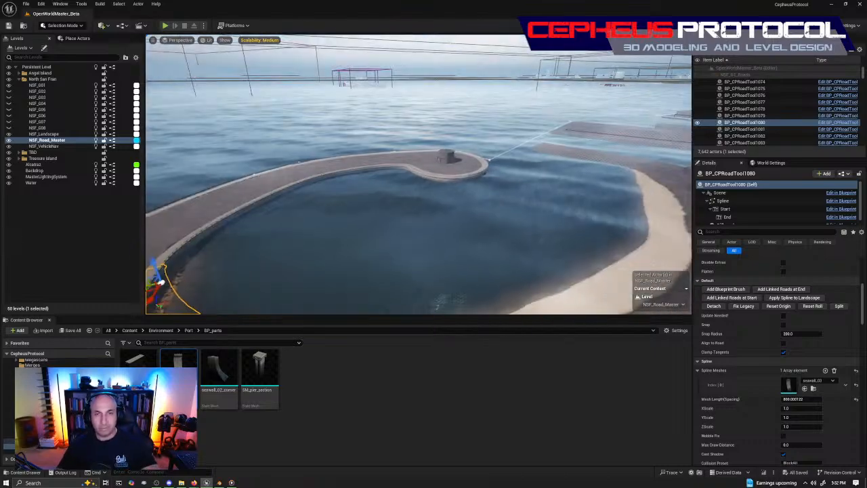
Step: Survey the curved pier, the planted road medians and the circular turnaround beside the cove in the North San Francisco level
{"action": "right_click_drag", "start_coordinate": [418, 175], "coordinate": [455, 218]}
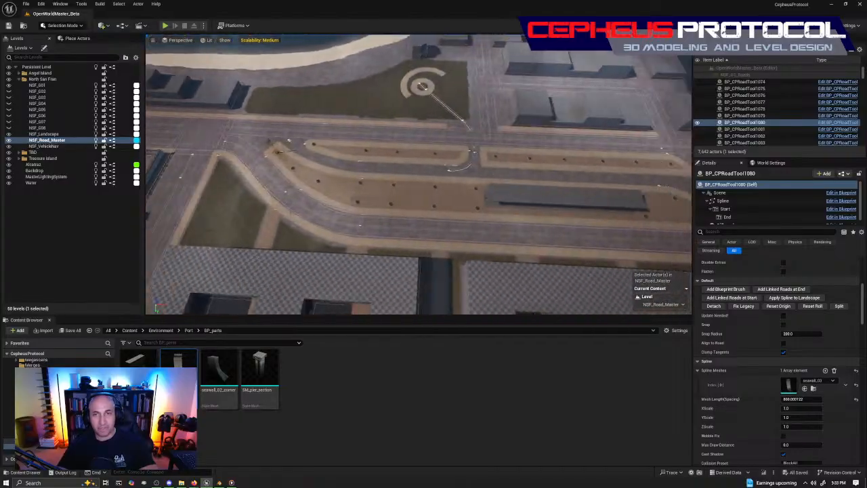
{"action": "key", "text": "d"}
{"action": "right_click_drag", "start_coordinate": [419, 174], "coordinate": [474, 180]}
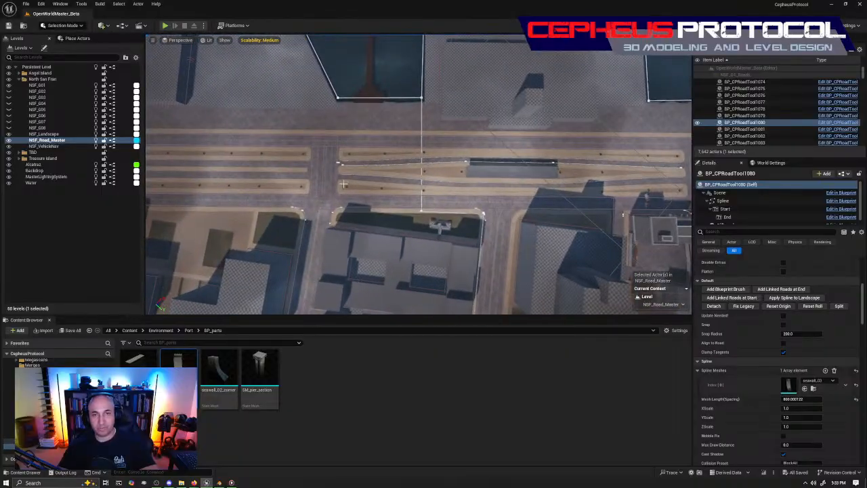
{"action": "right_click_drag", "start_coordinate": [419, 174], "coordinate": [412, 174]}
{"action": "key", "text": "w"}
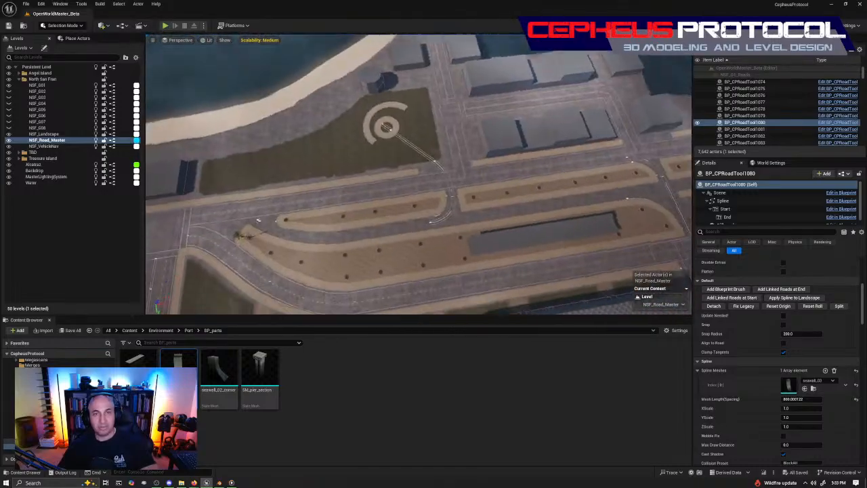
{"action": "right_click_drag", "start_coordinate": [579, 145], "coordinate": [552, 148]}
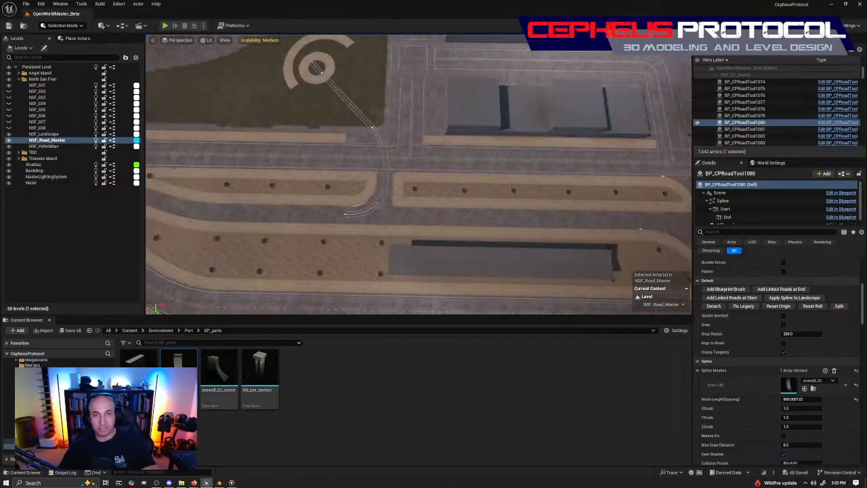
{"action": "right_click_drag", "start_coordinate": [345, 205], "coordinate": [344, 205]}
{"action": "key", "text": "d"}
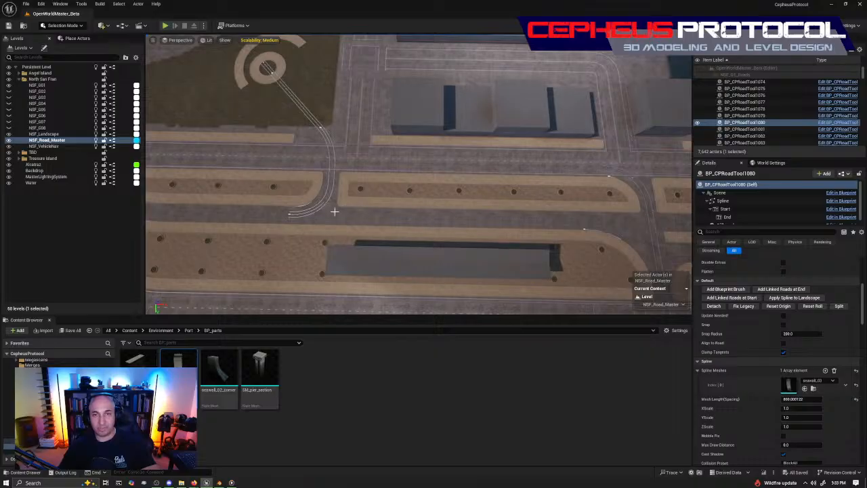
Step: Inspect the roads from the planted medians to the diagonal intersection beside the building with the pool
{"action": "key", "text": "a"}
{"action": "key", "text": "s"}
{"action": "right_click_drag", "start_coordinate": [418, 174], "coordinate": [325, 145]}
{"action": "key", "text": "d"}
{"action": "key", "text": "w"}
{"action": "key", "text": "w"}
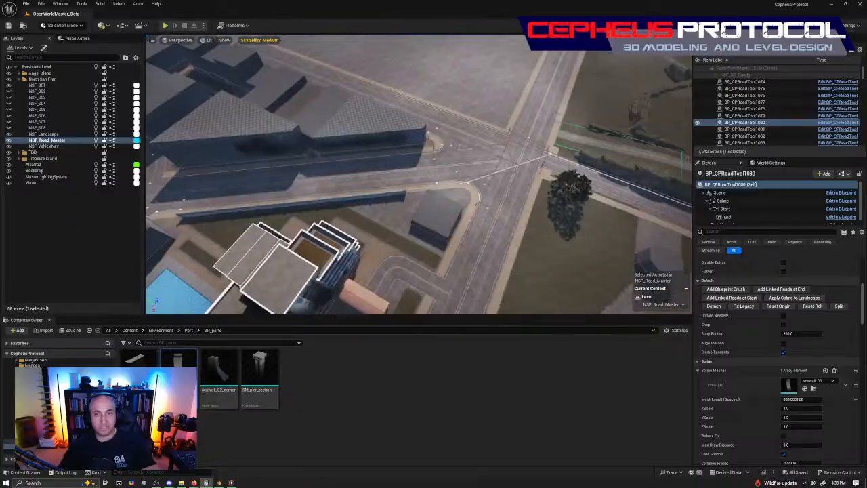
Step: Examine the parking lot, road junctions and building blocks inland from the beach
{"action": "right_click_drag", "start_coordinate": [350, 209], "coordinate": [355, 210]}
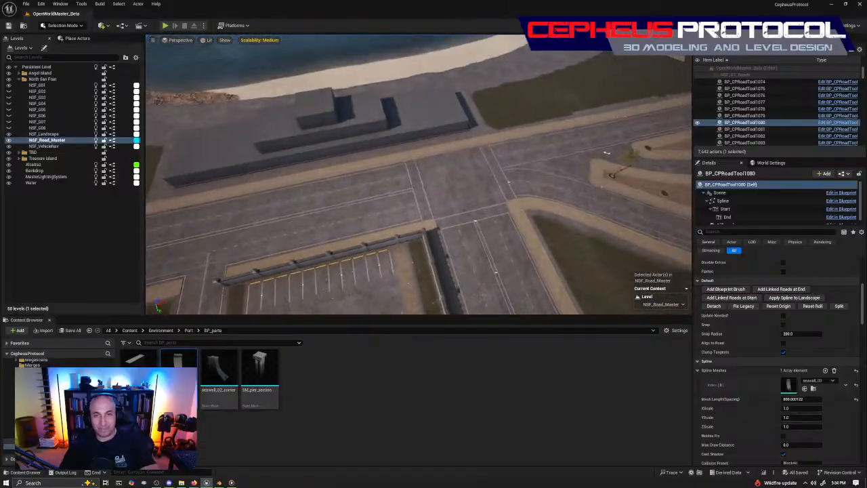
{"action": "right_click_drag", "start_coordinate": [487, 229], "coordinate": [480, 229]}
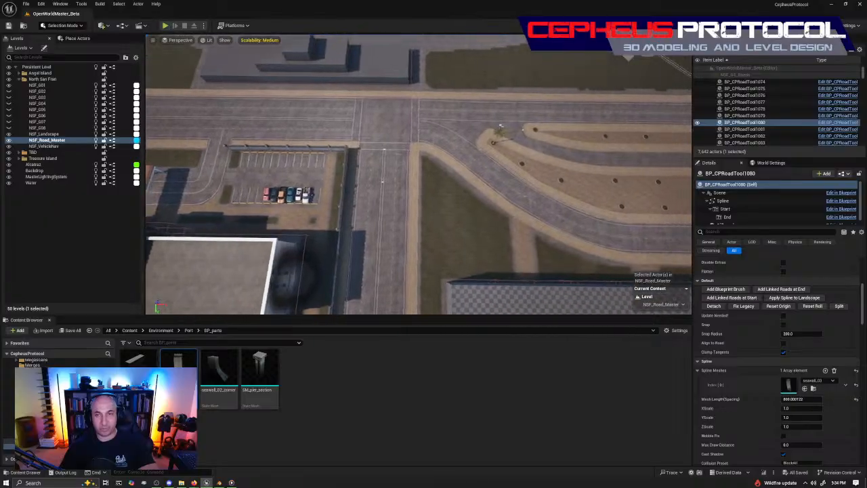
{"action": "key", "text": "d"}
{"action": "mouse_move", "coordinate": [419, 174]}
{"action": "right_mouse_down"}
{"action": "mouse_move", "coordinate": [400, 175]}
{"action": "mouse_move", "coordinate": [418, 175]}
{"action": "right_mouse_up"}
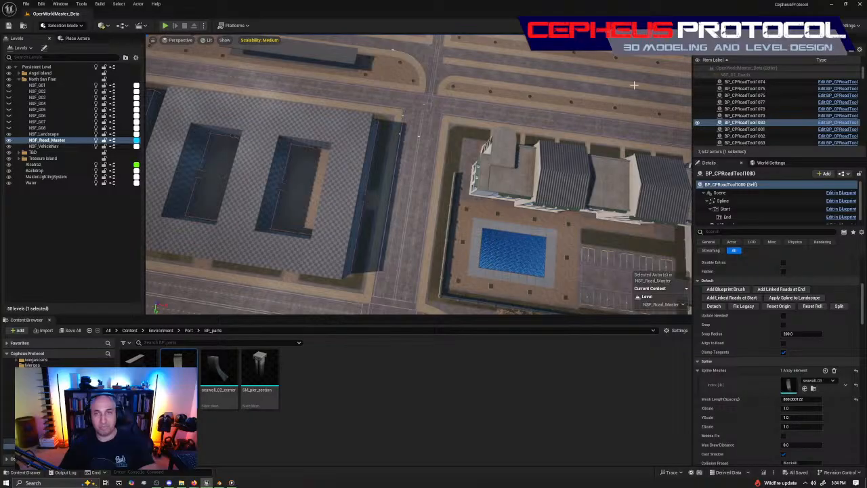
{"action": "key", "text": "d"}
{"action": "right_click_drag", "start_coordinate": [419, 175], "coordinate": [502, 136]}
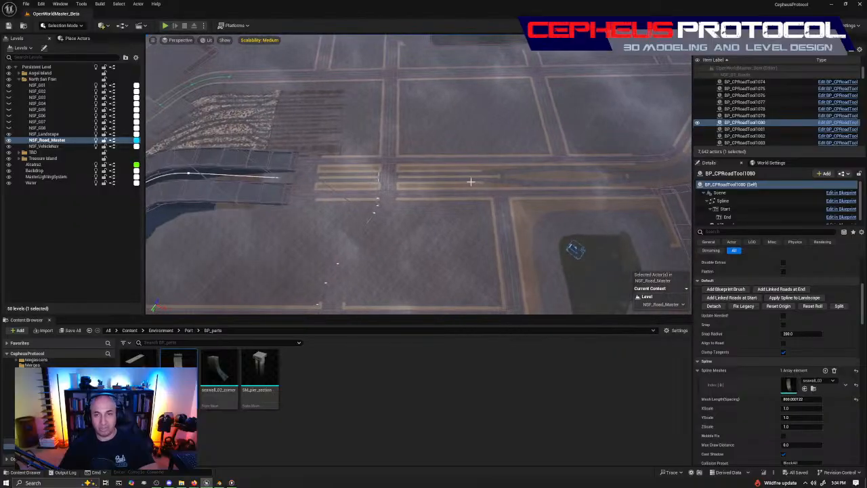
Step: Survey the empty city blocks, waterways and overall road spline network from above
{"action": "right_click_drag", "start_coordinate": [418, 174], "coordinate": [474, 210]}
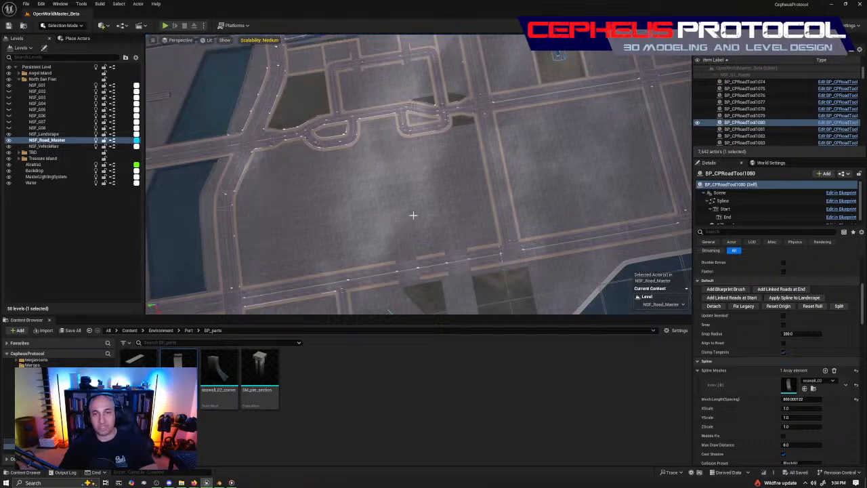
{"action": "right_click_drag", "start_coordinate": [414, 216], "coordinate": [582, 244]}
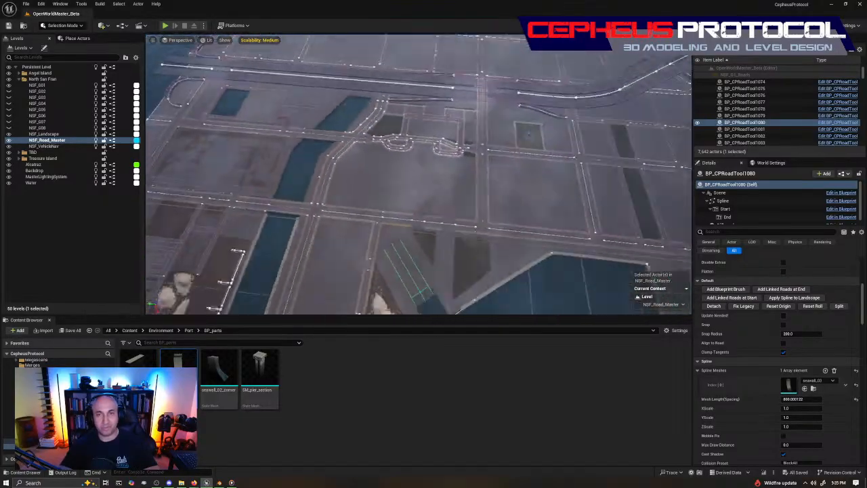
{"action": "right_click_drag", "start_coordinate": [419, 203], "coordinate": [501, 135]}
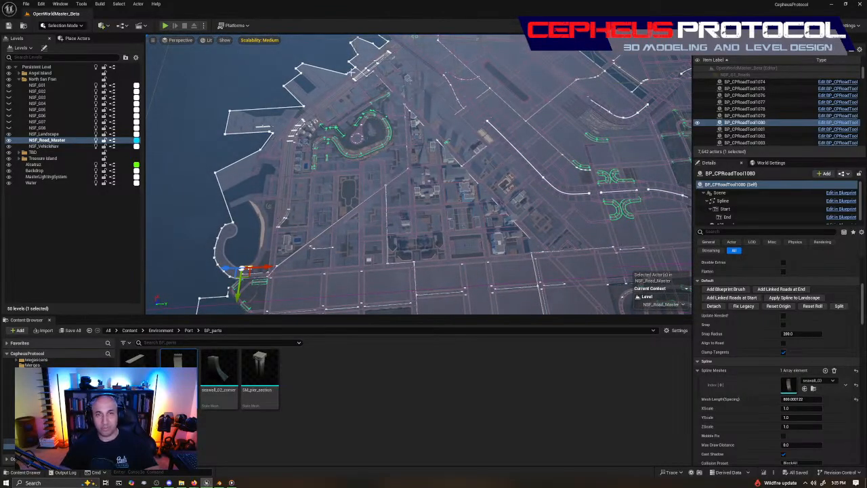
{"action": "right_click_drag", "start_coordinate": [418, 175], "coordinate": [474, 138]}
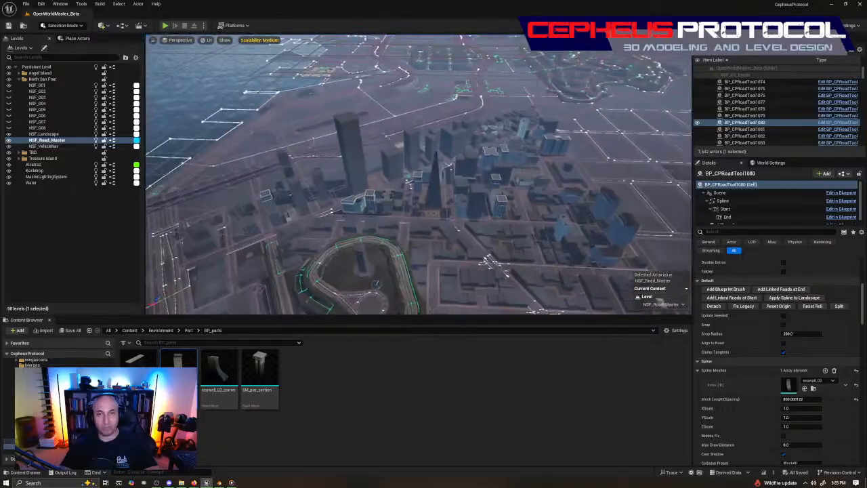
{"action": "right_click_drag", "start_coordinate": [474, 139], "coordinate": [535, 135]}
{"action": "right_click_drag", "start_coordinate": [419, 175], "coordinate": [298, 207]}
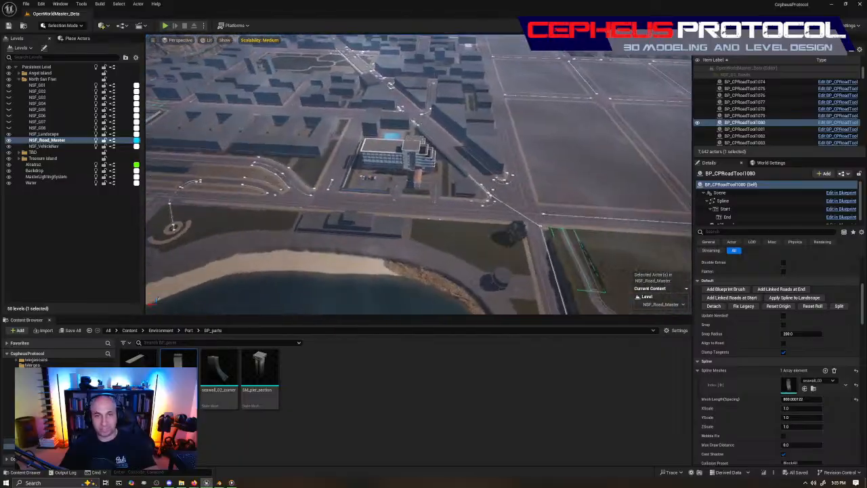
Step: Inspect the waterfront building, the underpass between the checkered blockout buildings, and the cove with its circular turnaround
{"action": "right_click_drag", "start_coordinate": [484, 190], "coordinate": [482, 192]}
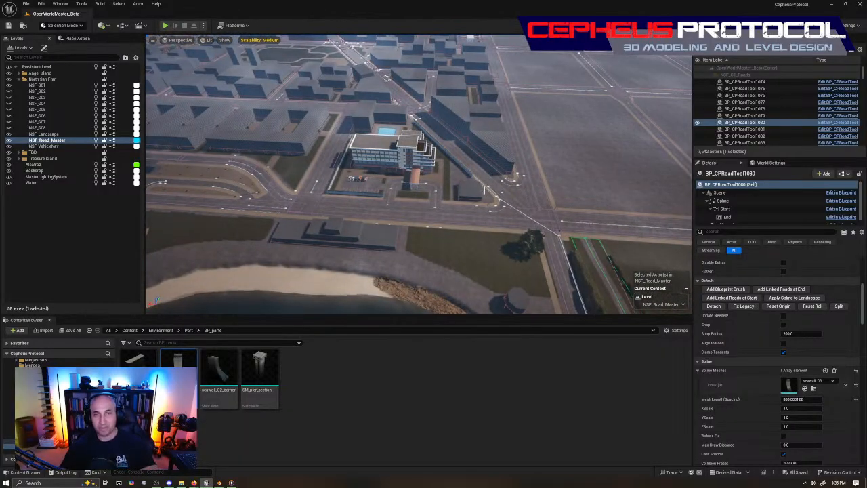
{"action": "right_click_drag", "start_coordinate": [423, 183], "coordinate": [425, 203]}
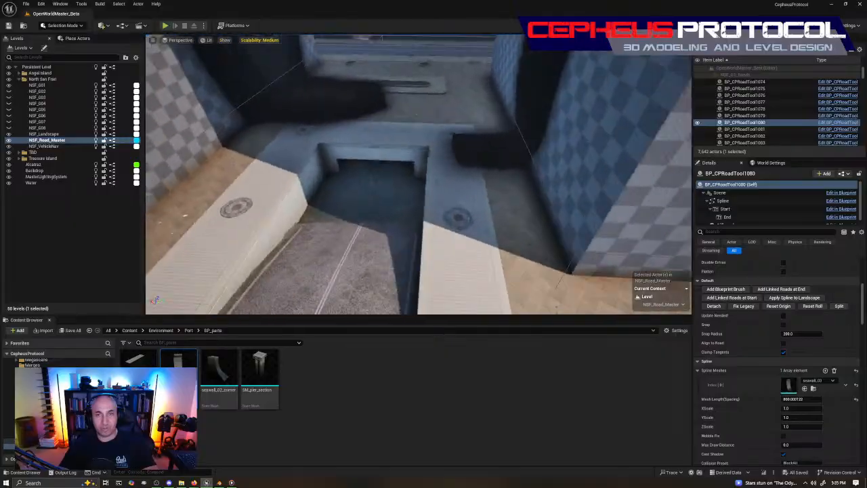
{"action": "left_click", "coordinate": [404, 208]}
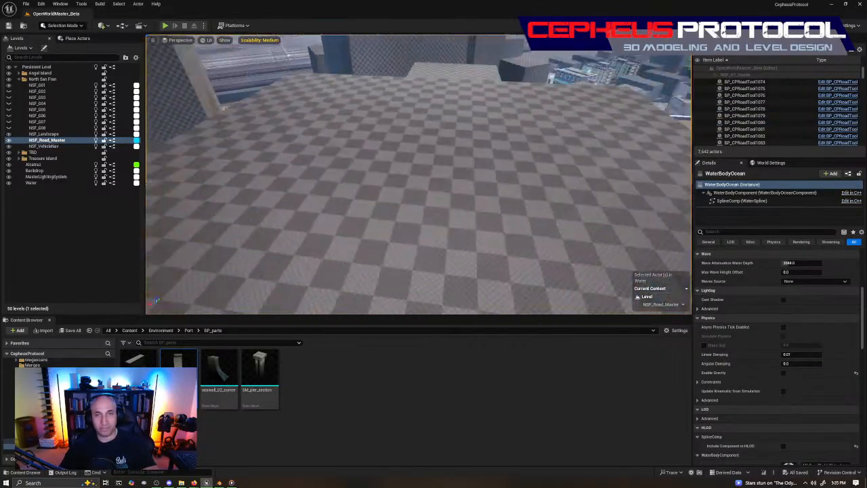
{"action": "right_click_drag", "start_coordinate": [404, 209], "coordinate": [434, 220]}
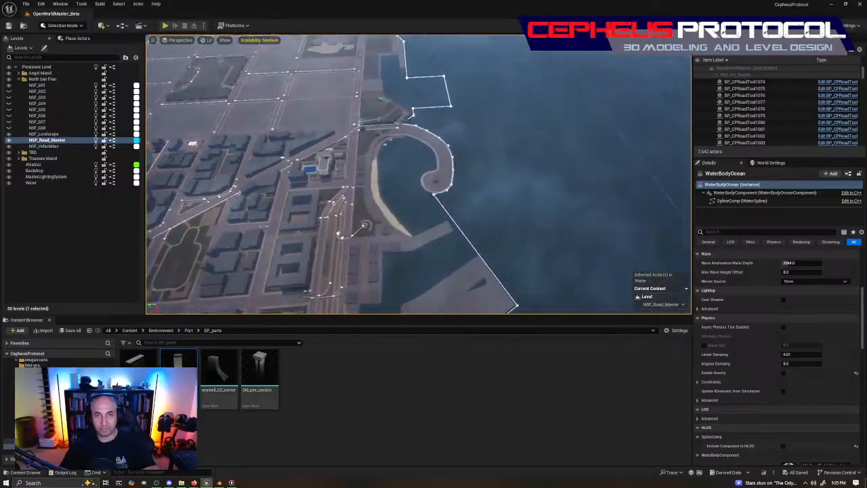
{"action": "right_click_drag", "start_coordinate": [433, 220], "coordinate": [463, 191]}
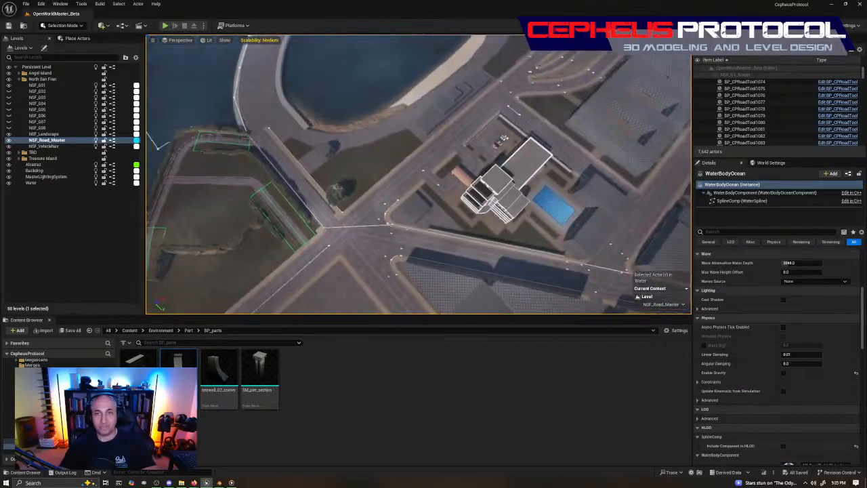
{"action": "right_click_drag", "start_coordinate": [419, 174], "coordinate": [503, 174]}
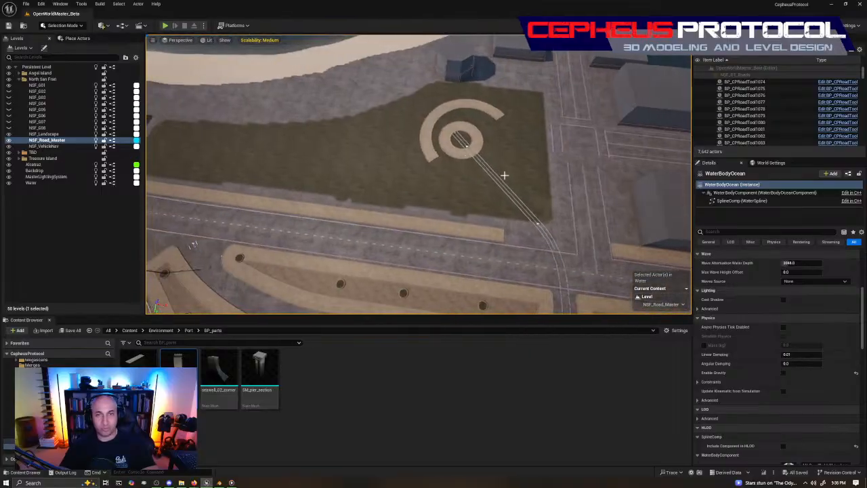
Step: Switch to Blender to examine the UCX_seawall_05 mesh from several angles, and return to the cove in Unreal Editor
{"action": "left_click", "coordinate": [219, 482]}
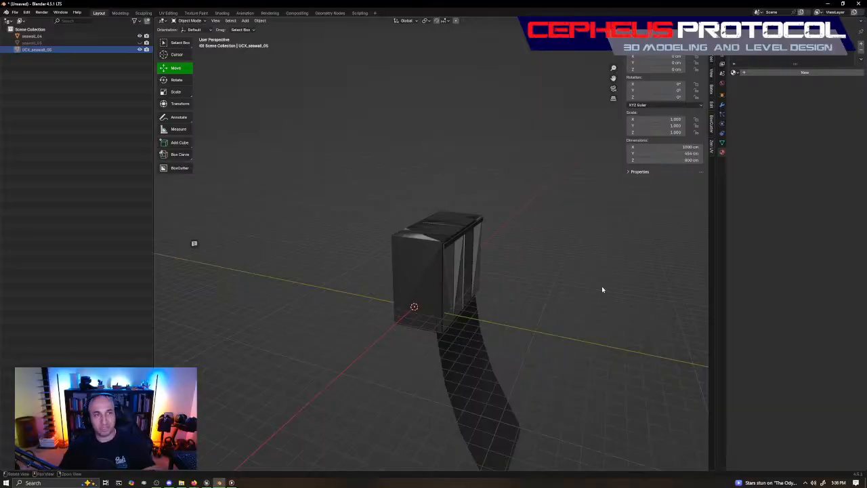
{"action": "middle_click_drag", "start_coordinate": [601, 287], "coordinate": [526, 240]}
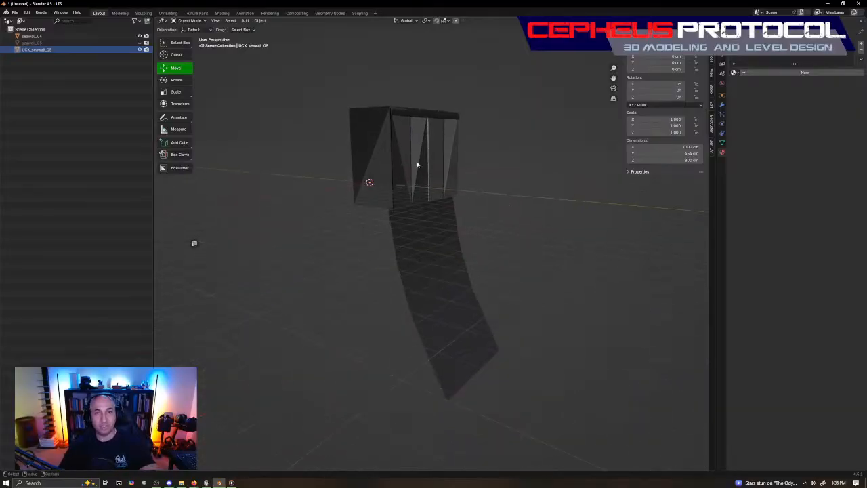
{"action": "key", "text": "alt+Tab"}
{"action": "mouse_move", "coordinate": [454, 230]}
{"action": "right_mouse_down"}
{"action": "mouse_move", "coordinate": [505, 206]}
{"action": "mouse_move", "coordinate": [379, 203]}
{"action": "mouse_move", "coordinate": [406, 271]}
{"action": "mouse_move", "coordinate": [453, 227]}
{"action": "right_mouse_up"}
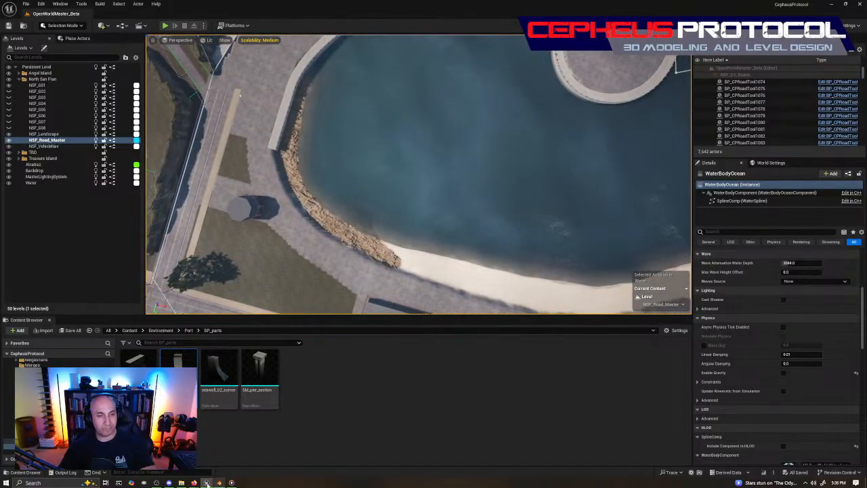
Step: Switch to Google Earth in the browser and examine the Aquatic Cove shoreline west of Trolly Point B
{"action": "left_click", "coordinate": [195, 482]}
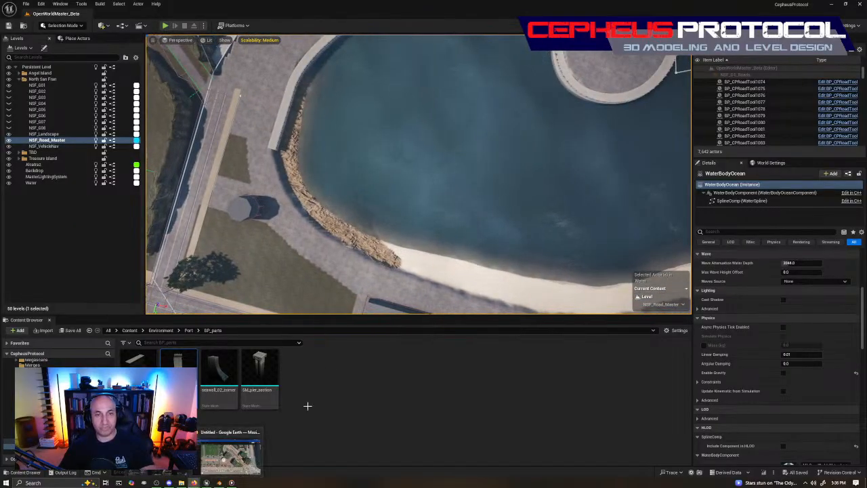
{"action": "left_click", "coordinate": [231, 455]}
{"action": "scroll", "coordinate": [463, 193], "scroll_direction": "down", "scroll_amount": 5}
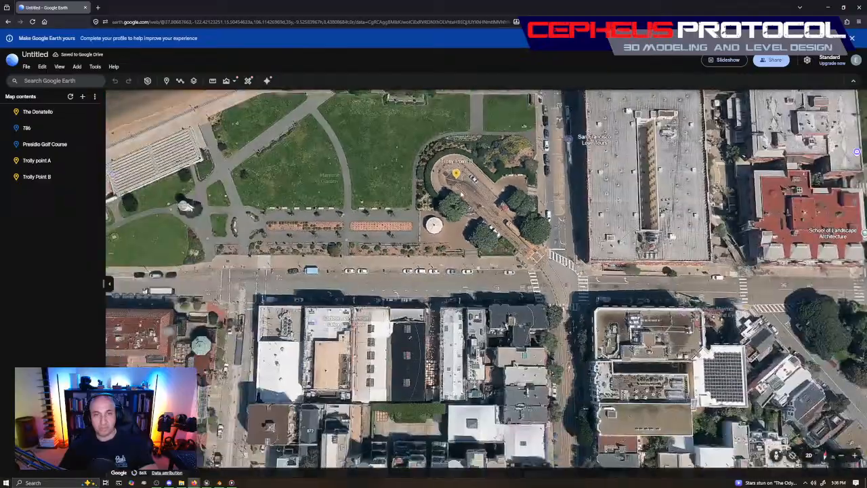
{"action": "left_click_drag", "start_coordinate": [128, 186], "coordinate": [481, 364]}
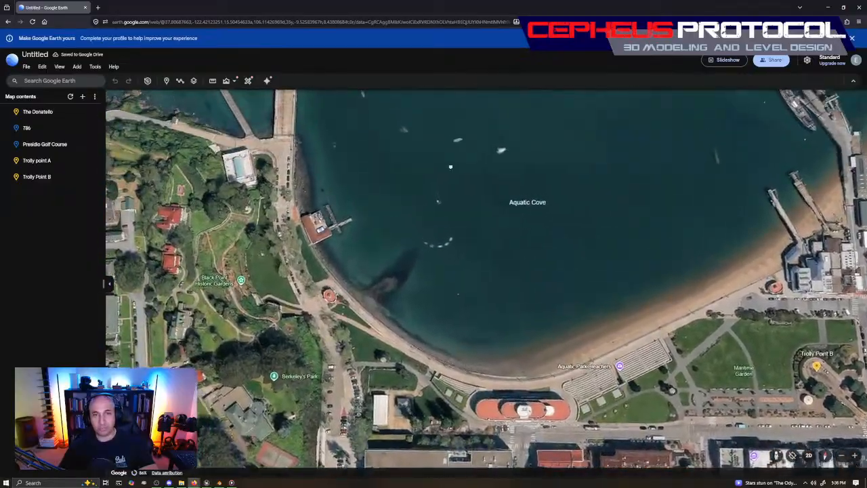
{"action": "left_click_drag", "start_coordinate": [451, 167], "coordinate": [385, 201]}
{"action": "left_click_drag", "start_coordinate": [530, 278], "coordinate": [472, 168]}
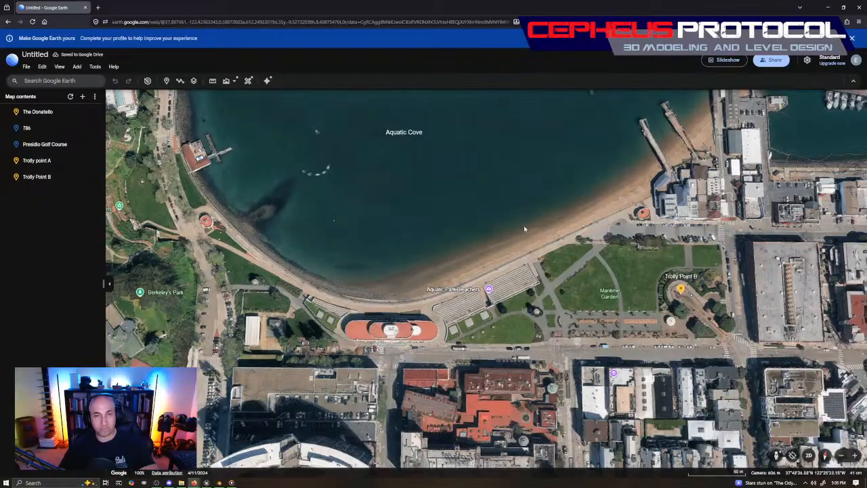
Step: Examine the Maritime Museum's rooftop and the stepped promenade along the beach in the satellite imagery
{"action": "scroll", "coordinate": [522, 229], "scroll_direction": "down", "scroll_amount": 3}
{"action": "scroll", "coordinate": [460, 261], "scroll_direction": "up", "scroll_amount": 2}
{"action": "left_click_drag", "start_coordinate": [311, 395], "coordinate": [456, 233]}
{"action": "scroll", "coordinate": [456, 231], "scroll_direction": "up", "scroll_amount": 5}
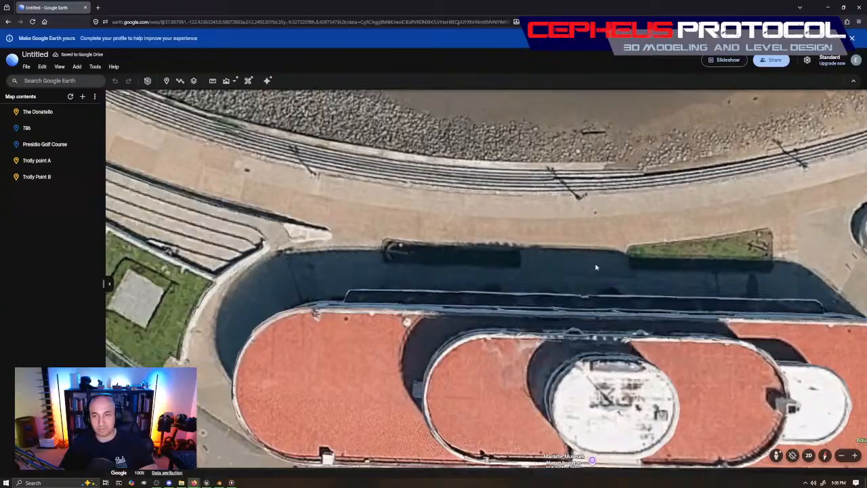
{"action": "mouse_move", "coordinate": [598, 241]}
{"action": "middle_mouse_down"}
{"action": "mouse_move", "coordinate": [615, 141]}
{"action": "mouse_move", "coordinate": [598, 236]}
{"action": "middle_mouse_up"}
{"action": "scroll", "coordinate": [597, 236], "scroll_direction": "down", "scroll_amount": 5}
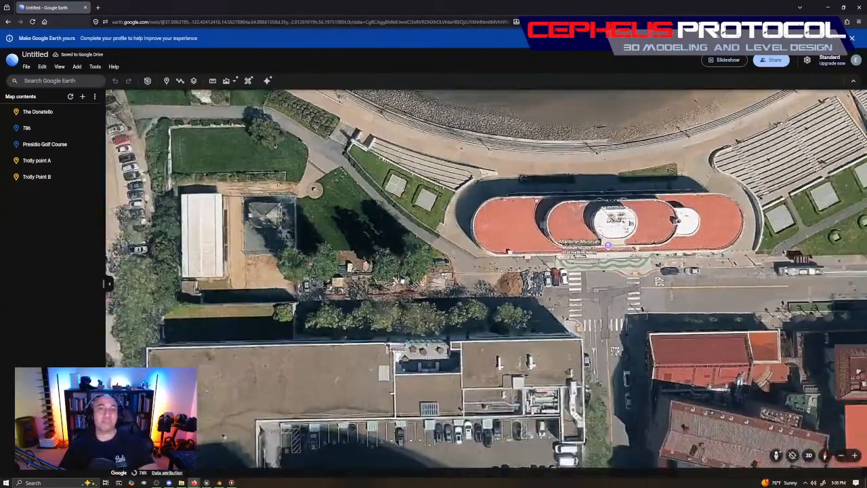
Step: Study the blocks south of the museum and the full layout of Aquatic Cove in the satellite imagery
{"action": "scroll", "coordinate": [679, 196], "scroll_direction": "down", "scroll_amount": 2}
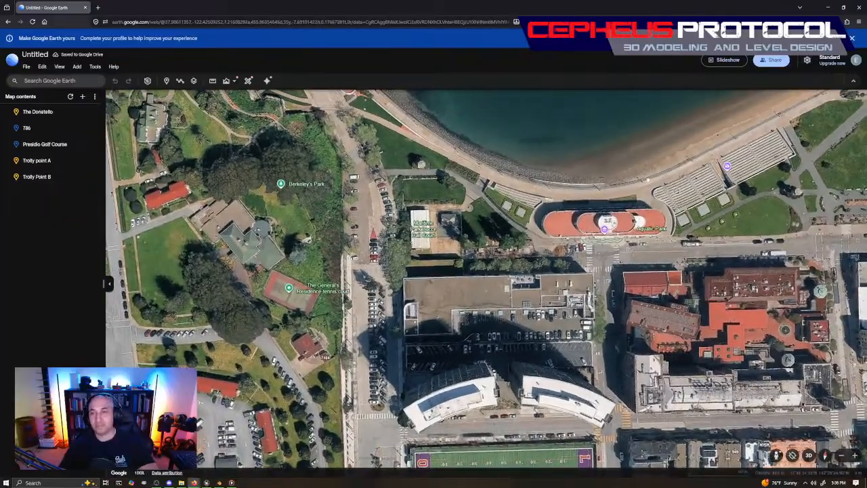
{"action": "scroll", "coordinate": [623, 186], "scroll_direction": "down", "scroll_amount": 2}
{"action": "left_click_drag", "start_coordinate": [623, 186], "coordinate": [460, 300]}
{"action": "scroll", "coordinate": [460, 300], "scroll_direction": "down", "scroll_amount": 3}
{"action": "left_click_drag", "start_coordinate": [554, 131], "coordinate": [540, 170]}
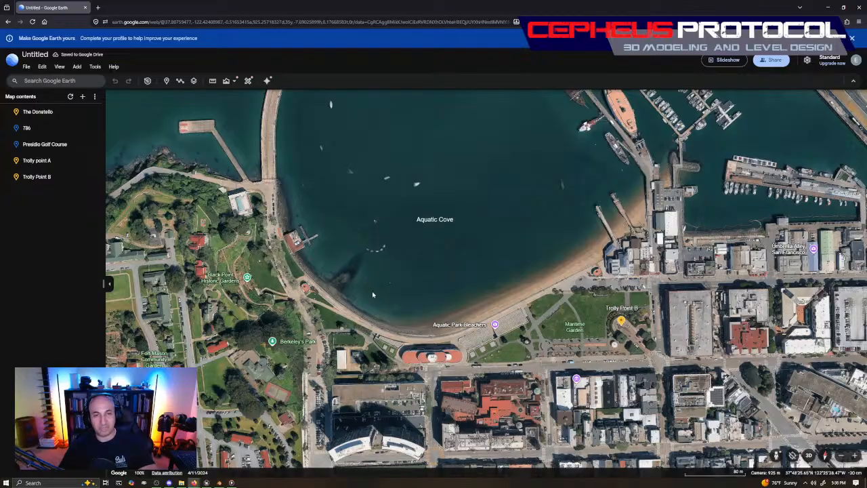
Step: Examine the Aquatic Park Bleachers and the adjoining lawns and footpaths in close-up satellite imagery
{"action": "scroll", "coordinate": [386, 260], "scroll_direction": "up", "scroll_amount": 5}
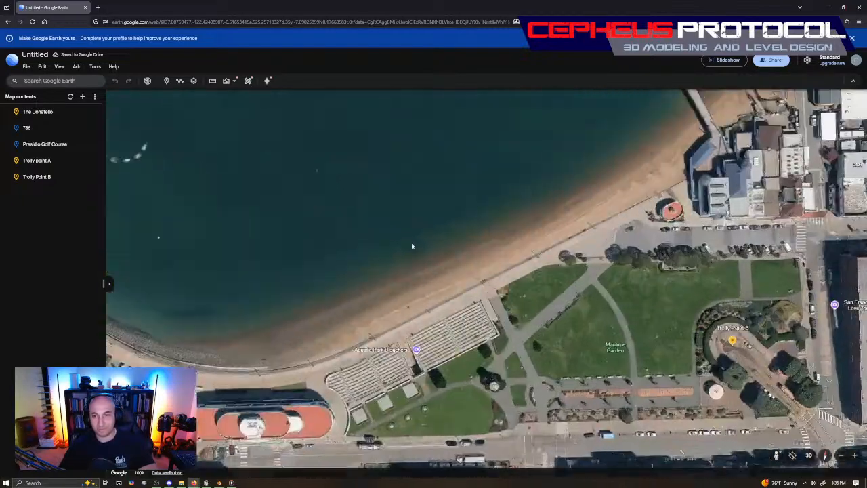
{"action": "scroll", "coordinate": [569, 242], "scroll_direction": "down", "scroll_amount": 5}
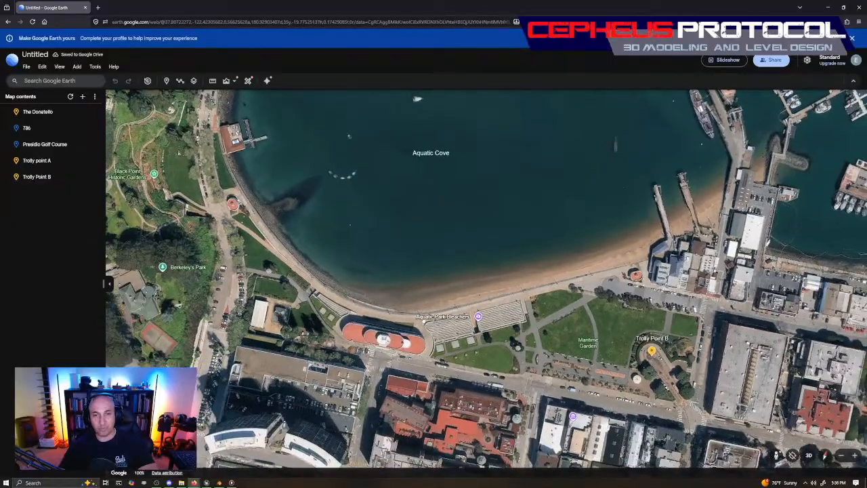
{"action": "left_click_drag", "start_coordinate": [424, 320], "coordinate": [465, 323]}
{"action": "middle_click_drag", "start_coordinate": [465, 323], "coordinate": [486, 317]}
{"action": "scroll", "coordinate": [467, 216], "scroll_direction": "up", "scroll_amount": 5}
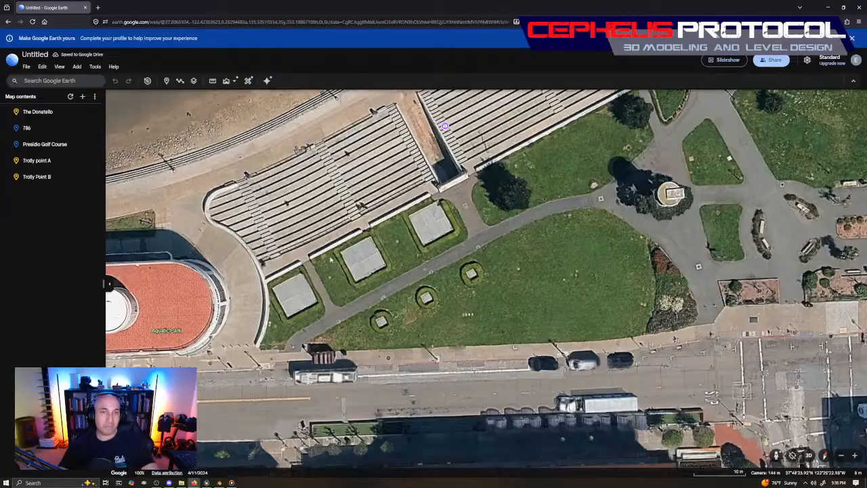
Step: Switch to the level in Unreal Editor and inspect the cove's beach and rocky shoreline up to the railed seawall
{"action": "scroll", "coordinate": [474, 215], "scroll_direction": "down", "scroll_amount": 3}
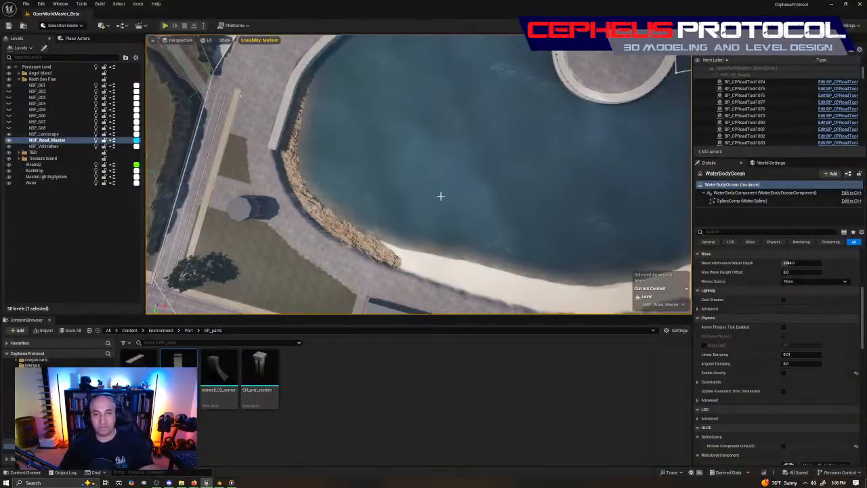
{"action": "right_click_drag", "start_coordinate": [437, 182], "coordinate": [250, 98]}
{"action": "right_click_drag", "start_coordinate": [298, 202], "coordinate": [362, 220]}
{"action": "key", "text": "w"}
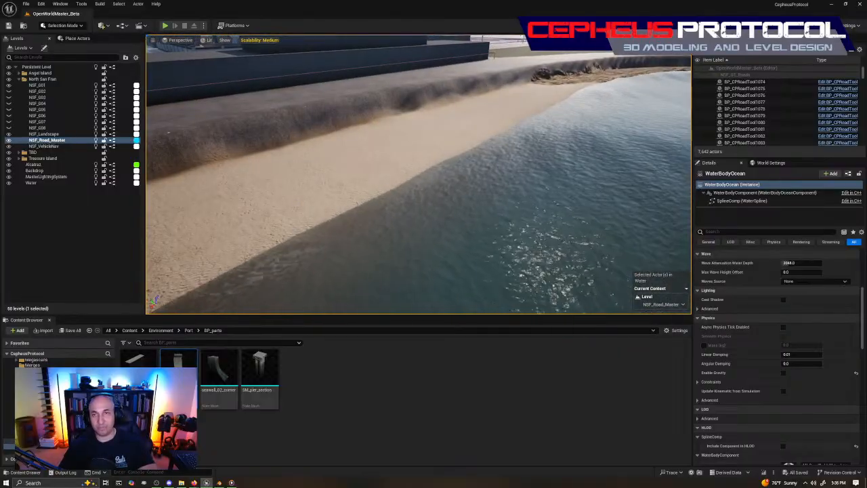
{"action": "key", "text": "s"}
{"action": "right_click_drag", "start_coordinate": [298, 202], "coordinate": [468, 203]}
{"action": "key", "text": "w"}
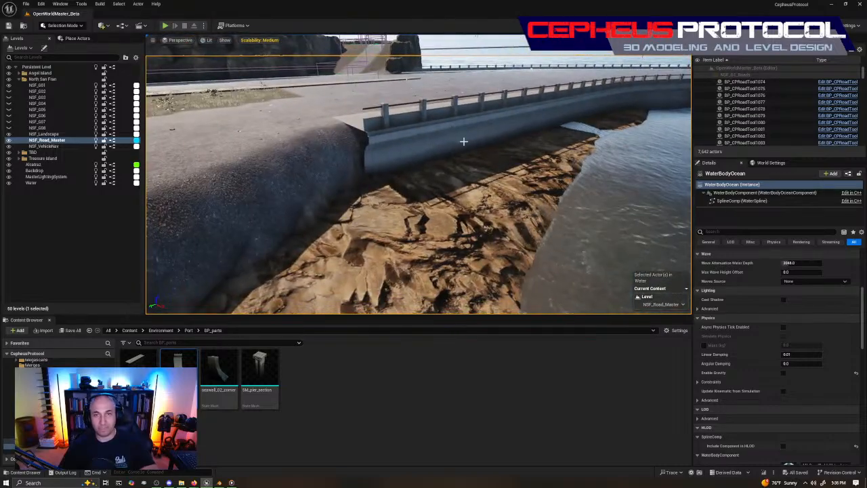
Step: Select the railed seawall section beside the rocks and inspect where it ends against the bare terrain edge
{"action": "left_click", "coordinate": [460, 141]}
{"action": "key", "text": "s"}
{"action": "right_click_drag", "start_coordinate": [507, 156], "coordinate": [512, 198]}
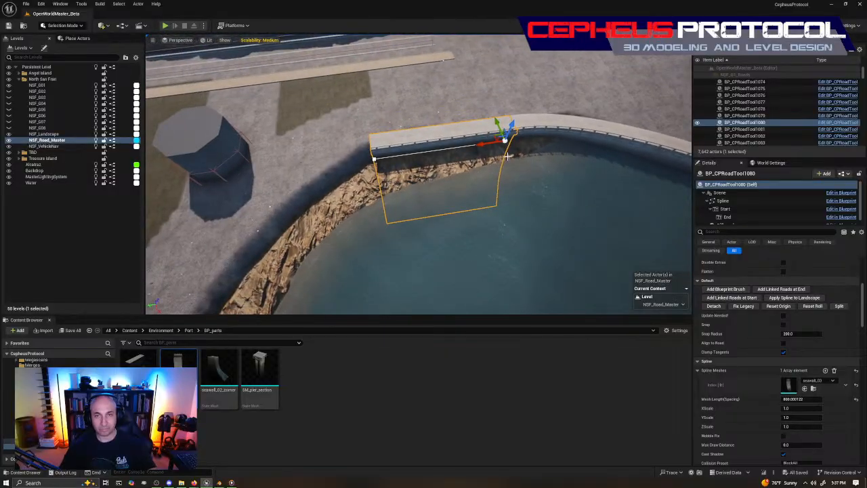
{"action": "key", "text": "w"}
{"action": "right_click_drag", "start_coordinate": [458, 148], "coordinate": [418, 143]}
Step: Return to Google Earth and examine the stepped seawall and rocks along the promenade from the bleachers to the Maritime Museum
{"action": "key", "text": "alt+Tab"}
{"action": "key", "text": "alt+Tab"}
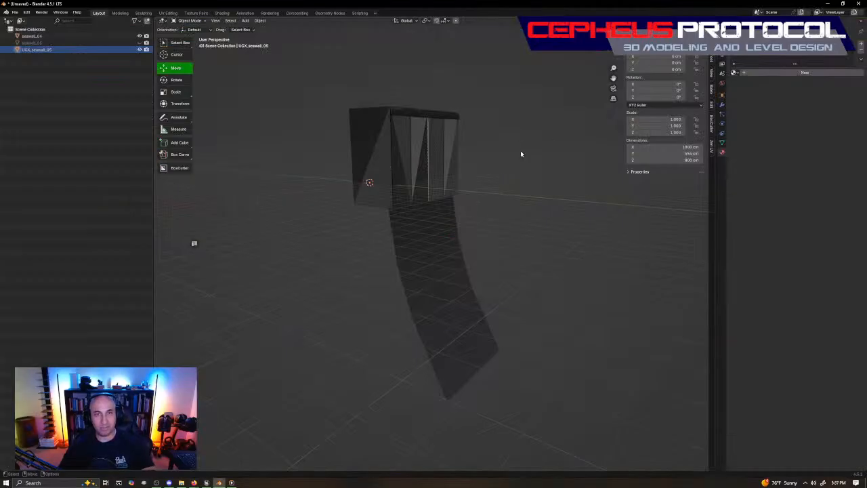
{"action": "middle_click_drag", "start_coordinate": [499, 147], "coordinate": [422, 244]}
{"action": "key", "text": "alt+Tab"}
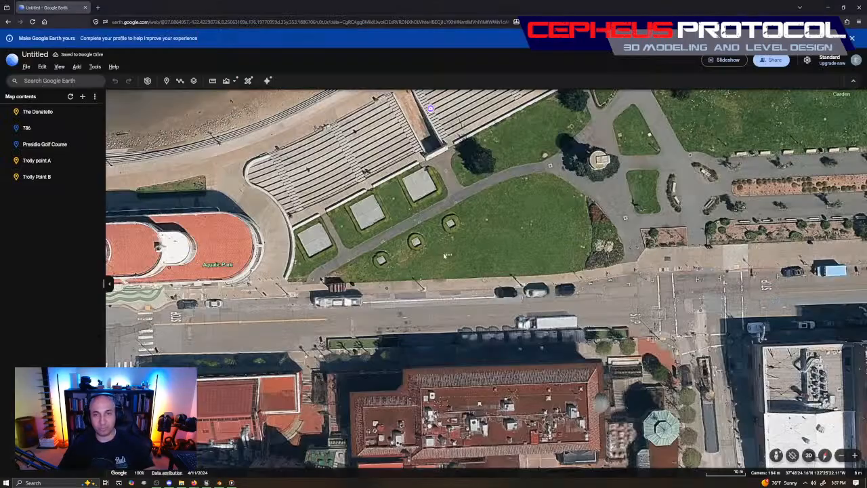
{"action": "left_click_drag", "start_coordinate": [457, 302], "coordinate": [563, 413]}
{"action": "scroll", "coordinate": [499, 188], "scroll_direction": "up", "scroll_amount": 4}
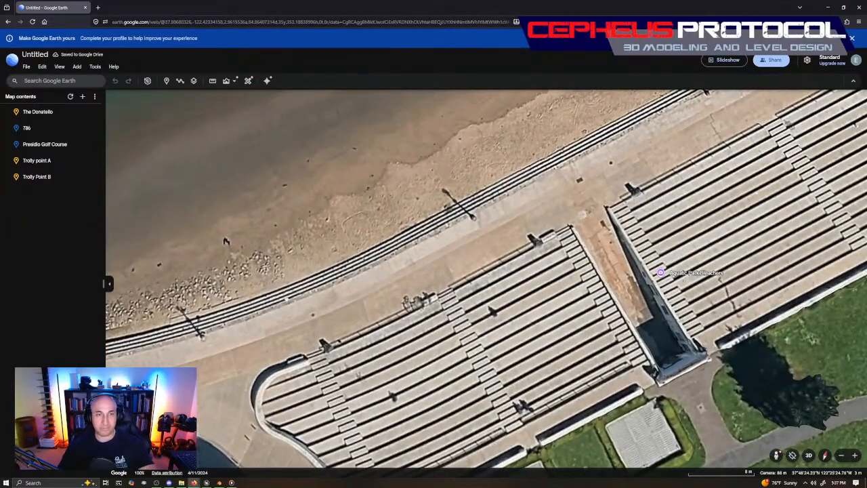
{"action": "left_click_drag", "start_coordinate": [348, 287], "coordinate": [632, 204]}
{"action": "left_click_drag", "start_coordinate": [317, 269], "coordinate": [518, 260]}
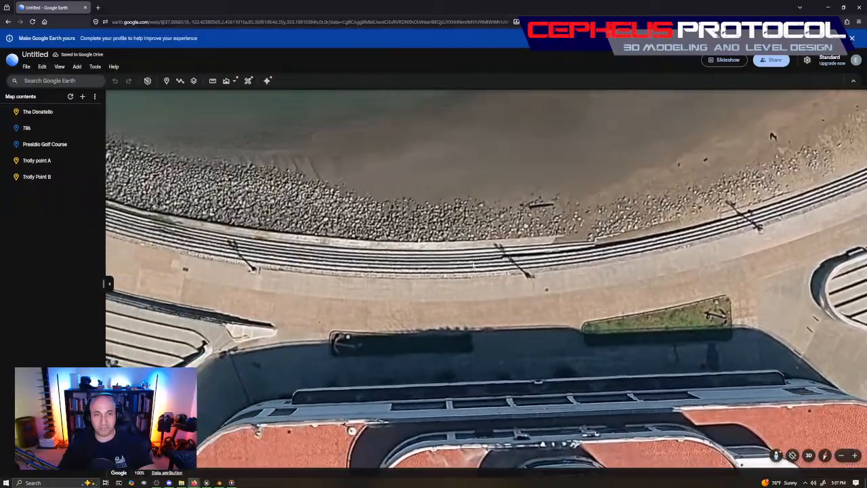
{"action": "mouse_move", "coordinate": [195, 227]}
{"action": "left_mouse_down"}
{"action": "mouse_move", "coordinate": [258, 239]}
{"action": "mouse_move", "coordinate": [540, 230]}
{"action": "mouse_move", "coordinate": [190, 239]}
{"action": "left_mouse_up"}
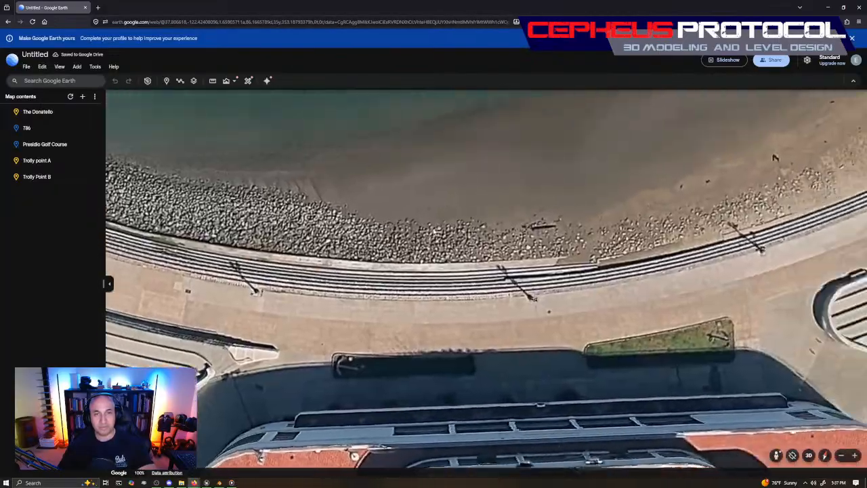
Step: Examine the cove's western shoreline in the satellite imagery, from the rock outcrop to the red-roofed building at the pier
{"action": "scroll", "coordinate": [775, 158], "scroll_direction": "down", "scroll_amount": 3}
{"action": "left_click_drag", "start_coordinate": [684, 173], "coordinate": [441, 234]}
{"action": "left_click_drag", "start_coordinate": [693, 155], "coordinate": [387, 258]}
{"action": "left_click_drag", "start_coordinate": [698, 126], "coordinate": [766, 237]}
{"action": "left_click_drag", "start_coordinate": [193, 342], "coordinate": [786, 391]}
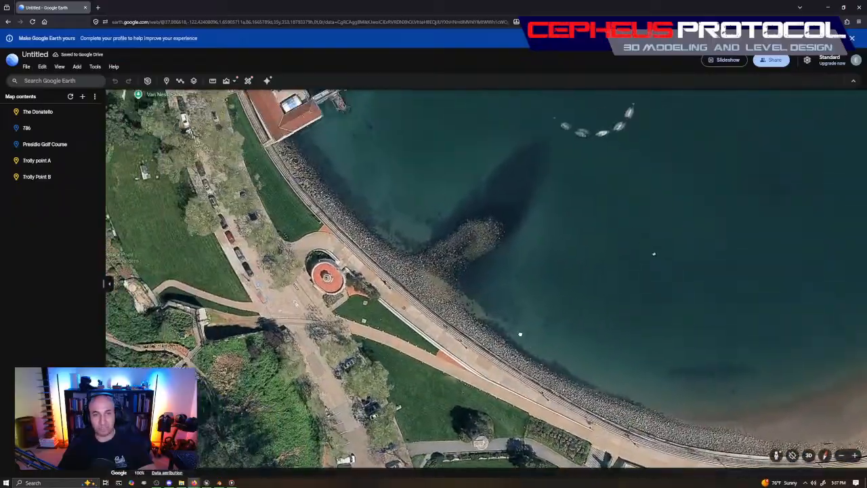
{"action": "left_click_drag", "start_coordinate": [335, 186], "coordinate": [395, 263]}
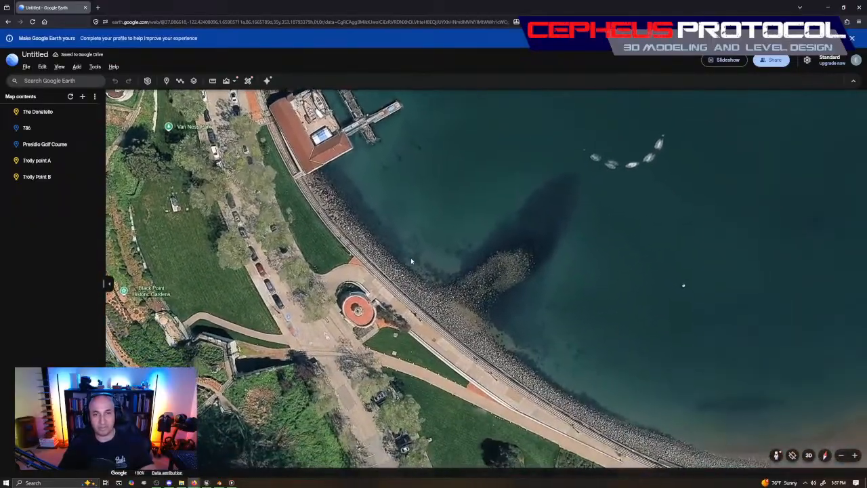
Step: Switch to Unreal Editor, open the seawall_02 mesh to inspect its curved profile, and close its editor
{"action": "key", "text": "alt+Tab"}
{"action": "key", "text": "alt+Tab"}
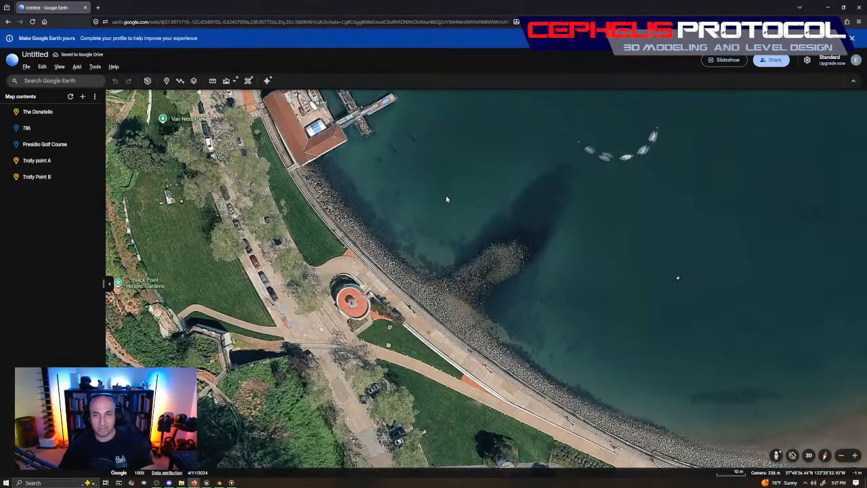
{"action": "key", "text": "alt+Tab"}
{"action": "key", "text": "alt+Tab"}
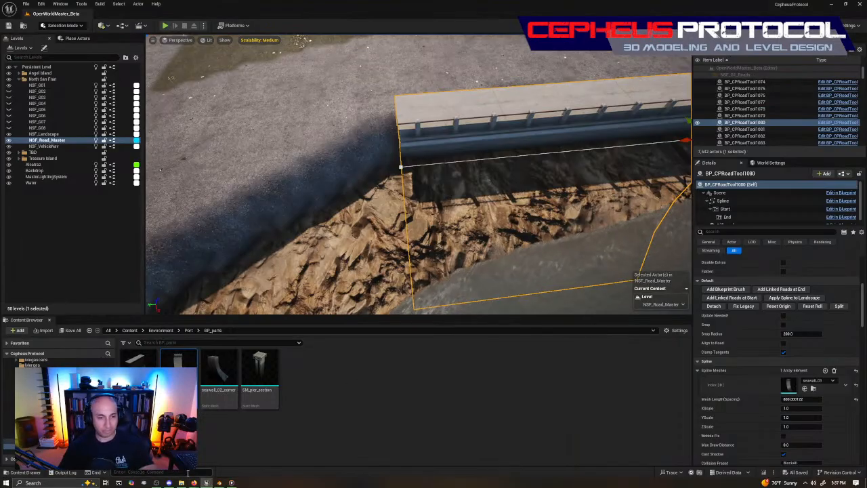
{"action": "mouse_move", "coordinate": [206, 482]}
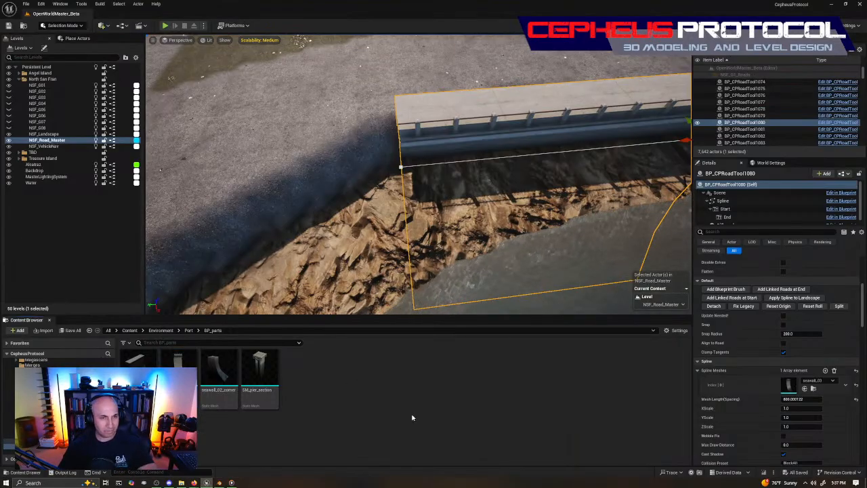
{"action": "double_click", "coordinate": [139, 374]}
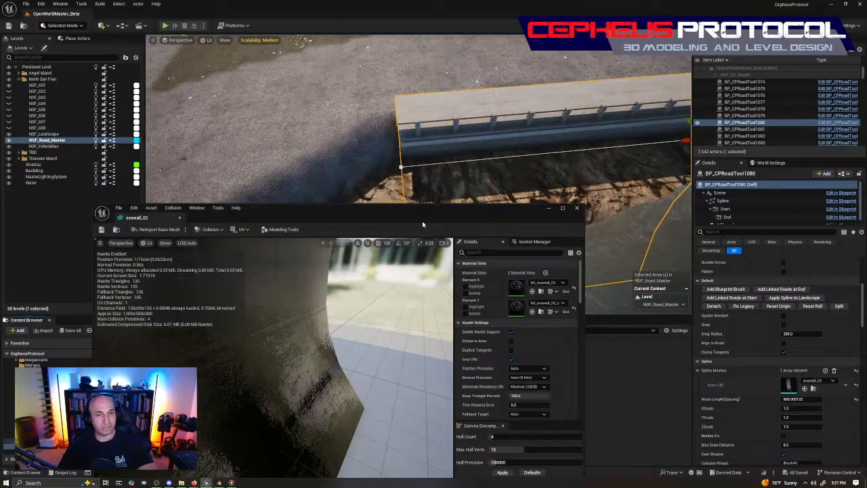
{"action": "right_click_drag", "start_coordinate": [379, 298], "coordinate": [298, 359]}
{"action": "scroll", "coordinate": [339, 315], "scroll_direction": "up", "scroll_amount": 1}
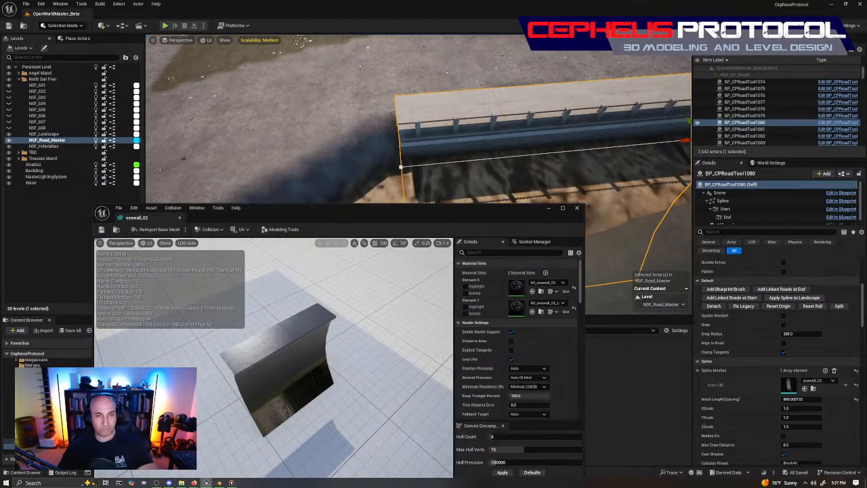
{"action": "mouse_move", "coordinate": [320, 307]}
{"action": "right_mouse_down"}
{"action": "mouse_move", "coordinate": [332, 318]}
{"action": "mouse_move", "coordinate": [320, 307]}
{"action": "right_mouse_up"}
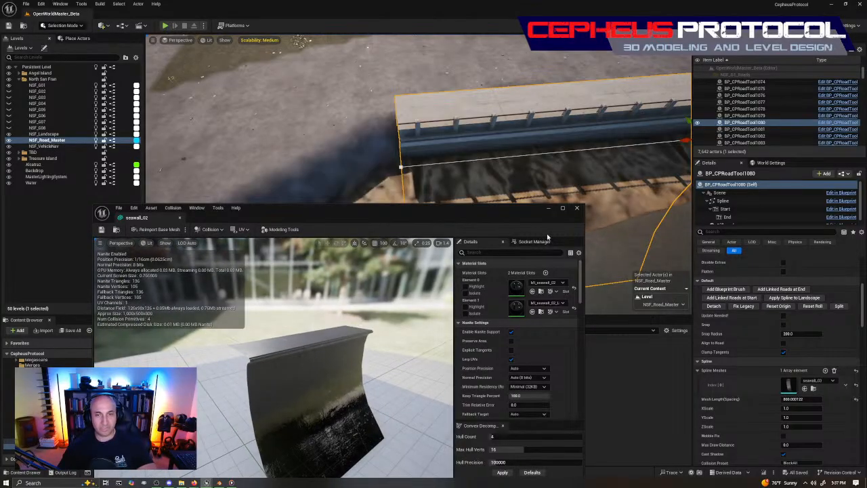
{"action": "left_click", "coordinate": [575, 208]}
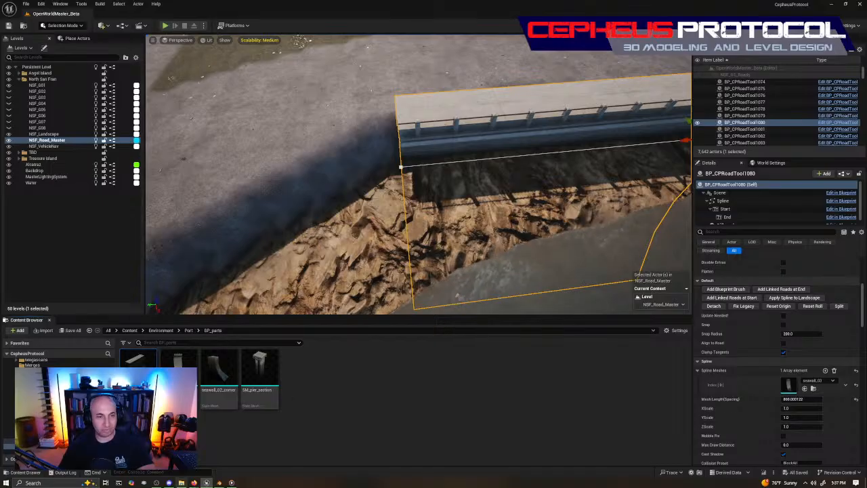
Step: Switch to Blender and inspect the UCX_seawall_05 collision mesh from several angles
{"action": "left_click", "coordinate": [220, 482]}
{"action": "middle_click_drag", "start_coordinate": [368, 201], "coordinate": [377, 215]}
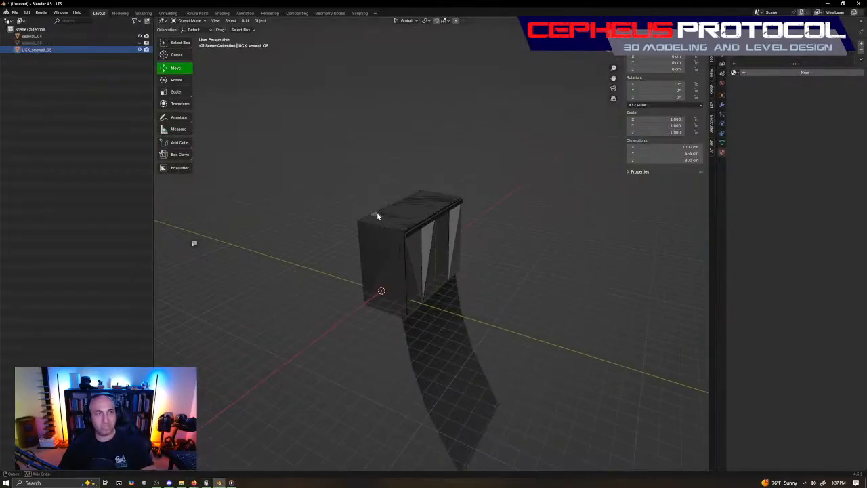
{"action": "scroll", "coordinate": [467, 210], "scroll_direction": "up", "scroll_amount": 4}
{"action": "middle_click_drag", "start_coordinate": [470, 209], "coordinate": [406, 233]}
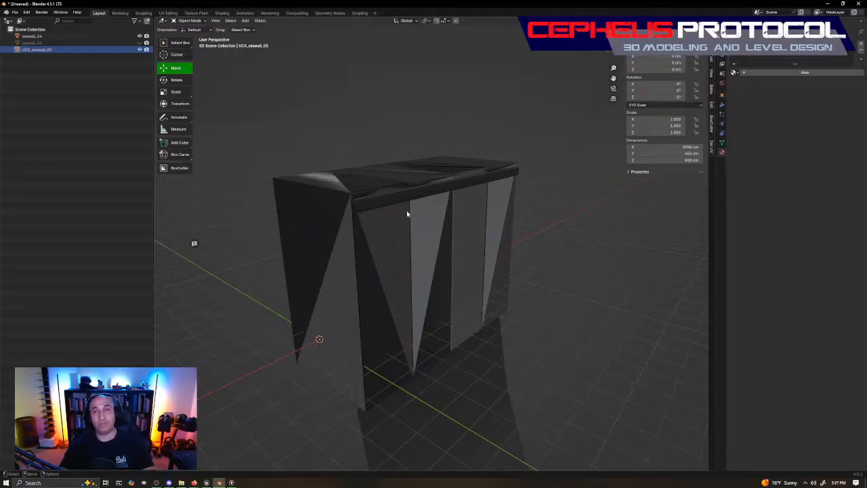
{"action": "left_click", "coordinate": [42, 50]}
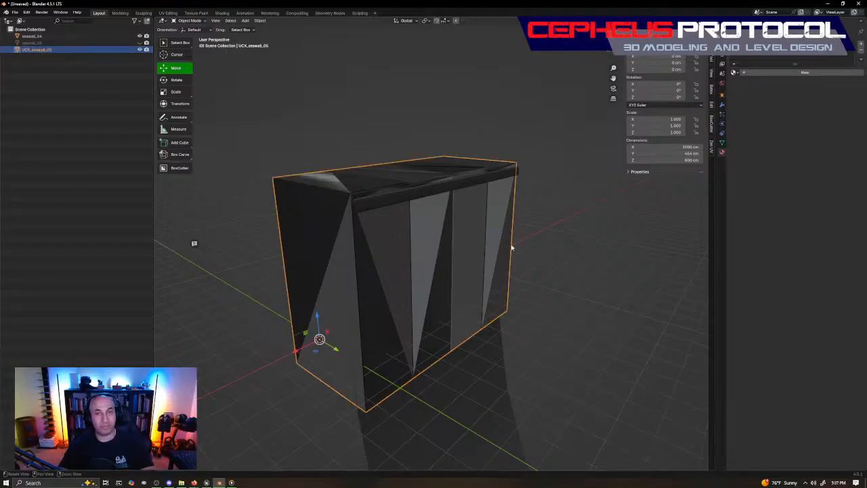
{"action": "middle_click_drag", "start_coordinate": [513, 248], "coordinate": [382, 346]}
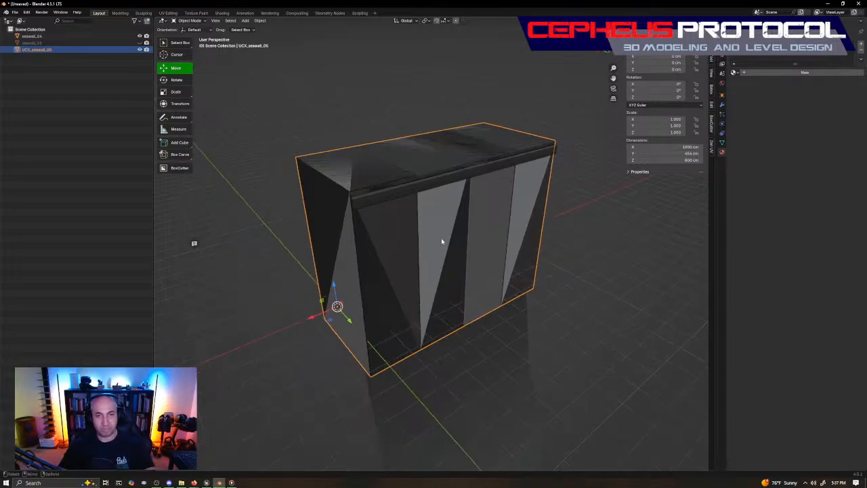
{"action": "middle_click_drag", "start_coordinate": [442, 241], "coordinate": [456, 274]}
{"action": "scroll", "coordinate": [470, 287], "scroll_direction": "down", "scroll_amount": 3}
Step: Hide UCX_seawall_05 and turn on the wireframe overlay to examine the topology of seawall_04
{"action": "left_click", "coordinate": [140, 49]}
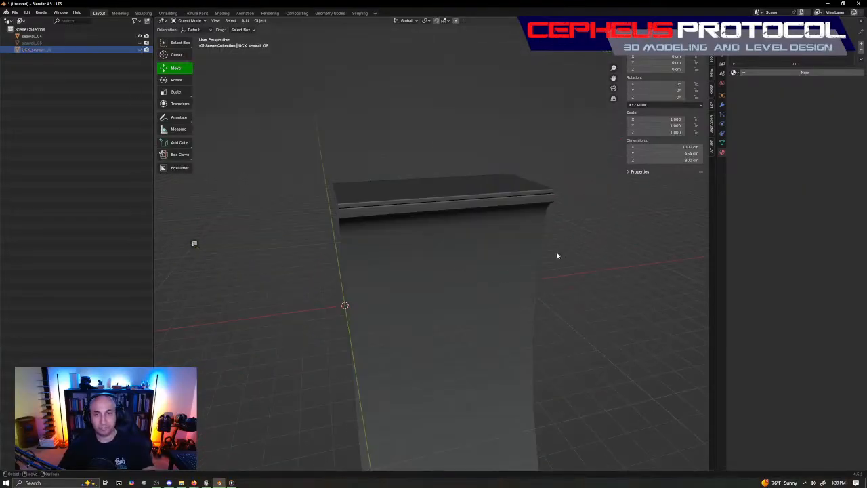
{"action": "key", "text": "z"}
{"action": "left_click", "coordinate": [453, 184]}
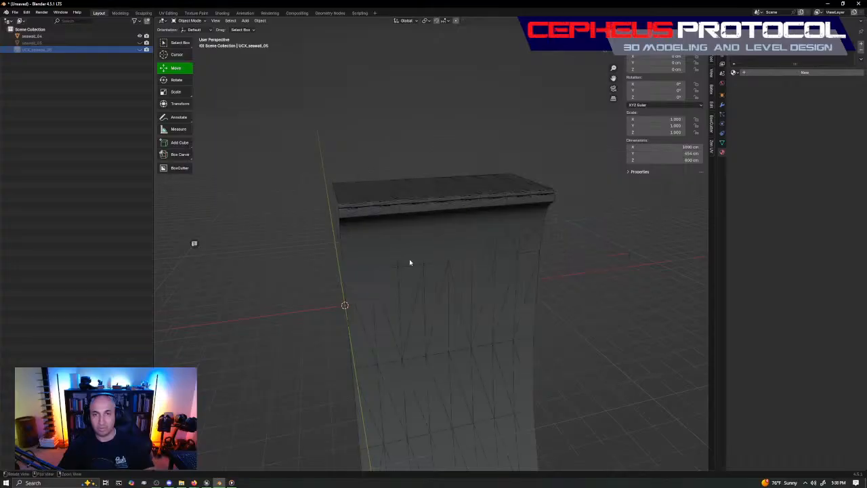
{"action": "middle_click_drag", "start_coordinate": [408, 261], "coordinate": [439, 239]}
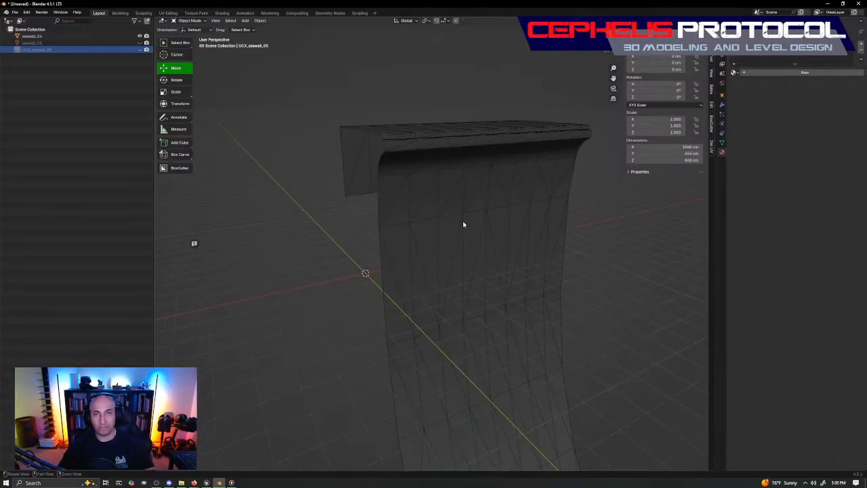
{"action": "middle_click_drag", "start_coordinate": [430, 209], "coordinate": [400, 196]}
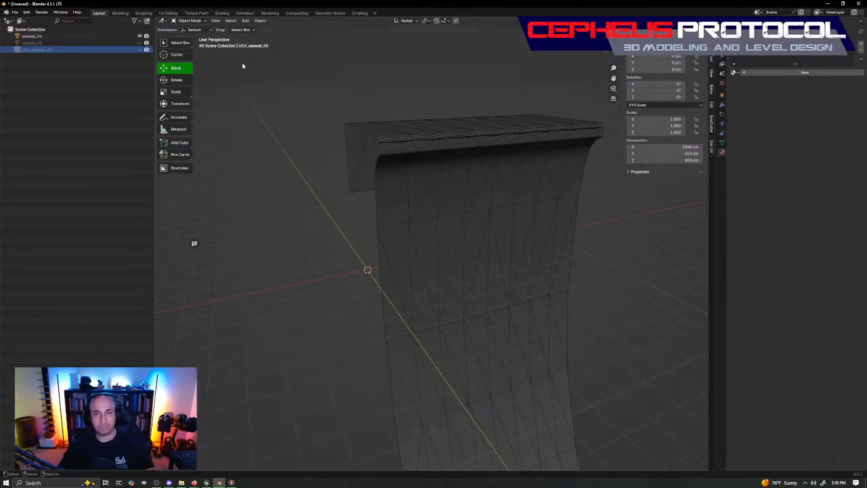
Step: Select seawall_04, show UCX_seawall_05 again to compare the two meshes, and clear the selection
{"action": "left_click", "coordinate": [87, 36]}
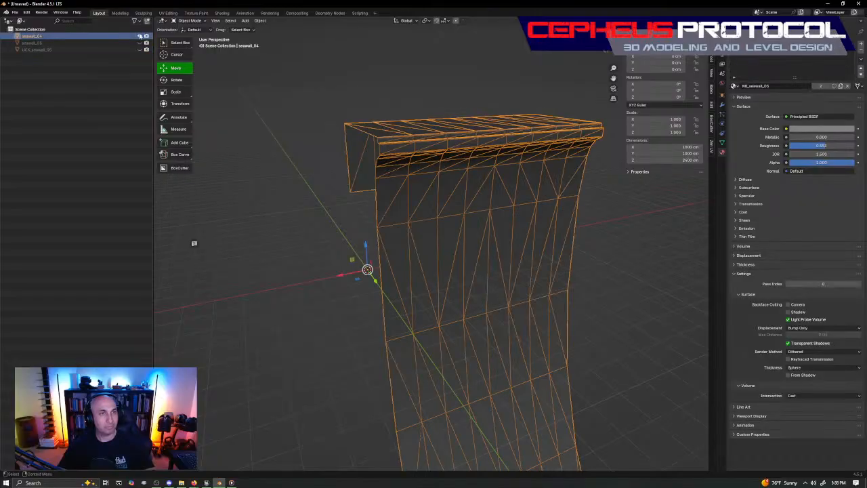
{"action": "left_click", "coordinate": [140, 49]}
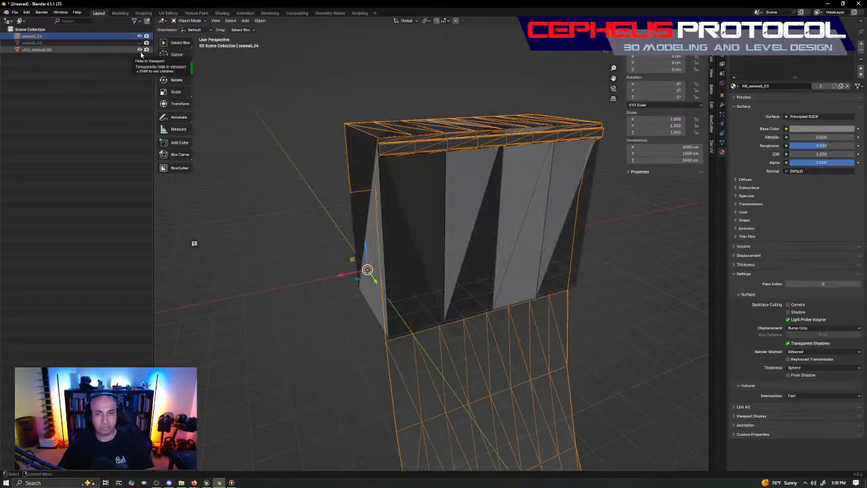
{"action": "scroll", "coordinate": [348, 196], "scroll_direction": "down", "scroll_amount": 4}
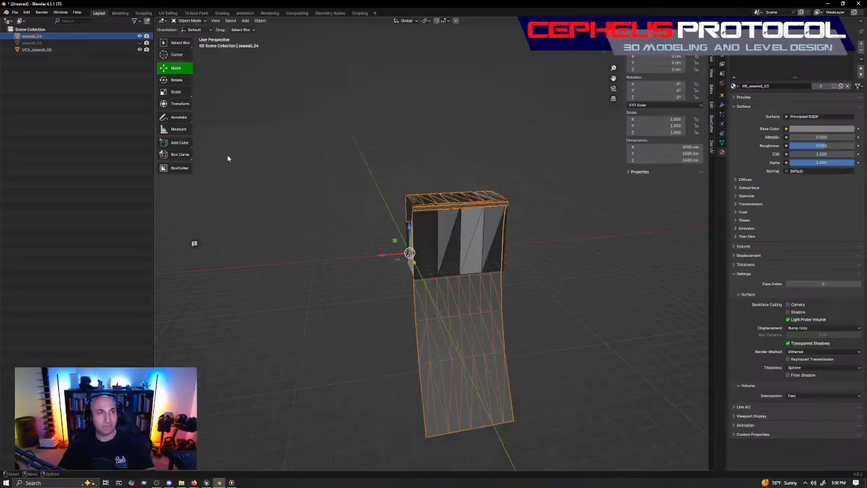
{"action": "left_click", "coordinate": [112, 152]}
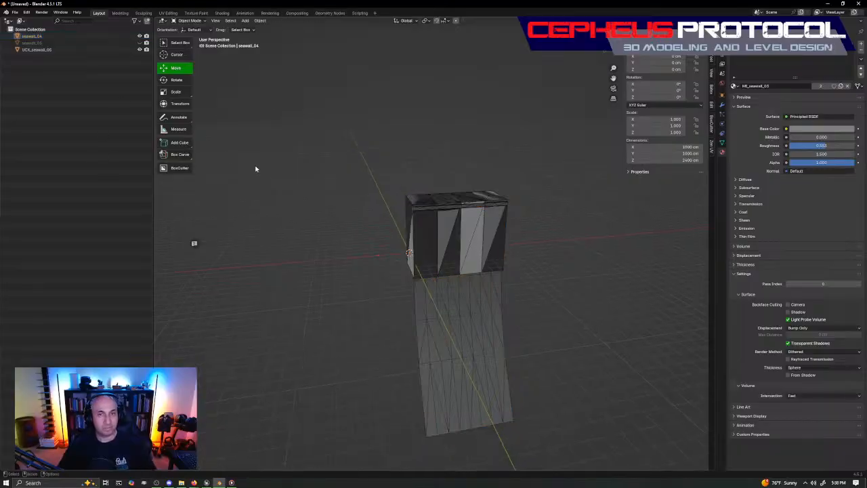
Step: Add a cube mesh at the 3D cursor beside the seawall
{"action": "left_click", "coordinate": [245, 21]}
{"action": "mouse_move", "coordinate": [257, 28]}
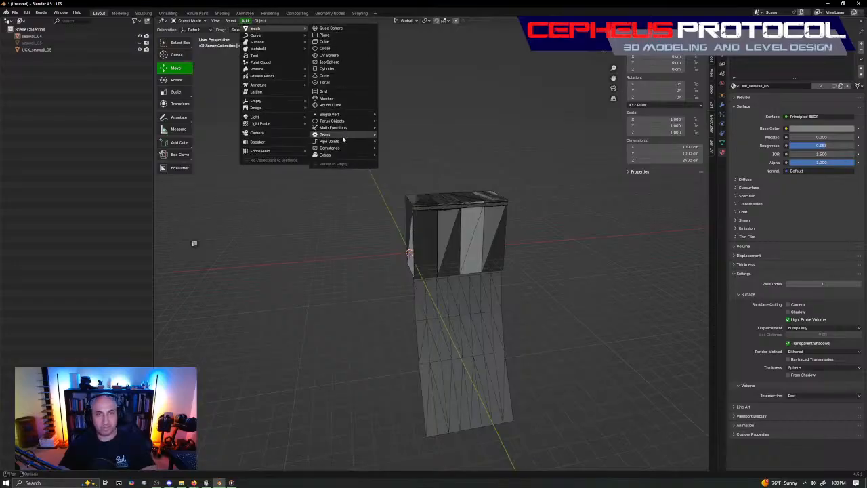
{"action": "mouse_move", "coordinate": [343, 138]}
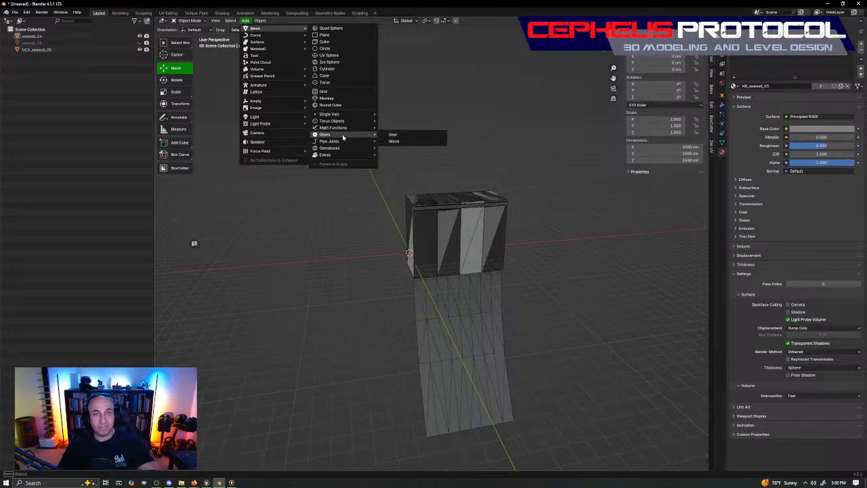
{"action": "mouse_move", "coordinate": [363, 115]}
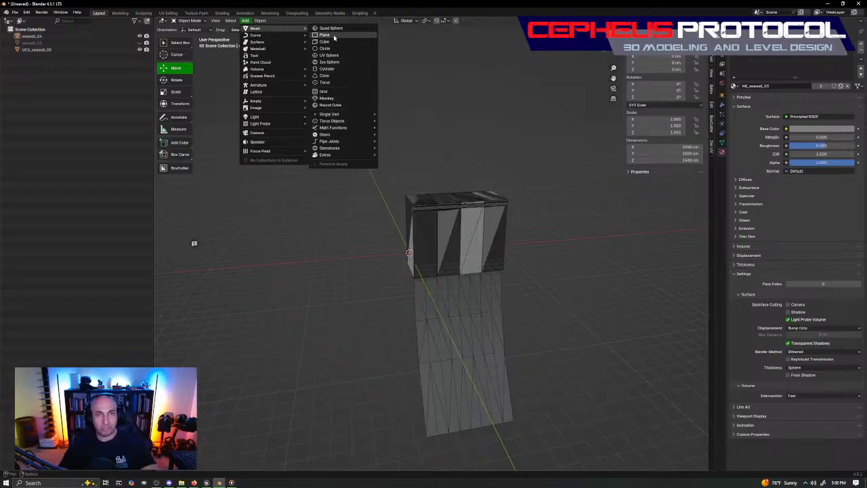
{"action": "left_click", "coordinate": [324, 42]}
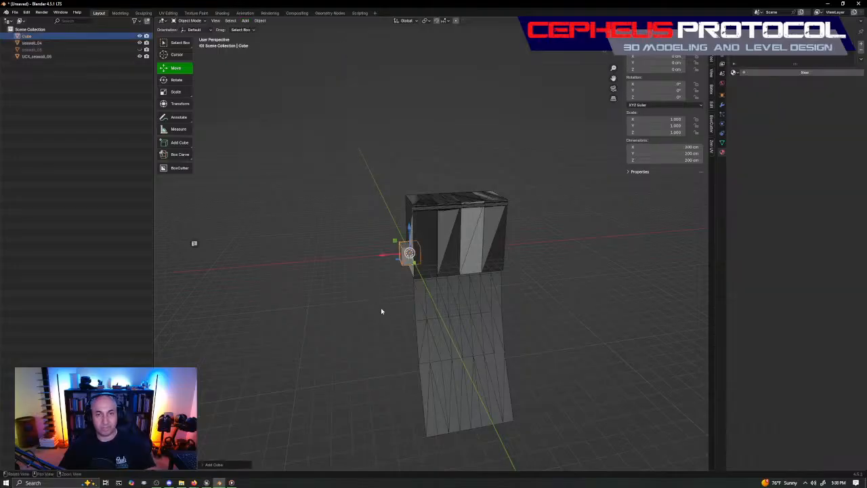
Step: Set the viewport to wireframe shading and frame the new cube in the back orthographic view
{"action": "key", "text": "ctrl+KP_1"}
{"action": "scroll", "coordinate": [436, 280], "scroll_direction": "up", "scroll_amount": 5}
{"action": "key", "text": "z"}
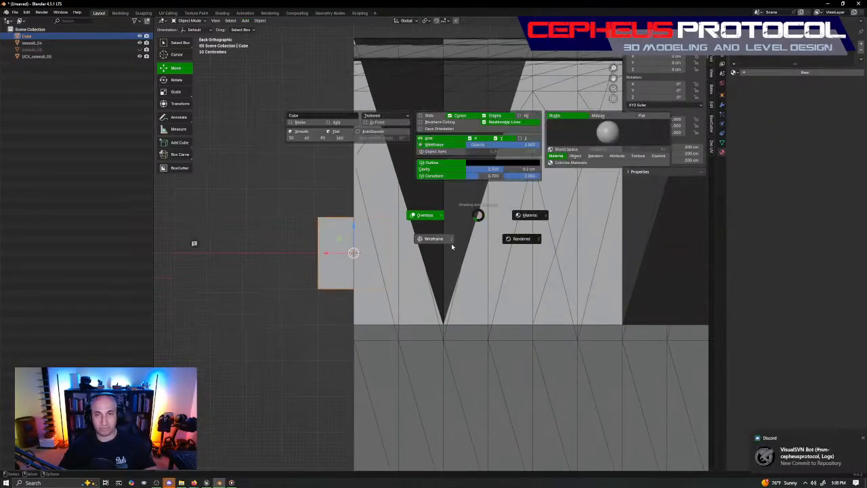
{"action": "left_click", "coordinate": [443, 242]}
{"action": "scroll", "coordinate": [436, 244], "scroll_direction": "up", "scroll_amount": 1}
{"action": "middle_click_drag", "start_coordinate": [419, 232], "coordinate": [420, 287], "text": "shift"}
{"action": "right_click", "coordinate": [437, 251]}
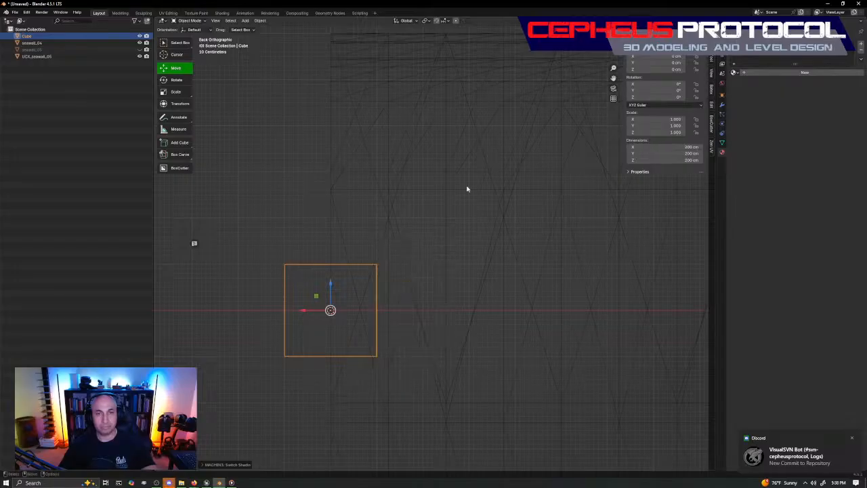
{"action": "scroll", "coordinate": [467, 190], "scroll_direction": "down", "scroll_amount": 2}
Step: Hide seawall_04, enable snapping, and raise the cube's top vertices to the top edge of the UCX_seawall_05 collision mesh
{"action": "key", "text": "Tab"}
{"action": "left_click_drag", "start_coordinate": [292, 223], "coordinate": [480, 269]}
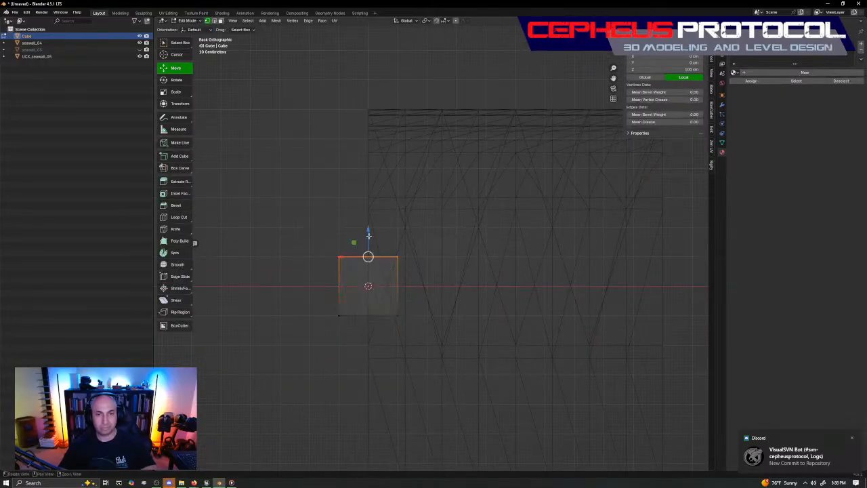
{"action": "left_click", "coordinate": [139, 42]}
{"action": "left_click_drag", "start_coordinate": [371, 230], "coordinate": [431, 99]}
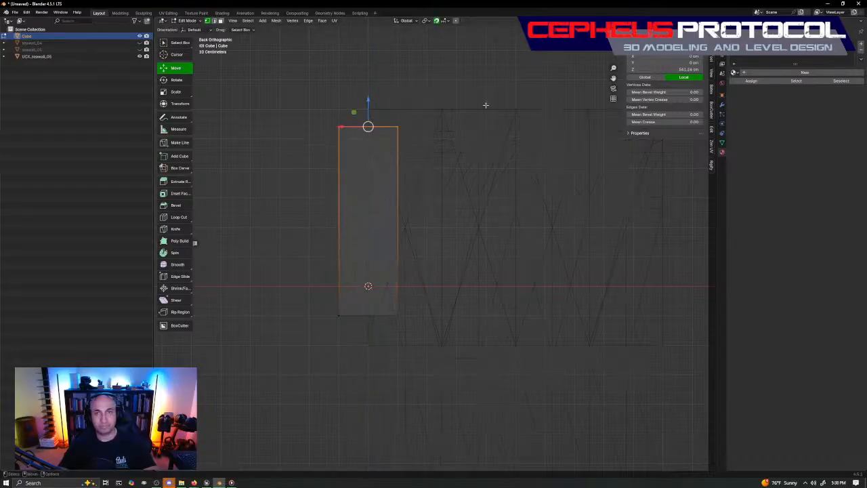
{"action": "key", "text": "shift+Tab"}
{"action": "left_click", "coordinate": [434, 107]}
{"action": "left_click_drag", "start_coordinate": [369, 110], "coordinate": [366, 106]}
Step: Snap the cube's bottom vertices to the collision mesh's base and its two sides to the first 250 cm wall segment
{"action": "left_click_drag", "start_coordinate": [290, 291], "coordinate": [401, 347]}
{"action": "left_click_drag", "start_coordinate": [369, 295], "coordinate": [370, 326]}
{"action": "left_click_drag", "start_coordinate": [380, 394], "coordinate": [455, 65]}
{"action": "left_click_drag", "start_coordinate": [380, 227], "coordinate": [424, 227]}
{"action": "left_click_drag", "start_coordinate": [273, 386], "coordinate": [357, 90]}
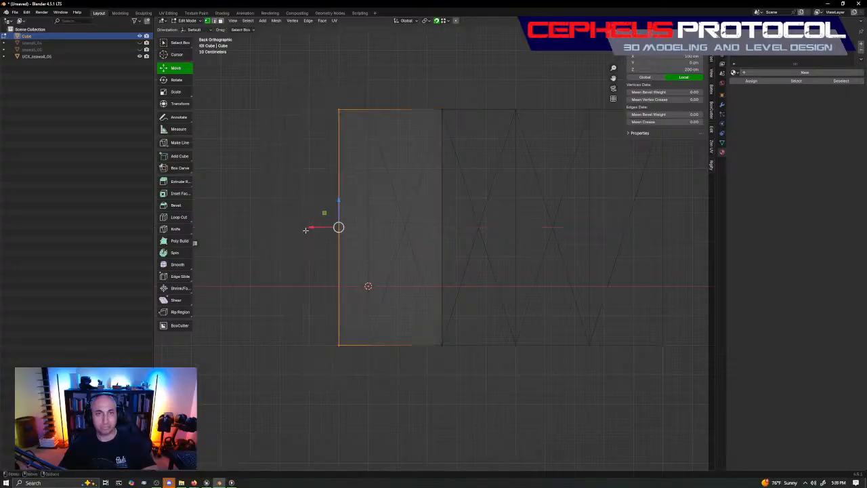
{"action": "left_click_drag", "start_coordinate": [311, 228], "coordinate": [373, 111]}
Step: Snap the block's front and back vertices to the full 454 cm depth of the collision mesh in the right view
{"action": "middle_click_drag", "start_coordinate": [420, 173], "coordinate": [556, 194]}
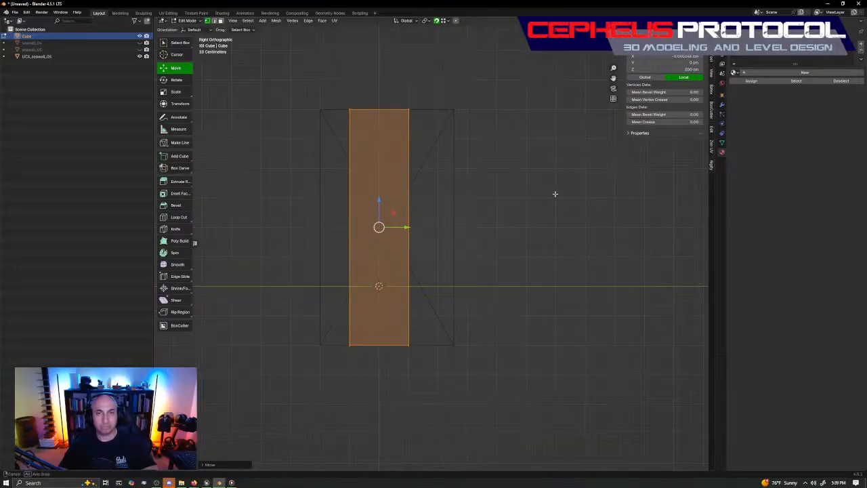
{"action": "left_click_drag", "start_coordinate": [398, 386], "coordinate": [495, 41]}
{"action": "left_click_drag", "start_coordinate": [439, 225], "coordinate": [455, 111]}
{"action": "left_click_drag", "start_coordinate": [285, 406], "coordinate": [366, 96]}
{"action": "left_click_drag", "start_coordinate": [366, 226], "coordinate": [317, 107]}
{"action": "middle_click_drag", "start_coordinate": [399, 133], "coordinate": [451, 208]}
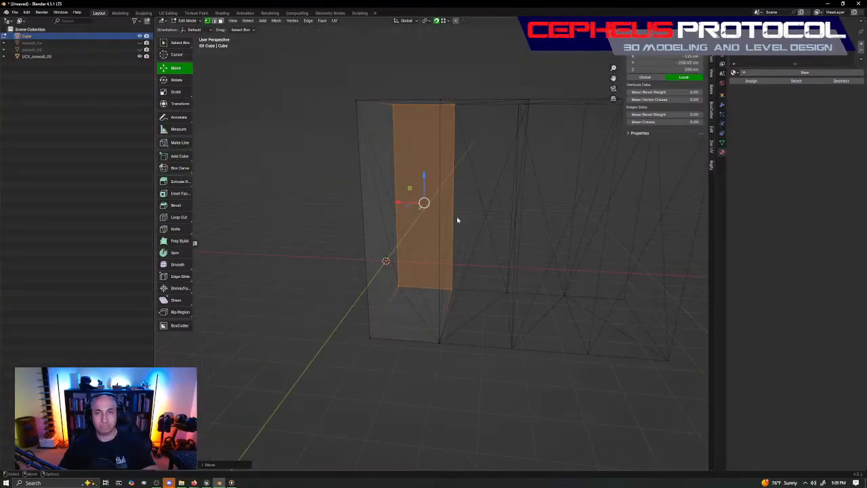
{"action": "key", "text": "Tab"}
Step: Duplicate the block in place and snap the copy's sides to the second 250 cm segment of the collision mesh
{"action": "scroll", "coordinate": [460, 253], "scroll_direction": "down", "scroll_amount": 4}
{"action": "mouse_move", "coordinate": [462, 278]}
{"action": "middle_mouse_down"}
{"action": "mouse_move", "coordinate": [483, 321]}
{"action": "mouse_move", "coordinate": [491, 293]}
{"action": "mouse_move", "coordinate": [462, 294]}
{"action": "middle_mouse_up"}
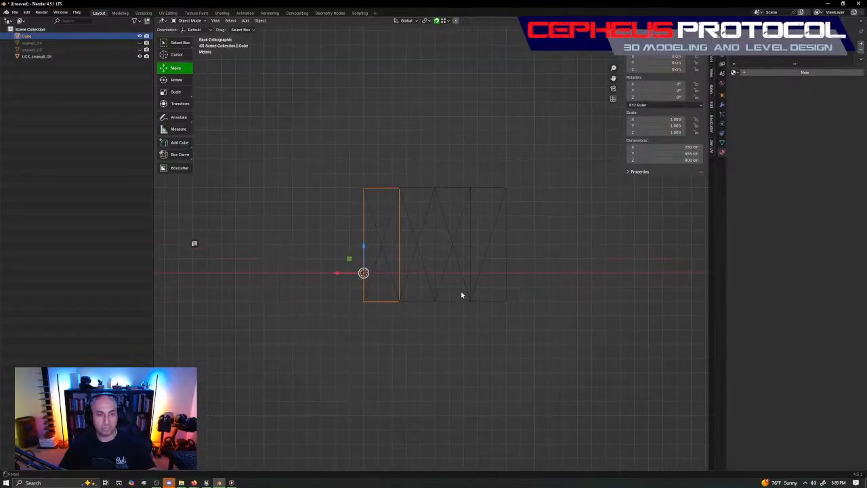
{"action": "key", "text": "shift+d"}
{"action": "right_click", "coordinate": [463, 295]}
{"action": "key", "text": "Tab"}
{"action": "left_click_drag", "start_coordinate": [384, 341], "coordinate": [454, 96]}
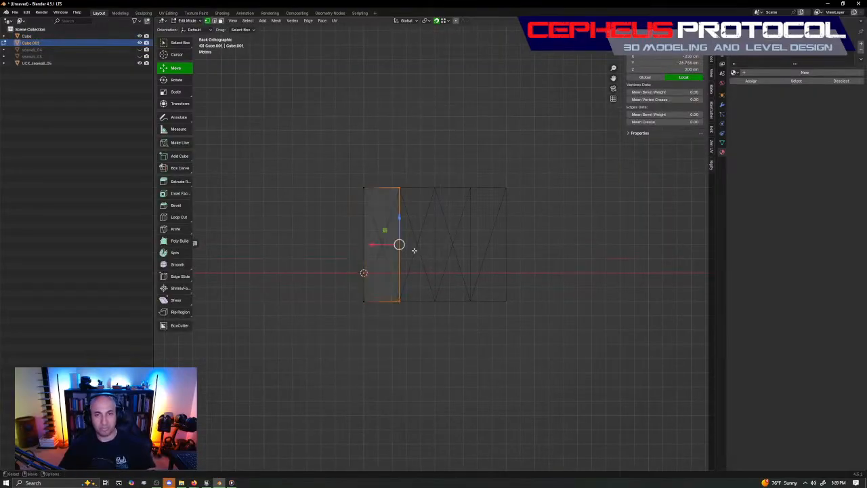
{"action": "left_click_drag", "start_coordinate": [383, 245], "coordinate": [434, 189]}
{"action": "left_click_drag", "start_coordinate": [349, 345], "coordinate": [376, 148]}
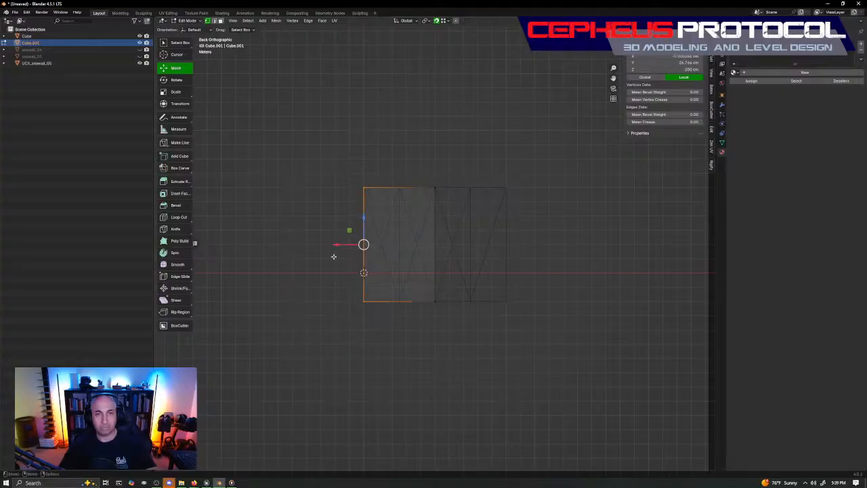
{"action": "left_click_drag", "start_coordinate": [334, 256], "coordinate": [370, 203]}
{"action": "key", "text": "Tab"}
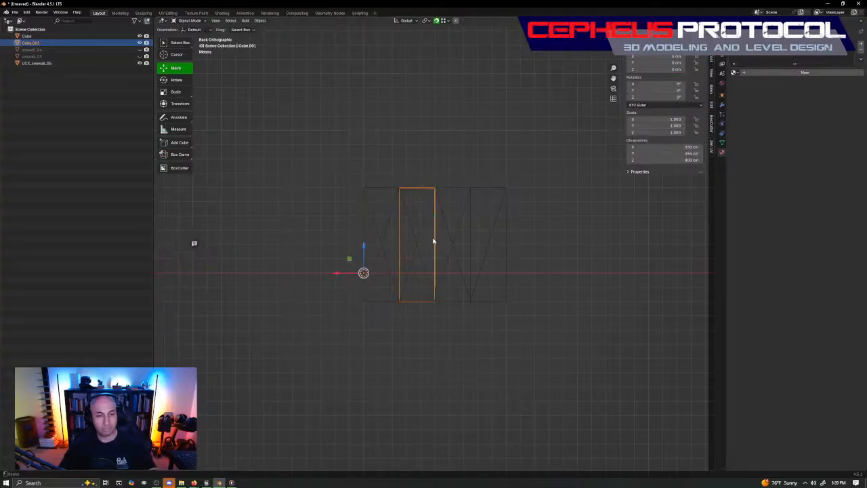
Step: Duplicate the second block in place and snap the copy's sides to the third 250 cm segment of the collision mesh
{"action": "key", "text": "shift+d"}
{"action": "right_click", "coordinate": [559, 272]}
{"action": "key", "text": "Tab"}
{"action": "left_click_drag", "start_coordinate": [417, 339], "coordinate": [497, 135]}
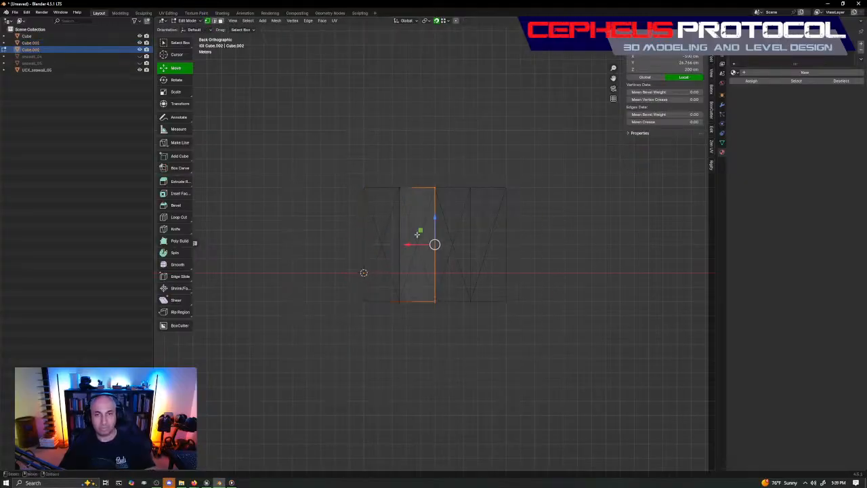
{"action": "left_click_drag", "start_coordinate": [411, 242], "coordinate": [470, 188]}
{"action": "left_click_drag", "start_coordinate": [380, 333], "coordinate": [432, 118]}
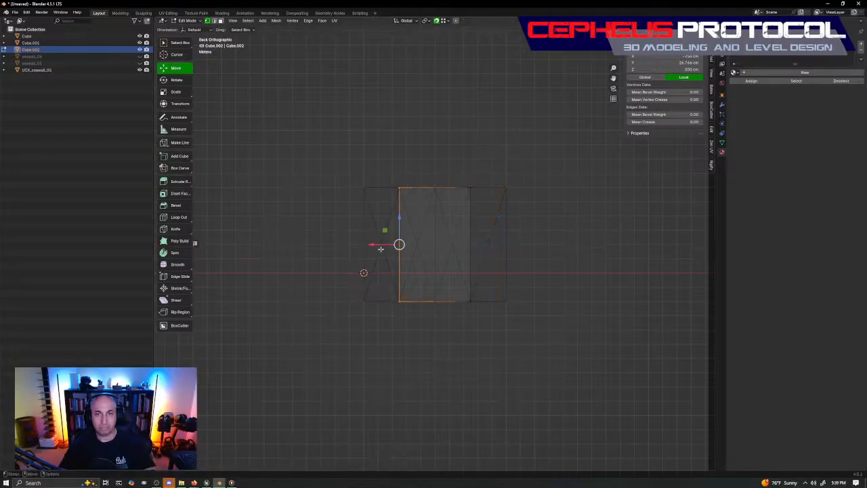
{"action": "left_click_drag", "start_coordinate": [381, 248], "coordinate": [437, 189]}
{"action": "left_click", "coordinate": [439, 191]}
{"action": "key", "text": "Tab"}
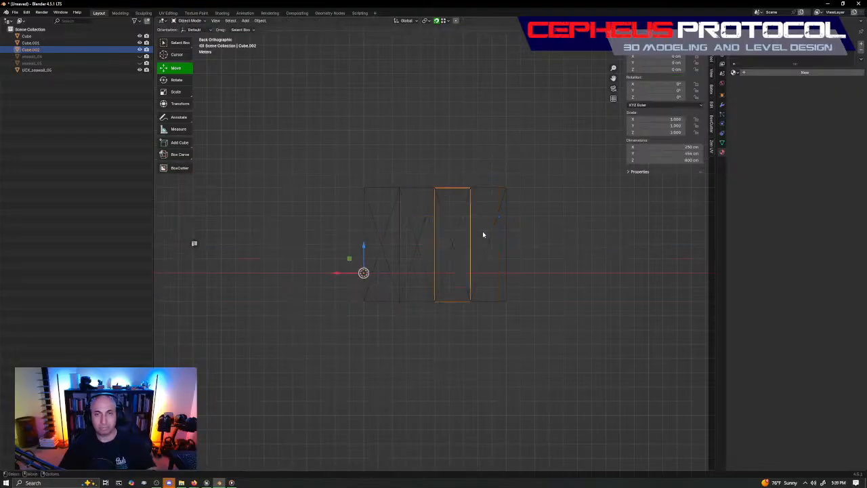
Step: Duplicate the third block in place and snap the copy's sides to the fourth 250 cm segment of the collision mesh
{"action": "key", "text": "shift+d"}
{"action": "right_click", "coordinate": [468, 384]}
{"action": "key", "text": "Tab"}
{"action": "left_click_drag", "start_coordinate": [461, 364], "coordinate": [562, 47]}
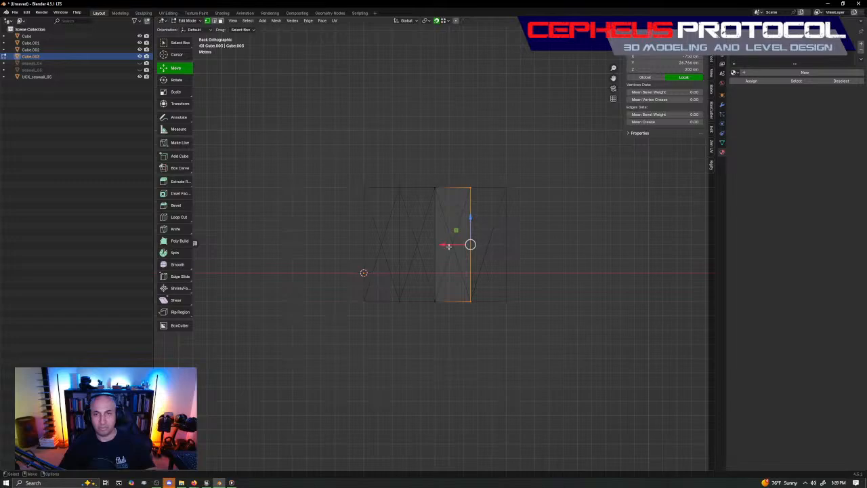
{"action": "left_click_drag", "start_coordinate": [448, 246], "coordinate": [507, 189]}
{"action": "left_click_drag", "start_coordinate": [402, 310], "coordinate": [466, 123]}
{"action": "left_click_drag", "start_coordinate": [422, 243], "coordinate": [458, 226]}
{"action": "key", "text": "ctrl+Tab"}
{"action": "left_click", "coordinate": [475, 186]}
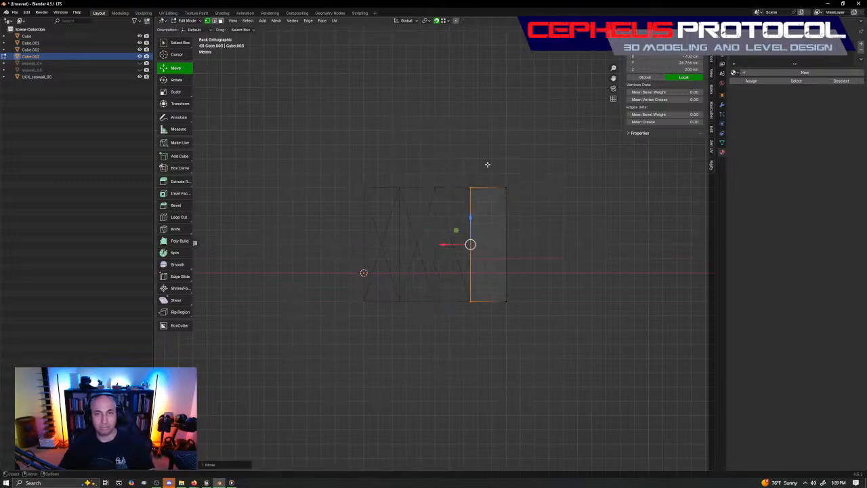
{"action": "scroll", "coordinate": [503, 134], "scroll_direction": "down", "scroll_amount": 1}
{"action": "key", "text": "Tab"}
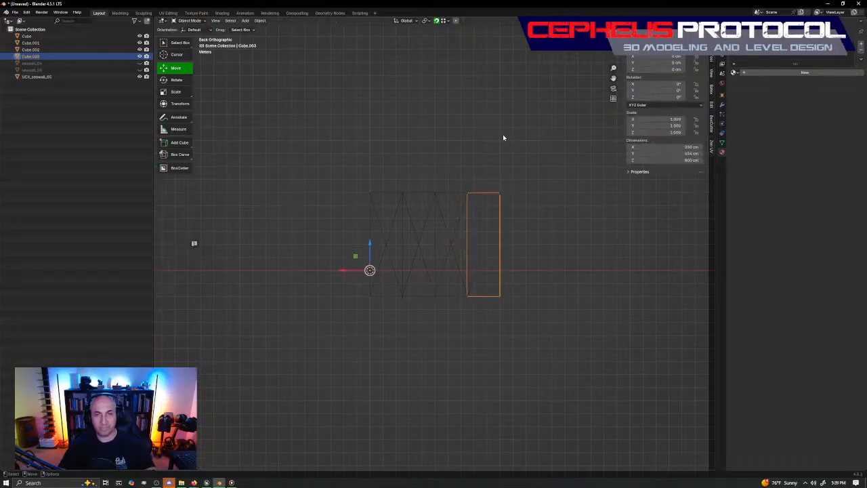
Step: Highlight the four collision blocks to check their coverage, and hide the original UCX_seawall_05 mesh
{"action": "left_click", "coordinate": [27, 36]}
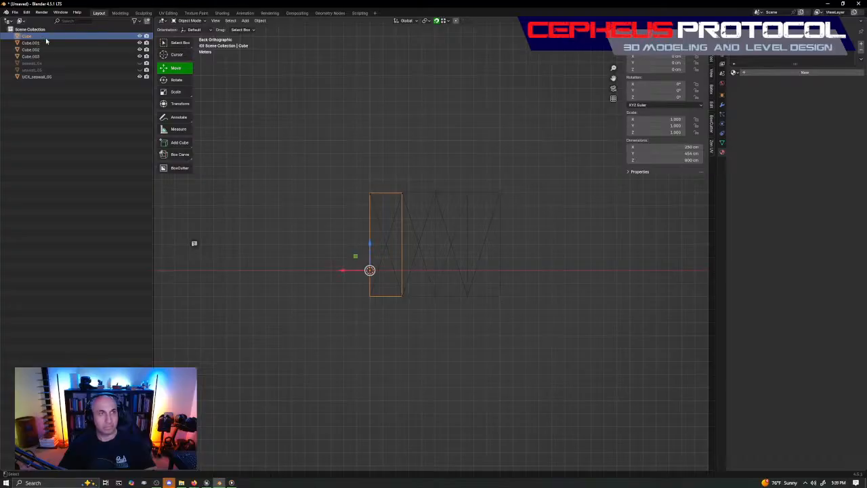
{"action": "left_click", "coordinate": [45, 39], "text": "ctrl"}
{"action": "left_click", "coordinate": [45, 37]}
{"action": "left_click", "coordinate": [43, 44], "text": "ctrl"}
{"action": "left_click", "coordinate": [42, 51], "text": "ctrl"}
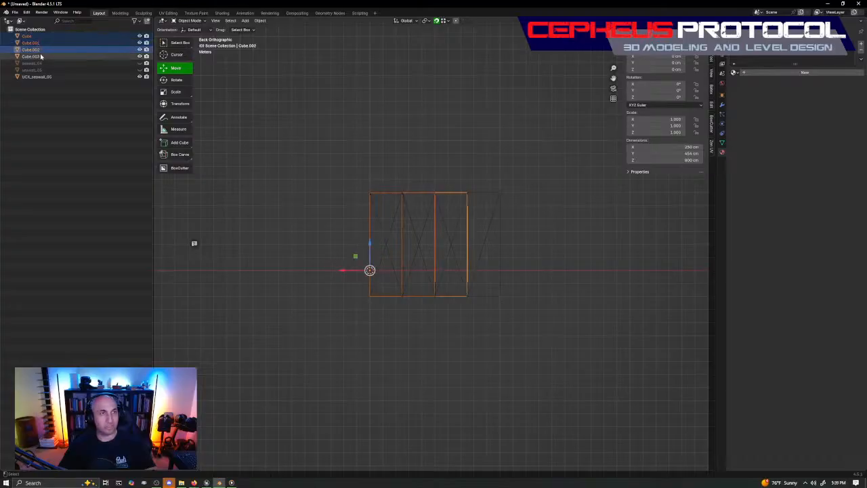
{"action": "left_click", "coordinate": [41, 57], "text": "ctrl"}
{"action": "left_click", "coordinate": [76, 134]}
{"action": "left_click", "coordinate": [48, 78]}
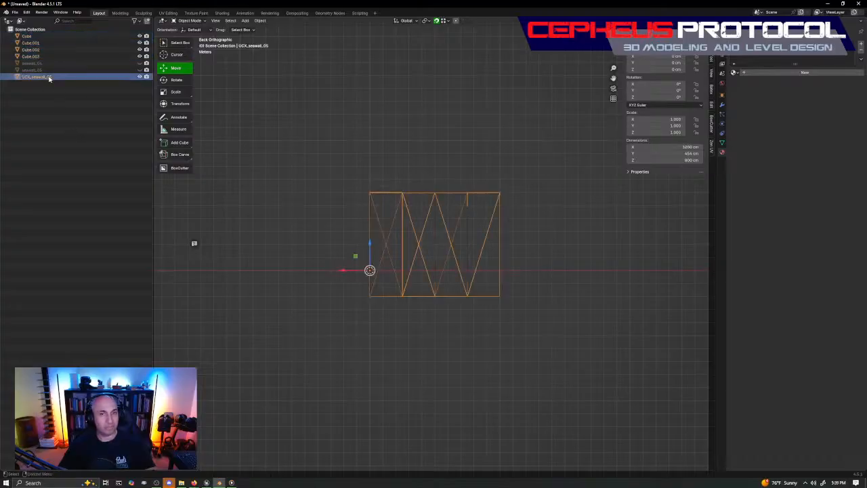
{"action": "key", "text": "h"}
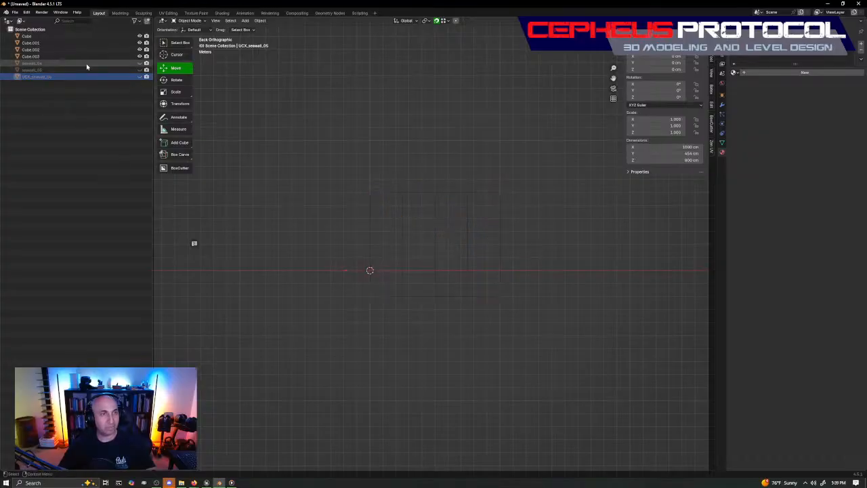
Step: Show seawall_05 briefly to inspect it, hide it again, and make seawall_04 visible and selected
{"action": "left_click", "coordinate": [140, 70]}
{"action": "left_click", "coordinate": [139, 70]}
{"action": "left_click", "coordinate": [140, 70]}
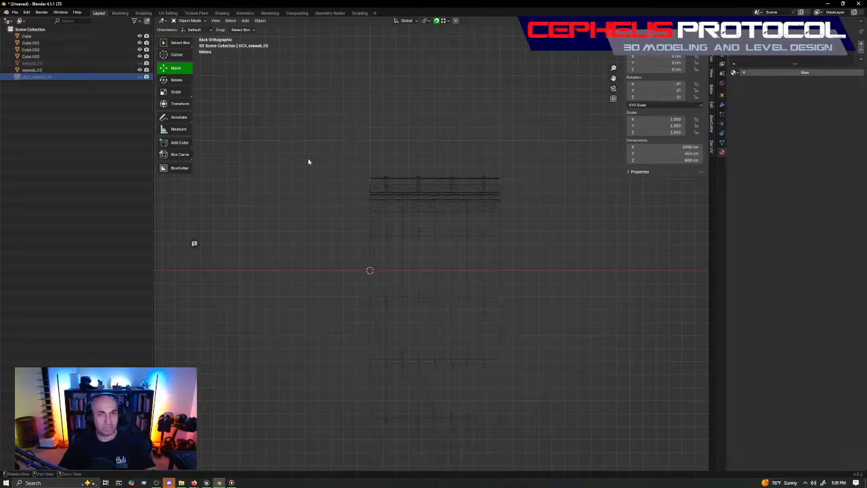
{"action": "middle_click_drag", "start_coordinate": [307, 163], "coordinate": [413, 174]}
{"action": "left_click", "coordinate": [140, 70]}
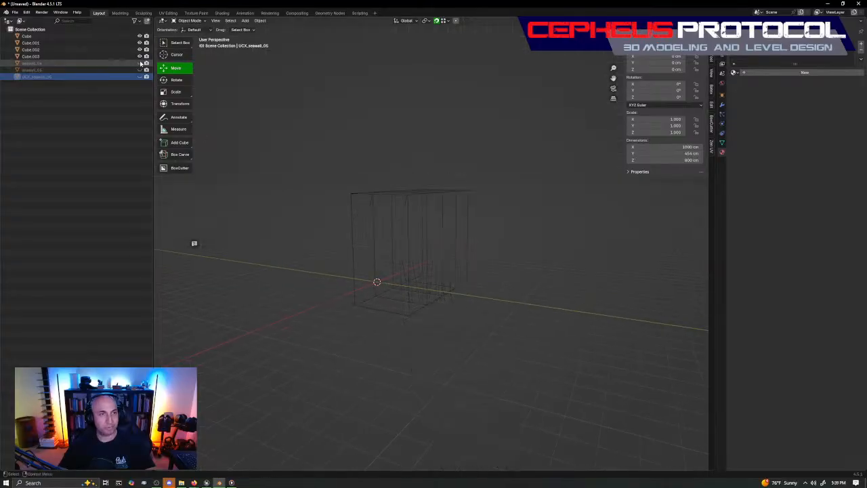
{"action": "left_click", "coordinate": [139, 63]}
{"action": "left_click", "coordinate": [125, 63]}
{"action": "middle_click_drag", "start_coordinate": [412, 242], "coordinate": [499, 128]}
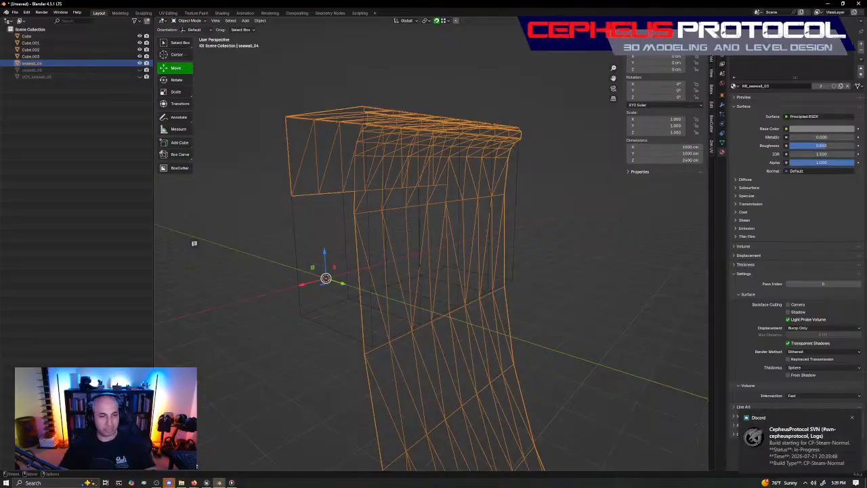
Step: Switch to Google Earth and examine the curved shoreline around the pier building and the rock breakwater
{"action": "left_click", "coordinate": [194, 482]}
{"action": "left_click", "coordinate": [227, 452]}
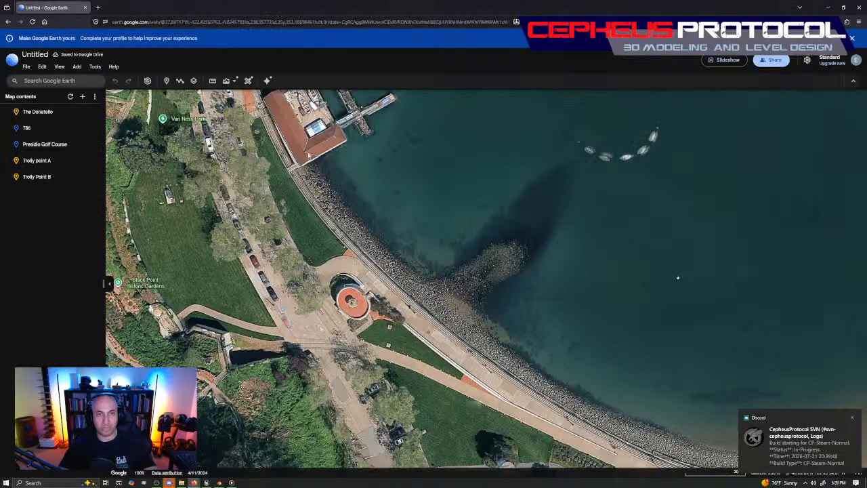
{"action": "middle_click_drag", "start_coordinate": [309, 157], "coordinate": [327, 165]}
{"action": "left_click_drag", "start_coordinate": [327, 166], "coordinate": [386, 264]}
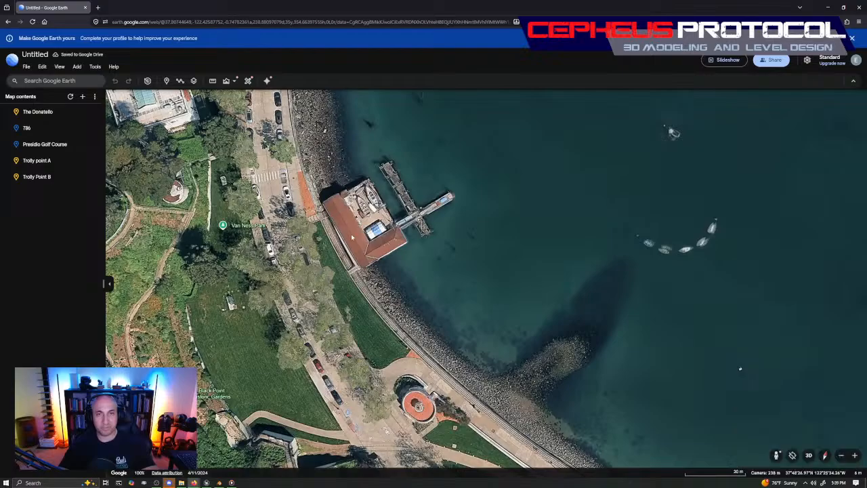
{"action": "mouse_move", "coordinate": [412, 285]}
{"action": "middle_mouse_down"}
{"action": "mouse_move", "coordinate": [459, 259]}
{"action": "mouse_move", "coordinate": [413, 286]}
{"action": "mouse_move", "coordinate": [368, 286]}
{"action": "middle_mouse_up"}
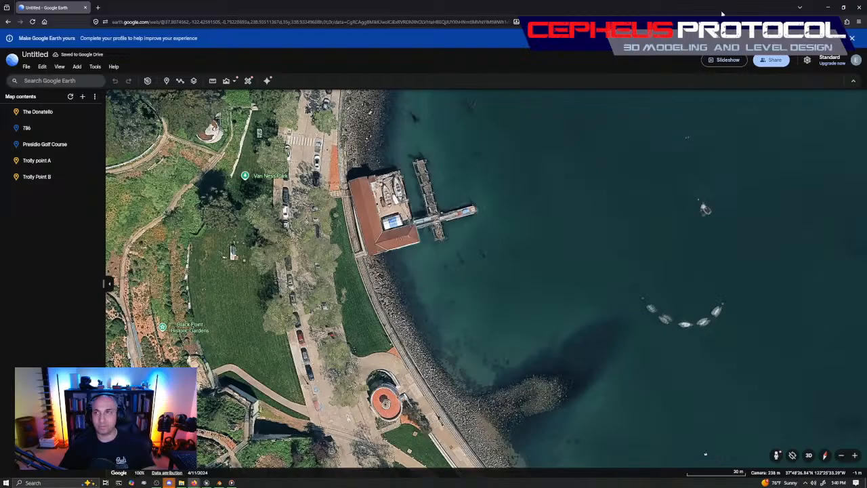
Step: Switch back to Blender, inspect seawall_04 against the collision blocks, and open its name for editing without changing it
{"action": "key", "text": "alt+Tab"}
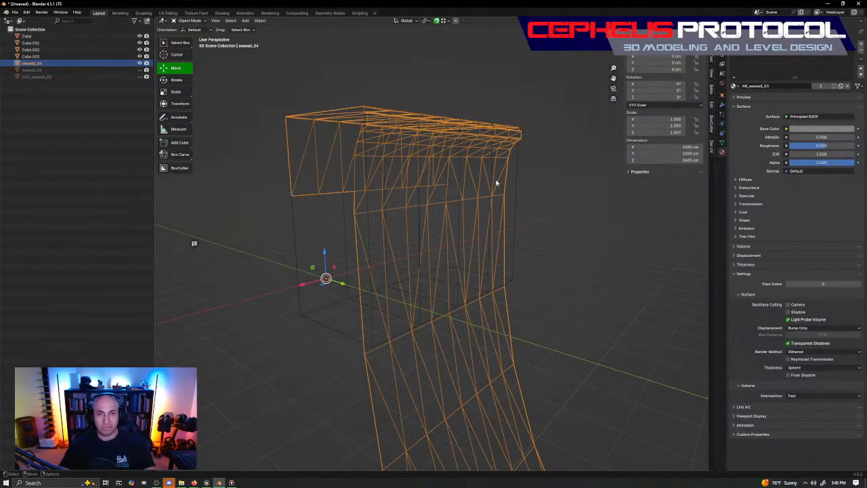
{"action": "middle_click_drag", "start_coordinate": [496, 183], "coordinate": [460, 233]}
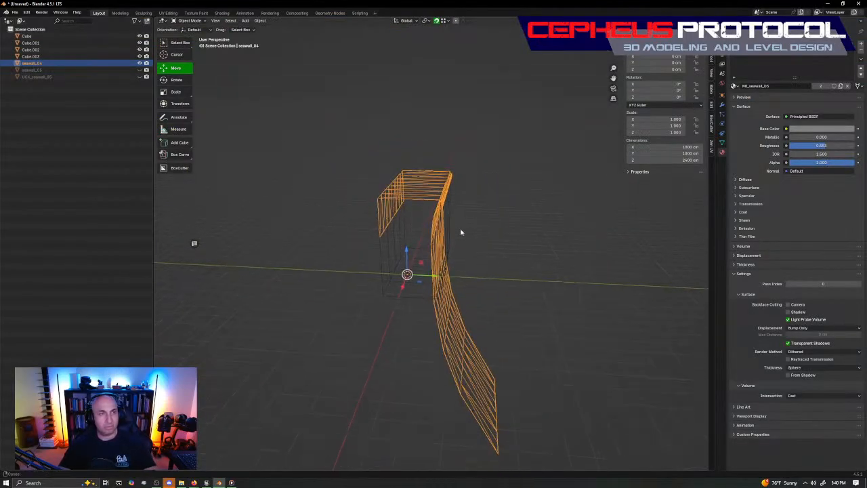
{"action": "key", "text": "KP_Decimal"}
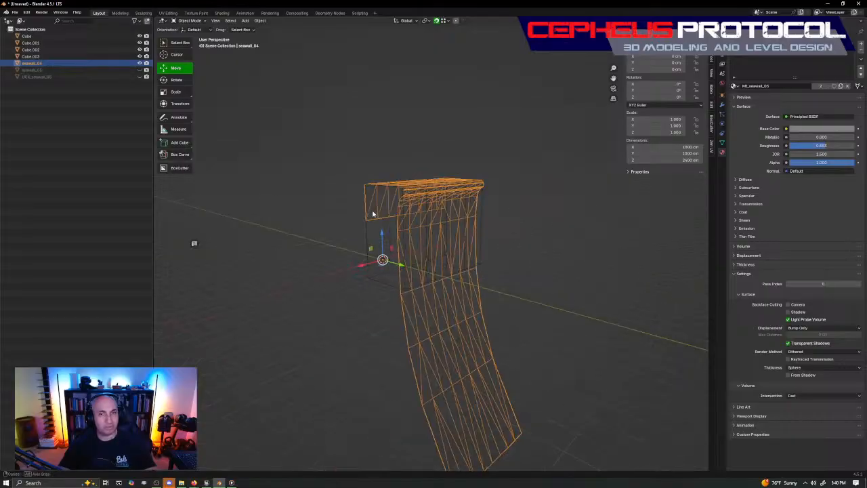
{"action": "double_click", "coordinate": [34, 63]}
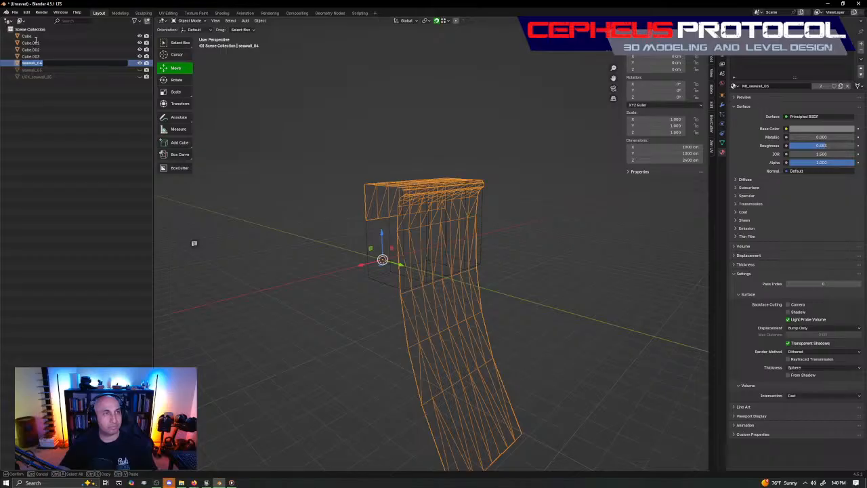
{"action": "left_click", "coordinate": [36, 39]}
Step: Batch rename the four Cube collision blocks with the new name UBX_seawall_04
{"action": "left_click", "coordinate": [52, 57]}
{"action": "left_click", "coordinate": [47, 37]}
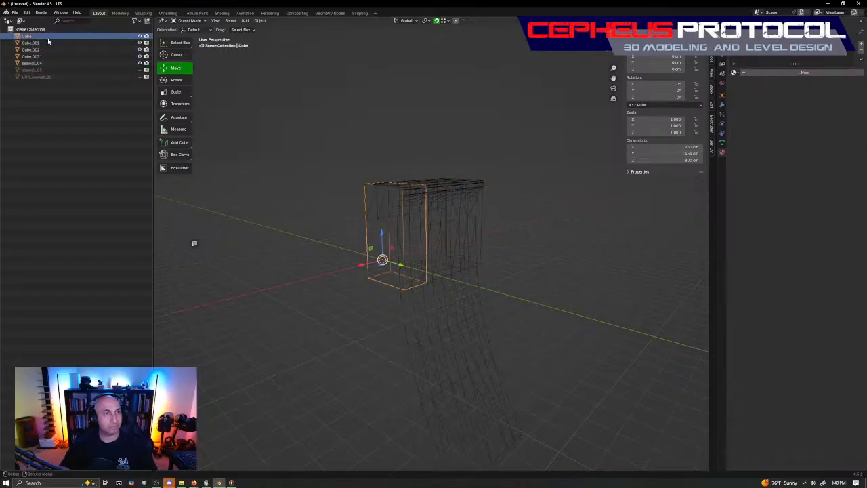
{"action": "left_click", "coordinate": [61, 57], "text": "shift"}
{"action": "left_click", "coordinate": [30, 14]}
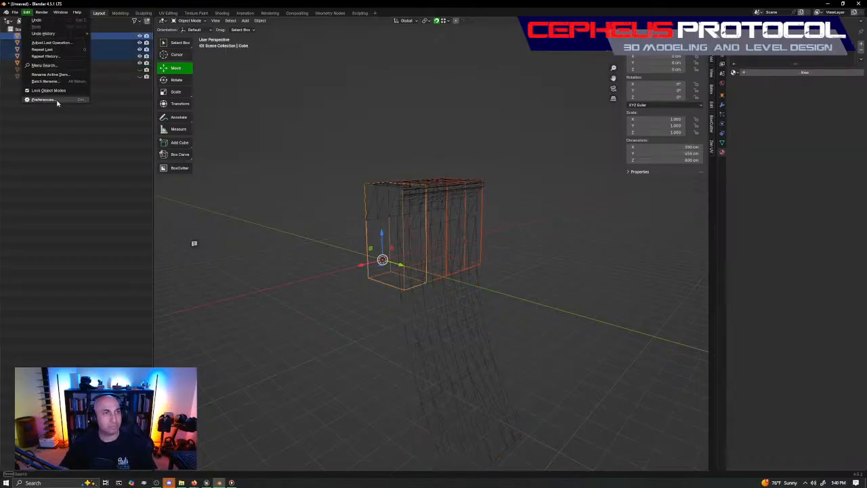
{"action": "left_click", "coordinate": [49, 88]}
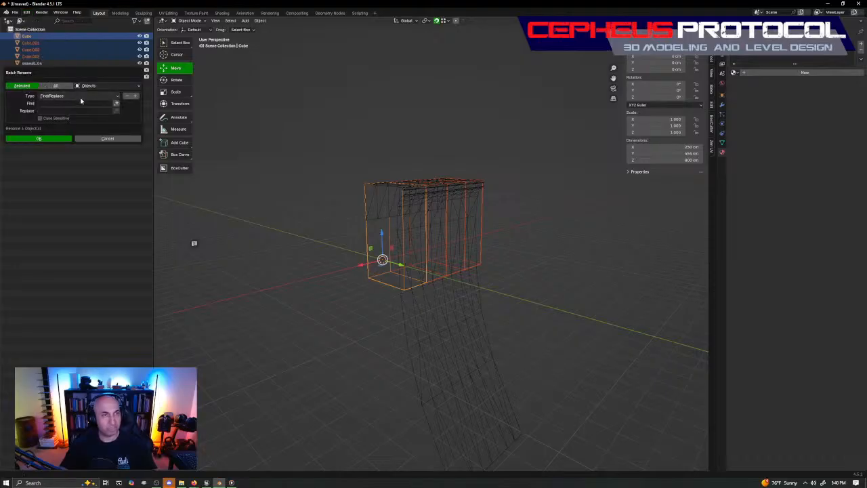
{"action": "left_click", "coordinate": [80, 98]}
{"action": "left_click", "coordinate": [89, 109]}
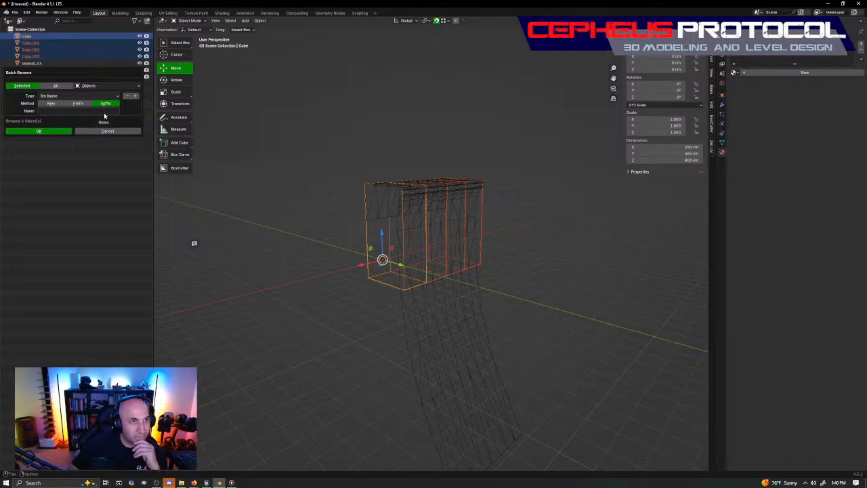
{"action": "left_click", "coordinate": [51, 103]}
{"action": "left_click", "coordinate": [105, 111]}
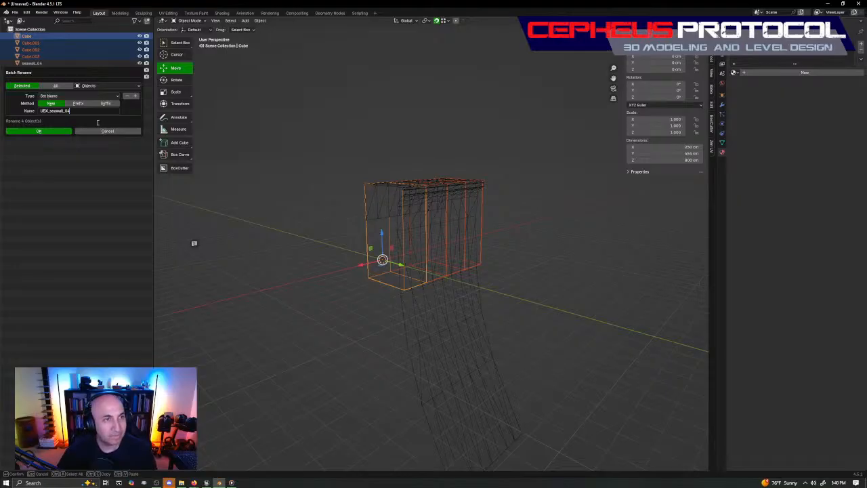
{"action": "left_click", "coordinate": [59, 132]}
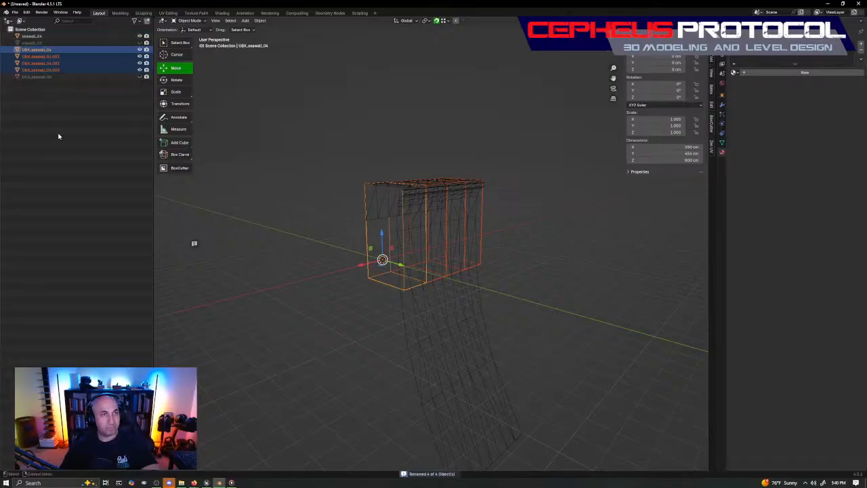
Step: Rename the first, unnumbered collision block to UBX_seawall_04.000
{"action": "left_click", "coordinate": [64, 63]}
{"action": "left_click", "coordinate": [64, 50]}
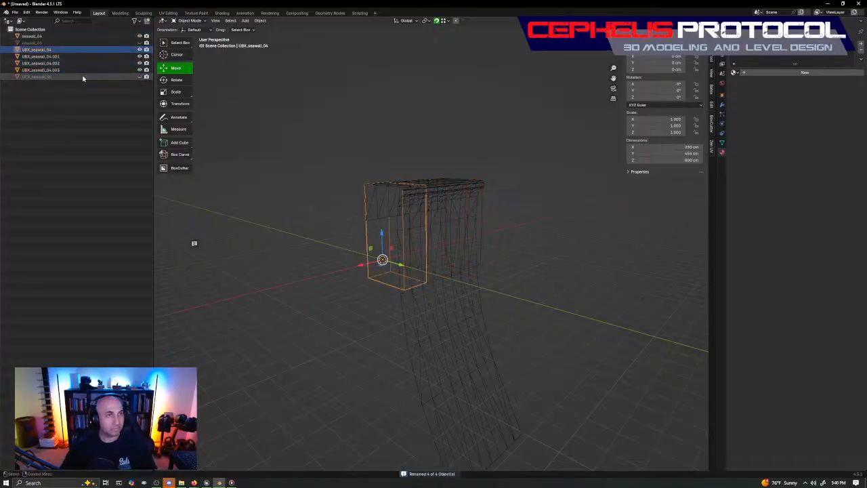
{"action": "double_click", "coordinate": [58, 50]}
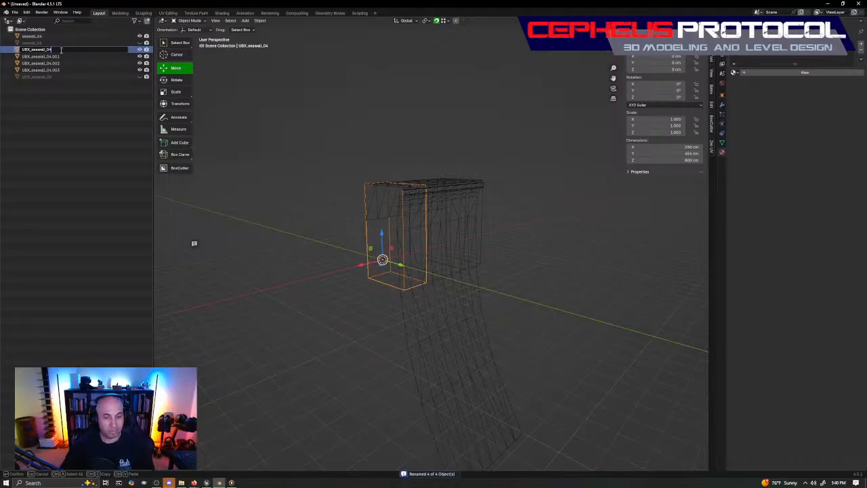
{"action": "type", "text": ".0"}
{"action": "key", "text": "Return"}
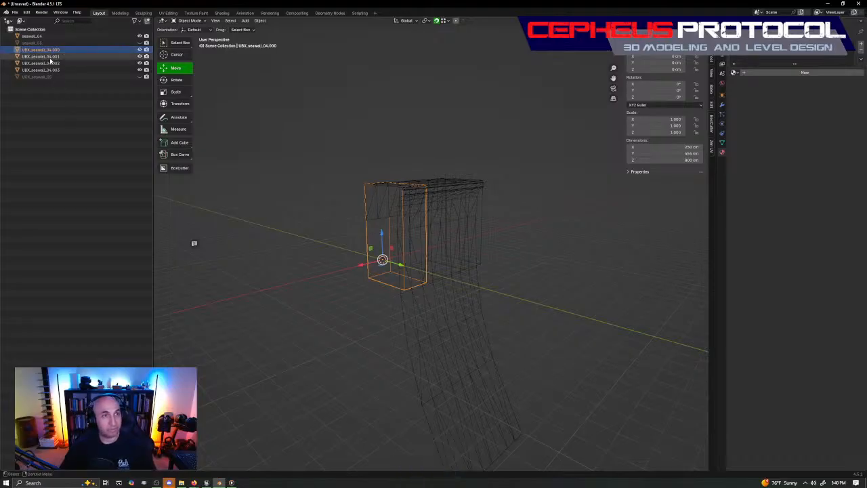
Step: Batch rename the four UBX_seawall_04 blocks, using Find/Replace to swap the period for an underscore
{"action": "left_click", "coordinate": [71, 78], "text": "shift"}
{"action": "left_click", "coordinate": [65, 56]}
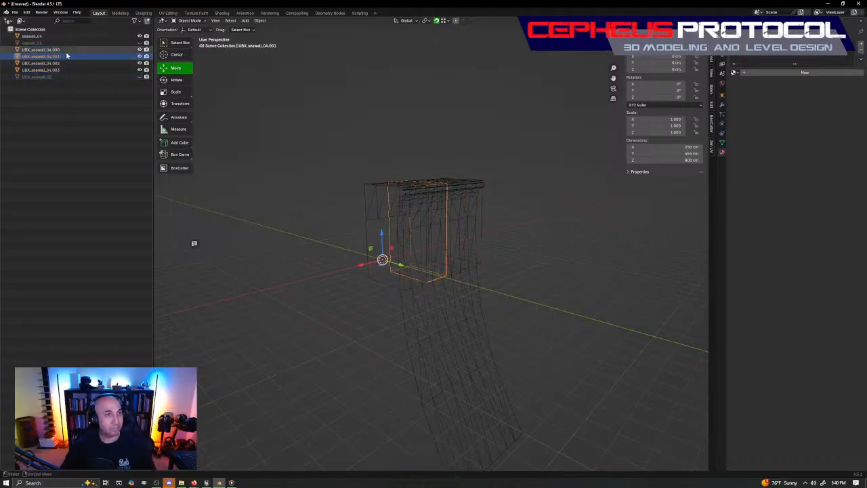
{"action": "left_click", "coordinate": [69, 51]}
{"action": "left_click", "coordinate": [65, 70], "text": "shift"}
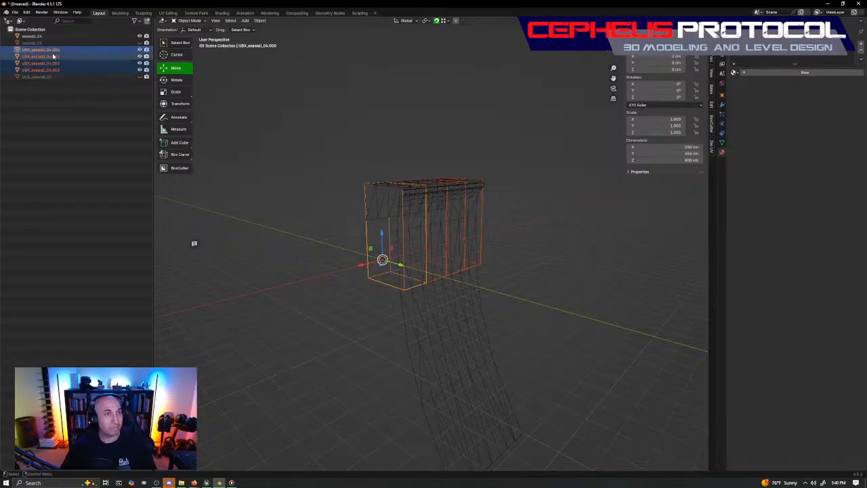
{"action": "left_click", "coordinate": [26, 12]}
{"action": "left_click", "coordinate": [51, 82]}
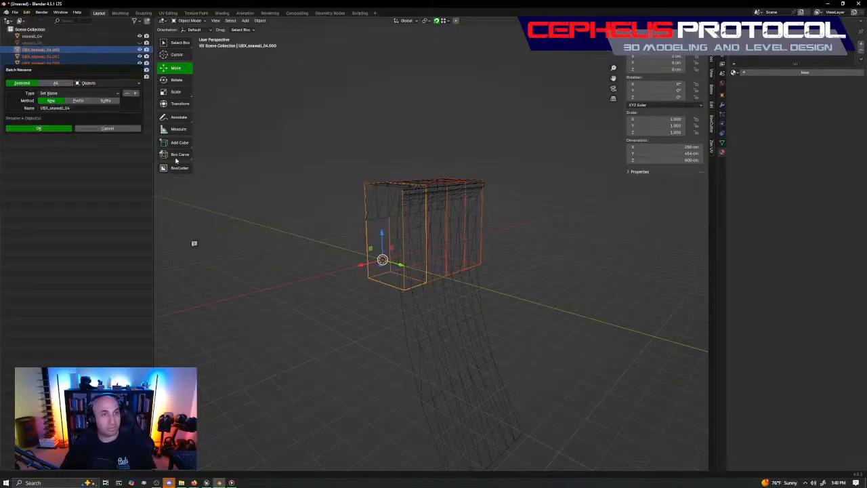
{"action": "left_click", "coordinate": [78, 94]}
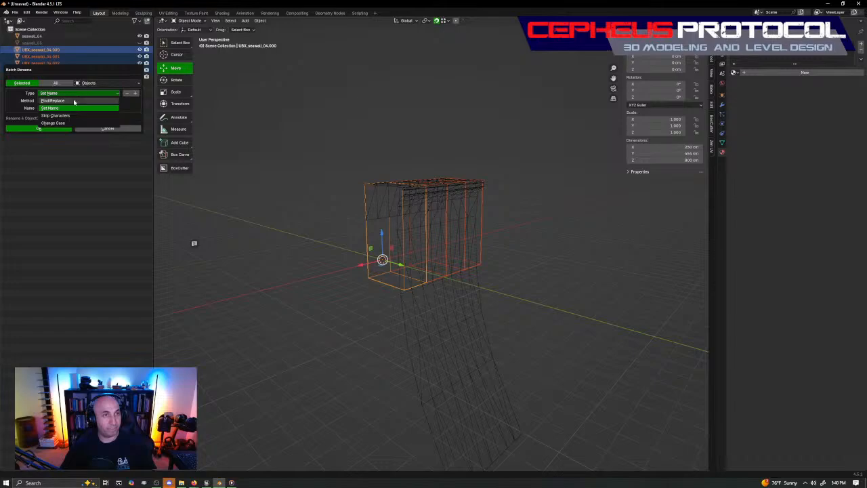
{"action": "left_click", "coordinate": [74, 100]}
{"action": "left_click", "coordinate": [74, 101]}
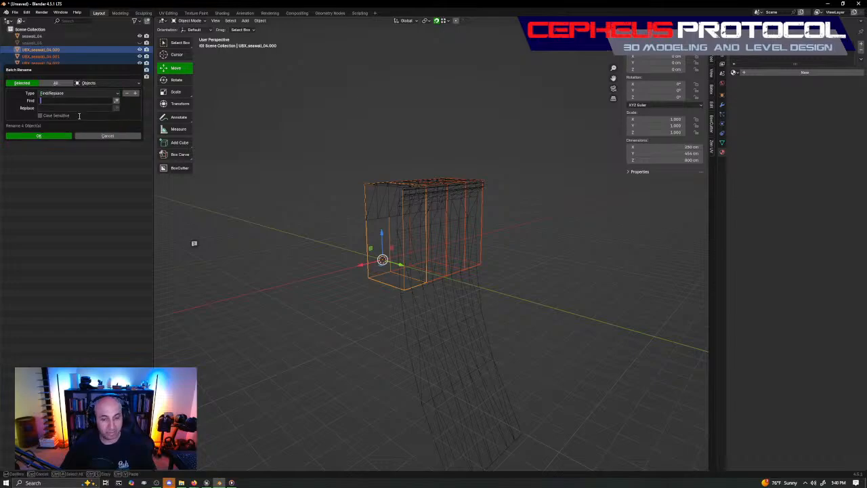
{"action": "left_click", "coordinate": [74, 107]}
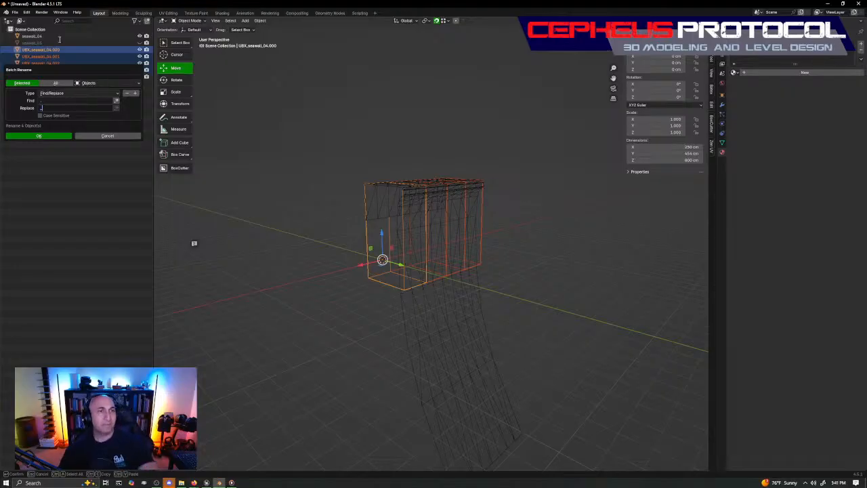
{"action": "left_click", "coordinate": [51, 135]}
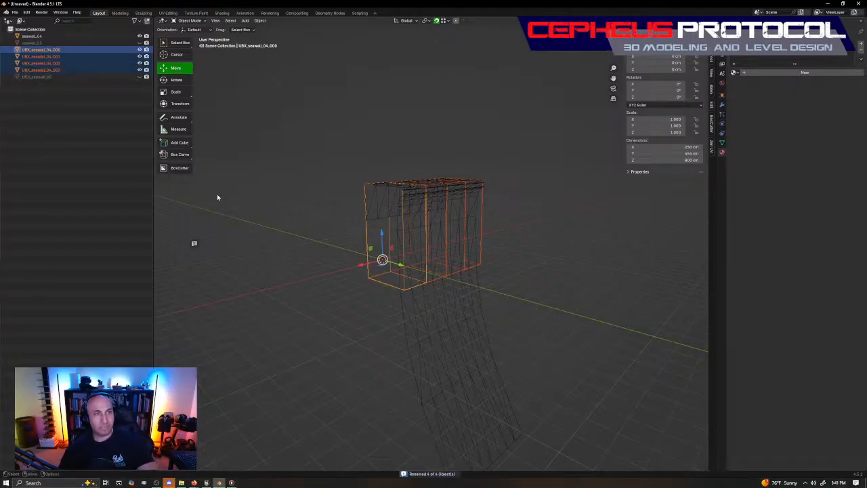
Step: Review the renamed UBX blocks individually, and highlight them together with seawall_04 to inspect the full set
{"action": "left_click", "coordinate": [73, 57]}
{"action": "left_click", "coordinate": [78, 50]}
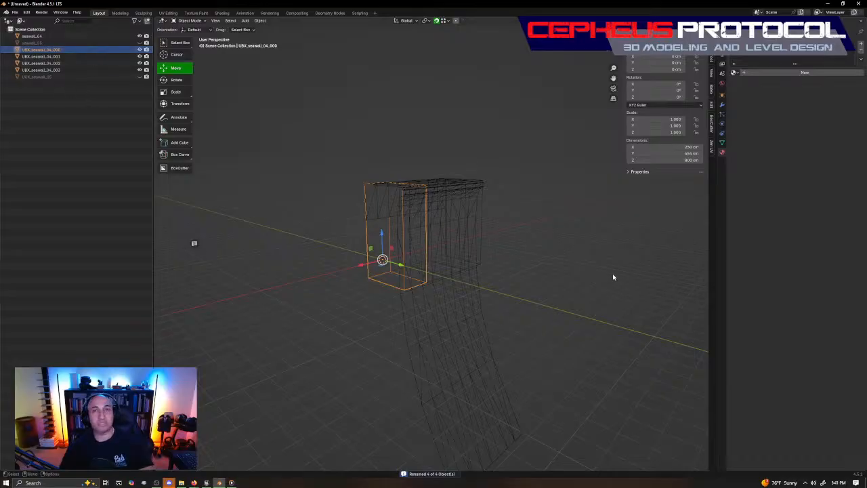
{"action": "left_click", "coordinate": [59, 70]}
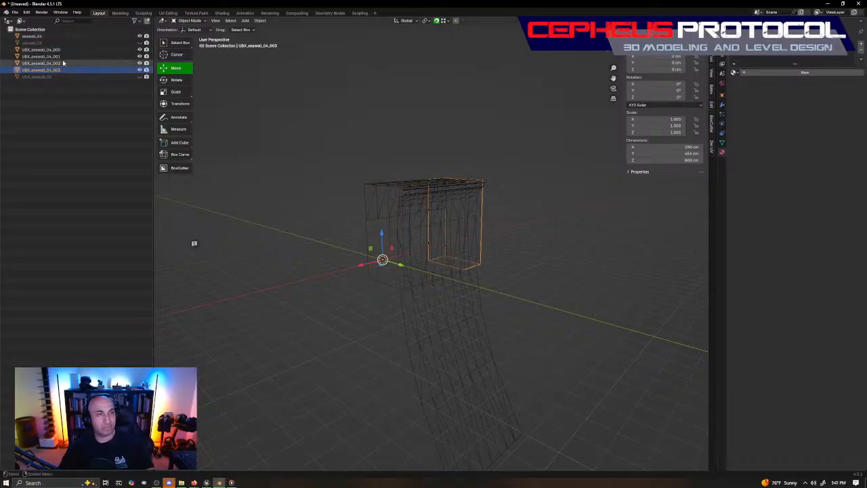
{"action": "left_click", "coordinate": [69, 51]}
{"action": "left_click", "coordinate": [60, 70], "text": "shift"}
{"action": "left_click", "coordinate": [42, 36], "text": "ctrl"}
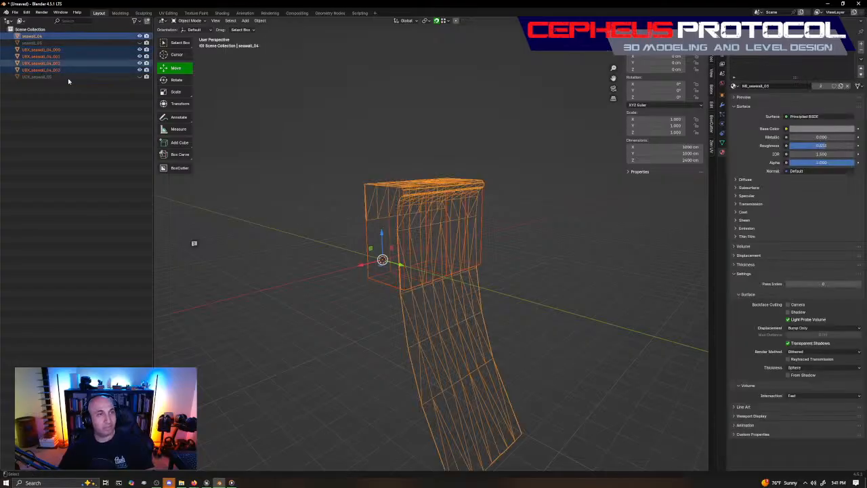
{"action": "middle_click_drag", "start_coordinate": [474, 323], "coordinate": [494, 263]}
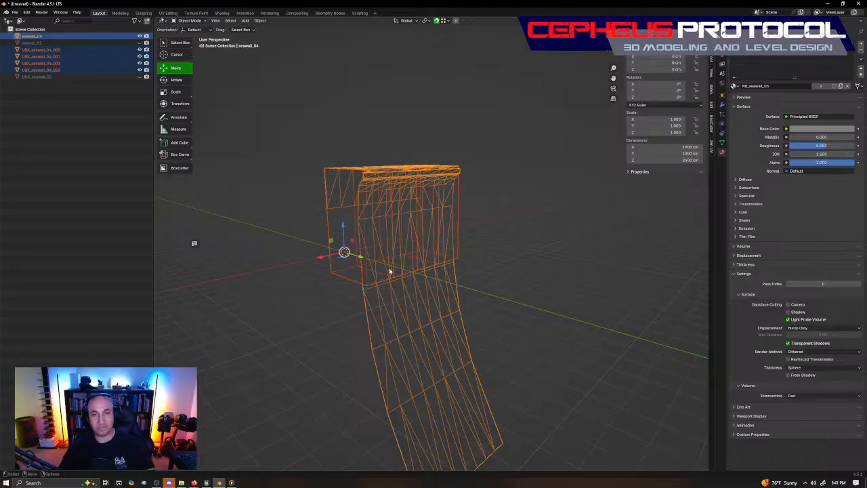
{"action": "left_click", "coordinate": [206, 483]}
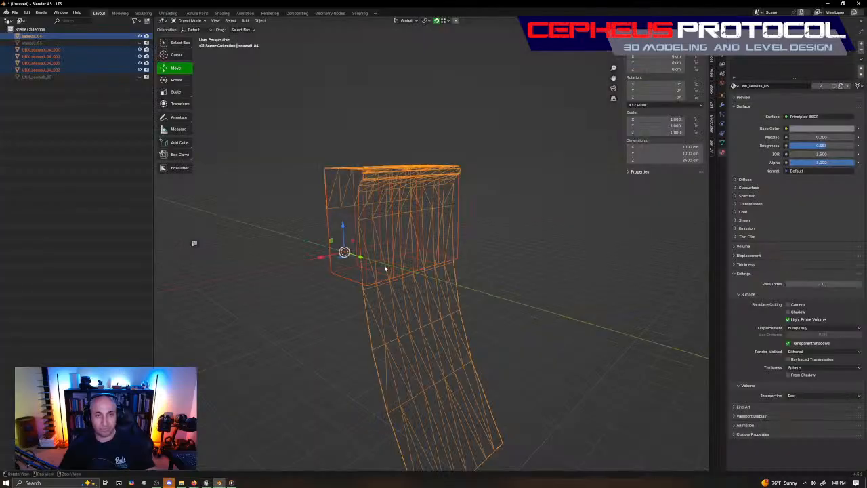
Step: Parent the four UBX_seawall_04 blocks to the seawall_04 mesh
{"action": "scroll", "coordinate": [405, 188], "scroll_direction": "up", "scroll_amount": 4}
{"action": "left_click", "coordinate": [68, 69]}
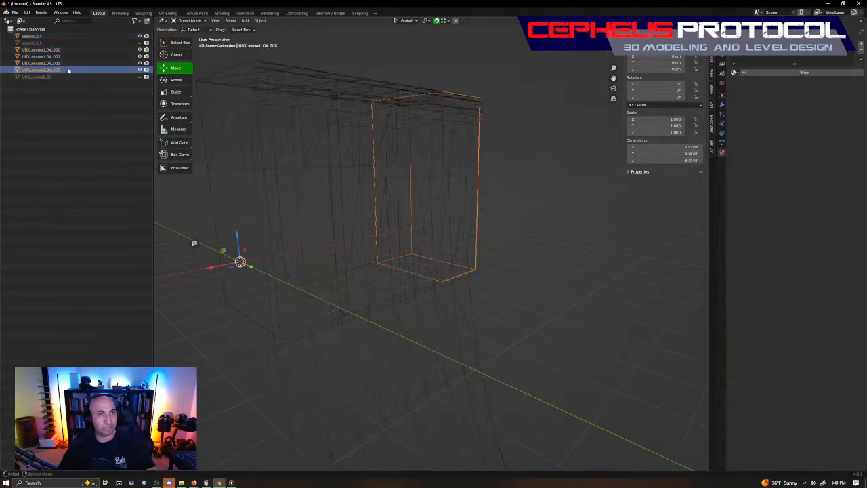
{"action": "left_click", "coordinate": [68, 51]}
{"action": "left_click", "coordinate": [66, 70], "text": "shift"}
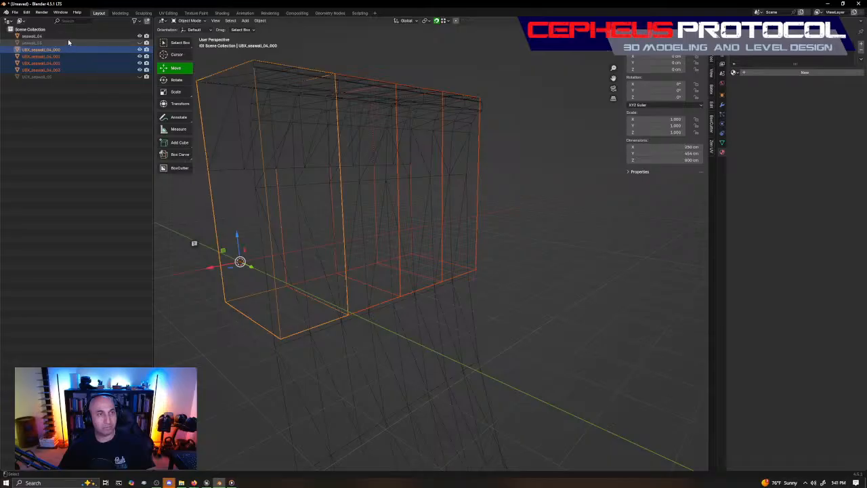
{"action": "left_click", "coordinate": [386, 138], "text": "shift"}
{"action": "key", "text": "ctrl+p"}
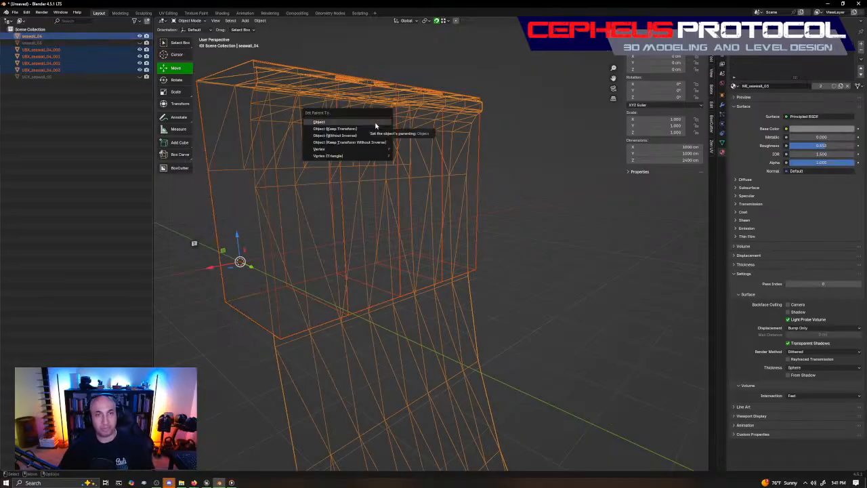
{"action": "left_click", "coordinate": [383, 133]}
Step: Expand the seawall_04 hierarchy and select the mesh together with its four UBX child blocks
{"action": "left_click", "coordinate": [33, 37]}
{"action": "left_click", "coordinate": [11, 37]}
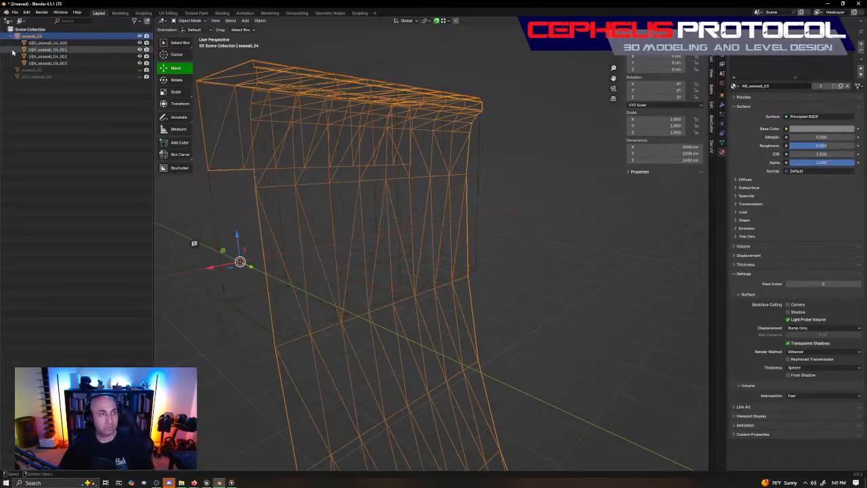
{"action": "left_click", "coordinate": [42, 101]}
{"action": "left_click", "coordinate": [63, 42]}
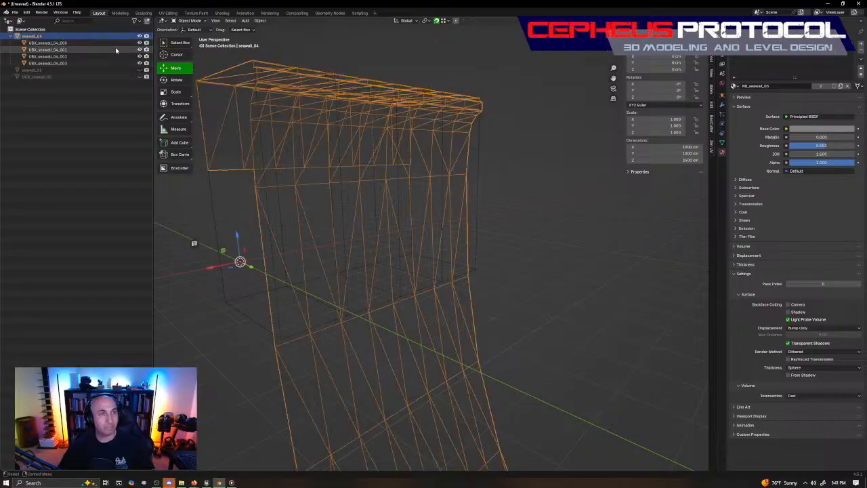
{"action": "left_click", "coordinate": [74, 63], "text": "shift"}
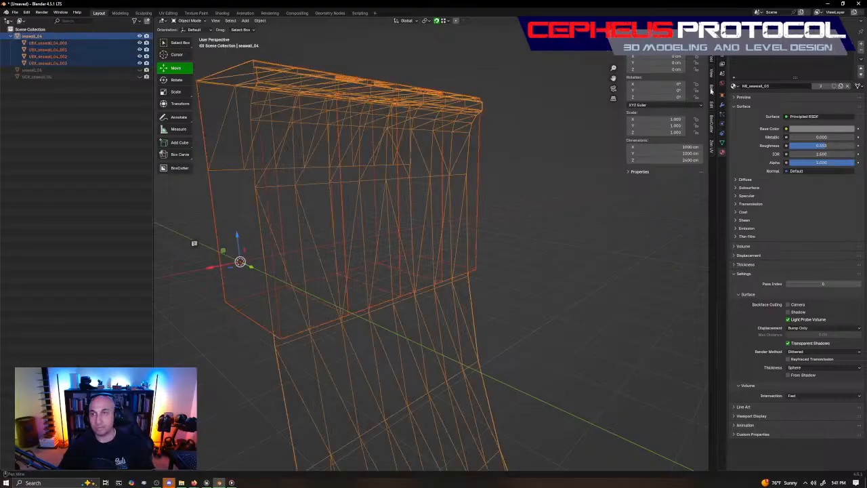
Step: Turn off Center transform, Apply transform and One material ID for the export, and set its destination to the FBX folder on drive D
{"action": "left_click", "coordinate": [712, 89]}
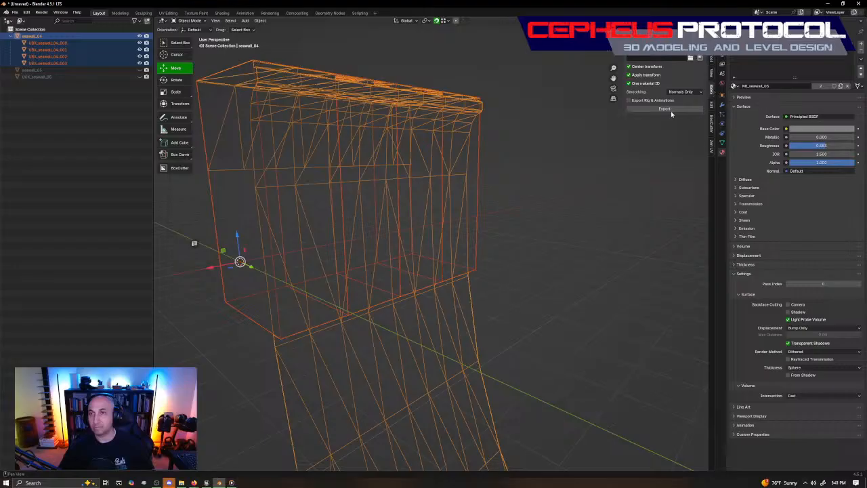
{"action": "left_click", "coordinate": [629, 67]}
{"action": "left_click", "coordinate": [628, 76]}
{"action": "left_click", "coordinate": [628, 83]}
{"action": "left_click", "coordinate": [690, 59]}
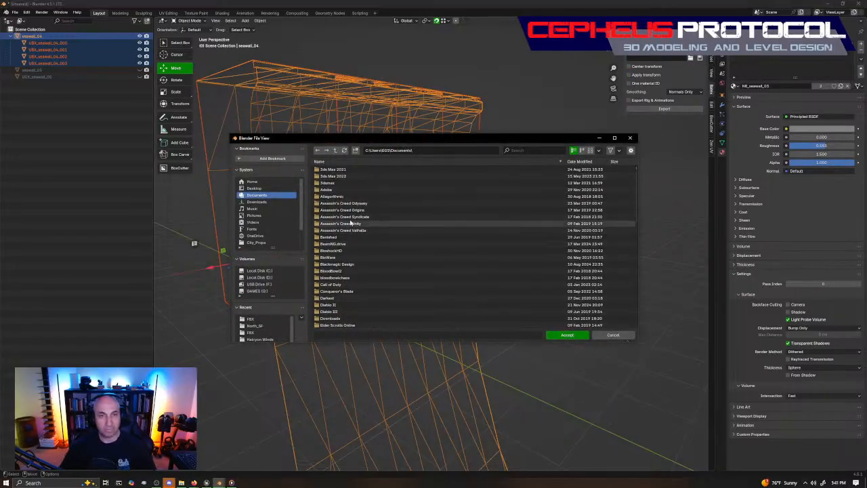
{"action": "left_click", "coordinate": [276, 277]}
{"action": "left_click_drag", "start_coordinate": [412, 139], "coordinate": [0, 180]}
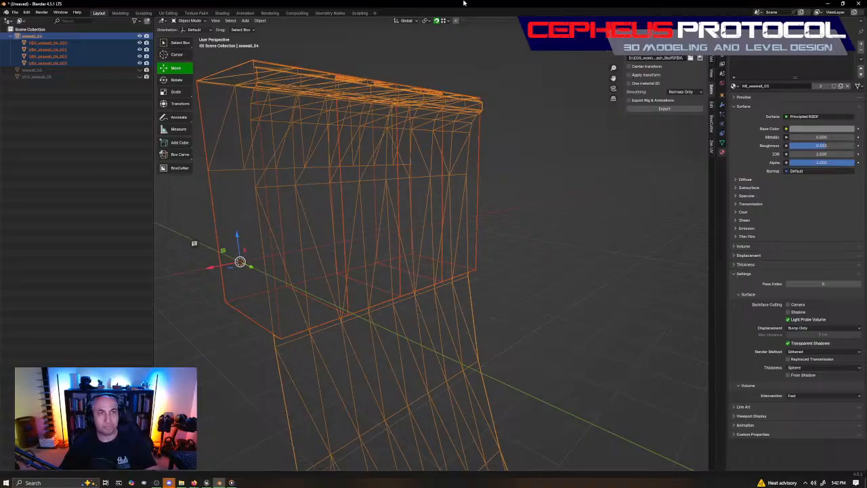
Step: Save the Blender file as Seawall in the Kitbash_Stuff folder under Halcyon Winds
{"action": "scroll", "coordinate": [364, 152], "scroll_direction": "down", "scroll_amount": 4}
{"action": "middle_click_drag", "start_coordinate": [364, 152], "coordinate": [373, 155]}
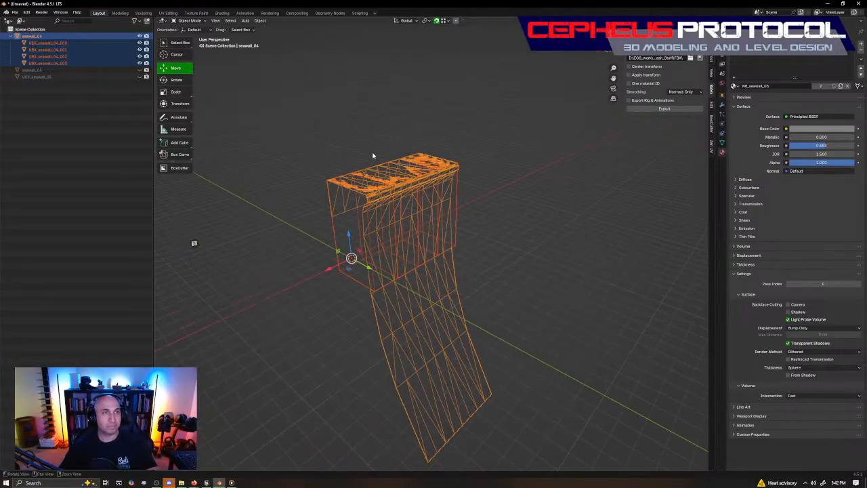
{"action": "key", "text": "ctrl+s"}
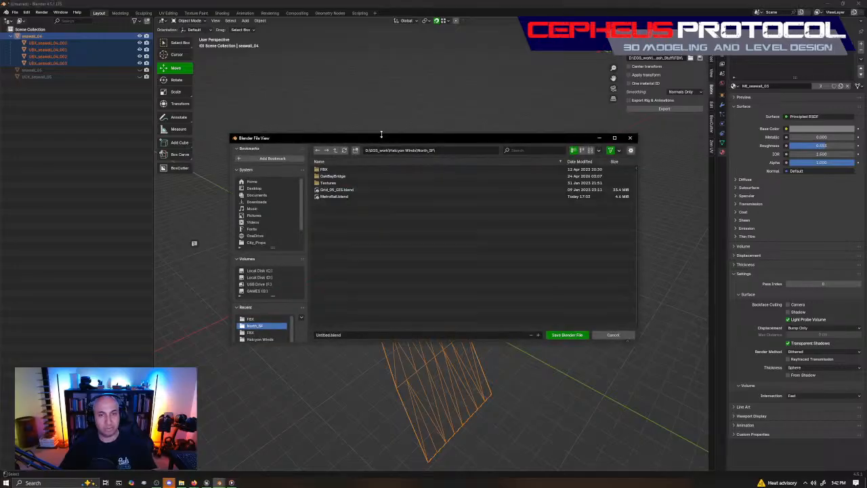
{"action": "left_click", "coordinate": [406, 335]}
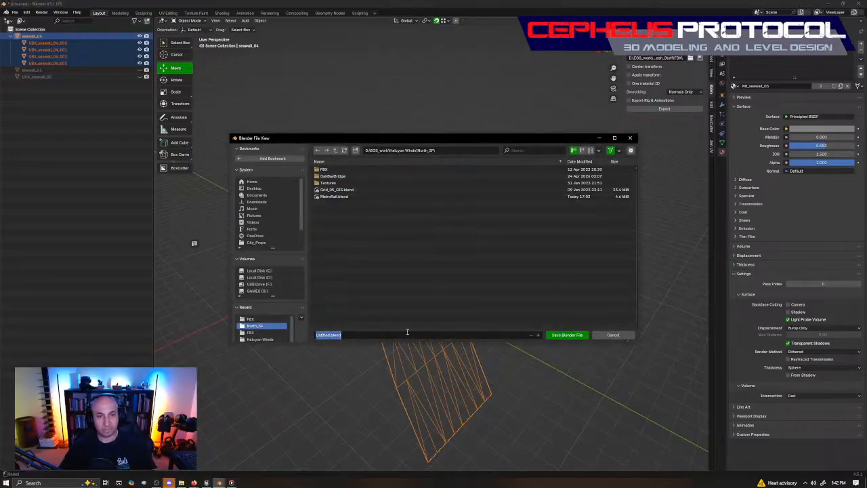
{"action": "type", "text": "Sea"}
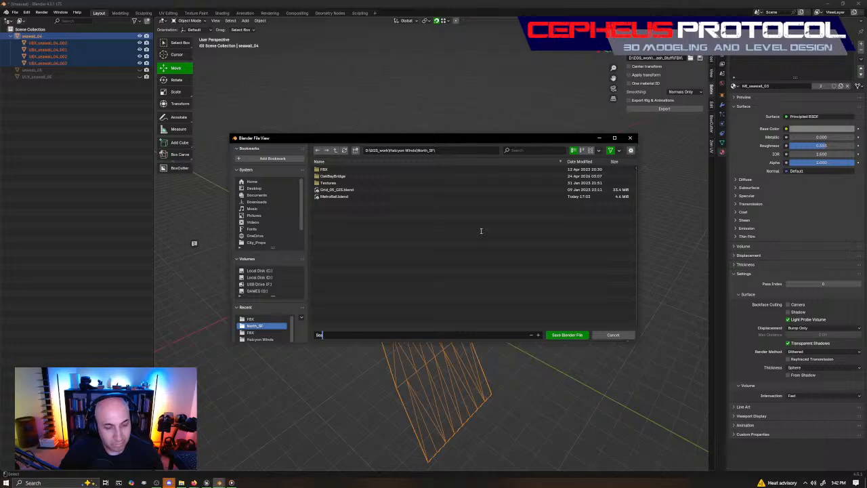
{"action": "type", "text": "wall"}
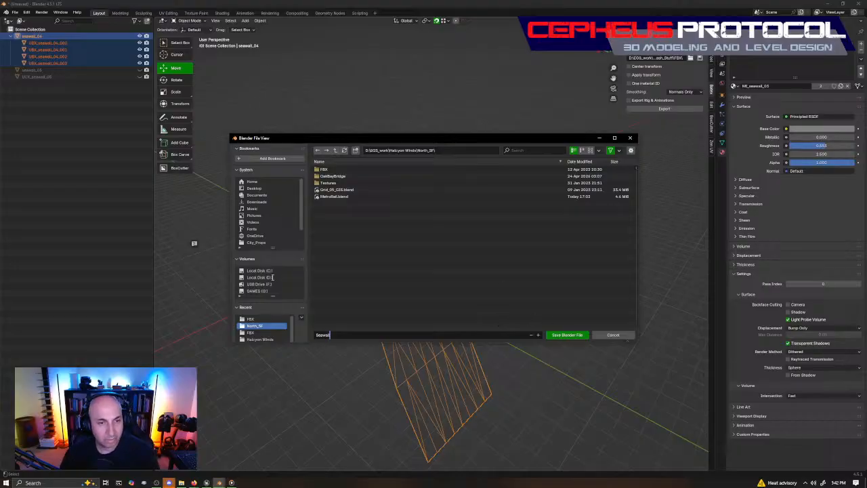
{"action": "left_click", "coordinate": [335, 151]}
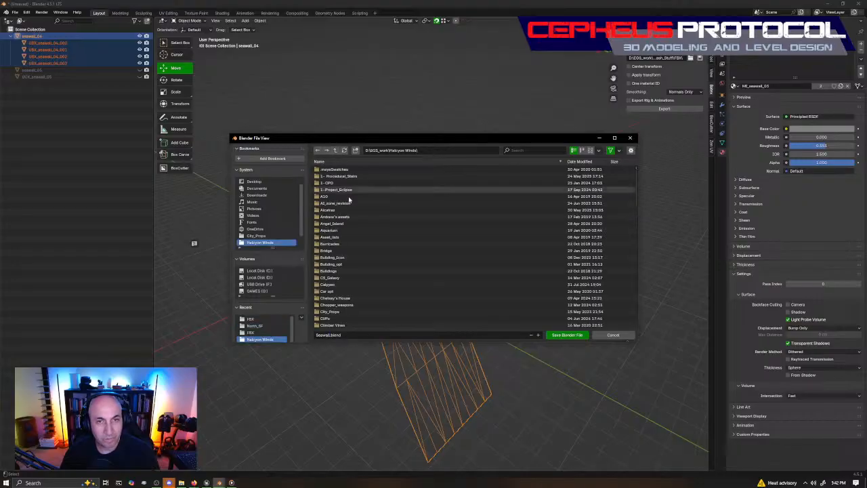
{"action": "scroll", "coordinate": [359, 264], "scroll_direction": "down", "scroll_amount": 4}
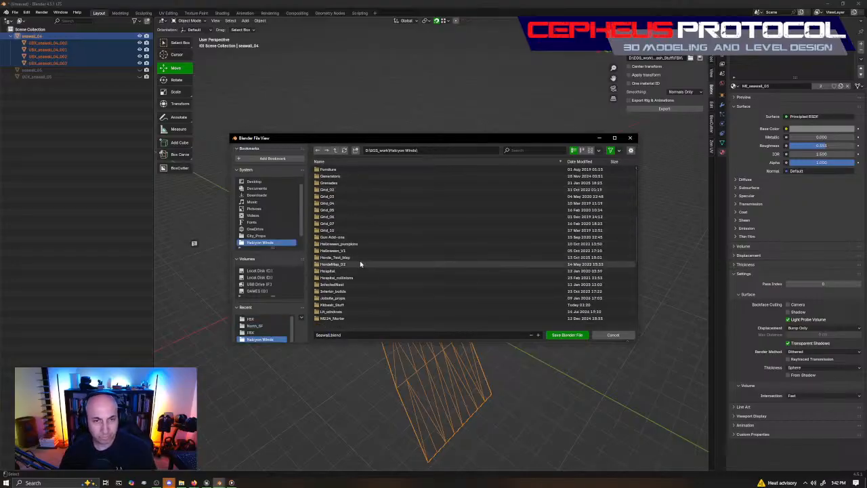
{"action": "left_click", "coordinate": [339, 305]}
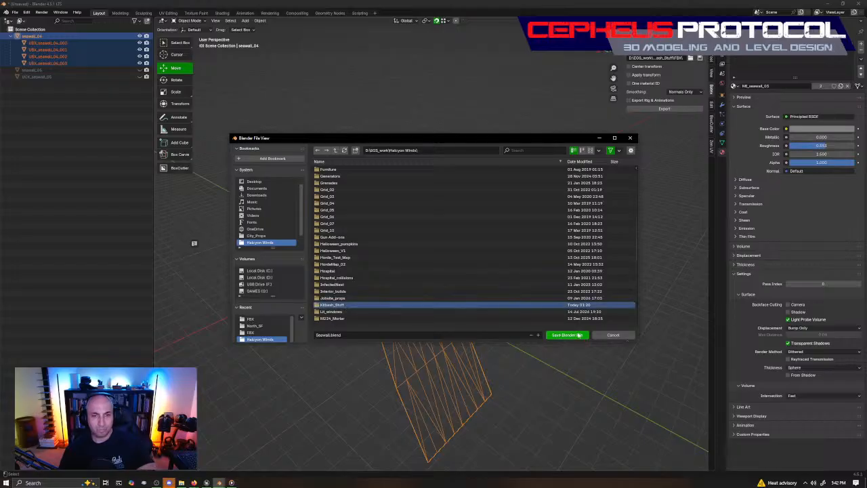
{"action": "left_click", "coordinate": [580, 334]}
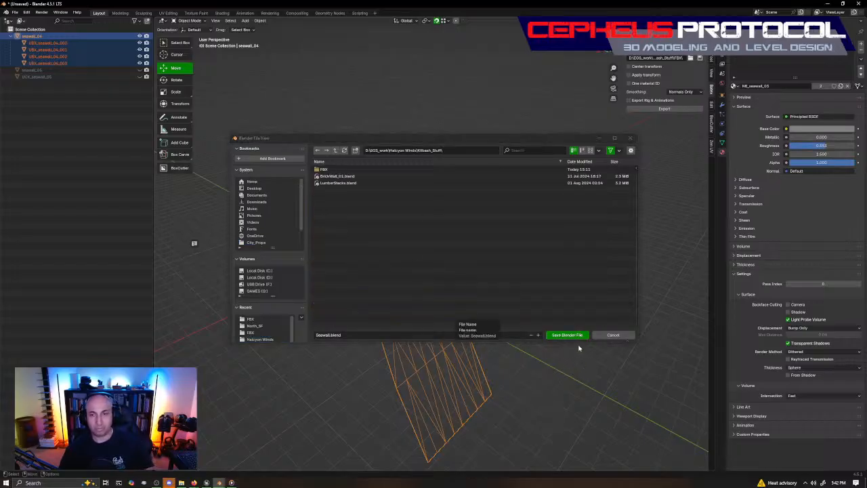
{"action": "left_click", "coordinate": [577, 337]}
Step: Deselect the seawall_04 set and switch the viewport shading to Solid
{"action": "middle_click_drag", "start_coordinate": [478, 252], "coordinate": [345, 254]}
{"action": "scroll", "coordinate": [445, 215], "scroll_direction": "down", "scroll_amount": 2}
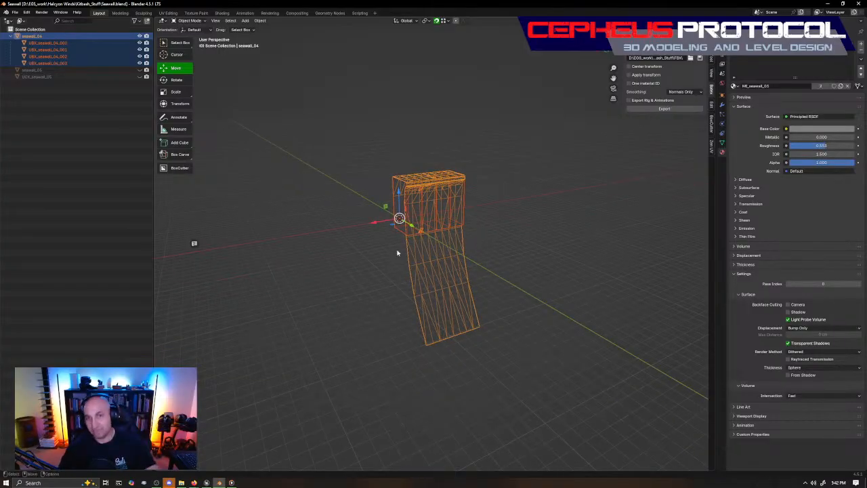
{"action": "middle_click_drag", "start_coordinate": [502, 207], "coordinate": [397, 271]}
{"action": "scroll", "coordinate": [513, 206], "scroll_direction": "up", "scroll_amount": 3}
{"action": "middle_click_drag", "start_coordinate": [567, 258], "coordinate": [461, 248], "text": "shift"}
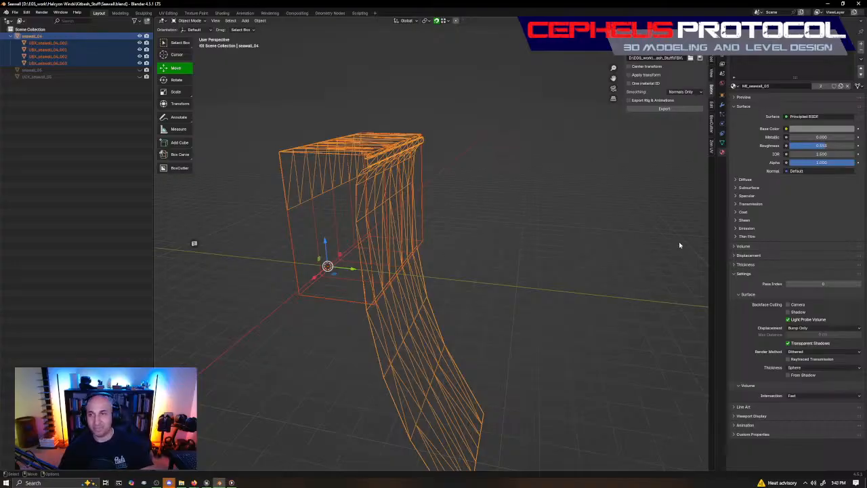
{"action": "left_click", "coordinate": [515, 223]}
{"action": "middle_click_drag", "start_coordinate": [515, 222], "coordinate": [512, 251]}
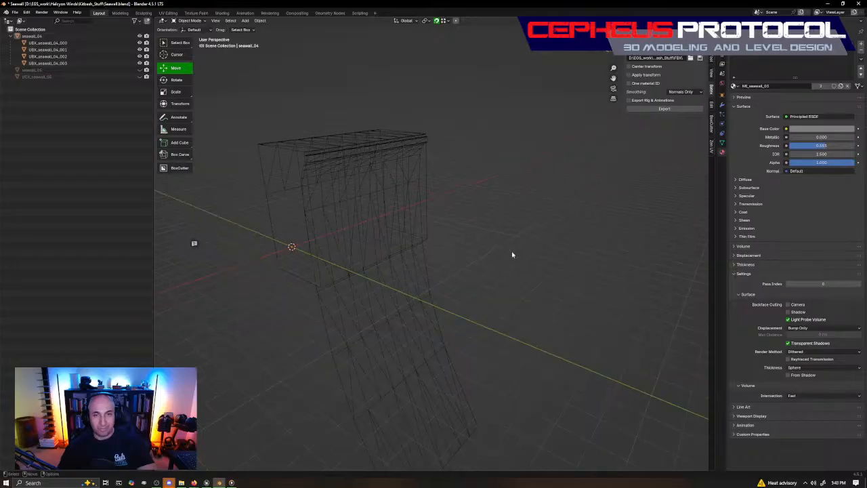
{"action": "right_click", "coordinate": [512, 252]}
{"action": "key", "text": "Page_Up"}
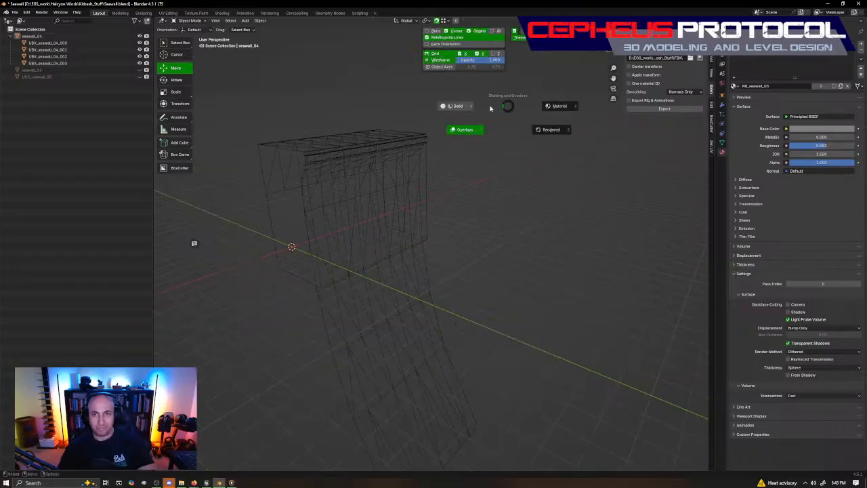
{"action": "left_click", "coordinate": [458, 106]}
{"action": "right_click_drag", "start_coordinate": [512, 306], "coordinate": [416, 219], "text": "alt"}
{"action": "middle_click_drag", "start_coordinate": [416, 219], "coordinate": [458, 226], "text": "alt"}
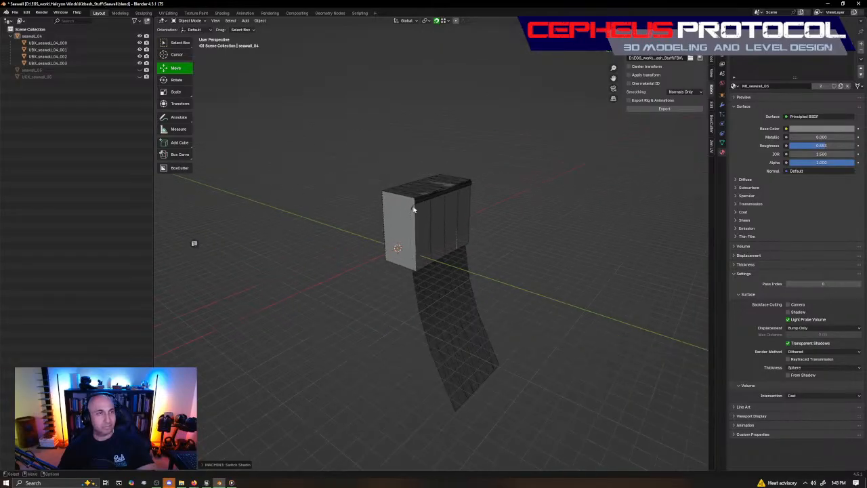
Step: Hide and collapse the seawall_04 hierarchy, and unhide and select seawall_05
{"action": "left_click", "coordinate": [59, 38]}
{"action": "key", "text": "h"}
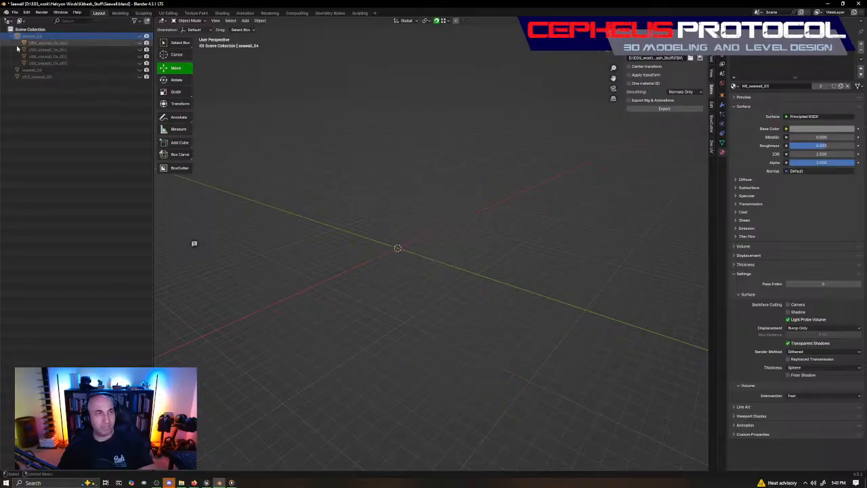
{"action": "left_click", "coordinate": [11, 36]}
{"action": "left_click", "coordinate": [37, 44]}
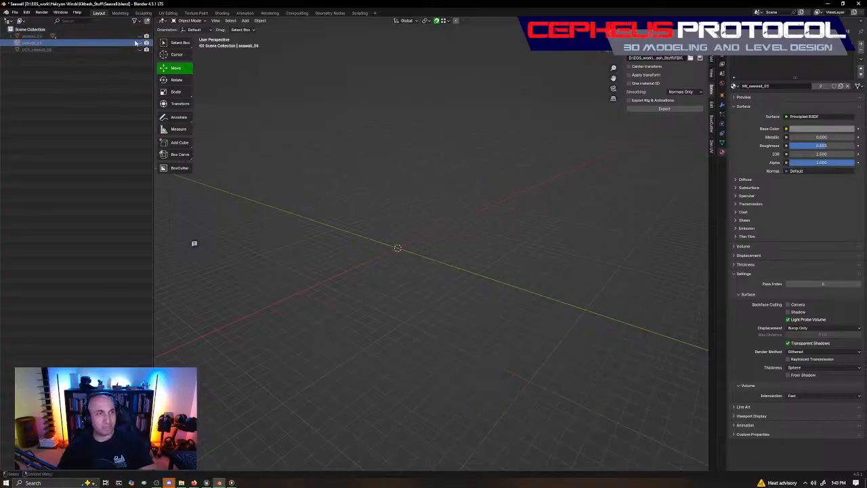
{"action": "left_click", "coordinate": [139, 43]}
{"action": "left_click", "coordinate": [73, 43]}
Step: Display seawall_05 in wireframe from the right orthographic view, framed on the railing along its upper edge
{"action": "right_click_drag", "start_coordinate": [406, 210], "coordinate": [525, 154], "text": "alt"}
{"action": "middle_click_drag", "start_coordinate": [526, 154], "coordinate": [505, 219]}
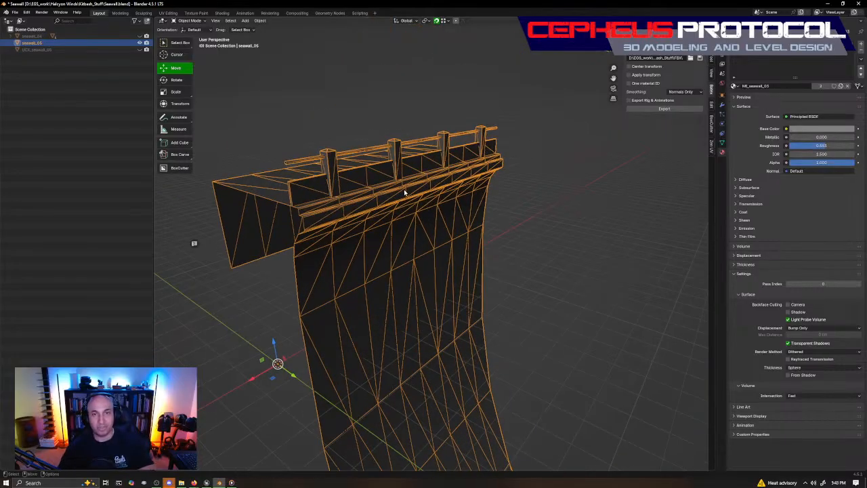
{"action": "middle_click_drag", "start_coordinate": [414, 269], "coordinate": [400, 222]}
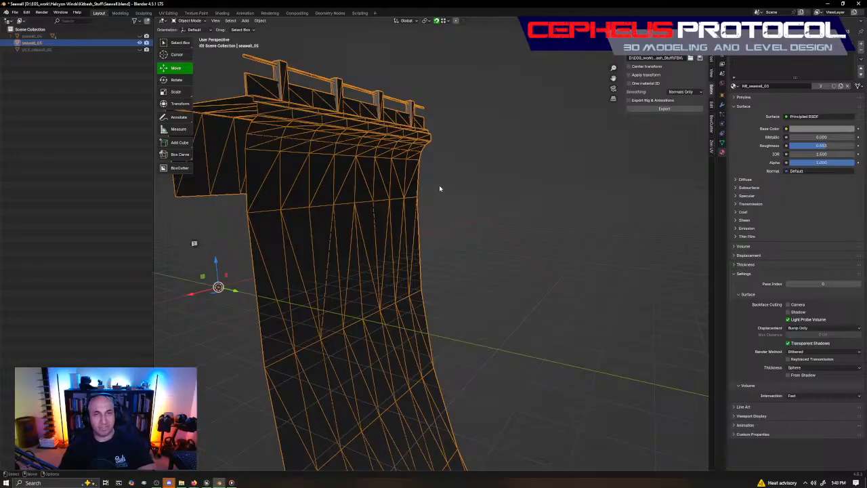
{"action": "key", "text": "KP_3"}
{"action": "middle_click_drag", "start_coordinate": [450, 204], "coordinate": [446, 231], "text": "shift"}
{"action": "scroll", "coordinate": [448, 233], "scroll_direction": "up", "scroll_amount": 2}
{"action": "middle_click_drag", "start_coordinate": [463, 177], "coordinate": [458, 221], "text": "shift"}
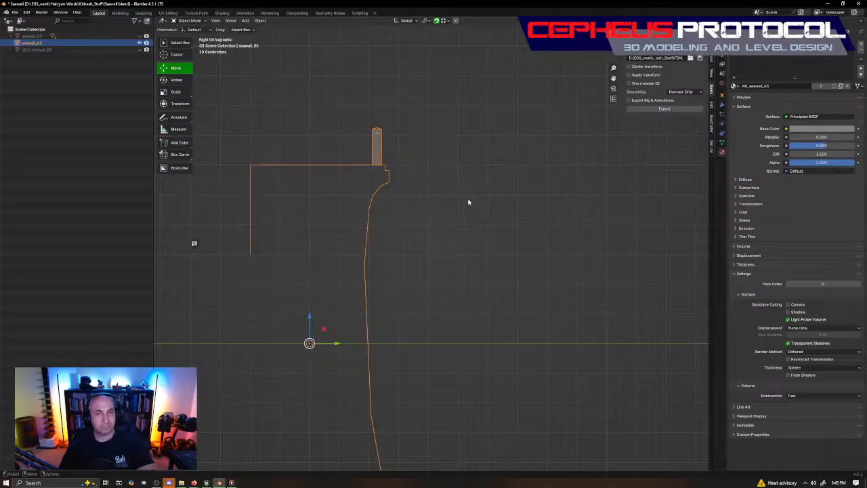
{"action": "key", "text": "Page_Up"}
{"action": "left_click", "coordinate": [432, 223]}
{"action": "scroll", "coordinate": [437, 177], "scroll_direction": "up", "scroll_amount": 4}
{"action": "middle_click_drag", "start_coordinate": [441, 183], "coordinate": [517, 227], "text": "shift"}
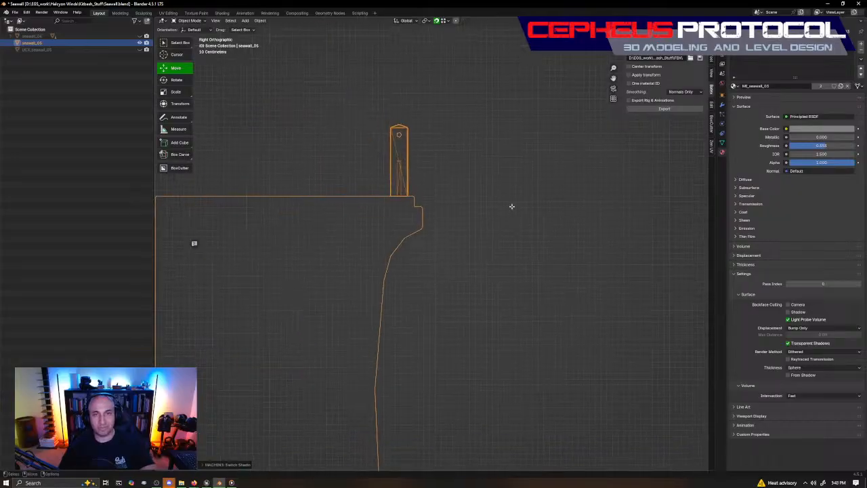
Step: Delete the faces of the railing and its posts from the seawall_05 mesh in Edit Mode
{"action": "key", "text": "Tab"}
{"action": "left_click_drag", "start_coordinate": [373, 211], "coordinate": [410, 101]}
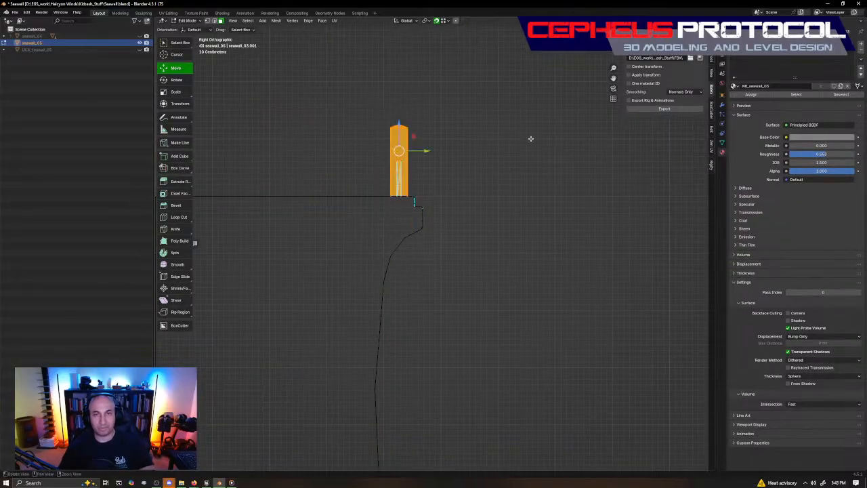
{"action": "middle_click_drag", "start_coordinate": [531, 139], "coordinate": [540, 155]}
{"action": "key", "text": "x"}
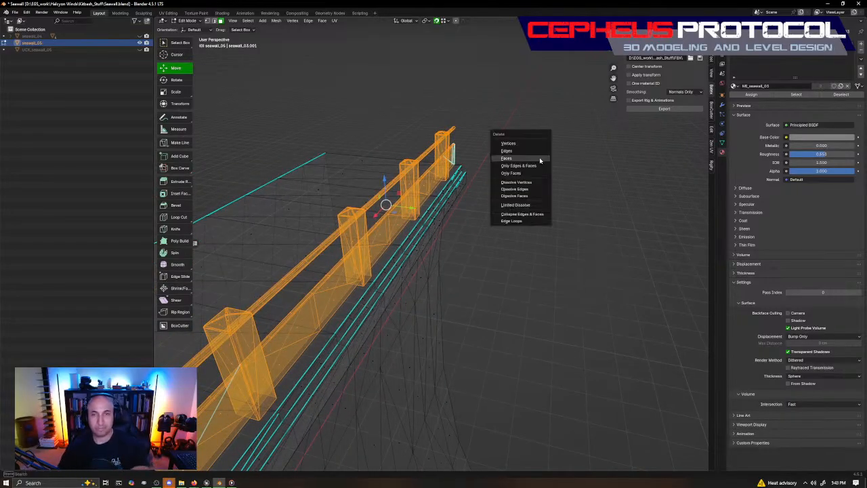
{"action": "left_click", "coordinate": [540, 160]}
Step: Try adding a cube inside the seawall_05 mesh while in Edit Mode
{"action": "middle_click_drag", "start_coordinate": [472, 163], "coordinate": [467, 218]}
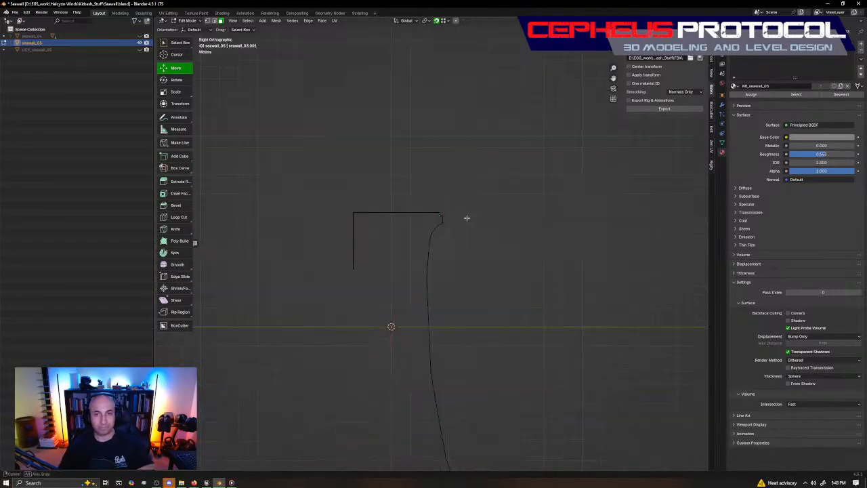
{"action": "scroll", "coordinate": [495, 190], "scroll_direction": "up", "scroll_amount": 7}
{"action": "middle_click_drag", "start_coordinate": [528, 153], "coordinate": [443, 225], "text": "shift"}
{"action": "scroll", "coordinate": [468, 203], "scroll_direction": "up", "scroll_amount": 5}
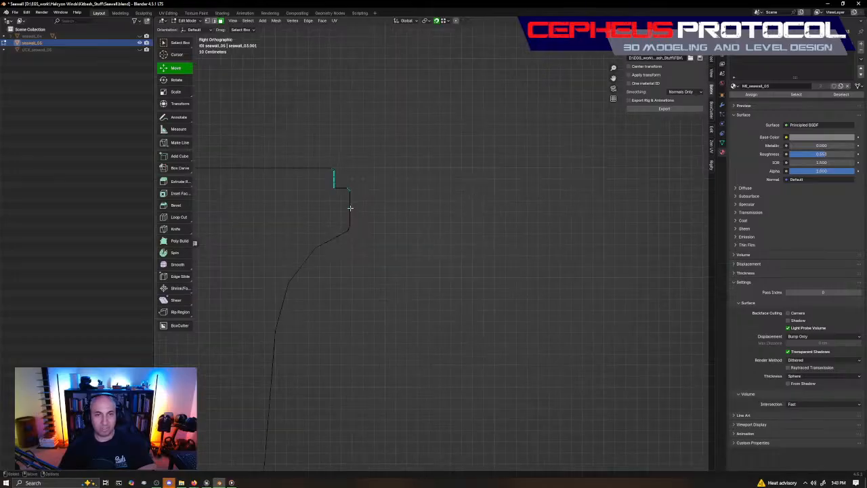
{"action": "middle_click_drag", "start_coordinate": [604, 287], "coordinate": [457, 353]}
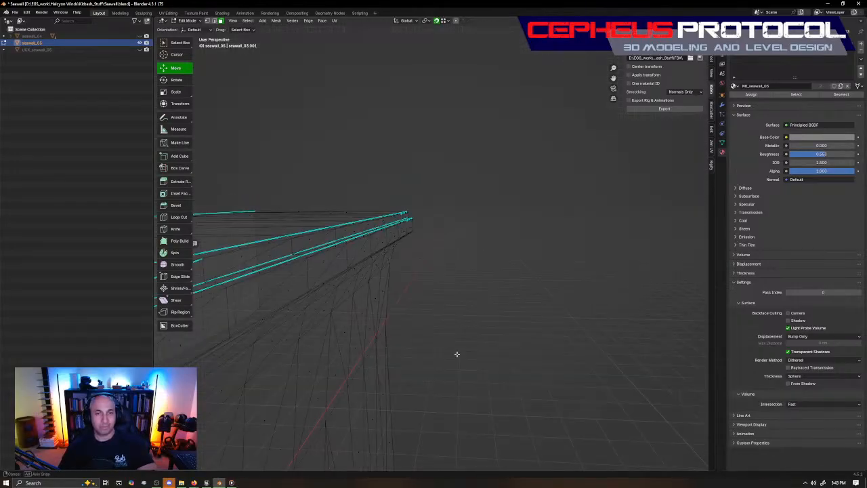
{"action": "left_click", "coordinate": [320, 21]}
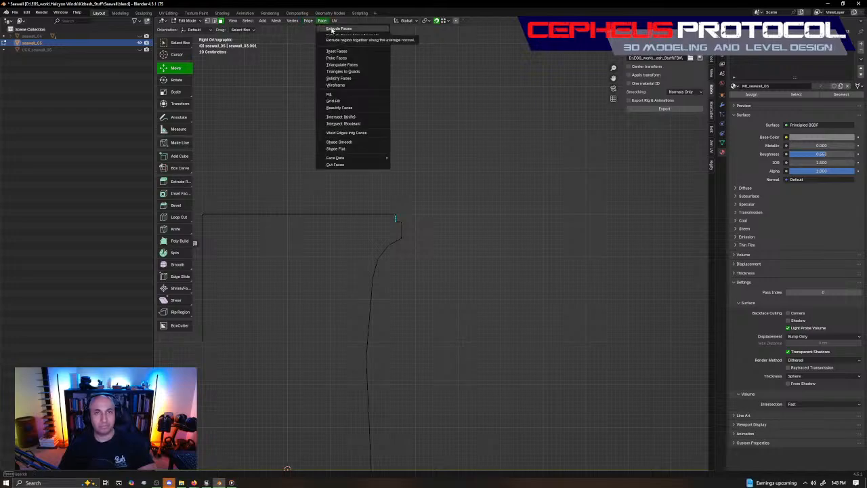
{"action": "left_click", "coordinate": [308, 21]}
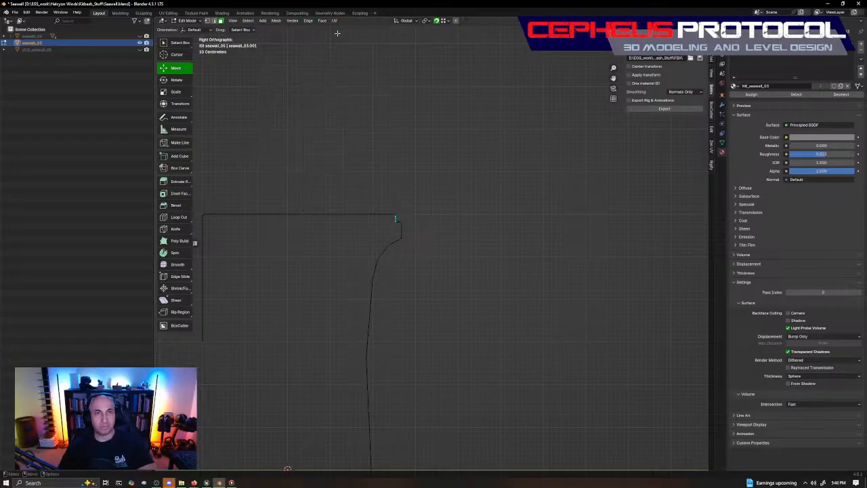
{"action": "left_click", "coordinate": [262, 21]}
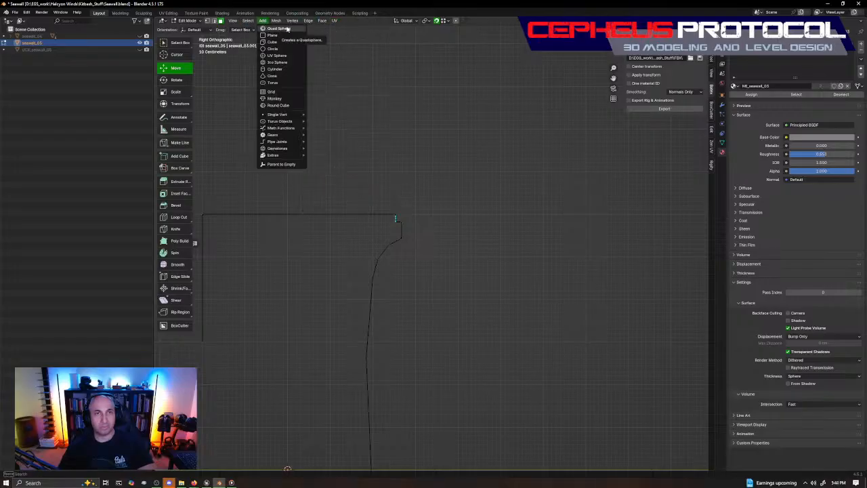
{"action": "left_click", "coordinate": [275, 42]}
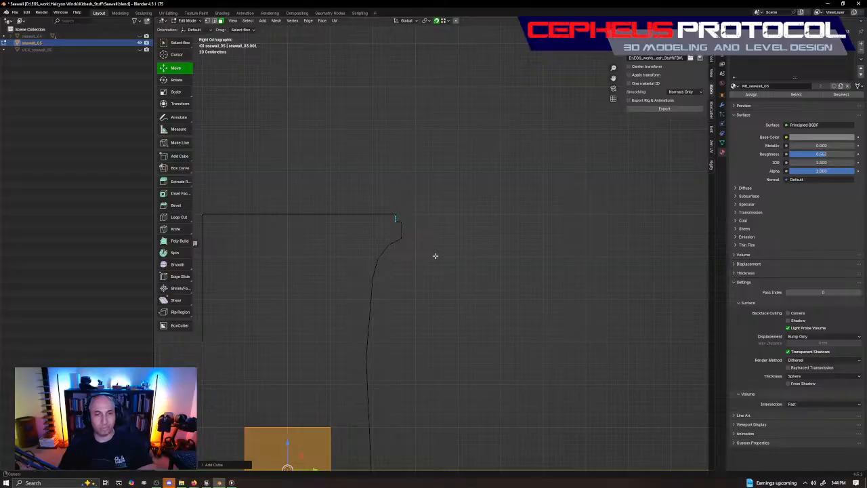
Step: Delete the faces of the cube at the origin from the seawall_05 mesh and return to Object Mode
{"action": "scroll", "coordinate": [443, 256], "scroll_direction": "down", "scroll_amount": 2}
{"action": "key", "text": "Tab"}
{"action": "left_click", "coordinate": [371, 317]}
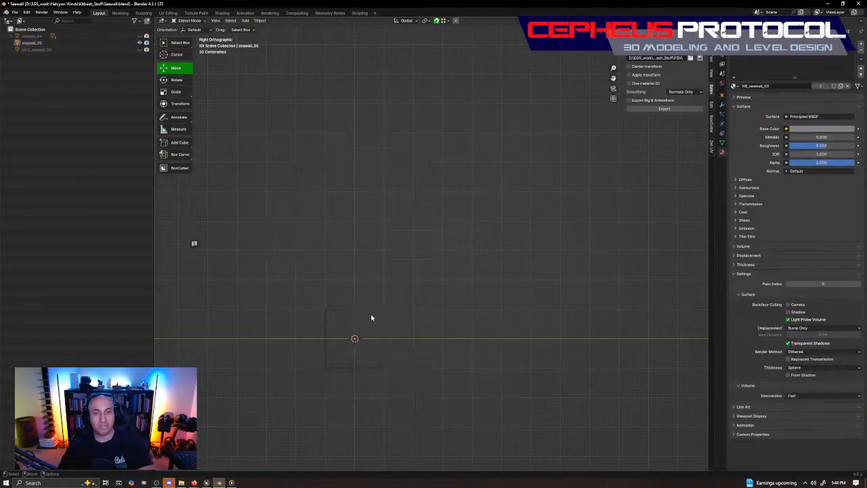
{"action": "left_click", "coordinate": [380, 311]}
{"action": "key", "text": "Tab"}
{"action": "left_click_drag", "start_coordinate": [318, 392], "coordinate": [397, 265]}
{"action": "key", "text": "x"}
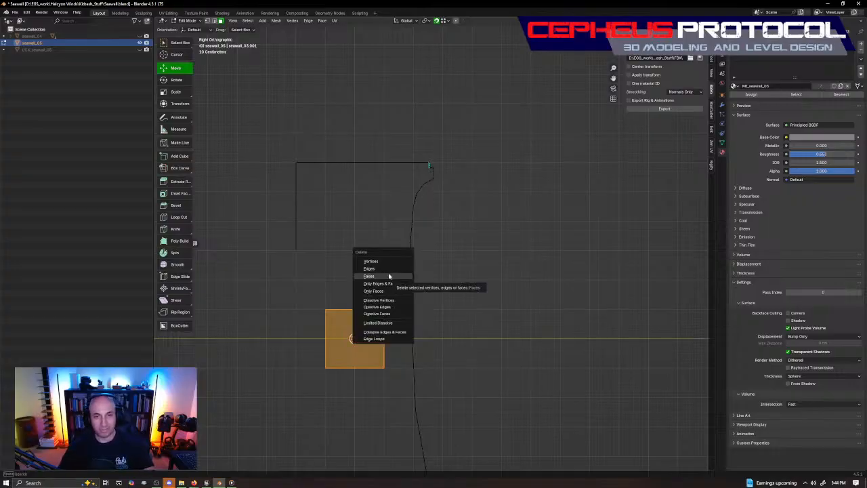
{"action": "left_click", "coordinate": [390, 275]}
{"action": "key", "text": "Tab"}
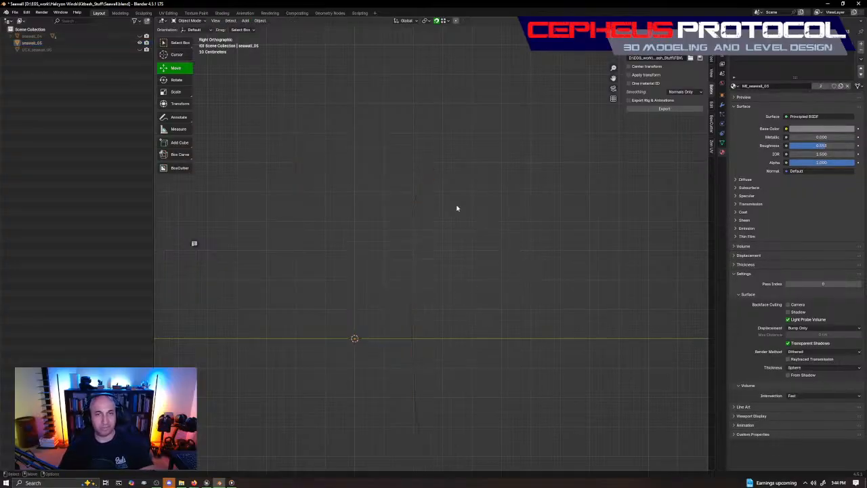
Step: Add a cube at the origin as a new object in Object Mode, separate from seawall_05
{"action": "key", "text": "Tab"}
{"action": "key", "text": "Tab"}
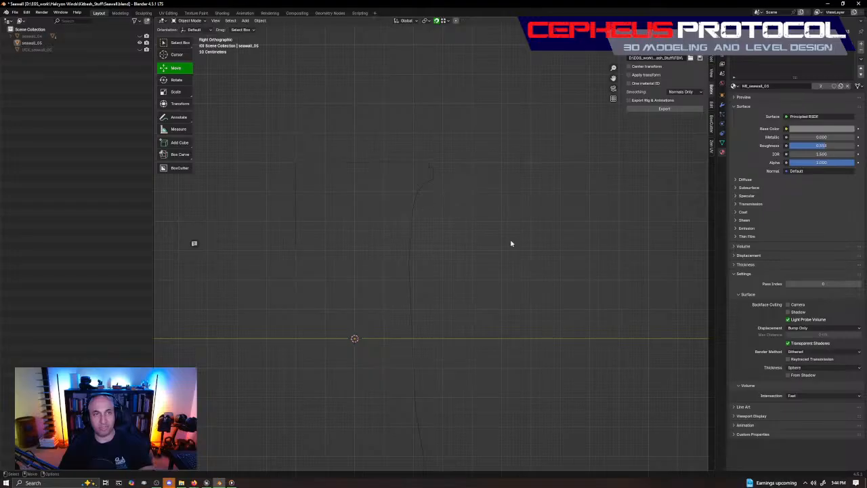
{"action": "left_click", "coordinate": [423, 181]}
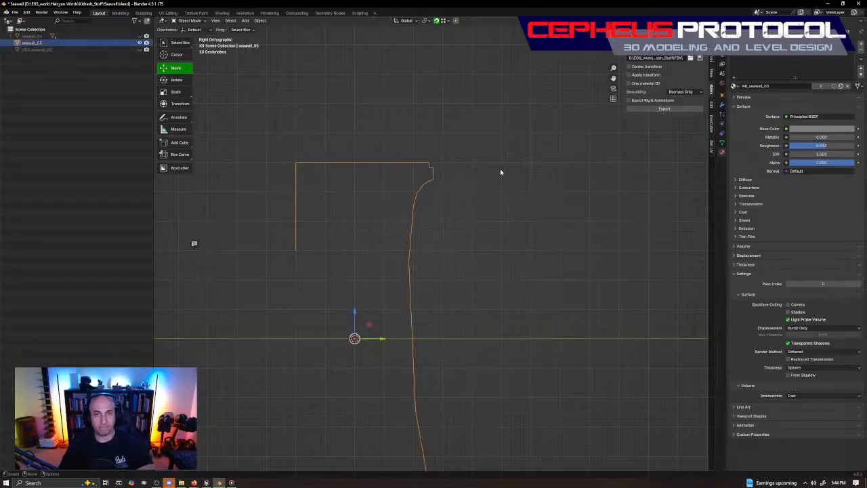
{"action": "left_click", "coordinate": [259, 57]}
{"action": "left_click", "coordinate": [245, 20]}
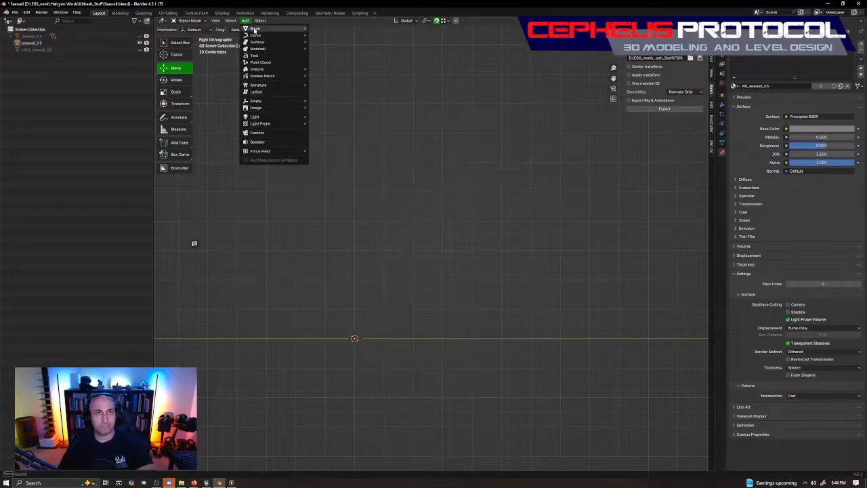
{"action": "mouse_move", "coordinate": [254, 28]}
{"action": "key", "text": "Escape"}
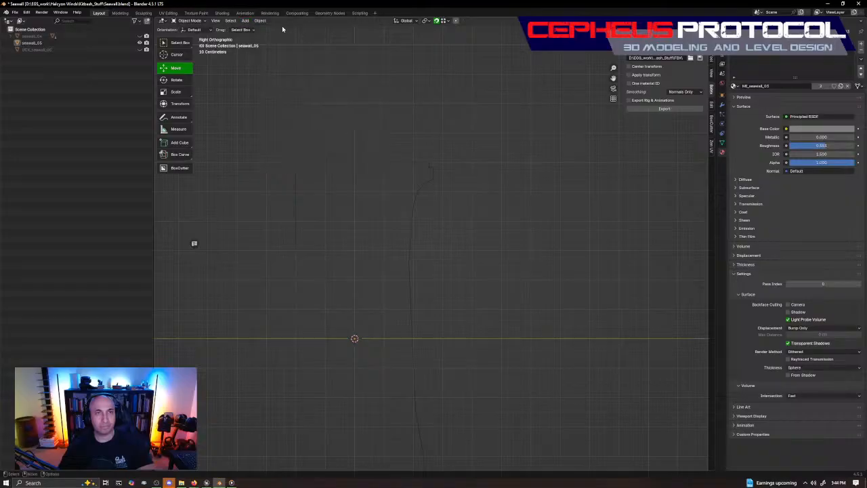
{"action": "left_click", "coordinate": [246, 20]}
{"action": "left_click", "coordinate": [341, 42]}
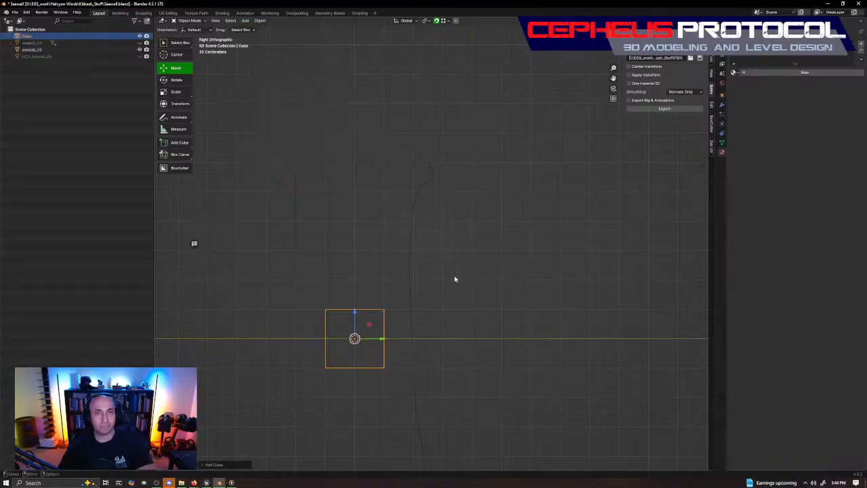
Step: Move the cube up and outward so it sits beside the curved face just below seawall_05's upper lip
{"action": "middle_click_drag", "start_coordinate": [444, 328], "coordinate": [430, 297], "text": "shift"}
{"action": "left_click_drag", "start_coordinate": [365, 315], "coordinate": [457, 315]}
{"action": "left_click_drag", "start_coordinate": [437, 285], "coordinate": [439, 146]}
{"action": "key", "text": "KP_Decimal"}
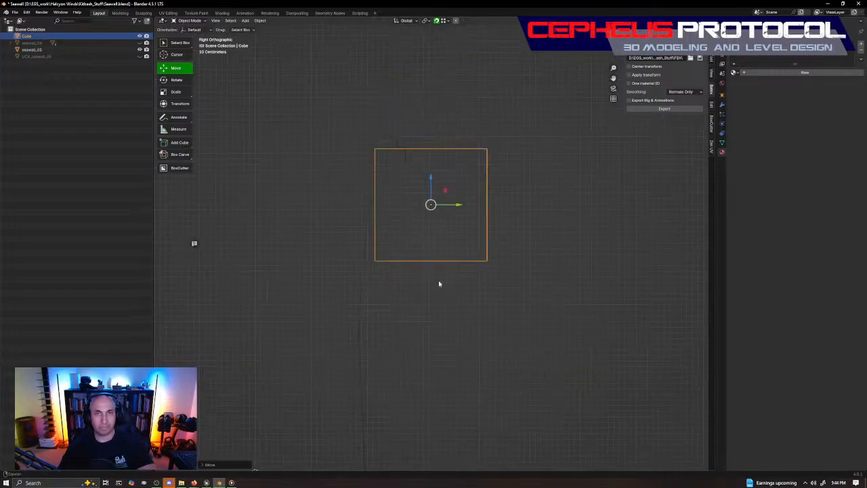
{"action": "key", "text": "ctrl+shift+Tab"}
{"action": "mouse_move", "coordinate": [572, 115]}
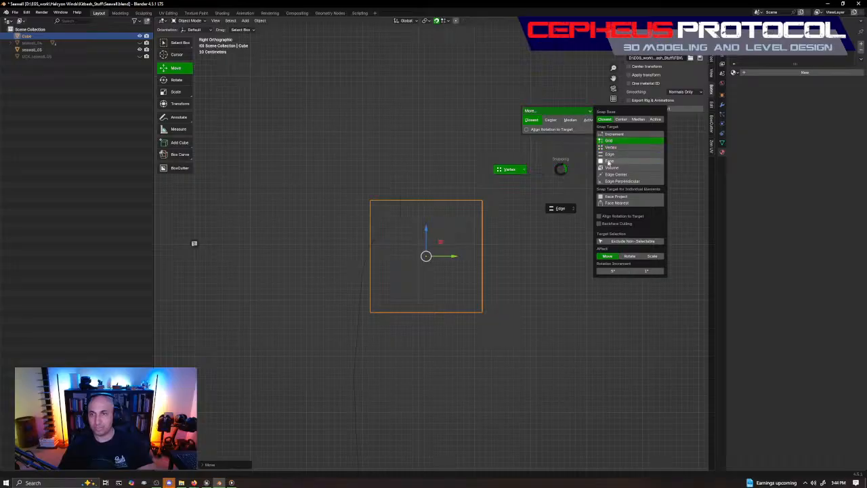
{"action": "left_click", "coordinate": [562, 169]}
{"action": "left_click_drag", "start_coordinate": [424, 227], "coordinate": [440, 259]}
{"action": "middle_click_drag", "start_coordinate": [444, 252], "coordinate": [472, 187], "text": "ctrl"}
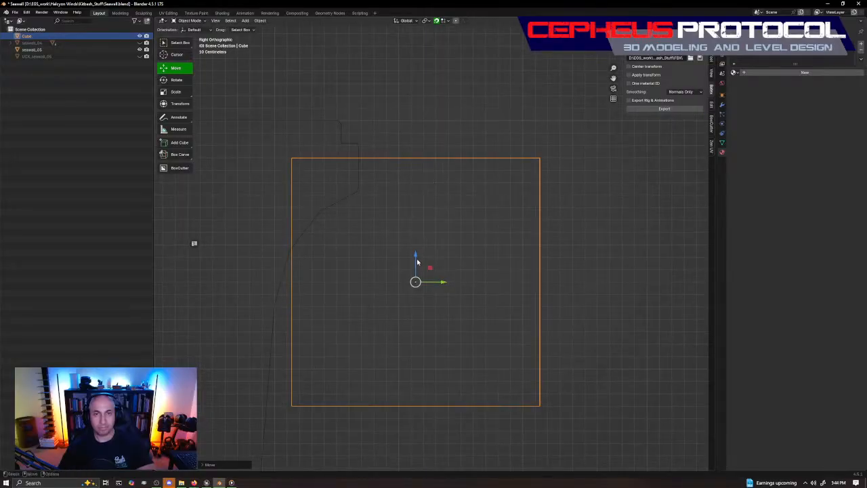
{"action": "mouse_move", "coordinate": [416, 261]}
{"action": "left_mouse_down"}
{"action": "mouse_move", "coordinate": [417, 237]}
{"action": "mouse_move", "coordinate": [421, 275]}
{"action": "left_mouse_up"}
{"action": "middle_click_drag", "start_coordinate": [487, 183], "coordinate": [476, 232], "text": "ctrl"}
Step: Shift the cube's inner face against the seawall and pull its outer face inward to narrow the block in Edit Mode
{"action": "key", "text": "Tab"}
{"action": "left_click_drag", "start_coordinate": [336, 371], "coordinate": [403, 122]}
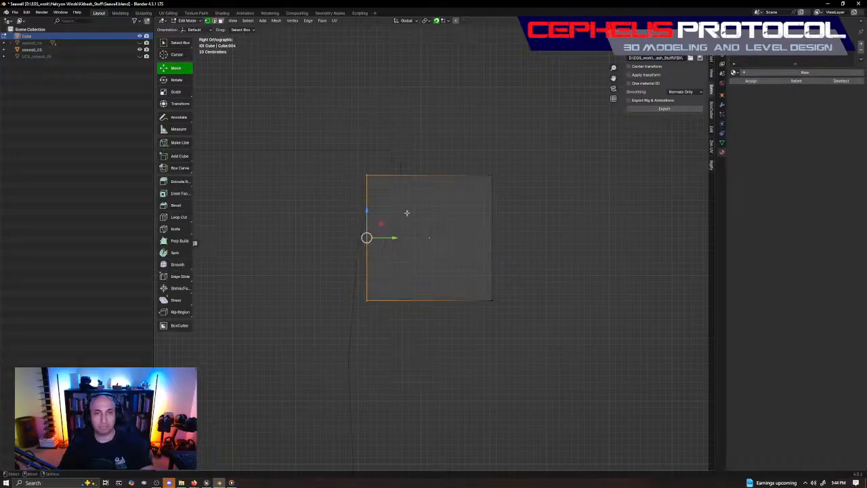
{"action": "middle_click_drag", "start_coordinate": [366, 260], "coordinate": [416, 216], "text": "shift"}
{"action": "left_click_drag", "start_coordinate": [437, 195], "coordinate": [400, 315]}
{"action": "middle_click_drag", "start_coordinate": [406, 321], "coordinate": [444, 187], "text": "shift"}
{"action": "scroll", "coordinate": [437, 254], "scroll_direction": "down", "scroll_amount": 3}
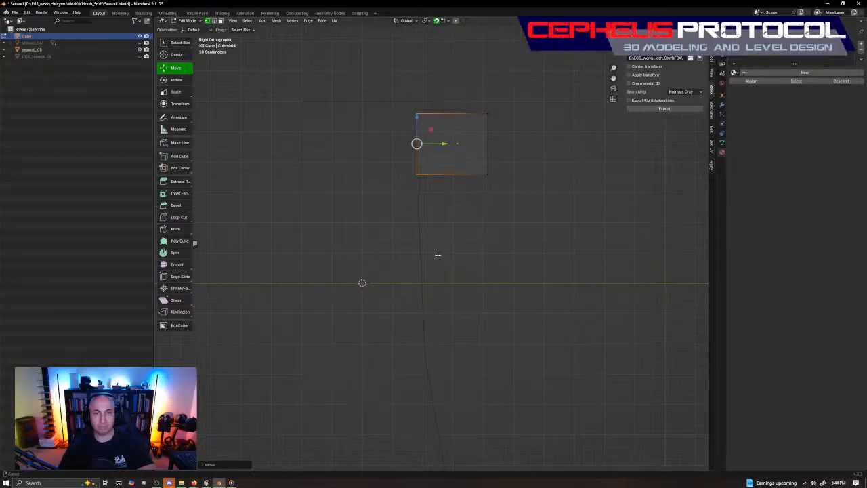
{"action": "middle_click_drag", "start_coordinate": [471, 156], "coordinate": [431, 205], "text": "shift"}
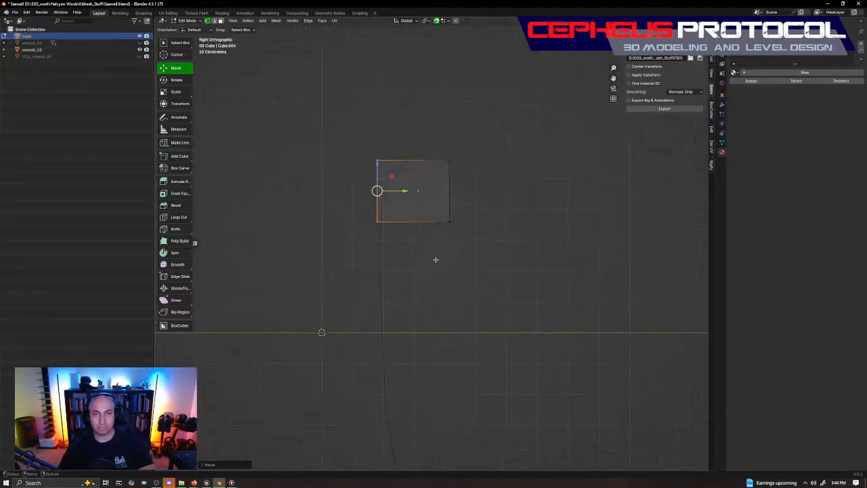
{"action": "left_click_drag", "start_coordinate": [435, 259], "coordinate": [539, 82]}
{"action": "left_click_drag", "start_coordinate": [469, 193], "coordinate": [411, 211]}
{"action": "scroll", "coordinate": [455, 119], "scroll_direction": "up", "scroll_amount": 4}
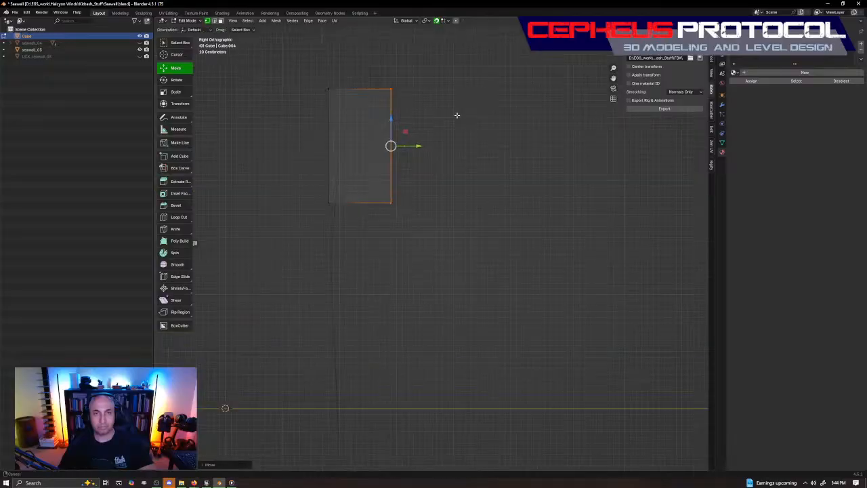
{"action": "middle_click_drag", "start_coordinate": [466, 116], "coordinate": [512, 223], "text": "shift"}
Step: Delete the cube's faces except the top face and the outer vertical face
{"action": "key", "text": "3"}
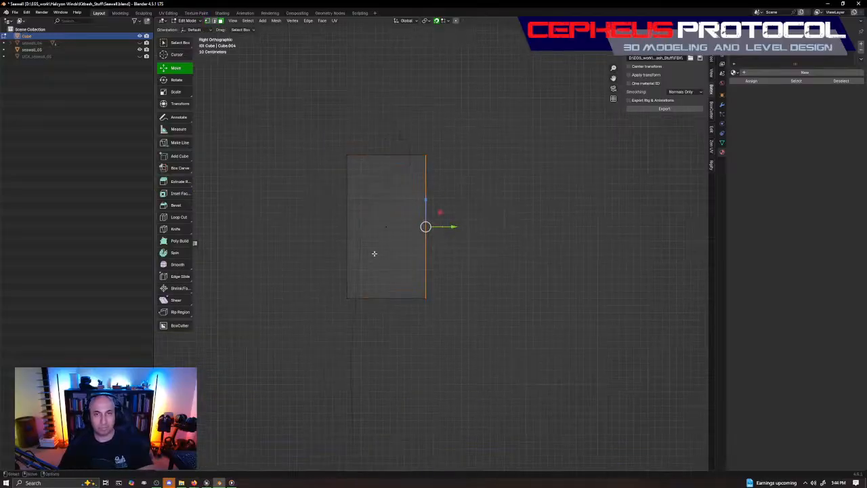
{"action": "left_click", "coordinate": [376, 251]}
{"action": "left_click_drag", "start_coordinate": [306, 345], "coordinate": [416, 176]}
{"action": "key", "text": "x"}
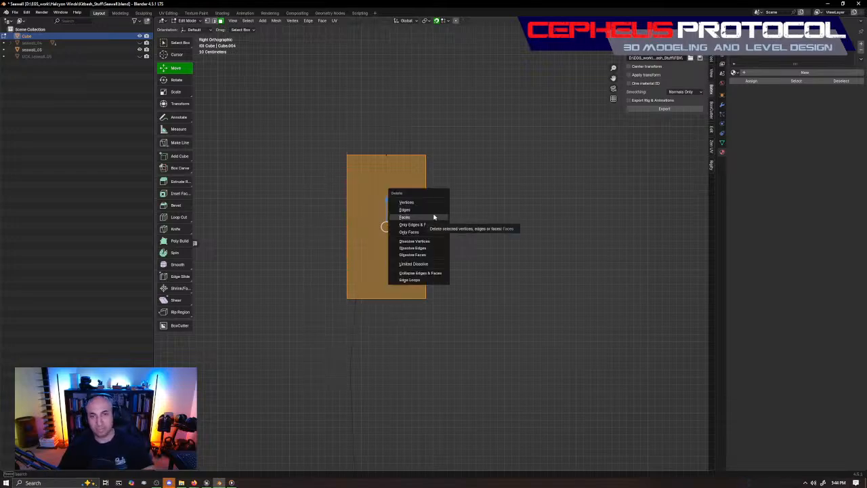
{"action": "left_click", "coordinate": [430, 217]}
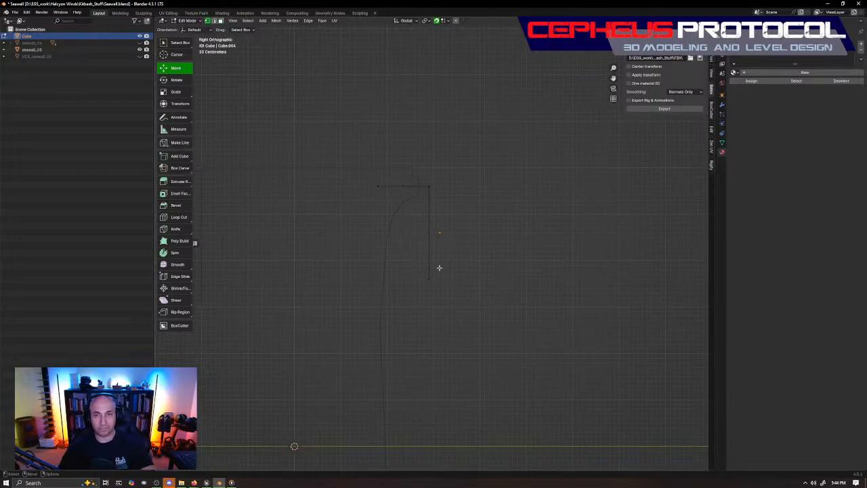
Step: Raise the lower edge of the outer face and move the top face's inner edge against the seawall lip to form a small step
{"action": "left_click_drag", "start_coordinate": [449, 247], "coordinate": [423, 340]}
{"action": "middle_click_drag", "start_coordinate": [424, 341], "coordinate": [466, 279], "text": "ctrl"}
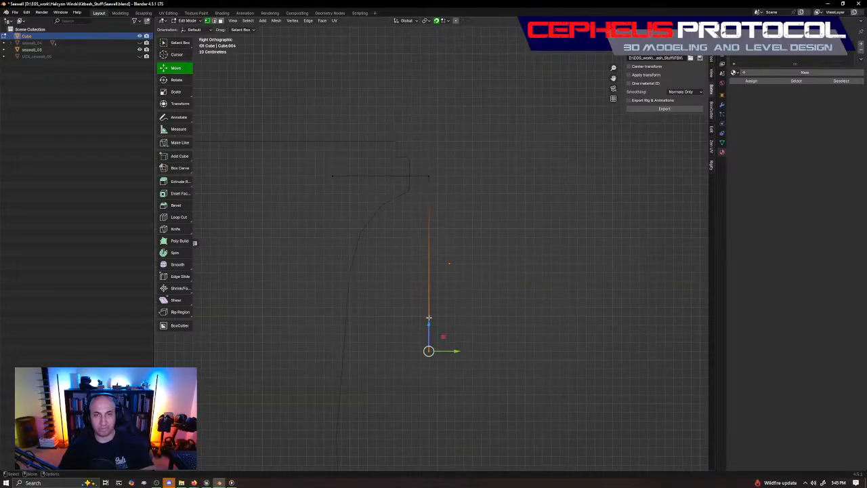
{"action": "left_click_drag", "start_coordinate": [426, 326], "coordinate": [432, 195]}
{"action": "left_click_drag", "start_coordinate": [298, 197], "coordinate": [350, 139]}
{"action": "left_click_drag", "start_coordinate": [347, 177], "coordinate": [408, 181]}
{"action": "scroll", "coordinate": [435, 178], "scroll_direction": "up", "scroll_amount": 3}
{"action": "middle_click_drag", "start_coordinate": [436, 178], "coordinate": [467, 248], "text": "shift"}
{"action": "scroll", "coordinate": [467, 248], "scroll_direction": "up", "scroll_amount": 6}
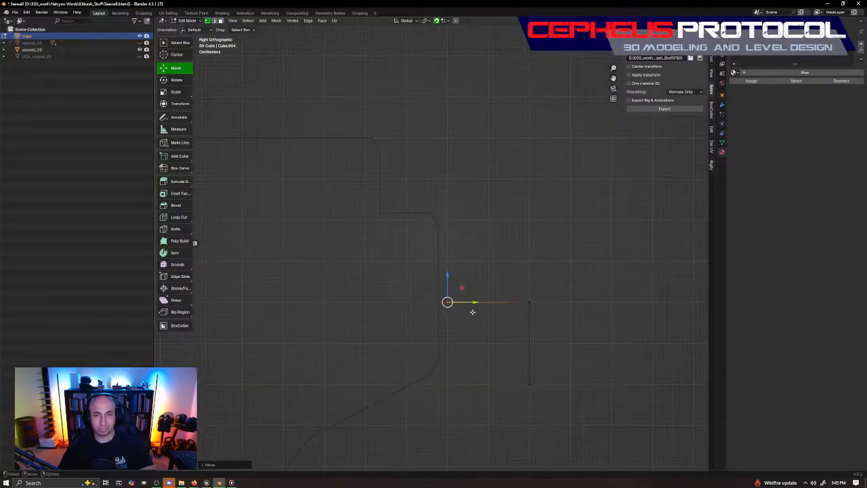
{"action": "left_click_drag", "start_coordinate": [470, 302], "coordinate": [452, 320]}
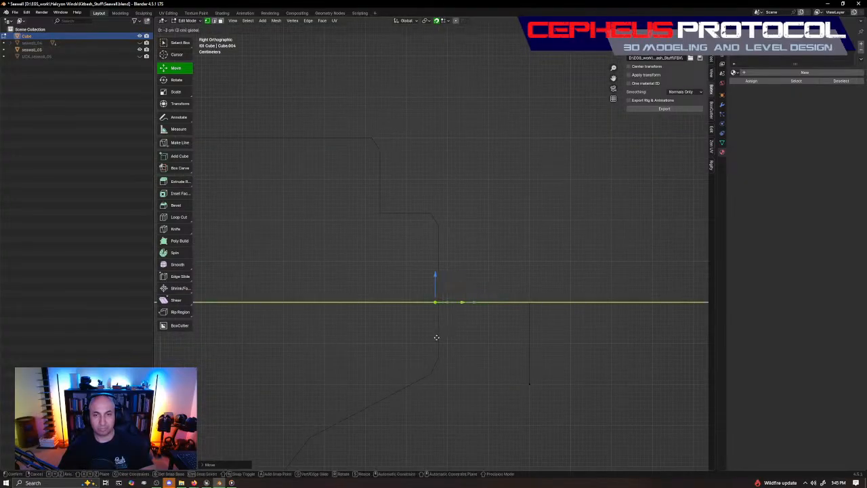
{"action": "left_click_drag", "start_coordinate": [437, 344], "coordinate": [437, 344]}
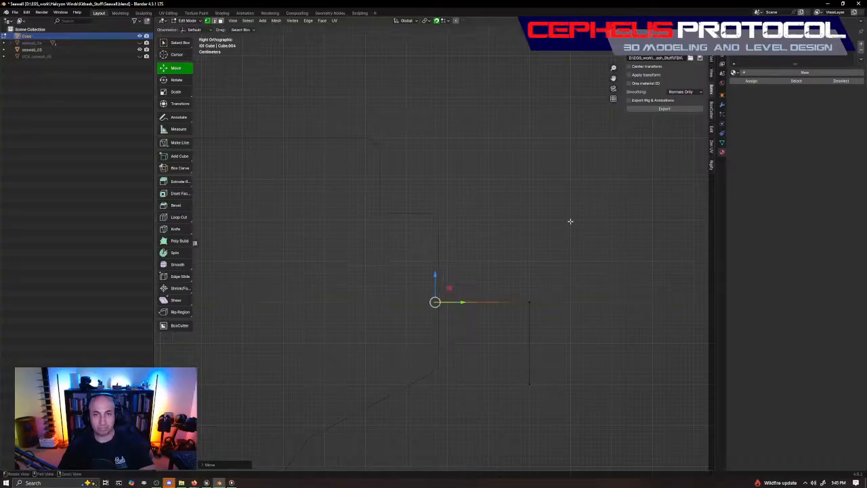
Step: Stretch the step along the seawall in top view so both its ends line up with the ends of seawall_05
{"action": "scroll", "coordinate": [568, 223], "scroll_direction": "down", "scroll_amount": 5}
{"action": "middle_click_drag", "start_coordinate": [531, 354], "coordinate": [483, 327], "text": "shift"}
{"action": "middle_click_drag", "start_coordinate": [500, 188], "coordinate": [504, 344]}
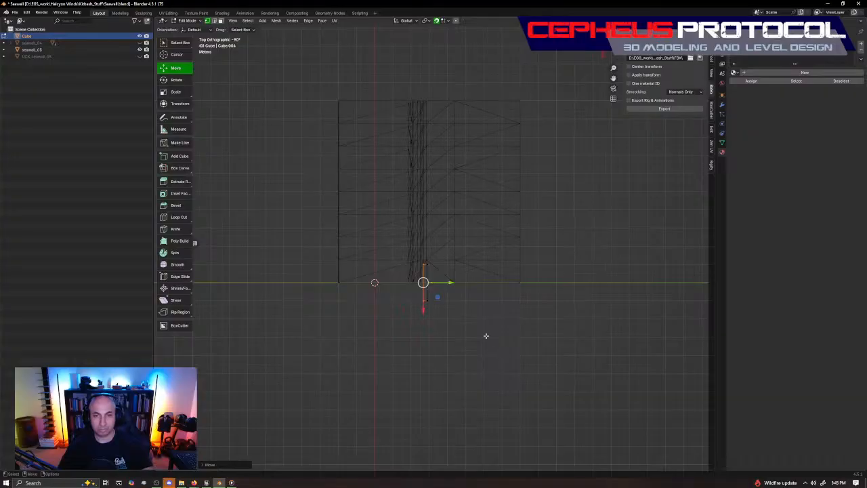
{"action": "scroll", "coordinate": [513, 296], "scroll_direction": "up", "scroll_amount": 1}
{"action": "left_click_drag", "start_coordinate": [395, 270], "coordinate": [500, 195]}
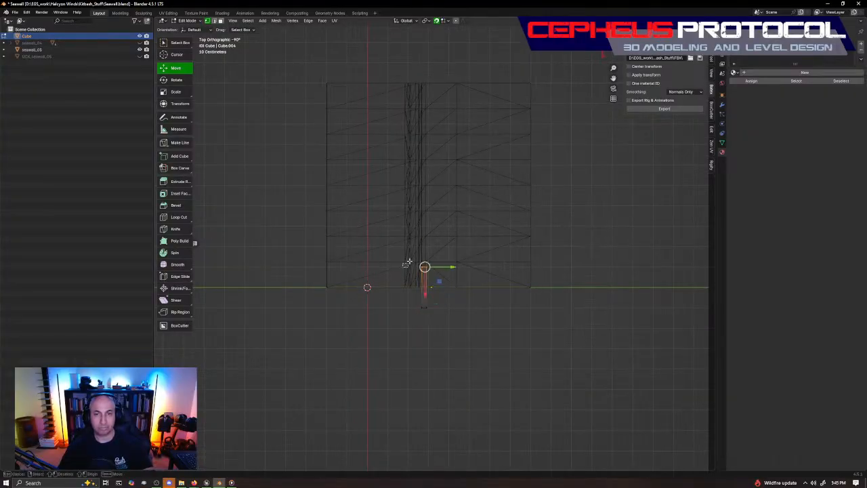
{"action": "left_click_drag", "start_coordinate": [402, 268], "coordinate": [501, 189]}
{"action": "left_click_drag", "start_coordinate": [426, 293], "coordinate": [425, 82]}
{"action": "middle_click_drag", "start_coordinate": [445, 92], "coordinate": [424, 195], "text": "shift"}
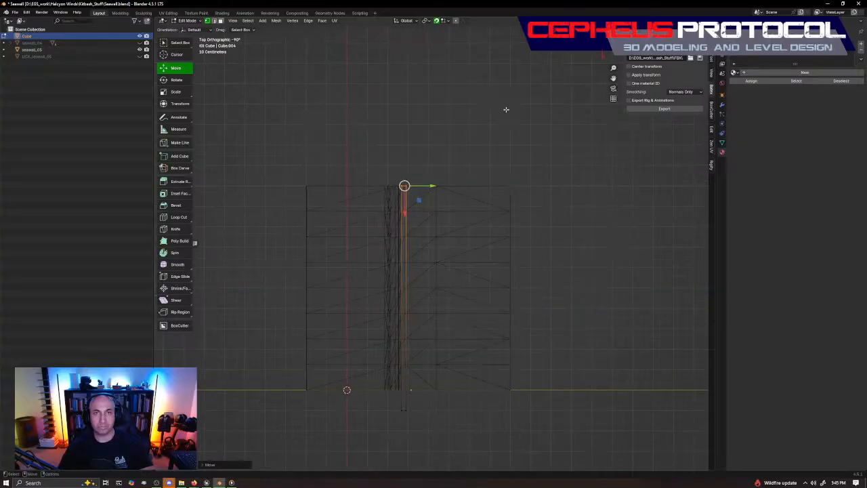
{"action": "key", "text": "shift+Tab"}
{"action": "left_click", "coordinate": [465, 112]}
{"action": "mouse_move", "coordinate": [403, 212]}
{"action": "left_mouse_down"}
{"action": "mouse_move", "coordinate": [417, 195]}
{"action": "mouse_move", "coordinate": [443, 188]}
{"action": "left_mouse_up"}
{"action": "middle_click_drag", "start_coordinate": [436, 318], "coordinate": [452, 239], "text": "shift"}
{"action": "mouse_move", "coordinate": [400, 364]}
{"action": "left_mouse_down"}
{"action": "mouse_move", "coordinate": [516, 285]}
{"action": "mouse_move", "coordinate": [449, 325]}
{"action": "mouse_move", "coordinate": [459, 315]}
{"action": "left_mouse_up"}
Step: Examine the step's profile against the seawall lip from the right orthographic view
{"action": "middle_click_drag", "start_coordinate": [527, 167], "coordinate": [529, 191], "text": "ctrl"}
{"action": "left_click_drag", "start_coordinate": [528, 190], "coordinate": [474, 183], "text": "alt"}
{"action": "right_click_drag", "start_coordinate": [440, 248], "coordinate": [500, 224], "text": "alt"}
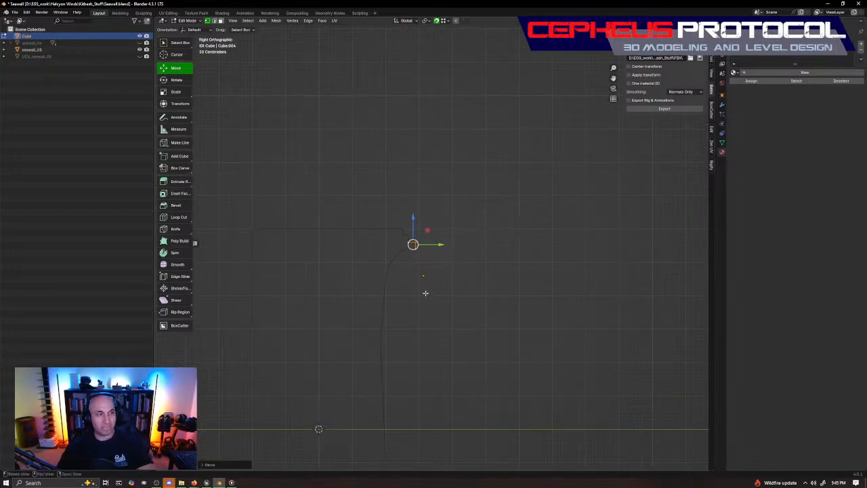
{"action": "right_click_drag", "start_coordinate": [425, 293], "coordinate": [441, 232], "text": "alt"}
{"action": "right_click_drag", "start_coordinate": [376, 300], "coordinate": [439, 213], "text": "alt"}
{"action": "middle_click_drag", "start_coordinate": [387, 279], "coordinate": [506, 258], "text": "alt"}
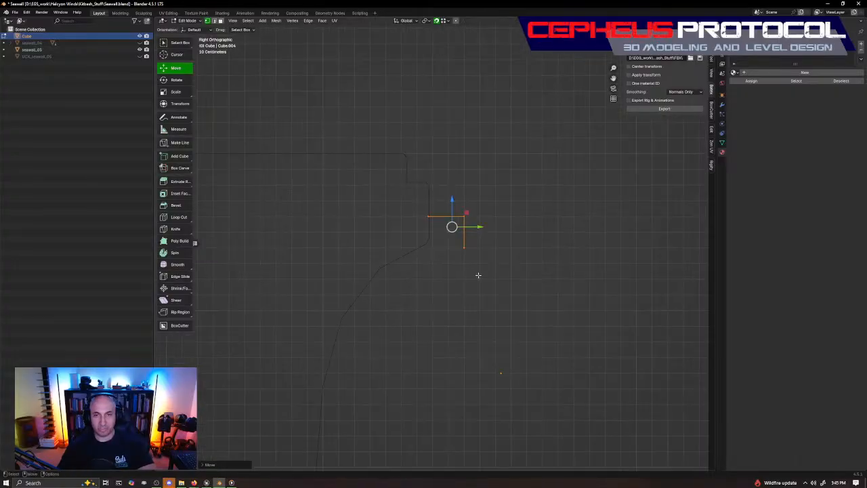
{"action": "key", "text": "Tab"}
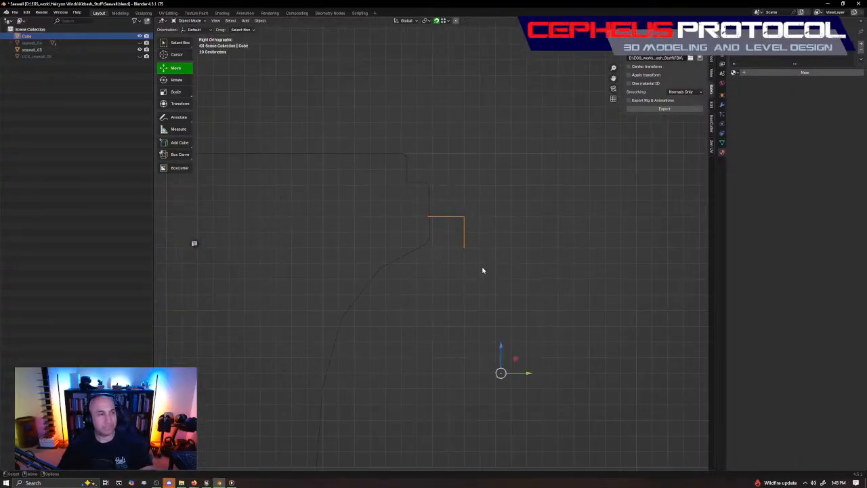
{"action": "key", "text": "Tab"}
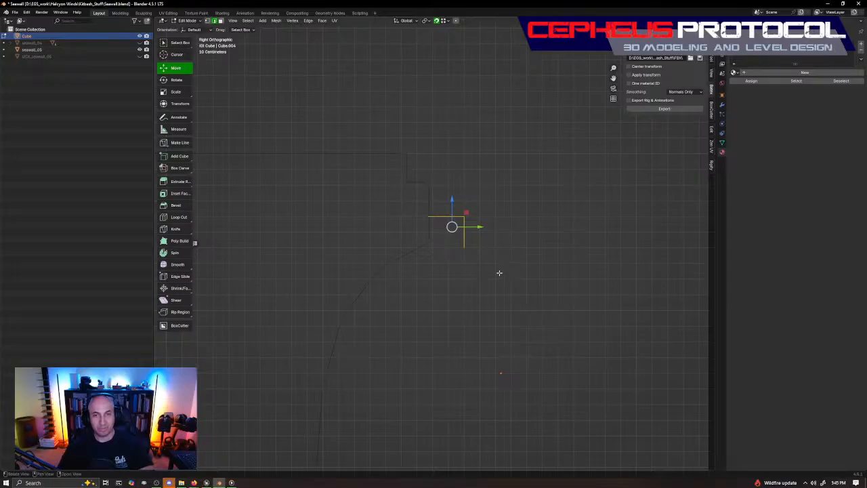
Step: Extrude the lower edge of the step's vertical face horizontally outward to form the next tread
{"action": "left_click_drag", "start_coordinate": [499, 273], "coordinate": [490, 224], "text": "alt"}
{"action": "left_click", "coordinate": [475, 236]}
{"action": "right_click_drag", "start_coordinate": [474, 236], "coordinate": [461, 316], "text": "alt"}
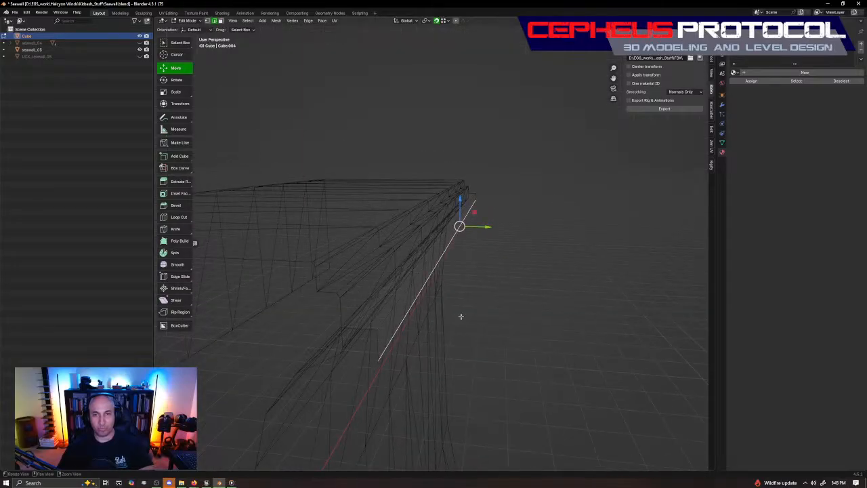
{"action": "key", "text": "KP_3"}
{"action": "middle_click_drag", "start_coordinate": [487, 353], "coordinate": [422, 319], "text": "alt"}
{"action": "middle_click_drag", "start_coordinate": [443, 256], "coordinate": [496, 160], "text": "alt"}
{"action": "right_click_drag", "start_coordinate": [496, 160], "coordinate": [413, 227], "text": "alt"}
{"action": "middle_click_drag", "start_coordinate": [562, 96], "coordinate": [505, 197], "text": "alt"}
{"action": "right_click", "coordinate": [505, 197]}
{"action": "mouse_move", "coordinate": [506, 197]}
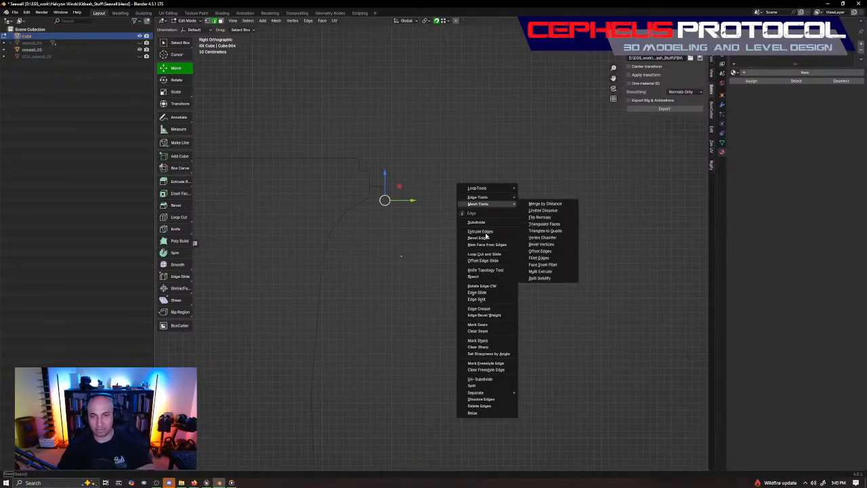
{"action": "left_click", "coordinate": [489, 230]}
{"action": "right_click", "coordinate": [564, 220]}
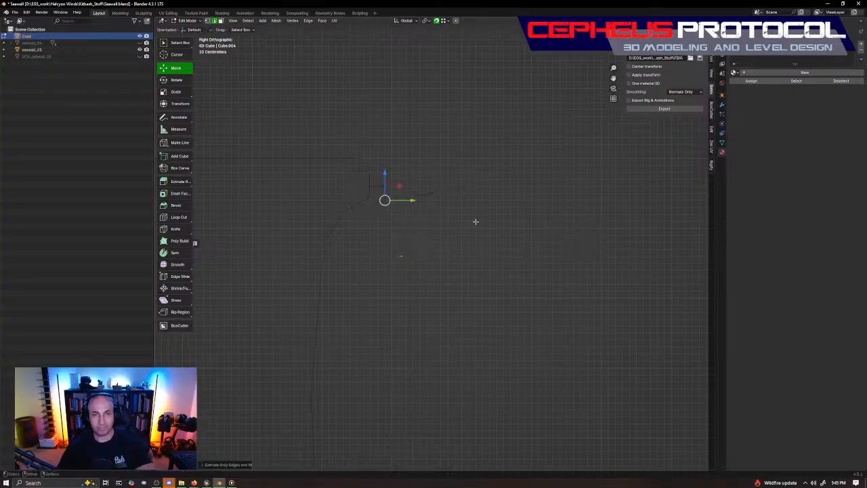
{"action": "left_click_drag", "start_coordinate": [403, 200], "coordinate": [519, 250]}
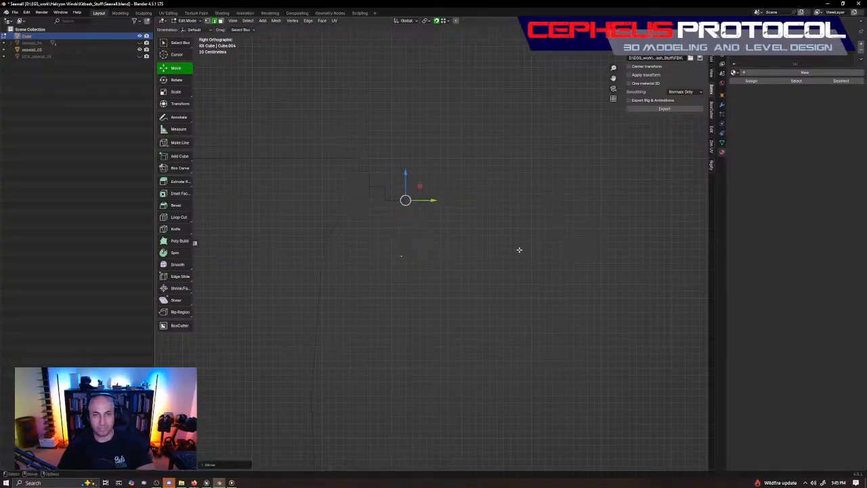
{"action": "right_click", "coordinate": [488, 236]}
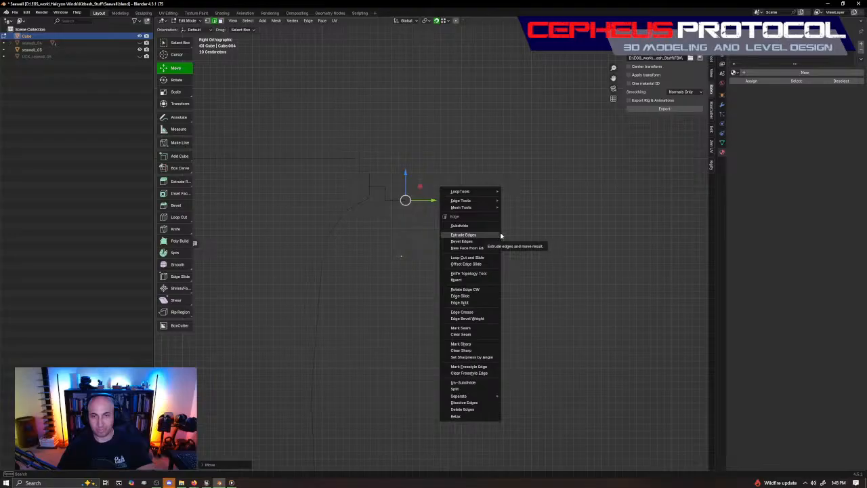
{"action": "middle_click_drag", "start_coordinate": [610, 325], "coordinate": [511, 258]}
{"action": "scroll", "coordinate": [431, 236], "scroll_direction": "up", "scroll_amount": 3}
{"action": "key", "text": "shift+Tab"}
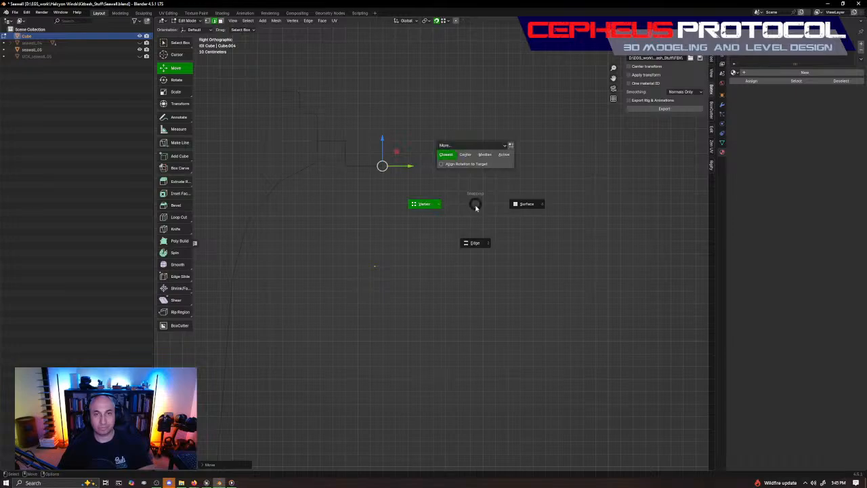
{"action": "left_click", "coordinate": [481, 146]}
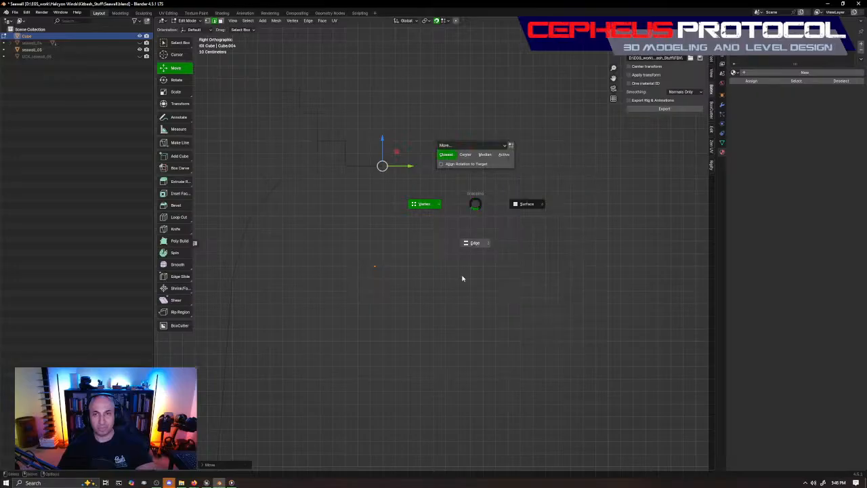
{"action": "mouse_move", "coordinate": [474, 147]}
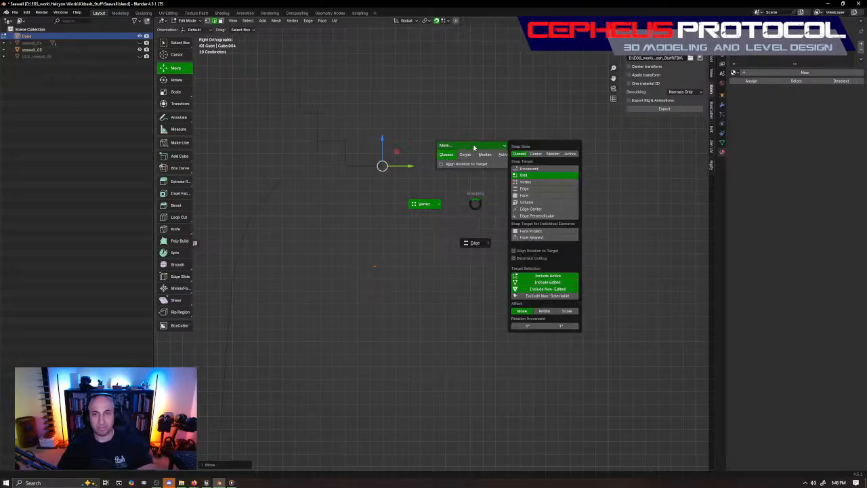
{"action": "left_click", "coordinate": [476, 201]}
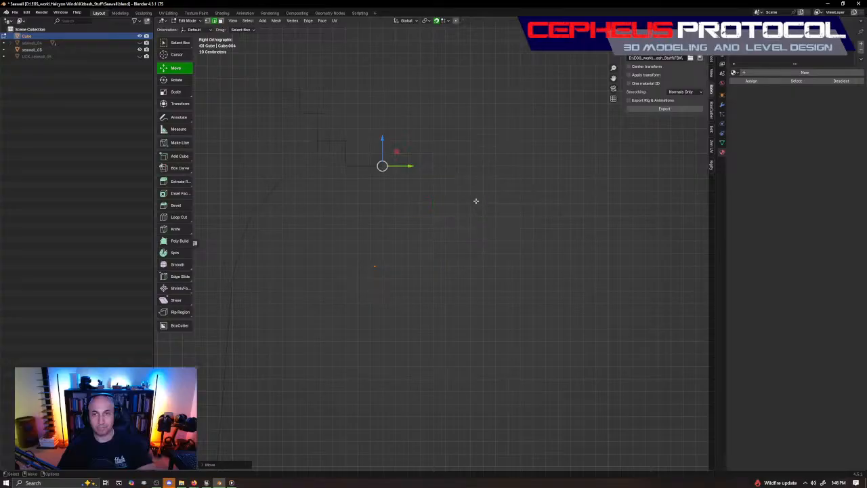
Step: Extrude the outer edge of the second tread 20 cm straight down to form its riser
{"action": "scroll", "coordinate": [414, 237], "scroll_direction": "up", "scroll_amount": 1}
{"action": "scroll", "coordinate": [398, 209], "scroll_direction": "up", "scroll_amount": 1}
{"action": "middle_click_drag", "start_coordinate": [397, 210], "coordinate": [476, 292], "text": "shift"}
{"action": "left_click_drag", "start_coordinate": [467, 234], "coordinate": [440, 229]}
{"action": "middle_click_drag", "start_coordinate": [471, 334], "coordinate": [435, 277], "text": "shift"}
{"action": "right_click", "coordinate": [491, 240]}
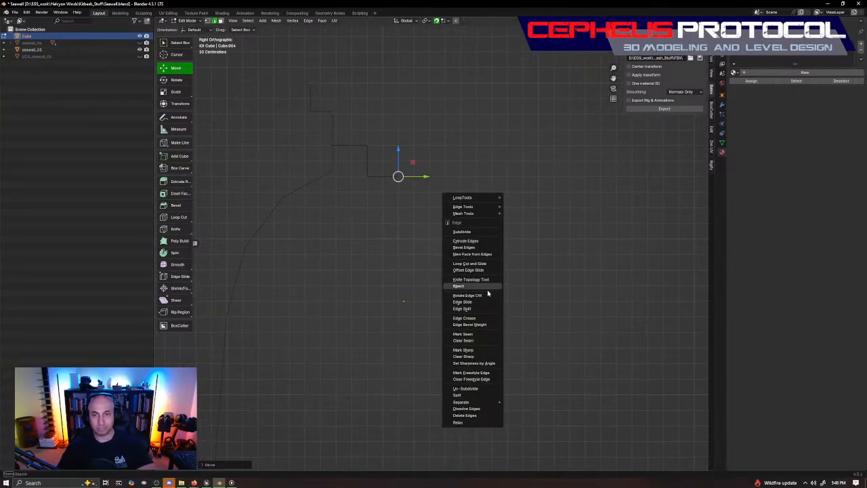
{"action": "left_click", "coordinate": [476, 241]}
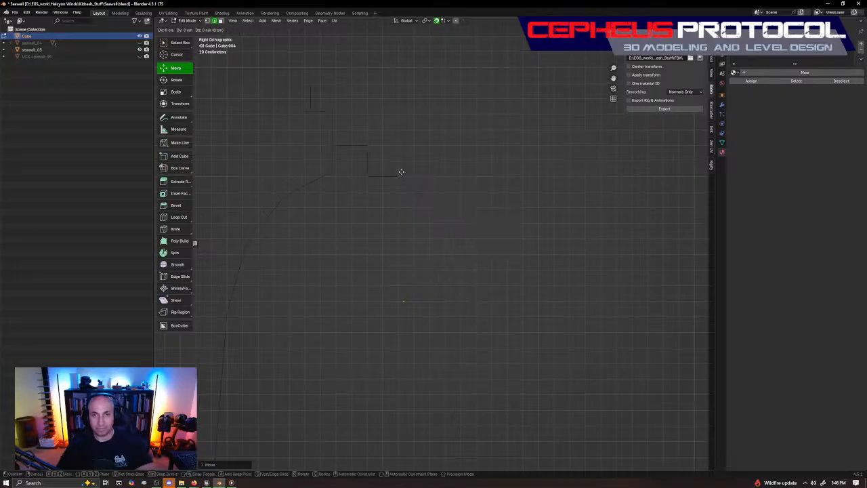
{"action": "right_click", "coordinate": [414, 177]}
{"action": "left_click_drag", "start_coordinate": [398, 158], "coordinate": [398, 190]}
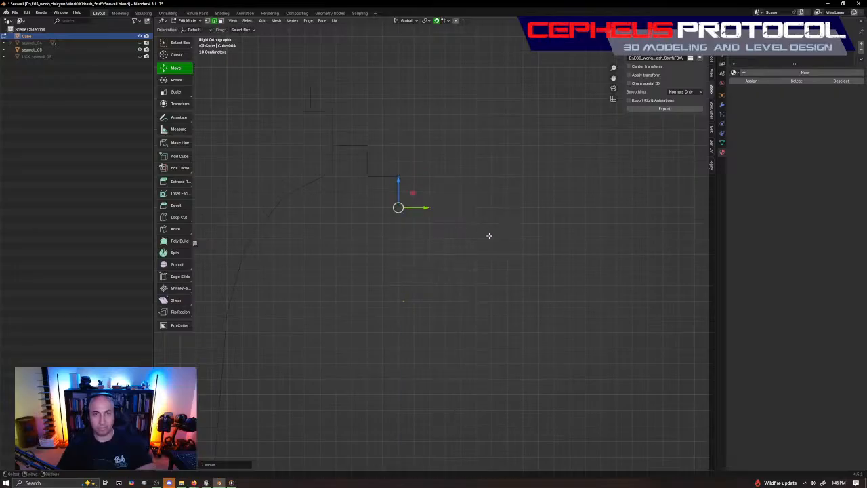
Step: Extrude the lowest edge 20 cm outward and 20 cm down to form the third stair step
{"action": "right_click", "coordinate": [487, 236]}
{"action": "left_click", "coordinate": [489, 236]}
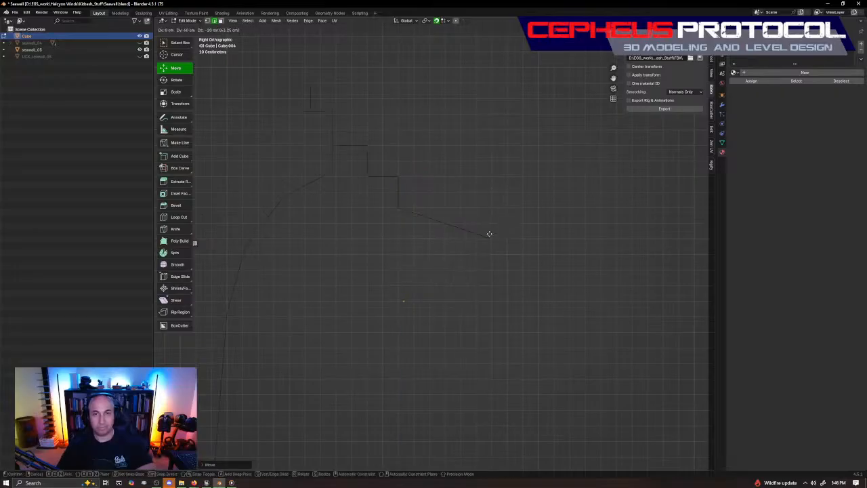
{"action": "left_click", "coordinate": [428, 207]}
{"action": "left_click_drag", "start_coordinate": [438, 207], "coordinate": [435, 227]}
{"action": "middle_click_drag", "start_coordinate": [478, 326], "coordinate": [397, 278], "text": "shift"}
{"action": "right_click", "coordinate": [423, 247]}
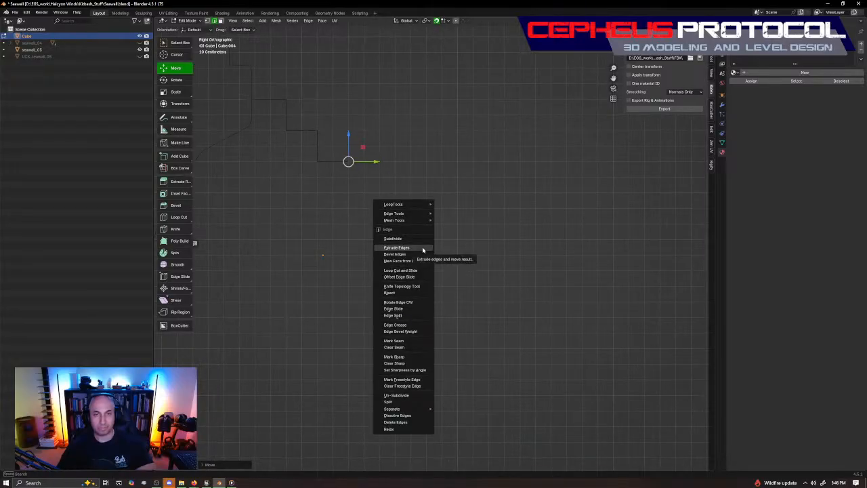
{"action": "left_click", "coordinate": [424, 248]}
{"action": "right_click", "coordinate": [413, 258]}
{"action": "left_click_drag", "start_coordinate": [345, 144], "coordinate": [346, 175]}
Step: Switch to Unreal Editor and examine the placed seawall section against the rocky shoreline and the water
{"action": "middle_click_drag", "start_coordinate": [375, 254], "coordinate": [436, 250], "text": "shift"}
{"action": "scroll", "coordinate": [440, 254], "scroll_direction": "down", "scroll_amount": 5}
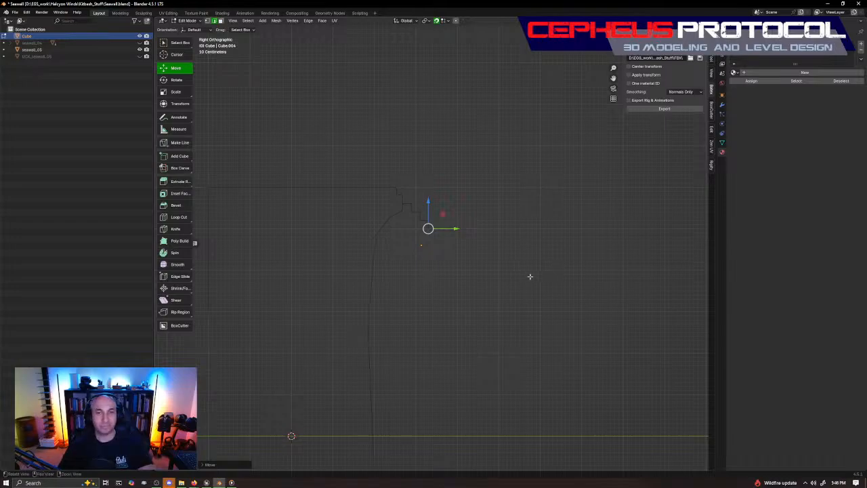
{"action": "key", "text": "alt+Tab"}
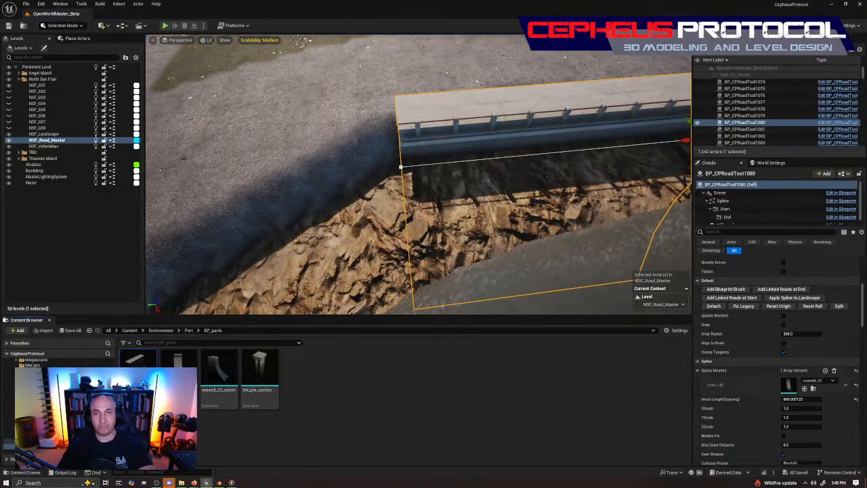
{"action": "right_click_drag", "start_coordinate": [419, 175], "coordinate": [379, 141]}
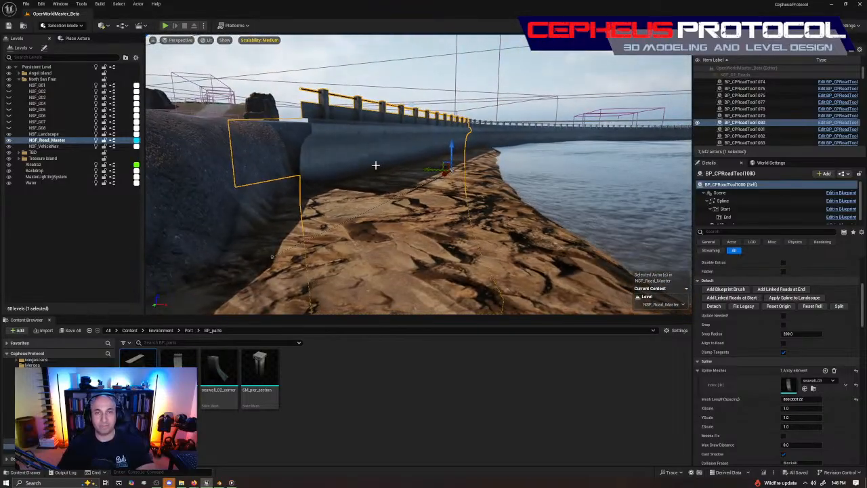
{"action": "right_click_drag", "start_coordinate": [375, 165], "coordinate": [564, 215]}
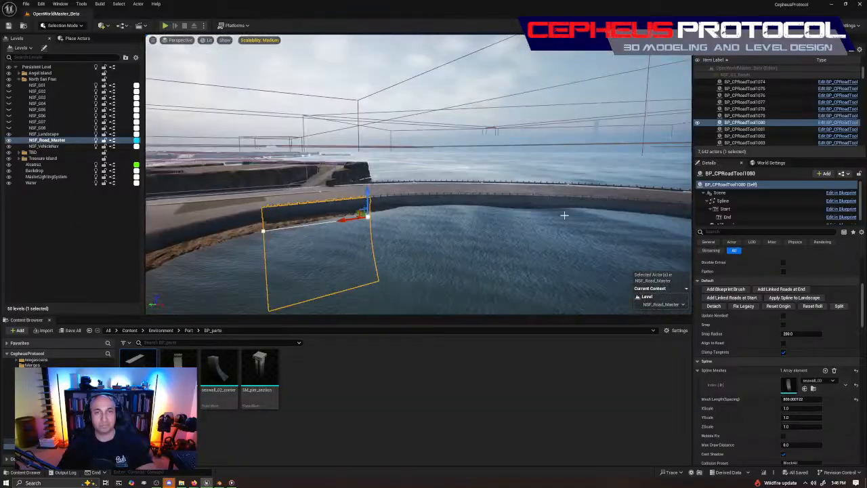
Step: Switch back to Blender, select the bottom edge of the third riser in edge mode and return to the right orthographic view
{"action": "key", "text": "alt+Tab"}
{"action": "middle_click_drag", "start_coordinate": [447, 330], "coordinate": [409, 378], "text": "ctrl"}
{"action": "middle_click_drag", "start_coordinate": [409, 377], "coordinate": [443, 267], "text": "shift"}
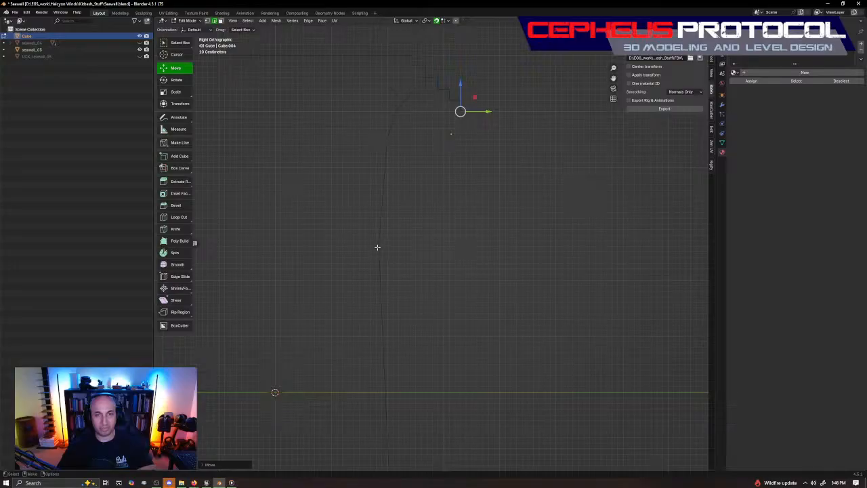
{"action": "key", "text": "Tab"}
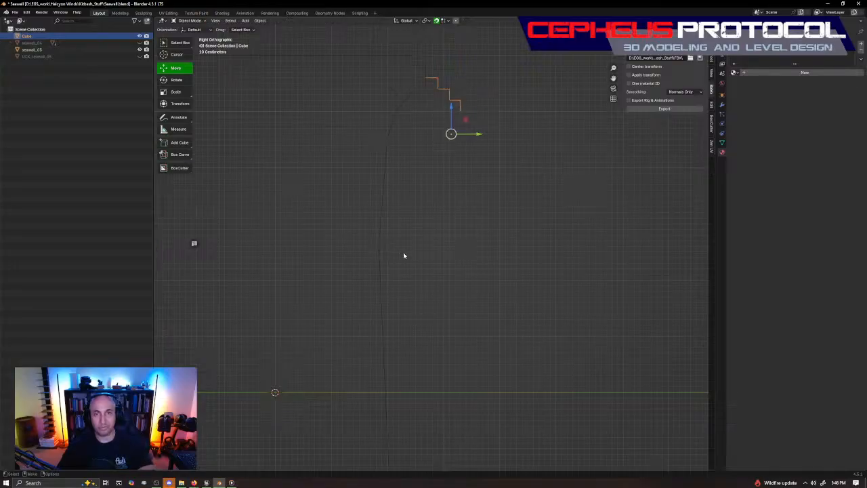
{"action": "key", "text": "Tab"}
{"action": "key", "text": "2"}
{"action": "middle_click_drag", "start_coordinate": [503, 200], "coordinate": [474, 148]}
{"action": "left_click", "coordinate": [466, 108]}
{"action": "left_click_drag", "start_coordinate": [447, 187], "coordinate": [462, 203], "text": "alt"}
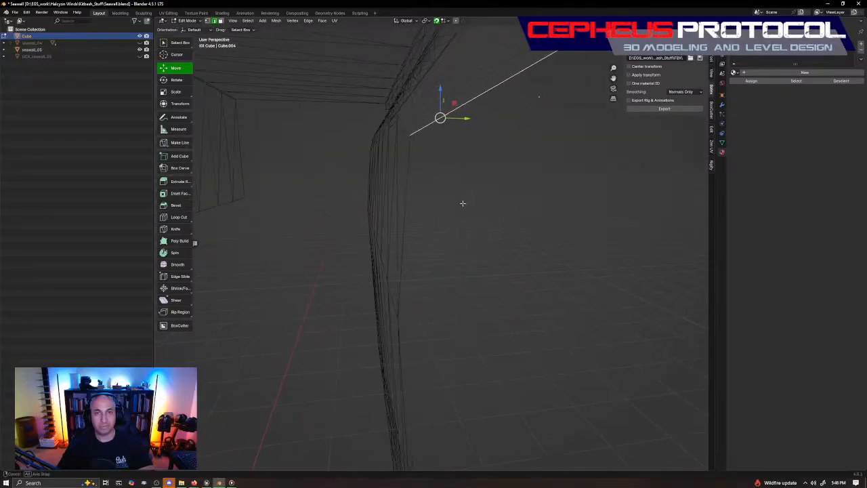
{"action": "key", "text": "F2"}
{"action": "right_click_drag", "start_coordinate": [488, 199], "coordinate": [533, 280], "text": "alt"}
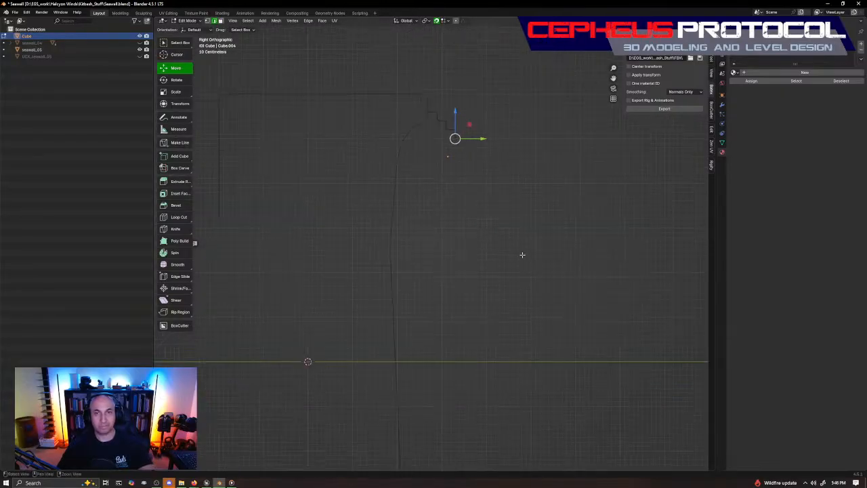
{"action": "middle_click_drag", "start_coordinate": [508, 241], "coordinate": [432, 273], "text": "alt"}
{"action": "right_click_drag", "start_coordinate": [431, 273], "coordinate": [387, 221], "text": "alt"}
{"action": "middle_click_drag", "start_coordinate": [388, 219], "coordinate": [407, 227], "text": "alt"}
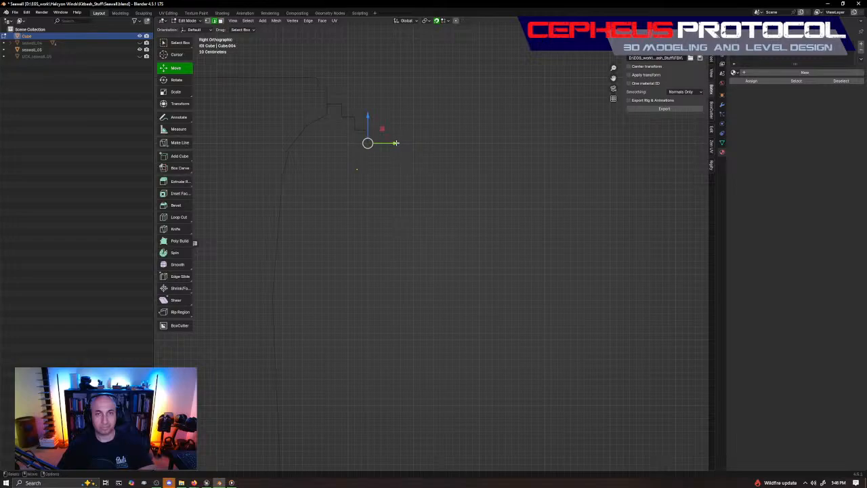
Step: Undo the trial move of the lowest edge and extrude that edge 20 cm outward as the fourth tread
{"action": "left_click_drag", "start_coordinate": [396, 143], "coordinate": [427, 155]}
{"action": "key", "text": "ctrl+z"}
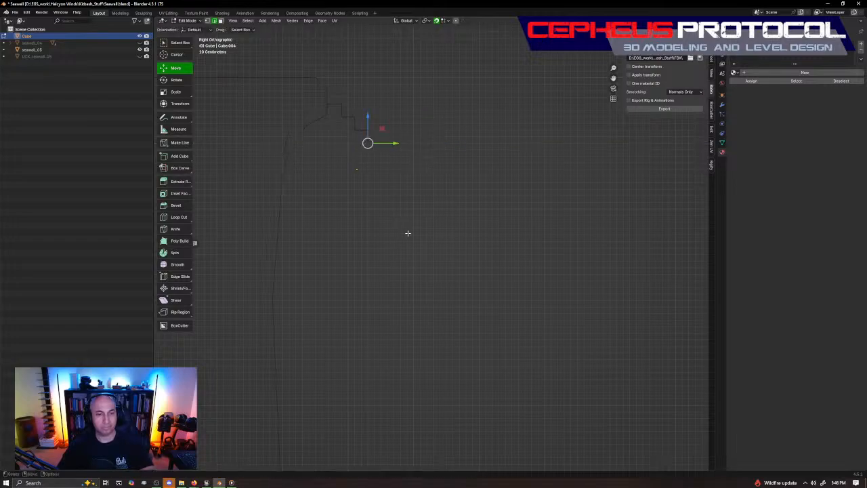
{"action": "right_click", "coordinate": [407, 233]}
{"action": "left_click", "coordinate": [422, 230]}
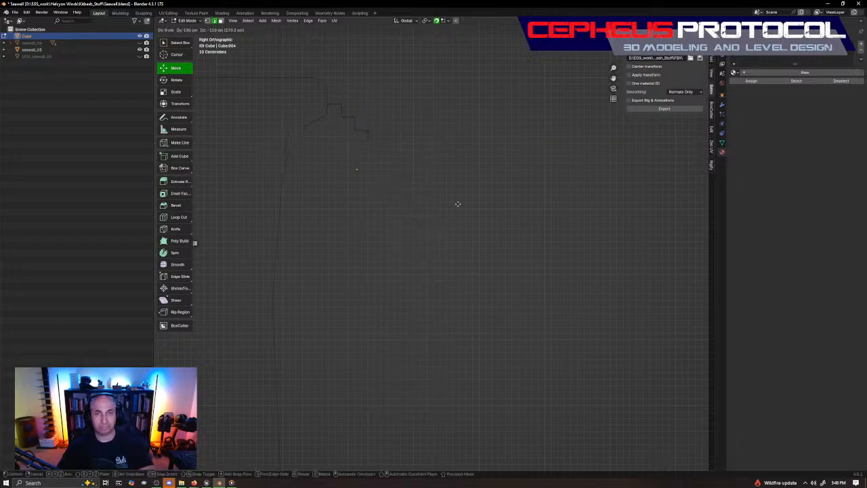
{"action": "left_click", "coordinate": [382, 143]}
{"action": "right_click_drag", "start_coordinate": [382, 213], "coordinate": [392, 172], "text": "alt"}
{"action": "middle_click_drag", "start_coordinate": [392, 172], "coordinate": [499, 285], "text": "alt"}
{"action": "right_click_drag", "start_coordinate": [499, 284], "coordinate": [511, 213], "text": "alt"}
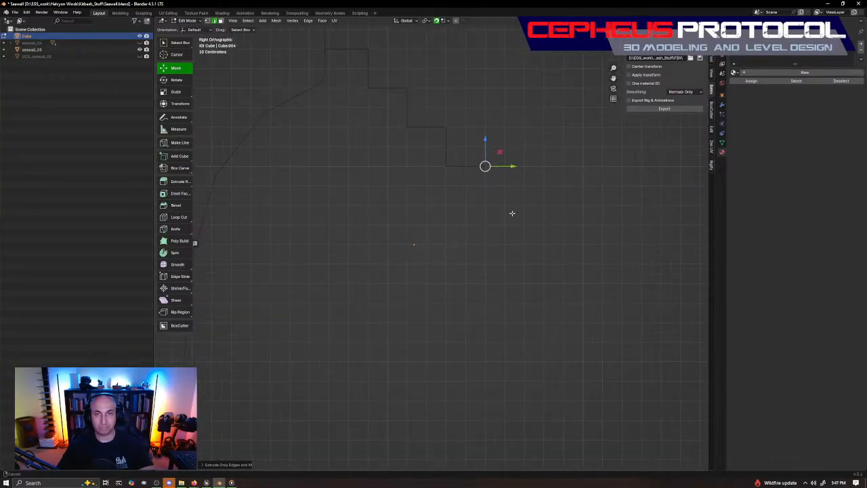
{"action": "middle_click_drag", "start_coordinate": [542, 233], "coordinate": [466, 229], "text": "alt"}
{"action": "left_click_drag", "start_coordinate": [414, 161], "coordinate": [423, 161]}
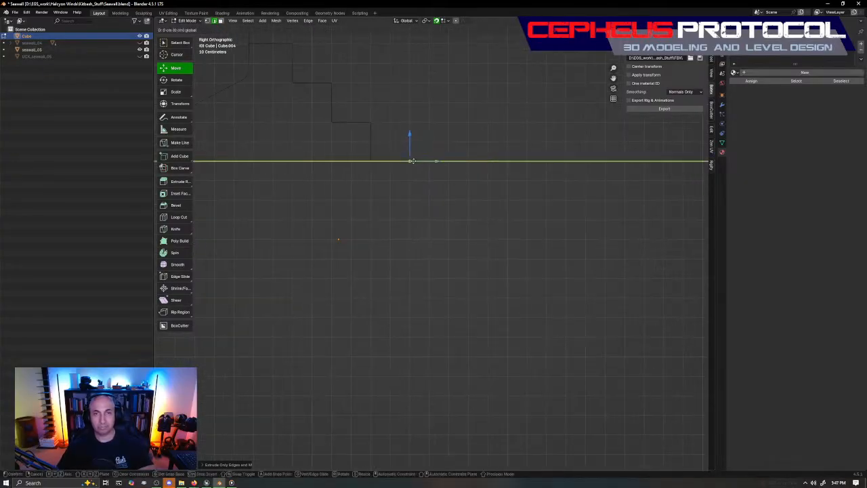
Step: Extrude the fourth tread's outer edge 20 cm down as a riser and 20 cm outward as the fifth tread
{"action": "right_click", "coordinate": [439, 233]}
{"action": "left_click", "coordinate": [438, 234]}
{"action": "left_click", "coordinate": [412, 197]}
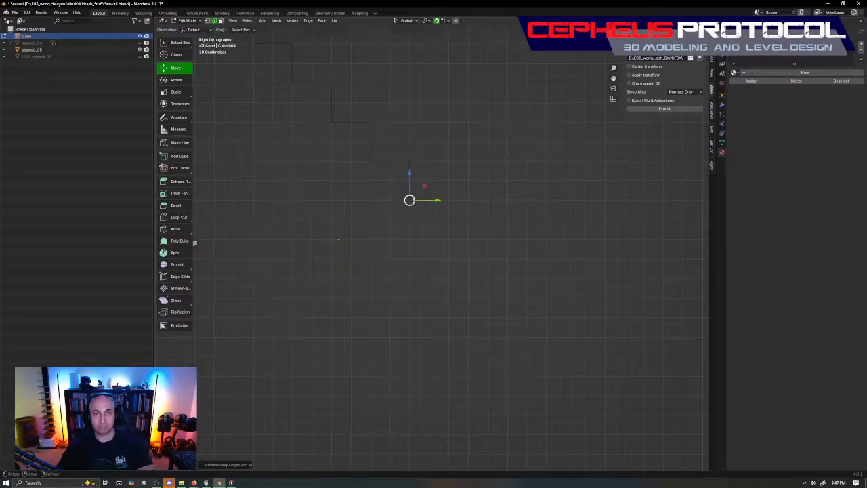
{"action": "right_click", "coordinate": [437, 221]}
{"action": "left_click", "coordinate": [436, 222]}
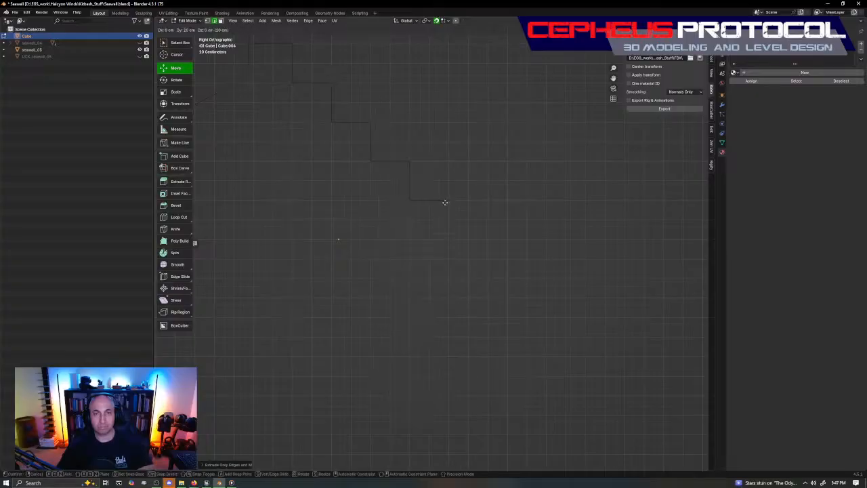
{"action": "left_click", "coordinate": [444, 202]}
{"action": "middle_click_drag", "start_coordinate": [576, 294], "coordinate": [523, 246], "text": "shift"}
Step: Extrude the fifth tread's outer edge 20 cm down and 20 cm outward to form the sixth tread
{"action": "right_click", "coordinate": [507, 235]}
{"action": "left_click", "coordinate": [506, 234]}
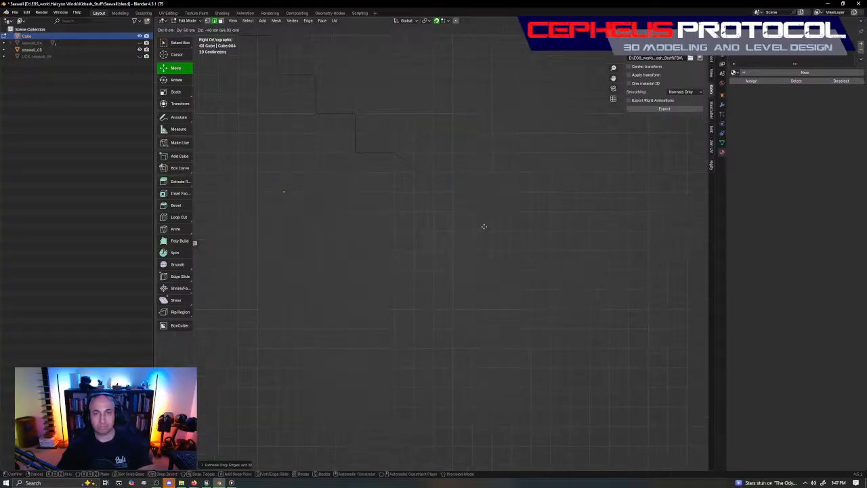
{"action": "left_click", "coordinate": [395, 191]}
{"action": "right_click", "coordinate": [395, 190]}
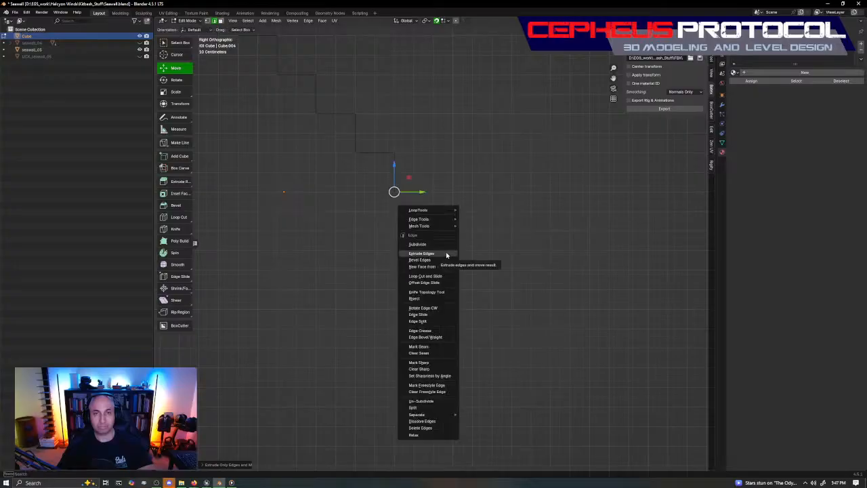
{"action": "left_click", "coordinate": [447, 253]}
{"action": "left_click", "coordinate": [437, 199]}
{"action": "middle_click_drag", "start_coordinate": [498, 251], "coordinate": [454, 233], "text": "shift"}
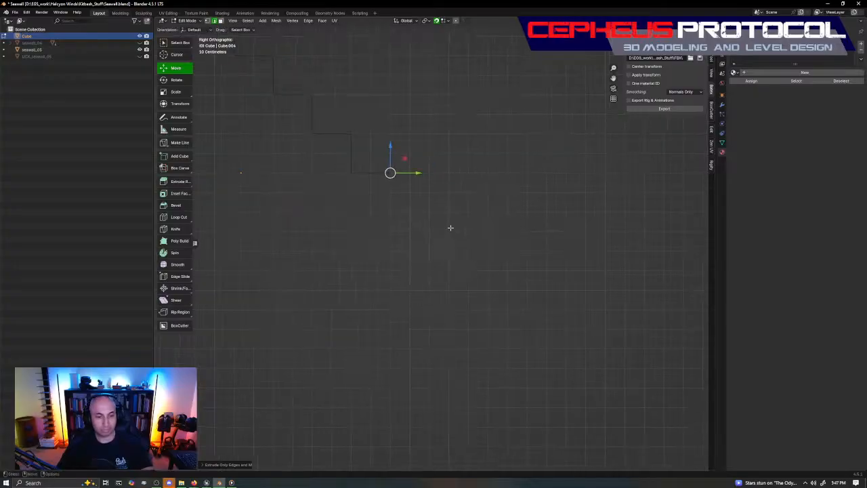
Step: Repeat the last extrusion and move the new edge to 20 cm directly below the sixth tread's outer edge to form the riser
{"action": "key", "text": "shift+r"}
{"action": "left_click_drag", "start_coordinate": [443, 165], "coordinate": [392, 211]}
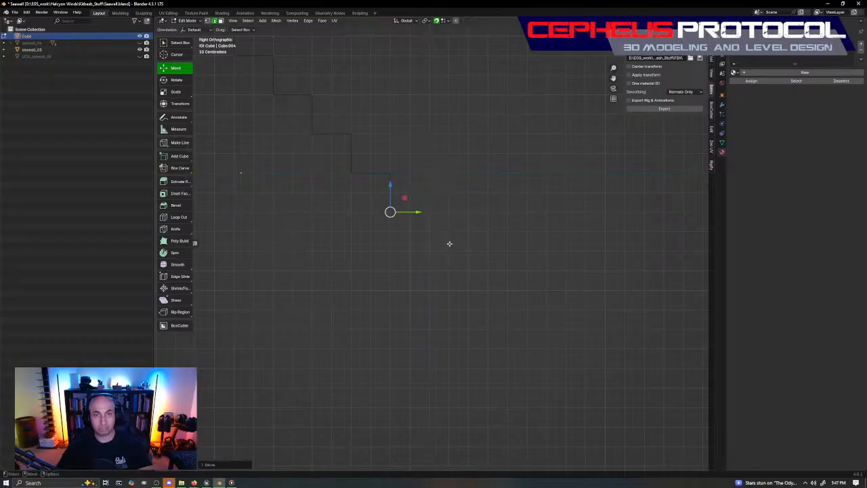
{"action": "right_click", "coordinate": [411, 197]}
{"action": "key", "text": "ctrl+z"}
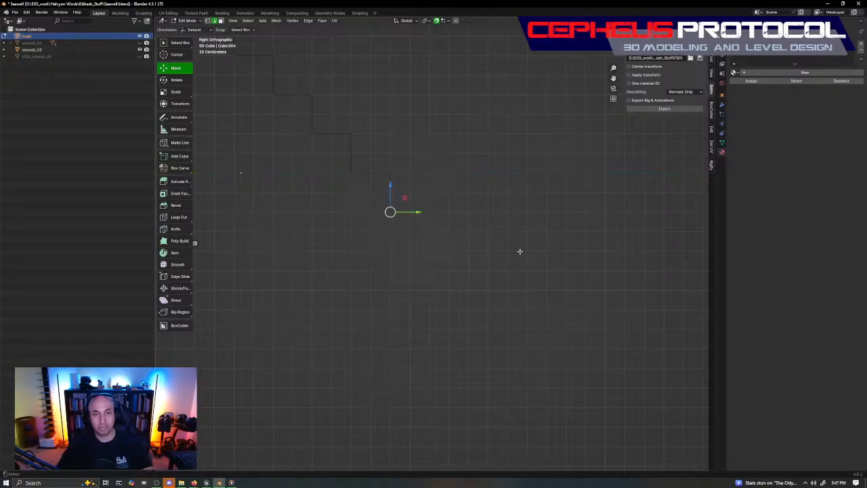
{"action": "key", "text": "g"}
{"action": "key", "text": "Escape"}
Step: Extrude the lowest edge 20 cm outward and 20 cm down to form the seventh stair step
{"action": "middle_click_drag", "start_coordinate": [552, 204], "coordinate": [540, 230]}
{"action": "right_click", "coordinate": [516, 223]}
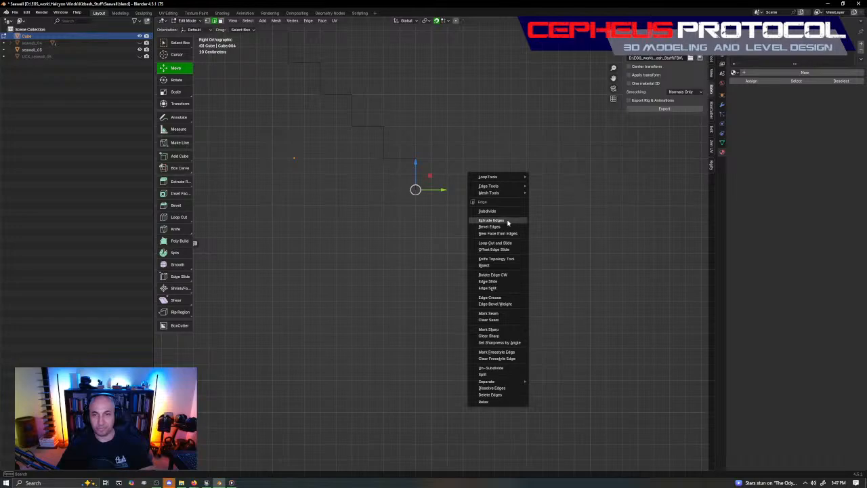
{"action": "left_click", "coordinate": [507, 223]}
{"action": "left_click", "coordinate": [449, 194]}
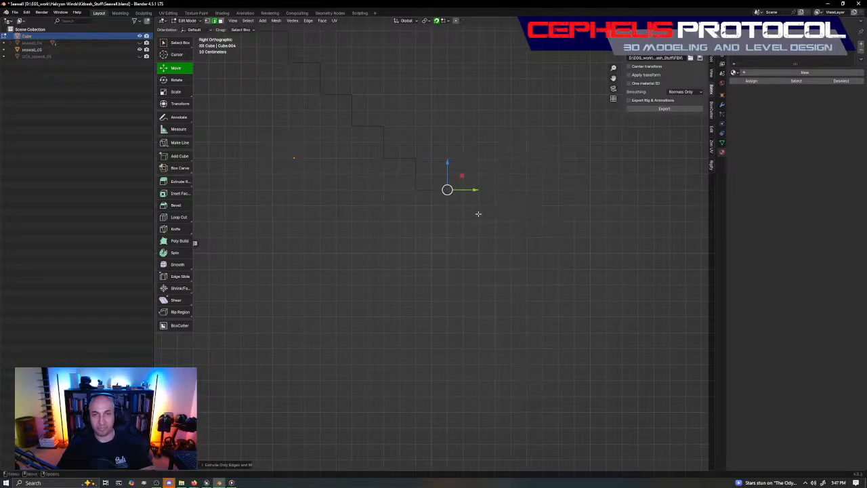
{"action": "right_click", "coordinate": [558, 214]}
{"action": "left_click", "coordinate": [556, 213]}
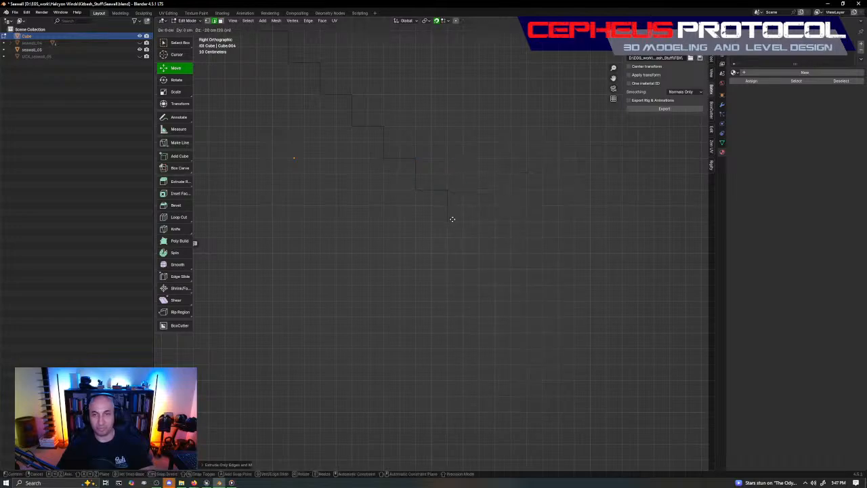
{"action": "left_click", "coordinate": [452, 218]}
Step: Add the eighth stair step by extruding the lowest edge 20 cm outward and 20 cm down
{"action": "middle_click_drag", "start_coordinate": [452, 219], "coordinate": [433, 158], "text": "shift"}
{"action": "right_click", "coordinate": [467, 215]}
{"action": "left_click", "coordinate": [470, 214]}
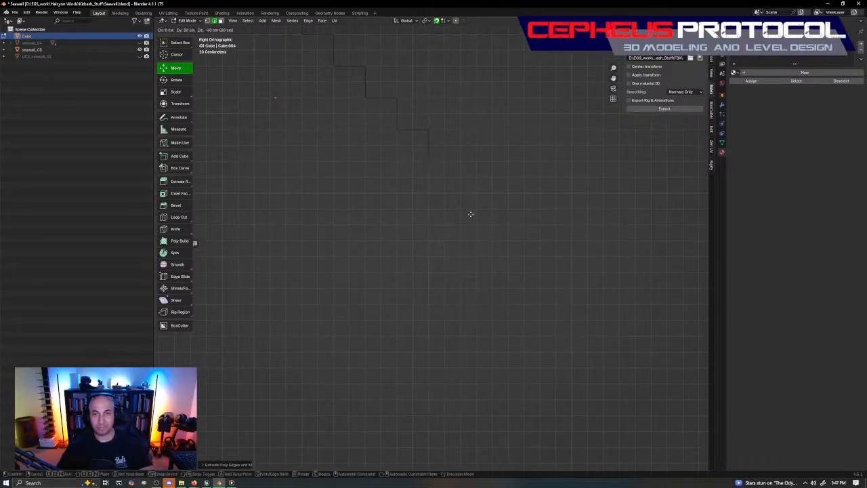
{"action": "left_click", "coordinate": [461, 163]}
{"action": "right_click", "coordinate": [488, 178]}
{"action": "left_click", "coordinate": [483, 177]}
{"action": "left_click", "coordinate": [459, 193]}
{"action": "middle_click_drag", "start_coordinate": [523, 296], "coordinate": [455, 252], "text": "shift"}
Step: Extrude the lowest edge 20 cm outward and 20 cm down to form the ninth stair step
{"action": "right_click", "coordinate": [455, 251]}
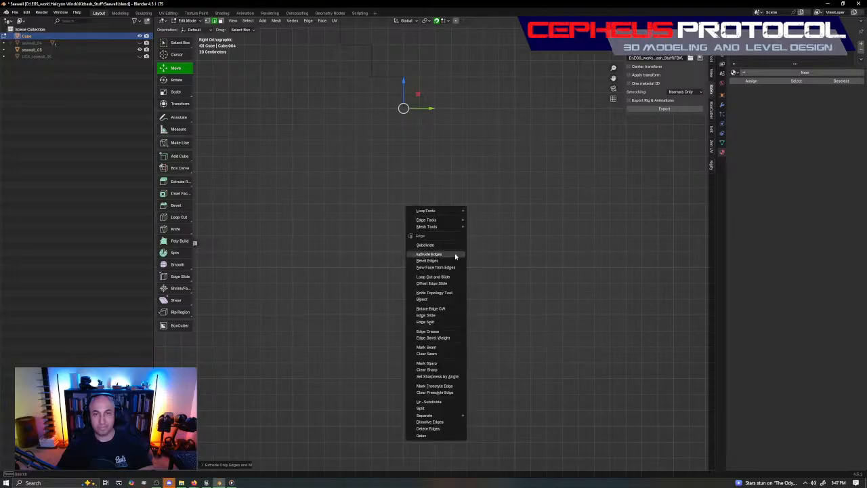
{"action": "left_click", "coordinate": [451, 252]}
{"action": "left_click", "coordinate": [435, 107]}
{"action": "right_click", "coordinate": [436, 107]}
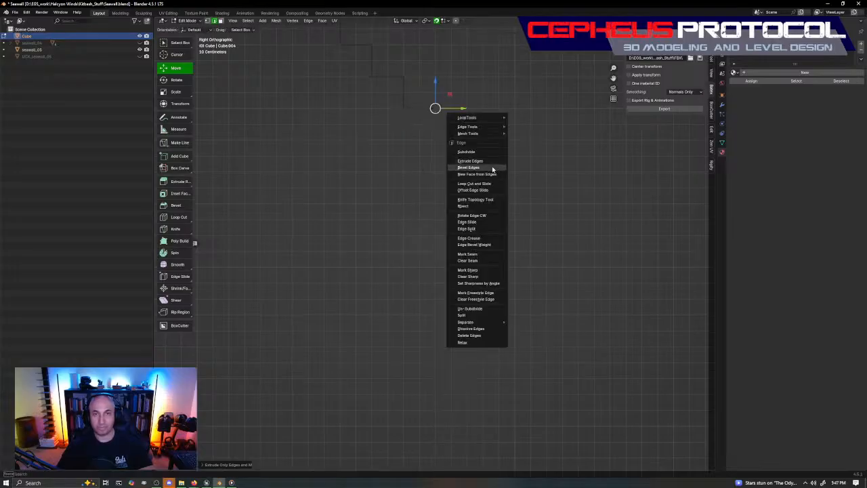
{"action": "left_click", "coordinate": [485, 161]}
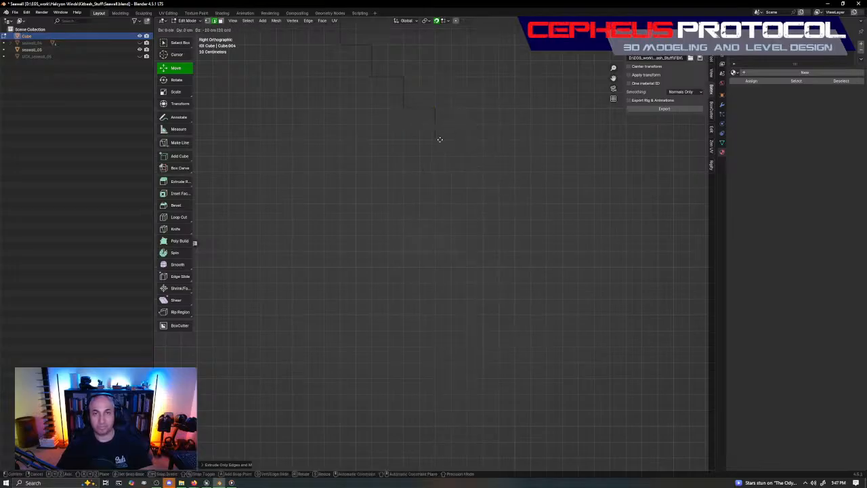
{"action": "left_click", "coordinate": [439, 139]}
Step: Add the tenth stair step by extruding the lowest edge 20 cm outward and 20 cm down
{"action": "right_click", "coordinate": [470, 174]}
{"action": "left_click", "coordinate": [465, 173]}
{"action": "left_click", "coordinate": [469, 142]}
{"action": "right_click", "coordinate": [539, 166]}
{"action": "left_click", "coordinate": [534, 164]}
{"action": "left_click", "coordinate": [472, 171]}
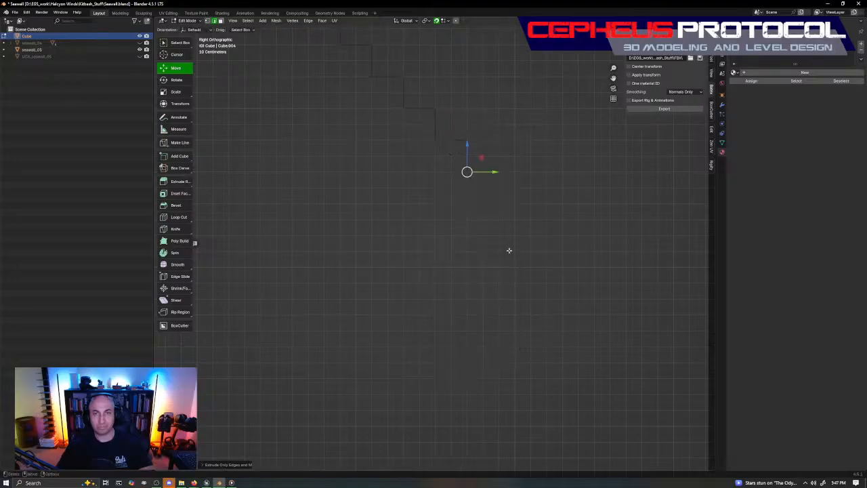
Step: Extrude the lowest edge 20 cm outward and 20 cm down to form the eleventh stair step
{"action": "right_click_drag", "start_coordinate": [508, 250], "coordinate": [533, 356], "text": "alt"}
{"action": "middle_click_drag", "start_coordinate": [534, 357], "coordinate": [561, 349], "text": "alt"}
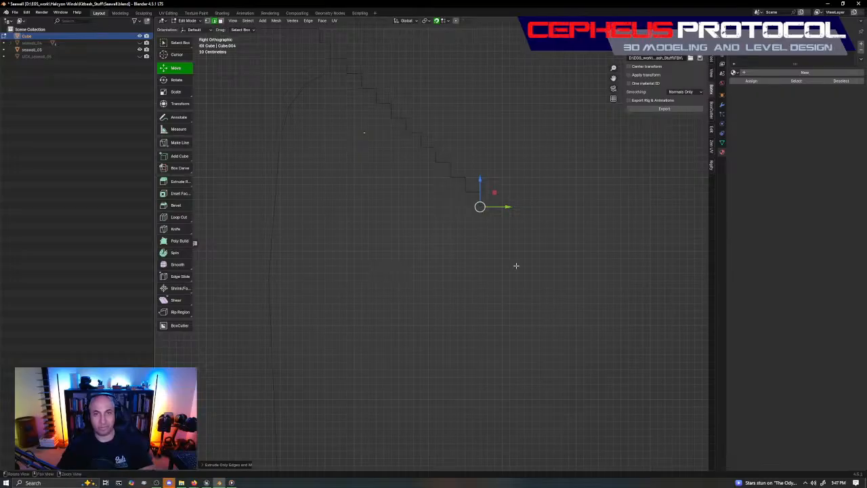
{"action": "middle_click_drag", "start_coordinate": [516, 265], "coordinate": [488, 275], "text": "alt"}
{"action": "right_click_drag", "start_coordinate": [488, 274], "coordinate": [524, 178], "text": "alt"}
{"action": "middle_click_drag", "start_coordinate": [537, 188], "coordinate": [455, 255], "text": "alt"}
{"action": "right_click", "coordinate": [459, 250]}
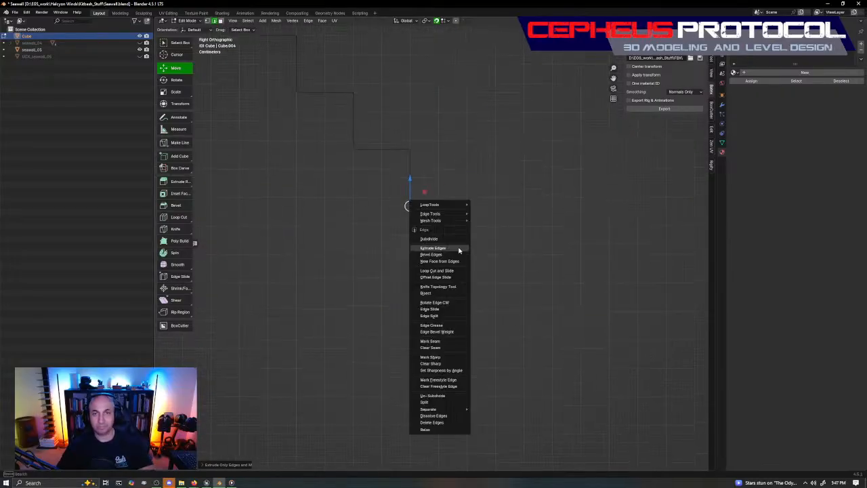
{"action": "left_click", "coordinate": [459, 251]}
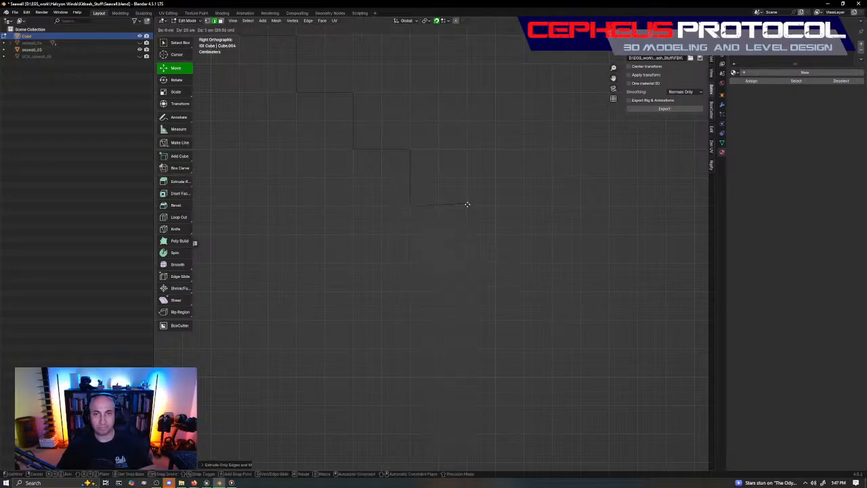
{"action": "left_click", "coordinate": [467, 206]}
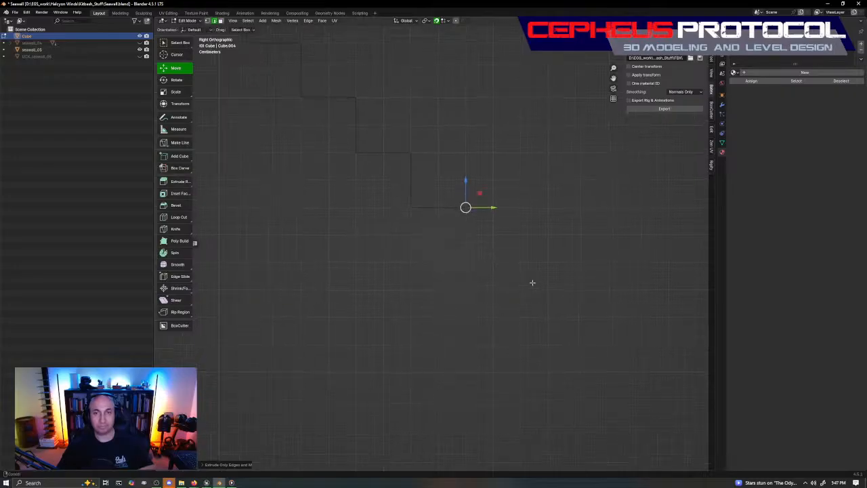
{"action": "scroll", "coordinate": [528, 305], "scroll_direction": "down", "scroll_amount": 2}
{"action": "right_click", "coordinate": [481, 231]}
{"action": "left_click", "coordinate": [481, 231]}
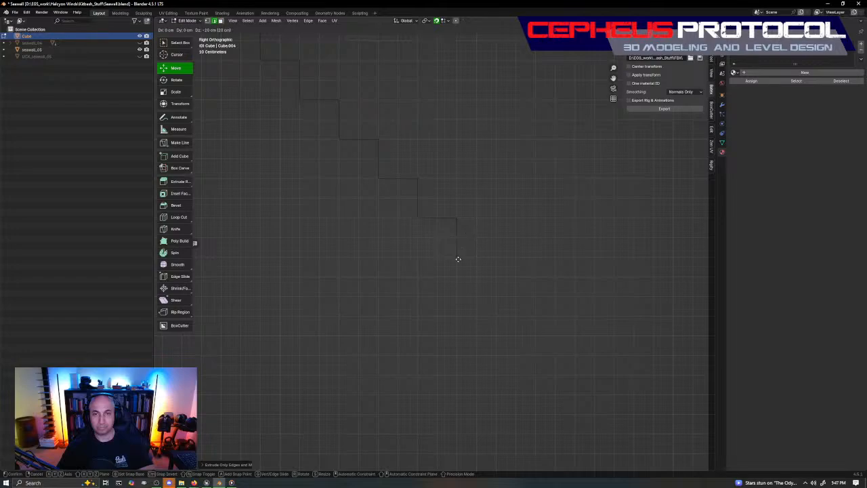
{"action": "left_click", "coordinate": [458, 258]}
Step: Add the twelfth stair step by extruding the lowest edge 20 cm outward and 20 cm down
{"action": "right_click", "coordinate": [481, 285]}
{"action": "left_click", "coordinate": [480, 285]}
{"action": "left_click", "coordinate": [497, 258]}
{"action": "middle_click_drag", "start_coordinate": [538, 323], "coordinate": [463, 240], "text": "shift"}
{"action": "right_click", "coordinate": [493, 224]}
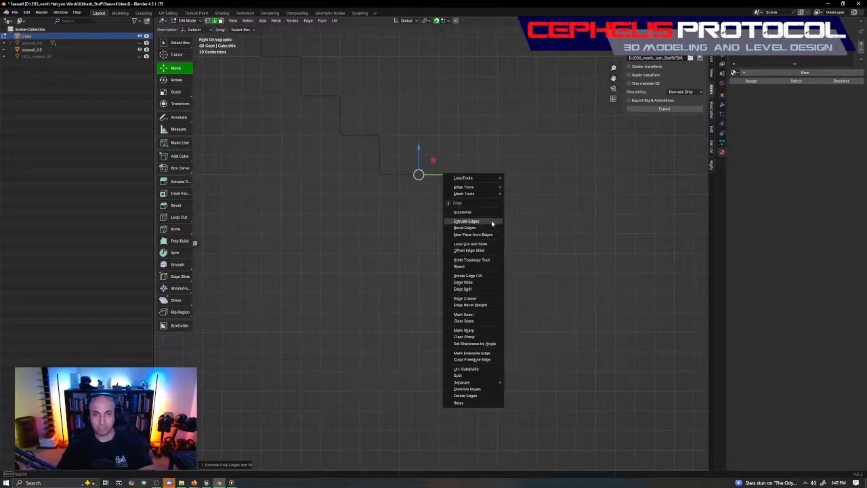
{"action": "left_click", "coordinate": [495, 224]}
{"action": "left_click", "coordinate": [424, 215]}
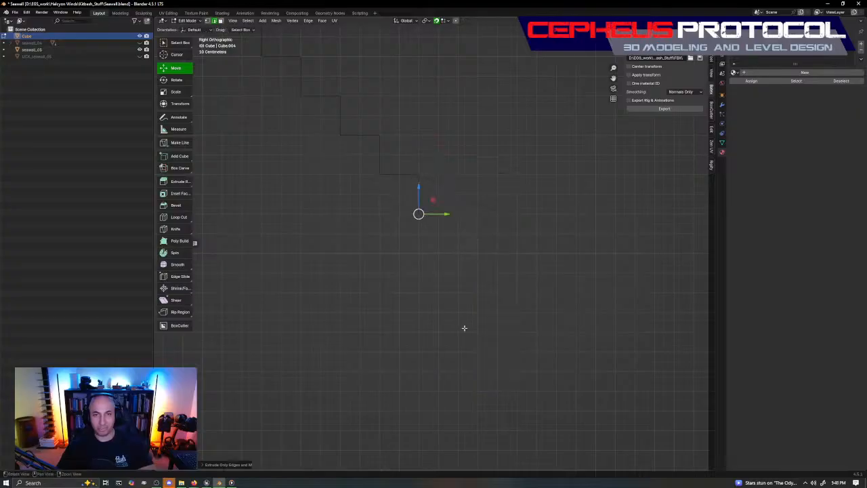
Step: Extrude the lowest edge 20 cm outward and 20 cm down to form the thirteenth stair step
{"action": "middle_click_drag", "start_coordinate": [306, 164], "coordinate": [494, 292], "text": "shift"}
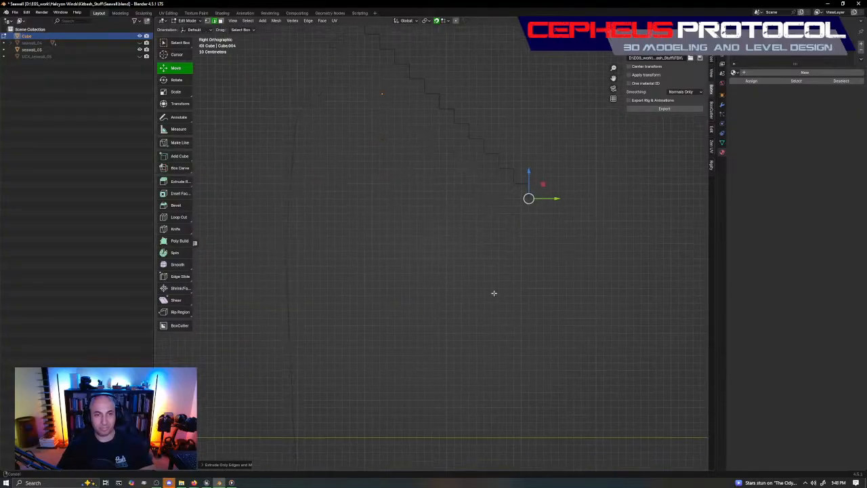
{"action": "middle_click_drag", "start_coordinate": [521, 247], "coordinate": [404, 276], "text": "shift"}
{"action": "middle_click_drag", "start_coordinate": [403, 276], "coordinate": [484, 249], "text": "ctrl"}
{"action": "right_click", "coordinate": [486, 248]}
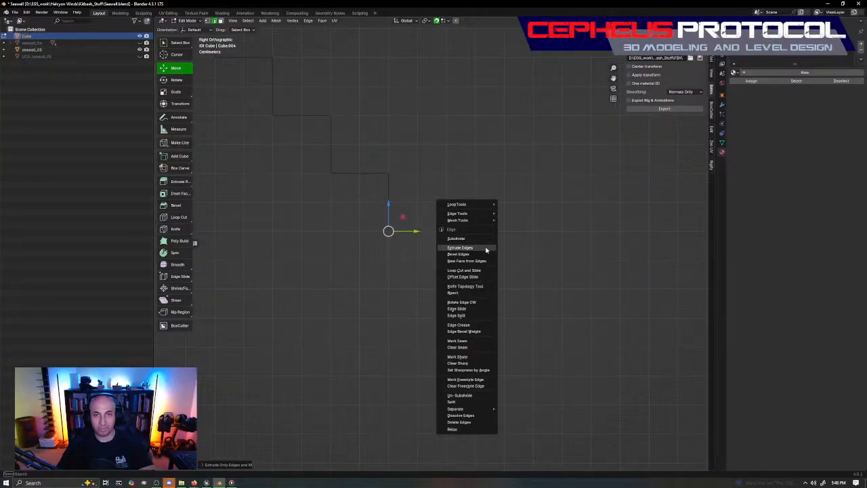
{"action": "left_click", "coordinate": [485, 248]}
{"action": "left_click", "coordinate": [444, 231]}
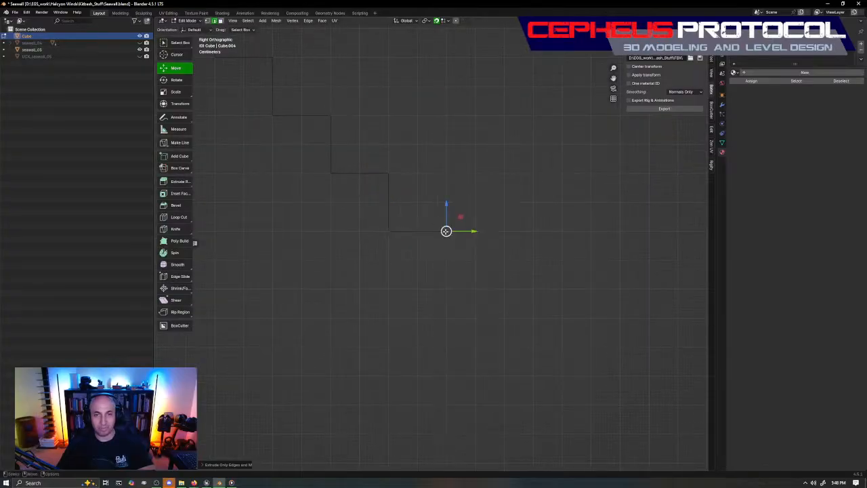
{"action": "middle_click_drag", "start_coordinate": [480, 315], "coordinate": [513, 292], "text": "shift"}
{"action": "scroll", "coordinate": [513, 292], "scroll_direction": "down", "scroll_amount": 1}
{"action": "right_click", "coordinate": [562, 249]}
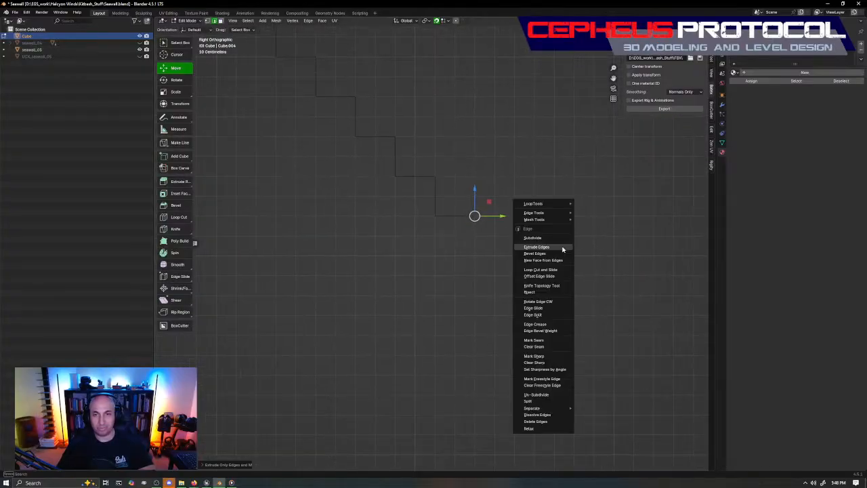
{"action": "left_click", "coordinate": [559, 247]}
{"action": "left_click", "coordinate": [481, 259]}
Step: Add the fourteenth stair step by extruding the lowest edge 20 cm outward and about 21 cm down
{"action": "middle_click_drag", "start_coordinate": [448, 306], "coordinate": [567, 306], "text": "shift"}
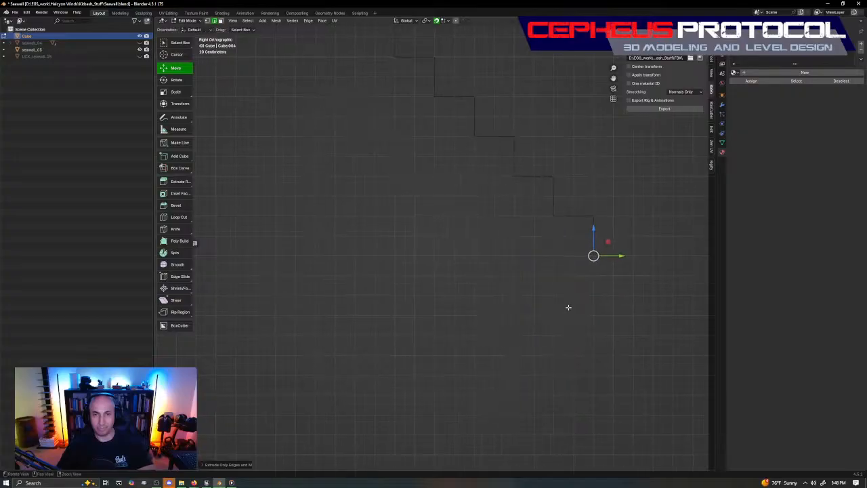
{"action": "middle_click_drag", "start_coordinate": [474, 275], "coordinate": [594, 325], "text": "ctrl"}
{"action": "middle_click_drag", "start_coordinate": [461, 253], "coordinate": [477, 240], "text": "ctrl"}
{"action": "middle_click_drag", "start_coordinate": [539, 292], "coordinate": [273, 311], "text": "shift"}
{"action": "middle_click_drag", "start_coordinate": [423, 330], "coordinate": [522, 230], "text": "ctrl"}
{"action": "right_click", "coordinate": [521, 231]}
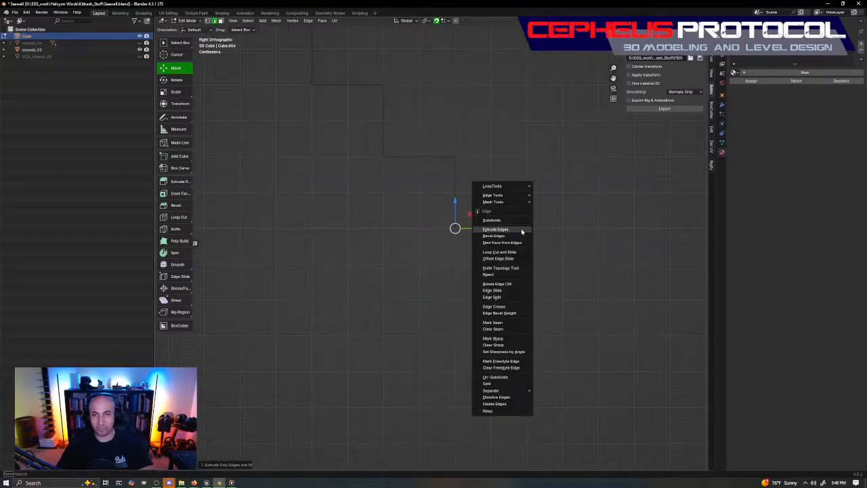
{"action": "left_click", "coordinate": [521, 231]}
{"action": "left_click", "coordinate": [525, 227]}
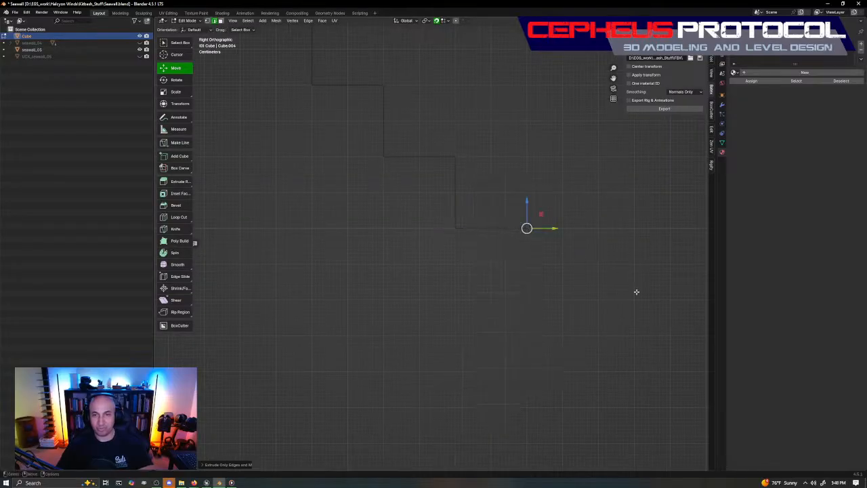
{"action": "right_click", "coordinate": [548, 287]}
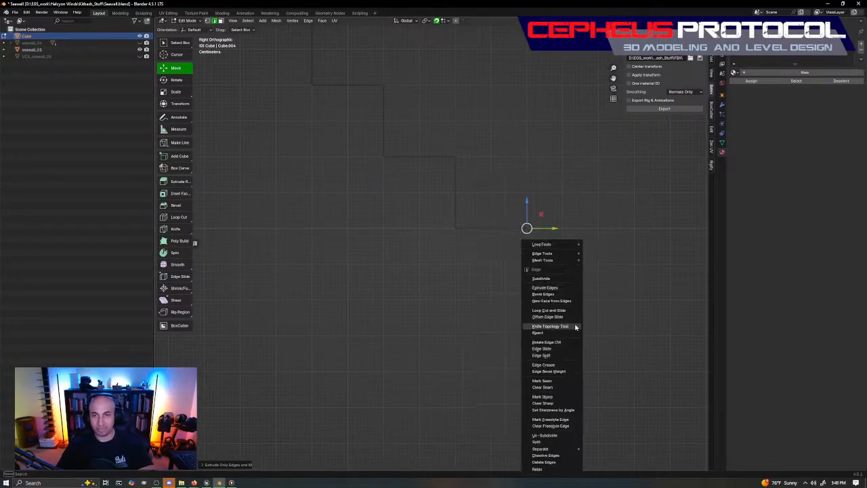
{"action": "left_click", "coordinate": [544, 288]}
{"action": "left_click", "coordinate": [528, 303]}
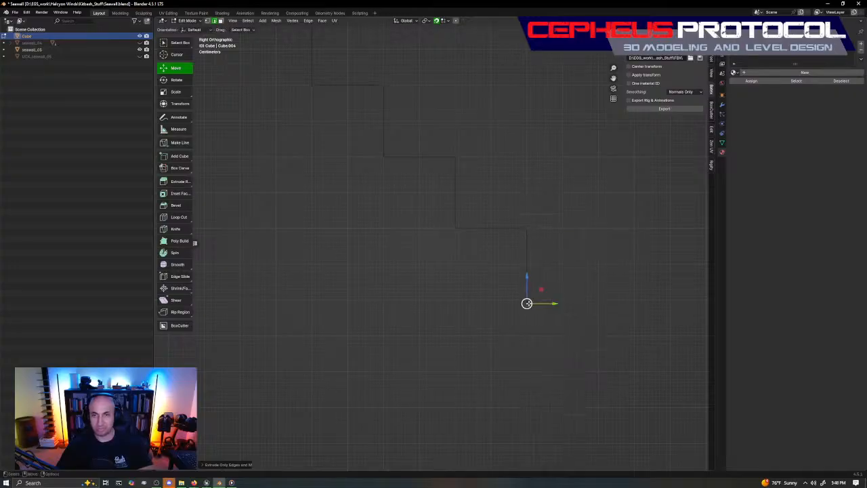
Step: Extrude the lowest edge 20 cm outward to form the fifteenth stair tread
{"action": "scroll", "coordinate": [484, 304], "scroll_direction": "down", "scroll_amount": 4}
{"action": "middle_click_drag", "start_coordinate": [340, 302], "coordinate": [507, 243], "text": "shift"}
{"action": "scroll", "coordinate": [467, 249], "scroll_direction": "down", "scroll_amount": 3}
{"action": "right_click_drag", "start_coordinate": [404, 262], "coordinate": [291, 275], "text": "alt"}
{"action": "middle_click_drag", "start_coordinate": [291, 274], "coordinate": [407, 284], "text": "alt"}
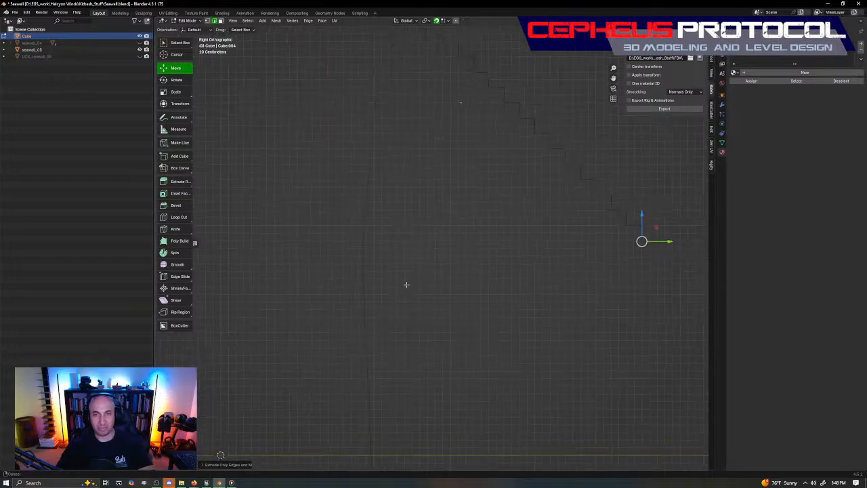
{"action": "right_click_drag", "start_coordinate": [406, 285], "coordinate": [405, 286], "text": "alt"}
{"action": "middle_click_drag", "start_coordinate": [407, 276], "coordinate": [360, 247], "text": "alt"}
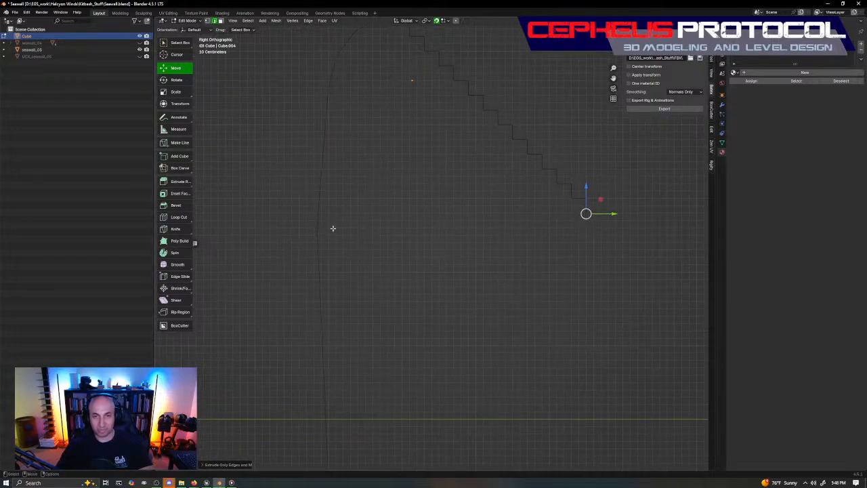
{"action": "middle_click_drag", "start_coordinate": [593, 234], "coordinate": [413, 254], "text": "shift"}
{"action": "scroll", "coordinate": [453, 212], "scroll_direction": "up", "scroll_amount": 8}
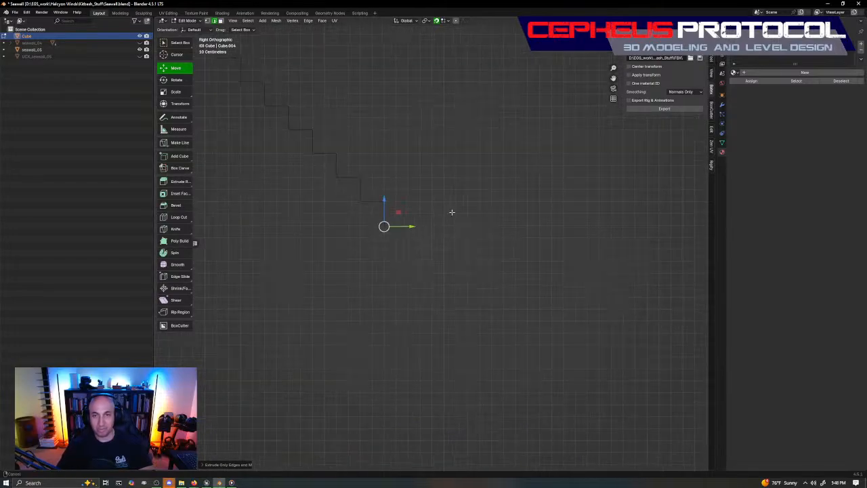
{"action": "middle_click_drag", "start_coordinate": [430, 209], "coordinate": [478, 219], "text": "shift"}
{"action": "right_click", "coordinate": [447, 228]}
{"action": "left_click", "coordinate": [427, 228]}
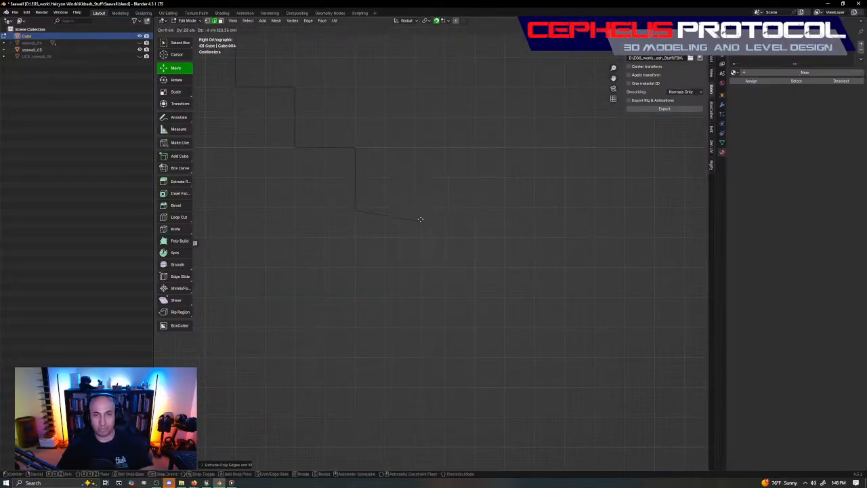
{"action": "left_click", "coordinate": [415, 209]}
Step: Raise the inner and outer vertices of the fifteenth tread by about 1 cm so it lies level, 20 cm below the tread above
{"action": "scroll", "coordinate": [423, 209], "scroll_direction": "up", "scroll_amount": 3}
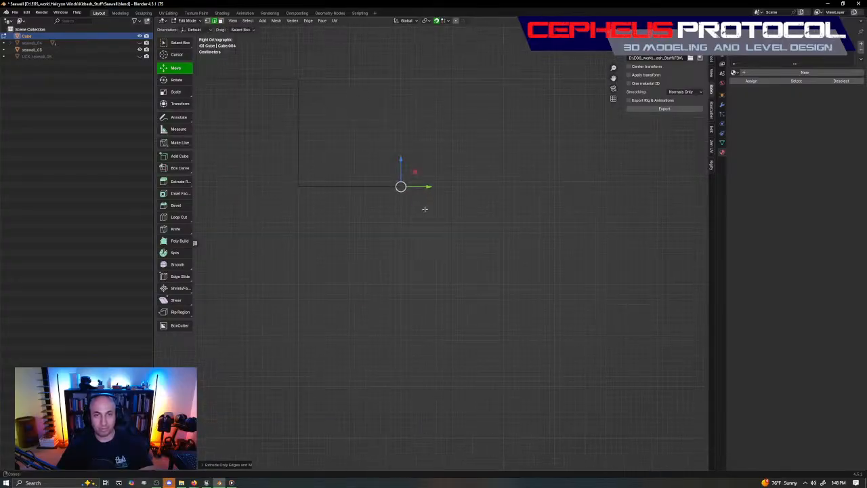
{"action": "middle_click_drag", "start_coordinate": [424, 209], "coordinate": [465, 248], "text": "shift"}
{"action": "key", "text": "1"}
{"action": "left_click_drag", "start_coordinate": [279, 263], "coordinate": [364, 173]}
{"action": "key", "text": "g"}
{"action": "key", "text": "z"}
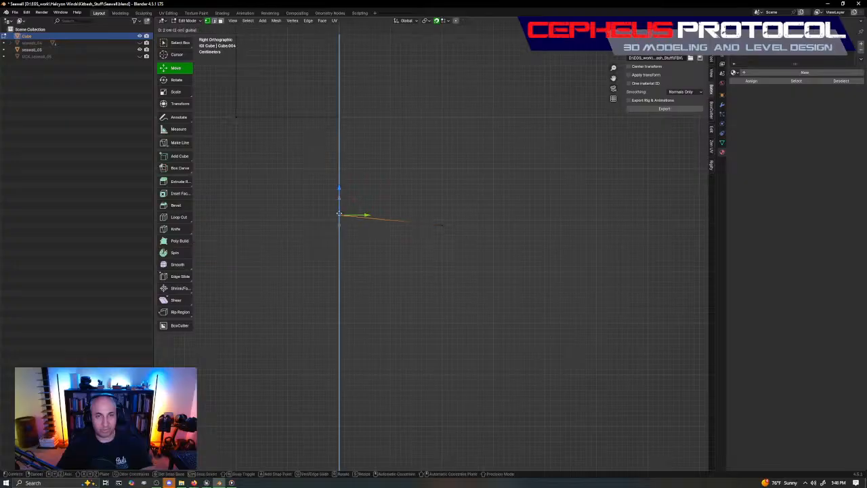
{"action": "left_click_drag", "start_coordinate": [339, 219], "coordinate": [340, 220]}
{"action": "left_click_drag", "start_coordinate": [406, 260], "coordinate": [484, 175]}
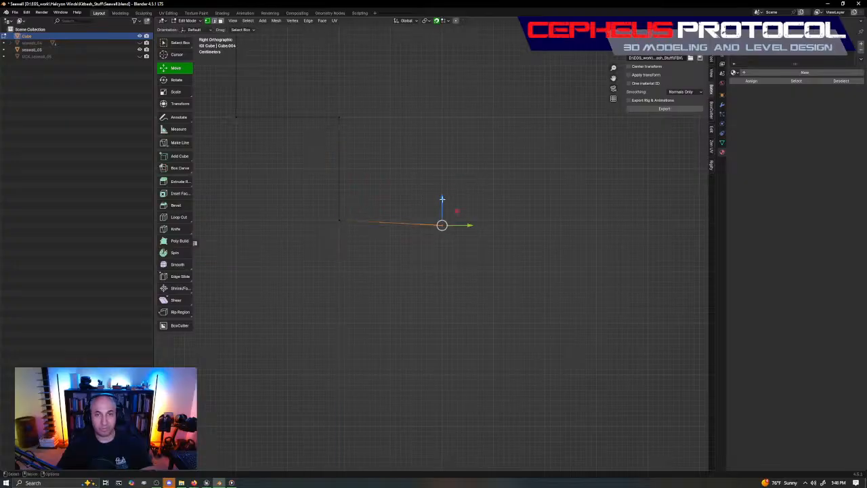
{"action": "mouse_move", "coordinate": [442, 199]}
{"action": "left_mouse_down"}
{"action": "mouse_move", "coordinate": [443, 186]}
{"action": "mouse_move", "coordinate": [442, 193]}
{"action": "left_mouse_up"}
Step: Select the outer edge of the fifteenth tread and extrude it 20 cm down to form the riser
{"action": "right_click_drag", "start_coordinate": [454, 216], "coordinate": [542, 287], "text": "alt"}
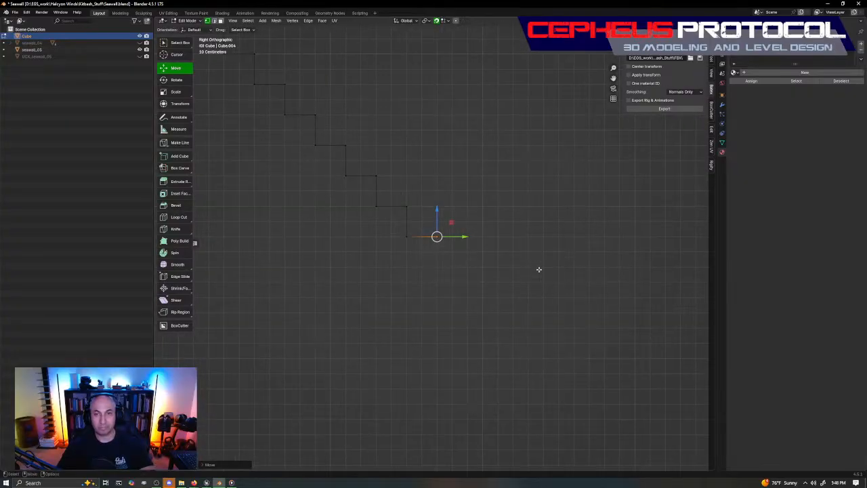
{"action": "left_click", "coordinate": [541, 264]}
{"action": "left_click_drag", "start_coordinate": [553, 261], "coordinate": [466, 235], "text": "alt"}
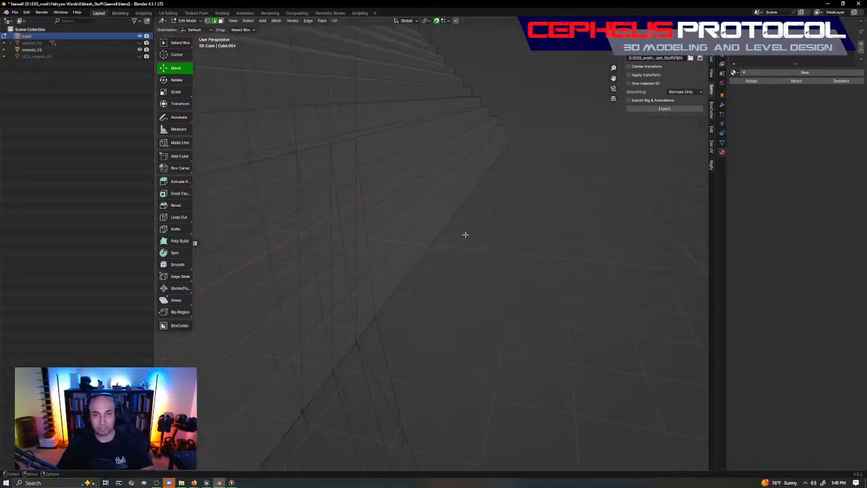
{"action": "left_click", "coordinate": [456, 227]}
{"action": "left_click_drag", "start_coordinate": [503, 294], "coordinate": [433, 279], "text": "alt+shift"}
{"action": "right_click", "coordinate": [528, 255]}
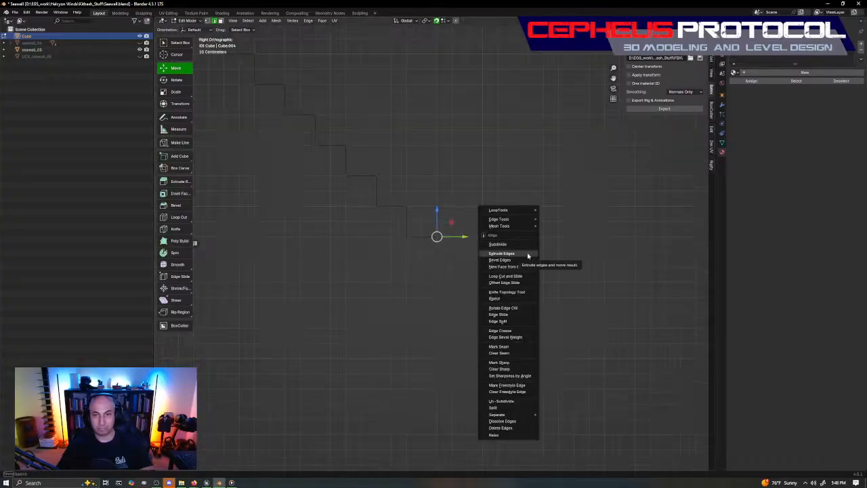
{"action": "left_click", "coordinate": [527, 254]}
{"action": "left_click", "coordinate": [442, 266]}
{"action": "scroll", "coordinate": [400, 245], "scroll_direction": "down", "scroll_amount": 5}
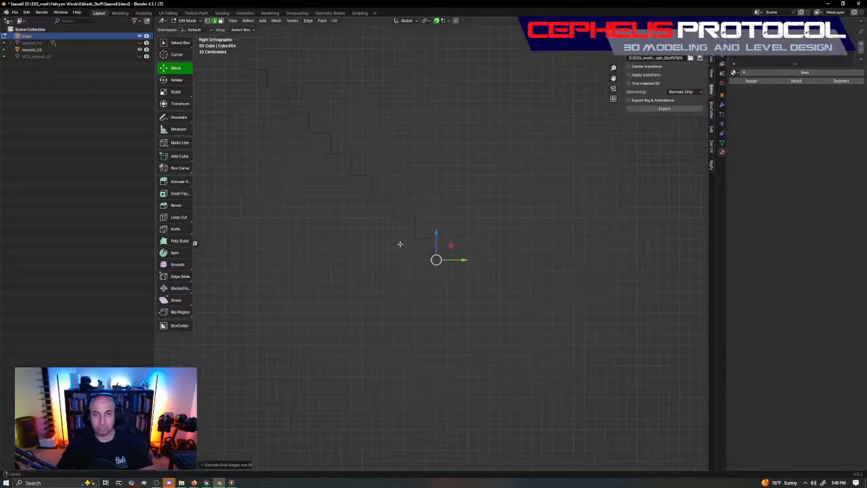
{"action": "middle_click_drag", "start_coordinate": [371, 320], "coordinate": [523, 316], "text": "shift"}
{"action": "mouse_move", "coordinate": [561, 285]}
{"action": "middle_mouse_down"}
{"action": "mouse_move", "coordinate": [540, 228]}
{"action": "mouse_move", "coordinate": [571, 163]}
{"action": "mouse_move", "coordinate": [532, 188]}
{"action": "mouse_move", "coordinate": [486, 174]}
{"action": "middle_mouse_up"}
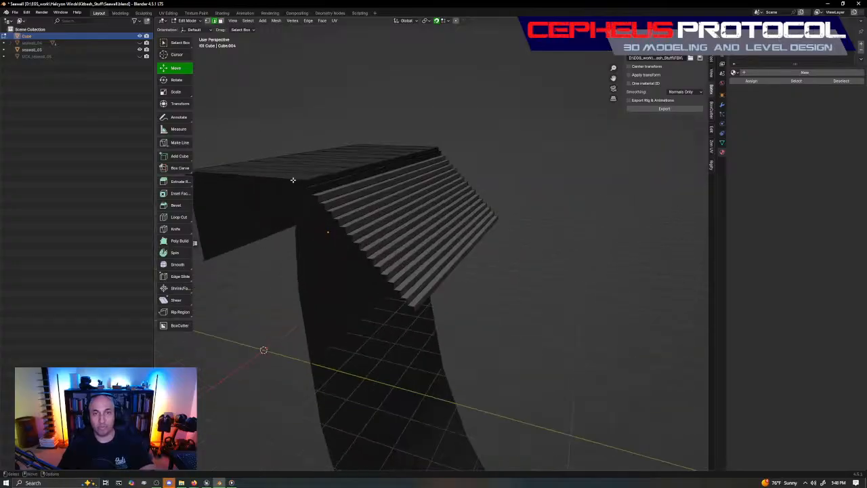
{"action": "middle_click_drag", "start_coordinate": [382, 229], "coordinate": [449, 251]}
Step: Switch to Google Earth to examine the stepped seawall along the shoreline, and compare it with the seawall section in the Unreal Engine level
{"action": "key", "text": "alt+Tab"}
{"action": "mouse_move", "coordinate": [394, 209]}
{"action": "right_mouse_down"}
{"action": "mouse_move", "coordinate": [319, 220]}
{"action": "mouse_move", "coordinate": [393, 207]}
{"action": "right_mouse_up"}
{"action": "key", "text": "alt+Tab"}
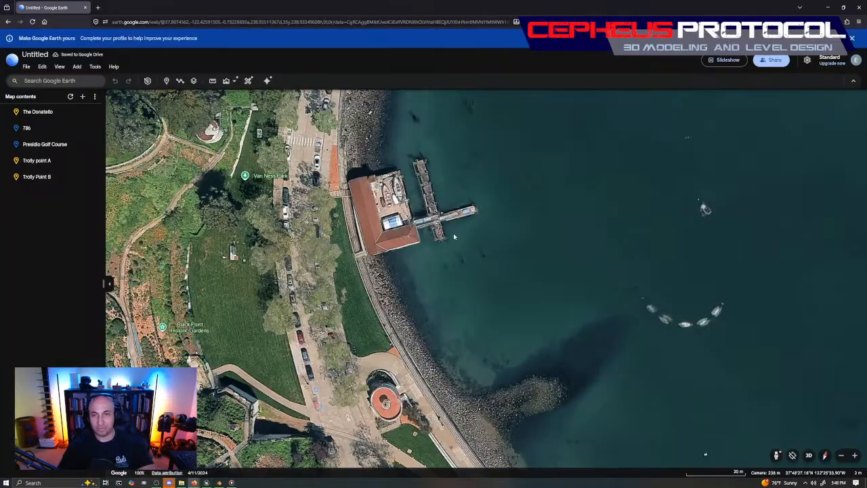
{"action": "scroll", "coordinate": [466, 281], "scroll_direction": "up", "scroll_amount": 10}
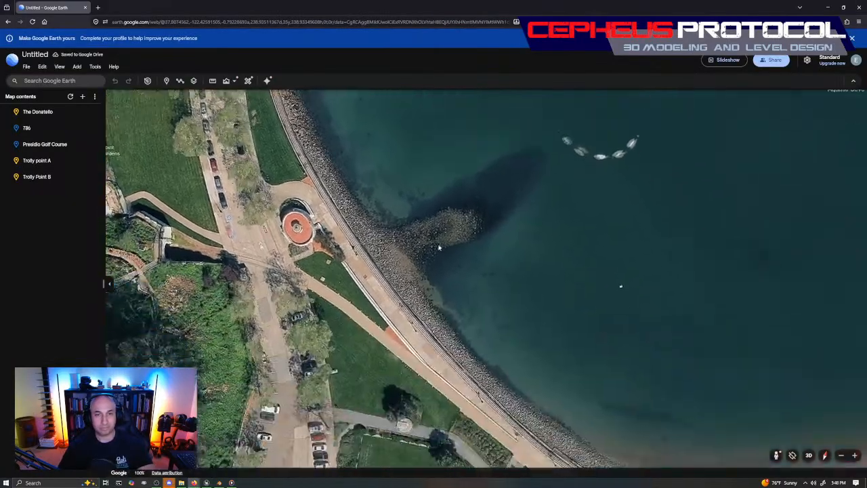
{"action": "scroll", "coordinate": [474, 271], "scroll_direction": "up", "scroll_amount": 5}
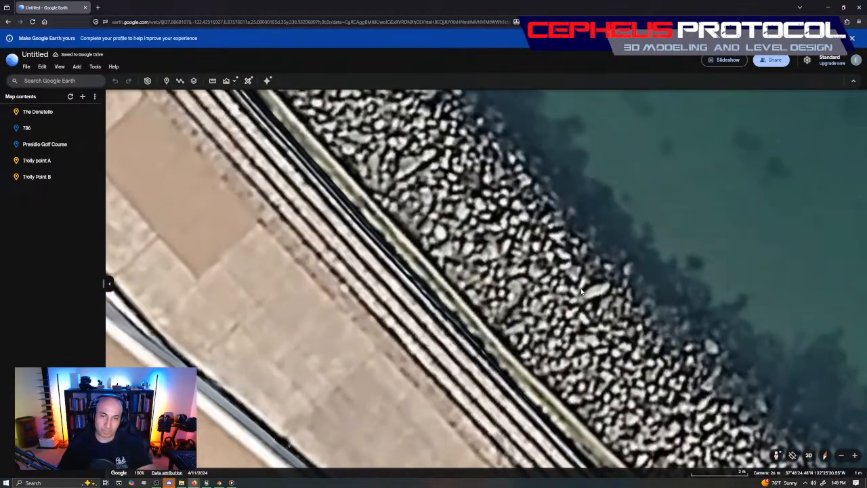
{"action": "scroll", "coordinate": [581, 292], "scroll_direction": "down", "scroll_amount": 10}
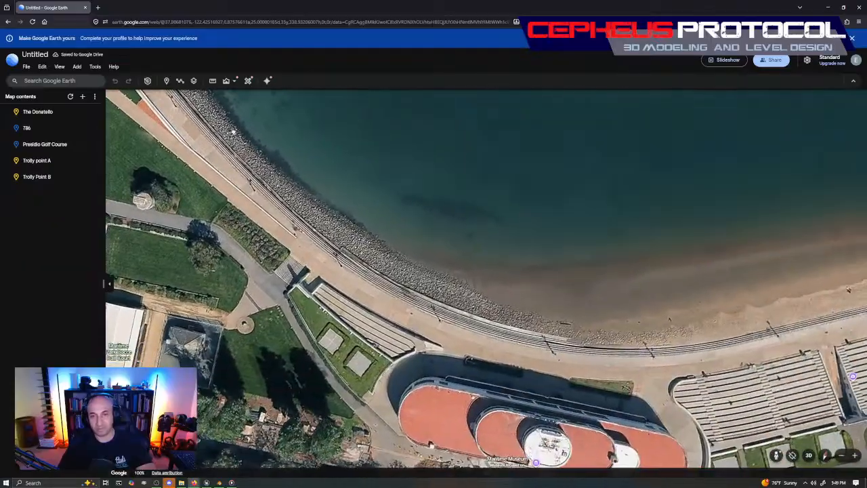
{"action": "left_click_drag", "start_coordinate": [232, 132], "coordinate": [392, 158]}
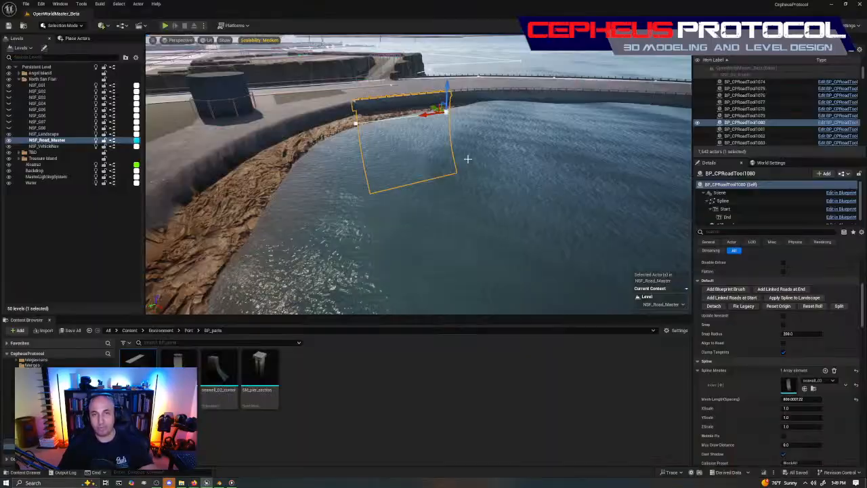
{"action": "right_click_drag", "start_coordinate": [464, 159], "coordinate": [650, 159]}
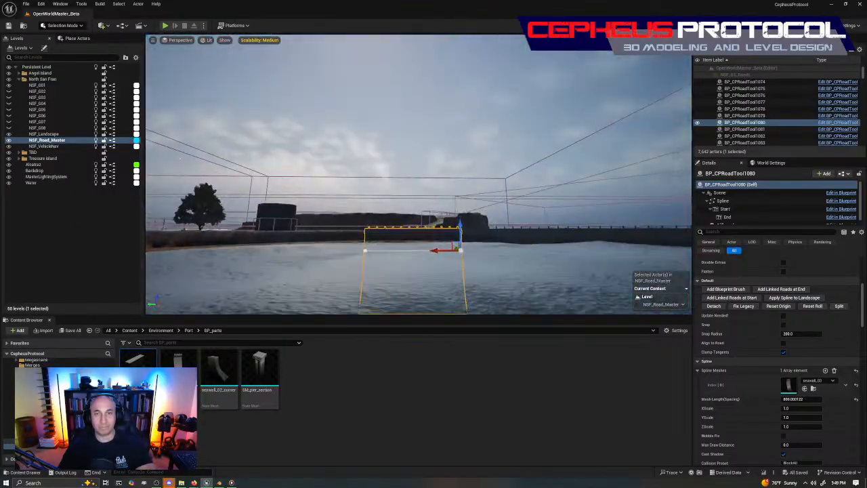
{"action": "mouse_move", "coordinate": [427, 176]}
{"action": "right_mouse_down"}
{"action": "mouse_move", "coordinate": [428, 204]}
{"action": "mouse_move", "coordinate": [467, 251]}
{"action": "mouse_move", "coordinate": [427, 176]}
{"action": "right_mouse_up"}
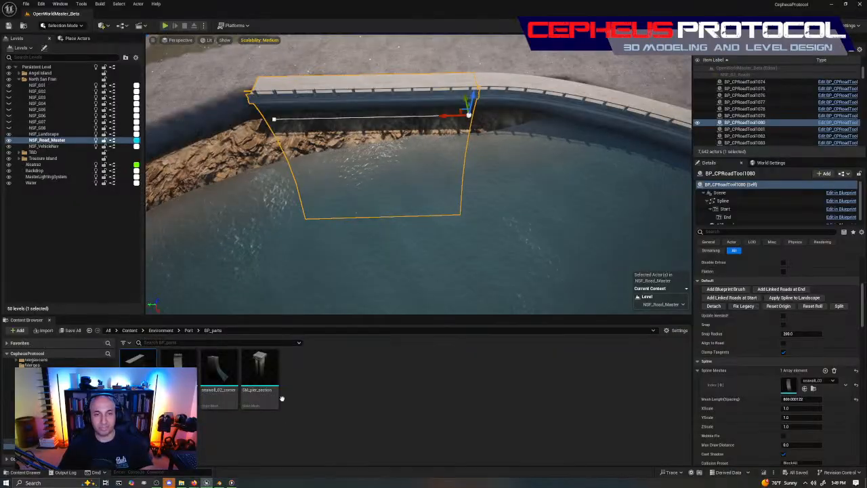
Step: Switch to Blender and extrude the bottom edge of the lowest riser about 3.7 m horizontally inward to the seawall face
{"action": "left_click", "coordinate": [219, 482]}
{"action": "middle_click_drag", "start_coordinate": [387, 315], "coordinate": [387, 265]}
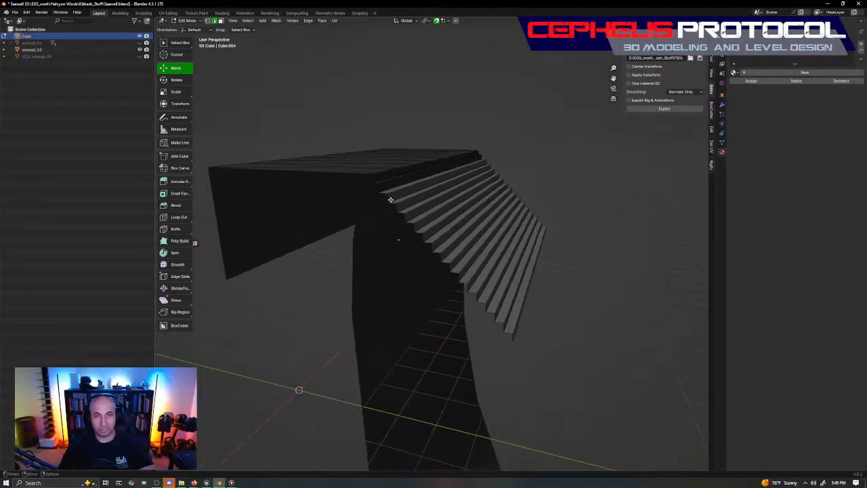
{"action": "middle_click_drag", "start_coordinate": [473, 398], "coordinate": [501, 336]}
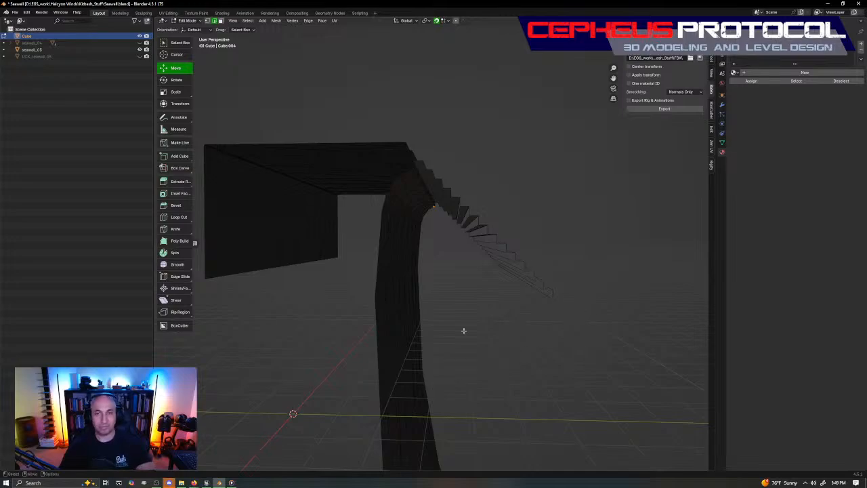
{"action": "middle_click_drag", "start_coordinate": [606, 229], "coordinate": [509, 235]}
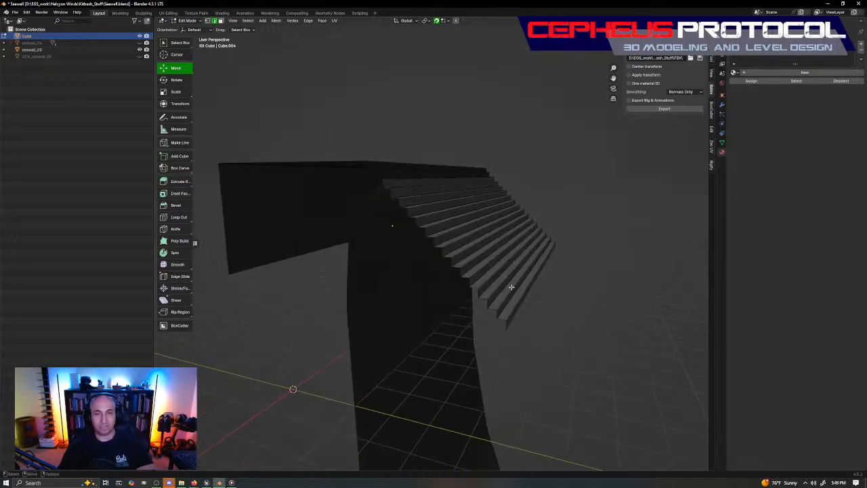
{"action": "middle_click_drag", "start_coordinate": [510, 281], "coordinate": [532, 245]}
{"action": "middle_click_drag", "start_coordinate": [547, 276], "coordinate": [552, 259]}
{"action": "right_click", "coordinate": [539, 276]}
{"action": "left_click", "coordinate": [538, 278]}
{"action": "right_click", "coordinate": [572, 289]}
{"action": "left_click_drag", "start_coordinate": [552, 243], "coordinate": [482, 251]}
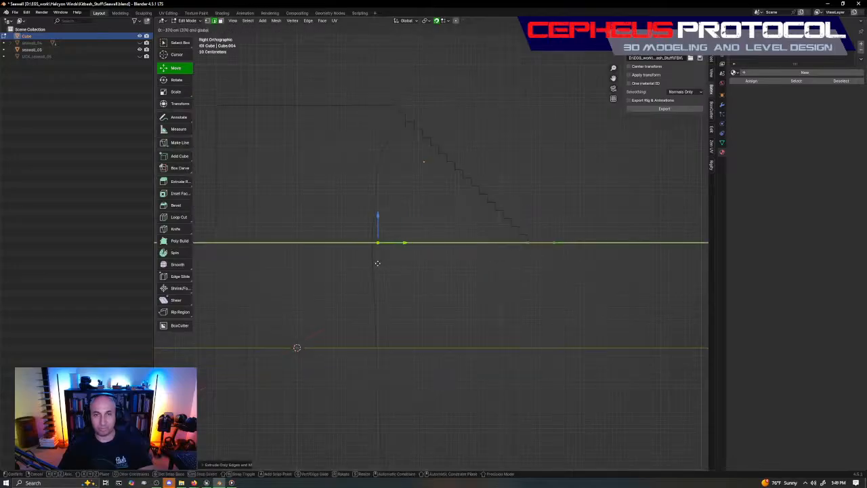
{"action": "left_click_drag", "start_coordinate": [371, 265], "coordinate": [373, 266]}
{"action": "middle_click_drag", "start_coordinate": [399, 271], "coordinate": [438, 367], "text": "ctrl"}
{"action": "middle_click_drag", "start_coordinate": [438, 367], "coordinate": [539, 355], "text": "ctrl"}
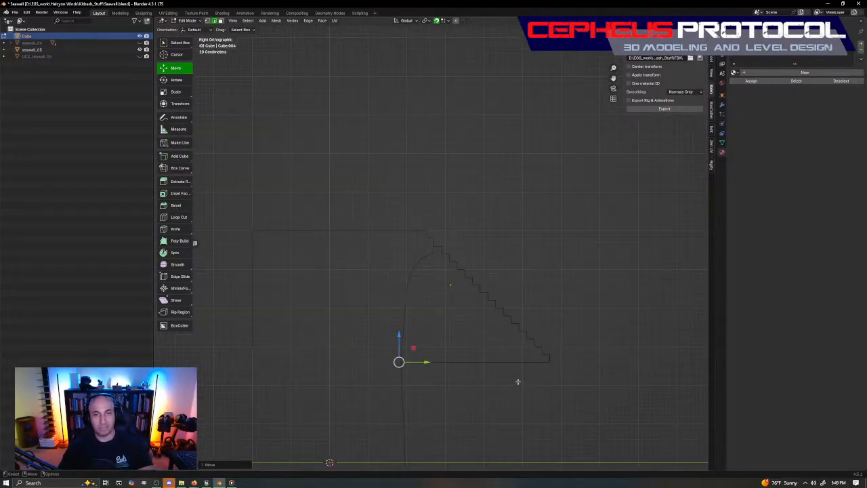
Step: Select the stepped boundary edges at one open end of the staircase and close that end with a new face
{"action": "key", "text": "Tab"}
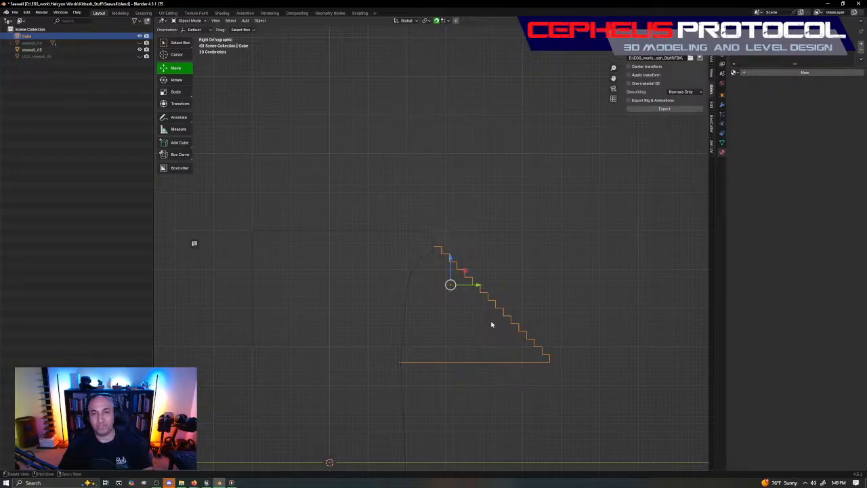
{"action": "middle_click_drag", "start_coordinate": [492, 324], "coordinate": [521, 282]}
{"action": "key", "text": "Tab"}
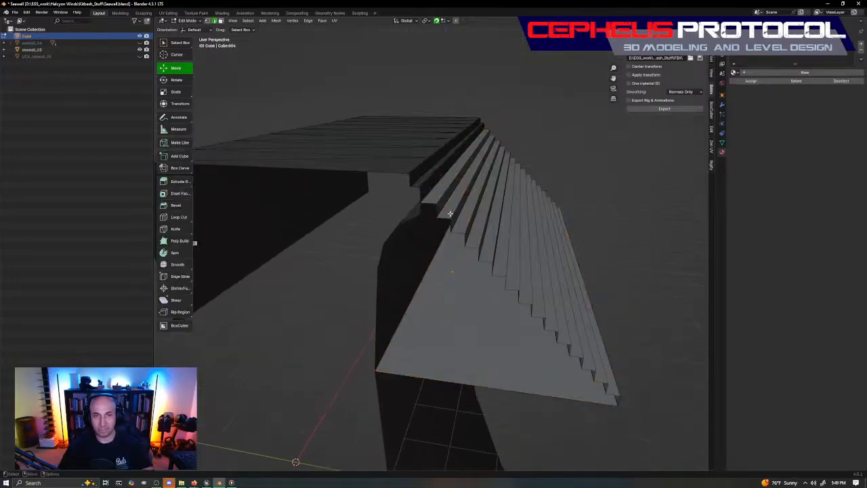
{"action": "left_click", "coordinate": [431, 201]}
{"action": "middle_click_drag", "start_coordinate": [741, 451], "coordinate": [475, 379]}
{"action": "key", "text": "ctrl+e"}
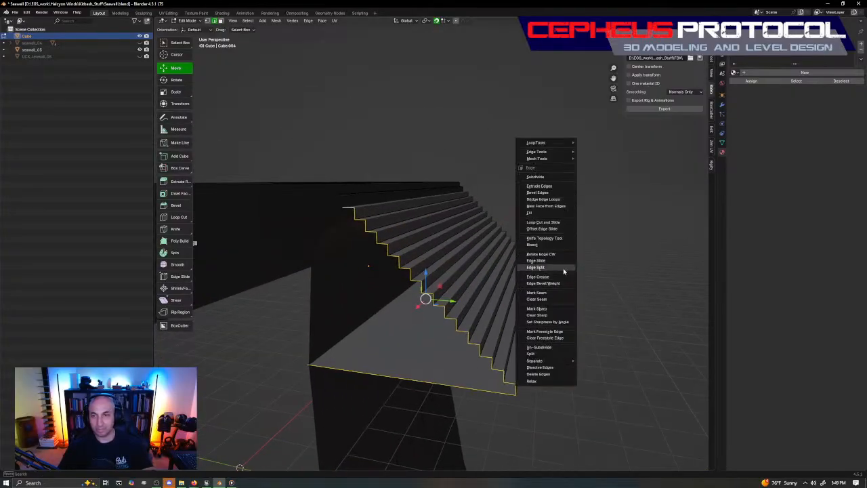
{"action": "left_click", "coordinate": [532, 213]}
{"action": "mouse_move", "coordinate": [488, 319]}
{"action": "middle_mouse_down"}
{"action": "mouse_move", "coordinate": [483, 325]}
{"action": "mouse_move", "coordinate": [505, 324]}
{"action": "mouse_move", "coordinate": [485, 325]}
{"action": "middle_mouse_up"}
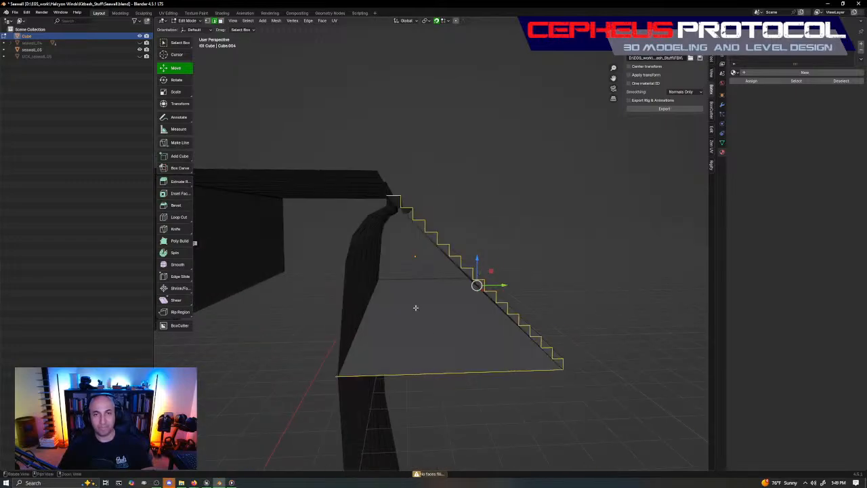
{"action": "middle_click_drag", "start_coordinate": [363, 303], "coordinate": [471, 293]}
{"action": "right_click", "coordinate": [525, 190]}
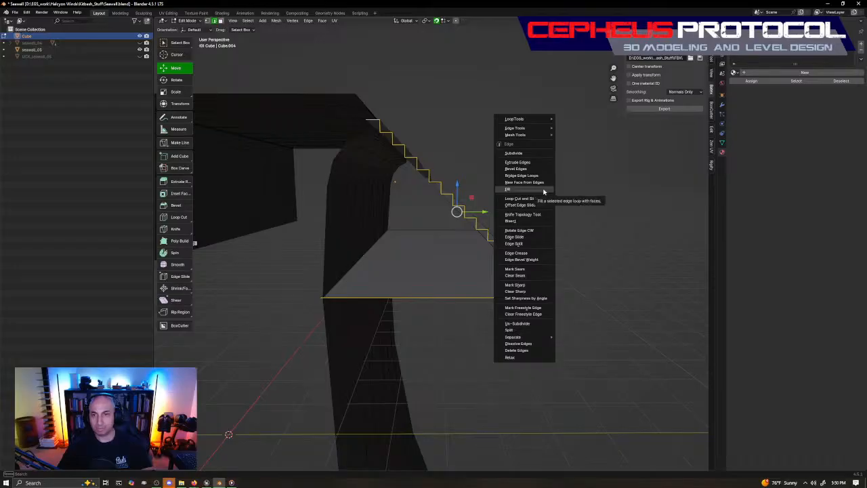
{"action": "left_click", "coordinate": [534, 188]}
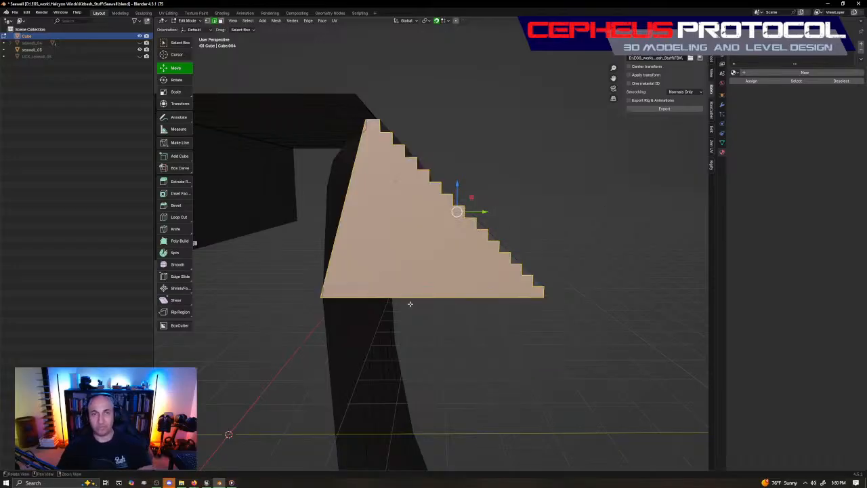
Step: Select the stepped boundary edges at the opposite end of the staircase and create a new face from them
{"action": "middle_click_drag", "start_coordinate": [410, 305], "coordinate": [395, 316]}
{"action": "middle_click_drag", "start_coordinate": [474, 152], "coordinate": [321, 159], "text": "shift"}
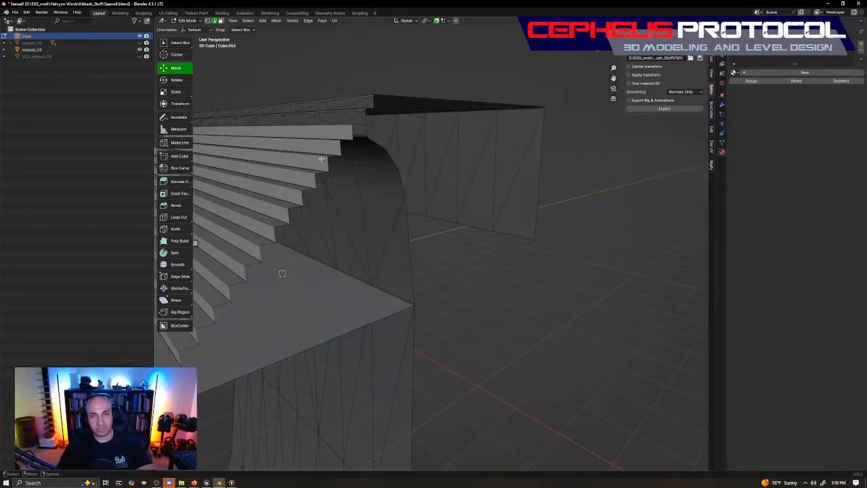
{"action": "left_click", "coordinate": [325, 161], "text": "alt"}
{"action": "right_click", "coordinate": [509, 213]}
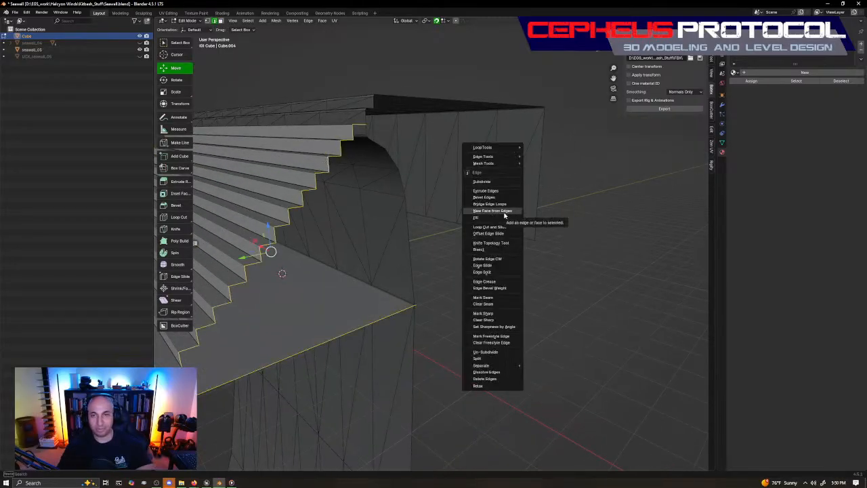
{"action": "left_click", "coordinate": [509, 214]}
{"action": "scroll", "coordinate": [398, 274], "scroll_direction": "down", "scroll_amount": 5}
{"action": "middle_click_drag", "start_coordinate": [433, 270], "coordinate": [441, 231]}
{"action": "scroll", "coordinate": [432, 158], "scroll_direction": "up", "scroll_amount": 5}
{"action": "middle_click_drag", "start_coordinate": [432, 158], "coordinate": [411, 283], "text": "shift"}
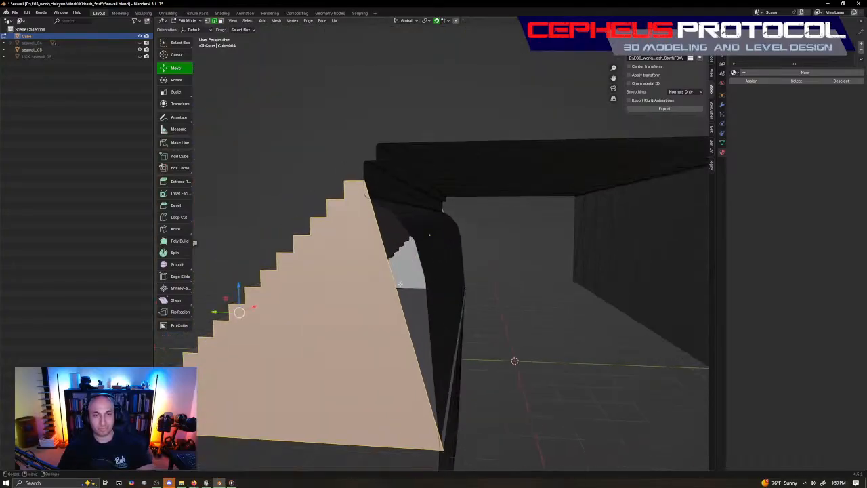
{"action": "left_click", "coordinate": [399, 285]}
{"action": "left_click_drag", "start_coordinate": [540, 298], "coordinate": [430, 250], "text": "alt"}
{"action": "left_click", "coordinate": [453, 245], "text": "shift"}
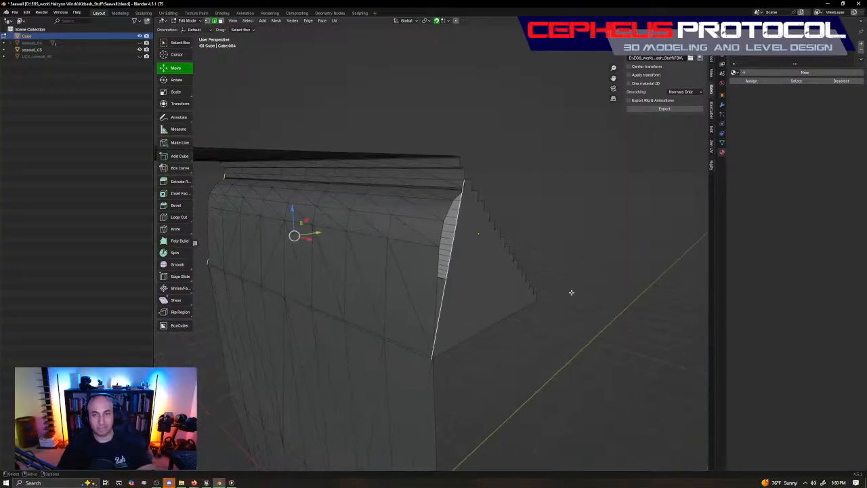
{"action": "left_click_drag", "start_coordinate": [452, 206], "coordinate": [375, 203], "text": "alt"}
{"action": "middle_click_drag", "start_coordinate": [376, 203], "coordinate": [436, 242], "text": "alt"}
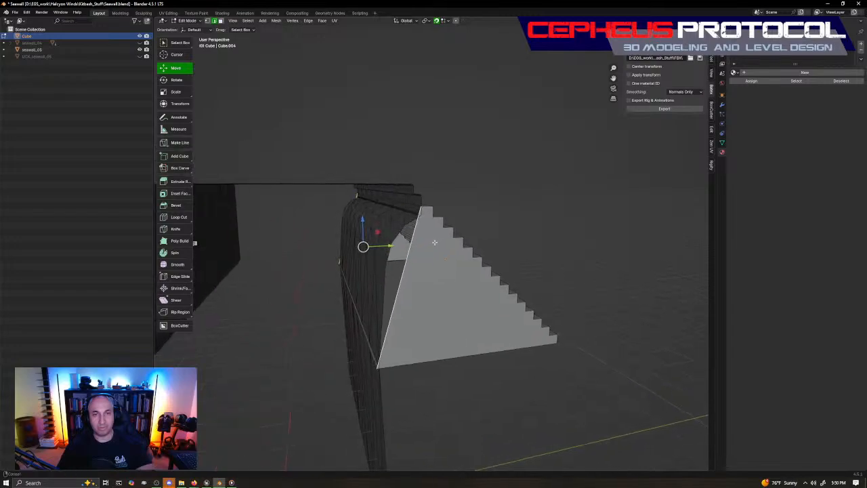
{"action": "right_click_drag", "start_coordinate": [436, 242], "coordinate": [464, 206], "text": "alt"}
{"action": "left_click_drag", "start_coordinate": [385, 197], "coordinate": [445, 197], "text": "alt"}
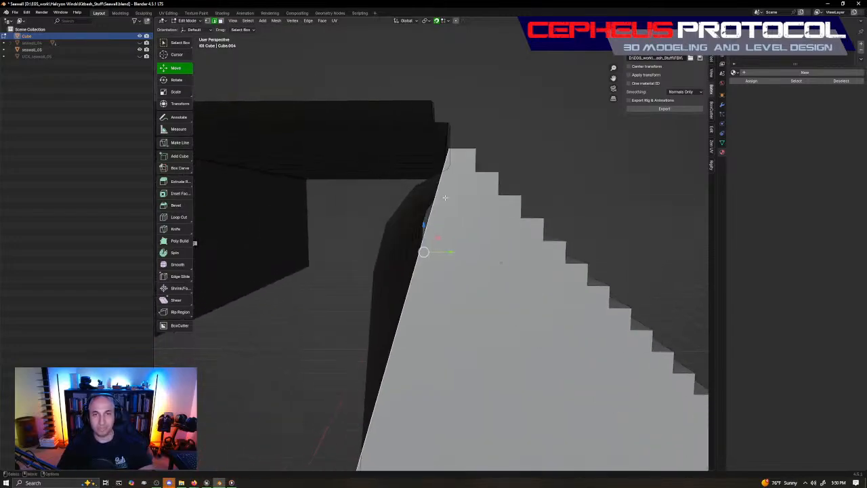
{"action": "left_click_drag", "start_coordinate": [440, 163], "coordinate": [430, 191], "text": "alt"}
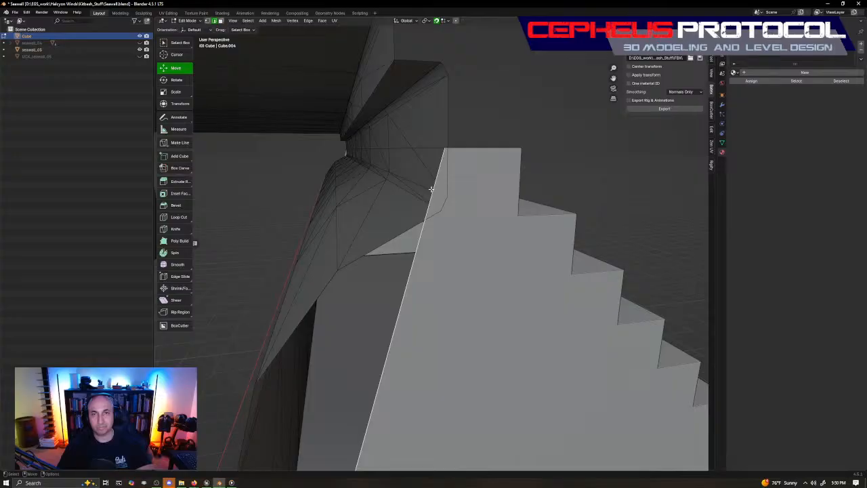
{"action": "right_click", "coordinate": [431, 193]}
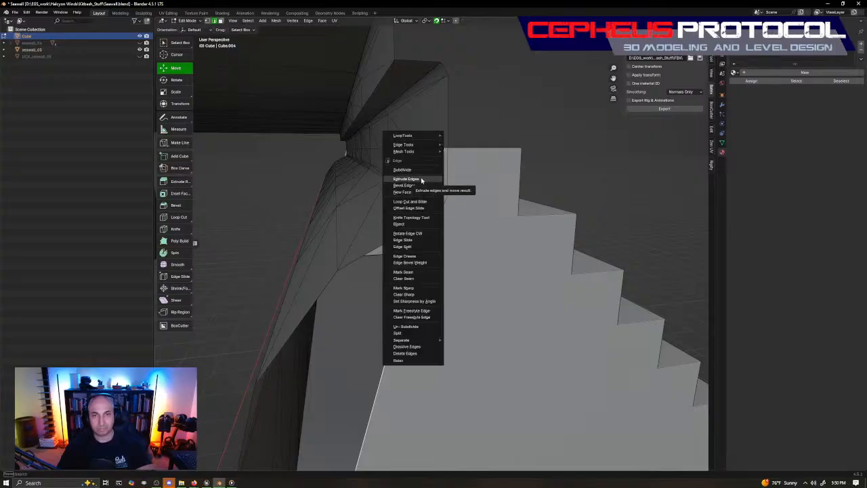
{"action": "left_click", "coordinate": [411, 217]}
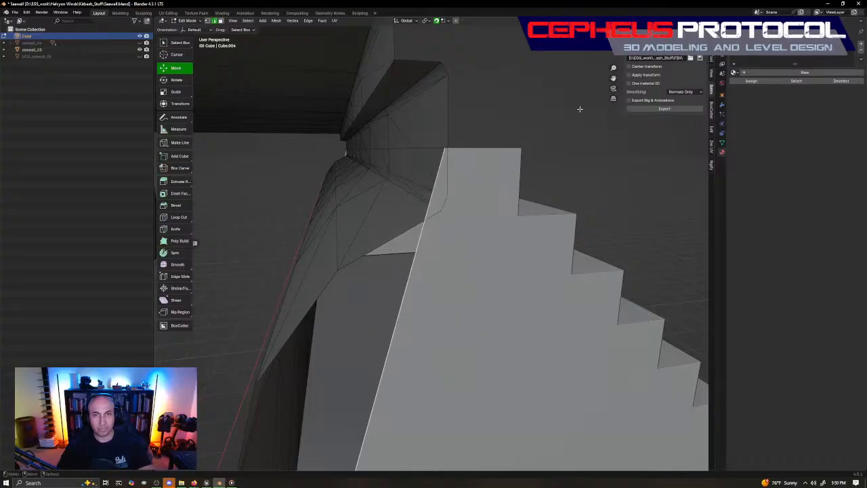
{"action": "right_click", "coordinate": [426, 211]}
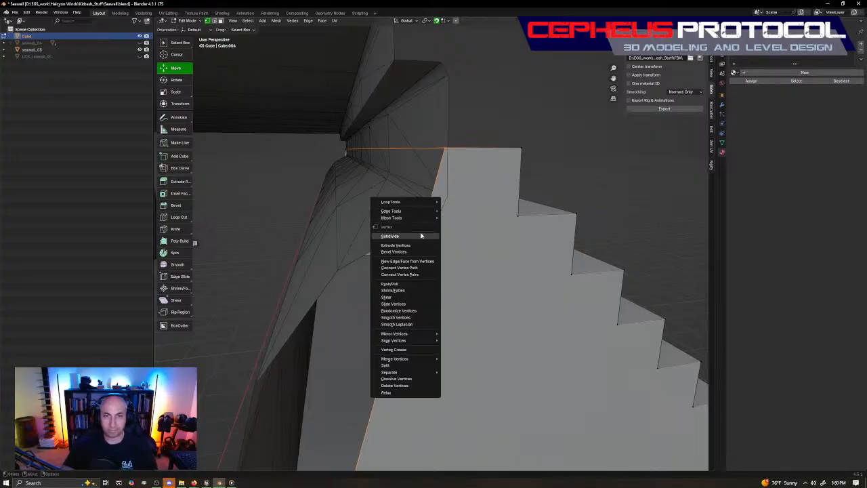
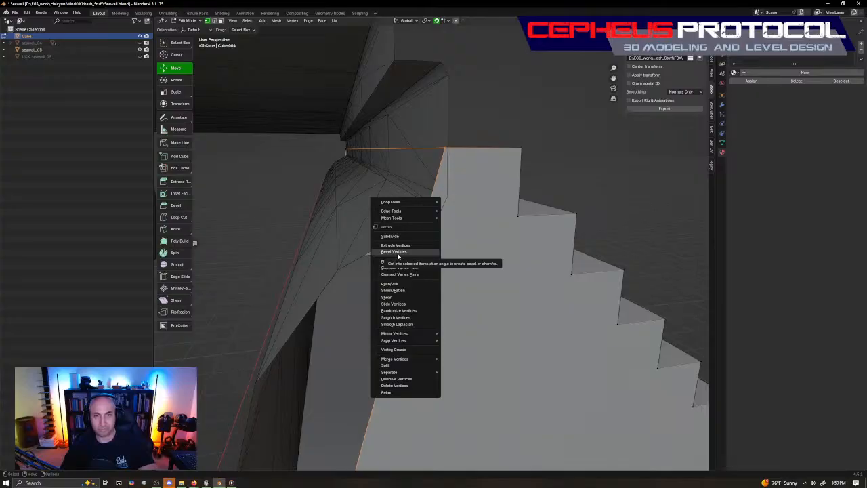
{"action": "middle_click_drag", "start_coordinate": [474, 216], "coordinate": [447, 248]}
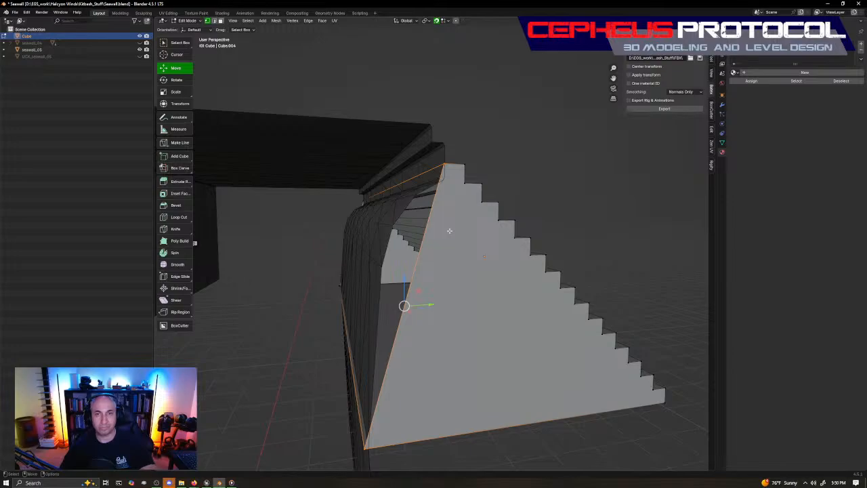
Step: Select the slanted back edges of both end faces and bridge them into a back face behind the stairs
{"action": "left_click", "coordinate": [411, 269]}
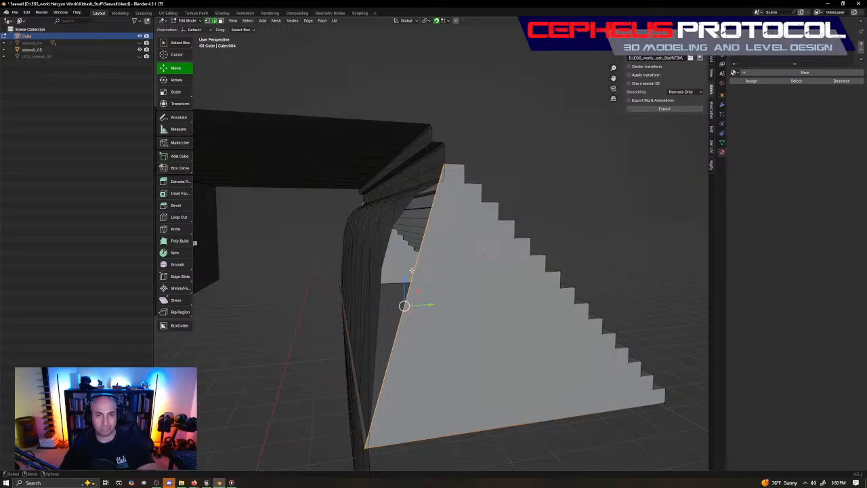
{"action": "middle_click_drag", "start_coordinate": [420, 254], "coordinate": [439, 254]}
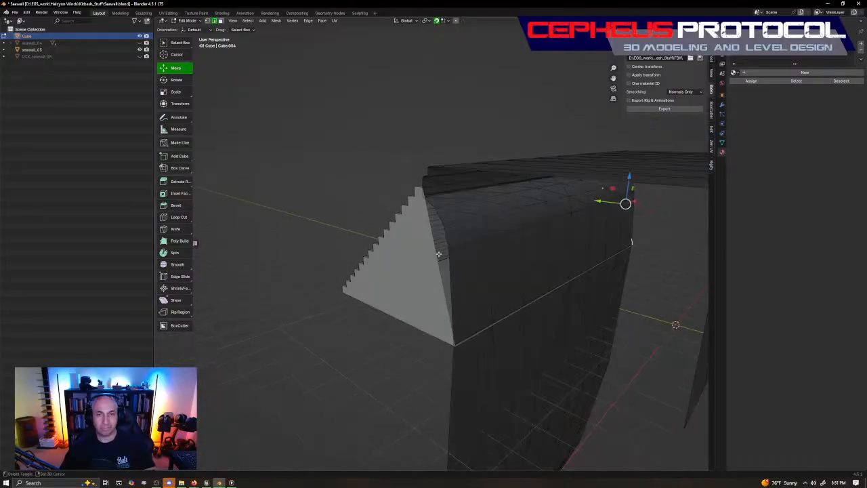
{"action": "left_click", "coordinate": [439, 254]}
{"action": "right_click", "coordinate": [439, 248]}
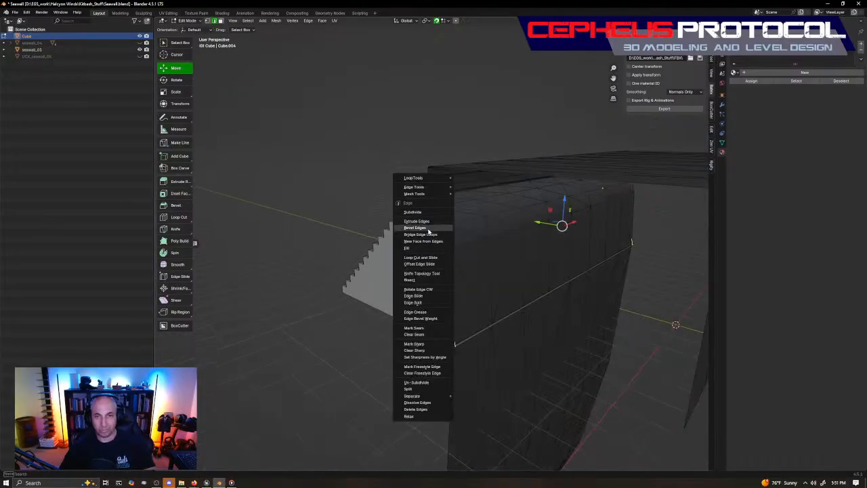
{"action": "left_click", "coordinate": [428, 233]}
Step: Add one loop cut across the staircase's slanted back face and slide it along the slope
{"action": "middle_click_drag", "start_coordinate": [428, 234], "coordinate": [539, 224]}
{"action": "left_click", "coordinate": [494, 287]}
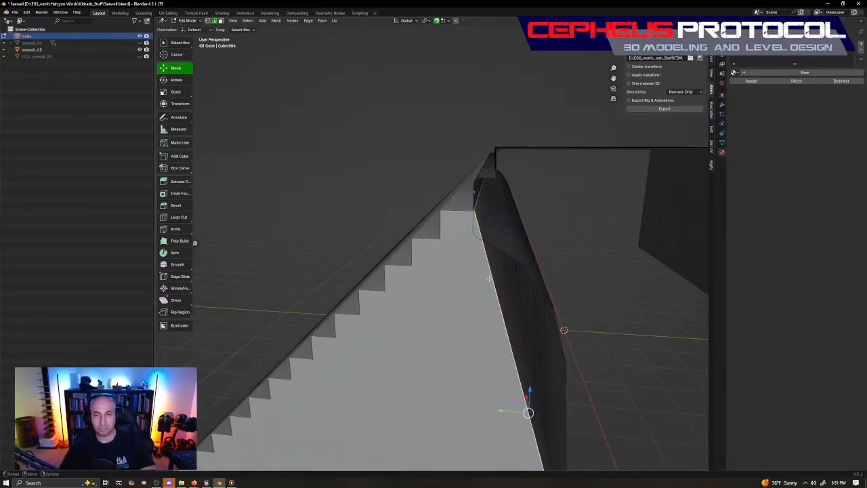
{"action": "right_click", "coordinate": [489, 278]}
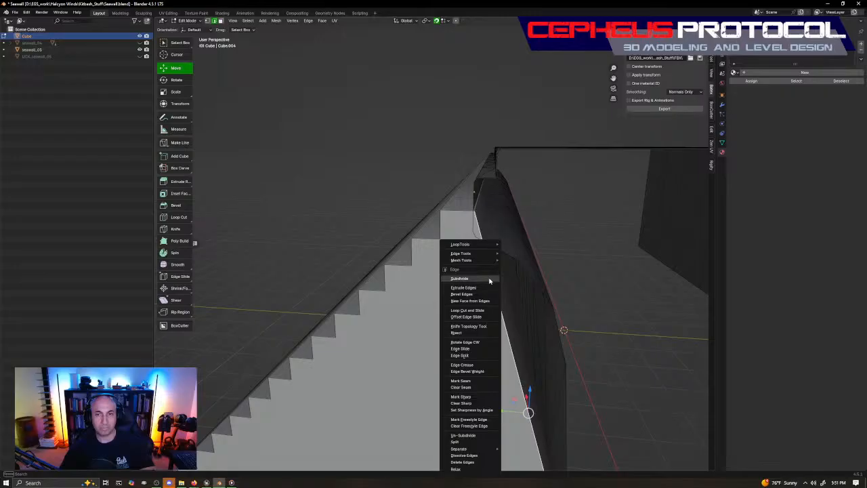
{"action": "left_click", "coordinate": [467, 310]}
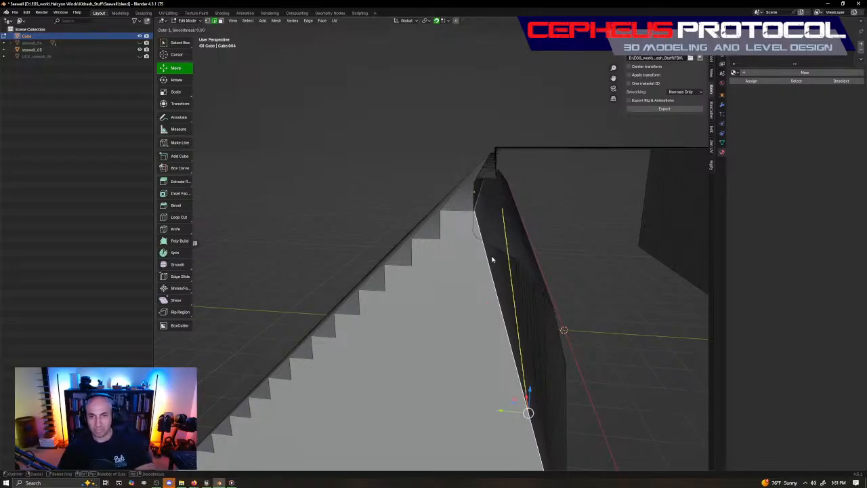
{"action": "left_click", "coordinate": [523, 374]}
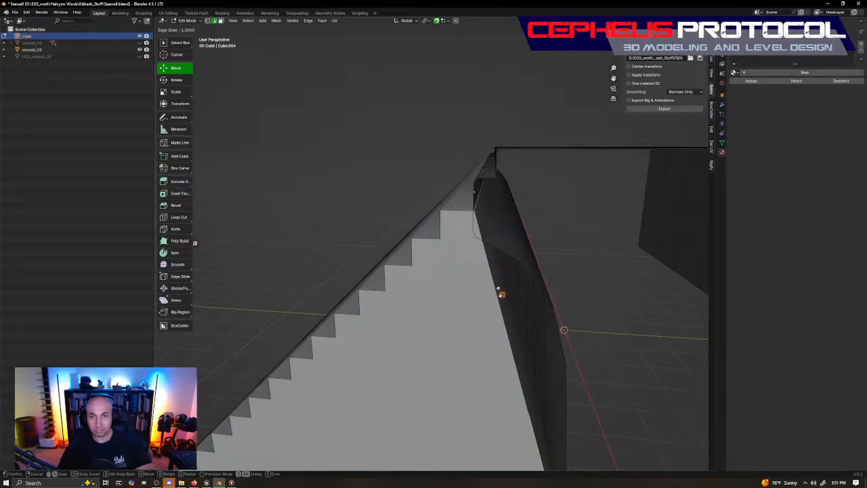
{"action": "left_click", "coordinate": [579, 361]}
Step: With see-through shading and vertex snapping enabled in the left orthographic view, move the new back cut up to the lower corner of the seawall lip
{"action": "middle_click_drag", "start_coordinate": [579, 361], "coordinate": [537, 271]}
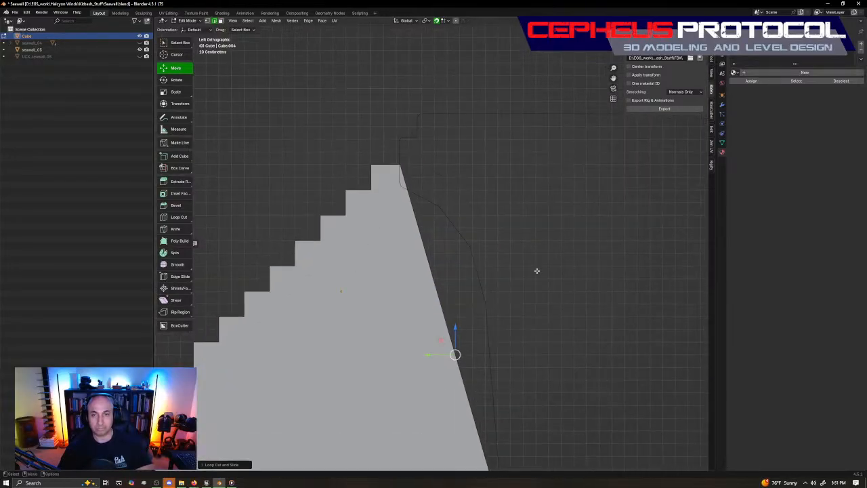
{"action": "key", "text": "z"}
{"action": "left_click", "coordinate": [501, 295]}
{"action": "scroll", "coordinate": [447, 264], "scroll_direction": "up", "scroll_amount": 2}
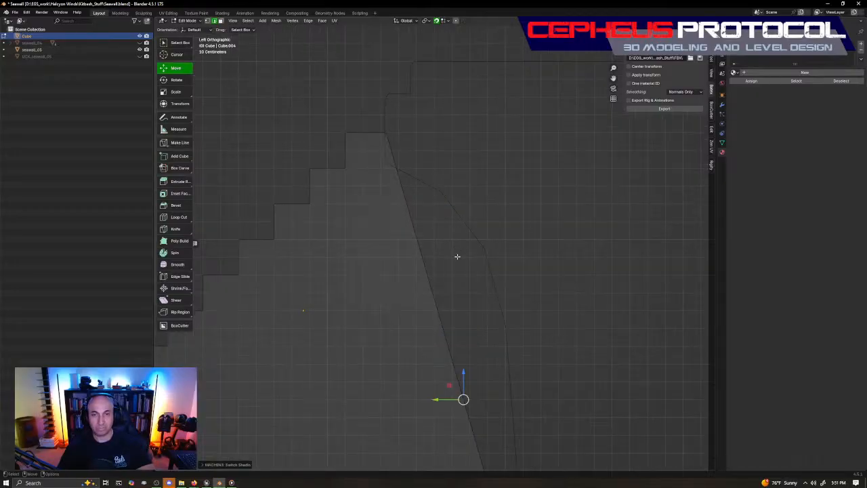
{"action": "key", "text": "ctrl+shift+s"}
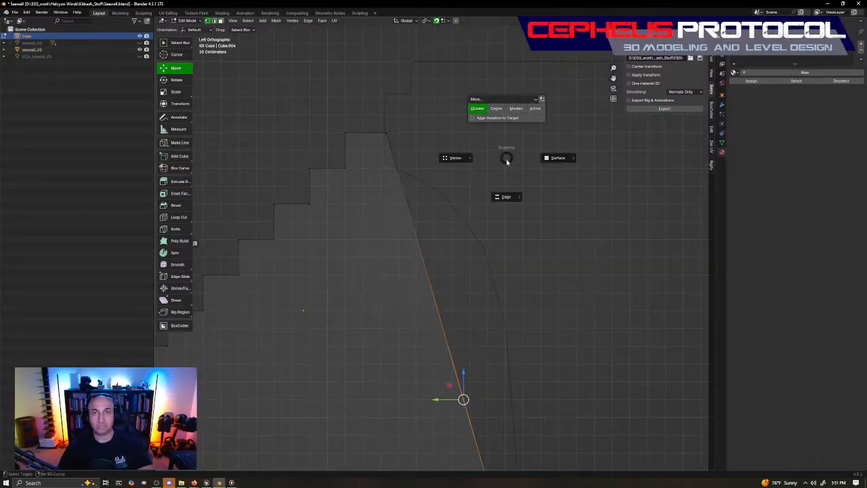
{"action": "left_click", "coordinate": [463, 164]}
{"action": "left_click_drag", "start_coordinate": [447, 382], "coordinate": [371, 141]}
{"action": "scroll", "coordinate": [412, 195], "scroll_direction": "up", "scroll_amount": 1}
{"action": "middle_click_drag", "start_coordinate": [411, 194], "coordinate": [463, 289], "text": "shift"}
{"action": "scroll", "coordinate": [490, 192], "scroll_direction": "up", "scroll_amount": 10}
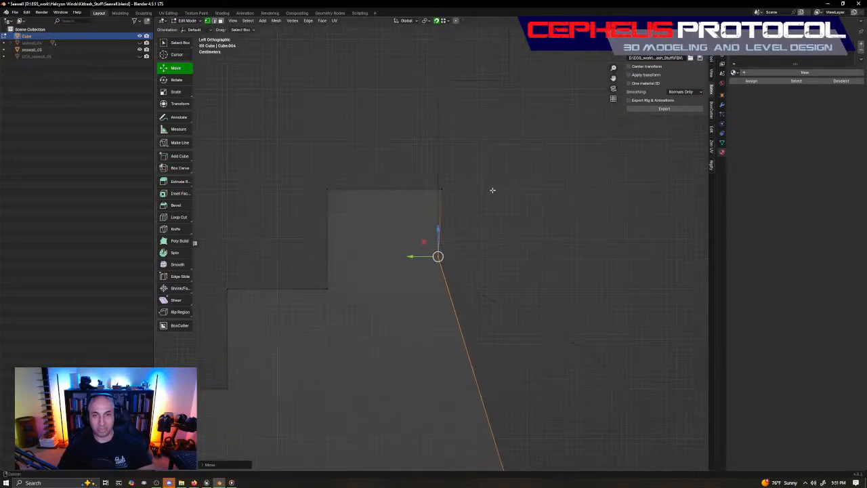
Step: Switch snapping to edges and move the stairs' top back corner sideways onto the seawall lip's vertical line
{"action": "left_click_drag", "start_coordinate": [372, 149], "coordinate": [528, 69]}
{"action": "key", "text": "KP_Decimal"}
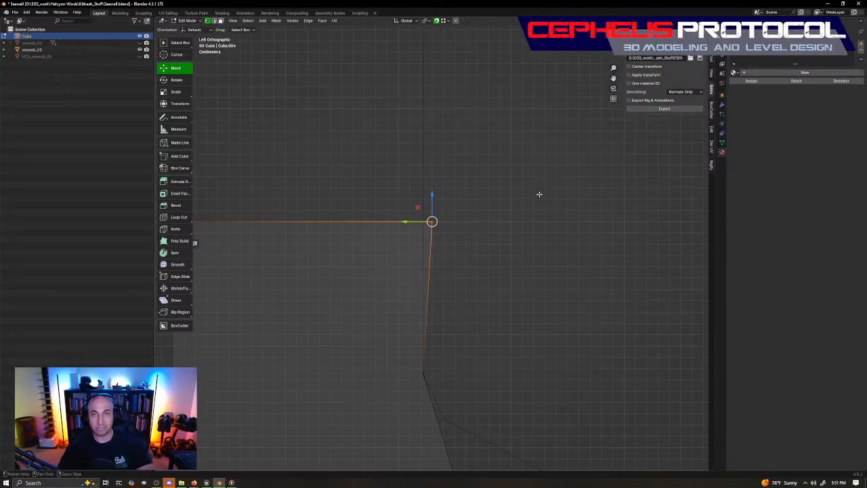
{"action": "right_click", "coordinate": [537, 193]}
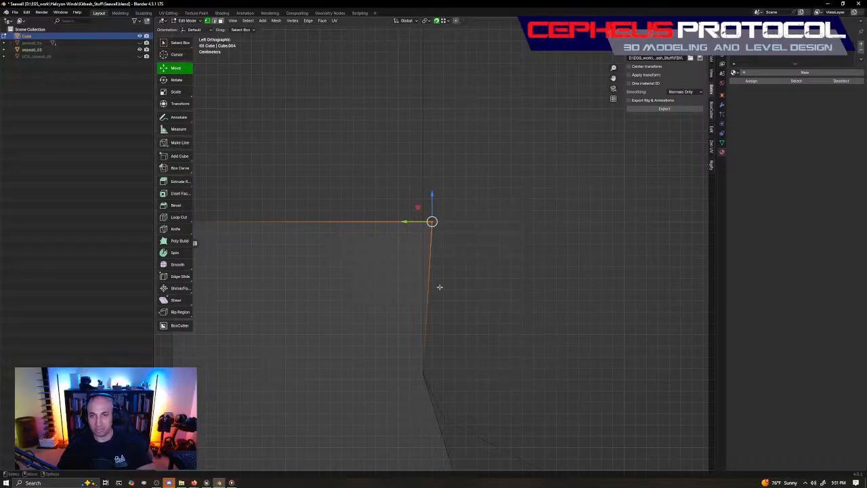
{"action": "key", "text": "shift+Tab"}
{"action": "left_click", "coordinate": [569, 269]}
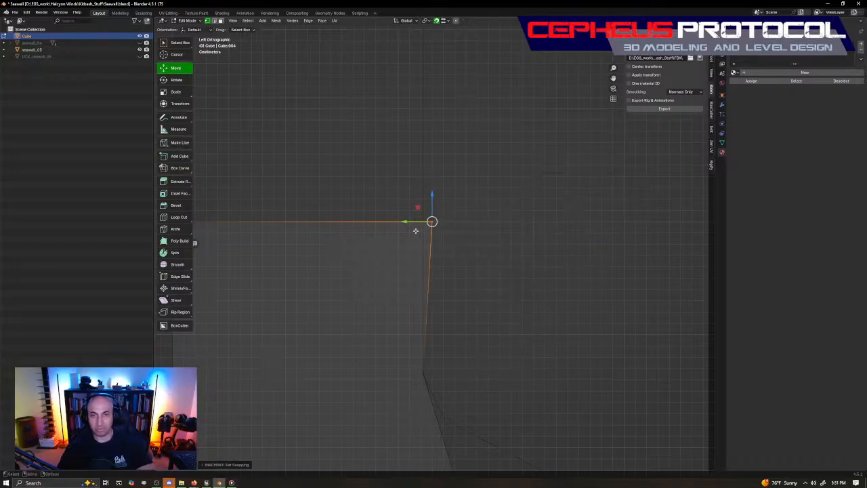
{"action": "left_click_drag", "start_coordinate": [417, 221], "coordinate": [430, 223]}
{"action": "right_click", "coordinate": [535, 179]}
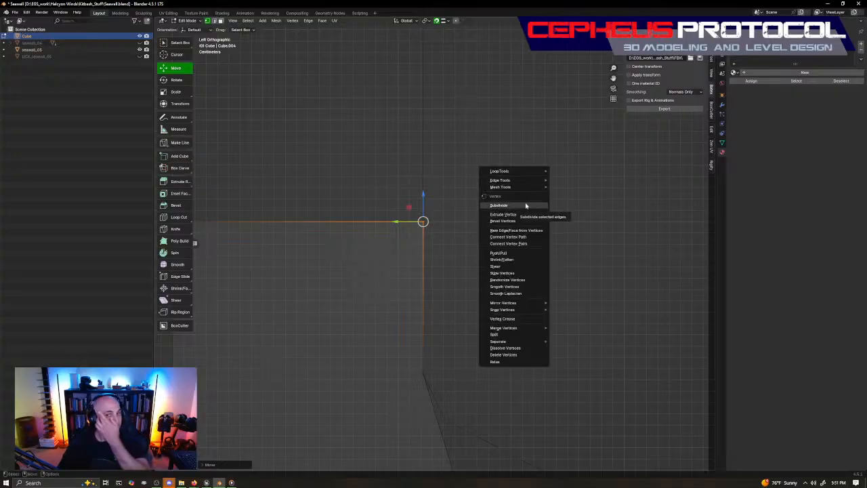
Step: Switch snapping back to vertices and snap the upper back cut to the lower corner of the seawall lip
{"action": "middle_click_drag", "start_coordinate": [515, 333], "coordinate": [511, 196], "text": "shift"}
{"action": "scroll", "coordinate": [511, 196], "scroll_direction": "down", "scroll_amount": 4}
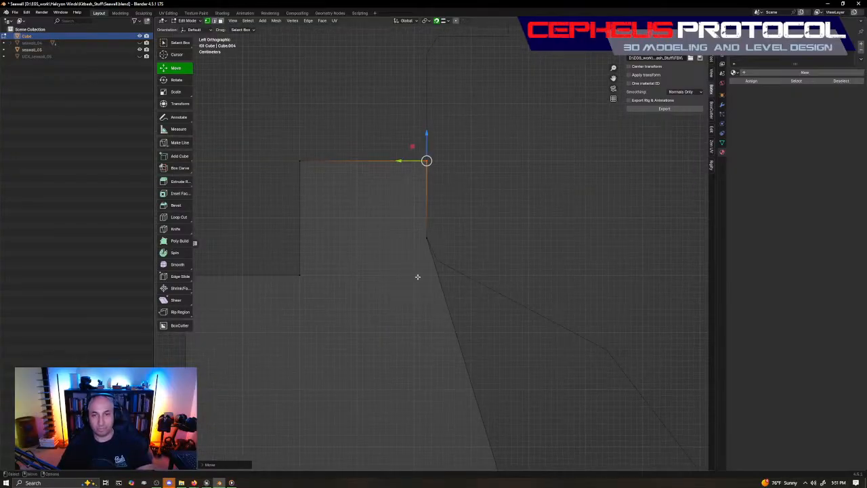
{"action": "left_click_drag", "start_coordinate": [399, 280], "coordinate": [456, 231]}
{"action": "key", "text": "shift+Tab"}
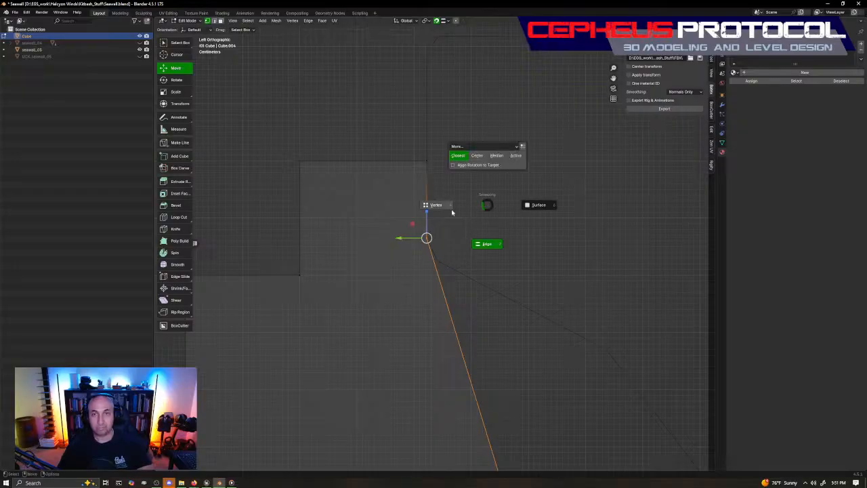
{"action": "left_click", "coordinate": [450, 210]}
{"action": "left_click_drag", "start_coordinate": [412, 224], "coordinate": [424, 239]}
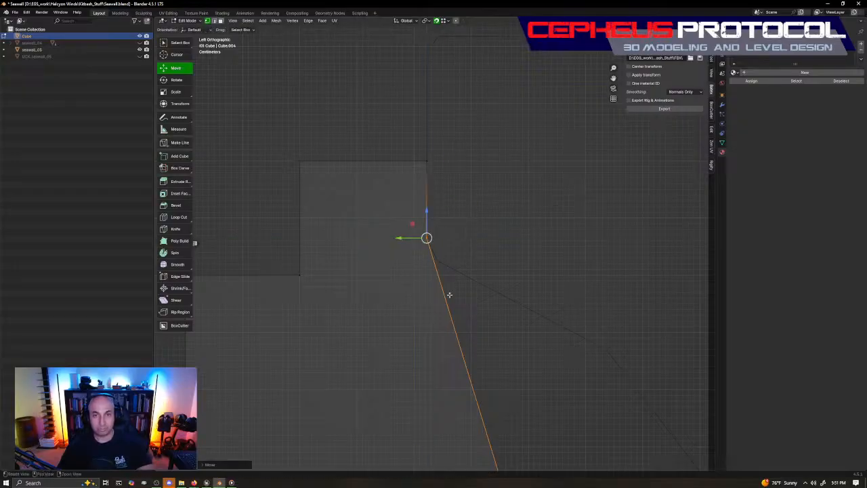
Step: Add a loop cut across the slanted back face below the lip and snap it to the nearest seawall profile vertex
{"action": "middle_click_drag", "start_coordinate": [449, 294], "coordinate": [451, 235], "text": "shift"}
{"action": "middle_click_drag", "start_coordinate": [451, 235], "coordinate": [521, 180], "text": "ctrl"}
{"action": "key", "text": "2"}
{"action": "right_click", "coordinate": [451, 228]}
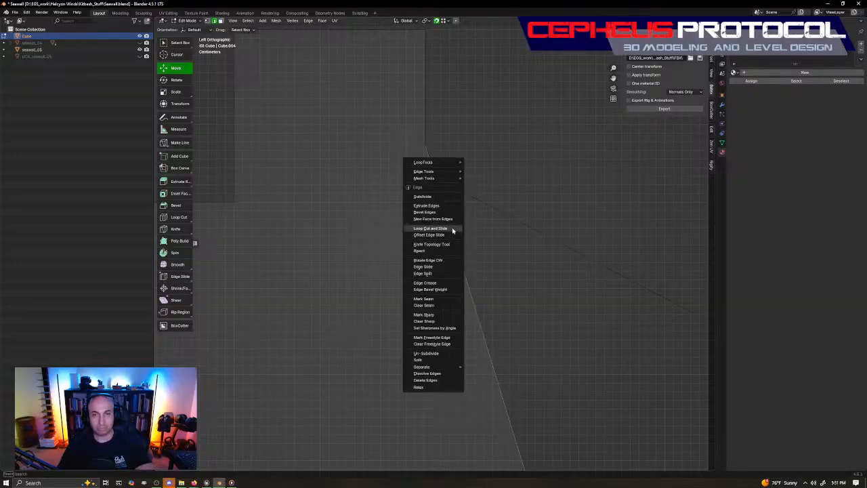
{"action": "left_click", "coordinate": [450, 229]}
{"action": "left_click", "coordinate": [501, 221]}
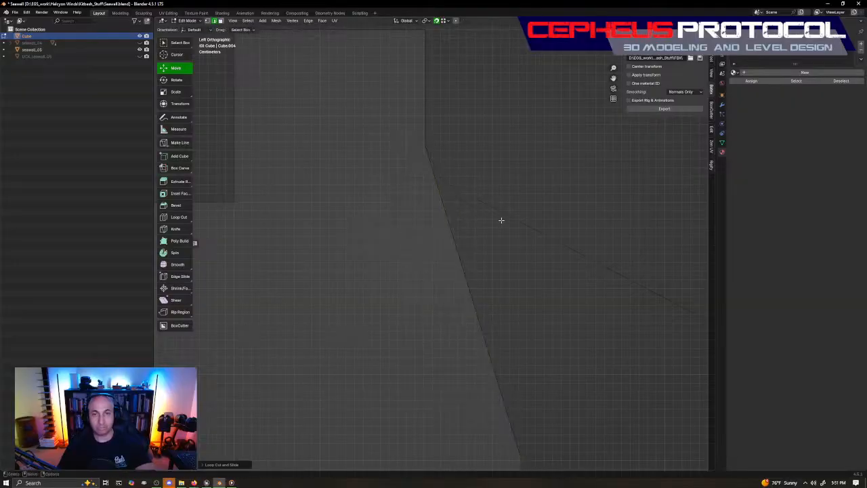
{"action": "middle_click_drag", "start_coordinate": [560, 151], "coordinate": [549, 327], "text": "ctrl"}
{"action": "middle_click_drag", "start_coordinate": [548, 328], "coordinate": [547, 179], "text": "shift"}
{"action": "key", "text": "1"}
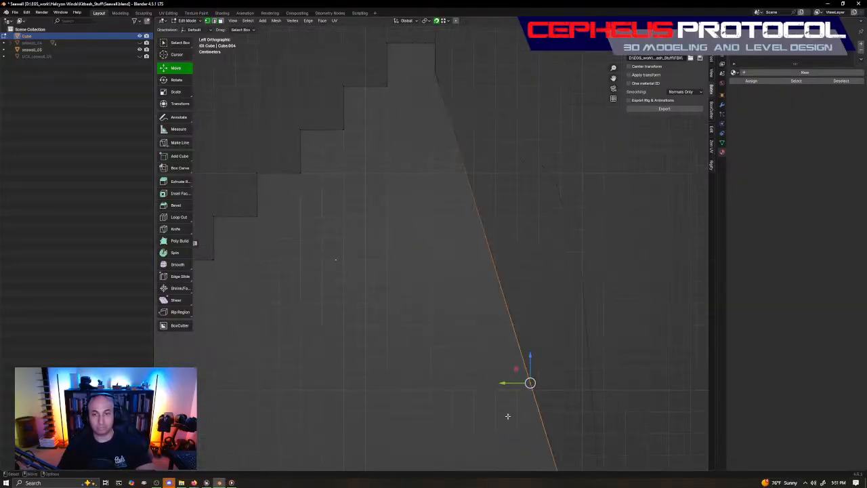
{"action": "left_click_drag", "start_coordinate": [517, 370], "coordinate": [428, 92]}
{"action": "middle_click_drag", "start_coordinate": [518, 279], "coordinate": [451, 229], "text": "shift"}
{"action": "left_click_drag", "start_coordinate": [454, 314], "coordinate": [444, 211]}
Step: Cut the remaining slanted back face with one loop and snap it to the next vertex along the seawall's upper curve
{"action": "middle_click_drag", "start_coordinate": [488, 223], "coordinate": [511, 374], "text": "ctrl"}
{"action": "middle_click_drag", "start_coordinate": [511, 374], "coordinate": [461, 291], "text": "shift"}
{"action": "left_click", "coordinate": [446, 289]}
{"action": "right_click", "coordinate": [439, 292]}
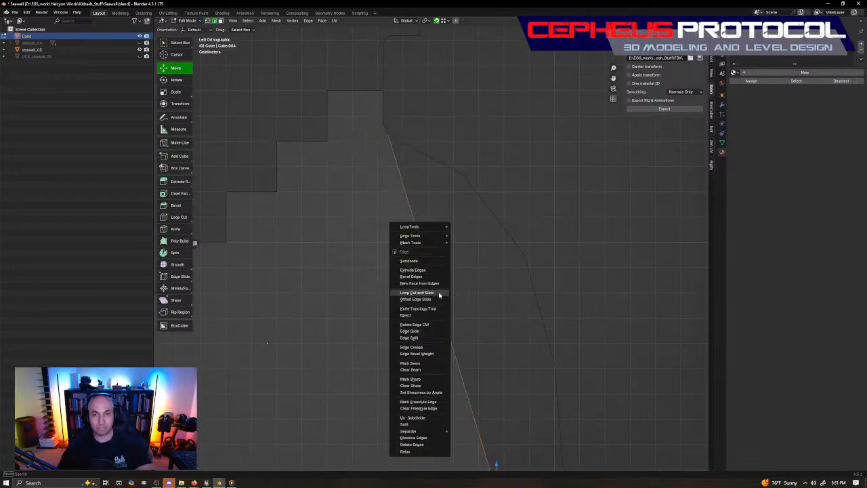
{"action": "left_click", "coordinate": [439, 295]}
{"action": "left_click", "coordinate": [441, 312]}
{"action": "right_click", "coordinate": [444, 313]}
{"action": "middle_click_drag", "start_coordinate": [527, 369], "coordinate": [536, 325], "text": "shift"}
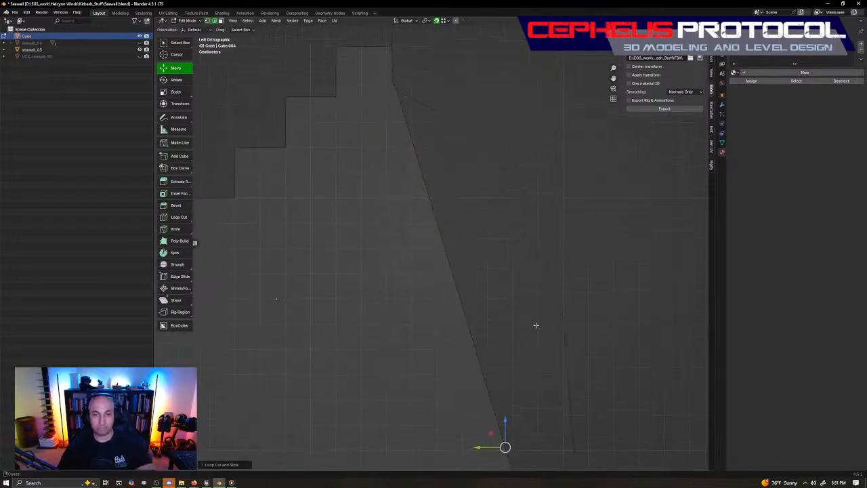
{"action": "key", "text": "1"}
{"action": "left_click_drag", "start_coordinate": [490, 429], "coordinate": [468, 130]}
Step: Add another loop cut below the previous one and snap it to the seawall vertex where the curve steepens
{"action": "middle_click_drag", "start_coordinate": [534, 216], "coordinate": [480, 162], "text": "shift"}
{"action": "key", "text": "2"}
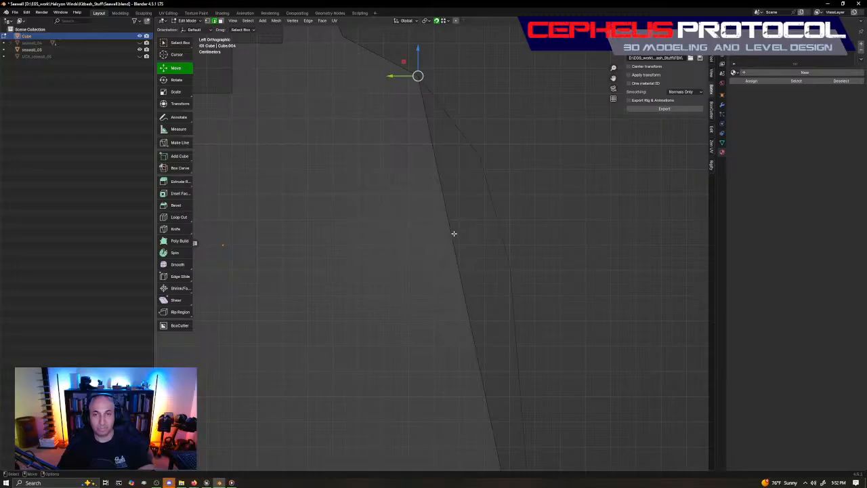
{"action": "left_click", "coordinate": [454, 233]}
{"action": "right_click", "coordinate": [454, 237]}
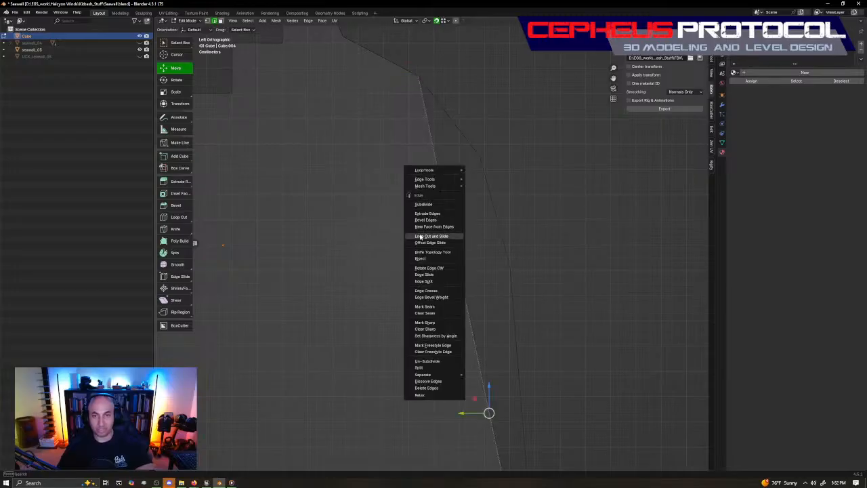
{"action": "left_click", "coordinate": [420, 236]}
{"action": "left_click", "coordinate": [478, 376]}
{"action": "right_click", "coordinate": [525, 354]}
{"action": "key", "text": "1"}
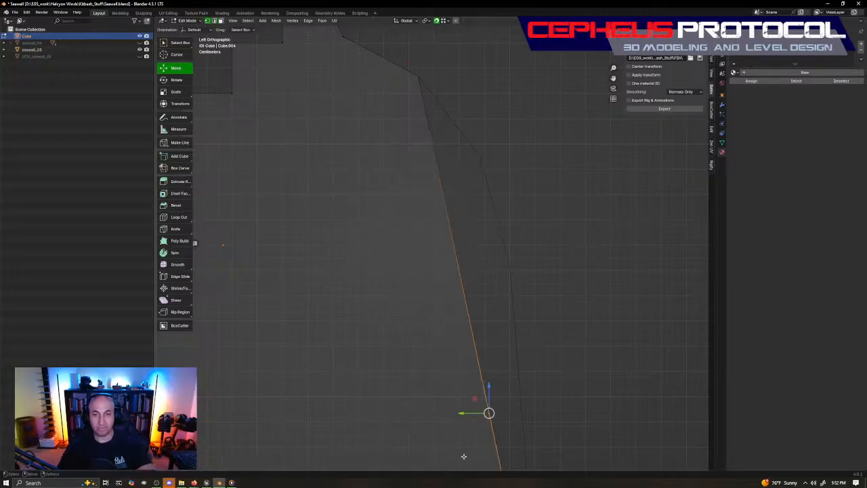
{"action": "left_click_drag", "start_coordinate": [450, 438], "coordinate": [533, 377]}
{"action": "key", "text": "g"}
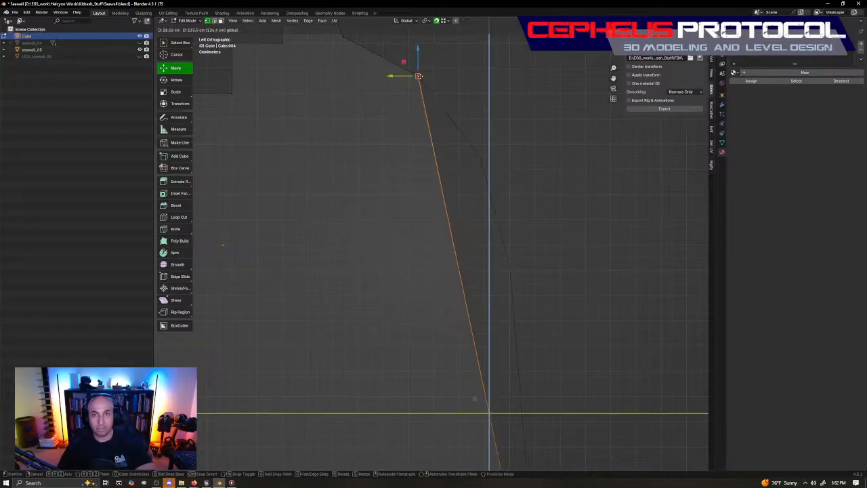
{"action": "left_click_drag", "start_coordinate": [442, 99], "coordinate": [464, 145]}
{"action": "middle_click_drag", "start_coordinate": [520, 272], "coordinate": [483, 206], "text": "shift"}
{"action": "key", "text": "2"}
{"action": "left_click", "coordinate": [465, 254]}
{"action": "right_click", "coordinate": [465, 255]}
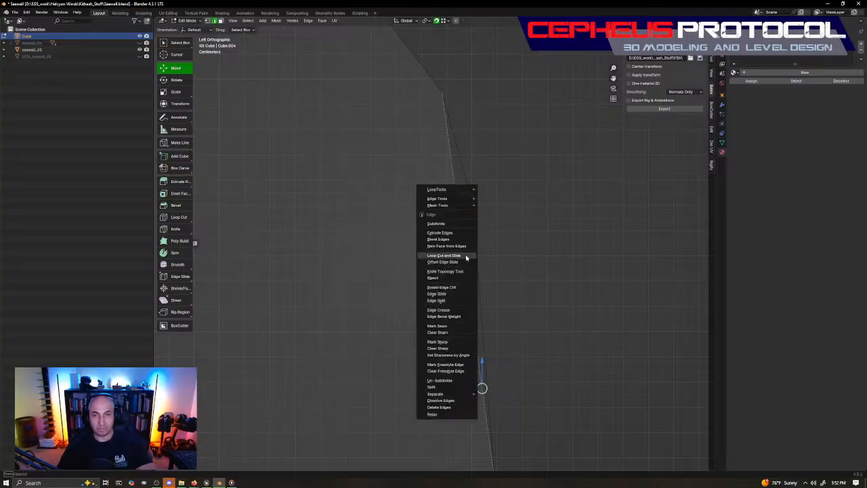
{"action": "left_click", "coordinate": [466, 257]}
{"action": "left_click", "coordinate": [462, 405]}
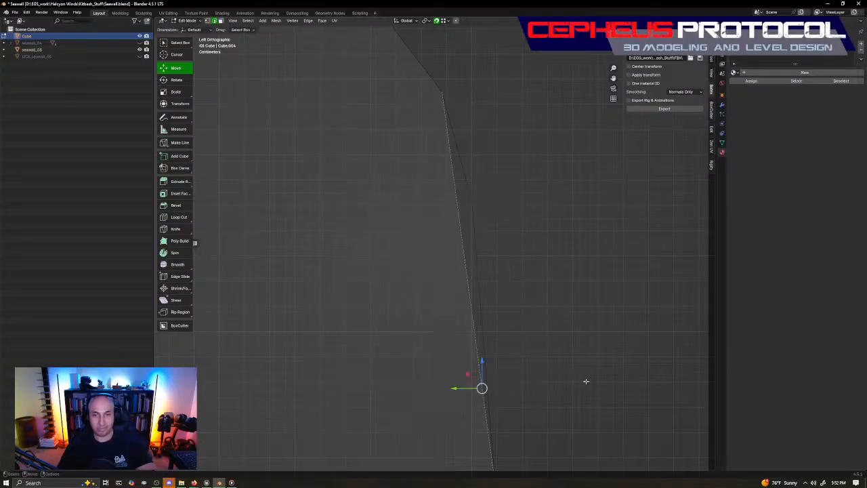
{"action": "middle_click_drag", "start_coordinate": [548, 347], "coordinate": [533, 248], "text": "shift"}
{"action": "left_click_drag", "start_coordinate": [446, 314], "coordinate": [588, 265]}
{"action": "scroll", "coordinate": [534, 178], "scroll_direction": "down", "scroll_amount": 5}
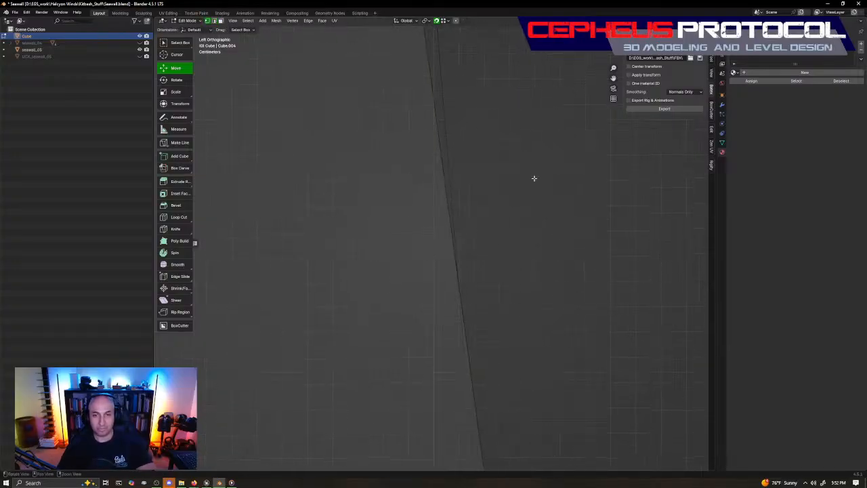
{"action": "left_click_drag", "start_coordinate": [387, 286], "coordinate": [567, 110]}
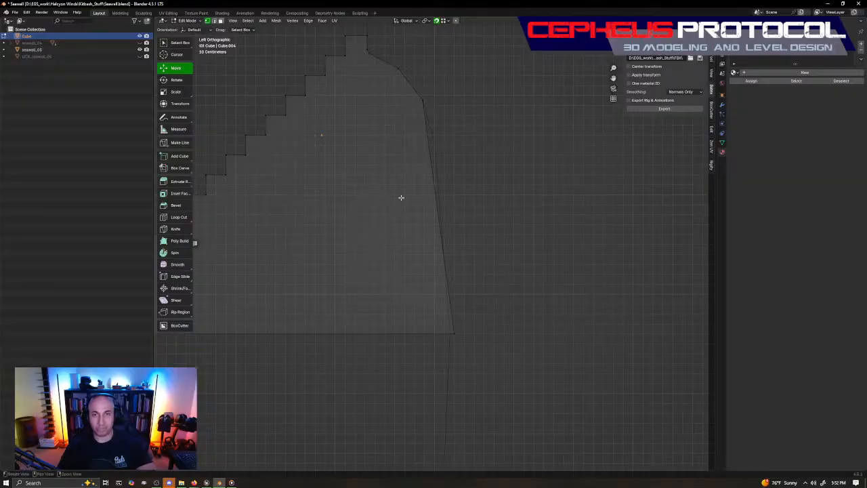
Step: Insert a loop cut in the long lower back segment and snap it to the vertex where the seawall curve straightens
{"action": "scroll", "coordinate": [401, 197], "scroll_direction": "up", "scroll_amount": 4}
{"action": "left_click", "coordinate": [422, 196]}
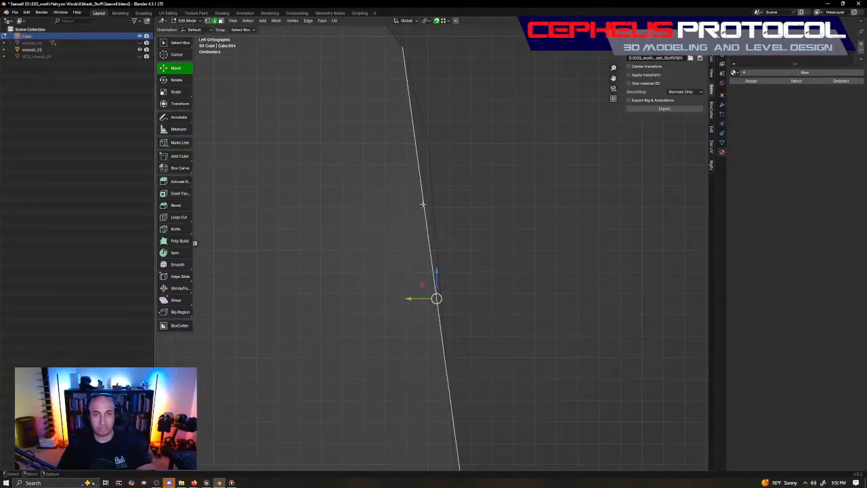
{"action": "right_click", "coordinate": [472, 233]}
{"action": "left_click", "coordinate": [450, 230]}
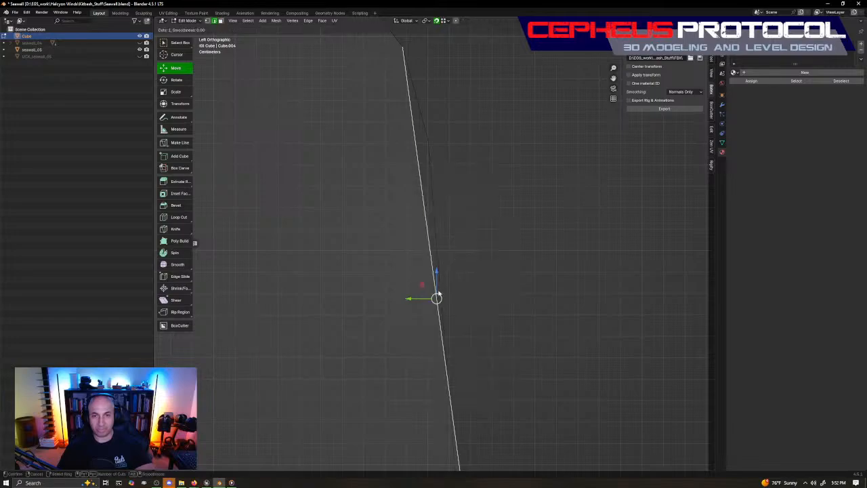
{"action": "right_click", "coordinate": [484, 264]}
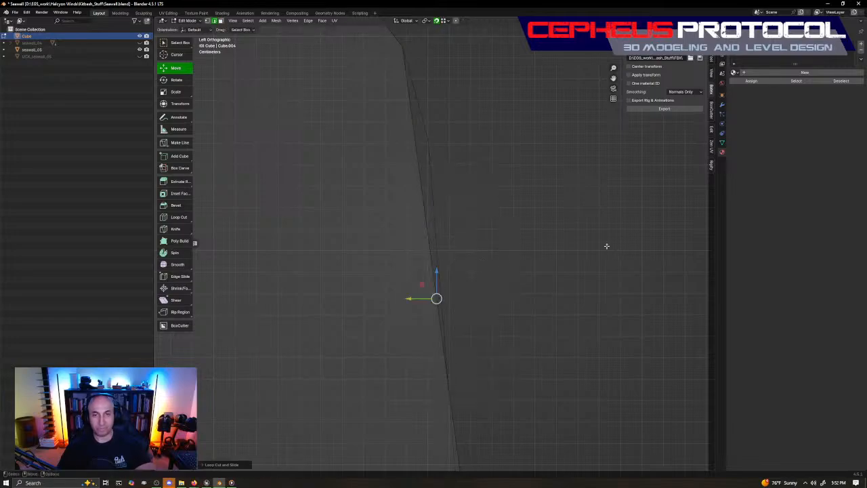
{"action": "key", "text": "1"}
{"action": "left_click_drag", "start_coordinate": [360, 347], "coordinate": [492, 275]}
{"action": "left_click_drag", "start_coordinate": [421, 280], "coordinate": [412, 119]}
Step: Try to fit one more loop cut in the lowest back segment to the seawall profile, and undo it
{"action": "middle_click_drag", "start_coordinate": [450, 134], "coordinate": [458, 102], "text": "shift"}
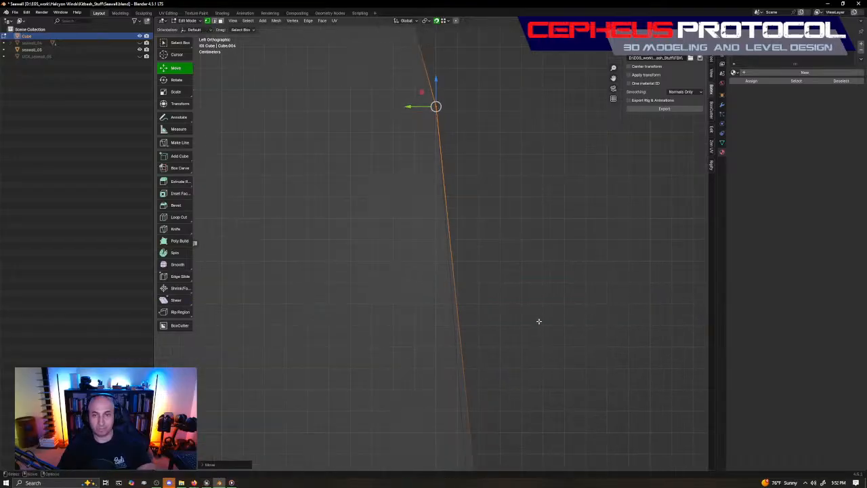
{"action": "key", "text": "2"}
{"action": "left_click", "coordinate": [467, 323]}
{"action": "middle_click_drag", "start_coordinate": [507, 385], "coordinate": [504, 286], "text": "shift"}
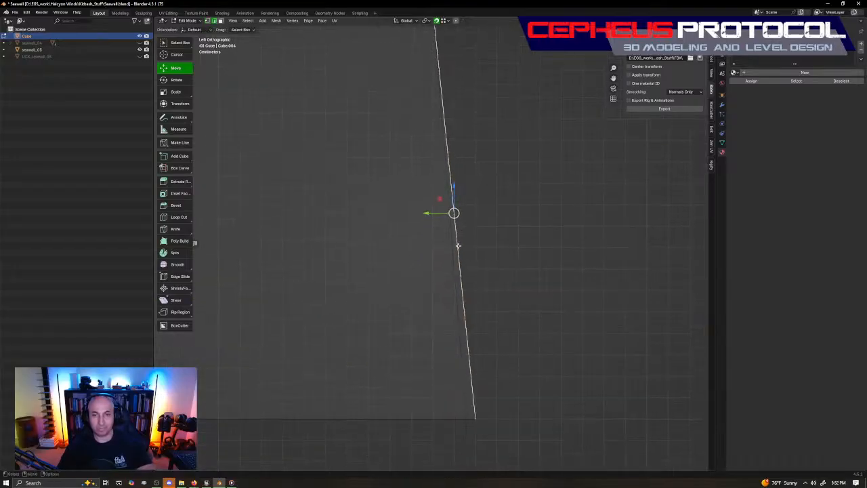
{"action": "right_click", "coordinate": [457, 245]}
{"action": "left_click", "coordinate": [459, 246]}
{"action": "left_click", "coordinate": [465, 251]}
{"action": "right_click", "coordinate": [539, 256]}
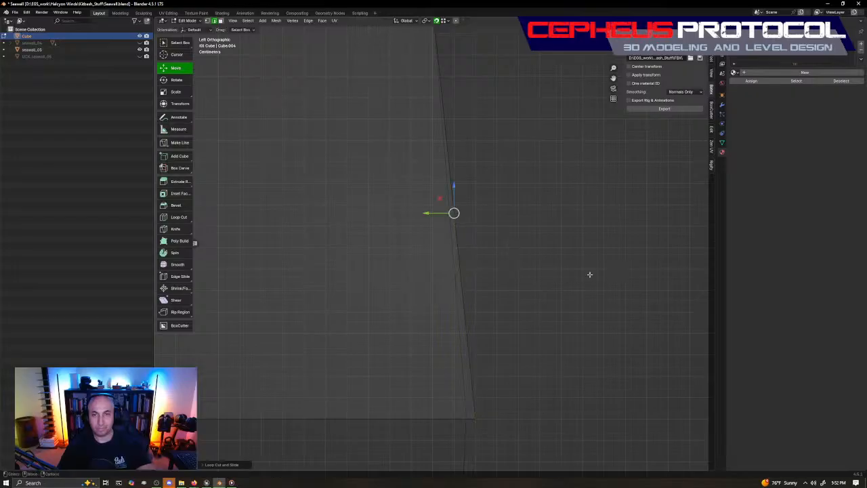
{"action": "middle_click_drag", "start_coordinate": [560, 174], "coordinate": [564, 289], "text": "shift"}
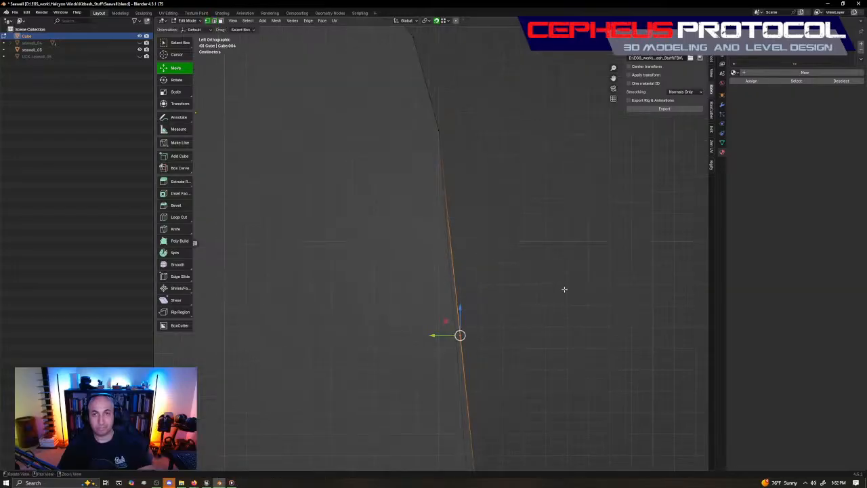
{"action": "mouse_move", "coordinate": [453, 322]}
{"action": "left_mouse_down"}
{"action": "mouse_move", "coordinate": [419, 331]}
{"action": "mouse_move", "coordinate": [450, 319]}
{"action": "mouse_move", "coordinate": [429, 197]}
{"action": "mouse_move", "coordinate": [452, 407]}
{"action": "mouse_move", "coordinate": [455, 382]}
{"action": "mouse_move", "coordinate": [461, 406]}
{"action": "mouse_move", "coordinate": [448, 197]}
{"action": "mouse_move", "coordinate": [447, 315]}
{"action": "left_mouse_up"}
{"action": "middle_click_drag", "start_coordinate": [520, 399], "coordinate": [520, 304], "text": "shift"}
{"action": "left_click", "coordinate": [477, 378]}
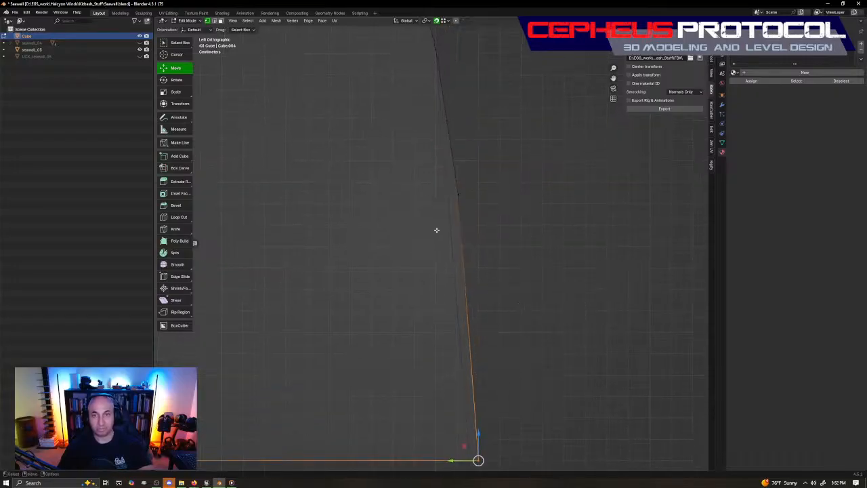
{"action": "key", "text": "ctrl+z"}
{"action": "key", "text": "ctrl+z"}
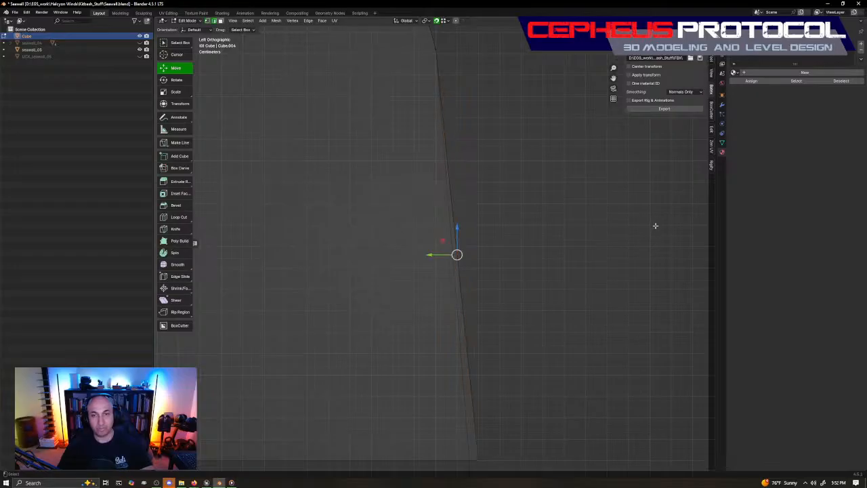
Step: Select the staircase's bottom back corner vertices and snap them to the vertex on the seawall's steep lower face
{"action": "key", "text": "Tab"}
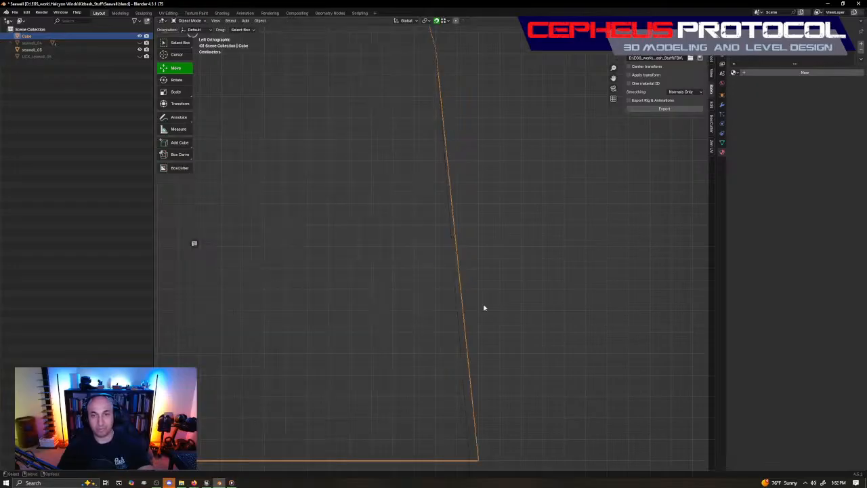
{"action": "left_click", "coordinate": [549, 241]}
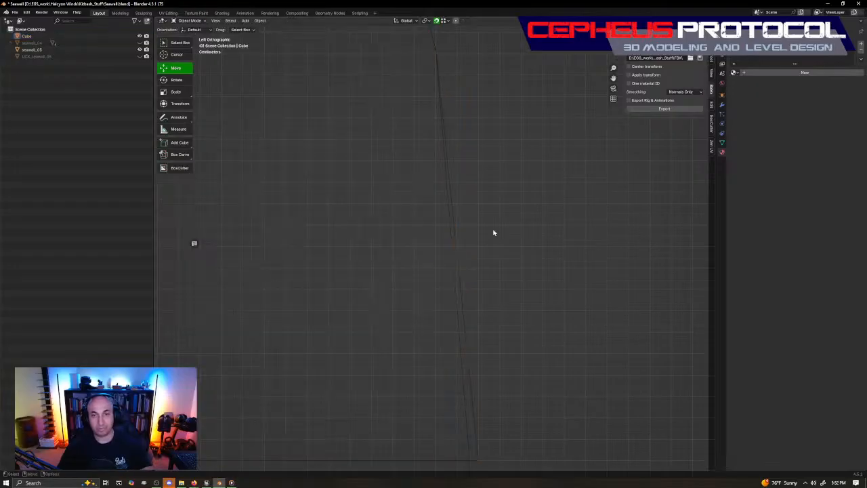
{"action": "left_click", "coordinate": [401, 322]}
{"action": "key", "text": "Tab"}
{"action": "left_click_drag", "start_coordinate": [408, 360], "coordinate": [491, 298]}
{"action": "right_click_drag", "start_coordinate": [510, 365], "coordinate": [516, 261], "text": "alt"}
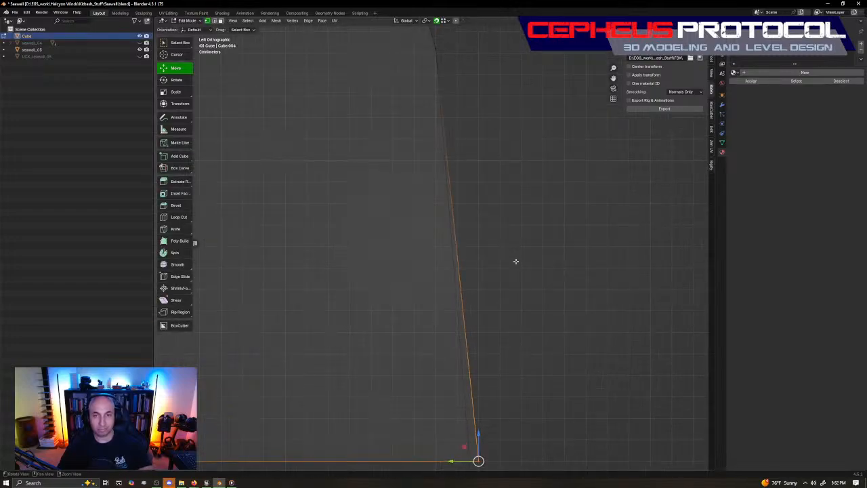
{"action": "mouse_move", "coordinate": [477, 439]}
{"action": "left_mouse_down"}
{"action": "mouse_move", "coordinate": [477, 309]}
{"action": "mouse_move", "coordinate": [464, 328]}
{"action": "left_mouse_up"}
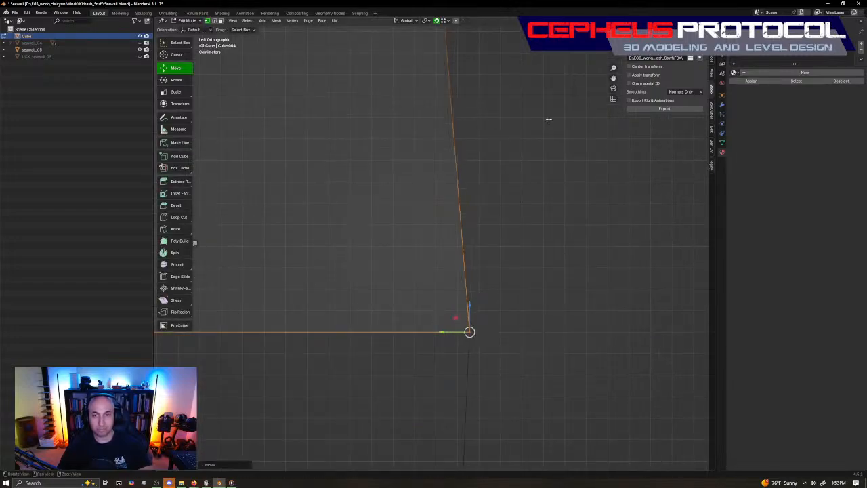
{"action": "right_click_drag", "start_coordinate": [548, 119], "coordinate": [523, 233], "text": "alt"}
Step: Leave mesh editing, switch the viewport shading, and examine the staircase's curved back against the seawall from several angles
{"action": "key", "text": "Tab"}
{"action": "key", "text": "z"}
{"action": "left_click", "coordinate": [483, 196]}
{"action": "mouse_move", "coordinate": [434, 207]}
{"action": "left_mouse_down", "text": "alt"}
{"action": "mouse_move", "coordinate": [451, 232]}
{"action": "mouse_move", "coordinate": [468, 229]}
{"action": "left_mouse_up", "text": "alt"}
{"action": "right_click_drag", "start_coordinate": [468, 229], "coordinate": [449, 265], "text": "alt"}
{"action": "mouse_move", "coordinate": [449, 265]}
{"action": "left_mouse_down", "text": "alt"}
{"action": "mouse_move", "coordinate": [545, 221]}
{"action": "mouse_move", "coordinate": [508, 263]}
{"action": "mouse_move", "coordinate": [484, 241]}
{"action": "left_mouse_up", "text": "alt"}
{"action": "key", "text": "alt+z"}
{"action": "key", "text": "alt+z"}
{"action": "left_click_drag", "start_coordinate": [376, 225], "coordinate": [444, 237], "text": "alt"}
{"action": "right_click_drag", "start_coordinate": [445, 237], "coordinate": [433, 263], "text": "alt"}
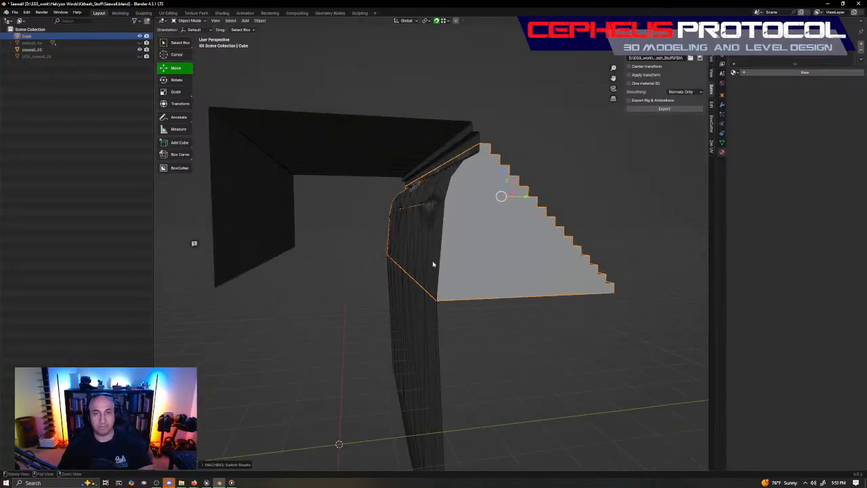
{"action": "left_click_drag", "start_coordinate": [434, 263], "coordinate": [444, 267], "text": "alt"}
Step: Select all the staircase's back faces lying against the seawall, from the lowest segment to the top strip, delete them, and leave mesh editing
{"action": "key", "text": "Tab"}
{"action": "left_click", "coordinate": [470, 260]}
{"action": "left_click", "coordinate": [486, 208], "text": "shift"}
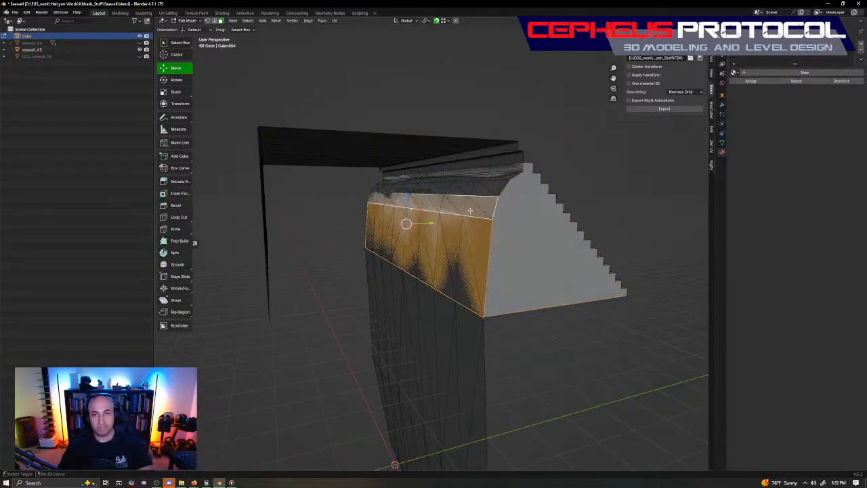
{"action": "left_click", "coordinate": [497, 190], "text": "shift"}
{"action": "left_click_drag", "start_coordinate": [499, 190], "coordinate": [470, 200], "text": "alt"}
{"action": "right_click_drag", "start_coordinate": [470, 202], "coordinate": [519, 180], "text": "alt"}
{"action": "left_click_drag", "start_coordinate": [519, 180], "coordinate": [486, 209], "text": "alt"}
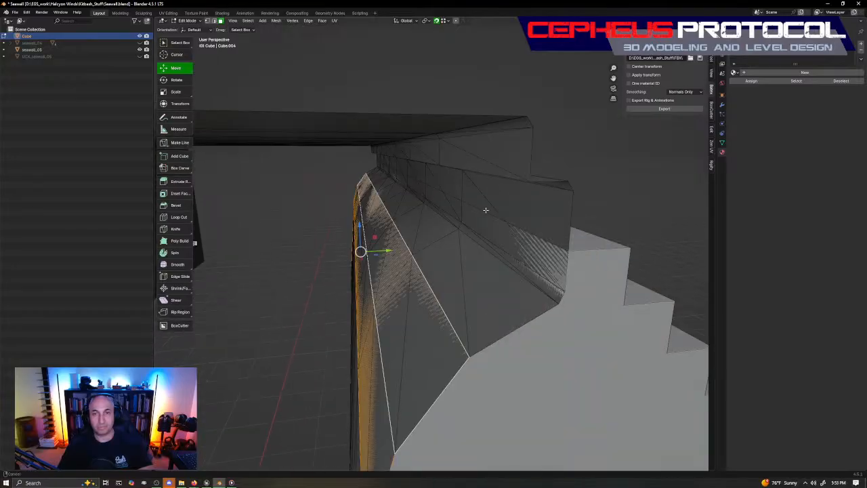
{"action": "left_click", "coordinate": [519, 271], "text": "shift"}
{"action": "left_click", "coordinate": [533, 270], "text": "shift"}
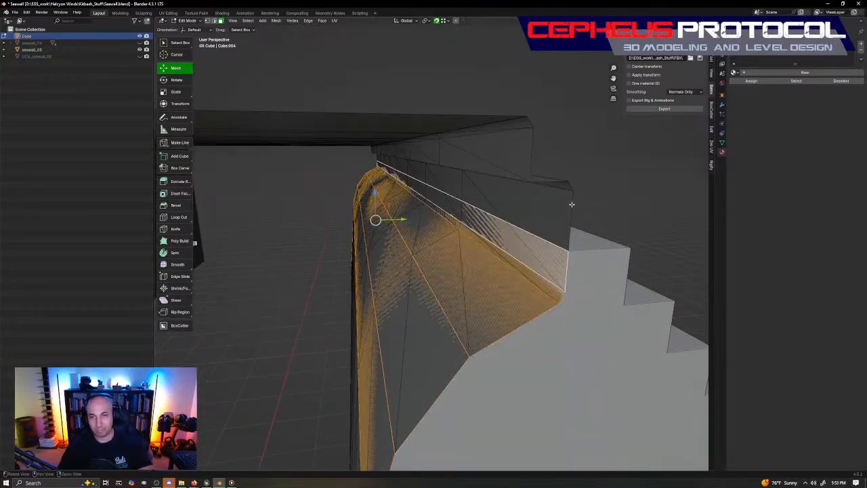
{"action": "right_click_drag", "start_coordinate": [573, 204], "coordinate": [532, 221], "text": "alt"}
{"action": "left_click_drag", "start_coordinate": [532, 220], "coordinate": [503, 199], "text": "alt"}
{"action": "key", "text": "x"}
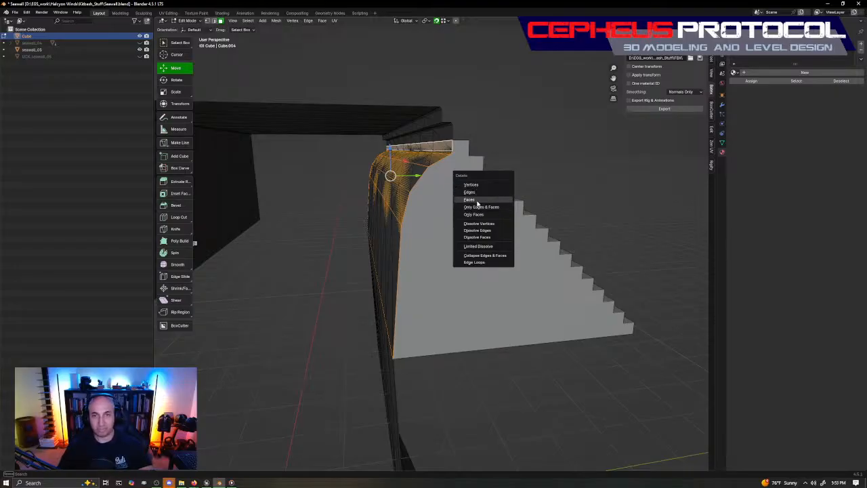
{"action": "left_click", "coordinate": [469, 199]}
{"action": "left_click_drag", "start_coordinate": [385, 237], "coordinate": [403, 201], "text": "alt"}
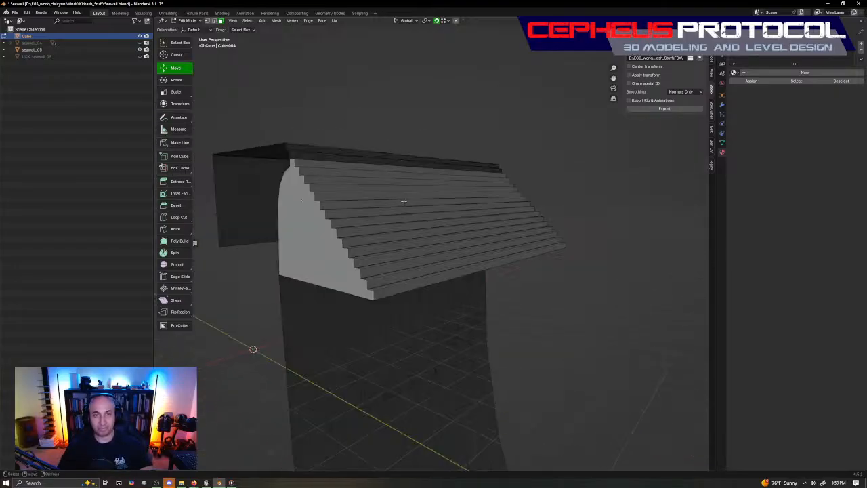
{"action": "key", "text": "Tab"}
Step: Deselect the staircase and examine its steps and curved side profile against the seawall from several angles, including the left orthographic view
{"action": "left_click_drag", "start_coordinate": [464, 248], "coordinate": [502, 188], "text": "alt"}
{"action": "left_click", "coordinate": [550, 162]}
{"action": "scroll", "coordinate": [551, 208], "scroll_direction": "down", "scroll_amount": 3}
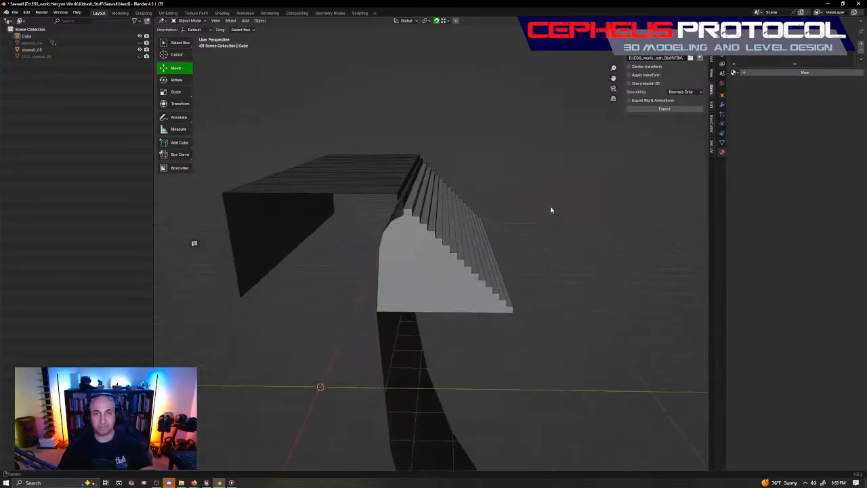
{"action": "left_click_drag", "start_coordinate": [511, 253], "coordinate": [393, 240], "text": "alt"}
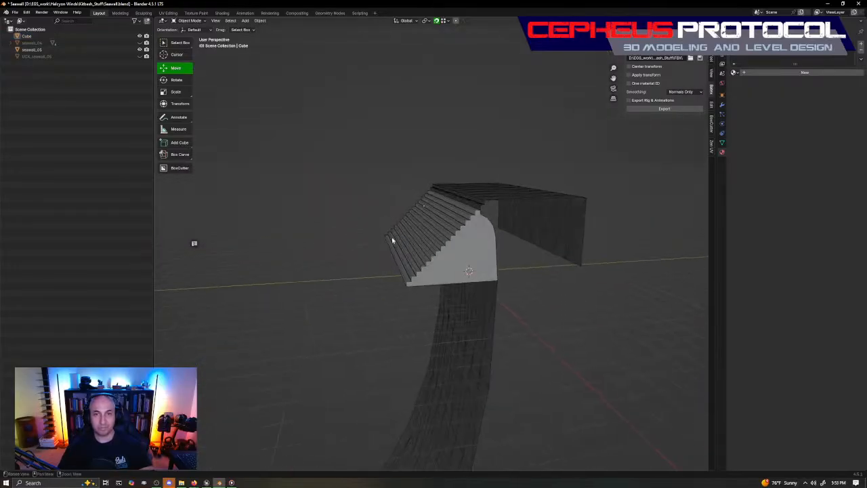
{"action": "right_click_drag", "start_coordinate": [392, 239], "coordinate": [491, 182], "text": "alt"}
{"action": "middle_click_drag", "start_coordinate": [492, 182], "coordinate": [414, 217], "text": "alt"}
{"action": "left_click_drag", "start_coordinate": [413, 217], "coordinate": [378, 229], "text": "alt"}
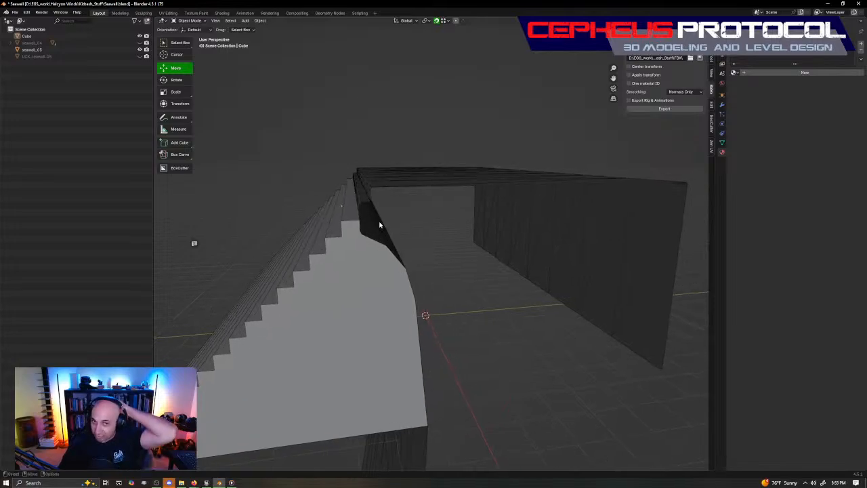
{"action": "middle_click_drag", "start_coordinate": [384, 196], "coordinate": [445, 298]}
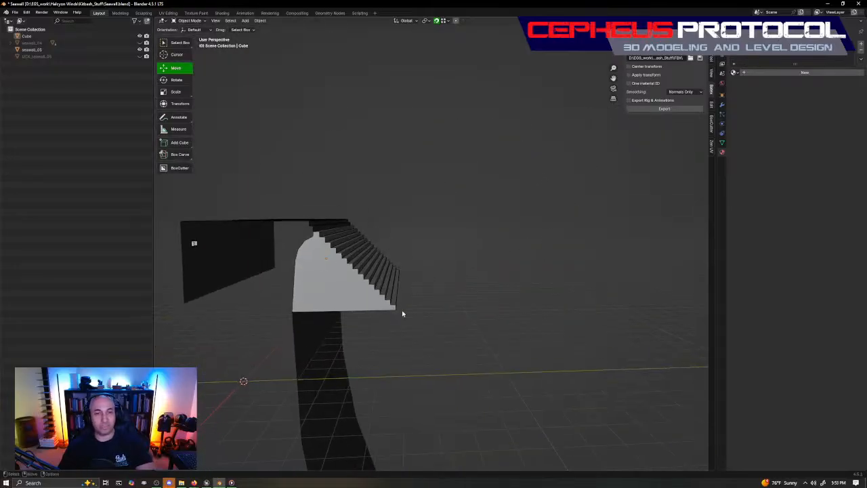
{"action": "middle_click_drag", "start_coordinate": [396, 284], "coordinate": [483, 205]}
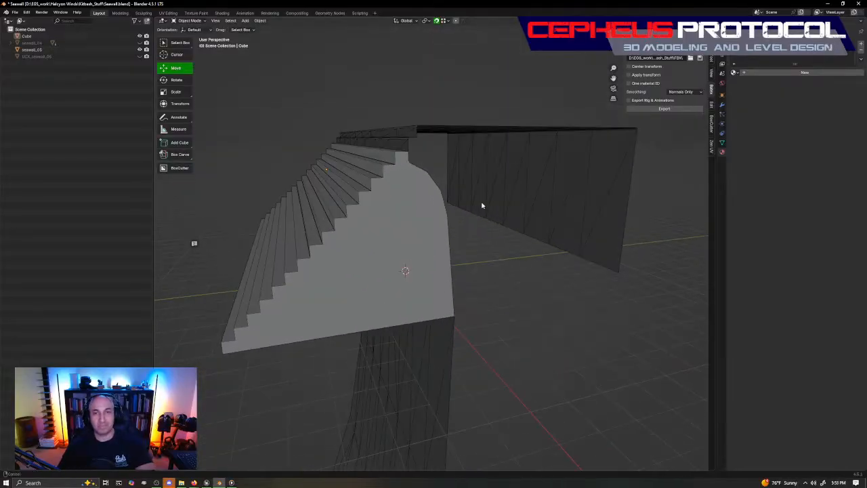
{"action": "middle_click_drag", "start_coordinate": [407, 232], "coordinate": [395, 230]}
{"action": "scroll", "coordinate": [426, 180], "scroll_direction": "up", "scroll_amount": 5}
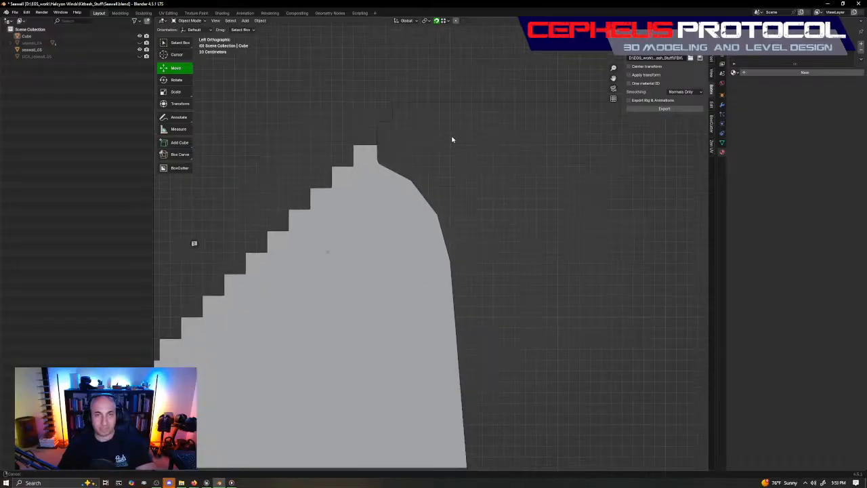
{"action": "middle_click_drag", "start_coordinate": [453, 140], "coordinate": [447, 203], "text": "ctrl"}
{"action": "middle_click_drag", "start_coordinate": [368, 268], "coordinate": [528, 273], "text": "shift"}
{"action": "middle_click_drag", "start_coordinate": [474, 273], "coordinate": [590, 269]}
{"action": "middle_click_drag", "start_coordinate": [378, 264], "coordinate": [509, 251]}
{"action": "scroll", "coordinate": [508, 251], "scroll_direction": "down", "scroll_amount": 3}
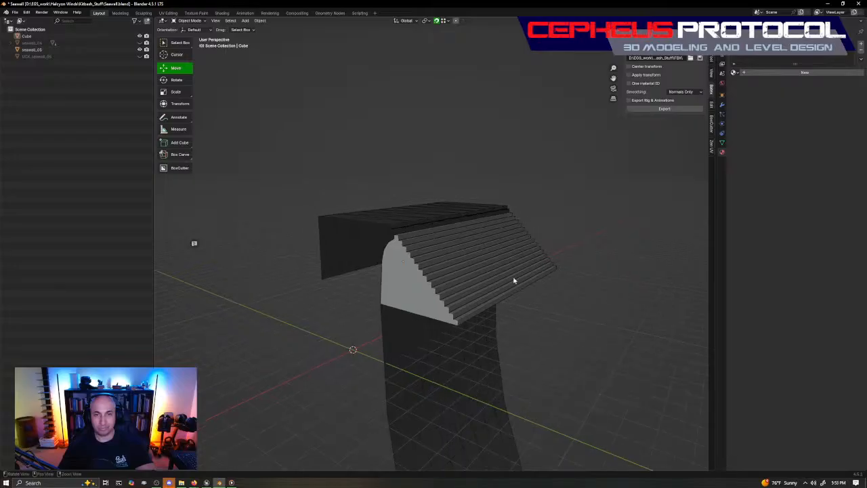
Step: Examine the stepped Cube piece on the seawall from closer up and in Edit Mode
{"action": "middle_click_drag", "start_coordinate": [366, 361], "coordinate": [382, 286]}
{"action": "scroll", "coordinate": [499, 183], "scroll_direction": "up", "scroll_amount": 8}
{"action": "scroll", "coordinate": [470, 224], "scroll_direction": "down", "scroll_amount": 6}
{"action": "middle_click_drag", "start_coordinate": [468, 224], "coordinate": [521, 229], "text": "shift"}
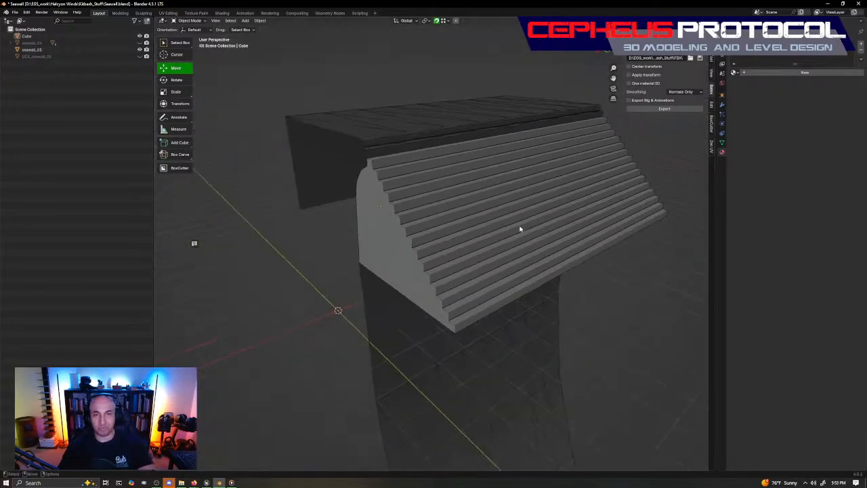
{"action": "key", "text": "Tab"}
{"action": "key", "text": "Tab"}
{"action": "left_click", "coordinate": [434, 227]}
{"action": "key", "text": "Tab"}
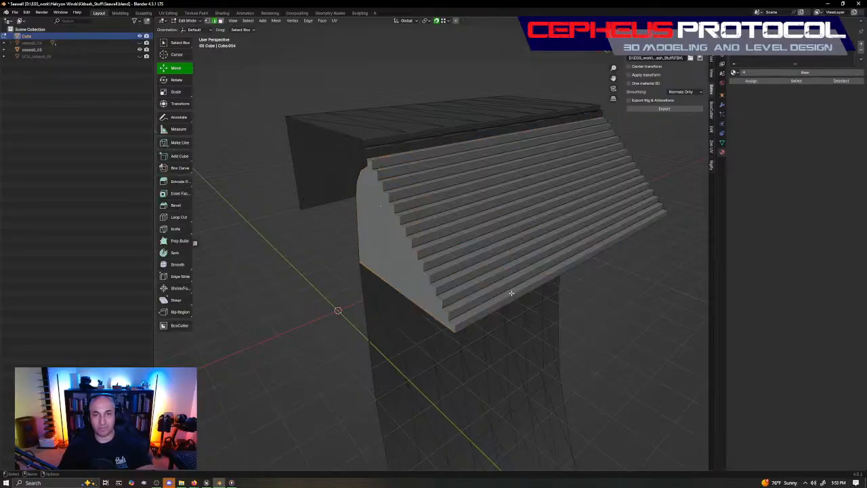
{"action": "key", "text": "Tab"}
Step: Select the seawall_05 object and turn off the viewport's wireframe overlay
{"action": "left_click", "coordinate": [474, 141]}
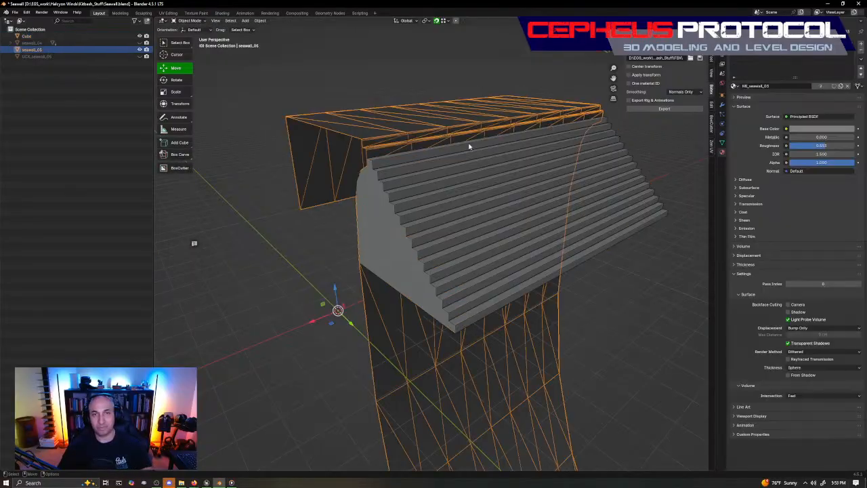
{"action": "middle_click_drag", "start_coordinate": [474, 141], "coordinate": [592, 174]}
{"action": "key", "text": "z"}
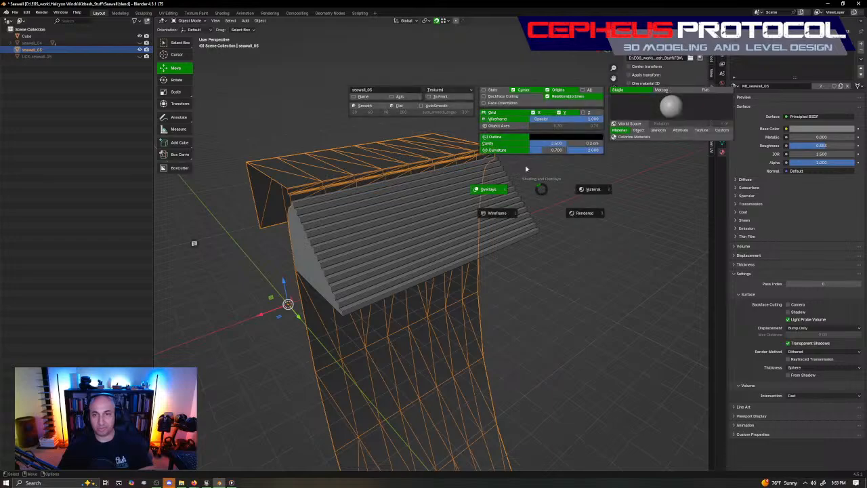
{"action": "key", "text": "z"}
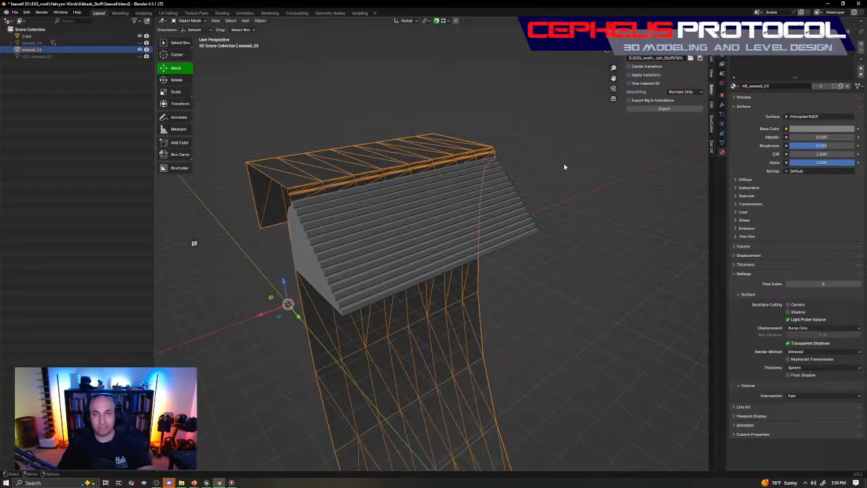
{"action": "key", "text": "z"}
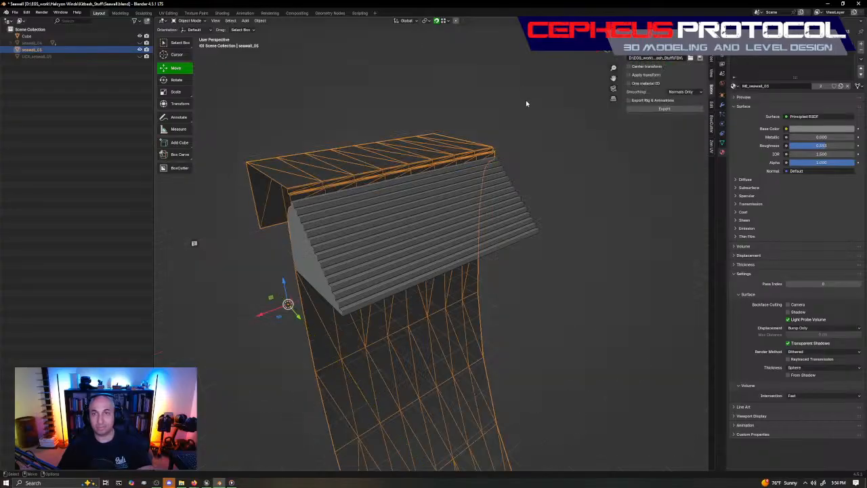
{"action": "key", "text": "z"}
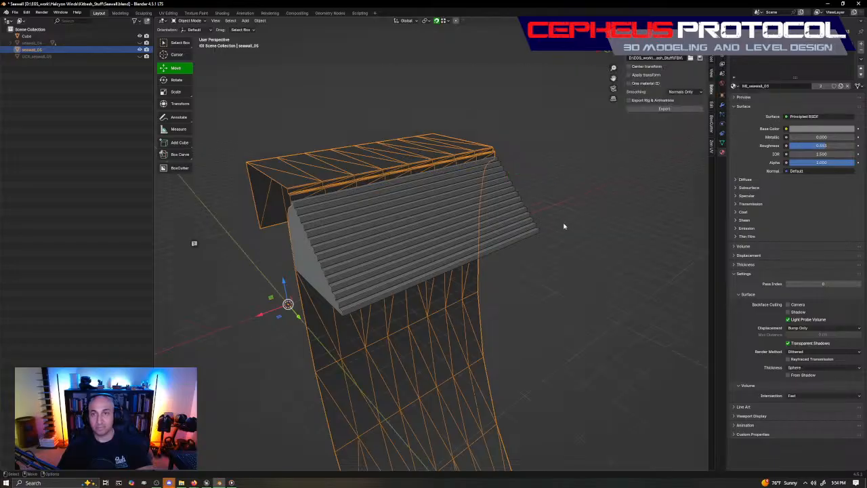
{"action": "key", "text": "z"}
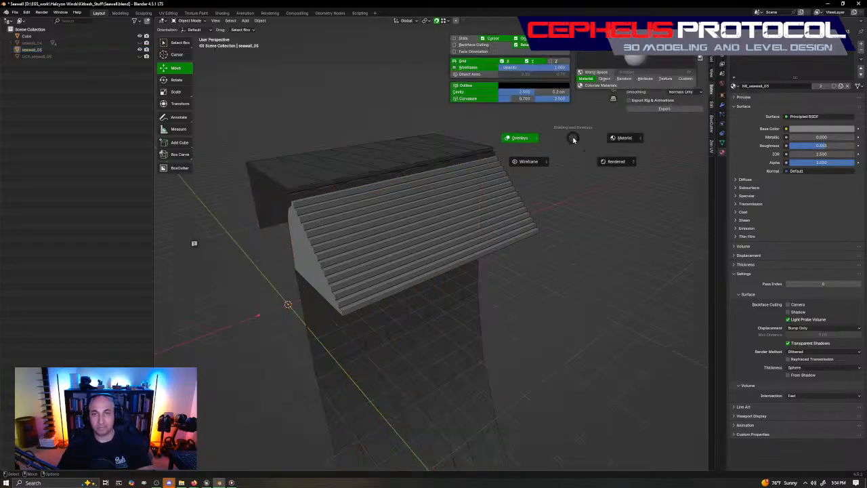
{"action": "left_click", "coordinate": [433, 259]}
{"action": "left_click", "coordinate": [396, 163]}
{"action": "key", "text": "z"}
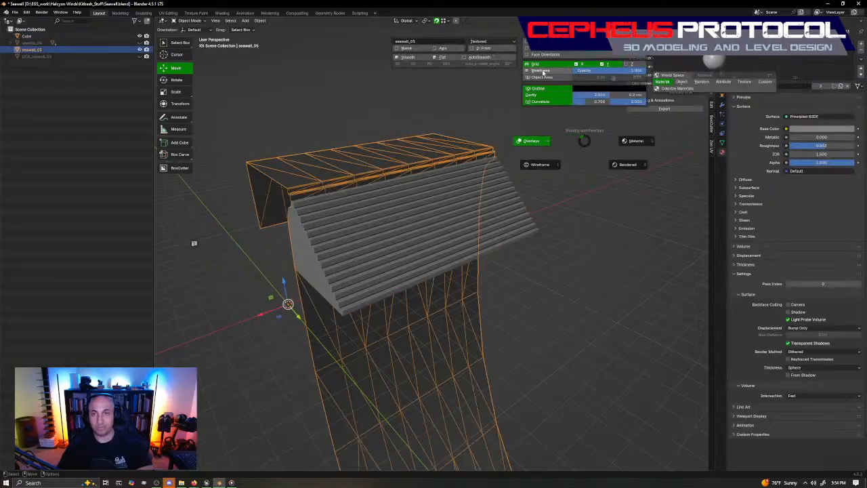
{"action": "left_click", "coordinate": [543, 73]}
{"action": "left_click", "coordinate": [586, 175]}
{"action": "mouse_move", "coordinate": [514, 276]}
{"action": "middle_mouse_down"}
{"action": "mouse_move", "coordinate": [469, 278]}
{"action": "mouse_move", "coordinate": [479, 271]}
{"action": "mouse_move", "coordinate": [457, 267]}
{"action": "middle_mouse_up"}
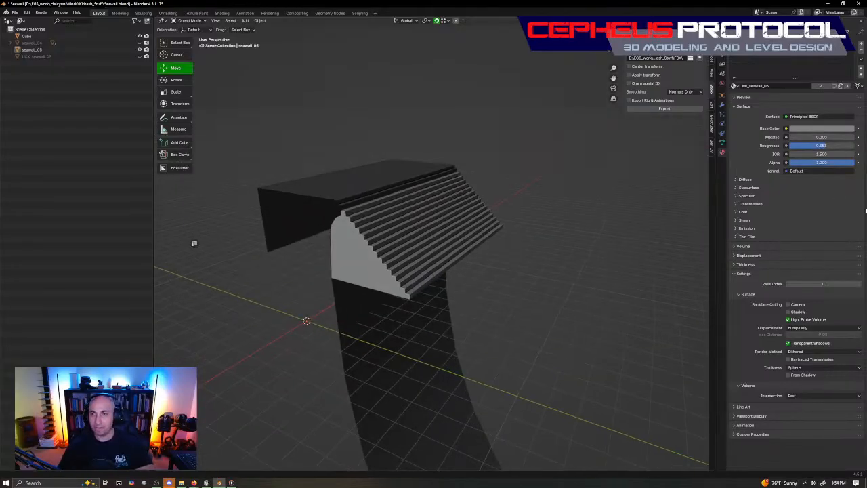
Step: Select the seawall_05 object and switch the viewport to Material shading
{"action": "left_click", "coordinate": [418, 187]}
{"action": "key", "text": "z"}
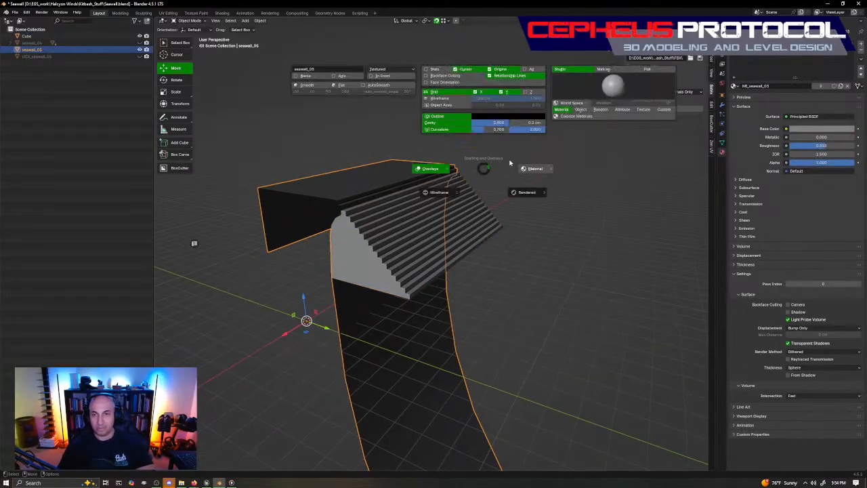
{"action": "left_click", "coordinate": [531, 179]}
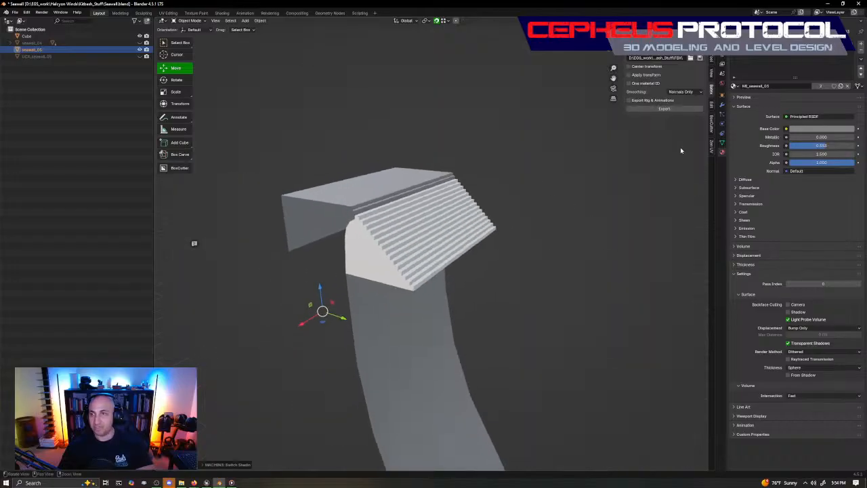
Step: Give the seawall material's Base Color an Image Texture and load Seawall_Albedo.PNG into it
{"action": "left_click", "coordinate": [760, 70]}
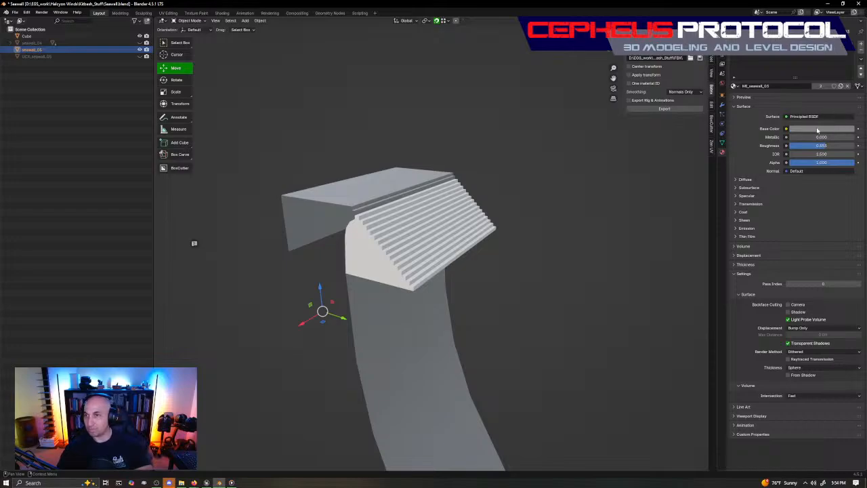
{"action": "left_click", "coordinate": [817, 129]}
{"action": "key", "text": "ctrl+v"}
{"action": "left_click", "coordinate": [786, 129]}
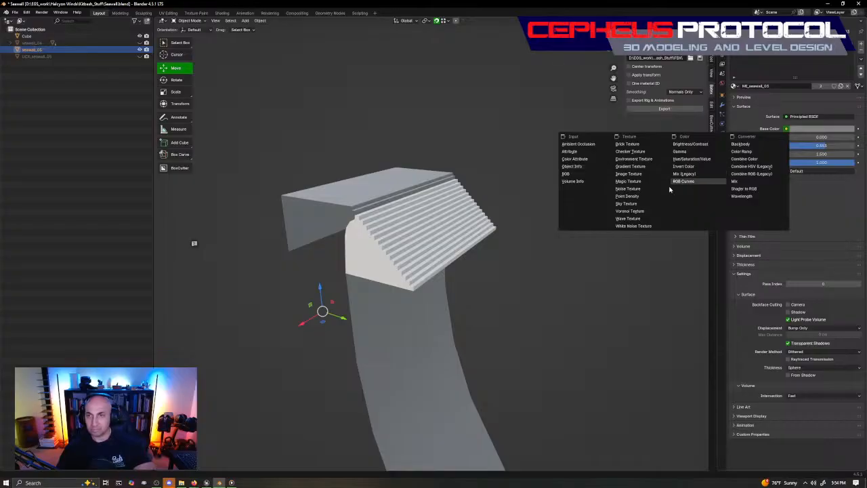
{"action": "left_click", "coordinate": [629, 174]}
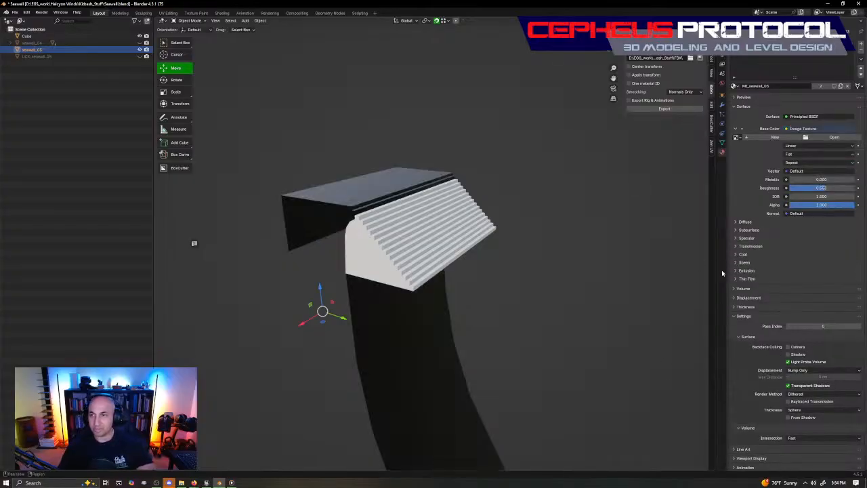
{"action": "left_click", "coordinate": [821, 138]}
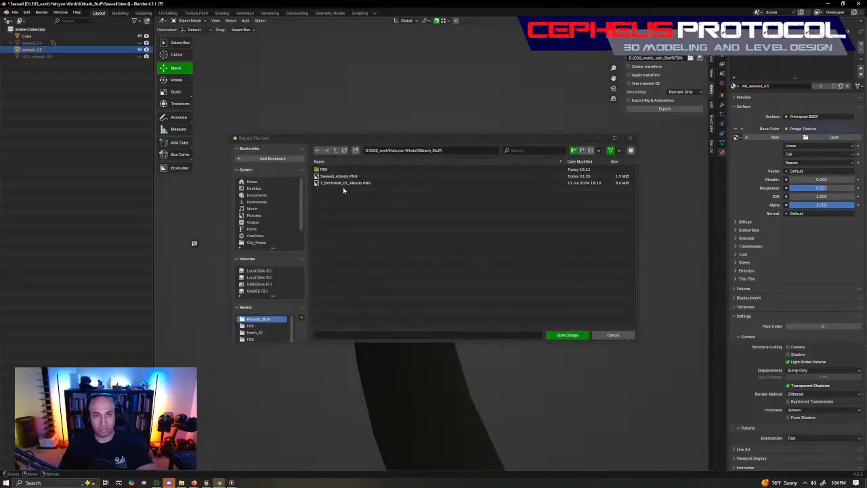
{"action": "left_click", "coordinate": [339, 176]}
{"action": "left_click", "coordinate": [567, 335]}
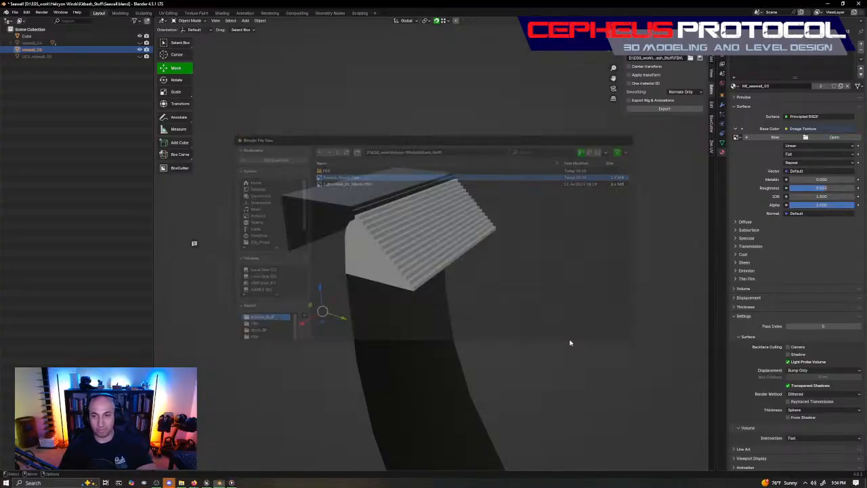
{"action": "middle_click_drag", "start_coordinate": [492, 348], "coordinate": [489, 260]}
{"action": "scroll", "coordinate": [435, 309], "scroll_direction": "up", "scroll_amount": 6}
Step: Try the Solid and Rendered viewport shading modes, and return to Material shading
{"action": "left_click", "coordinate": [466, 299]}
{"action": "scroll", "coordinate": [459, 297], "scroll_direction": "down", "scroll_amount": 5}
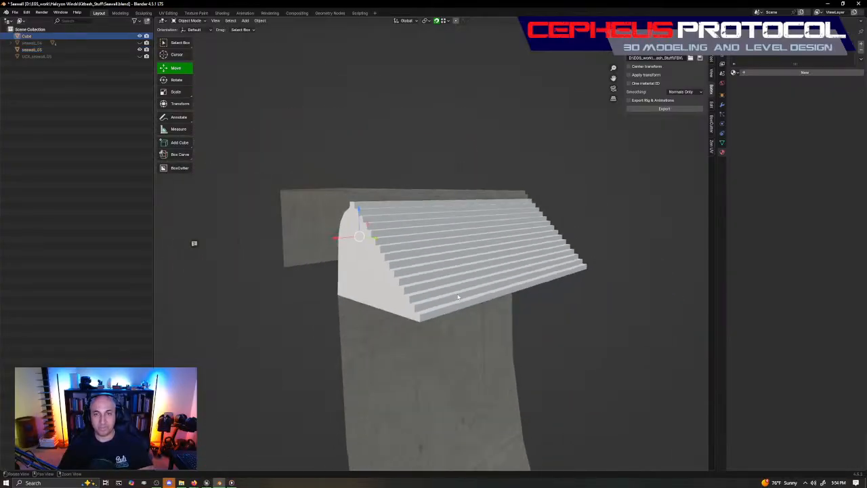
{"action": "key", "text": "Tab"}
{"action": "key", "text": "Tab"}
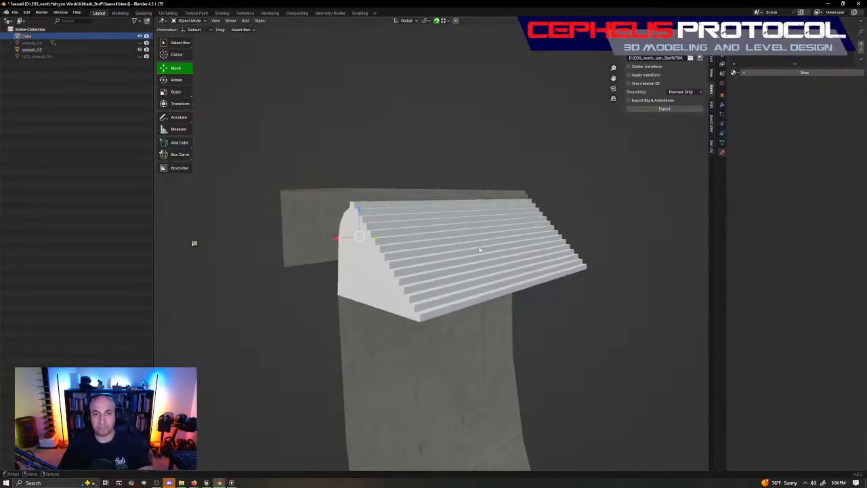
{"action": "key", "text": "z"}
{"action": "left_click", "coordinate": [552, 211]}
{"action": "key", "text": "z"}
{"action": "left_click", "coordinate": [547, 203]}
{"action": "left_click", "coordinate": [630, 177]}
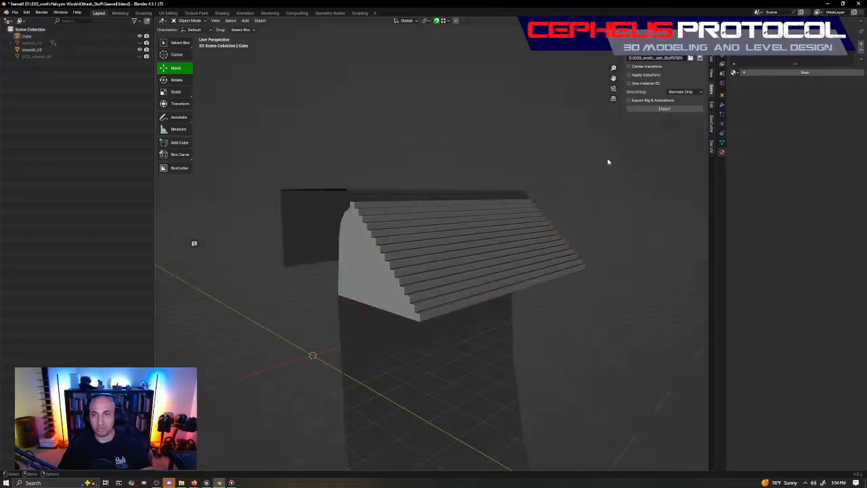
{"action": "key", "text": "z"}
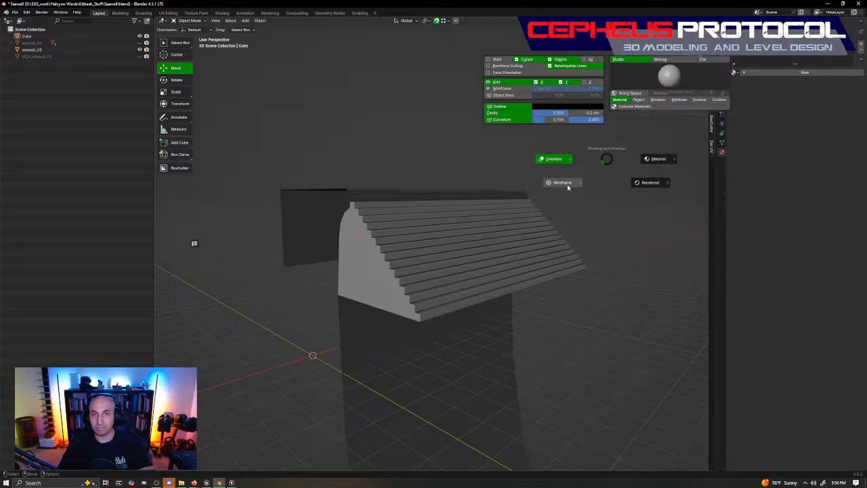
{"action": "key", "text": "z"}
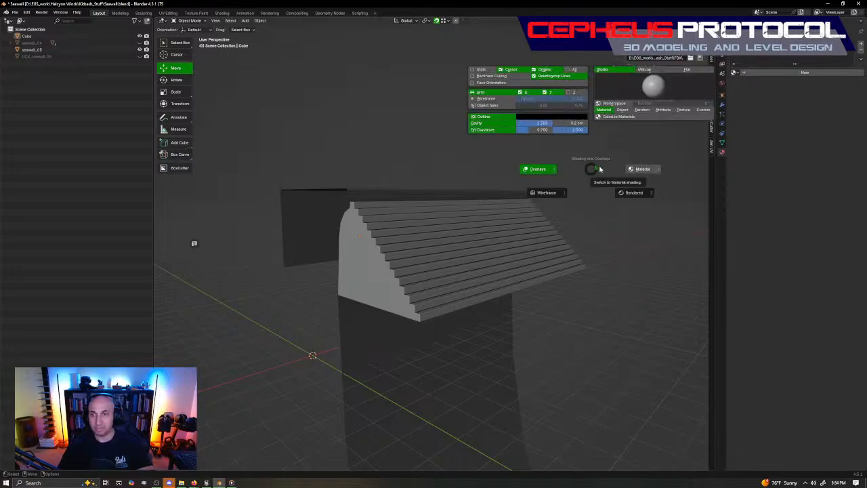
{"action": "left_click", "coordinate": [645, 205]}
{"action": "key", "text": "z"}
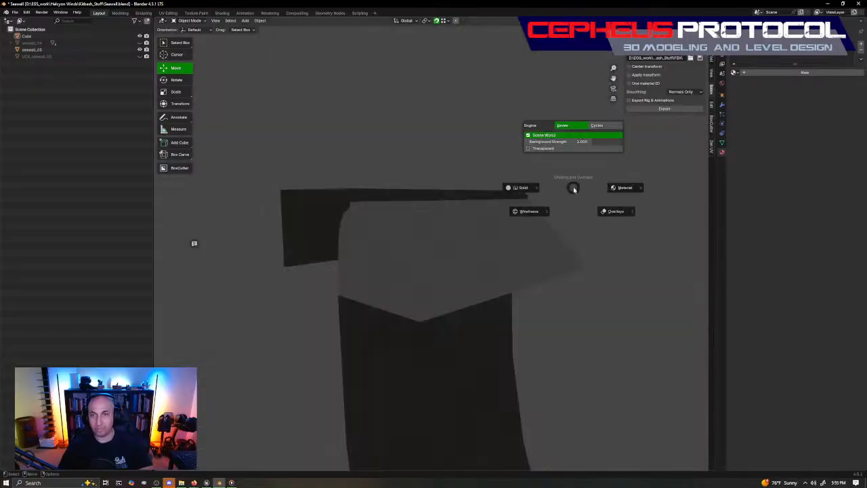
{"action": "left_click", "coordinate": [621, 187]}
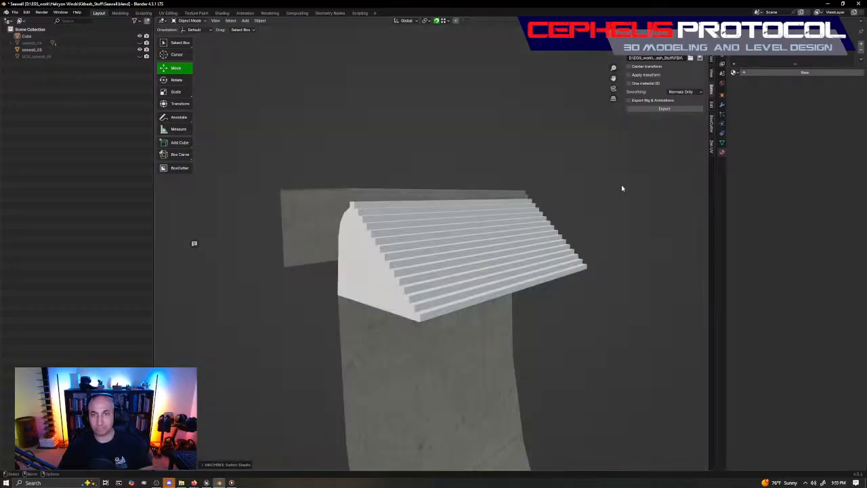
Step: Turn on the viewport overlays in Material shading
{"action": "mouse_move", "coordinate": [572, 187]}
{"action": "middle_mouse_down"}
{"action": "mouse_move", "coordinate": [483, 196]}
{"action": "mouse_move", "coordinate": [502, 276]}
{"action": "mouse_move", "coordinate": [575, 226]}
{"action": "middle_mouse_up"}
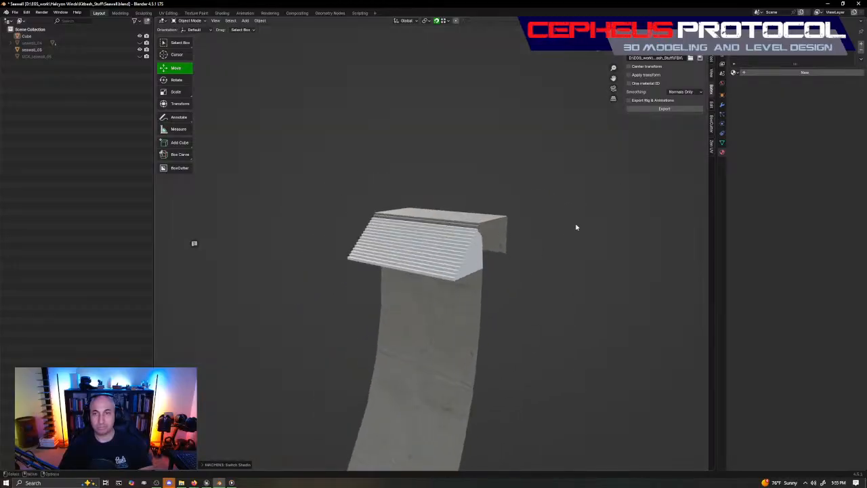
{"action": "key", "text": "z"}
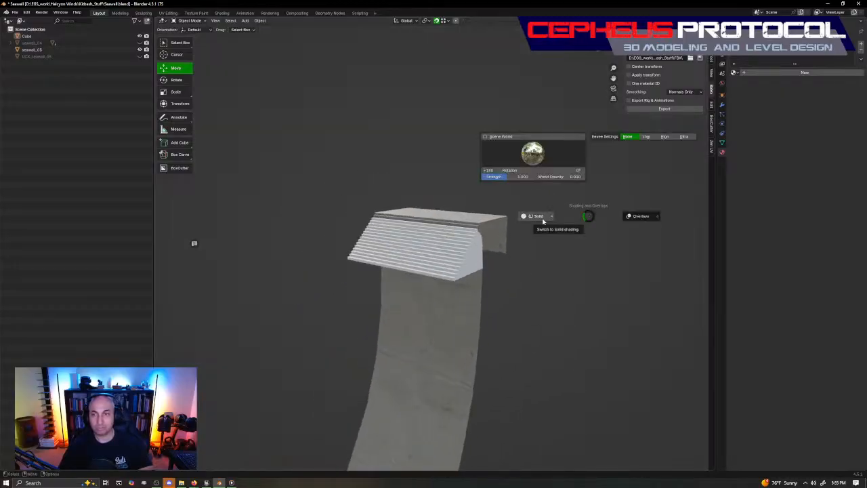
{"action": "left_click", "coordinate": [642, 215]}
{"action": "middle_click_drag", "start_coordinate": [476, 356], "coordinate": [514, 219]}
{"action": "scroll", "coordinate": [515, 220], "scroll_direction": "up", "scroll_amount": 3}
{"action": "key", "text": "Page_Up"}
{"action": "key", "text": "Escape"}
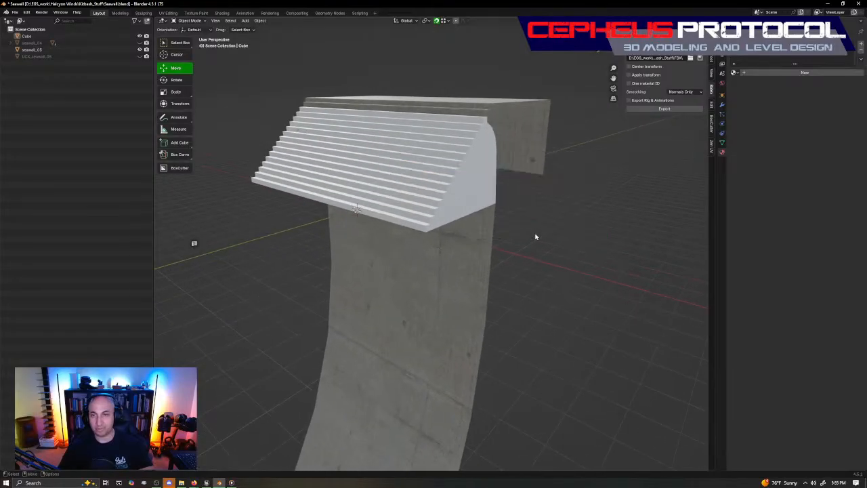
Step: Select the stepped Cube object and assign it the existing MI_seawall_03 material
{"action": "middle_click_drag", "start_coordinate": [465, 252], "coordinate": [547, 255]}
{"action": "scroll", "coordinate": [546, 256], "scroll_direction": "down", "scroll_amount": 2}
{"action": "left_click", "coordinate": [422, 331]}
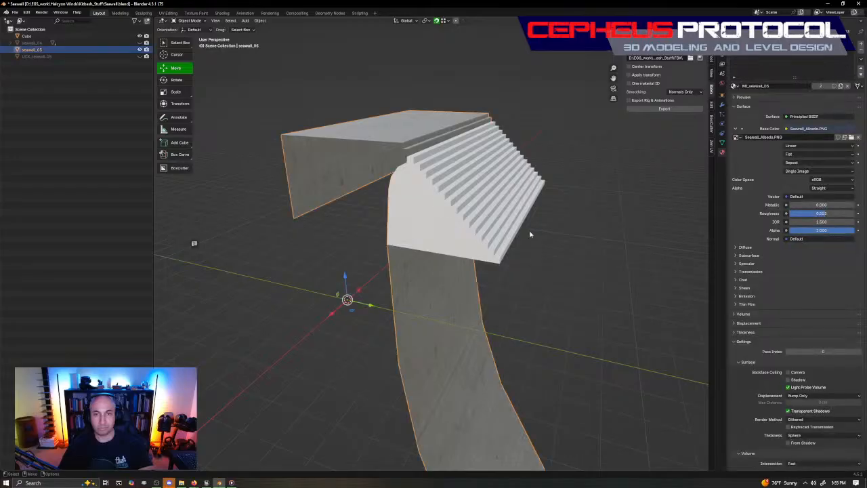
{"action": "left_click", "coordinate": [521, 225]}
{"action": "left_click_drag", "start_coordinate": [553, 281], "coordinate": [512, 263], "text": "alt"}
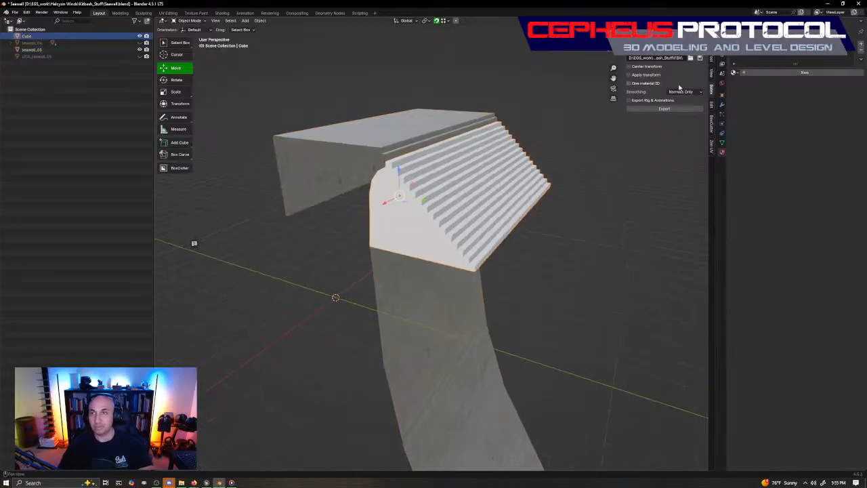
{"action": "left_click", "coordinate": [750, 73]}
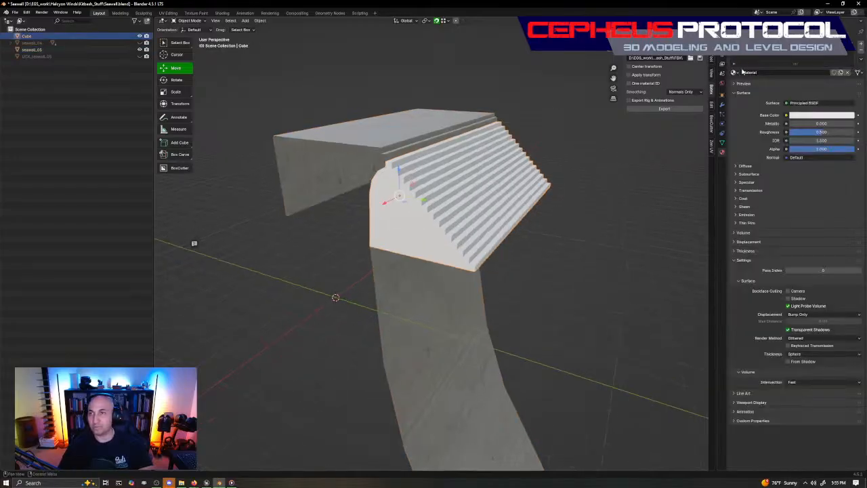
{"action": "left_click", "coordinate": [736, 72]}
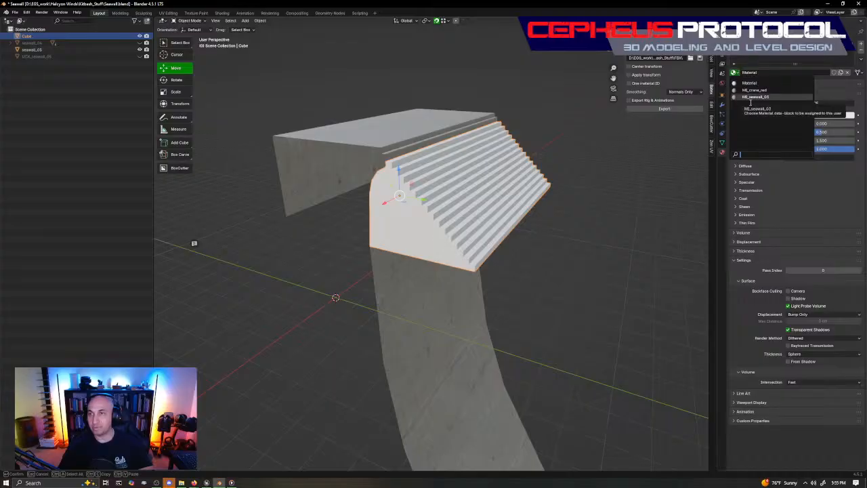
{"action": "left_click", "coordinate": [751, 98]}
{"action": "middle_click_drag", "start_coordinate": [505, 220], "coordinate": [481, 268]}
{"action": "scroll", "coordinate": [481, 271], "scroll_direction": "up", "scroll_amount": 4}
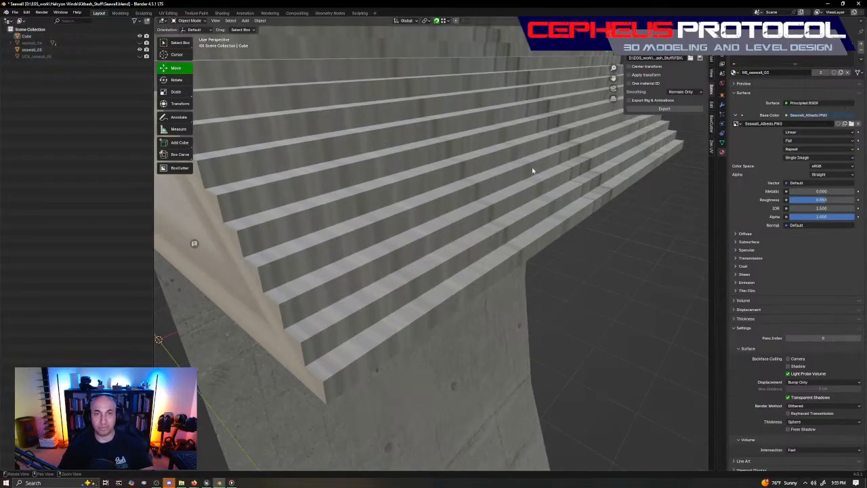
{"action": "scroll", "coordinate": [503, 225], "scroll_direction": "down", "scroll_amount": 2}
Step: Save the scene to the existing Seawall.blend file
{"action": "key", "text": "ctrl+shift+s"}
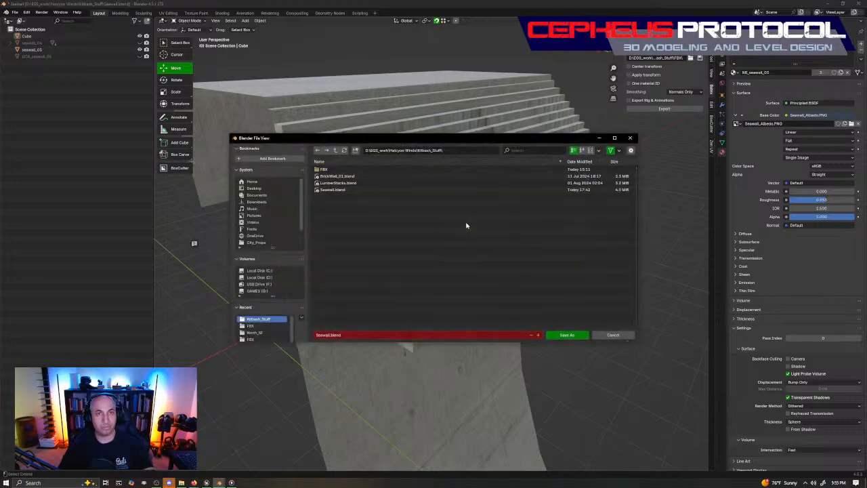
{"action": "left_click", "coordinate": [609, 336]}
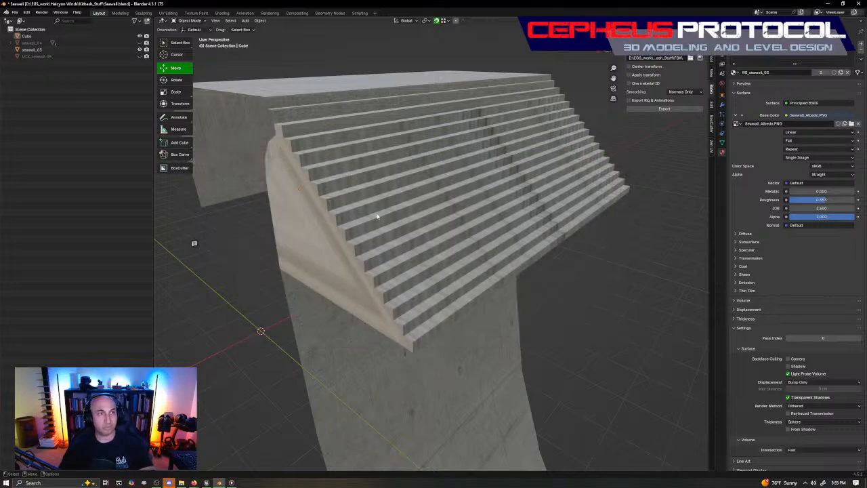
{"action": "key", "text": "ctrl+s"}
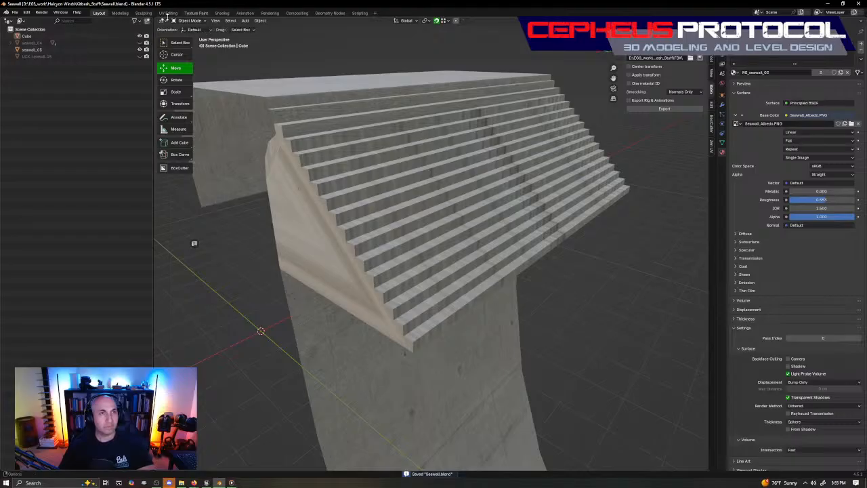
Step: Switch to the UV Editing workspace, widen the 3D viewport, and edit the stepped Cube's mesh
{"action": "left_click", "coordinate": [168, 13]}
{"action": "middle_click_drag", "start_coordinate": [582, 103], "coordinate": [572, 219]}
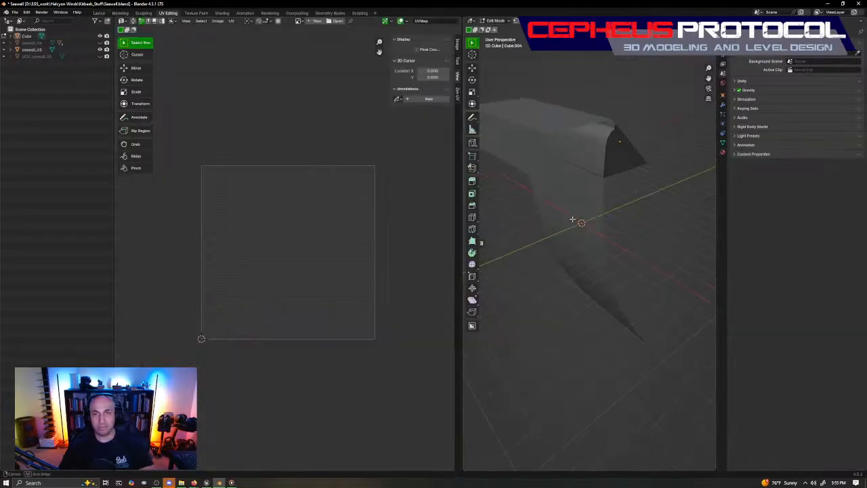
{"action": "left_click_drag", "start_coordinate": [463, 204], "coordinate": [414, 211]}
{"action": "middle_click_drag", "start_coordinate": [650, 211], "coordinate": [589, 200]}
{"action": "middle_click_drag", "start_coordinate": [589, 200], "coordinate": [544, 226], "text": "shift"}
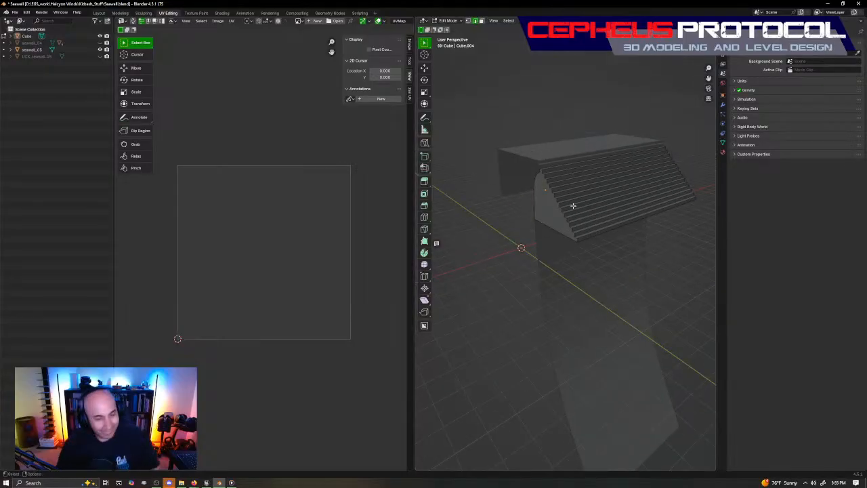
{"action": "right_click_drag", "start_coordinate": [559, 223], "coordinate": [605, 169], "text": "alt"}
{"action": "middle_click_drag", "start_coordinate": [605, 169], "coordinate": [576, 240], "text": "alt"}
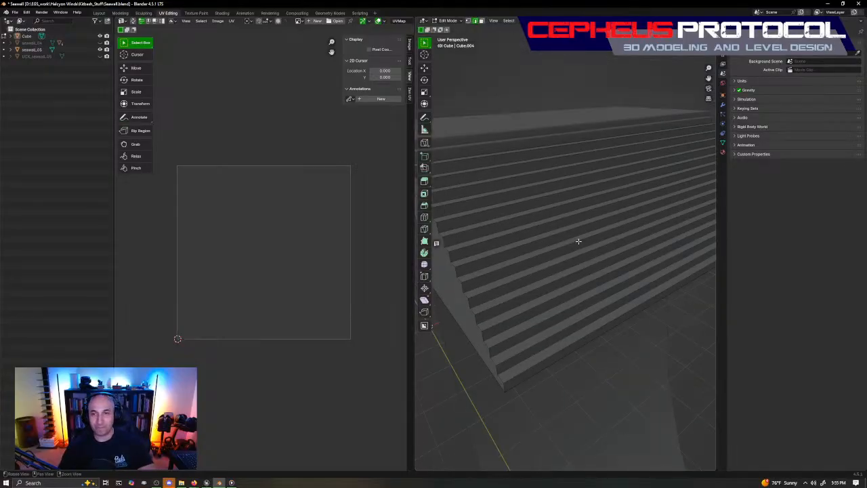
{"action": "left_click", "coordinate": [581, 241]}
{"action": "key", "text": "Tab"}
{"action": "scroll", "coordinate": [607, 294], "scroll_direction": "down", "scroll_amount": 6}
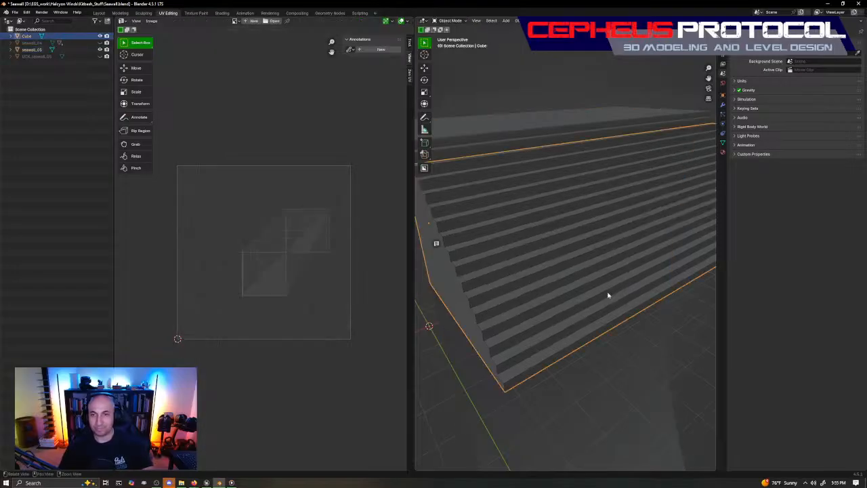
{"action": "key", "text": "Tab"}
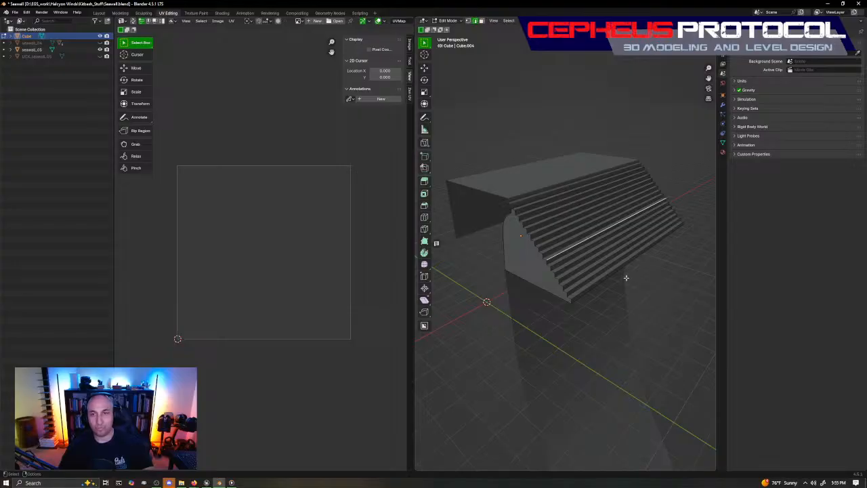
Step: Mark the edges outlining both end faces of the stepped Cube as seams
{"action": "scroll", "coordinate": [626, 277], "scroll_direction": "up", "scroll_amount": 5}
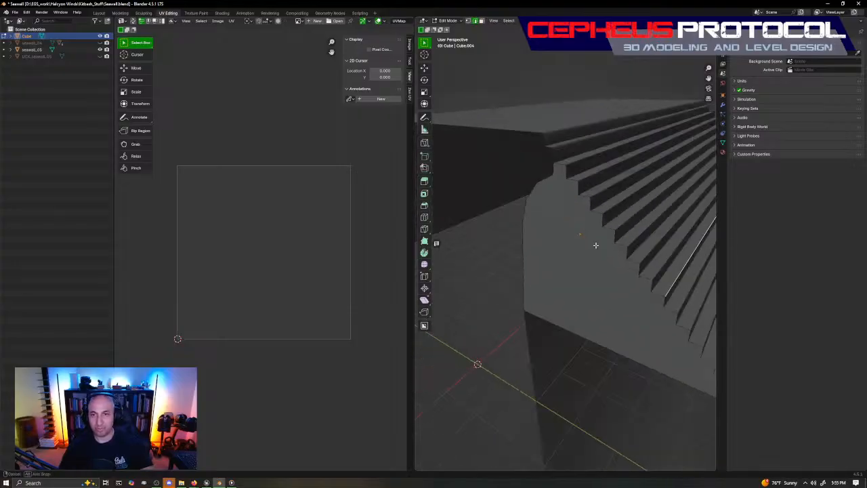
{"action": "middle_click_drag", "start_coordinate": [595, 245], "coordinate": [606, 224]}
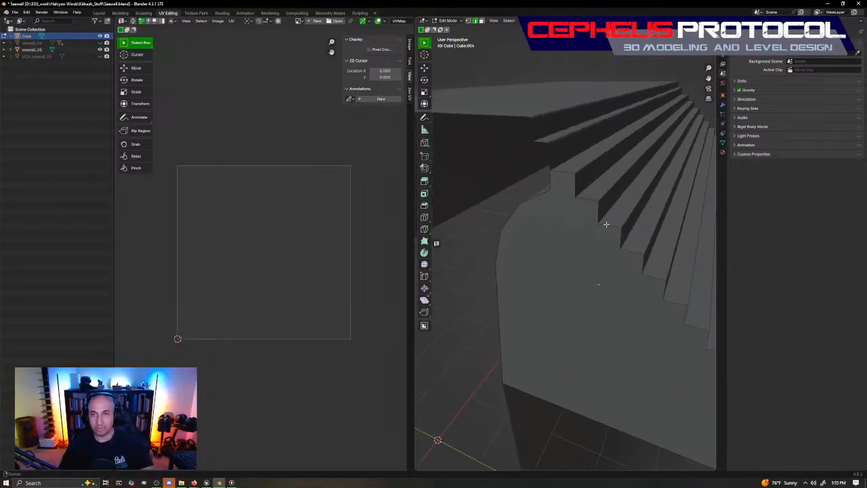
{"action": "left_click", "coordinate": [548, 197], "text": "alt"}
{"action": "left_click", "coordinate": [577, 190]}
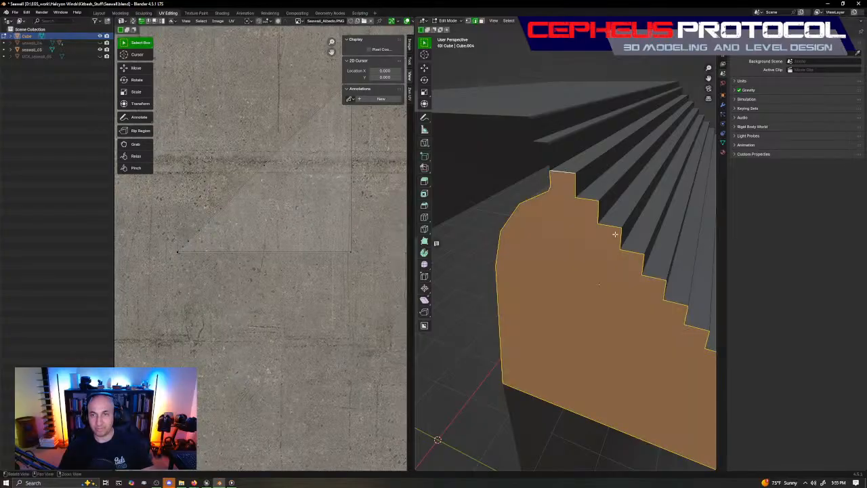
{"action": "middle_click_drag", "start_coordinate": [615, 234], "coordinate": [557, 186]}
{"action": "left_click", "coordinate": [528, 109], "text": "alt+shift"}
{"action": "middle_click_drag", "start_coordinate": [528, 109], "coordinate": [569, 163]}
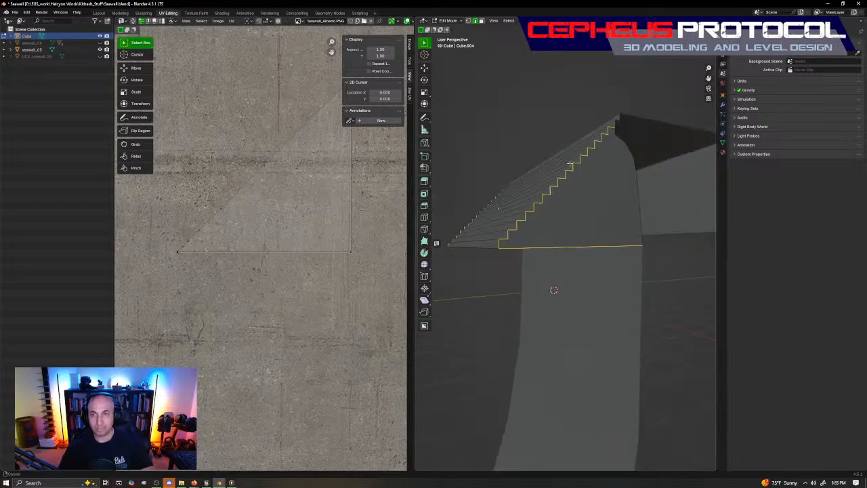
{"action": "middle_click_drag", "start_coordinate": [633, 187], "coordinate": [602, 211]}
{"action": "left_click", "coordinate": [578, 226], "text": "alt+shift"}
{"action": "left_click", "coordinate": [602, 211], "text": "shift"}
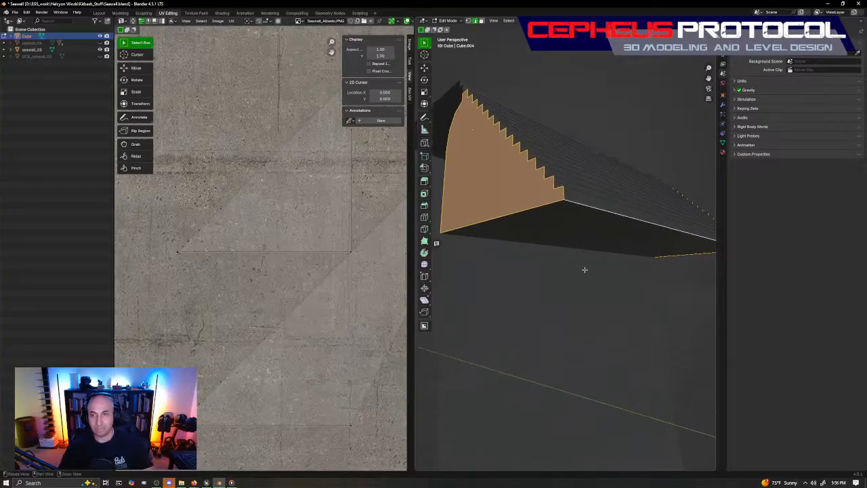
{"action": "mouse_move", "coordinate": [584, 268]}
{"action": "middle_mouse_down"}
{"action": "mouse_move", "coordinate": [567, 244]}
{"action": "mouse_move", "coordinate": [640, 269]}
{"action": "mouse_move", "coordinate": [562, 284]}
{"action": "mouse_move", "coordinate": [579, 285]}
{"action": "middle_mouse_up"}
{"action": "left_click", "coordinate": [544, 240], "text": "shift"}
{"action": "key", "text": "ctrl+z"}
{"action": "key", "text": "ctrl+z"}
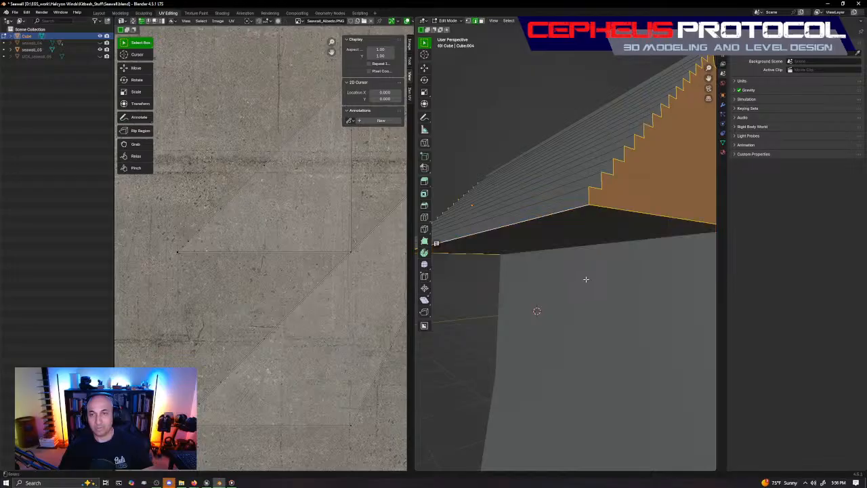
{"action": "scroll", "coordinate": [596, 170], "scroll_direction": "down", "scroll_amount": 4}
{"action": "right_click", "coordinate": [524, 95]}
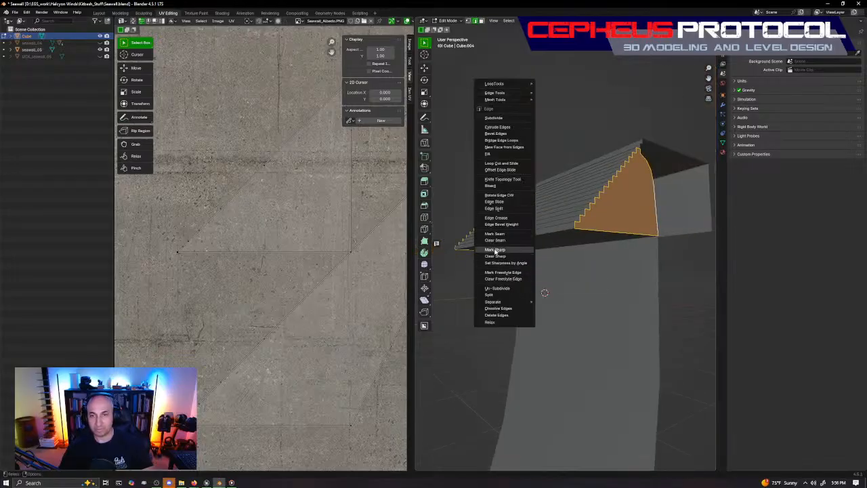
{"action": "left_click", "coordinate": [519, 234]}
Step: Mark the two long edges of the stepped Cube's underside as seams
{"action": "left_click", "coordinate": [562, 231]}
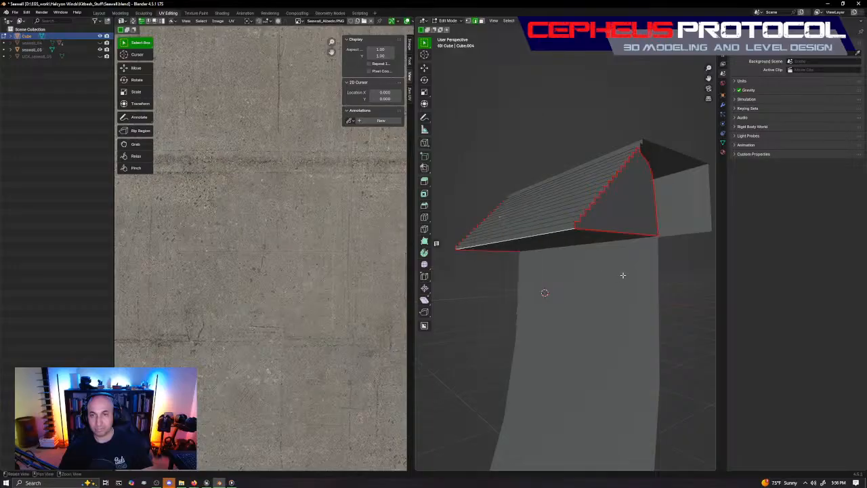
{"action": "middle_click_drag", "start_coordinate": [623, 275], "coordinate": [615, 234]}
{"action": "left_click", "coordinate": [602, 220], "text": "shift"}
{"action": "right_click", "coordinate": [564, 117]}
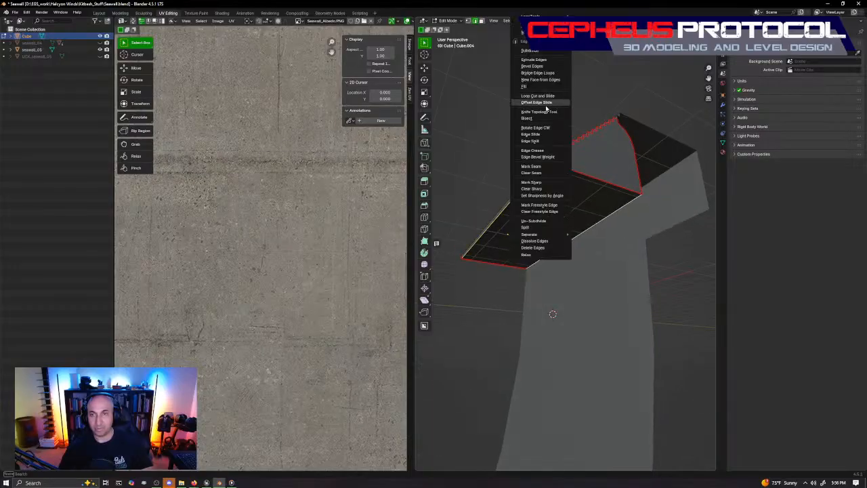
{"action": "left_click", "coordinate": [543, 168]}
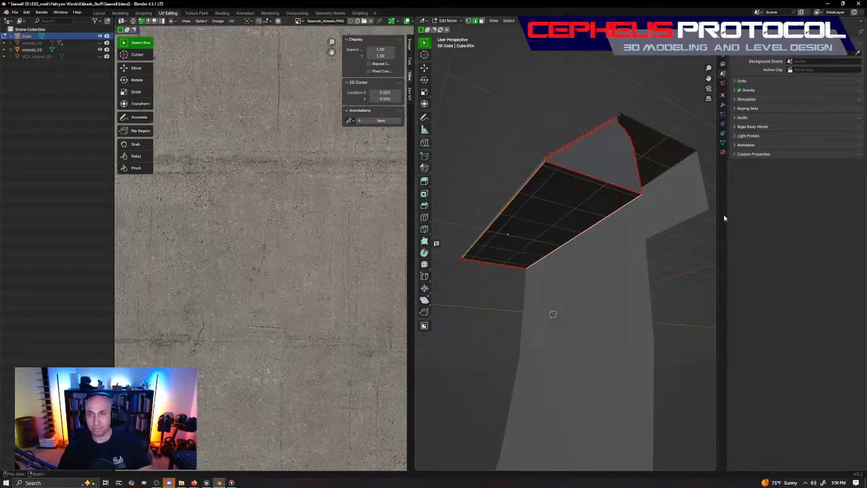
Step: Mark the long back edge of the topmost step as a seam
{"action": "middle_click_drag", "start_coordinate": [698, 184], "coordinate": [578, 208]}
{"action": "scroll", "coordinate": [621, 242], "scroll_direction": "up", "scroll_amount": 4}
{"action": "left_click", "coordinate": [577, 210]}
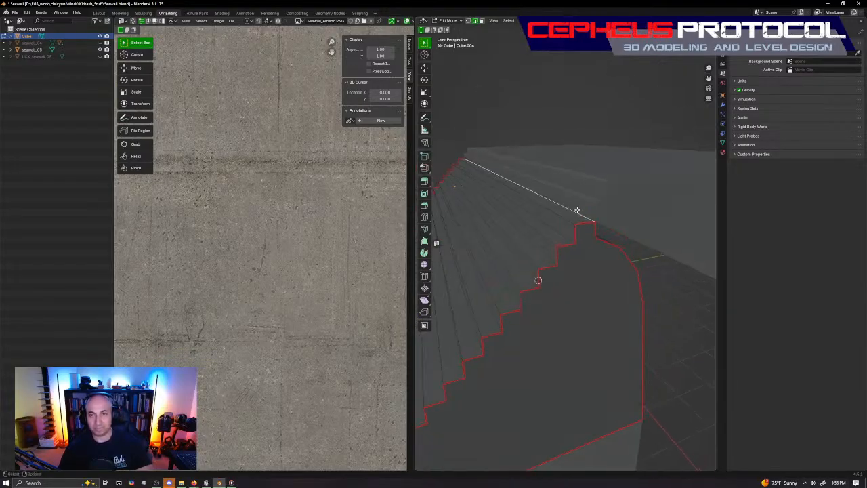
{"action": "middle_click_drag", "start_coordinate": [548, 280], "coordinate": [550, 292]}
{"action": "scroll", "coordinate": [283, 263], "scroll_direction": "down", "scroll_amount": 5}
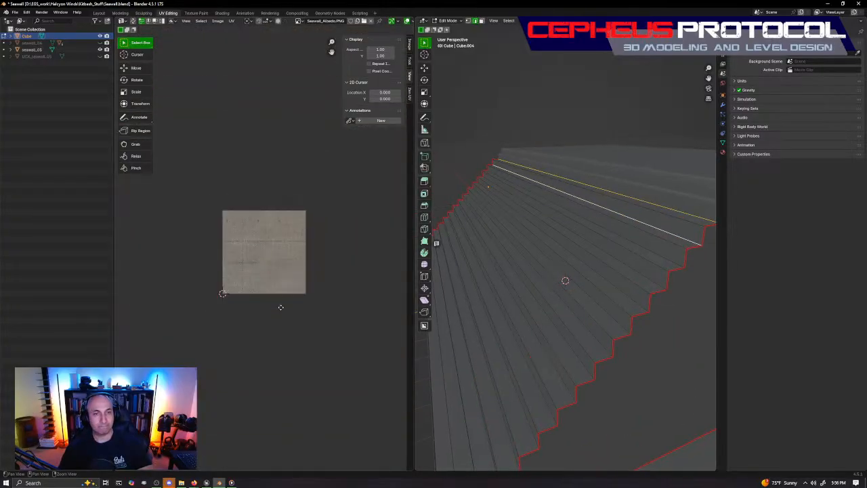
{"action": "scroll", "coordinate": [300, 282], "scroll_direction": "up", "scroll_amount": 4}
{"action": "scroll", "coordinate": [300, 282], "scroll_direction": "up", "scroll_amount": 2}
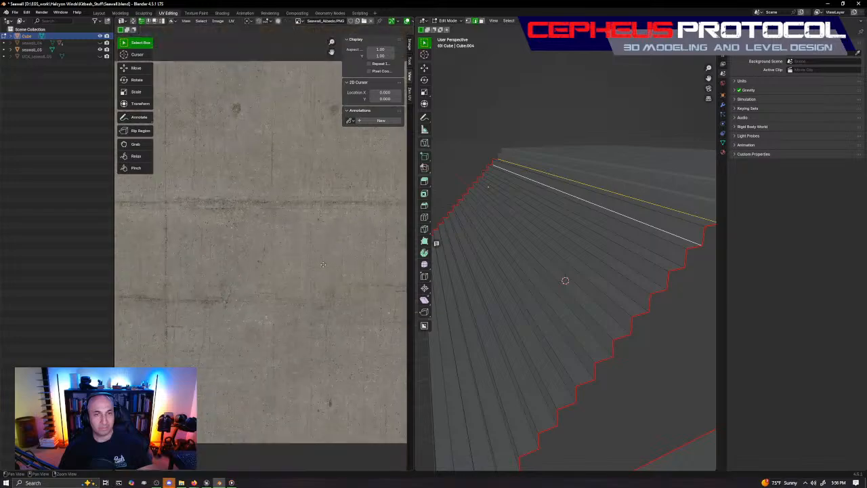
{"action": "scroll", "coordinate": [327, 281], "scroll_direction": "down", "scroll_amount": 2}
{"action": "middle_click_drag", "start_coordinate": [604, 237], "coordinate": [573, 253]}
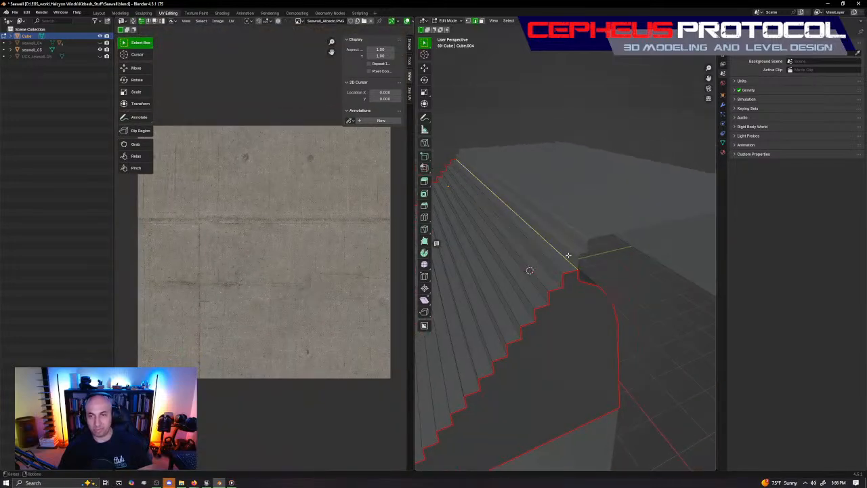
{"action": "middle_click_drag", "start_coordinate": [604, 282], "coordinate": [573, 251]}
{"action": "key", "text": "ctrl+e"}
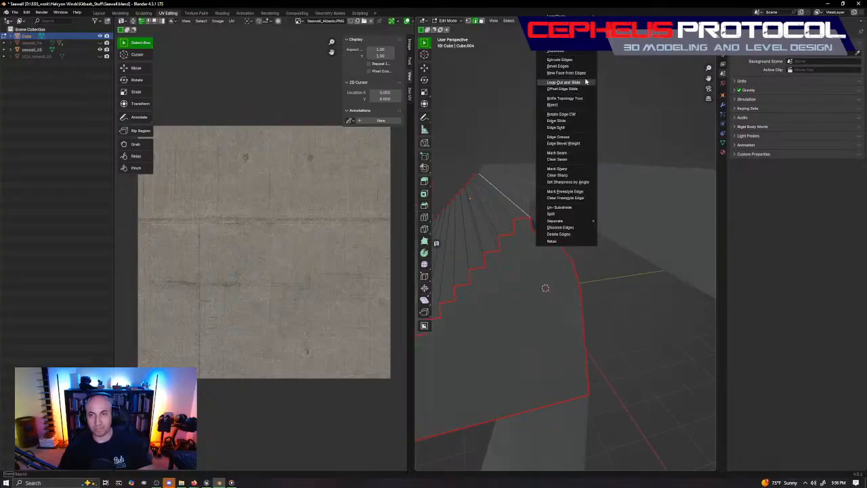
{"action": "mouse_move", "coordinate": [567, 221]}
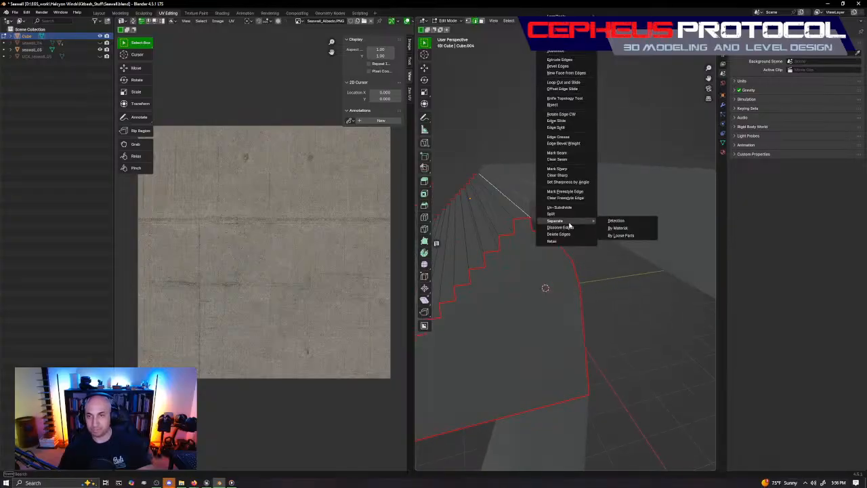
{"action": "left_click", "coordinate": [571, 155]}
{"action": "middle_click_drag", "start_coordinate": [570, 162], "coordinate": [503, 257]}
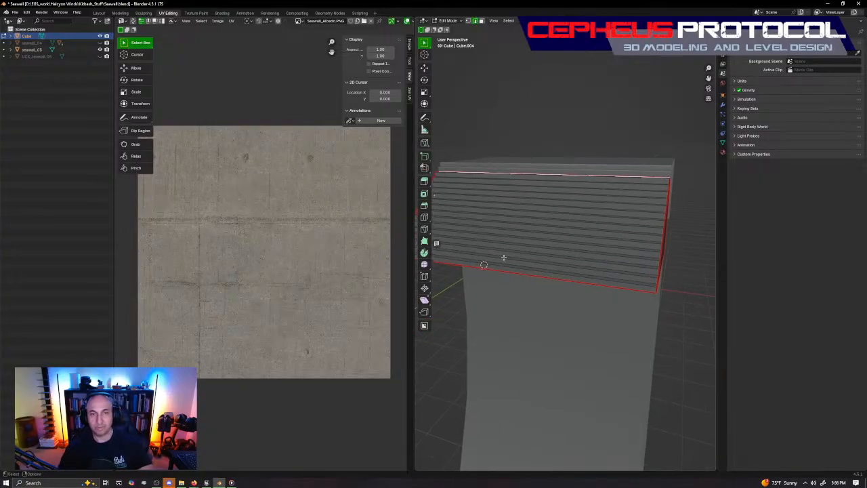
Step: Select every face of the stepped Cube and unwrap its UVs along the marked seams
{"action": "key", "text": "3"}
{"action": "key", "text": "a"}
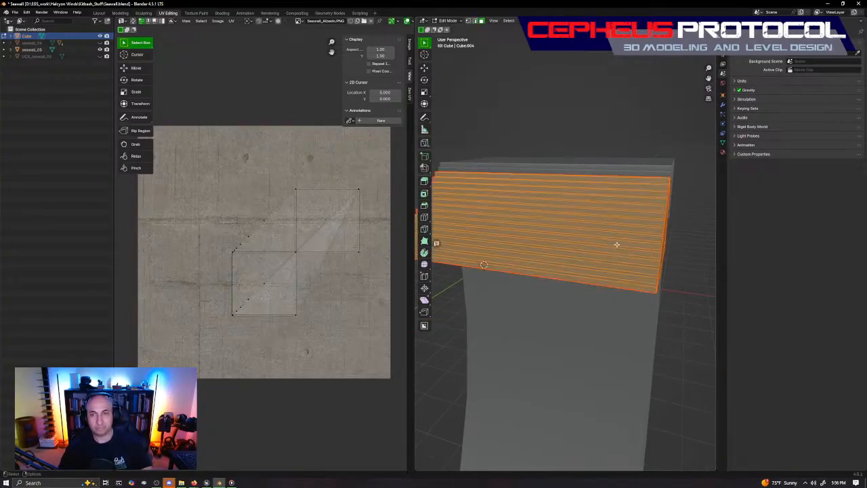
{"action": "scroll", "coordinate": [352, 244], "scroll_direction": "down", "scroll_amount": 5}
{"action": "left_click_drag", "start_coordinate": [237, 349], "coordinate": [377, 180]}
{"action": "key", "text": "u"}
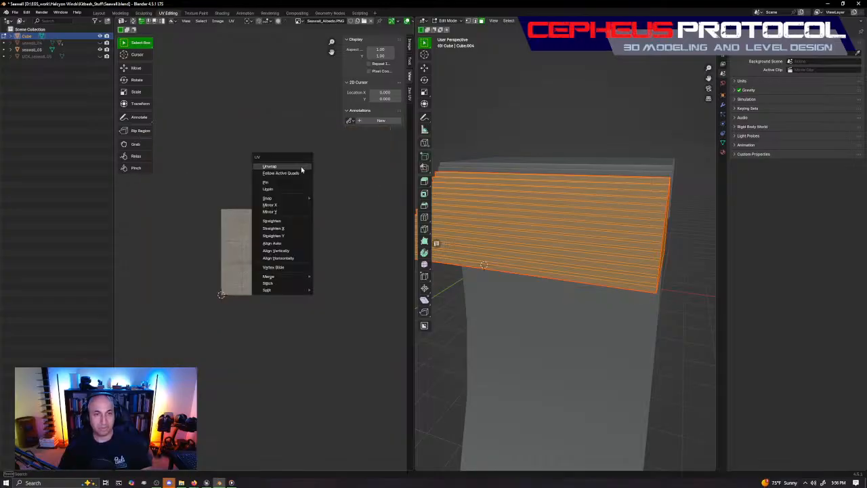
{"action": "left_click", "coordinate": [298, 169]}
{"action": "middle_click_drag", "start_coordinate": [277, 332], "coordinate": [156, 178], "text": "ctrl"}
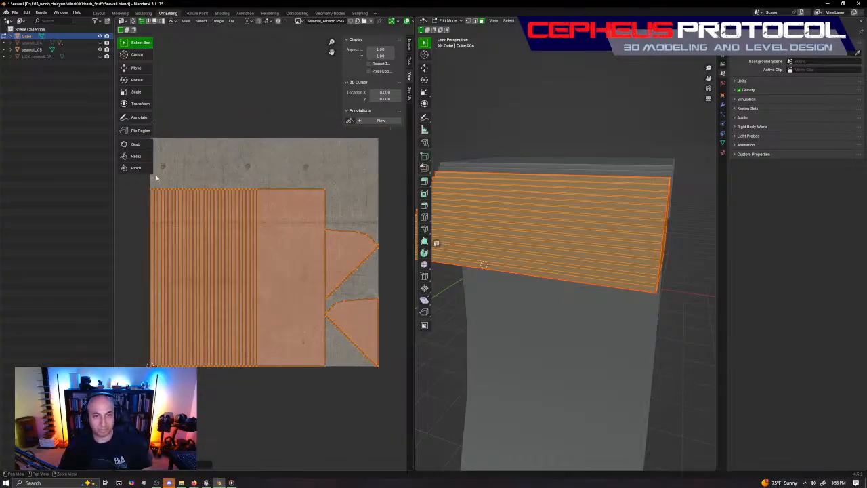
{"action": "key", "text": "u"}
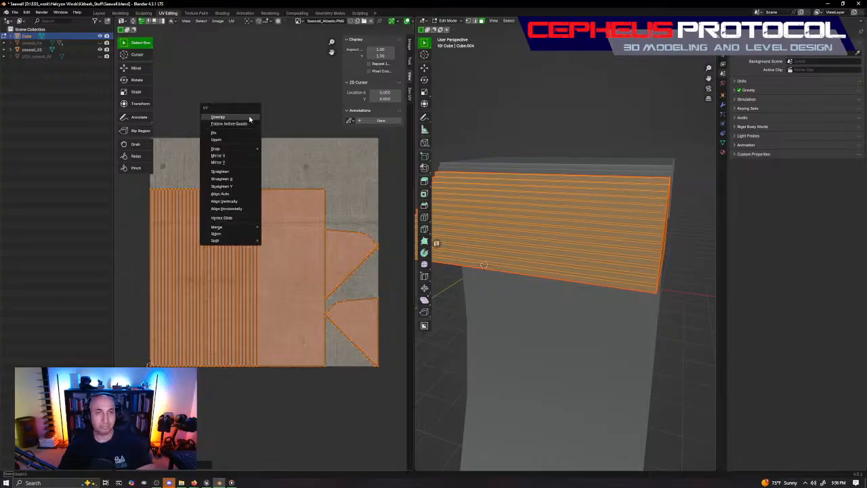
{"action": "left_click", "coordinate": [217, 116]}
{"action": "scroll", "coordinate": [280, 164], "scroll_direction": "down", "scroll_amount": 3}
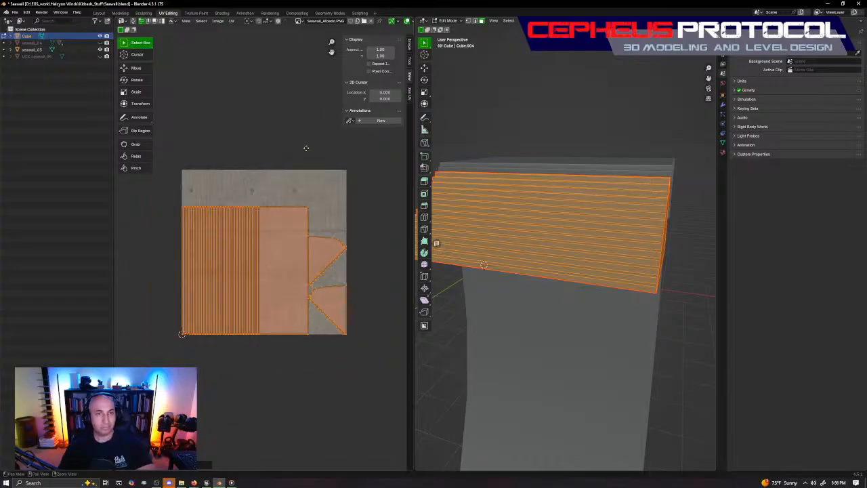
Step: Move the UV island of the step faces horizontally outside the concrete texture's left edge
{"action": "left_click", "coordinate": [248, 288]}
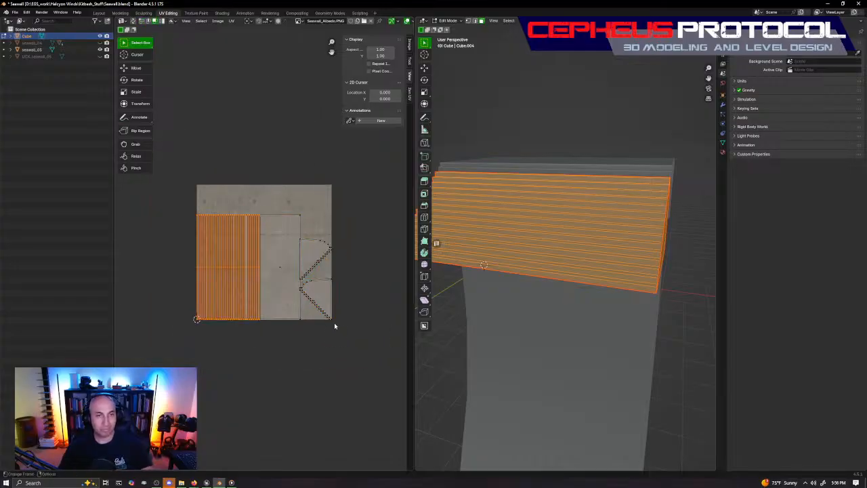
{"action": "key", "text": "w"}
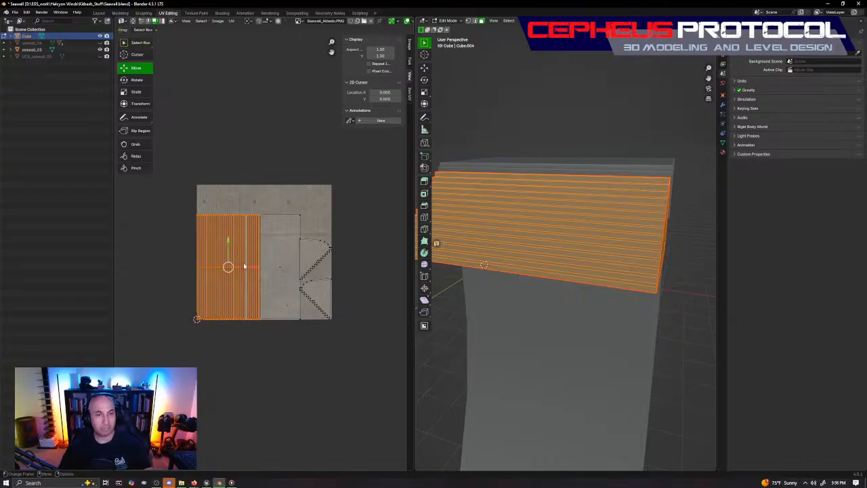
{"action": "left_click_drag", "start_coordinate": [244, 266], "coordinate": [178, 266]}
{"action": "middle_click_drag", "start_coordinate": [281, 288], "coordinate": [384, 277]}
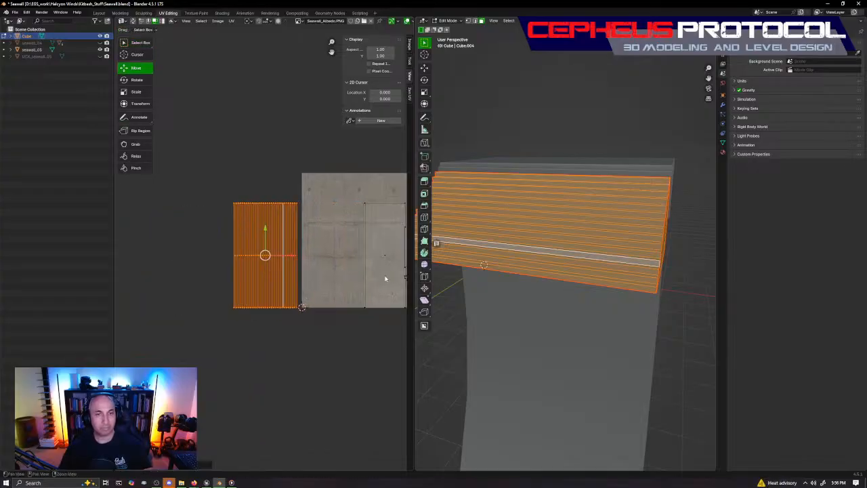
Step: Enable snapping in the UV editor and try to rotate the step-face UV island by a quarter turn
{"action": "key", "text": "e"}
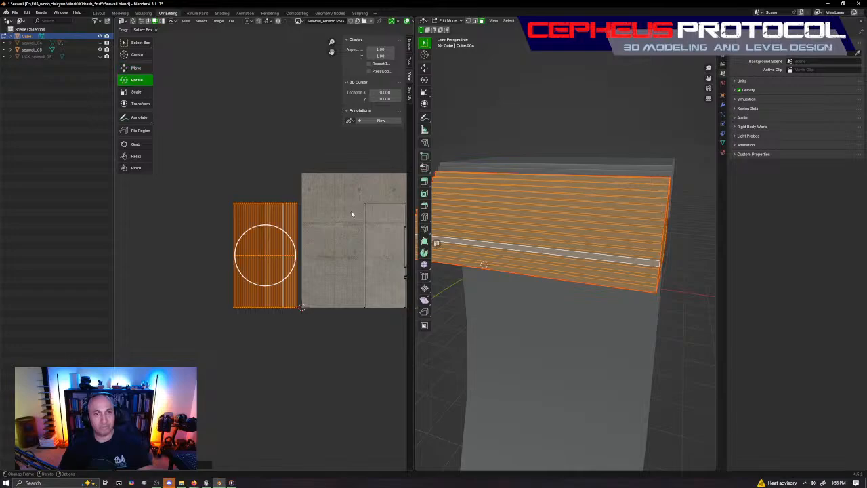
{"action": "left_click", "coordinate": [258, 21]}
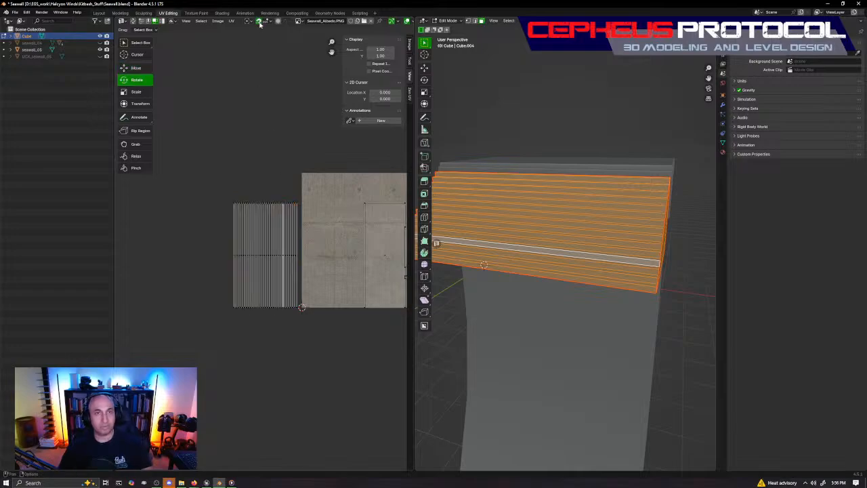
{"action": "left_click", "coordinate": [262, 273]}
{"action": "left_click_drag", "start_coordinate": [299, 256], "coordinate": [232, 217]}
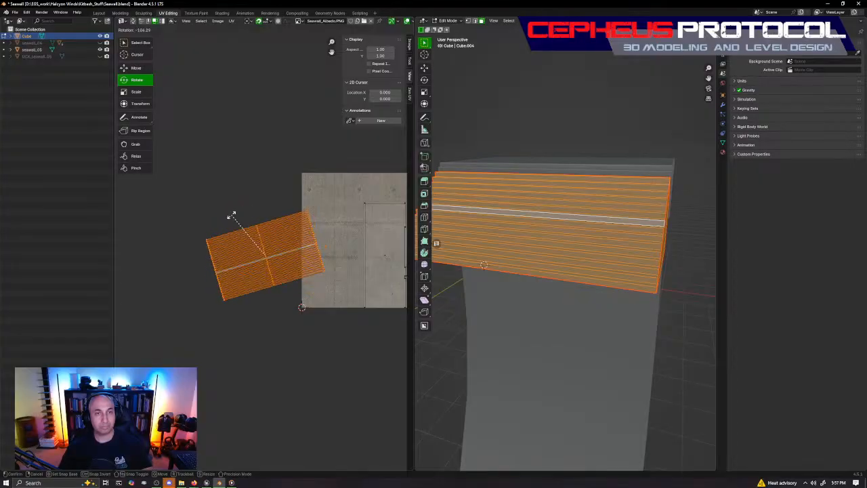
{"action": "right_click", "coordinate": [233, 217]}
{"action": "scroll", "coordinate": [338, 248], "scroll_direction": "up", "scroll_amount": 2}
{"action": "right_click_drag", "start_coordinate": [339, 248], "coordinate": [346, 248], "text": "alt"}
{"action": "middle_click_drag", "start_coordinate": [346, 248], "coordinate": [338, 277], "text": "alt"}
Step: Enable rotation snapping in the UV editor and rotate the step-face UV island a quarter turn so its strips run horizontally
{"action": "key", "text": "w"}
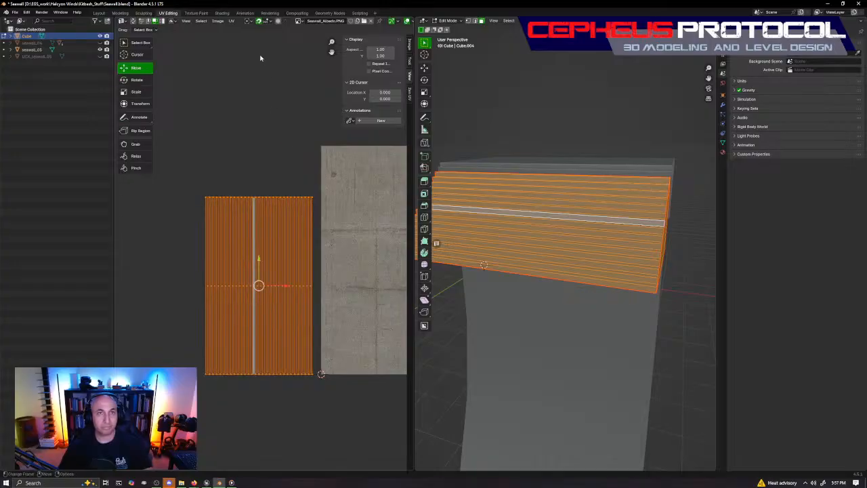
{"action": "left_click", "coordinate": [271, 23]}
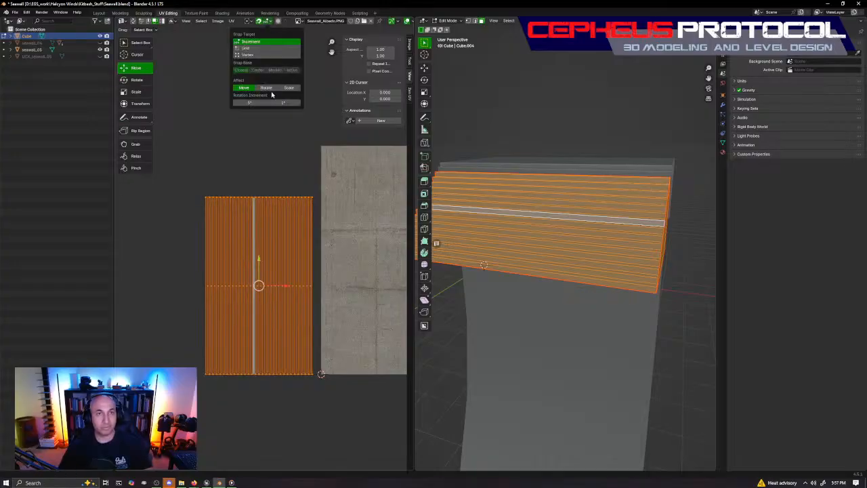
{"action": "key", "text": "e"}
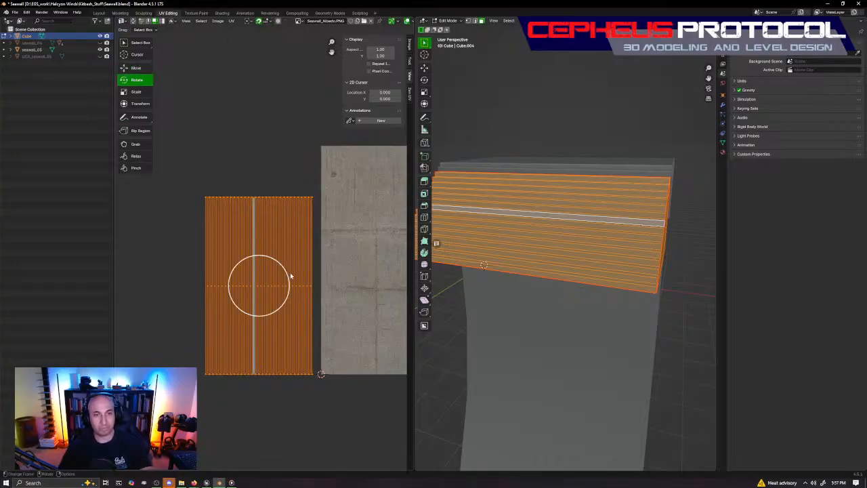
{"action": "left_click_drag", "start_coordinate": [289, 275], "coordinate": [233, 249]}
{"action": "key", "text": "w"}
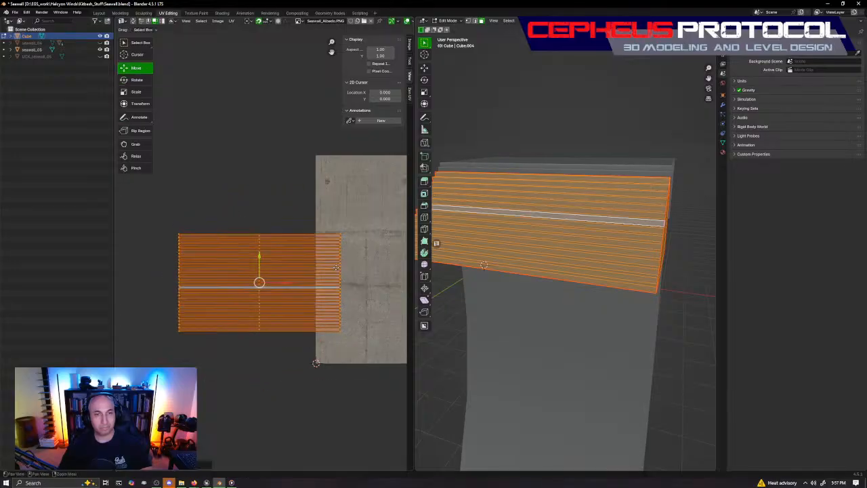
Step: Rotate the tall rectangular UV island a quarter turn and place it just inside the concrete texture's lower edge
{"action": "key", "text": "Home"}
{"action": "left_click", "coordinate": [273, 266]}
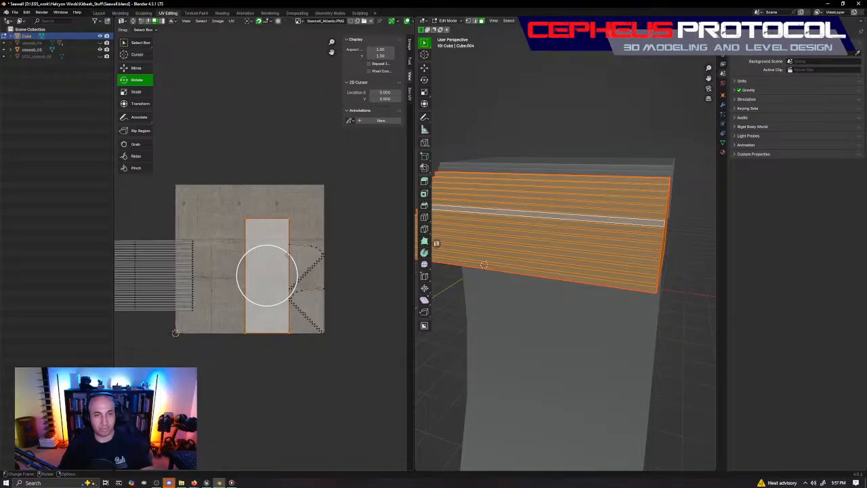
{"action": "left_click_drag", "start_coordinate": [287, 256], "coordinate": [248, 289]}
{"action": "key", "text": "shift+space"}
{"action": "key", "text": "g"}
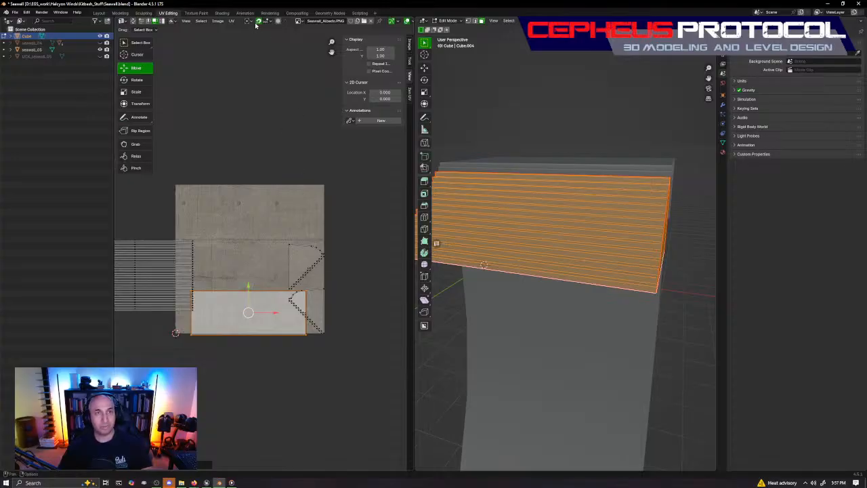
{"action": "scroll", "coordinate": [257, 271], "scroll_direction": "up", "scroll_amount": 1}
{"action": "middle_click_drag", "start_coordinate": [249, 315], "coordinate": [275, 278]}
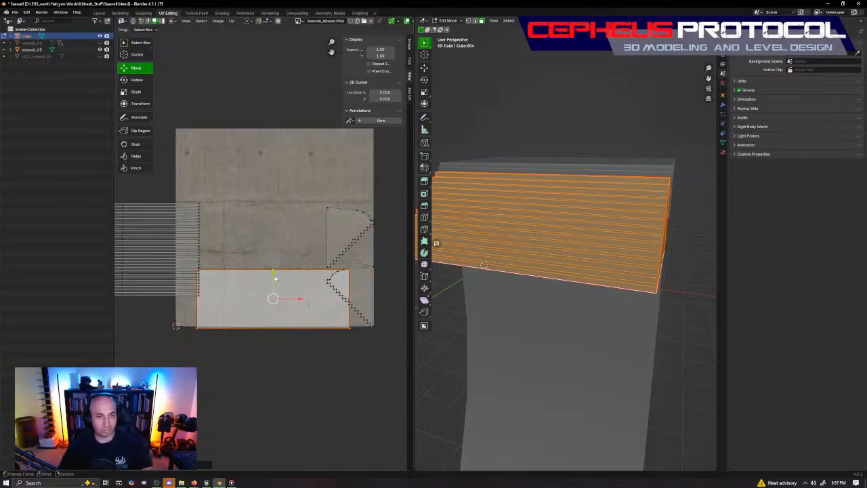
{"action": "left_click_drag", "start_coordinate": [274, 278], "coordinate": [273, 267]}
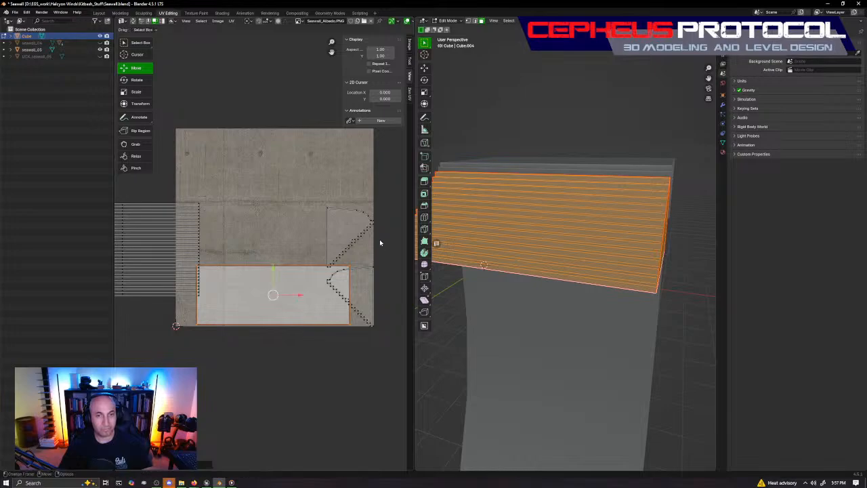
Step: Rotate the upper stepped side-profile UV island so its flat base lies horizontally
{"action": "left_click", "coordinate": [354, 247]}
{"action": "key", "text": "shift+space"}
{"action": "key", "text": "r"}
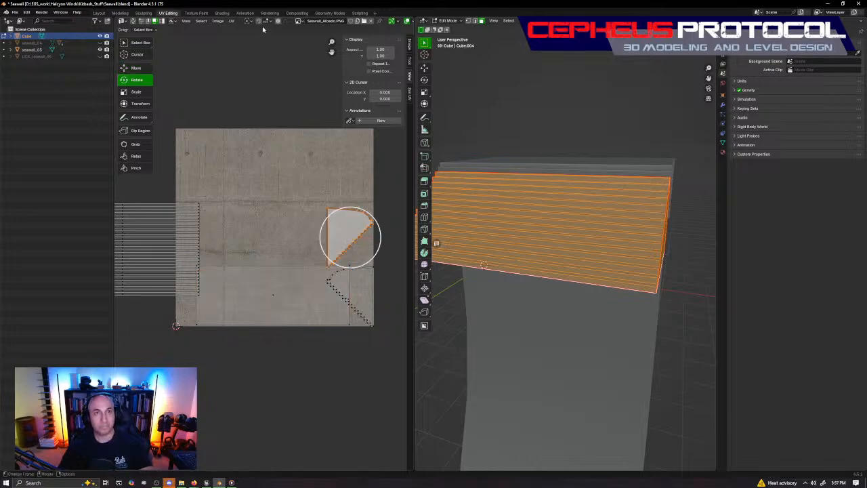
{"action": "left_click_drag", "start_coordinate": [328, 259], "coordinate": [322, 197]}
Step: Rotate the lower side-profile UV island so its base is horizontal and move it up near the middle of the texture
{"action": "left_click", "coordinate": [374, 281]}
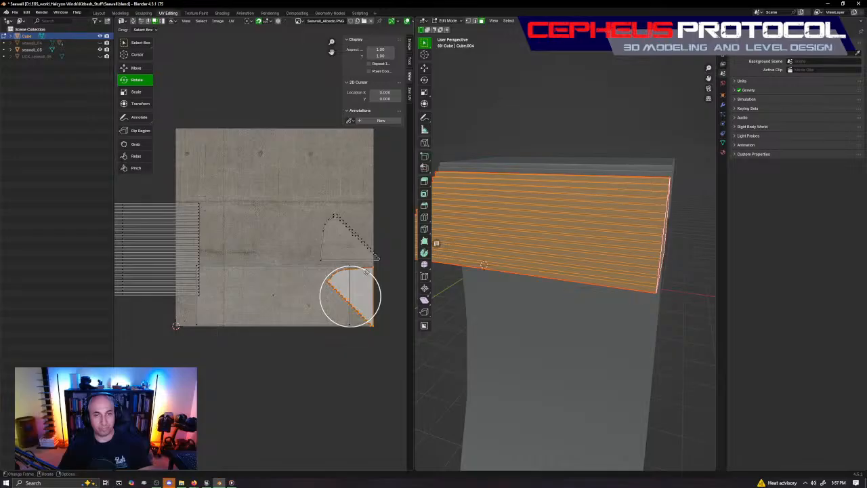
{"action": "left_click_drag", "start_coordinate": [366, 272], "coordinate": [401, 336]}
{"action": "key", "text": "shift+space"}
{"action": "key", "text": "g"}
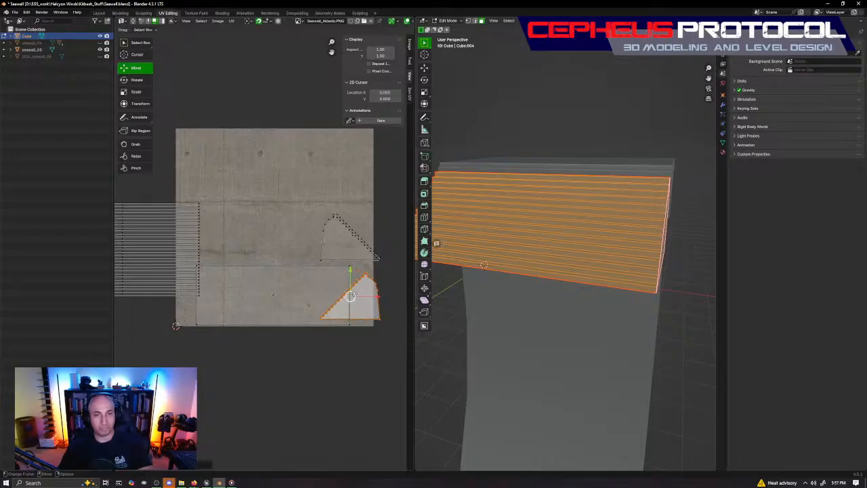
{"action": "left_click_drag", "start_coordinate": [368, 306], "coordinate": [284, 192]}
Step: Try to enlarge the two side-profile UV islands separately, and undo the scaling
{"action": "key", "text": "shift+space"}
{"action": "key", "text": "s"}
{"action": "key", "text": "shift+space"}
{"action": "key", "text": "g"}
{"action": "left_click", "coordinate": [369, 249]}
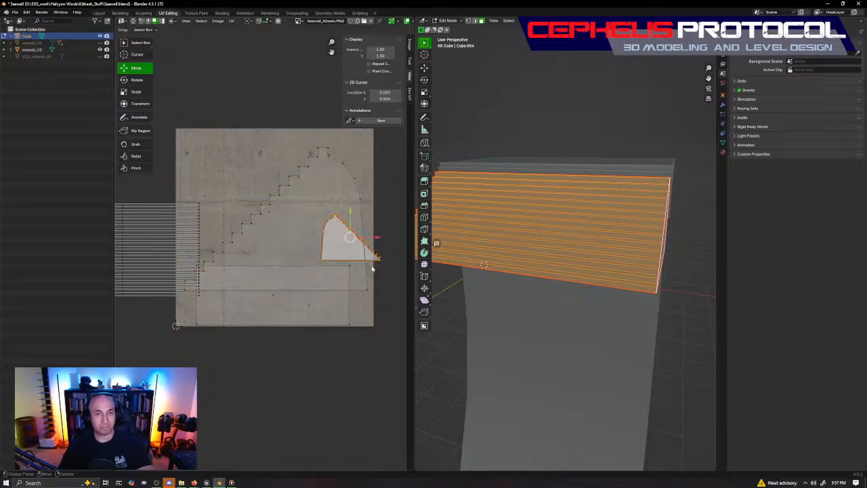
{"action": "key", "text": "shift+space"}
{"action": "key", "text": "s"}
{"action": "left_click_drag", "start_coordinate": [357, 221], "coordinate": [401, 217]}
{"action": "key", "text": "ctrl+z"}
{"action": "key", "text": "ctrl+z"}
{"action": "key", "text": "ctrl+z"}
{"action": "key", "text": "ctrl+z"}
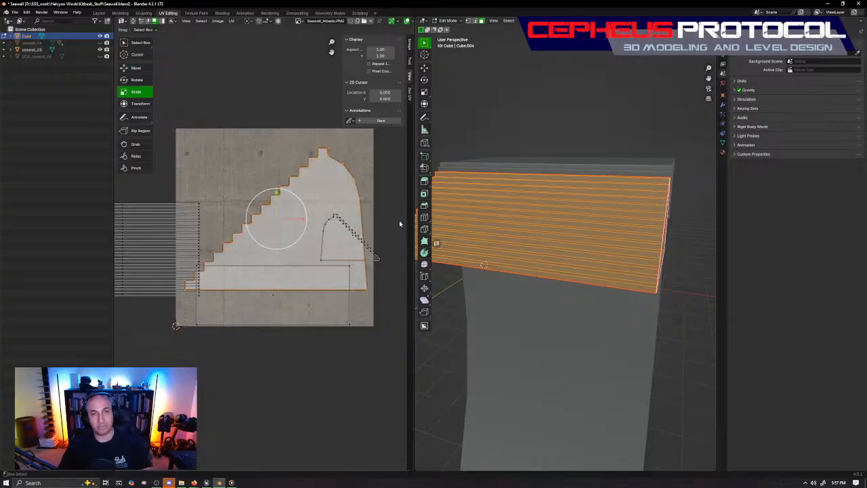
Step: Scale both side-profile UV islands up together and move them so the first one fits the texture's width
{"action": "key", "text": "w"}
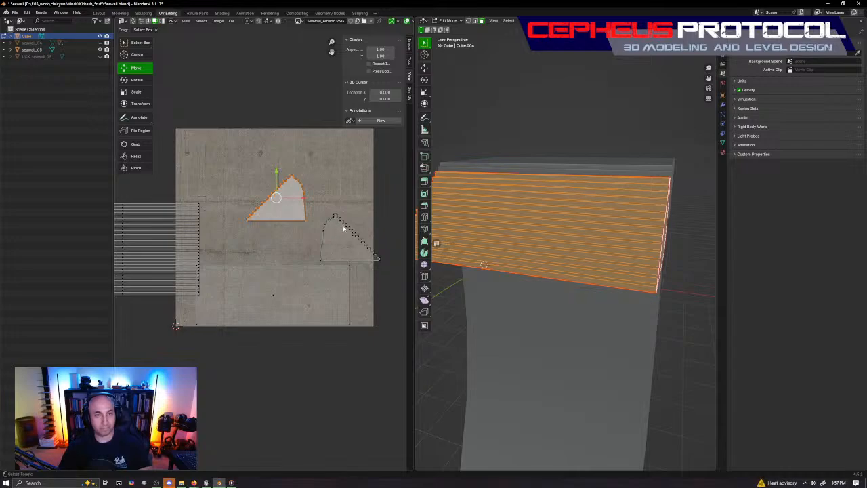
{"action": "left_click", "coordinate": [345, 229], "text": "shift"}
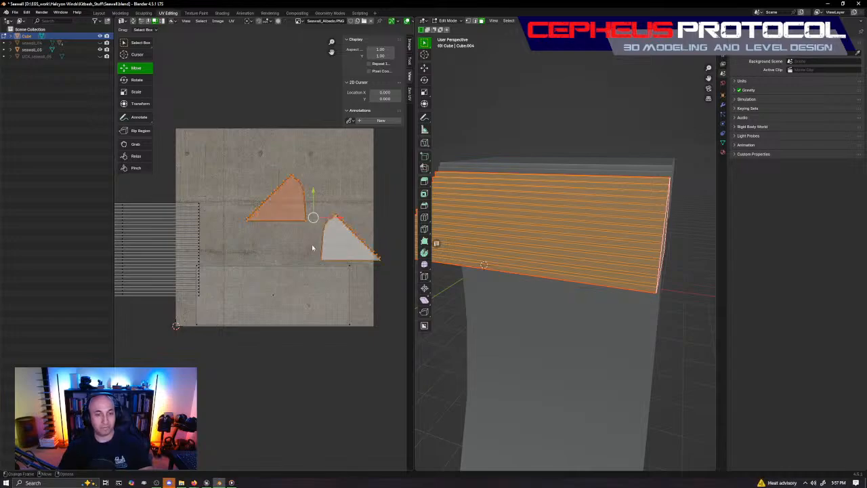
{"action": "key", "text": "r"}
{"action": "left_click_drag", "start_coordinate": [319, 205], "coordinate": [372, 185]}
{"action": "key", "text": "w"}
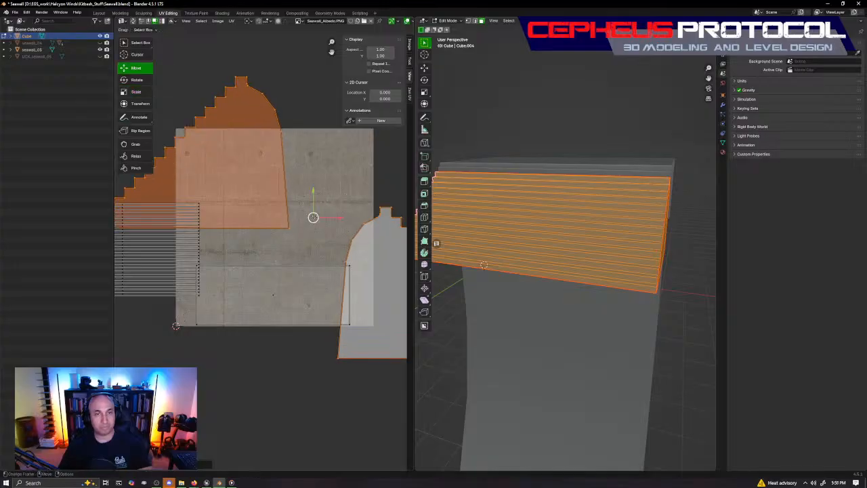
{"action": "key", "text": "g"}
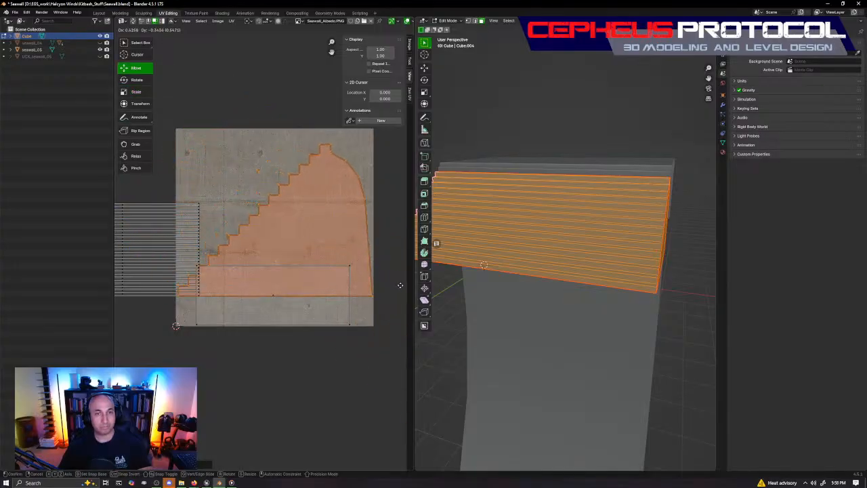
{"action": "left_click", "coordinate": [400, 286]}
Step: Move the second side-profile UV island onto the concrete texture so it overlaps the first one
{"action": "scroll", "coordinate": [348, 319], "scroll_direction": "down", "scroll_amount": 3}
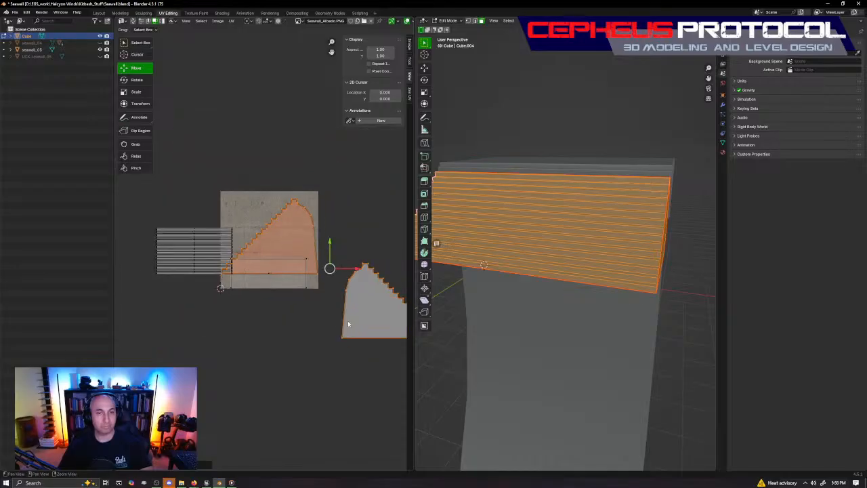
{"action": "middle_click_drag", "start_coordinate": [347, 320], "coordinate": [326, 307]}
{"action": "left_click", "coordinate": [344, 296]}
{"action": "left_click_drag", "start_coordinate": [371, 291], "coordinate": [258, 234]}
{"action": "middle_click_drag", "start_coordinate": [253, 300], "coordinate": [291, 276], "text": "alt"}
{"action": "right_click_drag", "start_coordinate": [290, 277], "coordinate": [314, 201], "text": "alt"}
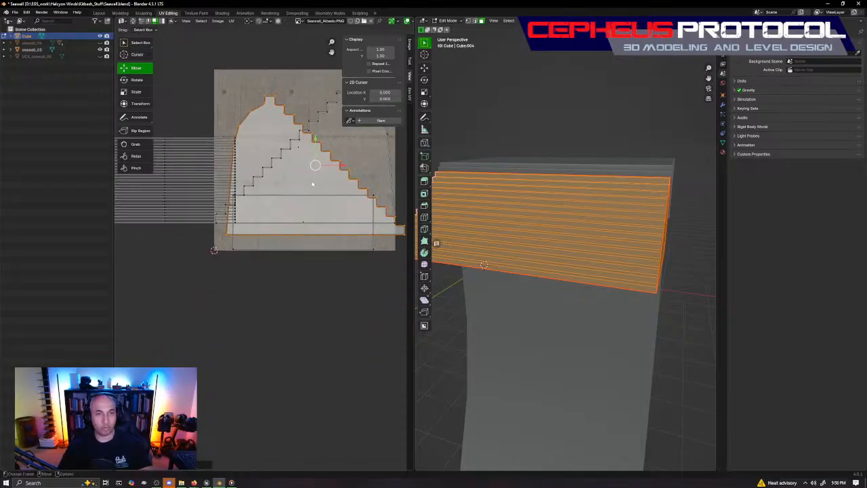
{"action": "left_click_drag", "start_coordinate": [314, 166], "coordinate": [304, 174]}
Step: Select the step-face UV island and move it onto the concrete texture from beyond its left edge
{"action": "left_click", "coordinate": [200, 192]}
{"action": "right_click_drag", "start_coordinate": [274, 173], "coordinate": [278, 213], "text": "alt"}
{"action": "middle_click_drag", "start_coordinate": [251, 219], "coordinate": [274, 230], "text": "alt"}
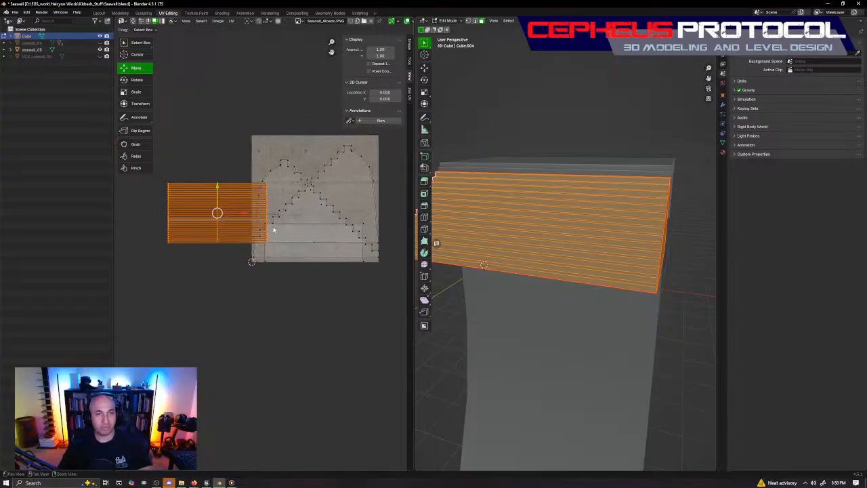
{"action": "left_click_drag", "start_coordinate": [248, 215], "coordinate": [351, 215]}
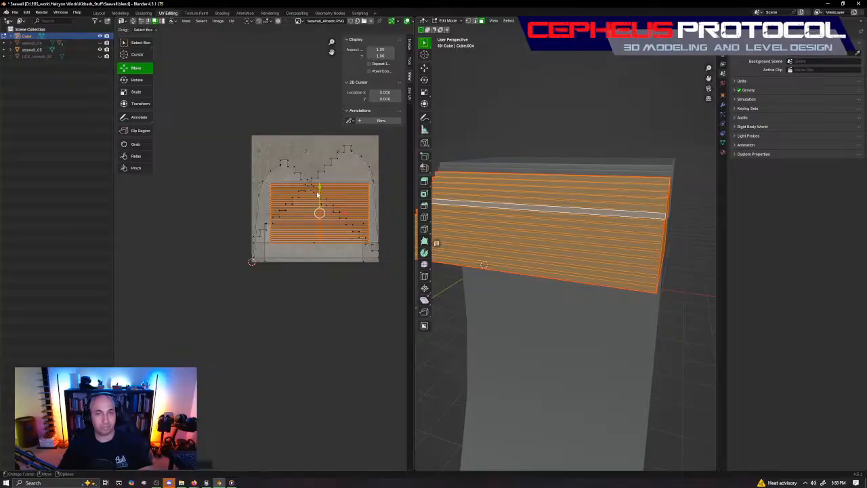
{"action": "left_click_drag", "start_coordinate": [321, 184], "coordinate": [321, 167]}
Step: Enlarge the step-face UV island and position it so its strips span the full height of the concrete texture
{"action": "left_click_drag", "start_coordinate": [345, 200], "coordinate": [355, 168]}
{"action": "key", "text": "r"}
{"action": "key", "text": "w"}
{"action": "right_click_drag", "start_coordinate": [356, 168], "coordinate": [342, 152], "text": "alt"}
{"action": "left_click_drag", "start_coordinate": [340, 144], "coordinate": [345, 151]}
{"action": "middle_click_drag", "start_coordinate": [350, 160], "coordinate": [324, 179], "text": "alt"}
{"action": "key", "text": "r"}
{"action": "left_click_drag", "start_coordinate": [326, 178], "coordinate": [328, 178]}
{"action": "middle_click_drag", "start_coordinate": [328, 179], "coordinate": [319, 202], "text": "alt"}
{"action": "scroll", "coordinate": [317, 197], "scroll_direction": "up", "scroll_amount": 1}
{"action": "key", "text": "w"}
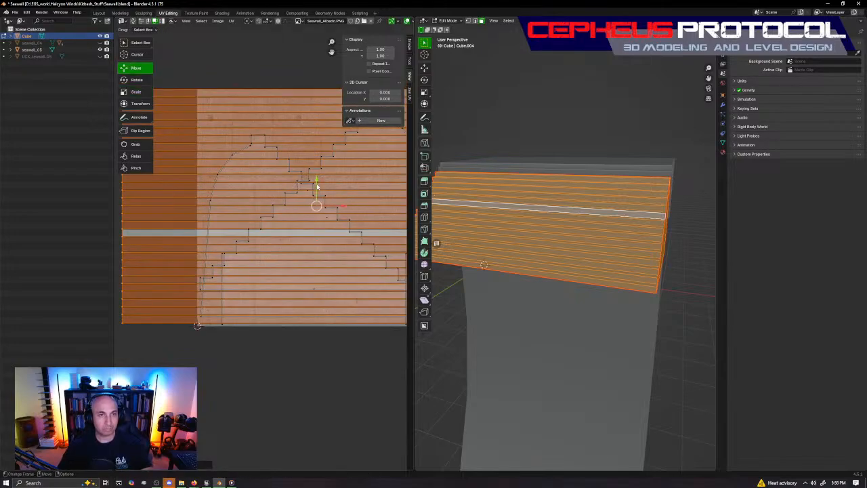
{"action": "left_click_drag", "start_coordinate": [317, 183], "coordinate": [318, 183]}
Step: Inspect the concrete texture on the steps in the Layout workspace and save the file
{"action": "middle_click_drag", "start_coordinate": [514, 277], "coordinate": [537, 283]}
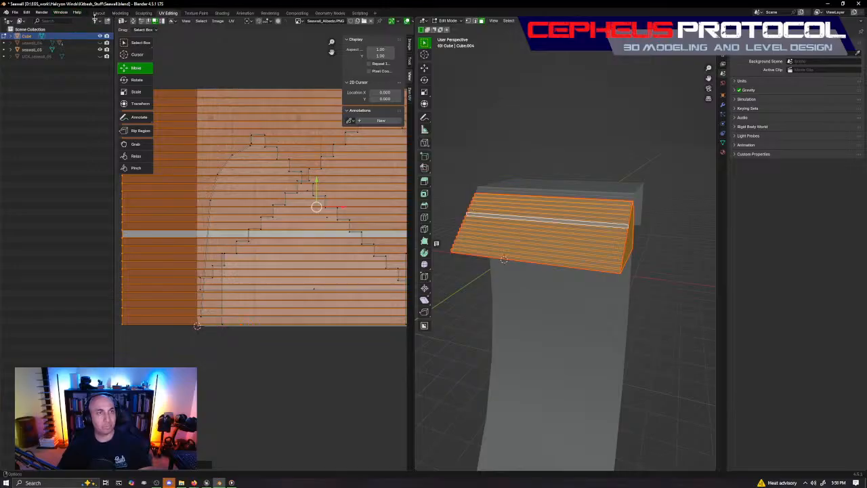
{"action": "left_click", "coordinate": [101, 14]}
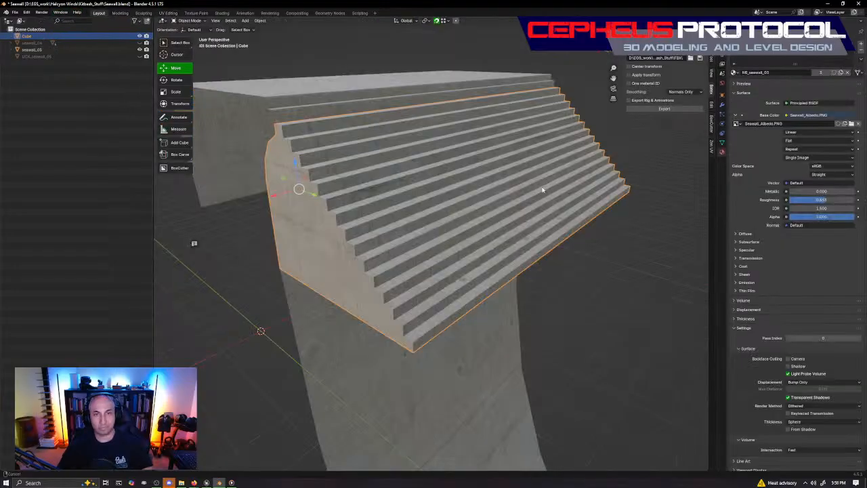
{"action": "middle_click_drag", "start_coordinate": [542, 189], "coordinate": [536, 279]}
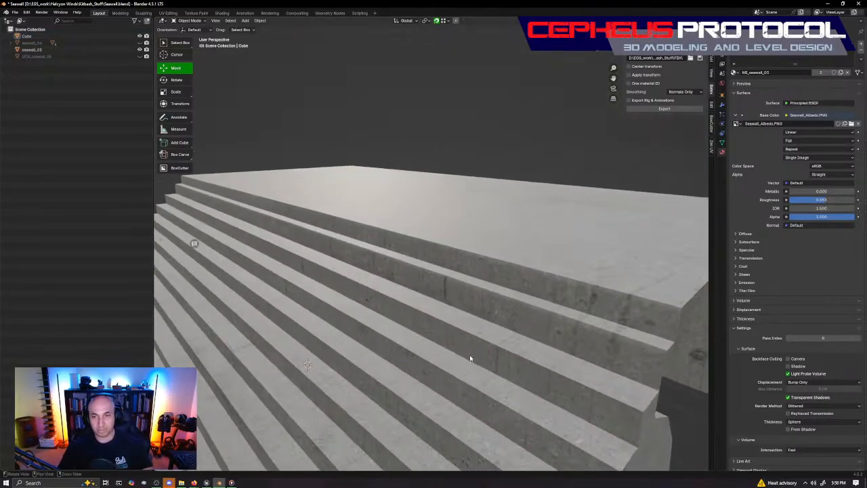
{"action": "middle_click_drag", "start_coordinate": [469, 358], "coordinate": [460, 336]}
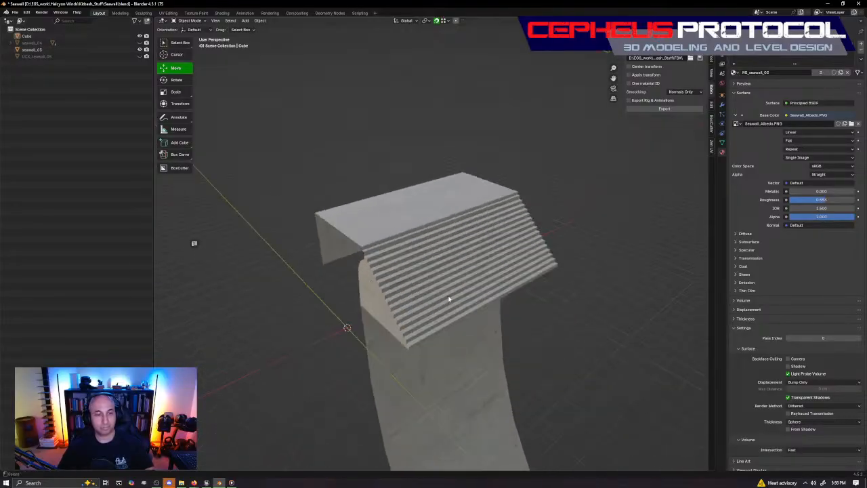
{"action": "key", "text": "ctrl+s"}
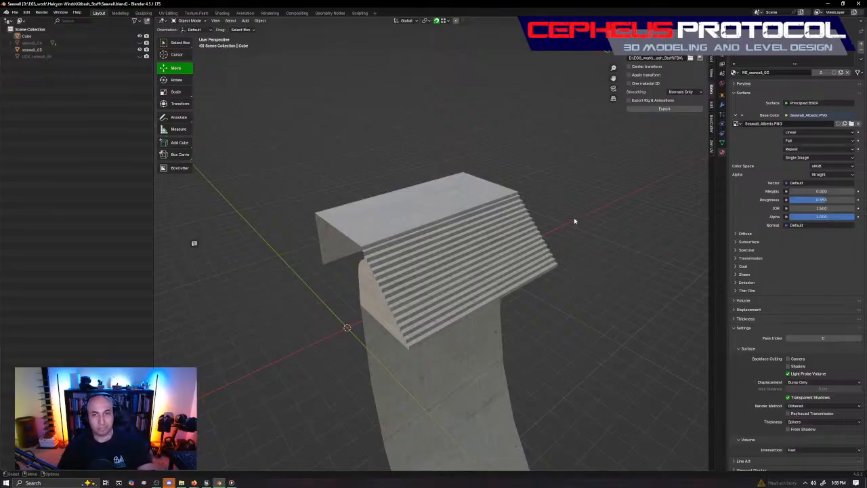
Step: Switch the viewport to solid shading and view the seawall from its stepped side
{"action": "mouse_move", "coordinate": [574, 217]}
{"action": "middle_mouse_down"}
{"action": "mouse_move", "coordinate": [454, 286]}
{"action": "mouse_move", "coordinate": [461, 339]}
{"action": "mouse_move", "coordinate": [521, 234]}
{"action": "middle_mouse_up"}
{"action": "key", "text": "z"}
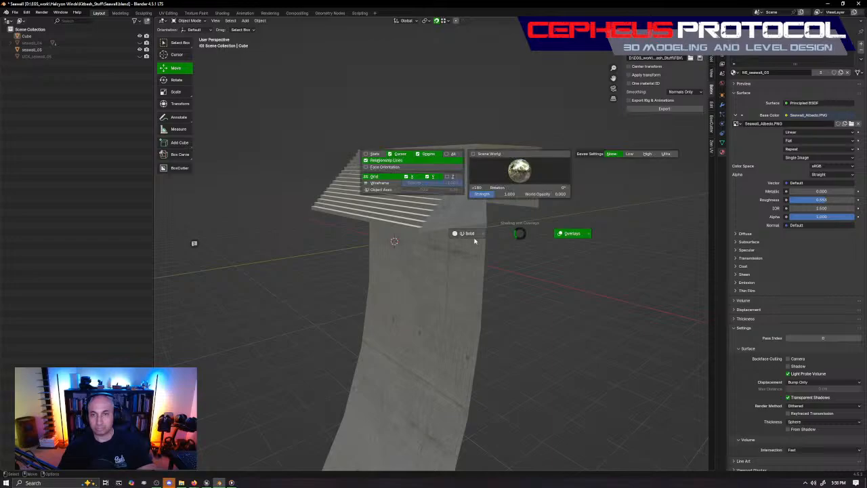
{"action": "left_click", "coordinate": [477, 240]}
{"action": "middle_click_drag", "start_coordinate": [477, 283], "coordinate": [212, 113]}
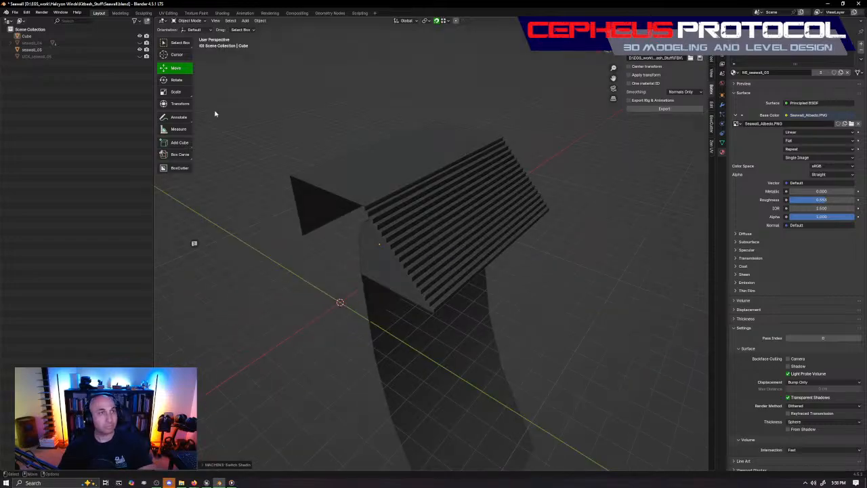
Step: Join the stepped Cube into seawall_05, keeping seawall_05 as the active object
{"action": "left_click", "coordinate": [41, 50]}
{"action": "middle_click_drag", "start_coordinate": [519, 246], "coordinate": [487, 223]}
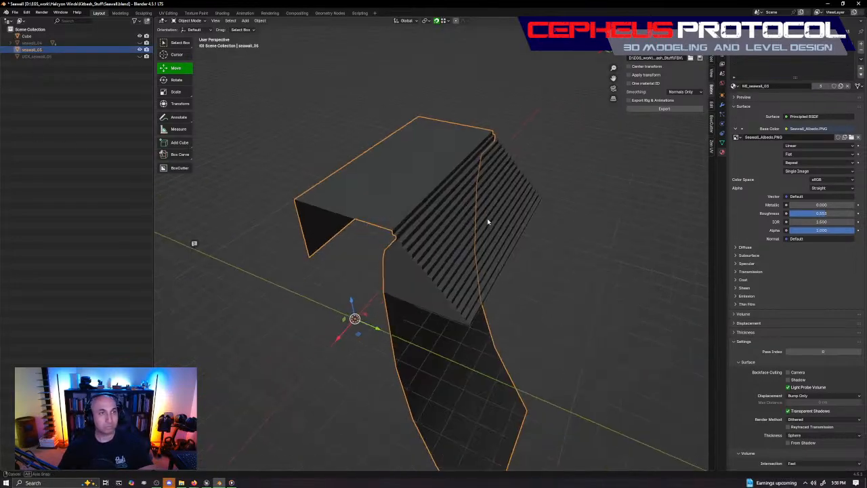
{"action": "left_click", "coordinate": [70, 38]}
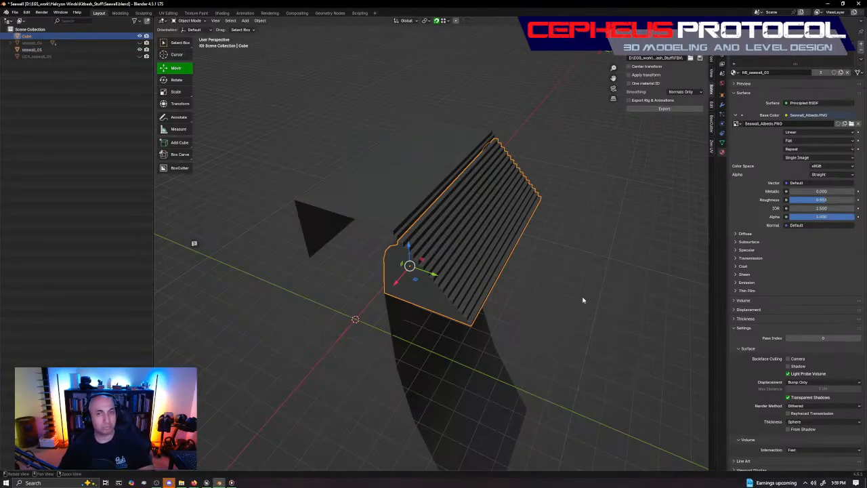
{"action": "middle_click_drag", "start_coordinate": [582, 300], "coordinate": [502, 224]}
{"action": "left_click", "coordinate": [44, 52], "text": "ctrl"}
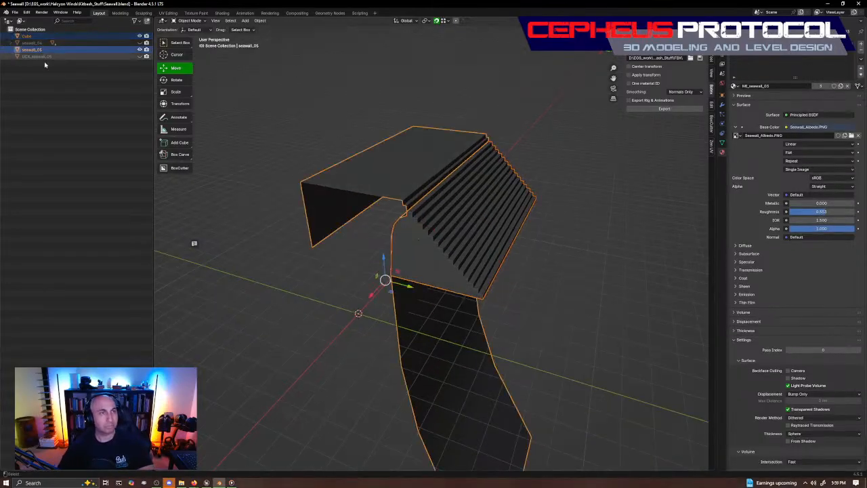
{"action": "middle_click_drag", "start_coordinate": [383, 232], "coordinate": [376, 241]}
{"action": "right_click", "coordinate": [443, 100]}
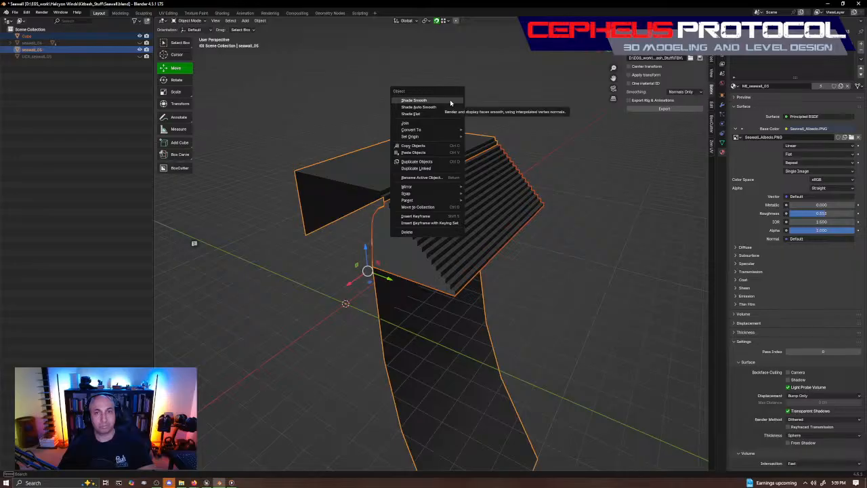
{"action": "left_click", "coordinate": [421, 124]}
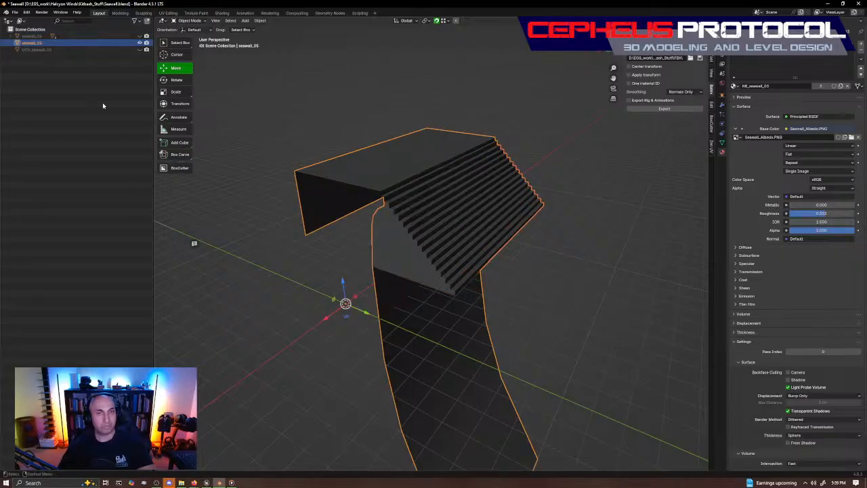
{"action": "middle_click_drag", "start_coordinate": [474, 284], "coordinate": [504, 280]}
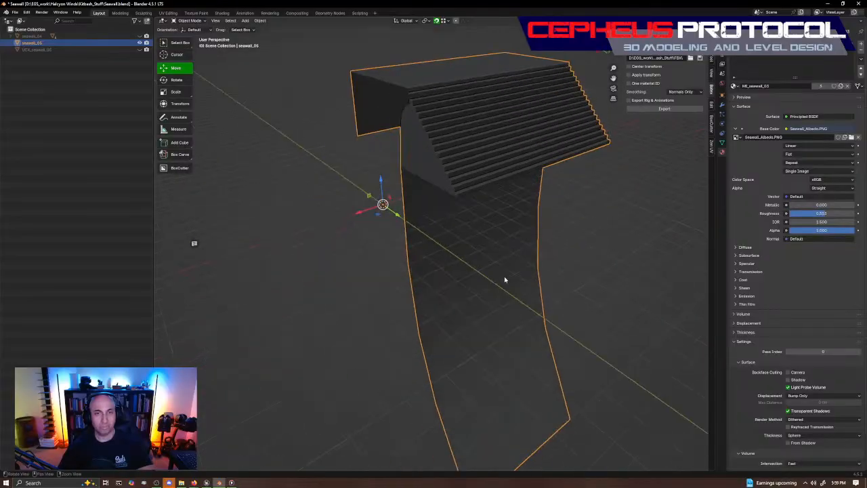
Step: Unhide the UCX_seawall_05 collision mesh and add a new cube mesh at the origin
{"action": "left_click", "coordinate": [105, 50]}
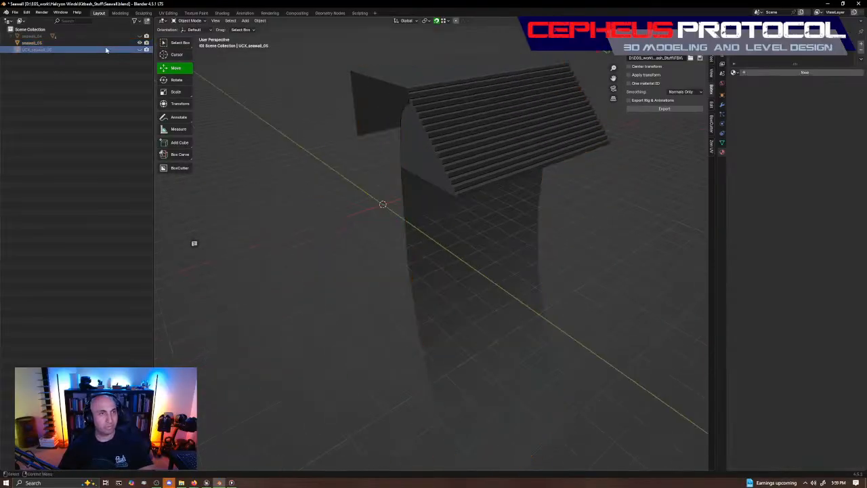
{"action": "left_click", "coordinate": [139, 49]}
{"action": "left_click", "coordinate": [245, 20]}
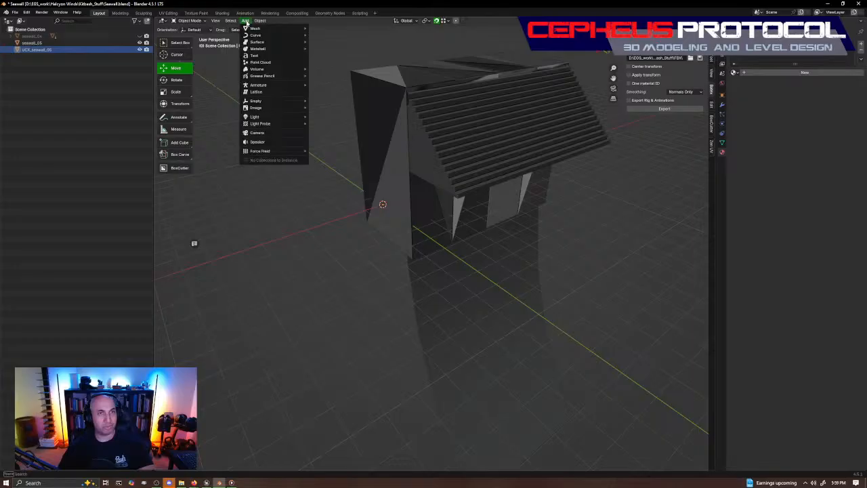
{"action": "double_click", "coordinate": [32, 43]}
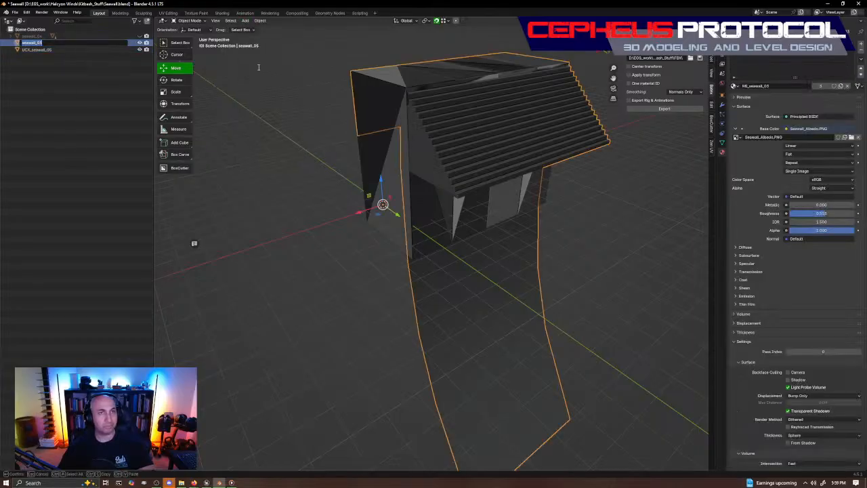
{"action": "key", "text": "Return"}
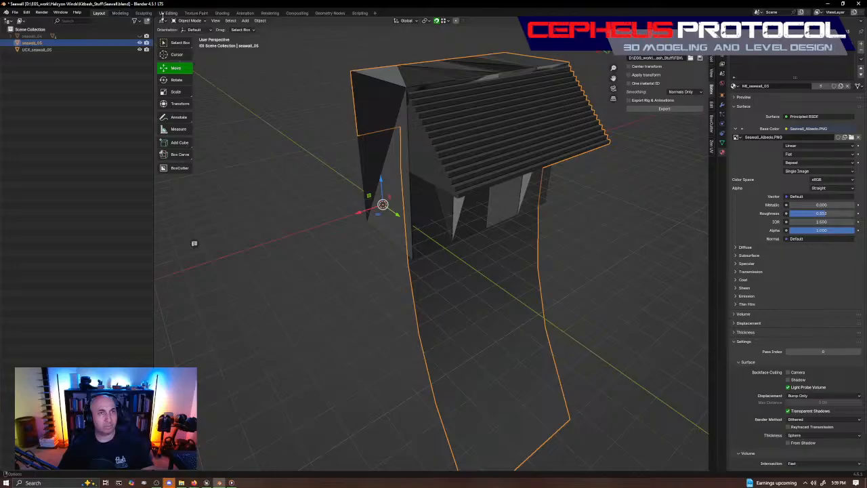
{"action": "left_click", "coordinate": [245, 21]}
{"action": "mouse_move", "coordinate": [257, 30]}
{"action": "left_click", "coordinate": [337, 42]}
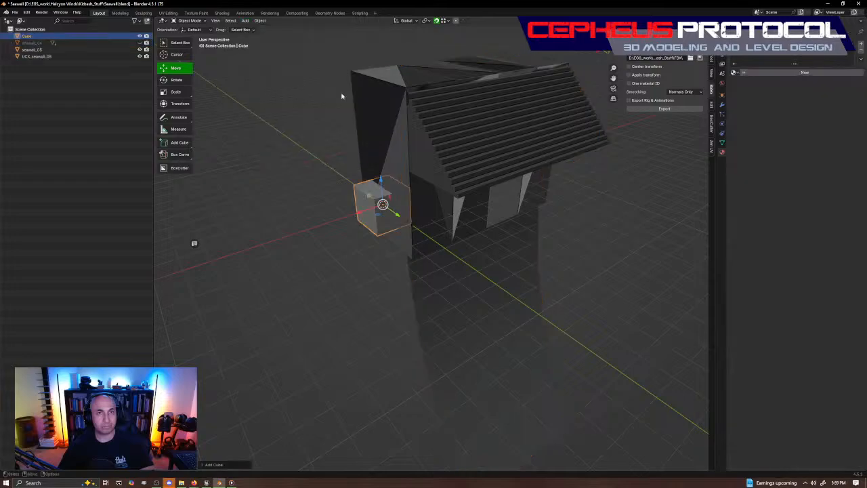
Step: Viewing the new cube from the right in wireframe, snap its bottom and top vertices to the height of UCX_seawall_05
{"action": "middle_click_drag", "start_coordinate": [359, 238], "coordinate": [390, 217]}
{"action": "middle_click_drag", "start_coordinate": [465, 230], "coordinate": [480, 202], "text": "ctrl"}
{"action": "middle_click_drag", "start_coordinate": [483, 185], "coordinate": [457, 284], "text": "shift"}
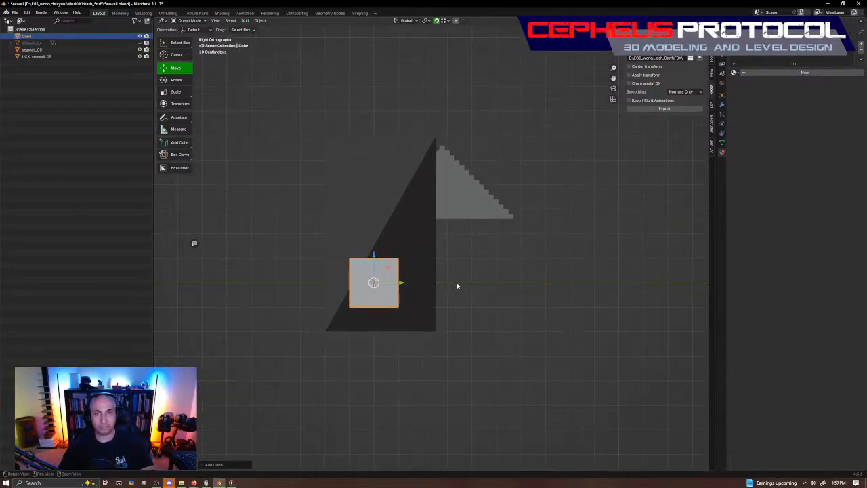
{"action": "key", "text": "z"}
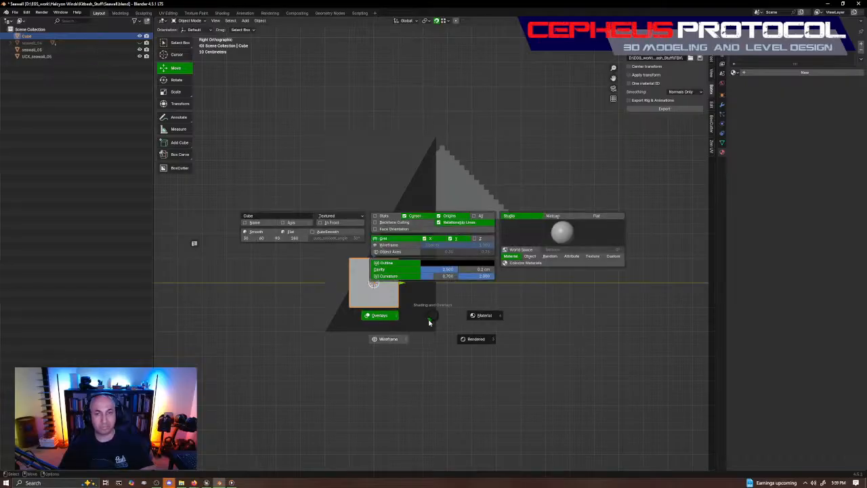
{"action": "left_click", "coordinate": [411, 380]}
{"action": "key", "text": "Tab"}
{"action": "left_click_drag", "start_coordinate": [292, 367], "coordinate": [468, 296]}
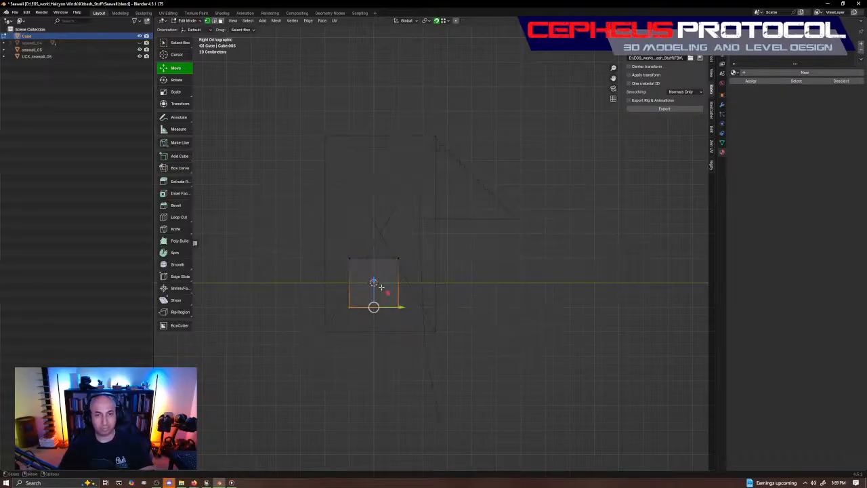
{"action": "left_click_drag", "start_coordinate": [372, 289], "coordinate": [435, 331]}
{"action": "left_click_drag", "start_coordinate": [346, 280], "coordinate": [326, 136]}
Step: Snap the cube's front and back vertices to the two sides of UCX_seawall_05 so it fills the full depth
{"action": "left_click_drag", "start_coordinate": [318, 356], "coordinate": [369, 119]}
{"action": "left_click_drag", "start_coordinate": [365, 233], "coordinate": [325, 137]}
{"action": "left_click_drag", "start_coordinate": [377, 414], "coordinate": [428, 99]}
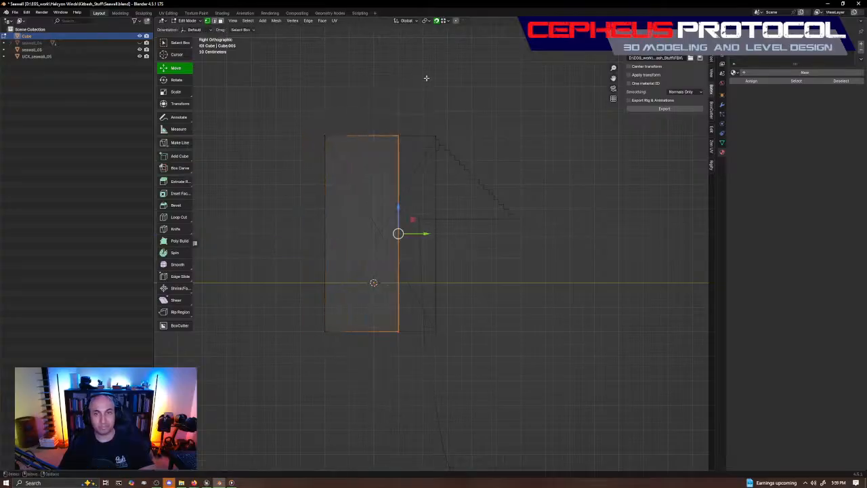
{"action": "left_click_drag", "start_coordinate": [421, 232], "coordinate": [435, 331]}
{"action": "scroll", "coordinate": [482, 257], "scroll_direction": "up", "scroll_amount": 4}
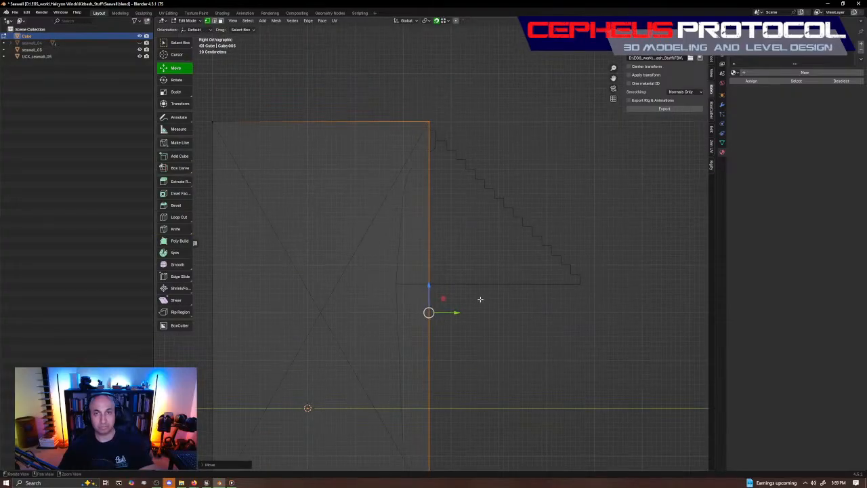
{"action": "scroll", "coordinate": [451, 312], "scroll_direction": "down", "scroll_amount": 3}
Step: Hide seawall_05 and, from the back view, snap the cube's sides to the first segment of UCX_seawall_05 beside the origin
{"action": "middle_click_drag", "start_coordinate": [445, 350], "coordinate": [413, 342]}
{"action": "left_click_drag", "start_coordinate": [384, 431], "coordinate": [423, 70]}
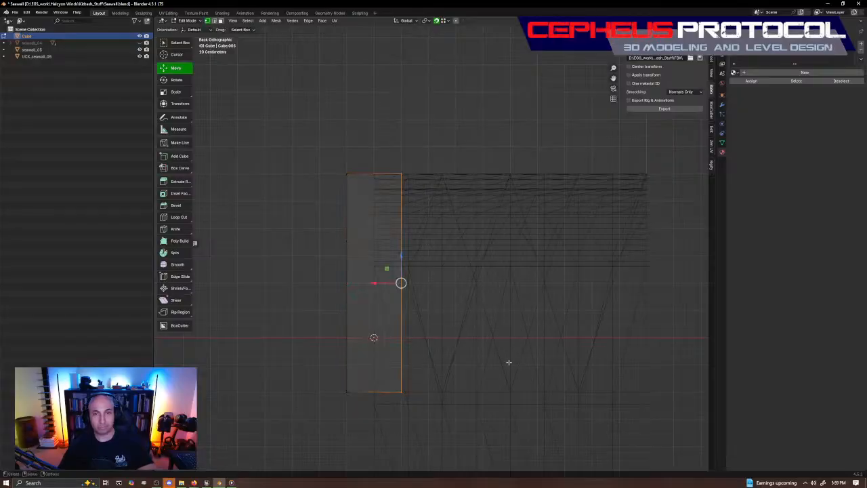
{"action": "left_click", "coordinate": [139, 49]}
{"action": "scroll", "coordinate": [434, 238], "scroll_direction": "down", "scroll_amount": 1}
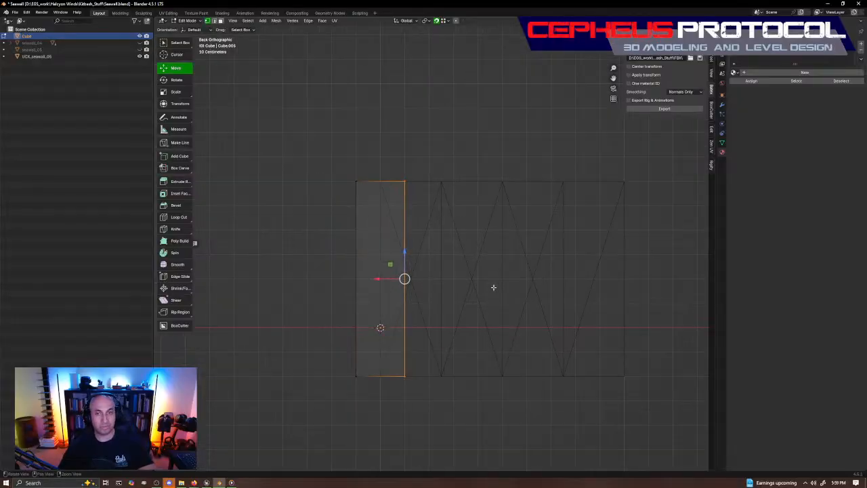
{"action": "middle_click_drag", "start_coordinate": [494, 286], "coordinate": [452, 216], "text": "shift"}
{"action": "left_click_drag", "start_coordinate": [337, 206], "coordinate": [394, 107]}
{"action": "left_click_drag", "start_coordinate": [284, 354], "coordinate": [334, 27]}
{"action": "left_click_drag", "start_coordinate": [285, 214], "coordinate": [310, 214]}
{"action": "key", "text": "Tab"}
Step: Duplicate the cube in place and snap the copy's sides to the second segment of UCX_seawall_05
{"action": "middle_click_drag", "start_coordinate": [484, 222], "coordinate": [455, 189]}
{"action": "left_click_drag", "start_coordinate": [455, 190], "coordinate": [409, 180], "text": "alt"}
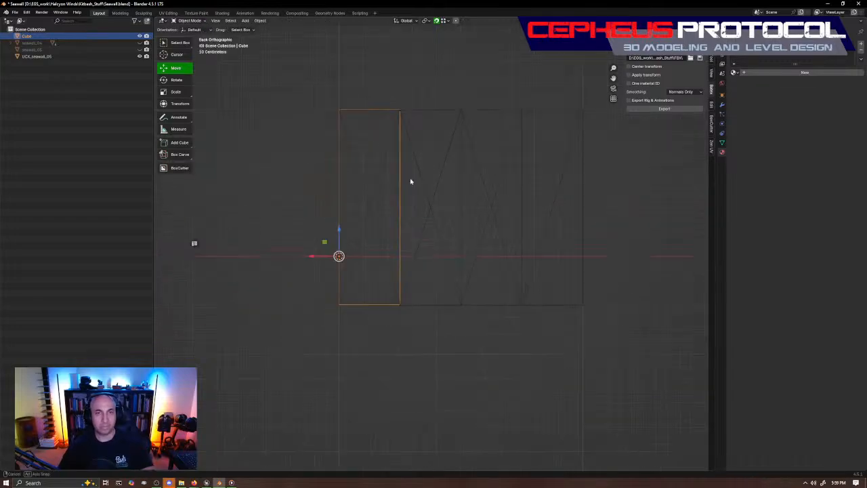
{"action": "right_click_drag", "start_coordinate": [409, 179], "coordinate": [479, 220], "text": "alt"}
{"action": "key", "text": "shift+d"}
{"action": "right_click", "coordinate": [478, 217]}
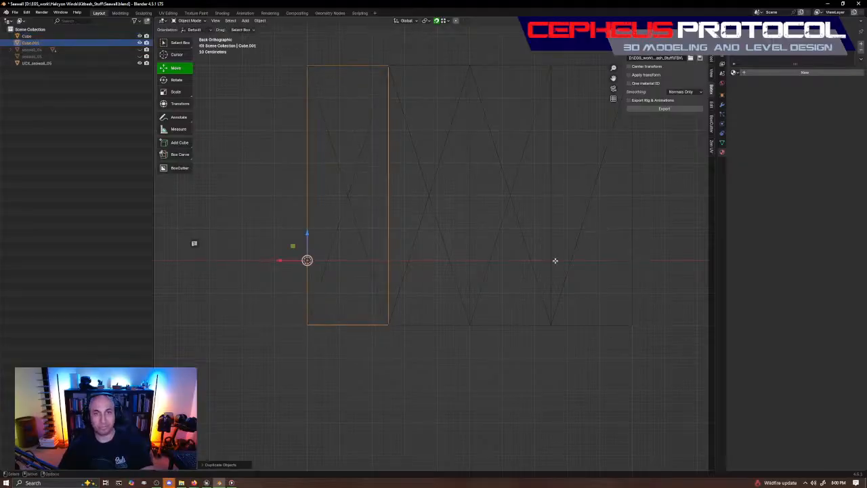
{"action": "key", "text": "Tab"}
{"action": "left_click_drag", "start_coordinate": [368, 367], "coordinate": [496, 70]}
{"action": "middle_click_drag", "start_coordinate": [519, 122], "coordinate": [485, 160], "text": "shift"}
{"action": "left_click_drag", "start_coordinate": [342, 233], "coordinate": [435, 105]}
{"action": "left_click_drag", "start_coordinate": [230, 393], "coordinate": [303, 109]}
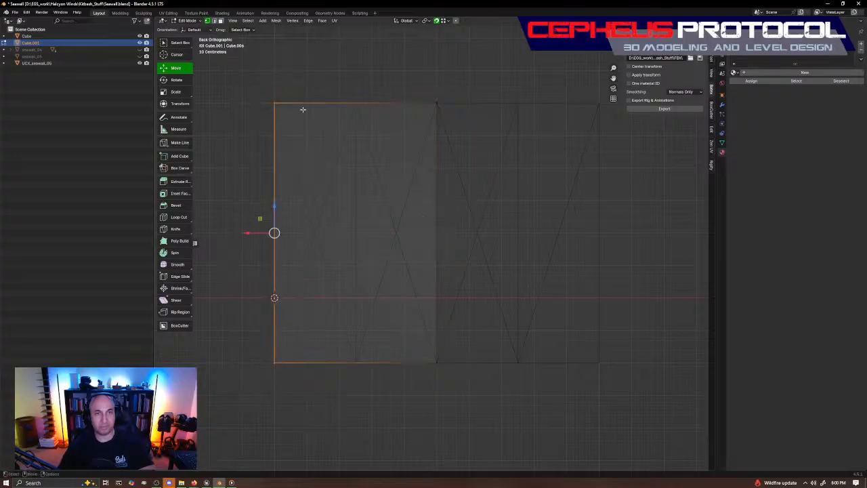
{"action": "left_click_drag", "start_coordinate": [247, 233], "coordinate": [356, 102]}
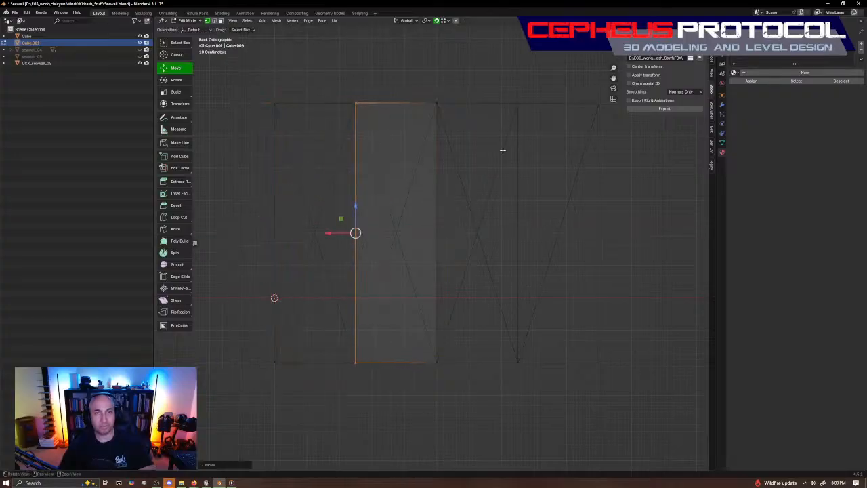
{"action": "scroll", "coordinate": [474, 183], "scroll_direction": "down", "scroll_amount": 3}
{"action": "key", "text": "Tab"}
Step: Duplicate the second block in place and snap the copy's sides to the third segment of UCX_seawall_05
{"action": "key", "text": "shift+d"}
{"action": "right_click", "coordinate": [466, 237]}
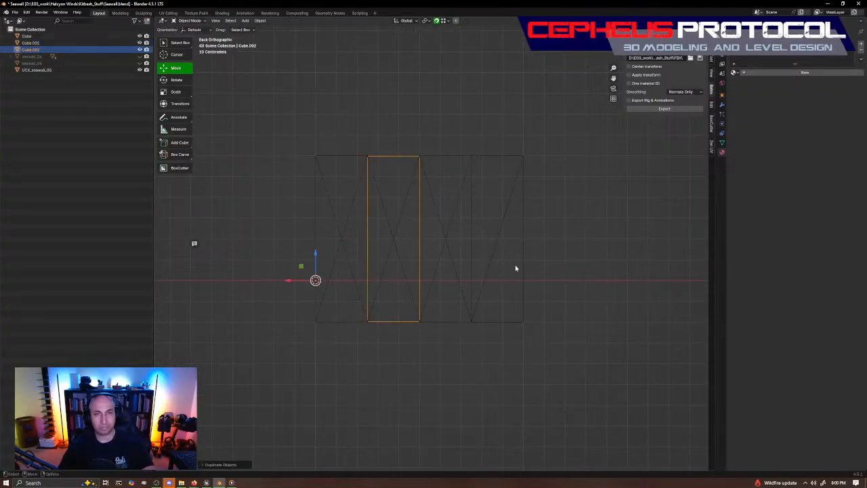
{"action": "key", "text": "Tab"}
{"action": "left_click_drag", "start_coordinate": [412, 360], "coordinate": [496, 64]}
{"action": "left_click_drag", "start_coordinate": [397, 239], "coordinate": [475, 157]}
{"action": "left_click_drag", "start_coordinate": [356, 336], "coordinate": [397, 118]}
{"action": "left_click_drag", "start_coordinate": [342, 238], "coordinate": [418, 155]}
{"action": "key", "text": "Tab"}
Step: Duplicate the third block in place and snap the copy's sides to the fourth and last segment of UCX_seawall_05
{"action": "key", "text": "shift+d"}
{"action": "right_click", "coordinate": [594, 260]}
{"action": "key", "text": "Tab"}
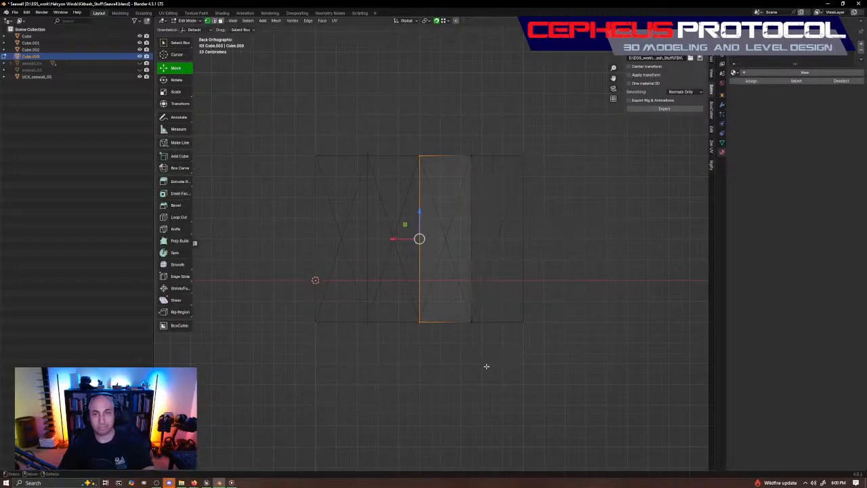
{"action": "left_click_drag", "start_coordinate": [486, 364], "coordinate": [453, 153]}
{"action": "left_click_drag", "start_coordinate": [454, 239], "coordinate": [526, 157]}
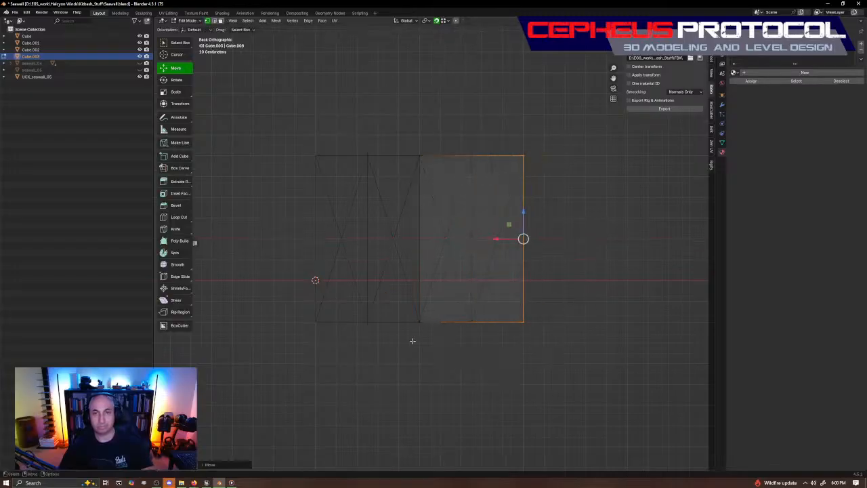
{"action": "left_click_drag", "start_coordinate": [412, 342], "coordinate": [463, 127]}
{"action": "left_click_drag", "start_coordinate": [403, 238], "coordinate": [454, 224]}
{"action": "key", "text": "Tab"}
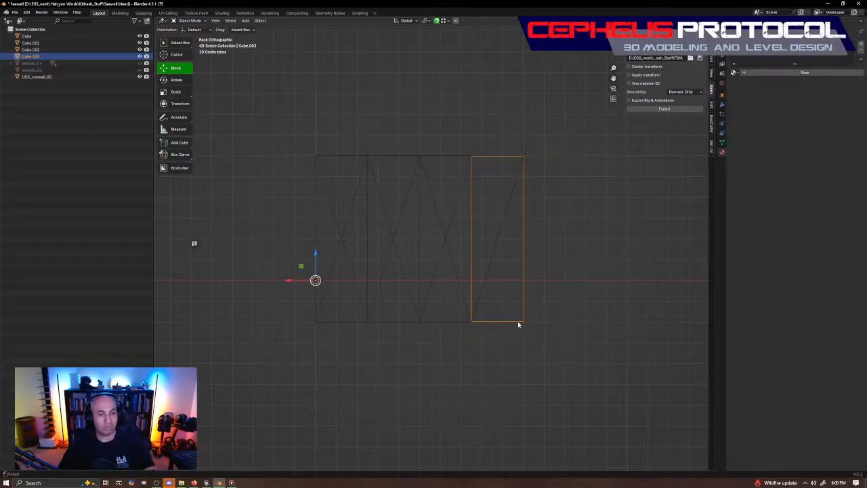
Step: Duplicate the fourth block in place, hide UCX_seawall_05 and show seawall_05 from the right side
{"action": "key", "text": "shift+d"}
{"action": "right_click", "coordinate": [604, 358]}
{"action": "middle_click_drag", "start_coordinate": [608, 361], "coordinate": [544, 331]}
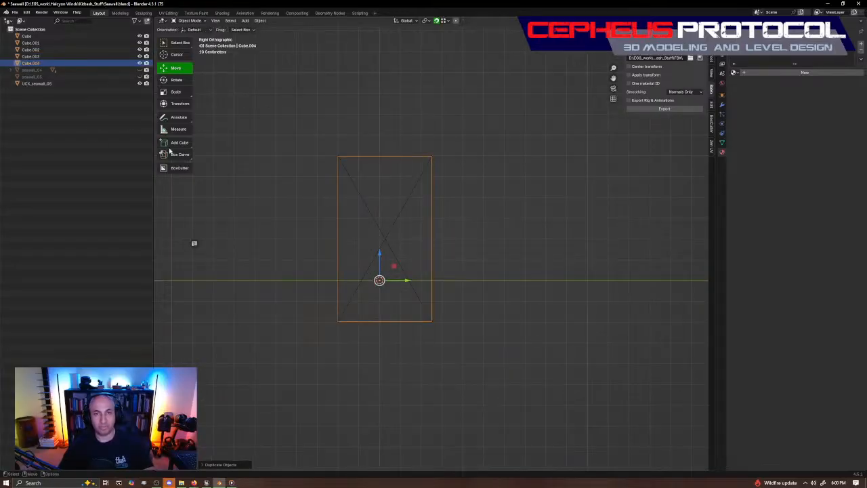
{"action": "left_click", "coordinate": [140, 83]}
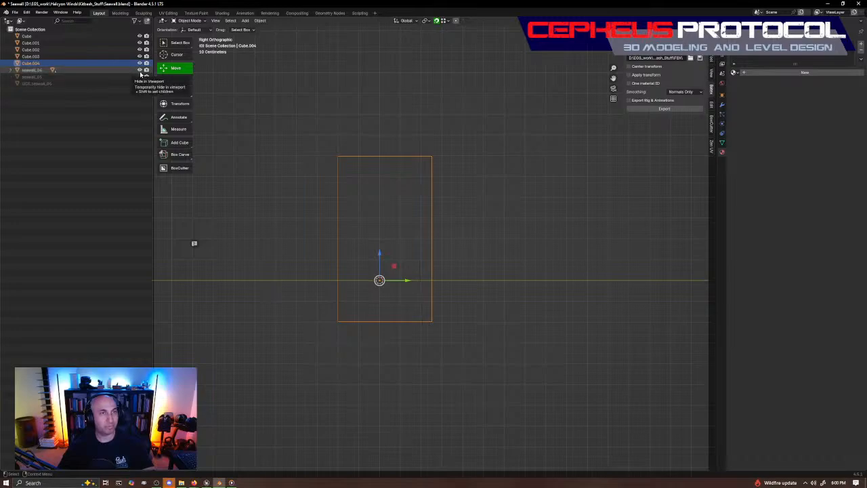
{"action": "left_click", "coordinate": [139, 70]}
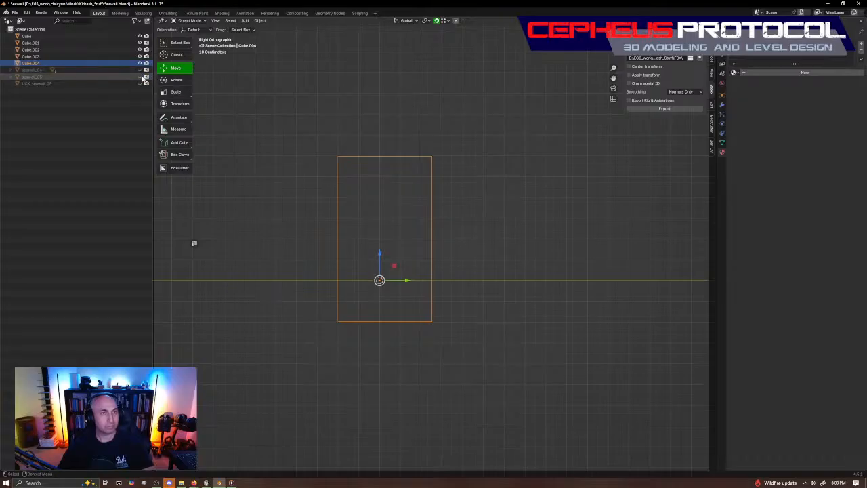
{"action": "left_click", "coordinate": [139, 76]}
{"action": "scroll", "coordinate": [440, 196], "scroll_direction": "up", "scroll_amount": 2}
Step: Snap Cube.004's side vertices so its depth runs from the original block's stair-side face to the steps' outer tip
{"action": "key", "text": "Tab"}
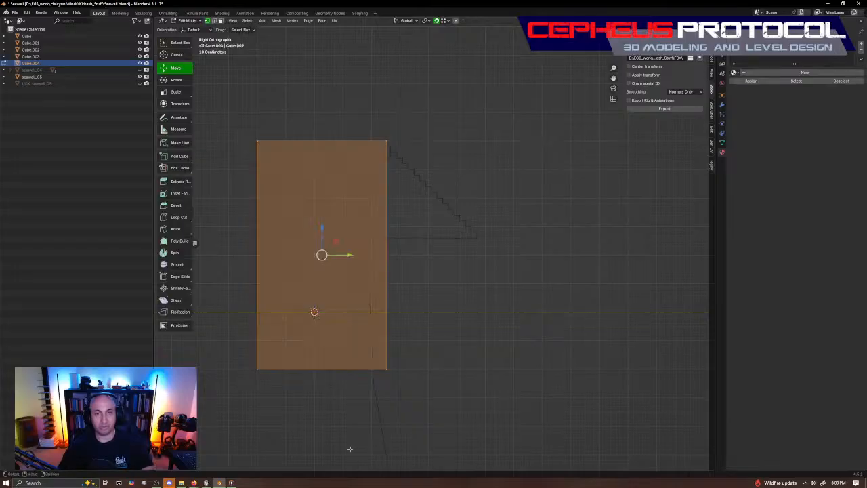
{"action": "left_click_drag", "start_coordinate": [348, 434], "coordinate": [484, 45]}
{"action": "left_click_drag", "start_coordinate": [411, 258], "coordinate": [478, 239]}
{"action": "left_click_drag", "start_coordinate": [224, 394], "coordinate": [297, 103]}
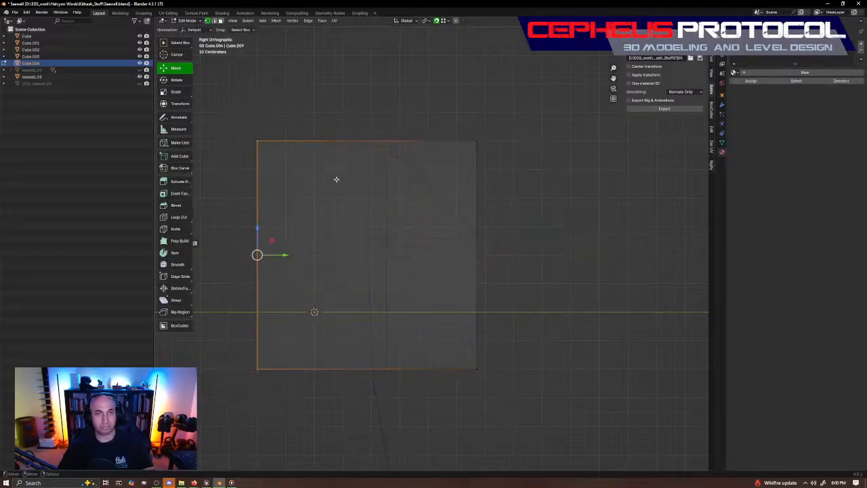
{"action": "left_click_drag", "start_coordinate": [283, 255], "coordinate": [411, 256]}
{"action": "scroll", "coordinate": [478, 203], "scroll_direction": "up", "scroll_amount": 3}
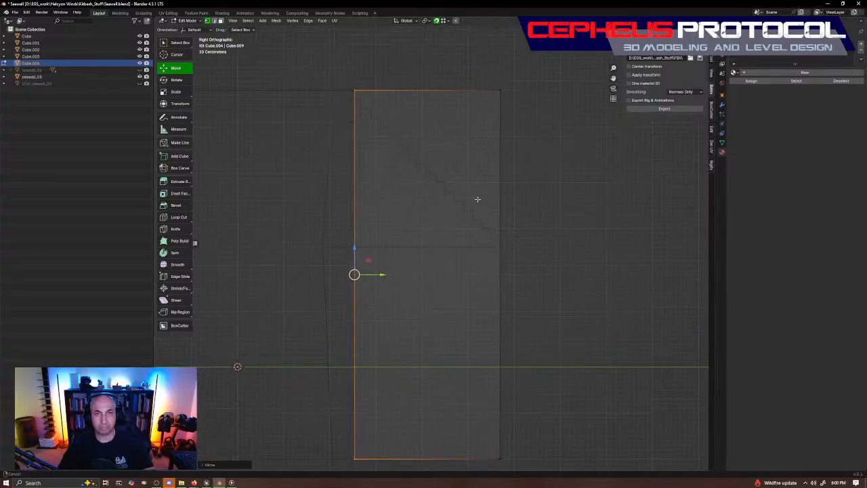
{"action": "middle_click_drag", "start_coordinate": [476, 195], "coordinate": [518, 284], "text": "shift"}
{"action": "middle_click_drag", "start_coordinate": [541, 244], "coordinate": [480, 135], "text": "shift"}
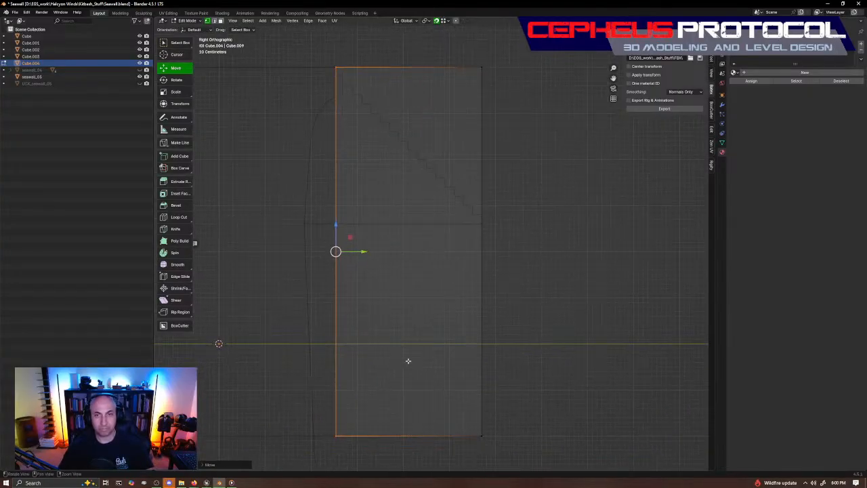
Step: Raise the bottom vertices of Cube.004 to the underside of the stepped piece
{"action": "left_click_drag", "start_coordinate": [310, 457], "coordinate": [593, 367]}
{"action": "left_click_drag", "start_coordinate": [408, 410], "coordinate": [490, 227]}
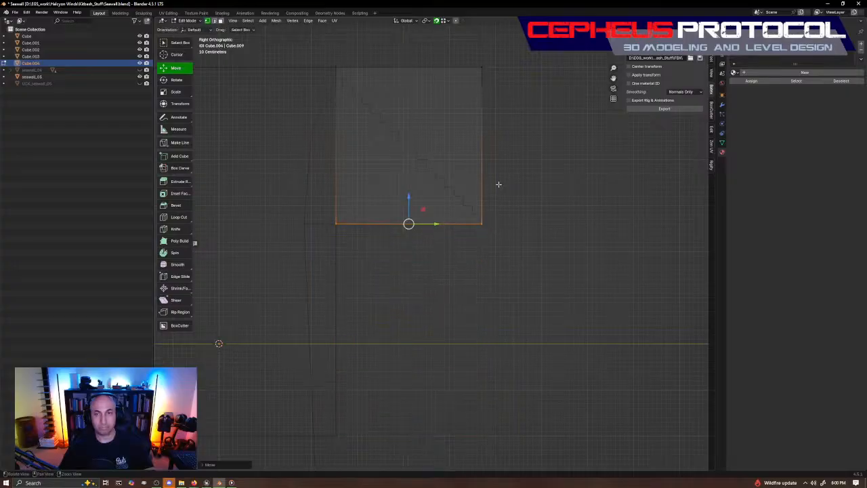
{"action": "middle_click_drag", "start_coordinate": [497, 183], "coordinate": [490, 251], "text": "shift"}
Step: Lower the outer top vertices of Cube.004 to the lowest step, shaping the block into a sloped wedge along the stairs
{"action": "left_click_drag", "start_coordinate": [447, 185], "coordinate": [545, 77]}
{"action": "left_click_drag", "start_coordinate": [474, 109], "coordinate": [479, 280]}
{"action": "scroll", "coordinate": [528, 281], "scroll_direction": "up", "scroll_amount": 4}
{"action": "middle_click_drag", "start_coordinate": [536, 278], "coordinate": [604, 357], "text": "shift"}
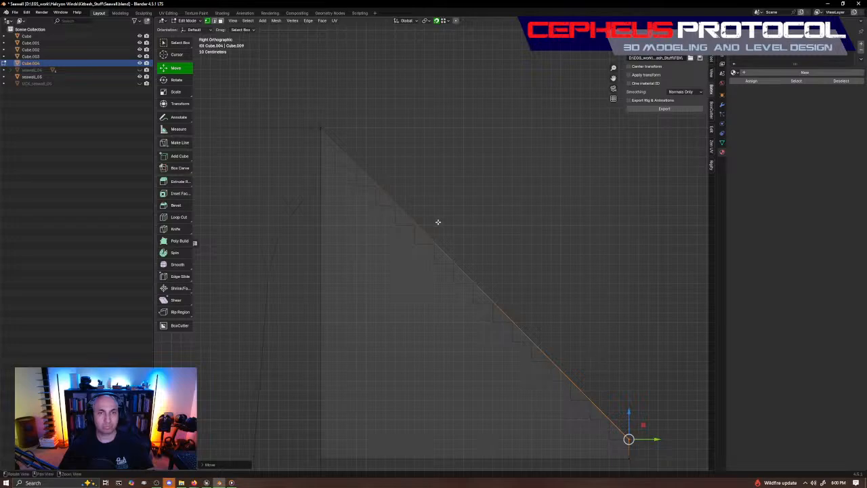
{"action": "scroll", "coordinate": [437, 221], "scroll_direction": "down", "scroll_amount": 2}
{"action": "middle_click_drag", "start_coordinate": [588, 263], "coordinate": [457, 169], "text": "shift"}
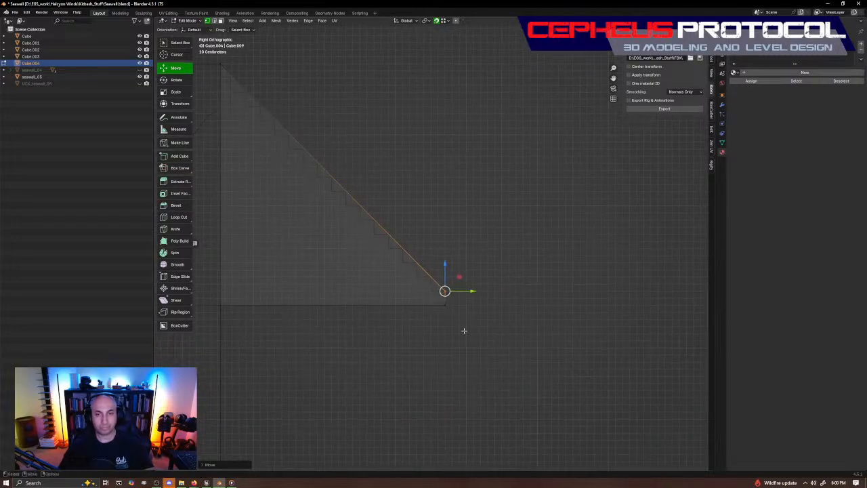
{"action": "middle_click_drag", "start_coordinate": [458, 342], "coordinate": [447, 294], "text": "shift"}
{"action": "scroll", "coordinate": [487, 223], "scroll_direction": "up", "scroll_amount": 12}
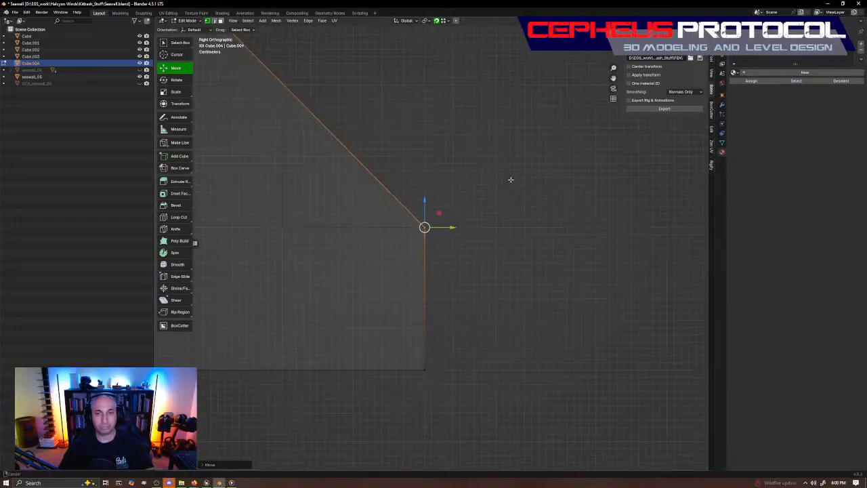
{"action": "scroll", "coordinate": [510, 196], "scroll_direction": "down", "scroll_amount": 7}
Step: Select the vertices at the wedge's outer end and examine how its slope fits the steps from several angles
{"action": "left_click_drag", "start_coordinate": [403, 317], "coordinate": [507, 198]}
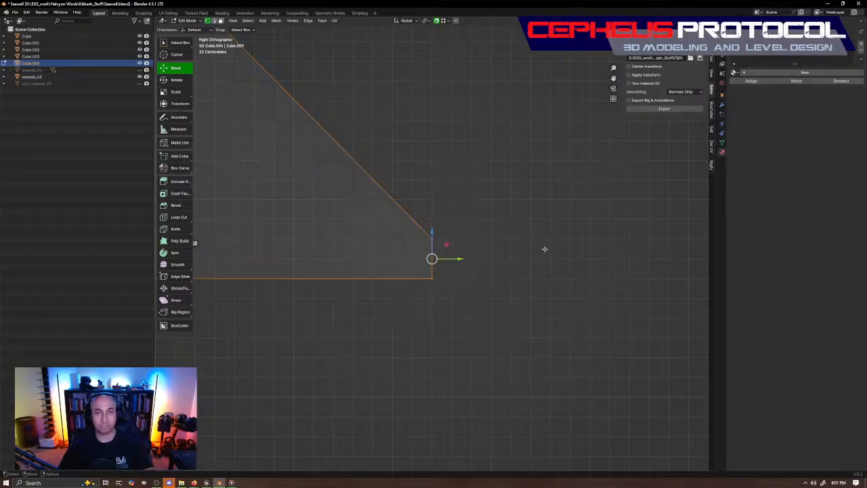
{"action": "middle_click_drag", "start_coordinate": [380, 213], "coordinate": [563, 249]}
{"action": "middle_click_drag", "start_coordinate": [611, 234], "coordinate": [505, 184], "text": "shift"}
{"action": "middle_click_drag", "start_coordinate": [567, 235], "coordinate": [373, 177], "text": "shift"}
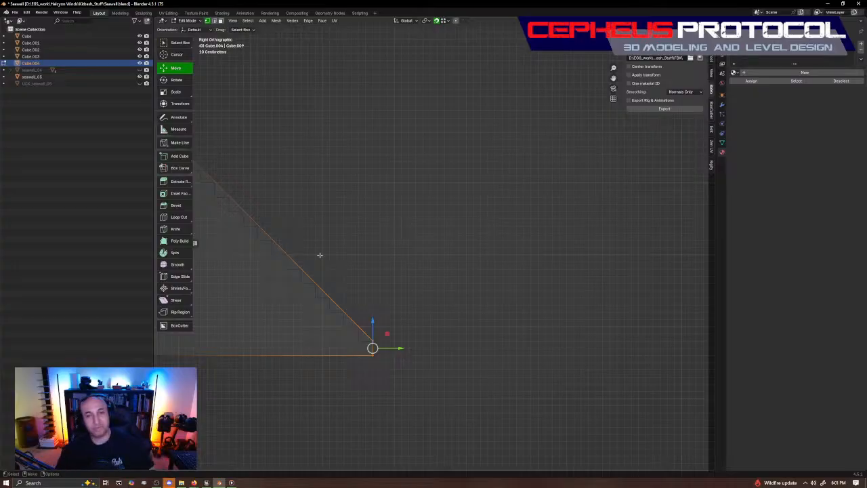
{"action": "middle_click_drag", "start_coordinate": [400, 307], "coordinate": [494, 335]}
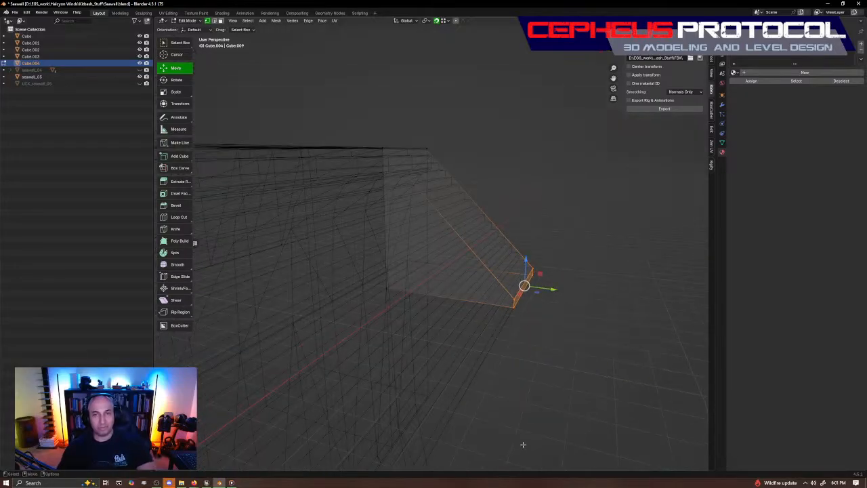
{"action": "middle_click_drag", "start_coordinate": [556, 332], "coordinate": [579, 344]}
{"action": "middle_click_drag", "start_coordinate": [554, 380], "coordinate": [494, 316]}
{"action": "scroll", "coordinate": [496, 298], "scroll_direction": "down", "scroll_amount": 4, "text": "shift"}
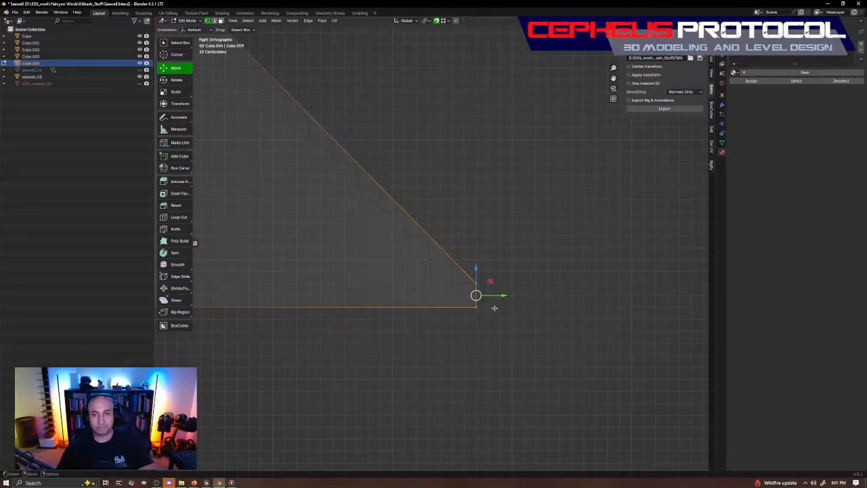
Step: Set snapping to Grid and move the wedge's lower outer vertices outward until its outer end continues the line of the stair slope
{"action": "left_click", "coordinate": [480, 314]}
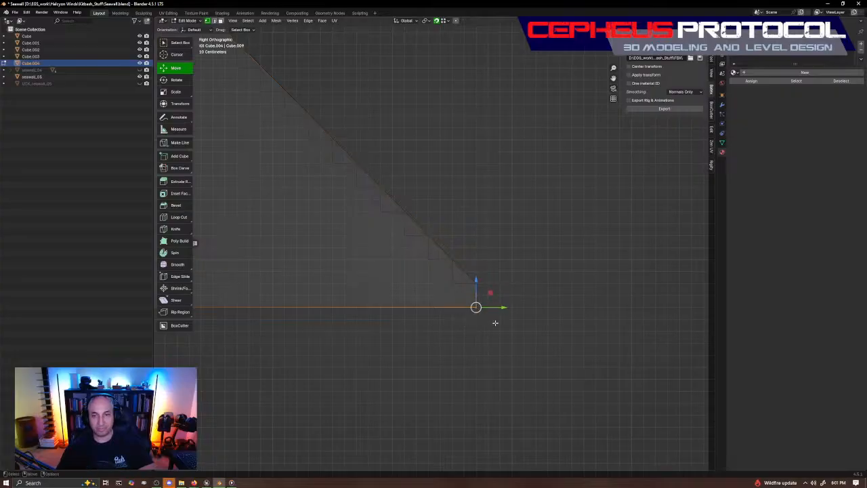
{"action": "left_click_drag", "start_coordinate": [492, 309], "coordinate": [509, 315]}
{"action": "key", "text": "ctrl+z"}
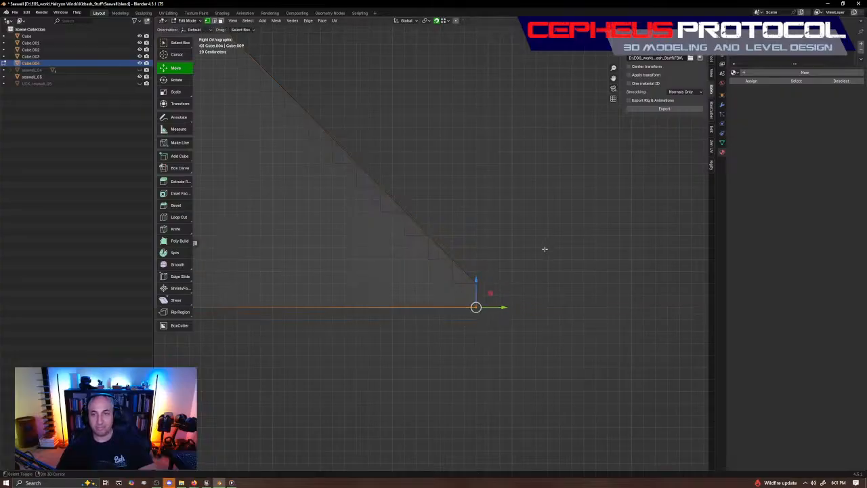
{"action": "key", "text": "ctrl+shift+Tab"}
{"action": "left_click", "coordinate": [545, 190]}
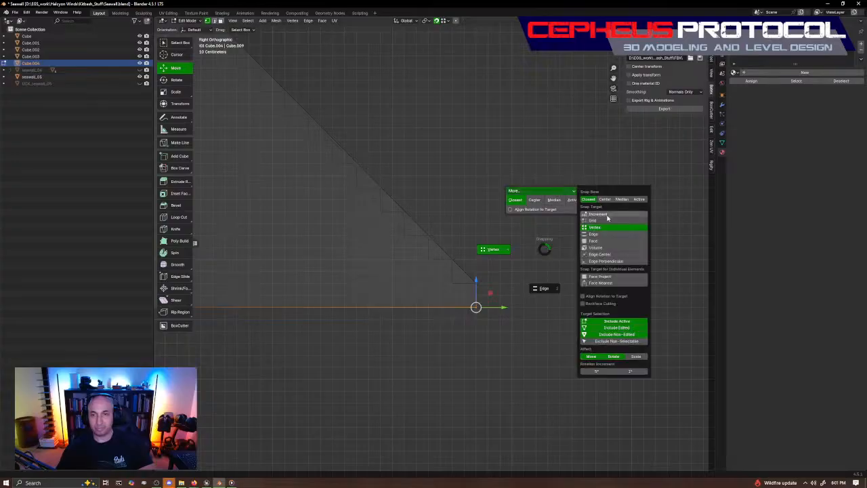
{"action": "left_click", "coordinate": [602, 221]}
{"action": "left_click", "coordinate": [547, 251]}
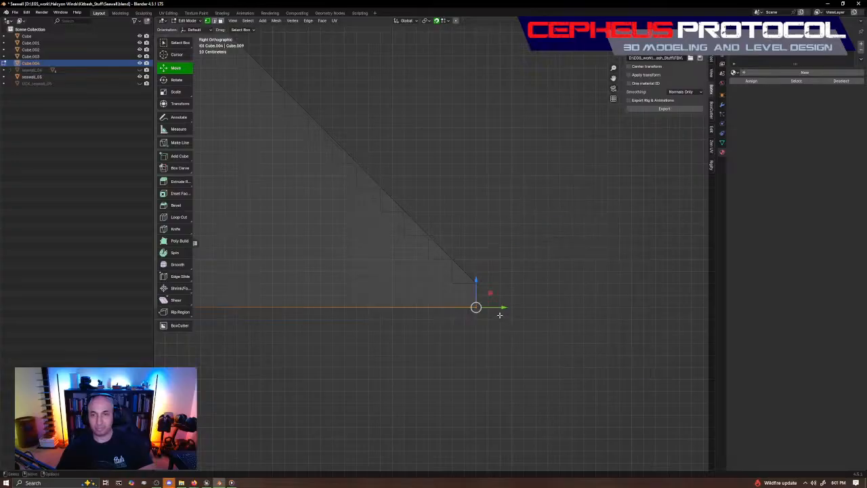
{"action": "left_click_drag", "start_coordinate": [501, 307], "coordinate": [525, 308]}
Step: Dissolve the extra edge just above the wedge's outer tip, leaving one straight slope, and finish editing the mesh
{"action": "left_click_drag", "start_coordinate": [468, 297], "coordinate": [493, 261]}
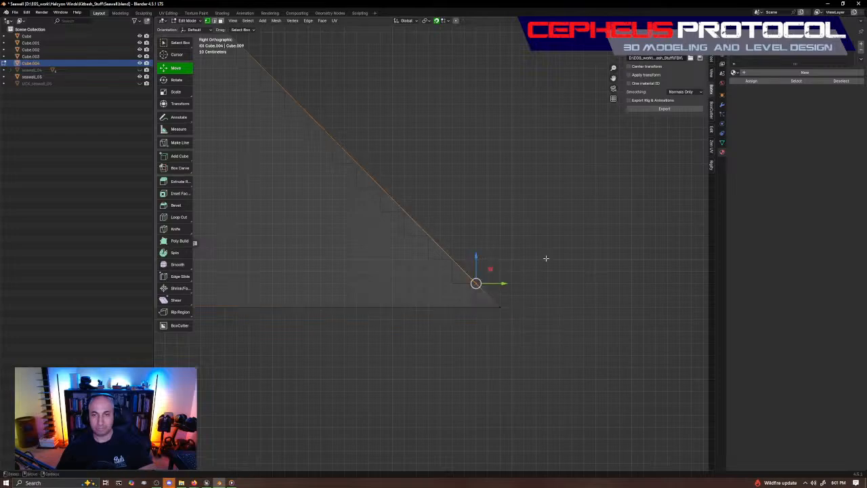
{"action": "middle_click_drag", "start_coordinate": [488, 252], "coordinate": [526, 251]}
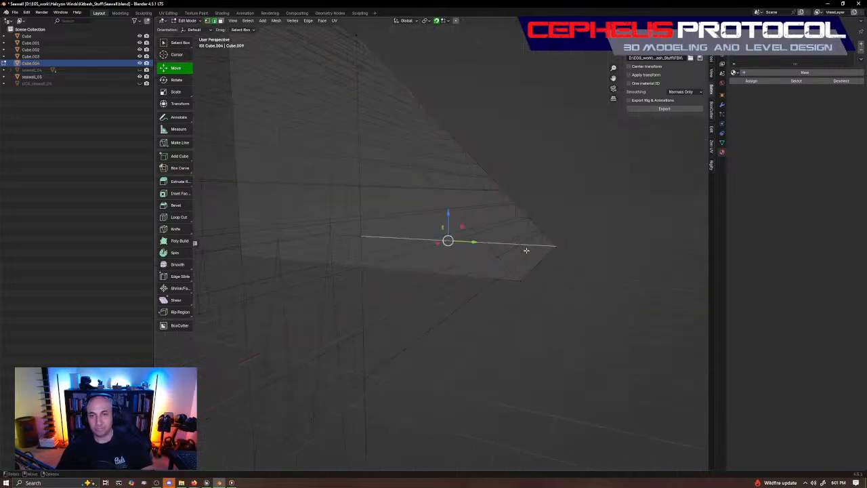
{"action": "left_click", "coordinate": [518, 253]}
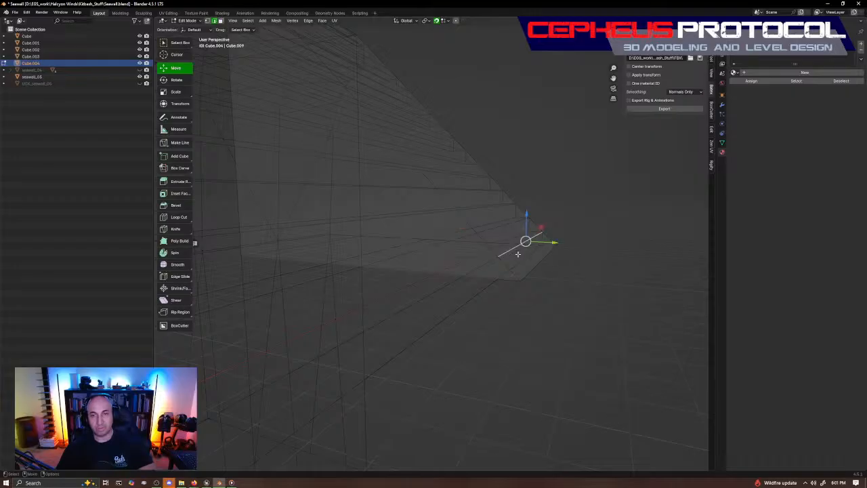
{"action": "right_click", "coordinate": [567, 213]}
{"action": "mouse_move", "coordinate": [569, 215]}
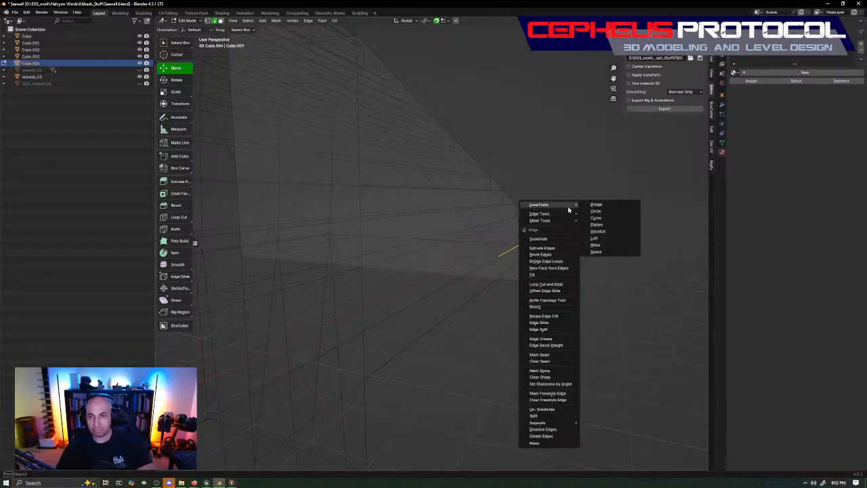
{"action": "key", "text": "alt+a"}
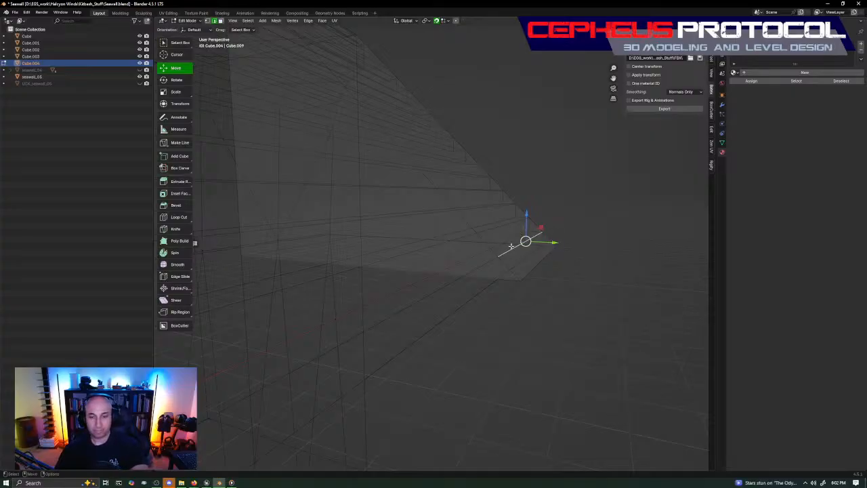
{"action": "key", "text": "x"}
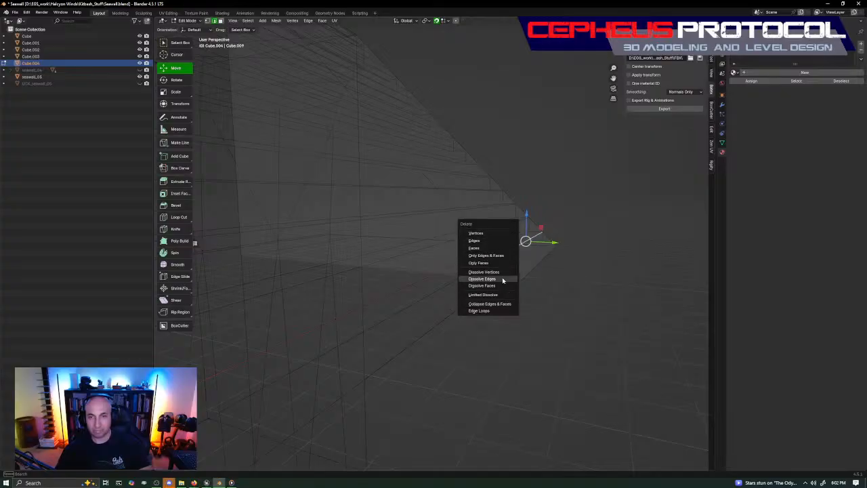
{"action": "left_click", "coordinate": [504, 278]}
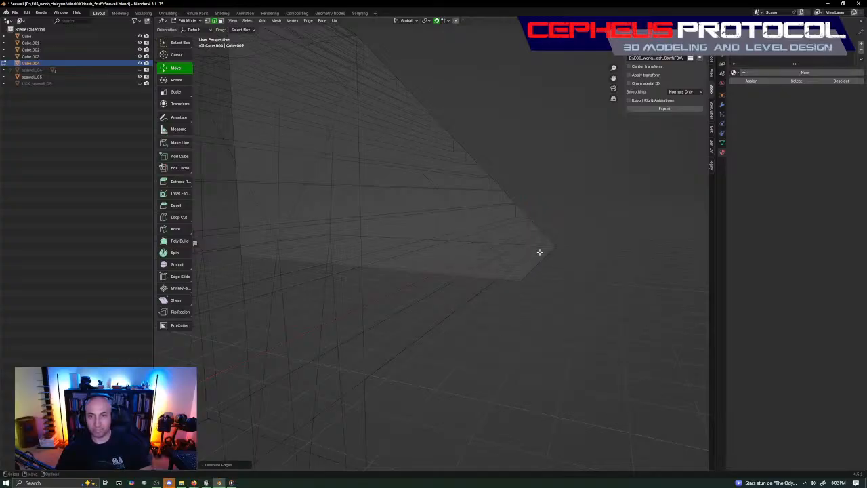
{"action": "key", "text": "1"}
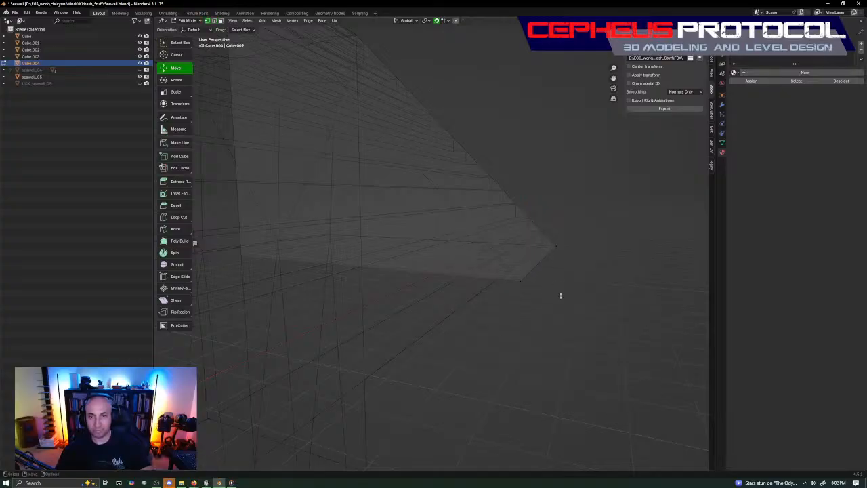
{"action": "middle_click_drag", "start_coordinate": [561, 295], "coordinate": [403, 180]}
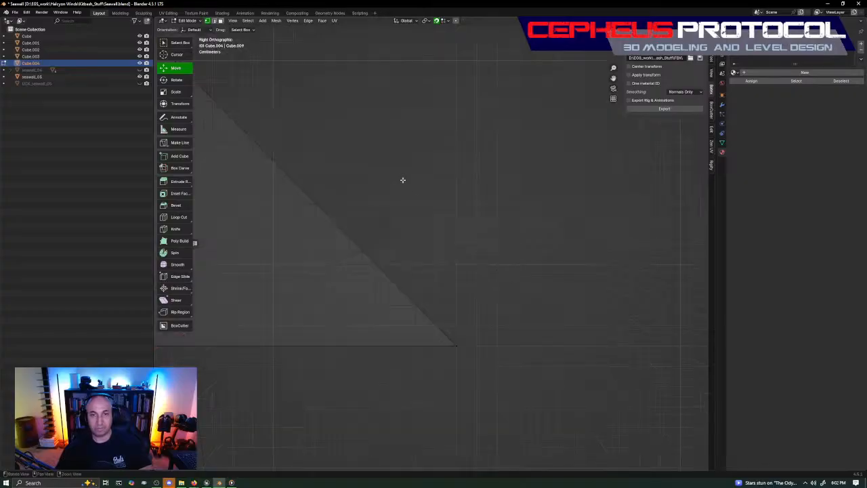
{"action": "middle_click_drag", "start_coordinate": [402, 343], "coordinate": [504, 307], "text": "shift"}
{"action": "key", "text": "Tab"}
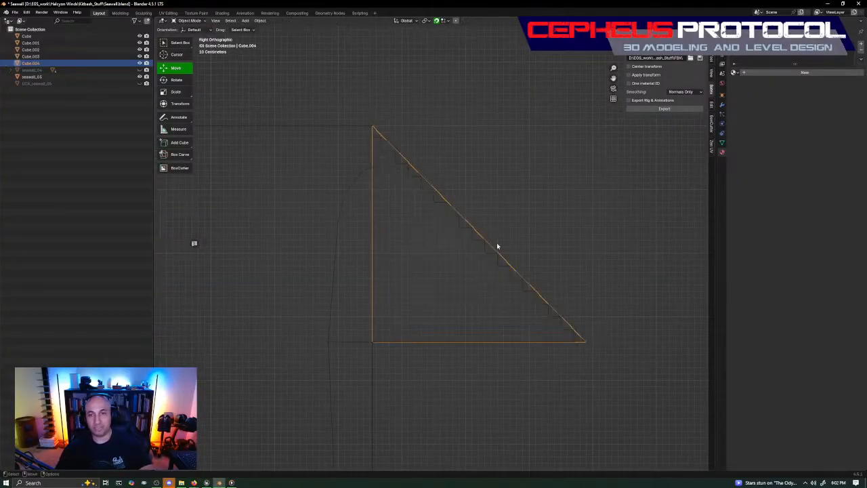
Step: Duplicate the wedge in place and snap both sides of the copy across X onto the adjacent second stair segment
{"action": "middle_click_drag", "start_coordinate": [497, 242], "coordinate": [450, 310]}
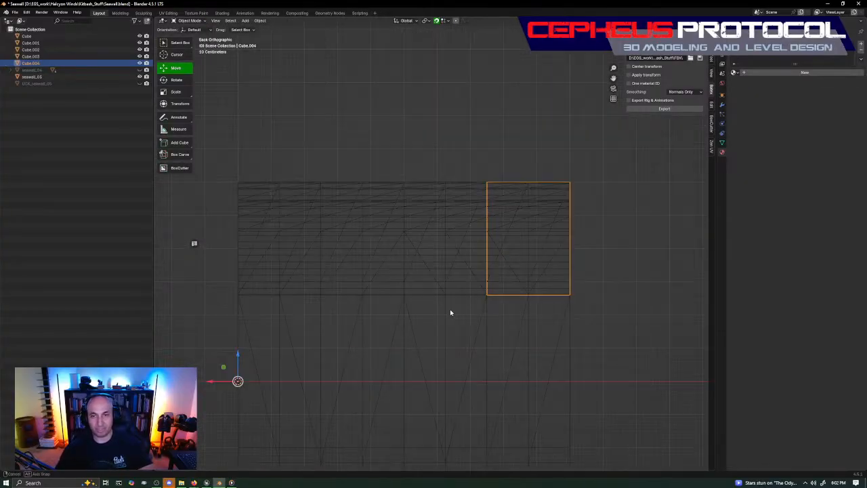
{"action": "middle_click_drag", "start_coordinate": [571, 301], "coordinate": [530, 322], "text": "ctrl"}
{"action": "middle_click_drag", "start_coordinate": [531, 321], "coordinate": [538, 295], "text": "shift"}
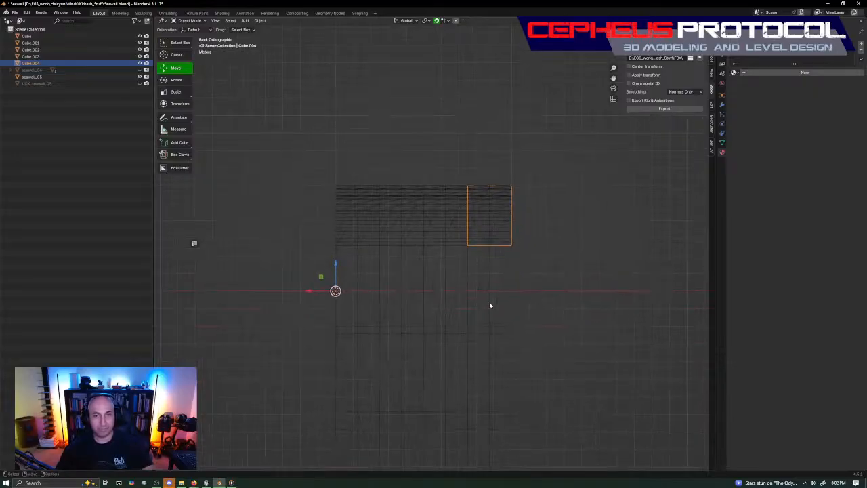
{"action": "scroll", "coordinate": [524, 284], "scroll_direction": "up", "scroll_amount": 3}
{"action": "key", "text": "shift+d"}
{"action": "right_click", "coordinate": [525, 278]}
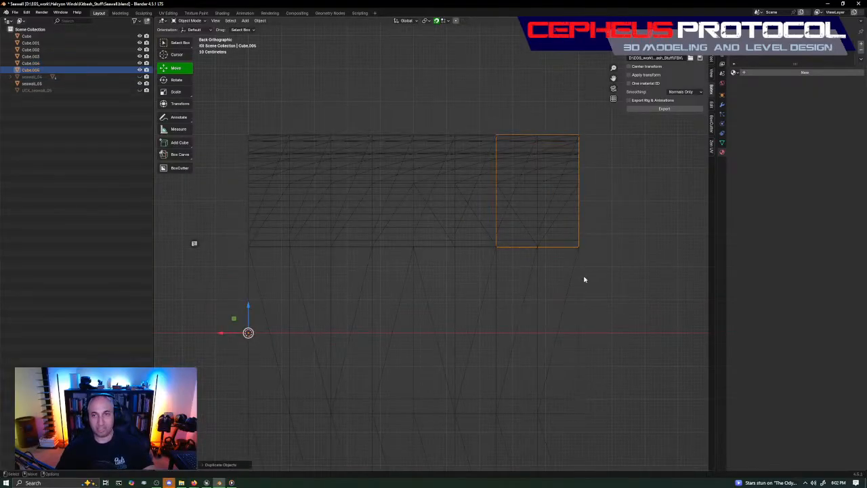
{"action": "key", "text": "Tab"}
{"action": "left_click_drag", "start_coordinate": [470, 209], "coordinate": [387, 209]}
{"action": "left_click_drag", "start_coordinate": [499, 293], "coordinate": [632, 108]}
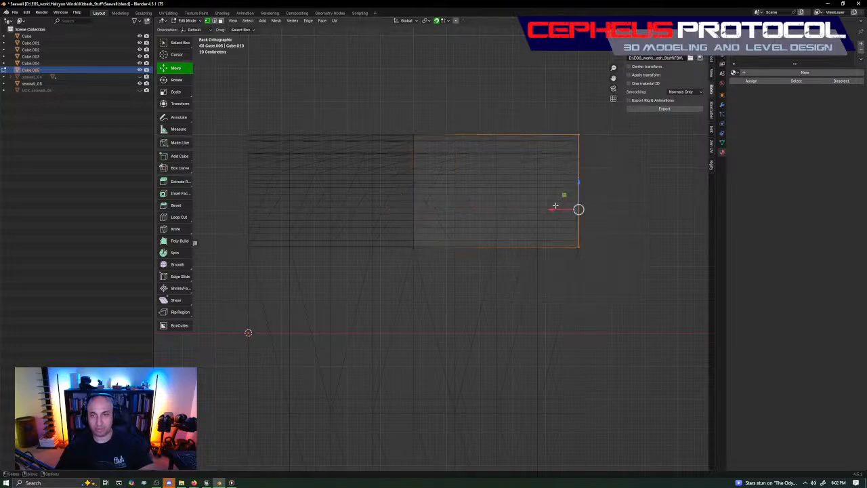
{"action": "key", "text": "g"}
{"action": "key", "text": "x"}
{"action": "left_click", "coordinate": [496, 248]}
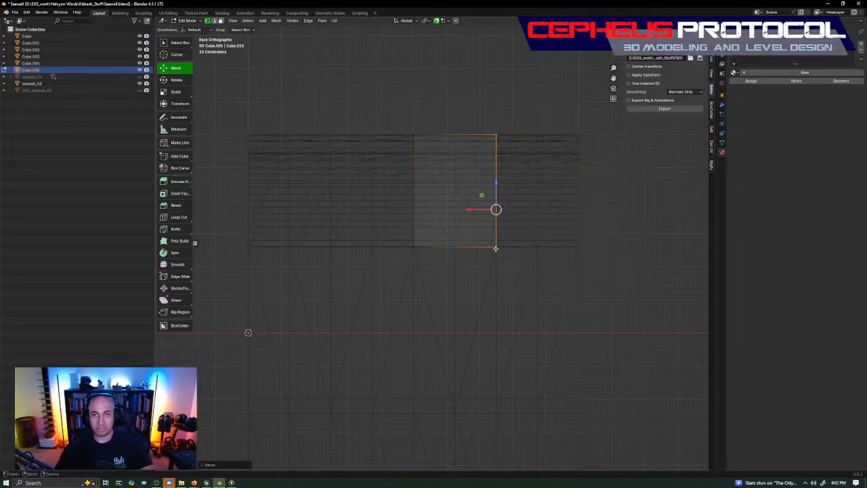
{"action": "key", "text": "Tab"}
Step: Duplicate the second wedge and snap both sides of the copy along X to fill the third stair segment
{"action": "middle_click_drag", "start_coordinate": [462, 220], "coordinate": [523, 245], "text": "shift"}
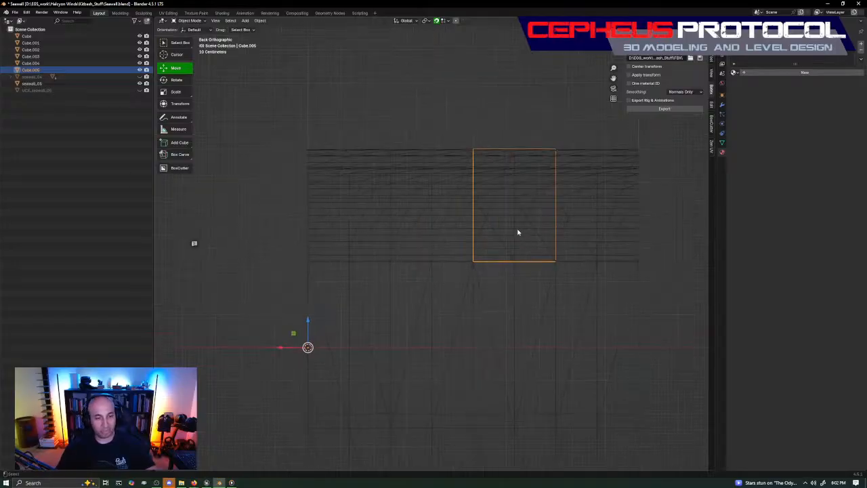
{"action": "key", "text": "shift+d"}
{"action": "right_click", "coordinate": [520, 233]}
{"action": "key", "text": "Tab"}
{"action": "left_click_drag", "start_coordinate": [457, 299], "coordinate": [528, 58]}
{"action": "key", "text": "g"}
{"action": "key", "text": "x"}
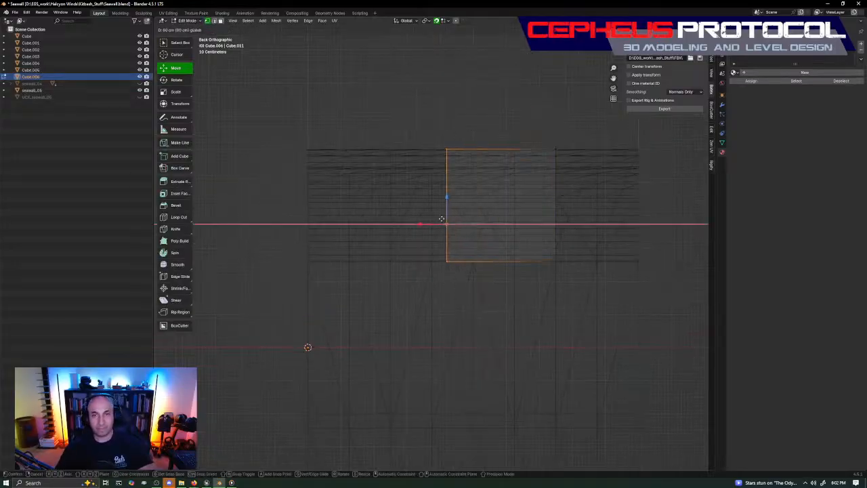
{"action": "left_click", "coordinate": [386, 218]}
{"action": "left_click_drag", "start_coordinate": [514, 324], "coordinate": [572, 154]}
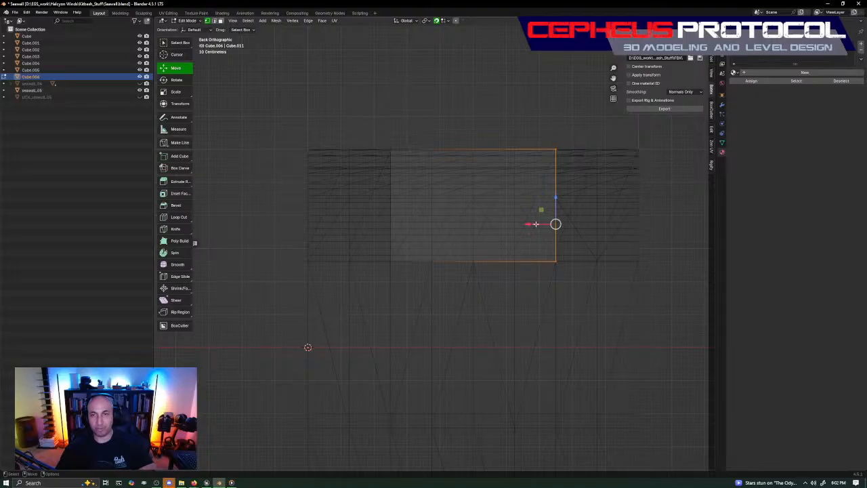
{"action": "key", "text": "g"}
{"action": "key", "text": "x"}
{"action": "left_click", "coordinate": [450, 223]}
{"action": "key", "text": "Tab"}
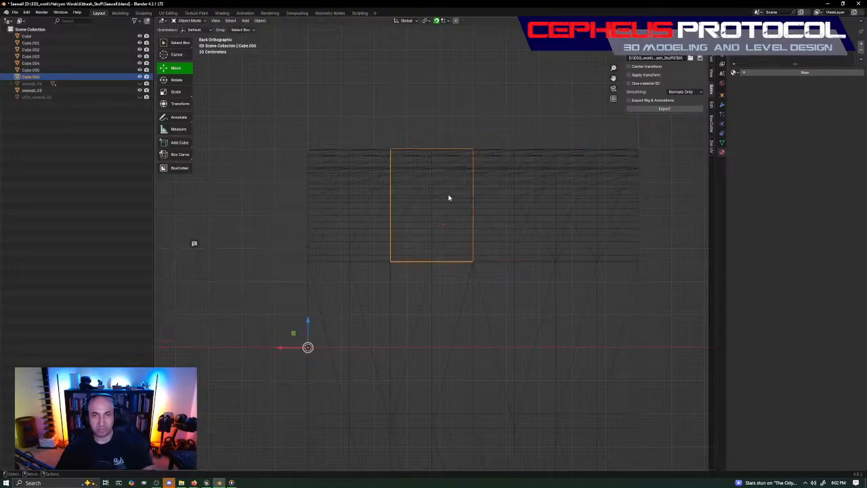
Step: Duplicate the third wedge and shift the copy's two sides along X to cover the last segment, at the origin end
{"action": "middle_click_drag", "start_coordinate": [449, 197], "coordinate": [503, 234], "text": "shift"}
{"action": "key", "text": "shift+d"}
{"action": "right_click", "coordinate": [583, 215]}
{"action": "key", "text": "Tab"}
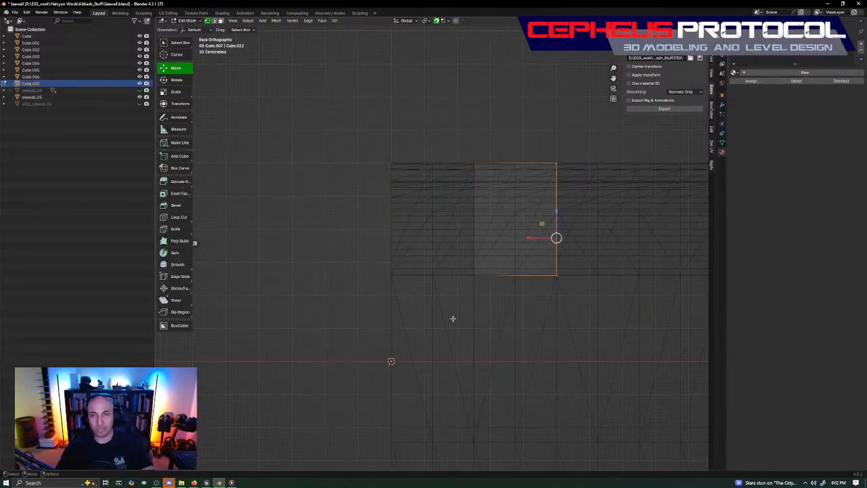
{"action": "left_click_drag", "start_coordinate": [446, 331], "coordinate": [495, 153]}
{"action": "left_click_drag", "start_coordinate": [452, 236], "coordinate": [369, 237]}
{"action": "left_click_drag", "start_coordinate": [483, 322], "coordinate": [627, 141]}
{"action": "left_click_drag", "start_coordinate": [544, 237], "coordinate": [461, 237]}
{"action": "key", "text": "Tab"}
Step: Save the changes to Seawall.blend
{"action": "middle_click_drag", "start_coordinate": [549, 235], "coordinate": [507, 361]}
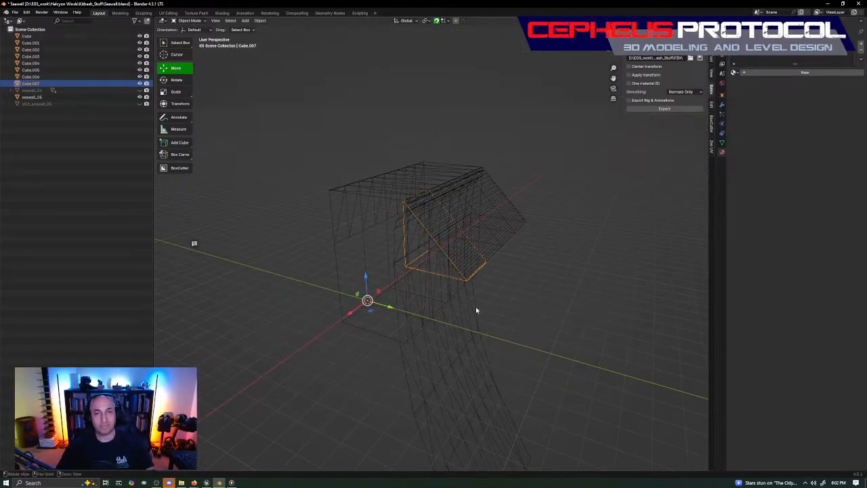
{"action": "middle_click_drag", "start_coordinate": [476, 310], "coordinate": [489, 310]}
{"action": "key", "text": "ctrl+s"}
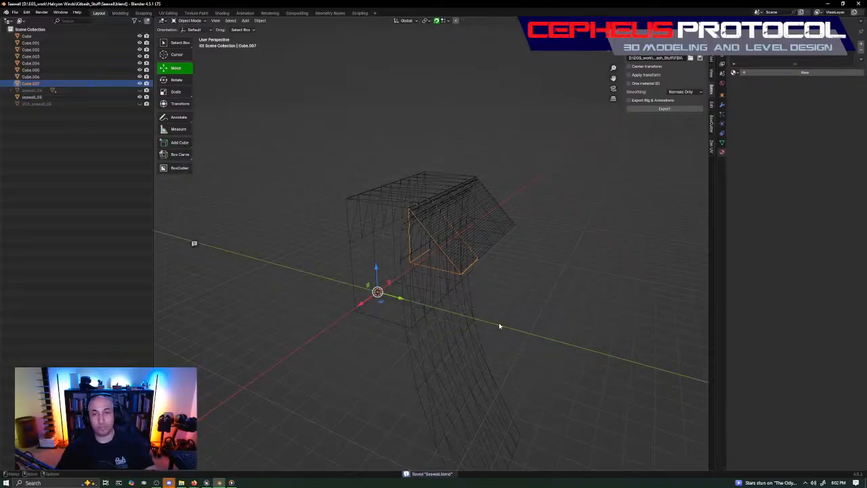
Step: Switch the viewport from wireframe to Solid shading to show the wedges over the seawall
{"action": "middle_click_drag", "start_coordinate": [507, 172], "coordinate": [544, 219]}
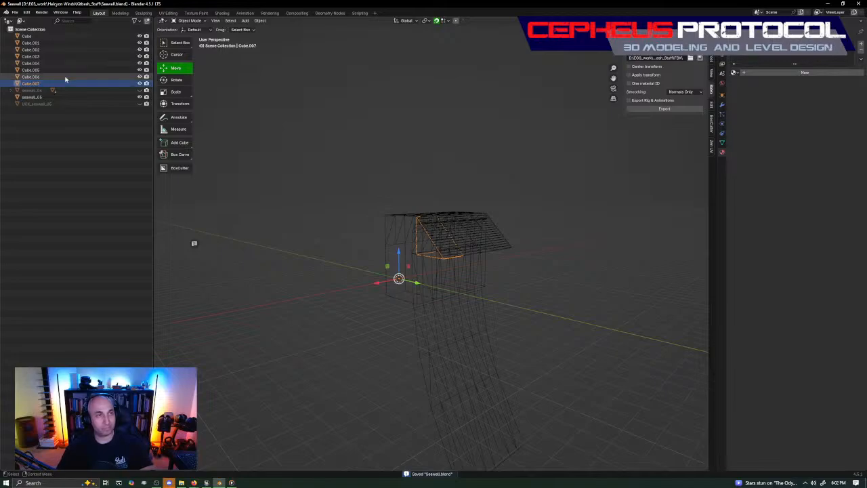
{"action": "left_click_drag", "start_coordinate": [467, 144], "coordinate": [391, 238], "text": "alt"}
{"action": "right_click_drag", "start_coordinate": [391, 239], "coordinate": [554, 229], "text": "alt"}
{"action": "mouse_move", "coordinate": [553, 229]}
{"action": "middle_mouse_down"}
{"action": "mouse_move", "coordinate": [393, 262]}
{"action": "mouse_move", "coordinate": [452, 180]}
{"action": "middle_mouse_up"}
{"action": "key", "text": "z"}
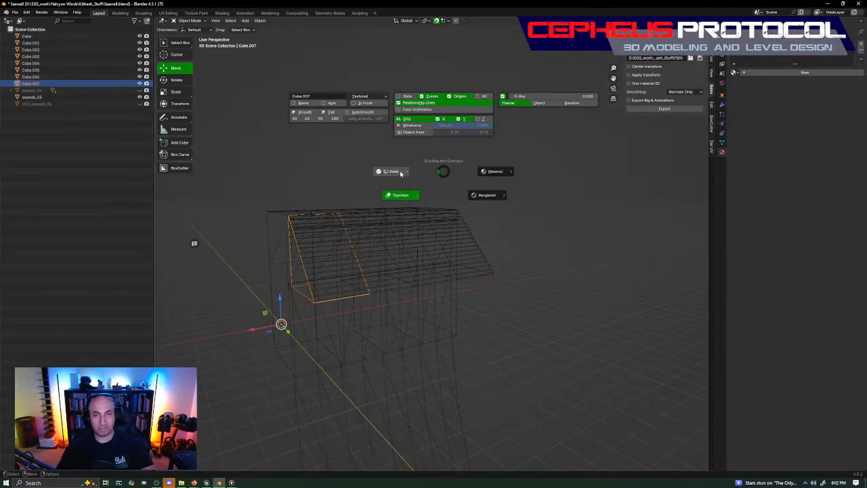
{"action": "left_click", "coordinate": [423, 150]}
{"action": "middle_click_drag", "start_coordinate": [423, 150], "coordinate": [452, 236]}
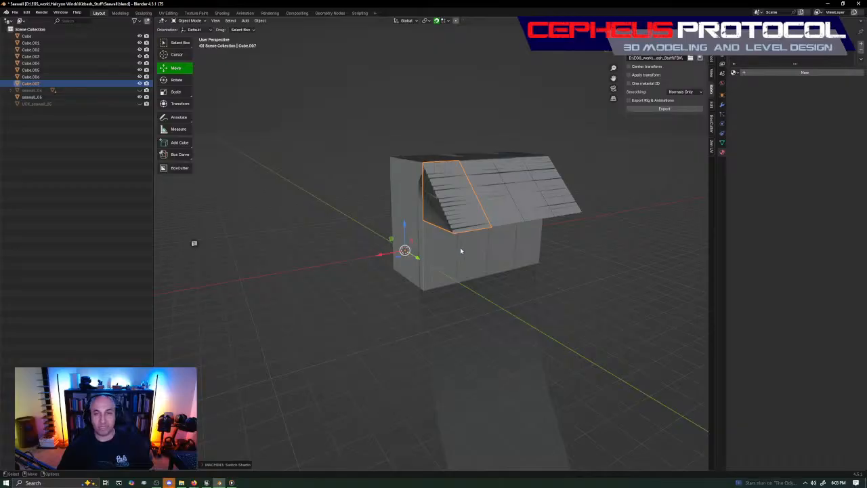
Step: Select the wedge blocks one by one and examine how they cover the stepped piece
{"action": "left_click", "coordinate": [512, 208]}
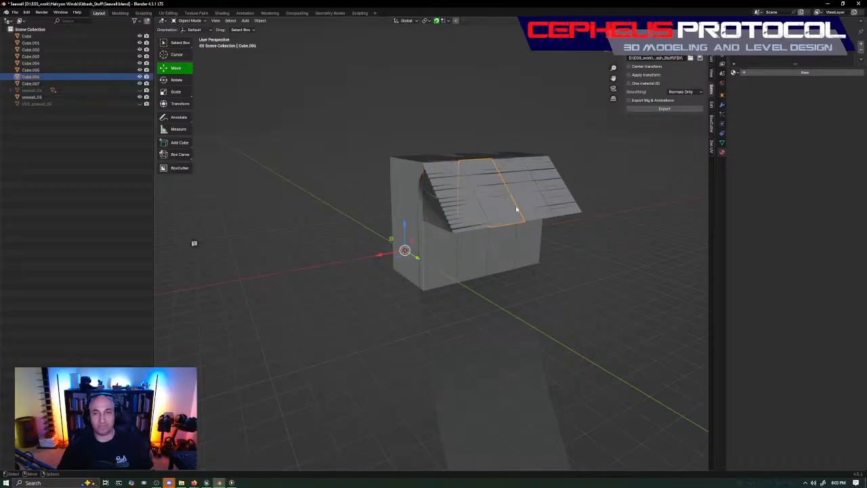
{"action": "left_click", "coordinate": [543, 204]}
{"action": "left_click", "coordinate": [553, 201]}
{"action": "left_click", "coordinate": [531, 210]}
{"action": "left_click", "coordinate": [481, 210]}
{"action": "left_click", "coordinate": [494, 232]}
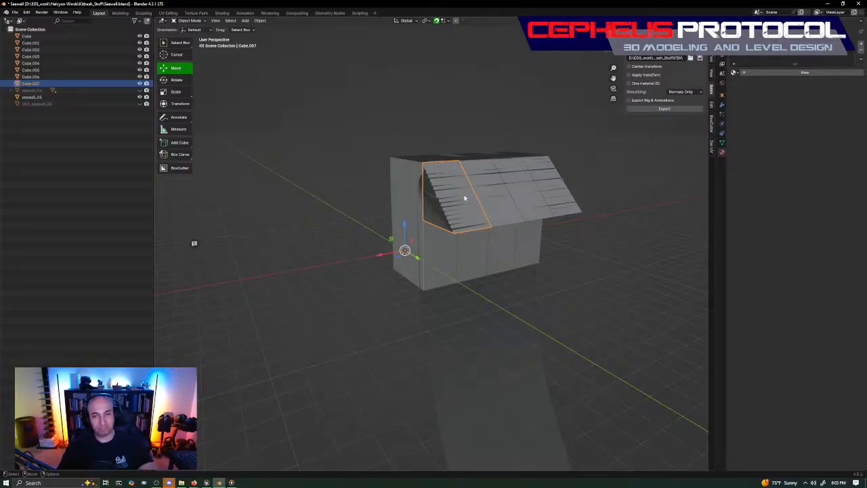
{"action": "middle_click_drag", "start_coordinate": [472, 176], "coordinate": [528, 176]}
{"action": "scroll", "coordinate": [528, 175], "scroll_direction": "up", "scroll_amount": 3}
{"action": "middle_click_drag", "start_coordinate": [451, 293], "coordinate": [459, 241]}
Step: Save Seawall.blend again under its existing name
{"action": "key", "text": "ctrl+shift+s"}
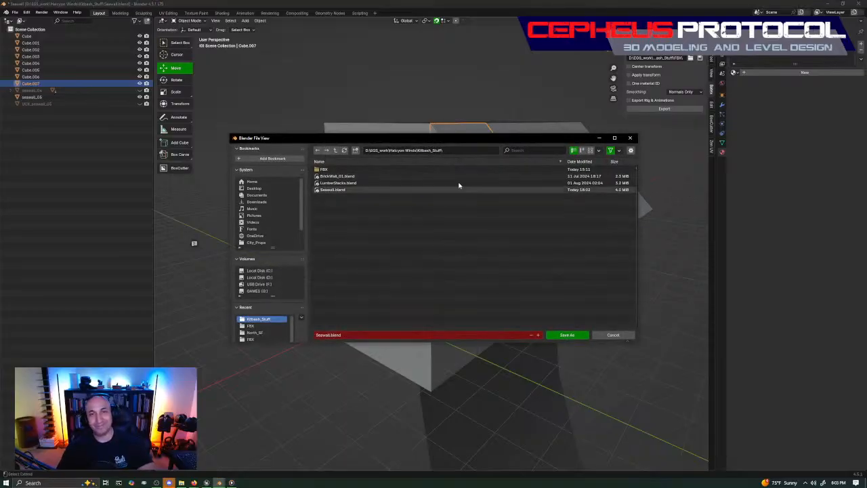
{"action": "left_click", "coordinate": [630, 140]}
{"action": "key", "text": "ctrl+s"}
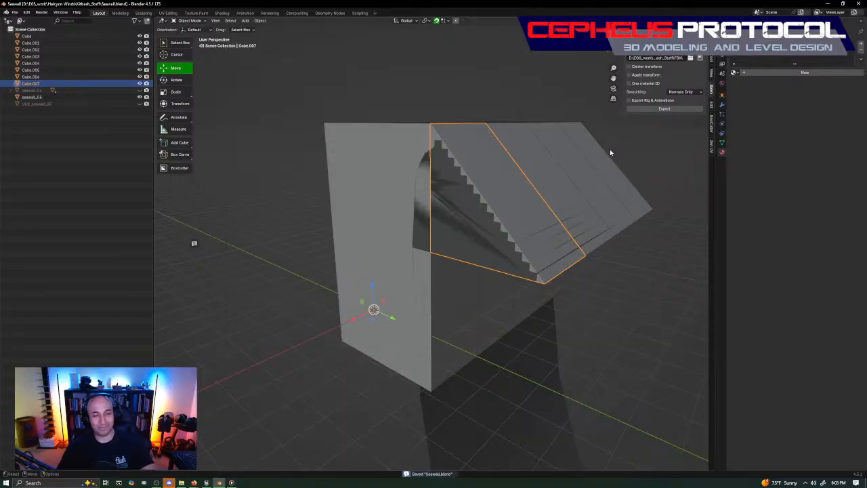
Step: Inspect the end wedge from the right side in wireframe and Solid shading to check how it follows the stair profile
{"action": "middle_click_drag", "start_coordinate": [533, 193], "coordinate": [423, 228]}
{"action": "key", "text": "KP_3"}
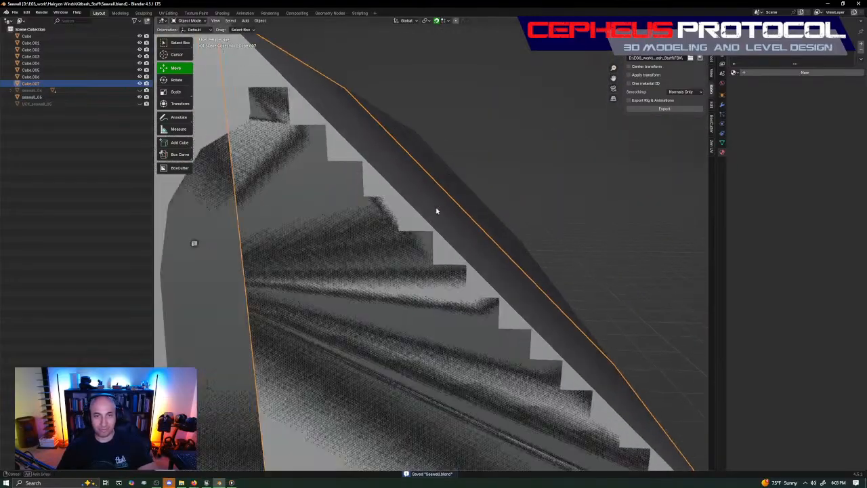
{"action": "scroll", "coordinate": [438, 207], "scroll_direction": "up", "scroll_amount": 6}
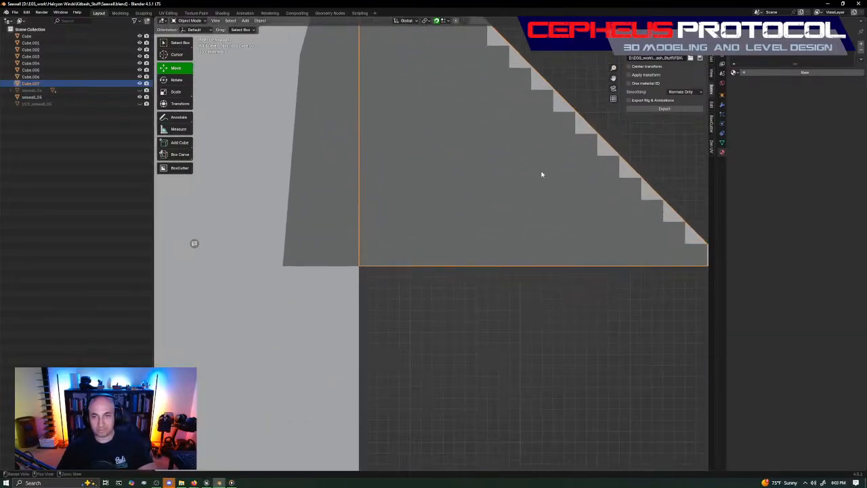
{"action": "key", "text": "z"}
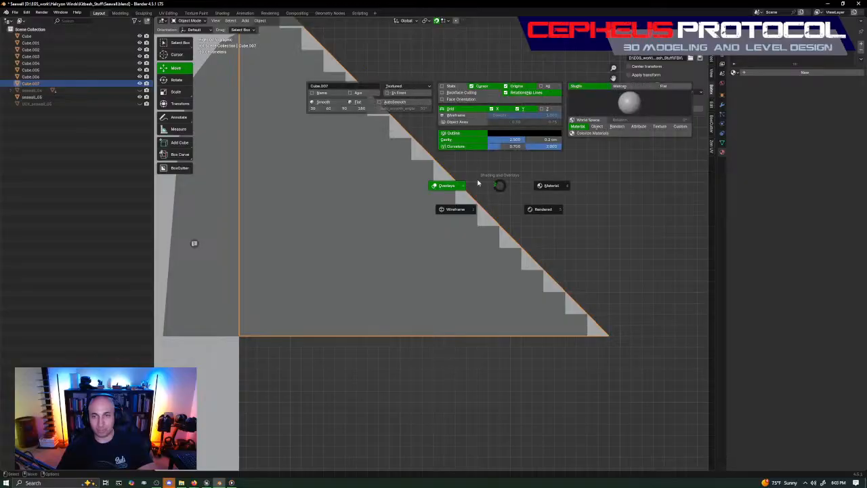
{"action": "left_click", "coordinate": [456, 208]}
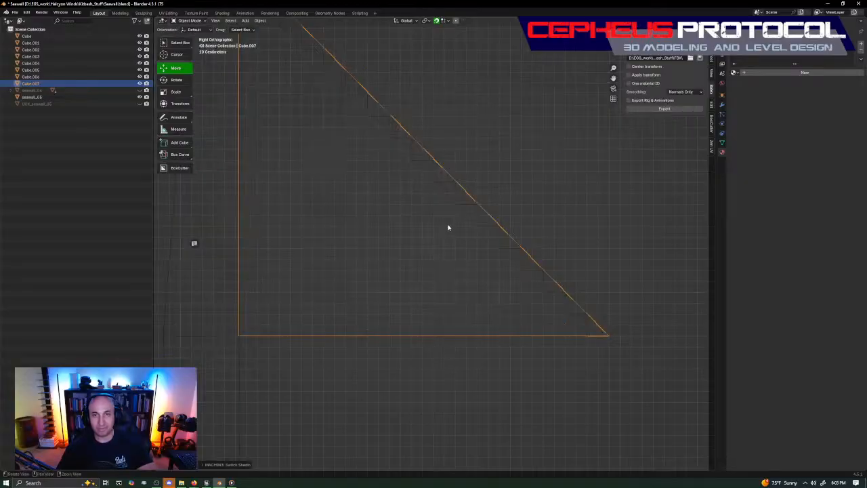
{"action": "middle_click_drag", "start_coordinate": [448, 227], "coordinate": [488, 348], "text": "shift"}
{"action": "scroll", "coordinate": [488, 348], "scroll_direction": "down", "scroll_amount": 2}
{"action": "key", "text": "z"}
{"action": "left_click", "coordinate": [473, 179]}
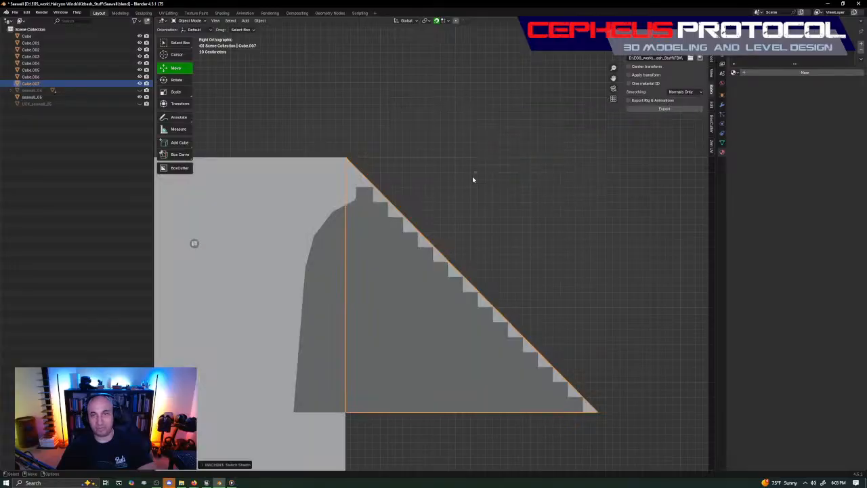
{"action": "scroll", "coordinate": [528, 271], "scroll_direction": "down", "scroll_amount": 3}
{"action": "middle_click_drag", "start_coordinate": [528, 271], "coordinate": [416, 240]}
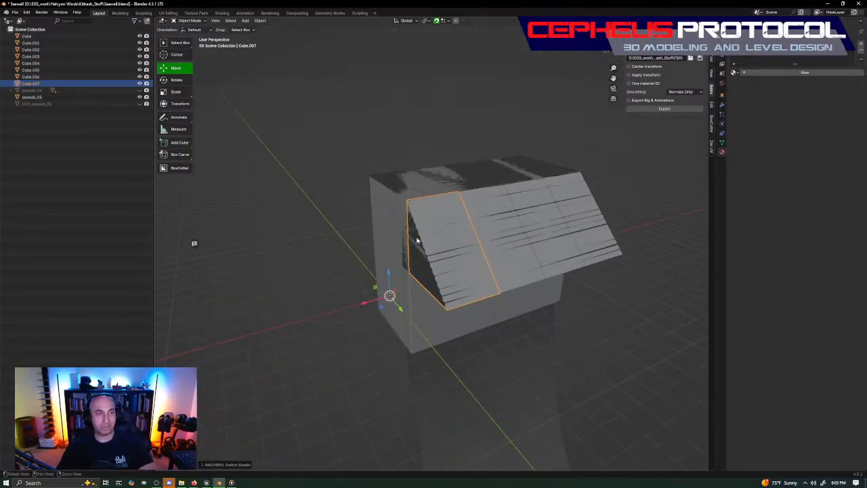
{"action": "double_click", "coordinate": [32, 97]}
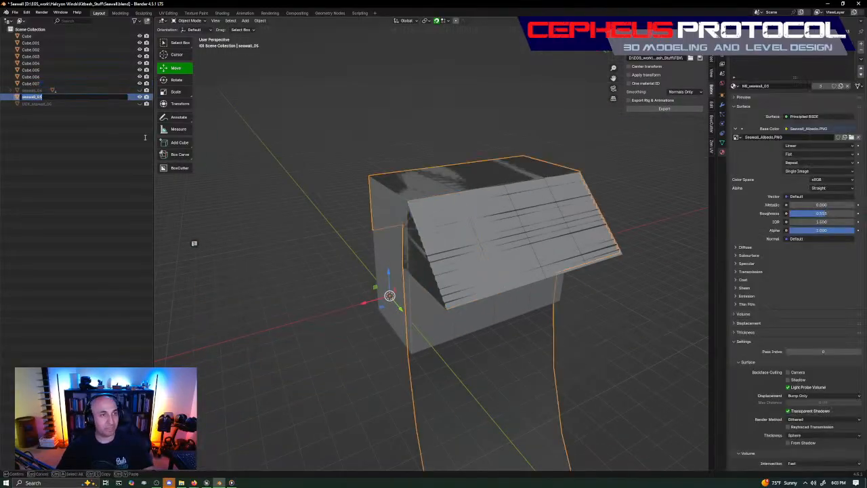
{"action": "left_click", "coordinate": [43, 76]}
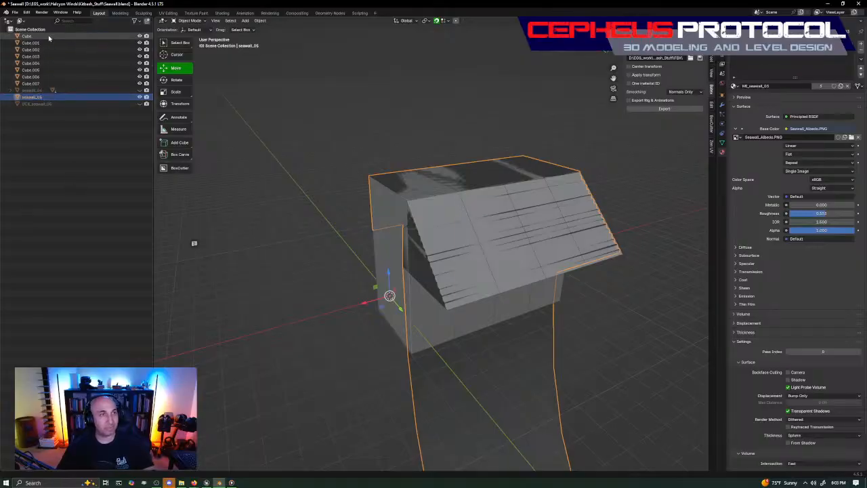
{"action": "left_click", "coordinate": [48, 37]}
{"action": "left_click", "coordinate": [46, 83], "text": "shift"}
{"action": "left_click", "coordinate": [26, 12]}
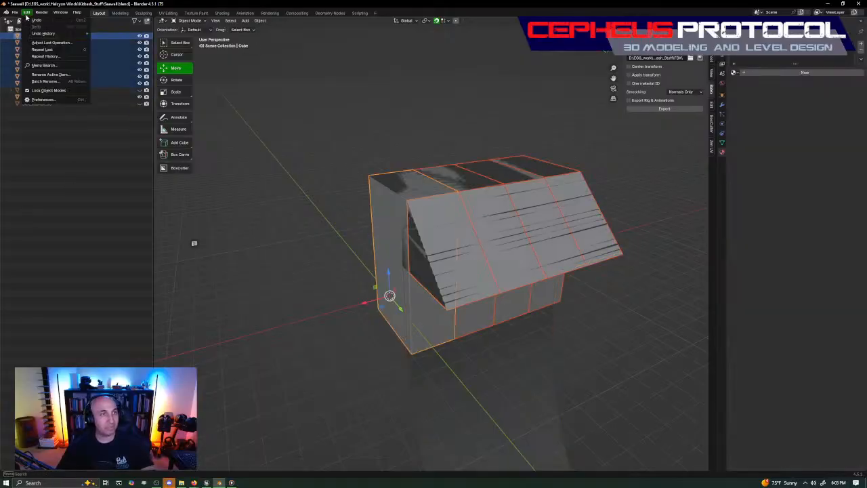
{"action": "left_click", "coordinate": [54, 83]}
{"action": "left_click", "coordinate": [82, 102]}
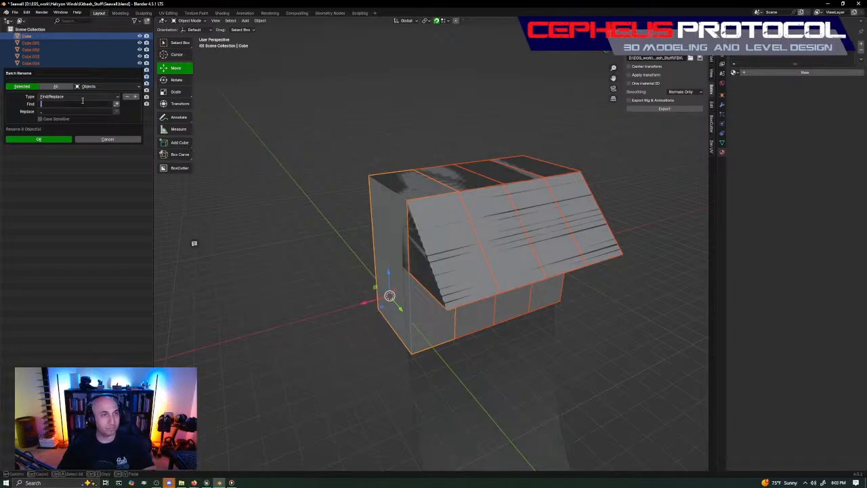
{"action": "left_click", "coordinate": [97, 99]}
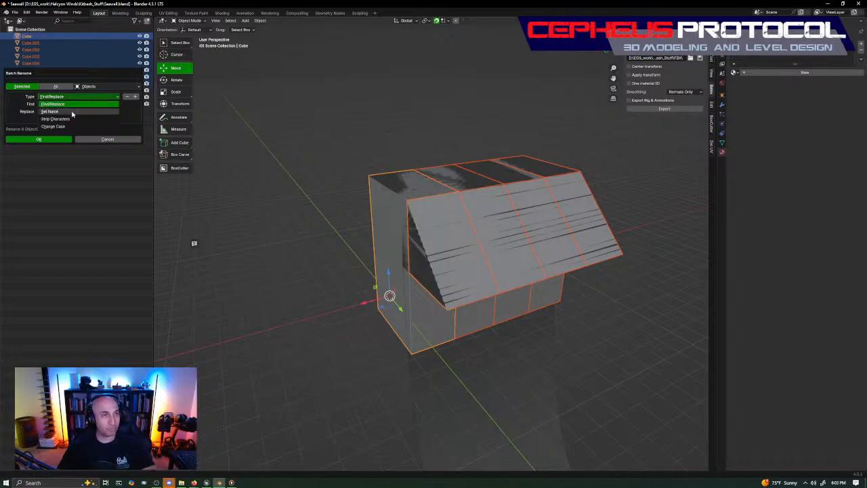
{"action": "left_click", "coordinate": [71, 111]}
{"action": "left_click", "coordinate": [82, 111]}
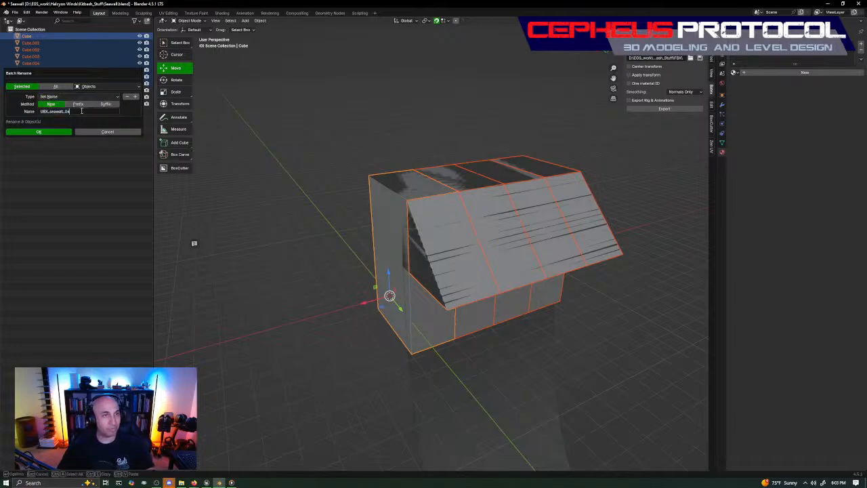
{"action": "key", "text": "ctrl+a"}
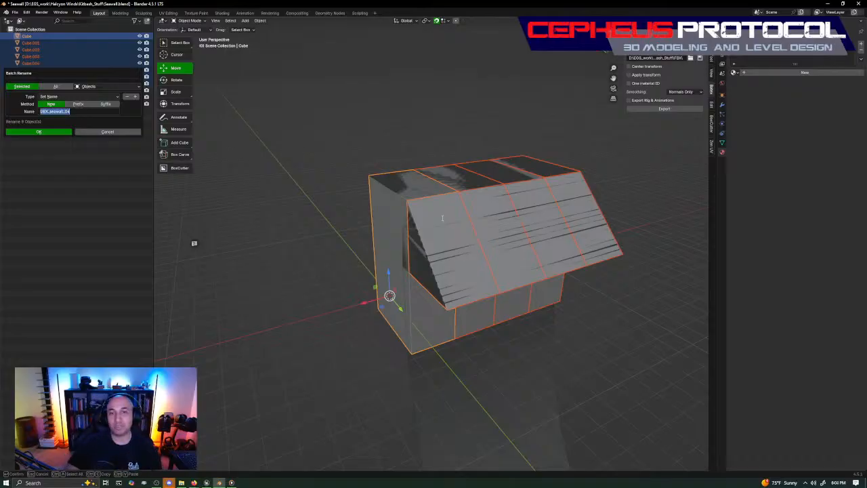
{"action": "key", "text": "Escape"}
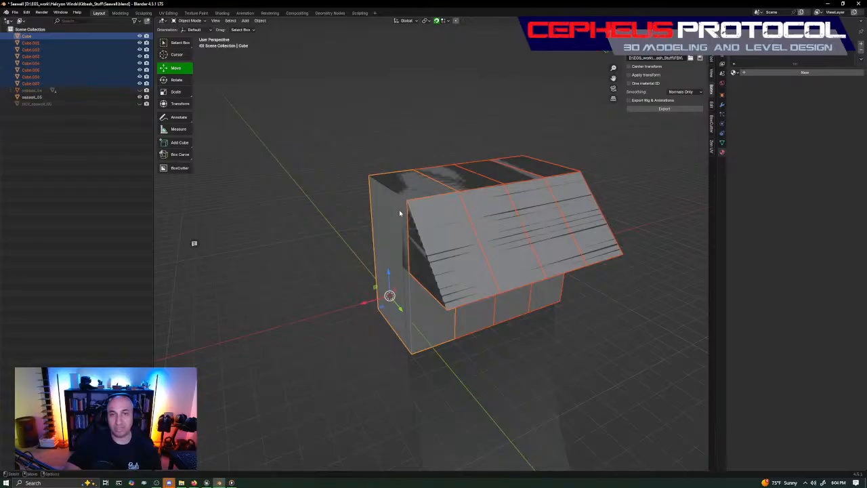
Step: Select the four upright wall blocks and batch rename them with the new name UBX_seawall_05
{"action": "left_click", "coordinate": [399, 212]}
{"action": "left_click", "coordinate": [474, 189]}
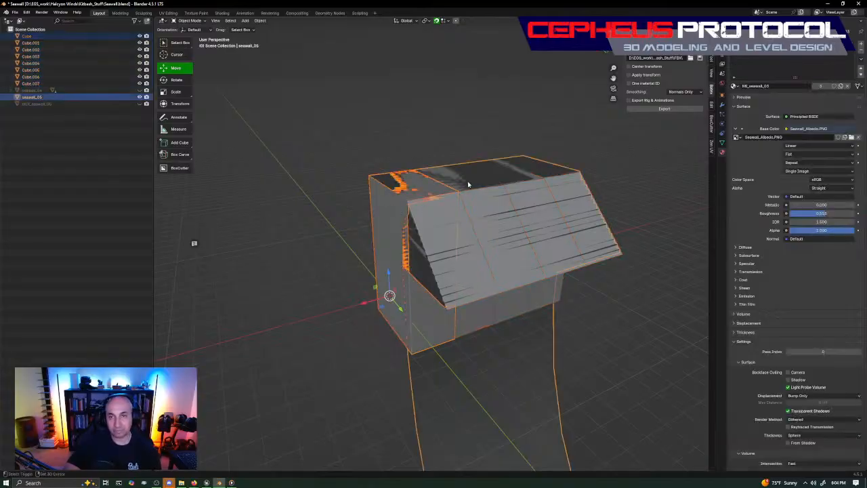
{"action": "left_click", "coordinate": [454, 336]}
{"action": "left_click", "coordinate": [503, 316], "text": "shift"}
{"action": "left_click", "coordinate": [539, 302], "text": "shift"}
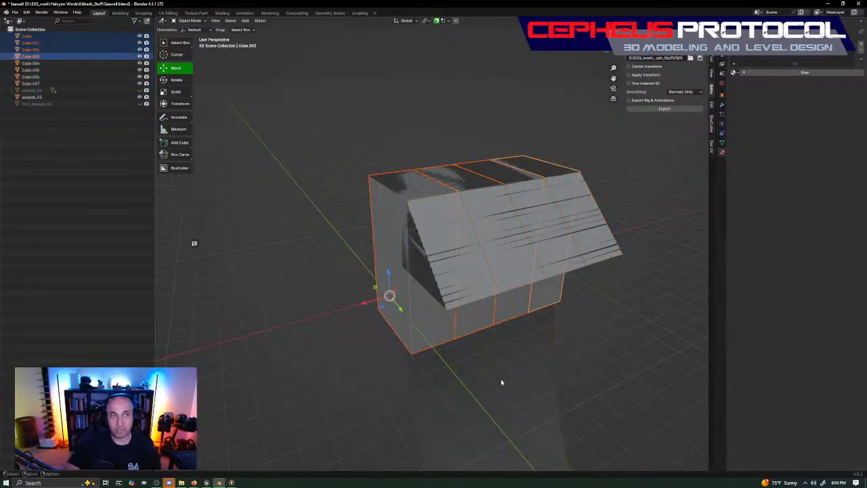
{"action": "left_click", "coordinate": [26, 12]}
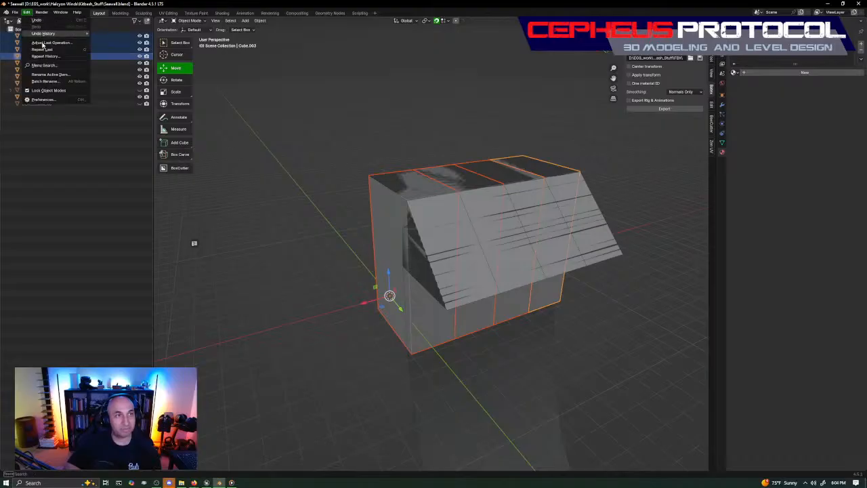
{"action": "left_click", "coordinate": [45, 81]}
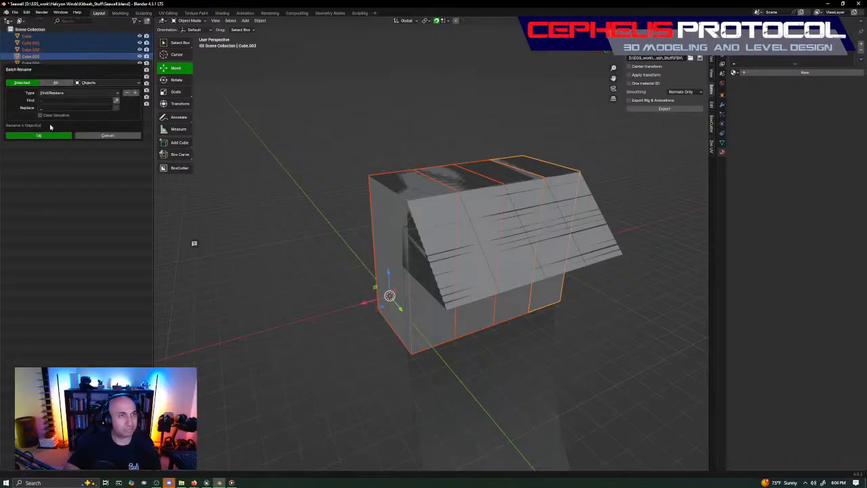
{"action": "left_click", "coordinate": [67, 92]}
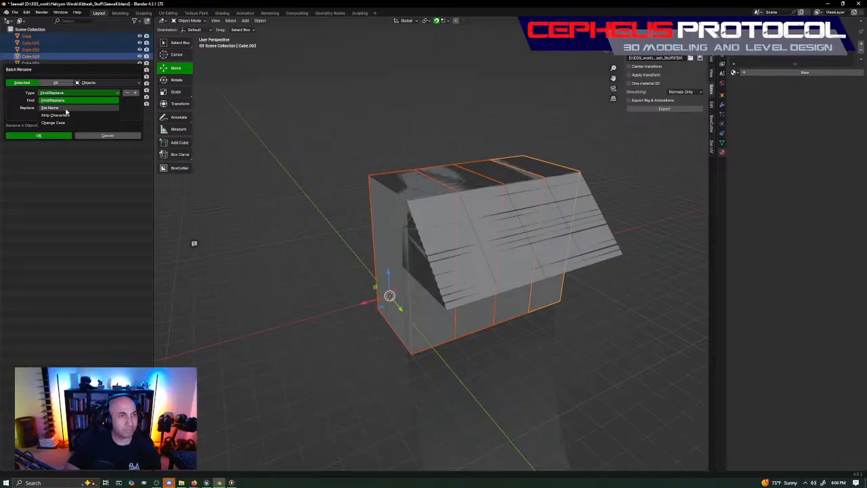
{"action": "left_click", "coordinate": [66, 109]}
{"action": "left_click", "coordinate": [77, 108]}
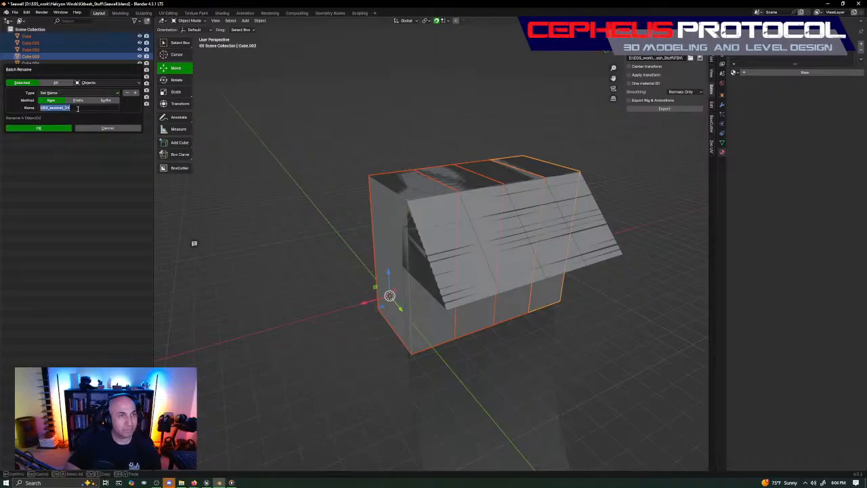
{"action": "left_click", "coordinate": [77, 109]}
{"action": "key", "text": "BackSpace"}
{"action": "key", "text": "BackSpace"}
{"action": "key", "text": "BackSpace"}
{"action": "key", "text": "BackSpace"}
{"action": "key", "text": "BackSpace"}
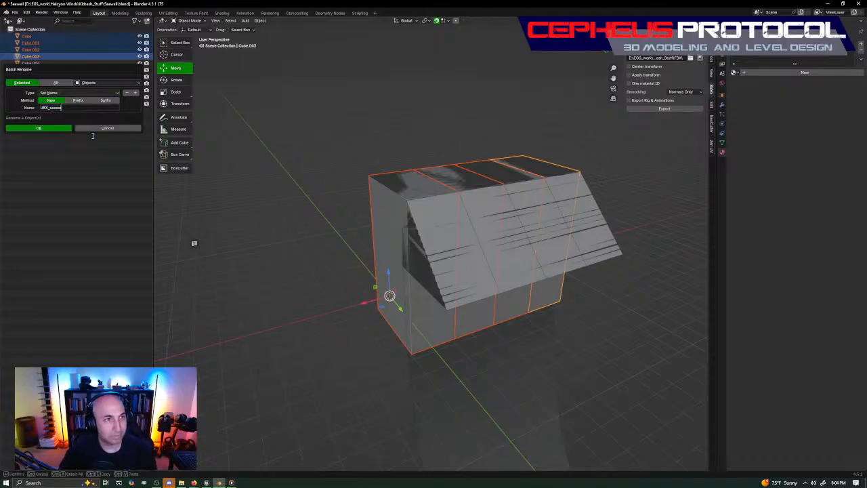
{"action": "key", "text": "BackSpace"}
{"action": "key", "text": "BackSpace"}
{"action": "key", "text": "BackSpace"}
{"action": "key", "text": "BackSpace"}
{"action": "key", "text": "BackSpace"}
{"action": "type", "text": "seawall_05"}
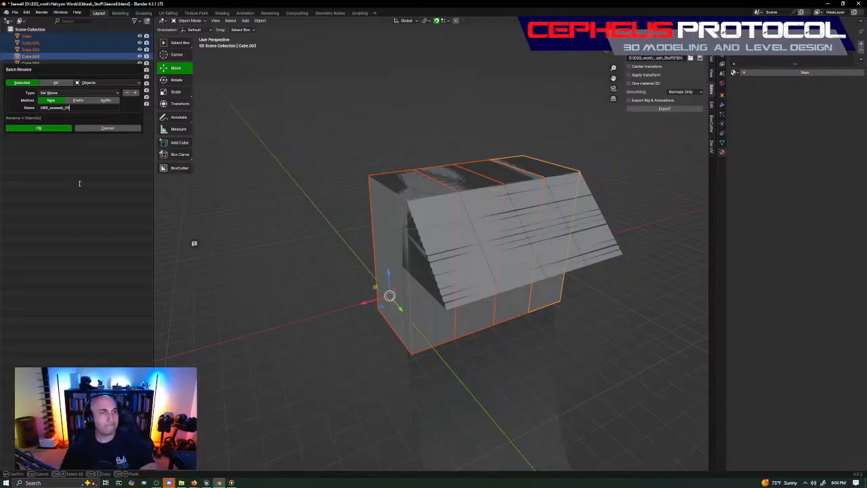
{"action": "left_click", "coordinate": [52, 128]}
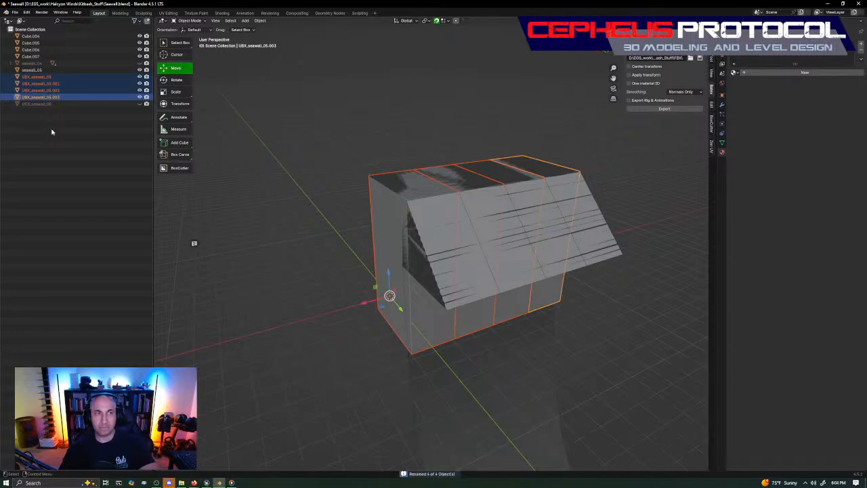
Step: Select the four wedge blocks, Cube.004 to Cube.007, and batch rename them with the new name UCX_seawall_05
{"action": "left_click", "coordinate": [38, 39]}
{"action": "left_click", "coordinate": [38, 57], "text": "shift"}
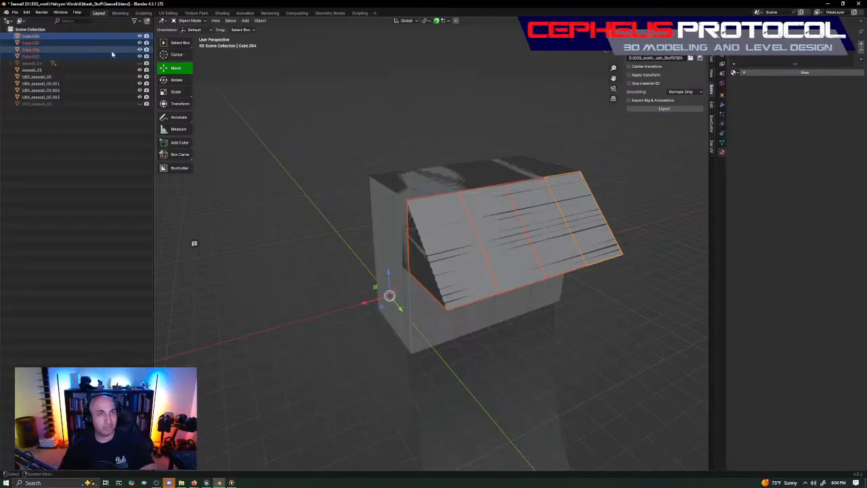
{"action": "left_click", "coordinate": [26, 12]}
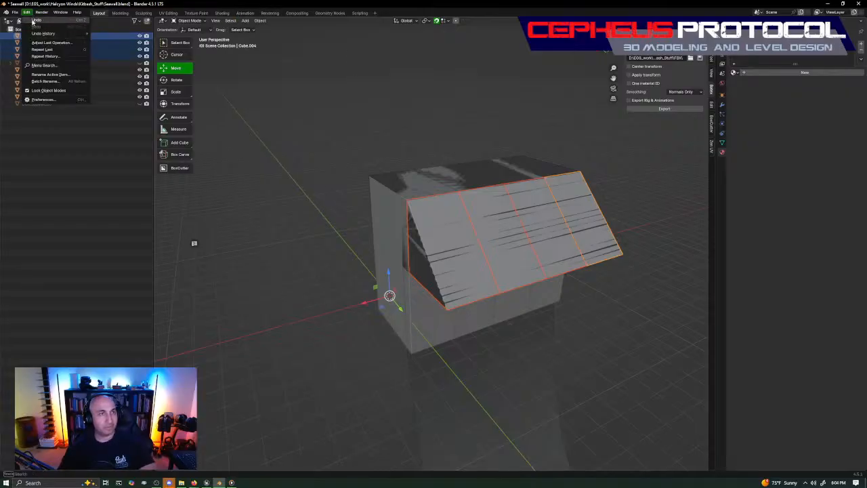
{"action": "left_click", "coordinate": [44, 82]}
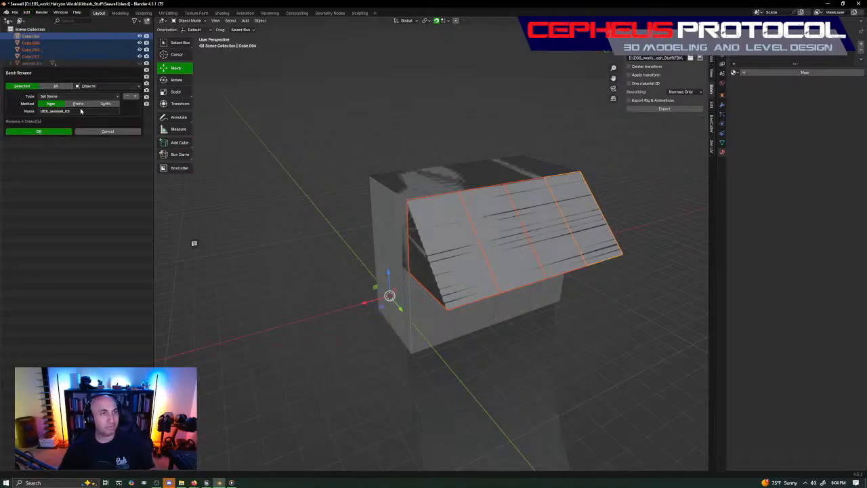
{"action": "left_click", "coordinate": [53, 111]}
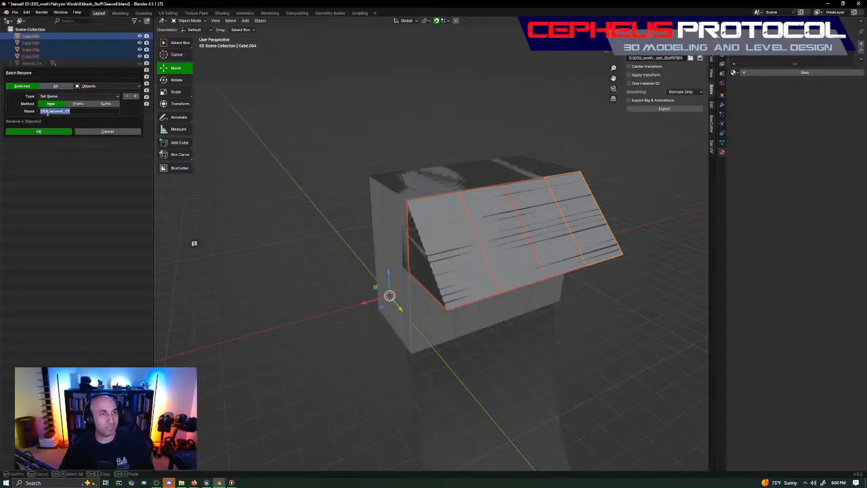
{"action": "left_click", "coordinate": [52, 111]}
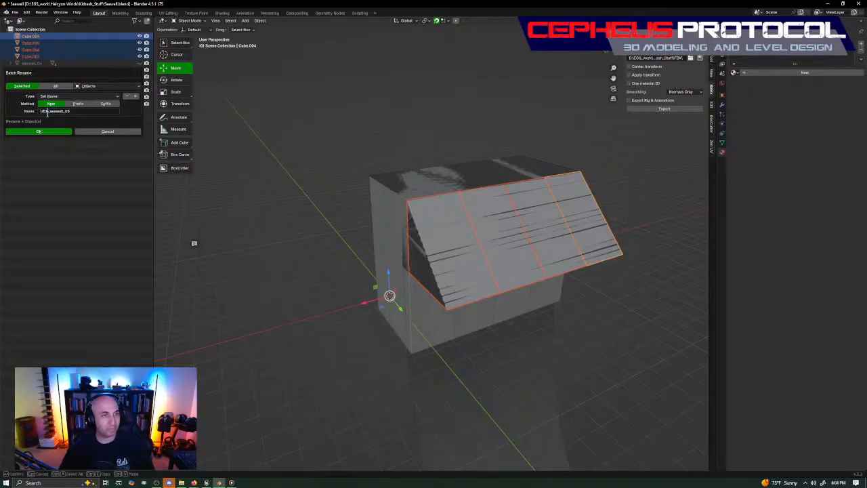
{"action": "key", "text": "BackSpace"}
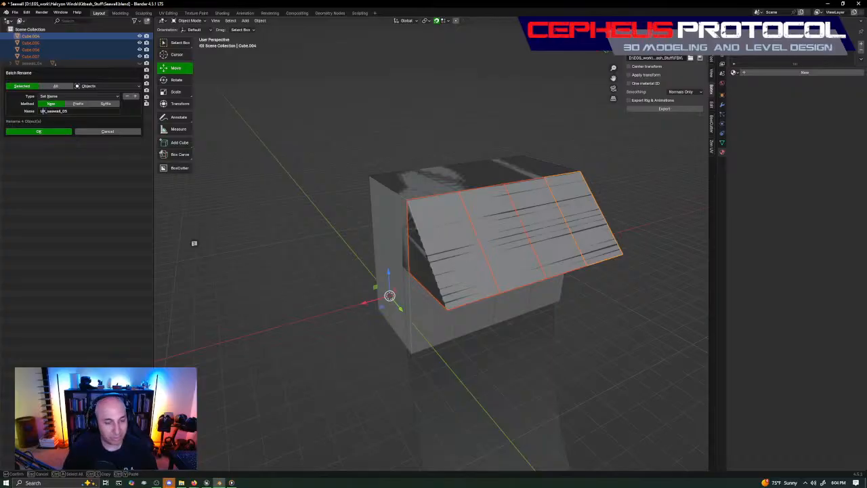
{"action": "type", "text": "C"}
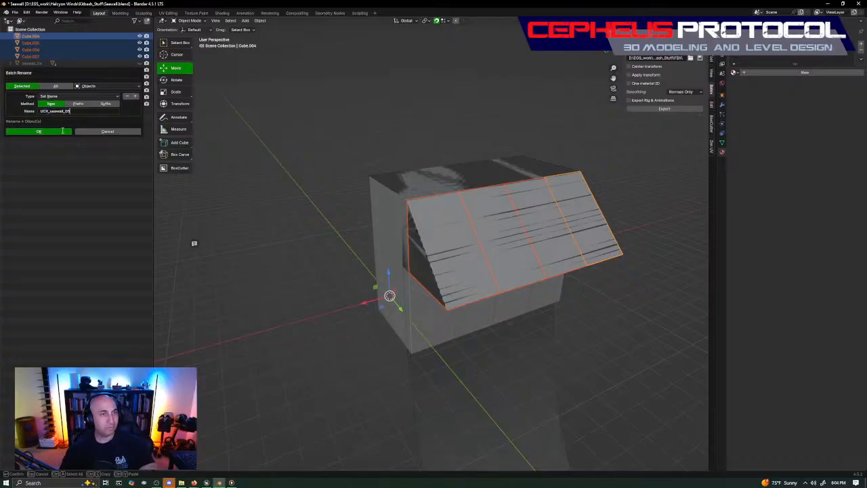
{"action": "left_click", "coordinate": [63, 130]}
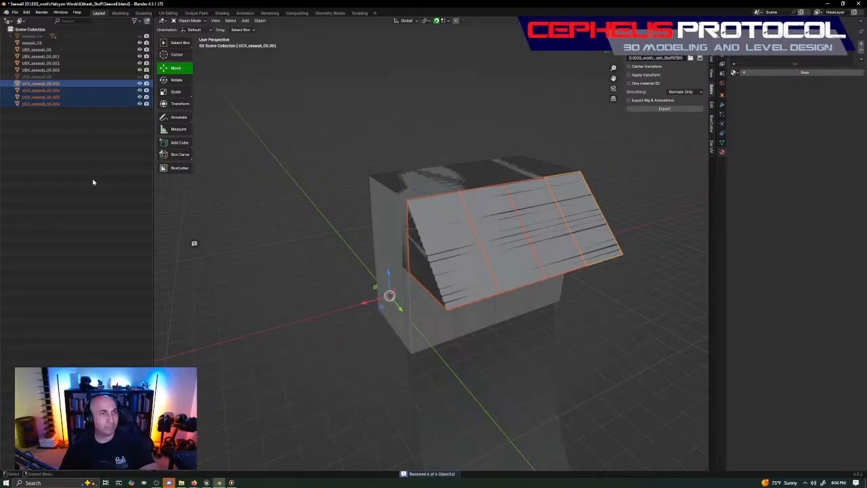
Step: Rename the unnumbered wall block UBX_seawall_05 as UBX_seawall_05.000
{"action": "double_click", "coordinate": [57, 51]}
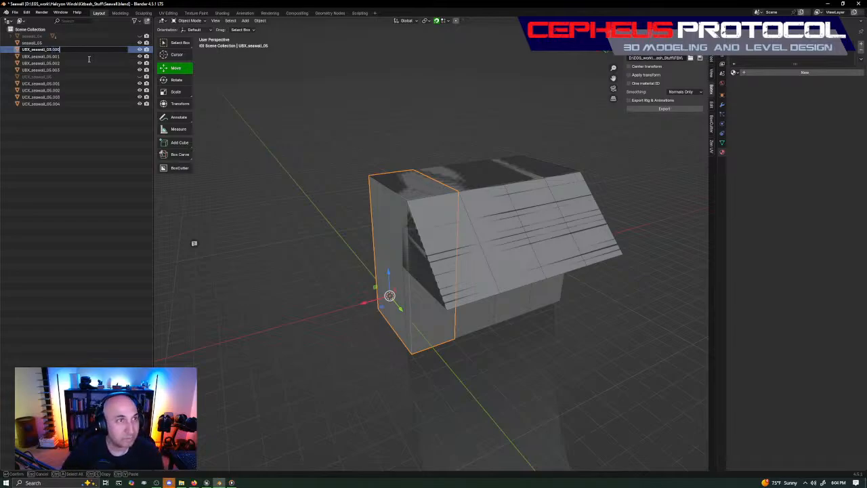
{"action": "key", "text": "Return"}
Step: Rename the wedge block UCX_seawall_05.004 as UCX_seawall_05.000 so the wedge numbering starts at 000
{"action": "left_click", "coordinate": [70, 83]}
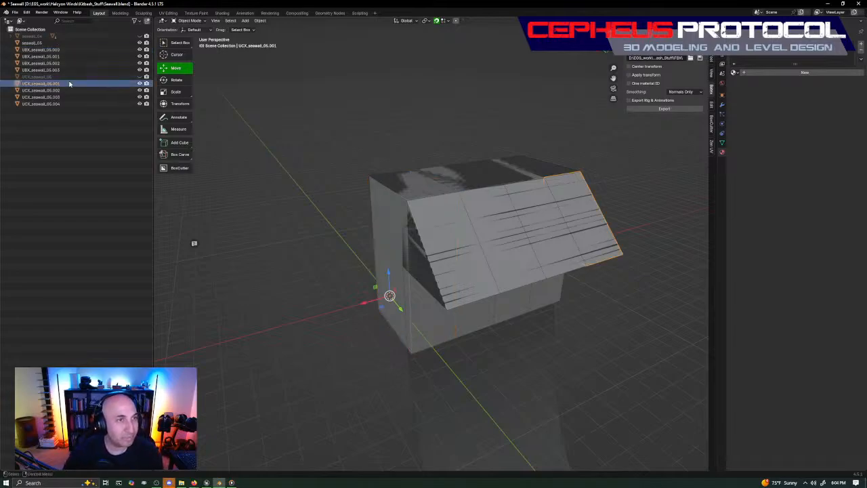
{"action": "left_click", "coordinate": [60, 103], "text": "shift"}
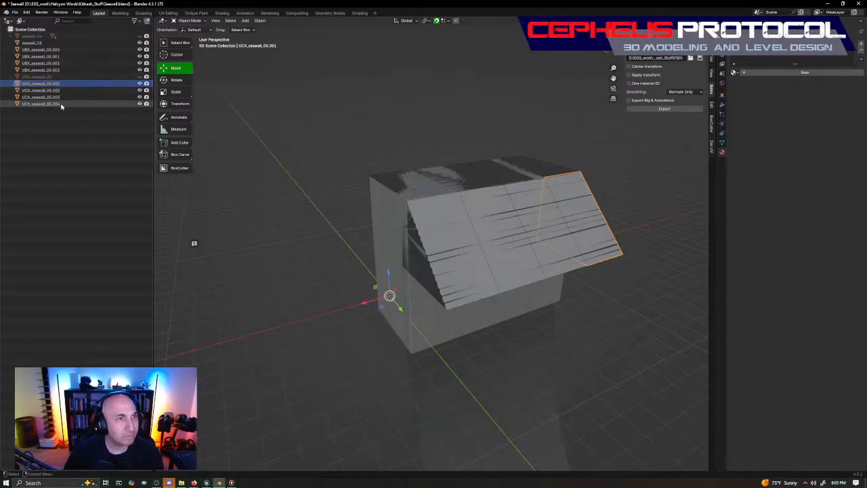
{"action": "left_click", "coordinate": [62, 104]}
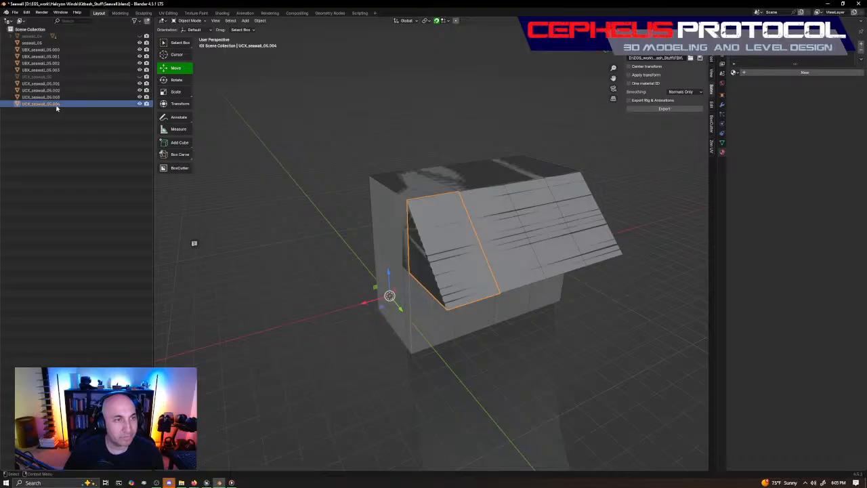
{"action": "double_click", "coordinate": [58, 104]}
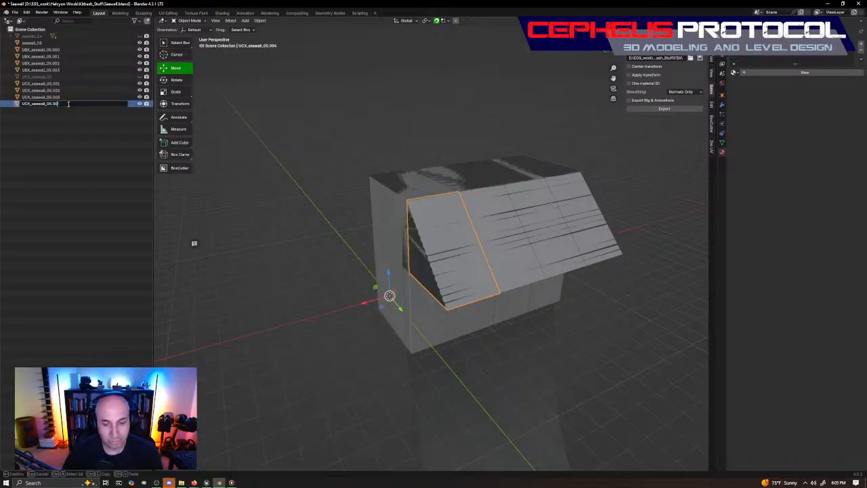
{"action": "key", "text": "Return"}
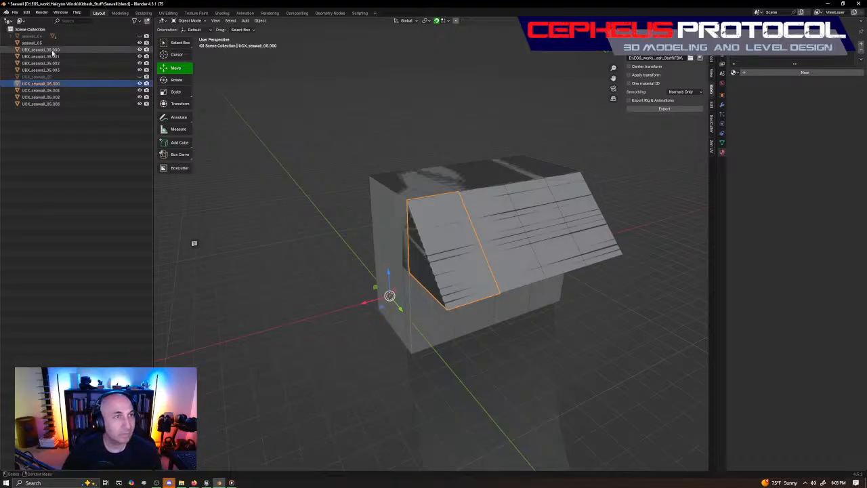
Step: Parent all the UBX_seawall_05 and UCX_seawall_05 collision blocks to seawall_05 with the Object option and expand its hierarchy
{"action": "left_click_drag", "start_coordinate": [53, 53], "coordinate": [60, 91]}
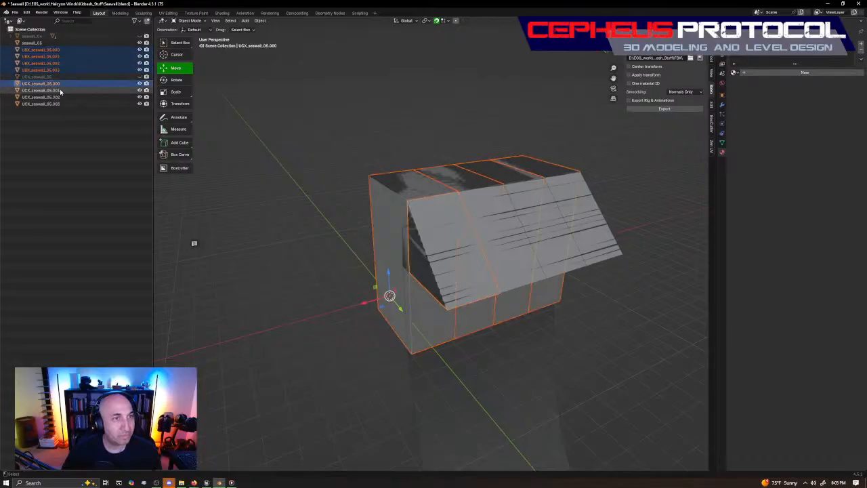
{"action": "left_click", "coordinate": [60, 91], "text": "ctrl"}
{"action": "left_click", "coordinate": [61, 98], "text": "ctrl"}
{"action": "left_click", "coordinate": [61, 104], "text": "ctrl"}
{"action": "left_click", "coordinate": [53, 45], "text": "ctrl"}
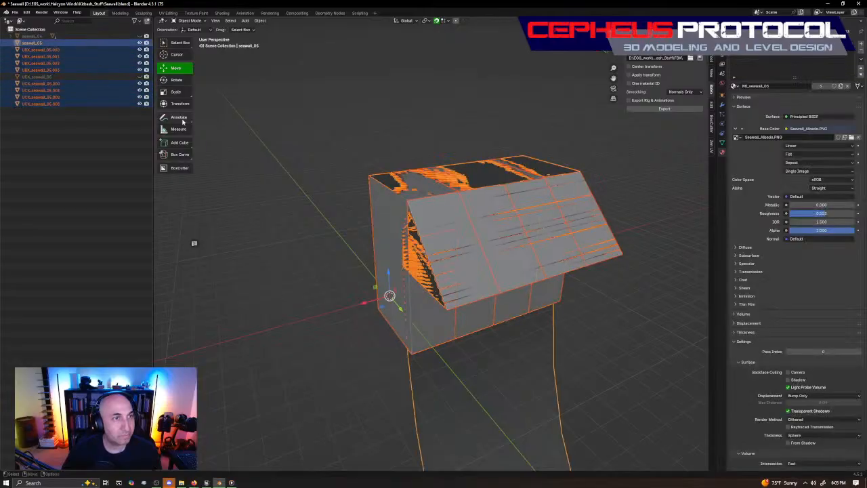
{"action": "key", "text": "ctrl+p"}
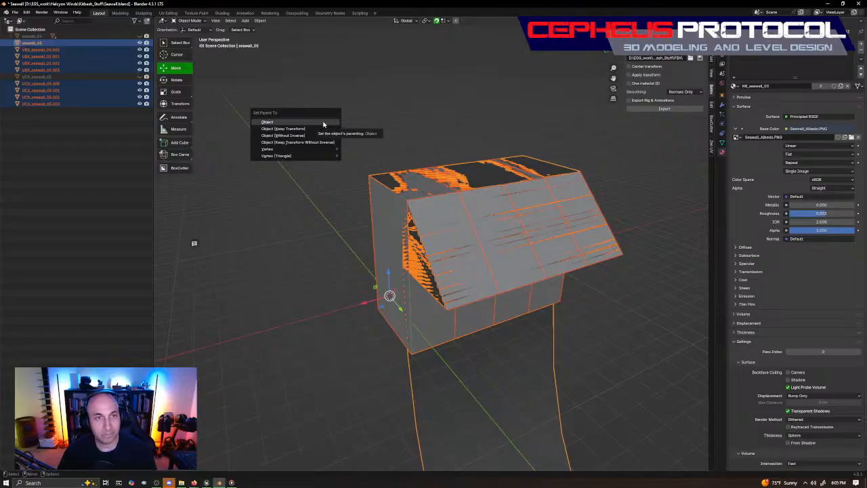
{"action": "left_click", "coordinate": [323, 124]}
{"action": "left_click", "coordinate": [10, 44]}
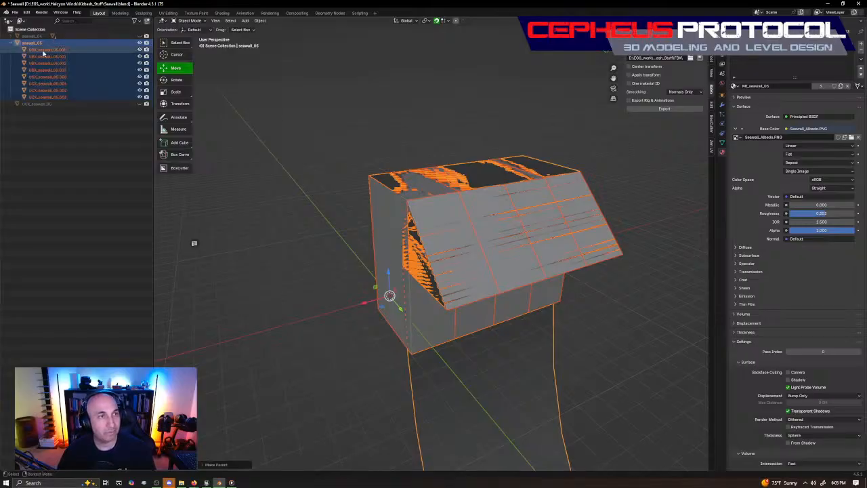
Step: Export seawall_05 together with all its UBX and UCX children to the FBX folder and save Seawall.blend
{"action": "left_click", "coordinate": [51, 44]}
{"action": "left_click", "coordinate": [74, 97], "text": "shift"}
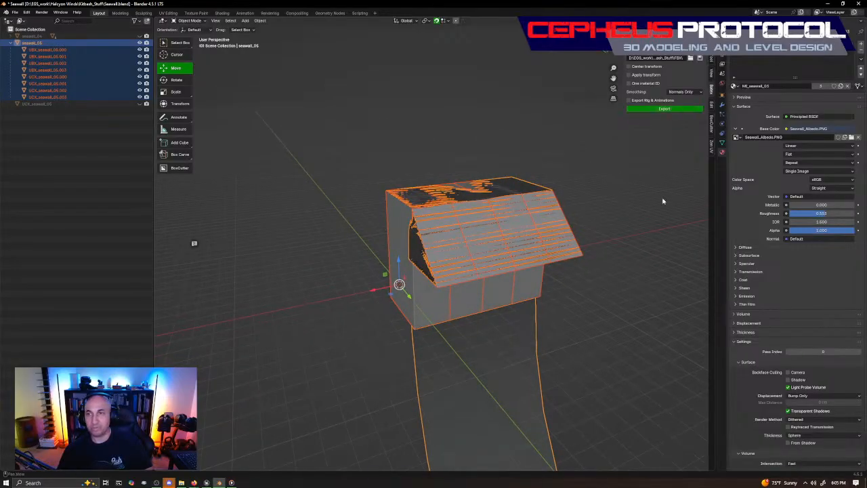
{"action": "middle_click_drag", "start_coordinate": [639, 176], "coordinate": [497, 186]}
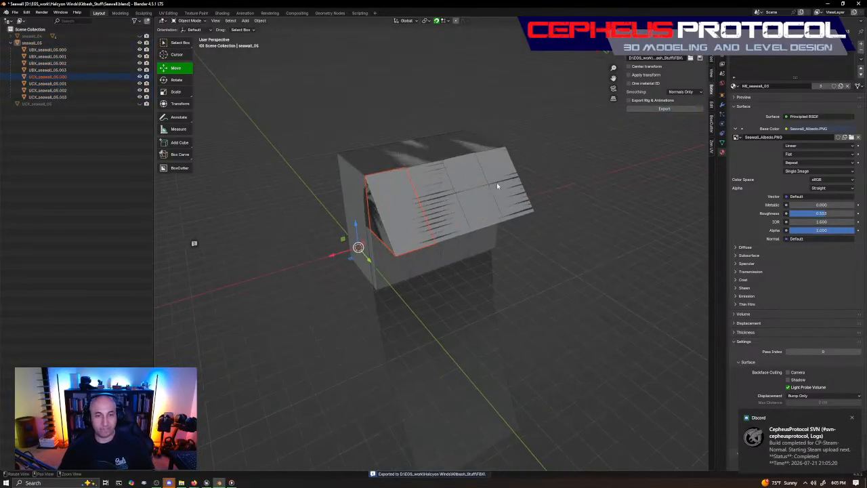
{"action": "key", "text": "ctrl+s"}
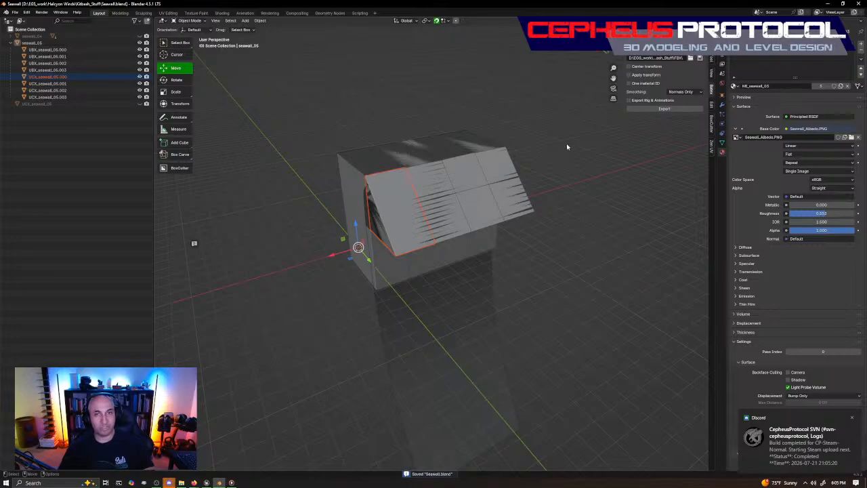
{"action": "left_click", "coordinate": [567, 147]}
{"action": "key", "text": "alt+Tab"}
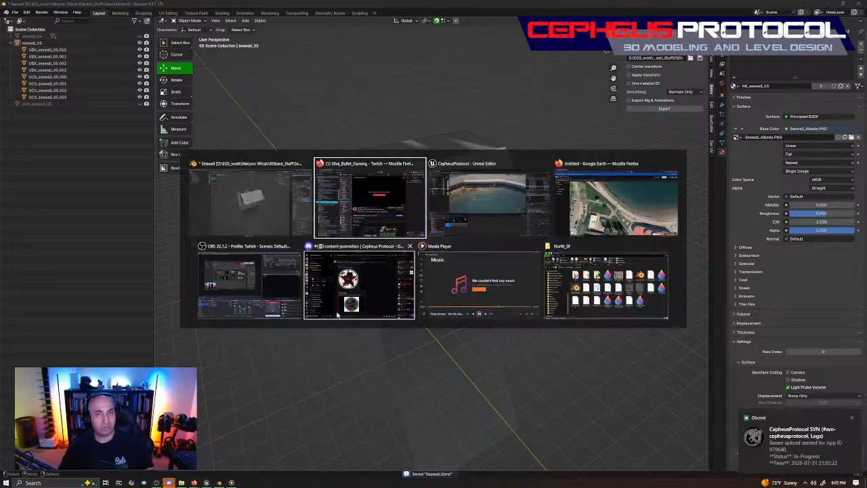
{"action": "key", "text": "alt+Tab"}
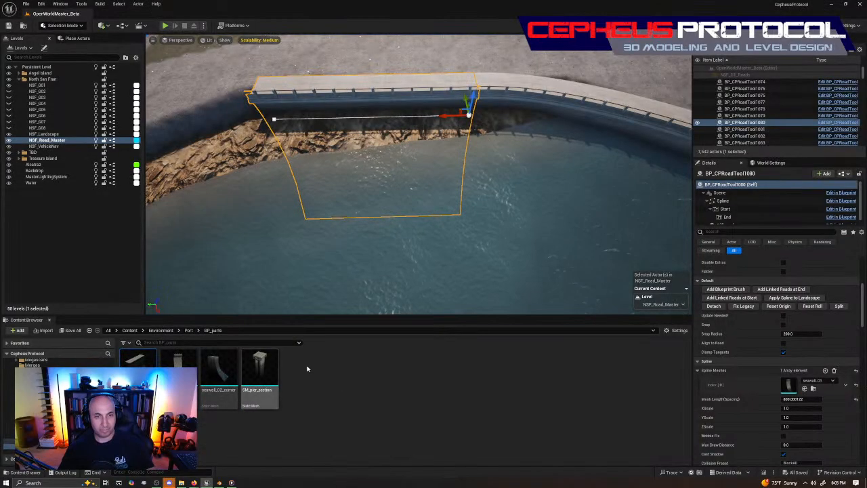
{"action": "right_click", "coordinate": [329, 396]}
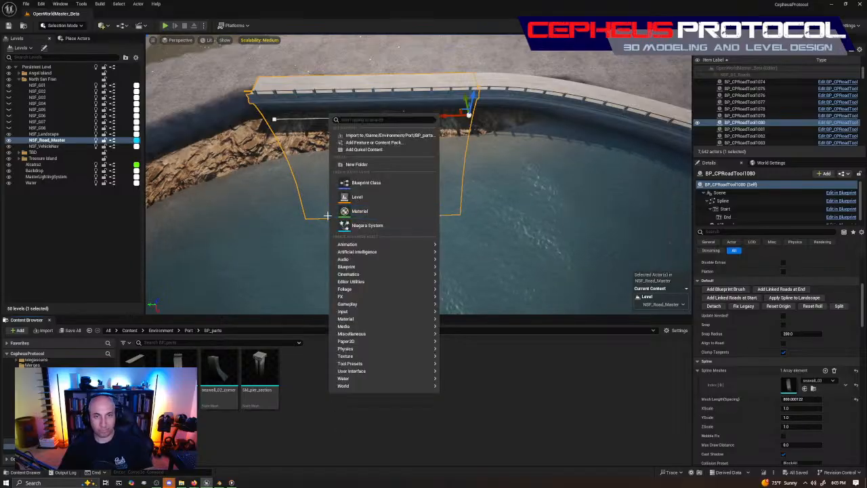
{"action": "left_click", "coordinate": [82, 336]}
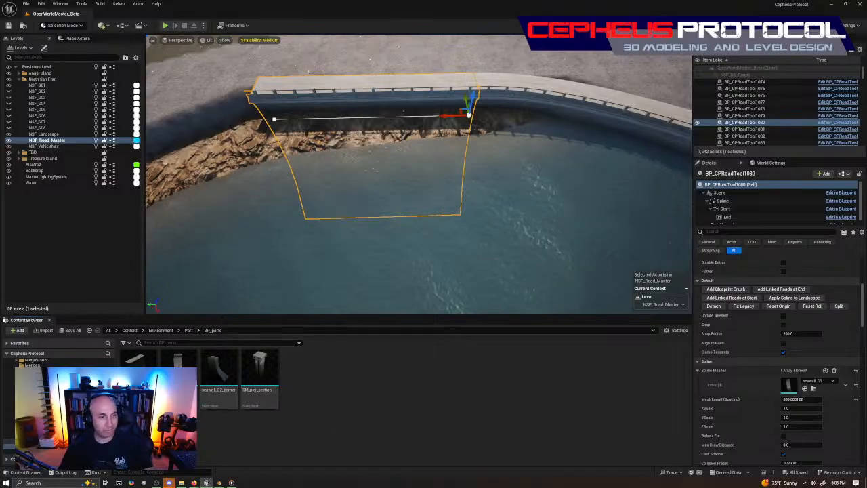
{"action": "left_click", "coordinate": [45, 330]}
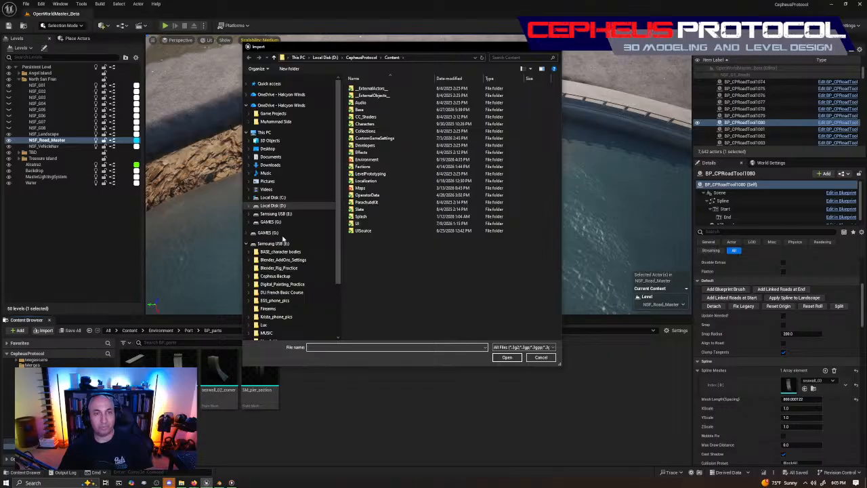
{"action": "left_click_drag", "start_coordinate": [416, 49], "coordinate": [383, 58]}
{"action": "key", "text": "Escape"}
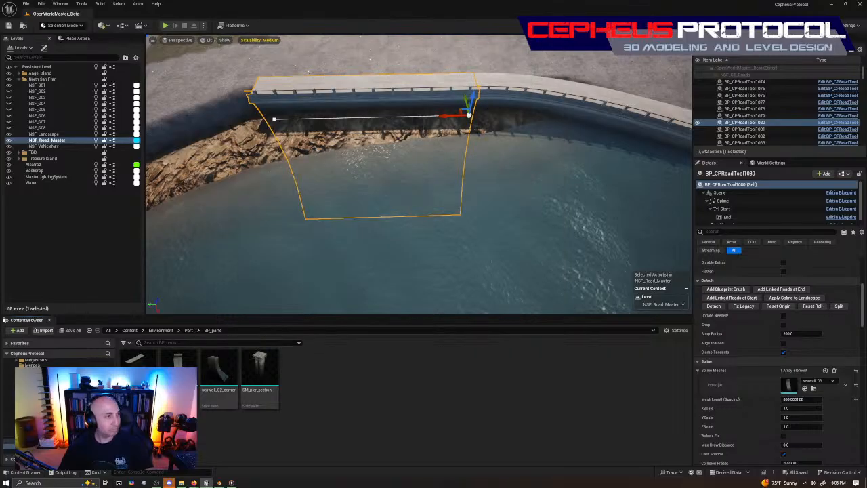
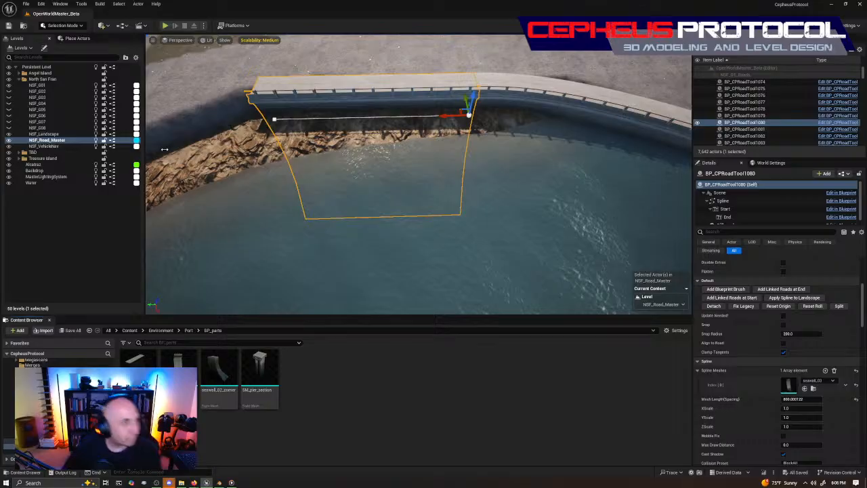
Step: Switch back to Blender, hide seawall_05 with all its collision children and collapse its hierarchy
{"action": "key", "text": "alt+Tab"}
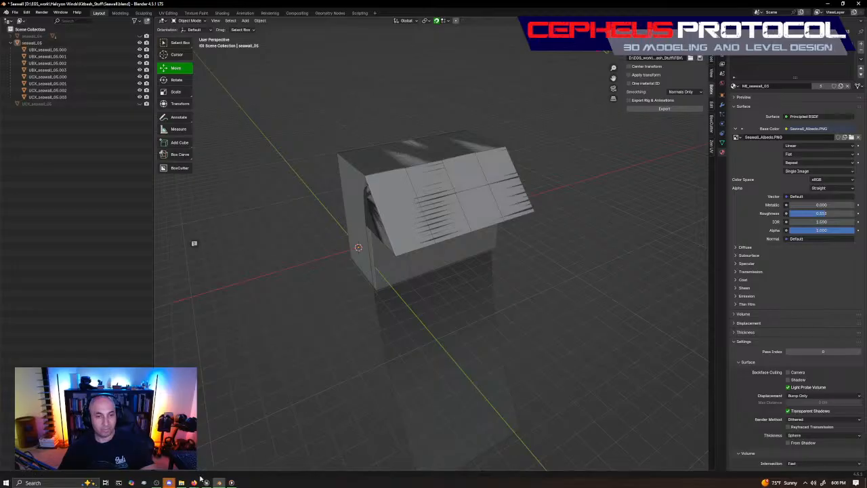
{"action": "left_click", "coordinate": [140, 44], "text": "shift"}
{"action": "left_click", "coordinate": [11, 49]}
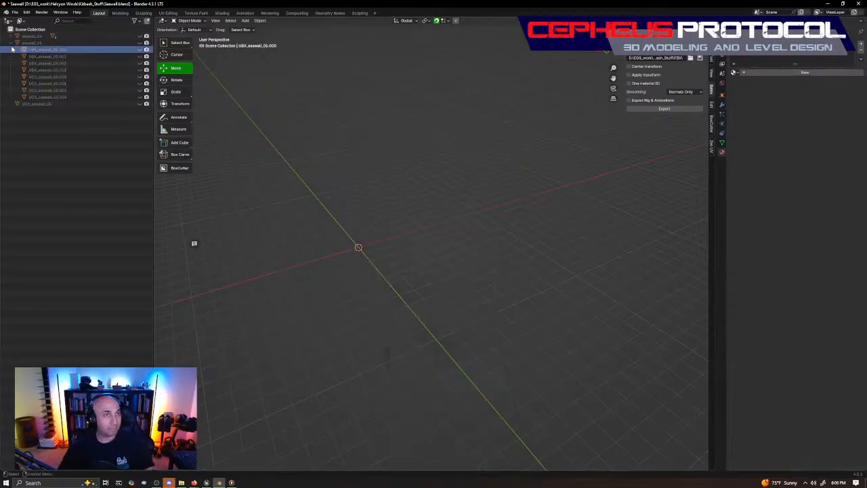
{"action": "left_click", "coordinate": [11, 43]}
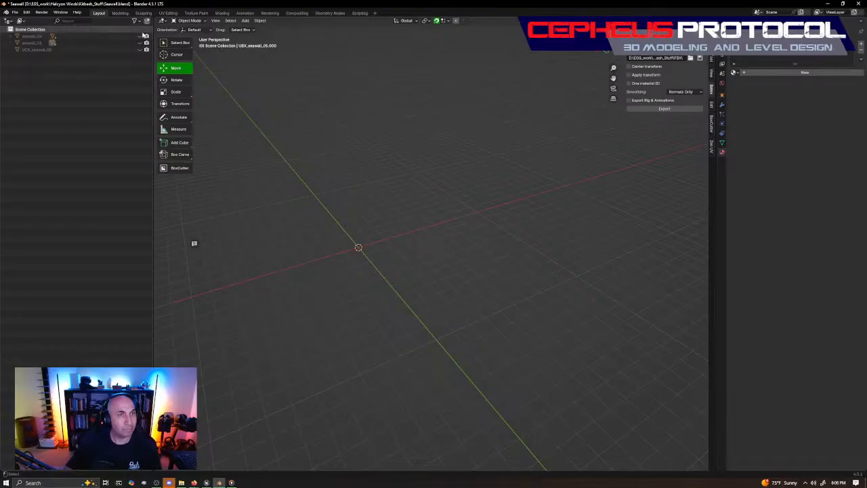
Step: Unhide seawall_04 with its collision blocks and export it together with all its UBX_seawall_04 children to the FBX folder
{"action": "left_click", "coordinate": [138, 37]}
{"action": "left_click", "coordinate": [12, 37]}
{"action": "left_click", "coordinate": [48, 36]}
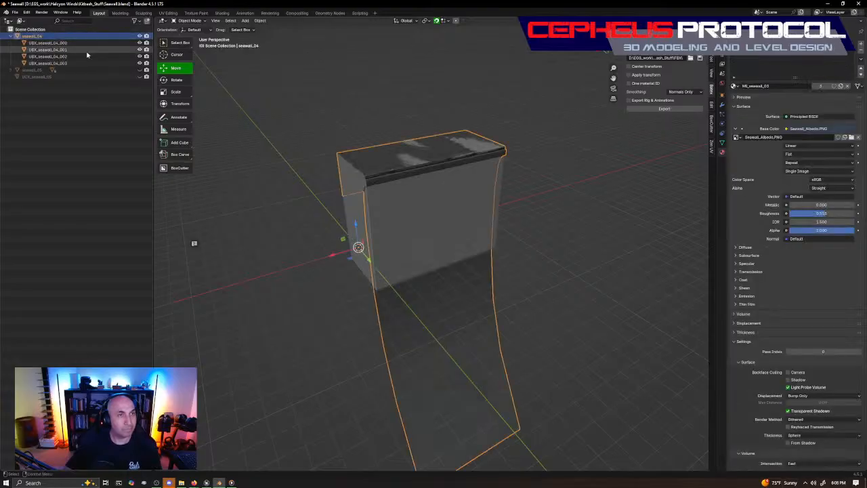
{"action": "left_click", "coordinate": [91, 63], "text": "shift"}
{"action": "left_click", "coordinate": [665, 109]}
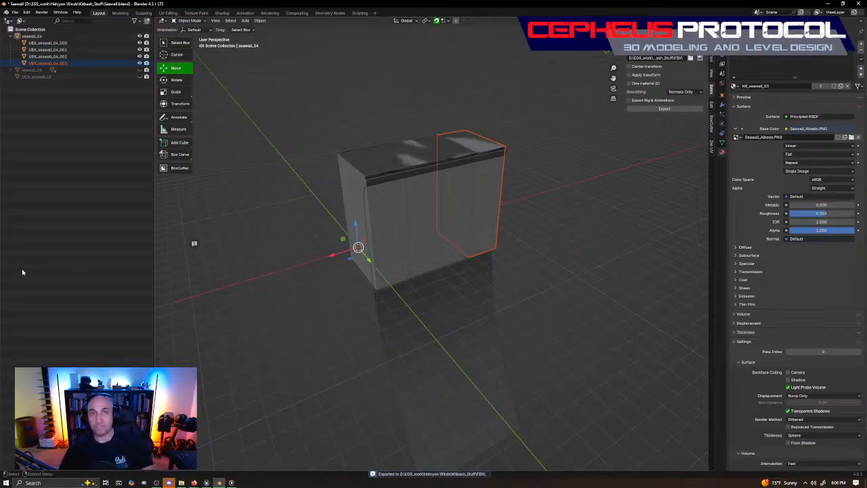
Step: Switch to Unreal Editor and start importing the seawall_04 and seawall_05 FBX files into the BP_parts folder
{"action": "left_click", "coordinate": [206, 482]}
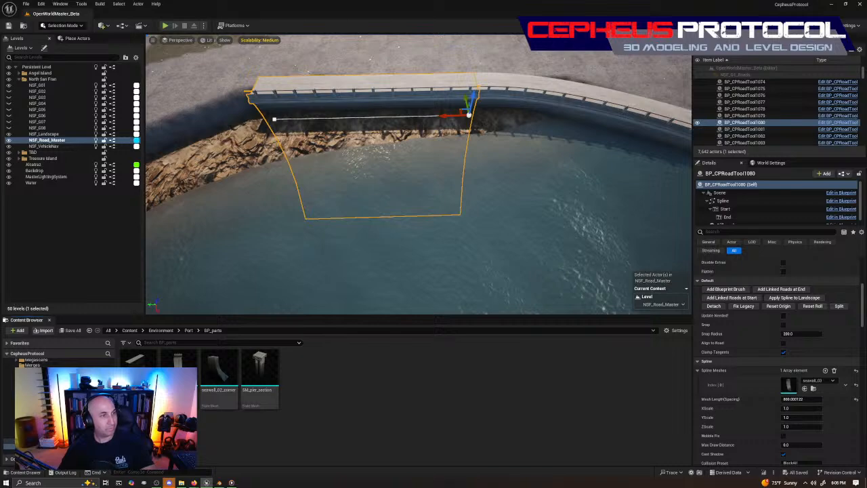
{"action": "right_click", "coordinate": [257, 433]}
{"action": "left_click", "coordinate": [233, 431]}
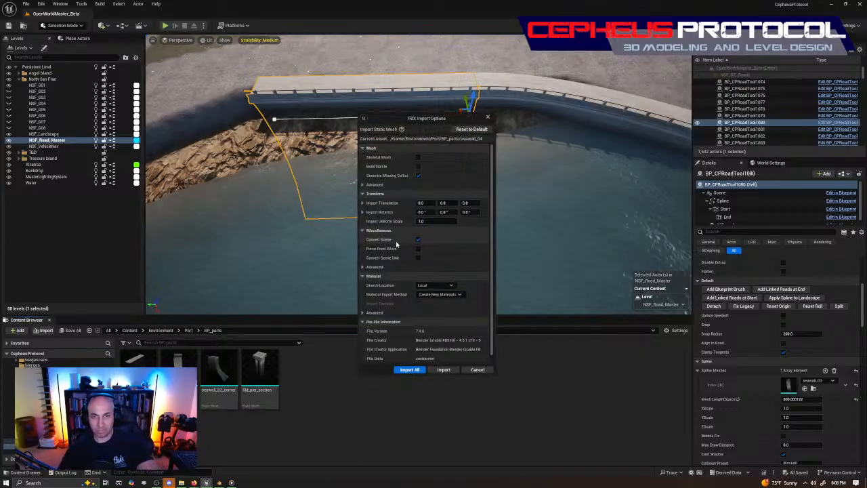
Step: Set the material import method to Do Not Create Material, disable Import Textures, import all files and dismiss the message log
{"action": "scroll", "coordinate": [437, 298], "scroll_direction": "down", "scroll_amount": 1}
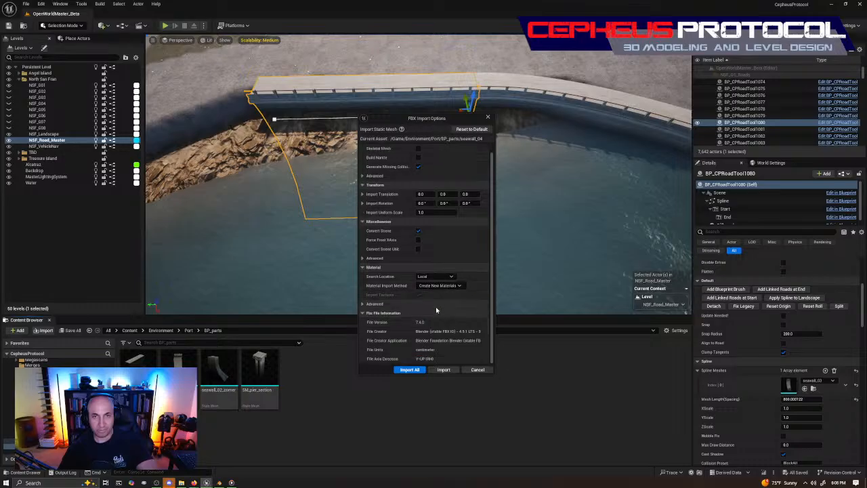
{"action": "left_click", "coordinate": [463, 287]}
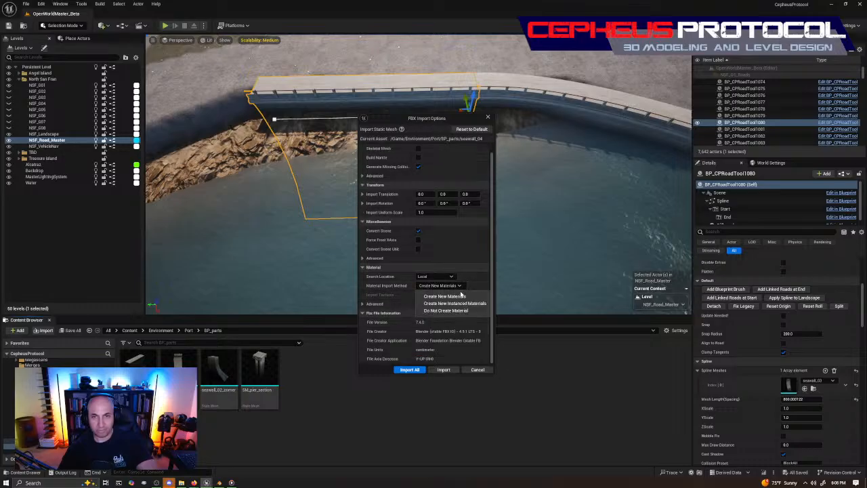
{"action": "left_click", "coordinate": [439, 311]}
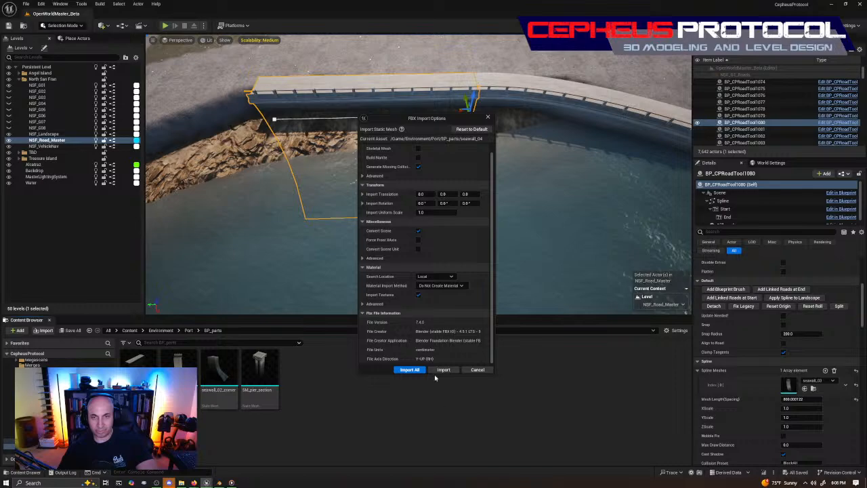
{"action": "left_click", "coordinate": [418, 295]}
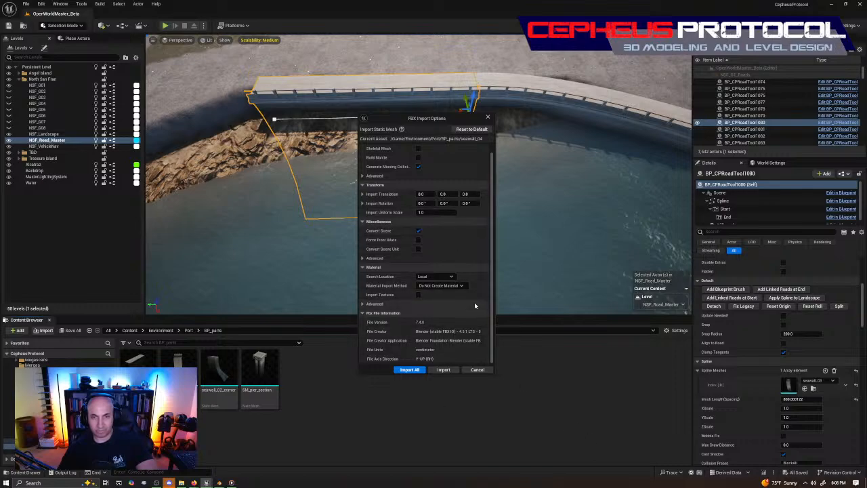
{"action": "left_click", "coordinate": [410, 369]}
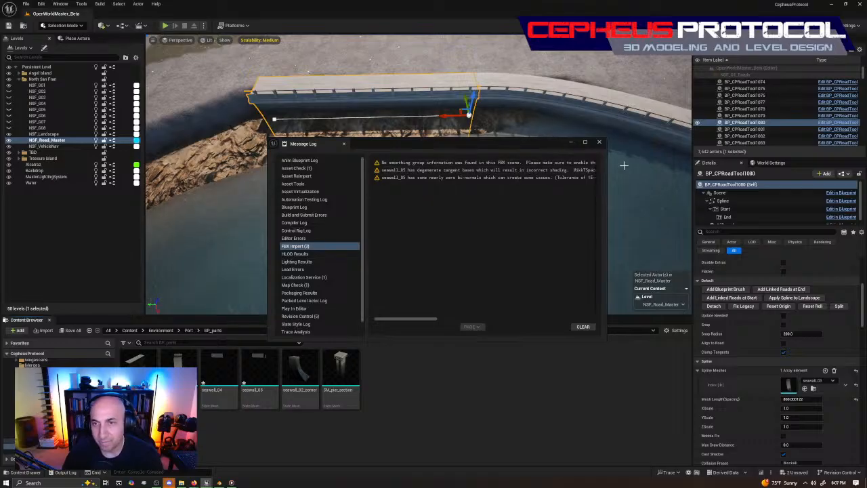
{"action": "left_click", "coordinate": [598, 142]}
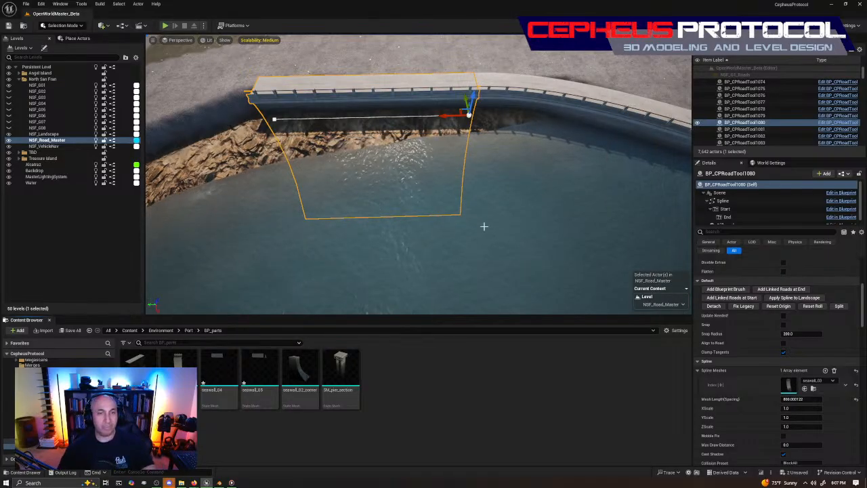
Step: Open the imported seawall_04 static mesh, inspect its shape from the front and close its editor
{"action": "left_click", "coordinate": [230, 376]}
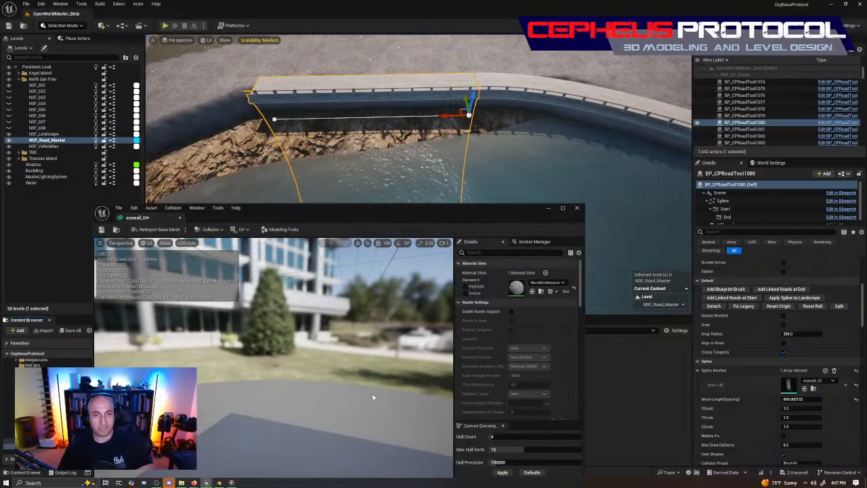
{"action": "right_click_drag", "start_coordinate": [271, 359], "coordinate": [349, 334]}
{"action": "left_click", "coordinate": [576, 207]}
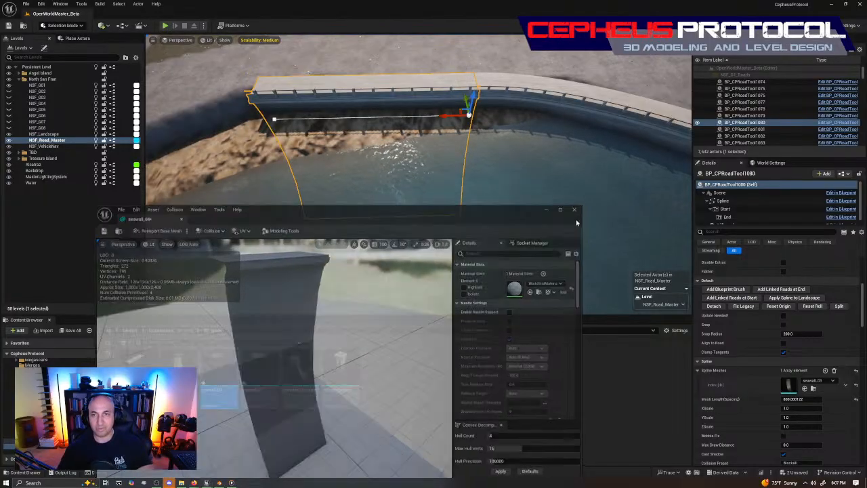
{"action": "mouse_move", "coordinate": [239, 388]}
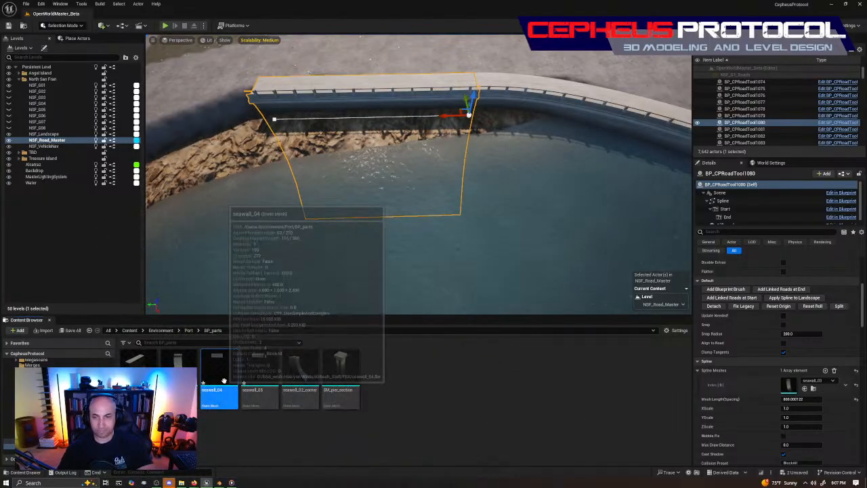
Step: Open the seawall_04, seawall_05 and existing seawall_03 static meshes together in the mesh editor
{"action": "double_click", "coordinate": [268, 379]}
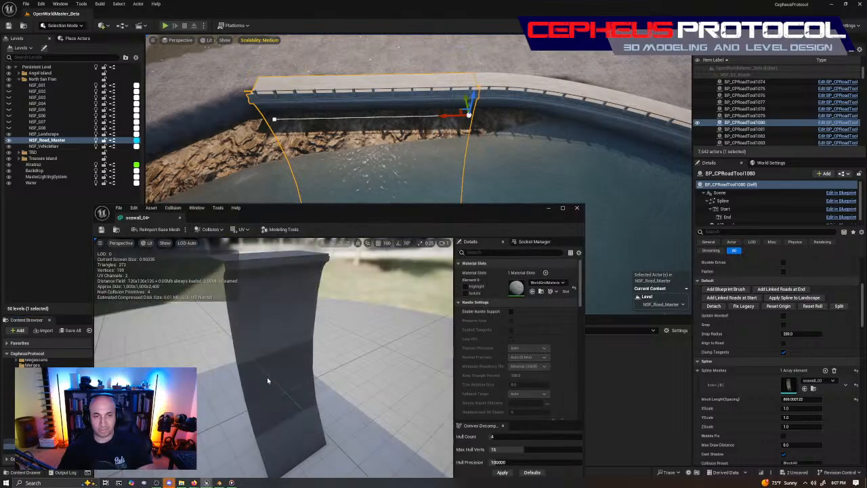
{"action": "left_click_drag", "start_coordinate": [200, 217], "coordinate": [335, 28]}
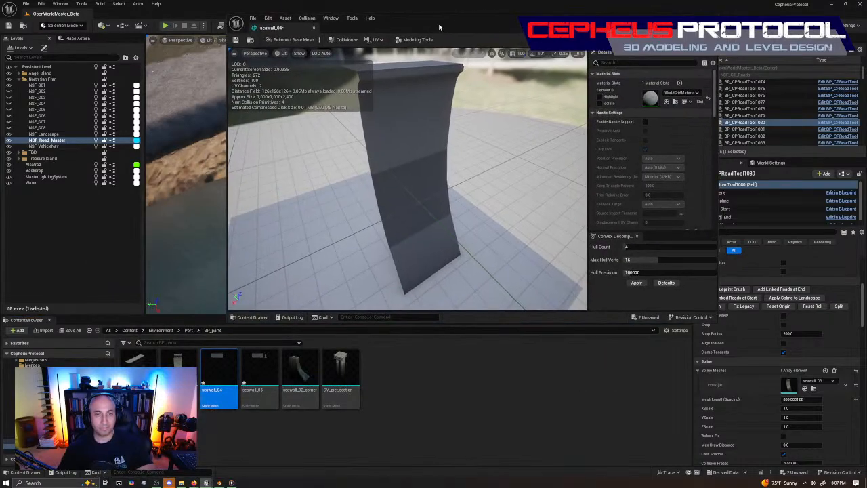
{"action": "left_click", "coordinate": [265, 370]}
{"action": "double_click", "coordinate": [260, 373]}
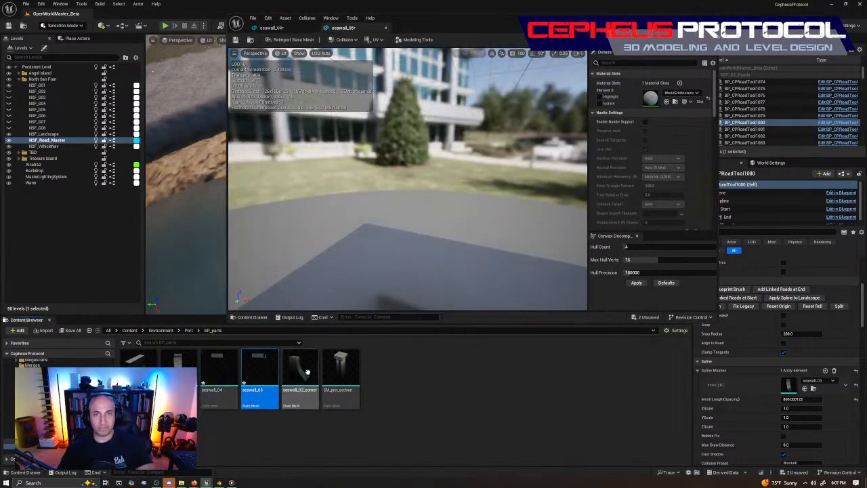
{"action": "double_click", "coordinate": [175, 363]}
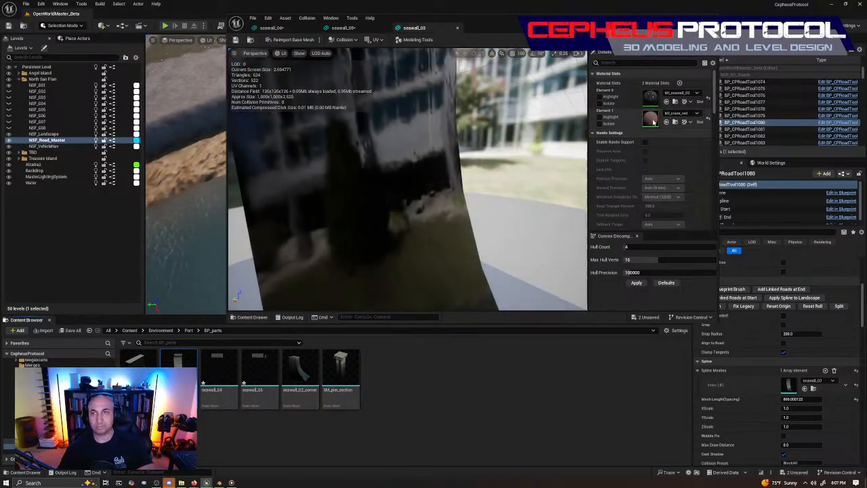
Step: Locate the material used in seawall_03's Element 0 slot, return to the BP_parts folder and copy that material reference
{"action": "left_click", "coordinate": [675, 101]}
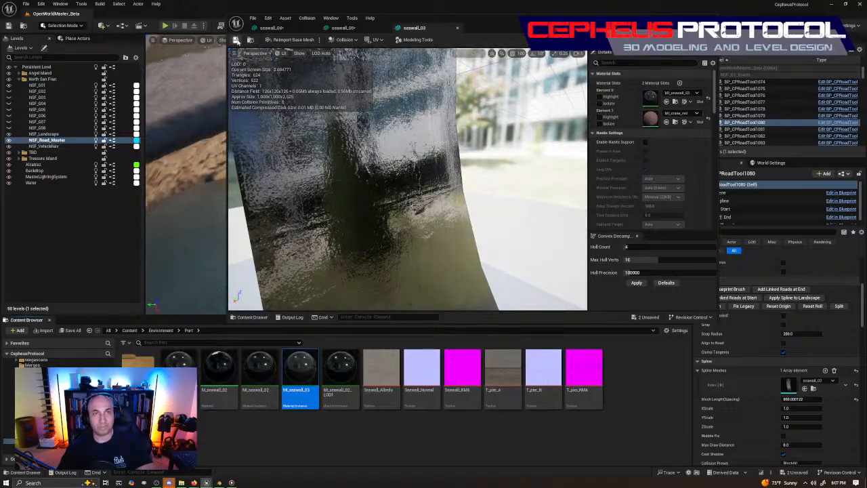
{"action": "left_click", "coordinate": [250, 40]}
{"action": "right_click", "coordinate": [661, 102]}
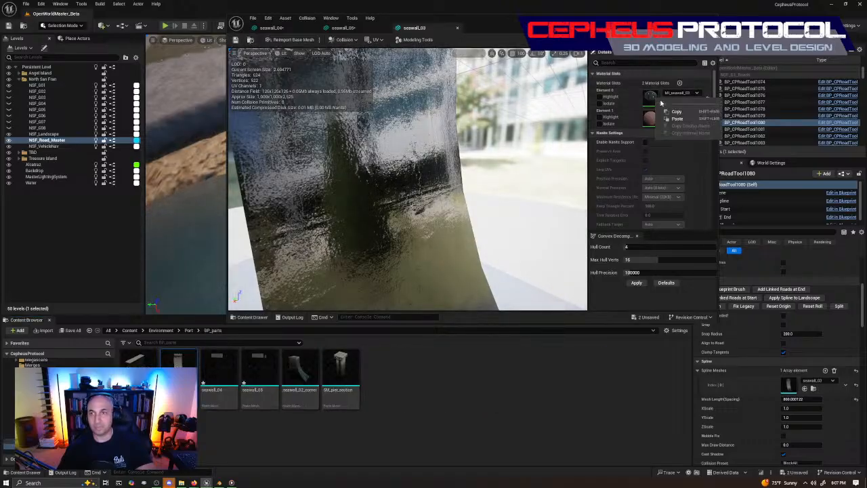
{"action": "left_click", "coordinate": [668, 111]}
Step: Paste the copied MI_seawall_03 material into the Element 0 slots of seawall_04 and seawall_05
{"action": "left_click", "coordinate": [272, 28]}
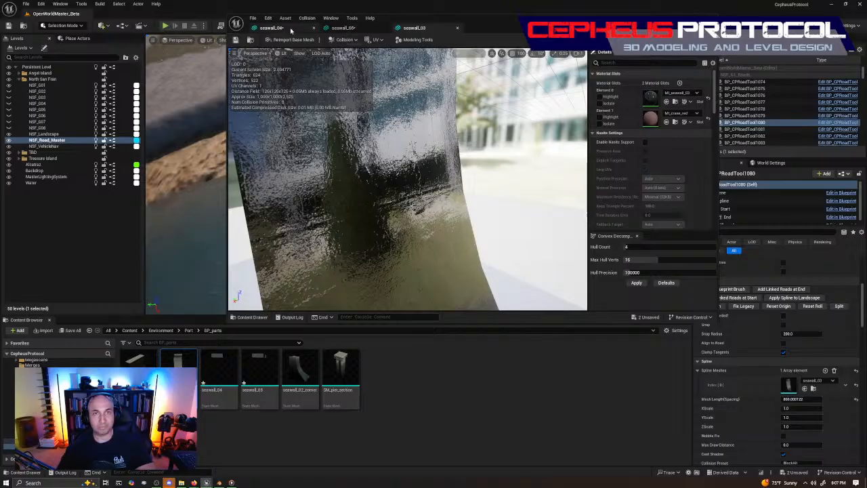
{"action": "right_click", "coordinate": [642, 98]}
{"action": "right_click", "coordinate": [651, 97]}
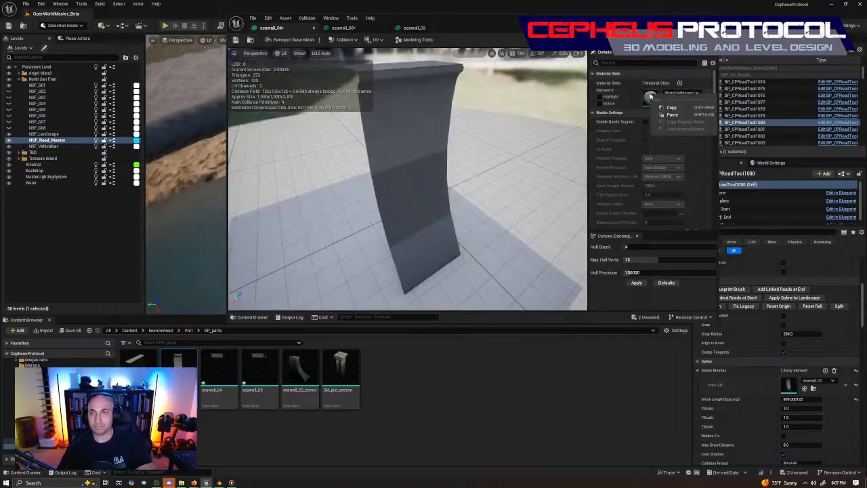
{"action": "left_click", "coordinate": [671, 116]}
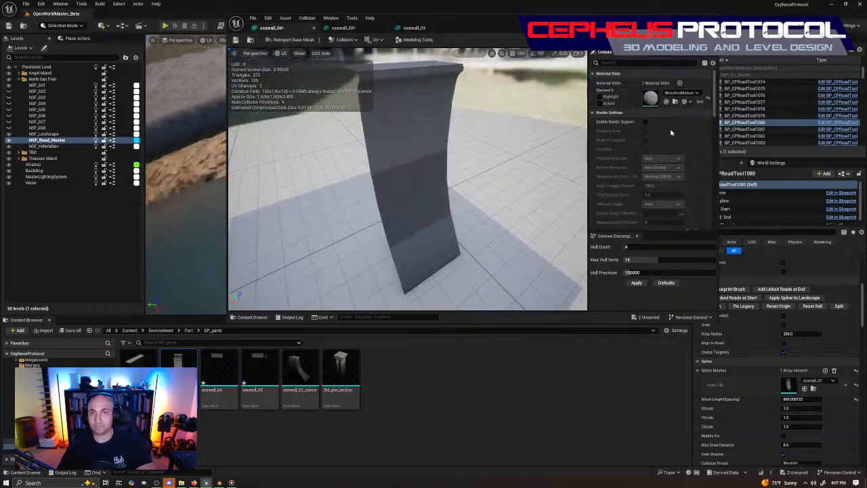
{"action": "left_click", "coordinate": [341, 29]}
{"action": "right_click", "coordinate": [651, 98]}
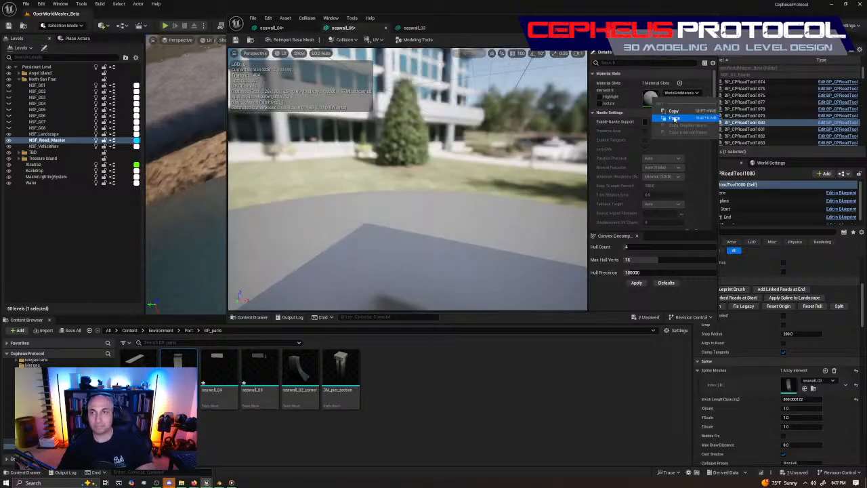
{"action": "left_click", "coordinate": [674, 119]}
Step: Check seawall_05 with its new material, save both the seawall_05 and seawall_04 meshes and leave the mesh editor
{"action": "right_click_drag", "start_coordinate": [508, 182], "coordinate": [441, 149]}
{"action": "mouse_move", "coordinate": [327, 101]}
{"action": "right_mouse_down"}
{"action": "mouse_move", "coordinate": [345, 169]}
{"action": "mouse_move", "coordinate": [327, 101]}
{"action": "right_mouse_up"}
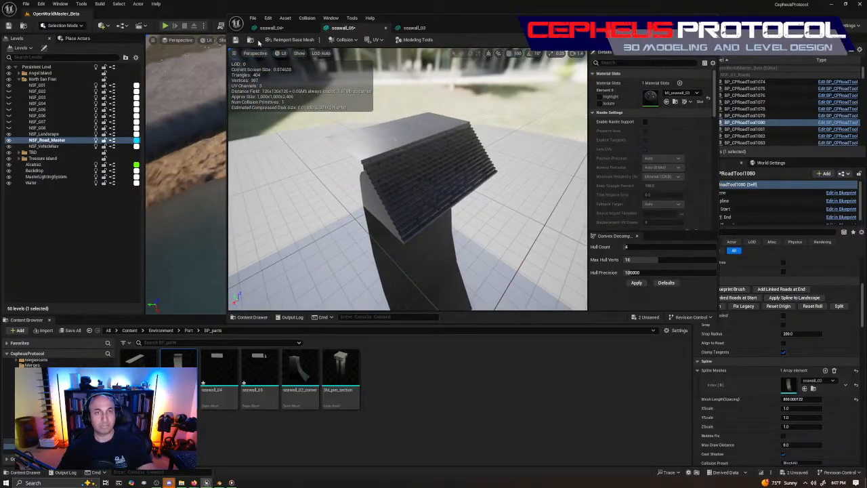
{"action": "left_click", "coordinate": [271, 27]}
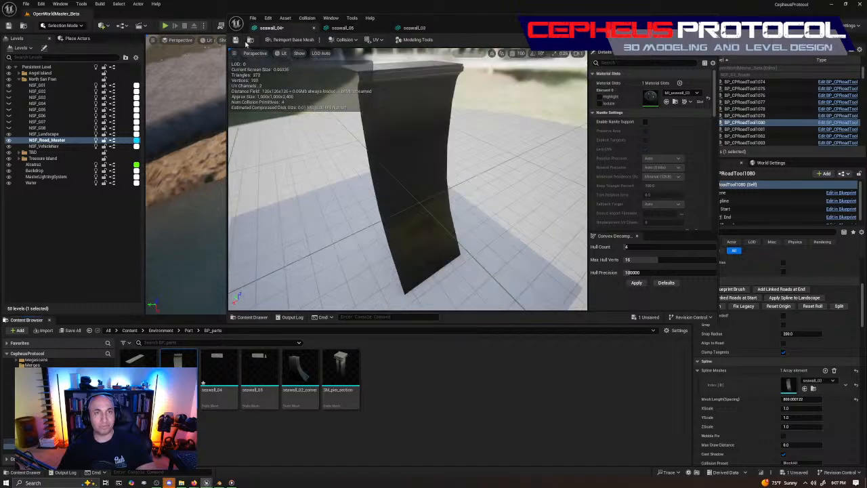
{"action": "left_click", "coordinate": [235, 40]}
{"action": "left_click", "coordinate": [683, 19]}
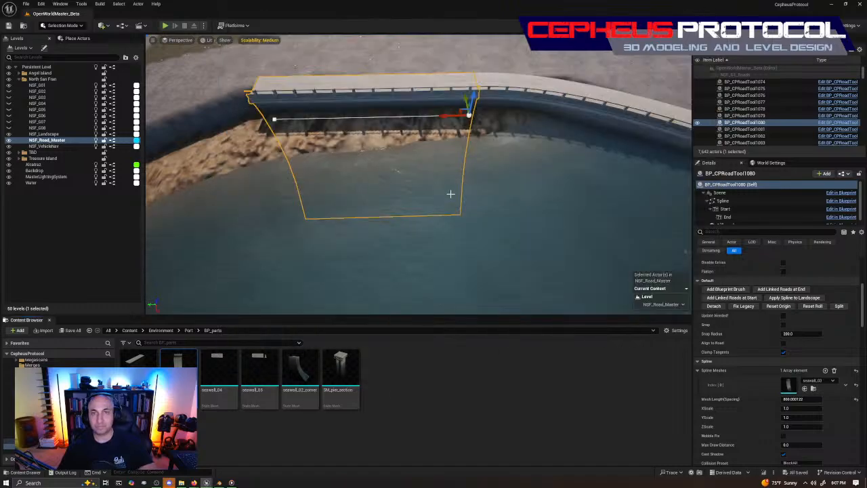
Step: Duplicate the straight end seawall segment BP_CPRoadTool1080 and place the copy across the water on the opposite rocky shoreline
{"action": "right_click_drag", "start_coordinate": [449, 193], "coordinate": [413, 227]}
{"action": "right_click_drag", "start_coordinate": [361, 208], "coordinate": [445, 236]}
{"action": "left_click", "coordinate": [293, 203]}
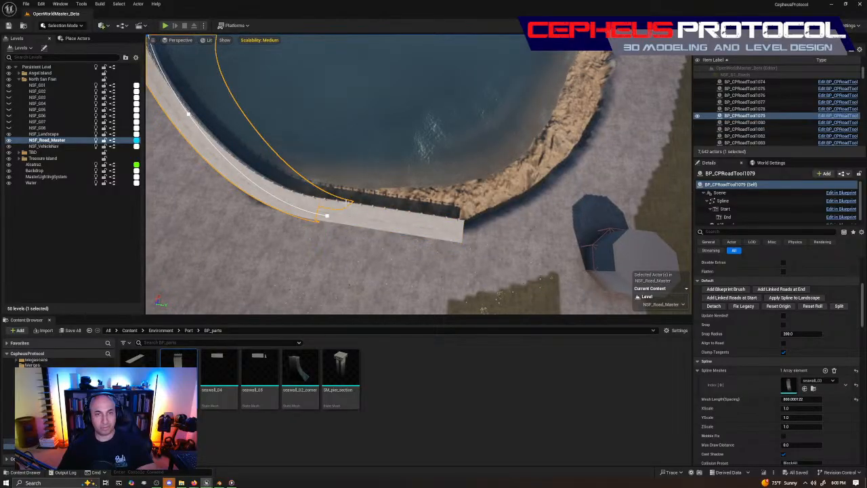
{"action": "left_click", "coordinate": [353, 221]}
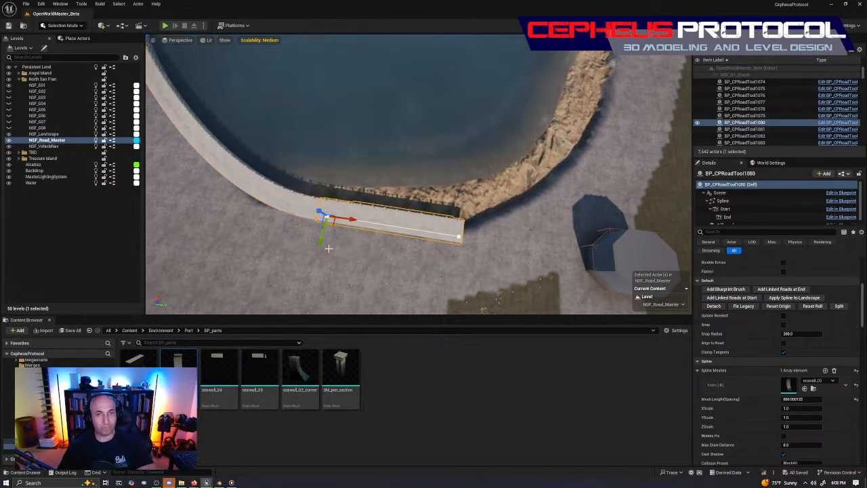
{"action": "left_click_drag", "start_coordinate": [334, 226], "coordinate": [546, 166], "text": "alt"}
{"action": "key", "text": "e"}
Step: Assign seawall_04 as the spline mesh of BP_CPRoadTool1080, check its joint with the curved wall and undo the last action
{"action": "left_click", "coordinate": [406, 221]}
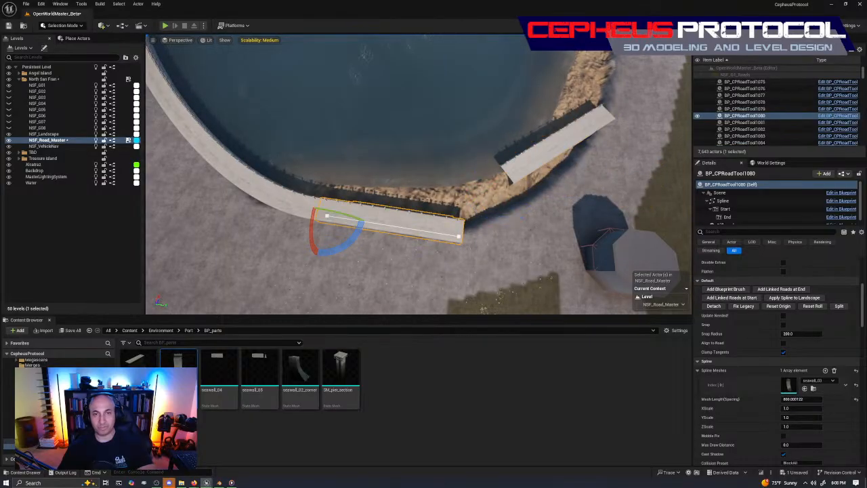
{"action": "mouse_move", "coordinate": [406, 221]}
{"action": "right_mouse_down"}
{"action": "mouse_move", "coordinate": [434, 183]}
{"action": "mouse_move", "coordinate": [434, 122]}
{"action": "mouse_move", "coordinate": [420, 217]}
{"action": "mouse_move", "coordinate": [406, 231]}
{"action": "mouse_move", "coordinate": [406, 221]}
{"action": "right_mouse_up"}
{"action": "left_click", "coordinate": [225, 374]}
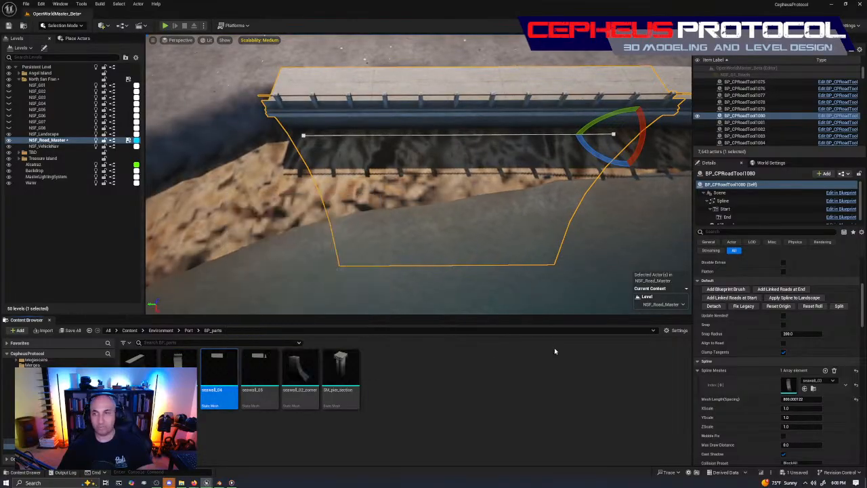
{"action": "scroll", "coordinate": [739, 327], "scroll_direction": "down", "scroll_amount": 2}
{"action": "left_click_drag", "start_coordinate": [221, 376], "coordinate": [781, 353]}
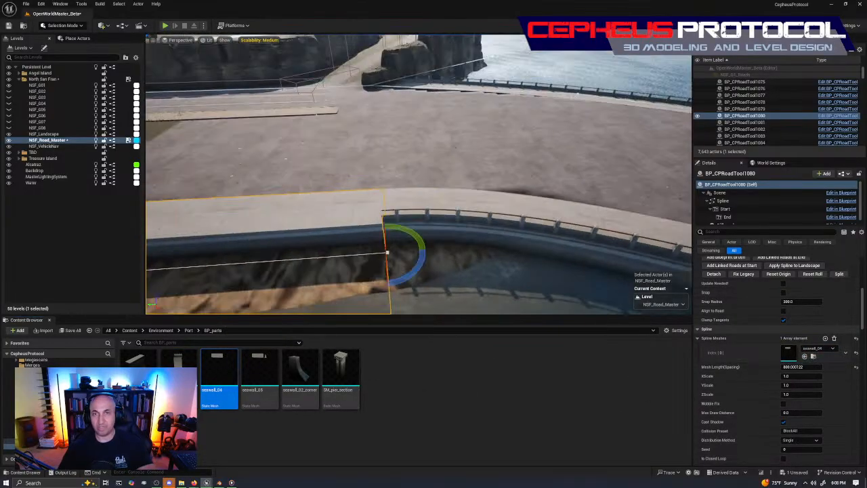
{"action": "right_click_drag", "start_coordinate": [420, 176], "coordinate": [524, 140]}
{"action": "left_click", "coordinate": [524, 139]}
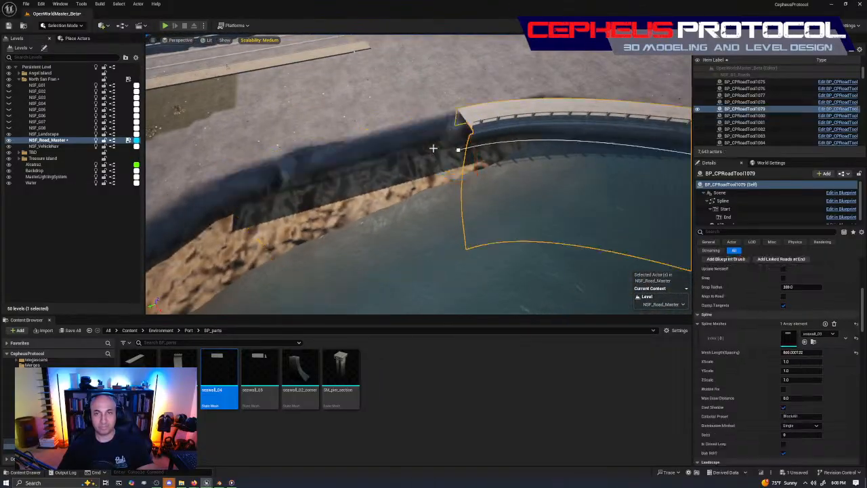
{"action": "key", "text": "ctrl+z"}
Step: Assign seawall_05 as the spline mesh of the duplicated segment BP_CPRoadTool1087
{"action": "right_click_drag", "start_coordinate": [481, 236], "coordinate": [406, 237]}
{"action": "left_click", "coordinate": [366, 237]}
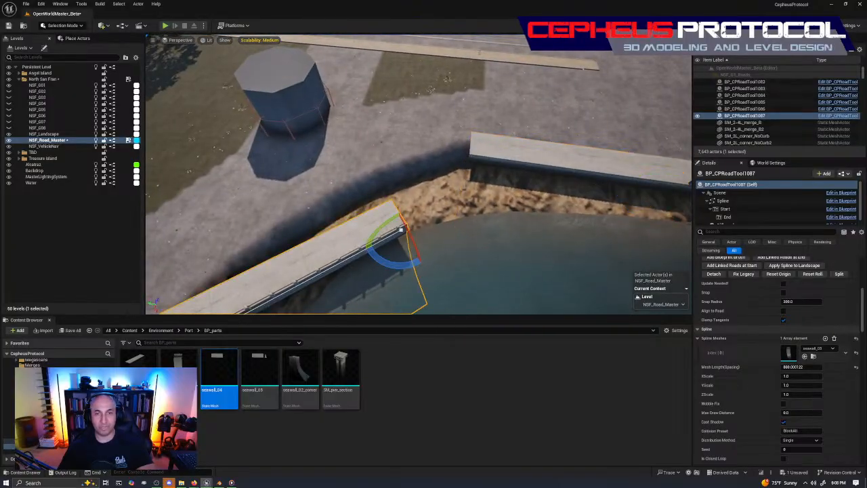
{"action": "mouse_move", "coordinate": [487, 292]}
{"action": "right_mouse_down"}
{"action": "mouse_move", "coordinate": [454, 288]}
{"action": "mouse_move", "coordinate": [488, 291]}
{"action": "right_mouse_up"}
{"action": "left_click", "coordinate": [259, 377]}
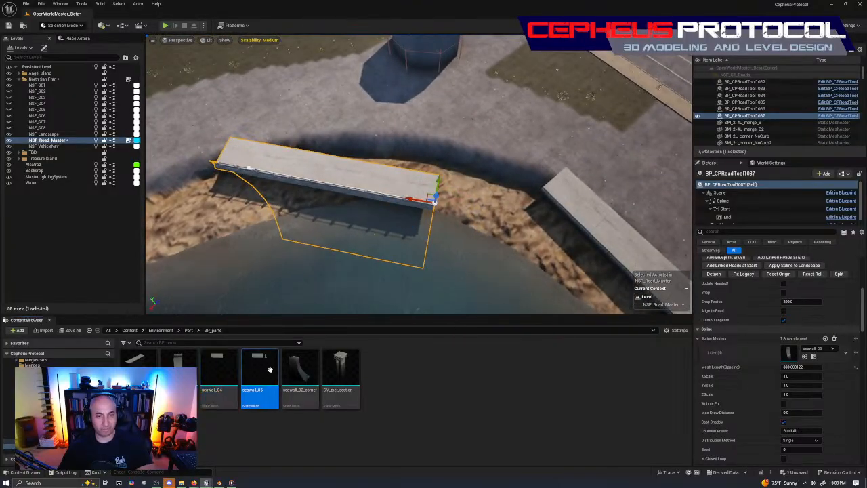
{"action": "left_click_drag", "start_coordinate": [260, 377], "coordinate": [787, 354]}
Step: Inspect the seawall_05 segment along the shoreline and examine its stepped surface in the static mesh editor
{"action": "mouse_move", "coordinate": [487, 231]}
{"action": "right_mouse_down"}
{"action": "mouse_move", "coordinate": [535, 240]}
{"action": "mouse_move", "coordinate": [498, 234]}
{"action": "right_mouse_up"}
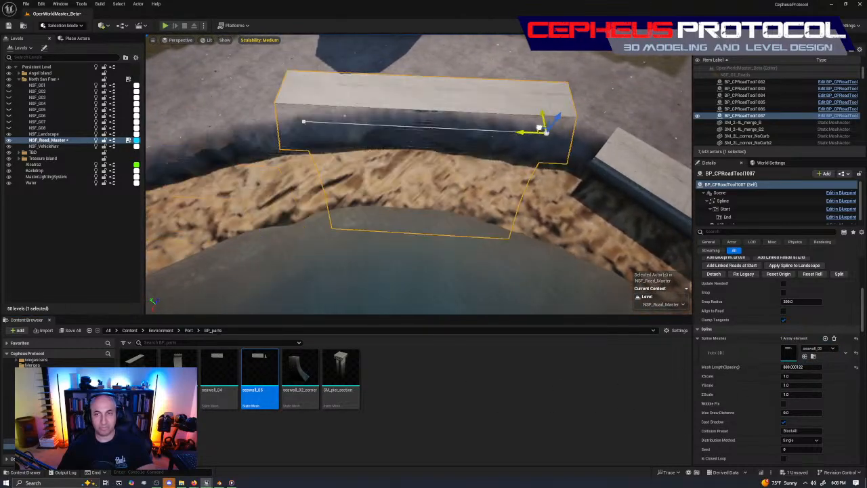
{"action": "right_click_drag", "start_coordinate": [558, 141], "coordinate": [432, 189]}
{"action": "double_click", "coordinate": [260, 379]}
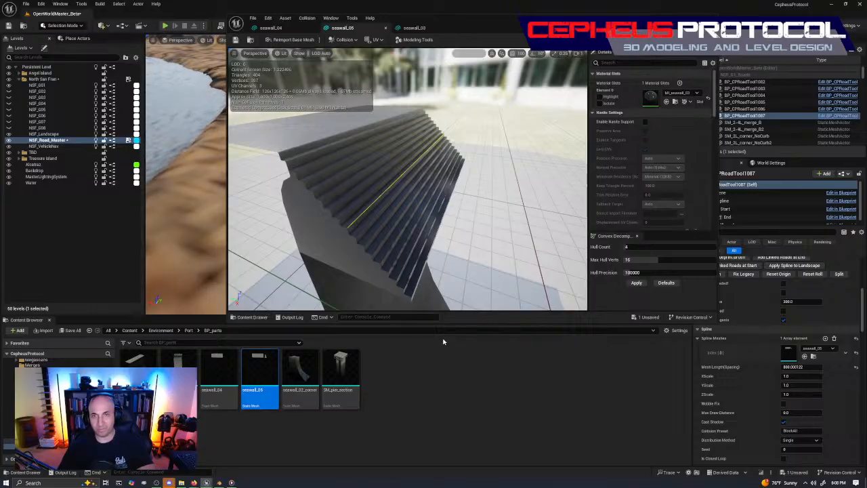
{"action": "right_click_drag", "start_coordinate": [409, 232], "coordinate": [455, 226]}
{"action": "scroll", "coordinate": [380, 240], "scroll_direction": "down", "scroll_amount": 1}
Step: Switch to Blender, hide seawall_04 with all its UBX collision blocks and collapse its hierarchy
{"action": "key", "text": "alt+Tab"}
{"action": "left_click", "coordinate": [513, 262]}
{"action": "key", "text": "alt+Tab"}
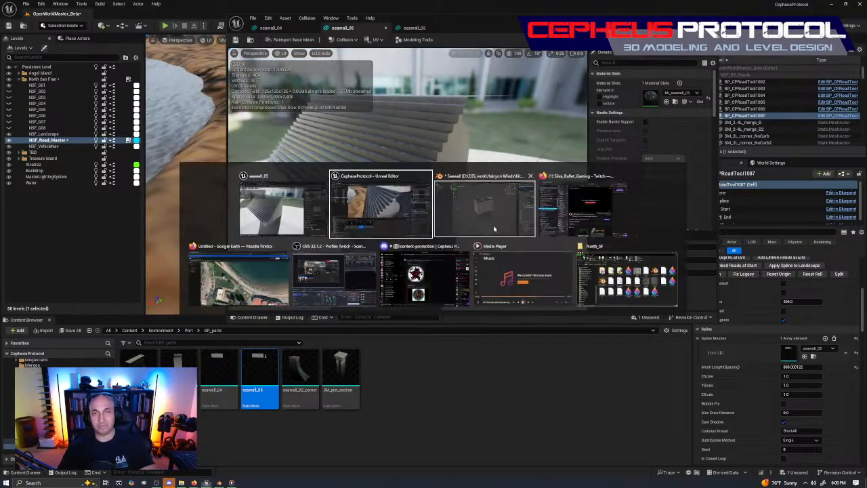
{"action": "left_click", "coordinate": [493, 226]}
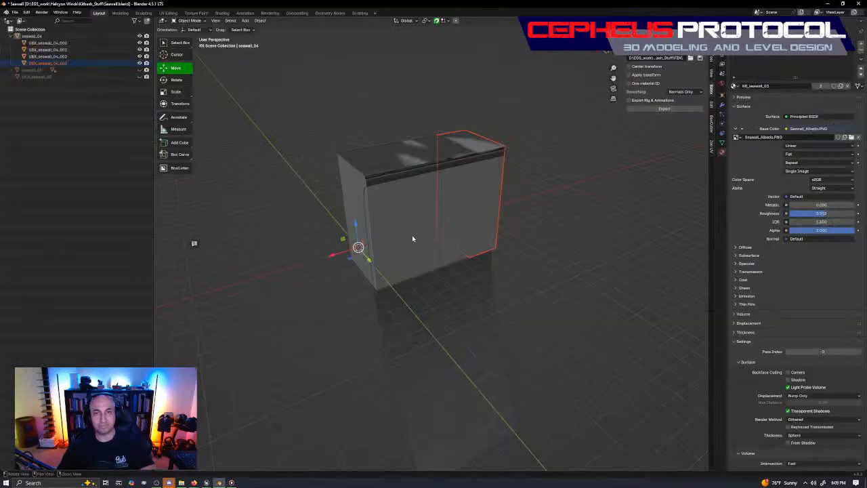
{"action": "middle_click_drag", "start_coordinate": [413, 238], "coordinate": [428, 226]}
{"action": "left_click", "coordinate": [139, 36]}
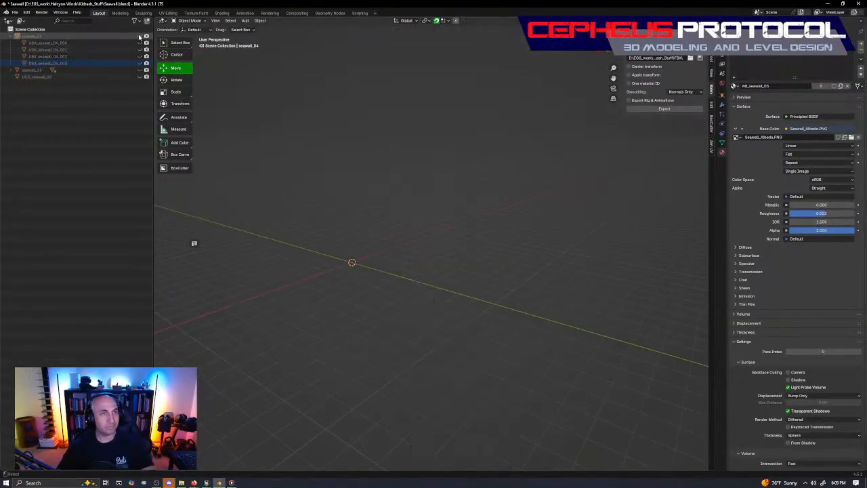
{"action": "left_click", "coordinate": [13, 36]}
Step: Unhide and expand seawall_05, then leave only its main mesh visible with all UBX and UCX collision children hidden
{"action": "left_click", "coordinate": [135, 44]}
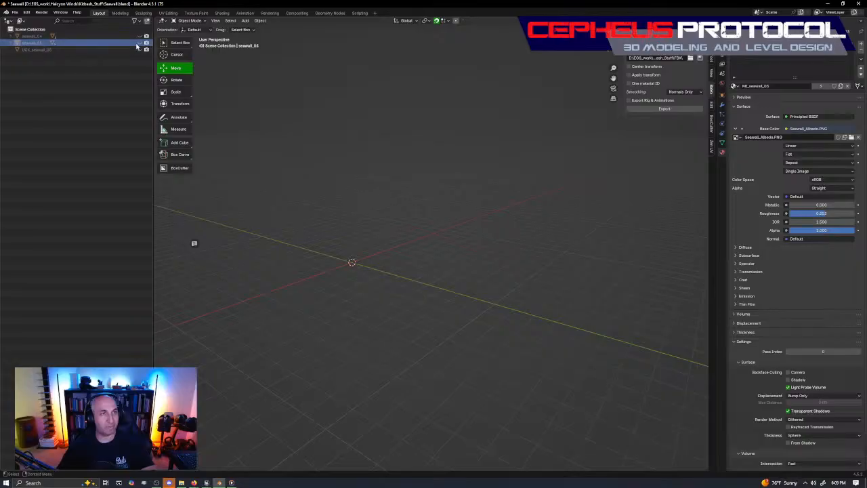
{"action": "left_click", "coordinate": [139, 43], "text": "shift"}
{"action": "left_click", "coordinate": [11, 42]}
{"action": "left_click", "coordinate": [66, 50]}
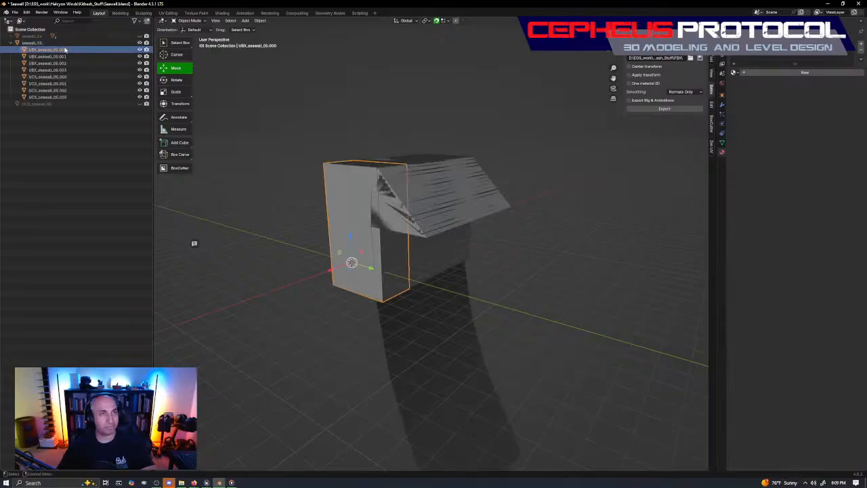
{"action": "left_click", "coordinate": [62, 43]}
{"action": "middle_click_drag", "start_coordinate": [359, 219], "coordinate": [434, 177]}
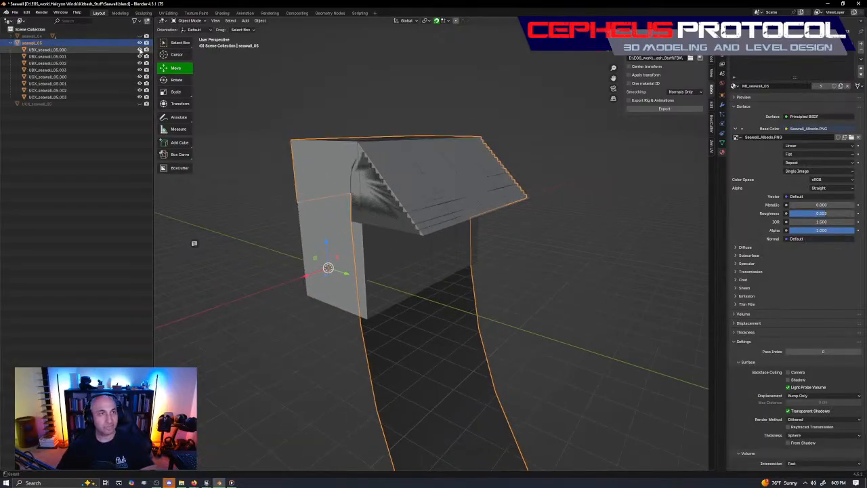
{"action": "left_click", "coordinate": [139, 44], "text": "shift"}
{"action": "left_click", "coordinate": [139, 44], "text": "shift"}
Step: Switch the viewport to Material shading and examine the texture on seawall_05's stepped surface up close
{"action": "left_click", "coordinate": [407, 188]}
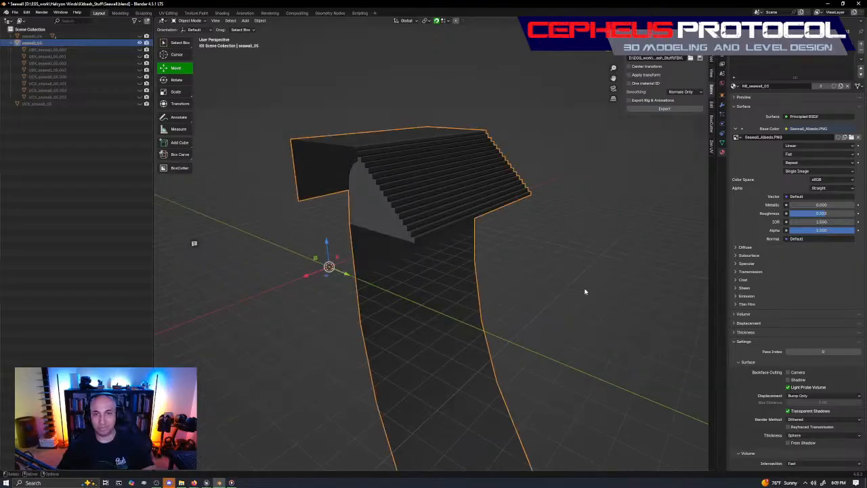
{"action": "right_click", "coordinate": [556, 219]}
{"action": "left_click", "coordinate": [556, 219]}
{"action": "key", "text": "z"}
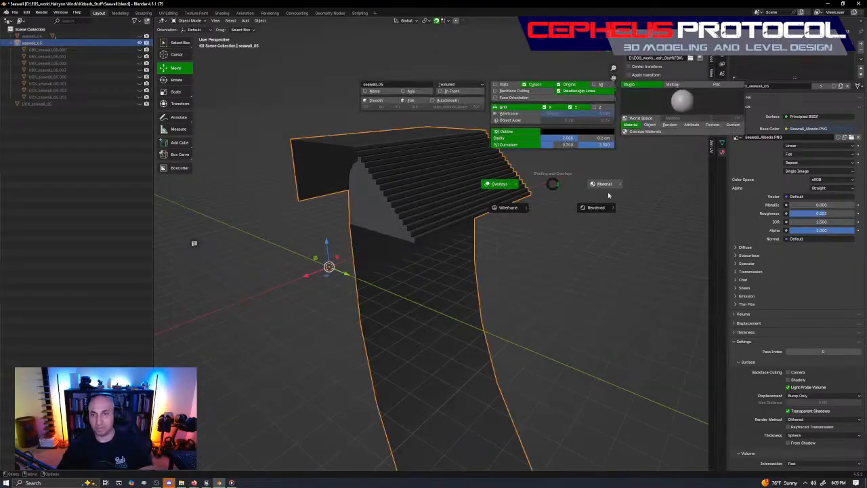
{"action": "left_click", "coordinate": [608, 192]}
{"action": "scroll", "coordinate": [461, 234], "scroll_direction": "up", "scroll_amount": 5}
{"action": "mouse_move", "coordinate": [495, 174]}
{"action": "middle_mouse_down", "text": "shift"}
{"action": "mouse_move", "coordinate": [600, 323]}
{"action": "mouse_move", "coordinate": [540, 301]}
{"action": "middle_mouse_up", "text": "shift"}
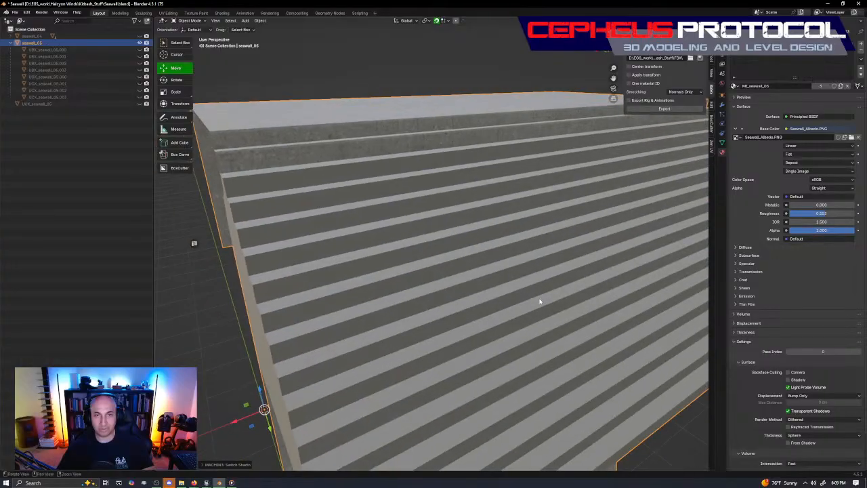
{"action": "scroll", "coordinate": [464, 186], "scroll_direction": "down", "scroll_amount": 5}
{"action": "middle_click_drag", "start_coordinate": [465, 248], "coordinate": [494, 252]}
Step: Enter Edit Mode on seawall_05 and clear the face selection on its stepped section
{"action": "key", "text": "Tab"}
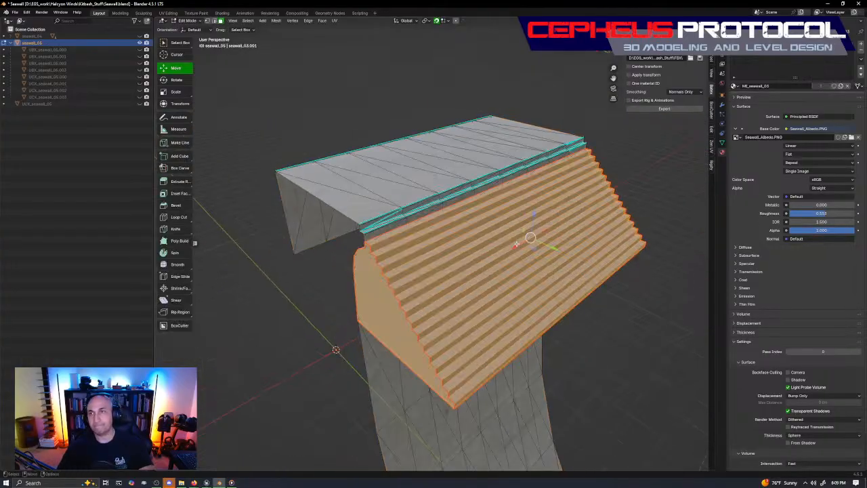
{"action": "middle_click_drag", "start_coordinate": [627, 274], "coordinate": [569, 235], "text": "shift"}
{"action": "left_click", "coordinate": [607, 309]}
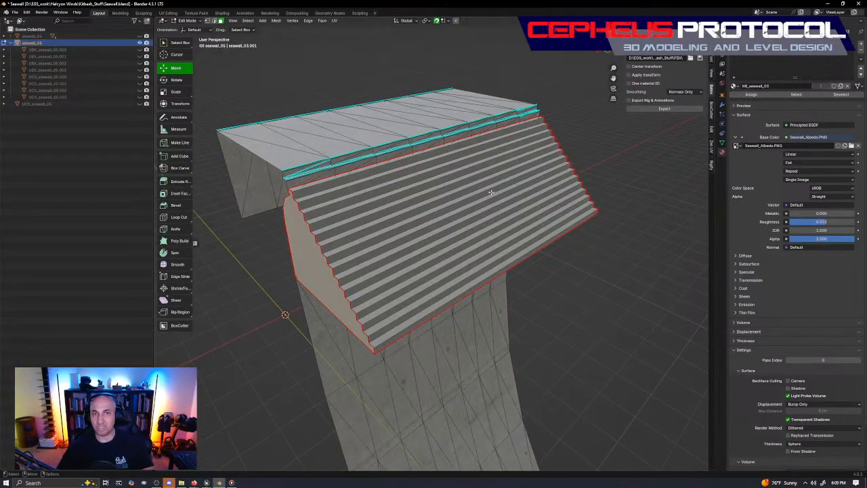
{"action": "left_click", "coordinate": [535, 215]}
{"action": "left_click", "coordinate": [533, 345]}
Step: Show the UV maps of seawall_05, make UVMap the active one and enlarge the list to show more rows
{"action": "scroll", "coordinate": [766, 293], "scroll_direction": "down", "scroll_amount": 3}
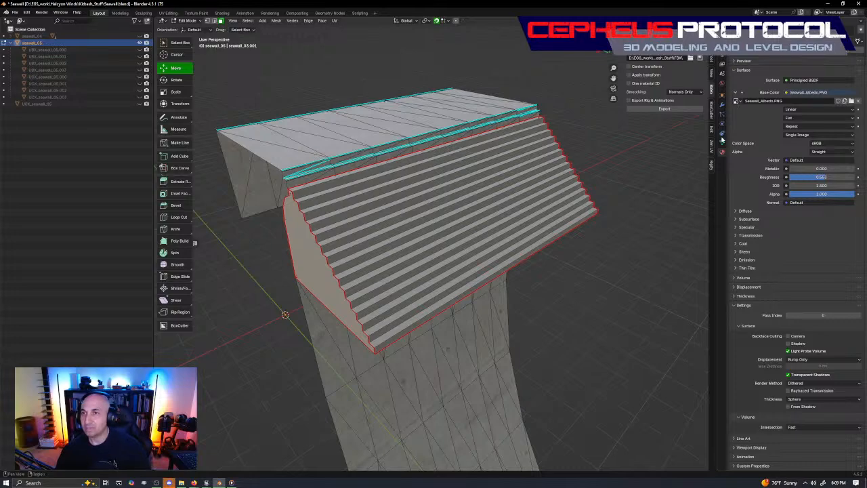
{"action": "left_click", "coordinate": [722, 141]}
{"action": "left_click", "coordinate": [735, 147]}
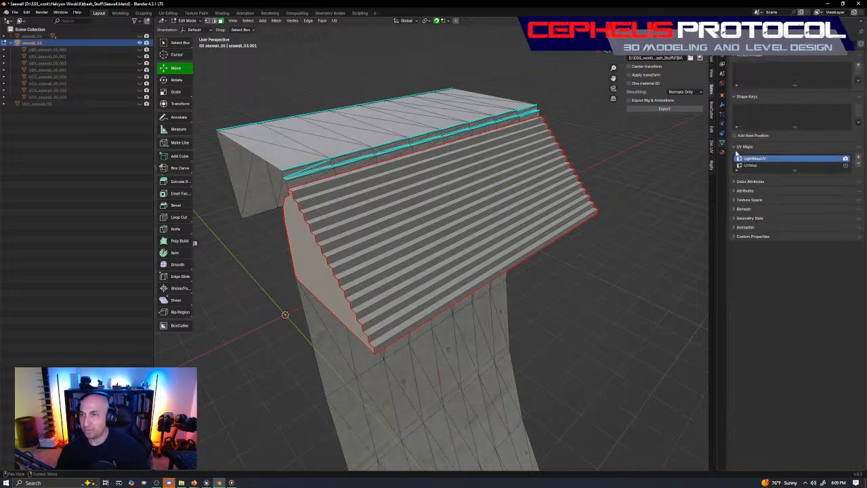
{"action": "left_click", "coordinate": [752, 165]}
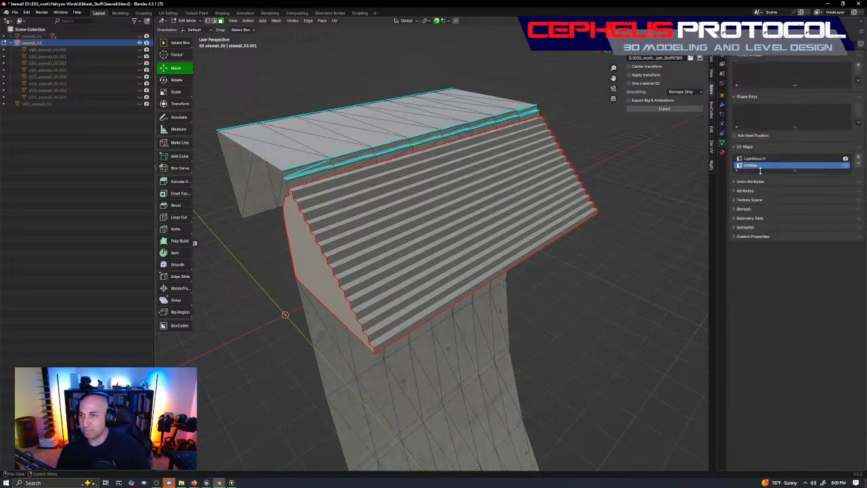
{"action": "left_click", "coordinate": [366, 130]}
{"action": "left_click", "coordinate": [640, 292]}
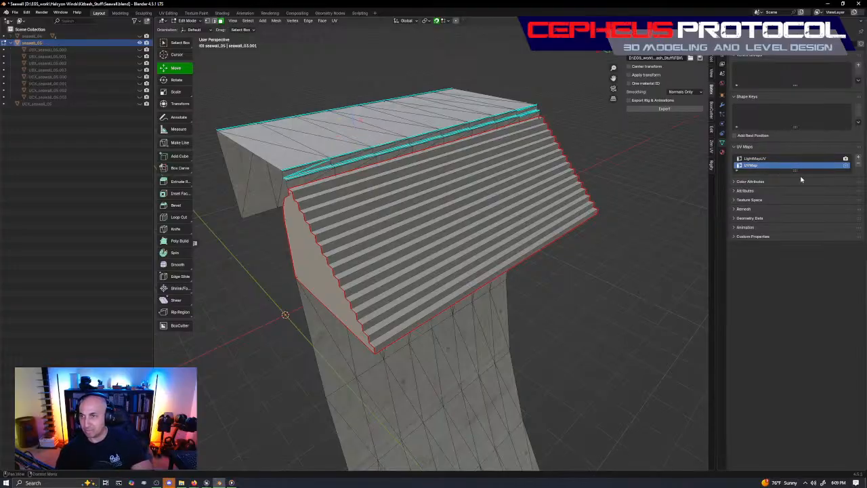
{"action": "left_click_drag", "start_coordinate": [796, 171], "coordinate": [799, 194]}
Step: Select one step's face strip, return to Object Mode, reselect seawall_05 and make LightMapUV its active UV map
{"action": "left_click", "coordinate": [493, 212], "text": "alt"}
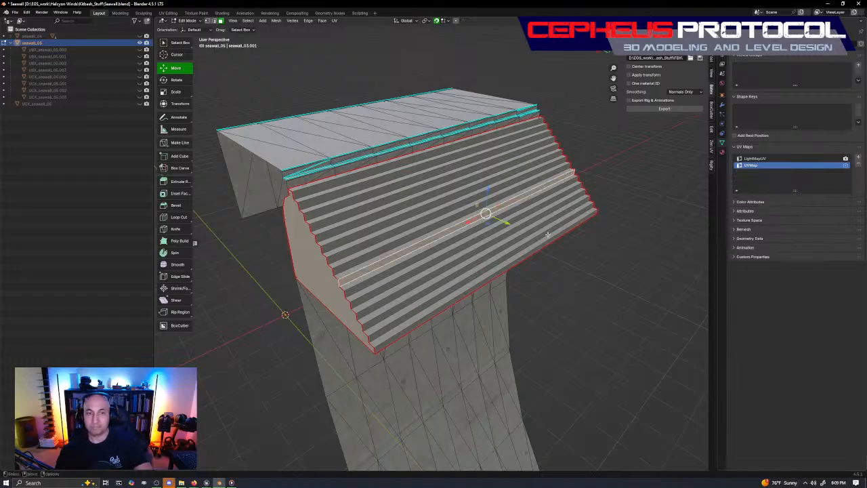
{"action": "key", "text": "Tab"}
{"action": "left_click", "coordinate": [606, 321]}
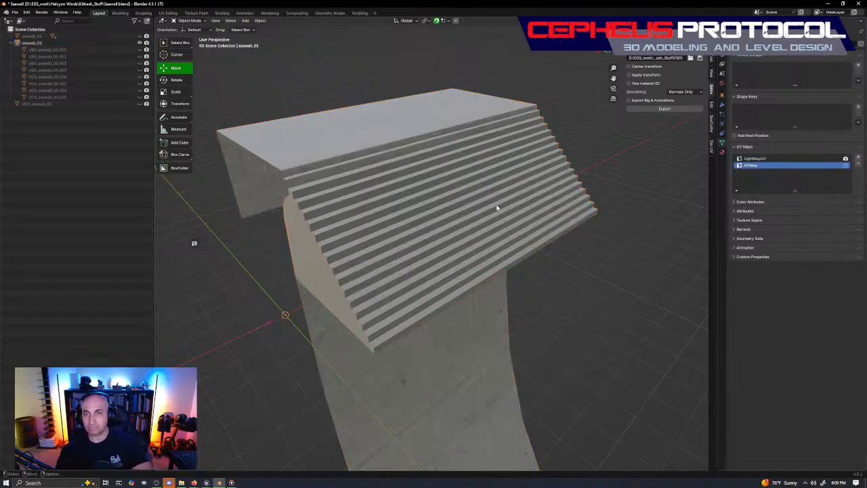
{"action": "left_click", "coordinate": [505, 210]}
{"action": "left_click", "coordinate": [758, 159]}
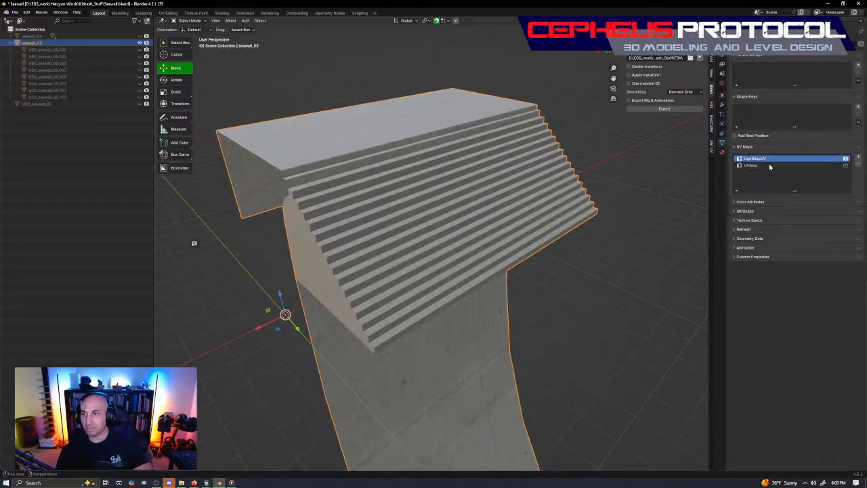
Step: Remove the LightMapUV map from seawall_05 and examine the texture on the stepped surface from several angles
{"action": "right_click", "coordinate": [778, 163]}
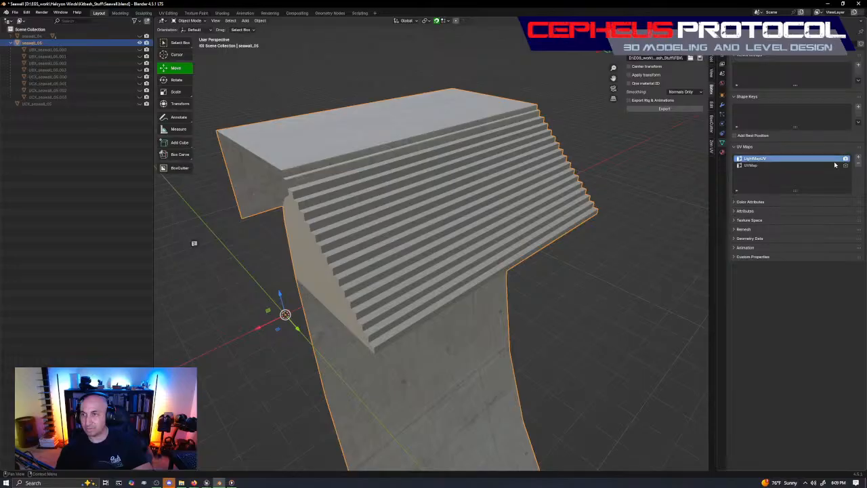
{"action": "left_click", "coordinate": [858, 164]}
{"action": "left_click_drag", "start_coordinate": [492, 274], "coordinate": [469, 243], "text": "alt"}
{"action": "scroll", "coordinate": [418, 265], "scroll_direction": "up", "scroll_amount": 4}
{"action": "right_click_drag", "start_coordinate": [469, 242], "coordinate": [548, 298], "text": "alt"}
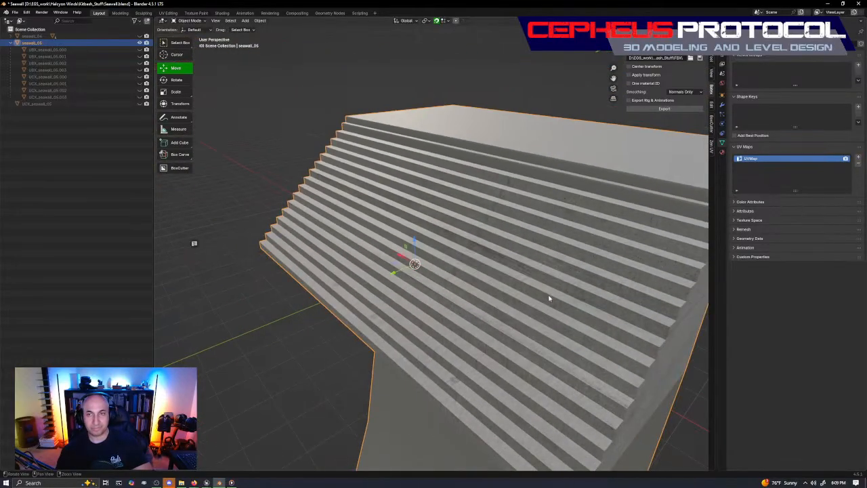
{"action": "left_click_drag", "start_coordinate": [548, 298], "coordinate": [509, 265], "text": "alt"}
{"action": "right_click_drag", "start_coordinate": [509, 265], "coordinate": [528, 251], "text": "alt"}
{"action": "mouse_move", "coordinate": [528, 251]}
{"action": "left_mouse_down", "text": "alt"}
{"action": "mouse_move", "coordinate": [484, 238]}
{"action": "mouse_move", "coordinate": [581, 238]}
{"action": "mouse_move", "coordinate": [480, 194]}
{"action": "mouse_move", "coordinate": [524, 251]}
{"action": "left_mouse_up", "text": "alt"}
{"action": "right_click_drag", "start_coordinate": [524, 251], "coordinate": [530, 315], "text": "alt"}
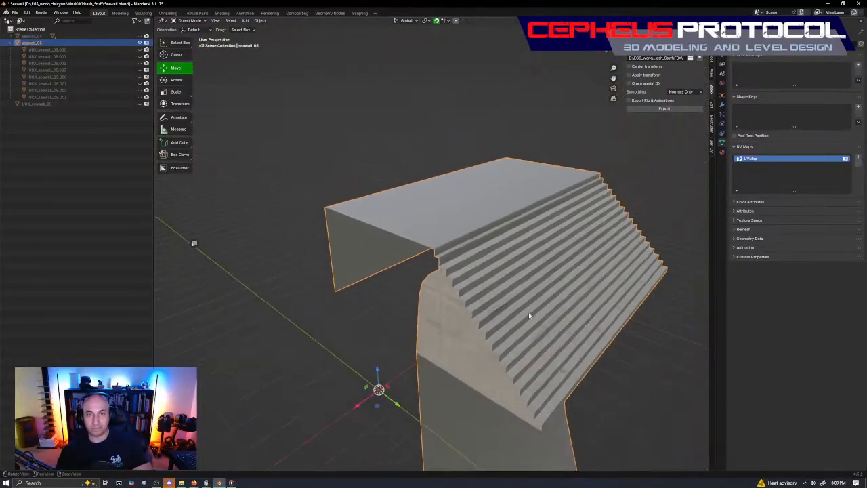
{"action": "middle_click_drag", "start_coordinate": [531, 315], "coordinate": [532, 261], "text": "alt"}
Step: Select a face on the flat top in Edit Mode, return to Object Mode and examine the step texture up close
{"action": "left_click", "coordinate": [676, 230]}
{"action": "left_click", "coordinate": [461, 151]}
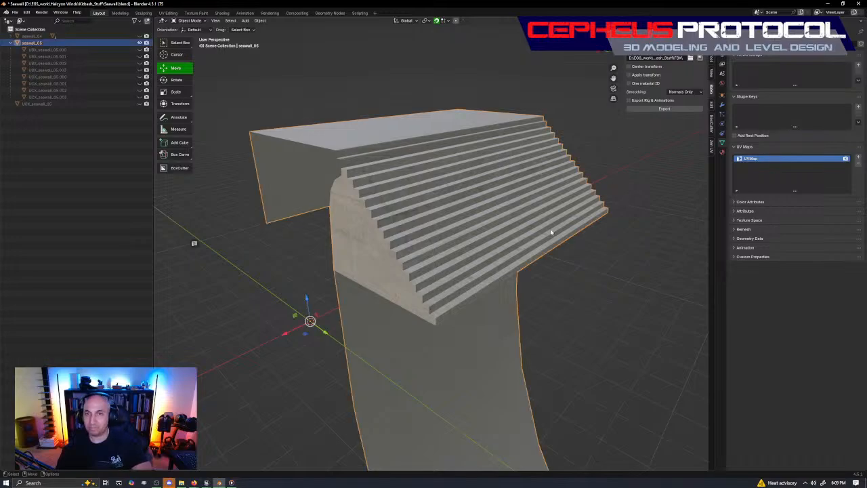
{"action": "key", "text": "Tab"}
{"action": "left_click", "coordinate": [359, 137]}
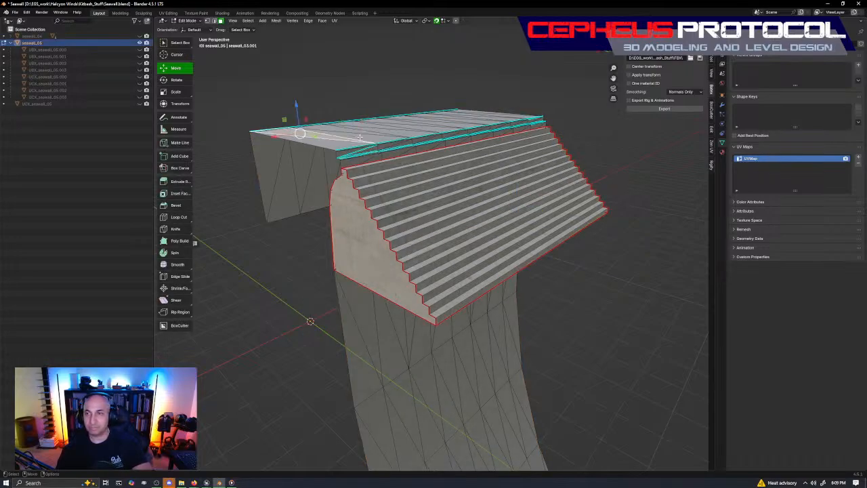
{"action": "key", "text": "Tab"}
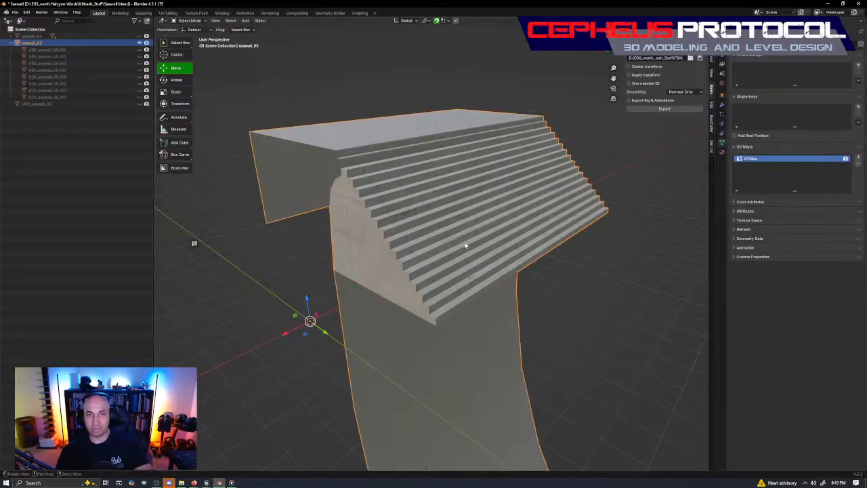
{"action": "right_click_drag", "start_coordinate": [466, 245], "coordinate": [484, 200], "text": "alt"}
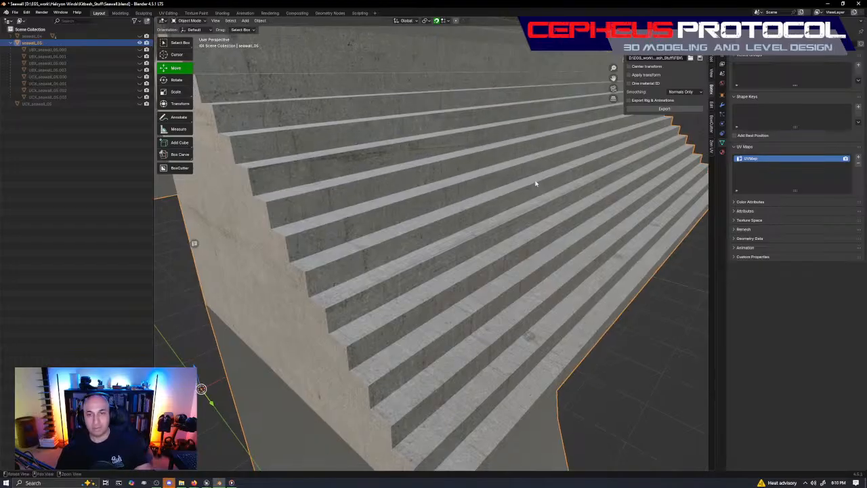
{"action": "right_click_drag", "start_coordinate": [598, 175], "coordinate": [587, 238], "text": "alt"}
Step: Undo the recent edits back to before the LightMapUV map was removed from seawall_05
{"action": "key", "text": "Tab"}
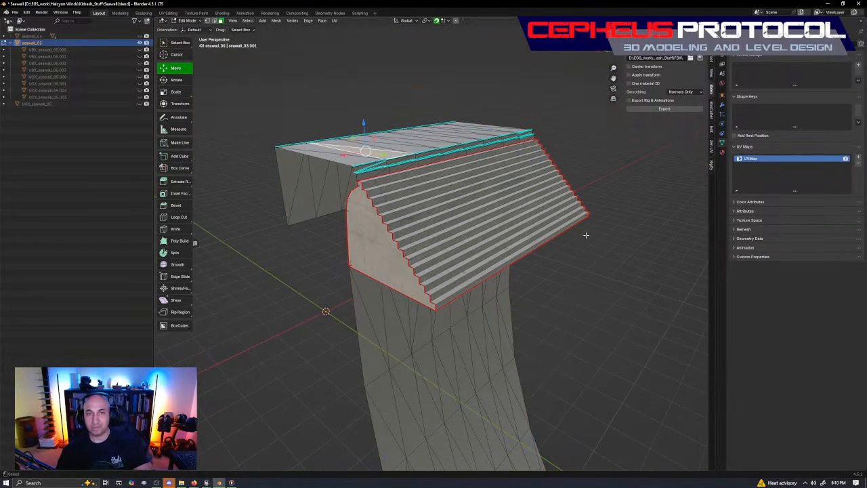
{"action": "key", "text": "Tab"}
{"action": "key", "text": "ctrl+z"}
{"action": "key", "text": "ctrl+z"}
{"action": "key", "text": "ctrl+z"}
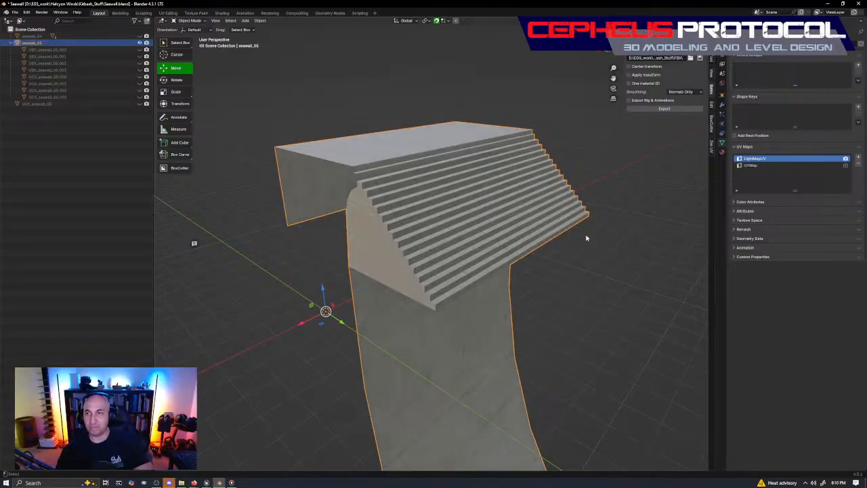
Step: Try removing the UVMap layer from seawall_05, examine the steps up close and undo the removal
{"action": "left_click", "coordinate": [613, 290]}
{"action": "left_click", "coordinate": [764, 166]}
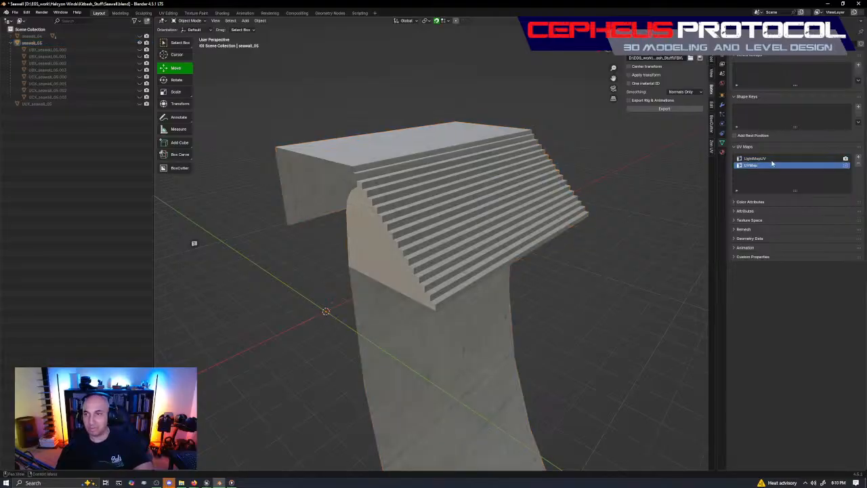
{"action": "left_click", "coordinate": [772, 160]}
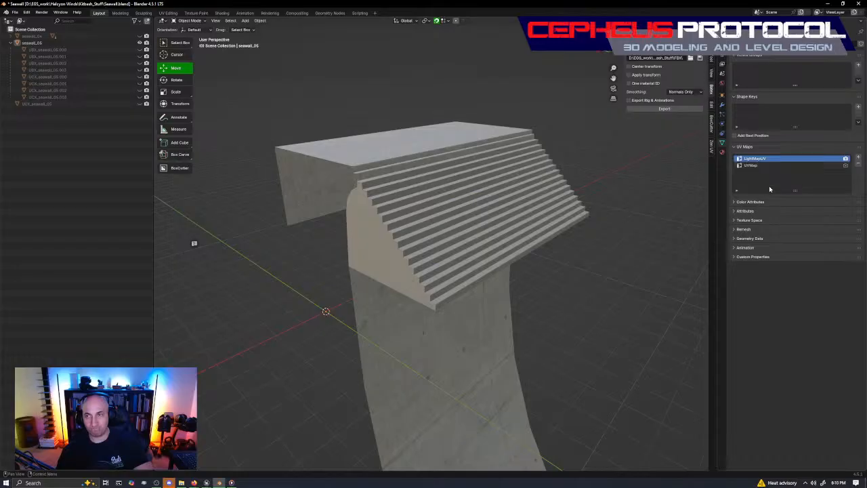
{"action": "left_click", "coordinate": [766, 166]}
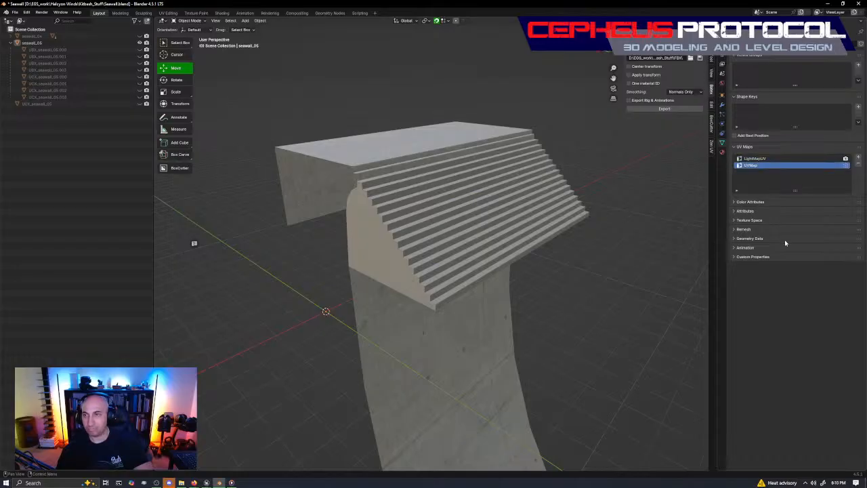
{"action": "left_click", "coordinate": [858, 165]}
{"action": "scroll", "coordinate": [521, 229], "scroll_direction": "up", "scroll_amount": 4}
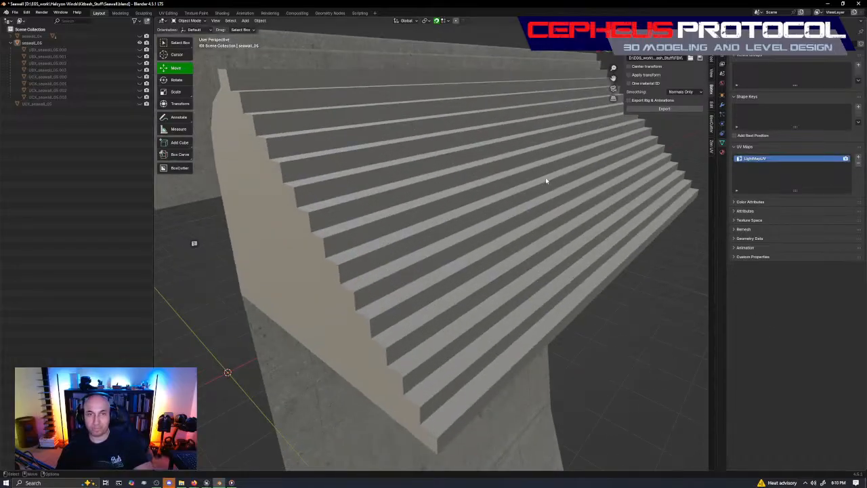
{"action": "key", "text": "ctrl+z"}
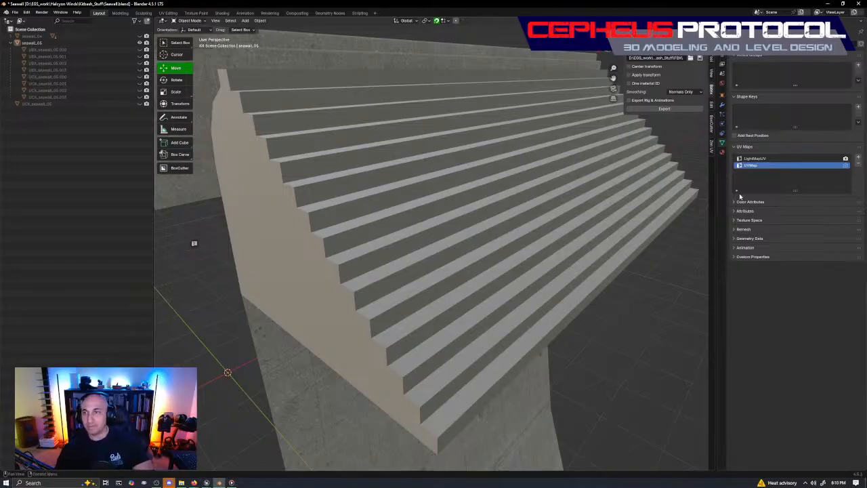
Step: Make LightMapUV the active UV map and reselect seawall_05
{"action": "left_click", "coordinate": [764, 159]}
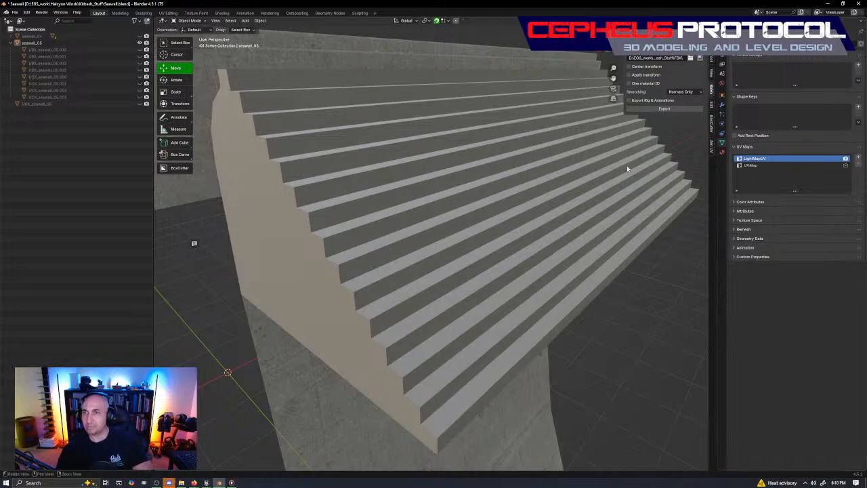
{"action": "middle_click_drag", "start_coordinate": [626, 168], "coordinate": [570, 216]}
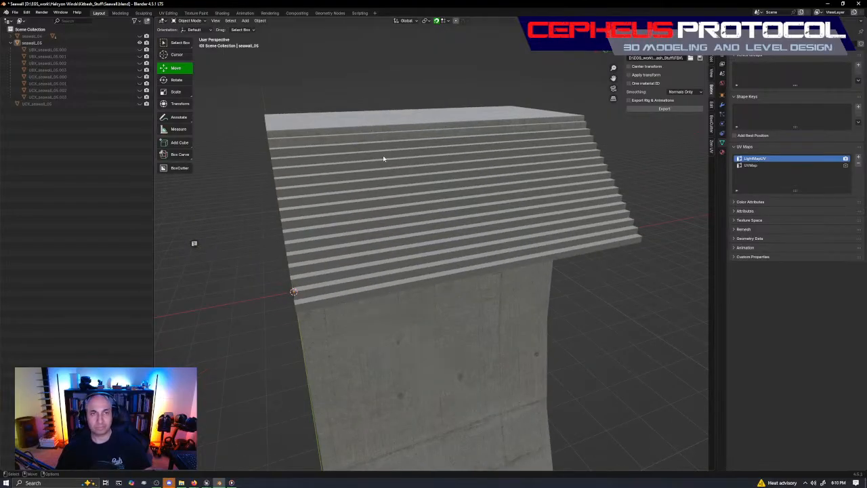
{"action": "middle_click_drag", "start_coordinate": [382, 158], "coordinate": [354, 158]}
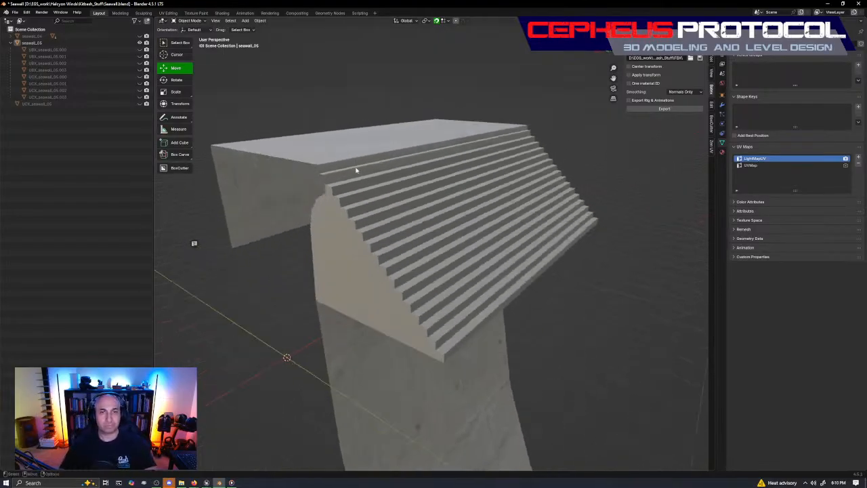
{"action": "left_click", "coordinate": [356, 169]}
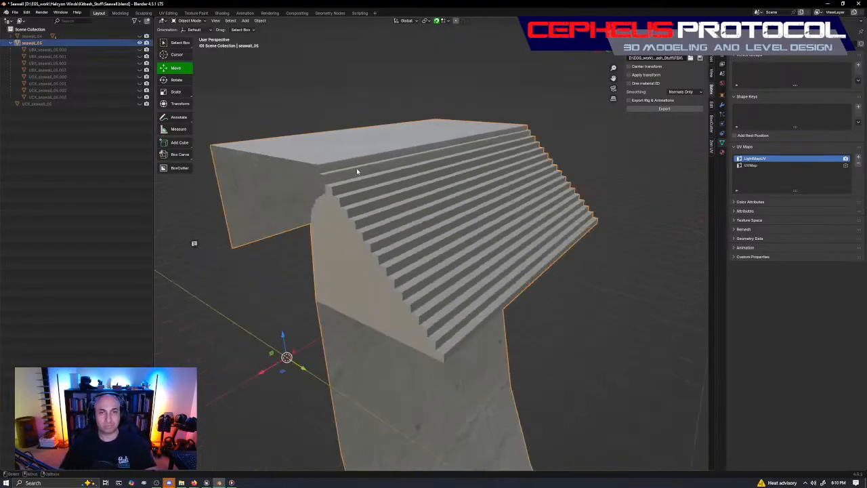
{"action": "double_click", "coordinate": [757, 161]}
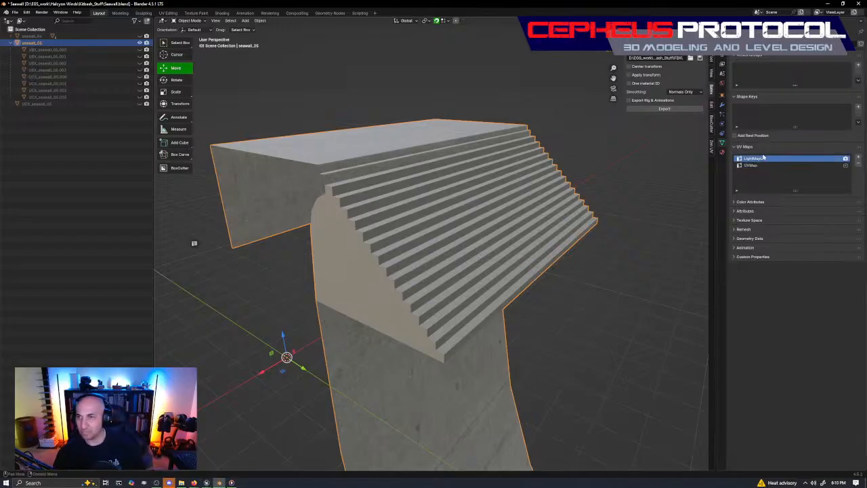
{"action": "right_click", "coordinate": [758, 162]}
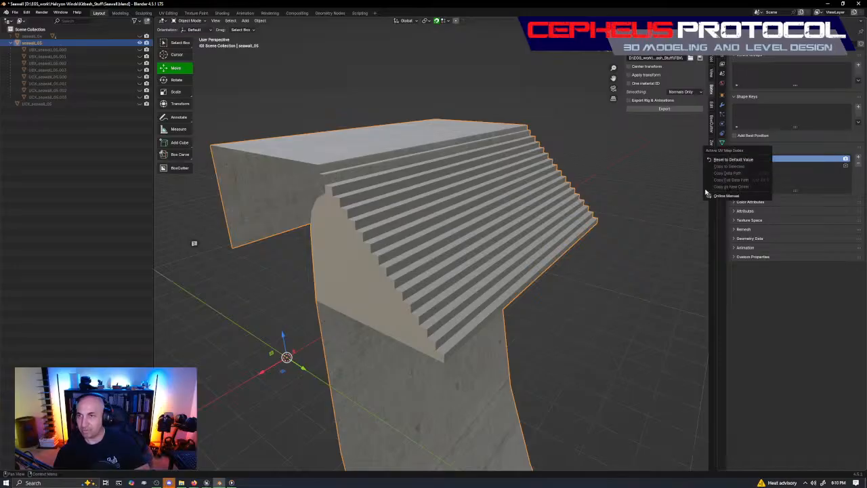
Step: Select all faces of the stepped block in Edit Mode, separate them into their own object and select that object in Object Mode
{"action": "middle_click_drag", "start_coordinate": [599, 155], "coordinate": [597, 192]}
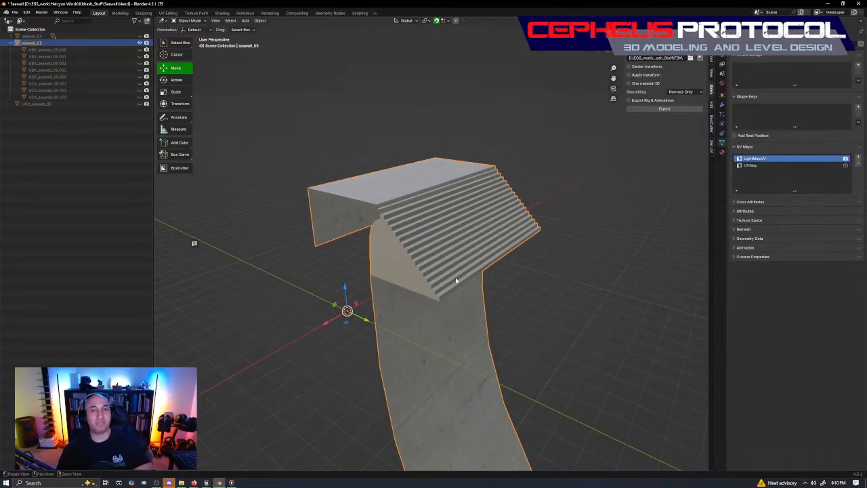
{"action": "scroll", "coordinate": [465, 233], "scroll_direction": "up", "scroll_amount": 5}
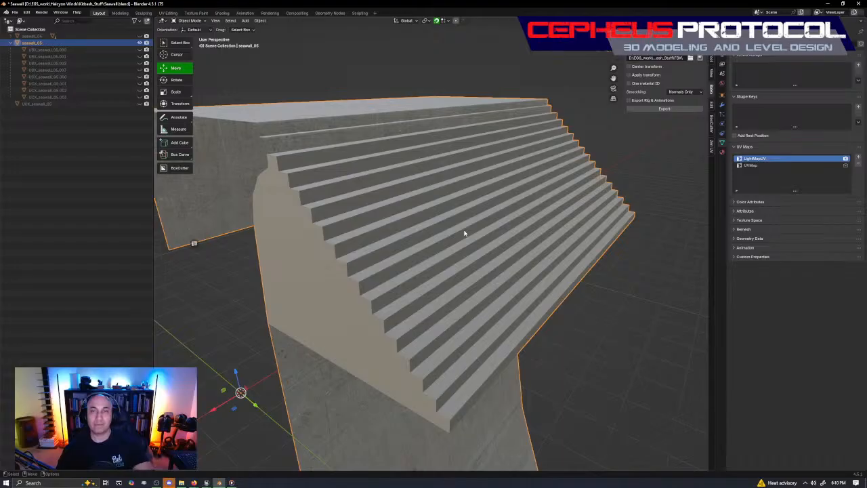
{"action": "key", "text": "Tab"}
{"action": "mouse_move", "coordinate": [457, 240]}
{"action": "middle_mouse_down"}
{"action": "mouse_move", "coordinate": [487, 224]}
{"action": "mouse_move", "coordinate": [453, 226]}
{"action": "middle_mouse_up"}
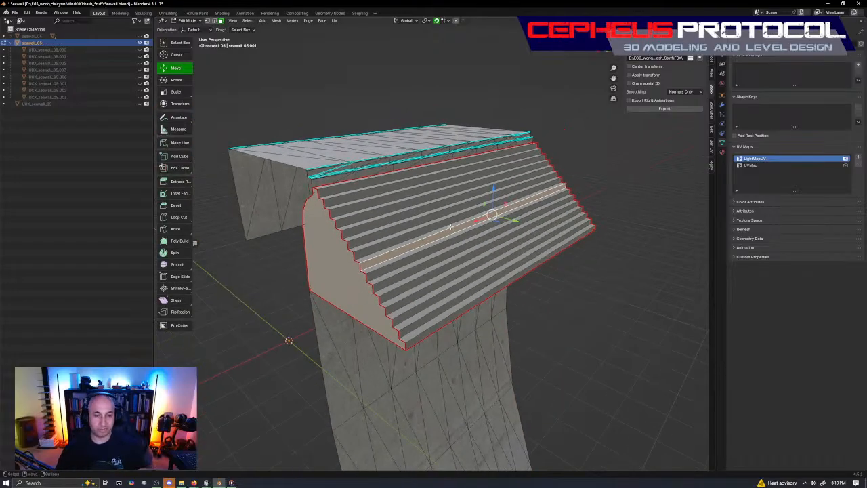
{"action": "key", "text": "ctrl+l"}
{"action": "right_click", "coordinate": [566, 267]}
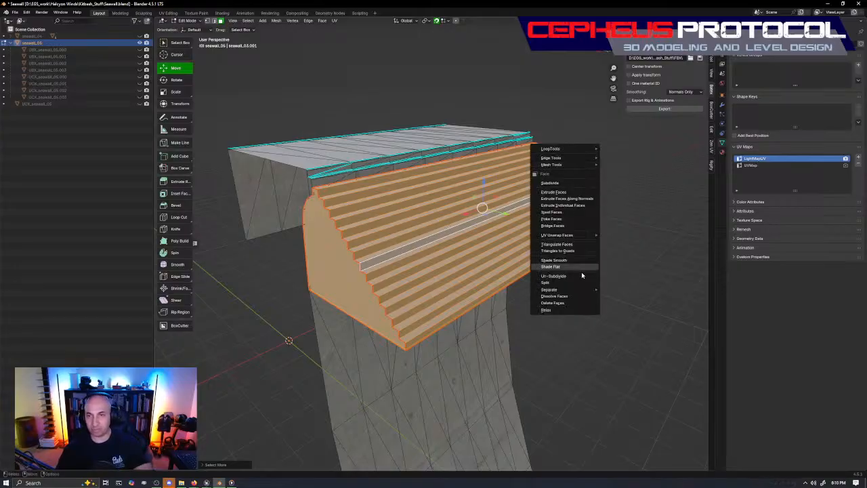
{"action": "mouse_move", "coordinate": [579, 289]}
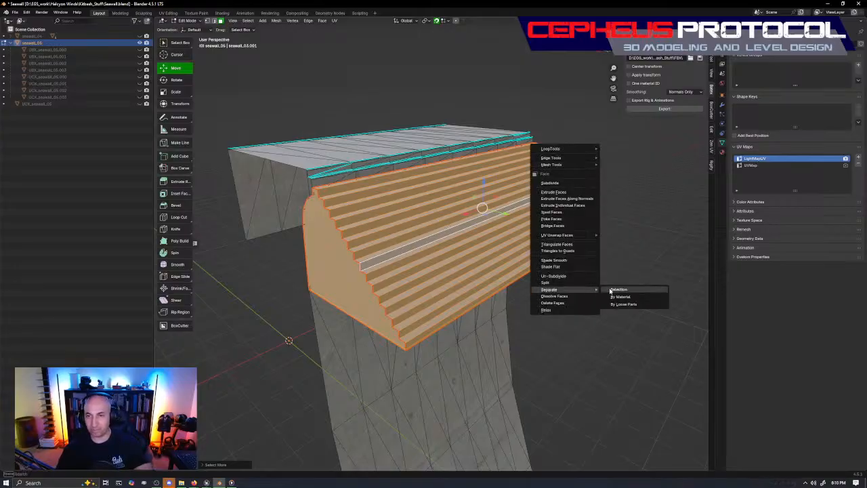
{"action": "left_click", "coordinate": [618, 289]}
{"action": "key", "text": "Tab"}
{"action": "left_click", "coordinate": [635, 309]}
{"action": "left_click", "coordinate": [467, 292]}
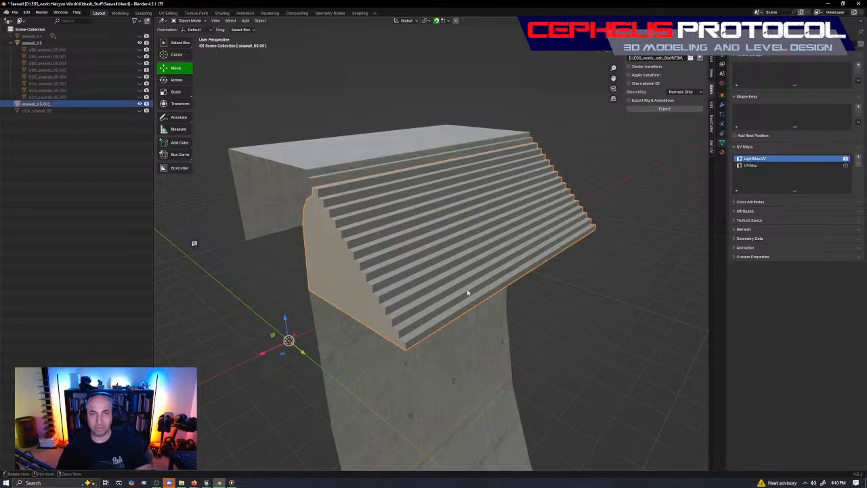
Step: Remove the LightMapUV map from the separated stepped block and the UVMap layer from seawall_05
{"action": "left_click", "coordinate": [376, 138]}
{"action": "key", "text": "a"}
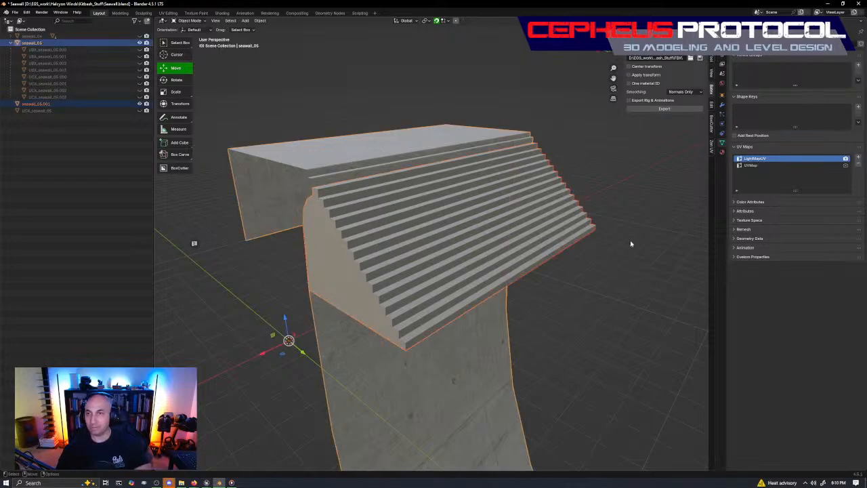
{"action": "left_click", "coordinate": [563, 251]}
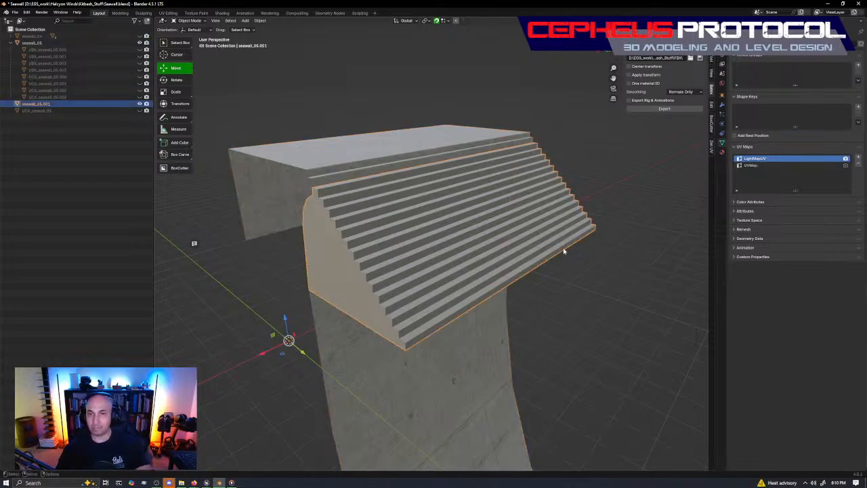
{"action": "left_click", "coordinate": [858, 165]}
{"action": "left_click", "coordinate": [357, 149]}
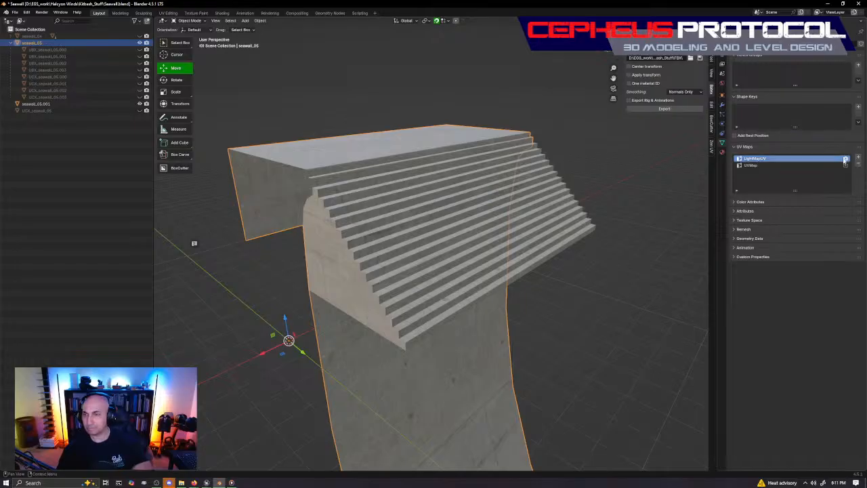
{"action": "left_click", "coordinate": [762, 165]}
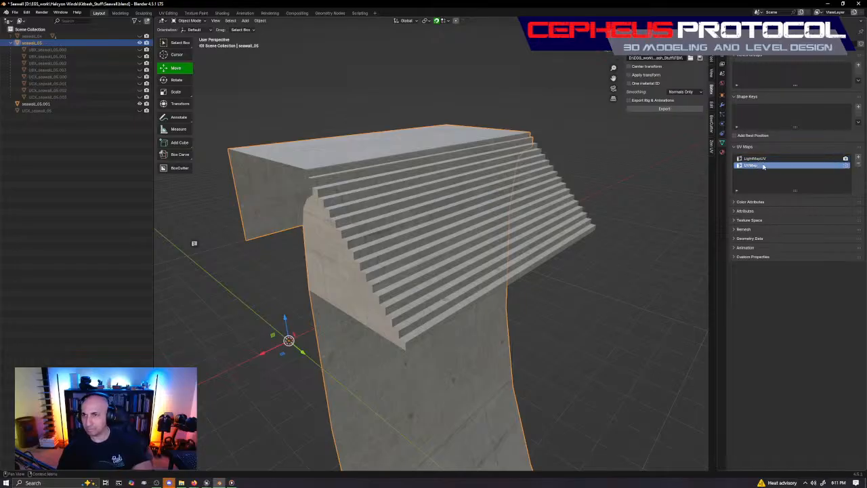
{"action": "left_click", "coordinate": [858, 164]}
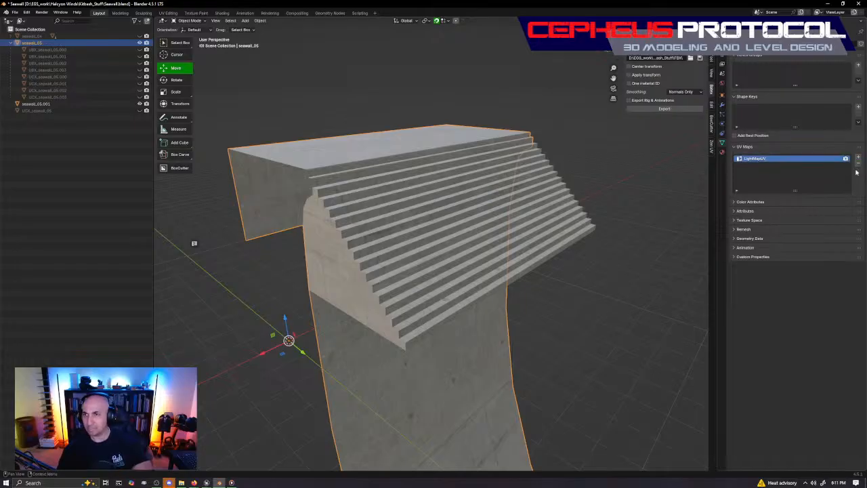
Step: Rename seawall_05's remaining UV map to UVMap, matching the stepped block's map name
{"action": "left_click", "coordinate": [489, 205]}
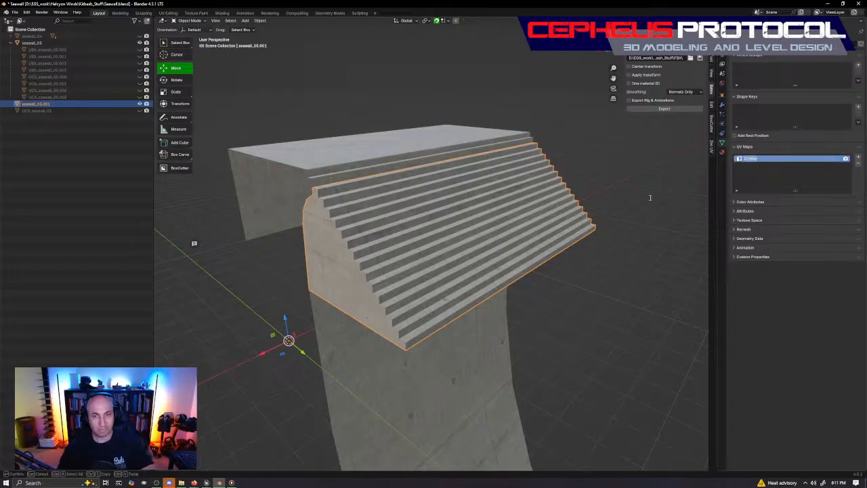
{"action": "left_click", "coordinate": [521, 161]}
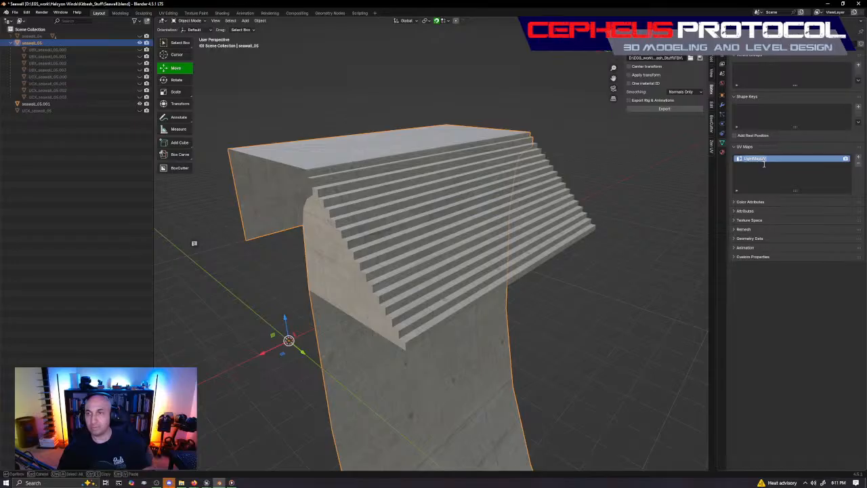
{"action": "type", "text": "UVMap"}
{"action": "key", "text": "Return"}
{"action": "left_click", "coordinate": [684, 202]}
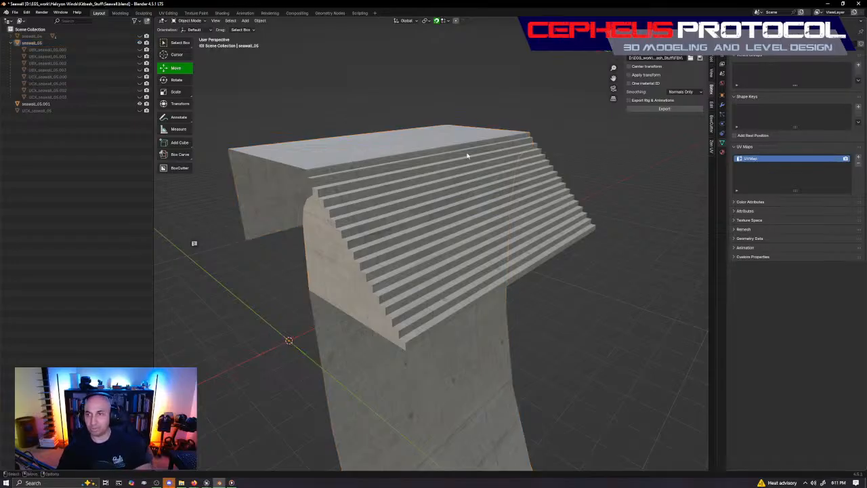
Step: Join the stepped block into seawall_05, with seawall_05 as the active object, and deselect everything
{"action": "left_click", "coordinate": [453, 150]}
{"action": "left_click", "coordinate": [553, 214]}
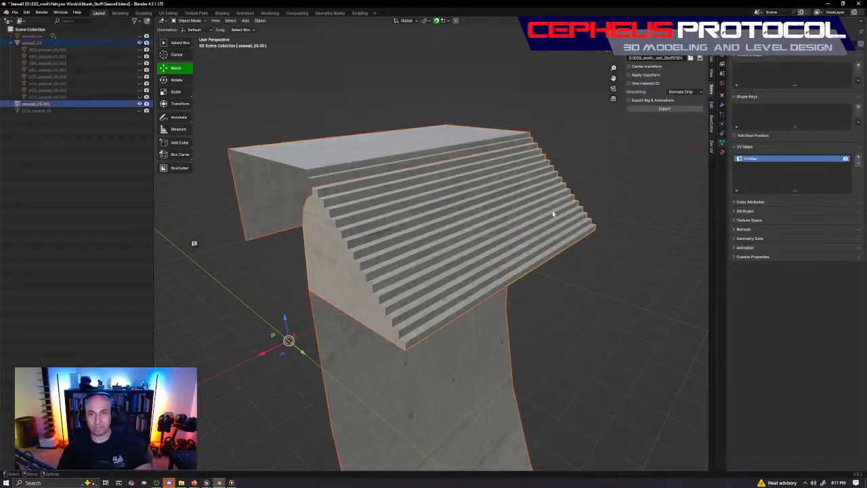
{"action": "left_click", "coordinate": [474, 139], "text": "shift"}
{"action": "right_click", "coordinate": [515, 97]}
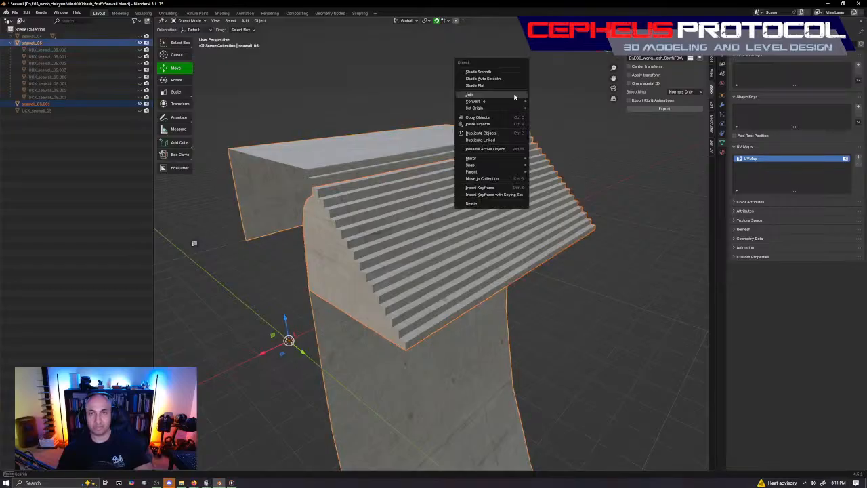
{"action": "left_click", "coordinate": [500, 95]}
{"action": "left_click", "coordinate": [546, 300]}
{"action": "middle_click_drag", "start_coordinate": [545, 300], "coordinate": [483, 237]}
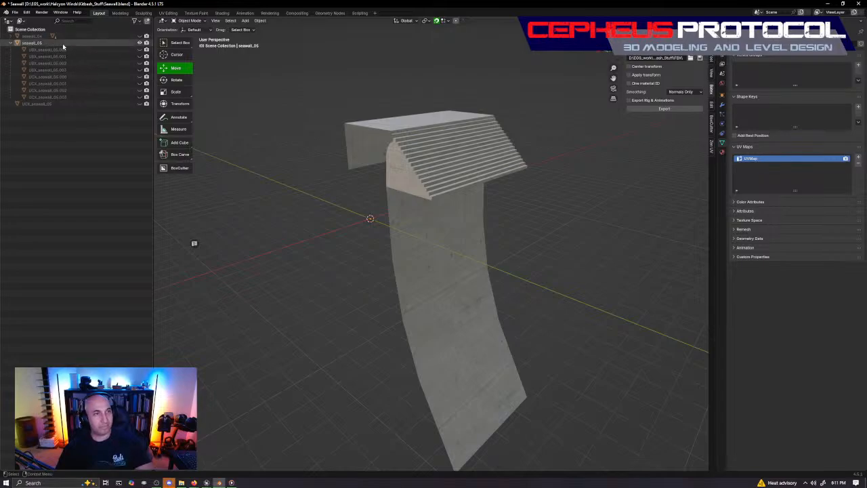
Step: Unhide seawall_05's child collision meshes, select them together with the wall and save the Blender file
{"action": "left_click", "coordinate": [143, 42]}
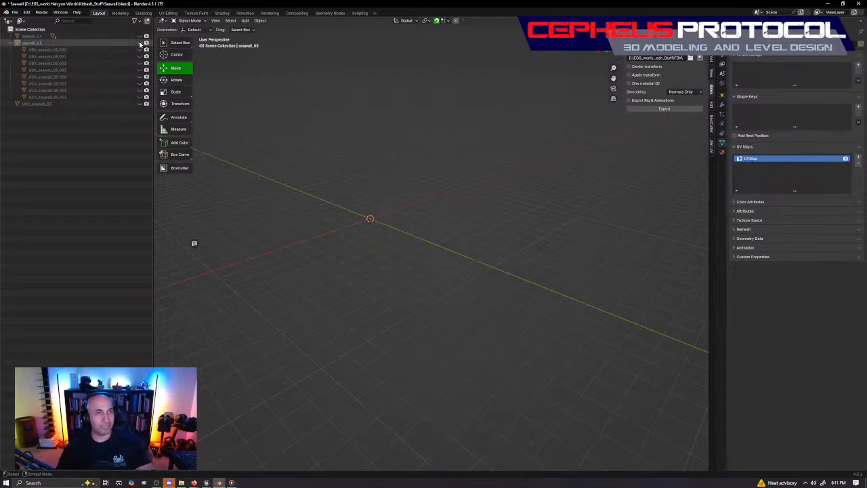
{"action": "left_click", "coordinate": [142, 43], "text": "shift"}
{"action": "left_click", "coordinate": [80, 44]}
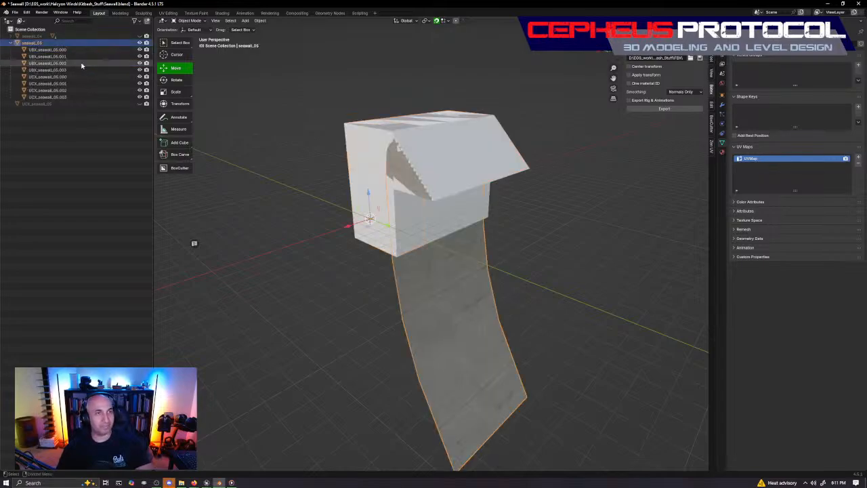
{"action": "left_click", "coordinate": [83, 98], "text": "shift"}
{"action": "scroll", "coordinate": [480, 278], "scroll_direction": "up", "scroll_amount": 2}
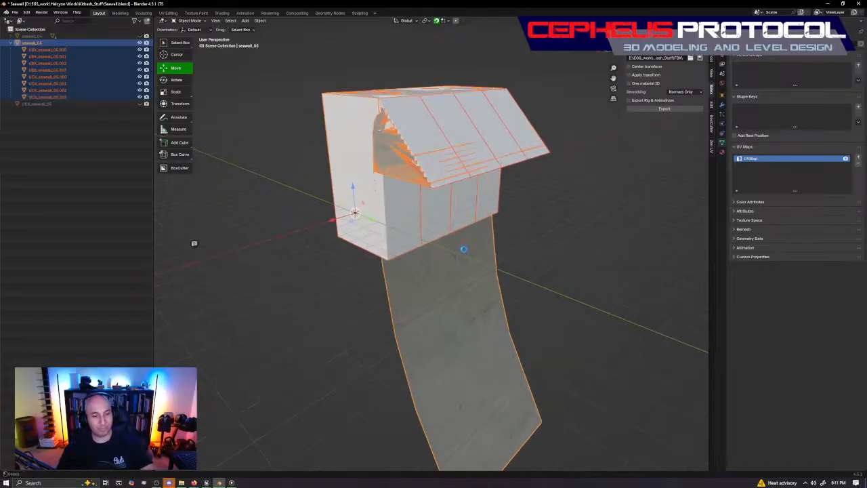
{"action": "key", "text": "ctrl+s"}
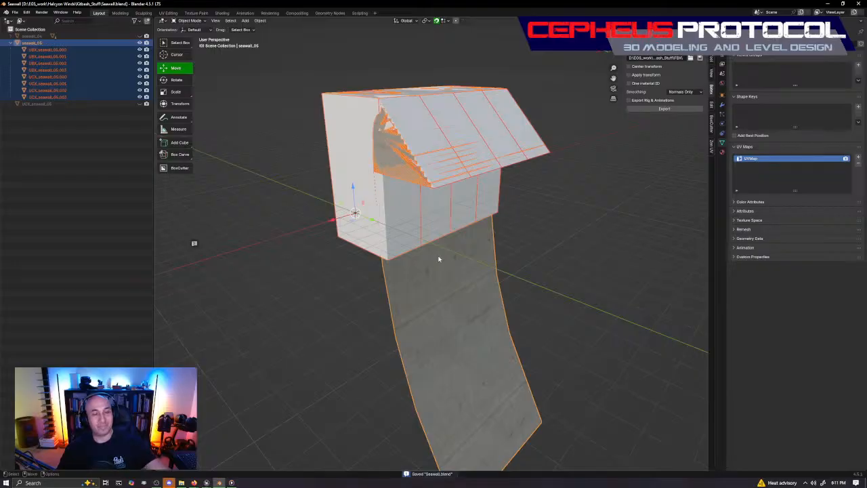
Step: Export the selected seawall_05 and its collision meshes as FBX, and save the Blender file
{"action": "middle_click_drag", "start_coordinate": [418, 236], "coordinate": [481, 253]}
{"action": "scroll", "coordinate": [484, 256], "scroll_direction": "up", "scroll_amount": 4}
{"action": "scroll", "coordinate": [487, 259], "scroll_direction": "down", "scroll_amount": 5}
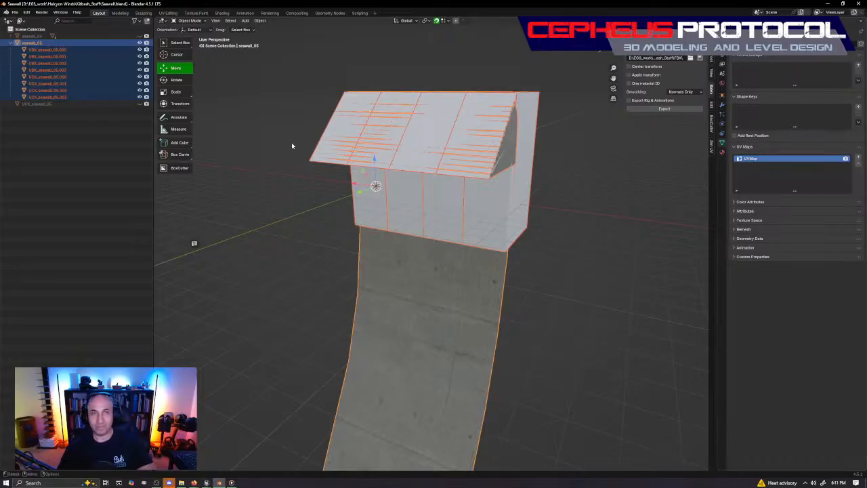
{"action": "left_click", "coordinate": [663, 109]}
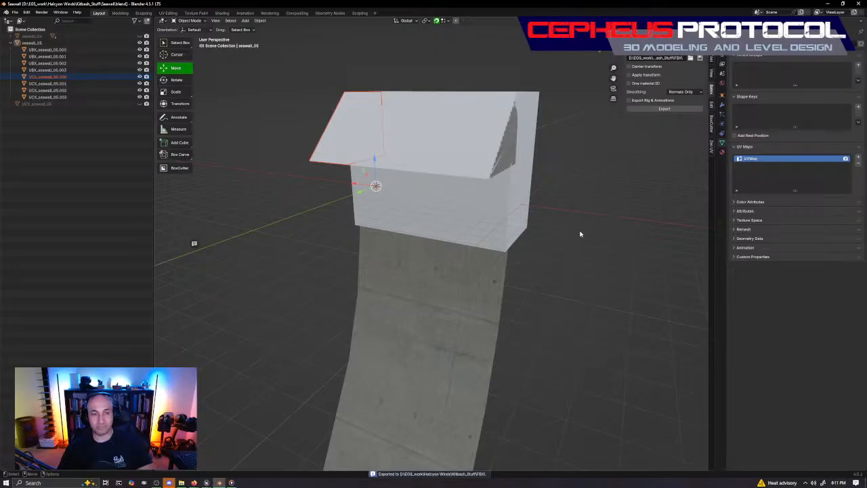
{"action": "key", "text": "ctrl+s"}
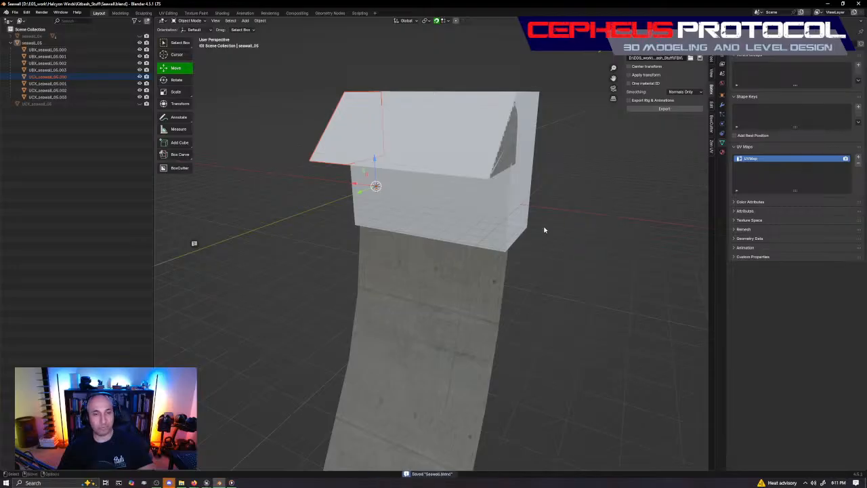
Step: Switch to Unreal Editor and reimport the seawall_05 static mesh from its updated FBX
{"action": "left_click", "coordinate": [827, 6]}
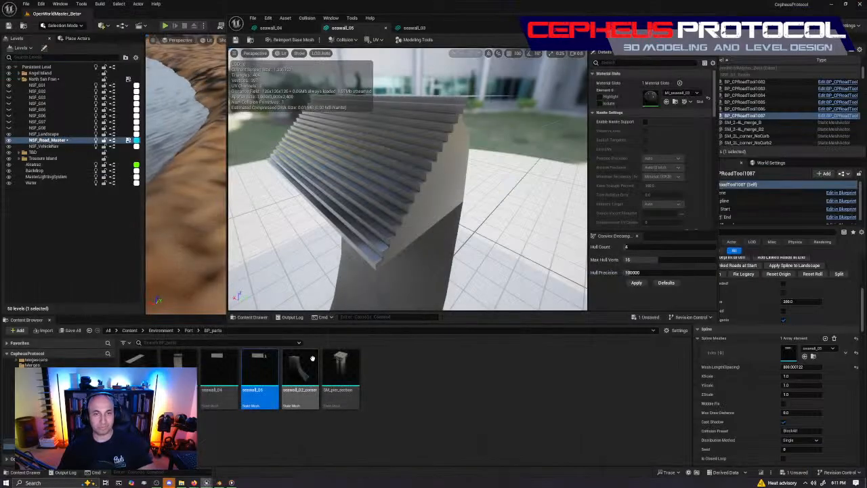
{"action": "right_click", "coordinate": [265, 371]}
{"action": "left_click", "coordinate": [320, 194]}
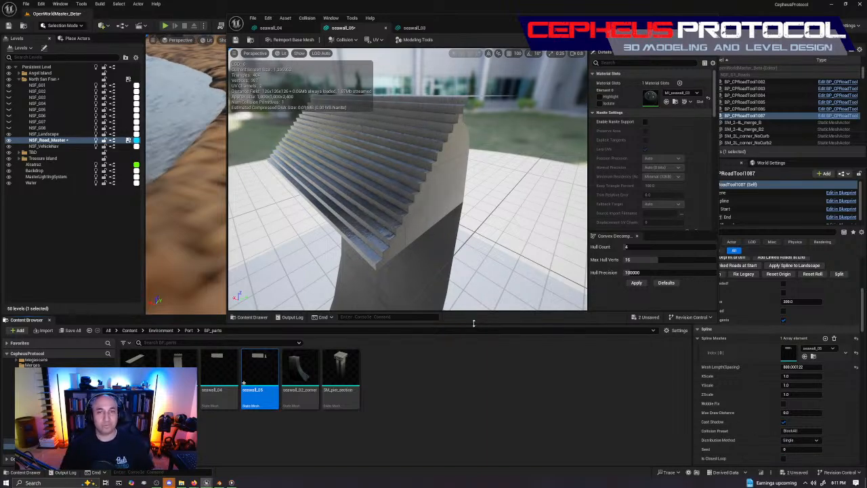
Step: Inspect the reimported seawall_05 steps in the mesh editor, compare them with seawall_03 and return to the level
{"action": "right_click_drag", "start_coordinate": [413, 184], "coordinate": [488, 190]}
{"action": "left_click_drag", "start_coordinate": [589, 28], "coordinate": [529, 38]}
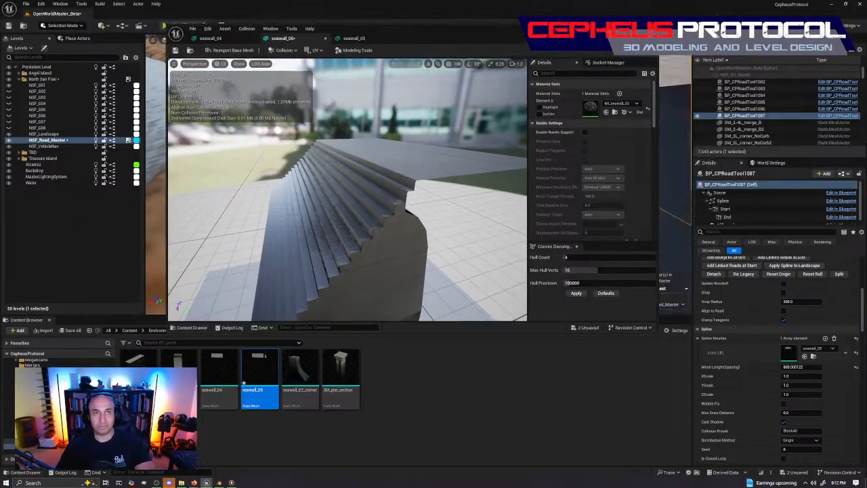
{"action": "left_click", "coordinate": [348, 40]}
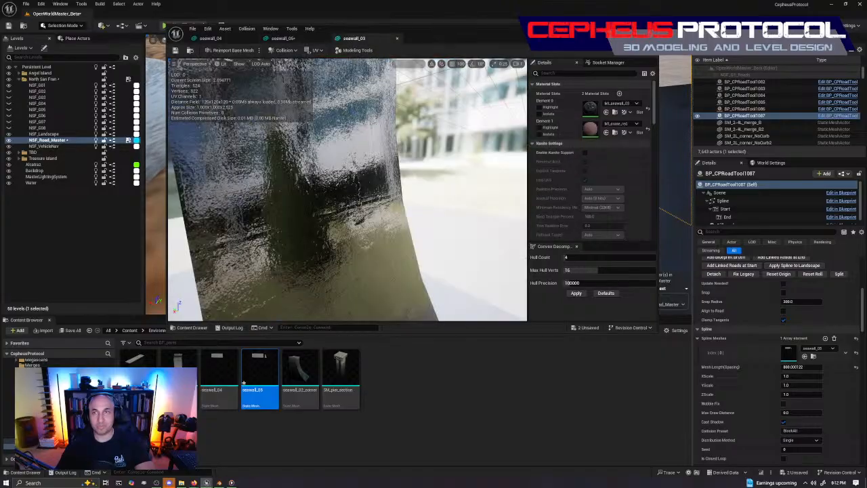
{"action": "left_click", "coordinate": [282, 38]}
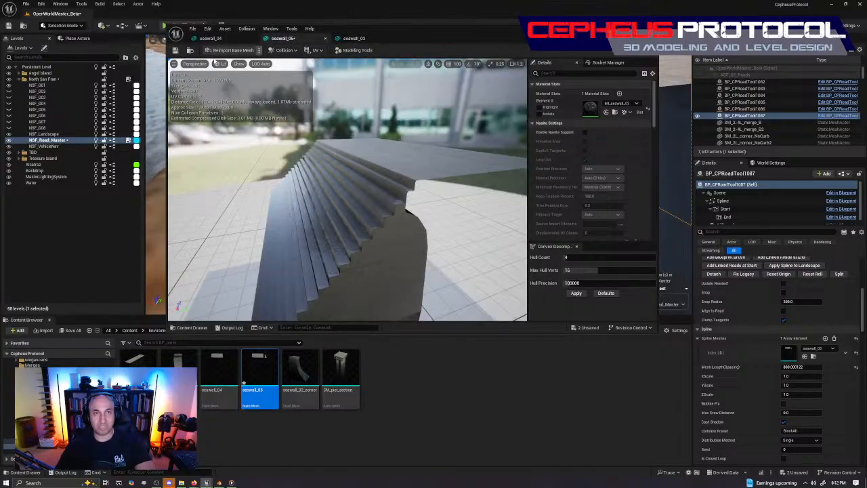
{"action": "right_click_drag", "start_coordinate": [407, 169], "coordinate": [447, 204]}
{"action": "left_click", "coordinate": [624, 29]}
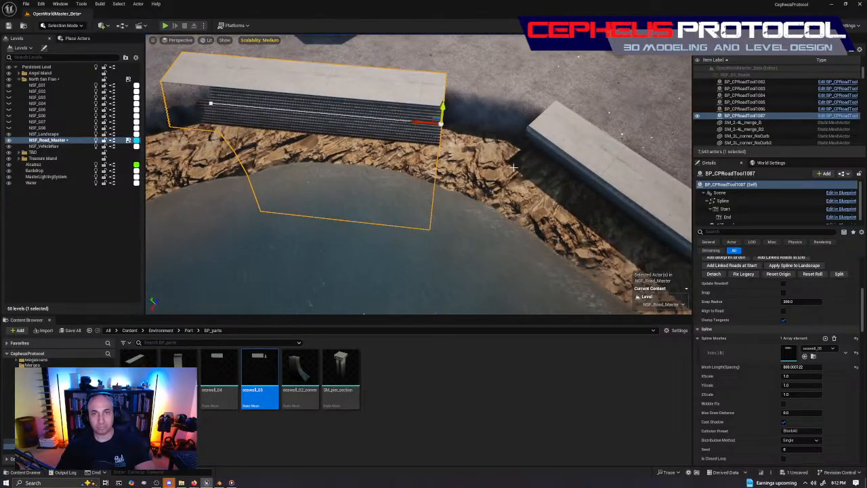
Step: Pull the end spline point of the seawall_04 segment nearest the stepped section slightly back along its length
{"action": "right_click_drag", "start_coordinate": [532, 247], "coordinate": [515, 261]}
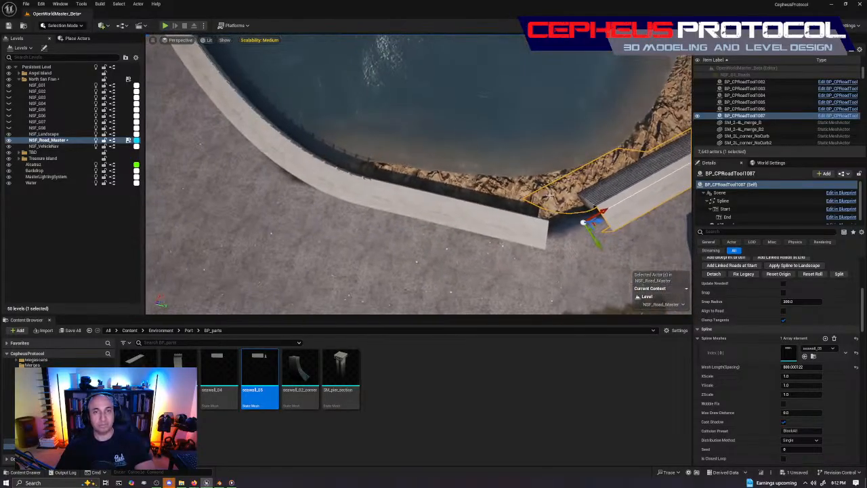
{"action": "left_click", "coordinate": [442, 189]}
{"action": "mouse_move", "coordinate": [432, 178]}
{"action": "right_mouse_down"}
{"action": "mouse_move", "coordinate": [474, 186]}
{"action": "mouse_move", "coordinate": [447, 177]}
{"action": "right_mouse_up"}
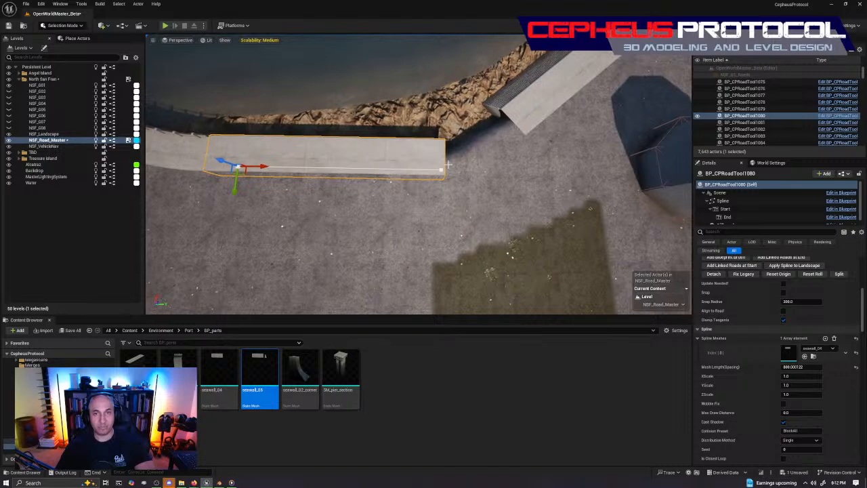
{"action": "left_click", "coordinate": [442, 170]}
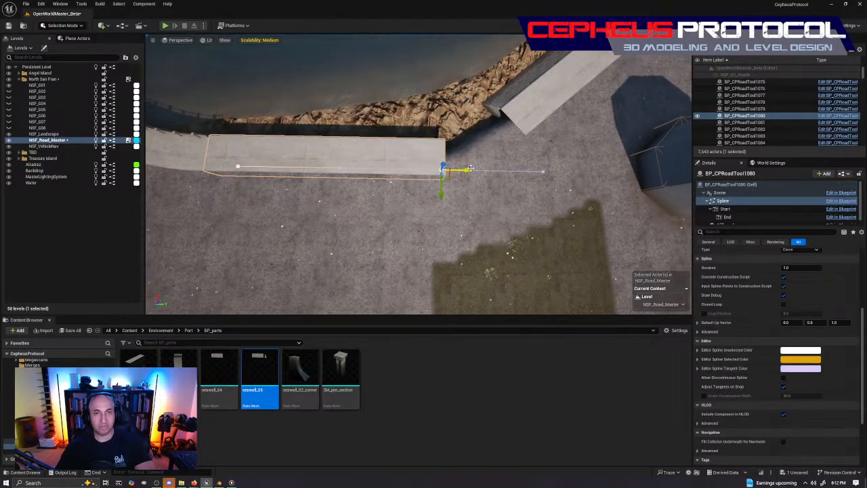
{"action": "mouse_move", "coordinate": [467, 170]}
{"action": "left_mouse_down"}
{"action": "mouse_move", "coordinate": [455, 174]}
{"action": "mouse_move", "coordinate": [461, 178]}
{"action": "left_mouse_up"}
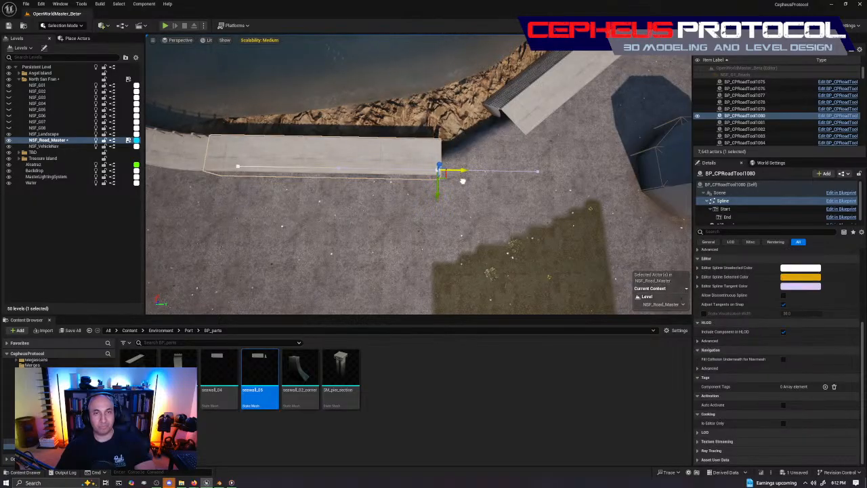
Step: Rotate the stepped seawall_05 segment into line with the end of the neighbouring seawall_04 segment
{"action": "left_click", "coordinate": [520, 117]}
{"action": "right_click_drag", "start_coordinate": [521, 121], "coordinate": [609, 123]}
{"action": "right_click_drag", "start_coordinate": [487, 140], "coordinate": [541, 141]}
{"action": "key", "text": "e"}
{"action": "left_click_drag", "start_coordinate": [407, 150], "coordinate": [429, 185]}
{"action": "key", "text": "w"}
{"action": "right_click_drag", "start_coordinate": [429, 185], "coordinate": [407, 191]}
{"action": "key", "text": "e"}
{"action": "left_click_drag", "start_coordinate": [440, 187], "coordinate": [420, 162]}
Step: Shift the stepped segment sideways to match the neighbouring wall's edge and fine-tune its rotation
{"action": "key", "text": "w"}
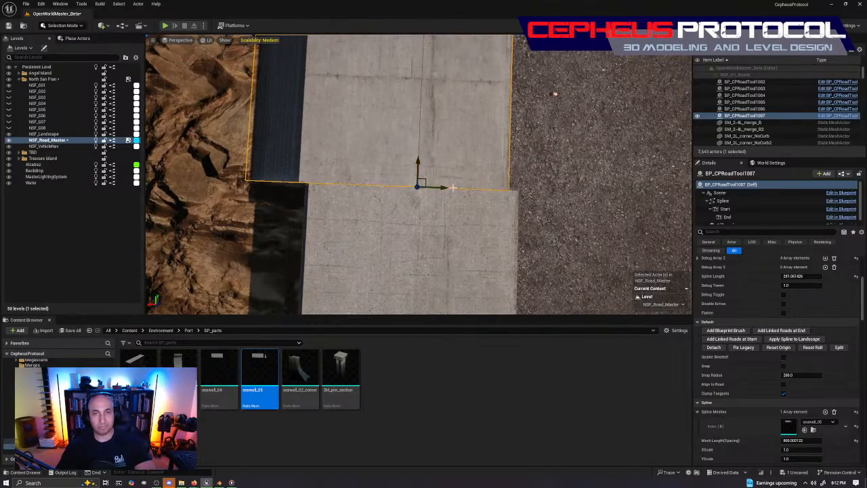
{"action": "left_click_drag", "start_coordinate": [446, 189], "coordinate": [451, 199]}
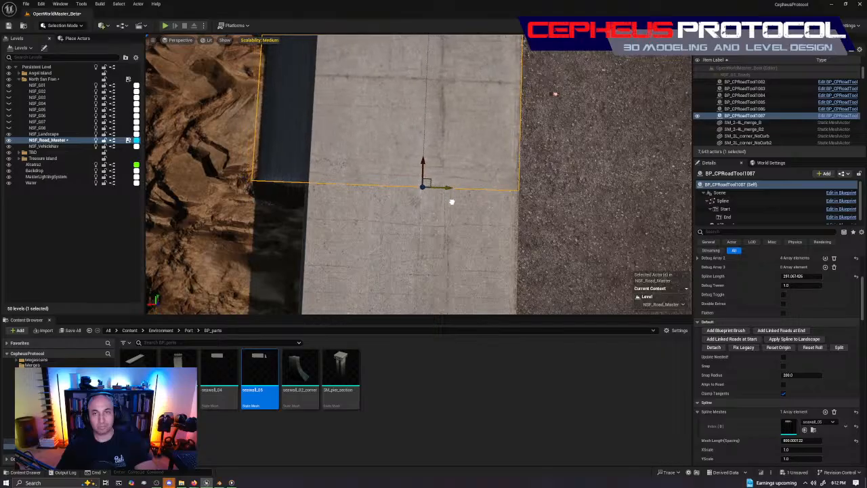
{"action": "key", "text": "Escape"}
{"action": "left_click", "coordinate": [395, 157]}
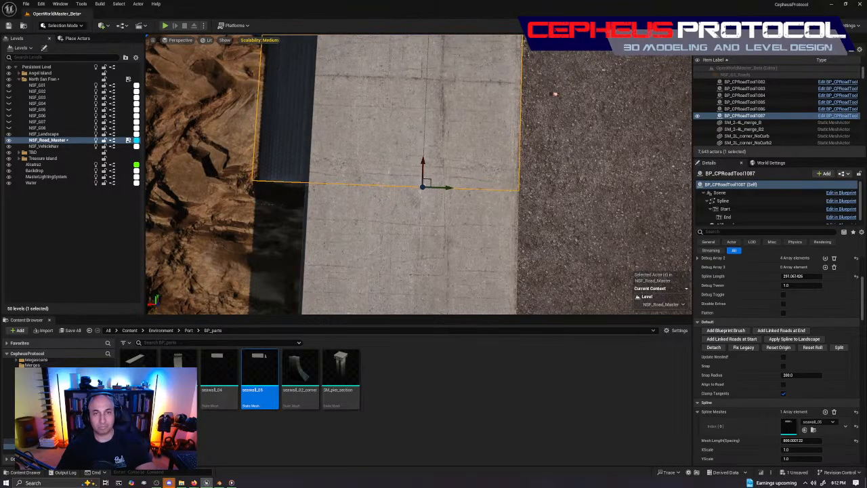
{"action": "key", "text": "w"}
{"action": "mouse_move", "coordinate": [364, 210]}
{"action": "right_mouse_down"}
{"action": "mouse_move", "coordinate": [347, 209]}
{"action": "mouse_move", "coordinate": [364, 210]}
{"action": "right_mouse_up"}
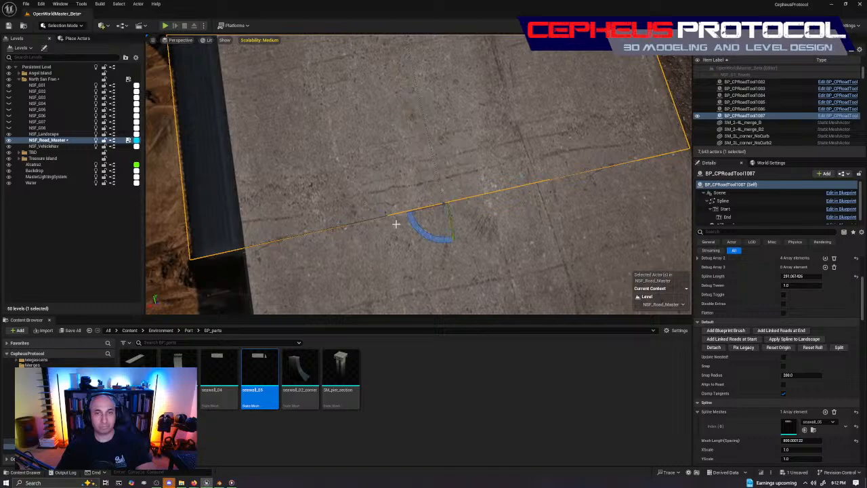
{"action": "left_click_drag", "start_coordinate": [414, 226], "coordinate": [415, 229]}
Step: Reselect the stepped segment, rotate it slightly and nudge it lengthwise to meet the seawall_04 end without a gap
{"action": "left_click", "coordinate": [465, 212]}
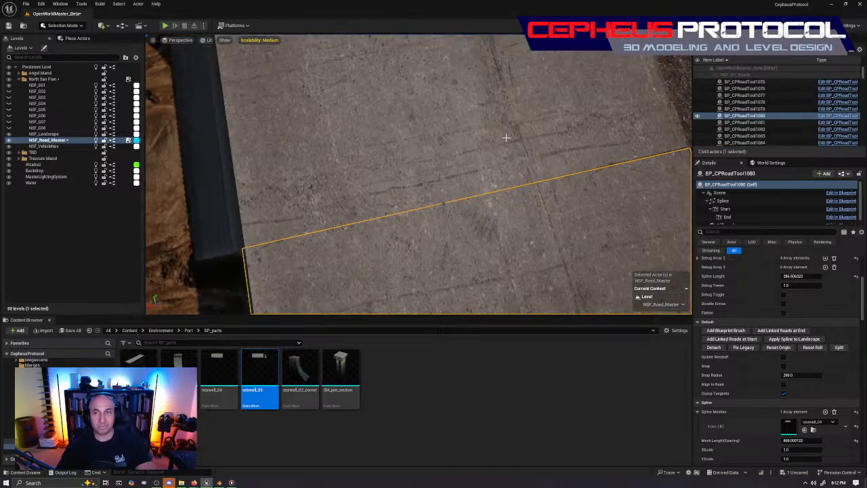
{"action": "key", "text": "Escape"}
{"action": "left_click", "coordinate": [517, 142]}
{"action": "key", "text": "w"}
{"action": "right_click_drag", "start_coordinate": [447, 172], "coordinate": [432, 175]}
{"action": "key", "text": "e"}
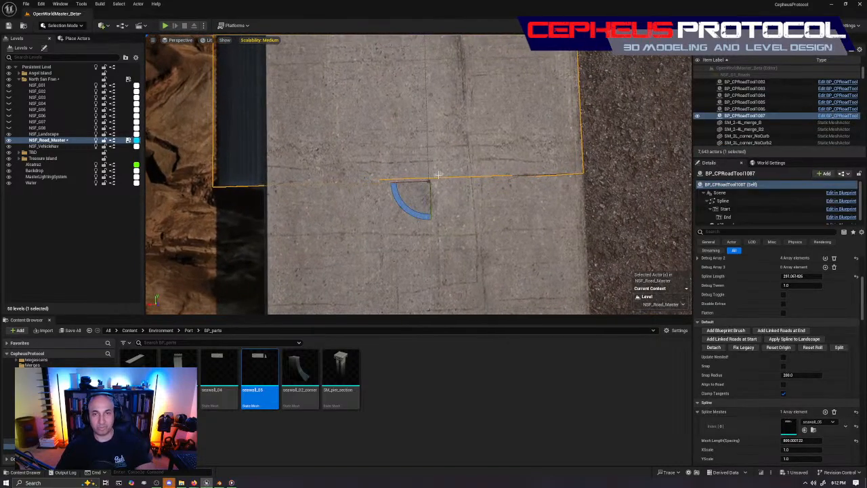
{"action": "left_click_drag", "start_coordinate": [417, 213], "coordinate": [427, 217]}
{"action": "key", "text": "w"}
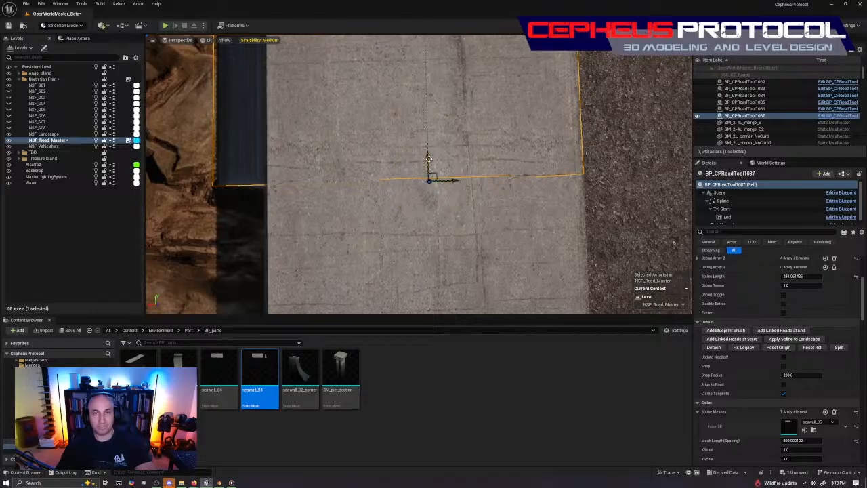
{"action": "mouse_move", "coordinate": [428, 158]}
{"action": "left_mouse_down"}
{"action": "mouse_move", "coordinate": [430, 145]}
{"action": "mouse_move", "coordinate": [434, 159]}
{"action": "left_mouse_up"}
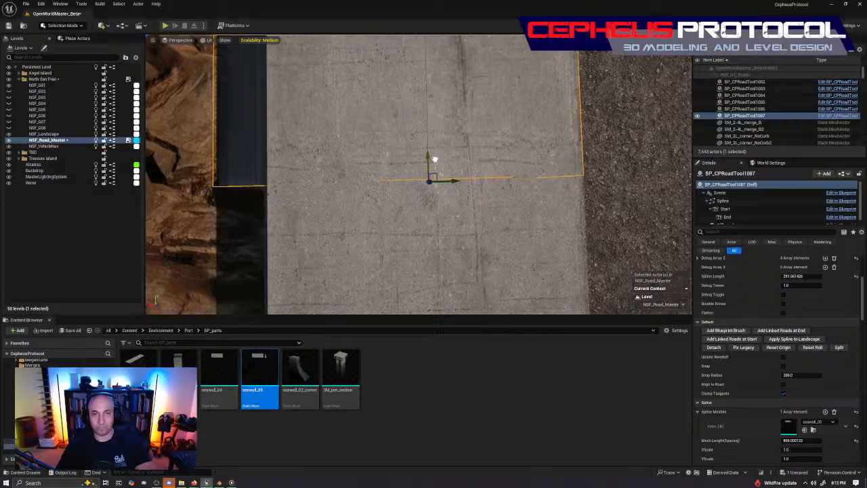
{"action": "key", "text": "Escape"}
Step: Move the stepped segment's far spline point toward the shore and rotate it so the wall curves along the shoreline
{"action": "right_click_drag", "start_coordinate": [358, 212], "coordinate": [297, 152]}
{"action": "left_click", "coordinate": [334, 169]}
{"action": "left_click", "coordinate": [292, 135]}
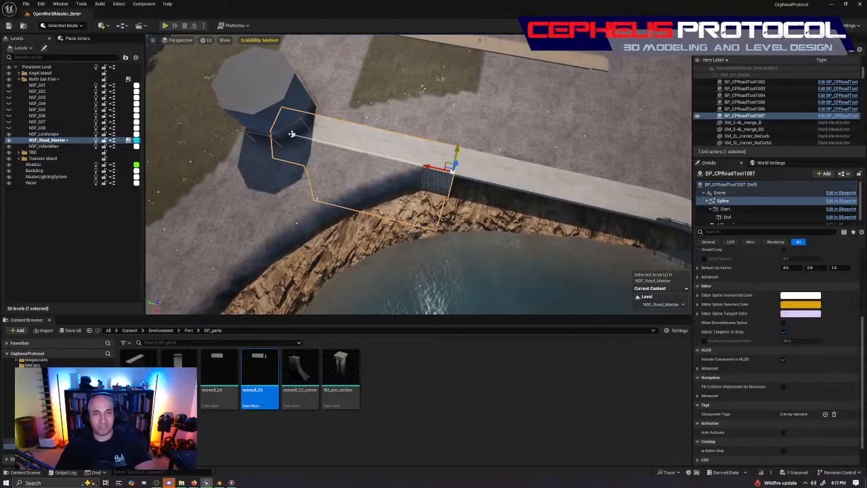
{"action": "right_click_drag", "start_coordinate": [487, 167], "coordinate": [524, 168]}
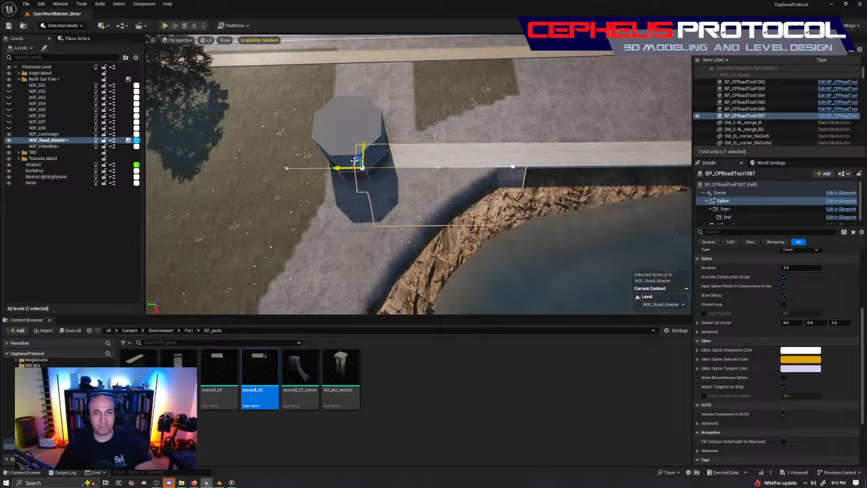
{"action": "left_click_drag", "start_coordinate": [354, 161], "coordinate": [386, 236]}
{"action": "right_click_drag", "start_coordinate": [386, 235], "coordinate": [309, 253]}
{"action": "key", "text": "e"}
{"action": "mouse_move", "coordinate": [407, 149]}
{"action": "left_mouse_down"}
{"action": "mouse_move", "coordinate": [398, 155]}
{"action": "mouse_move", "coordinate": [404, 149]}
{"action": "left_mouse_up"}
{"action": "key", "text": "w"}
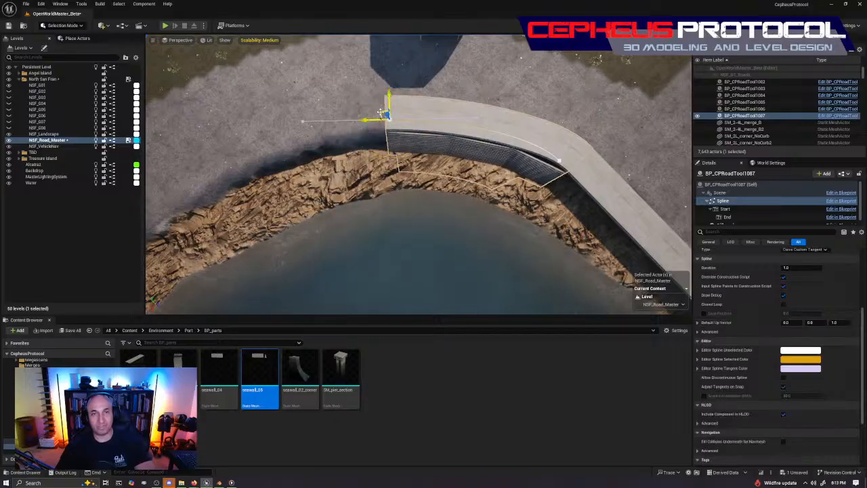
Step: Nudge the selected end point of the BP_CPRoadTool1087 spline along the shoreline and check the seam with the adjoining seawall
{"action": "left_click_drag", "start_coordinate": [380, 114], "coordinate": [366, 117]}
{"action": "right_click_drag", "start_coordinate": [366, 117], "coordinate": [498, 193]}
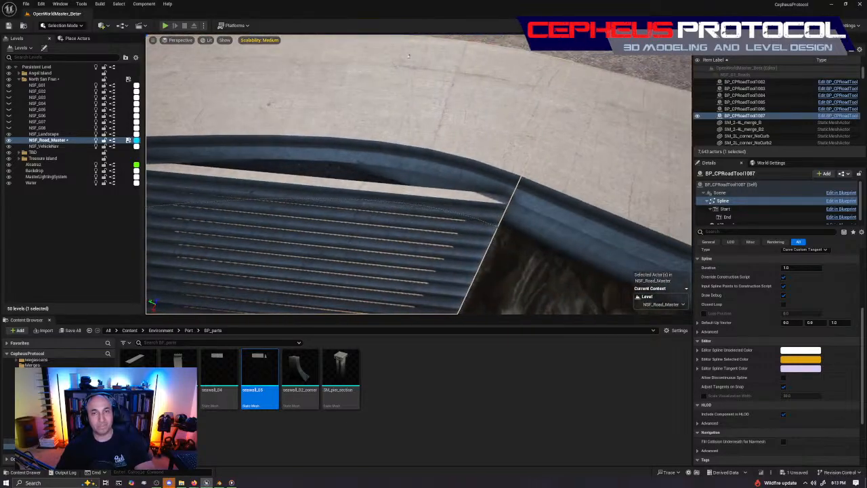
Step: Switch to the Seawall file in Blender
{"action": "key", "text": "alt+Tab"}
{"action": "key", "text": "alt+Tab"}
{"action": "key", "text": "alt+Tab"}
{"action": "key", "text": "alt+Tab"}
{"action": "key", "text": "alt+Tab"}
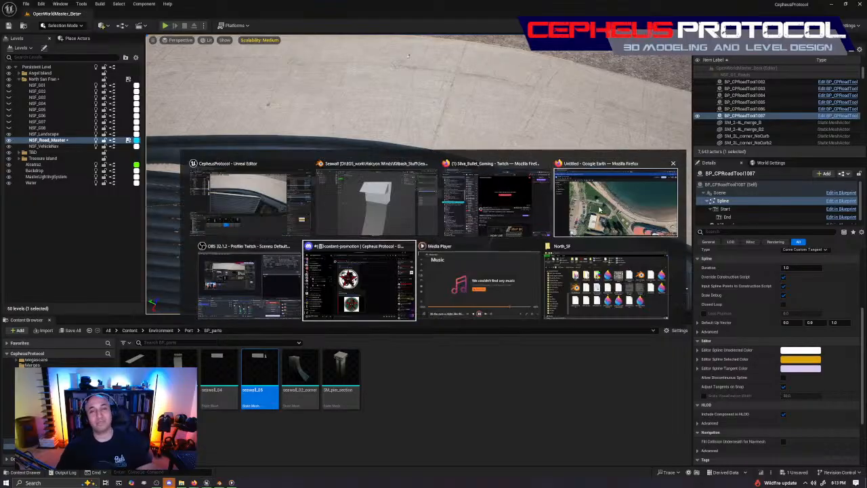
{"action": "key", "text": "alt+Tab"}
{"action": "key", "text": "alt+Tab"}
{"action": "key", "text": "alt+Tab"}
{"action": "key", "text": "alt+Tab"}
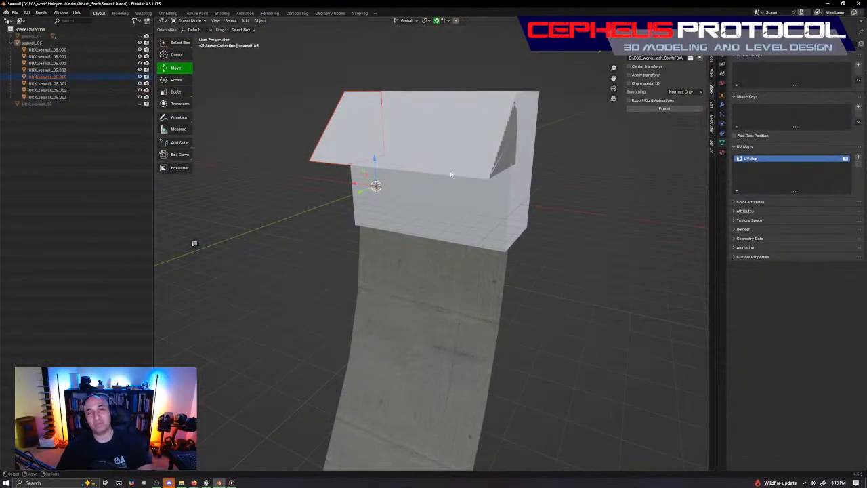
Step: Hide all collision meshes parented to seawall_05 and keep only the seawall mesh visible and selected
{"action": "left_click", "coordinate": [450, 174]}
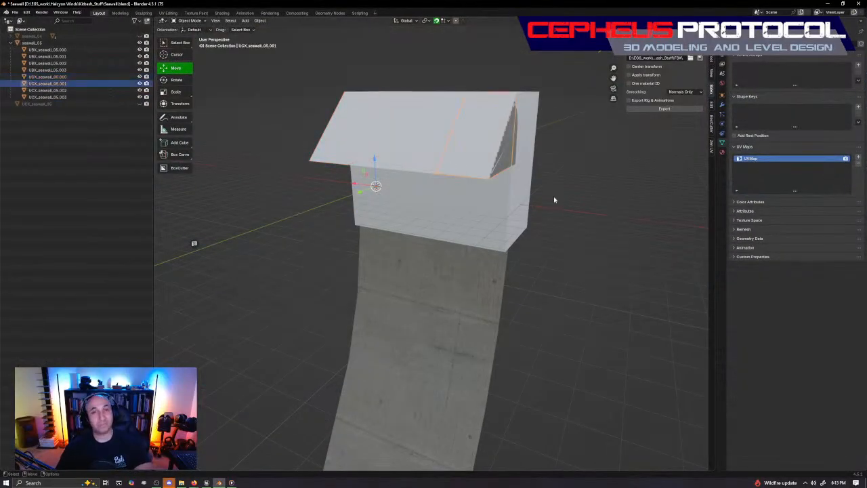
{"action": "left_click", "coordinate": [140, 42]}
{"action": "left_click", "coordinate": [141, 42]}
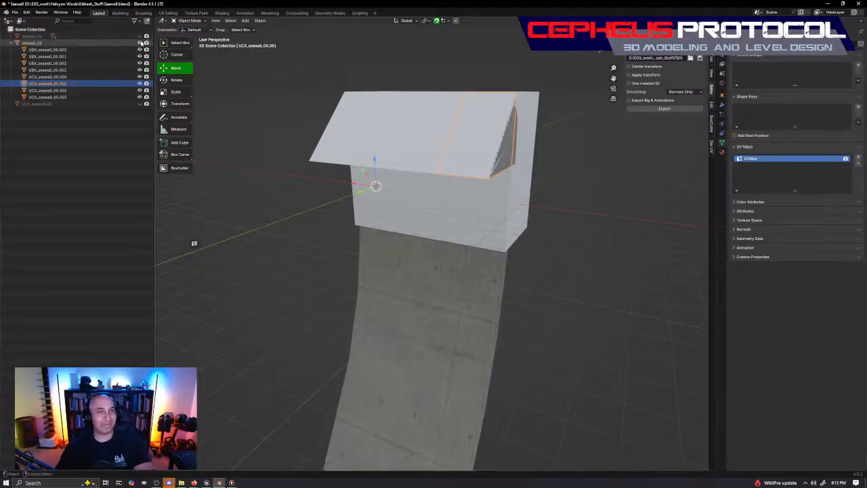
{"action": "left_click", "coordinate": [140, 42], "text": "shift"}
{"action": "left_click", "coordinate": [140, 43]}
{"action": "middle_click_drag", "start_coordinate": [412, 198], "coordinate": [482, 235]}
{"action": "left_click", "coordinate": [491, 244]}
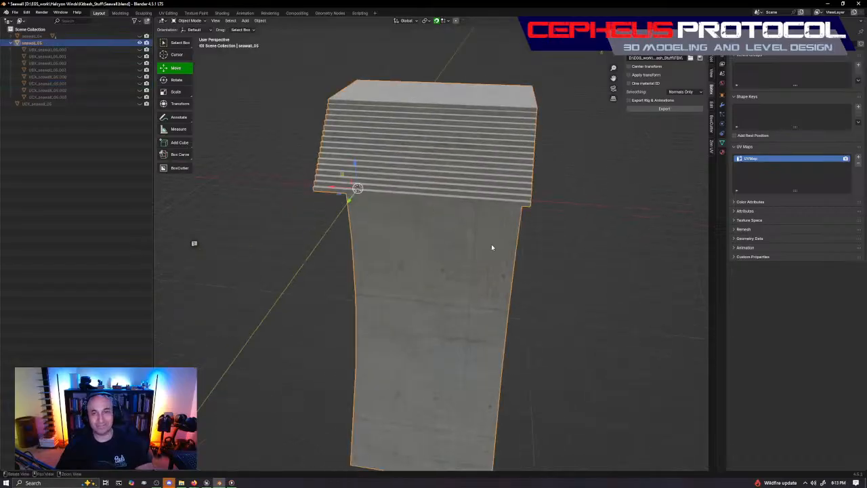
Step: Enter Edit Mode on seawall_05 and examine the edge layout of the ribbed face and the cap from several angles
{"action": "scroll", "coordinate": [477, 206], "scroll_direction": "up", "scroll_amount": 2}
{"action": "middle_click_drag", "start_coordinate": [474, 189], "coordinate": [480, 195]}
{"action": "key", "text": "Tab"}
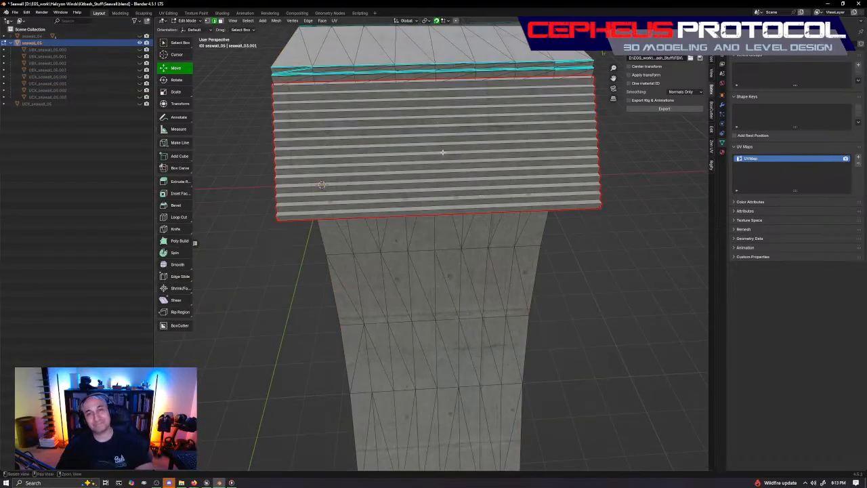
{"action": "scroll", "coordinate": [451, 169], "scroll_direction": "down", "scroll_amount": 5}
{"action": "middle_click_drag", "start_coordinate": [442, 152], "coordinate": [440, 217]}
{"action": "right_click_drag", "start_coordinate": [467, 258], "coordinate": [451, 205], "text": "alt"}
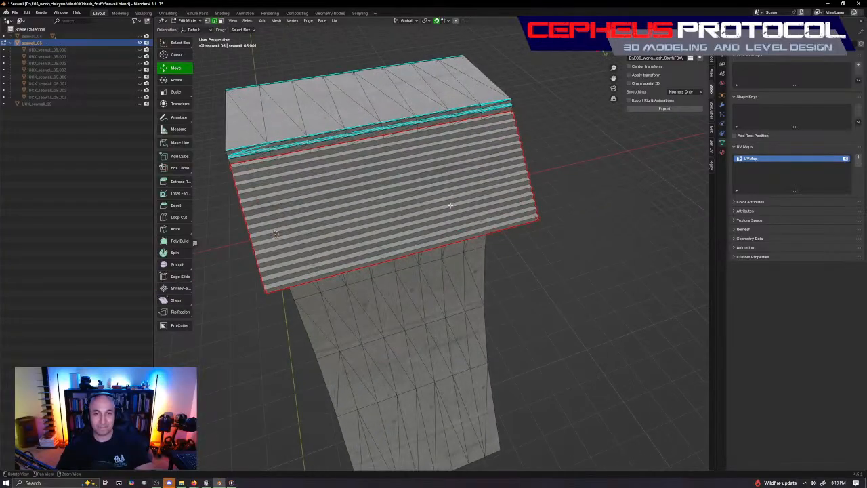
{"action": "middle_click_drag", "start_coordinate": [451, 205], "coordinate": [562, 224], "text": "alt"}
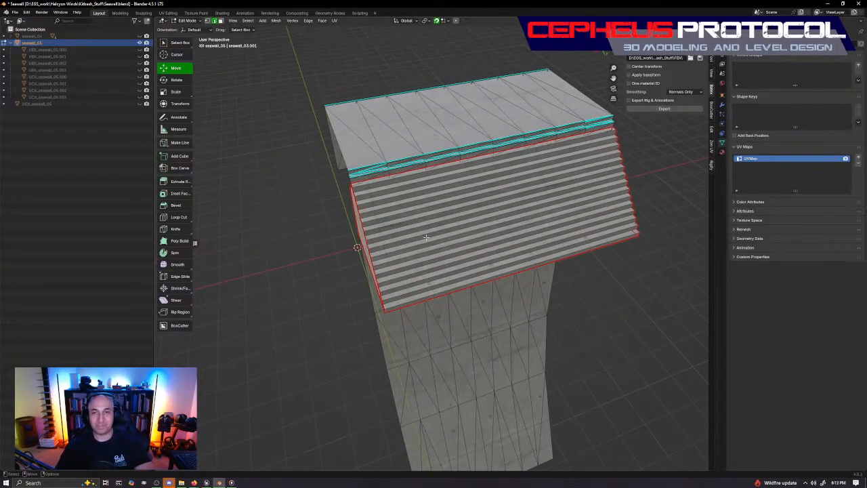
{"action": "middle_click_drag", "start_coordinate": [426, 237], "coordinate": [405, 236]}
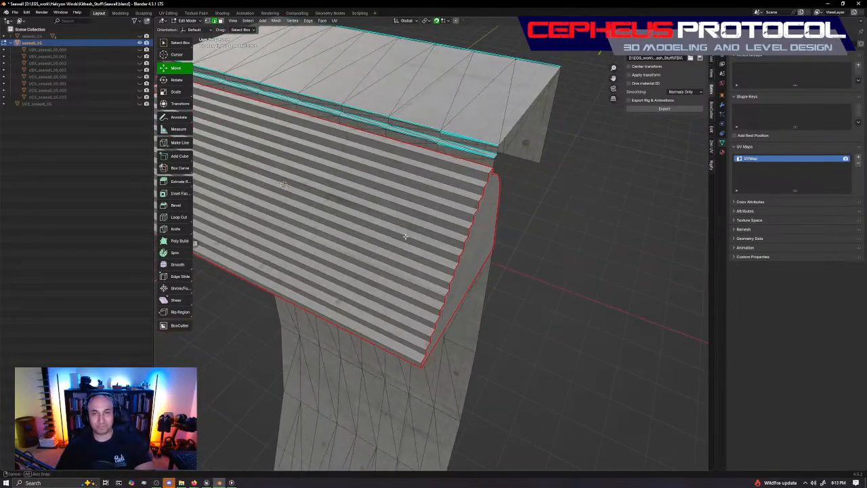
{"action": "left_click_drag", "start_coordinate": [406, 237], "coordinate": [426, 245], "text": "alt"}
{"action": "right_click_drag", "start_coordinate": [523, 246], "coordinate": [560, 210], "text": "alt"}
{"action": "middle_click_drag", "start_coordinate": [560, 211], "coordinate": [499, 225], "text": "alt"}
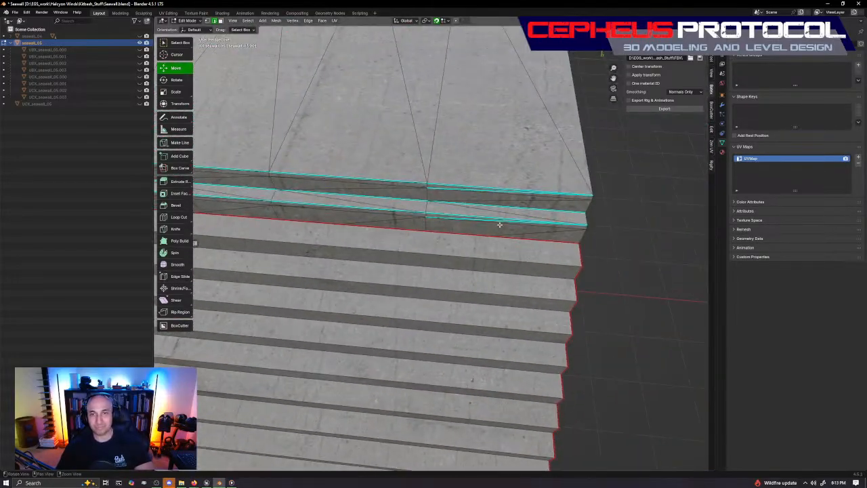
{"action": "right_click_drag", "start_coordinate": [485, 169], "coordinate": [458, 256], "text": "alt"}
{"action": "middle_click_drag", "start_coordinate": [458, 256], "coordinate": [495, 238], "text": "alt"}
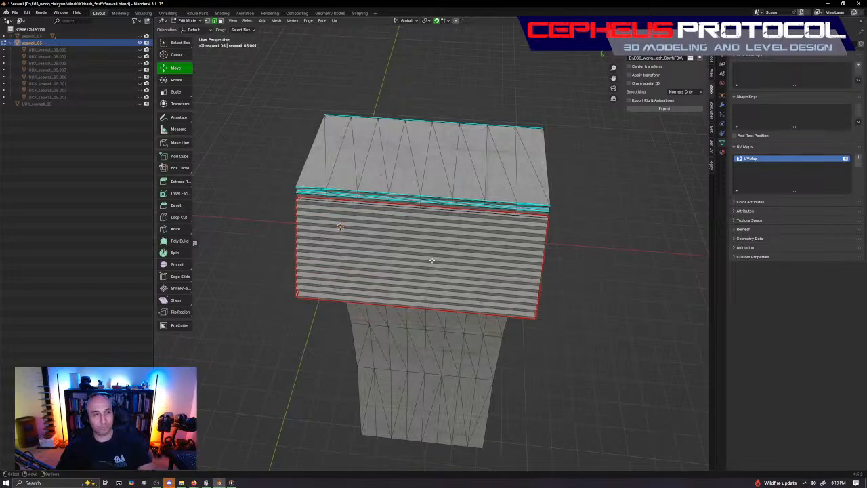
Step: Add 7 evenly spaced vertical loop cuts across the ribbed face of seawall_05 and return to Object Mode
{"action": "left_click", "coordinate": [489, 236], "text": "alt"}
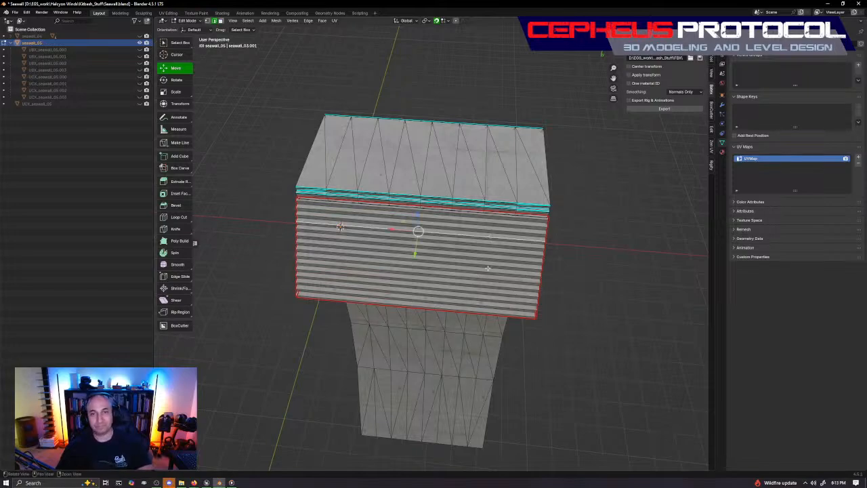
{"action": "middle_click_drag", "start_coordinate": [487, 268], "coordinate": [474, 254], "text": "shift"}
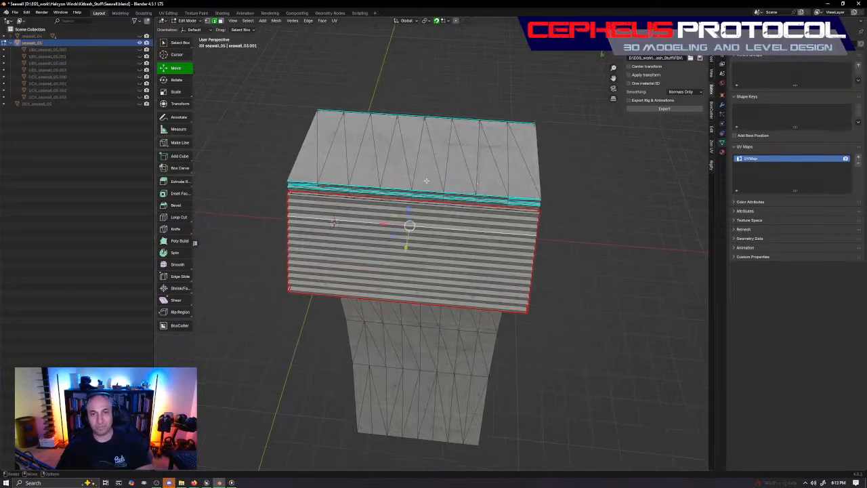
{"action": "middle_click_drag", "start_coordinate": [443, 304], "coordinate": [449, 300]}
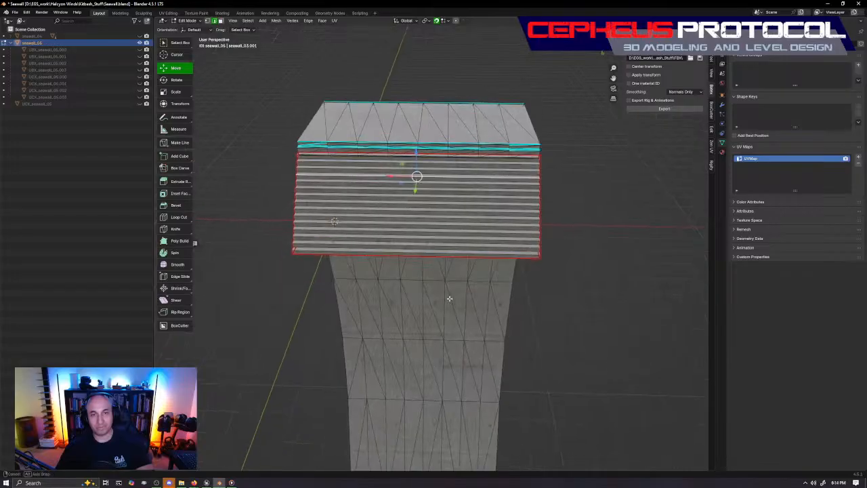
{"action": "key", "text": "ctrl+e"}
{"action": "left_click", "coordinate": [424, 90]}
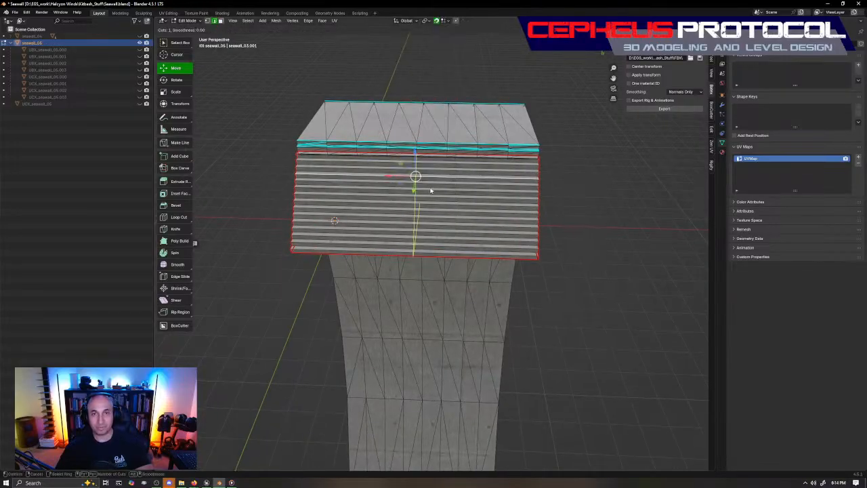
{"action": "scroll", "coordinate": [430, 190], "scroll_direction": "up", "scroll_amount": 6}
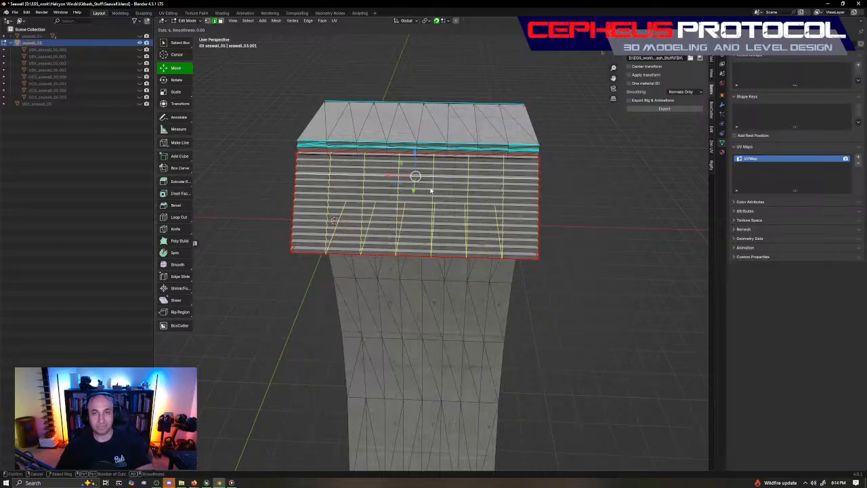
{"action": "left_click", "coordinate": [431, 190]}
{"action": "right_click", "coordinate": [518, 329]}
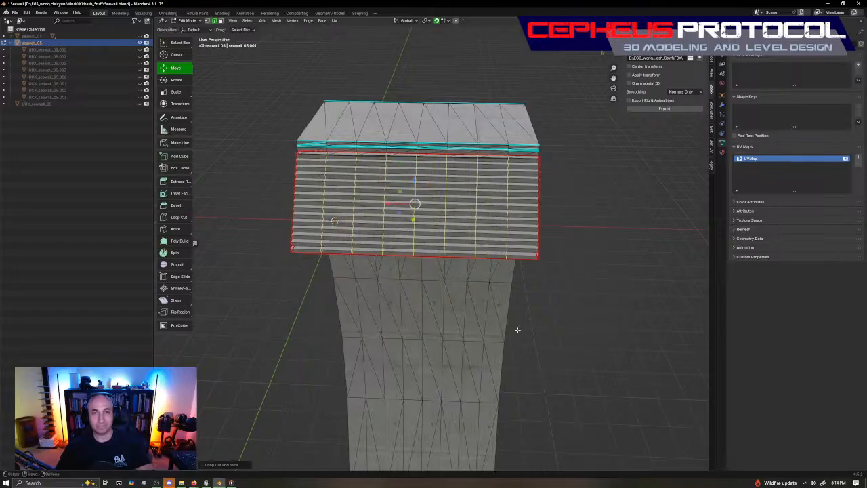
{"action": "key", "text": "Tab"}
Step: Make seawall_05 and all of its child collision meshes visible again
{"action": "middle_click_drag", "start_coordinate": [605, 302], "coordinate": [542, 313]}
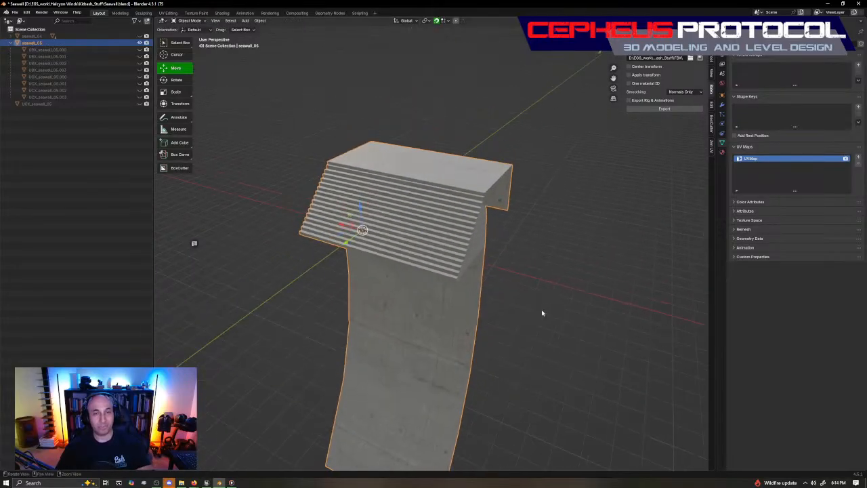
{"action": "left_click", "coordinate": [140, 43]}
{"action": "left_click", "coordinate": [140, 43]}
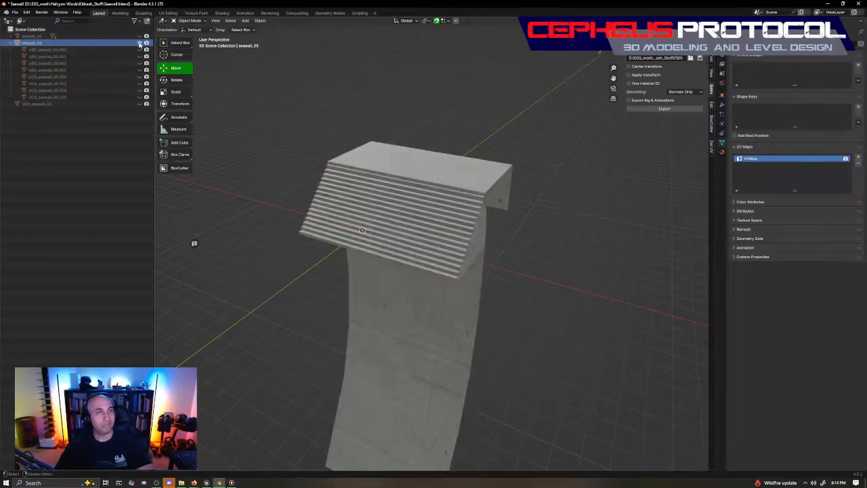
{"action": "left_click", "coordinate": [140, 43], "text": "shift"}
{"action": "left_click", "coordinate": [141, 43], "text": "shift"}
Step: Select seawall_05 with all its UBX and UCX collision meshes and export them to the Kitbash_Stuff FBX folder
{"action": "left_click", "coordinate": [92, 52]}
{"action": "left_click", "coordinate": [82, 43]}
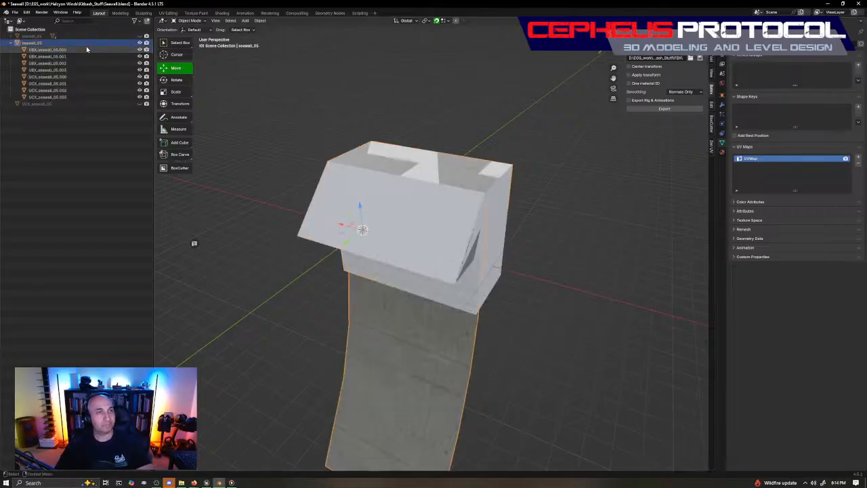
{"action": "left_click", "coordinate": [72, 97], "text": "shift"}
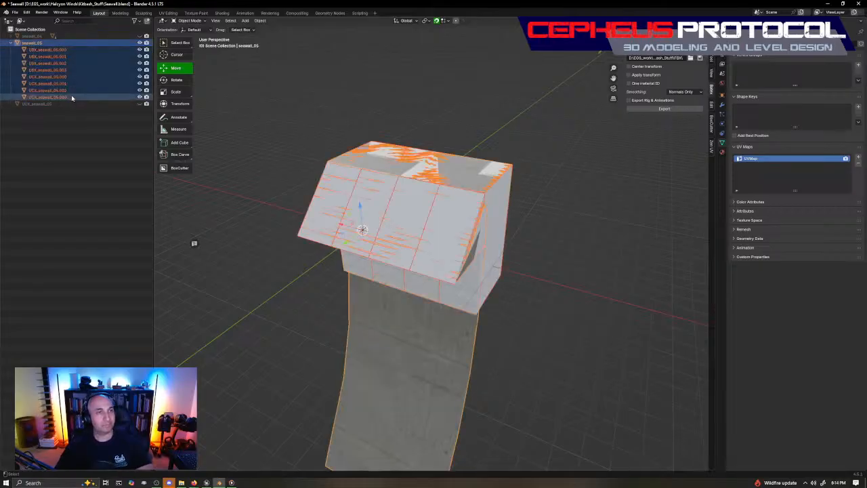
{"action": "left_click", "coordinate": [665, 109]}
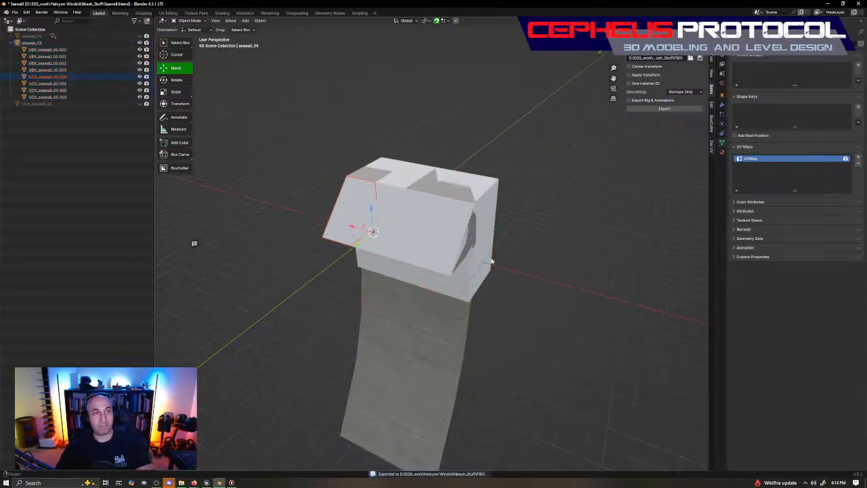
Step: Dismiss the Save As dialog and save the changes to the existing Seawall.blend file
{"action": "key", "text": "ctrl+shift+s"}
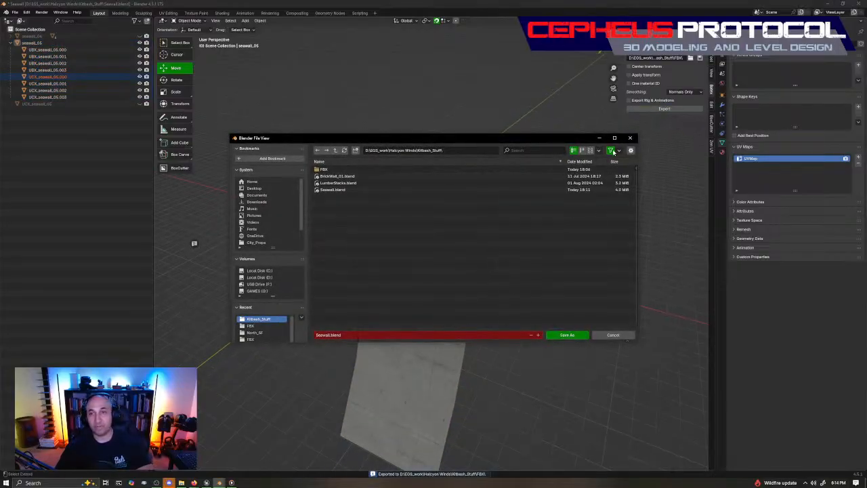
{"action": "left_click", "coordinate": [631, 139]}
{"action": "middle_click_drag", "start_coordinate": [470, 218], "coordinate": [477, 223]}
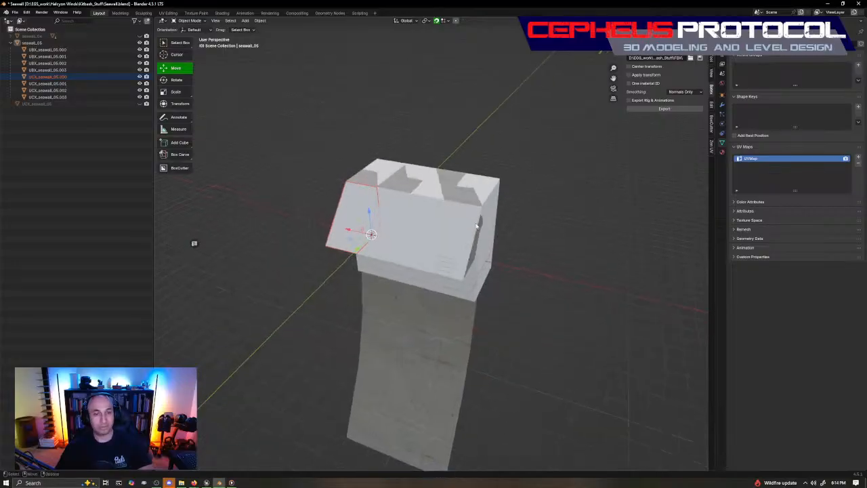
{"action": "key", "text": "ctrl+s"}
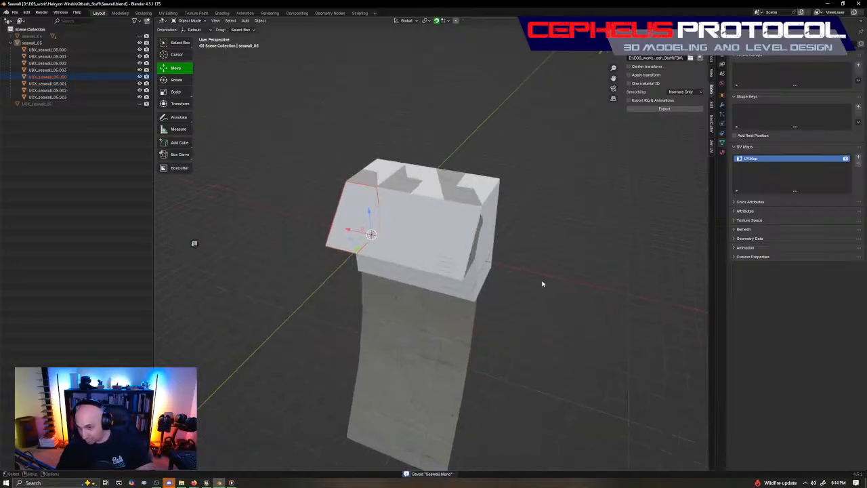
{"action": "middle_click_drag", "start_coordinate": [428, 289], "coordinate": [503, 240]}
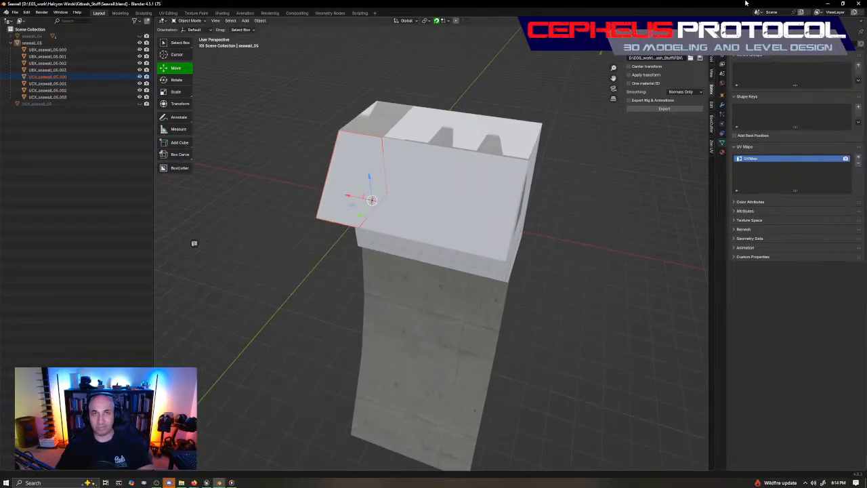
{"action": "key", "text": "ctrl+s"}
Step: Switch back to Unreal Editor and reimport the seawall_05 static mesh from its source file
{"action": "left_click", "coordinate": [827, 4]}
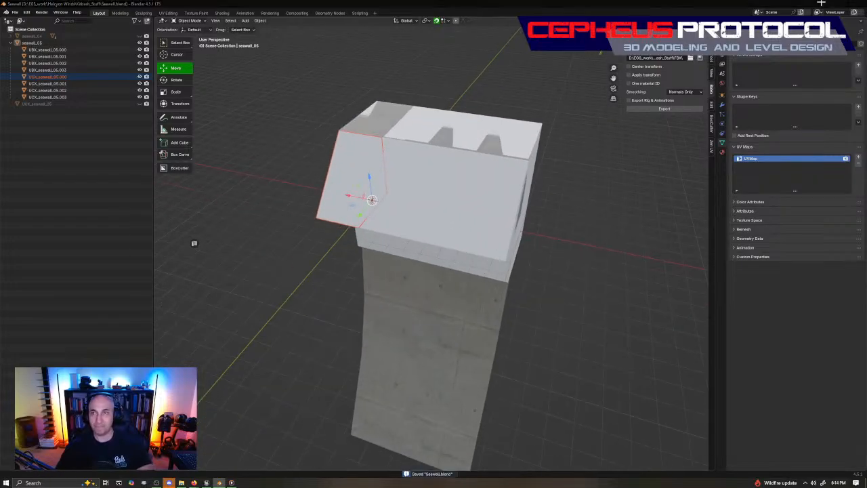
{"action": "mouse_move", "coordinate": [474, 188]}
{"action": "right_mouse_down"}
{"action": "mouse_move", "coordinate": [462, 190]}
{"action": "mouse_move", "coordinate": [475, 190]}
{"action": "mouse_move", "coordinate": [473, 169]}
{"action": "mouse_move", "coordinate": [466, 191]}
{"action": "right_mouse_up"}
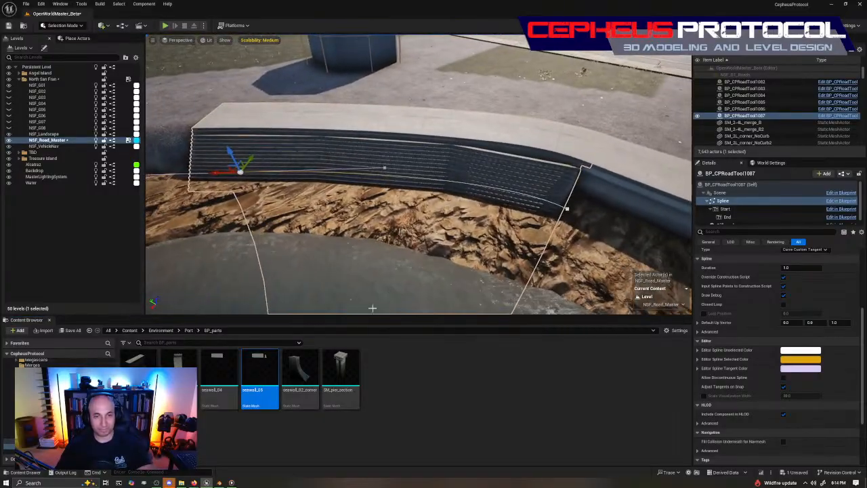
{"action": "right_click", "coordinate": [271, 379]}
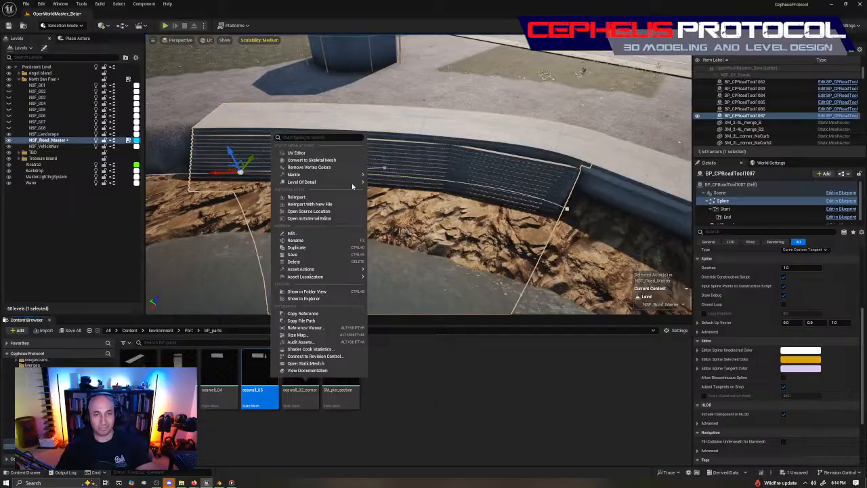
{"action": "left_click", "coordinate": [301, 197]}
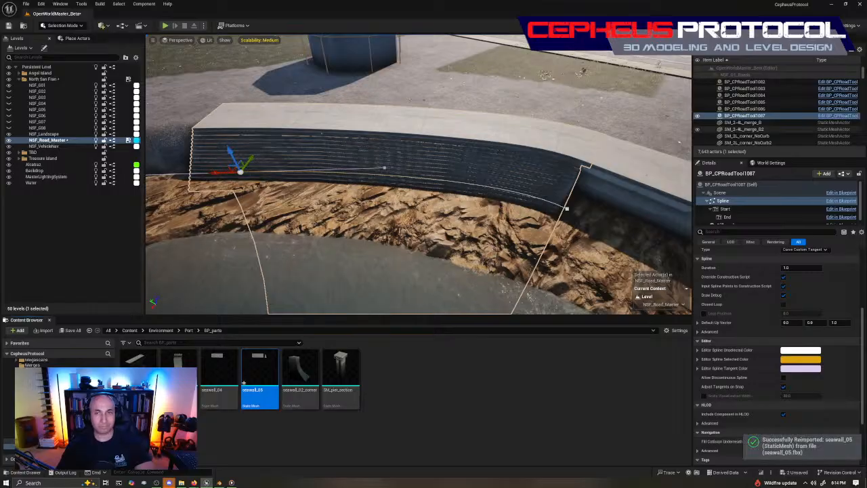
Step: Examine the curved seawall spline around its selected end point from above, using the Top view of the level
{"action": "right_click_drag", "start_coordinate": [600, 151], "coordinate": [576, 90]}
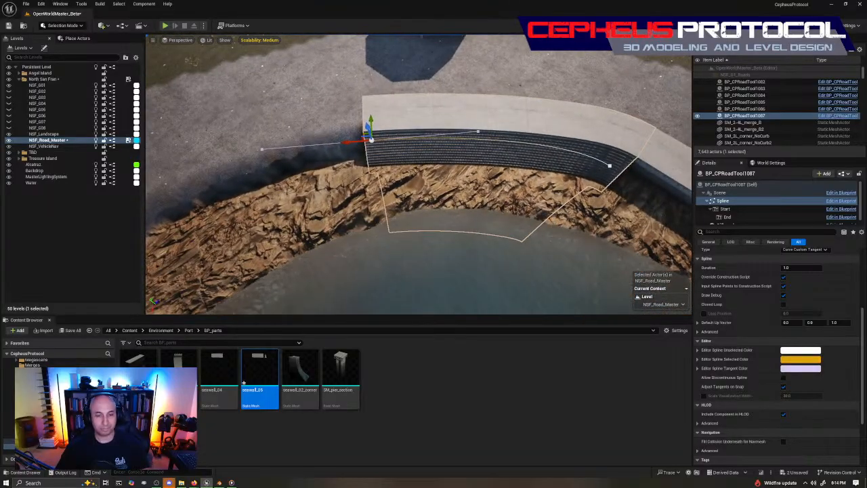
{"action": "key", "text": "alt+j"}
{"action": "right_click_drag", "start_coordinate": [524, 146], "coordinate": [567, 122]}
{"action": "key", "text": "f"}
{"action": "right_click_drag", "start_coordinate": [426, 135], "coordinate": [404, 210]}
{"action": "scroll", "coordinate": [431, 196], "scroll_direction": "down", "scroll_amount": 3}
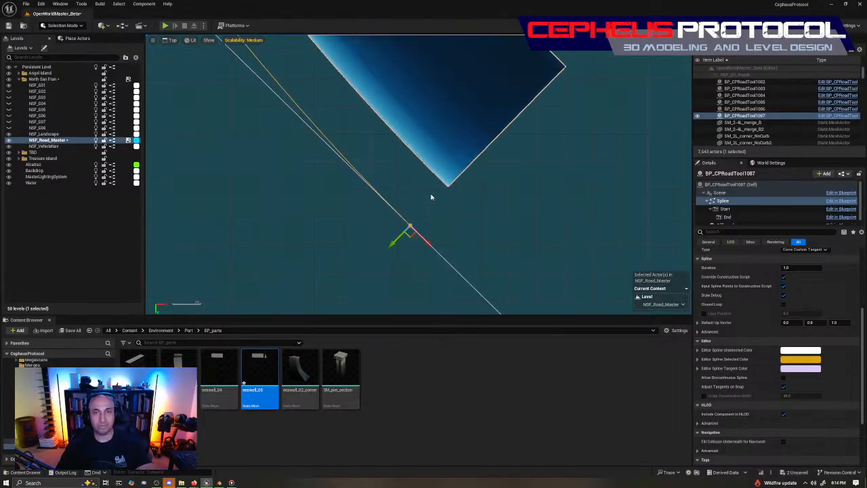
{"action": "scroll", "coordinate": [434, 197], "scroll_direction": "down", "scroll_amount": 7}
{"action": "right_click_drag", "start_coordinate": [467, 196], "coordinate": [450, 201]}
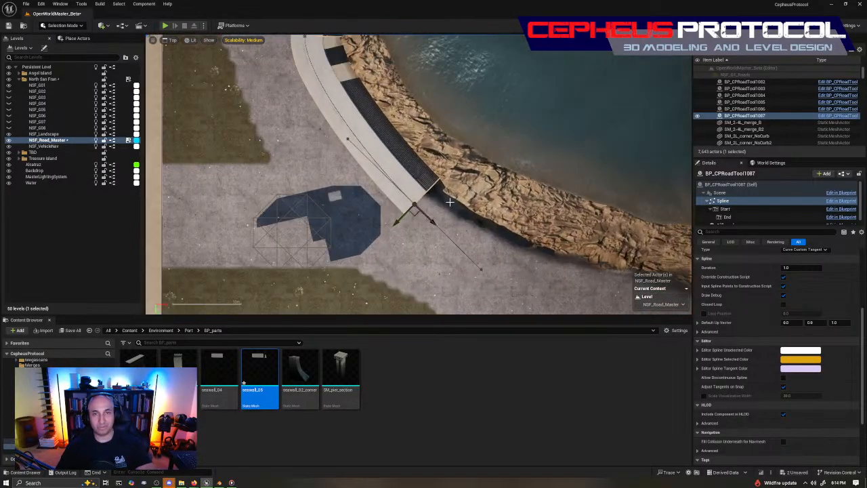
{"action": "right_click_drag", "start_coordinate": [469, 172], "coordinate": [418, 194]}
{"action": "scroll", "coordinate": [461, 203], "scroll_direction": "down", "scroll_amount": 4}
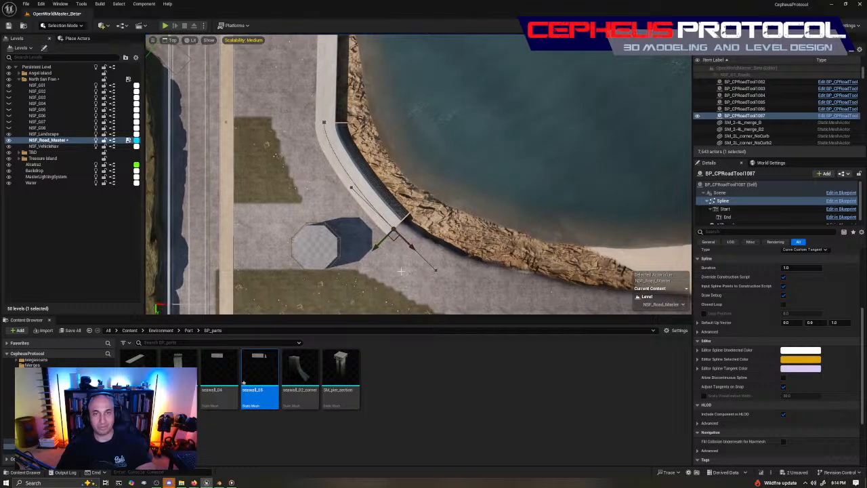
Step: Shift the curved seawall spline's end point onto the rock edge beside the octagonal structure and rotate it about -3.8 degrees
{"action": "left_click_drag", "start_coordinate": [394, 241], "coordinate": [403, 231]}
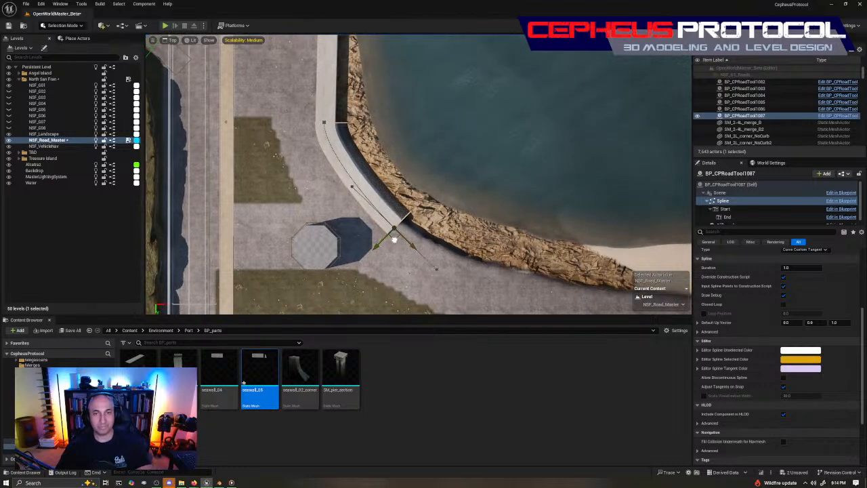
{"action": "key", "text": "ctrl+z"}
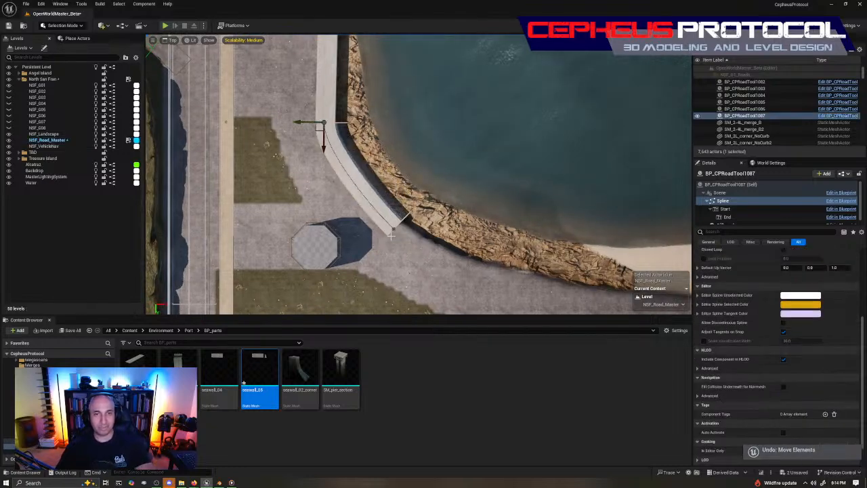
{"action": "left_click", "coordinate": [393, 231]}
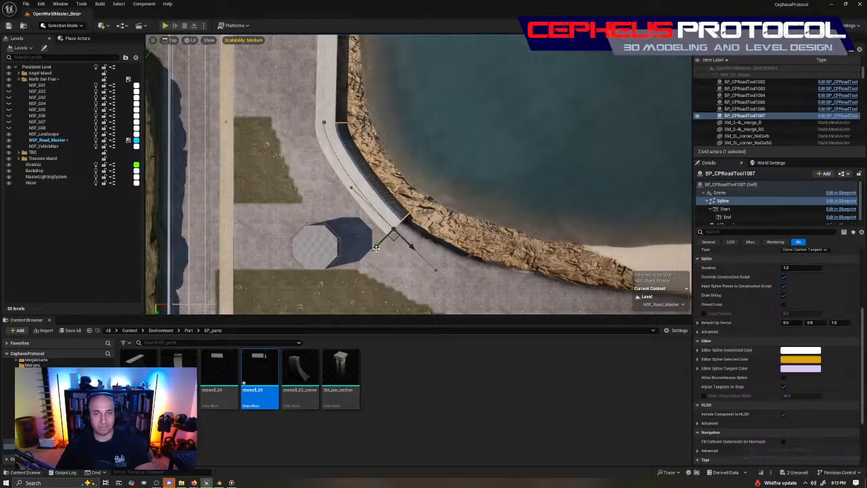
{"action": "left_click_drag", "start_coordinate": [376, 249], "coordinate": [427, 250]}
{"action": "key", "text": "e"}
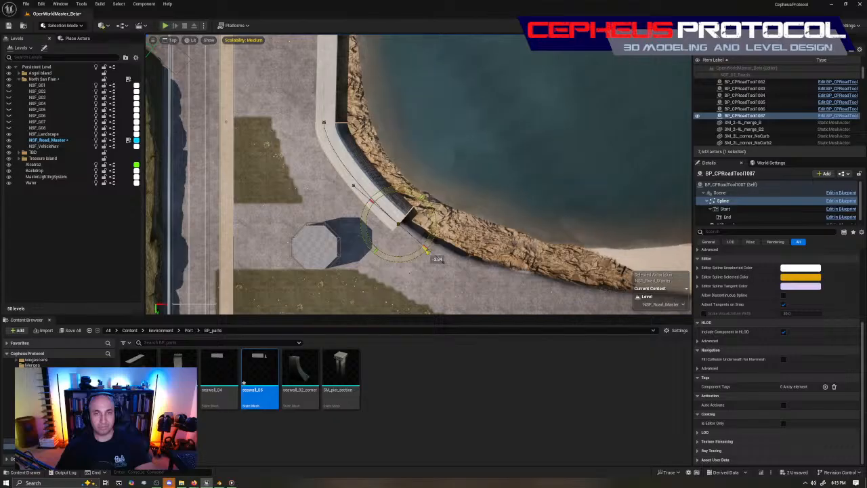
{"action": "key", "text": "w"}
Step: Extend the seawall spline with a new point where the rocks meet the beach and rotate it to follow the shore
{"action": "right_click_drag", "start_coordinate": [551, 206], "coordinate": [452, 99]}
{"action": "left_click_drag", "start_coordinate": [298, 126], "coordinate": [476, 182], "text": "alt"}
{"action": "key", "text": "e"}
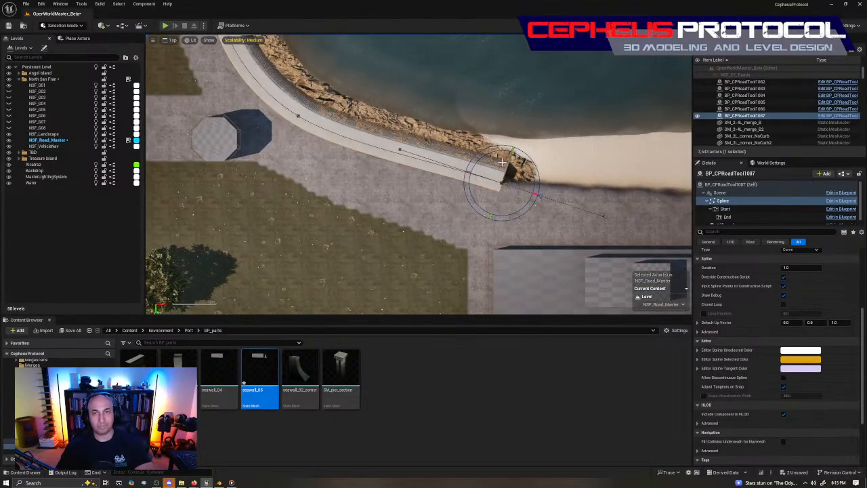
{"action": "left_click_drag", "start_coordinate": [546, 201], "coordinate": [497, 211]}
{"action": "key", "text": "w"}
Step: Extend the seawall spline along the beach past the stepped building and rotate the new end point nearly parallel to the building
{"action": "right_click_drag", "start_coordinate": [498, 211], "coordinate": [287, 193]}
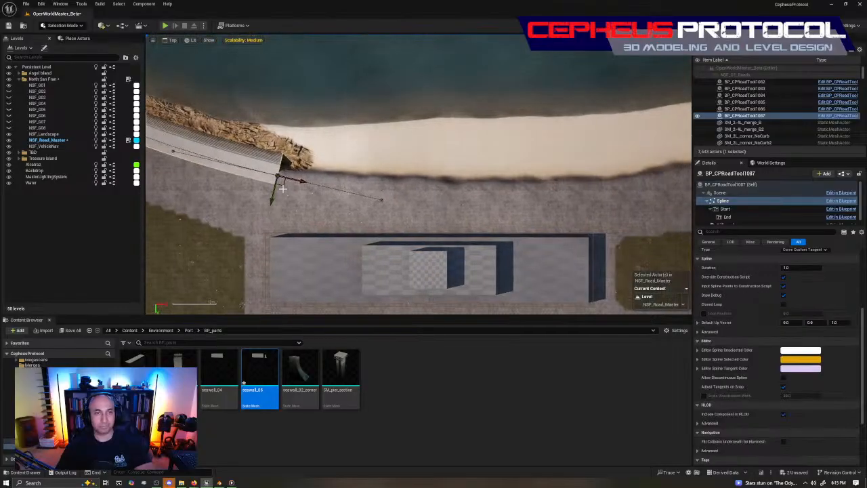
{"action": "left_click_drag", "start_coordinate": [290, 186], "coordinate": [579, 195]}
{"action": "right_click_drag", "start_coordinate": [579, 195], "coordinate": [379, 216]}
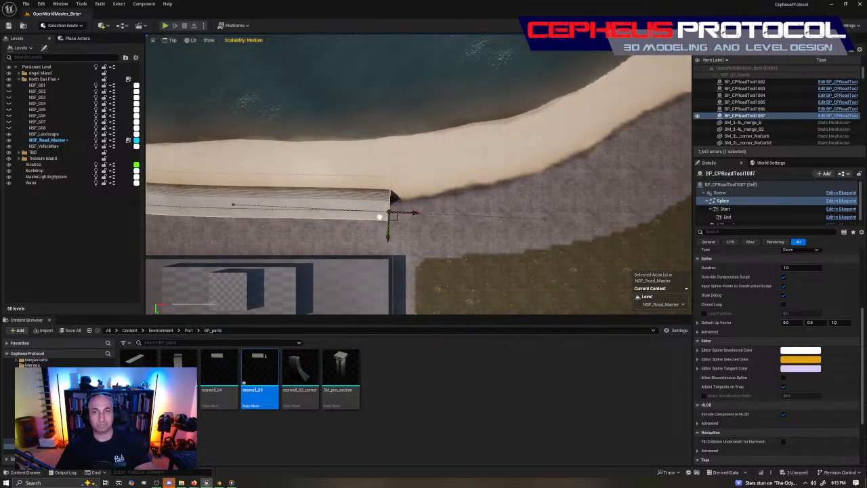
{"action": "key", "text": "e"}
{"action": "left_click_drag", "start_coordinate": [418, 185], "coordinate": [380, 233]}
{"action": "key", "text": "w"}
Step: Extend the seawall spline along the curving beach toward the octagonal structure and rotate the new end point to match the shoreline
{"action": "right_click_drag", "start_coordinate": [318, 203], "coordinate": [488, 198]}
{"action": "scroll", "coordinate": [488, 198], "scroll_direction": "down", "scroll_amount": 2}
{"action": "right_click_drag", "start_coordinate": [471, 146], "coordinate": [355, 162]}
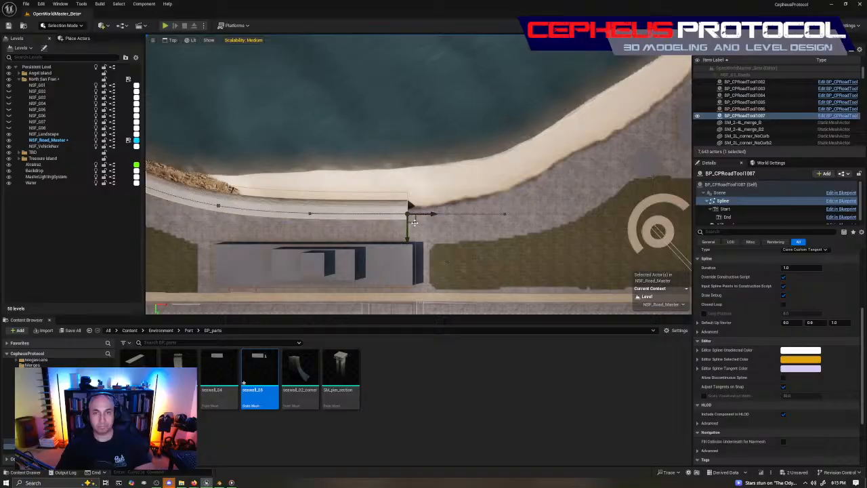
{"action": "left_click_drag", "start_coordinate": [438, 219], "coordinate": [591, 168], "text": "alt"}
{"action": "right_click_drag", "start_coordinate": [591, 168], "coordinate": [485, 168]}
{"action": "scroll", "coordinate": [451, 180], "scroll_direction": "up", "scroll_amount": 5}
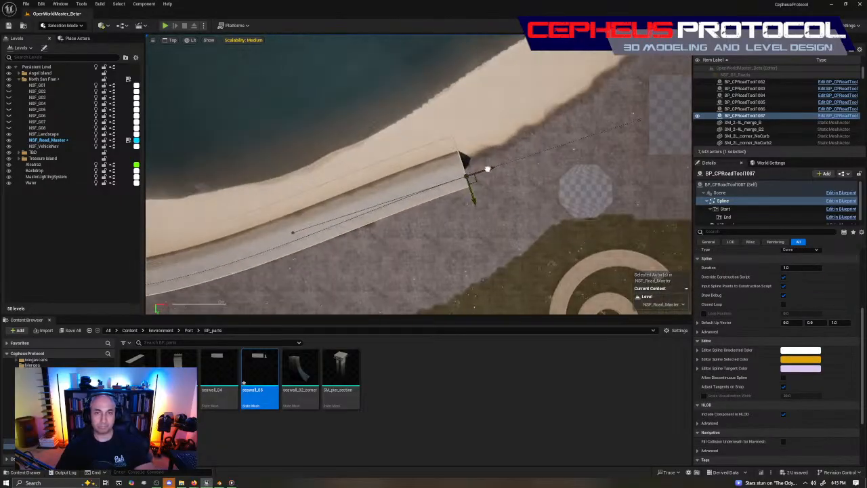
{"action": "key", "text": "e"}
{"action": "left_click_drag", "start_coordinate": [500, 165], "coordinate": [499, 162]}
{"action": "key", "text": "w"}
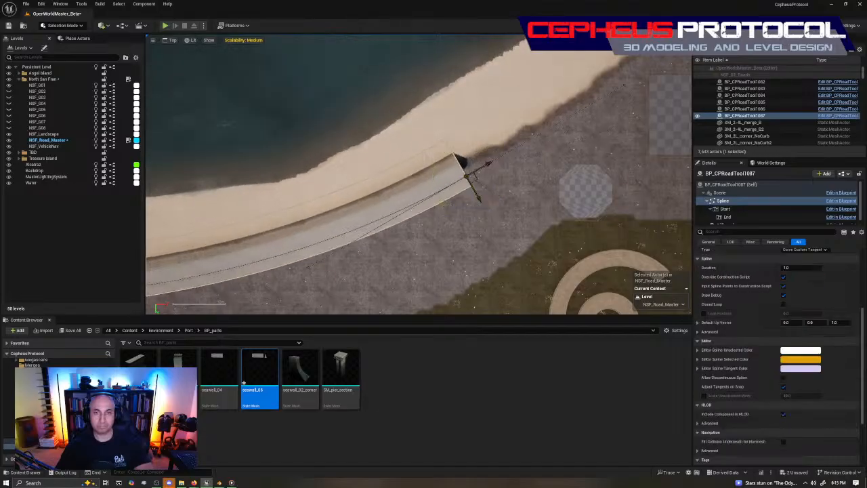
Step: Extend the seawall spline along the rest of the beach to the edge of the checkered pier
{"action": "right_click_drag", "start_coordinate": [430, 176], "coordinate": [394, 198]}
{"action": "scroll", "coordinate": [603, 80], "scroll_direction": "down", "scroll_amount": 6}
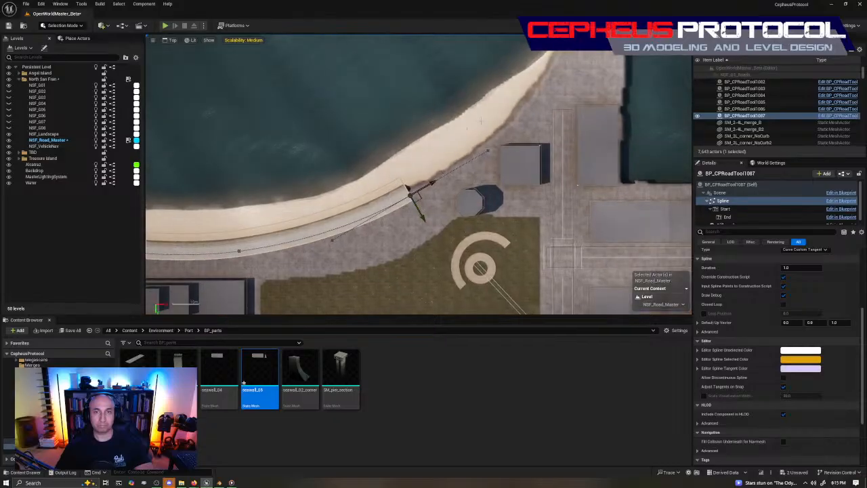
{"action": "right_click_drag", "start_coordinate": [487, 114], "coordinate": [490, 145]}
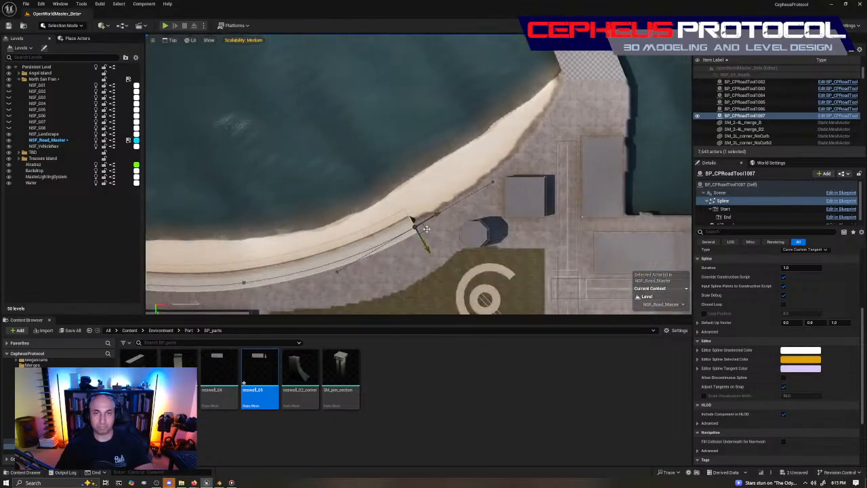
{"action": "left_click_drag", "start_coordinate": [427, 230], "coordinate": [552, 127], "text": "alt"}
{"action": "left_click_drag", "start_coordinate": [559, 94], "coordinate": [560, 85]}
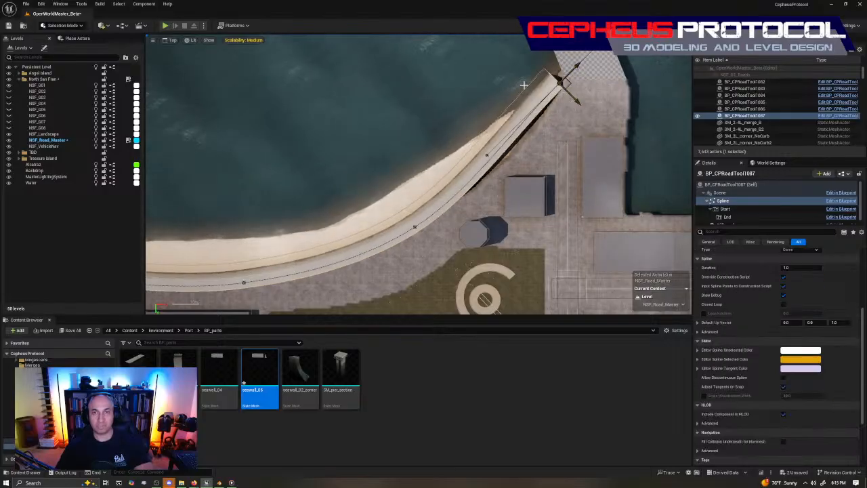
Step: Try to rotate the spline's end point at the checkered pier to curve the last seawall section
{"action": "right_click_drag", "start_coordinate": [559, 95], "coordinate": [400, 185]}
{"action": "scroll", "coordinate": [284, 228], "scroll_direction": "up", "scroll_amount": 2}
{"action": "key", "text": "e"}
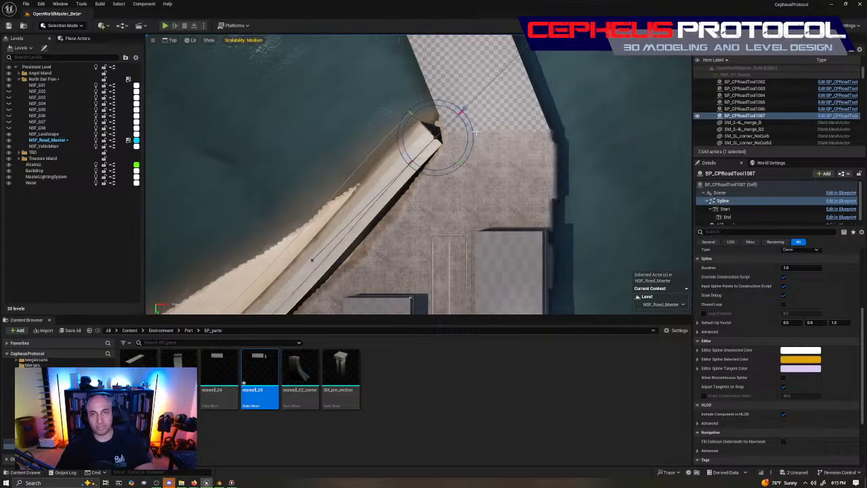
{"action": "left_click_drag", "start_coordinate": [471, 129], "coordinate": [459, 106]}
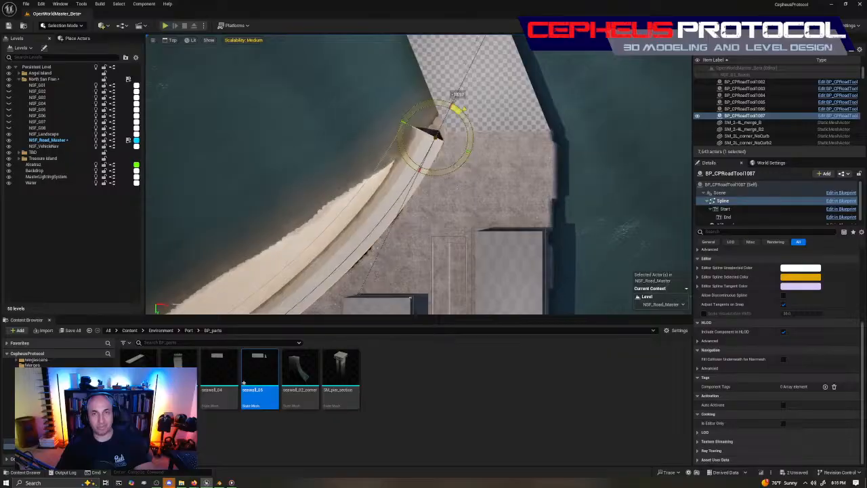
{"action": "key", "text": "ctrl+z"}
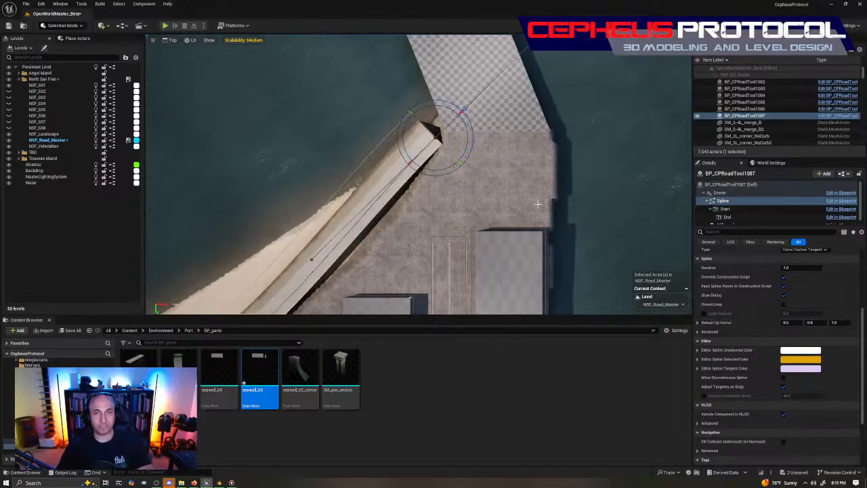
{"action": "key", "text": "w"}
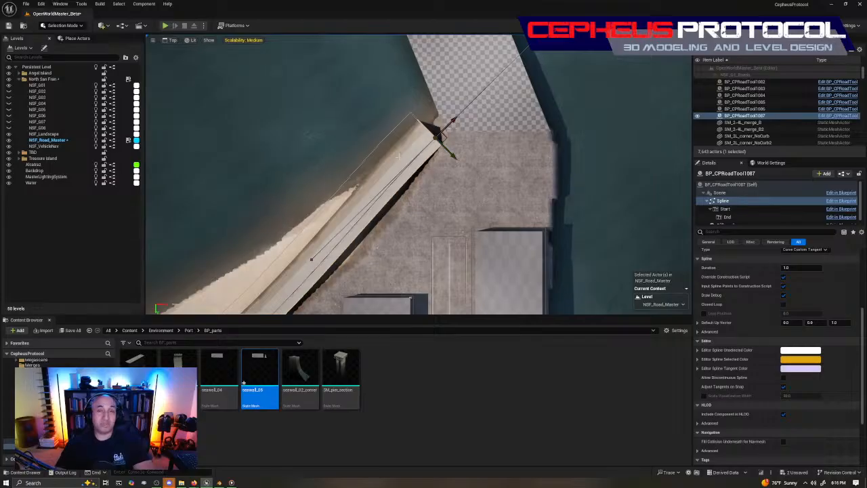
Step: Nudge the spline's end point against the corner of the checkered pier and compare the whole seawall curve with the shoreline
{"action": "scroll", "coordinate": [398, 156], "scroll_direction": "down", "scroll_amount": 3}
{"action": "right_click_drag", "start_coordinate": [398, 176], "coordinate": [566, 72]}
{"action": "right_click_drag", "start_coordinate": [393, 217], "coordinate": [426, 163]}
{"action": "right_click_drag", "start_coordinate": [504, 148], "coordinate": [489, 112]}
{"action": "right_click_drag", "start_coordinate": [596, 58], "coordinate": [420, 187]}
{"action": "scroll", "coordinate": [473, 140], "scroll_direction": "up", "scroll_amount": 5}
{"action": "left_click_drag", "start_coordinate": [502, 128], "coordinate": [517, 135]}
{"action": "right_click_drag", "start_coordinate": [399, 208], "coordinate": [492, 169]}
{"action": "scroll", "coordinate": [474, 175], "scroll_direction": "down", "scroll_amount": 7}
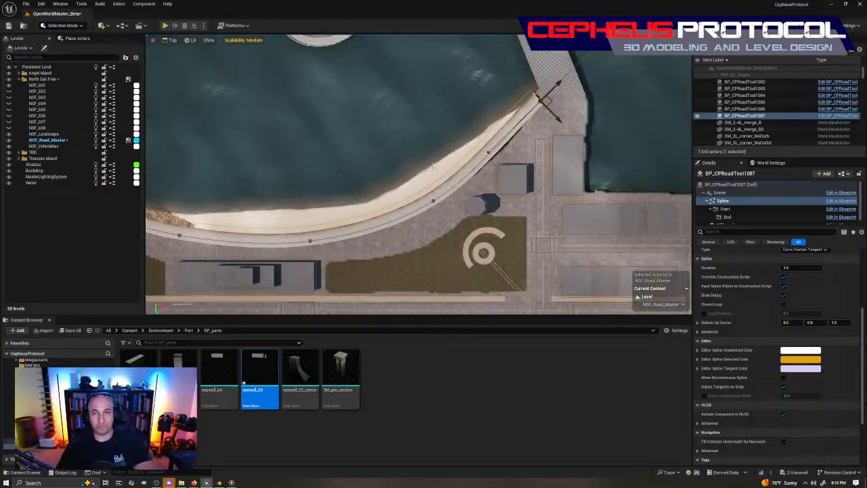
{"action": "right_click_drag", "start_coordinate": [335, 183], "coordinate": [443, 172]}
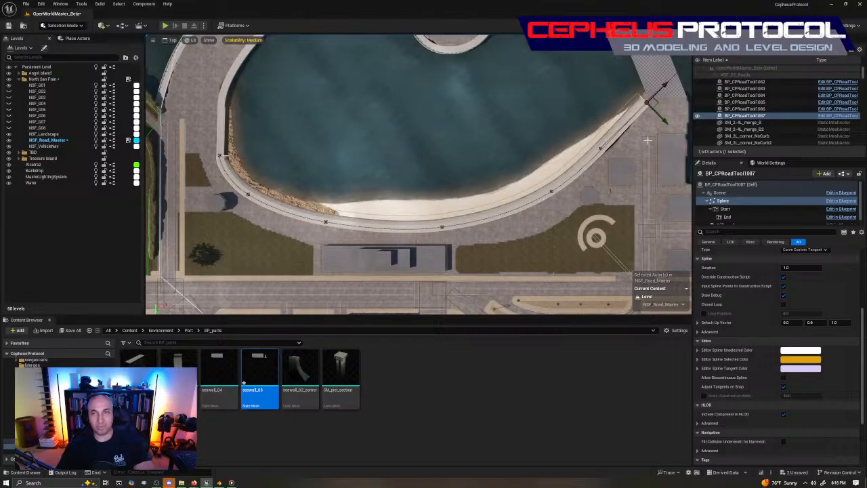
Step: Delete the last two points of the seawall spline so it ends beside the stepped building
{"action": "key", "text": "Delete"}
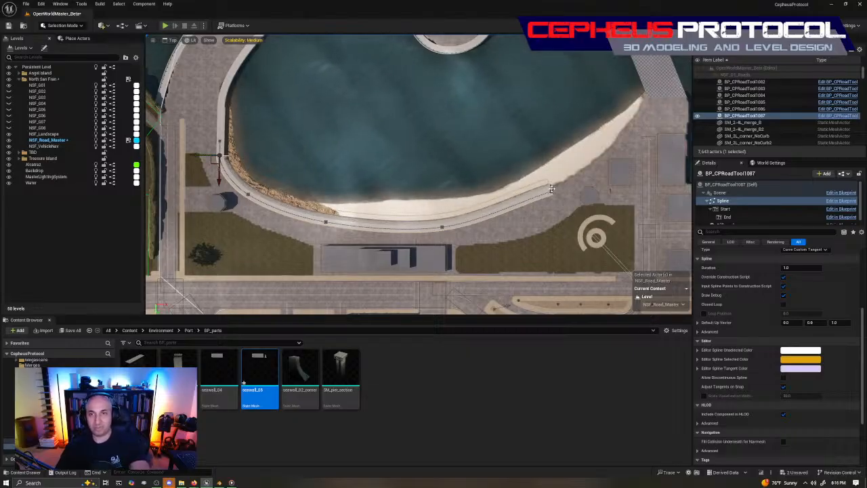
{"action": "left_click", "coordinate": [551, 188]}
{"action": "key", "text": "Delete"}
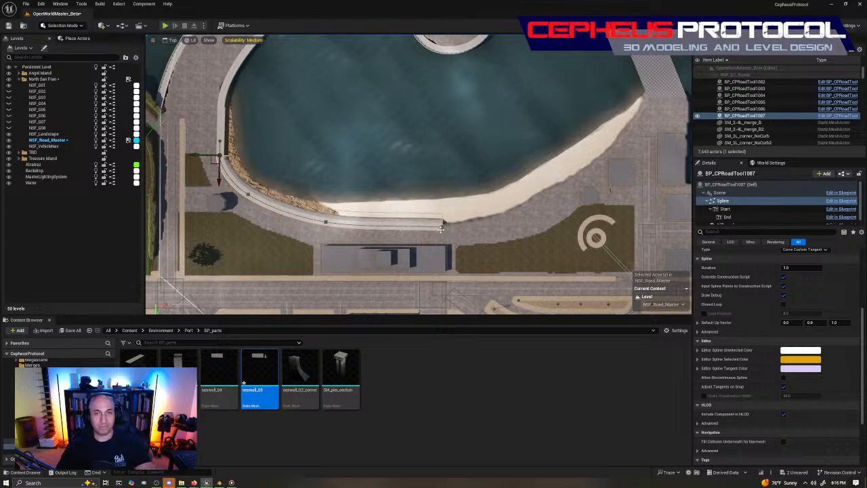
Step: Rotate the spline's end point beside the stepped building about -3 degrees to straighten the end of the seawall
{"action": "left_click", "coordinate": [441, 227]}
{"action": "key", "text": "f"}
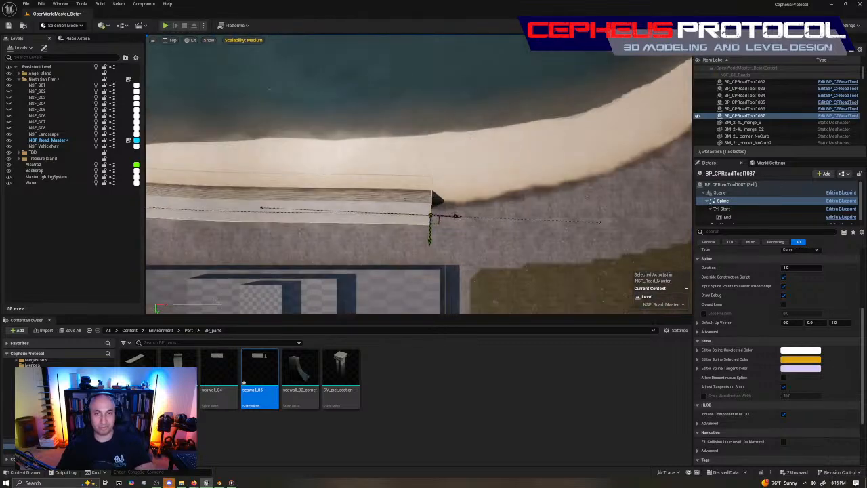
{"action": "left_click_drag", "start_coordinate": [448, 182], "coordinate": [443, 181]}
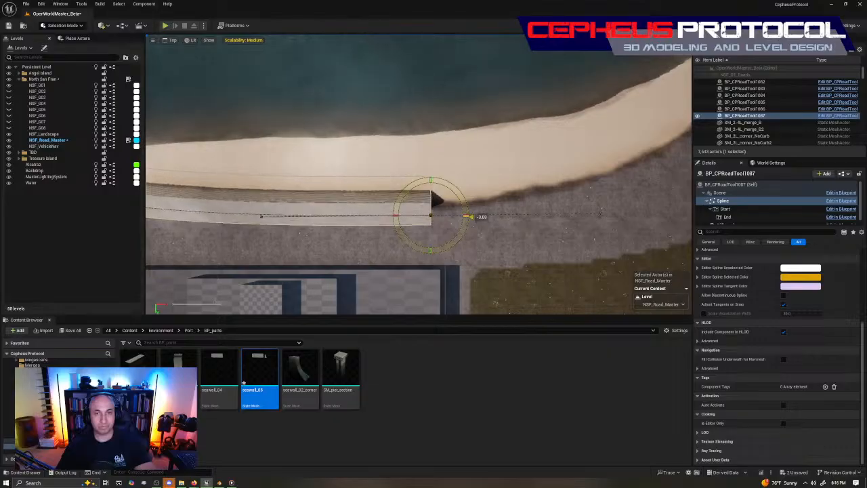
{"action": "key", "text": "w"}
{"action": "right_click_drag", "start_coordinate": [339, 162], "coordinate": [521, 151]}
{"action": "scroll", "coordinate": [551, 155], "scroll_direction": "down", "scroll_amount": 6}
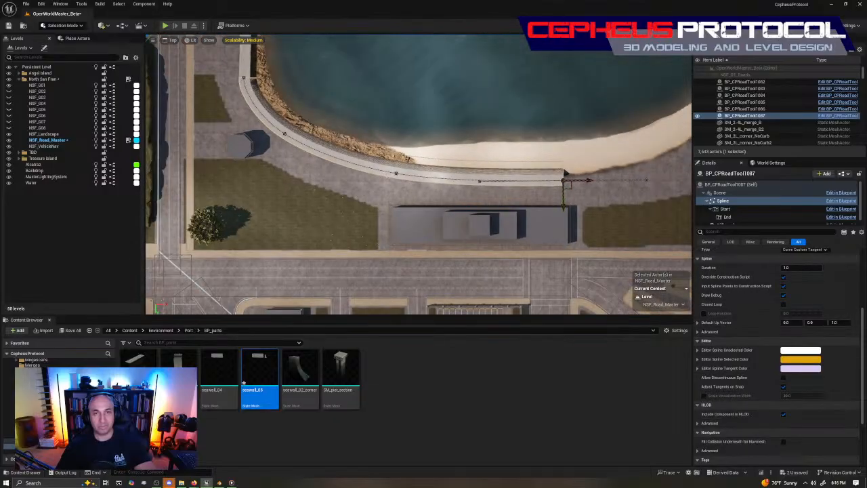
Step: Duplicate the seawall spline actor BP_CPRoadTool1087 and move the copy beyond the end of the first seawall
{"action": "left_click", "coordinate": [412, 211]}
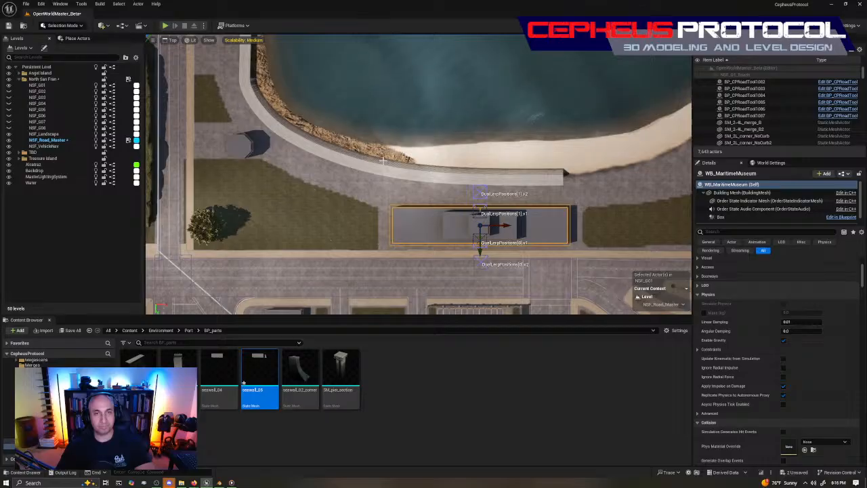
{"action": "left_click", "coordinate": [369, 174]}
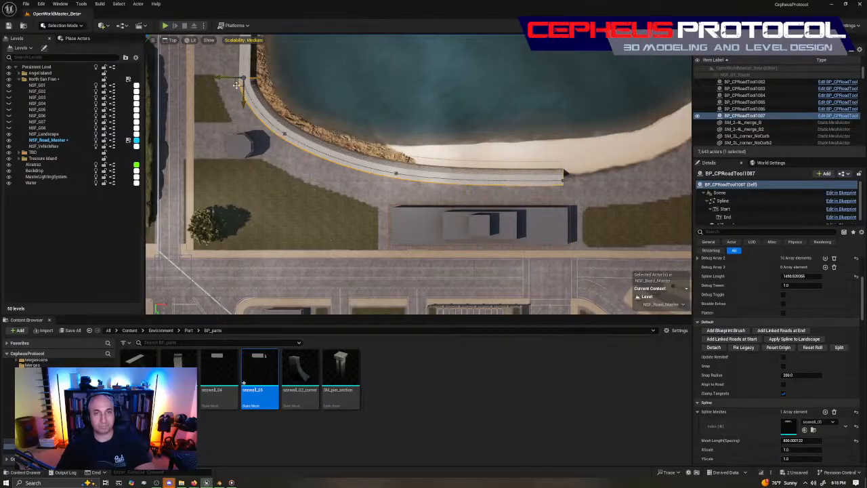
{"action": "key", "text": "ctrl+d"}
{"action": "left_click_drag", "start_coordinate": [380, 139], "coordinate": [688, 203], "text": "ctrl"}
{"action": "right_click_drag", "start_coordinate": [587, 153], "coordinate": [436, 190]}
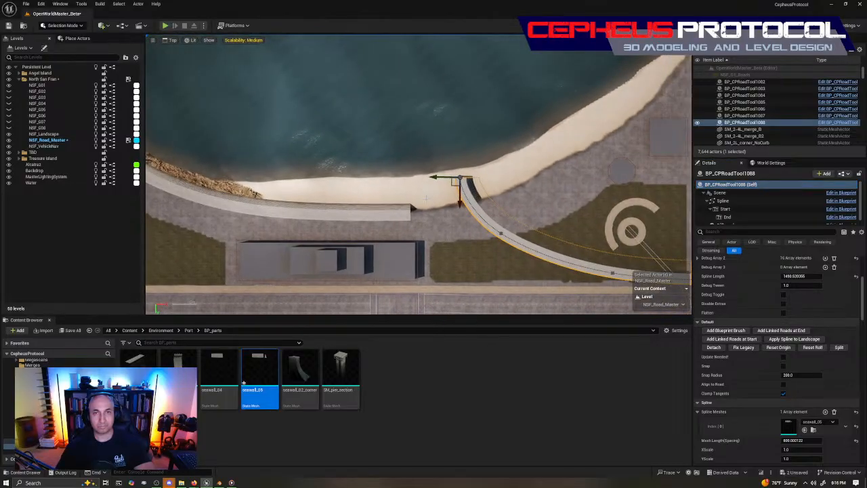
Step: Rotate the duplicated seawall toward the water and place its start against the end of the first seawall
{"action": "scroll", "coordinate": [438, 200], "scroll_direction": "up", "scroll_amount": 5}
{"action": "key", "text": "e"}
{"action": "left_click_drag", "start_coordinate": [477, 192], "coordinate": [388, 233]}
{"action": "right_click_drag", "start_coordinate": [427, 205], "coordinate": [484, 192]}
{"action": "scroll", "coordinate": [381, 208], "scroll_direction": "up", "scroll_amount": 2}
{"action": "scroll", "coordinate": [380, 209], "scroll_direction": "up", "scroll_amount": 4}
{"action": "scroll", "coordinate": [447, 186], "scroll_direction": "up", "scroll_amount": 2}
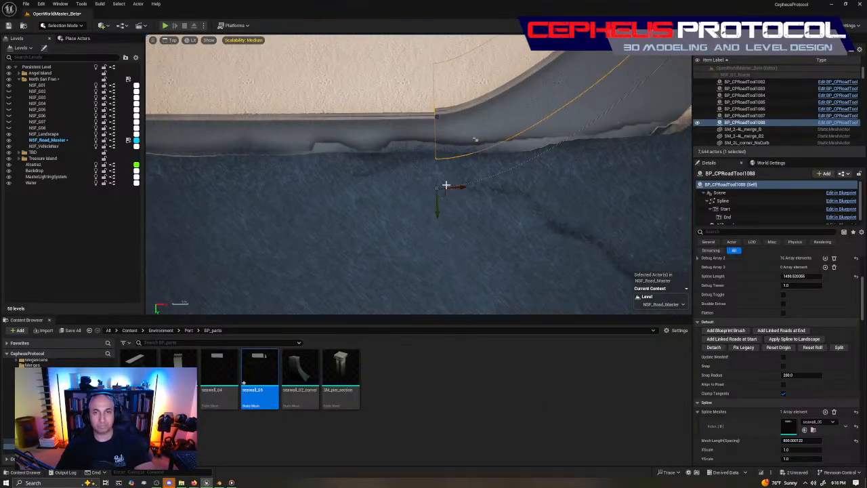
Step: Inspect the joint between the two seawalls in perspective view and rotate the duplicate about 1.2 degrees to square its edge
{"action": "scroll", "coordinate": [447, 186], "scroll_direction": "down", "scroll_amount": 3}
{"action": "scroll", "coordinate": [471, 186], "scroll_direction": "down", "scroll_amount": 1}
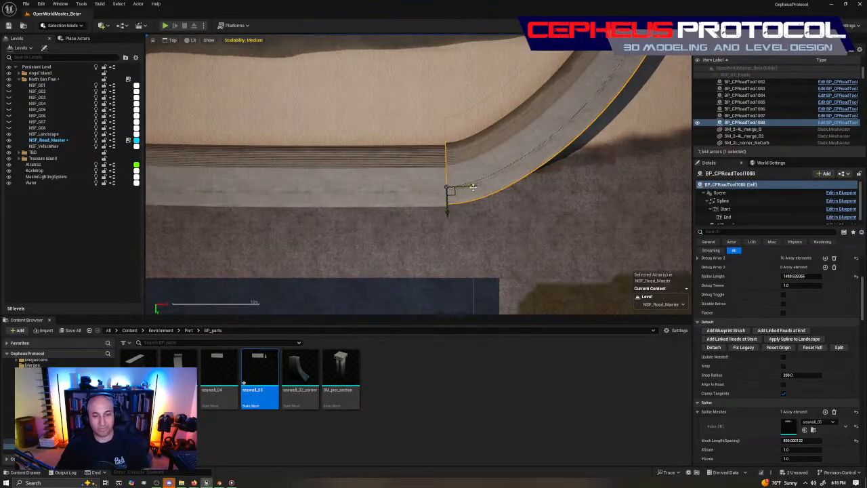
{"action": "scroll", "coordinate": [475, 185], "scroll_direction": "down", "scroll_amount": 12}
{"action": "scroll", "coordinate": [444, 225], "scroll_direction": "up", "scroll_amount": 9}
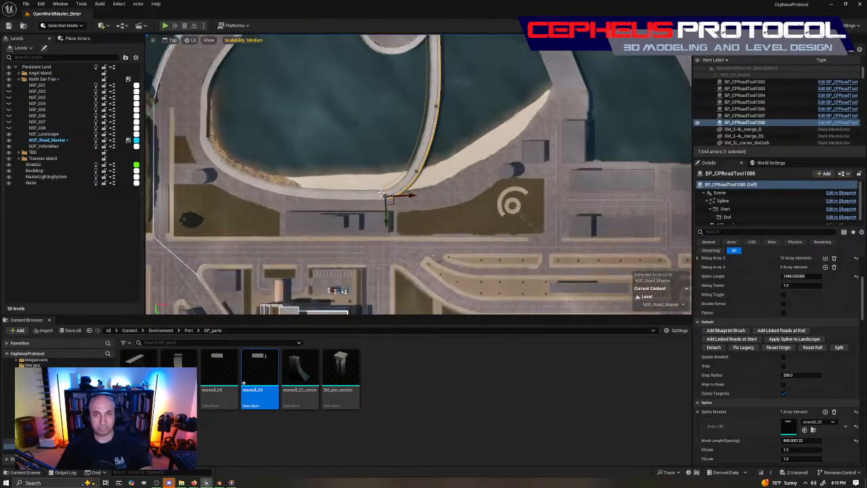
{"action": "scroll", "coordinate": [389, 200], "scroll_direction": "up", "scroll_amount": 5}
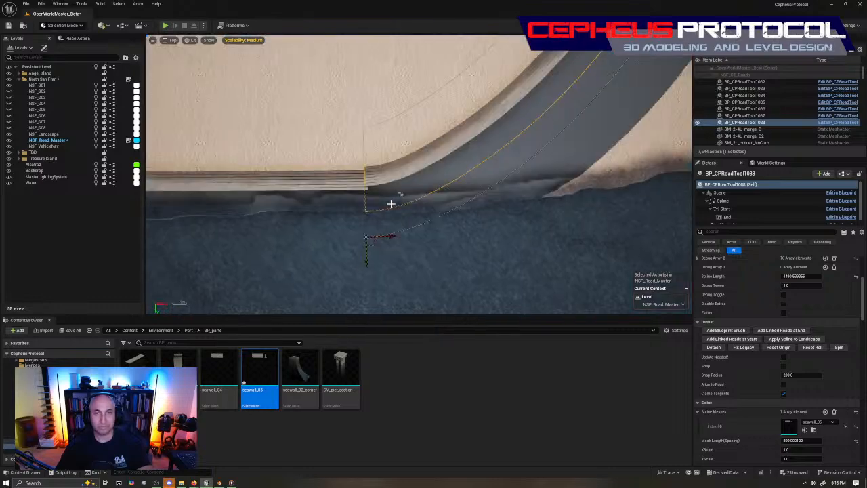
{"action": "scroll", "coordinate": [390, 204], "scroll_direction": "down", "scroll_amount": 2}
{"action": "right_click_drag", "start_coordinate": [391, 203], "coordinate": [437, 181]}
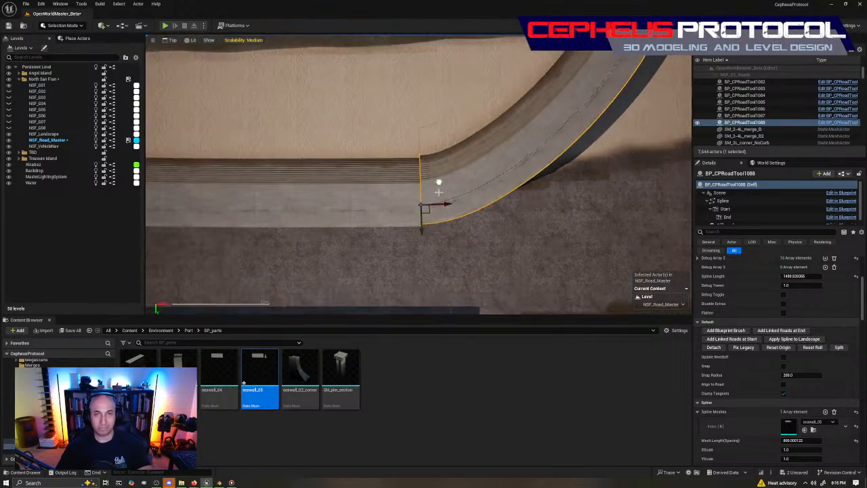
{"action": "key", "text": "alt+g"}
{"action": "right_click_drag", "start_coordinate": [440, 222], "coordinate": [410, 232]}
{"action": "key", "text": "e"}
{"action": "left_click_drag", "start_coordinate": [419, 182], "coordinate": [412, 185]}
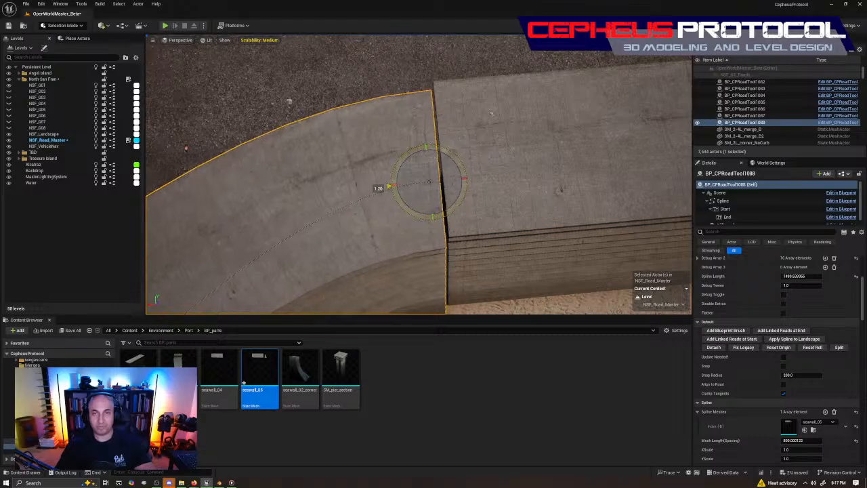
Step: Move the duplicated seawall so its starting edge lines up with the end of the first seawall
{"action": "key", "text": "w"}
{"action": "right_click_drag", "start_coordinate": [392, 185], "coordinate": [376, 160]}
{"action": "right_click_drag", "start_coordinate": [419, 174], "coordinate": [304, 189]}
{"action": "right_click_drag", "start_coordinate": [433, 208], "coordinate": [424, 174]}
{"action": "left_click_drag", "start_coordinate": [414, 170], "coordinate": [421, 178]}
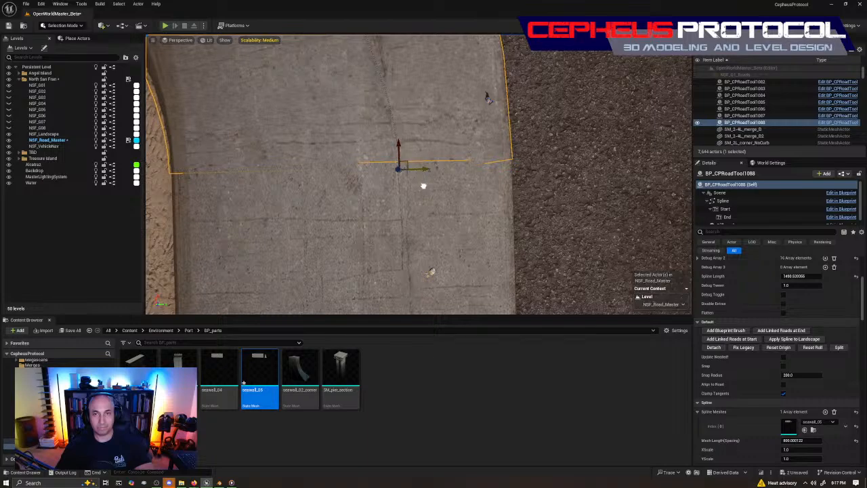
Step: Move the second spline point of the duplicated seawall inland so its first section follows the promenade edge
{"action": "key", "text": "Escape"}
{"action": "left_click", "coordinate": [419, 154]}
{"action": "right_click_drag", "start_coordinate": [418, 155], "coordinate": [406, 170]}
{"action": "right_click_drag", "start_coordinate": [360, 215], "coordinate": [298, 215]}
{"action": "left_click", "coordinate": [361, 215]}
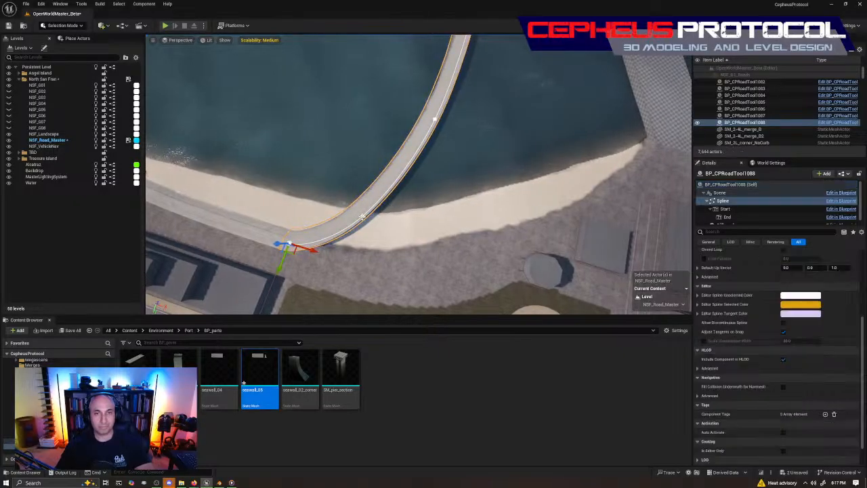
{"action": "mouse_move", "coordinate": [377, 218]}
{"action": "left_mouse_down"}
{"action": "mouse_move", "coordinate": [418, 244]}
{"action": "mouse_move", "coordinate": [438, 245]}
{"action": "mouse_move", "coordinate": [392, 242]}
{"action": "mouse_move", "coordinate": [393, 220]}
{"action": "left_mouse_up"}
{"action": "key", "text": "e"}
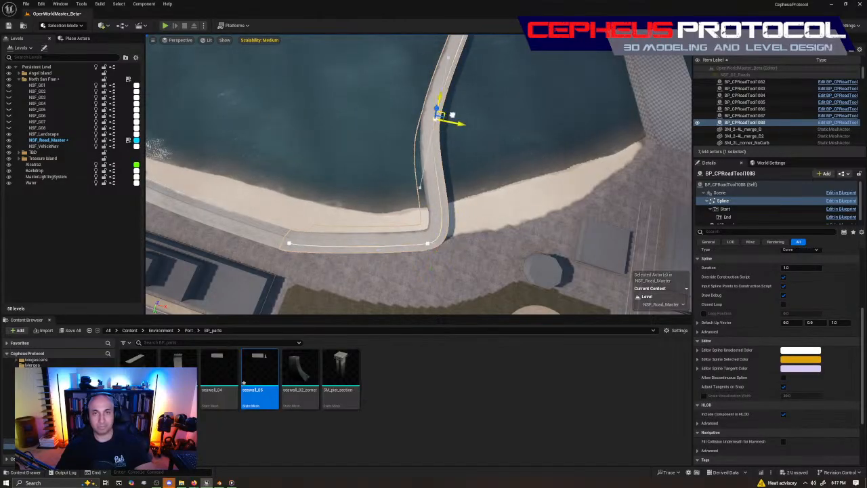
Step: Move the third spline point along the beach toward the checkered pier and rotate it to follow the shoreline
{"action": "left_click_drag", "start_coordinate": [452, 115], "coordinate": [574, 192]}
{"action": "key", "text": "e"}
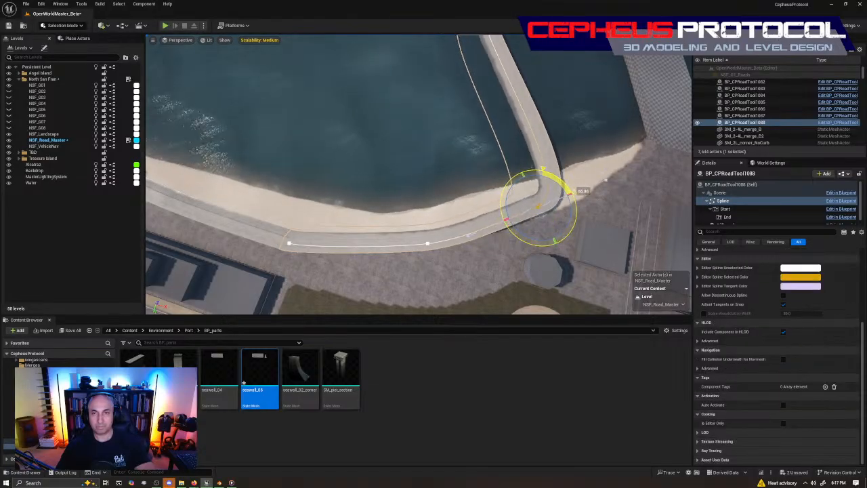
{"action": "mouse_move", "coordinate": [480, 223]}
{"action": "right_mouse_down"}
{"action": "mouse_move", "coordinate": [460, 220]}
{"action": "mouse_move", "coordinate": [463, 196]}
{"action": "mouse_move", "coordinate": [480, 223]}
{"action": "right_mouse_up"}
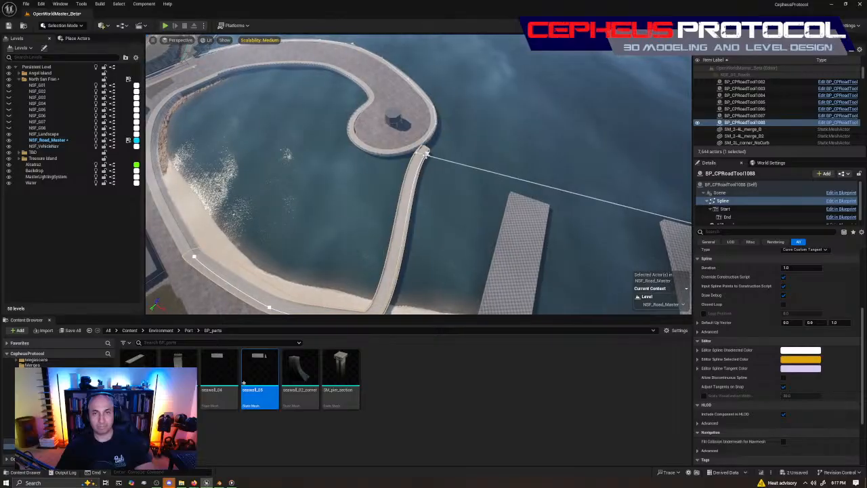
Step: Move the spline's end point from beside the curved island to the shore next to the checkered pier
{"action": "mouse_move", "coordinate": [433, 183]}
{"action": "right_mouse_down"}
{"action": "mouse_move", "coordinate": [460, 217]}
{"action": "mouse_move", "coordinate": [435, 190]}
{"action": "right_mouse_up"}
{"action": "key", "text": "w"}
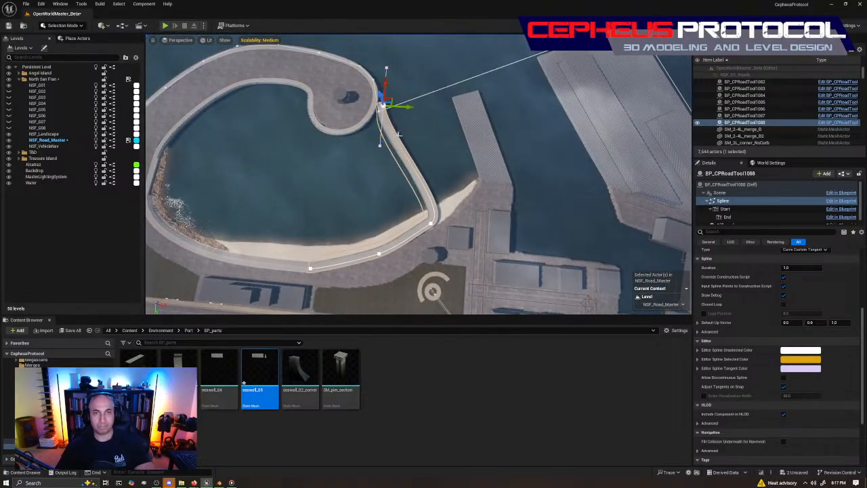
{"action": "left_click_drag", "start_coordinate": [391, 100], "coordinate": [474, 177]}
{"action": "right_click_drag", "start_coordinate": [467, 182], "coordinate": [447, 189]}
{"action": "key", "text": "w"}
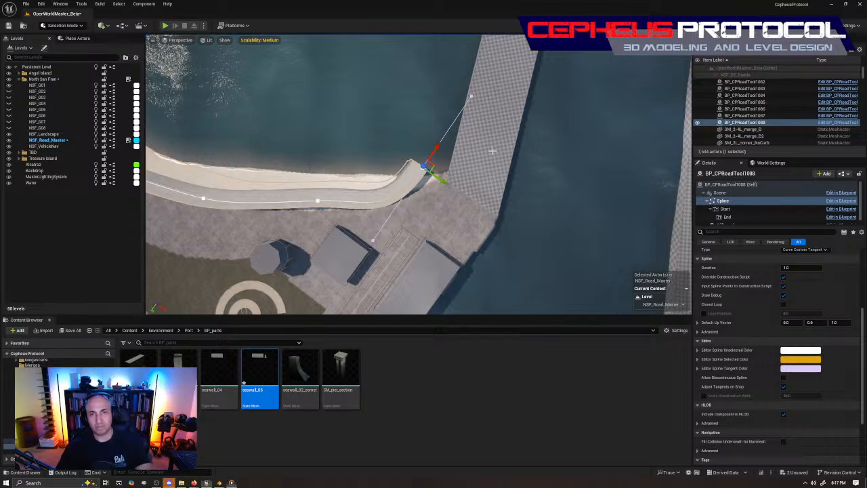
Step: Rotate the spline's end point beside the checkered pier to redirect the last stretch of wall
{"action": "right_click_drag", "start_coordinate": [493, 151], "coordinate": [474, 155]}
{"action": "key", "text": "e"}
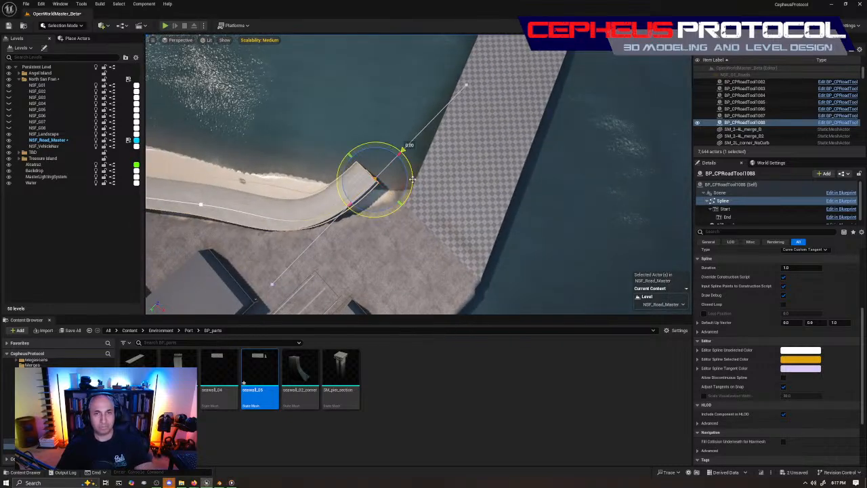
{"action": "mouse_move", "coordinate": [412, 179]}
{"action": "left_mouse_down"}
{"action": "mouse_move", "coordinate": [405, 160]}
{"action": "mouse_move", "coordinate": [415, 177]}
{"action": "mouse_move", "coordinate": [409, 171]}
{"action": "left_mouse_up"}
{"action": "key", "text": "w"}
Step: Reposition the two inner spline points so the duplicated seawall bends evenly along the beach
{"action": "left_click_drag", "start_coordinate": [377, 204], "coordinate": [413, 207]}
{"action": "right_click_drag", "start_coordinate": [418, 210], "coordinate": [465, 160]}
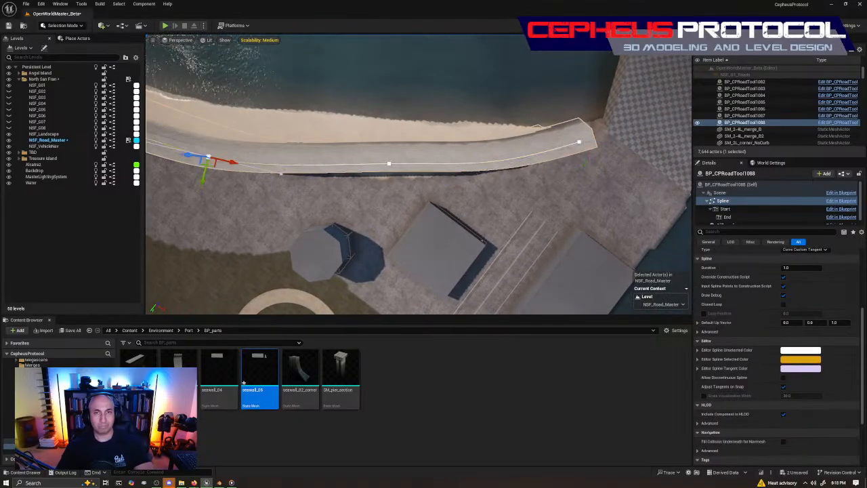
{"action": "left_click_drag", "start_coordinate": [388, 188], "coordinate": [410, 177]}
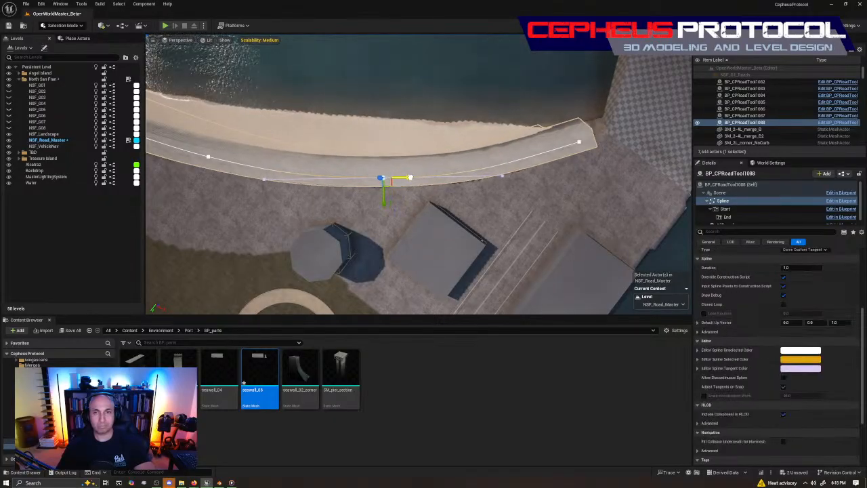
{"action": "right_click_drag", "start_coordinate": [411, 178], "coordinate": [549, 166]}
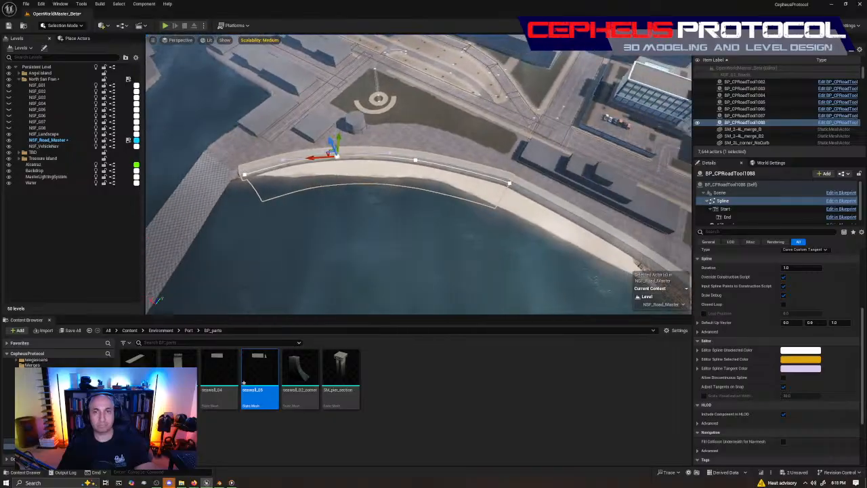
Step: Lengthen the spline's start tangent at the joint between the two seawalls, nudge the neighbouring point, and save the level
{"action": "left_click", "coordinate": [438, 261]}
{"action": "right_click_drag", "start_coordinate": [448, 229], "coordinate": [379, 139]}
{"action": "left_click", "coordinate": [384, 128]}
{"action": "left_click", "coordinate": [418, 149]}
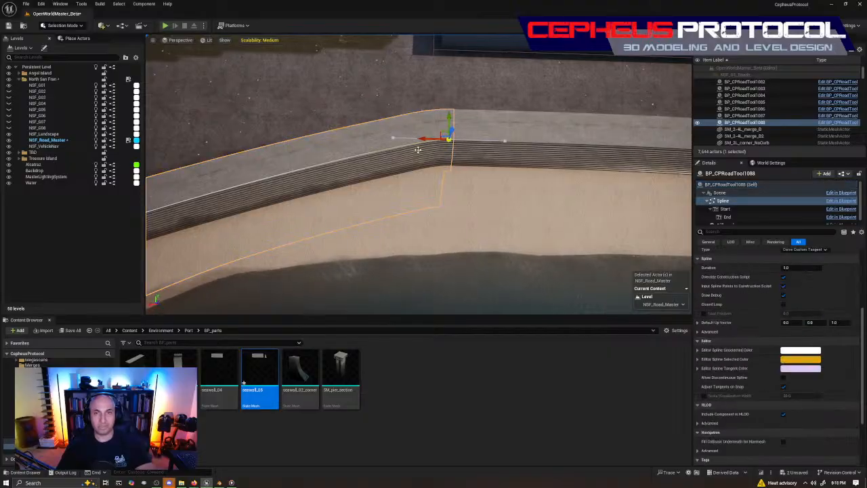
{"action": "left_click_drag", "start_coordinate": [372, 138], "coordinate": [325, 141]}
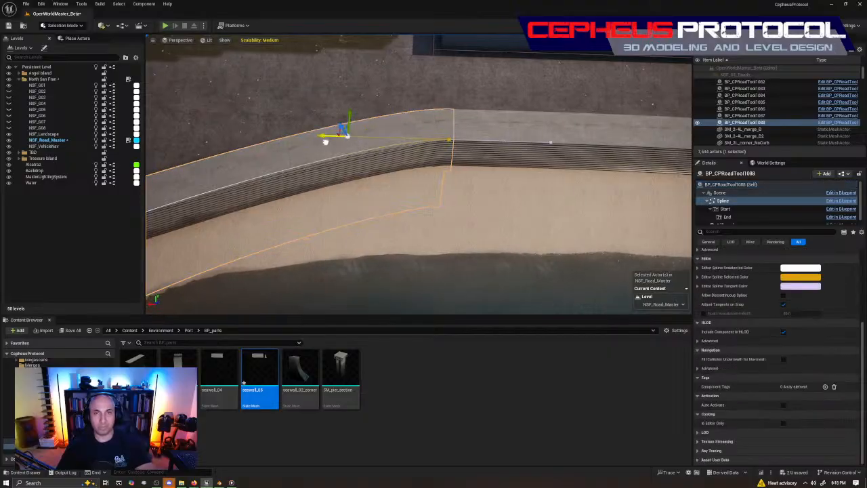
{"action": "left_click_drag", "start_coordinate": [252, 146], "coordinate": [241, 143]}
{"action": "mouse_move", "coordinate": [241, 143]}
{"action": "right_mouse_down"}
{"action": "mouse_move", "coordinate": [230, 152]}
{"action": "mouse_move", "coordinate": [224, 146]}
{"action": "right_mouse_up"}
{"action": "right_click_drag", "start_coordinate": [355, 124], "coordinate": [367, 124]}
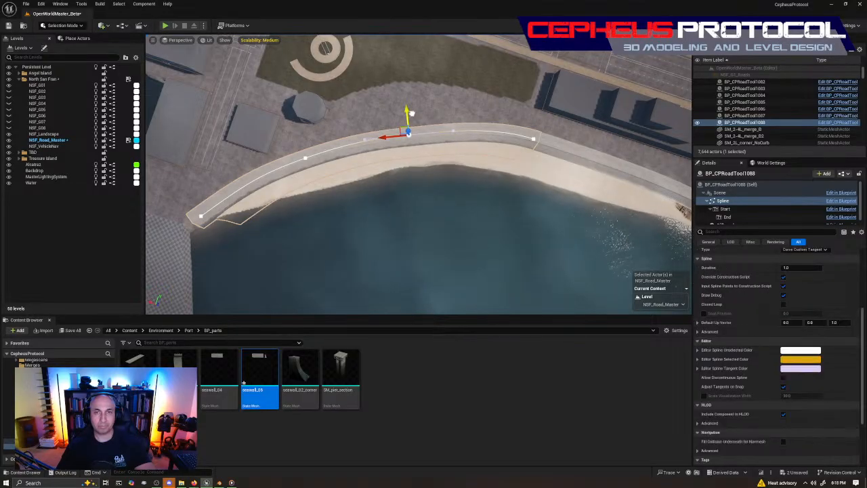
{"action": "right_click_drag", "start_coordinate": [319, 84], "coordinate": [489, 140]}
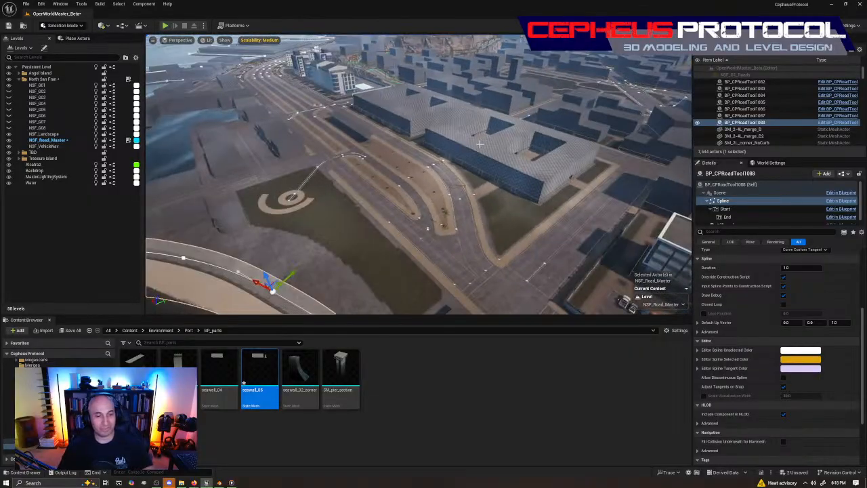
{"action": "key", "text": "ctrl+s"}
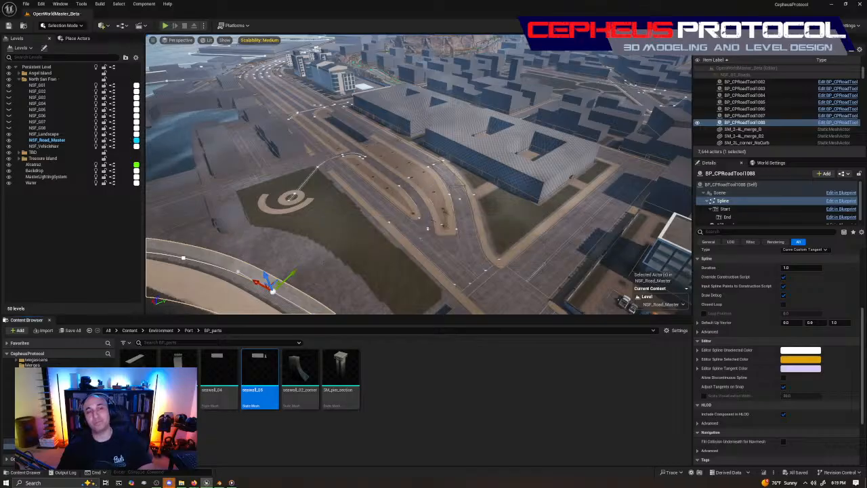
Step: Deselect the spline and inspect the seawall from the beach around to the rocky shore
{"action": "right_click_drag", "start_coordinate": [427, 228], "coordinate": [450, 295]}
{"action": "key", "text": "Escape"}
{"action": "right_click_drag", "start_coordinate": [519, 139], "coordinate": [484, 58]}
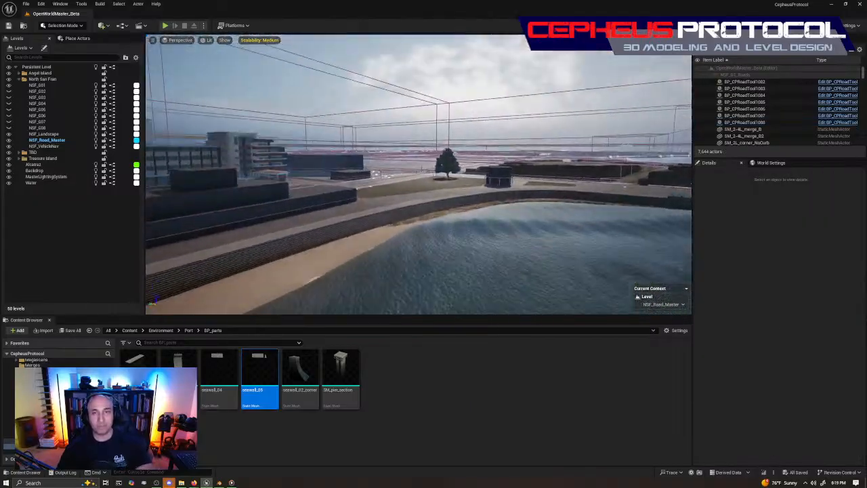
{"action": "right_click_drag", "start_coordinate": [418, 174], "coordinate": [500, 202]}
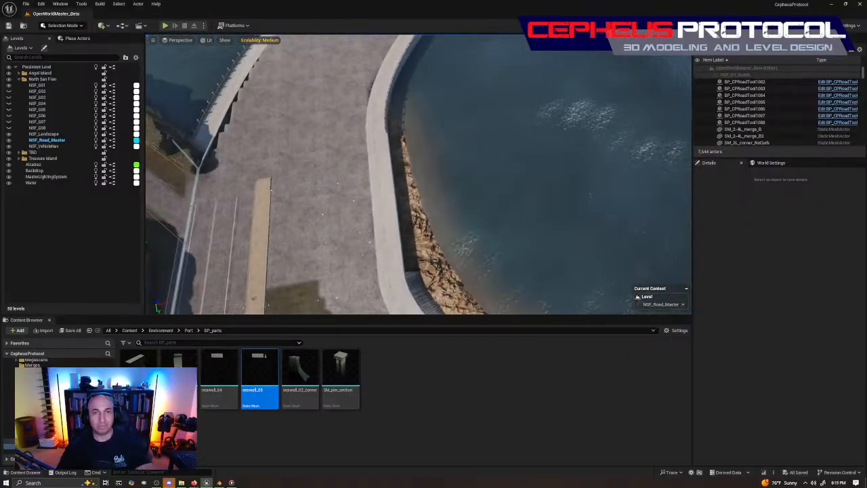
{"action": "right_click_drag", "start_coordinate": [299, 184], "coordinate": [342, 193]}
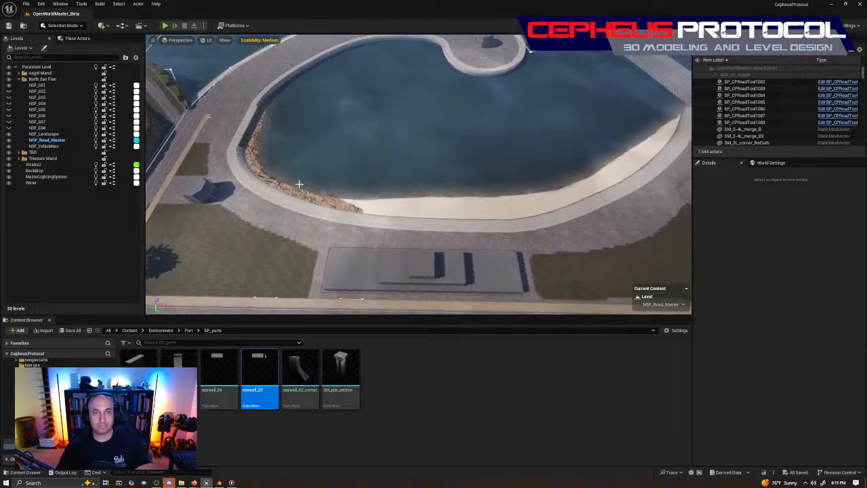
{"action": "right_click_drag", "start_coordinate": [348, 269], "coordinate": [288, 317]}
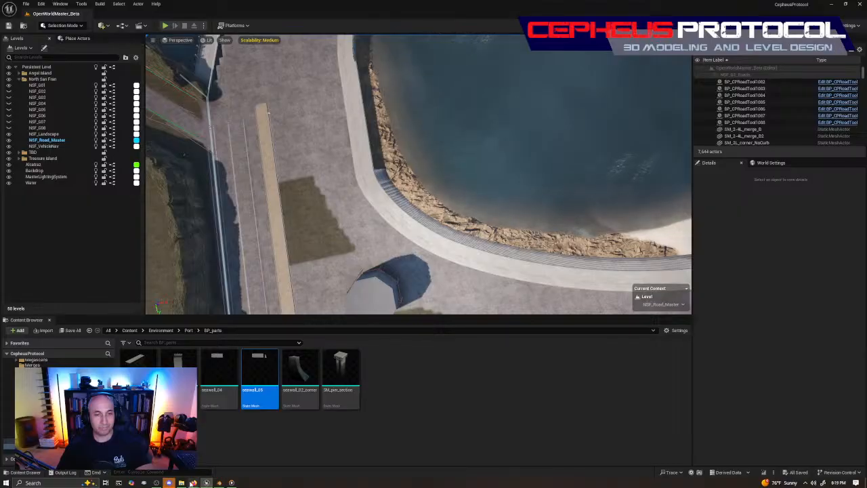
Step: Switch to Google Earth and examine the stepped seawall and rock embankment along the Aquatic Cove shoreline
{"action": "mouse_move", "coordinate": [193, 483]}
{"action": "left_click", "coordinate": [209, 466]}
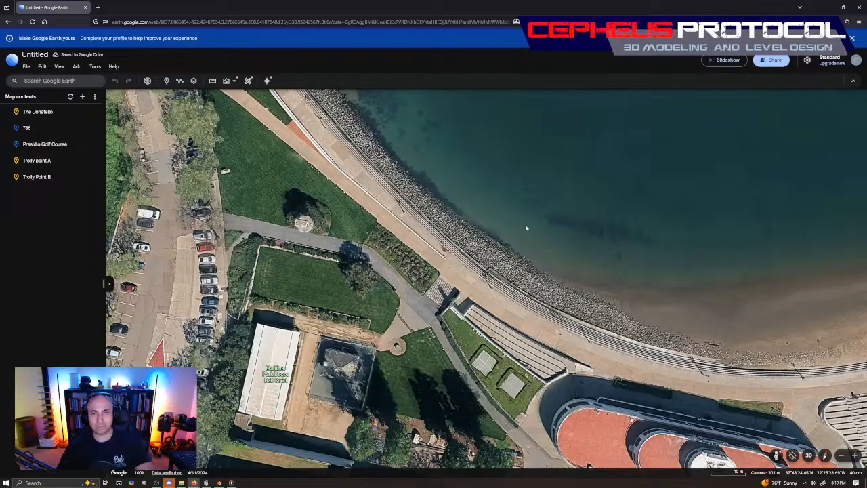
{"action": "scroll", "coordinate": [527, 226], "scroll_direction": "up", "scroll_amount": 2}
{"action": "left_click_drag", "start_coordinate": [559, 233], "coordinate": [561, 329]}
{"action": "left_click_drag", "start_coordinate": [525, 223], "coordinate": [667, 461]}
{"action": "left_click_drag", "start_coordinate": [455, 185], "coordinate": [480, 358]}
{"action": "scroll", "coordinate": [480, 358], "scroll_direction": "down", "scroll_amount": 2}
{"action": "left_click_drag", "start_coordinate": [600, 350], "coordinate": [557, 317]}
{"action": "scroll", "coordinate": [527, 348], "scroll_direction": "down", "scroll_amount": 2}
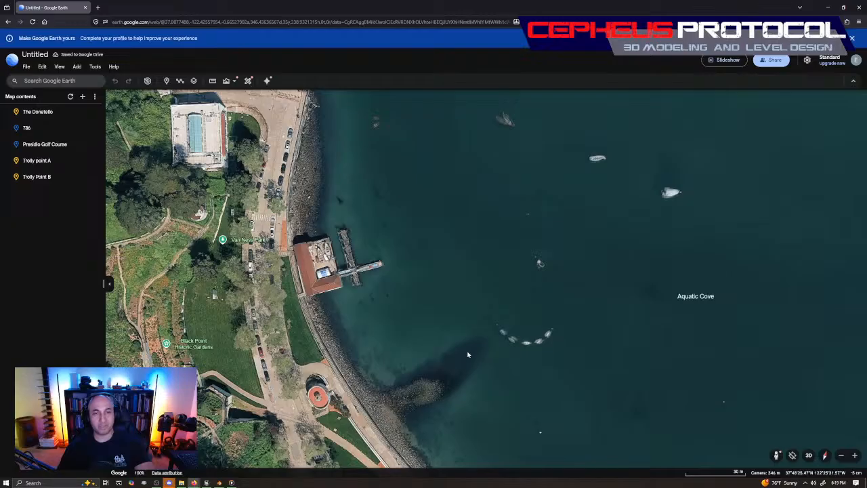
{"action": "scroll", "coordinate": [467, 354], "scroll_direction": "down", "scroll_amount": 3}
{"action": "scroll", "coordinate": [478, 369], "scroll_direction": "up", "scroll_amount": 3}
{"action": "left_click_drag", "start_coordinate": [370, 382], "coordinate": [357, 288]}
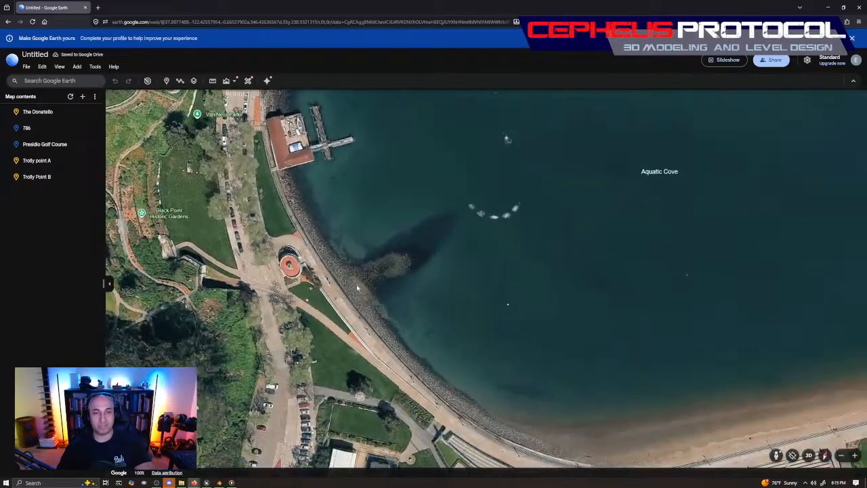
{"action": "scroll", "coordinate": [357, 288], "scroll_direction": "up", "scroll_amount": 5}
{"action": "left_click_drag", "start_coordinate": [515, 311], "coordinate": [439, 164]}
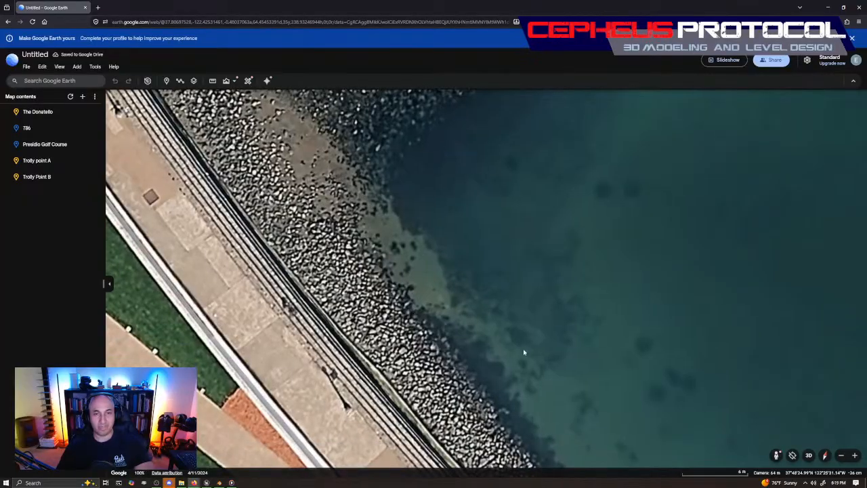
{"action": "left_click_drag", "start_coordinate": [523, 352], "coordinate": [455, 248]}
{"action": "left_click_drag", "start_coordinate": [591, 390], "coordinate": [478, 247]}
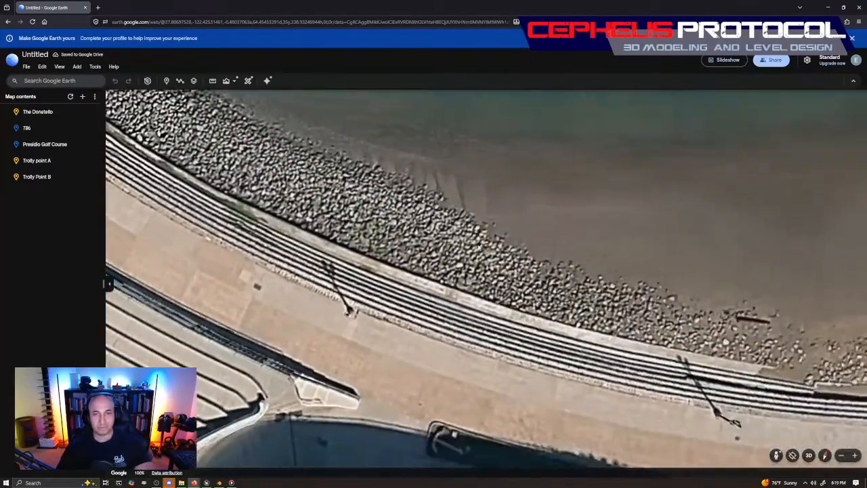
{"action": "left_click_drag", "start_coordinate": [547, 295], "coordinate": [518, 283]}
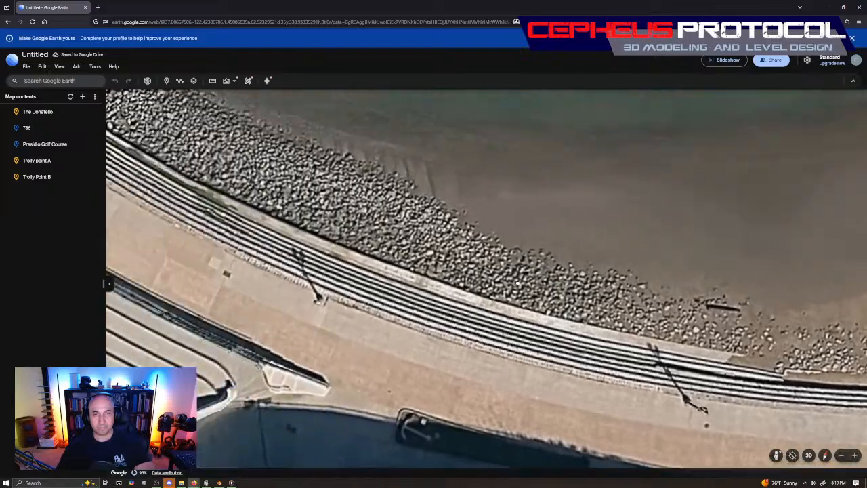
{"action": "scroll", "coordinate": [517, 284], "scroll_direction": "down", "scroll_amount": 5}
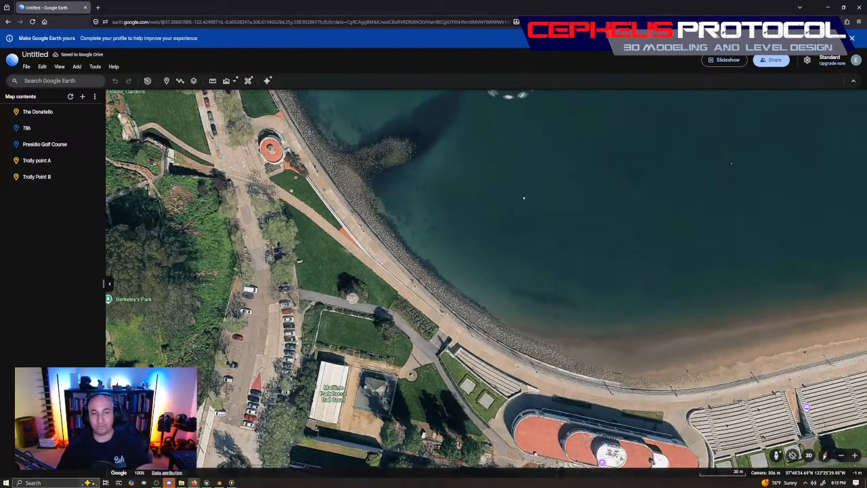
Step: Return to Unreal, select the duplicated seawall's end spline point beside the checkered pier, and rotate it
{"action": "left_click", "coordinate": [206, 482]}
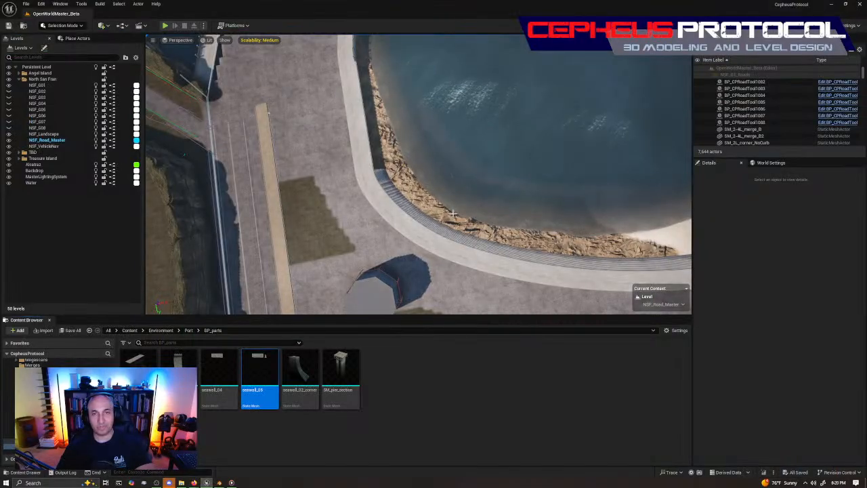
{"action": "right_click_drag", "start_coordinate": [499, 234], "coordinate": [60, 237]}
{"action": "mouse_move", "coordinate": [420, 232]}
{"action": "right_mouse_down"}
{"action": "mouse_move", "coordinate": [406, 193]}
{"action": "mouse_move", "coordinate": [421, 232]}
{"action": "right_mouse_up"}
{"action": "left_click", "coordinate": [426, 191]}
{"action": "left_click", "coordinate": [368, 176]}
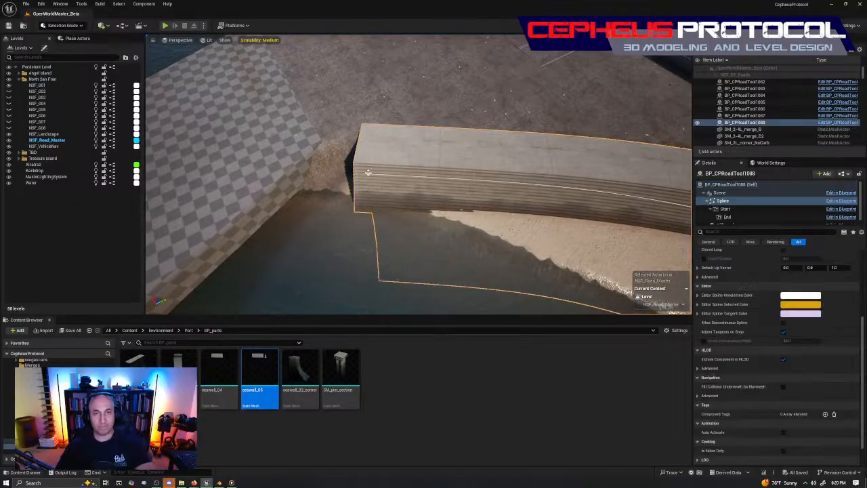
{"action": "right_click_drag", "start_coordinate": [369, 176], "coordinate": [408, 147]}
{"action": "key", "text": "e"}
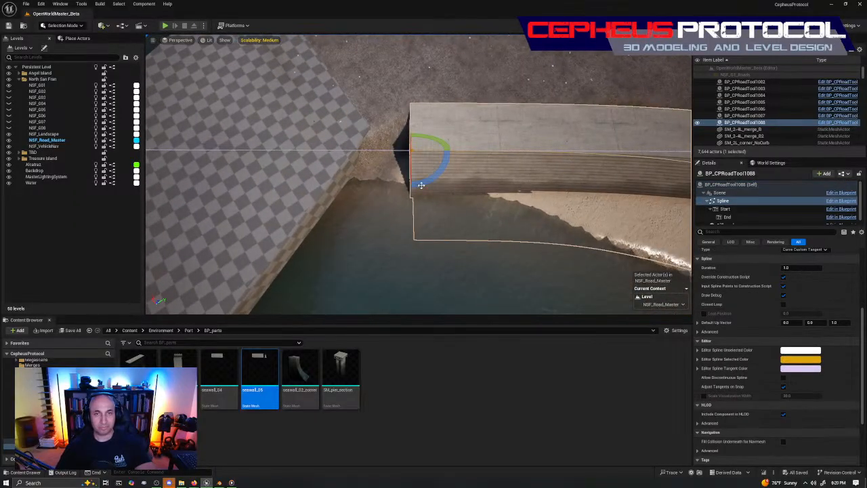
{"action": "left_click_drag", "start_coordinate": [420, 184], "coordinate": [429, 189]}
{"action": "key", "text": "w"}
Step: Fine-tune the end point's horizontal rotation by about 0.24 degrees from an overhead view
{"action": "right_click_drag", "start_coordinate": [430, 189], "coordinate": [336, 174]}
{"action": "key", "text": "e"}
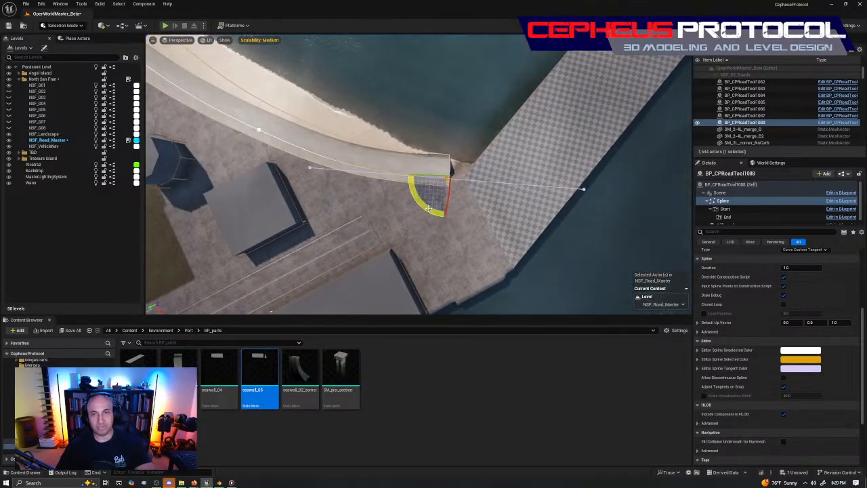
{"action": "left_click_drag", "start_coordinate": [428, 209], "coordinate": [426, 208]}
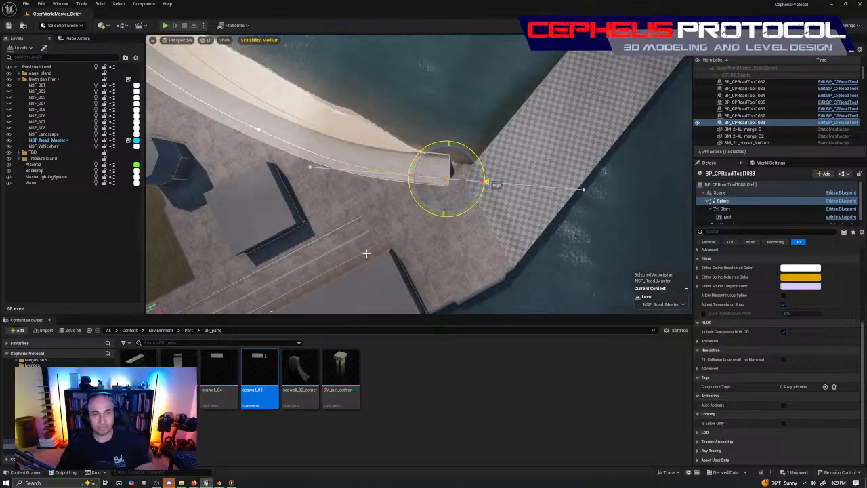
{"action": "key", "text": "w"}
{"action": "left_click", "coordinate": [298, 373]}
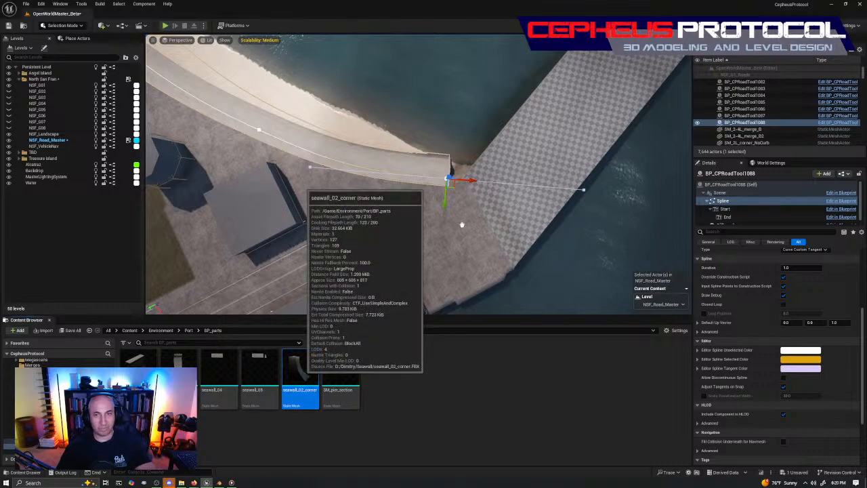
{"action": "left_click_drag", "start_coordinate": [298, 372], "coordinate": [474, 218]}
{"action": "mouse_move", "coordinate": [524, 232]}
{"action": "right_mouse_down"}
{"action": "mouse_move", "coordinate": [609, 231]}
{"action": "mouse_move", "coordinate": [525, 231]}
{"action": "right_mouse_up"}
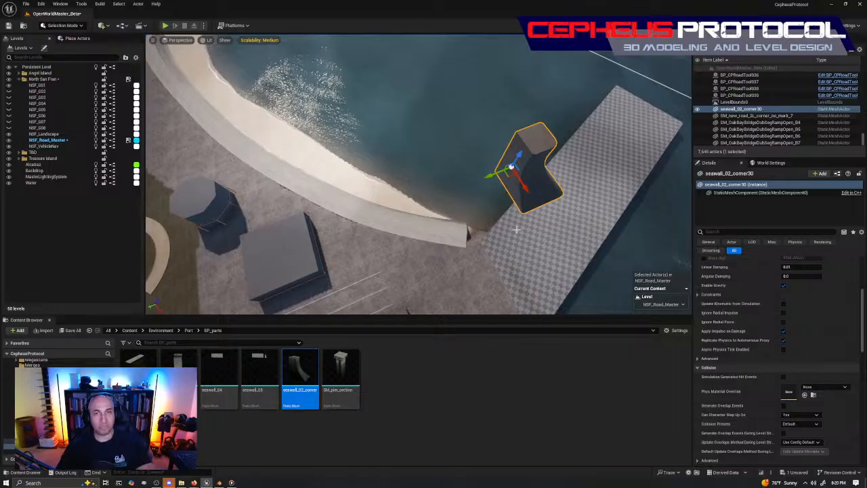
{"action": "key", "text": "Delete"}
Step: Make NSF_G01 the current level and place the seawall_02_corner mesh near the seawall's end at the checkered pier
{"action": "double_click", "coordinate": [37, 85]}
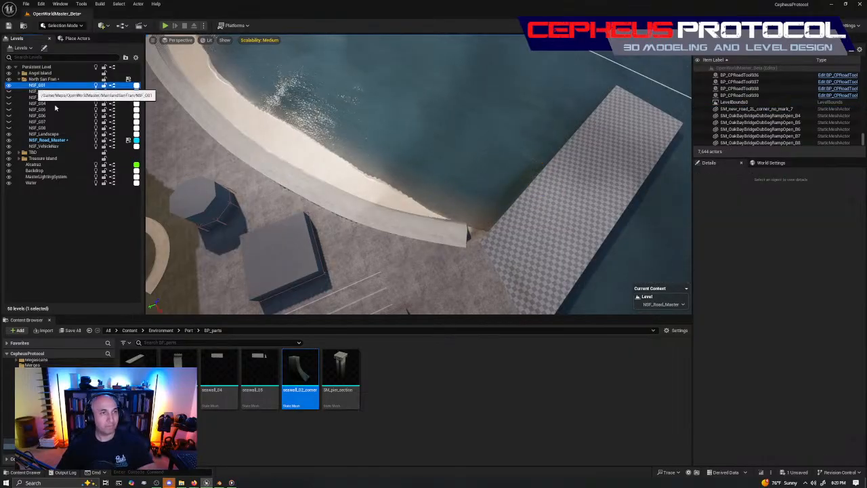
{"action": "right_click_drag", "start_coordinate": [395, 190], "coordinate": [346, 189]}
{"action": "left_click_drag", "start_coordinate": [295, 366], "coordinate": [455, 219]}
Step: Rotate the seawall_02_corner piece about -50 degrees and move it flush against the end of the seawall beside the pier
{"action": "right_click_drag", "start_coordinate": [455, 219], "coordinate": [603, 342]}
{"action": "mouse_move", "coordinate": [439, 192]}
{"action": "right_mouse_down"}
{"action": "mouse_move", "coordinate": [434, 204]}
{"action": "mouse_move", "coordinate": [426, 183]}
{"action": "right_mouse_up"}
{"action": "left_click_drag", "start_coordinate": [426, 205], "coordinate": [430, 203]}
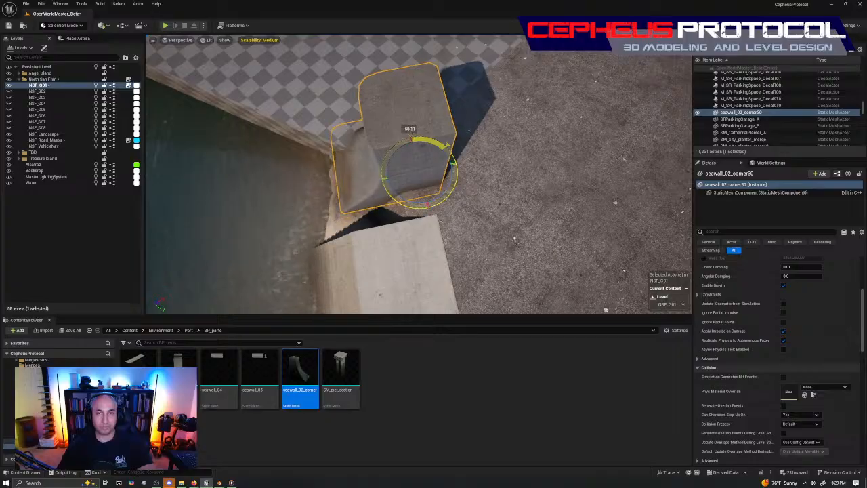
{"action": "right_click_drag", "start_coordinate": [446, 169], "coordinate": [449, 155]}
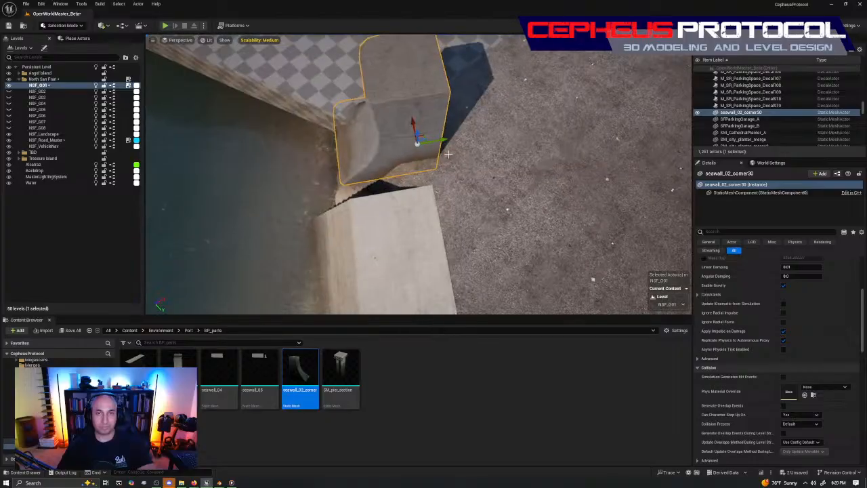
{"action": "left_click_drag", "start_coordinate": [444, 137], "coordinate": [424, 156]}
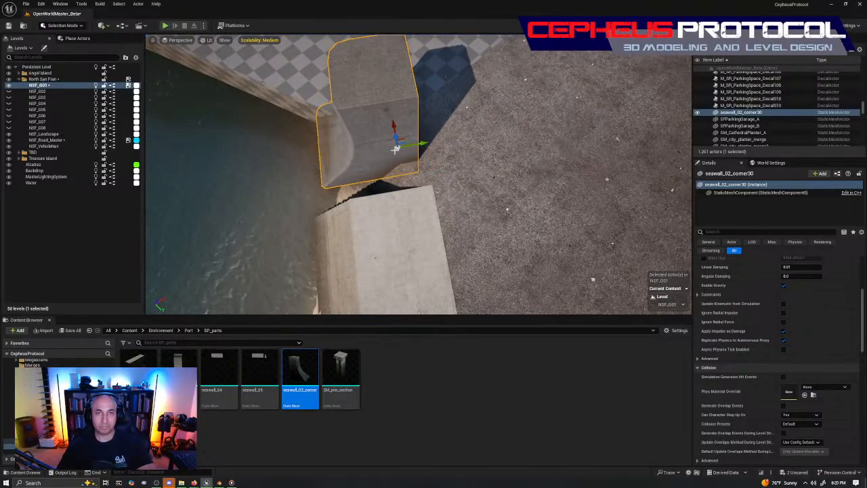
{"action": "left_click_drag", "start_coordinate": [395, 128], "coordinate": [405, 150]}
{"action": "right_click_drag", "start_coordinate": [407, 153], "coordinate": [384, 158]}
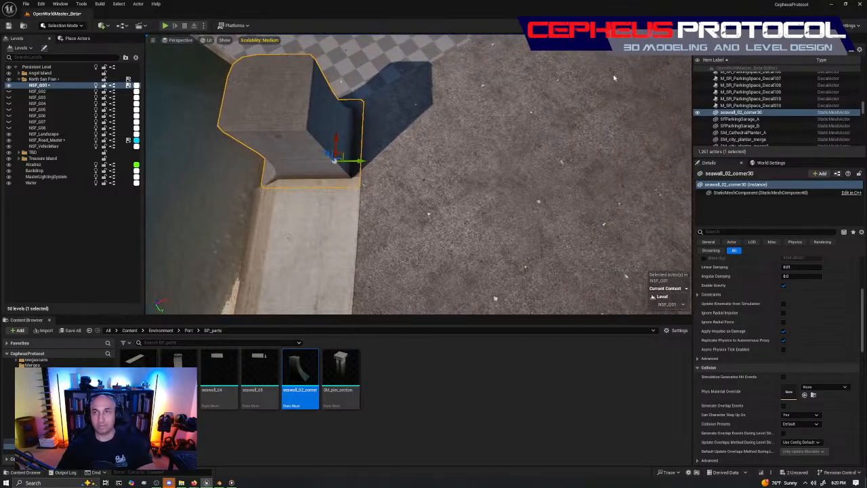
Step: Duplicate the corner piece and place the copy beside the original so the pair spans the seawall's full width
{"action": "key", "text": "f"}
{"action": "key", "text": "e"}
{"action": "left_click_drag", "start_coordinate": [419, 130], "coordinate": [451, 140], "text": "alt"}
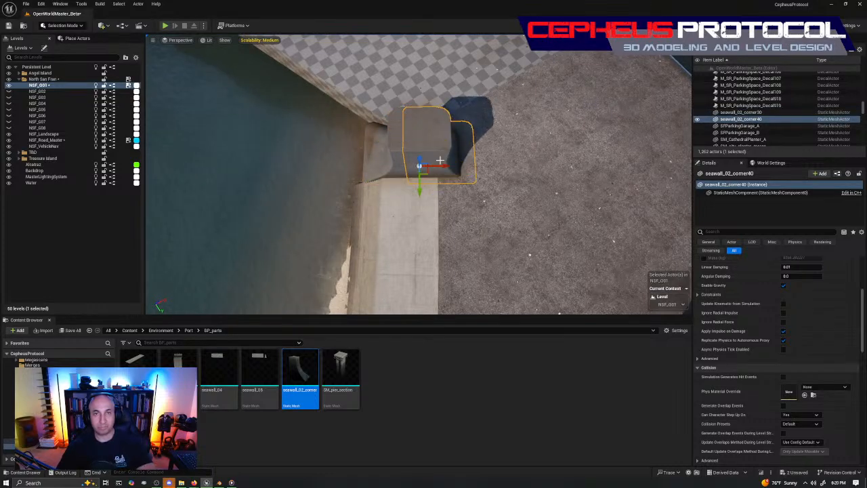
{"action": "left_click_drag", "start_coordinate": [454, 168], "coordinate": [470, 182]}
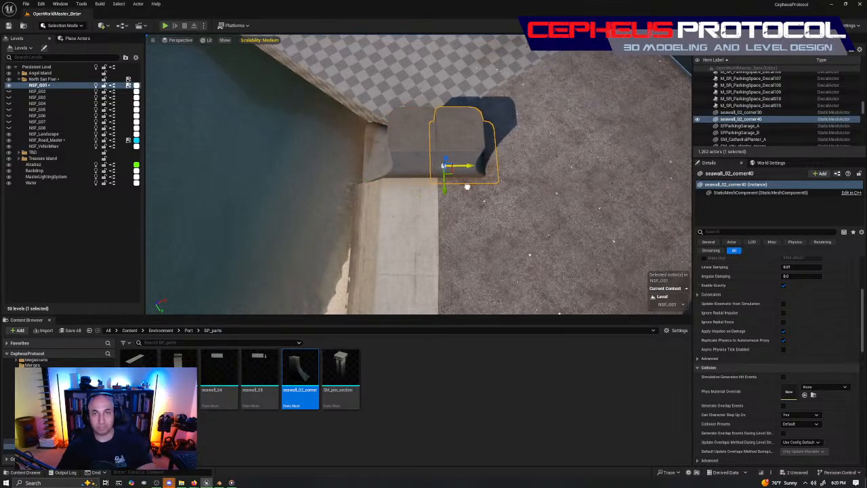
Step: Lower both corner pieces together until their tops sit near the seawall's surface, and align them sideways with the wall
{"action": "left_click", "coordinate": [416, 160], "text": "ctrl"}
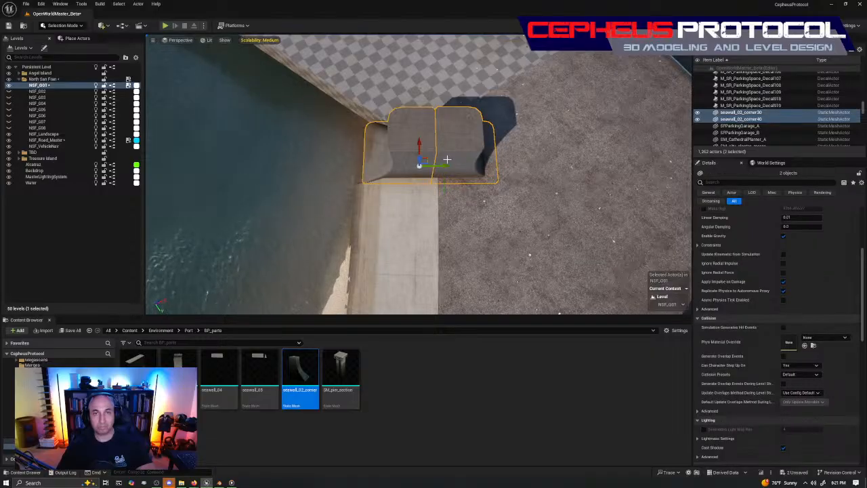
{"action": "right_click_drag", "start_coordinate": [443, 184], "coordinate": [432, 145]}
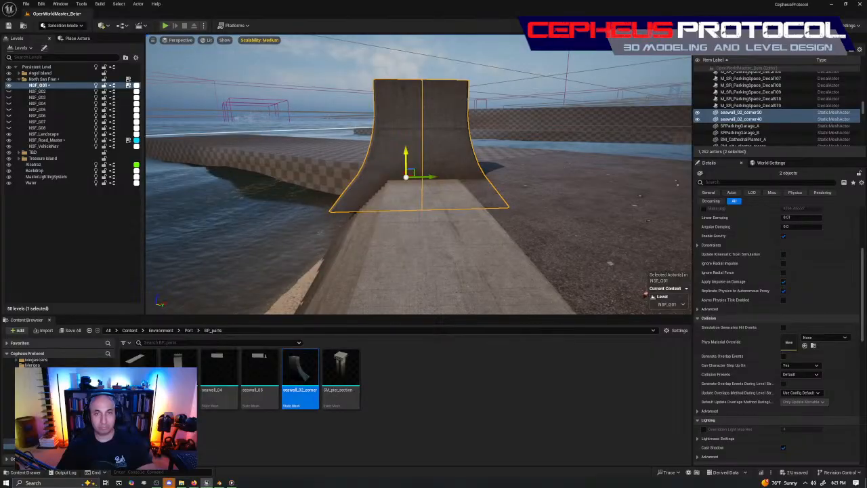
{"action": "left_click_drag", "start_coordinate": [406, 155], "coordinate": [404, 230]}
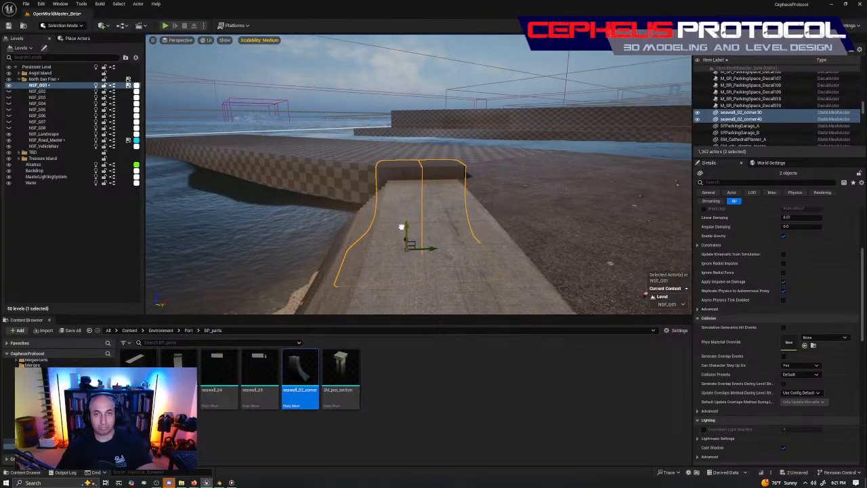
{"action": "right_click_drag", "start_coordinate": [403, 230], "coordinate": [356, 226]}
{"action": "left_click_drag", "start_coordinate": [408, 159], "coordinate": [408, 161]}
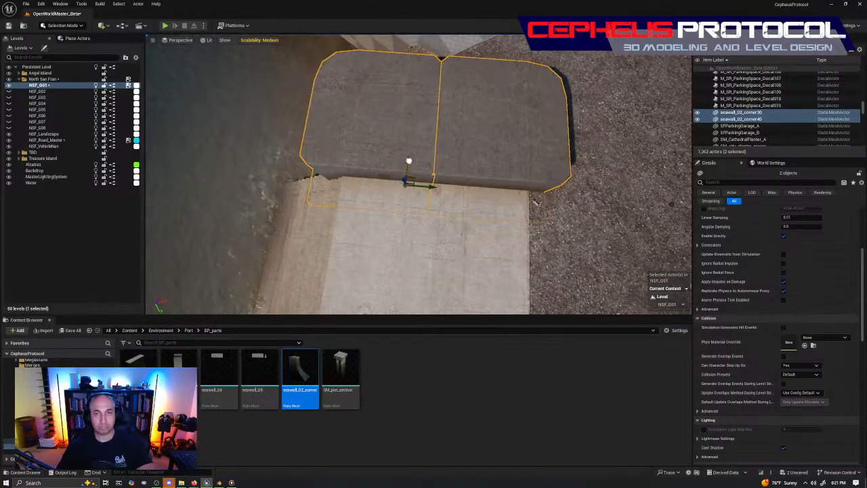
{"action": "left_click_drag", "start_coordinate": [433, 186], "coordinate": [426, 190]}
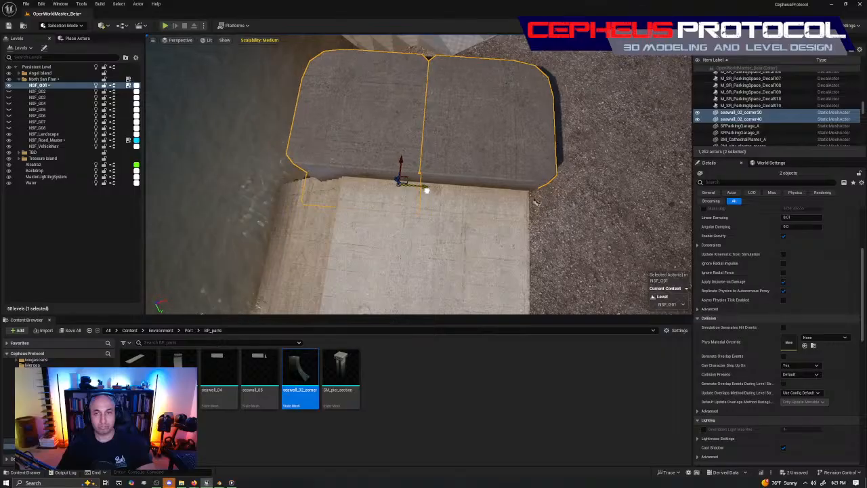
Step: Duplicate the pair of corner pieces, rotate the copies 180 degrees, and move them back to back with the originals
{"action": "mouse_move", "coordinate": [427, 191]}
{"action": "right_mouse_down"}
{"action": "mouse_move", "coordinate": [513, 166]}
{"action": "mouse_move", "coordinate": [414, 195]}
{"action": "right_mouse_up"}
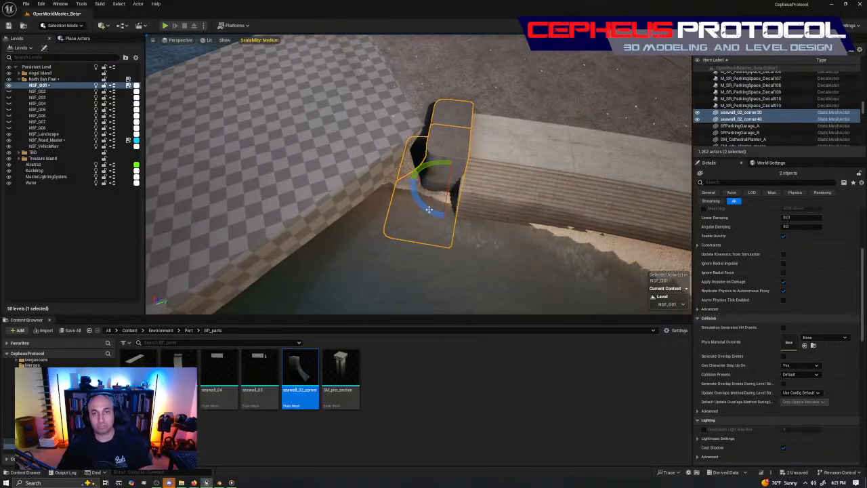
{"action": "left_click_drag", "start_coordinate": [406, 177], "coordinate": [486, 159], "text": "alt"}
{"action": "left_click_drag", "start_coordinate": [468, 198], "coordinate": [445, 201], "text": "alt"}
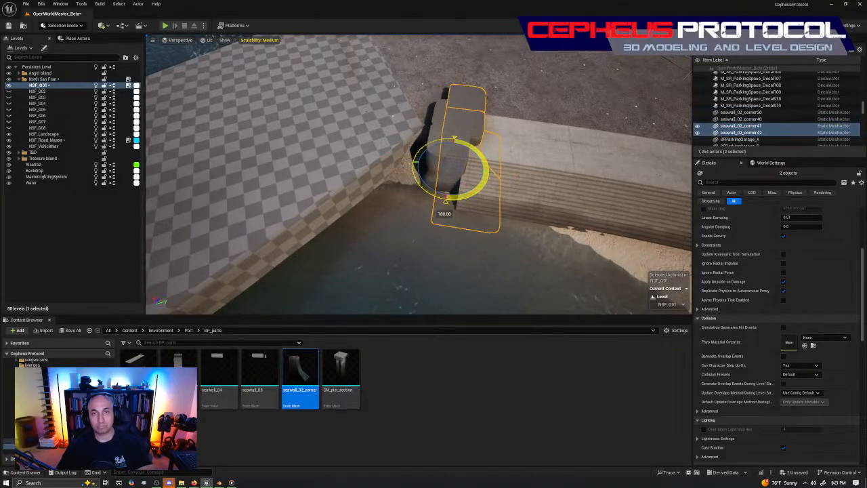
{"action": "key", "text": "w"}
{"action": "right_click_drag", "start_coordinate": [516, 195], "coordinate": [390, 237]}
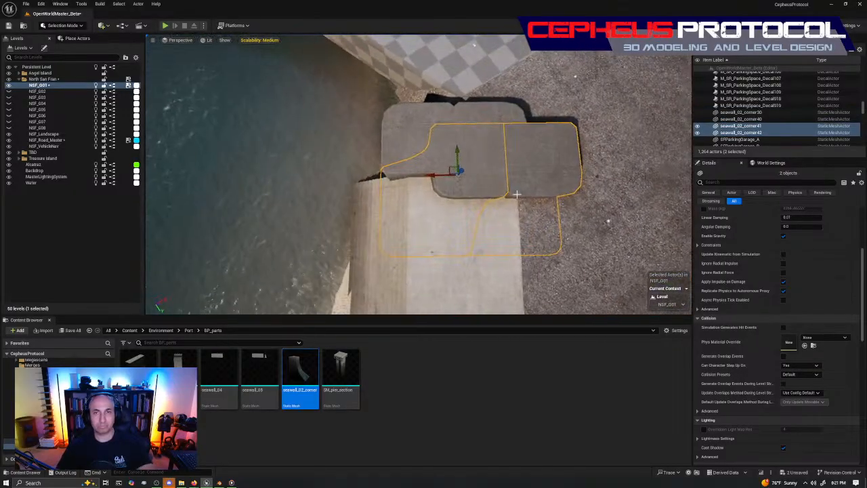
{"action": "left_click_drag", "start_coordinate": [434, 176], "coordinate": [397, 187]}
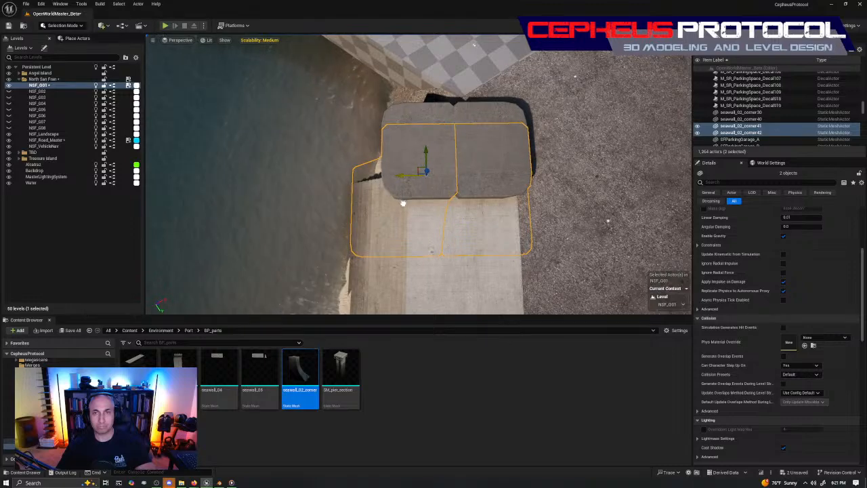
{"action": "left_click_drag", "start_coordinate": [428, 148], "coordinate": [444, 181]}
Step: Select all four corner pieces and reposition them together against the end of the seawall
{"action": "left_click", "coordinate": [449, 132], "text": "shift"}
{"action": "left_click", "coordinate": [475, 144], "text": "shift"}
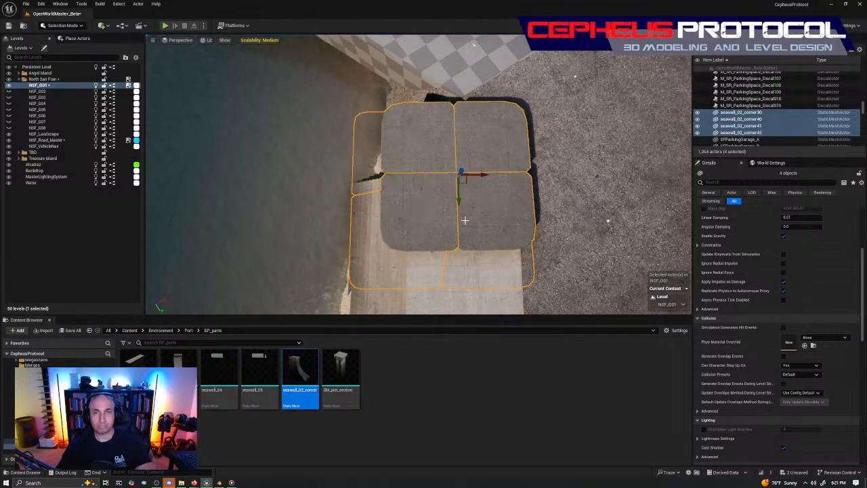
{"action": "right_click_drag", "start_coordinate": [465, 218], "coordinate": [467, 198]}
{"action": "left_click_drag", "start_coordinate": [458, 185], "coordinate": [431, 194]}
{"action": "mouse_move", "coordinate": [431, 195]}
{"action": "right_mouse_down"}
{"action": "mouse_move", "coordinate": [373, 193]}
{"action": "mouse_move", "coordinate": [429, 197]}
{"action": "right_mouse_up"}
{"action": "left_click_drag", "start_coordinate": [468, 178], "coordinate": [471, 183]}
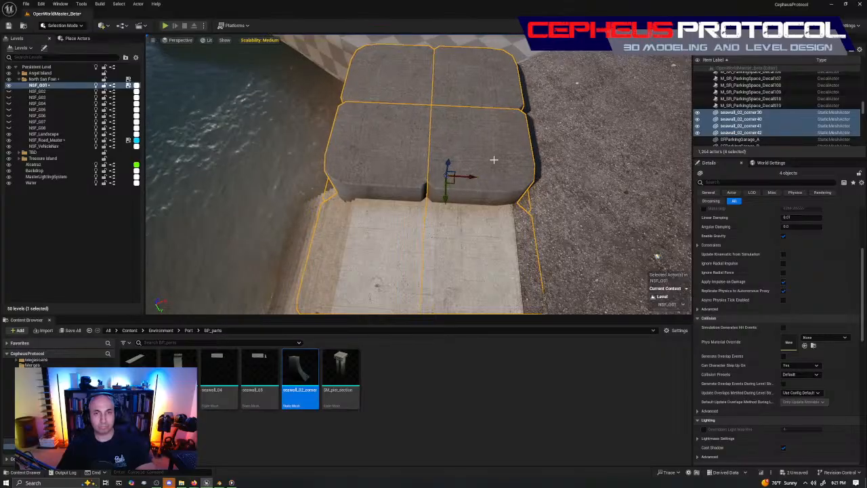
Step: Select the two landward corner pieces, nudge them into line with the seawall's inner edge, and deselect them
{"action": "left_click", "coordinate": [473, 140]}
{"action": "left_click", "coordinate": [476, 94], "text": "shift"}
{"action": "left_click_drag", "start_coordinate": [466, 176], "coordinate": [467, 207]}
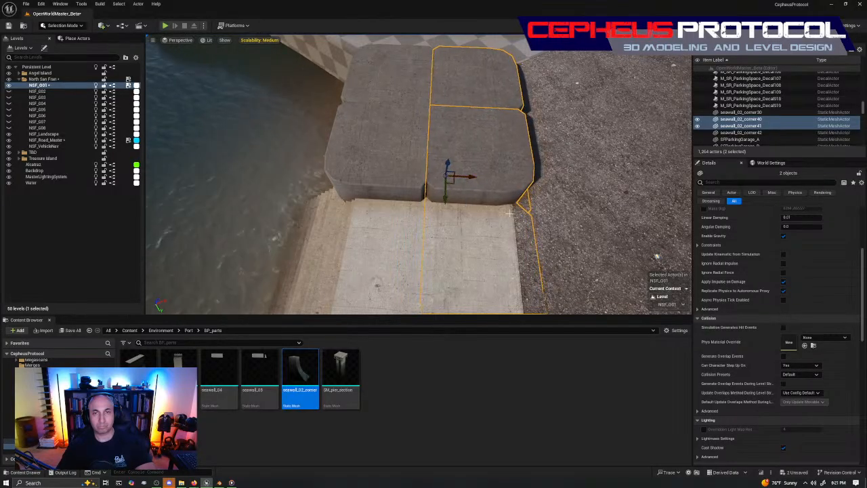
{"action": "key", "text": "Escape"}
Step: Delete the two rotated corner copies that overlap the seawall's end
{"action": "right_click_drag", "start_coordinate": [509, 214], "coordinate": [615, 181]}
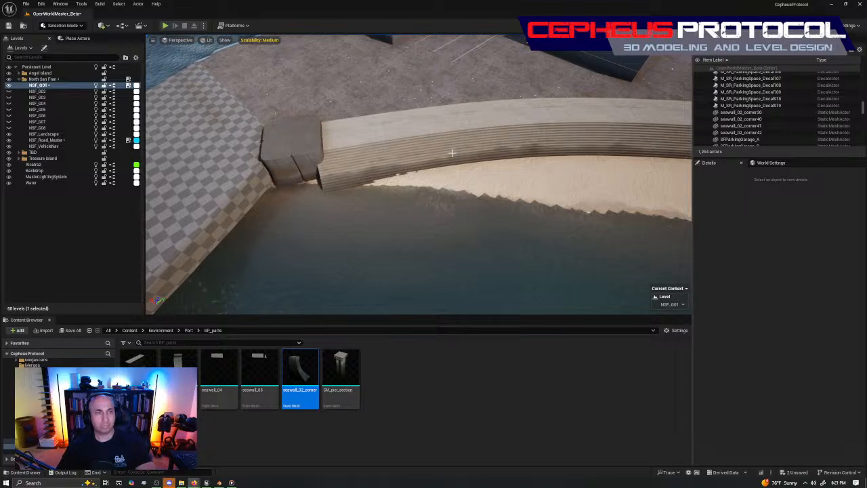
{"action": "mouse_move", "coordinate": [361, 196]}
{"action": "right_mouse_down"}
{"action": "mouse_move", "coordinate": [454, 223]}
{"action": "mouse_move", "coordinate": [471, 254]}
{"action": "mouse_move", "coordinate": [474, 227]}
{"action": "mouse_move", "coordinate": [400, 196]}
{"action": "mouse_move", "coordinate": [386, 210]}
{"action": "mouse_move", "coordinate": [369, 205]}
{"action": "right_mouse_up"}
{"action": "left_click", "coordinate": [369, 205]}
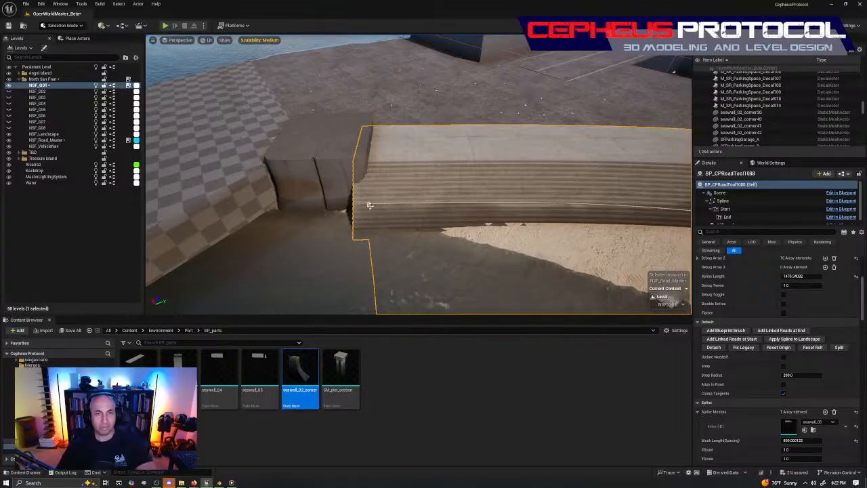
{"action": "left_click", "coordinate": [369, 205]}
{"action": "right_click_drag", "start_coordinate": [385, 194], "coordinate": [349, 198]}
{"action": "mouse_move", "coordinate": [430, 137]}
{"action": "right_mouse_down"}
{"action": "mouse_move", "coordinate": [413, 139]}
{"action": "mouse_move", "coordinate": [430, 137]}
{"action": "right_mouse_up"}
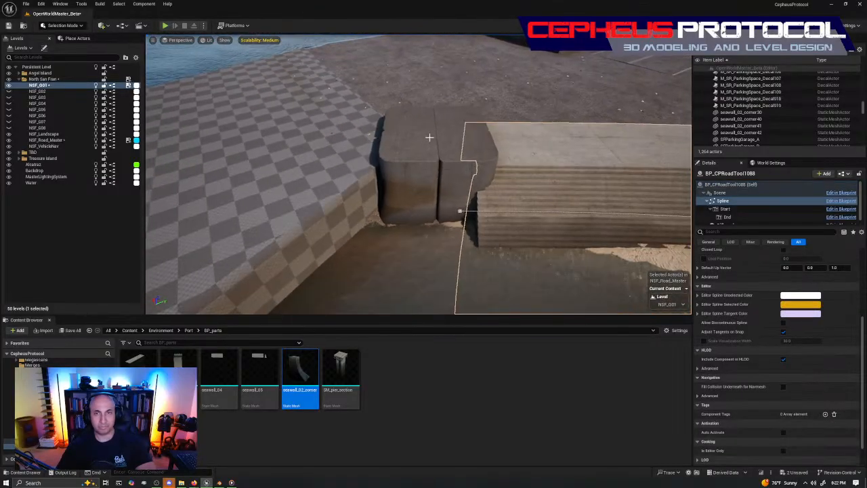
{"action": "left_click", "coordinate": [444, 128]}
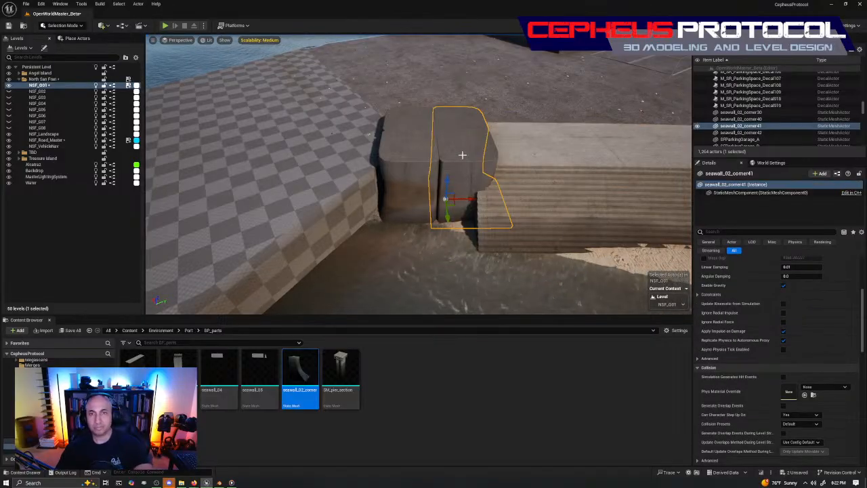
{"action": "key", "text": "Delete"}
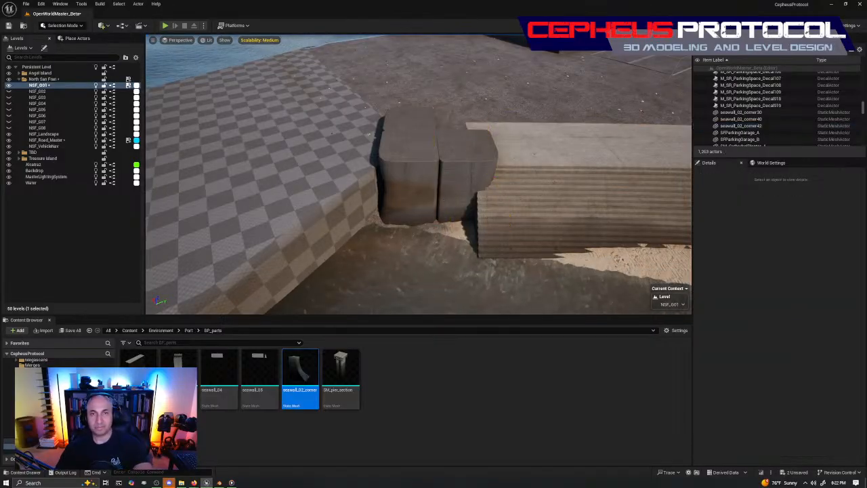
{"action": "left_click", "coordinate": [488, 169]}
{"action": "key", "text": "Delete"}
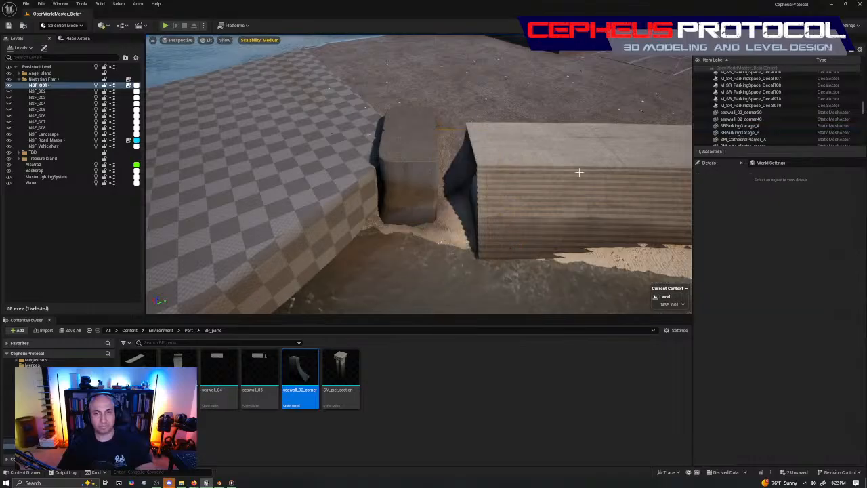
Step: Move the seawall spline's end point toward the pier so the wall closes the gap to the remaining corner pieces
{"action": "right_click_drag", "start_coordinate": [579, 174], "coordinate": [460, 268]}
{"action": "right_click_drag", "start_coordinate": [436, 214], "coordinate": [596, 203]}
{"action": "left_click", "coordinate": [435, 214]}
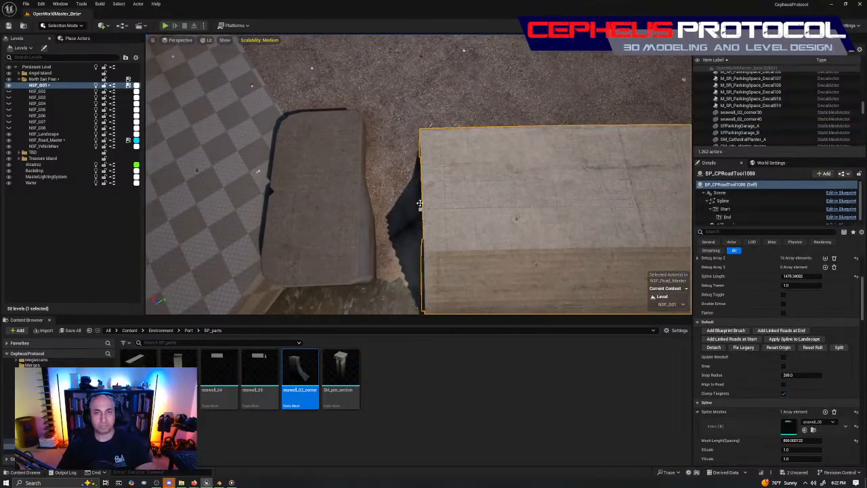
{"action": "right_click_drag", "start_coordinate": [435, 214], "coordinate": [436, 230]}
{"action": "left_click", "coordinate": [419, 197]}
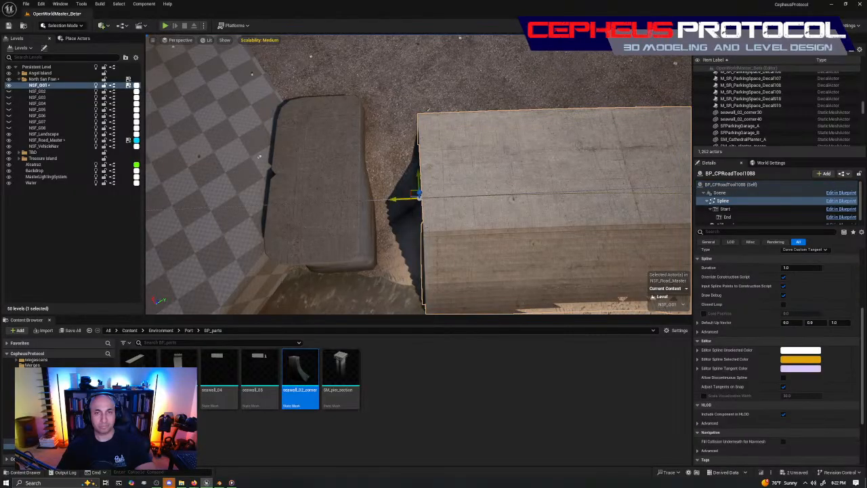
{"action": "left_click_drag", "start_coordinate": [396, 199], "coordinate": [365, 209]}
{"action": "right_click_drag", "start_coordinate": [365, 209], "coordinate": [278, 206]}
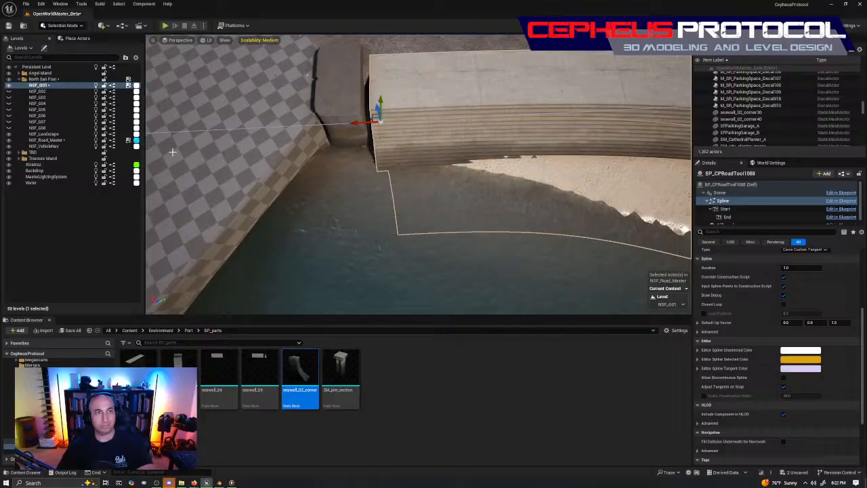
Step: Flatten the landscape into a sand strip along the seawall's foot up to the pier, using a brush size of about 278
{"action": "key", "text": "shift+2"}
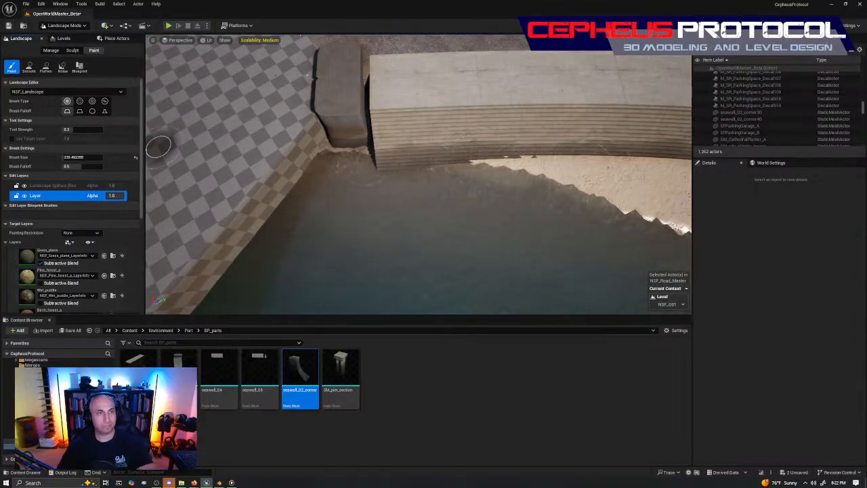
{"action": "left_click", "coordinate": [72, 50]}
{"action": "left_click", "coordinate": [62, 67]}
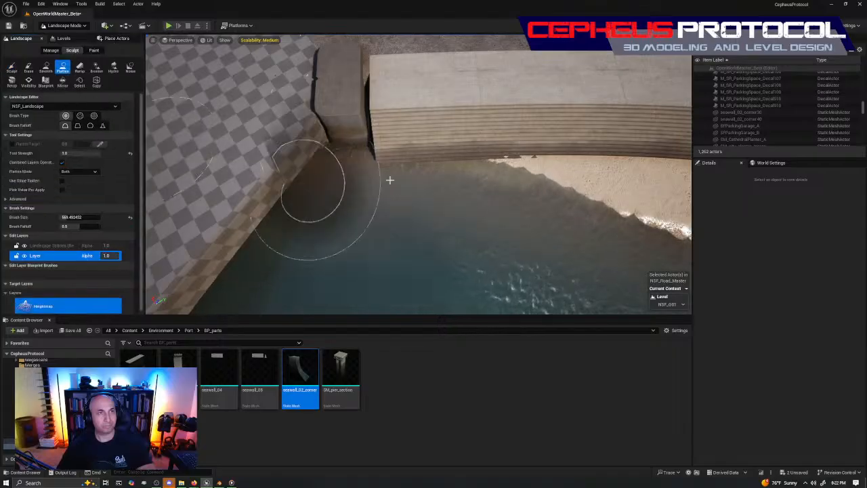
{"action": "mouse_move", "coordinate": [592, 158]}
{"action": "right_mouse_down"}
{"action": "mouse_move", "coordinate": [630, 167]}
{"action": "mouse_move", "coordinate": [601, 161]}
{"action": "right_mouse_up"}
{"action": "key", "text": "bracketleft"}
{"action": "key", "text": "bracketleft"}
{"action": "key", "text": "bracketleft"}
{"action": "key", "text": "bracketleft"}
{"action": "key", "text": "bracketleft"}
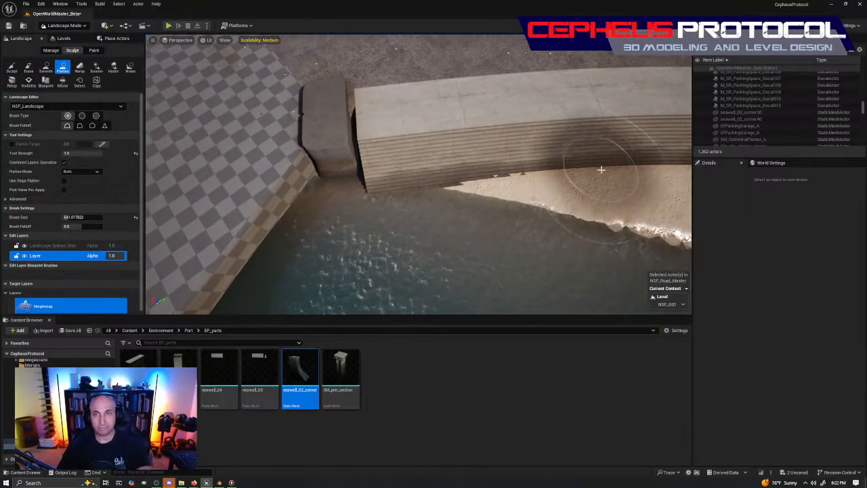
{"action": "key", "text": "bracketleft"}
{"action": "key", "text": "bracketleft"}
{"action": "key", "text": "bracketleft"}
{"action": "key", "text": "bracketleft"}
{"action": "key", "text": "bracketleft"}
{"action": "key", "text": "bracketleft"}
{"action": "key", "text": "bracketleft"}
{"action": "key", "text": "bracketleft"}
{"action": "key", "text": "bracketleft"}
{"action": "left_click_drag", "start_coordinate": [596, 177], "coordinate": [432, 189]}
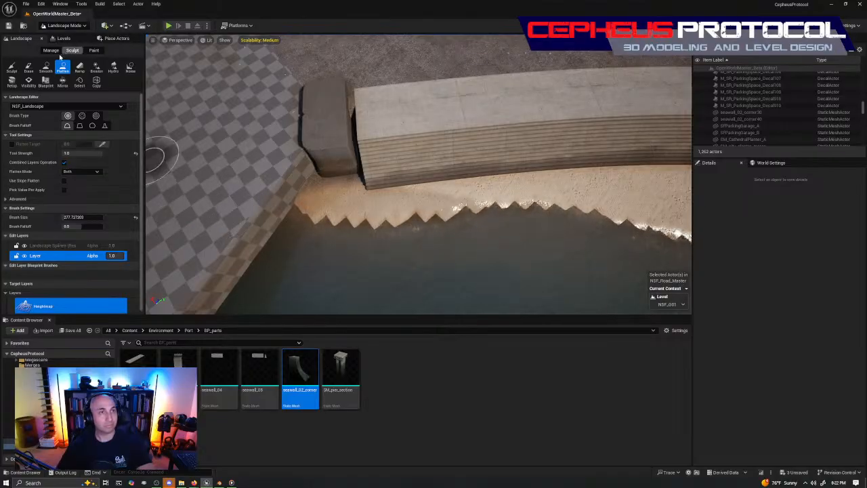
Step: Smooth the jagged sand edge along the seawall and pier with the Smooth sculpt tool, and return to Selection Mode
{"action": "left_click", "coordinate": [45, 66]}
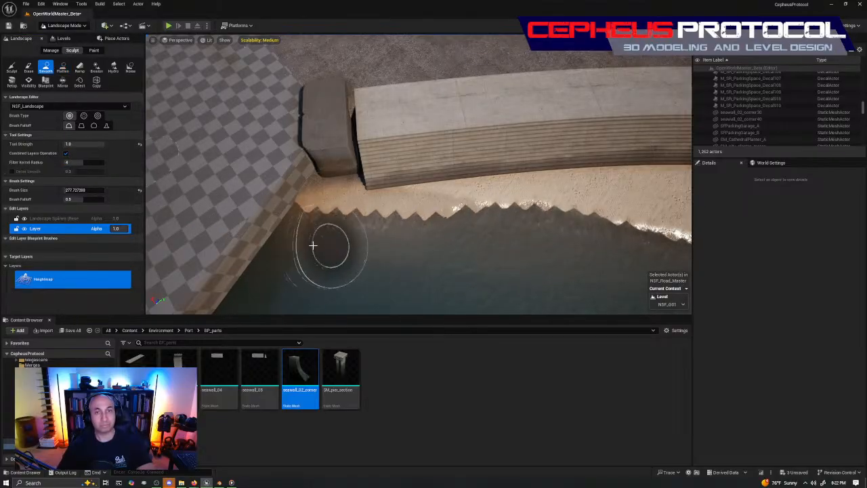
{"action": "mouse_move", "coordinate": [312, 246]}
{"action": "left_mouse_down"}
{"action": "mouse_move", "coordinate": [526, 234]}
{"action": "mouse_move", "coordinate": [310, 235]}
{"action": "left_mouse_up"}
{"action": "mouse_move", "coordinate": [517, 243]}
{"action": "right_mouse_down"}
{"action": "mouse_move", "coordinate": [493, 271]}
{"action": "mouse_move", "coordinate": [487, 191]}
{"action": "right_mouse_up"}
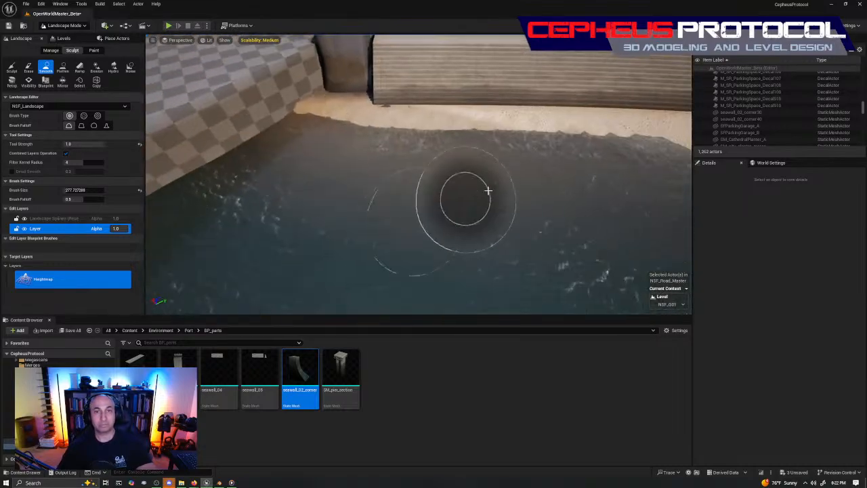
{"action": "mouse_move", "coordinate": [382, 119]}
{"action": "left_mouse_down"}
{"action": "mouse_move", "coordinate": [307, 115]}
{"action": "mouse_move", "coordinate": [562, 149]}
{"action": "left_mouse_up"}
{"action": "mouse_move", "coordinate": [431, 194]}
{"action": "right_mouse_down"}
{"action": "mouse_move", "coordinate": [434, 237]}
{"action": "mouse_move", "coordinate": [430, 196]}
{"action": "mouse_move", "coordinate": [423, 240]}
{"action": "mouse_move", "coordinate": [426, 199]}
{"action": "right_mouse_up"}
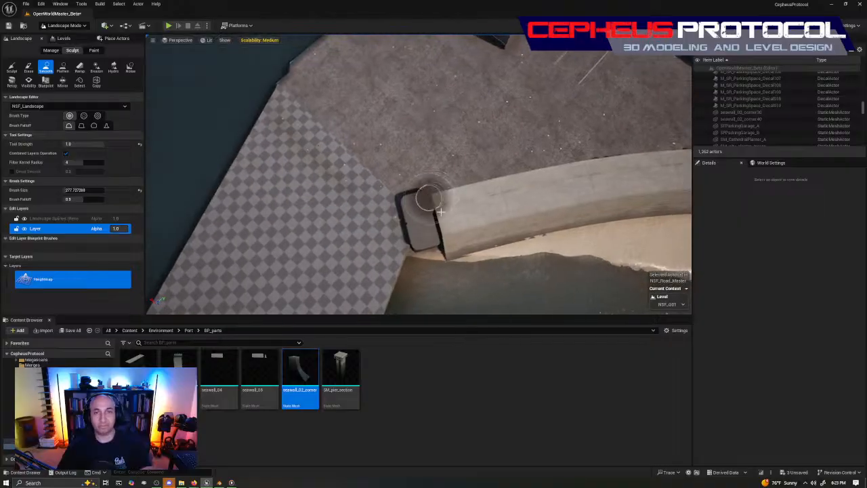
{"action": "key", "text": "shift+1"}
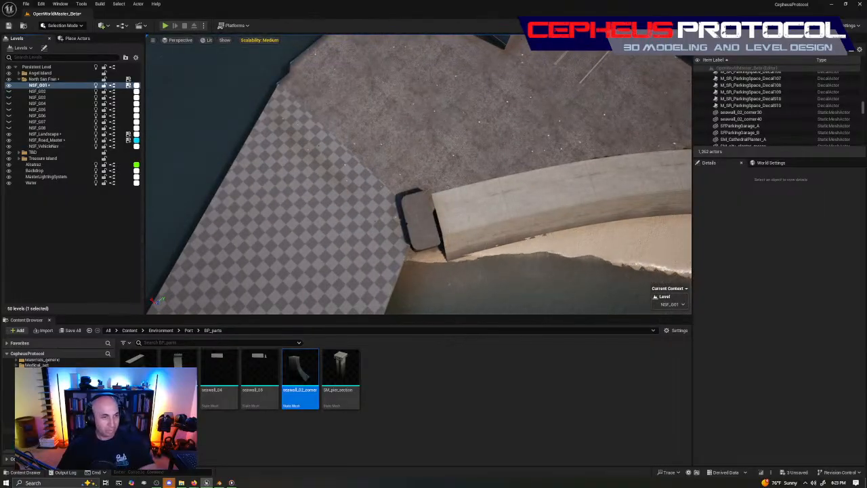
Step: Place the SM_ConcreteWall01 mesh from ConstructionSite/Meshes/Building on top of the seawall's end beside the pier
{"action": "scroll", "coordinate": [61, 406], "scroll_direction": "up", "scroll_amount": 5}
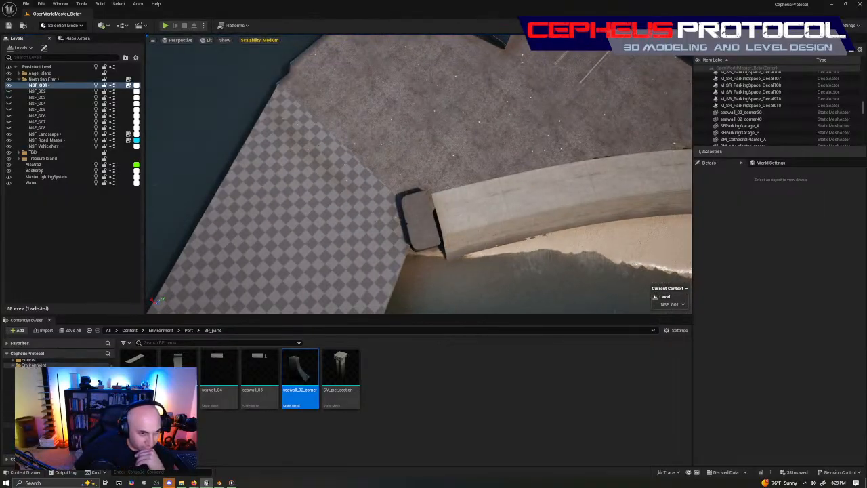
{"action": "left_click", "coordinate": [38, 419]}
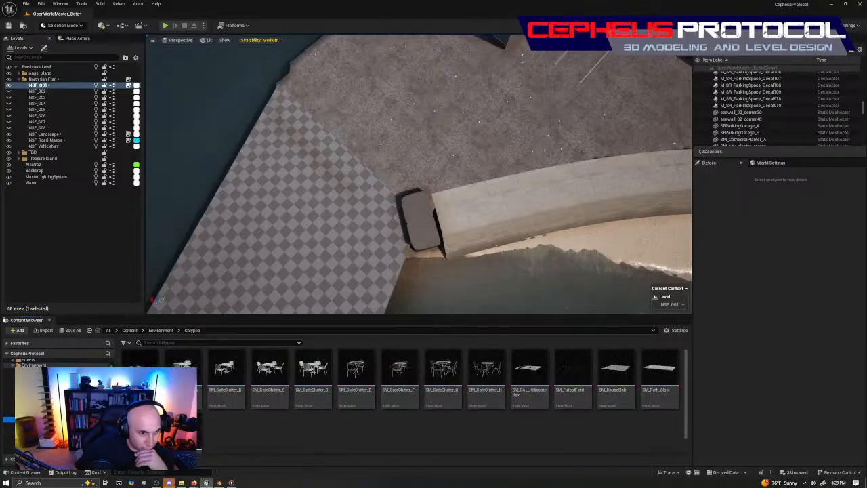
{"action": "left_click", "coordinate": [42, 447]}
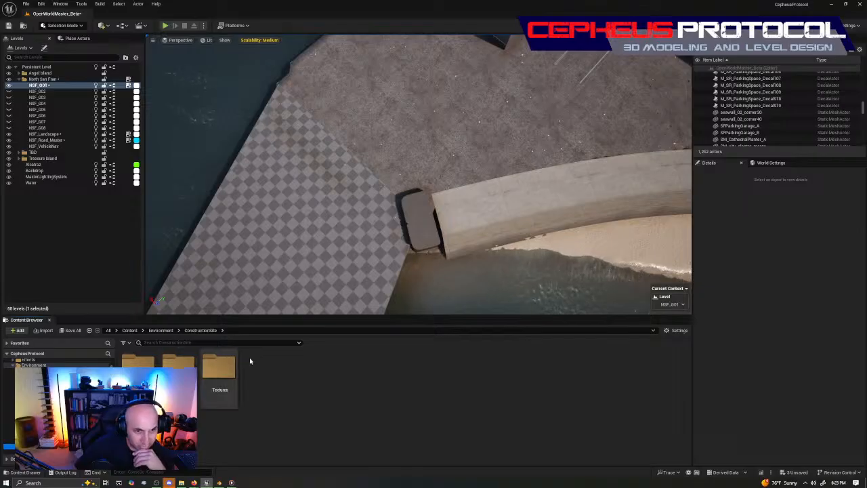
{"action": "double_click", "coordinate": [179, 382]}
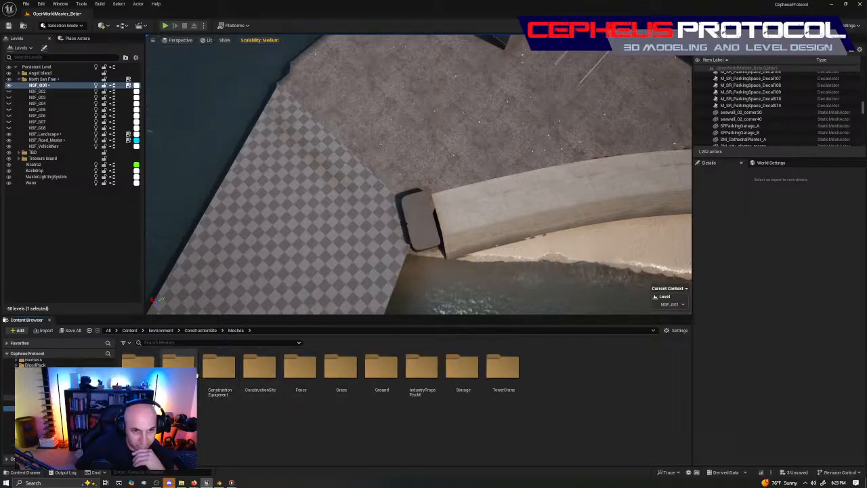
{"action": "double_click", "coordinate": [179, 371]}
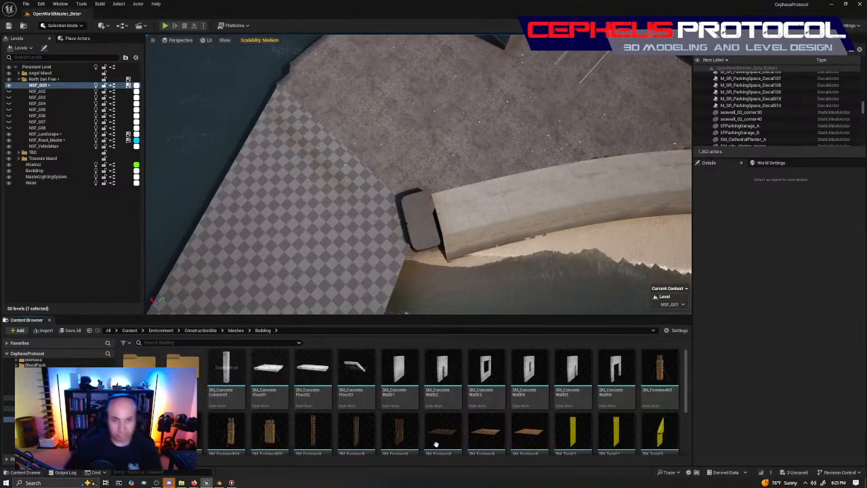
{"action": "mouse_move", "coordinate": [418, 197]}
{"action": "right_mouse_down"}
{"action": "mouse_move", "coordinate": [450, 197]}
{"action": "mouse_move", "coordinate": [413, 169]}
{"action": "mouse_move", "coordinate": [399, 183]}
{"action": "mouse_move", "coordinate": [409, 187]}
{"action": "right_mouse_up"}
{"action": "left_click_drag", "start_coordinate": [392, 365], "coordinate": [357, 150]}
{"action": "key", "text": "w"}
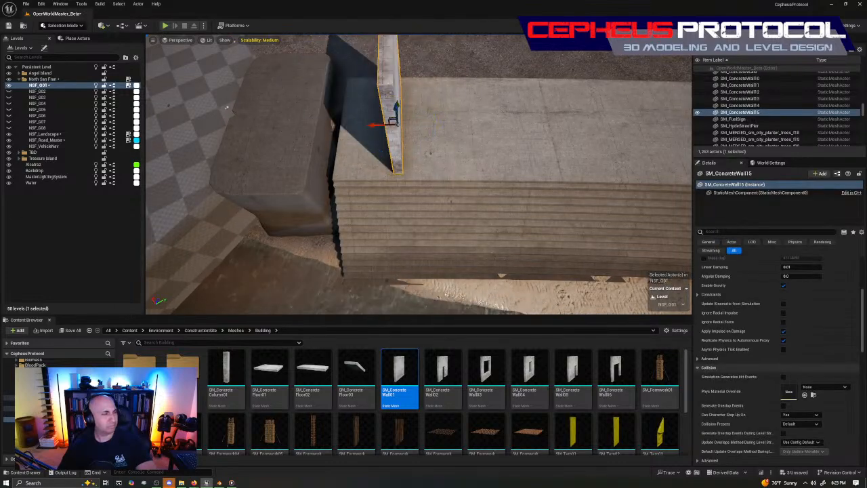
Step: Align the concrete wall with the seawall's end and sink it into the gap beside the corner block, leaving a low parapet above
{"action": "mouse_move", "coordinate": [488, 152]}
{"action": "right_mouse_down"}
{"action": "mouse_move", "coordinate": [541, 136]}
{"action": "mouse_move", "coordinate": [488, 152]}
{"action": "right_mouse_up"}
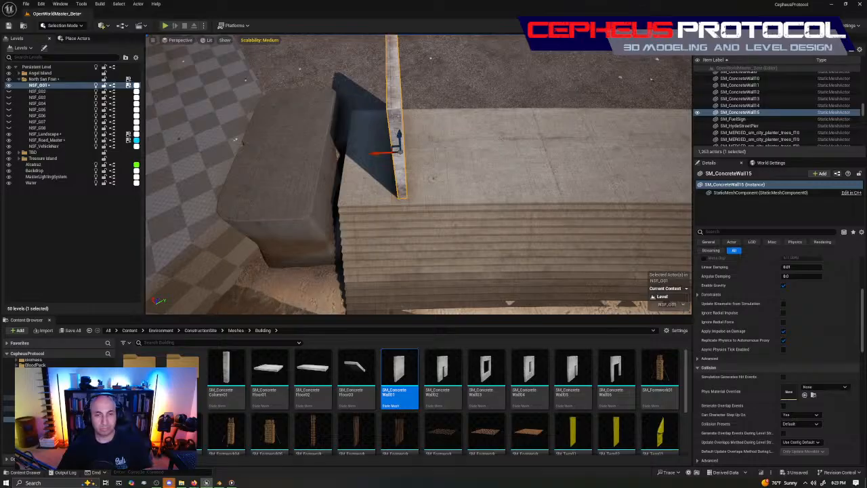
{"action": "mouse_move", "coordinate": [446, 201]}
{"action": "right_mouse_down"}
{"action": "mouse_move", "coordinate": [366, 233]}
{"action": "mouse_move", "coordinate": [434, 224]}
{"action": "mouse_move", "coordinate": [446, 200]}
{"action": "right_mouse_up"}
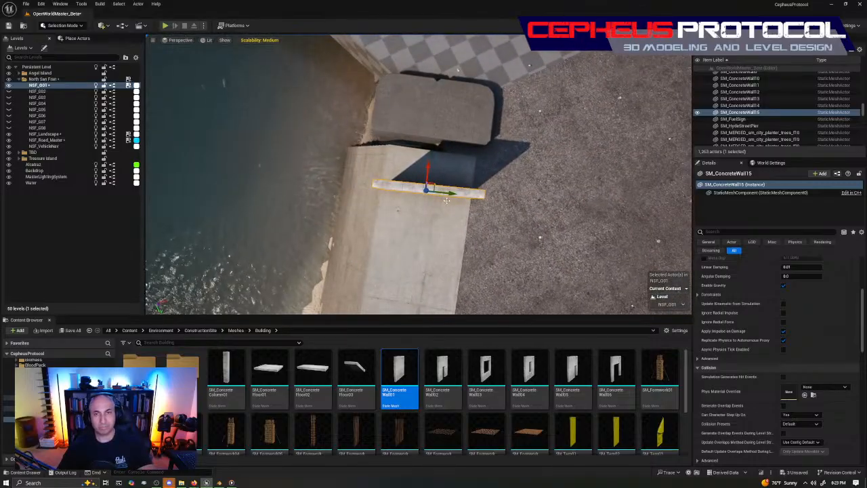
{"action": "key", "text": "e"}
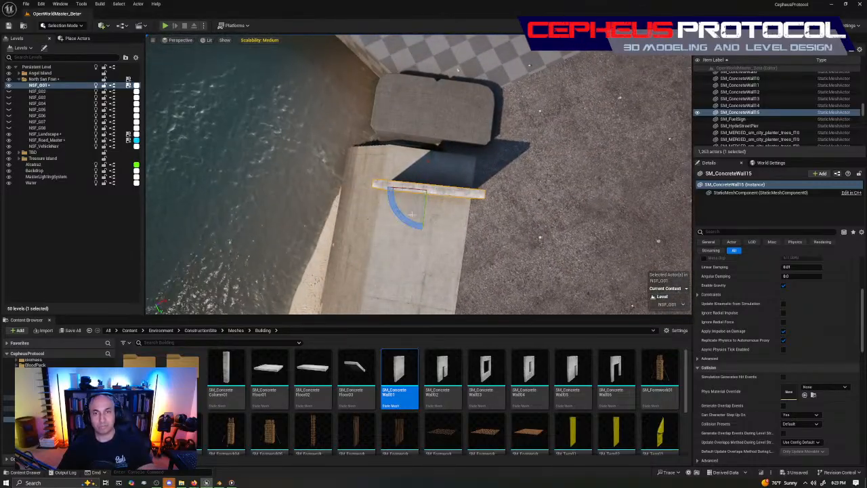
{"action": "left_click_drag", "start_coordinate": [411, 214], "coordinate": [413, 215]}
{"action": "key", "text": "w"}
{"action": "left_click_drag", "start_coordinate": [428, 172], "coordinate": [434, 126]}
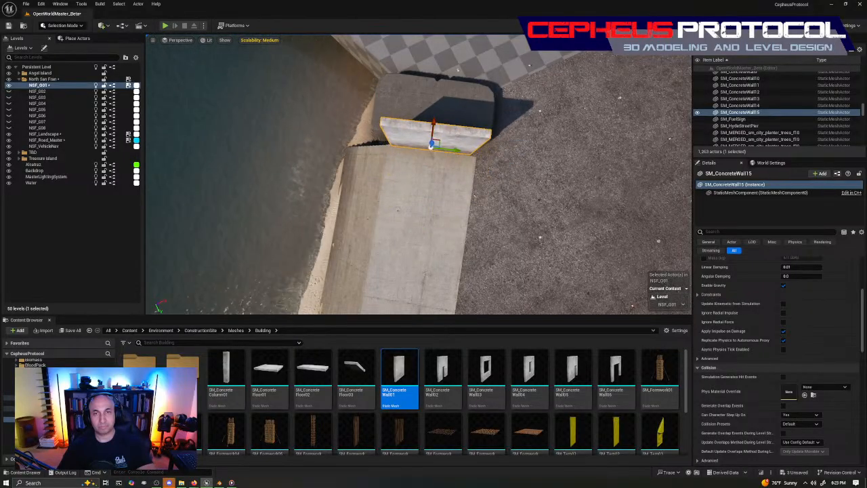
{"action": "right_click_drag", "start_coordinate": [422, 153], "coordinate": [421, 152]}
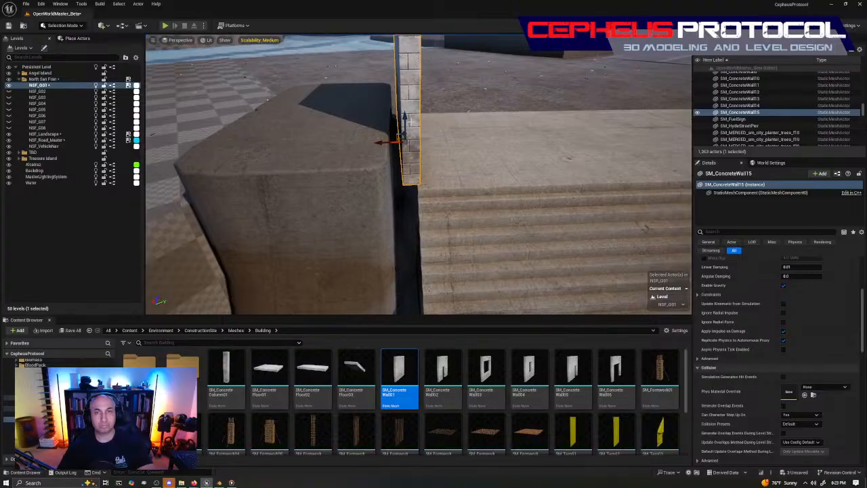
{"action": "left_click_drag", "start_coordinate": [404, 132], "coordinate": [375, 254]}
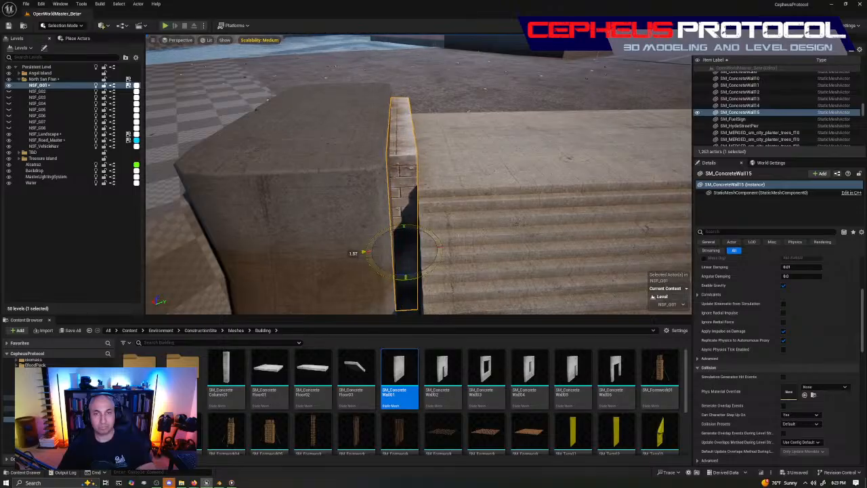
Step: Duplicate the concrete wall toward the water so the copy covers the open end of the seawall's stepped face
{"action": "right_click_drag", "start_coordinate": [434, 190], "coordinate": [305, 217]}
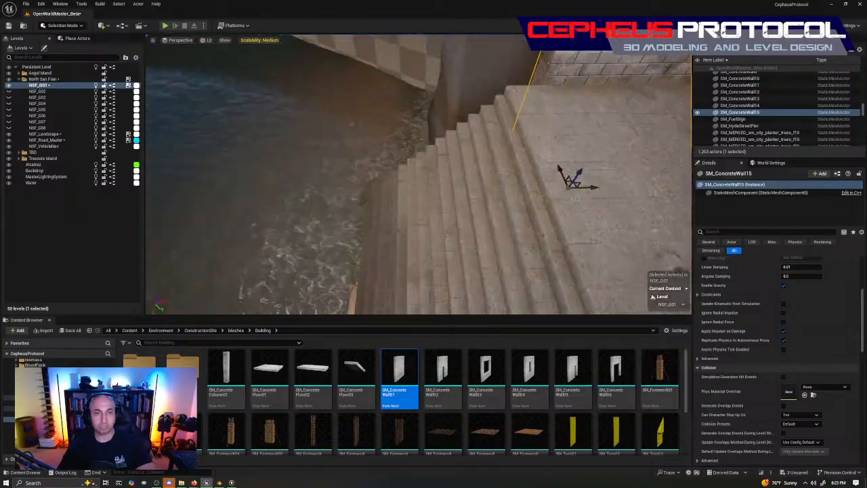
{"action": "right_click_drag", "start_coordinate": [304, 216], "coordinate": [224, 250]}
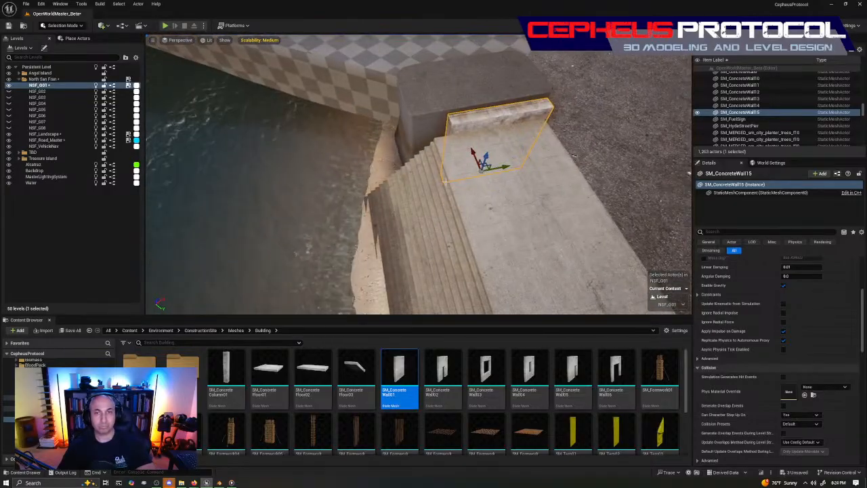
{"action": "left_click_drag", "start_coordinate": [506, 168], "coordinate": [436, 197], "text": "alt"}
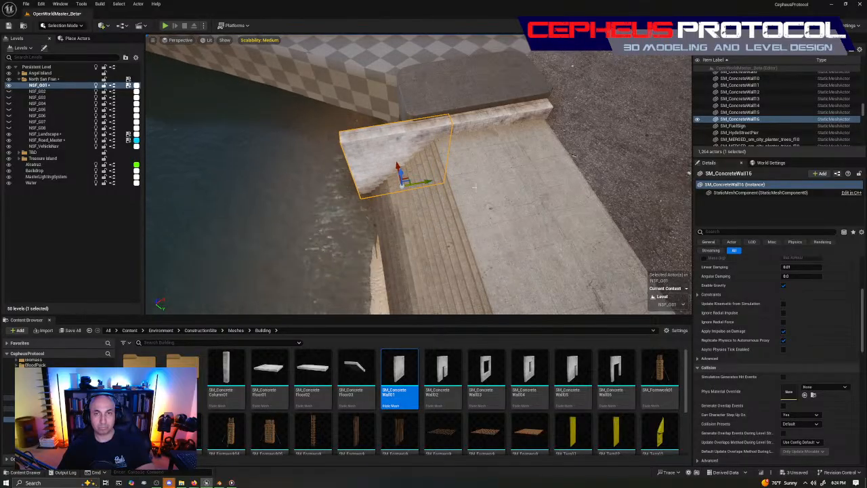
{"action": "right_click_drag", "start_coordinate": [474, 187], "coordinate": [335, 234]}
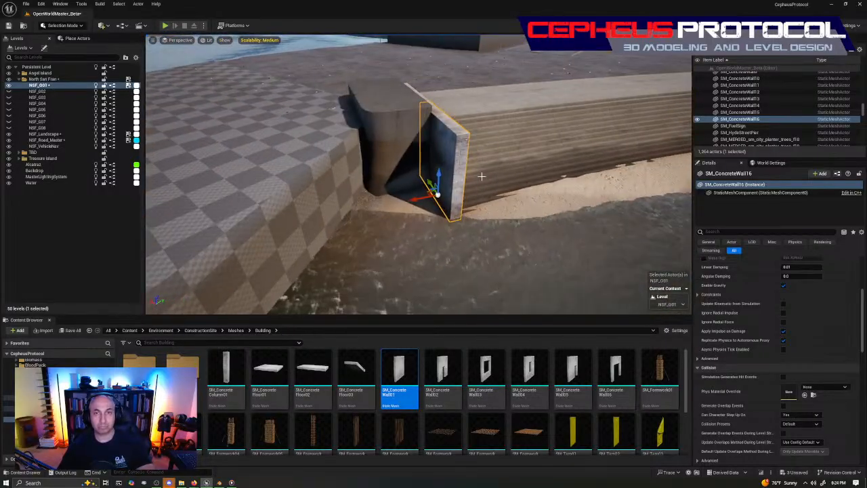
{"action": "key", "text": "Escape"}
{"action": "right_click_drag", "start_coordinate": [420, 203], "coordinate": [406, 196]}
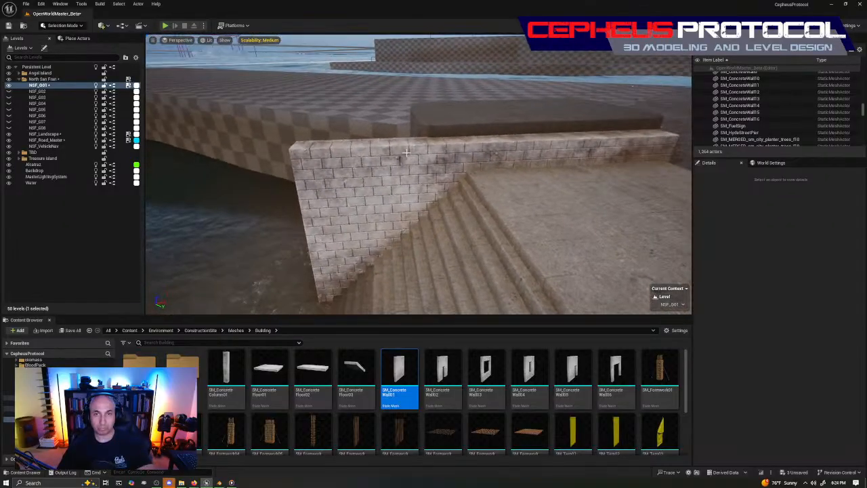
Step: Select both concrete wall pieces at the pier, try stretching their height, undo it, and scale them uniformly instead
{"action": "left_click", "coordinate": [533, 145]}
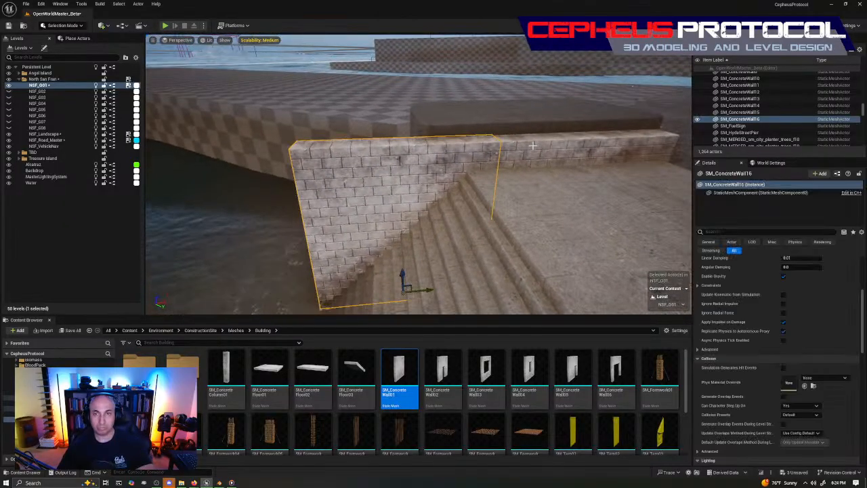
{"action": "left_click", "coordinate": [533, 145], "text": "ctrl"}
{"action": "key", "text": "r"}
{"action": "right_click_drag", "start_coordinate": [579, 201], "coordinate": [498, 203]}
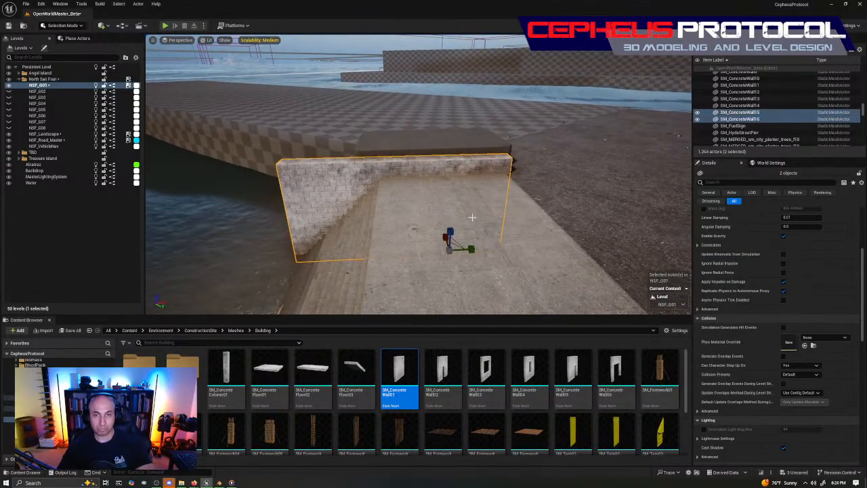
{"action": "left_click_drag", "start_coordinate": [450, 227], "coordinate": [450, 216]}
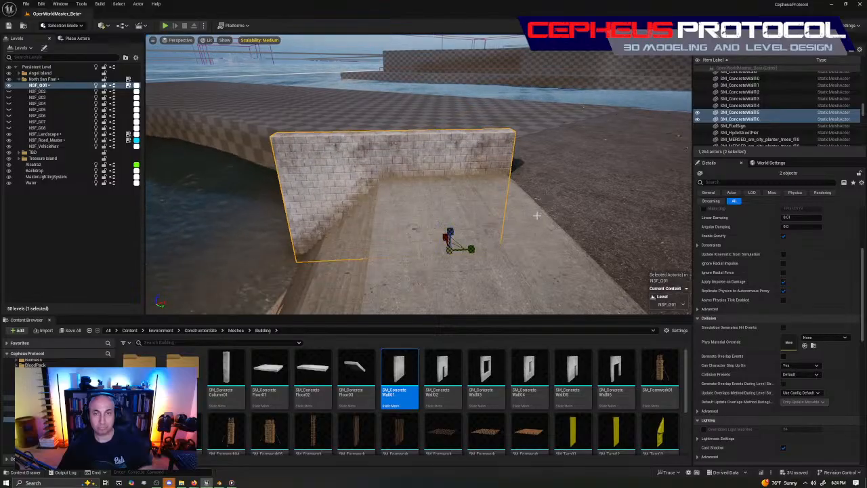
{"action": "key", "text": "ctrl+z"}
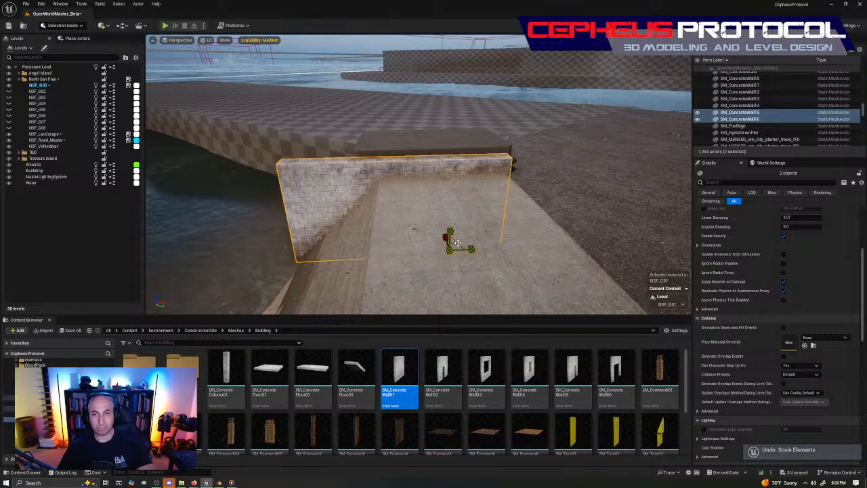
{"action": "left_click_drag", "start_coordinate": [449, 250], "coordinate": [488, 250]}
Step: Lower the scaled wall pair until its base sinks into the seabed
{"action": "key", "text": "w"}
{"action": "right_click_drag", "start_coordinate": [487, 250], "coordinate": [419, 203]}
{"action": "key", "text": "s"}
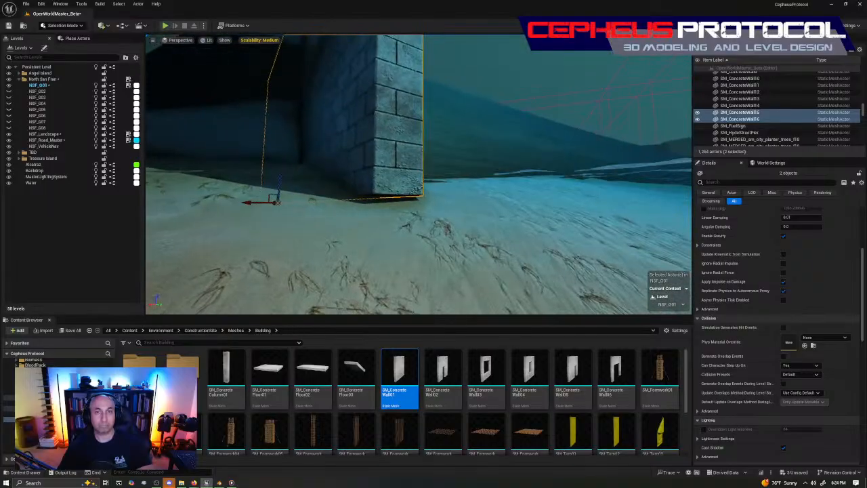
{"action": "key", "text": "w"}
{"action": "left_click_drag", "start_coordinate": [282, 177], "coordinate": [282, 188]}
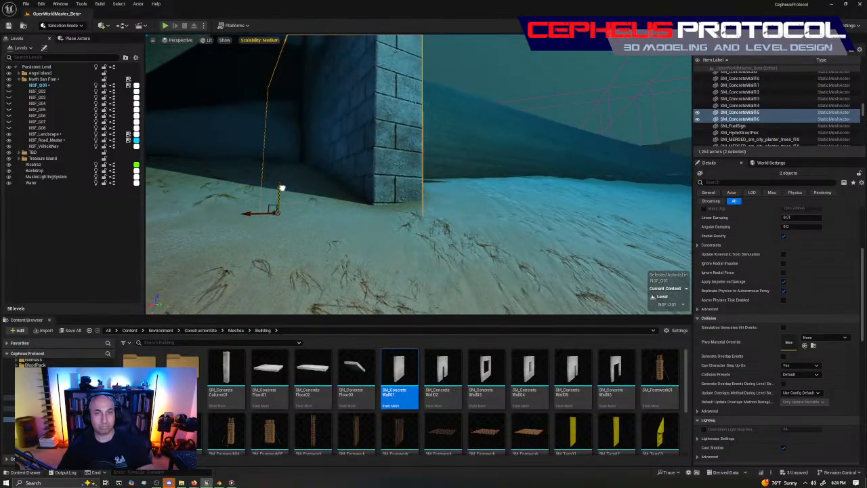
Step: Duplicate the concrete wall pair and move the copy across the cove toward the seawall's rocky stretch
{"action": "key", "text": "s"}
{"action": "right_click_drag", "start_coordinate": [283, 189], "coordinate": [426, 265]}
{"action": "key", "text": "s"}
{"action": "key", "text": "s"}
{"action": "key", "text": "s"}
{"action": "key", "text": "s"}
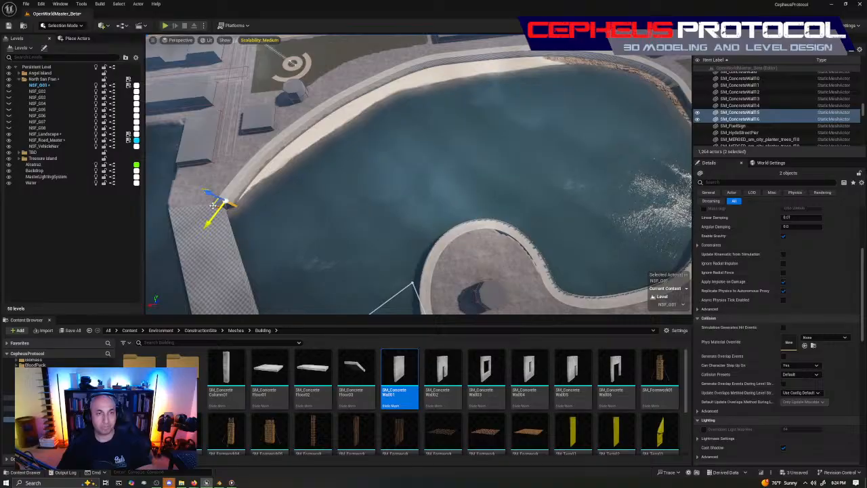
{"action": "left_click_drag", "start_coordinate": [221, 203], "coordinate": [499, 180], "text": "alt"}
{"action": "key", "text": "w"}
{"action": "mouse_move", "coordinate": [625, 157]}
{"action": "right_mouse_down"}
{"action": "mouse_move", "coordinate": [661, 125]}
{"action": "mouse_move", "coordinate": [640, 169]}
{"action": "mouse_move", "coordinate": [625, 157]}
{"action": "right_mouse_up"}
Step: Rotate the copied wall pair across the seawall and position it over the joint between the two seawall profiles at the rocks
{"action": "key", "text": "e"}
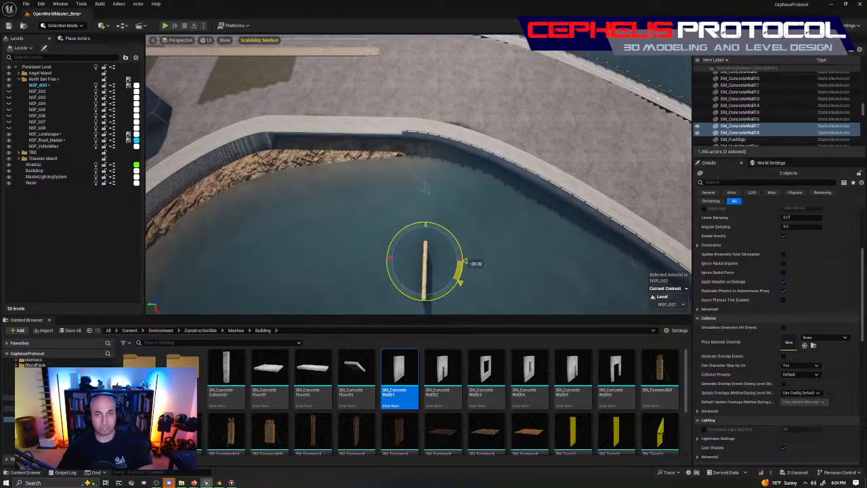
{"action": "key", "text": "w"}
{"action": "left_click_drag", "start_coordinate": [464, 262], "coordinate": [288, 153]}
{"action": "key", "text": "f"}
{"action": "mouse_move", "coordinate": [418, 174]}
{"action": "right_mouse_down"}
{"action": "mouse_move", "coordinate": [380, 177]}
{"action": "mouse_move", "coordinate": [413, 203]}
{"action": "mouse_move", "coordinate": [430, 166]}
{"action": "right_mouse_up"}
{"action": "left_click_drag", "start_coordinate": [420, 149], "coordinate": [432, 146]}
{"action": "mouse_move", "coordinate": [432, 146]}
{"action": "right_mouse_down"}
{"action": "mouse_move", "coordinate": [406, 159]}
{"action": "mouse_move", "coordinate": [454, 139]}
{"action": "mouse_move", "coordinate": [434, 132]}
{"action": "right_mouse_up"}
{"action": "key", "text": "e"}
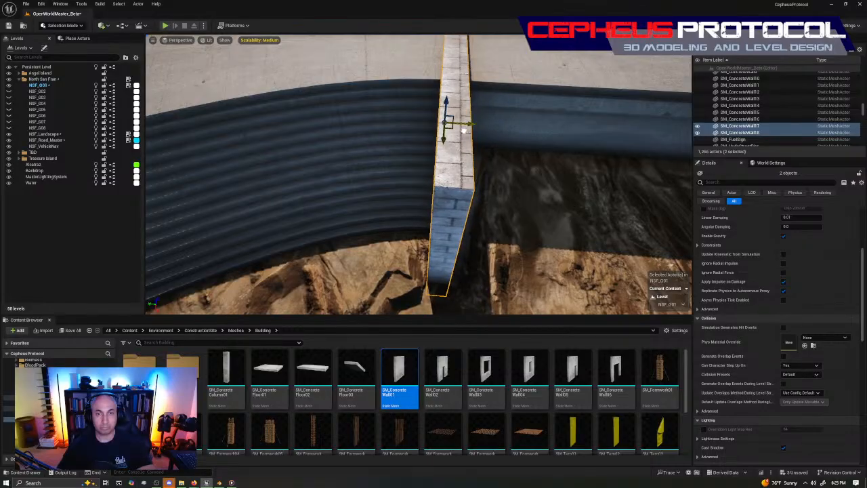
{"action": "mouse_move", "coordinate": [472, 137]}
{"action": "right_mouse_down"}
{"action": "mouse_move", "coordinate": [434, 142]}
{"action": "mouse_move", "coordinate": [472, 137]}
{"action": "right_mouse_up"}
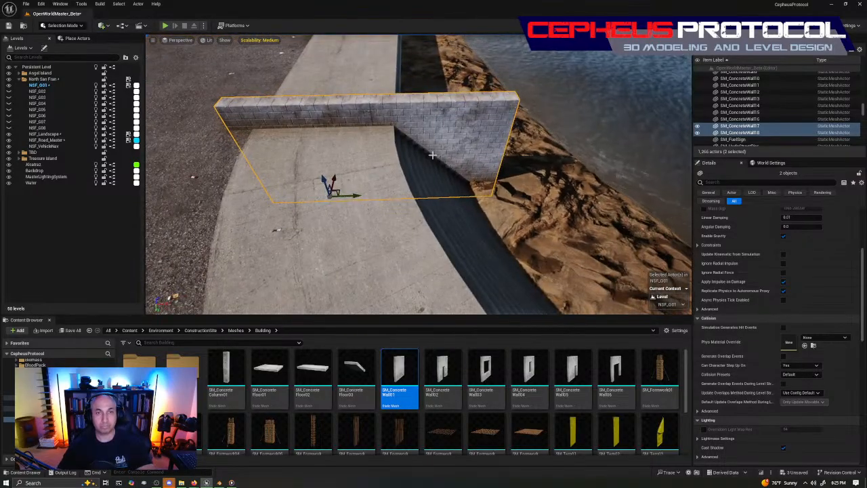
{"action": "right_click_drag", "start_coordinate": [539, 108], "coordinate": [596, 117]}
{"action": "left_click", "coordinate": [538, 107]}
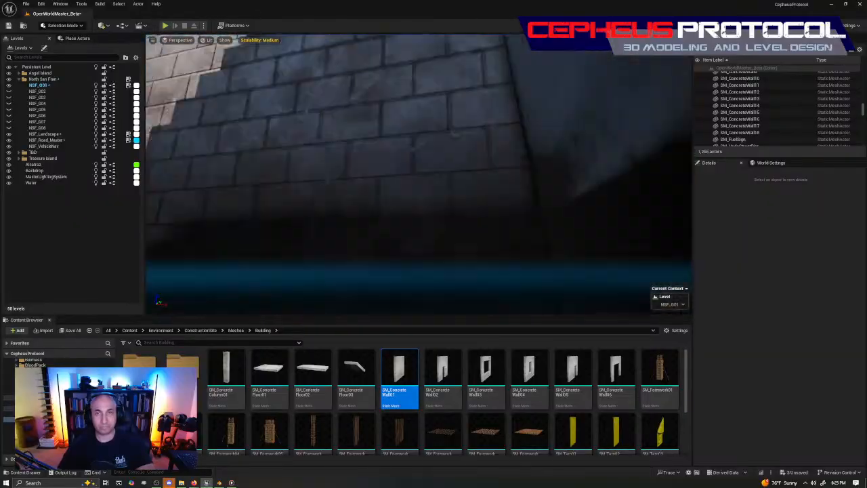
Step: Select the two concrete wall pieces at the pier, check their base at the waterline, and save the level changes
{"action": "right_click_drag", "start_coordinate": [596, 116], "coordinate": [579, 143]}
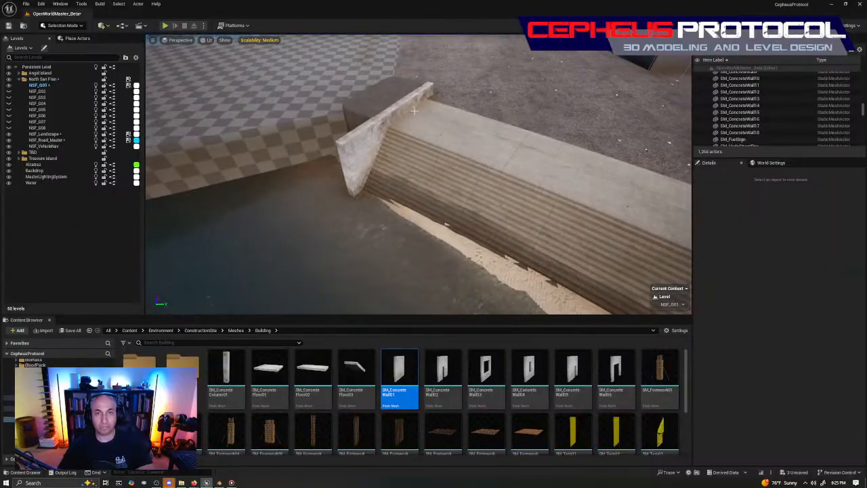
{"action": "left_click", "coordinate": [361, 150]}
{"action": "left_click", "coordinate": [409, 103], "text": "ctrl"}
{"action": "right_click_drag", "start_coordinate": [409, 103], "coordinate": [393, 95]}
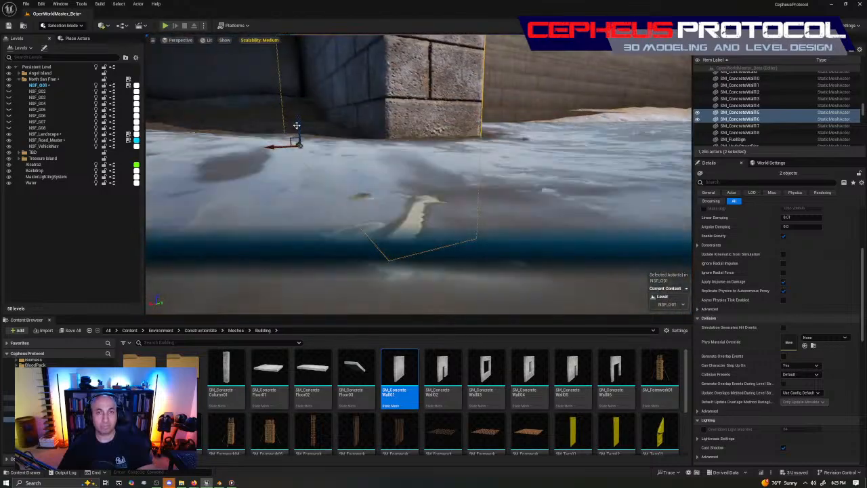
{"action": "right_click_drag", "start_coordinate": [301, 136], "coordinate": [406, 145]}
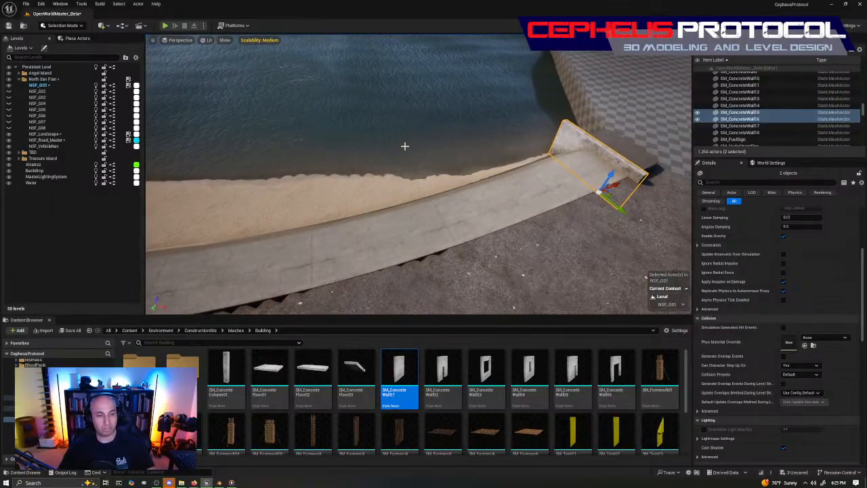
{"action": "key", "text": "ctrl+s"}
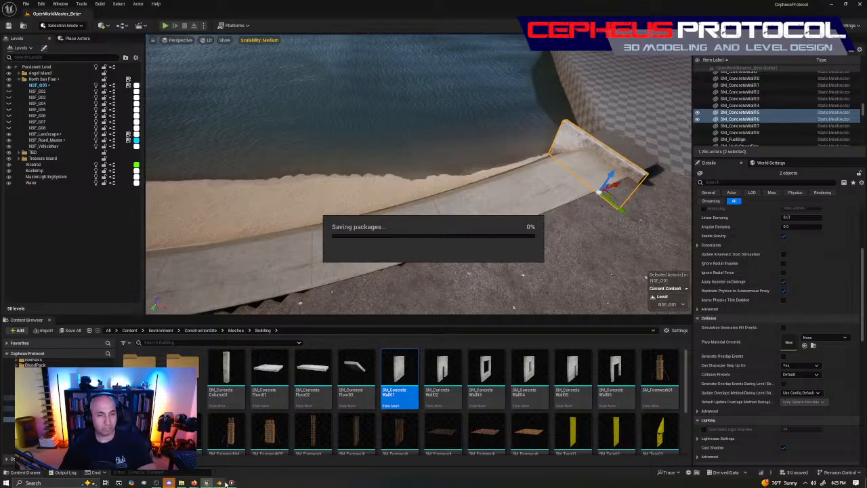
Step: Switch to Google Earth and examine the Aquatic Cove shoreline from the rocky bank across to Hyde St. Pier
{"action": "mouse_move", "coordinate": [193, 482]}
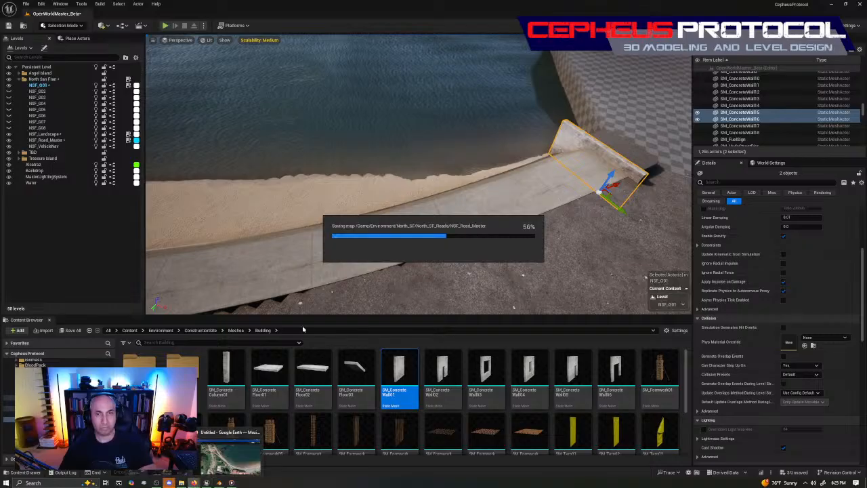
{"action": "left_click", "coordinate": [248, 455]}
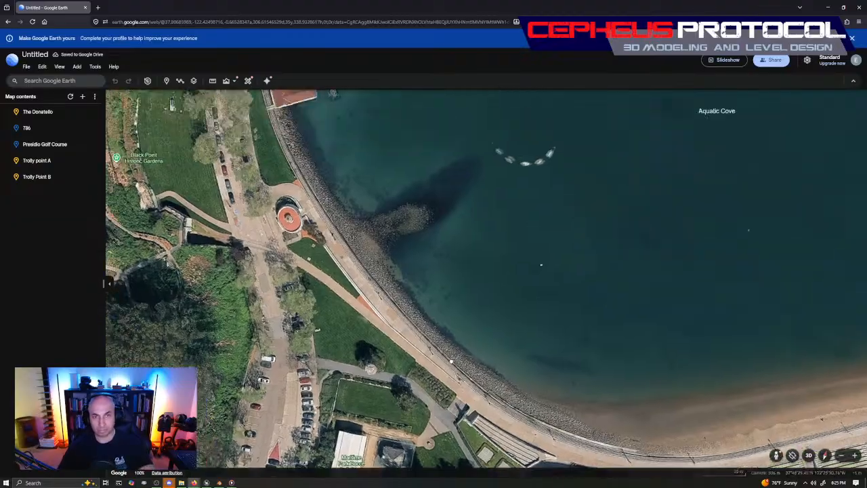
{"action": "left_click_drag", "start_coordinate": [451, 361], "coordinate": [452, 363]}
{"action": "left_click_drag", "start_coordinate": [580, 265], "coordinate": [223, 273]}
{"action": "left_click_drag", "start_coordinate": [653, 220], "coordinate": [308, 214]}
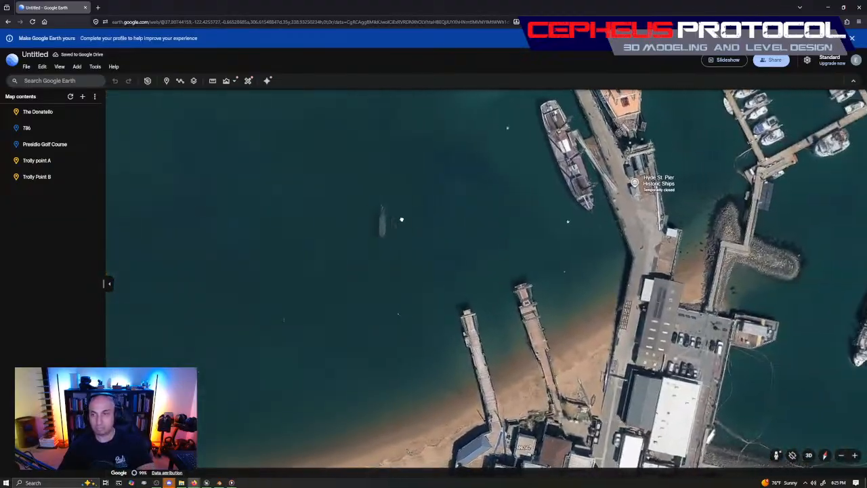
Step: Examine the shoreline from Hyde St. Pier along the beach to the Maritime Garden and Trolly Point B
{"action": "left_click_drag", "start_coordinate": [401, 447], "coordinate": [515, 146]}
{"action": "scroll", "coordinate": [413, 371], "scroll_direction": "down", "scroll_amount": 5}
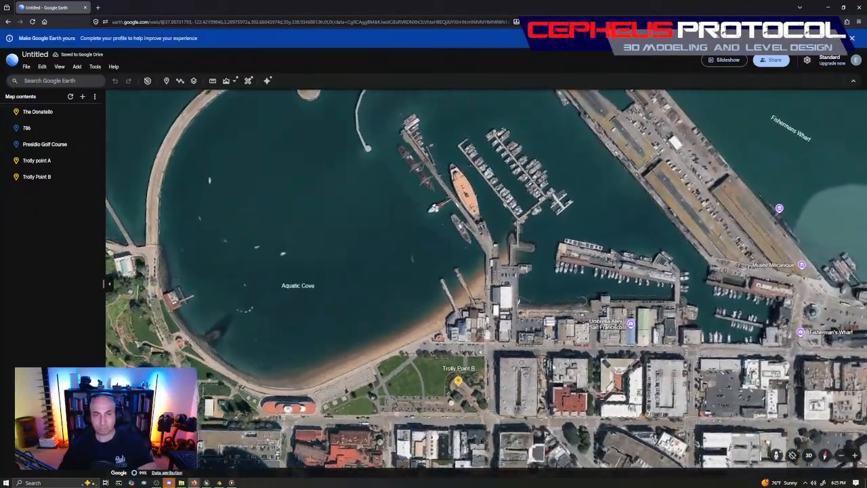
{"action": "scroll", "coordinate": [519, 312], "scroll_direction": "up", "scroll_amount": 5}
{"action": "scroll", "coordinate": [519, 312], "scroll_direction": "up", "scroll_amount": 5}
{"action": "left_click_drag", "start_coordinate": [520, 312], "coordinate": [646, 322]}
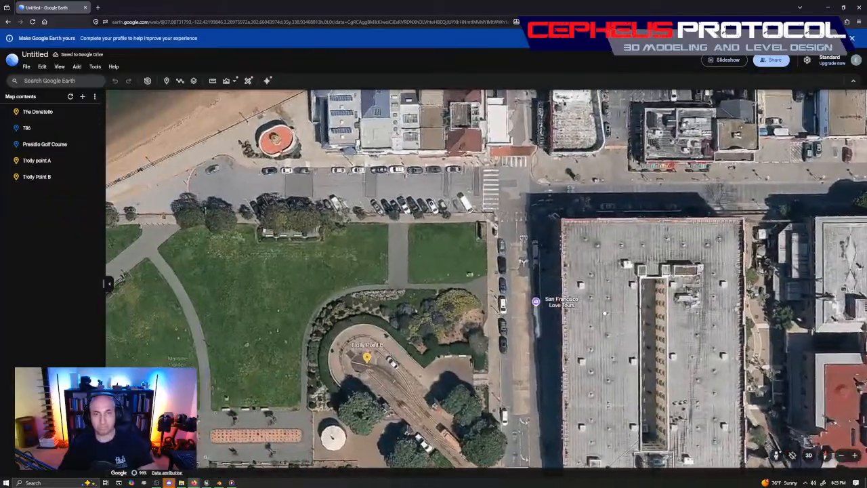
{"action": "scroll", "coordinate": [438, 315], "scroll_direction": "down", "scroll_amount": 2}
{"action": "scroll", "coordinate": [437, 315], "scroll_direction": "down", "scroll_amount": 2}
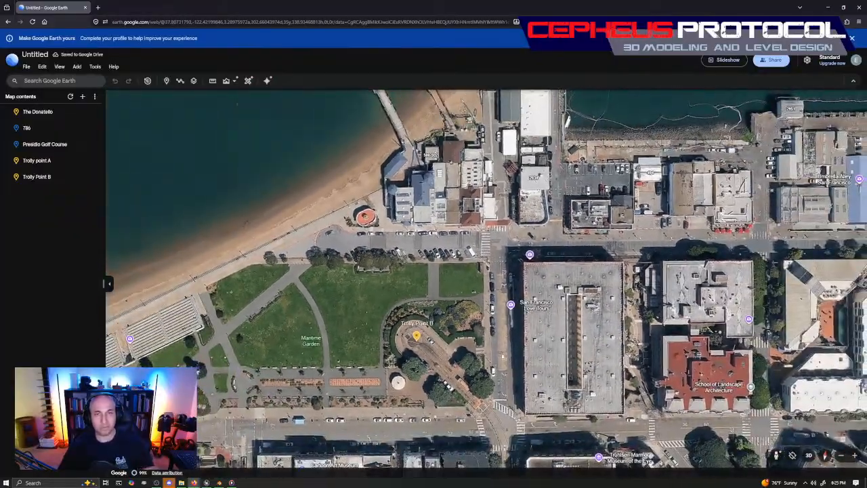
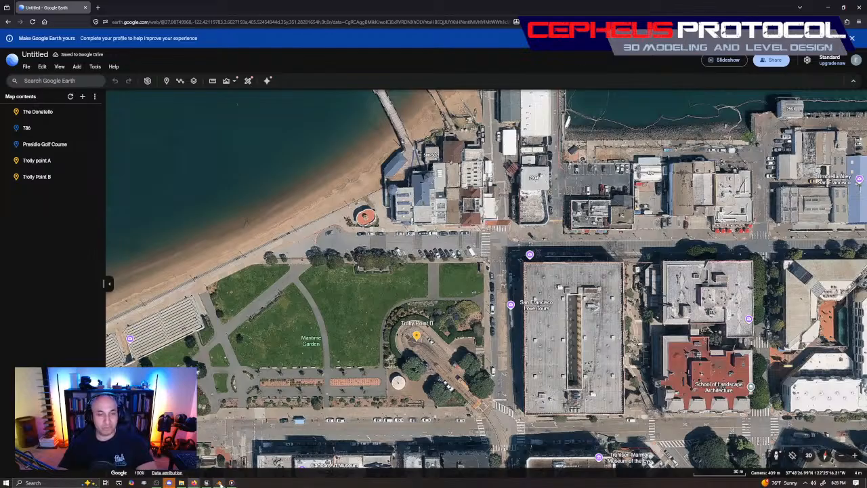
Step: Survey the city blocks and waterfront around Aquatic Cove, from Fort Mason Park across to the Port of San Francisco
{"action": "mouse_move", "coordinate": [168, 483]}
{"action": "scroll", "coordinate": [611, 226], "scroll_direction": "down", "scroll_amount": 5}
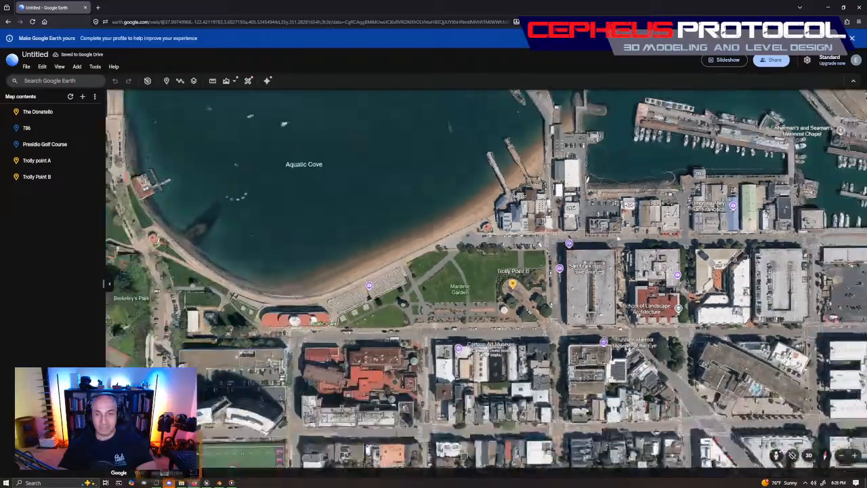
{"action": "left_click_drag", "start_coordinate": [611, 227], "coordinate": [507, 127]}
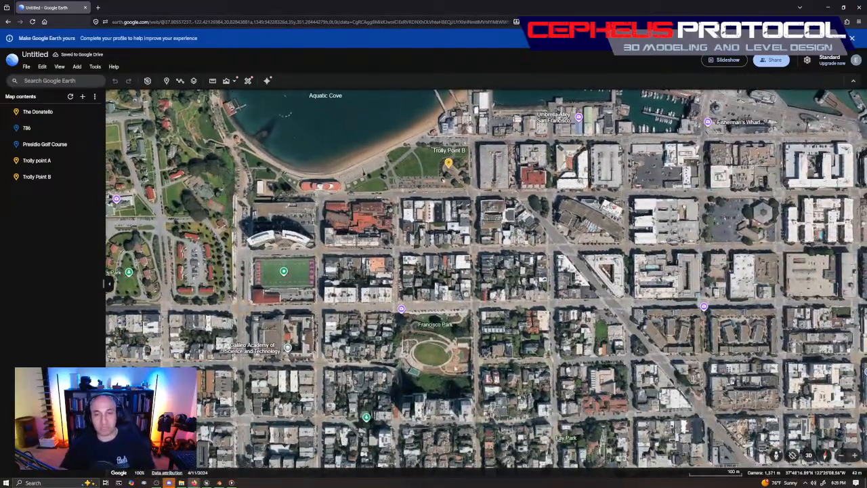
{"action": "left_click_drag", "start_coordinate": [484, 340], "coordinate": [697, 337]}
{"action": "scroll", "coordinate": [596, 288], "scroll_direction": "down", "scroll_amount": 5}
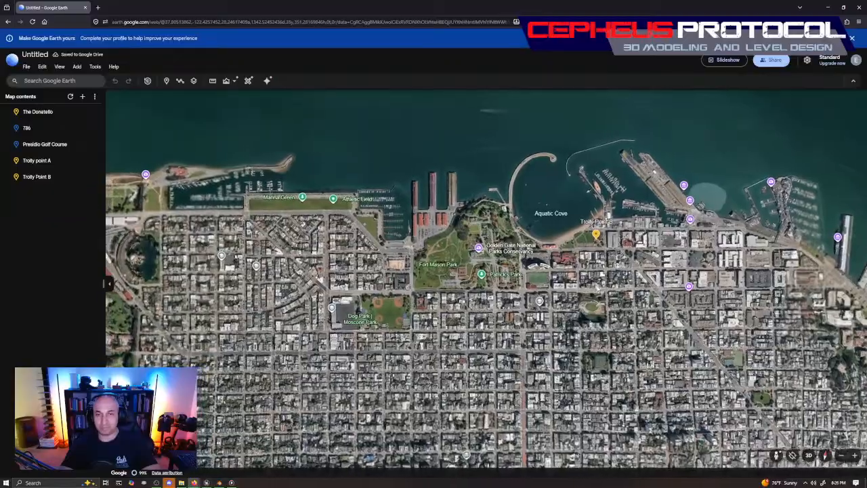
{"action": "left_click_drag", "start_coordinate": [527, 271], "coordinate": [433, 235]}
{"action": "scroll", "coordinate": [507, 319], "scroll_direction": "up", "scroll_amount": 2}
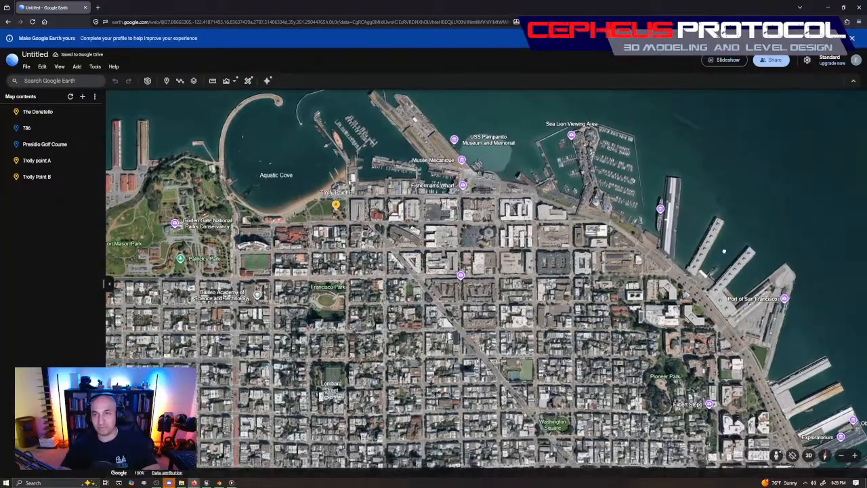
{"action": "left_click_drag", "start_coordinate": [724, 251], "coordinate": [724, 250]}
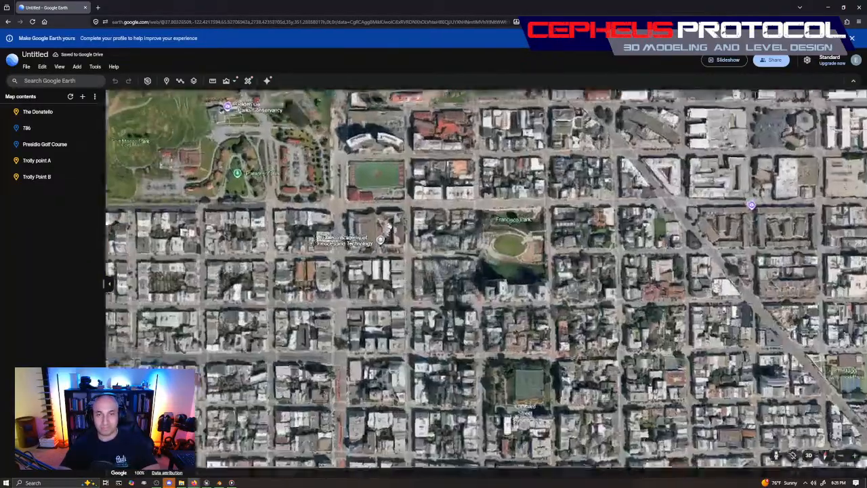
Step: Examine Galileo Academy, its football field, the twin apartment towers and the Francisco Park blocks in tilted 3D view
{"action": "scroll", "coordinate": [488, 322], "scroll_direction": "up", "scroll_amount": 3}
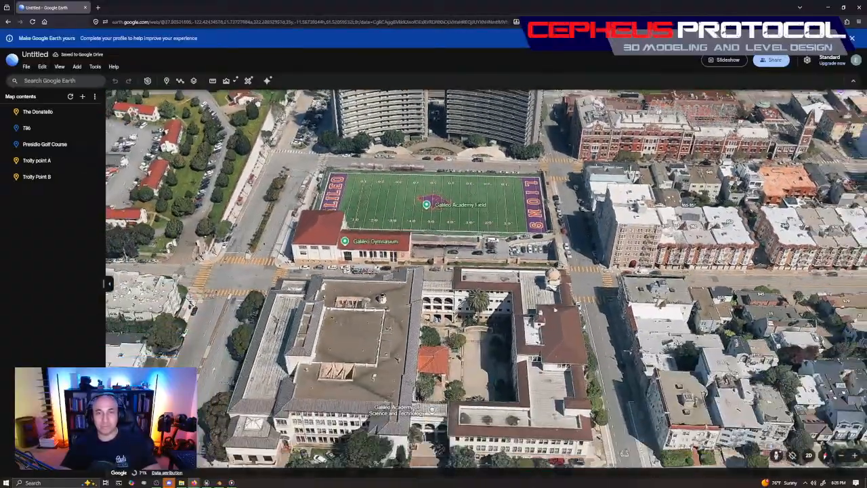
{"action": "left_click_drag", "start_coordinate": [576, 329], "coordinate": [569, 237]}
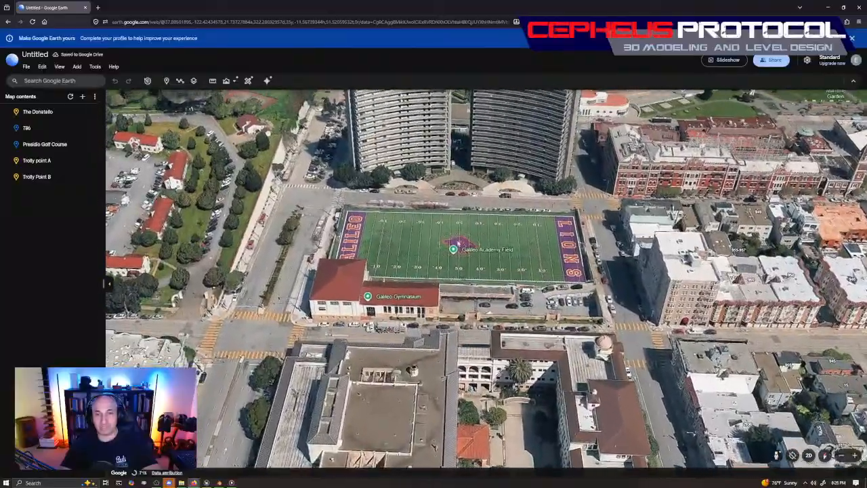
{"action": "left_click_drag", "start_coordinate": [458, 242], "coordinate": [462, 283]}
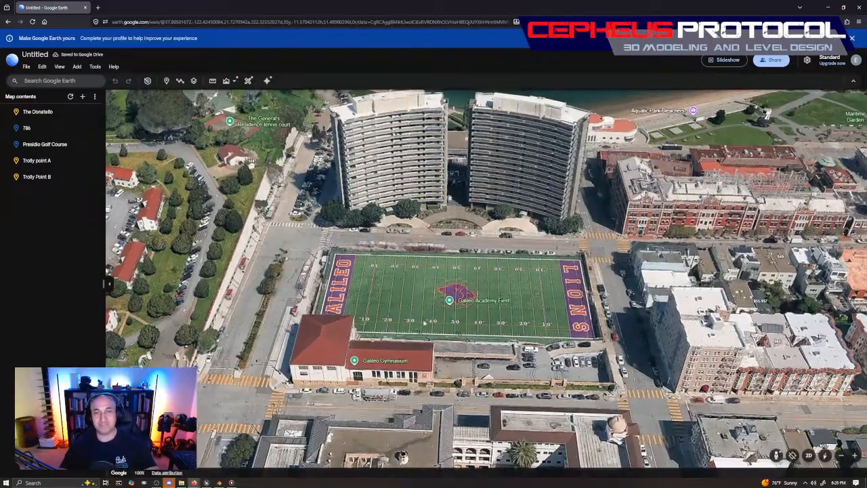
{"action": "left_click_drag", "start_coordinate": [425, 323], "coordinate": [426, 329]}
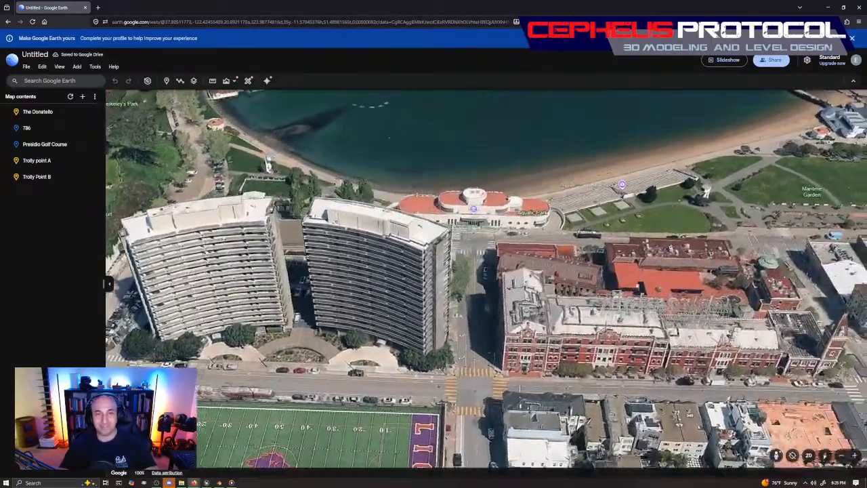
{"action": "left_click_drag", "start_coordinate": [340, 346], "coordinate": [619, 264]}
{"action": "left_click_drag", "start_coordinate": [579, 303], "coordinate": [470, 271]}
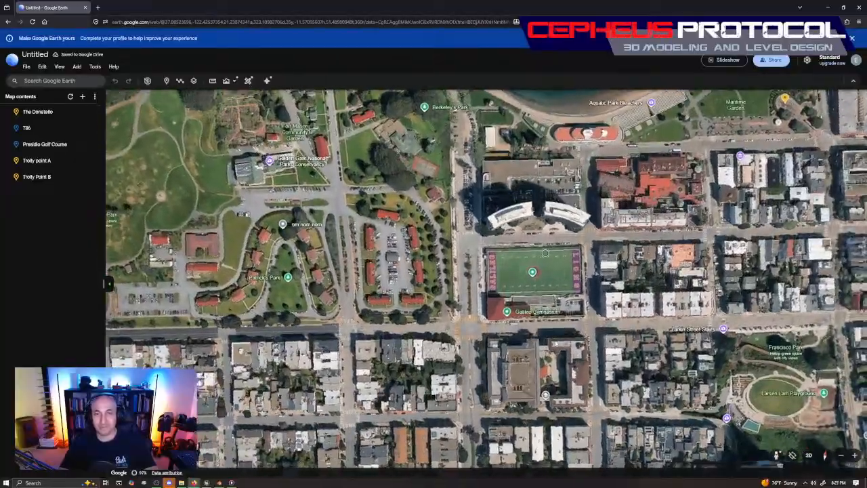
{"action": "left_click_drag", "start_coordinate": [626, 257], "coordinate": [526, 299]}
{"action": "middle_click_drag", "start_coordinate": [601, 210], "coordinate": [580, 318]}
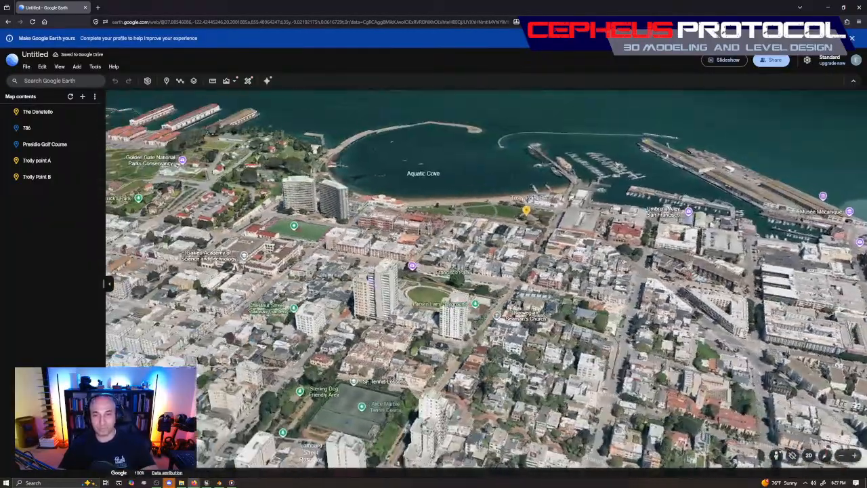
{"action": "middle_click_drag", "start_coordinate": [464, 238], "coordinate": [463, 292]}
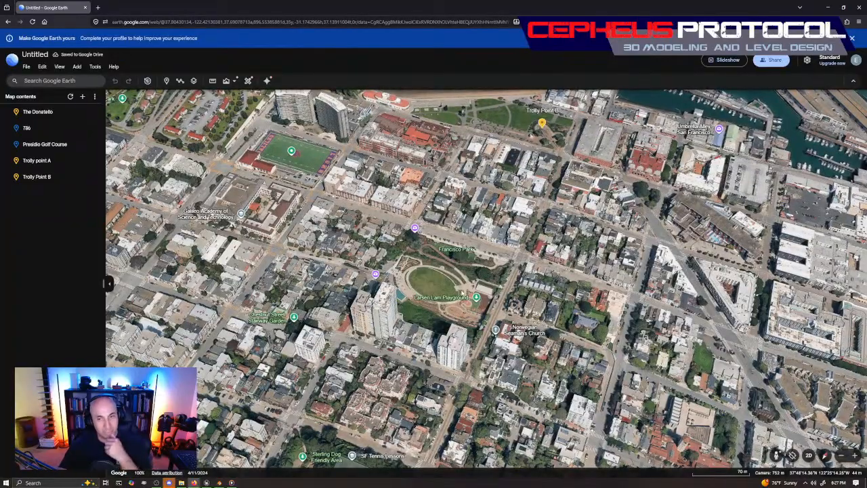
{"action": "middle_click_drag", "start_coordinate": [432, 325], "coordinate": [442, 336]}
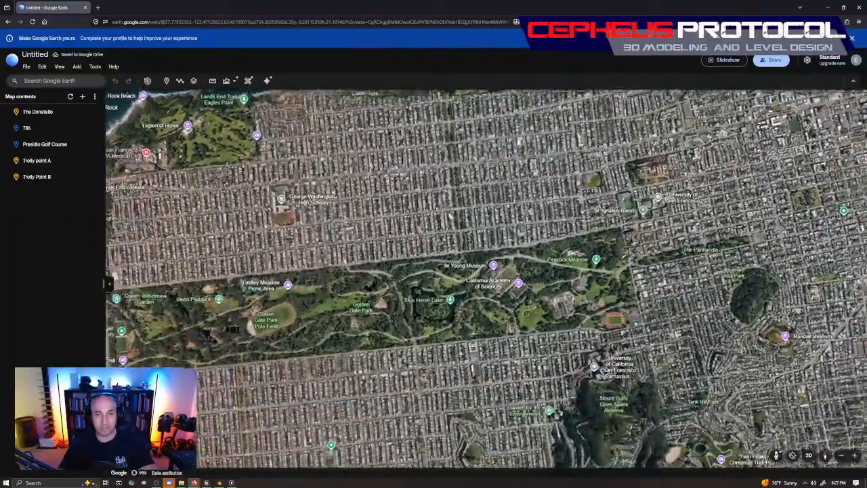
Step: Survey the map from Golden Gate Park and the Presidio back to the Aquatic Cove shoreline at Trolly Point B
{"action": "left_click_drag", "start_coordinate": [284, 301], "coordinate": [291, 292]}
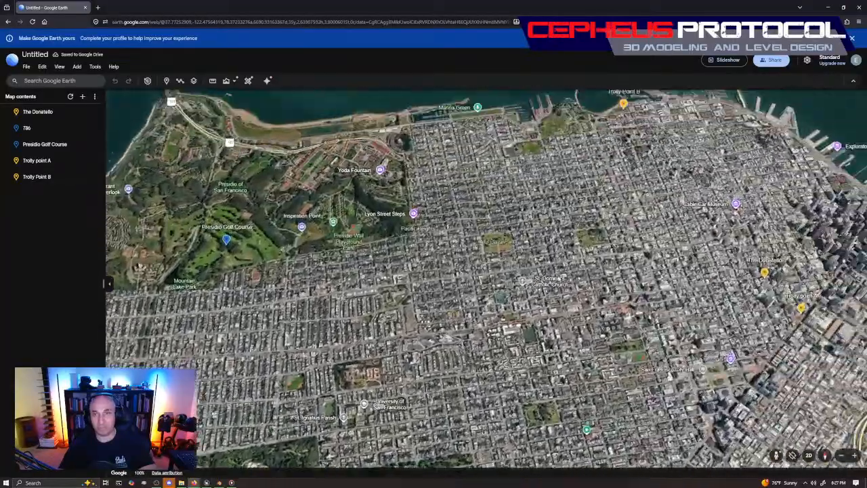
{"action": "scroll", "coordinate": [581, 180], "scroll_direction": "up", "scroll_amount": 3}
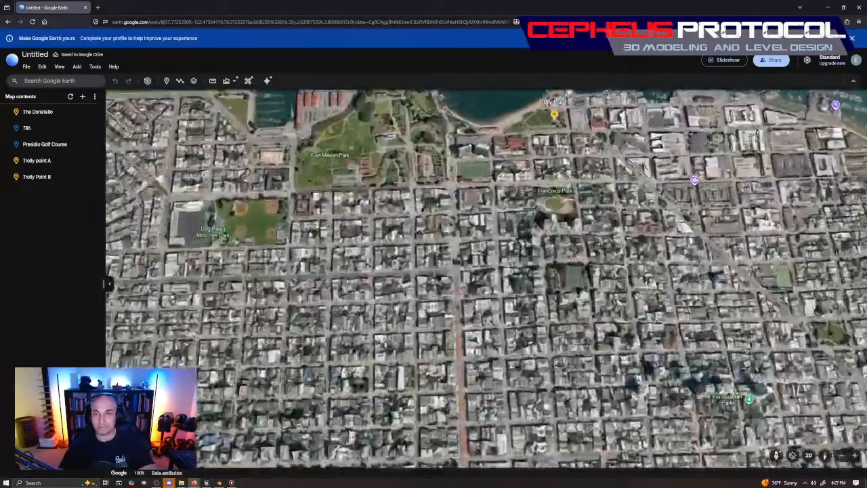
{"action": "left_click_drag", "start_coordinate": [582, 121], "coordinate": [514, 273]}
{"action": "scroll", "coordinate": [514, 272], "scroll_direction": "up", "scroll_amount": 5}
{"action": "left_click_drag", "start_coordinate": [463, 285], "coordinate": [517, 294]}
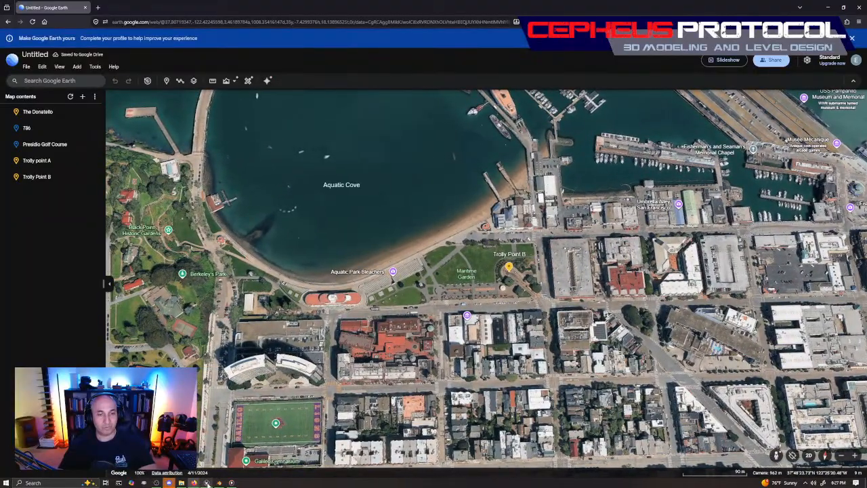
Step: Switch to Unreal and flatten the landscape along the seawall's jagged inland edge near the pier-end concrete walls
{"action": "left_click", "coordinate": [207, 482]}
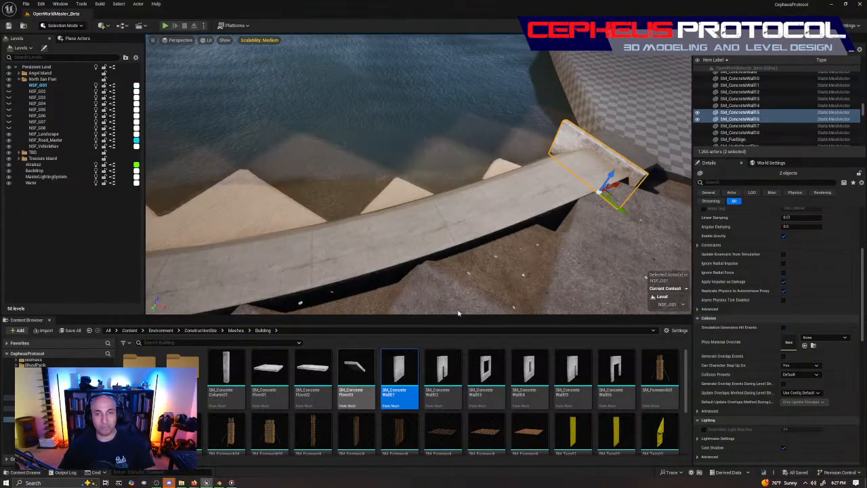
{"action": "right_click_drag", "start_coordinate": [461, 108], "coordinate": [467, 183]}
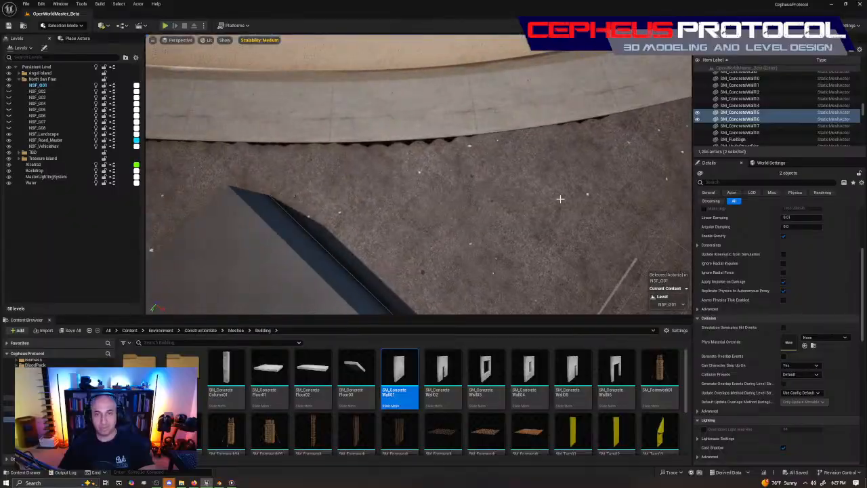
{"action": "left_click", "coordinate": [467, 108]}
{"action": "right_click_drag", "start_coordinate": [467, 108], "coordinate": [305, 101]}
{"action": "right_click_drag", "start_coordinate": [611, 187], "coordinate": [498, 183]}
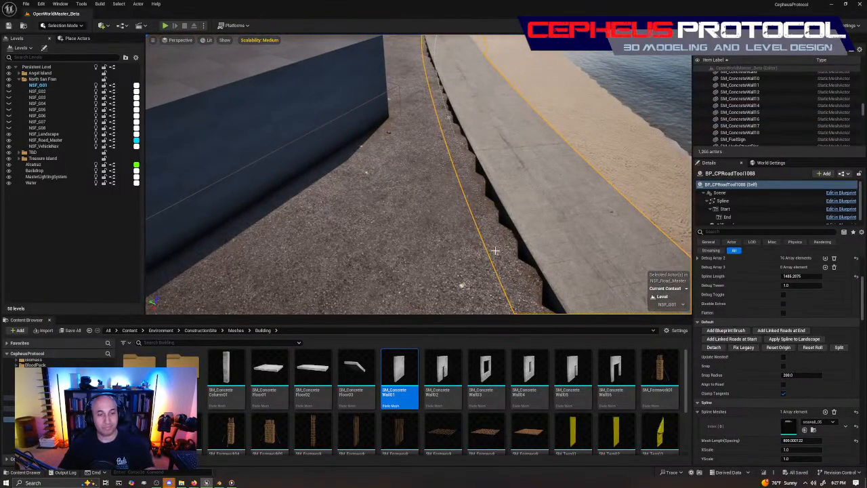
{"action": "key", "text": "shift+2"}
{"action": "right_click_drag", "start_coordinate": [531, 192], "coordinate": [664, 217]}
{"action": "mouse_move", "coordinate": [494, 209]}
{"action": "right_mouse_down"}
{"action": "mouse_move", "coordinate": [569, 254]}
{"action": "mouse_move", "coordinate": [514, 247]}
{"action": "right_mouse_up"}
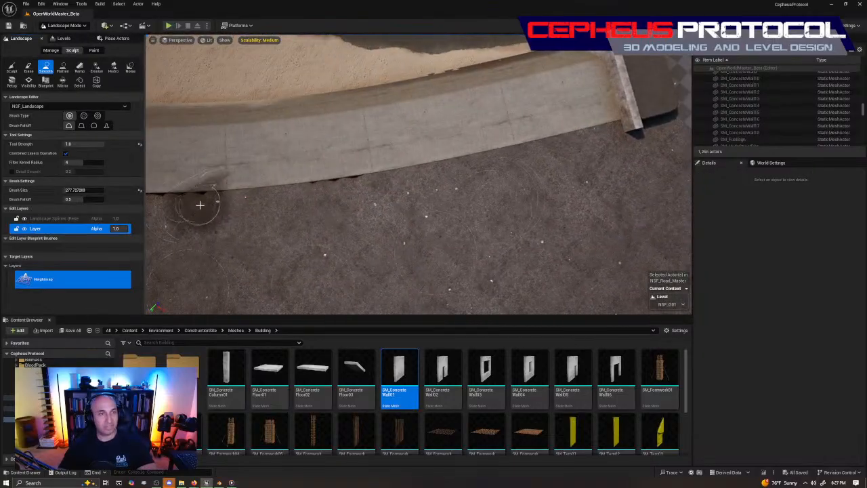
{"action": "left_click", "coordinate": [62, 66]}
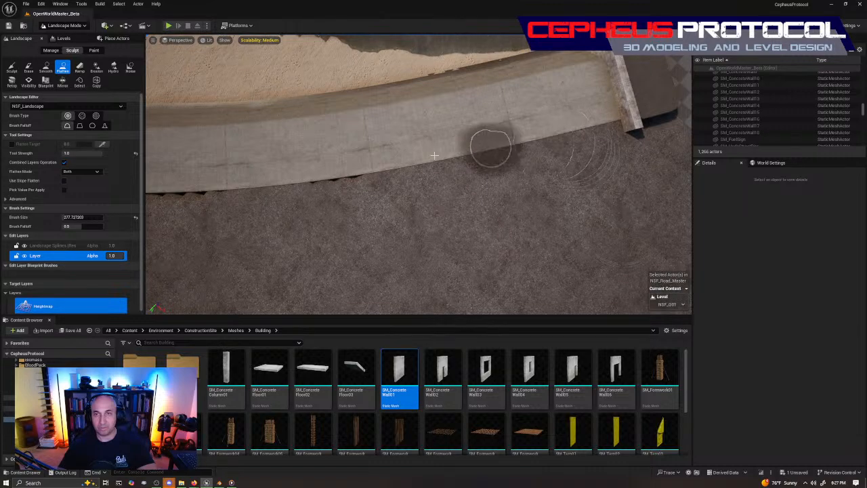
{"action": "mouse_move", "coordinate": [280, 199]}
{"action": "left_mouse_down"}
{"action": "mouse_move", "coordinate": [211, 199]}
{"action": "mouse_move", "coordinate": [196, 209]}
{"action": "left_mouse_up"}
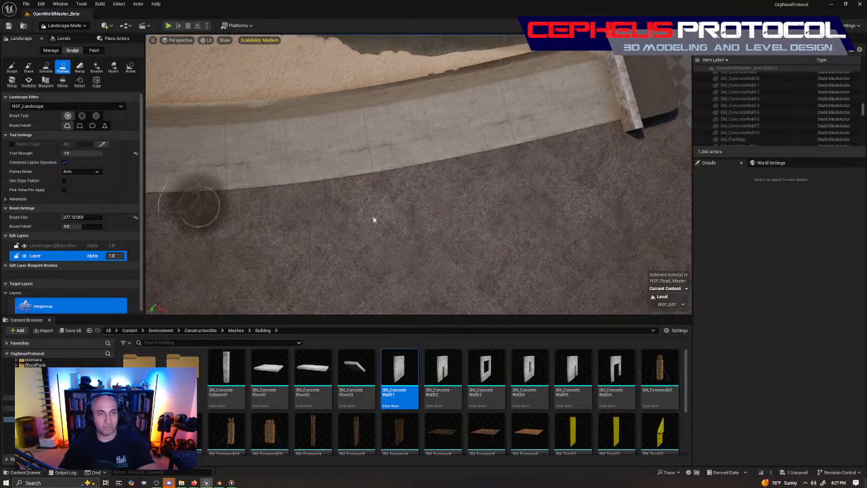
Step: Continue flattening the landscape against the seawall's inland edge along the sandy beach stretch
{"action": "right_click_drag", "start_coordinate": [373, 219], "coordinate": [294, 203]}
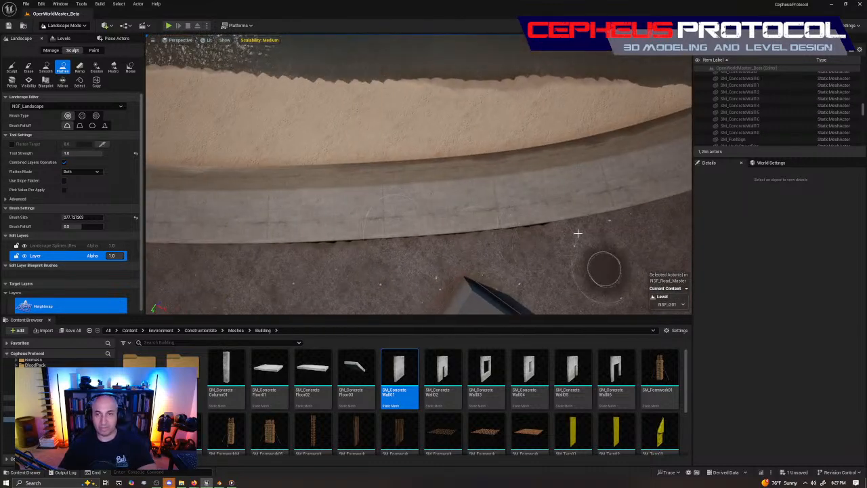
{"action": "mouse_move", "coordinate": [520, 228]}
{"action": "left_mouse_down"}
{"action": "mouse_move", "coordinate": [372, 248]}
{"action": "mouse_move", "coordinate": [245, 248]}
{"action": "mouse_move", "coordinate": [478, 248]}
{"action": "mouse_move", "coordinate": [249, 242]}
{"action": "mouse_move", "coordinate": [313, 251]}
{"action": "mouse_move", "coordinate": [413, 245]}
{"action": "left_mouse_up"}
{"action": "right_click_drag", "start_coordinate": [414, 246], "coordinate": [335, 246]}
{"action": "mouse_move", "coordinate": [574, 232]}
{"action": "left_mouse_down"}
{"action": "mouse_move", "coordinate": [325, 226]}
{"action": "mouse_move", "coordinate": [201, 203]}
{"action": "left_mouse_up"}
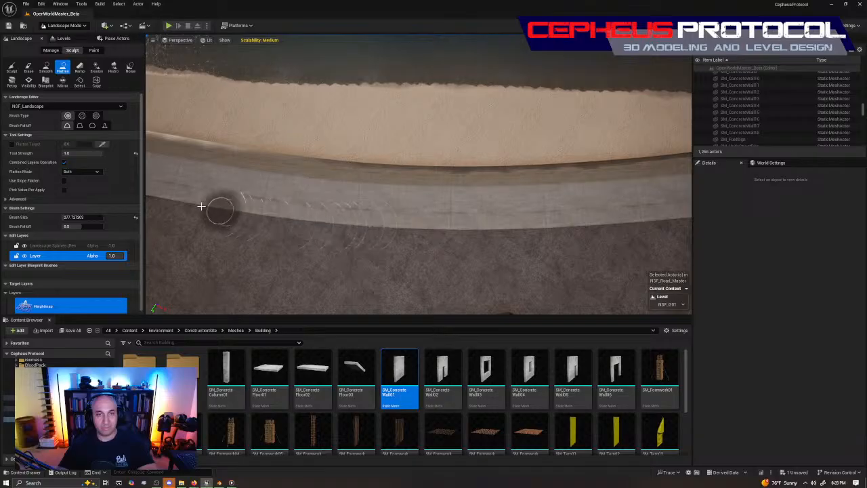
Step: Follow the seawall past the rocky bank and flatten the terrain gap on the curve beyond the concrete joint wall
{"action": "right_click_drag", "start_coordinate": [290, 243], "coordinate": [220, 271]}
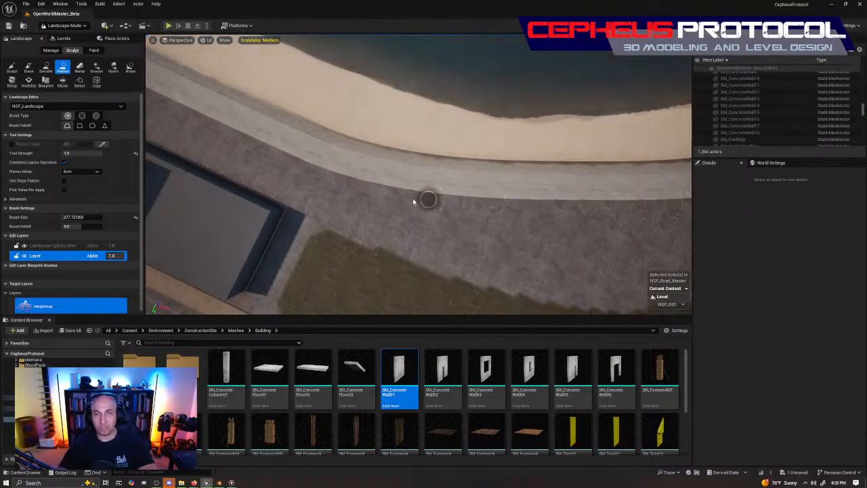
{"action": "mouse_move", "coordinate": [297, 168]}
{"action": "right_mouse_down"}
{"action": "mouse_move", "coordinate": [250, 186]}
{"action": "mouse_move", "coordinate": [248, 163]}
{"action": "mouse_move", "coordinate": [278, 183]}
{"action": "mouse_move", "coordinate": [251, 169]}
{"action": "right_mouse_up"}
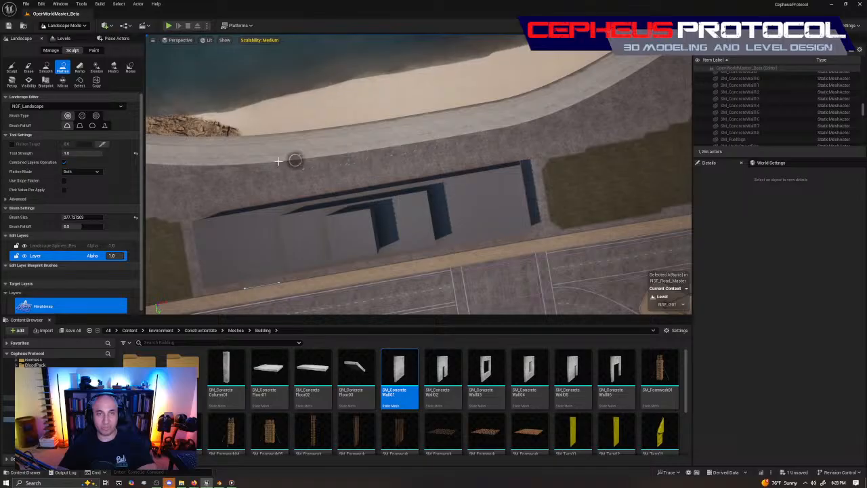
{"action": "mouse_move", "coordinate": [226, 196]}
{"action": "right_mouse_down"}
{"action": "mouse_move", "coordinate": [372, 222]}
{"action": "mouse_move", "coordinate": [484, 218]}
{"action": "right_mouse_up"}
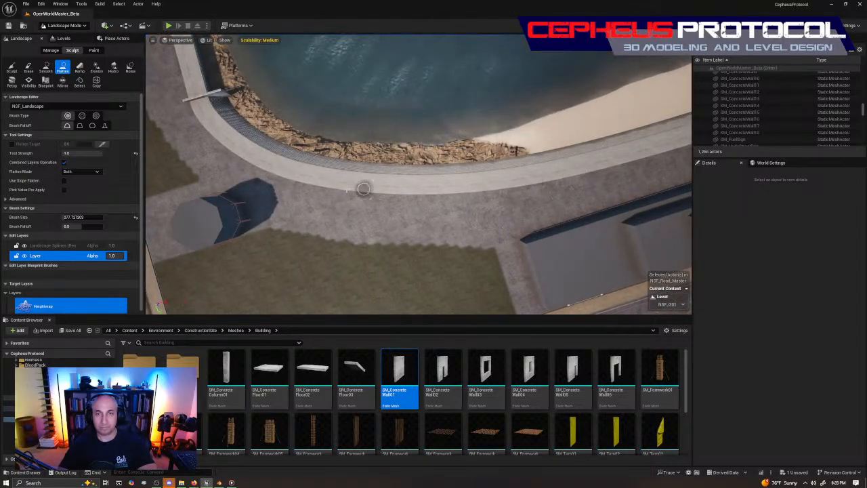
{"action": "right_click_drag", "start_coordinate": [197, 124], "coordinate": [479, 231]}
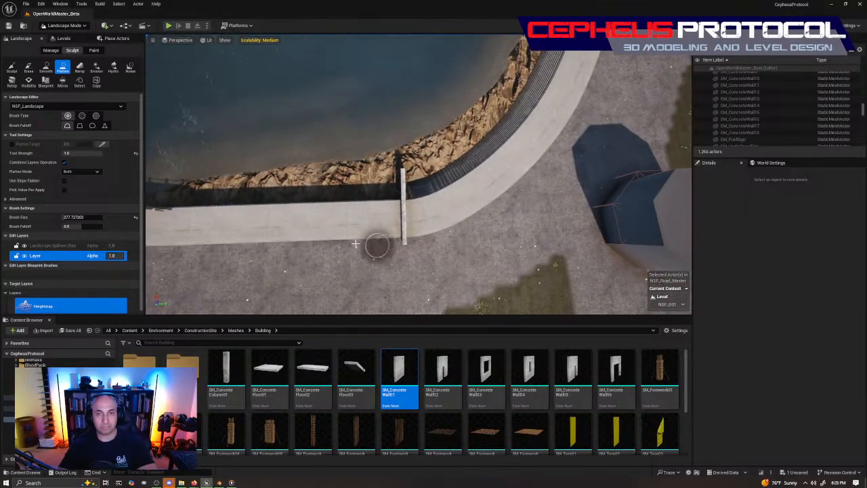
{"action": "mouse_move", "coordinate": [178, 245]}
{"action": "right_mouse_down"}
{"action": "mouse_move", "coordinate": [169, 243]}
{"action": "mouse_move", "coordinate": [550, 301]}
{"action": "right_mouse_up"}
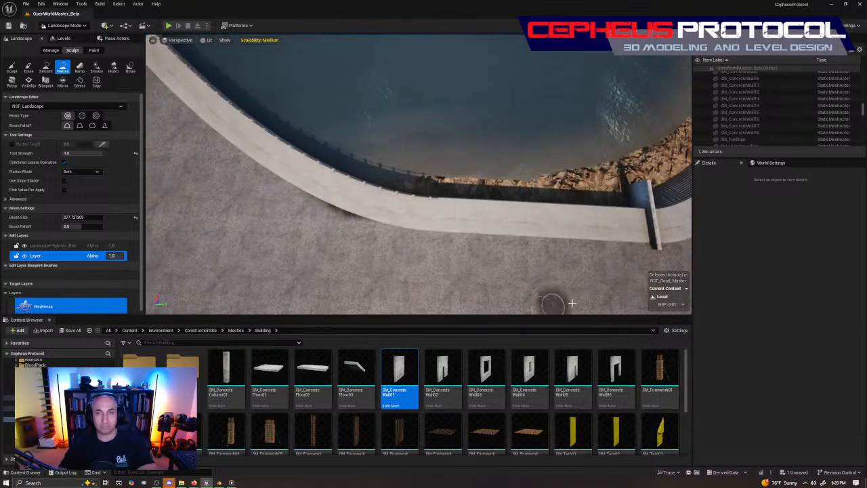
{"action": "mouse_move", "coordinate": [364, 220]}
{"action": "left_mouse_down"}
{"action": "mouse_move", "coordinate": [311, 195]}
{"action": "mouse_move", "coordinate": [202, 120]}
{"action": "left_mouse_up"}
Step: Flatten the landscape gap along the seawall's inland edge on the inner curve beyond the concrete joint wall
{"action": "mouse_move", "coordinate": [257, 197]}
{"action": "right_mouse_down"}
{"action": "mouse_move", "coordinate": [339, 197]}
{"action": "mouse_move", "coordinate": [286, 202]}
{"action": "right_mouse_up"}
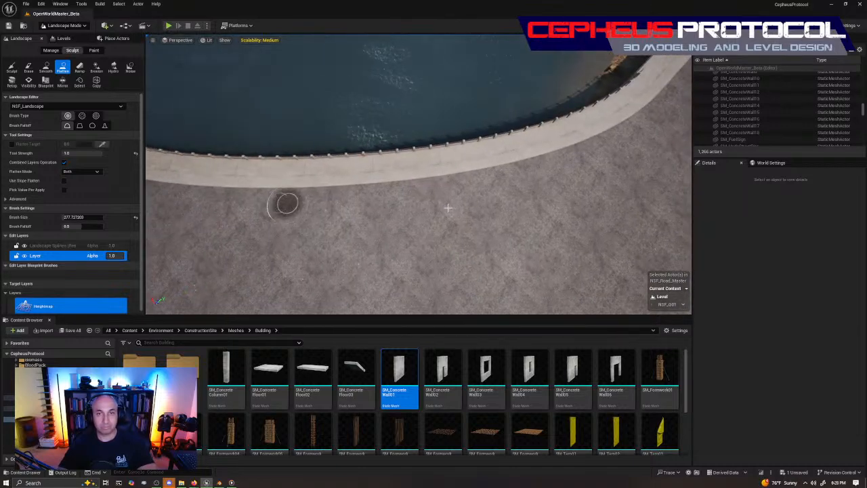
{"action": "left_click_drag", "start_coordinate": [354, 190], "coordinate": [210, 190]}
{"action": "right_click_drag", "start_coordinate": [210, 191], "coordinate": [149, 191]}
{"action": "mouse_move", "coordinate": [671, 187]}
{"action": "left_mouse_down"}
{"action": "mouse_move", "coordinate": [629, 170]}
{"action": "mouse_move", "coordinate": [427, 194]}
{"action": "mouse_move", "coordinate": [282, 159]}
{"action": "left_mouse_up"}
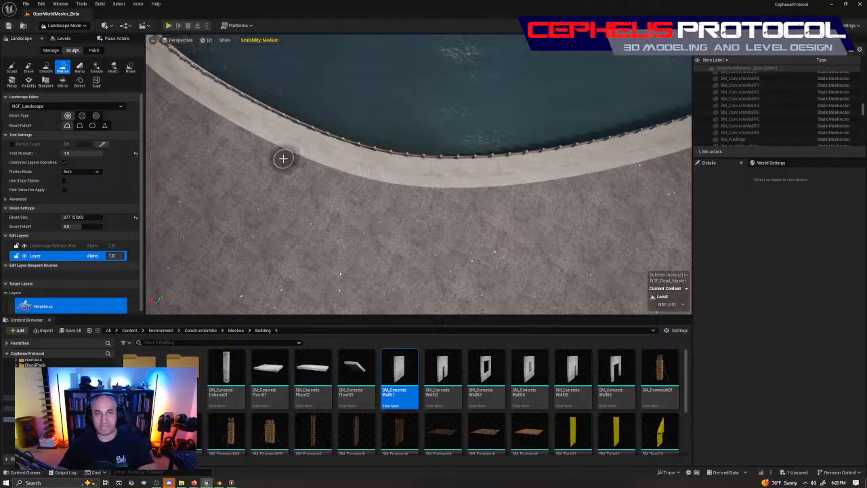
Step: Survey the curved pier out to its rounded tip and examine the same pier around Aquatic Cove in Google Earth
{"action": "key", "text": "s"}
{"action": "mouse_move", "coordinate": [291, 192]}
{"action": "right_mouse_down"}
{"action": "mouse_move", "coordinate": [325, 196]}
{"action": "mouse_move", "coordinate": [305, 196]}
{"action": "mouse_move", "coordinate": [311, 190]}
{"action": "mouse_move", "coordinate": [302, 189]}
{"action": "mouse_move", "coordinate": [282, 144]}
{"action": "right_mouse_up"}
{"action": "key", "text": "w"}
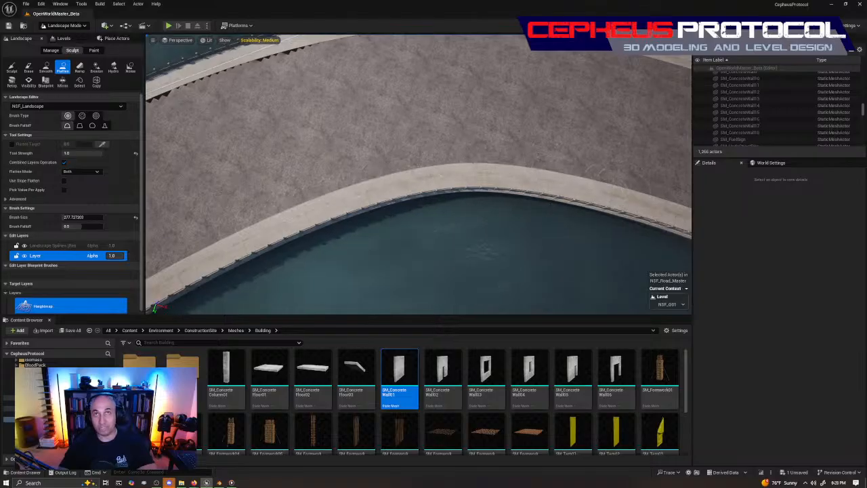
{"action": "right_click_drag", "start_coordinate": [640, 191], "coordinate": [565, 188]}
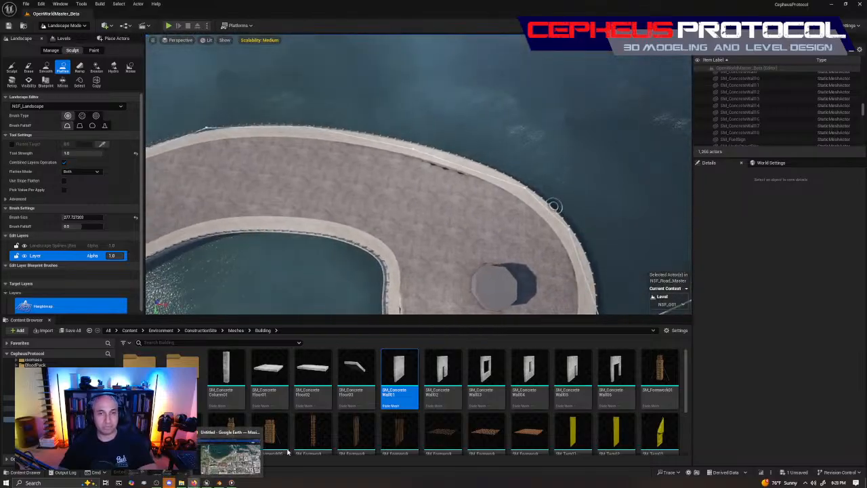
{"action": "left_click", "coordinate": [194, 481]}
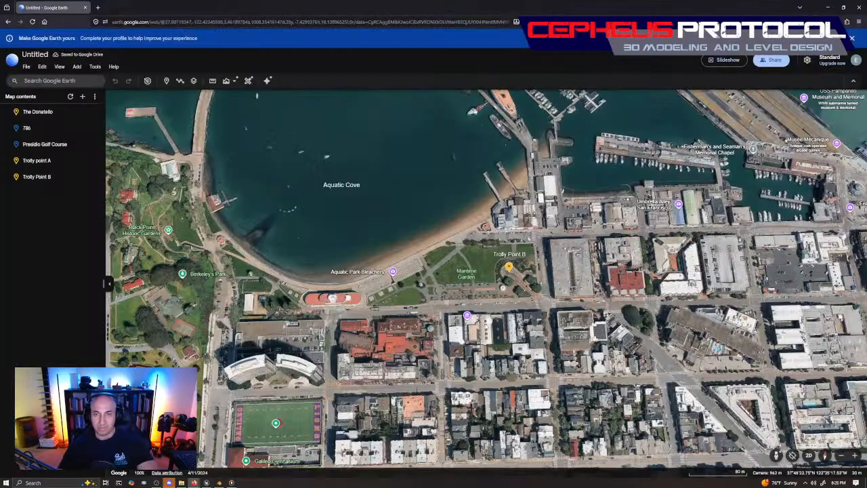
{"action": "left_click_drag", "start_coordinate": [485, 324], "coordinate": [547, 467]}
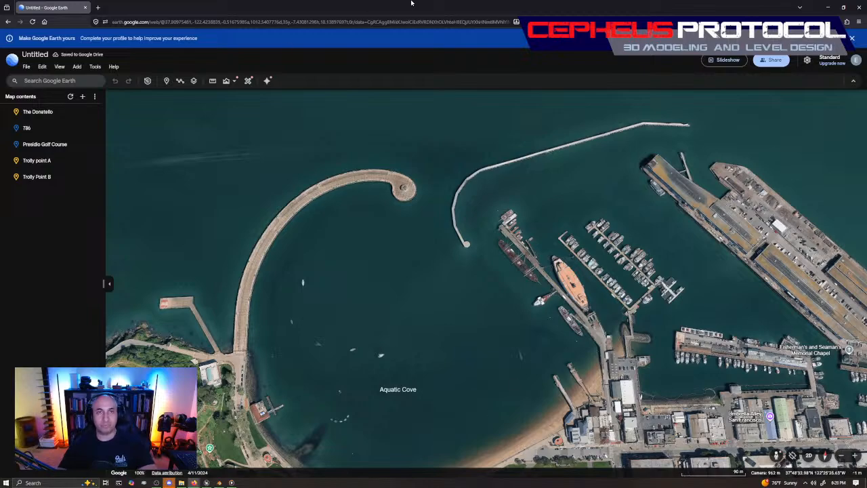
Step: Switch to Unreal and flatten the jagged landscape gap along the seawall around the pier's rounded tip
{"action": "left_click", "coordinate": [207, 482]}
{"action": "mouse_move", "coordinate": [461, 197]}
{"action": "right_mouse_down"}
{"action": "mouse_move", "coordinate": [410, 195]}
{"action": "mouse_move", "coordinate": [406, 187]}
{"action": "mouse_move", "coordinate": [484, 189]}
{"action": "mouse_move", "coordinate": [472, 153]}
{"action": "right_mouse_up"}
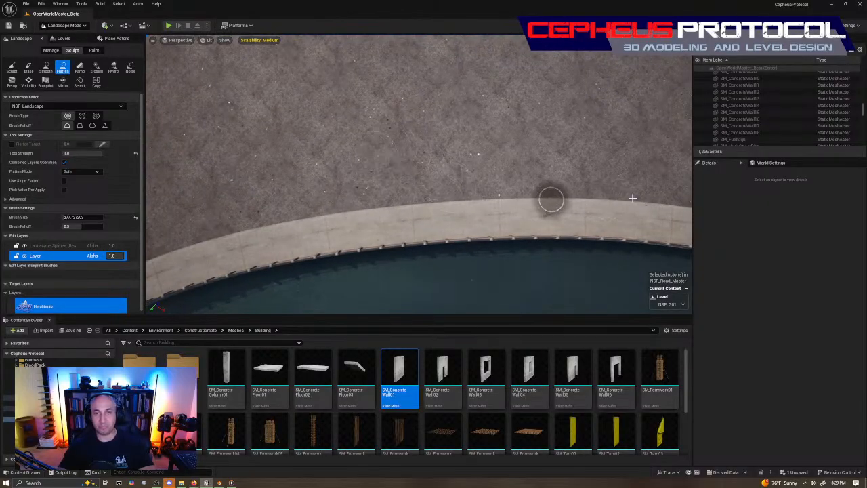
{"action": "mouse_move", "coordinate": [583, 189]}
{"action": "right_mouse_down"}
{"action": "mouse_move", "coordinate": [613, 184]}
{"action": "mouse_move", "coordinate": [283, 182]}
{"action": "right_mouse_up"}
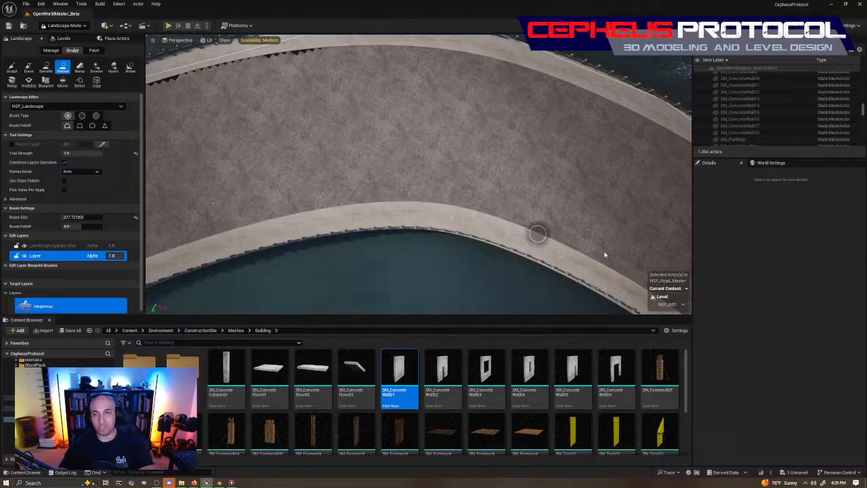
{"action": "right_click_drag", "start_coordinate": [455, 170], "coordinate": [264, 133]}
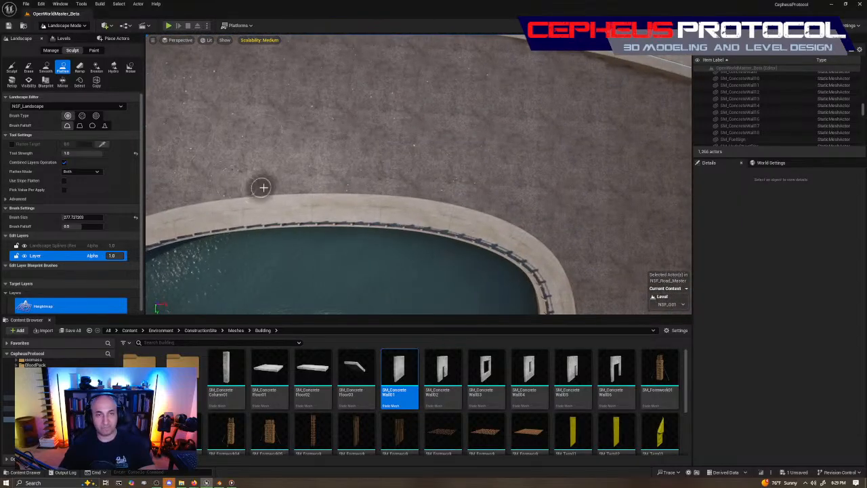
{"action": "mouse_move", "coordinate": [547, 242]}
{"action": "right_mouse_down"}
{"action": "mouse_move", "coordinate": [502, 233]}
{"action": "mouse_move", "coordinate": [265, 129]}
{"action": "right_mouse_up"}
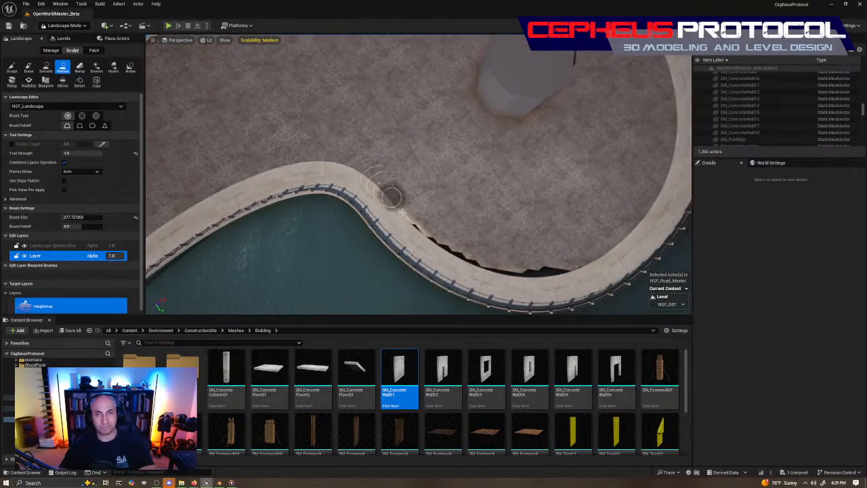
{"action": "mouse_move", "coordinate": [535, 267]}
{"action": "left_mouse_down"}
{"action": "mouse_move", "coordinate": [418, 226]}
{"action": "mouse_move", "coordinate": [492, 261]}
{"action": "mouse_move", "coordinate": [577, 266]}
{"action": "mouse_move", "coordinate": [517, 271]}
{"action": "mouse_move", "coordinate": [582, 256]}
{"action": "mouse_move", "coordinate": [631, 228]}
{"action": "mouse_move", "coordinate": [674, 120]}
{"action": "left_mouse_up"}
{"action": "right_click_drag", "start_coordinate": [674, 120], "coordinate": [378, 147]}
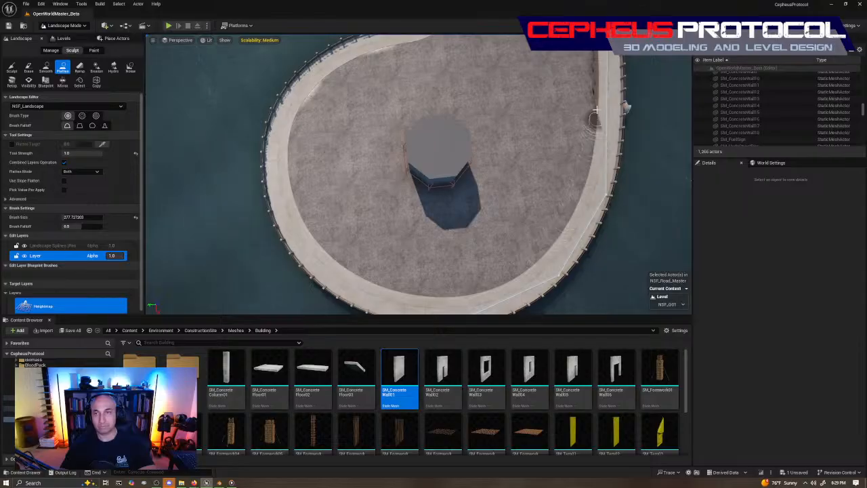
Step: Flatten away the terrain sticking out into the water past the tip and fill the gap behind that stretch of outer wall
{"action": "mouse_move", "coordinate": [595, 87]}
{"action": "right_mouse_down"}
{"action": "mouse_move", "coordinate": [413, 95]}
{"action": "mouse_move", "coordinate": [468, 89]}
{"action": "right_mouse_up"}
{"action": "right_click_drag", "start_coordinate": [452, 216], "coordinate": [443, 218]}
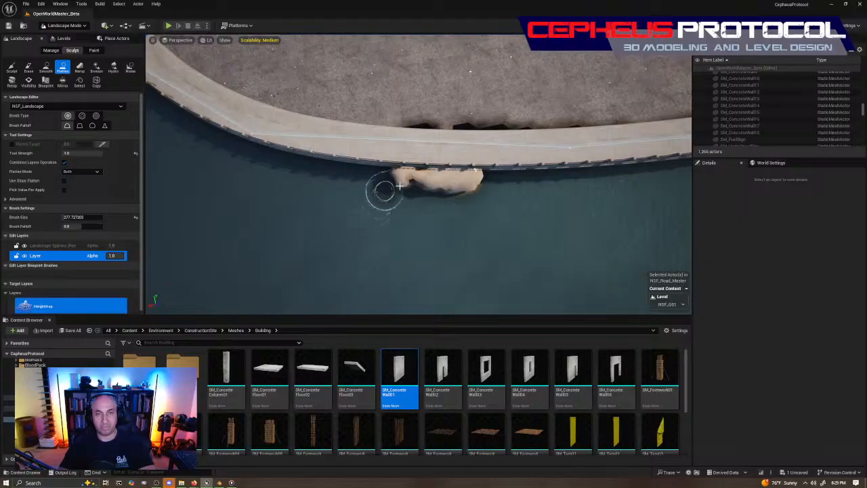
{"action": "left_click_drag", "start_coordinate": [400, 185], "coordinate": [507, 184]}
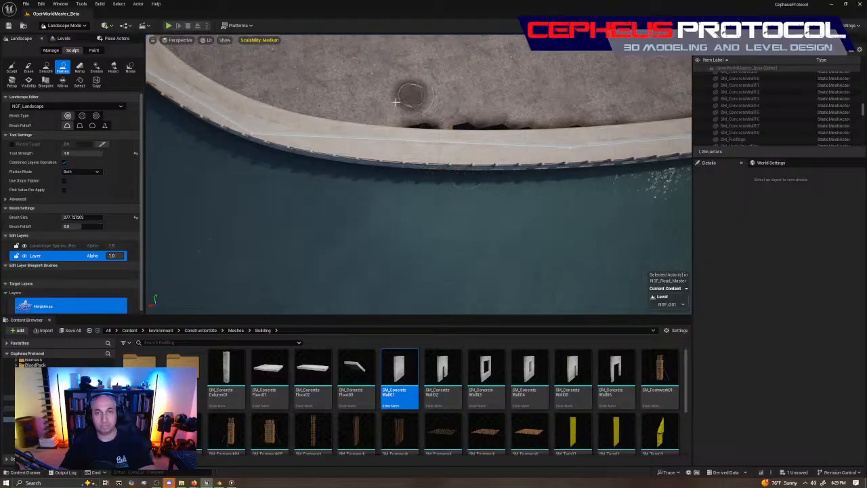
{"action": "mouse_move", "coordinate": [396, 102]}
{"action": "left_mouse_down"}
{"action": "mouse_move", "coordinate": [343, 113]}
{"action": "mouse_move", "coordinate": [530, 129]}
{"action": "mouse_move", "coordinate": [619, 120]}
{"action": "mouse_move", "coordinate": [569, 124]}
{"action": "mouse_move", "coordinate": [561, 115]}
{"action": "mouse_move", "coordinate": [499, 110]}
{"action": "left_mouse_up"}
{"action": "mouse_move", "coordinate": [499, 110]}
{"action": "right_mouse_down"}
{"action": "mouse_move", "coordinate": [485, 81]}
{"action": "mouse_move", "coordinate": [511, 122]}
{"action": "mouse_move", "coordinate": [489, 133]}
{"action": "right_mouse_up"}
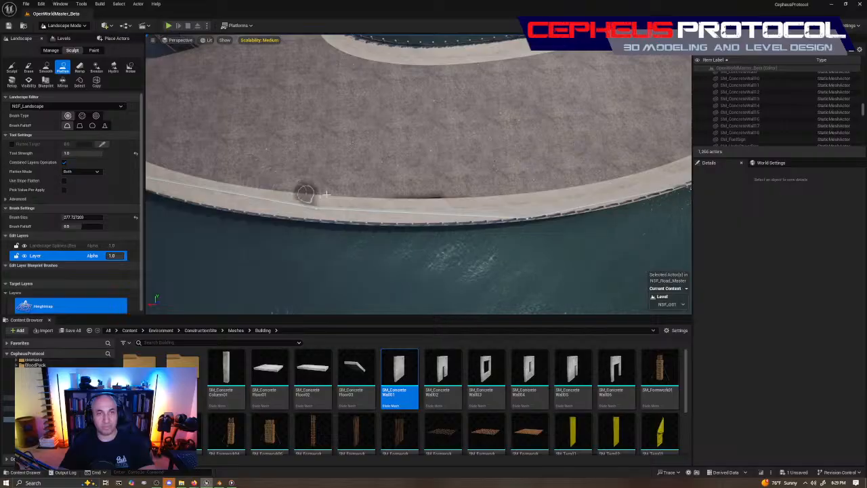
Step: Flatten the landscape flush against the pier's outer wall along the bend leading back from the tip
{"action": "left_click_drag", "start_coordinate": [326, 195], "coordinate": [445, 195]}
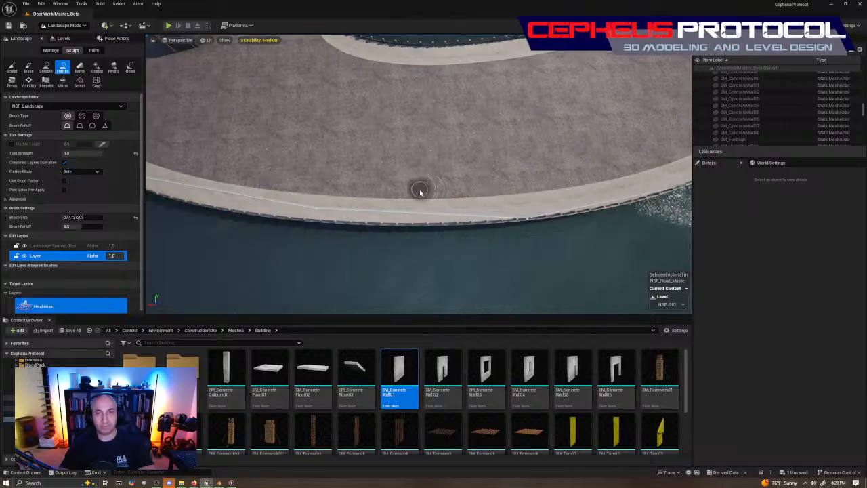
{"action": "mouse_move", "coordinate": [342, 194]}
{"action": "left_mouse_down"}
{"action": "mouse_move", "coordinate": [484, 194]}
{"action": "mouse_move", "coordinate": [637, 168]}
{"action": "left_mouse_up"}
{"action": "right_click_drag", "start_coordinate": [518, 174], "coordinate": [441, 163]}
{"action": "mouse_move", "coordinate": [308, 182]}
{"action": "left_mouse_down"}
{"action": "mouse_move", "coordinate": [469, 199]}
{"action": "mouse_move", "coordinate": [600, 177]}
{"action": "mouse_move", "coordinate": [622, 163]}
{"action": "left_mouse_up"}
{"action": "right_click_drag", "start_coordinate": [528, 179], "coordinate": [491, 173]}
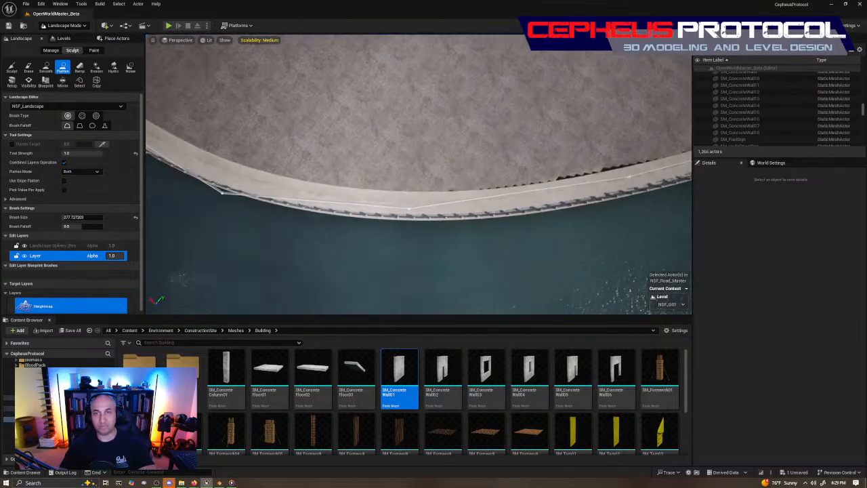
Step: Flatten the remaining jagged landscape edge along the outer wall to where the pier meets the rocky shore
{"action": "mouse_move", "coordinate": [173, 123]}
{"action": "left_mouse_down"}
{"action": "mouse_move", "coordinate": [283, 177]}
{"action": "mouse_move", "coordinate": [450, 185]}
{"action": "left_mouse_up"}
{"action": "mouse_move", "coordinate": [550, 175]}
{"action": "left_mouse_down"}
{"action": "mouse_move", "coordinate": [581, 161]}
{"action": "mouse_move", "coordinate": [503, 178]}
{"action": "mouse_move", "coordinate": [610, 163]}
{"action": "left_mouse_up"}
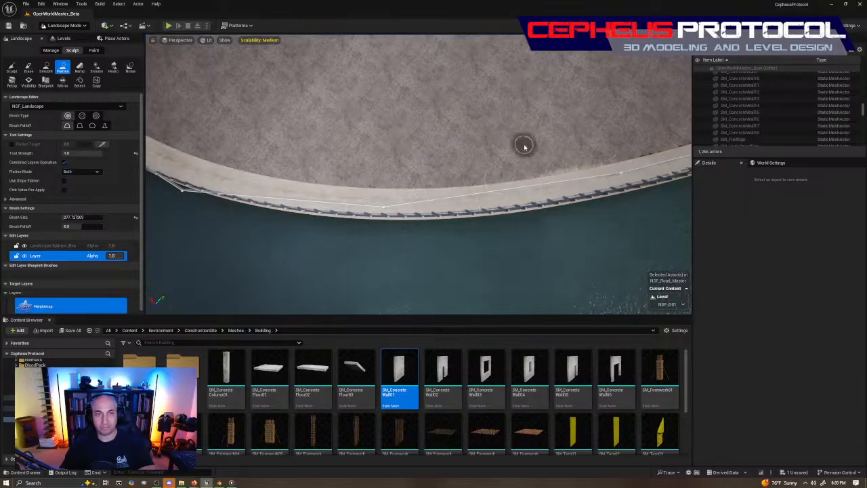
{"action": "right_click_drag", "start_coordinate": [524, 145], "coordinate": [465, 141]}
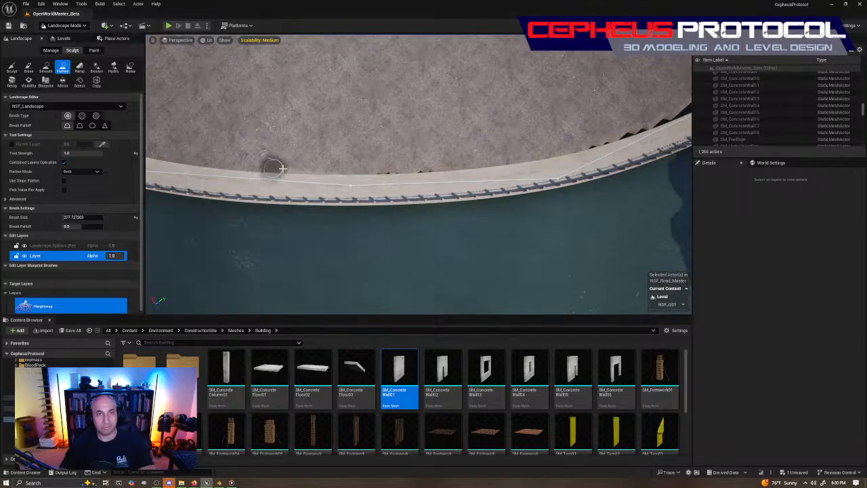
{"action": "mouse_move", "coordinate": [282, 168]}
{"action": "left_mouse_down"}
{"action": "mouse_move", "coordinate": [448, 170]}
{"action": "mouse_move", "coordinate": [291, 174]}
{"action": "mouse_move", "coordinate": [458, 167]}
{"action": "mouse_move", "coordinate": [571, 147]}
{"action": "mouse_move", "coordinate": [635, 122]}
{"action": "mouse_move", "coordinate": [616, 140]}
{"action": "mouse_move", "coordinate": [365, 174]}
{"action": "left_mouse_up"}
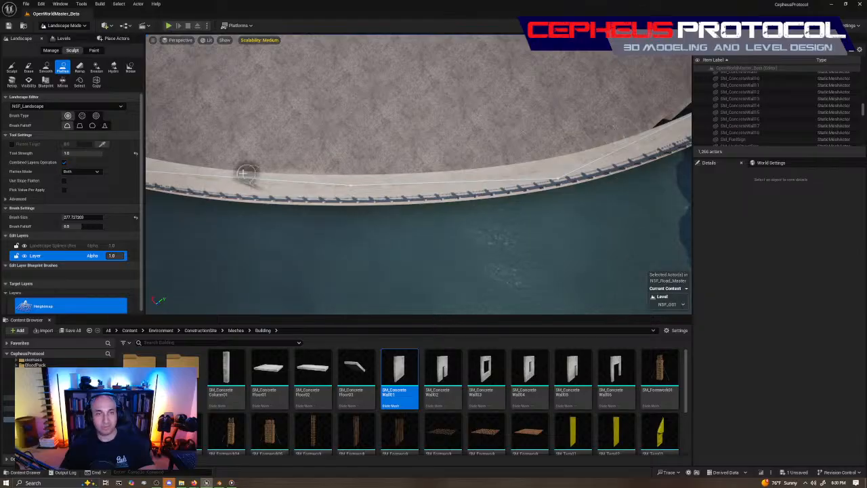
{"action": "mouse_move", "coordinate": [454, 169]}
{"action": "right_mouse_down"}
{"action": "mouse_move", "coordinate": [416, 169]}
{"action": "mouse_move", "coordinate": [384, 149]}
{"action": "right_mouse_up"}
{"action": "key", "text": "d"}
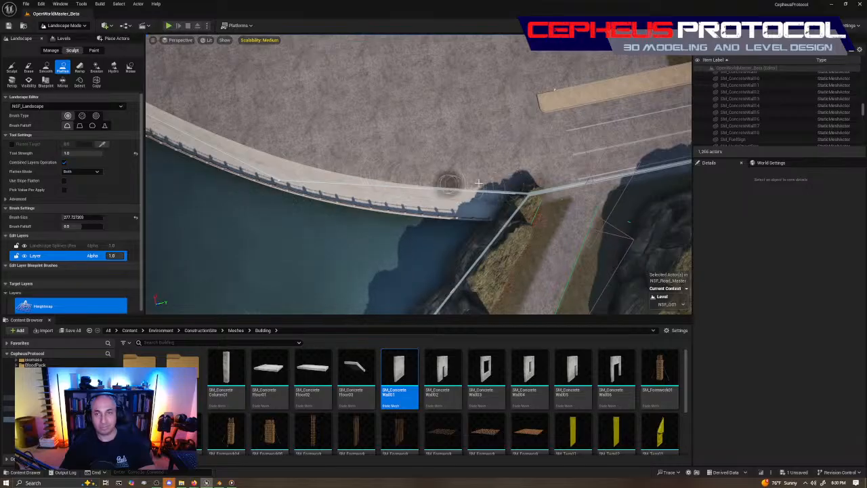
{"action": "right_click_drag", "start_coordinate": [306, 156], "coordinate": [268, 64]}
{"action": "key", "text": "w"}
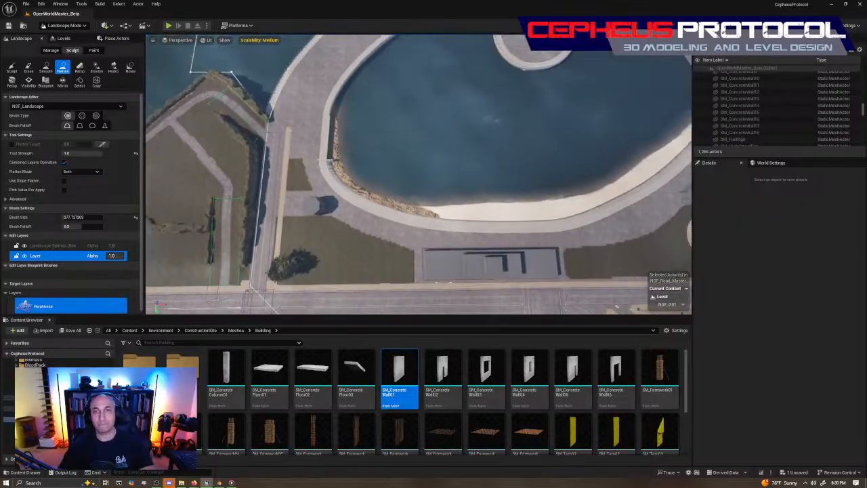
Step: Leave landscape editing for Selection mode and select the sidewalk strip along the road leading to the pier
{"action": "key", "text": "shift+1"}
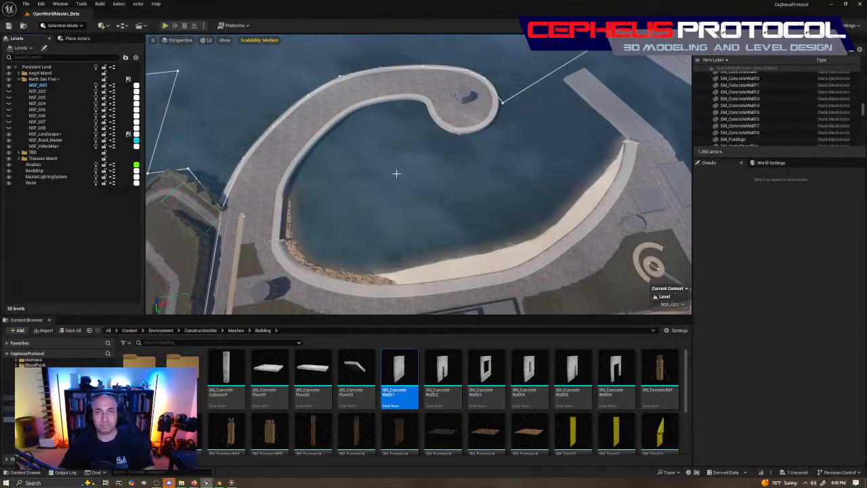
{"action": "right_click_drag", "start_coordinate": [396, 175], "coordinate": [383, 110]}
{"action": "left_click", "coordinate": [404, 107]}
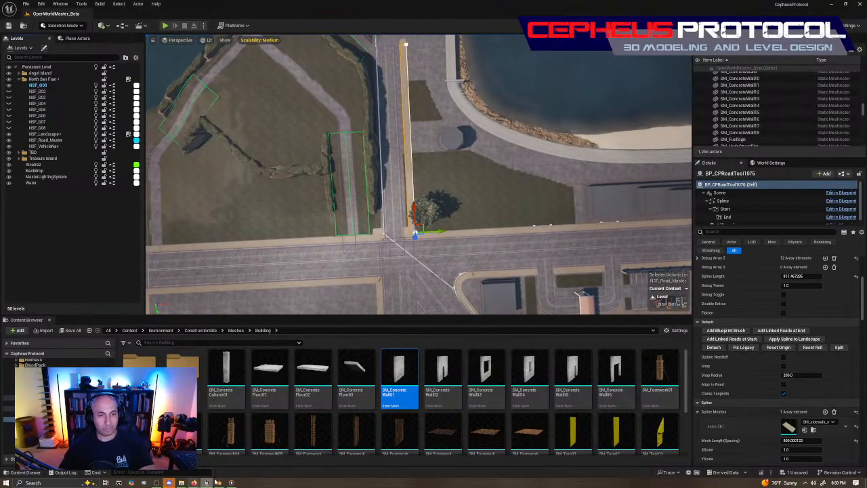
{"action": "mouse_move", "coordinate": [221, 483]}
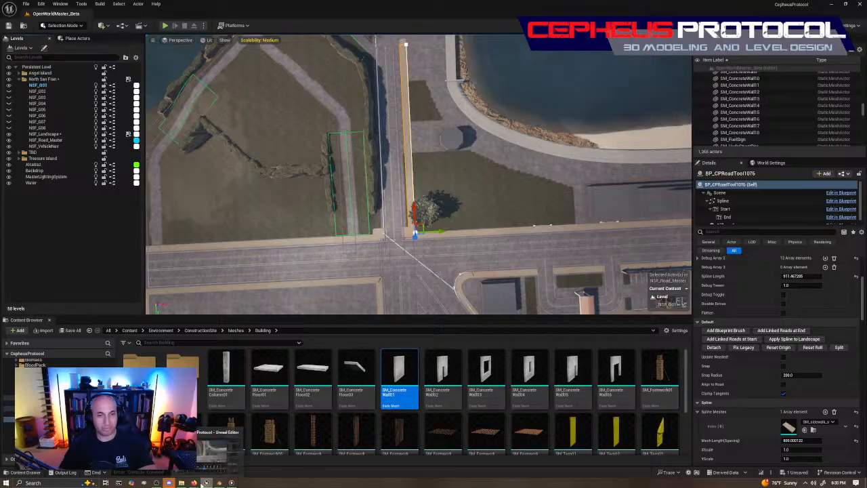
{"action": "left_click", "coordinate": [210, 443]}
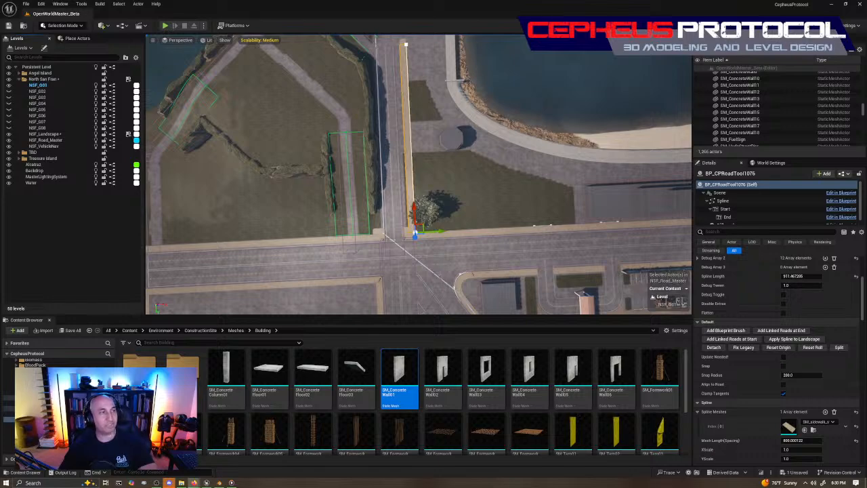
{"action": "right_click_drag", "start_coordinate": [419, 203], "coordinate": [453, 179]}
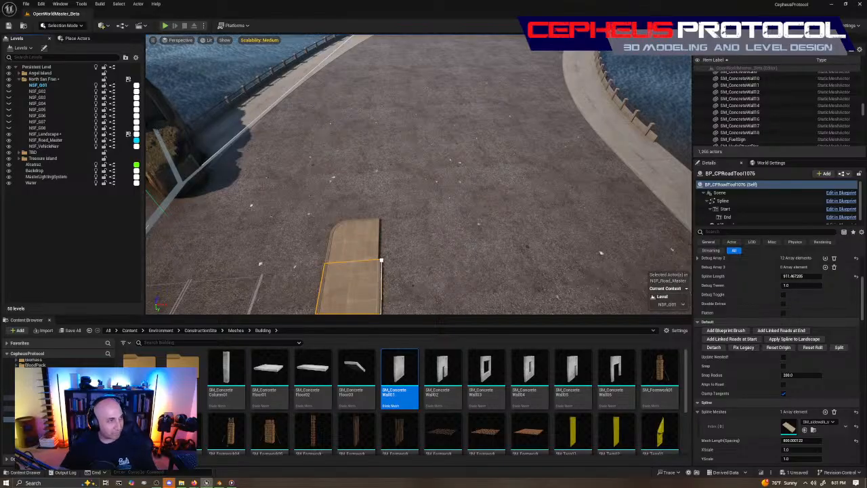
Step: Bring up Google Earth and examine the pier entrance, its barrier, the parking road and the adjoining shoreline
{"action": "left_click_drag", "start_coordinate": [0, 68], "coordinate": [605, 25]}
{"action": "scroll", "coordinate": [406, 210], "scroll_direction": "up", "scroll_amount": 7}
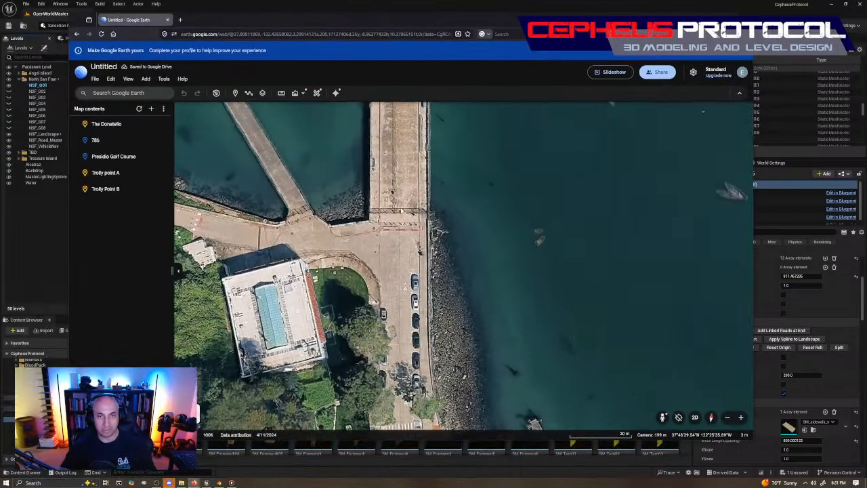
{"action": "middle_click_drag", "start_coordinate": [402, 256], "coordinate": [405, 151]}
{"action": "scroll", "coordinate": [409, 202], "scroll_direction": "down", "scroll_amount": 3}
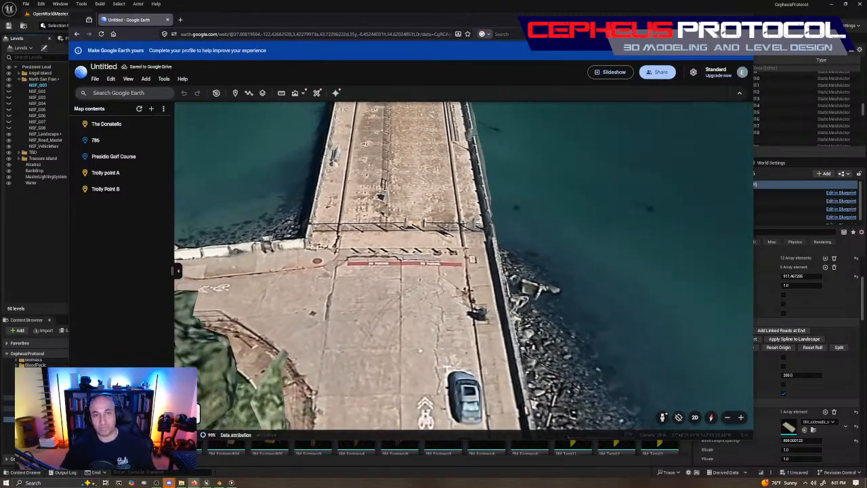
{"action": "middle_click_drag", "start_coordinate": [430, 283], "coordinate": [384, 273]}
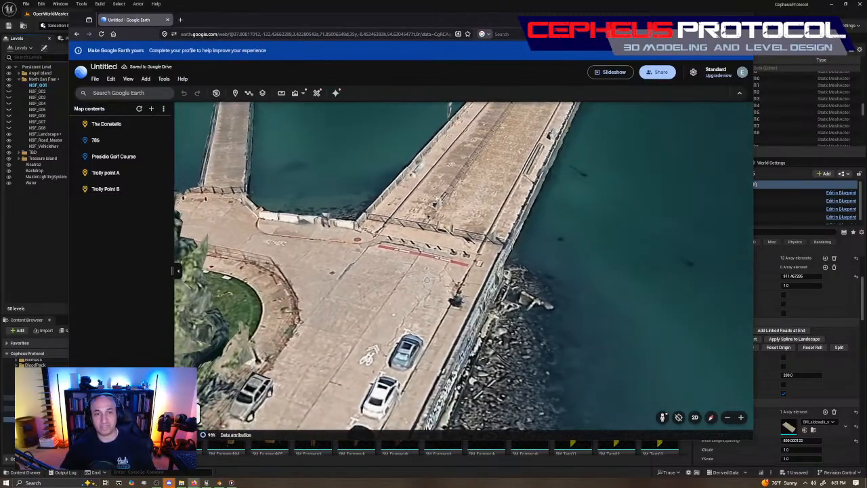
{"action": "scroll", "coordinate": [468, 208], "scroll_direction": "down", "scroll_amount": 5}
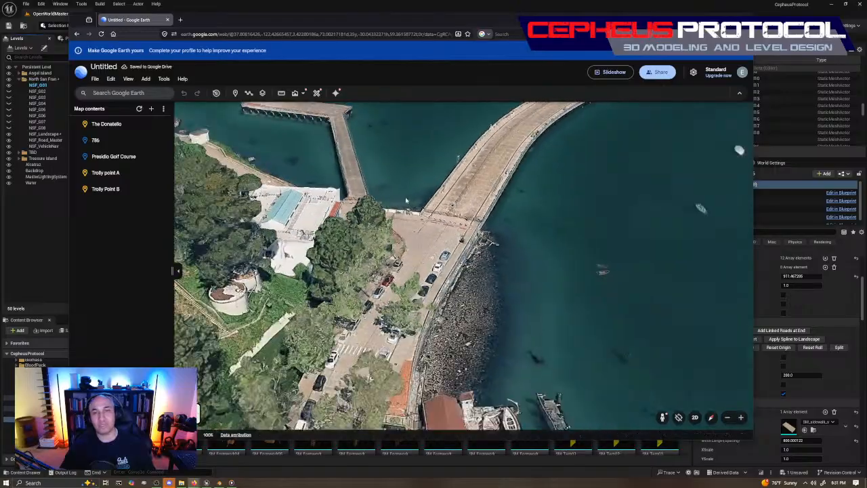
{"action": "scroll", "coordinate": [378, 274], "scroll_direction": "down", "scroll_amount": 2}
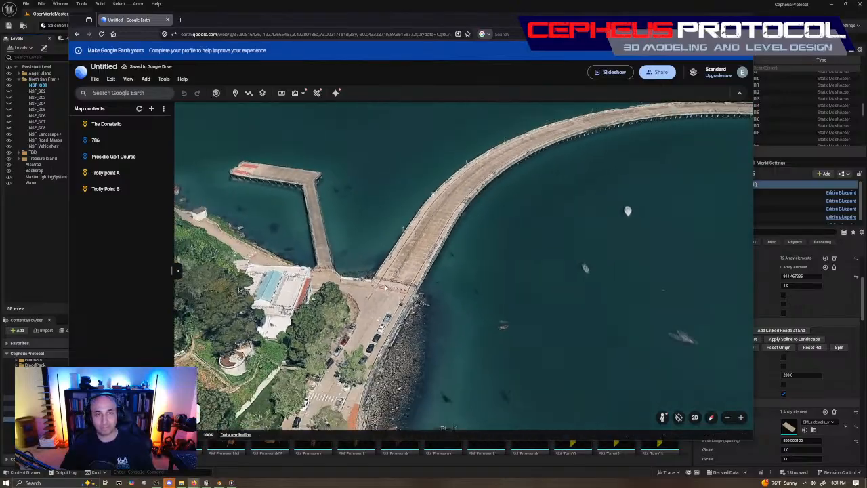
{"action": "middle_click_drag", "start_coordinate": [378, 274], "coordinate": [420, 333]}
Step: Return to Unreal and examine the sidewalk strip, the pier entrance and the grass and paved areas around the cove
{"action": "key", "text": "alt+Tab"}
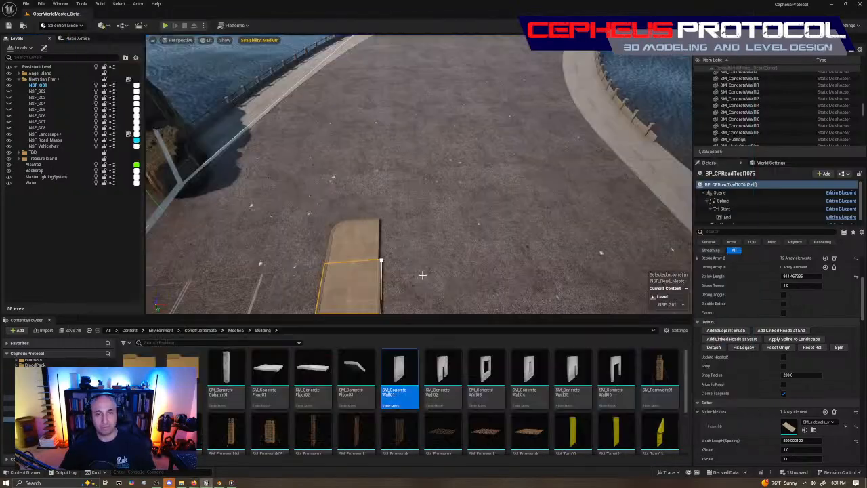
{"action": "right_click_drag", "start_coordinate": [406, 216], "coordinate": [305, 295]}
{"action": "right_click_drag", "start_coordinate": [328, 153], "coordinate": [386, 154]}
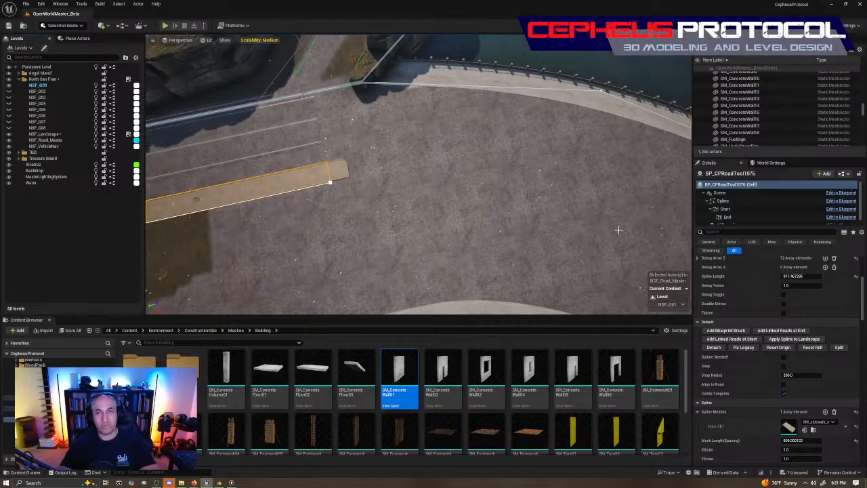
{"action": "right_click_drag", "start_coordinate": [476, 196], "coordinate": [597, 189]}
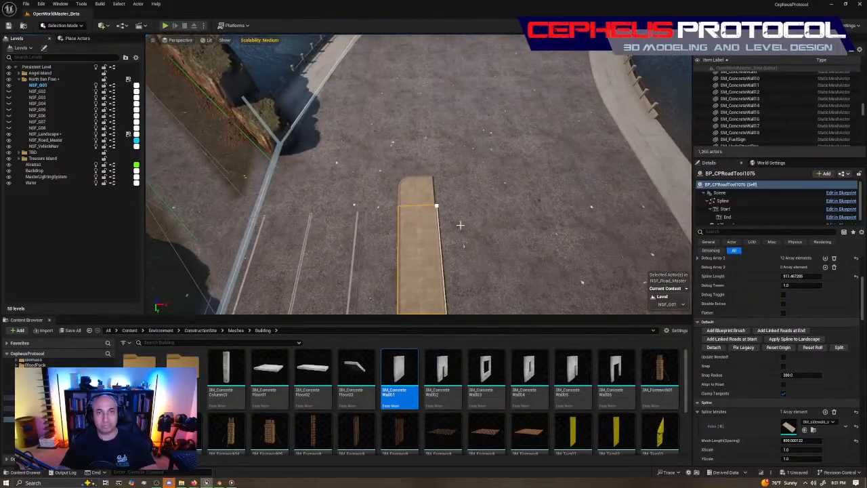
{"action": "right_click_drag", "start_coordinate": [460, 225], "coordinate": [517, 222]}
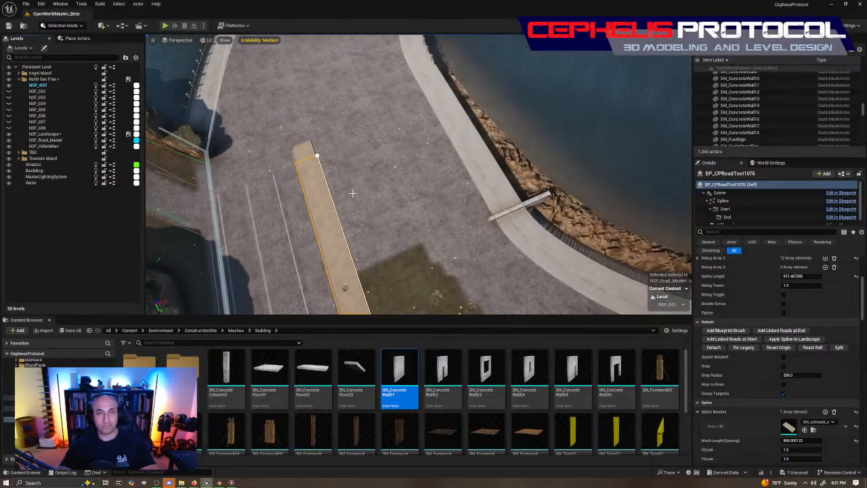
{"action": "right_click_drag", "start_coordinate": [323, 191], "coordinate": [484, 199]}
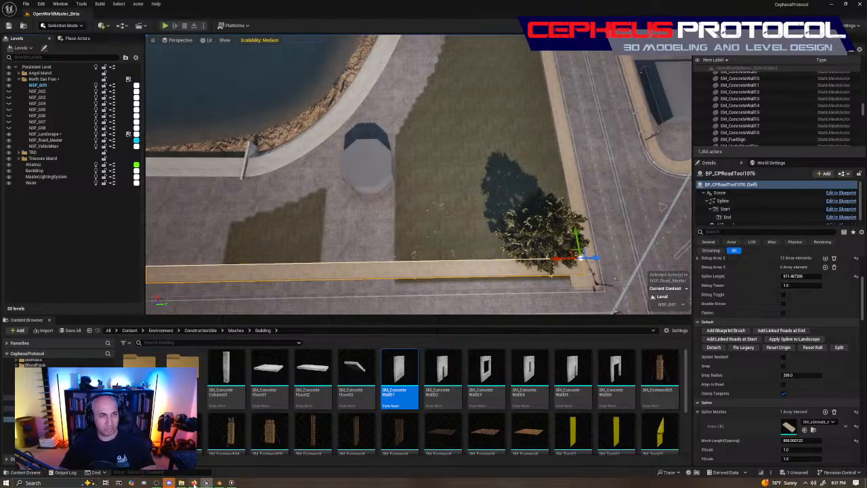
{"action": "left_click", "coordinate": [202, 447]}
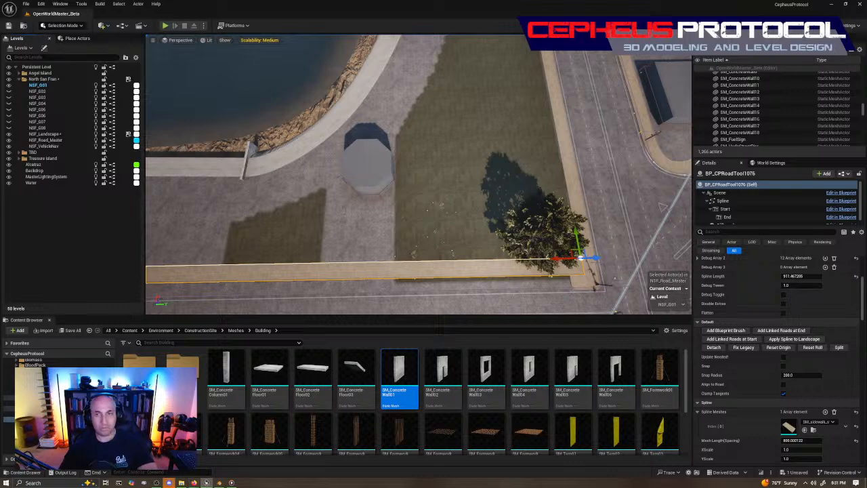
{"action": "mouse_move", "coordinate": [357, 136]}
{"action": "right_mouse_down"}
{"action": "mouse_move", "coordinate": [243, 137]}
{"action": "mouse_move", "coordinate": [357, 136]}
{"action": "right_mouse_up"}
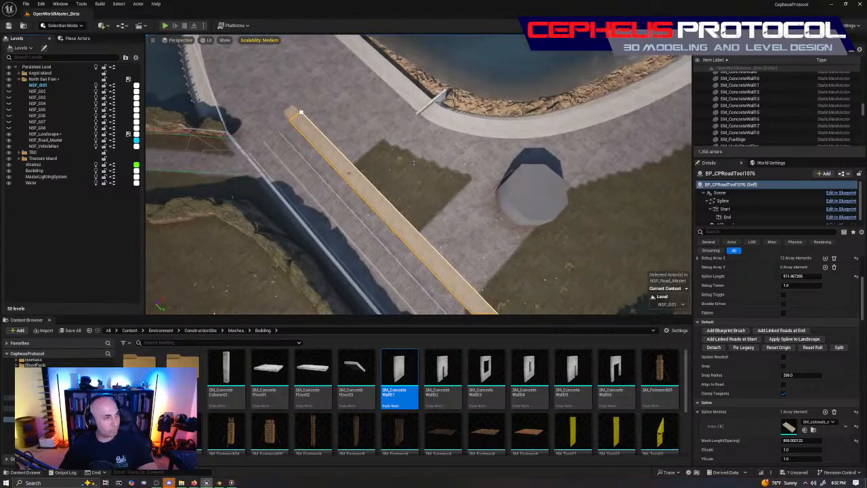
{"action": "right_click_drag", "start_coordinate": [461, 164], "coordinate": [423, 183]}
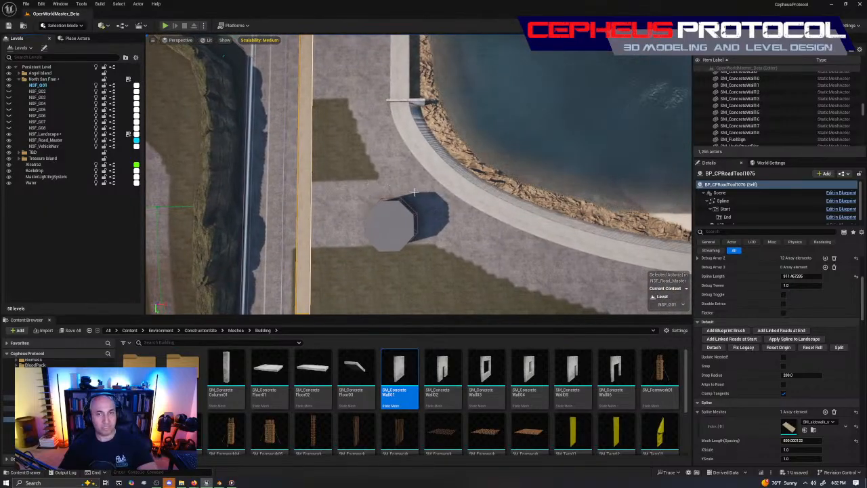
{"action": "right_click_drag", "start_coordinate": [420, 196], "coordinate": [478, 192]}
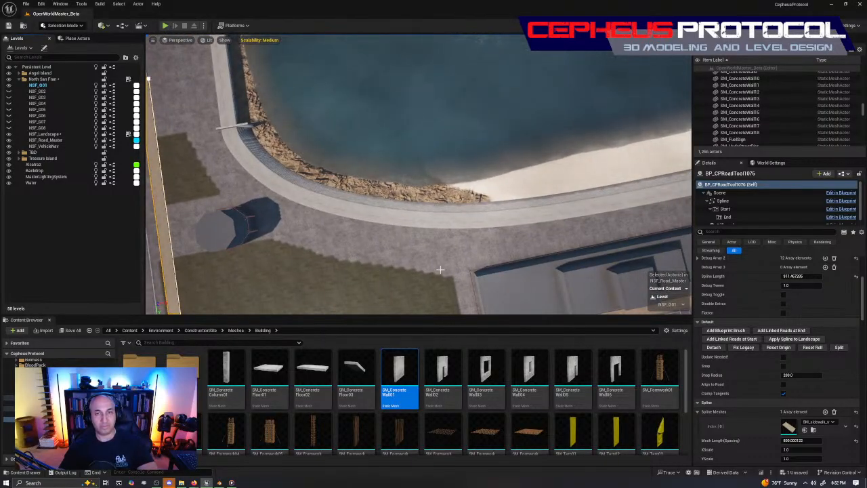
{"action": "mouse_move", "coordinate": [371, 202]}
{"action": "right_mouse_down"}
{"action": "mouse_move", "coordinate": [298, 202]}
{"action": "mouse_move", "coordinate": [373, 203]}
{"action": "right_mouse_up"}
{"action": "right_click_drag", "start_coordinate": [318, 206], "coordinate": [433, 194]}
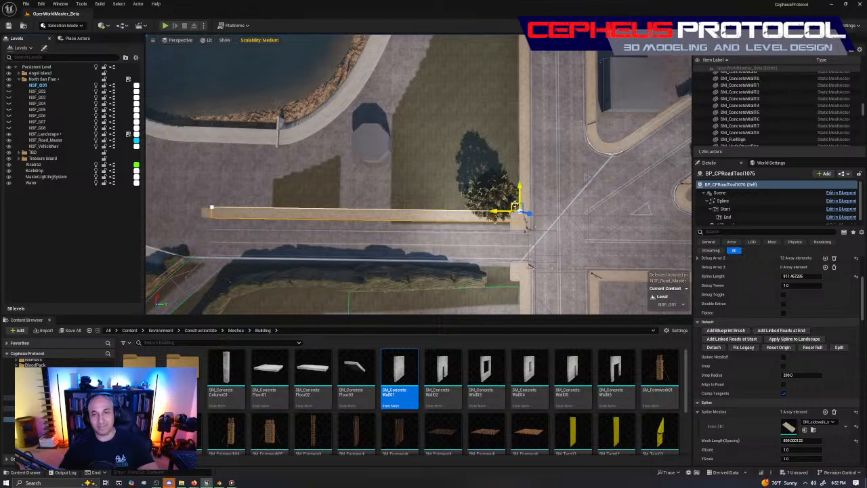
Step: Duplicate the roadside sidewalk strip, turn the copy perpendicular to the road and move it against the original beside the octagonal building
{"action": "left_click_drag", "start_coordinate": [513, 204], "coordinate": [316, 187], "text": "alt"}
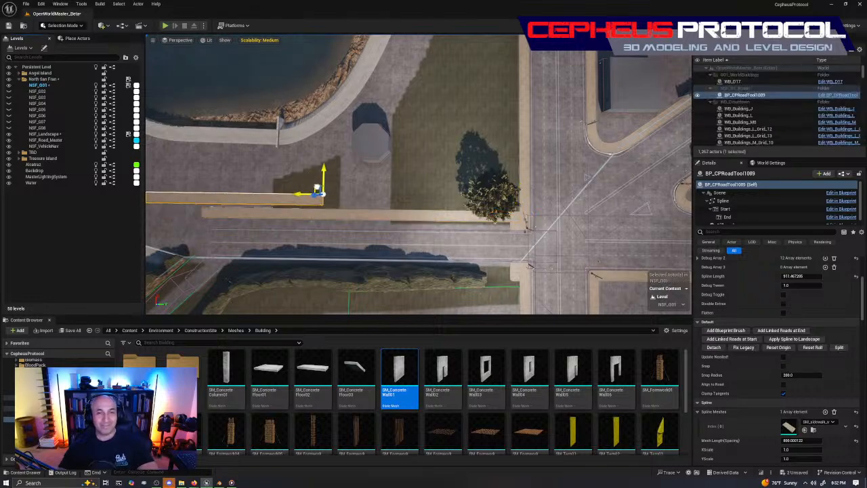
{"action": "right_click_drag", "start_coordinate": [316, 187], "coordinate": [406, 205]}
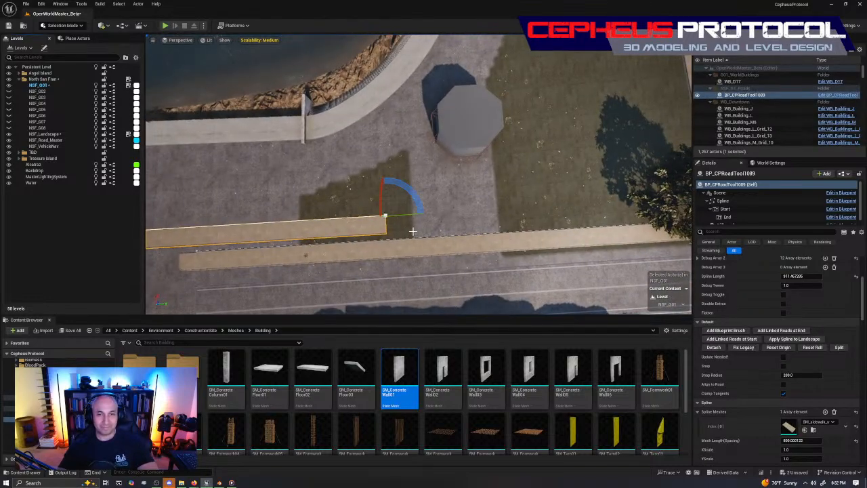
{"action": "left_click_drag", "start_coordinate": [413, 200], "coordinate": [409, 245]}
{"action": "key", "text": "w"}
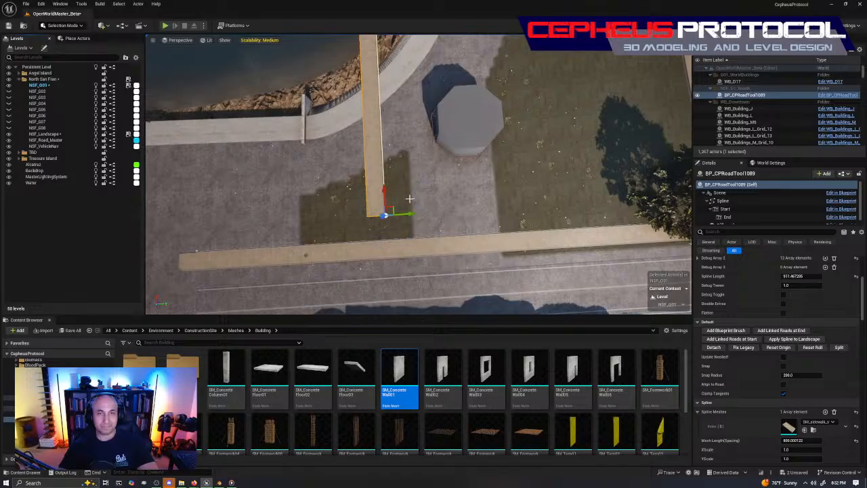
{"action": "left_click_drag", "start_coordinate": [384, 191], "coordinate": [386, 212]}
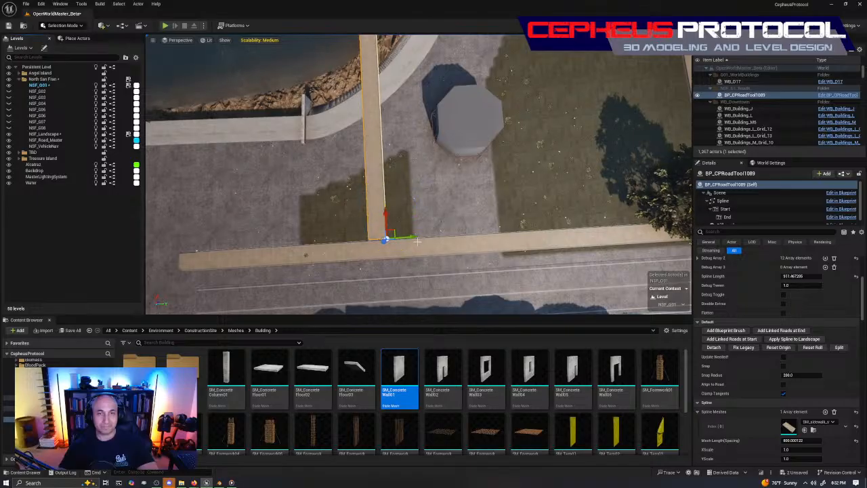
{"action": "left_click_drag", "start_coordinate": [416, 241], "coordinate": [466, 264]}
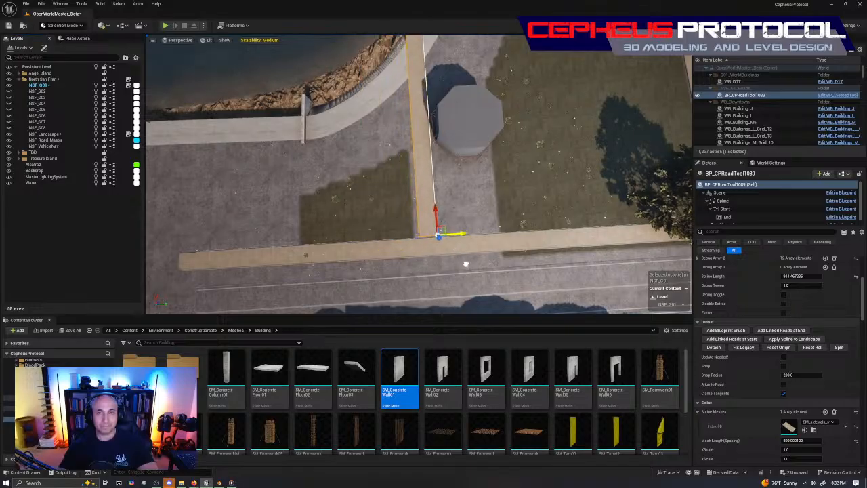
{"action": "key", "text": "w"}
Step: Fine-tune the cross strip's position and rotation so its end sits flush against the roadside sidewalk
{"action": "right_click_drag", "start_coordinate": [465, 264], "coordinate": [424, 155]}
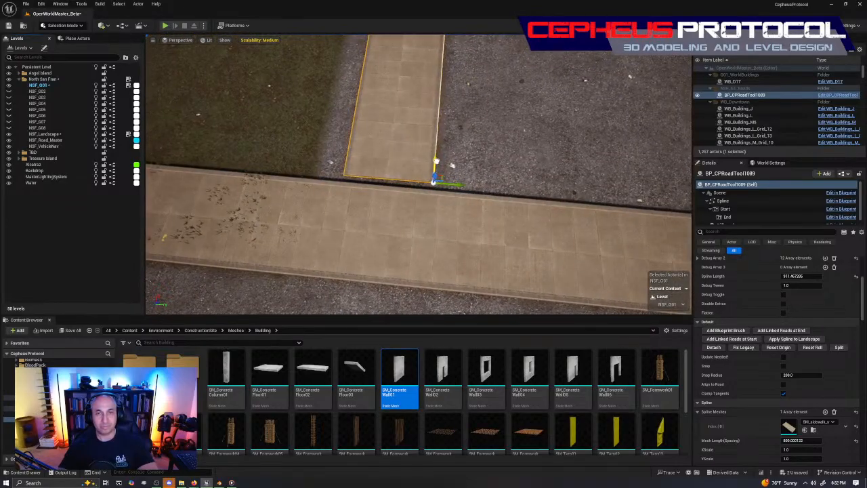
{"action": "left_click_drag", "start_coordinate": [436, 160], "coordinate": [436, 169]}
{"action": "right_click_drag", "start_coordinate": [432, 192], "coordinate": [446, 183]}
{"action": "key", "text": "e"}
{"action": "left_click_drag", "start_coordinate": [445, 182], "coordinate": [474, 224]}
{"action": "key", "text": "w"}
{"action": "right_click_drag", "start_coordinate": [474, 224], "coordinate": [352, 224]}
{"action": "key", "text": "s"}
{"action": "mouse_move", "coordinate": [508, 189]}
{"action": "right_mouse_down"}
{"action": "mouse_move", "coordinate": [556, 193]}
{"action": "mouse_move", "coordinate": [507, 188]}
{"action": "right_mouse_up"}
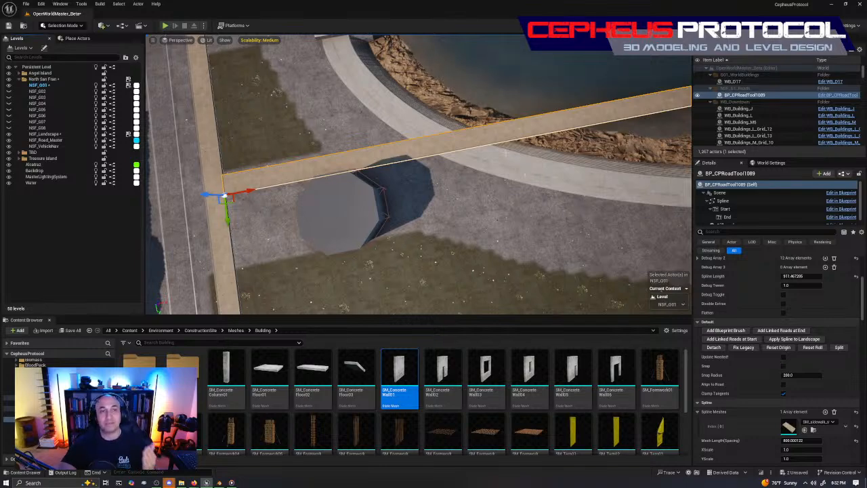
Step: Shorten the cross strip by pulling its far spline point back from the water to beside the octagonal building
{"action": "right_click_drag", "start_coordinate": [584, 134], "coordinate": [650, 133]}
{"action": "key", "text": "s"}
{"action": "left_click", "coordinate": [591, 163]}
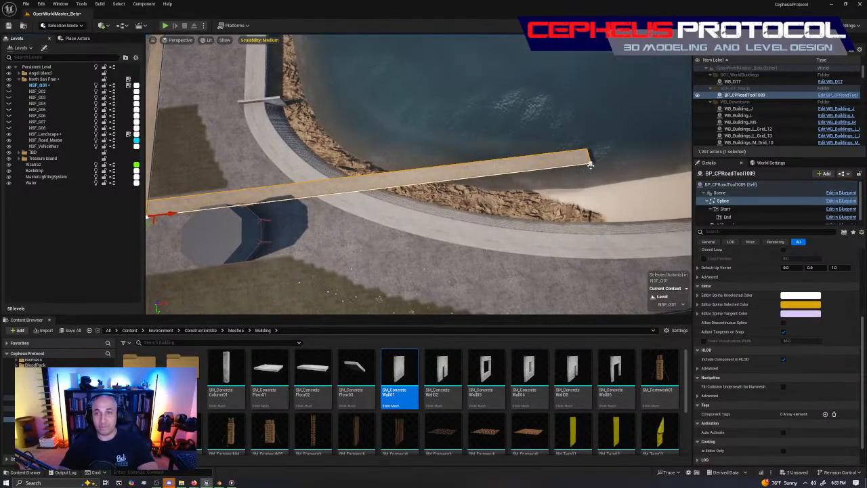
{"action": "left_click", "coordinate": [593, 162]}
{"action": "left_click_drag", "start_coordinate": [616, 159], "coordinate": [281, 240]}
{"action": "mouse_move", "coordinate": [326, 196]}
{"action": "right_mouse_down"}
{"action": "mouse_move", "coordinate": [379, 198]}
{"action": "mouse_move", "coordinate": [326, 196]}
{"action": "right_mouse_up"}
{"action": "left_click", "coordinate": [378, 170]}
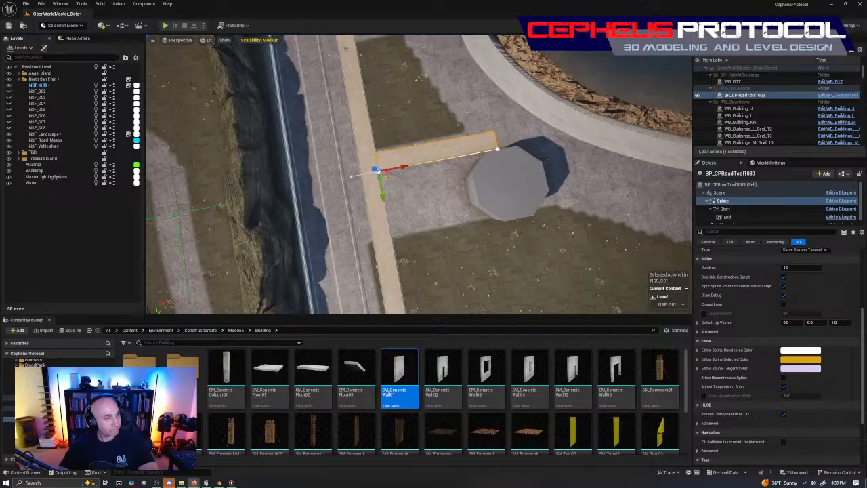
{"action": "right_click_drag", "start_coordinate": [378, 170], "coordinate": [352, 170]}
{"action": "right_click_drag", "start_coordinate": [356, 87], "coordinate": [355, 85]}
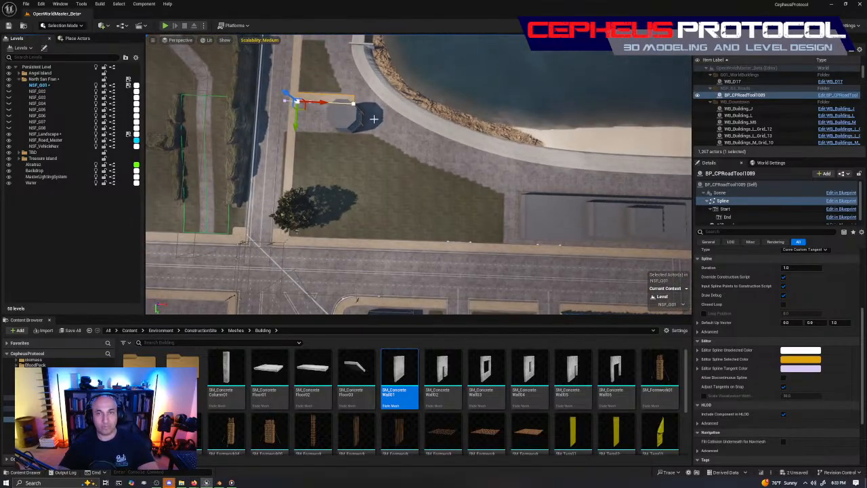
{"action": "right_click_drag", "start_coordinate": [435, 186], "coordinate": [419, 166]}
{"action": "left_click", "coordinate": [406, 160]}
{"action": "scroll", "coordinate": [415, 169], "scroll_direction": "up", "scroll_amount": 6}
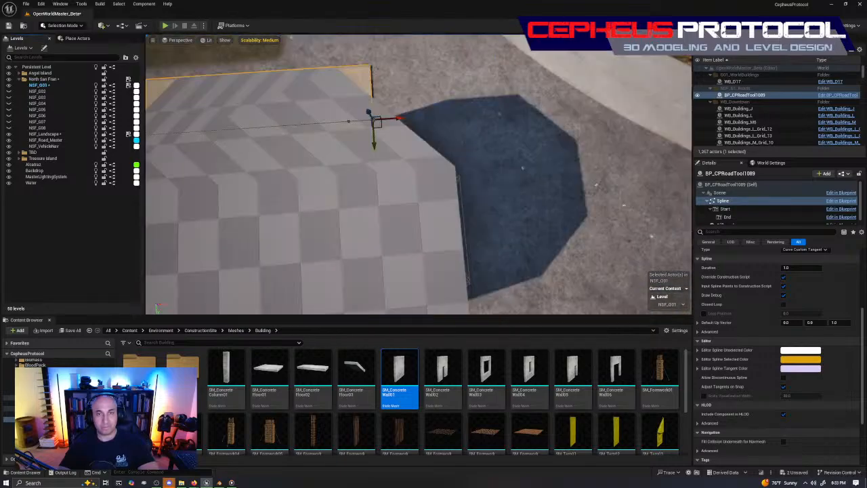
{"action": "scroll", "coordinate": [415, 170], "scroll_direction": "down", "scroll_amount": 3}
Step: Duplicate the short cross strip and place the copy at the near corner of the long building facing the promenade
{"action": "left_click", "coordinate": [284, 155]}
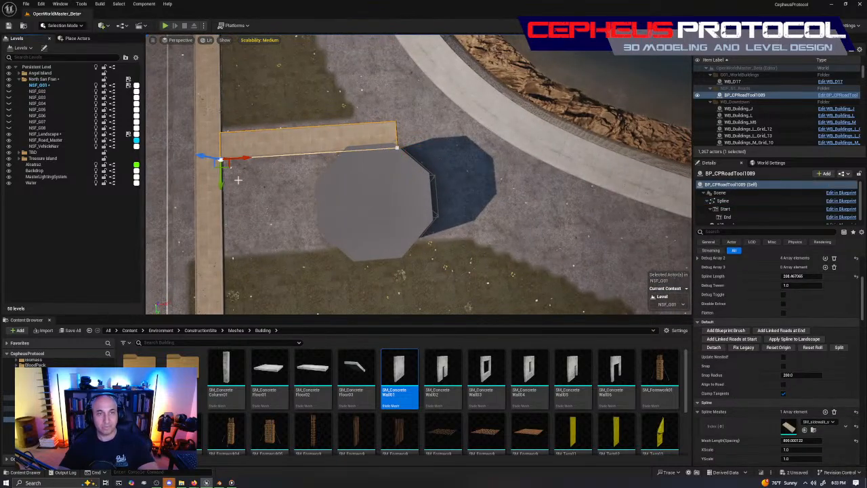
{"action": "left_click", "coordinate": [256, 161]}
{"action": "left_click", "coordinate": [256, 150]}
{"action": "right_click_drag", "start_coordinate": [390, 176], "coordinate": [390, 175]}
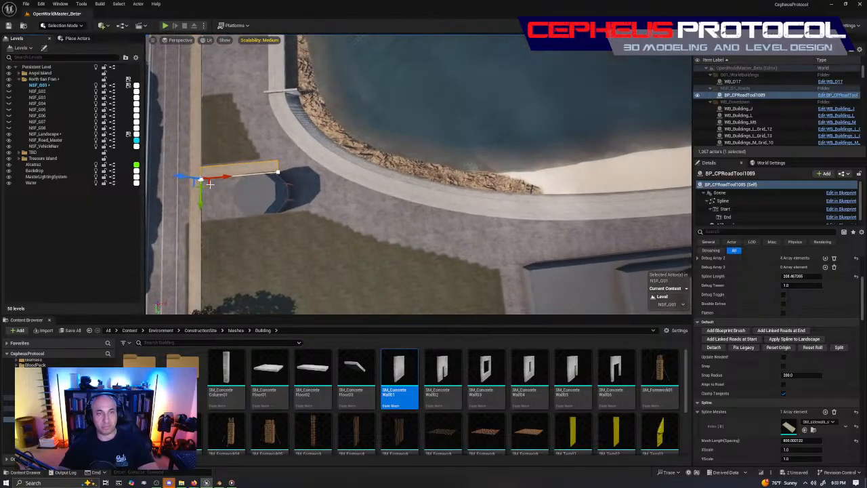
{"action": "left_click_drag", "start_coordinate": [205, 182], "coordinate": [522, 267], "text": "alt"}
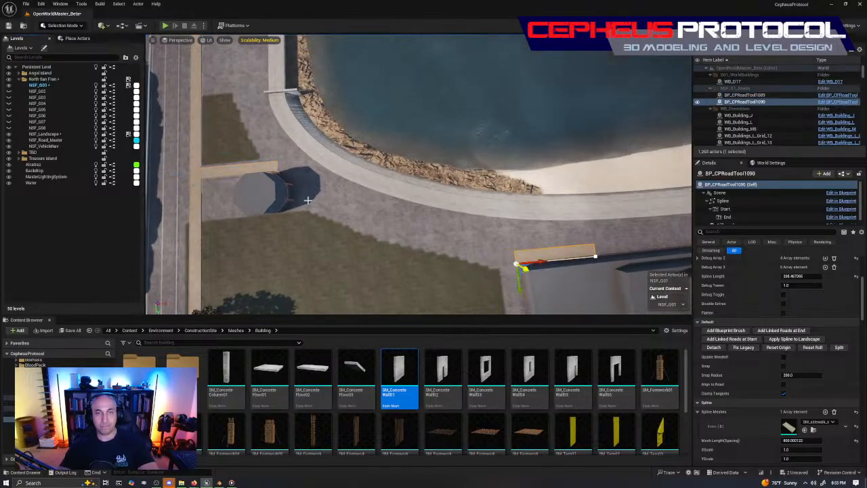
Step: Extend the original cross strip's spline with a new point diagonally past the octagonal building to the grass edge
{"action": "left_click", "coordinate": [254, 168]}
{"action": "right_click_drag", "start_coordinate": [393, 181], "coordinate": [393, 182]}
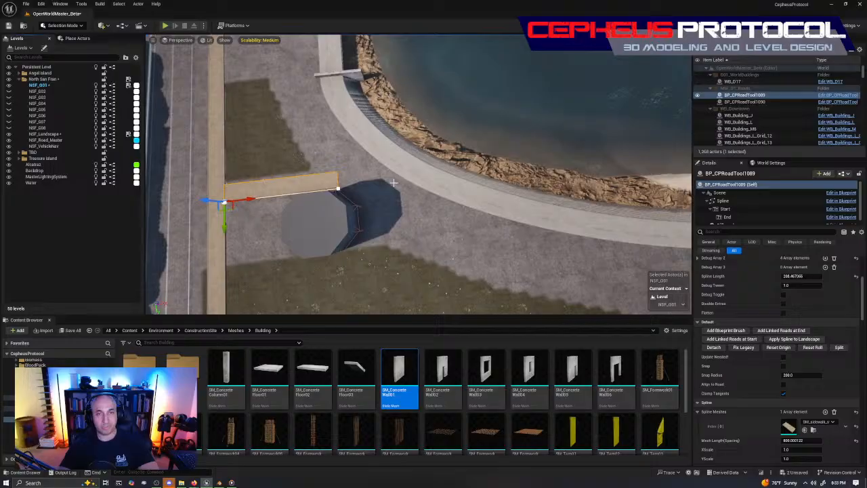
{"action": "left_click", "coordinate": [336, 186]}
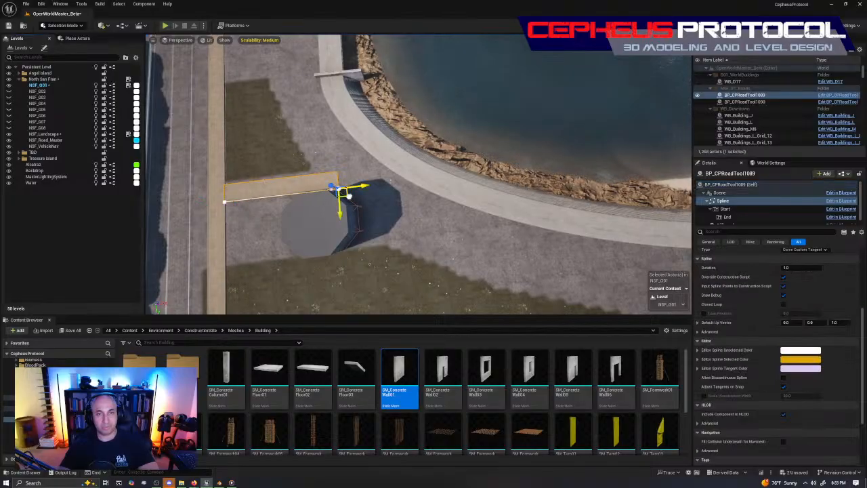
{"action": "left_click_drag", "start_coordinate": [344, 193], "coordinate": [421, 253], "text": "alt"}
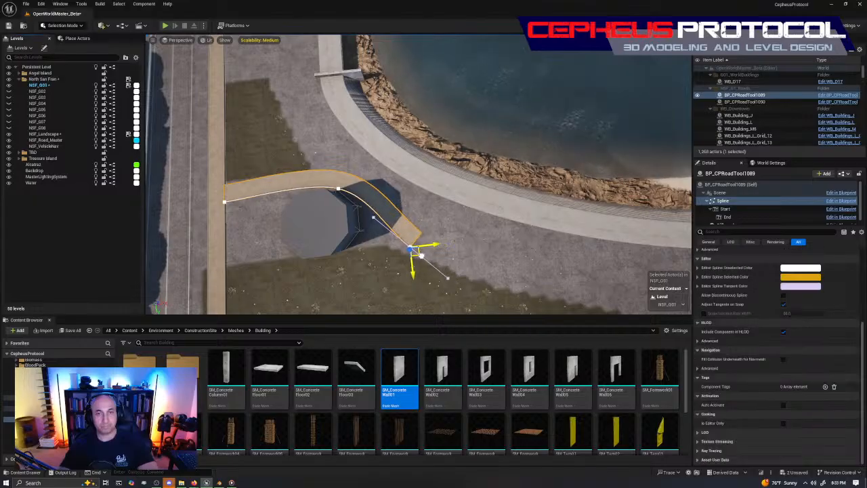
Step: Rotate the strip's bend point beside the octagonal building and shift it outward to tighten the curve around the corner
{"action": "left_click", "coordinate": [338, 188]}
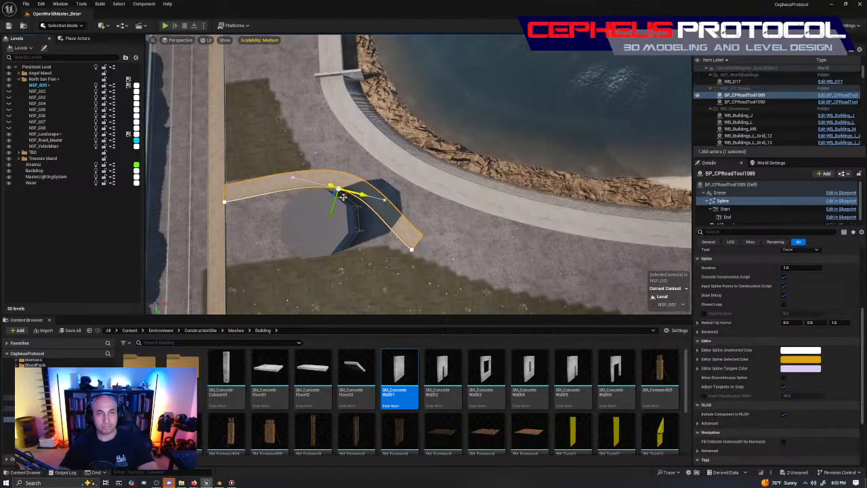
{"action": "key", "text": "e"}
{"action": "left_click_drag", "start_coordinate": [366, 208], "coordinate": [376, 184]}
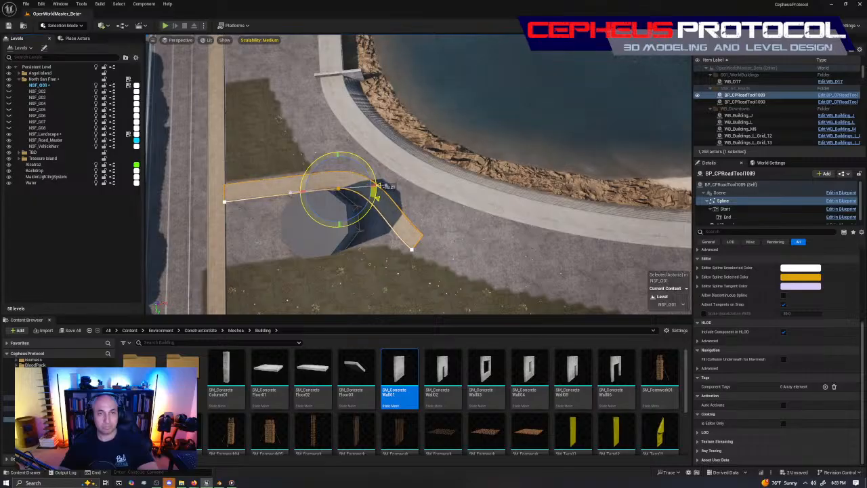
{"action": "key", "text": "w"}
{"action": "left_click_drag", "start_coordinate": [409, 183], "coordinate": [379, 186]}
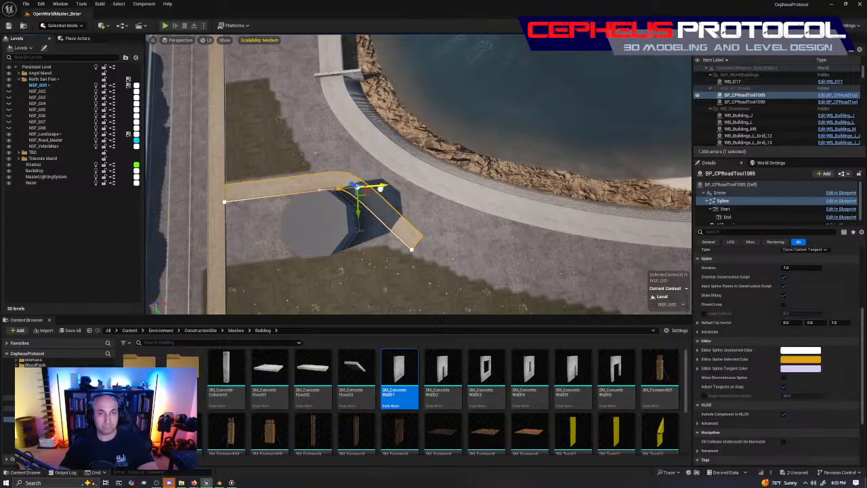
Step: Rotate the strip's end point to follow the grass edge and move it farther along that edge
{"action": "left_click", "coordinate": [411, 249]}
{"action": "mouse_move", "coordinate": [411, 249]}
{"action": "right_mouse_down"}
{"action": "mouse_move", "coordinate": [484, 249]}
{"action": "mouse_move", "coordinate": [437, 234]}
{"action": "mouse_move", "coordinate": [444, 238]}
{"action": "mouse_move", "coordinate": [428, 252]}
{"action": "right_mouse_up"}
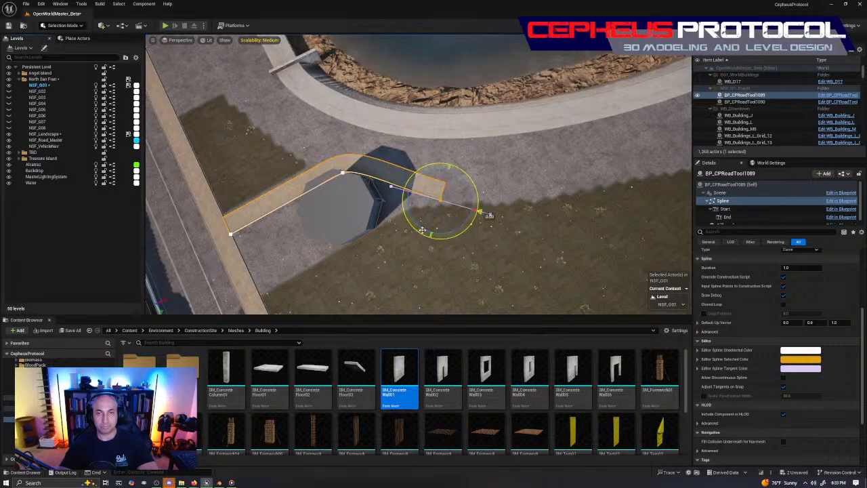
{"action": "left_click", "coordinate": [479, 211]}
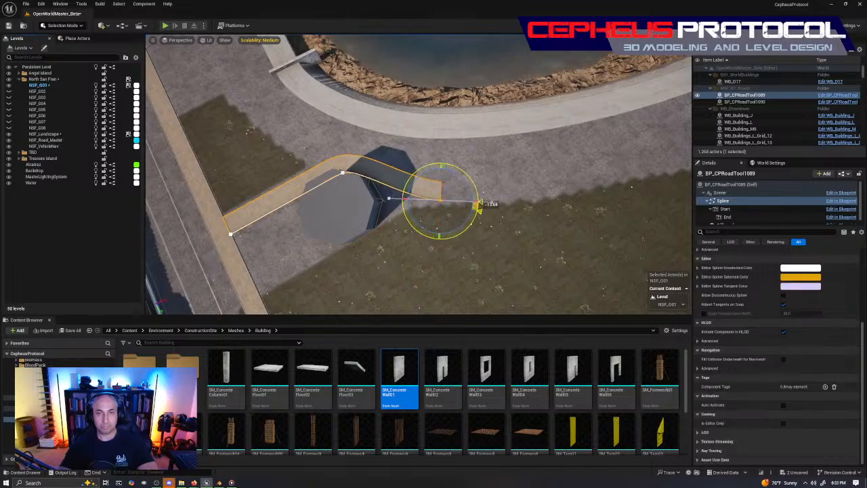
{"action": "key", "text": "w"}
{"action": "left_click_drag", "start_coordinate": [462, 202], "coordinate": [495, 203]}
Step: Extend the strip along the grass edge with another spline point near the long building and rotate it toward the duplicate strip
{"action": "key", "text": "d"}
{"action": "mouse_move", "coordinate": [494, 203]}
{"action": "right_mouse_down"}
{"action": "mouse_move", "coordinate": [460, 202]}
{"action": "mouse_move", "coordinate": [489, 204]}
{"action": "right_mouse_up"}
{"action": "key", "text": "w"}
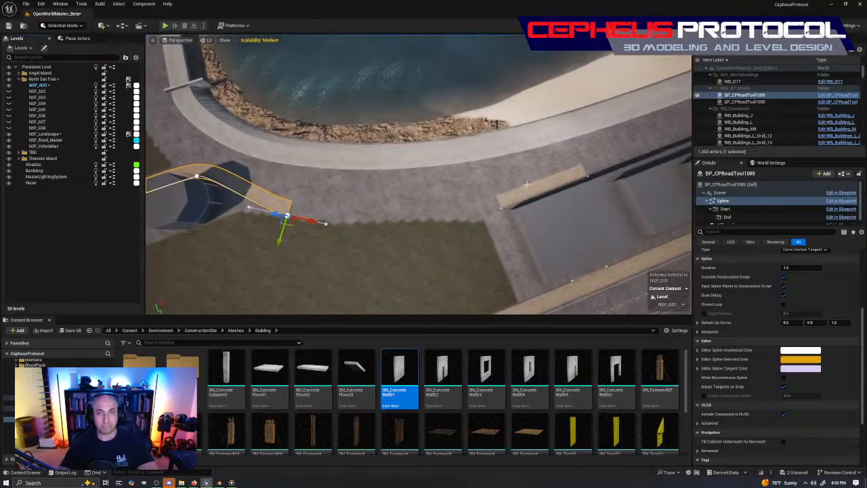
{"action": "left_click_drag", "start_coordinate": [290, 226], "coordinate": [485, 231], "text": "alt"}
{"action": "key", "text": "w"}
{"action": "right_click_drag", "start_coordinate": [485, 232], "coordinate": [339, 211]}
{"action": "key", "text": "s"}
{"action": "key", "text": "e"}
{"action": "left_click_drag", "start_coordinate": [389, 214], "coordinate": [371, 217]}
{"action": "key", "text": "w"}
{"action": "right_click_drag", "start_coordinate": [372, 217], "coordinate": [349, 213]}
{"action": "key", "text": "s"}
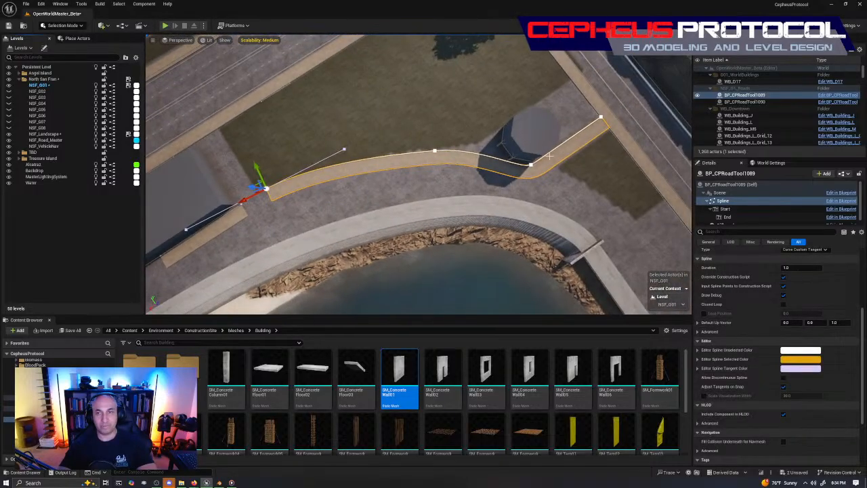
{"action": "left_click", "coordinate": [624, 132]}
{"action": "left_click", "coordinate": [420, 173]}
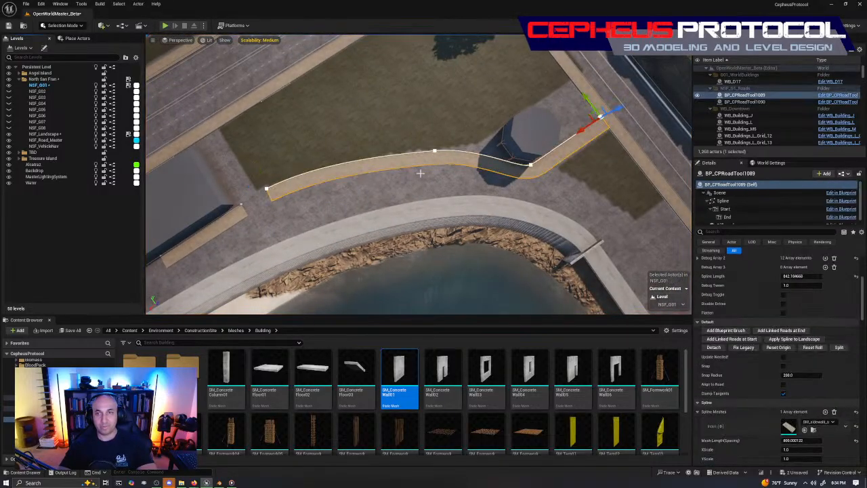
Step: Move both the curved sidewalk strip and the straight strip beside the long building into the NSF_Road_Master level
{"action": "left_click", "coordinate": [239, 216], "text": "ctrl"}
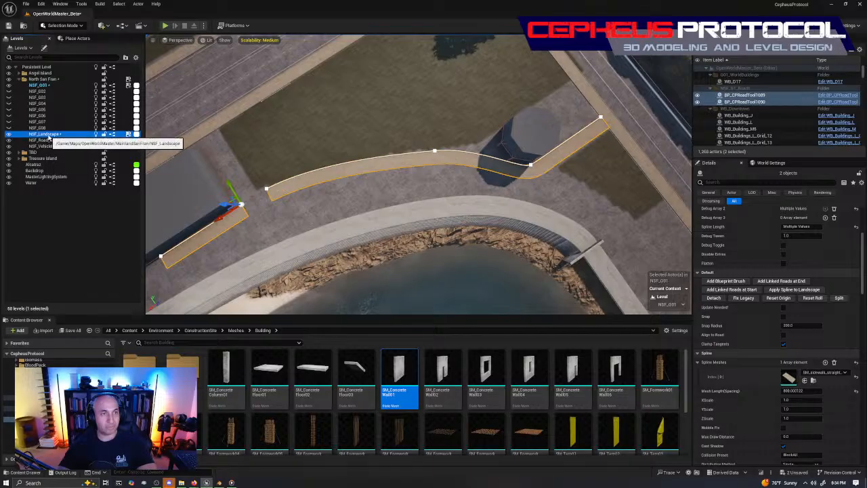
{"action": "right_click", "coordinate": [49, 135]}
{"action": "left_click", "coordinate": [40, 142]}
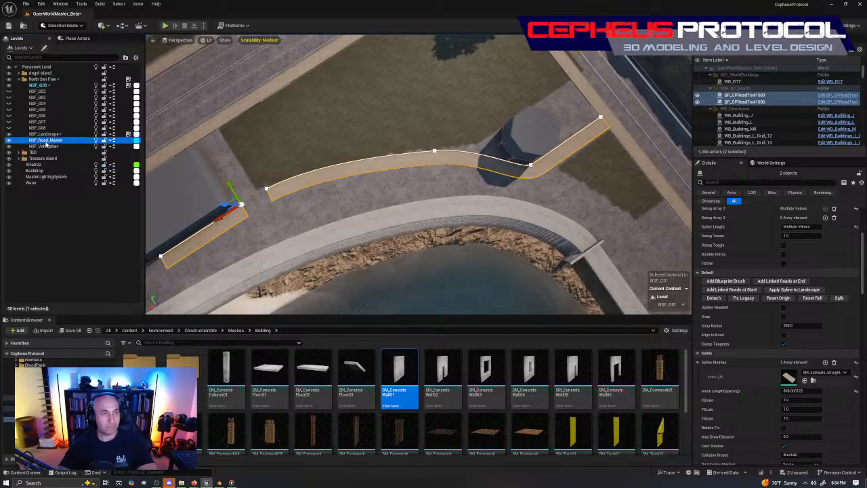
{"action": "right_click", "coordinate": [51, 141]}
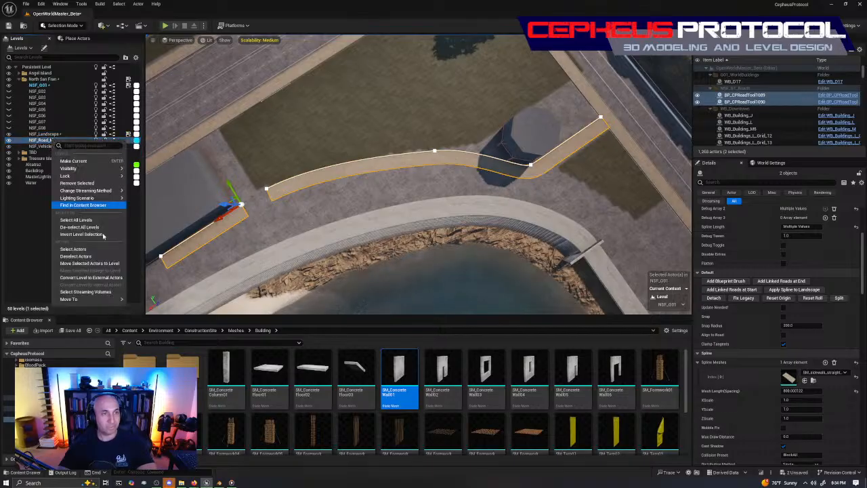
{"action": "left_click", "coordinate": [74, 265]}
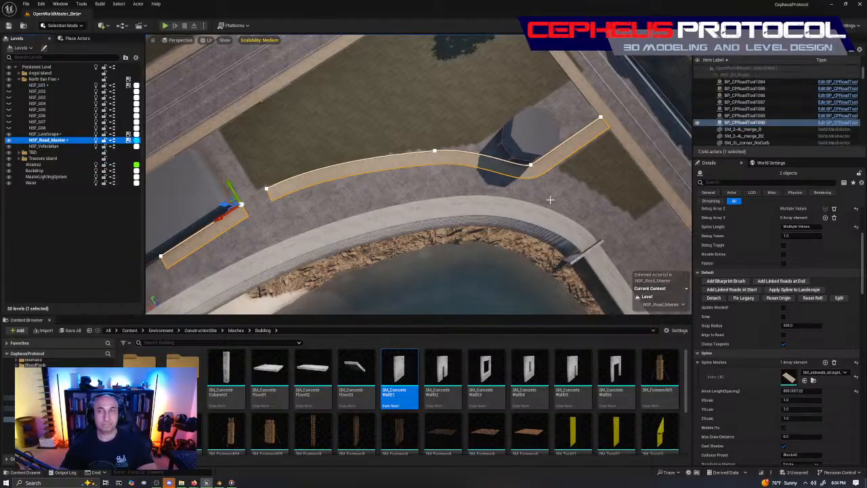
{"action": "left_click", "coordinate": [218, 222]}
Step: Shorten the straight sidewalk along the small grass patch and slide its convex corner piece back against the strip's end
{"action": "right_click_drag", "start_coordinate": [313, 293], "coordinate": [346, 199]}
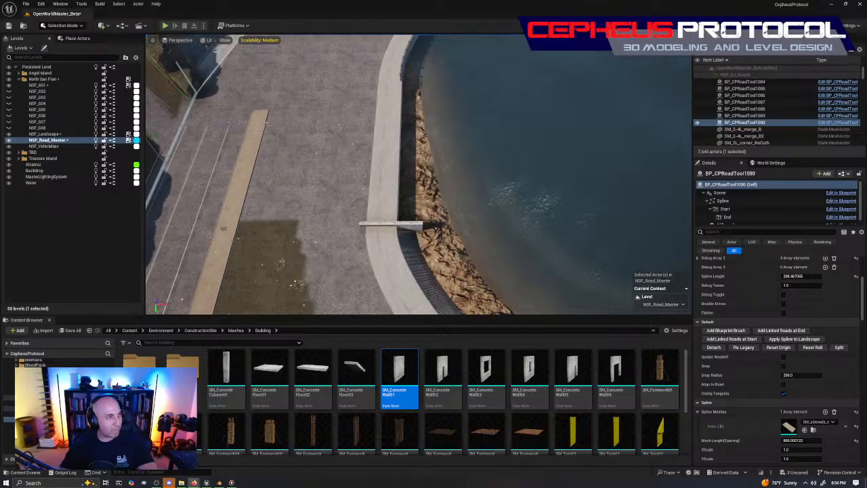
{"action": "right_click_drag", "start_coordinate": [411, 166], "coordinate": [389, 169]}
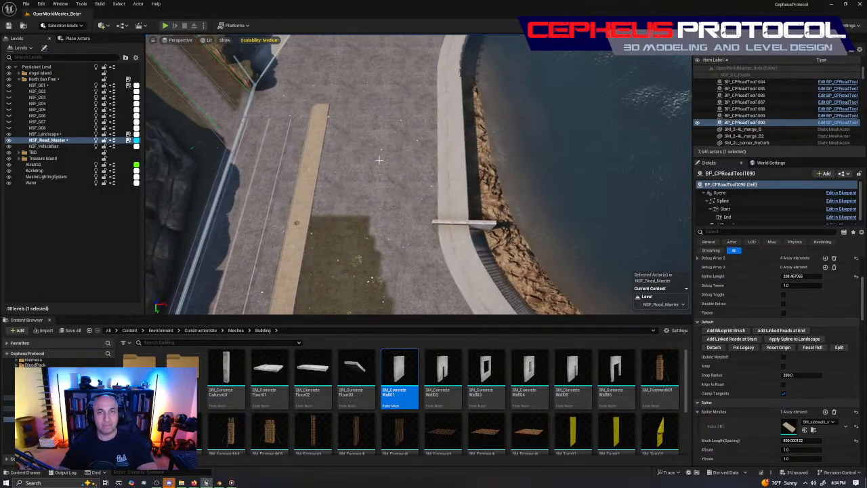
{"action": "left_click", "coordinate": [300, 196]}
{"action": "right_click_drag", "start_coordinate": [300, 197], "coordinate": [285, 193]}
{"action": "right_click_drag", "start_coordinate": [428, 135], "coordinate": [322, 135]}
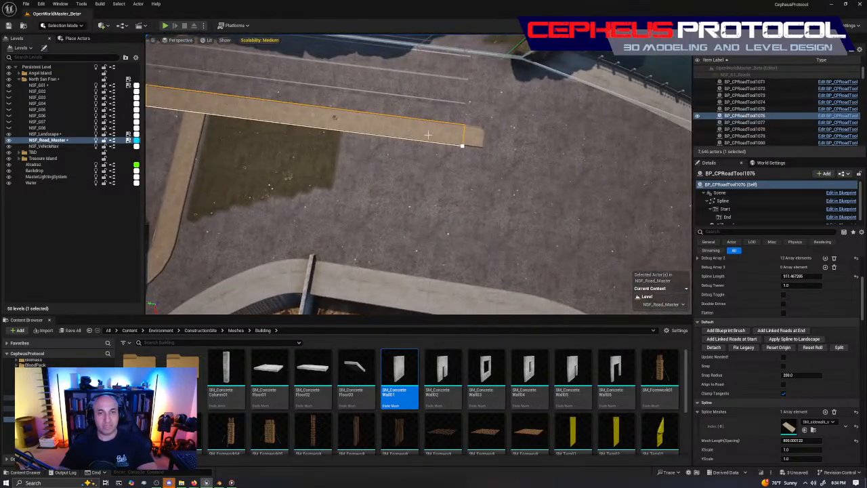
{"action": "left_click", "coordinate": [461, 145]}
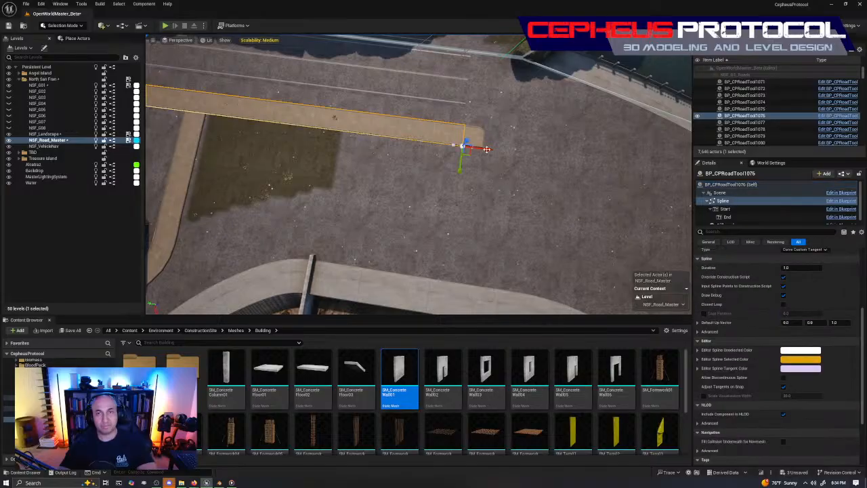
{"action": "left_click_drag", "start_coordinate": [486, 147], "coordinate": [447, 148]}
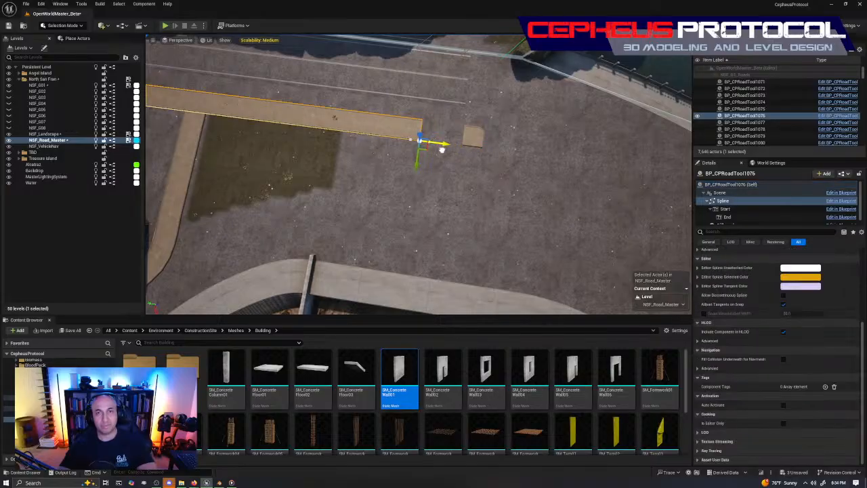
{"action": "left_click", "coordinate": [476, 138]}
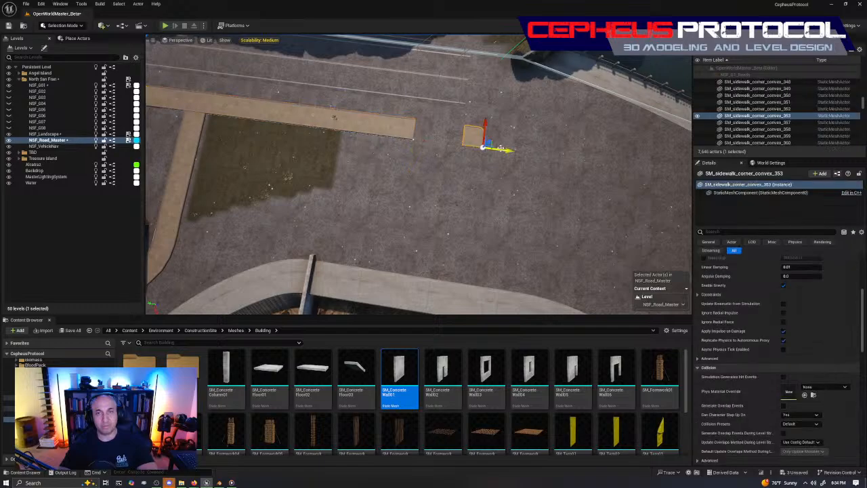
{"action": "left_click_drag", "start_coordinate": [500, 148], "coordinate": [451, 160]}
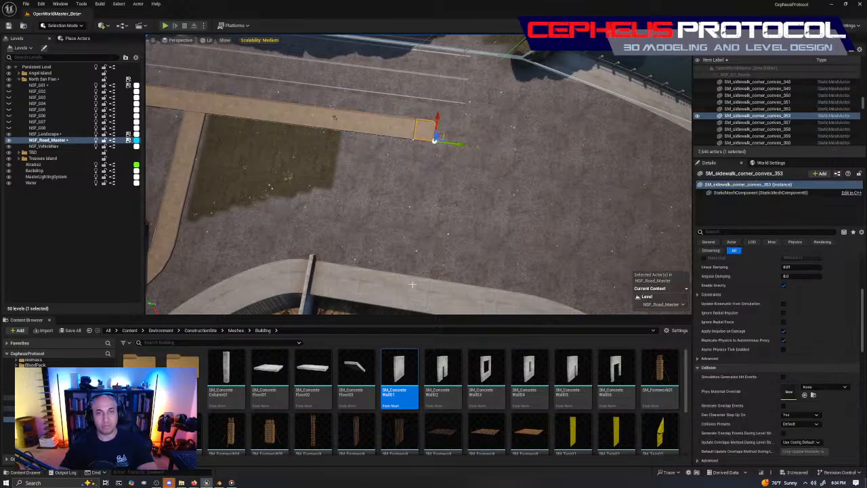
Step: Pull the same sidewalk strip's end point in again so the strip stops at the edge of the small grass patch
{"action": "right_click_drag", "start_coordinate": [426, 238], "coordinate": [445, 213]}
{"action": "mouse_move", "coordinate": [394, 220]}
{"action": "right_mouse_down"}
{"action": "mouse_move", "coordinate": [371, 222]}
{"action": "mouse_move", "coordinate": [394, 221]}
{"action": "right_mouse_up"}
{"action": "key", "text": "w"}
{"action": "left_click", "coordinate": [393, 221]}
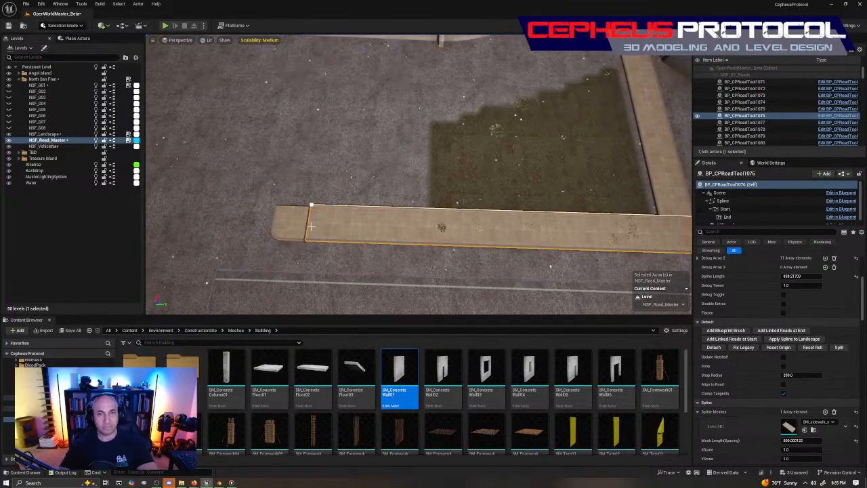
{"action": "left_click", "coordinate": [308, 203]}
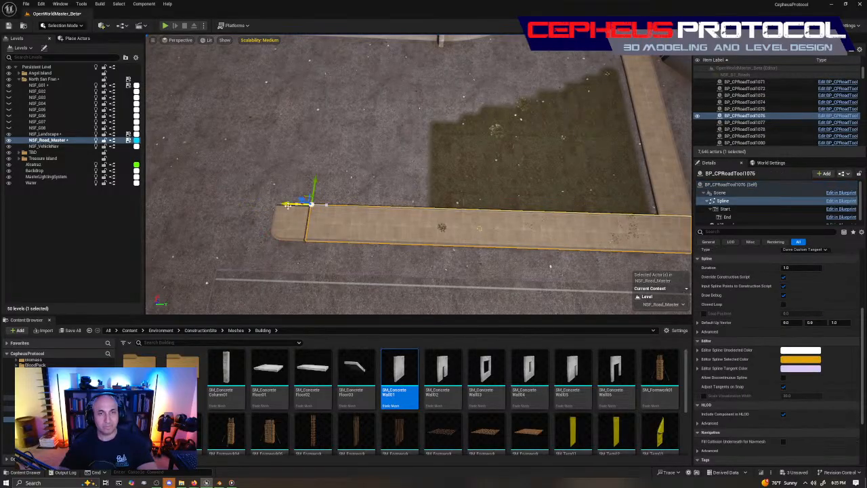
{"action": "left_click_drag", "start_coordinate": [291, 206], "coordinate": [402, 241]}
Step: Slide the convex corner piece along to close the gap and align it with the shortened strip's end
{"action": "left_click", "coordinate": [298, 217]}
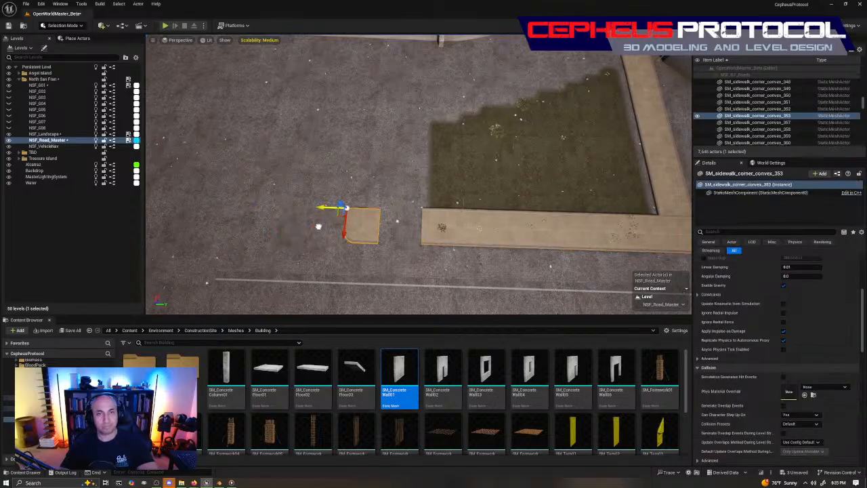
{"action": "right_click_drag", "start_coordinate": [277, 96], "coordinate": [328, 174]}
{"action": "mouse_move", "coordinate": [473, 213]}
{"action": "right_mouse_down"}
{"action": "mouse_move", "coordinate": [495, 248]}
{"action": "mouse_move", "coordinate": [434, 244]}
{"action": "mouse_move", "coordinate": [438, 234]}
{"action": "mouse_move", "coordinate": [478, 229]}
{"action": "right_mouse_up"}
{"action": "left_click_drag", "start_coordinate": [488, 94], "coordinate": [492, 101]}
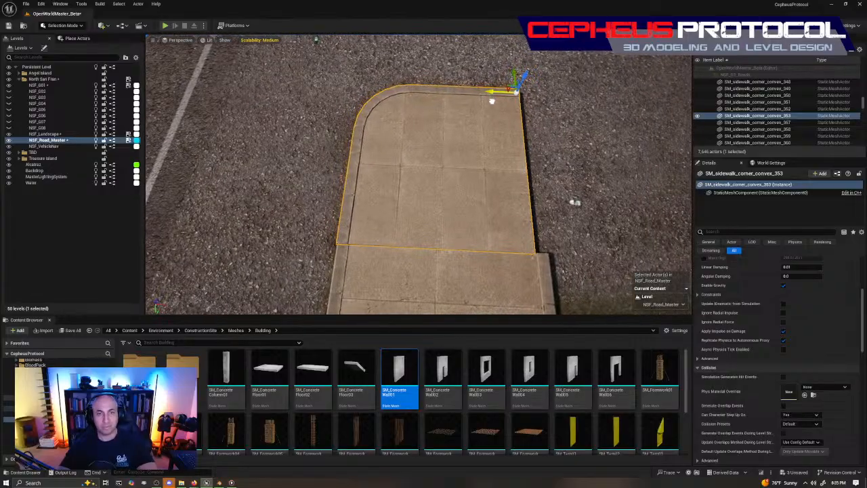
{"action": "key", "text": "Escape"}
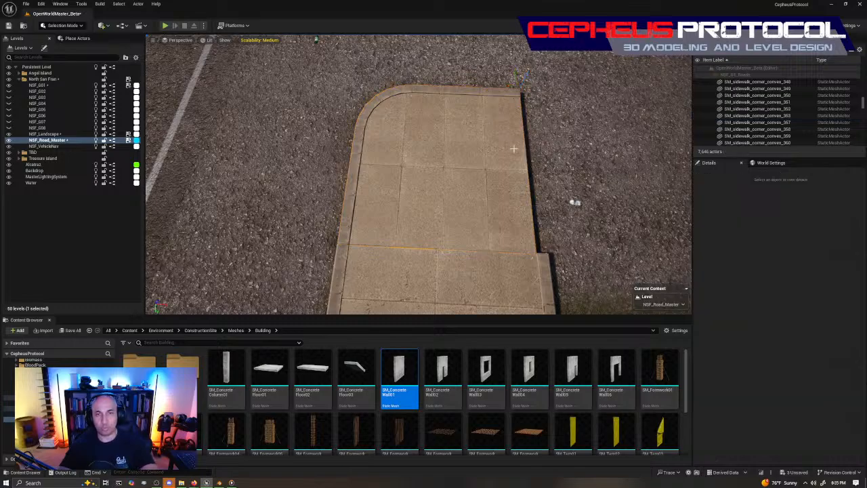
{"action": "left_click", "coordinate": [467, 203]}
Step: Rotate the curved strip's end point in line with the building's straight strip and move it across the gap toward that strip
{"action": "right_click_drag", "start_coordinate": [467, 203], "coordinate": [406, 217]}
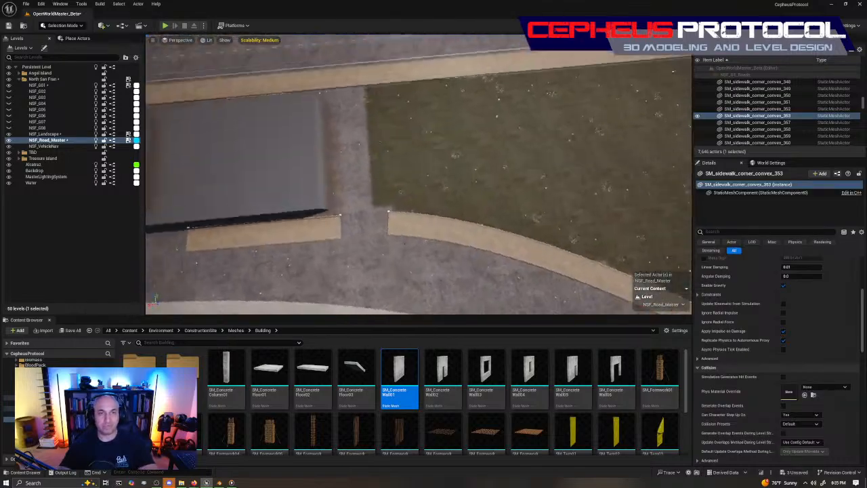
{"action": "left_click", "coordinate": [476, 214]}
{"action": "left_click", "coordinate": [475, 212]}
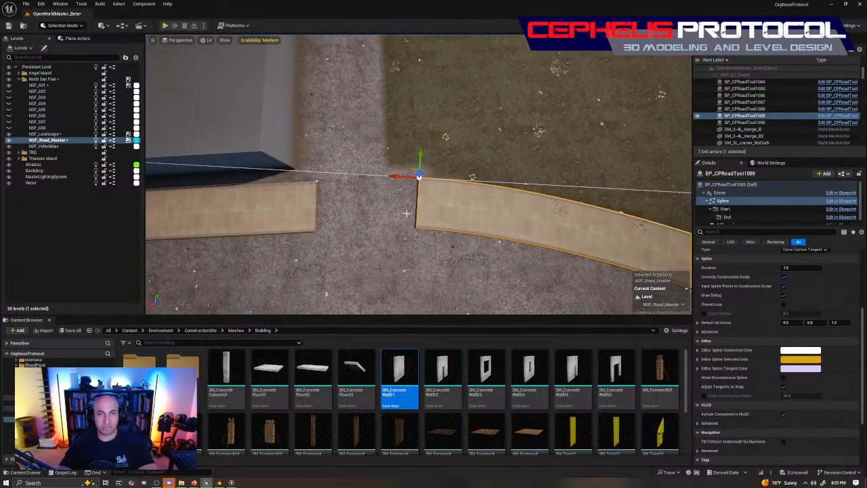
{"action": "left_click_drag", "start_coordinate": [437, 209], "coordinate": [444, 206]}
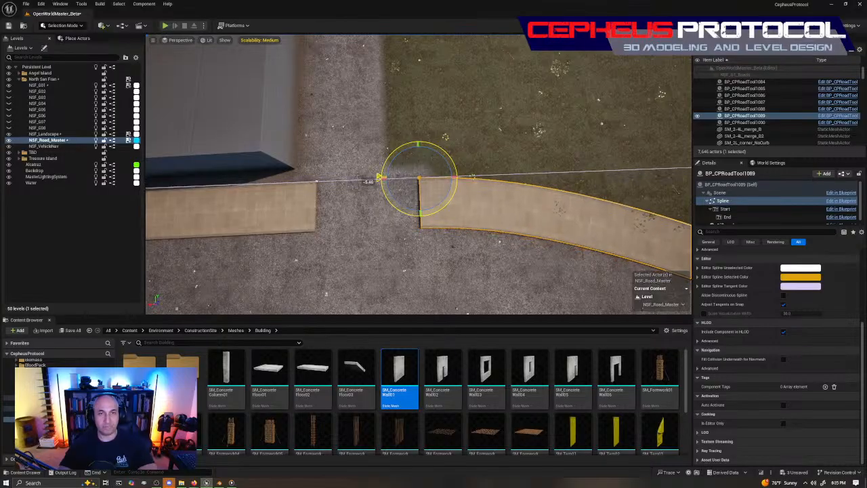
{"action": "right_click_drag", "start_coordinate": [443, 206], "coordinate": [333, 159]}
{"action": "left_click_drag", "start_coordinate": [366, 148], "coordinate": [355, 149]}
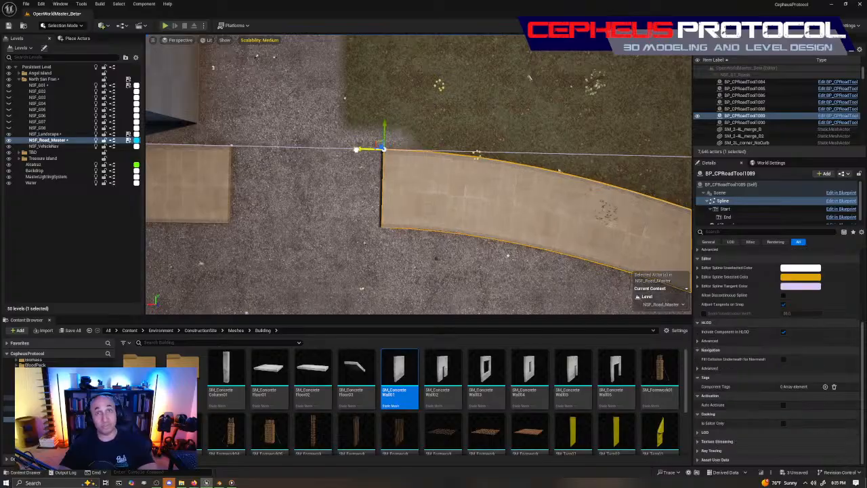
{"action": "left_click_drag", "start_coordinate": [232, 161], "coordinate": [213, 163]}
Step: Butt the curved strip's end against the building's straight strip, turning the end point slightly to square the joint
{"action": "right_click_drag", "start_coordinate": [213, 162], "coordinate": [321, 186]}
{"action": "scroll", "coordinate": [268, 158], "scroll_direction": "down", "scroll_amount": 2}
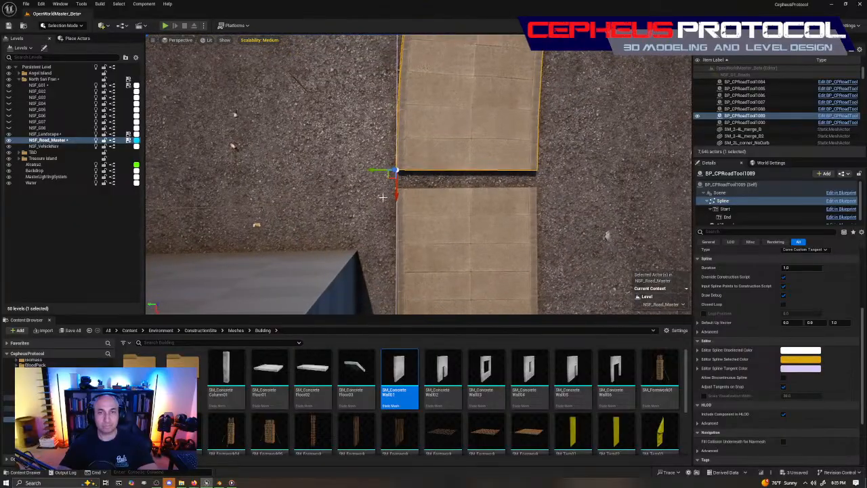
{"action": "left_click_drag", "start_coordinate": [395, 197], "coordinate": [399, 213]}
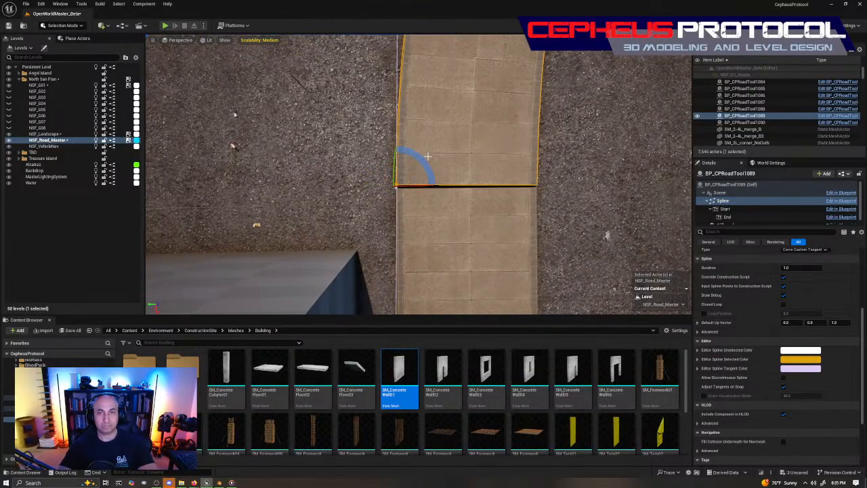
{"action": "left_click_drag", "start_coordinate": [426, 161], "coordinate": [428, 159]}
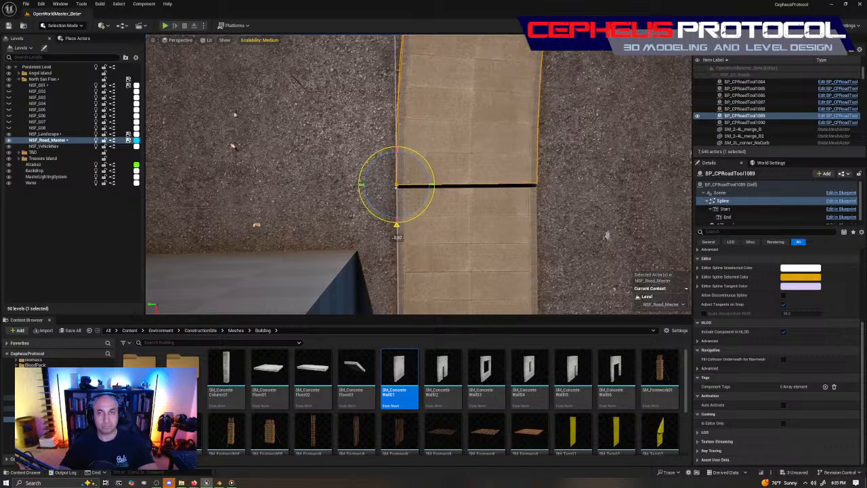
{"action": "key", "text": "w"}
{"action": "left_click_drag", "start_coordinate": [398, 212], "coordinate": [399, 214]}
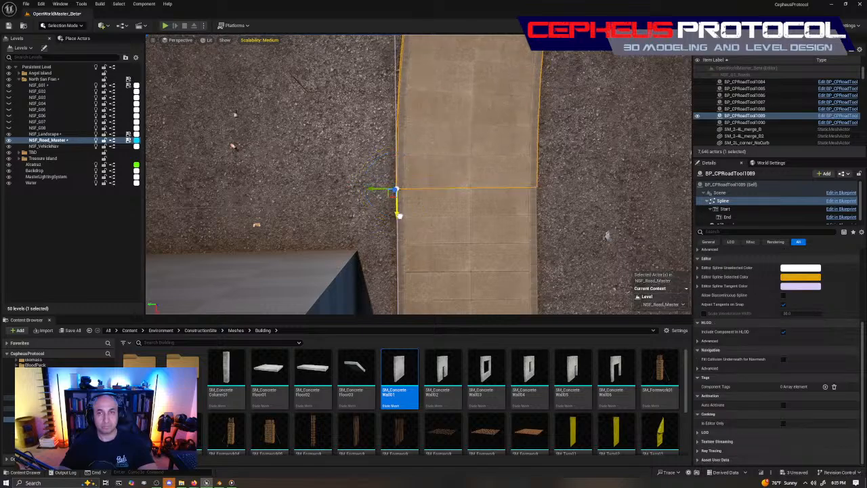
Step: Shift the curved strip's middle spline point along the large grass edge and rotate it slightly to smooth the bend
{"action": "right_click_drag", "start_coordinate": [399, 214], "coordinate": [497, 232]}
{"action": "left_click", "coordinate": [258, 125]}
{"action": "right_click_drag", "start_coordinate": [271, 132], "coordinate": [318, 129]}
{"action": "left_click_drag", "start_coordinate": [418, 167], "coordinate": [439, 173]}
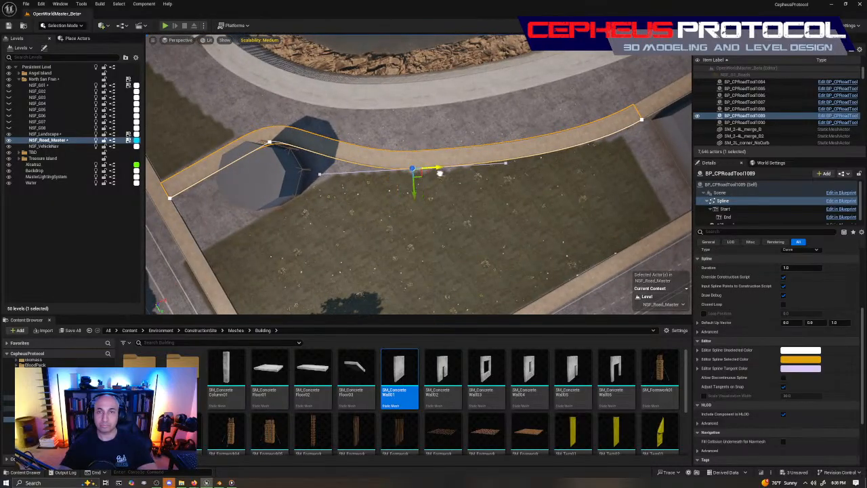
{"action": "key", "text": "e"}
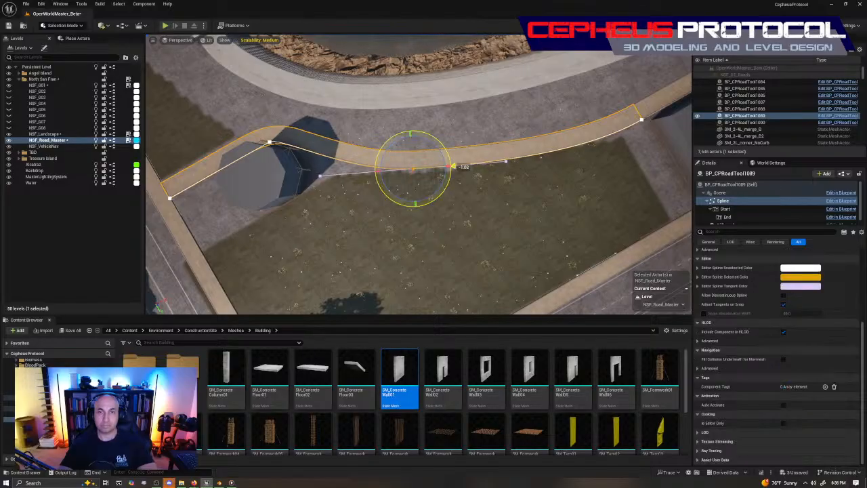
{"action": "key", "text": "w"}
{"action": "right_click_drag", "start_coordinate": [438, 178], "coordinate": [406, 142]}
{"action": "left_click", "coordinate": [344, 136]}
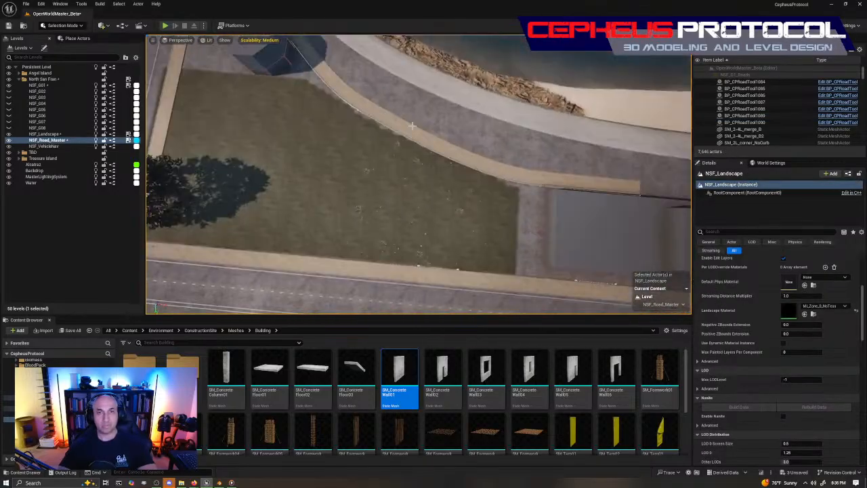
Step: Locate the asset of the long Maritime Museum building beside the straight strip in its content folder
{"action": "left_click", "coordinate": [542, 182]}
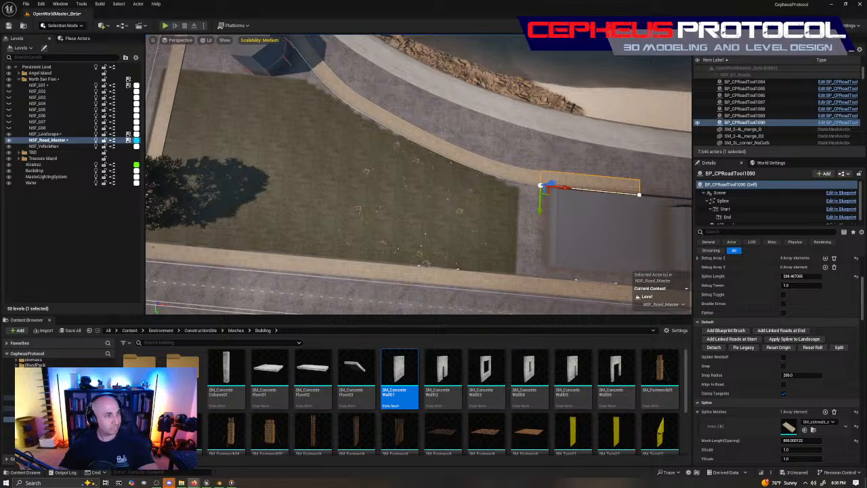
{"action": "mouse_move", "coordinate": [381, 196]}
{"action": "right_mouse_down"}
{"action": "mouse_move", "coordinate": [374, 181]}
{"action": "mouse_move", "coordinate": [387, 188]}
{"action": "right_mouse_up"}
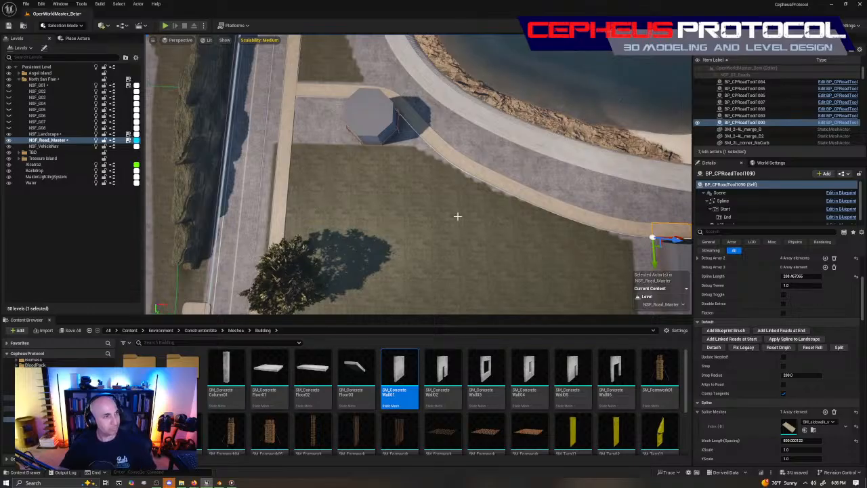
{"action": "mouse_move", "coordinate": [480, 222]}
{"action": "right_mouse_down"}
{"action": "mouse_move", "coordinate": [497, 226]}
{"action": "mouse_move", "coordinate": [483, 231]}
{"action": "right_mouse_up"}
{"action": "right_click_drag", "start_coordinate": [464, 185], "coordinate": [508, 182]}
{"action": "left_click", "coordinate": [472, 190]}
{"action": "right_click", "coordinate": [474, 173]}
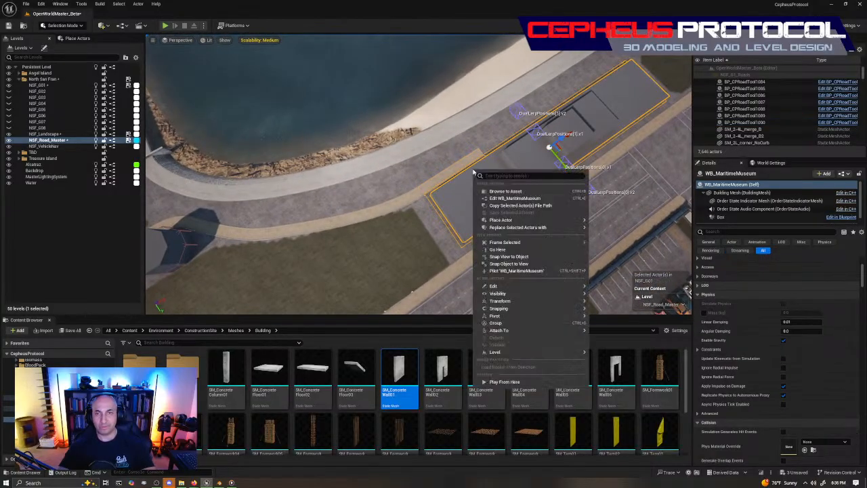
{"action": "left_click", "coordinate": [505, 191]}
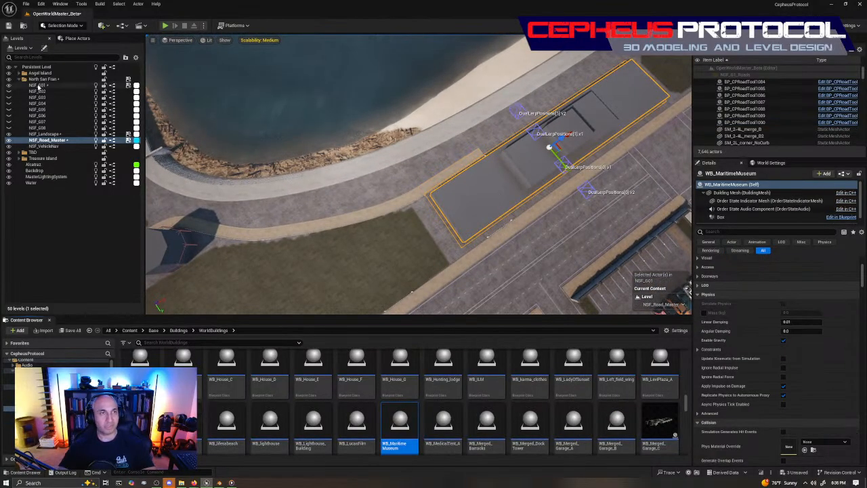
Step: Make NSF_G01 the current level and place a WB_Lighthouse_Building on the pavement beside the curved seawall walkway
{"action": "double_click", "coordinate": [39, 86]}
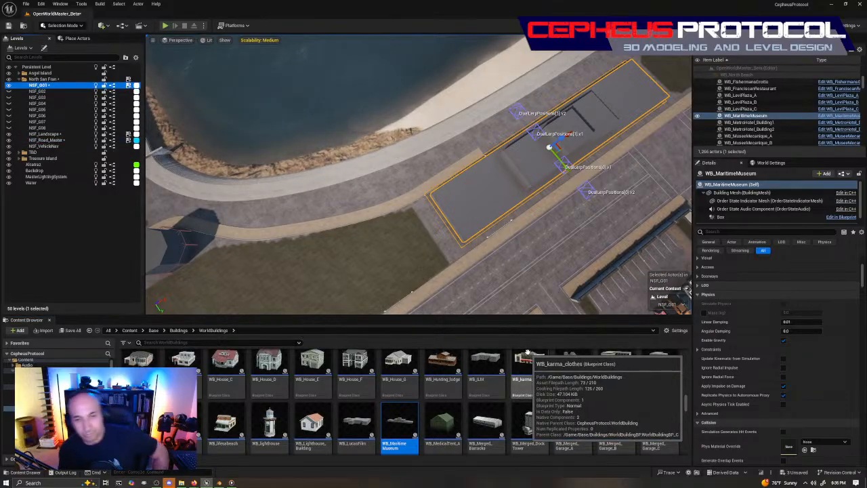
{"action": "right_click_drag", "start_coordinate": [503, 159], "coordinate": [346, 176]}
{"action": "key", "text": "w"}
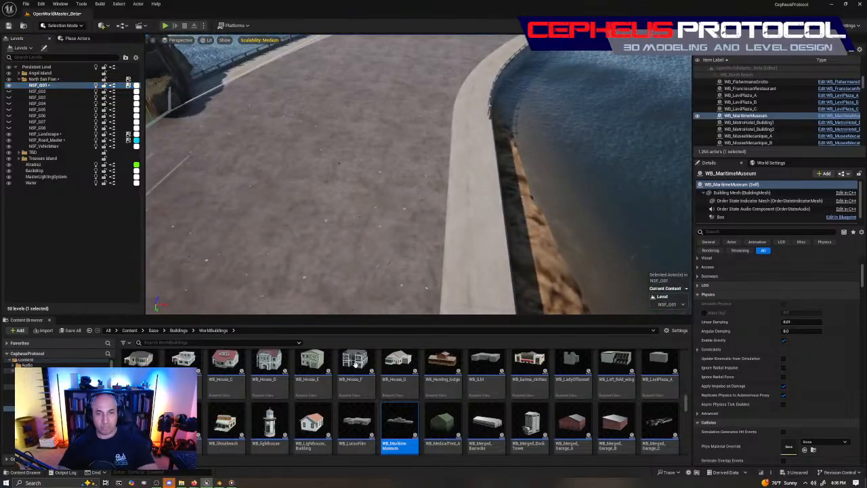
{"action": "left_click_drag", "start_coordinate": [311, 424], "coordinate": [416, 178]}
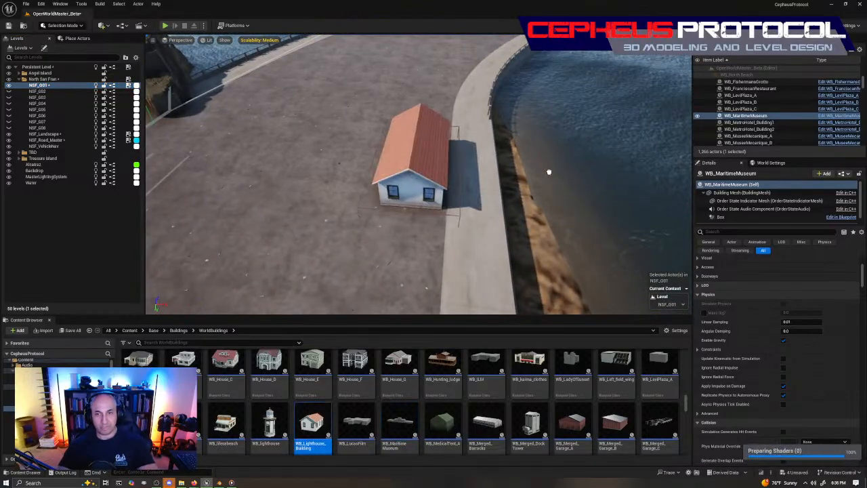
{"action": "key", "text": "d"}
{"action": "right_click_drag", "start_coordinate": [548, 171], "coordinate": [359, 168]}
{"action": "key", "text": "d"}
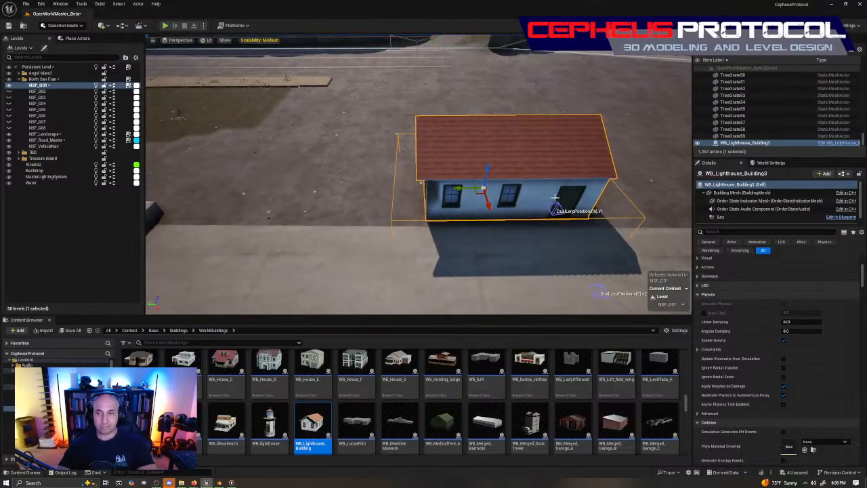
Step: Compare the lighthouse building's position beside the curved seawall with the Google Earth reference of the cove
{"action": "key", "text": "s"}
{"action": "right_click_drag", "start_coordinate": [495, 187], "coordinate": [576, 189]}
{"action": "key", "text": "a"}
{"action": "right_click_drag", "start_coordinate": [433, 176], "coordinate": [579, 201]}
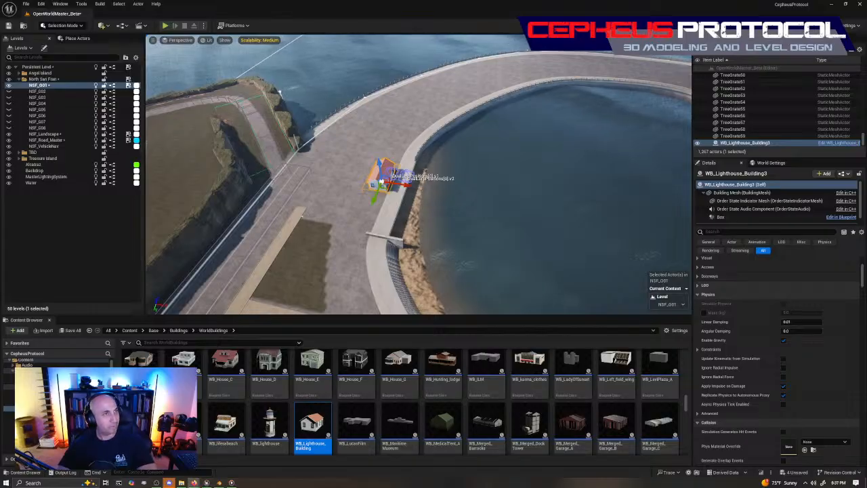
{"action": "key", "text": "alt+Tab"}
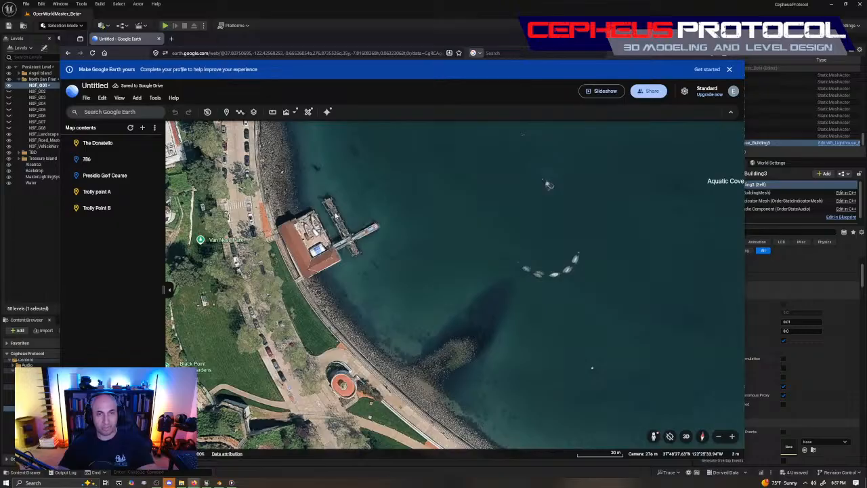
{"action": "key", "text": "alt+Tab"}
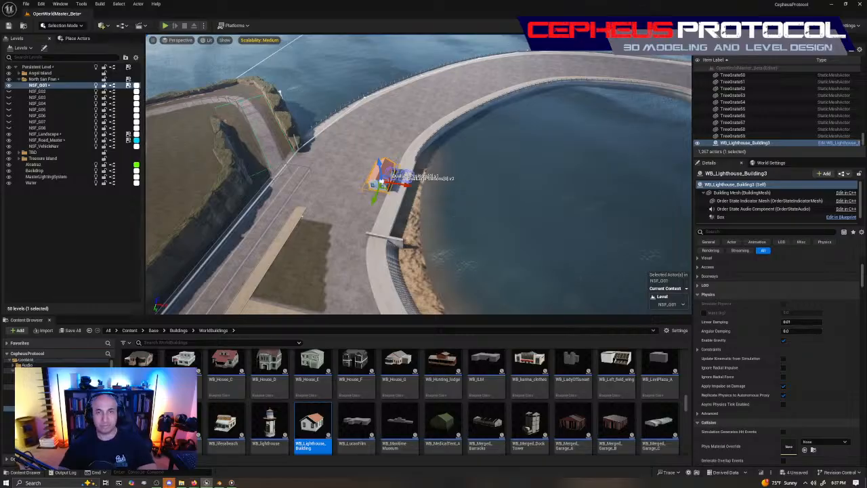
{"action": "right_click_drag", "start_coordinate": [418, 175], "coordinate": [532, 210]}
{"action": "key", "text": "f"}
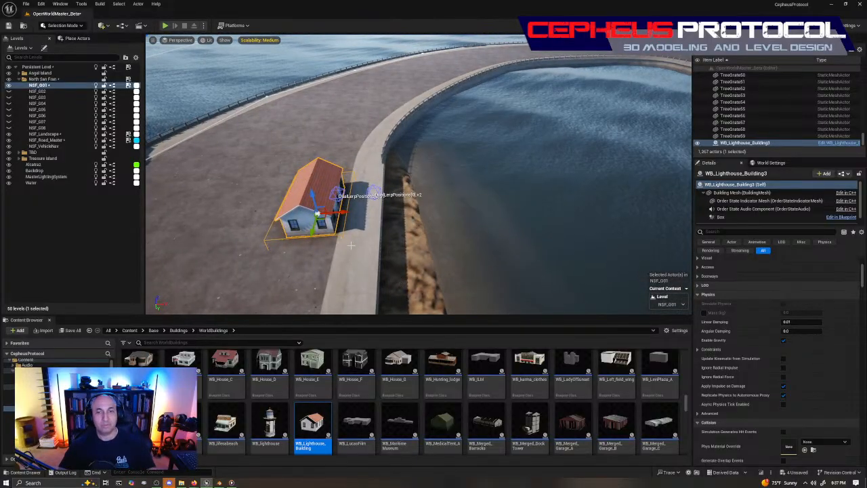
Step: Save the current map with the lighthouse building placed beside the seawall walkway
{"action": "mouse_move", "coordinate": [475, 257]}
{"action": "right_mouse_down"}
{"action": "mouse_move", "coordinate": [474, 281]}
{"action": "mouse_move", "coordinate": [451, 284]}
{"action": "mouse_move", "coordinate": [487, 289]}
{"action": "mouse_move", "coordinate": [498, 254]}
{"action": "mouse_move", "coordinate": [484, 247]}
{"action": "mouse_move", "coordinate": [460, 256]}
{"action": "mouse_move", "coordinate": [484, 263]}
{"action": "right_mouse_up"}
{"action": "key", "text": "w"}
{"action": "key", "text": "s"}
{"action": "key", "text": "w"}
{"action": "key", "text": "s"}
{"action": "right_click_drag", "start_coordinate": [434, 194], "coordinate": [493, 248]}
{"action": "scroll", "coordinate": [401, 178], "scroll_direction": "down", "scroll_amount": 5}
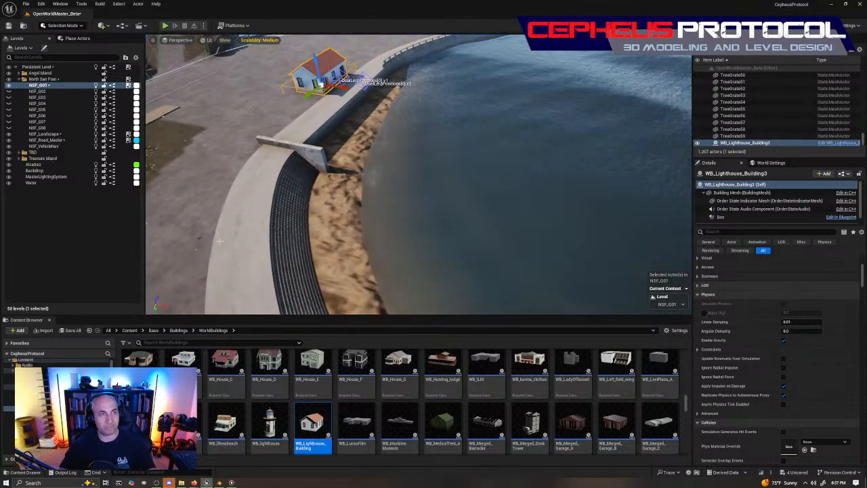
{"action": "key", "text": "ctrl+s"}
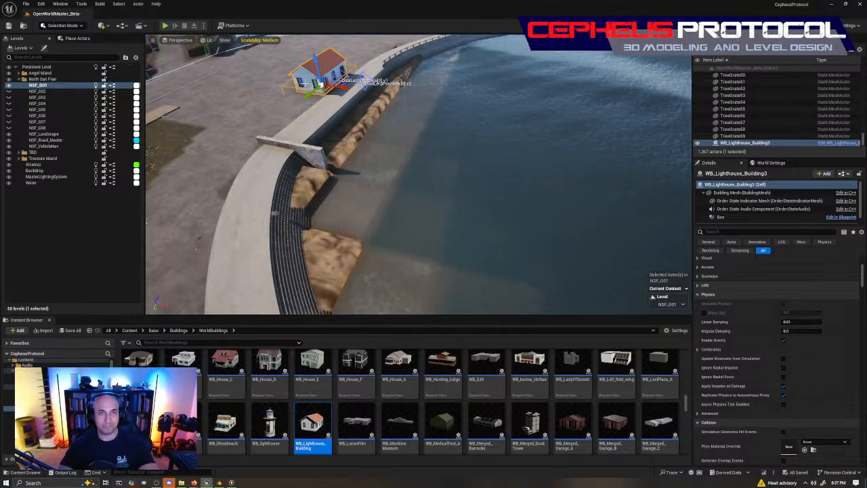
Step: Examine the concrete wall pieces that cross the seawall walkway near the lighthouse building
{"action": "right_click_drag", "start_coordinate": [373, 209], "coordinate": [328, 149]}
{"action": "right_click_drag", "start_coordinate": [389, 165], "coordinate": [389, 221]}
{"action": "key", "text": "w"}
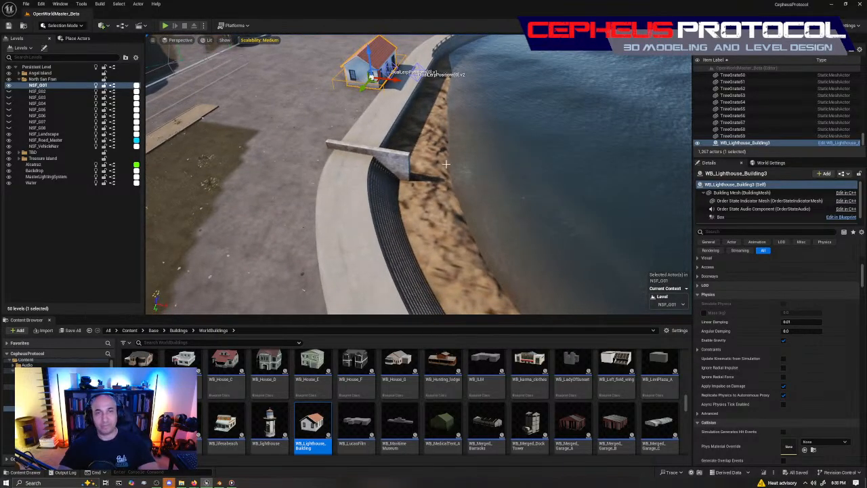
{"action": "left_click", "coordinate": [389, 164]}
{"action": "key", "text": "f"}
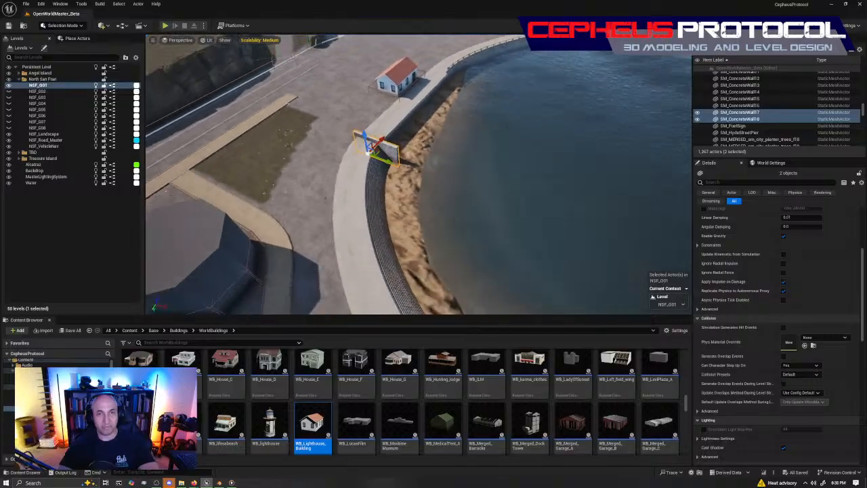
{"action": "key", "text": "s"}
{"action": "right_click_drag", "start_coordinate": [390, 164], "coordinate": [523, 199]}
{"action": "key", "text": "w"}
{"action": "left_click", "coordinate": [329, 155], "text": "ctrl"}
{"action": "left_click", "coordinate": [421, 175], "text": "ctrl"}
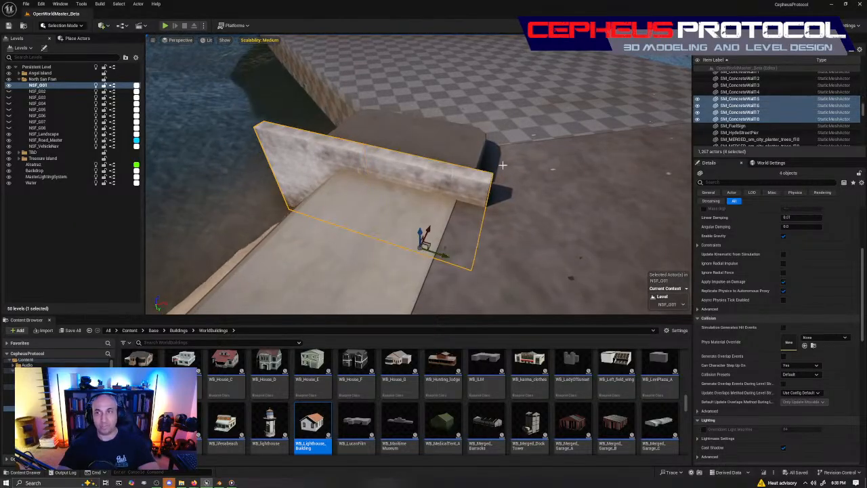
{"action": "right_click_drag", "start_coordinate": [502, 164], "coordinate": [182, 262]}
{"action": "key", "text": "s"}
{"action": "left_click", "coordinate": [498, 216]}
{"action": "left_click", "coordinate": [429, 196]}
Step: Examine the pavement, lighthouse building and grass areas around the cove from above
{"action": "key", "text": "s"}
{"action": "key", "text": "d"}
{"action": "key", "text": "s"}
{"action": "key", "text": "w"}
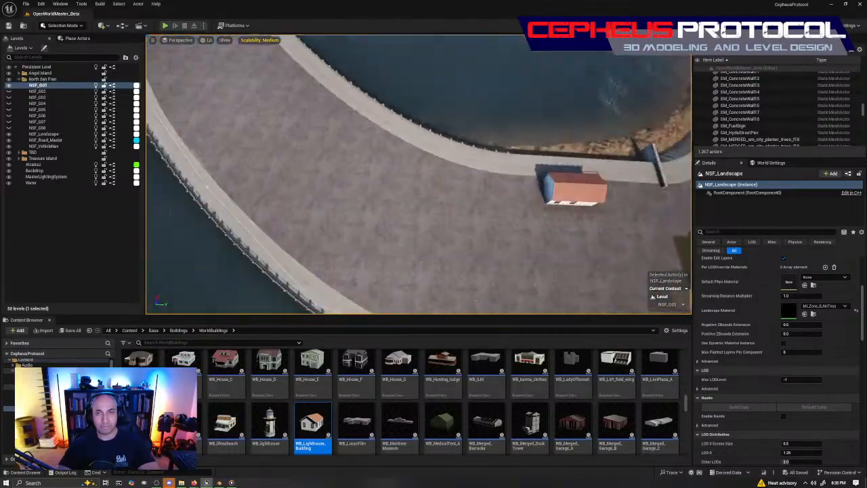
{"action": "key", "text": "s"}
{"action": "right_click_drag", "start_coordinate": [394, 213], "coordinate": [439, 206]}
{"action": "key", "text": "w"}
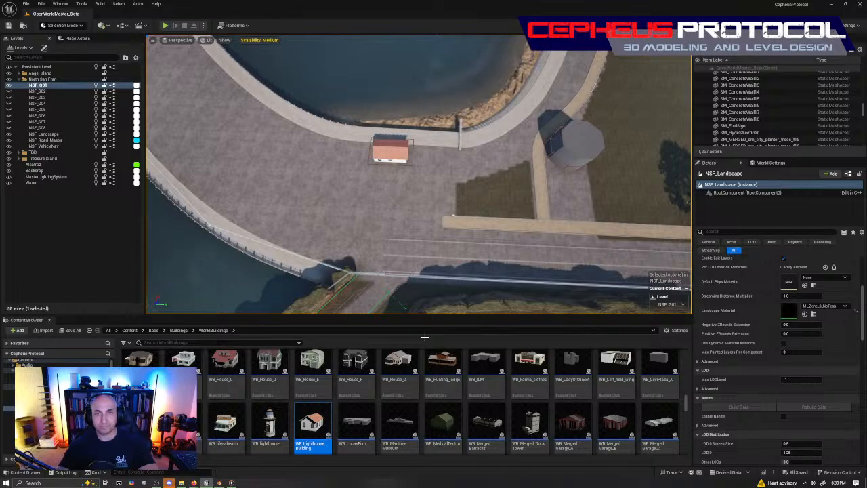
{"action": "key", "text": "d"}
{"action": "right_click_drag", "start_coordinate": [495, 180], "coordinate": [428, 190]}
{"action": "key", "text": "w"}
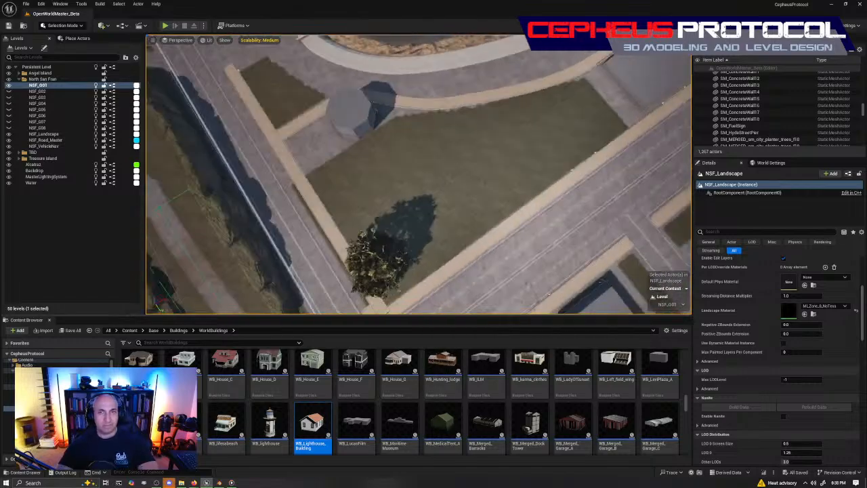
Step: Make NSF_Road_Master the current level and duplicate the curved sidewalk strip across the large grass area towards the road
{"action": "right_click_drag", "start_coordinate": [618, 146], "coordinate": [556, 146]}
{"action": "left_click", "coordinate": [355, 67]}
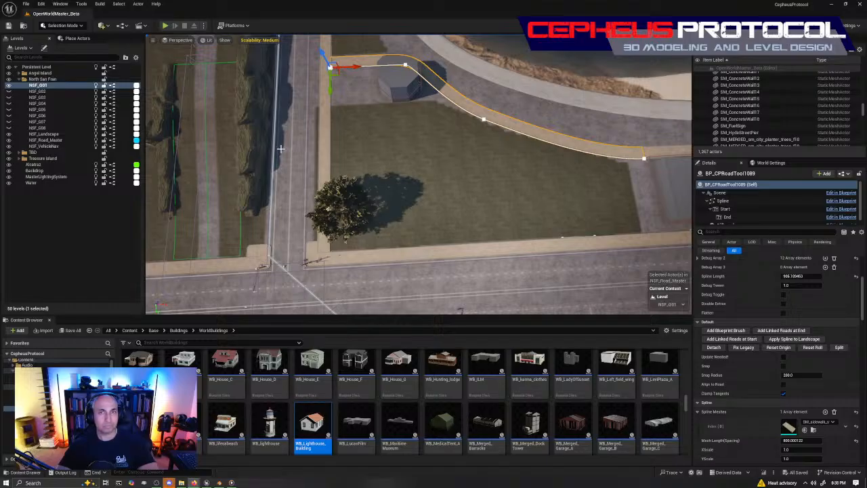
{"action": "left_click_drag", "start_coordinate": [329, 87], "coordinate": [353, 204]}
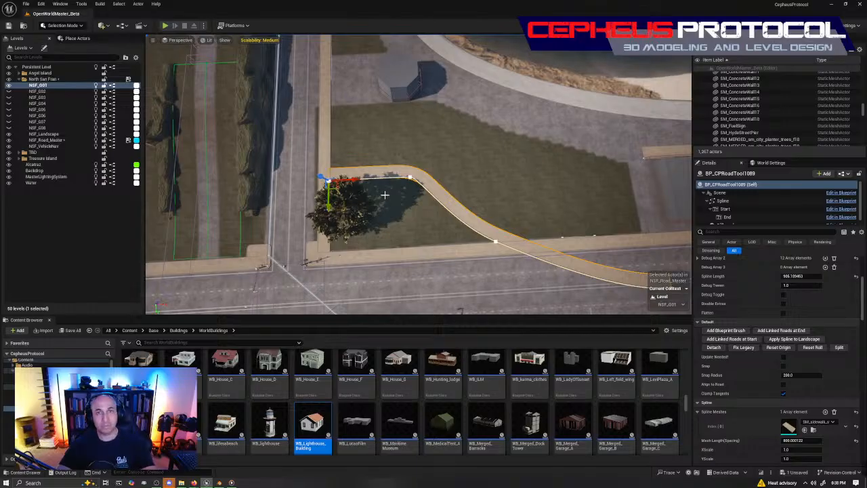
{"action": "key", "text": "ctrl+z"}
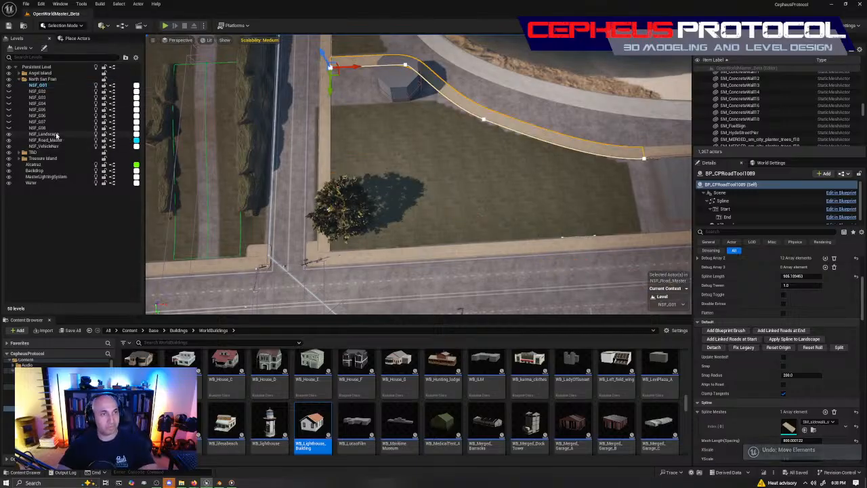
{"action": "double_click", "coordinate": [46, 140]}
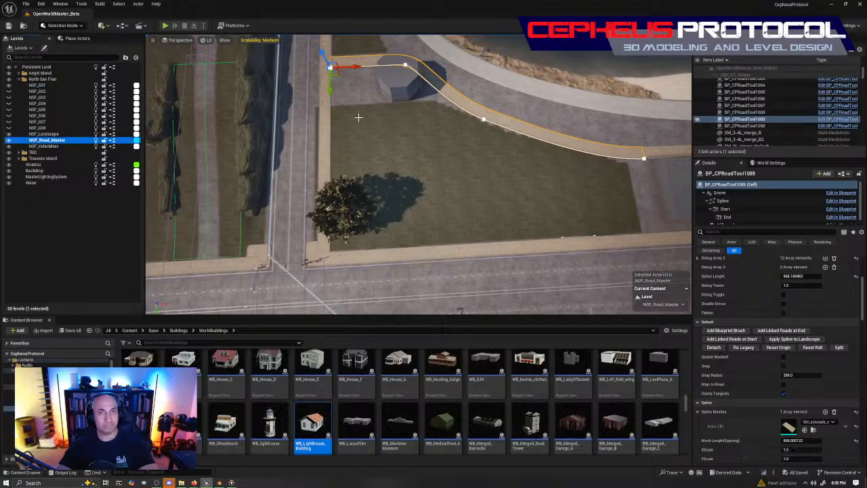
{"action": "left_click_drag", "start_coordinate": [330, 89], "coordinate": [335, 200], "text": "alt"}
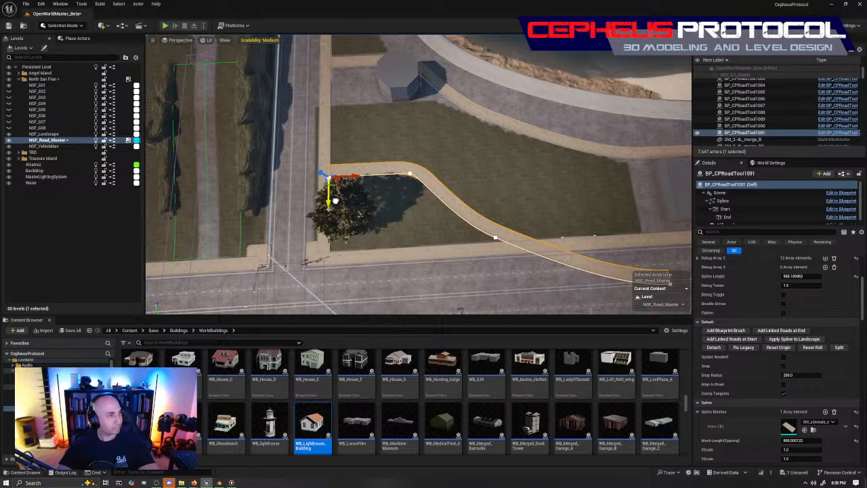
{"action": "left_click_drag", "start_coordinate": [334, 200], "coordinate": [337, 194], "text": "alt"}
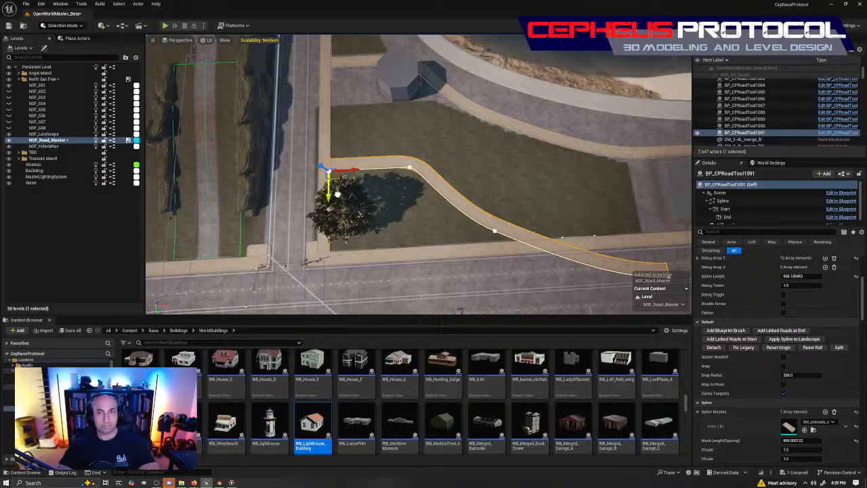
Step: Move the duplicated strip's third spline point away from the road, into the middle of the grass
{"action": "right_click_drag", "start_coordinate": [337, 195], "coordinate": [367, 245]}
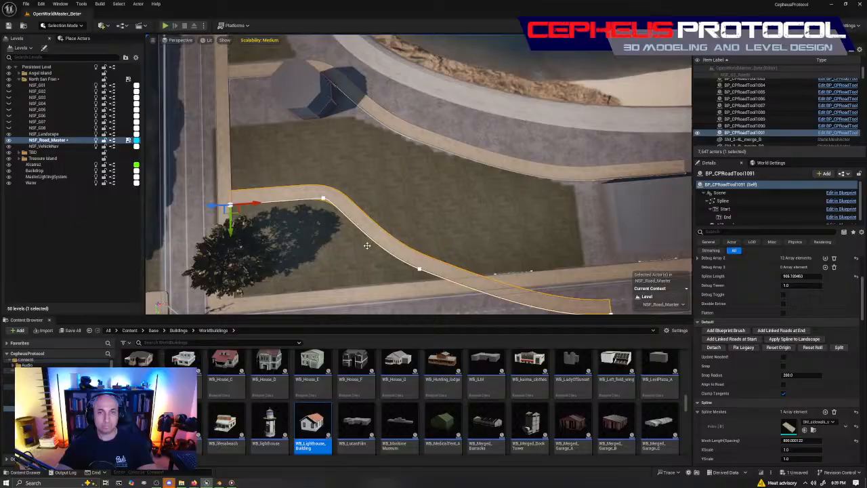
{"action": "left_click", "coordinate": [421, 269]}
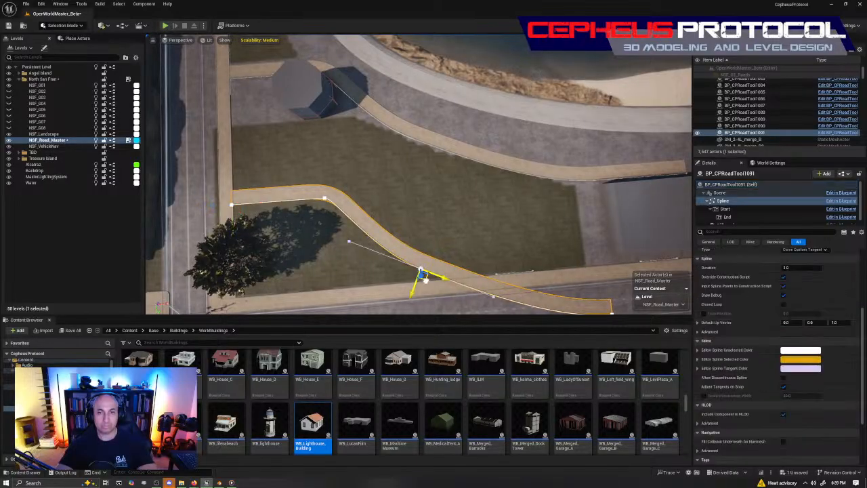
{"action": "left_click_drag", "start_coordinate": [421, 273], "coordinate": [437, 213]}
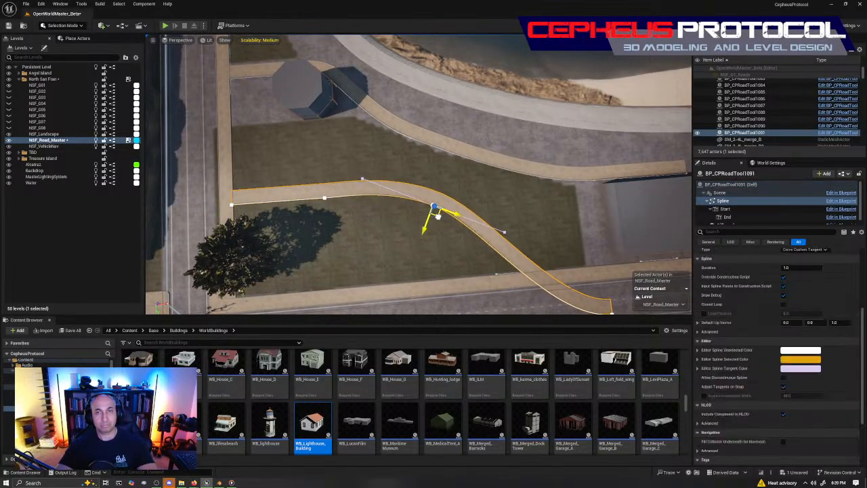
Step: Turn the duplicated strip's end point to face the road and move it back to the grass corner beside the roadside sidewalk
{"action": "right_click_drag", "start_coordinate": [436, 213], "coordinate": [399, 248]}
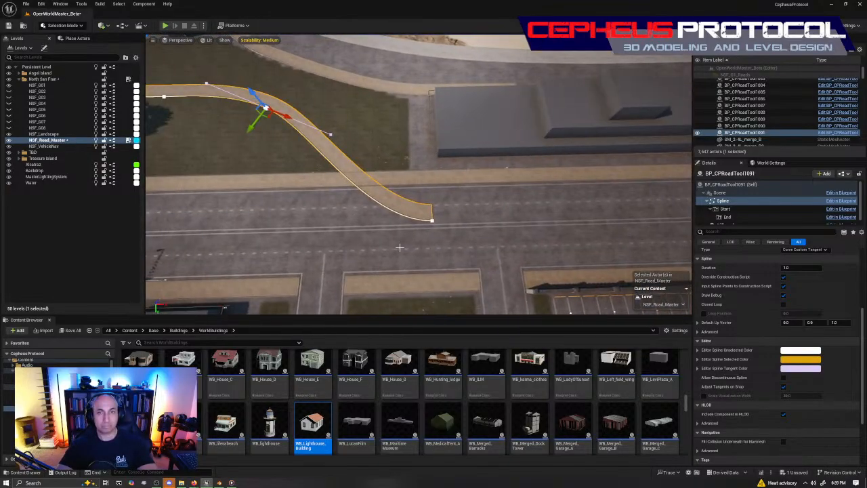
{"action": "left_click", "coordinate": [433, 221]}
{"action": "key", "text": "e"}
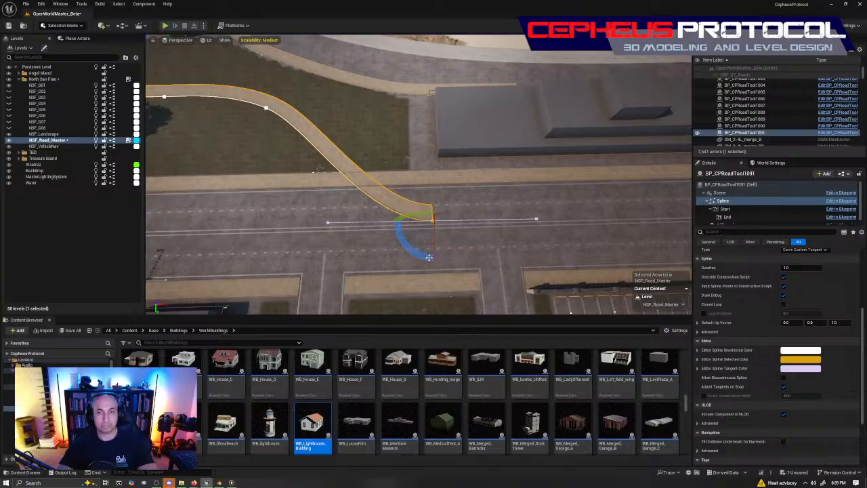
{"action": "mouse_move", "coordinate": [429, 257]}
{"action": "left_mouse_down"}
{"action": "mouse_move", "coordinate": [460, 261]}
{"action": "mouse_move", "coordinate": [431, 262]}
{"action": "left_mouse_up"}
{"action": "key", "text": "w"}
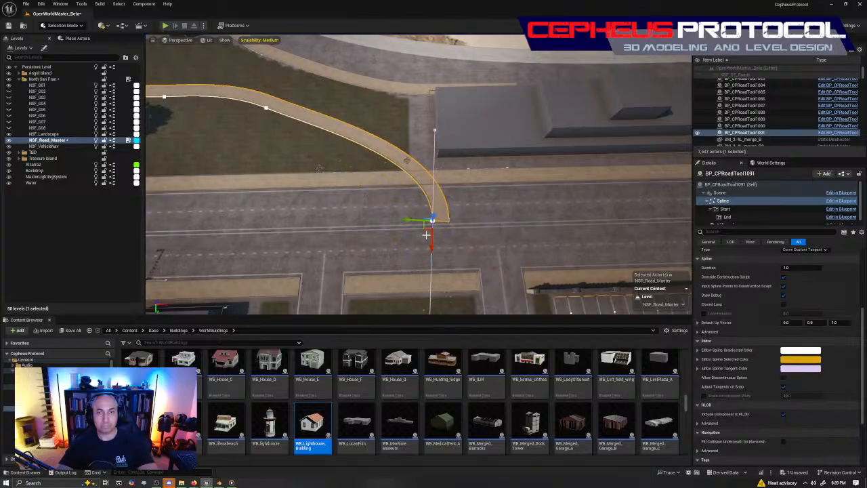
{"action": "left_click_drag", "start_coordinate": [424, 230], "coordinate": [390, 174]}
Step: Rotate the end point slightly and butt the strip's end squarely against the roadside sidewalk's edge
{"action": "right_click_drag", "start_coordinate": [391, 173], "coordinate": [388, 202]}
{"action": "key", "text": "w"}
{"action": "key", "text": "e"}
{"action": "left_click_drag", "start_coordinate": [409, 168], "coordinate": [402, 165]}
{"action": "key", "text": "w"}
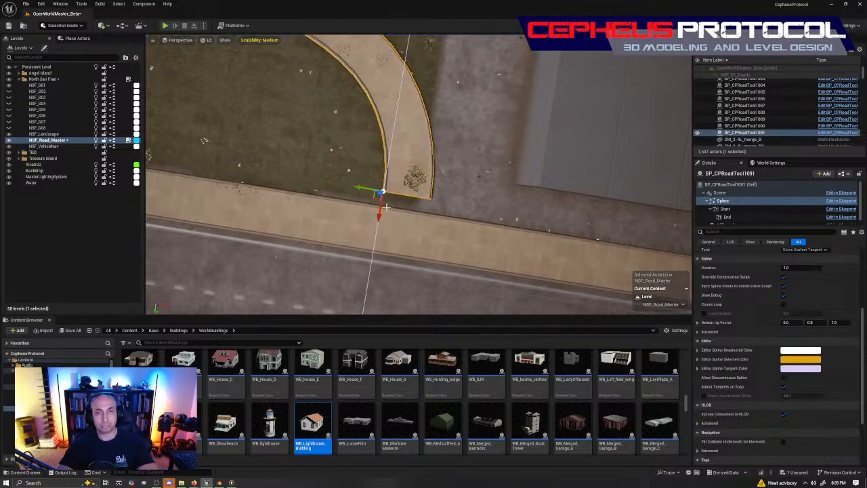
{"action": "left_click_drag", "start_coordinate": [381, 215], "coordinate": [379, 234]}
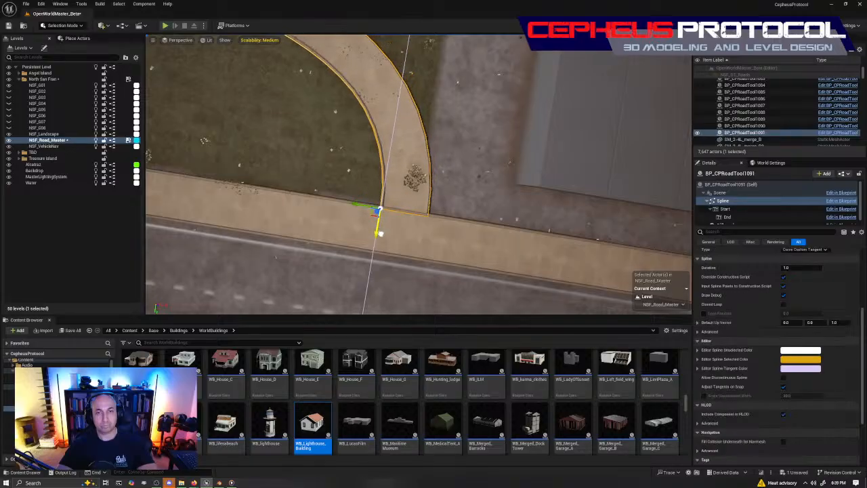
Step: Shorten the end point's tangent to tighten the strip's bend at the roadside sidewalk
{"action": "right_click_drag", "start_coordinate": [380, 234], "coordinate": [414, 178]}
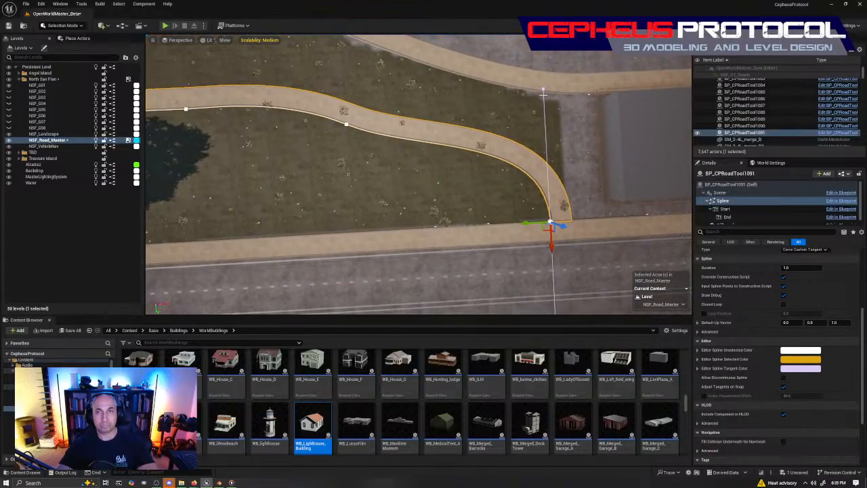
{"action": "left_click", "coordinate": [544, 88]}
{"action": "left_click_drag", "start_coordinate": [546, 116], "coordinate": [556, 160]}
Step: Rotate the strip's third spline point to smooth the curve and shift it along the strip towards the building side
{"action": "left_click", "coordinate": [347, 125]}
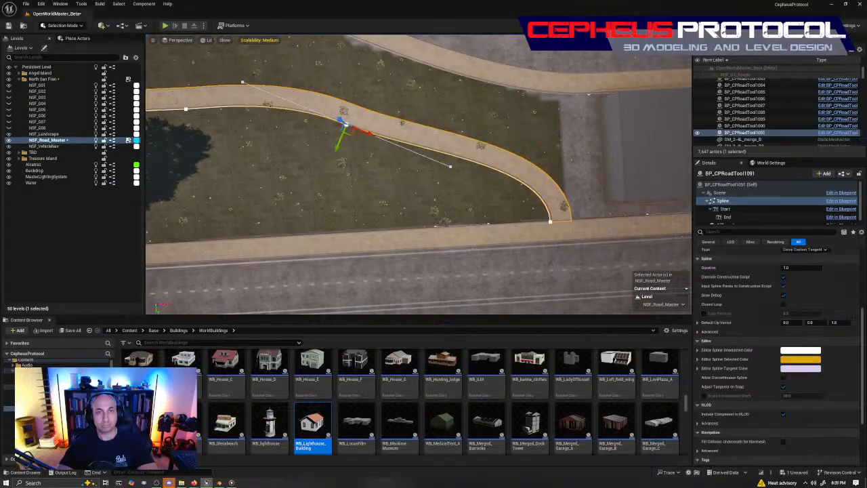
{"action": "right_click_drag", "start_coordinate": [348, 126], "coordinate": [386, 135]}
{"action": "key", "text": "e"}
{"action": "left_click_drag", "start_coordinate": [405, 161], "coordinate": [425, 144]}
{"action": "right_click_drag", "start_coordinate": [423, 168], "coordinate": [397, 170]}
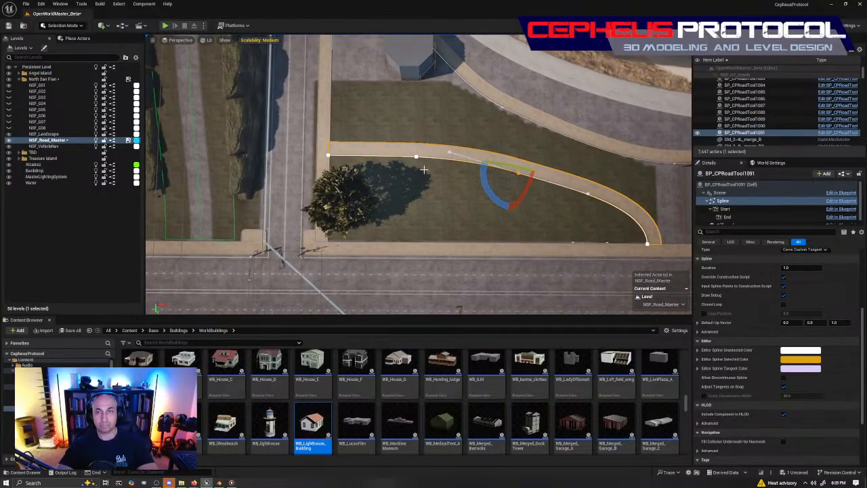
{"action": "key", "text": "w"}
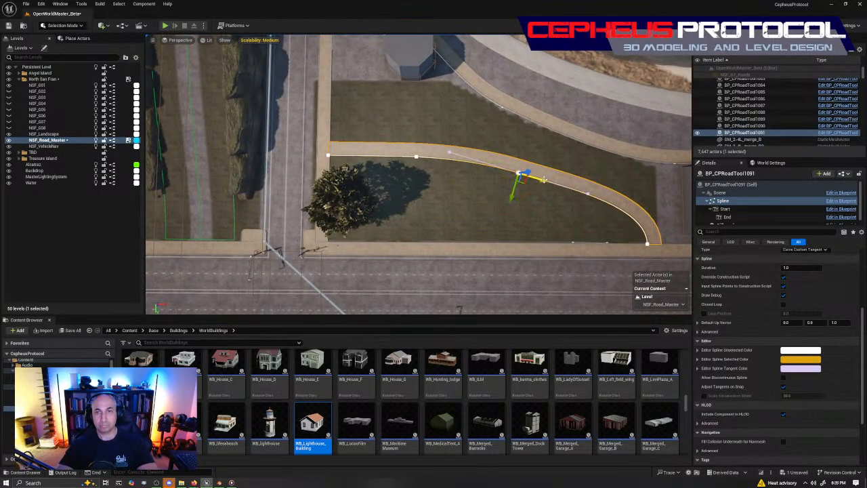
{"action": "left_click_drag", "start_coordinate": [543, 179], "coordinate": [559, 189]}
Step: Turn the strip's second spline point slightly and shift it along the strip towards the third point
{"action": "left_click", "coordinate": [415, 156]}
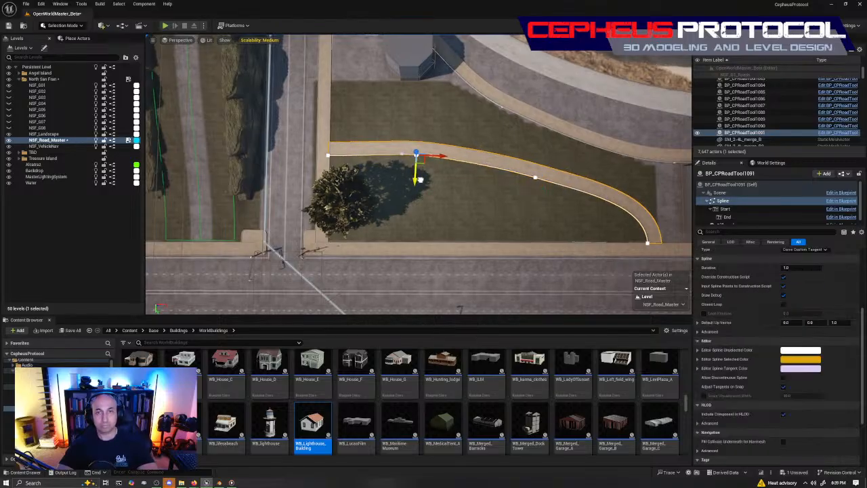
{"action": "key", "text": "e"}
{"action": "left_click_drag", "start_coordinate": [437, 183], "coordinate": [432, 185]}
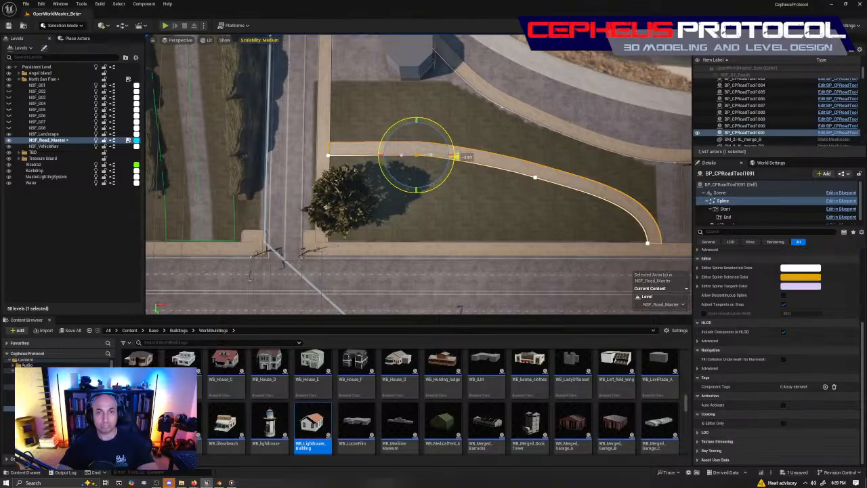
{"action": "left_click_drag", "start_coordinate": [432, 185], "coordinate": [431, 186]}
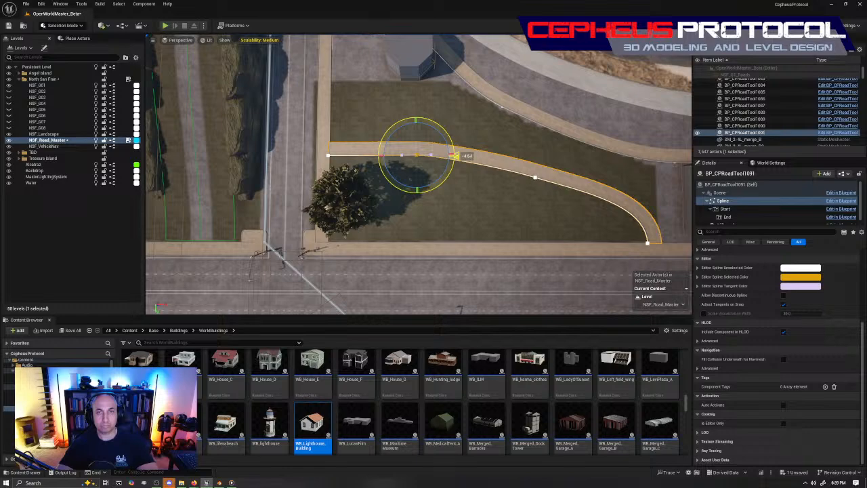
{"action": "key", "text": "w"}
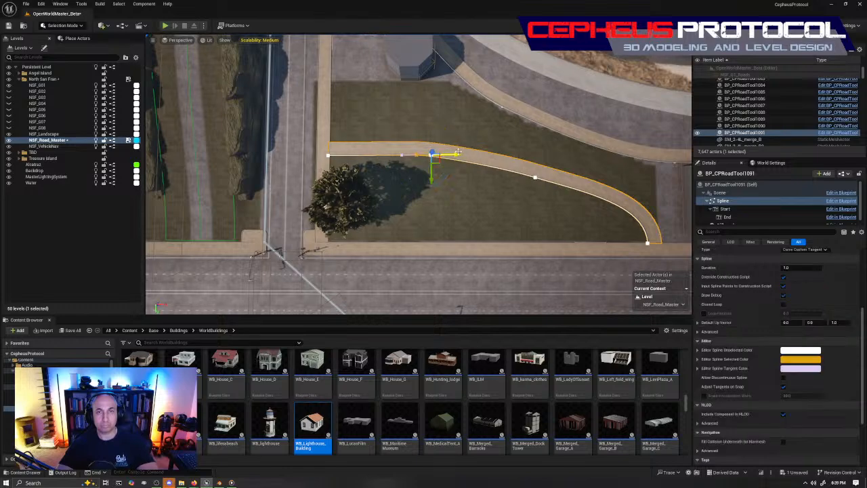
{"action": "left_click_drag", "start_coordinate": [437, 155], "coordinate": [522, 157]}
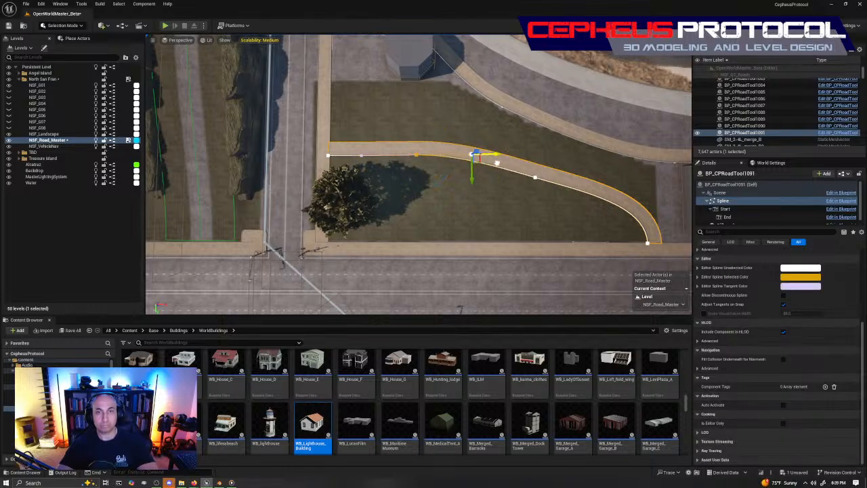
Step: Fine-tune the second spline point's rotation so the strip runs straight out of the side sidewalk beside the tree
{"action": "scroll", "coordinate": [514, 159], "scroll_direction": "up", "scroll_amount": 4}
{"action": "key", "text": "f"}
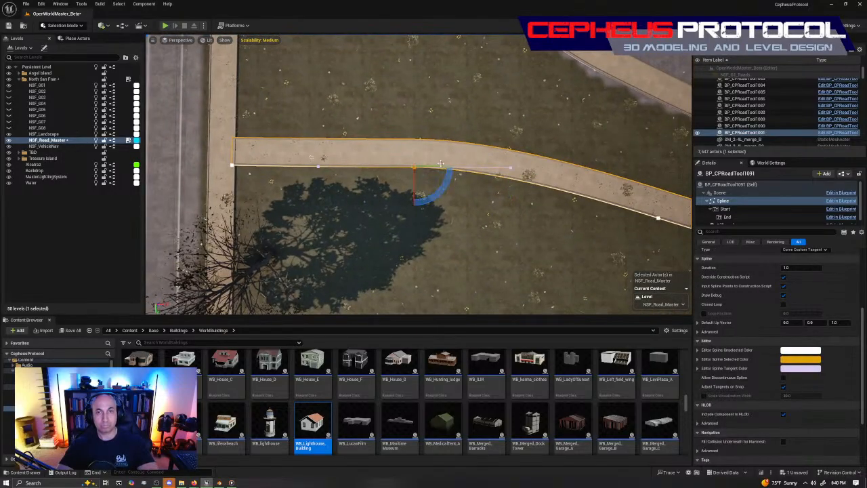
{"action": "key", "text": "e"}
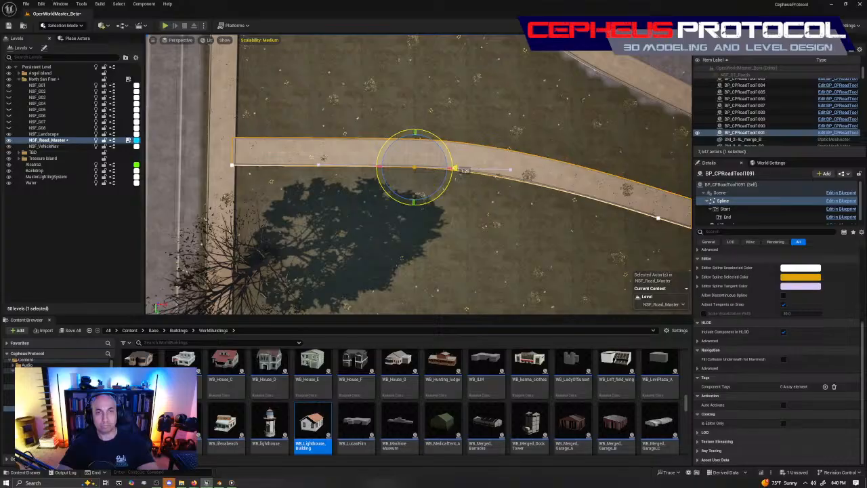
{"action": "key", "text": "w"}
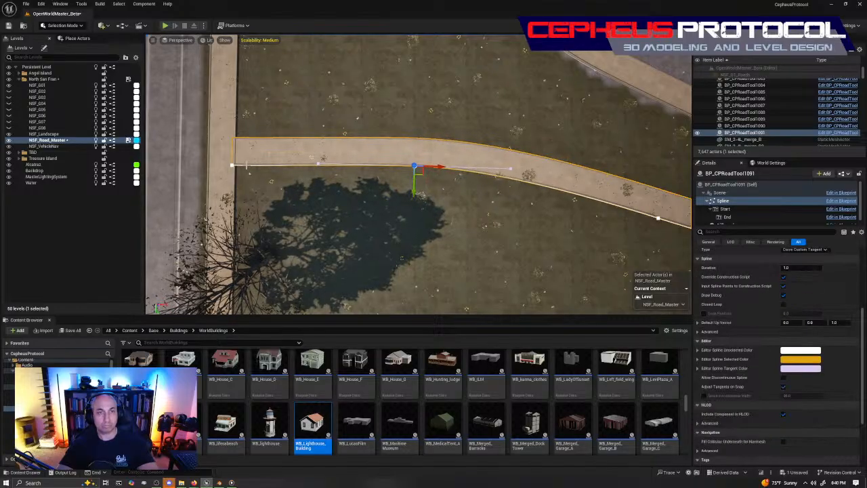
Step: Nudge the curved sidewalk's third spline point slightly sideways, and deselect the path
{"action": "left_click", "coordinate": [232, 164]}
{"action": "left_click", "coordinate": [414, 166]}
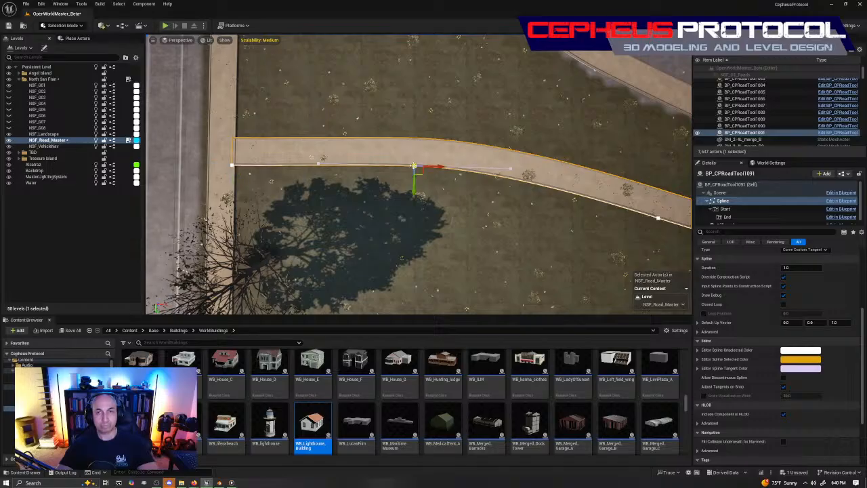
{"action": "right_click_drag", "start_coordinate": [541, 201], "coordinate": [541, 200]}
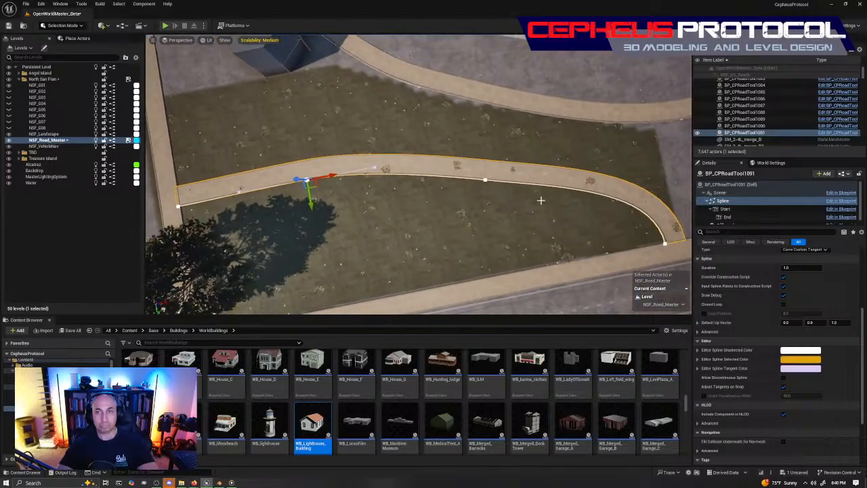
{"action": "left_click", "coordinate": [486, 181]}
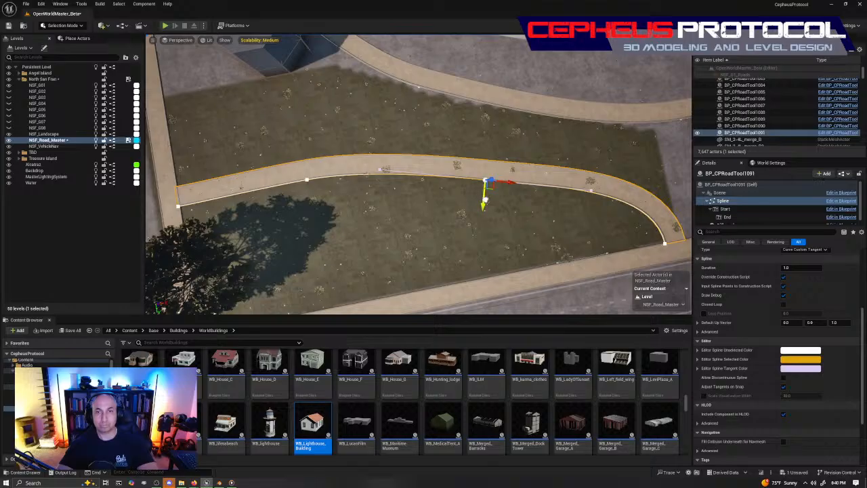
{"action": "left_click_drag", "start_coordinate": [484, 200], "coordinate": [487, 199]}
{"action": "key", "text": "e"}
{"action": "right_click_drag", "start_coordinate": [488, 199], "coordinate": [463, 199]}
{"action": "key", "text": "Escape"}
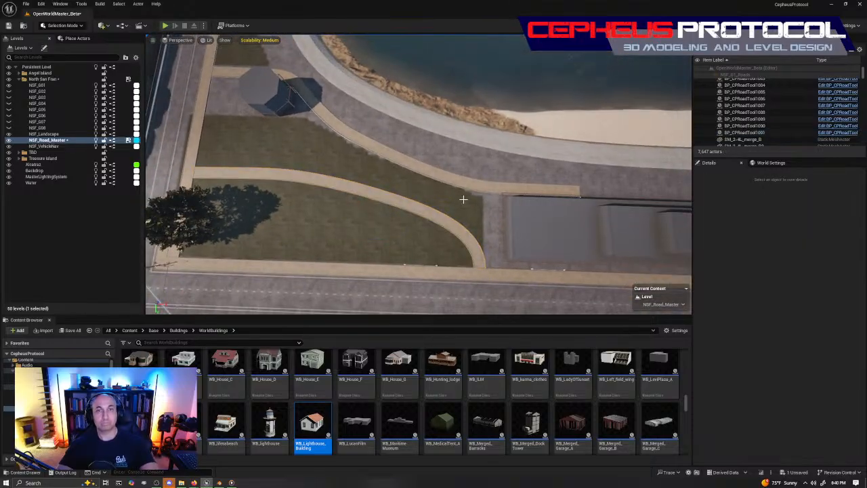
Step: Delete the third spline point of the curved sidewalk, between its middle point and the street end
{"action": "key", "text": "s"}
{"action": "mouse_move", "coordinate": [482, 270]}
{"action": "right_mouse_down"}
{"action": "mouse_move", "coordinate": [467, 265]}
{"action": "mouse_move", "coordinate": [474, 257]}
{"action": "right_mouse_up"}
{"action": "key", "text": "w"}
{"action": "left_click", "coordinate": [468, 226]}
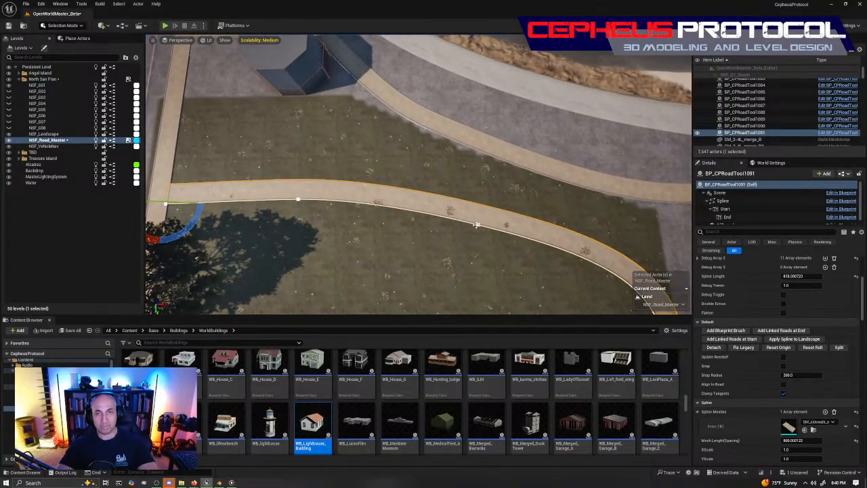
{"action": "left_click", "coordinate": [476, 225]}
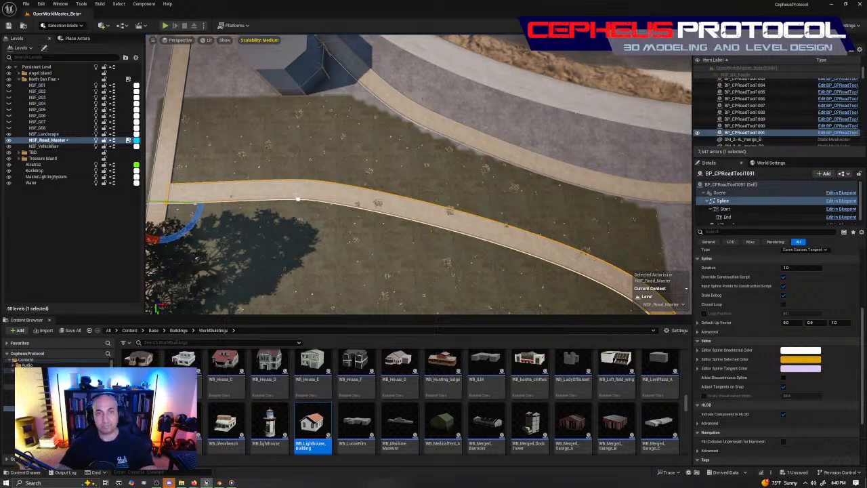
Step: Move the curved sidewalk's remaining middle spline point along the path, closer to the bend
{"action": "left_click", "coordinate": [298, 199]}
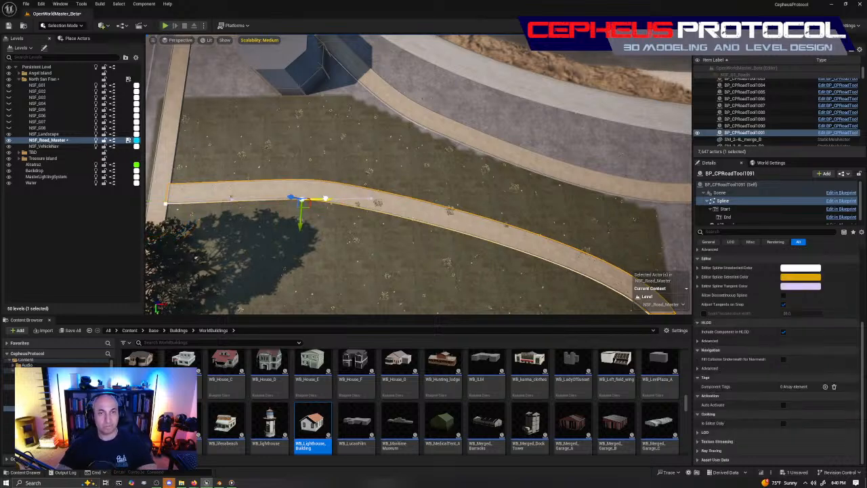
{"action": "left_click_drag", "start_coordinate": [324, 196], "coordinate": [373, 211]}
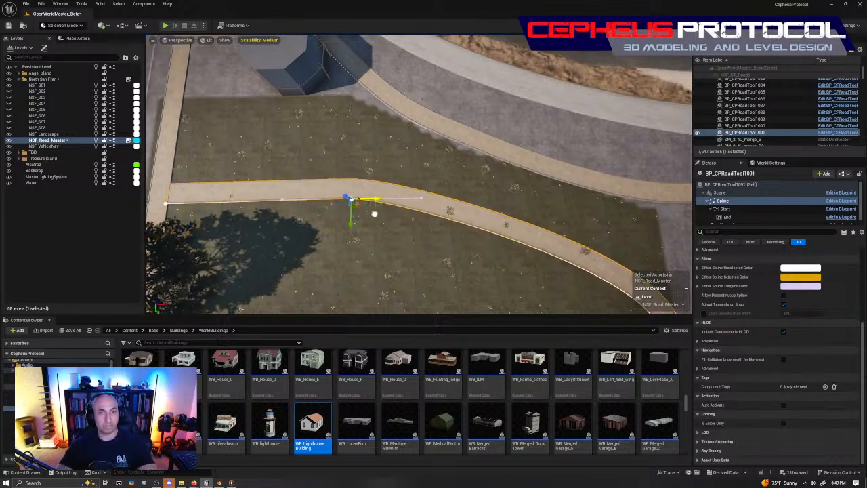
{"action": "key", "text": "d"}
{"action": "mouse_move", "coordinate": [373, 211]}
{"action": "right_mouse_down"}
{"action": "mouse_move", "coordinate": [399, 211]}
{"action": "mouse_move", "coordinate": [373, 211]}
{"action": "right_mouse_up"}
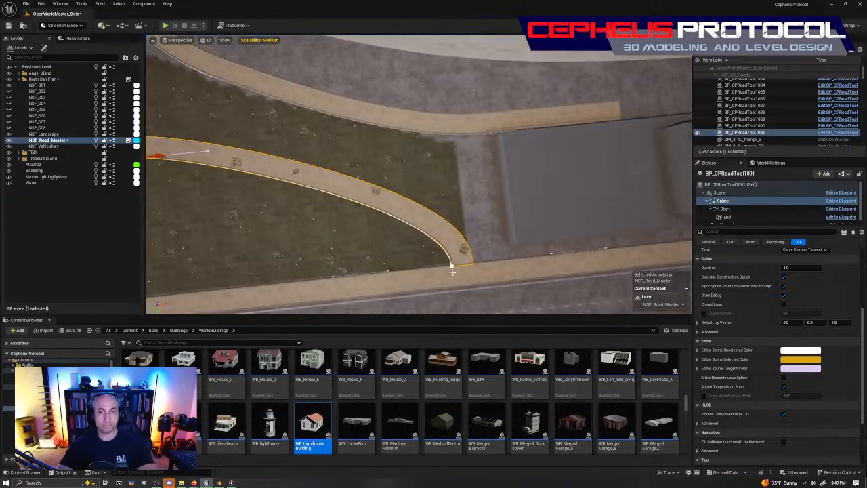
Step: Adjust the tangent of the curved sidewalk's end point at the street to refine the bend, and deselect the path
{"action": "left_click", "coordinate": [451, 269]}
{"action": "key", "text": "f"}
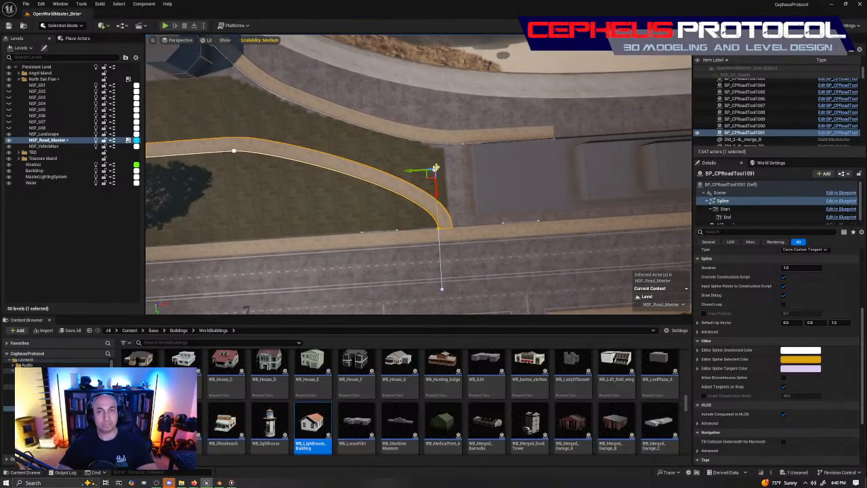
{"action": "left_click_drag", "start_coordinate": [437, 192], "coordinate": [437, 189]}
{"action": "scroll", "coordinate": [777, 352], "scroll_direction": "up", "scroll_amount": 3}
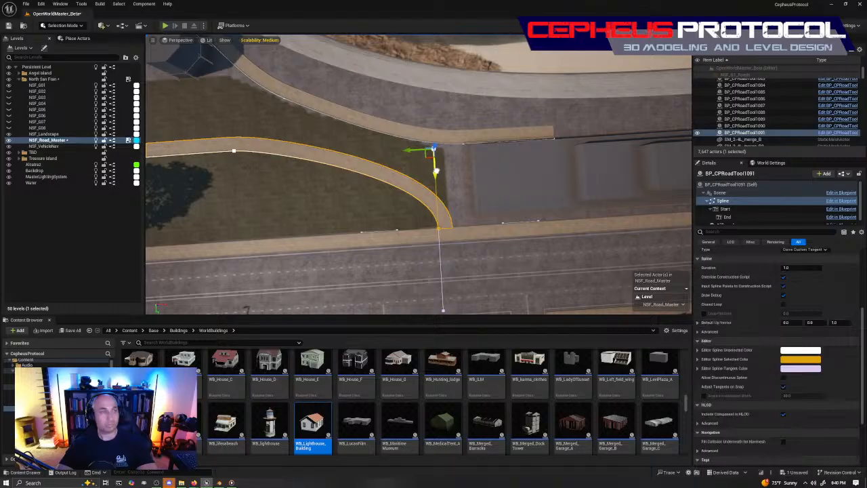
{"action": "scroll", "coordinate": [777, 352], "scroll_direction": "down", "scroll_amount": 3}
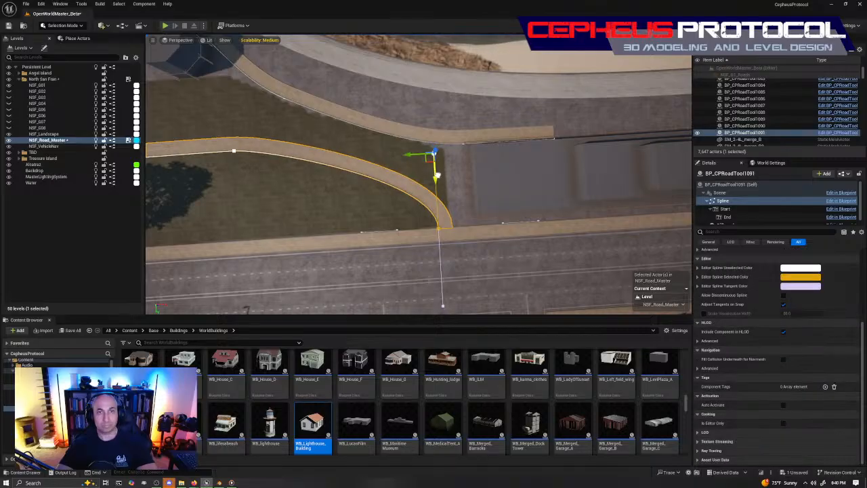
{"action": "scroll", "coordinate": [777, 352], "scroll_direction": "up", "scroll_amount": 3}
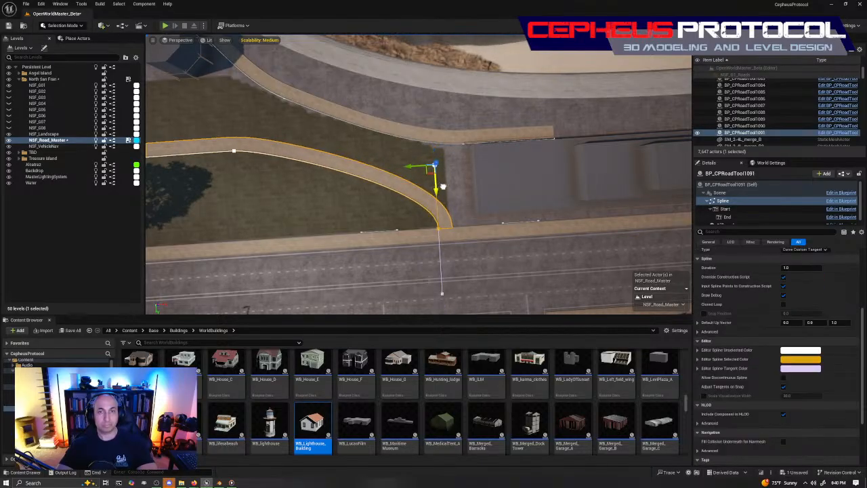
{"action": "key", "text": "Escape"}
Step: Extend the short straight sidewalk by moving its end spline point along the long building to the far corner
{"action": "right_click_drag", "start_coordinate": [338, 210], "coordinate": [321, 200]}
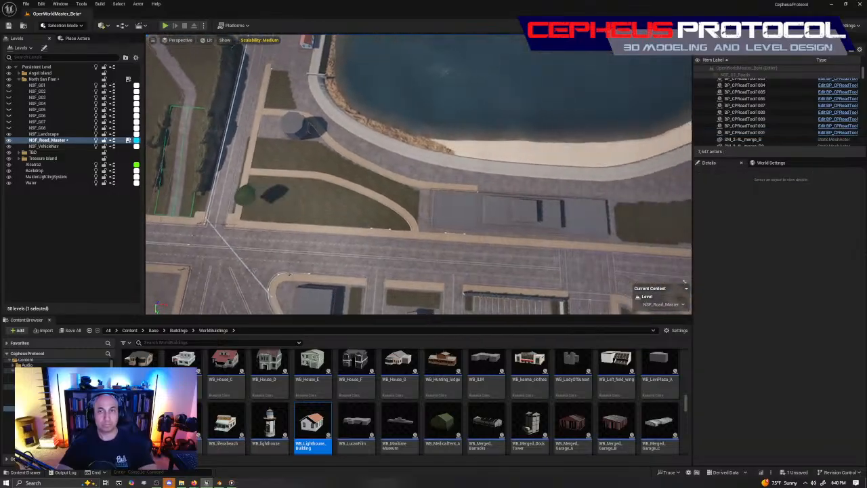
{"action": "scroll", "coordinate": [409, 170], "scroll_direction": "up", "scroll_amount": 6}
{"action": "left_click", "coordinate": [444, 168]}
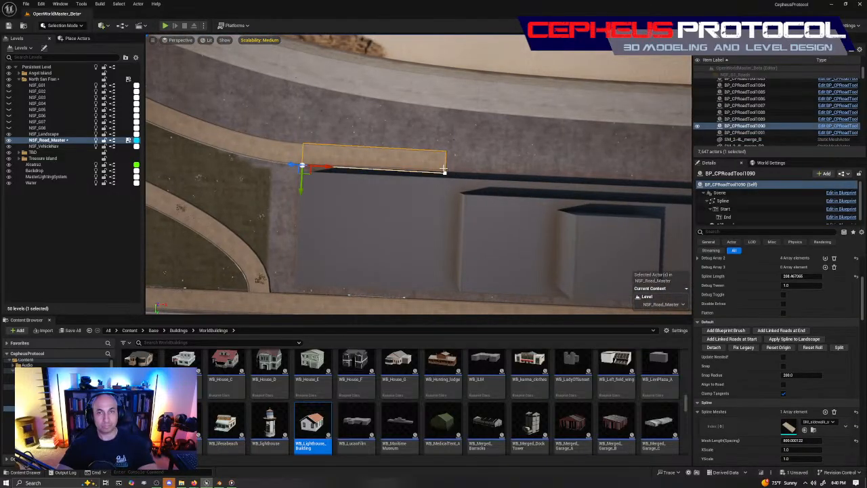
{"action": "left_click", "coordinate": [444, 174]}
{"action": "left_click_drag", "start_coordinate": [468, 175], "coordinate": [591, 182]}
{"action": "right_click_drag", "start_coordinate": [591, 182], "coordinate": [583, 182]}
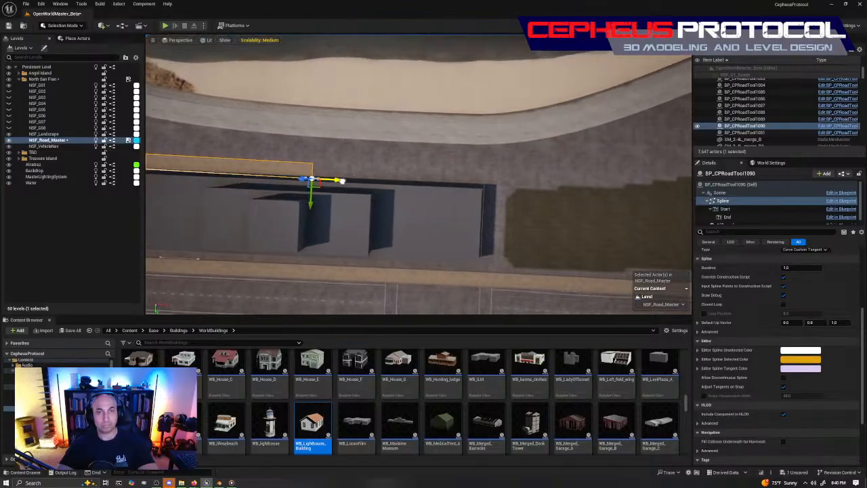
{"action": "left_click_drag", "start_coordinate": [342, 181], "coordinate": [510, 212]}
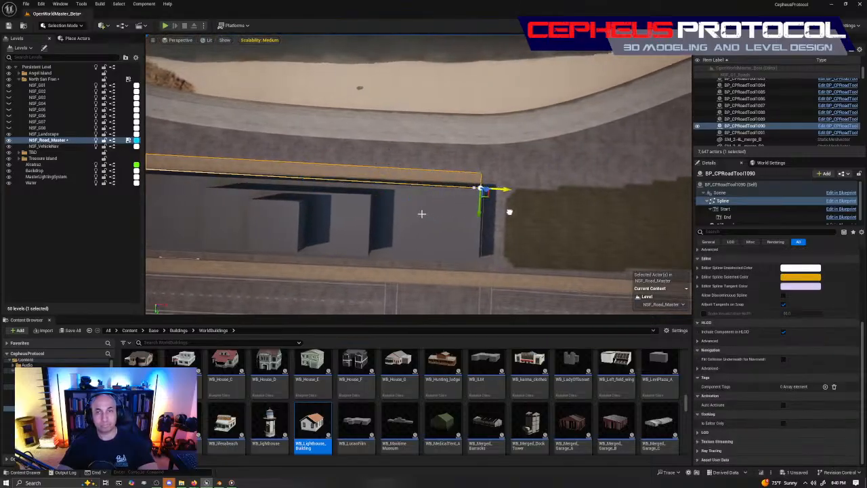
Step: Shift the straight sidewalk's end point slightly away from the building wall at the far corner
{"action": "right_click_drag", "start_coordinate": [510, 212], "coordinate": [494, 226]}
{"action": "left_click_drag", "start_coordinate": [401, 216], "coordinate": [406, 216]}
{"action": "right_click_drag", "start_coordinate": [406, 216], "coordinate": [495, 139]}
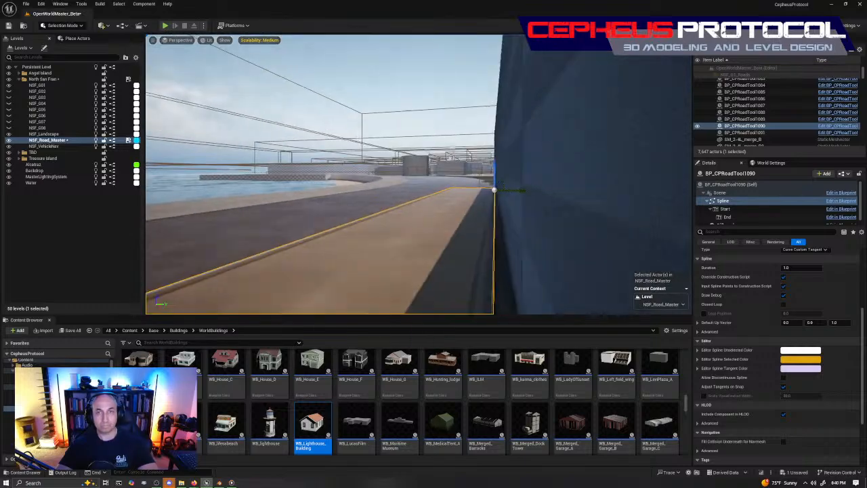
{"action": "right_click_drag", "start_coordinate": [413, 163], "coordinate": [412, 189]}
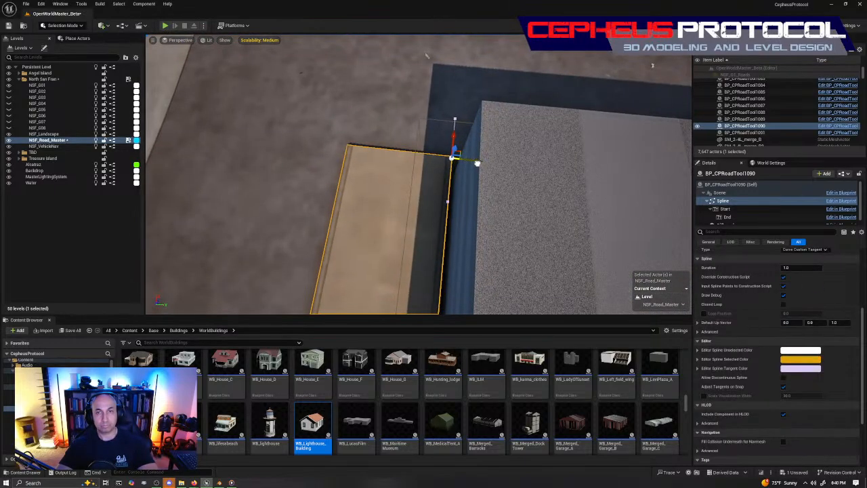
{"action": "left_click_drag", "start_coordinate": [477, 162], "coordinate": [472, 169]}
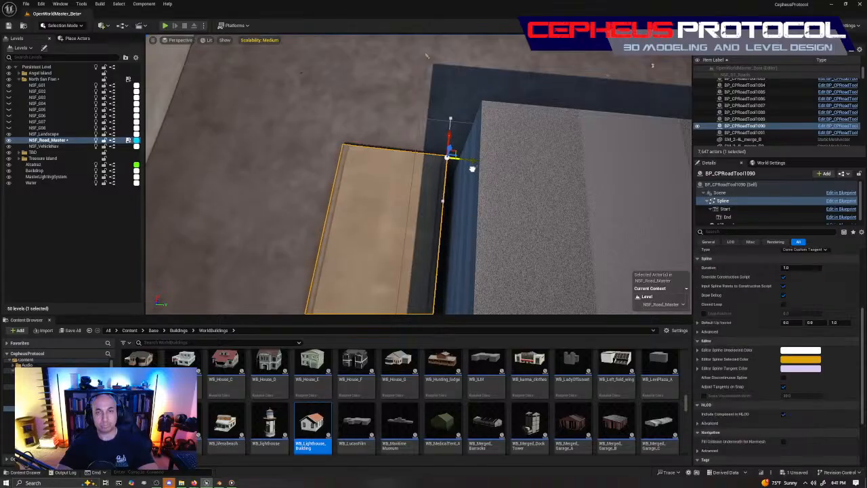
{"action": "right_click_drag", "start_coordinate": [472, 168], "coordinate": [452, 171]}
{"action": "key", "text": "w"}
{"action": "key", "text": "s"}
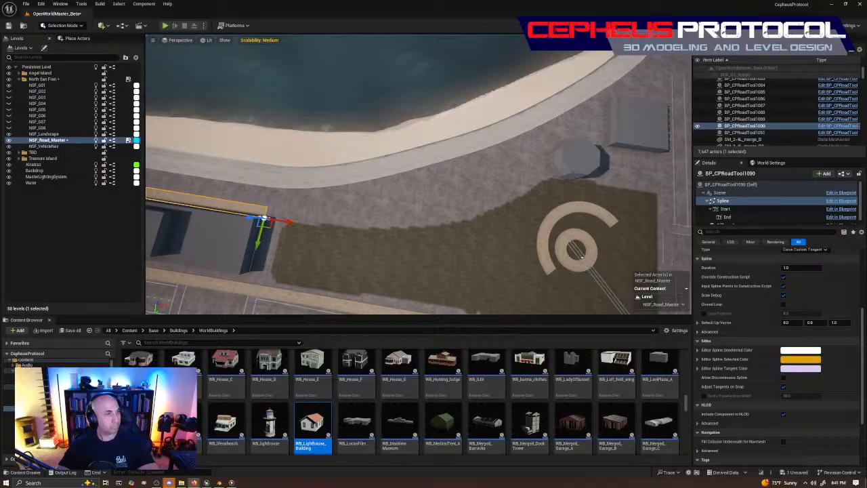
{"action": "mouse_move", "coordinate": [594, 149]}
{"action": "right_mouse_down"}
{"action": "mouse_move", "coordinate": [560, 150]}
{"action": "mouse_move", "coordinate": [593, 149]}
{"action": "right_mouse_up"}
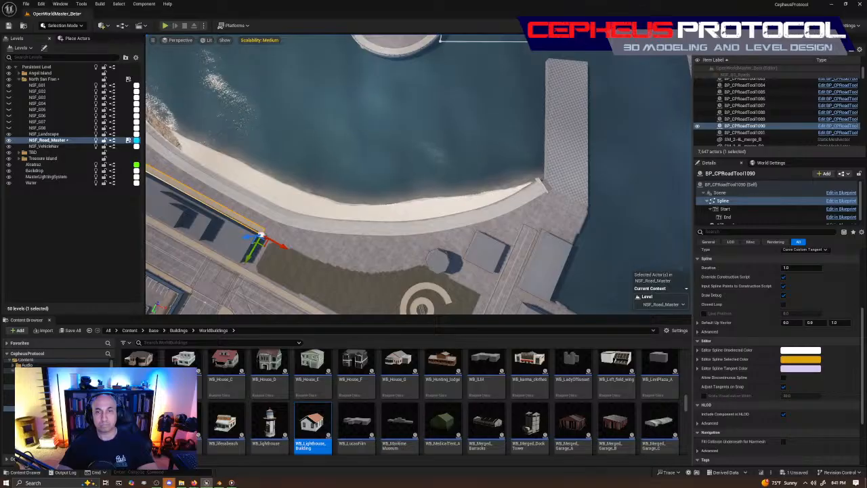
{"action": "right_click_drag", "start_coordinate": [433, 176], "coordinate": [456, 176]}
{"action": "right_click_drag", "start_coordinate": [321, 214], "coordinate": [319, 214]}
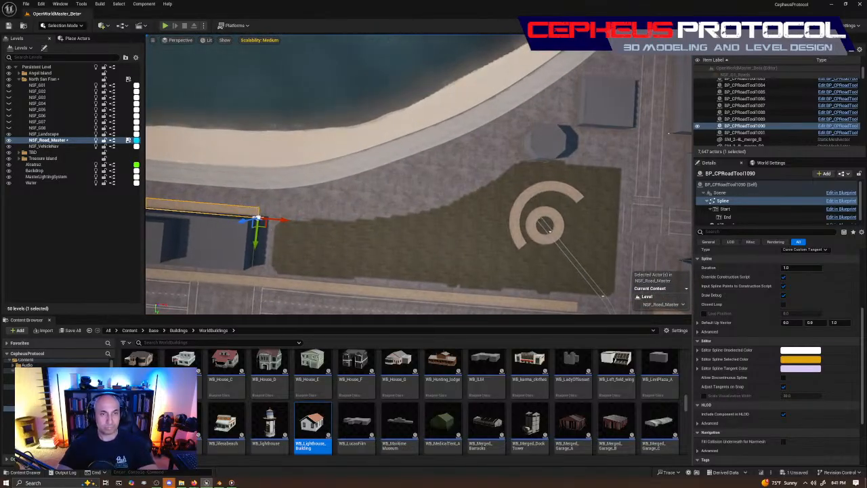
{"action": "right_click_drag", "start_coordinate": [425, 235], "coordinate": [434, 234]}
Step: Try moving the straight sidewalk past the end of the long building, and undo the move
{"action": "left_click", "coordinate": [324, 209]}
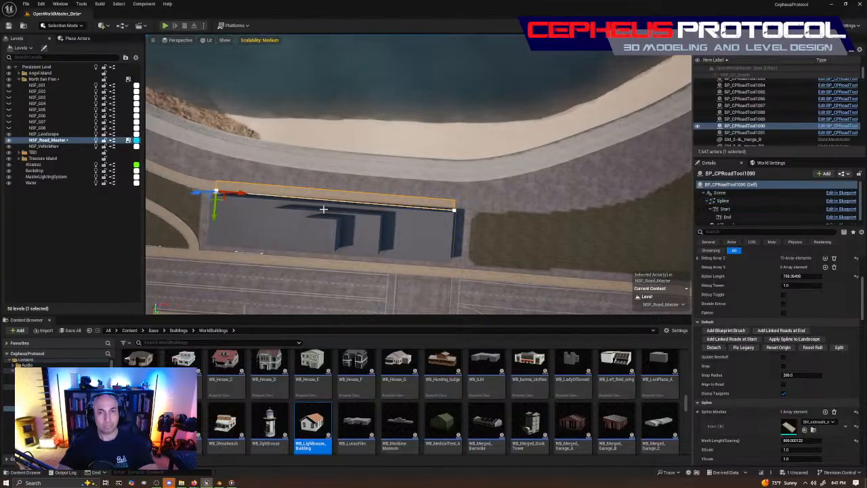
{"action": "left_click_drag", "start_coordinate": [241, 193], "coordinate": [466, 240]}
{"action": "key", "text": "ctrl+z"}
{"action": "key", "text": "ctrl+z"}
{"action": "key", "text": "ctrl+z"}
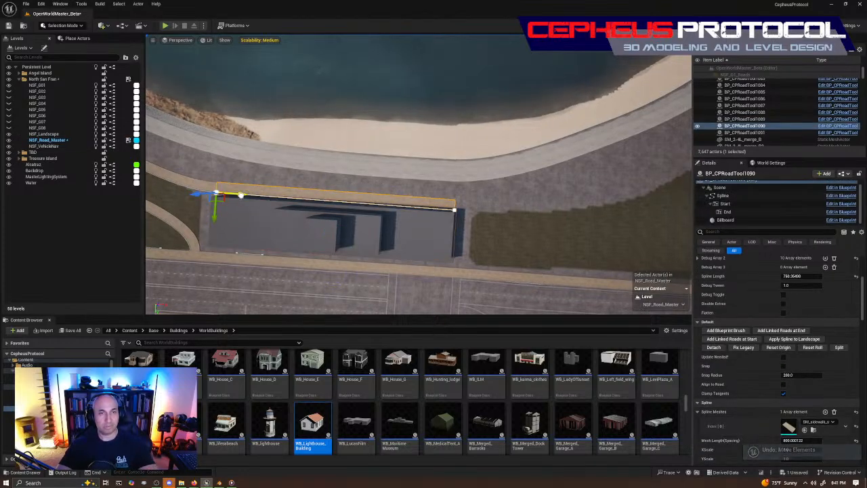
Step: Duplicate the straight sidewalk along its length onto the lawn beyond the long building
{"action": "left_click_drag", "start_coordinate": [240, 195], "coordinate": [496, 229], "text": "alt"}
{"action": "right_click_drag", "start_coordinate": [496, 229], "coordinate": [667, 232]}
{"action": "key", "text": "w"}
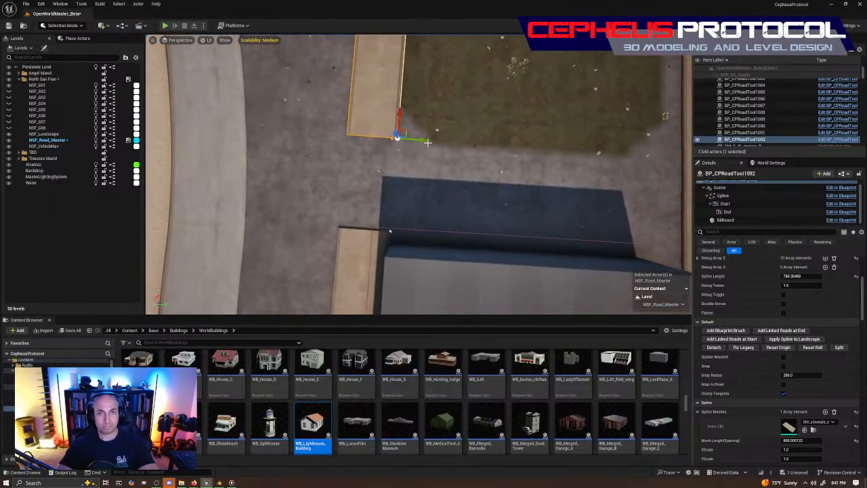
Step: Align the duplicated sidewalk's start with the end of the original sidewalk at the building corner
{"action": "left_click_drag", "start_coordinate": [402, 123], "coordinate": [409, 218]}
{"action": "key", "text": "w"}
{"action": "right_click_drag", "start_coordinate": [409, 217], "coordinate": [438, 246]}
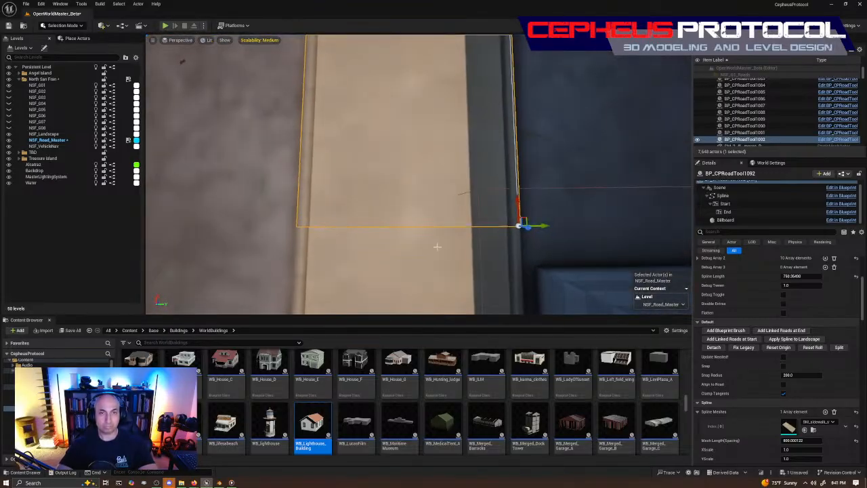
{"action": "left_click_drag", "start_coordinate": [542, 228], "coordinate": [542, 233]}
{"action": "left_click", "coordinate": [586, 225]}
{"action": "key", "text": "s"}
{"action": "right_click_drag", "start_coordinate": [586, 224], "coordinate": [460, 214]}
{"action": "left_click", "coordinate": [515, 197]}
Step: Select the duplicated sidewalk's end spline point beside the circular plaza
{"action": "mouse_move", "coordinate": [309, 93]}
{"action": "right_mouse_down"}
{"action": "mouse_move", "coordinate": [291, 101]}
{"action": "mouse_move", "coordinate": [311, 93]}
{"action": "right_mouse_up"}
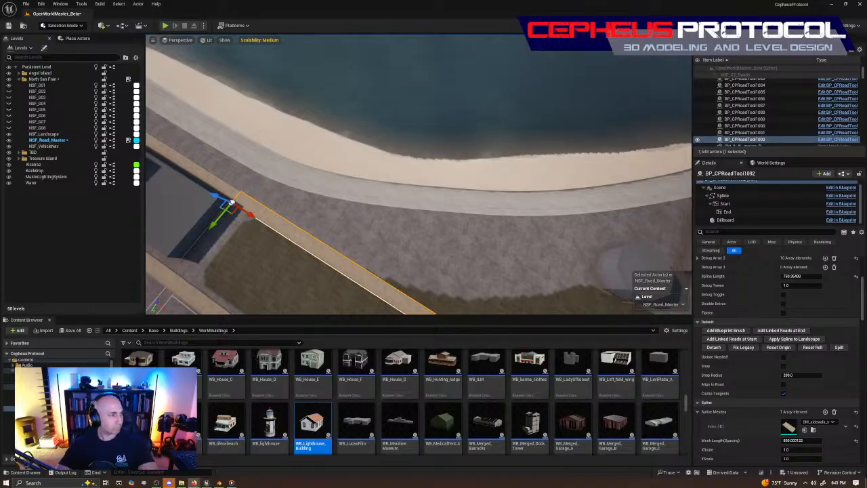
{"action": "key", "text": "s"}
{"action": "right_click_drag", "start_coordinate": [445, 217], "coordinate": [474, 213]}
{"action": "key", "text": "w"}
{"action": "right_click_drag", "start_coordinate": [461, 271], "coordinate": [473, 271]}
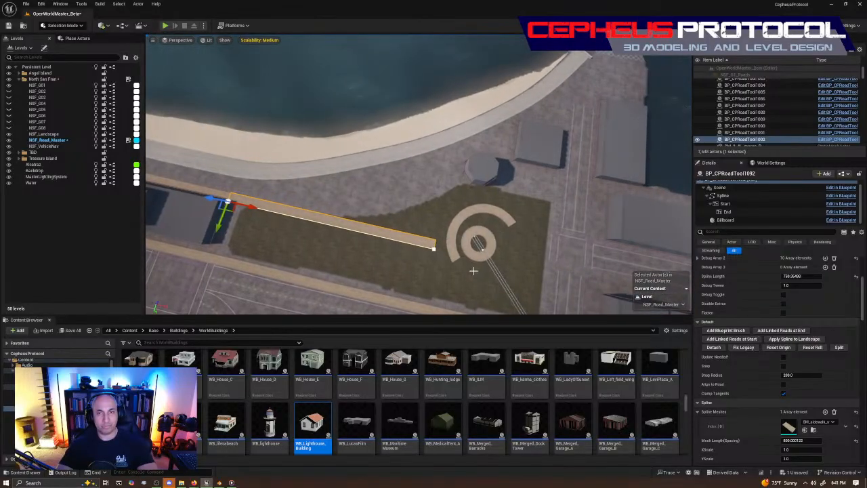
{"action": "left_click", "coordinate": [431, 248]}
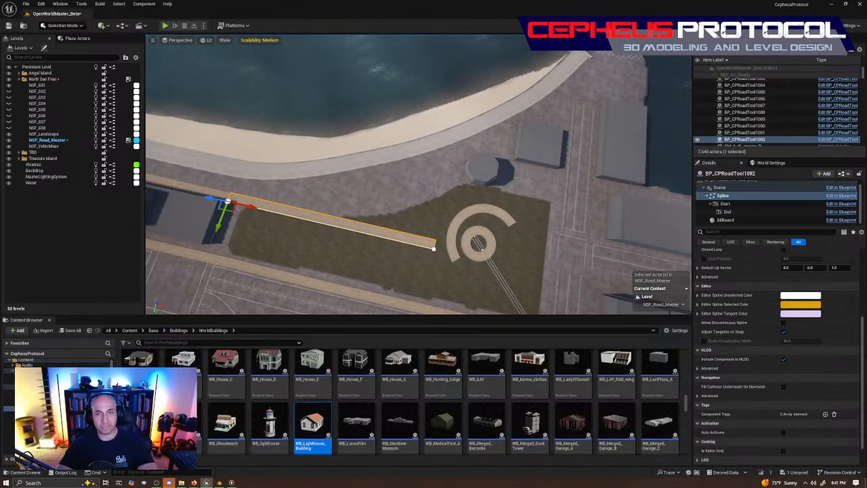
{"action": "left_click", "coordinate": [433, 248]}
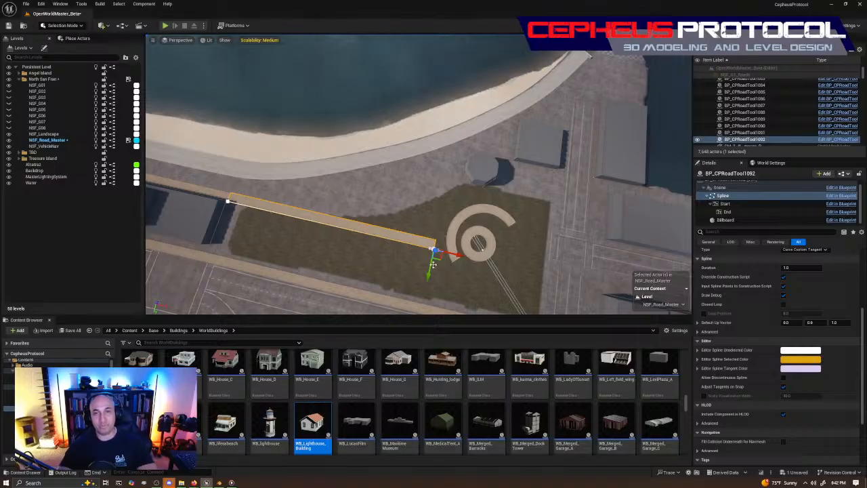
{"action": "right_click_drag", "start_coordinate": [441, 259], "coordinate": [482, 258]}
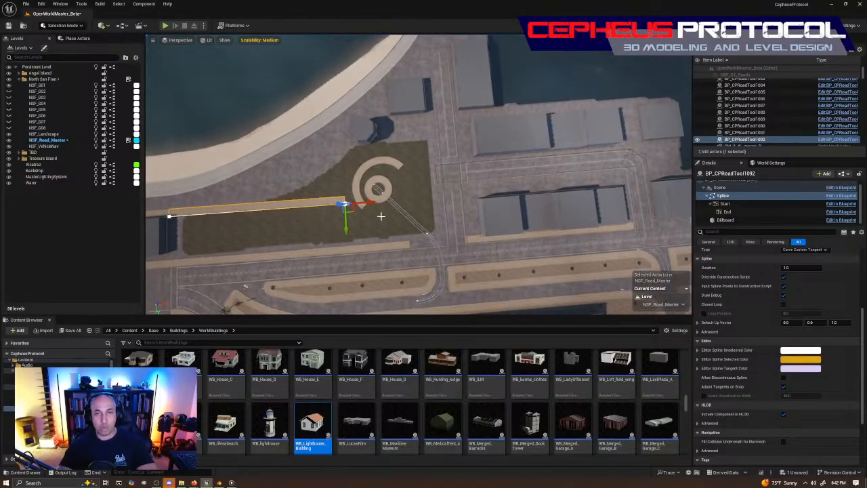
{"action": "middle_click_drag", "start_coordinate": [483, 258], "coordinate": [328, 188]}
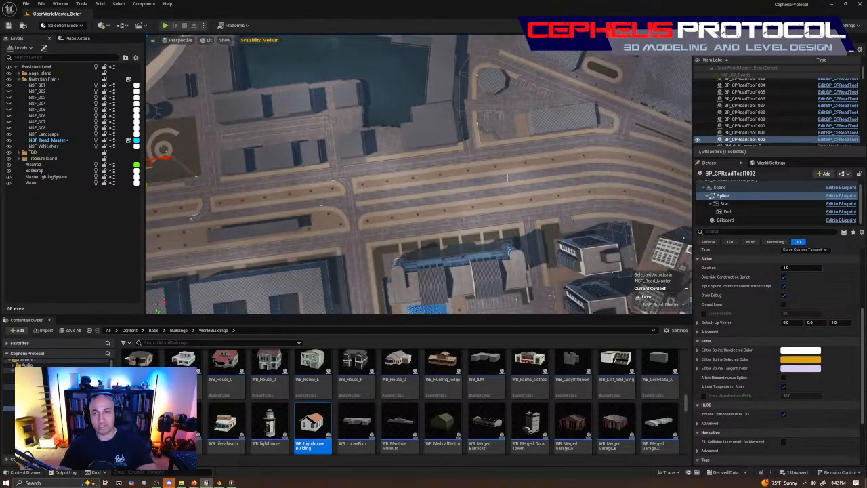
{"action": "right_click_drag", "start_coordinate": [430, 186], "coordinate": [409, 171]}
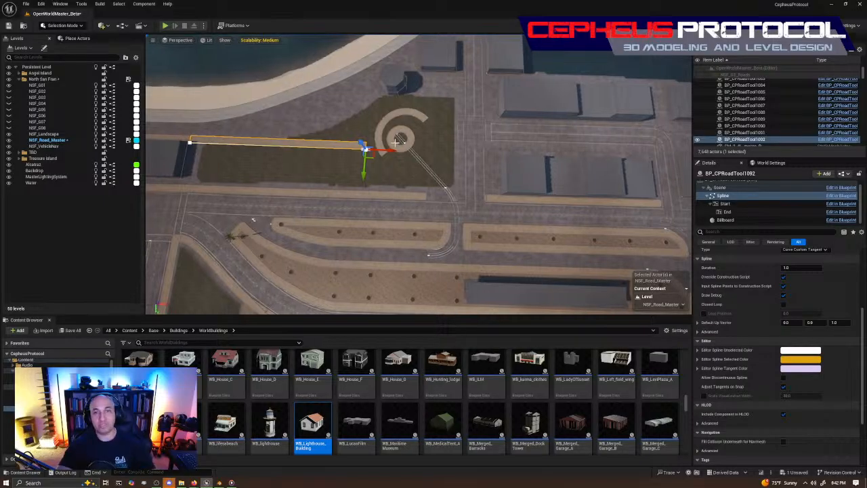
{"action": "mouse_move", "coordinate": [457, 195]}
{"action": "right_mouse_down"}
{"action": "mouse_move", "coordinate": [450, 202]}
{"action": "mouse_move", "coordinate": [457, 195]}
{"action": "right_mouse_up"}
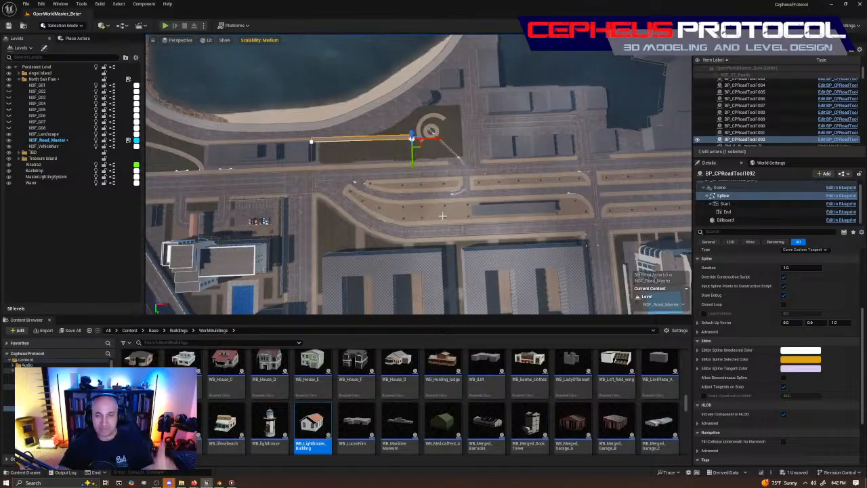
{"action": "mouse_move", "coordinate": [426, 191]}
{"action": "right_mouse_down"}
{"action": "mouse_move", "coordinate": [467, 191]}
{"action": "mouse_move", "coordinate": [426, 191]}
{"action": "right_mouse_up"}
{"action": "left_click", "coordinate": [420, 192]}
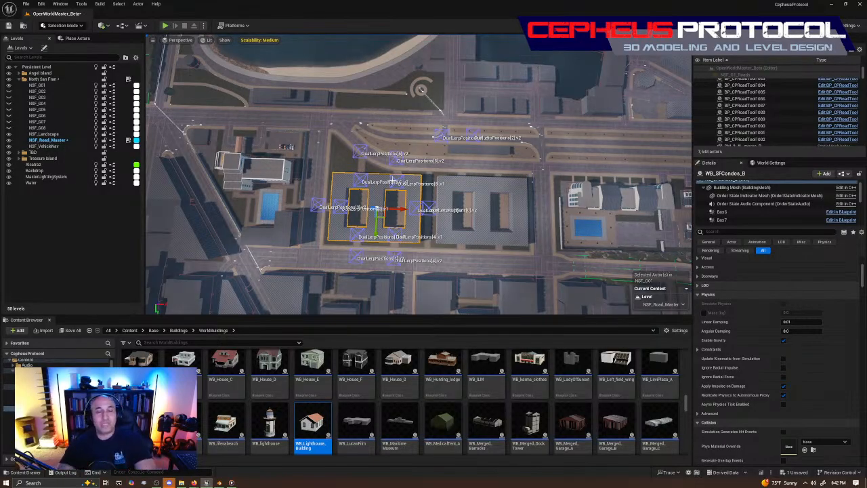
{"action": "key", "text": "w"}
{"action": "right_click_drag", "start_coordinate": [418, 160], "coordinate": [399, 175]}
{"action": "key", "text": "s"}
{"action": "right_click_drag", "start_coordinate": [291, 250], "coordinate": [268, 250]}
{"action": "key", "text": "w"}
{"action": "left_click", "coordinate": [379, 250]}
{"action": "left_click", "coordinate": [414, 245]}
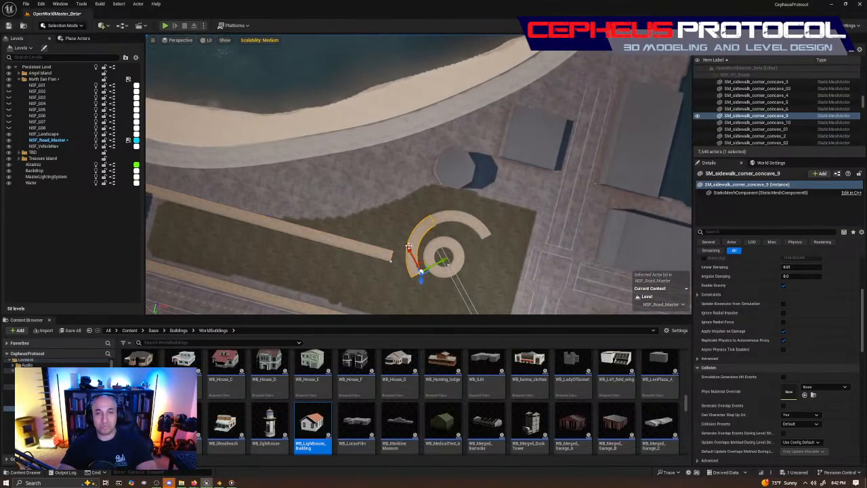
Step: Move the duplicated sidewalk's end spline point from beside the circular plaza to the lawn's waterfront edge
{"action": "left_click", "coordinate": [386, 257]}
{"action": "left_click", "coordinate": [390, 260]}
{"action": "key", "text": "s"}
{"action": "right_click_drag", "start_coordinate": [497, 222], "coordinate": [518, 221]}
{"action": "key", "text": "a"}
{"action": "right_click_drag", "start_coordinate": [465, 275], "coordinate": [466, 274]}
{"action": "key", "text": "d"}
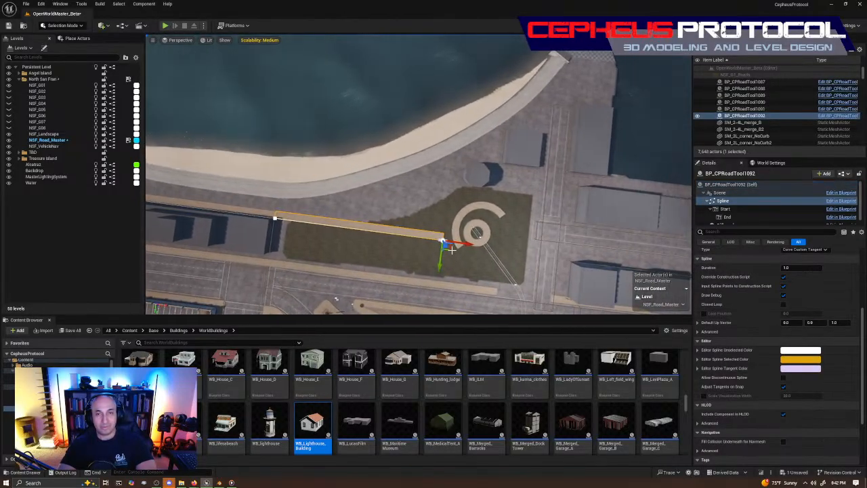
{"action": "left_click_drag", "start_coordinate": [452, 249], "coordinate": [449, 224]}
Step: Rotate the sidewalk's end spline point toward the round building and shift it slightly back along the lawn edge
{"action": "key", "text": "e"}
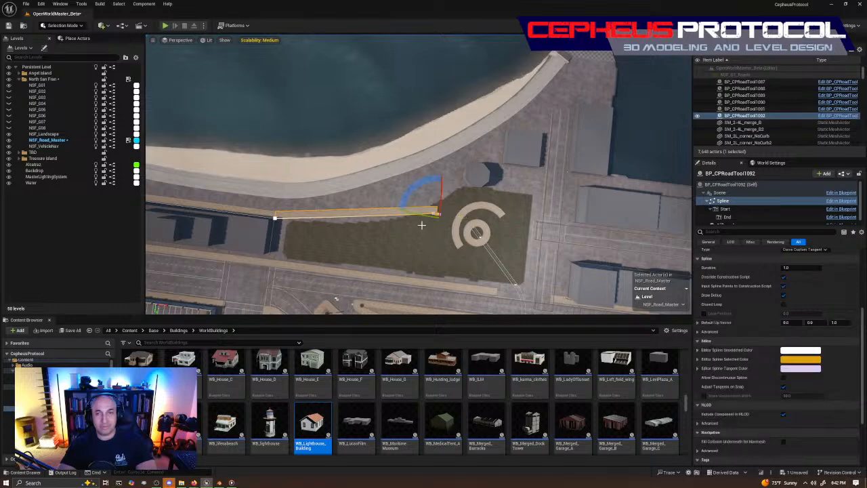
{"action": "left_click_drag", "start_coordinate": [409, 191], "coordinate": [472, 195]}
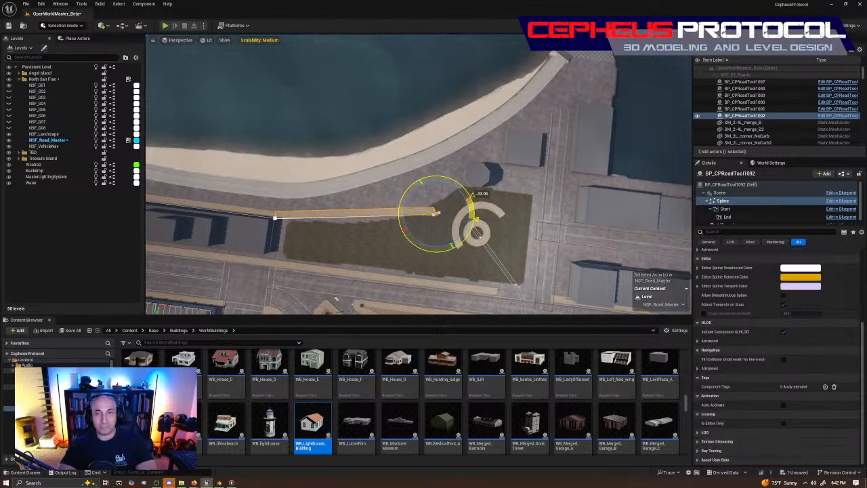
{"action": "key", "text": "w"}
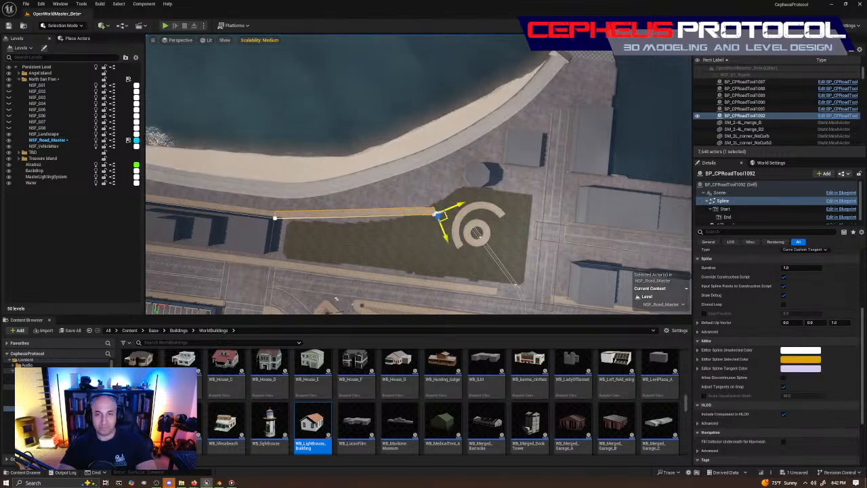
{"action": "left_click_drag", "start_coordinate": [449, 217], "coordinate": [421, 214]}
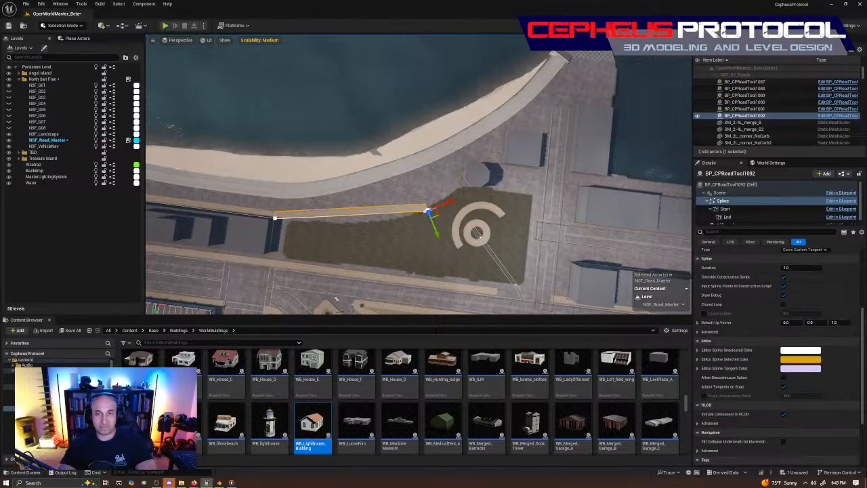
Step: Stretch the end point's tangent so the sidewalk bows along the curved edge of the lawn
{"action": "left_click_drag", "start_coordinate": [447, 204], "coordinate": [348, 213]}
{"action": "right_click_drag", "start_coordinate": [344, 214], "coordinate": [296, 212]}
{"action": "key", "text": "w"}
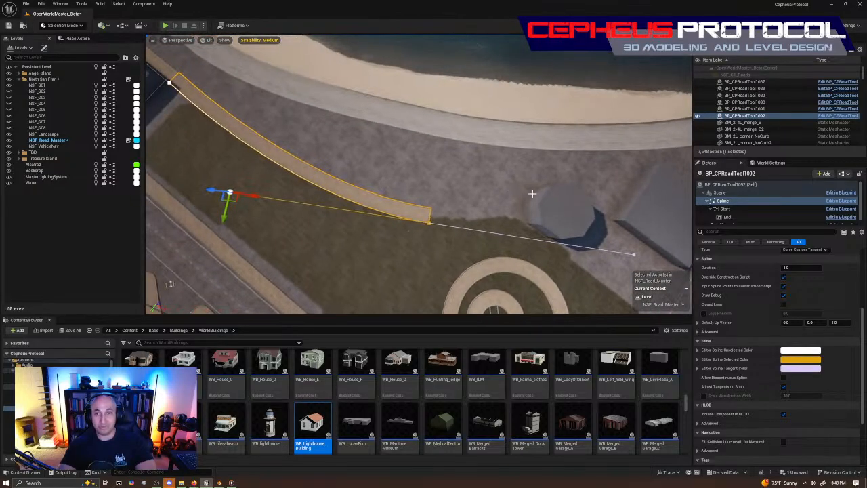
Step: Reselect the sidewalk's end spline point, adjust its rotation, and nudge it back along the lawn edge
{"action": "left_click", "coordinate": [532, 193]}
{"action": "left_click", "coordinate": [429, 216]}
{"action": "left_click", "coordinate": [430, 222]}
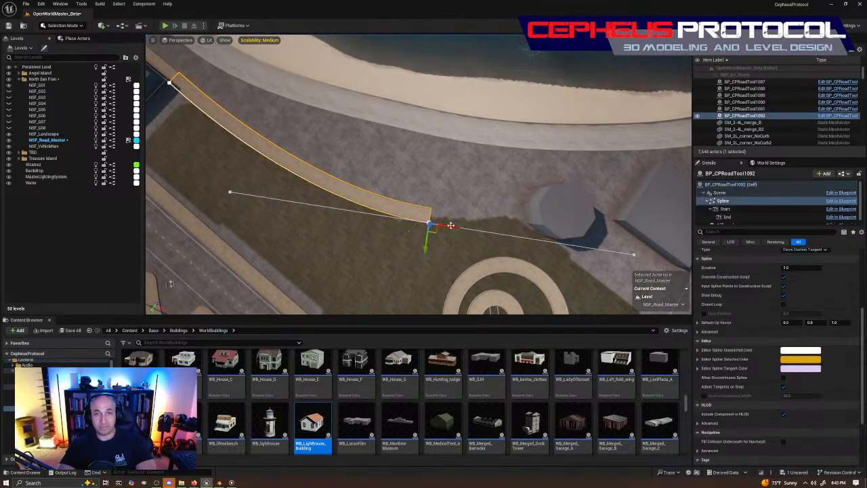
{"action": "key", "text": "e"}
{"action": "left_click_drag", "start_coordinate": [412, 195], "coordinate": [423, 228]}
{"action": "key", "text": "w"}
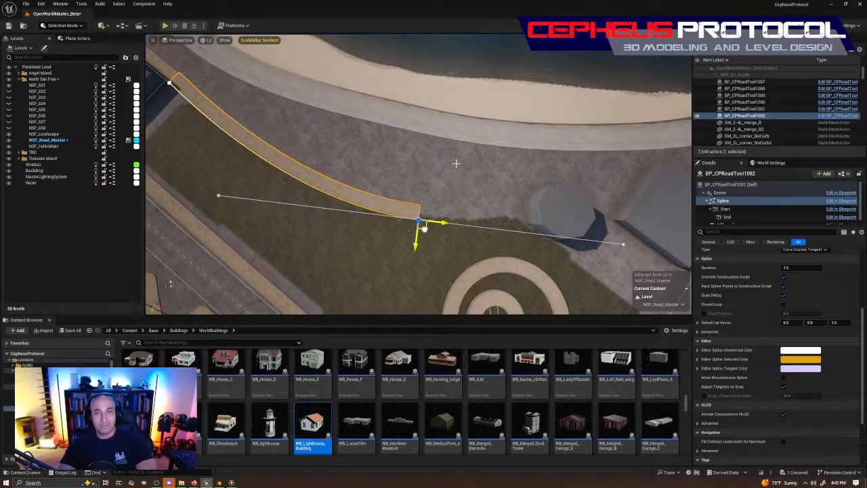
Step: Shorten the end point's tangent on the lawn side to flatten the sidewalk's curve
{"action": "right_click_drag", "start_coordinate": [456, 163], "coordinate": [485, 177]}
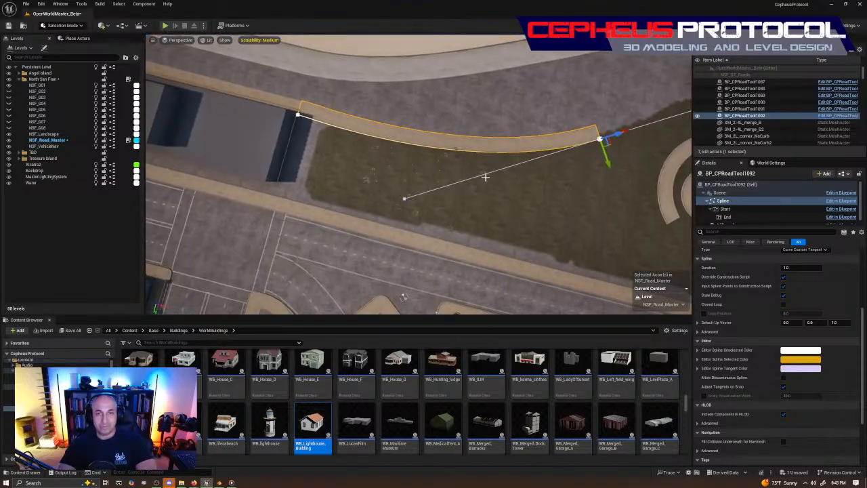
{"action": "left_click", "coordinate": [405, 200]}
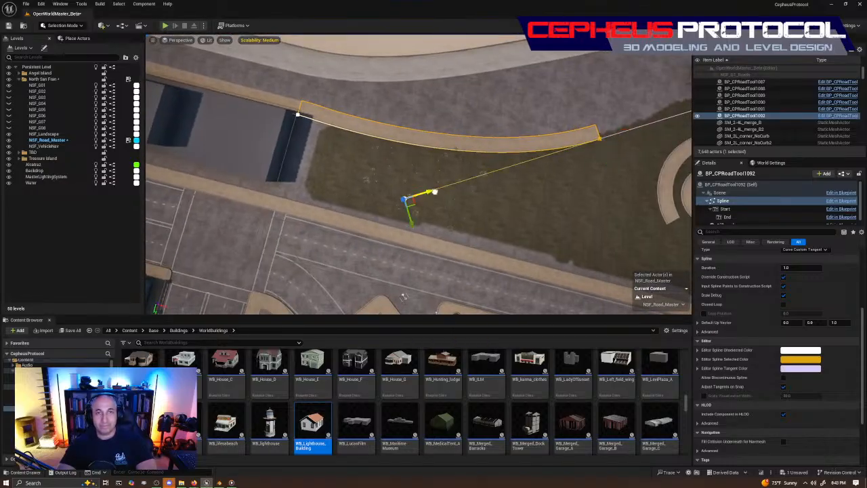
{"action": "left_click_drag", "start_coordinate": [434, 192], "coordinate": [476, 193]}
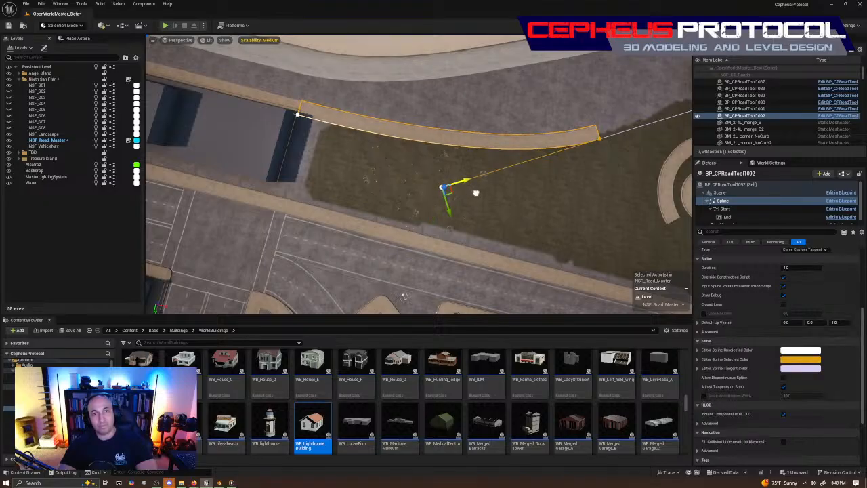
{"action": "right_click_drag", "start_coordinate": [476, 193], "coordinate": [468, 192]}
Step: Extend the sidewalk from its end with a new spline point beside the round building above the plaza
{"action": "left_click", "coordinate": [545, 132]}
{"action": "right_click_drag", "start_coordinate": [455, 151], "coordinate": [454, 151]}
{"action": "left_click", "coordinate": [420, 190]}
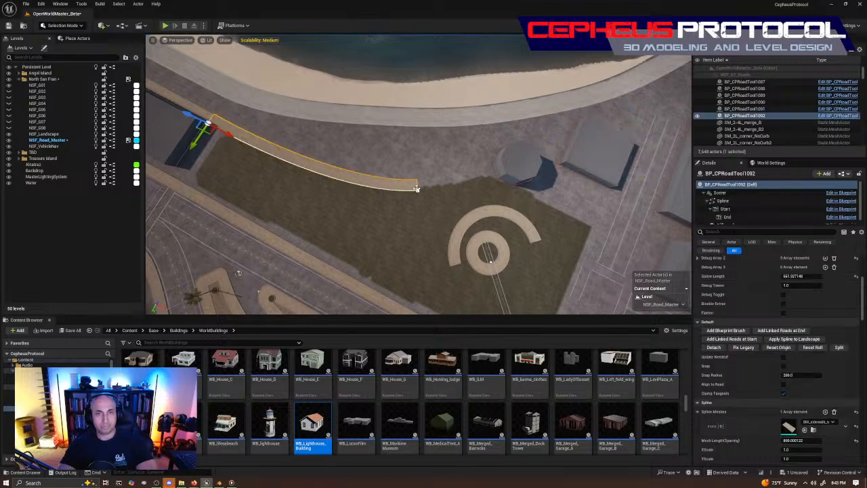
{"action": "left_click", "coordinate": [418, 190]}
{"action": "left_click_drag", "start_coordinate": [425, 196], "coordinate": [507, 190], "text": "alt"}
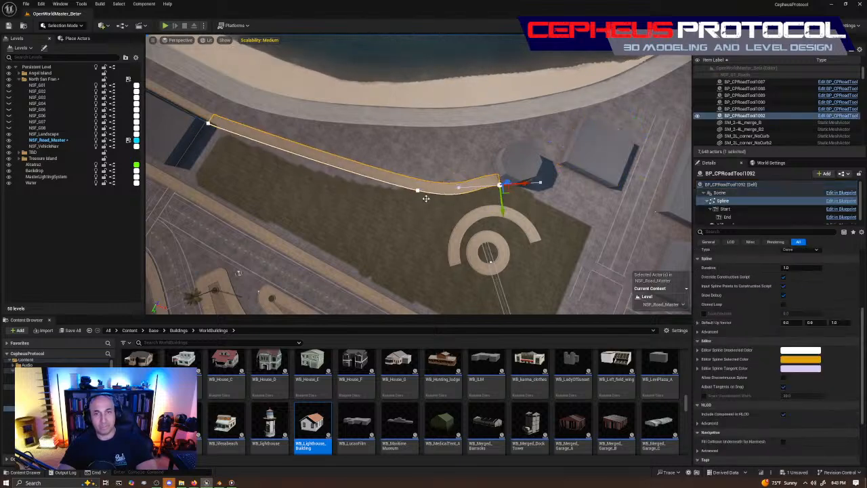
Step: Rotate the sidewalk's middle spline point to smooth the bend between its two segments
{"action": "left_click", "coordinate": [419, 191]}
{"action": "mouse_move", "coordinate": [420, 193]}
{"action": "right_mouse_down"}
{"action": "mouse_move", "coordinate": [437, 177]}
{"action": "mouse_move", "coordinate": [421, 196]}
{"action": "right_mouse_up"}
{"action": "key", "text": "e"}
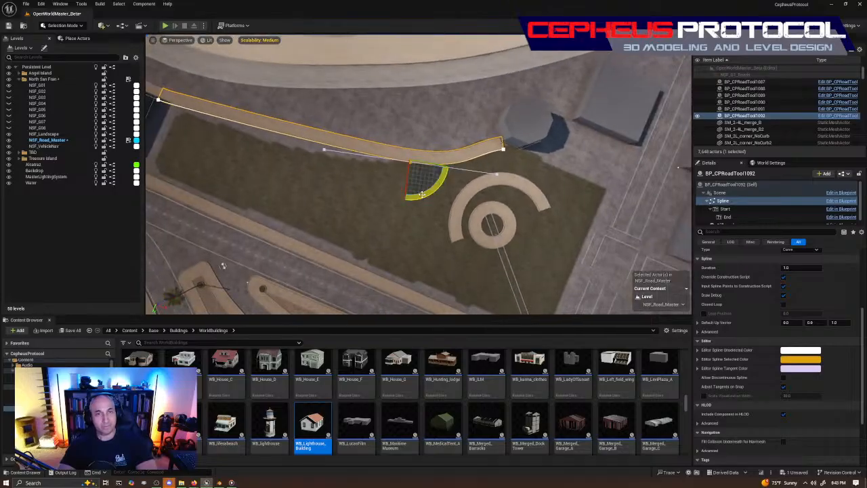
{"action": "left_click_drag", "start_coordinate": [421, 195], "coordinate": [409, 170]}
Step: Fine-tune the position of the sidewalk's new end spline point next to the round building
{"action": "key", "text": "w"}
{"action": "right_click_drag", "start_coordinate": [420, 145], "coordinate": [468, 140]}
{"action": "key", "text": "w"}
{"action": "left_click", "coordinate": [458, 143]}
{"action": "left_click_drag", "start_coordinate": [467, 144], "coordinate": [462, 146]}
Step: Inspect the curved sidewalk and the lawns, medians and streets around the waterfront
{"action": "right_click_drag", "start_coordinate": [462, 146], "coordinate": [410, 122]}
{"action": "key", "text": "w"}
{"action": "key", "text": "s"}
{"action": "right_click_drag", "start_coordinate": [377, 251], "coordinate": [422, 207]}
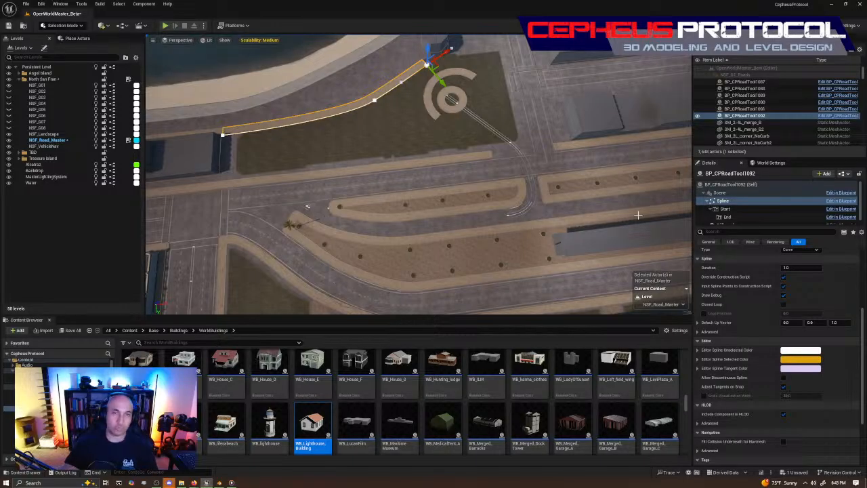
{"action": "key", "text": "s"}
{"action": "right_click_drag", "start_coordinate": [628, 204], "coordinate": [630, 202]}
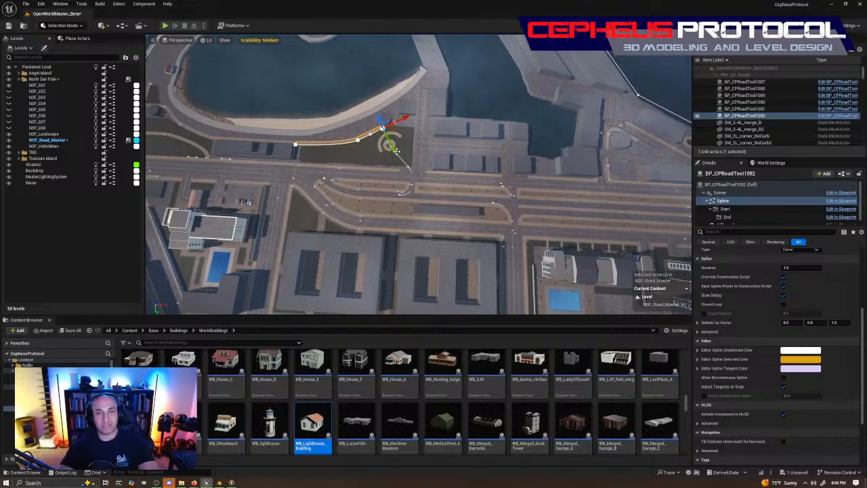
{"action": "right_click_drag", "start_coordinate": [430, 198], "coordinate": [395, 193]}
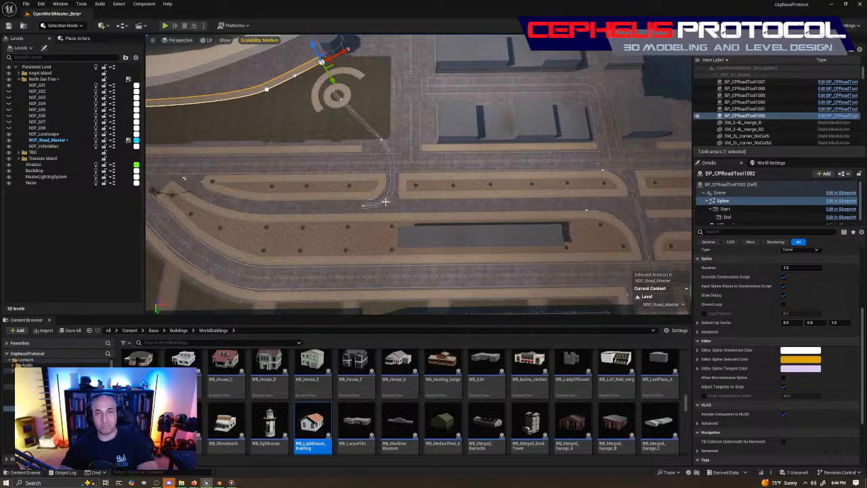
{"action": "right_click_drag", "start_coordinate": [558, 194], "coordinate": [538, 195]}
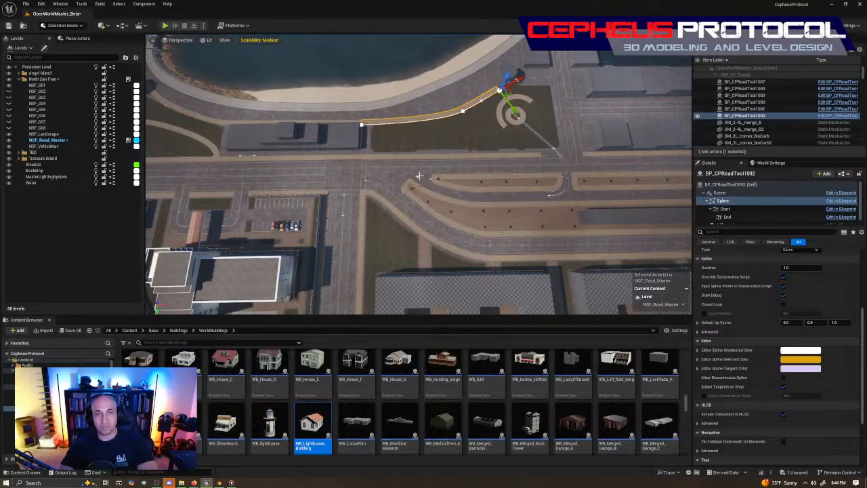
{"action": "key", "text": "s"}
{"action": "key", "text": "a"}
{"action": "right_click_drag", "start_coordinate": [357, 172], "coordinate": [506, 229]}
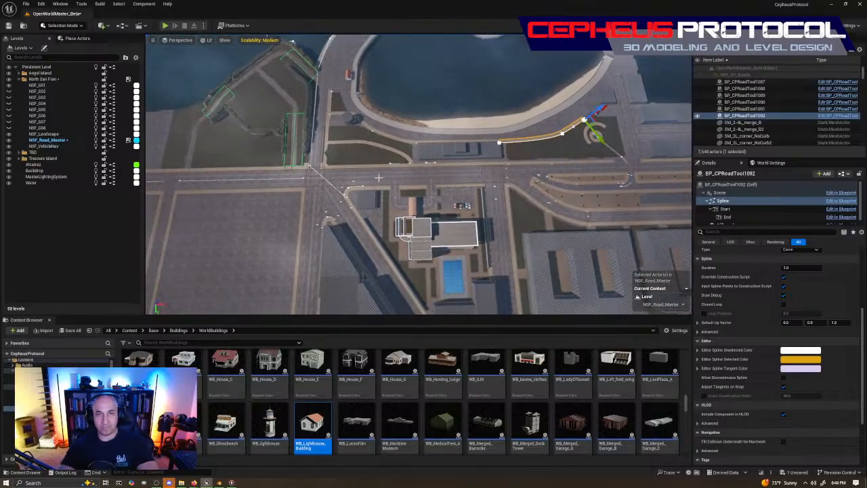
Step: Inspect the inland street blocks, the diagonal avenue and the curved track crossing the planted medians
{"action": "right_click_drag", "start_coordinate": [343, 226], "coordinate": [447, 221]}
{"action": "key", "text": "d"}
{"action": "key", "text": "d"}
{"action": "right_click_drag", "start_coordinate": [418, 174], "coordinate": [375, 114]}
{"action": "key", "text": "w"}
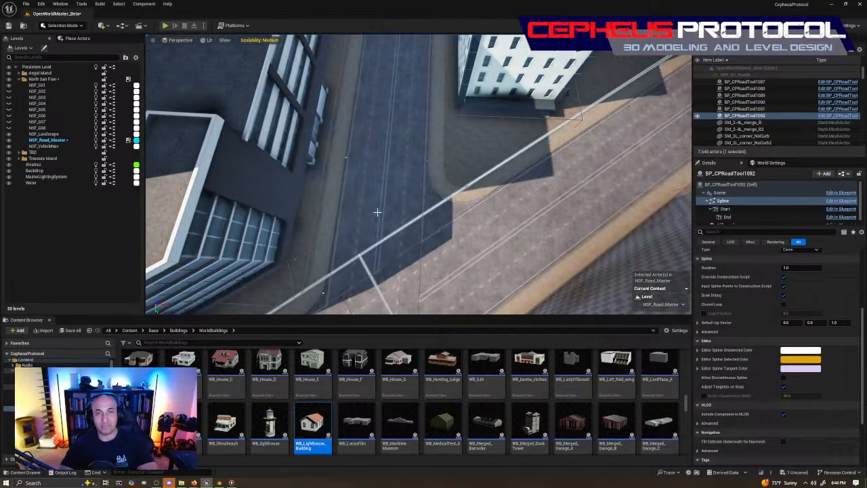
{"action": "right_click_drag", "start_coordinate": [377, 212], "coordinate": [434, 215]}
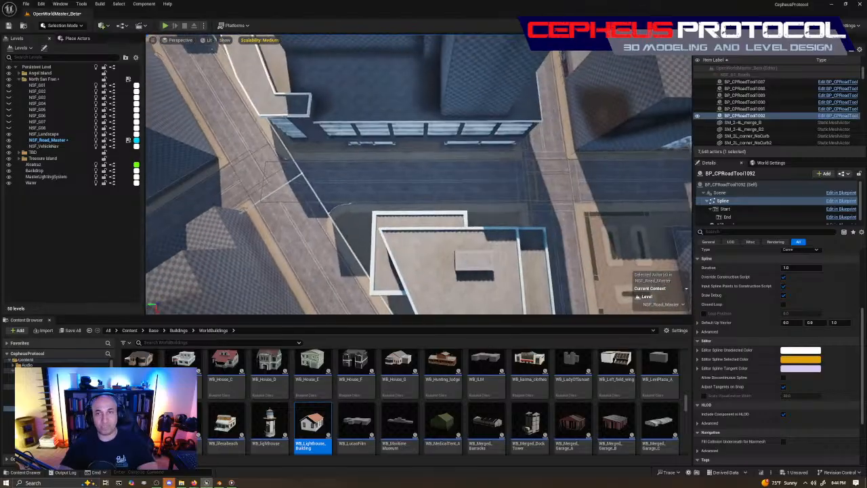
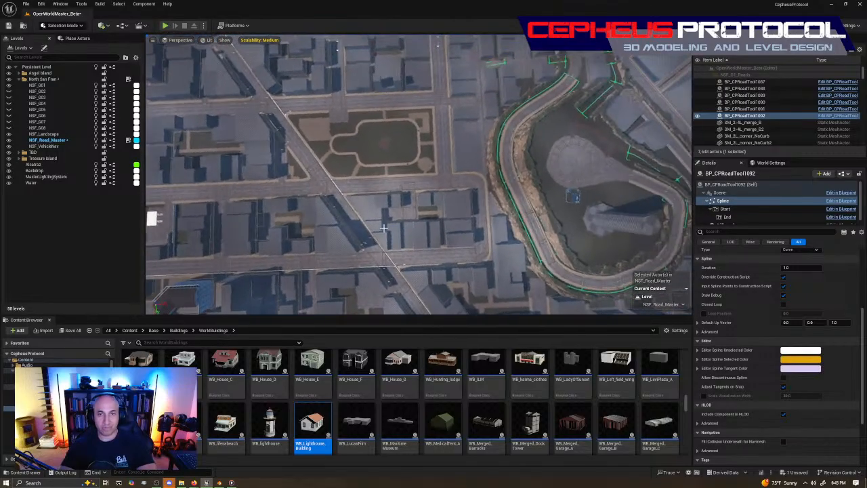
{"action": "right_click_drag", "start_coordinate": [381, 156], "coordinate": [365, 178]}
{"action": "mouse_move", "coordinate": [470, 178]}
{"action": "right_mouse_down"}
{"action": "mouse_move", "coordinate": [462, 179]}
{"action": "mouse_move", "coordinate": [472, 173]}
{"action": "right_mouse_up"}
{"action": "right_click_drag", "start_coordinate": [316, 145], "coordinate": [310, 145]}
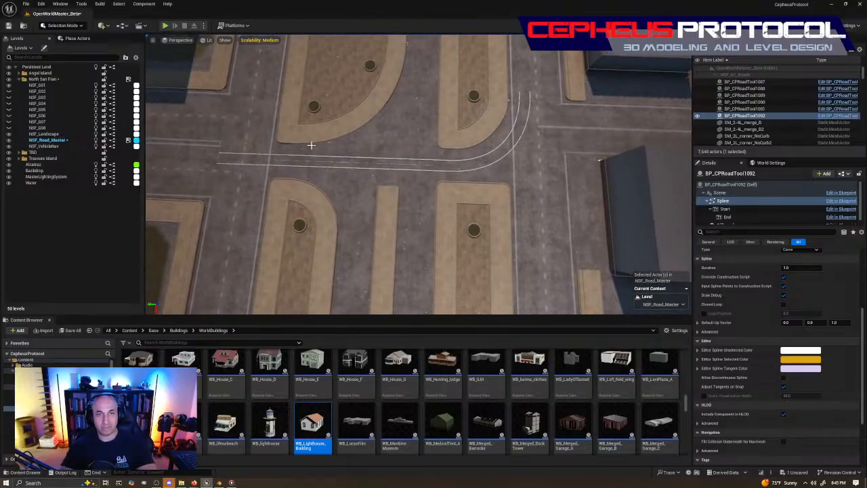
{"action": "right_click_drag", "start_coordinate": [510, 131], "coordinate": [536, 159]}
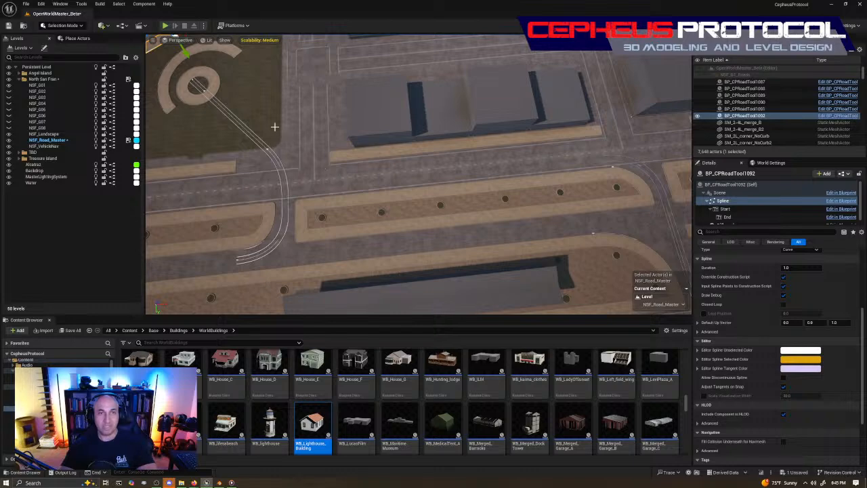
Step: Survey the waterfront piers and the road spline network across the wider level
{"action": "right_click_drag", "start_coordinate": [464, 242], "coordinate": [467, 249]}
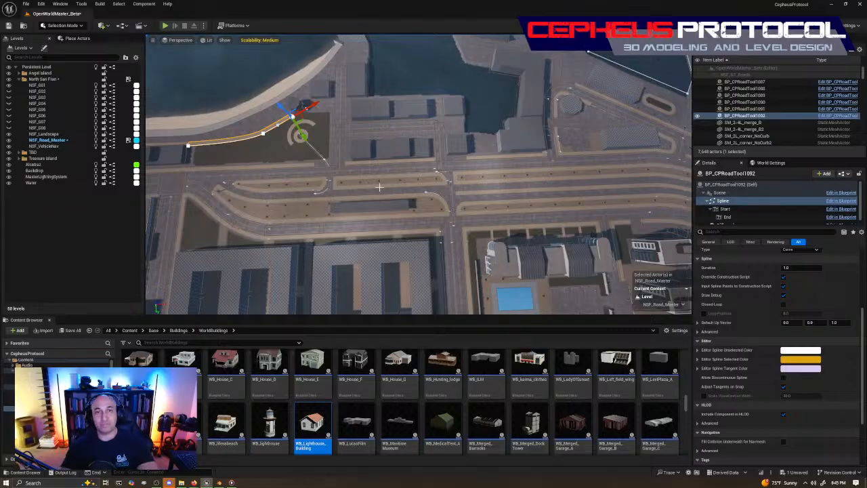
{"action": "right_click_drag", "start_coordinate": [505, 176], "coordinate": [505, 175]}
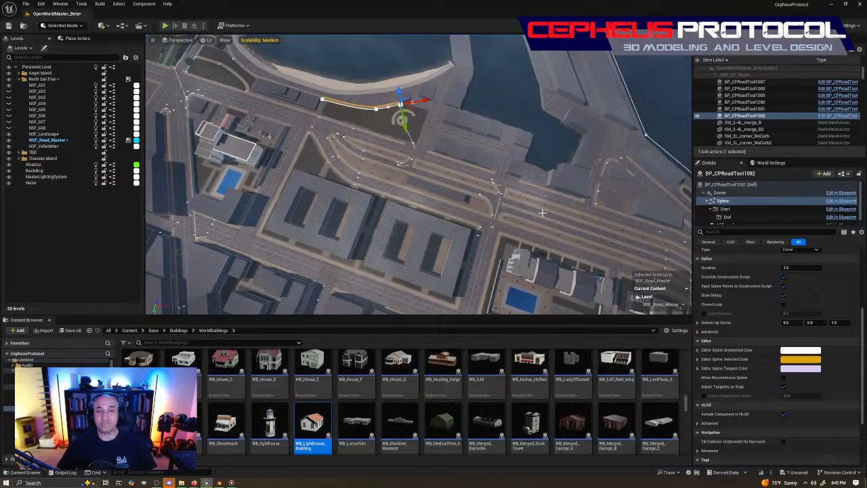
{"action": "right_click_drag", "start_coordinate": [509, 201], "coordinate": [579, 186]}
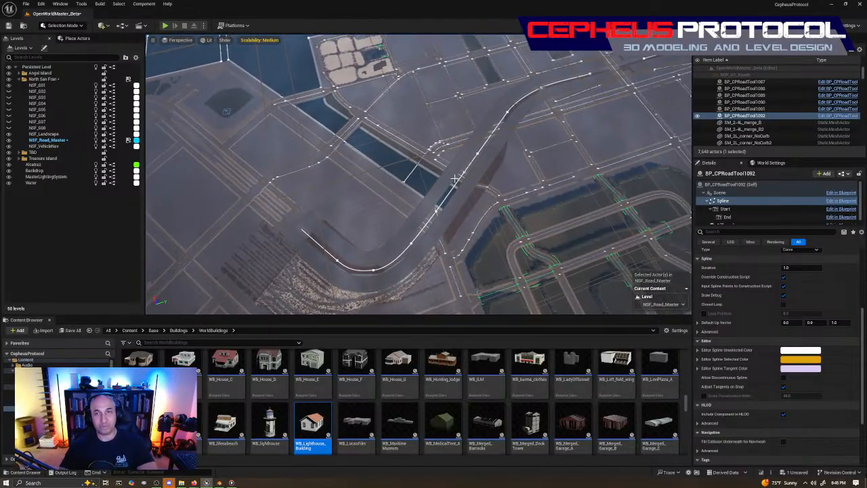
{"action": "right_click_drag", "start_coordinate": [448, 221], "coordinate": [176, 261]}
{"action": "right_click_drag", "start_coordinate": [470, 233], "coordinate": [287, 173]}
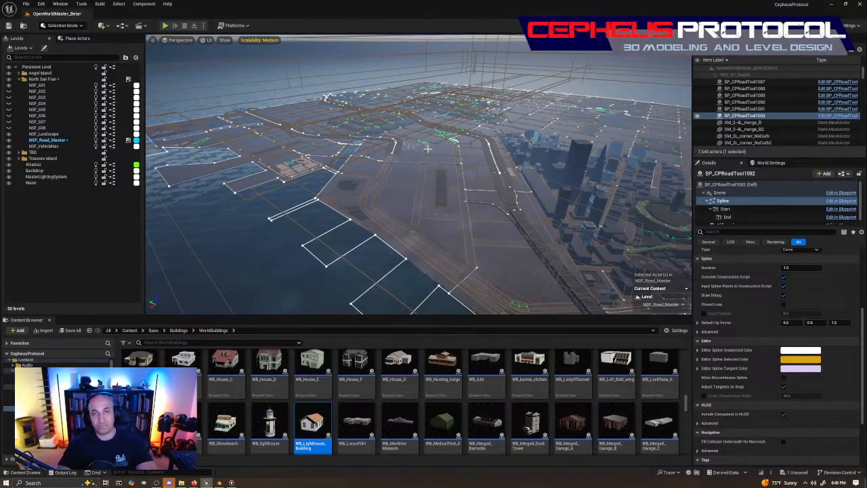
{"action": "right_click_drag", "start_coordinate": [470, 239], "coordinate": [434, 288]}
{"action": "mouse_move", "coordinate": [525, 173]}
{"action": "right_mouse_down"}
{"action": "mouse_move", "coordinate": [566, 210]}
{"action": "mouse_move", "coordinate": [535, 220]}
{"action": "mouse_move", "coordinate": [525, 173]}
{"action": "right_mouse_up"}
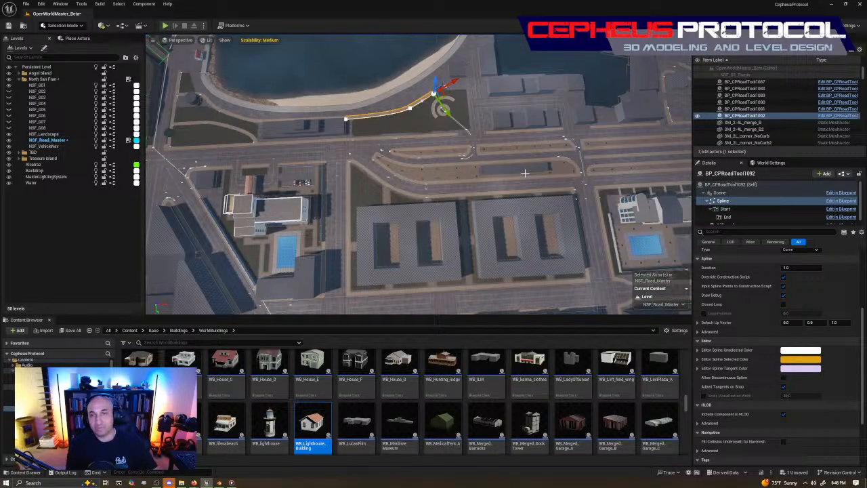
Step: Examine the streets beside the lawn and the circular plaza with the track spline running into its center
{"action": "right_click_drag", "start_coordinate": [543, 156], "coordinate": [532, 269]}
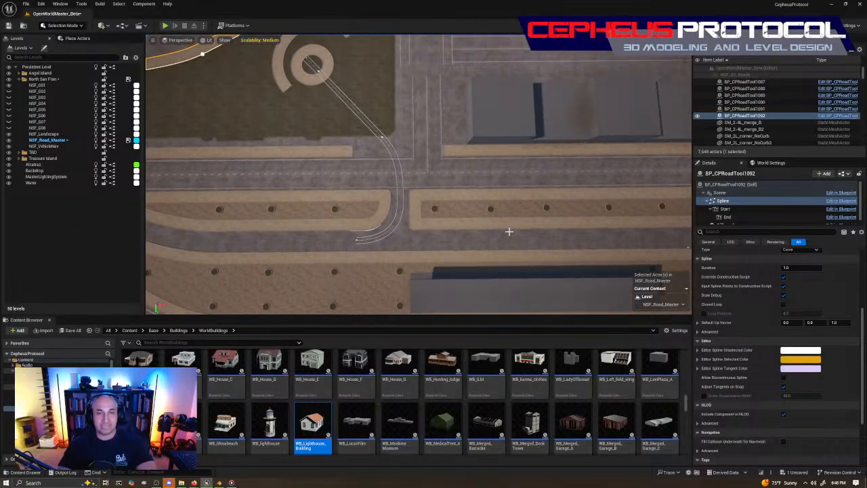
{"action": "right_click_drag", "start_coordinate": [503, 244], "coordinate": [500, 206]}
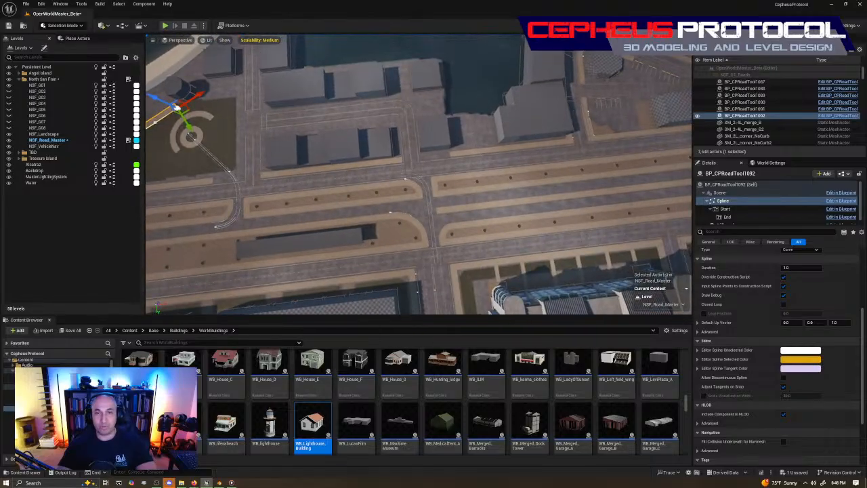
{"action": "mouse_move", "coordinate": [376, 211]}
{"action": "right_mouse_down"}
{"action": "mouse_move", "coordinate": [377, 223]}
{"action": "mouse_move", "coordinate": [376, 211]}
{"action": "right_mouse_up"}
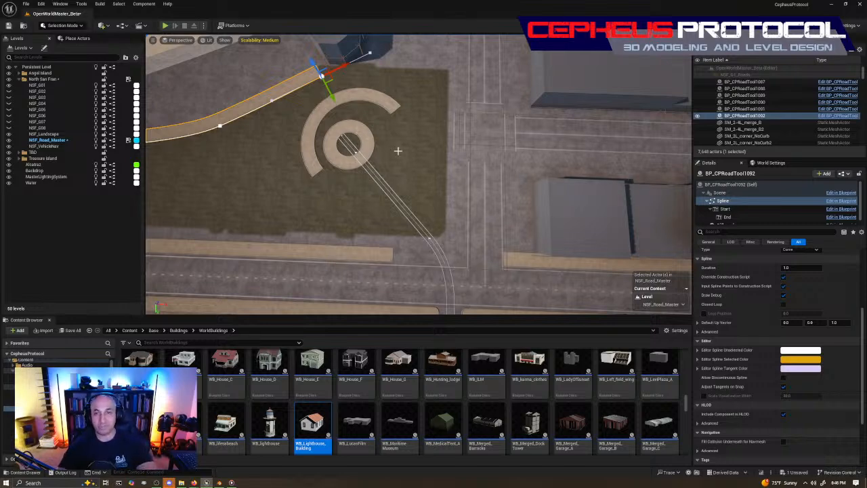
{"action": "key", "text": "s"}
{"action": "right_click_drag", "start_coordinate": [403, 137], "coordinate": [384, 195]}
{"action": "key", "text": "w"}
{"action": "key", "text": "w"}
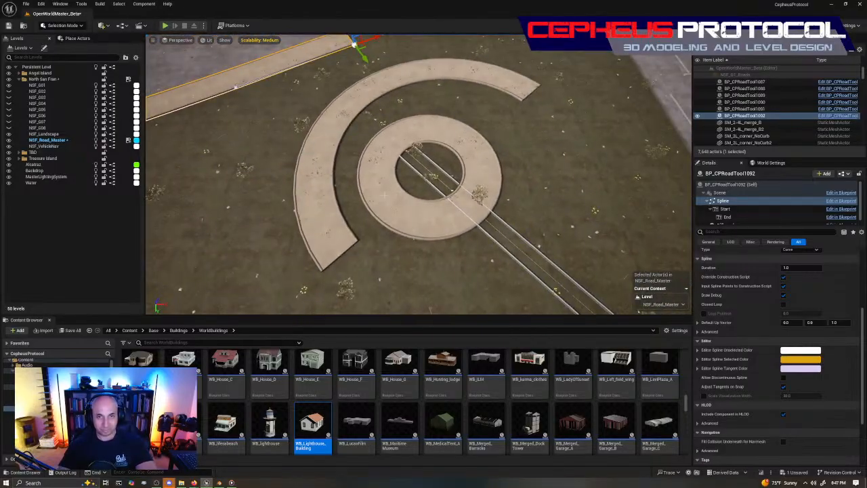
Step: Select the four curved sidewalk pieces that form the plaza's inner ring and examine them with the surrounding lawn
{"action": "left_click", "coordinate": [386, 189]}
{"action": "left_click", "coordinate": [437, 134], "text": "ctrl"}
{"action": "left_click", "coordinate": [477, 179], "text": "ctrl"}
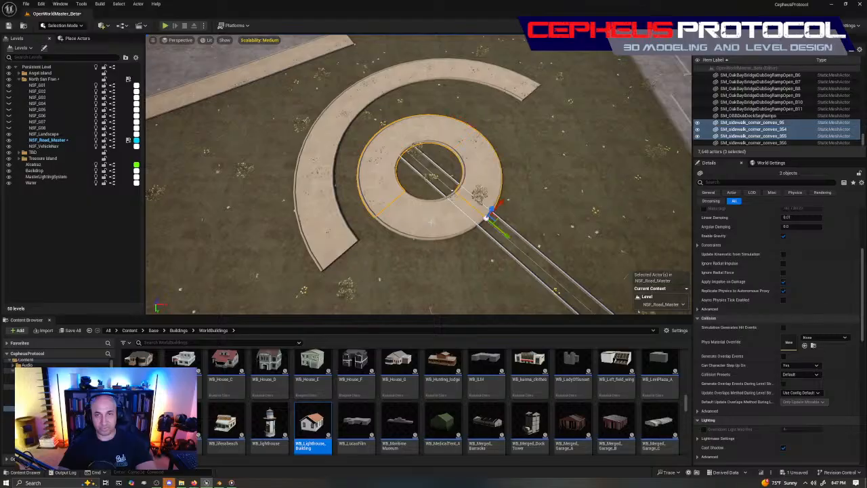
{"action": "left_click", "coordinate": [441, 218], "text": "ctrl"}
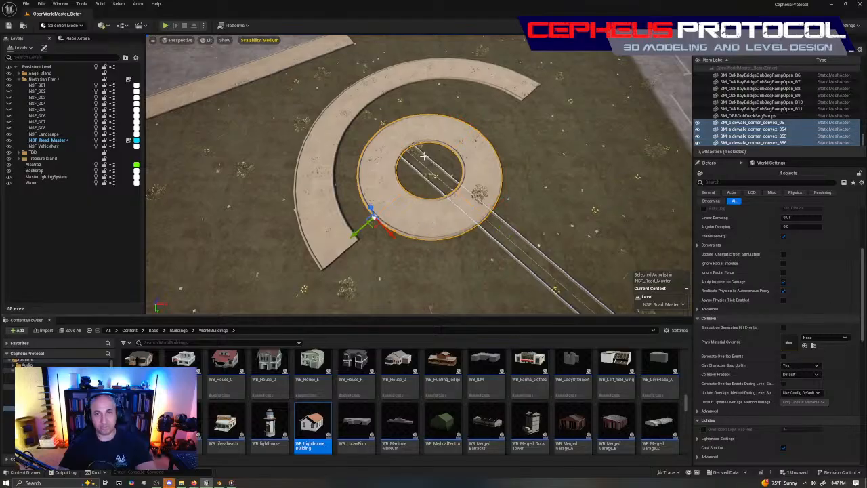
{"action": "right_click_drag", "start_coordinate": [460, 250], "coordinate": [323, 226]}
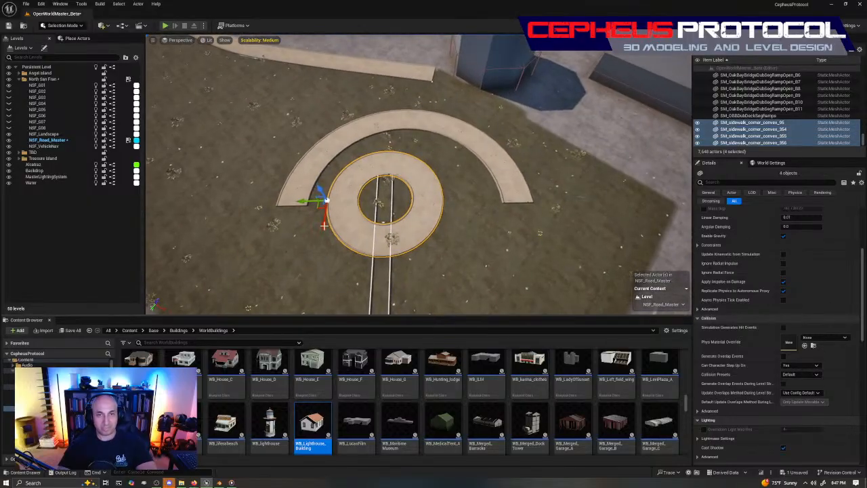
{"action": "right_click_drag", "start_coordinate": [487, 276], "coordinate": [439, 253]}
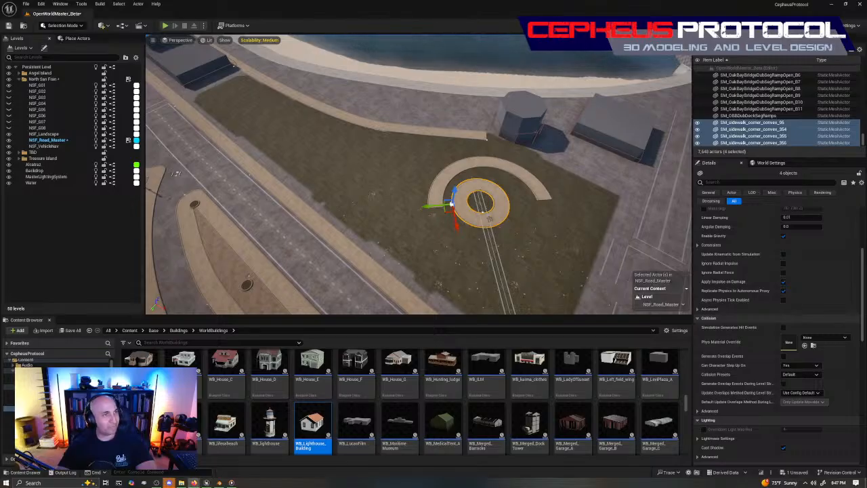
Step: Switch to Google Earth and examine the cable car turnaround at Trolly Point B and its surrounding paths
{"action": "key", "text": "alt+Tab"}
{"action": "scroll", "coordinate": [361, 266], "scroll_direction": "up", "scroll_amount": 2}
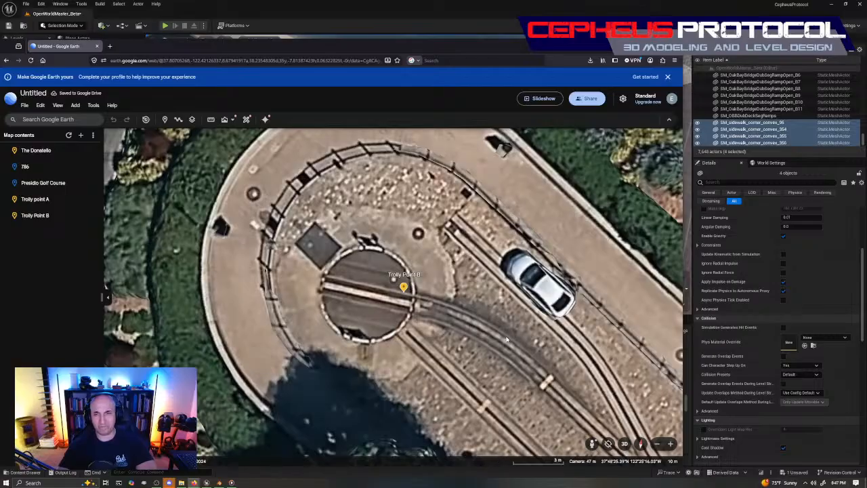
{"action": "left_click_drag", "start_coordinate": [561, 58], "coordinate": [0, 35]}
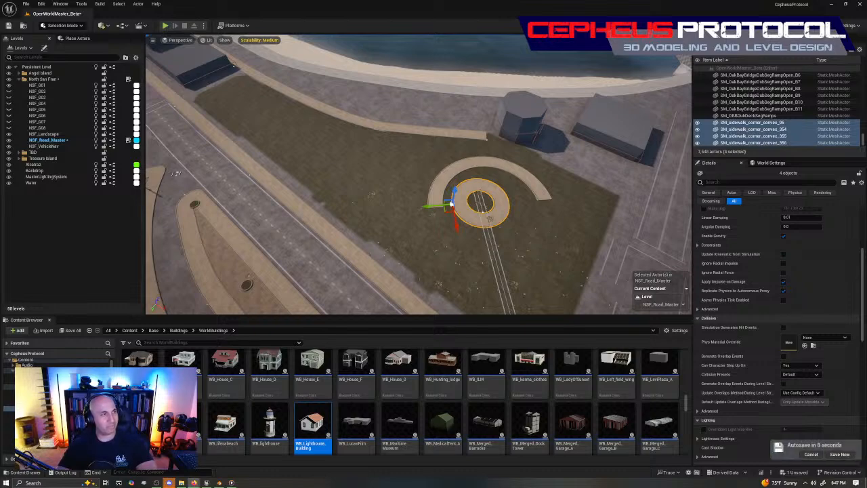
{"action": "left_click_drag", "start_coordinate": [0, 45], "coordinate": [557, 42]}
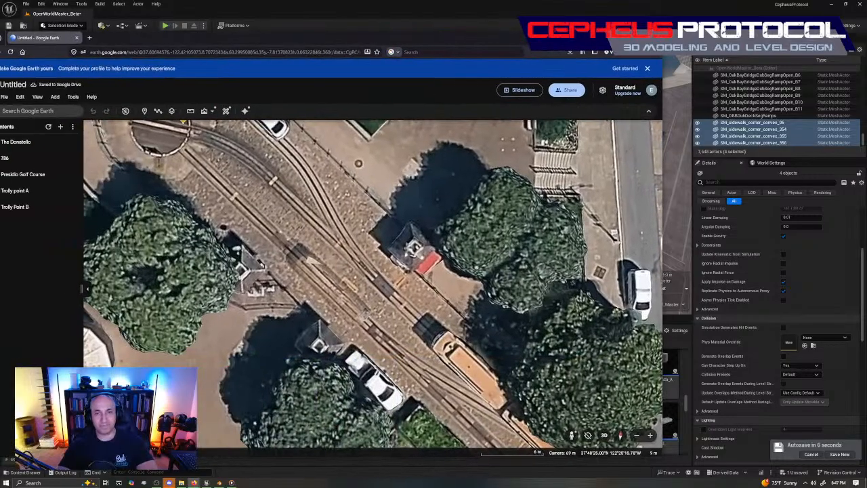
{"action": "left_click_drag", "start_coordinate": [411, 327], "coordinate": [457, 348]}
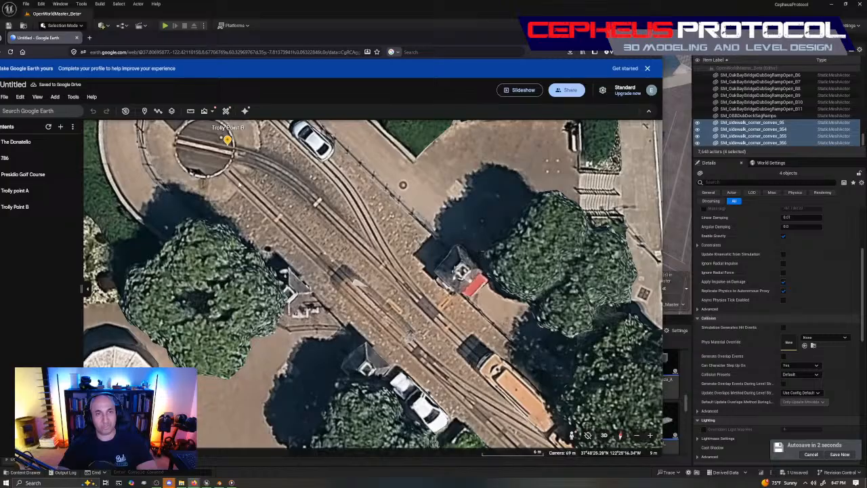
{"action": "scroll", "coordinate": [358, 282], "scroll_direction": "down", "scroll_amount": 5}
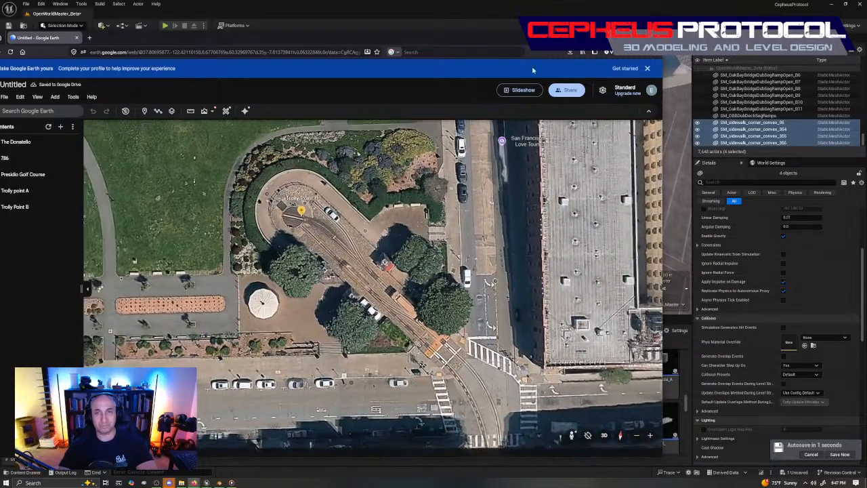
{"action": "left_click_drag", "start_coordinate": [560, 42], "coordinate": [0, 81]}
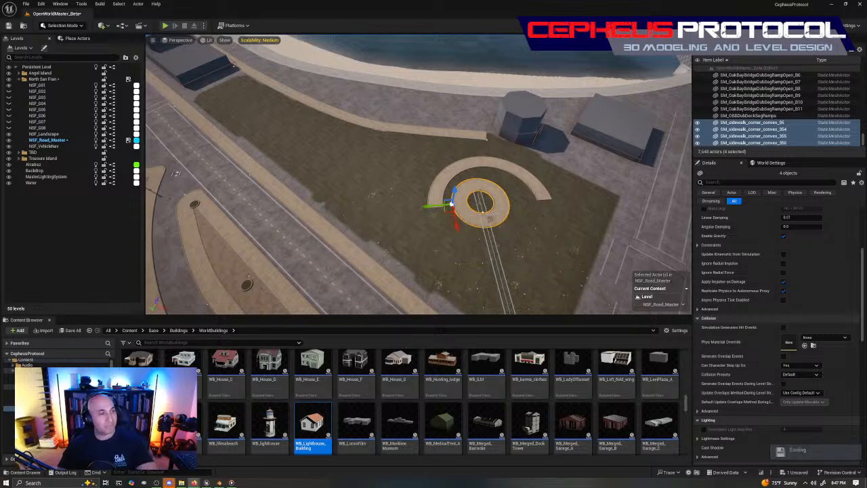
Step: Study in Google Earth how the tracks leave the turnaround and run down the street beyond the intersection
{"action": "right_click_drag", "start_coordinate": [563, 209], "coordinate": [579, 237]}
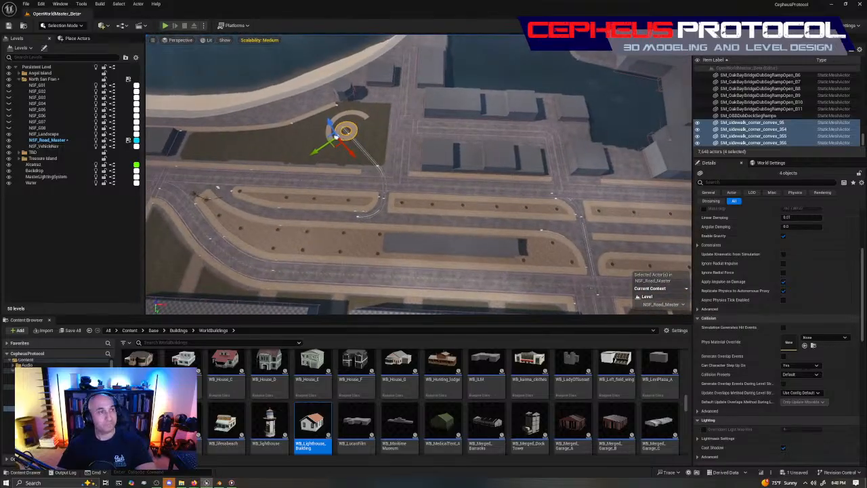
{"action": "left_click", "coordinate": [194, 483]}
{"action": "scroll", "coordinate": [566, 320], "scroll_direction": "down", "scroll_amount": 3}
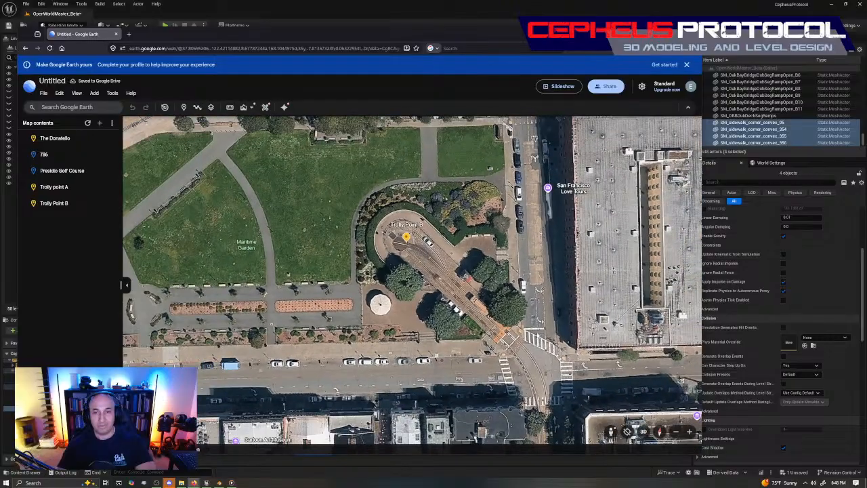
{"action": "left_click_drag", "start_coordinate": [508, 304], "coordinate": [422, 183]}
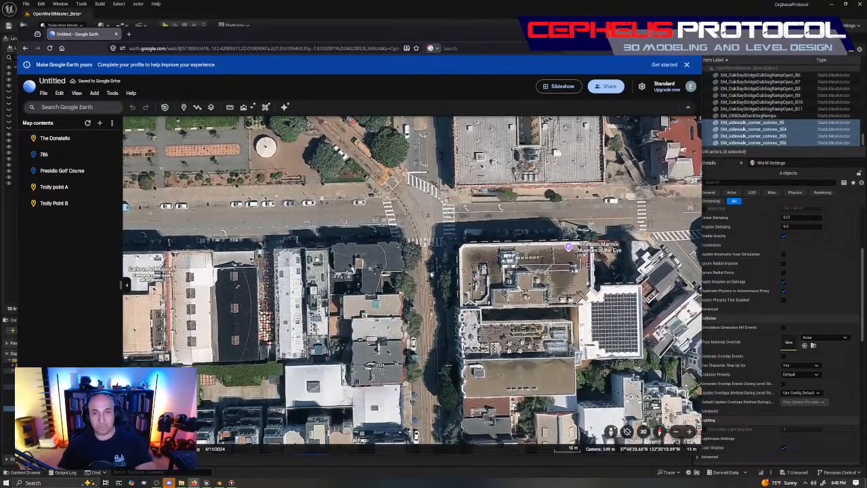
{"action": "left_click_drag", "start_coordinate": [555, 35], "coordinate": [0, 49]}
Step: Survey the level's streets and city blocks inland of the waterfront lawn for comparison with the satellite map
{"action": "right_click_drag", "start_coordinate": [486, 162], "coordinate": [485, 206]}
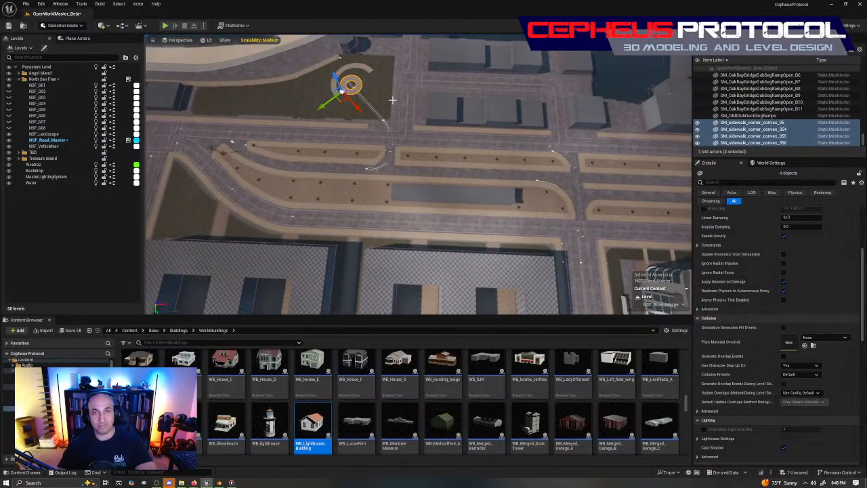
{"action": "right_click_drag", "start_coordinate": [347, 150], "coordinate": [366, 139]}
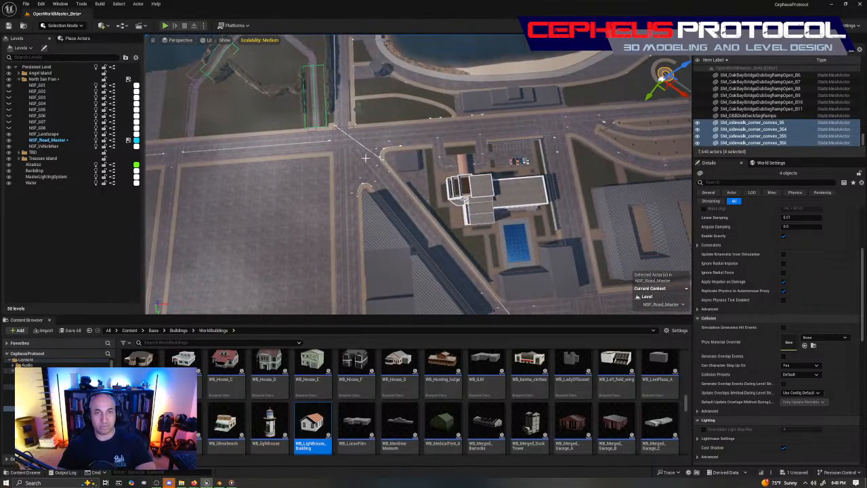
{"action": "mouse_move", "coordinate": [610, 262]}
{"action": "right_mouse_down"}
{"action": "mouse_move", "coordinate": [660, 251]}
{"action": "mouse_move", "coordinate": [613, 245]}
{"action": "right_mouse_up"}
{"action": "right_click_drag", "start_coordinate": [655, 141], "coordinate": [674, 137]}
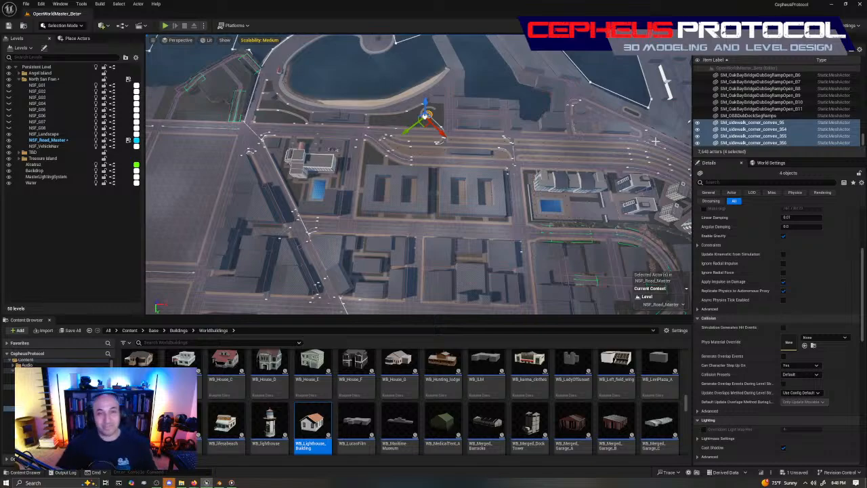
Step: Return to the lawn around the circular plaza and save the level
{"action": "mouse_move", "coordinate": [285, 219]}
{"action": "right_mouse_down"}
{"action": "mouse_move", "coordinate": [304, 201]}
{"action": "mouse_move", "coordinate": [269, 226]}
{"action": "right_mouse_up"}
{"action": "key", "text": "w"}
{"action": "key", "text": "w"}
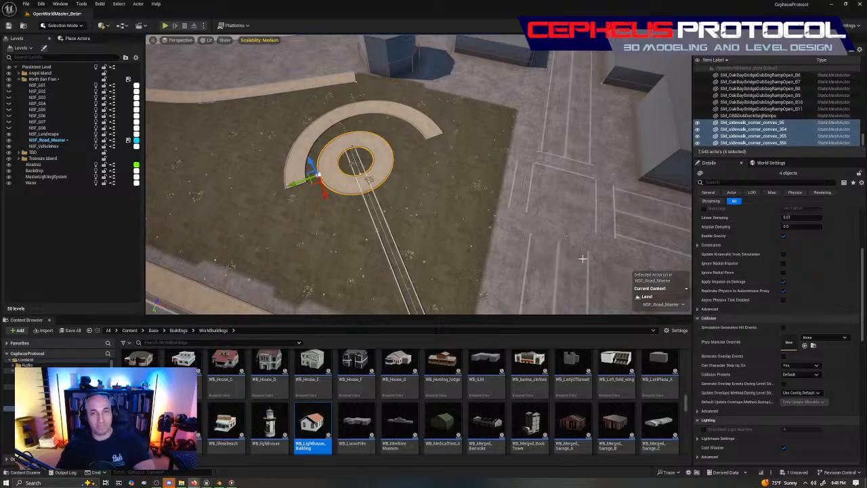
{"action": "scroll", "coordinate": [485, 196], "scroll_direction": "down", "scroll_amount": 10}
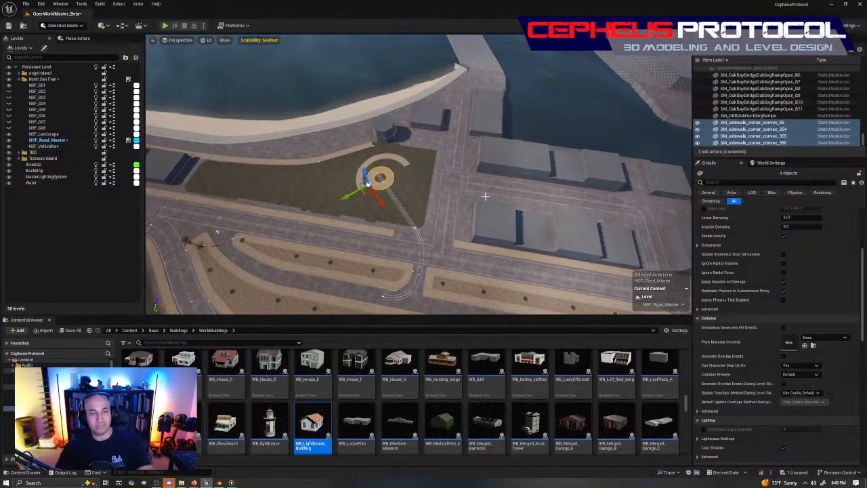
{"action": "key", "text": "ctrl+s"}
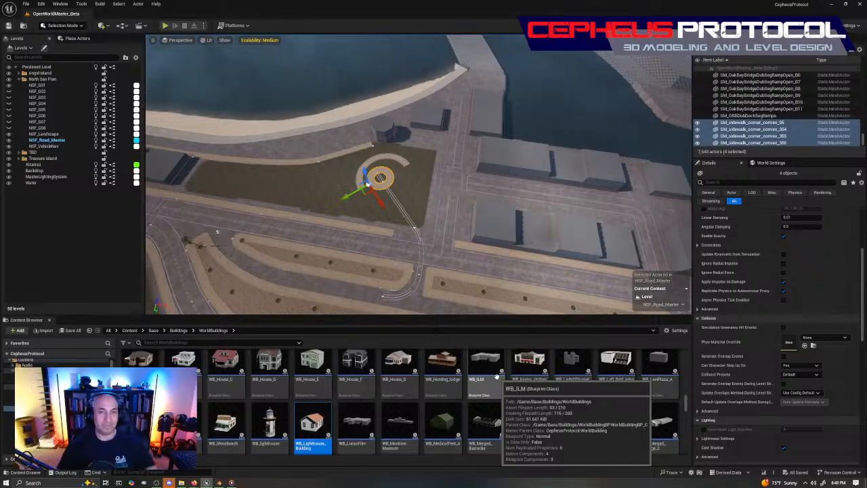
Step: Extend the shoreline sidewalk spline from its end by the octagonal building to the lawn's corner at the side street
{"action": "right_click_drag", "start_coordinate": [373, 243], "coordinate": [428, 243]}
{"action": "left_click", "coordinate": [430, 92]}
{"action": "left_click", "coordinate": [431, 93]}
{"action": "right_click_drag", "start_coordinate": [441, 108], "coordinate": [489, 108]}
{"action": "left_click_drag", "start_coordinate": [416, 123], "coordinate": [427, 125]}
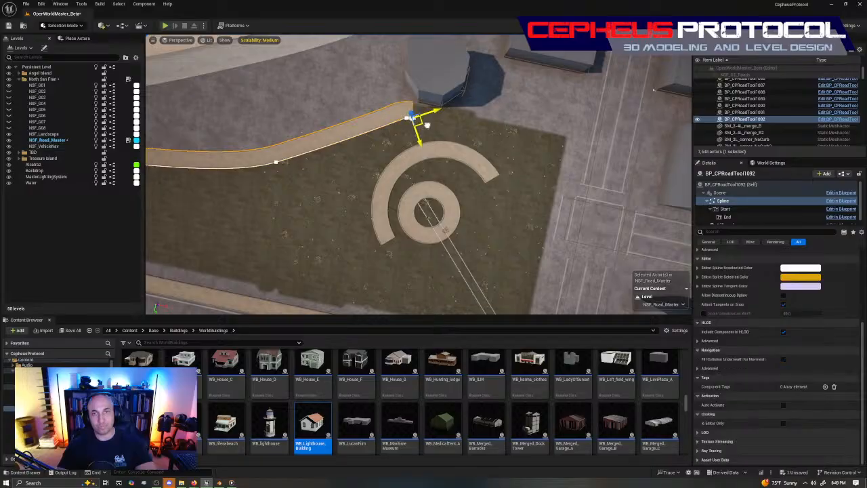
{"action": "left_click_drag", "start_coordinate": [539, 142], "coordinate": [576, 150]}
Step: Rotate the sidewalk spline point beside the octagonal building to align its tangent with the incoming sidewalk
{"action": "left_click", "coordinate": [275, 163]}
{"action": "left_click", "coordinate": [406, 119]}
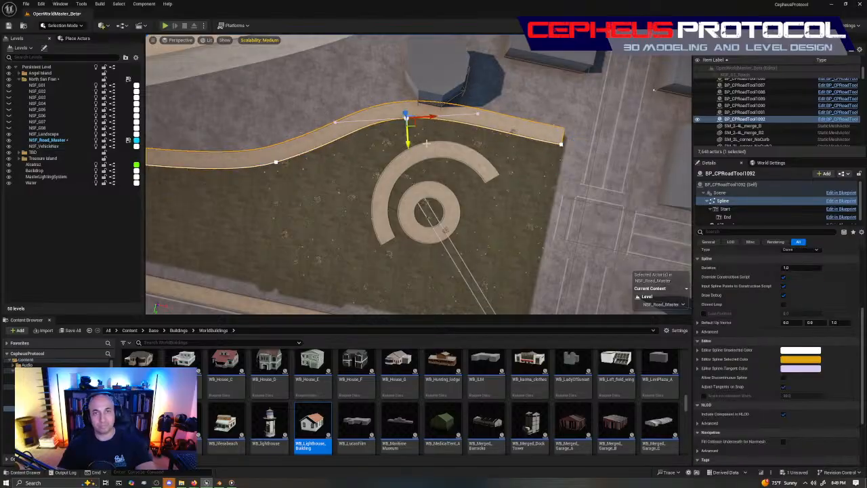
{"action": "key", "text": "e"}
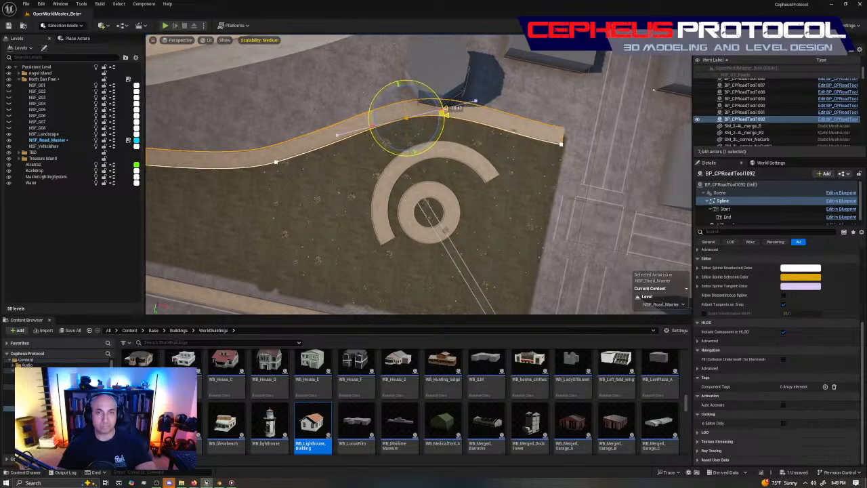
{"action": "key", "text": "w"}
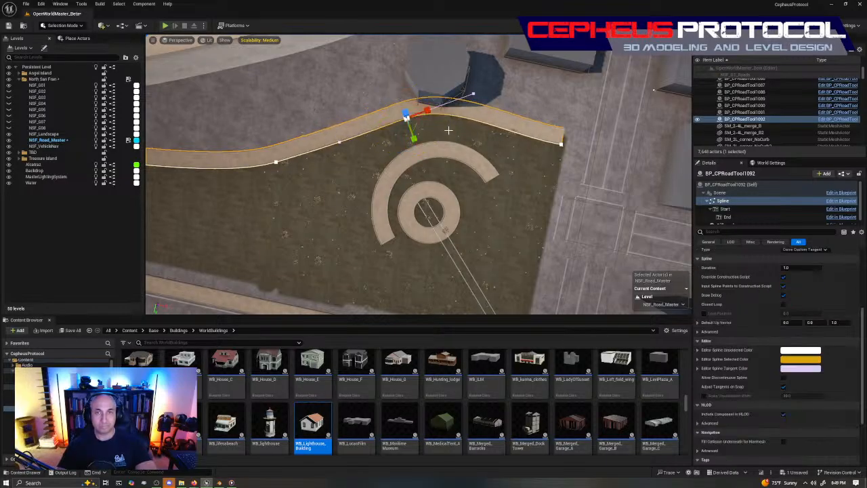
Step: Shorten the tangent of the spline point beside the octagonal building and shift the point back along the incoming sidewalk
{"action": "left_click", "coordinate": [472, 97]}
{"action": "left_click_drag", "start_coordinate": [498, 86], "coordinate": [457, 109]}
{"action": "mouse_move", "coordinate": [476, 136]}
{"action": "right_mouse_down"}
{"action": "mouse_move", "coordinate": [529, 124]}
{"action": "mouse_move", "coordinate": [476, 136]}
{"action": "right_mouse_up"}
{"action": "right_click_drag", "start_coordinate": [495, 168], "coordinate": [464, 166]}
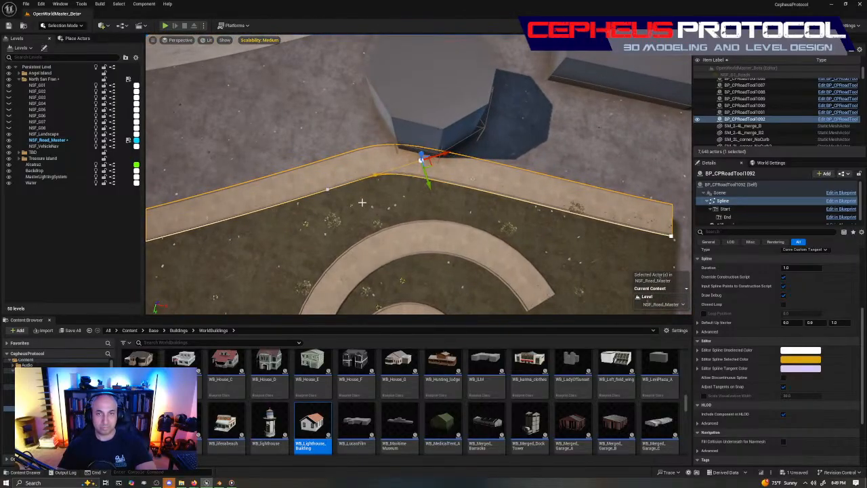
{"action": "left_click", "coordinate": [374, 175]}
{"action": "left_click_drag", "start_coordinate": [400, 167], "coordinate": [384, 175]}
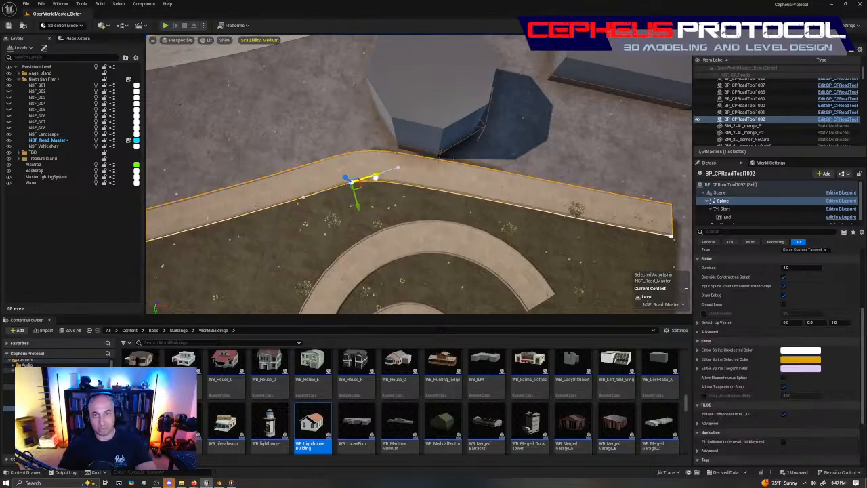
Step: Rotate the sidewalk spline's end point slightly and move it toward the lawn at the side street corner
{"action": "right_click_drag", "start_coordinate": [371, 146], "coordinate": [444, 179]}
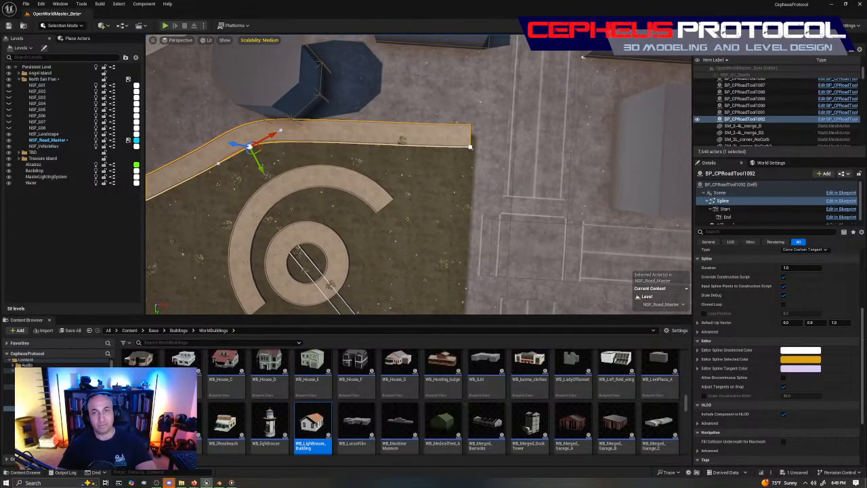
{"action": "left_click", "coordinate": [470, 146]}
{"action": "key", "text": "e"}
{"action": "left_click_drag", "start_coordinate": [454, 181], "coordinate": [511, 148]}
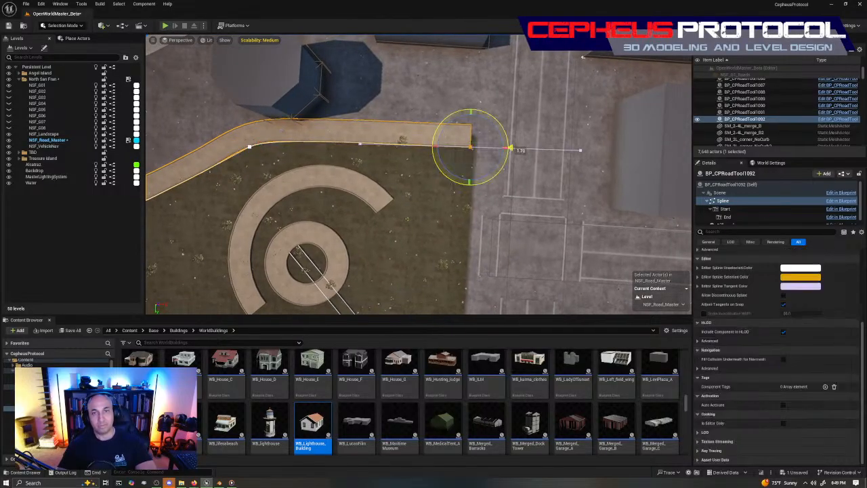
{"action": "key", "text": "w"}
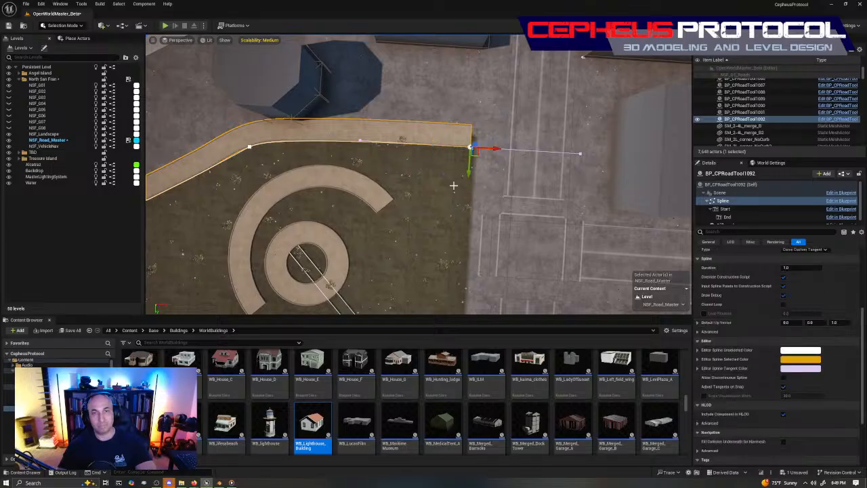
{"action": "left_click_drag", "start_coordinate": [468, 170], "coordinate": [470, 177]}
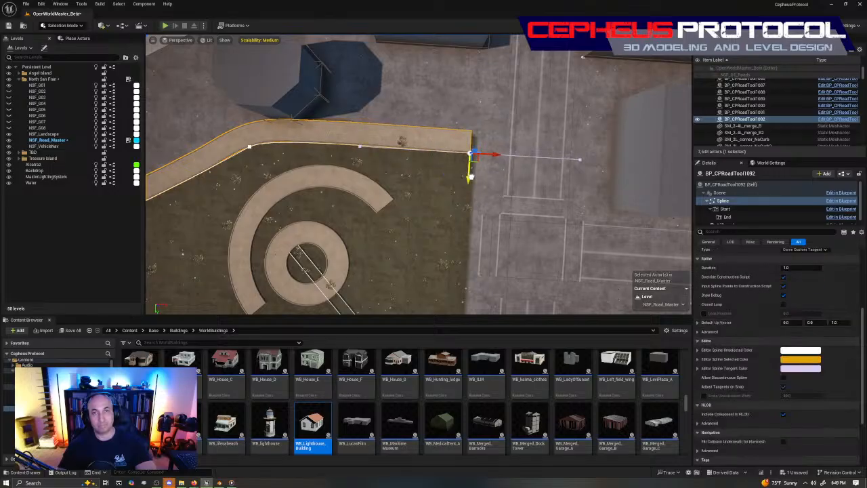
Step: Duplicate the short roadside sidewalk segment and place the copy at the end of the lawn's roadside sidewalk, beside the track
{"action": "right_click_drag", "start_coordinate": [472, 177], "coordinate": [521, 177]}
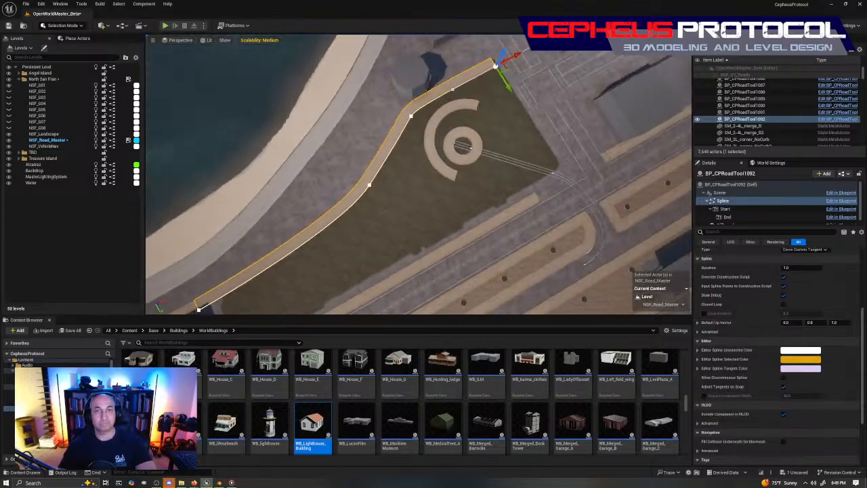
{"action": "right_click_drag", "start_coordinate": [371, 208], "coordinate": [316, 208]}
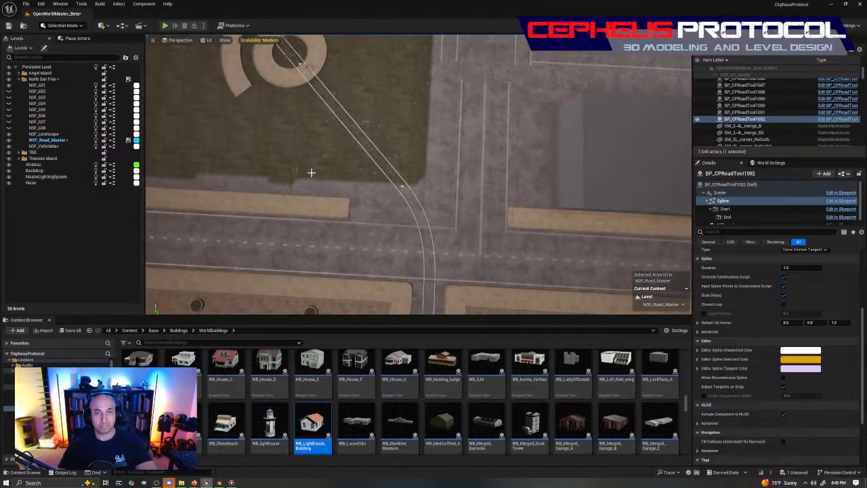
{"action": "left_click", "coordinate": [316, 208]}
{"action": "right_click_drag", "start_coordinate": [439, 190], "coordinate": [464, 179]}
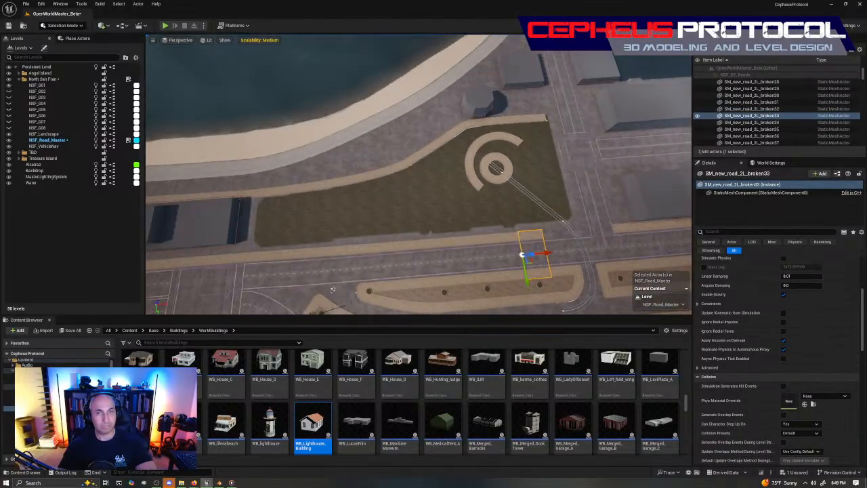
{"action": "right_click_drag", "start_coordinate": [332, 290], "coordinate": [349, 185]}
{"action": "left_click", "coordinate": [455, 229]}
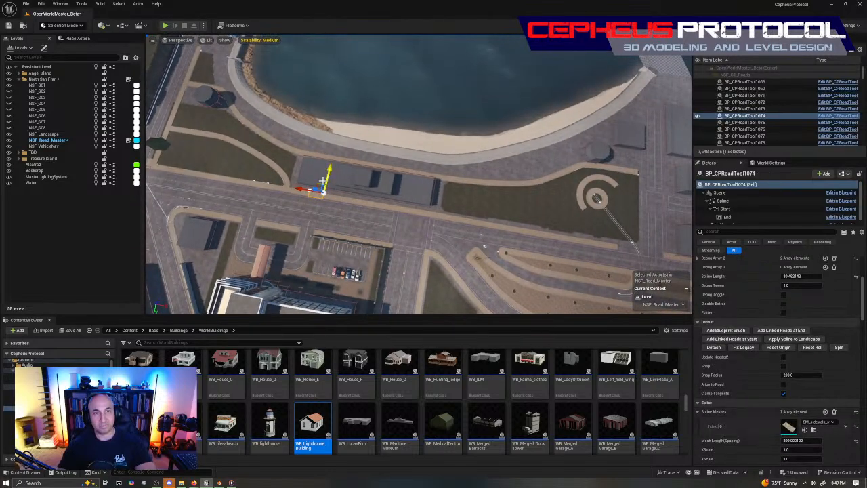
{"action": "left_click", "coordinate": [541, 229]}
{"action": "key", "text": "f"}
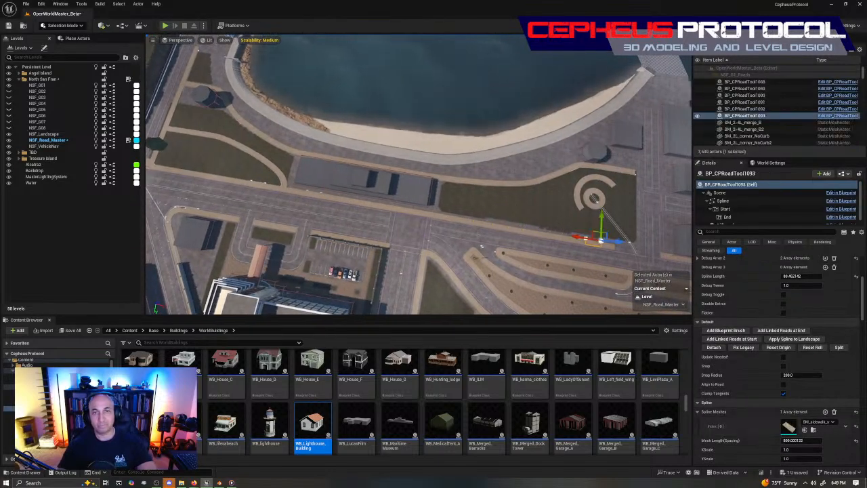
{"action": "key", "text": "e"}
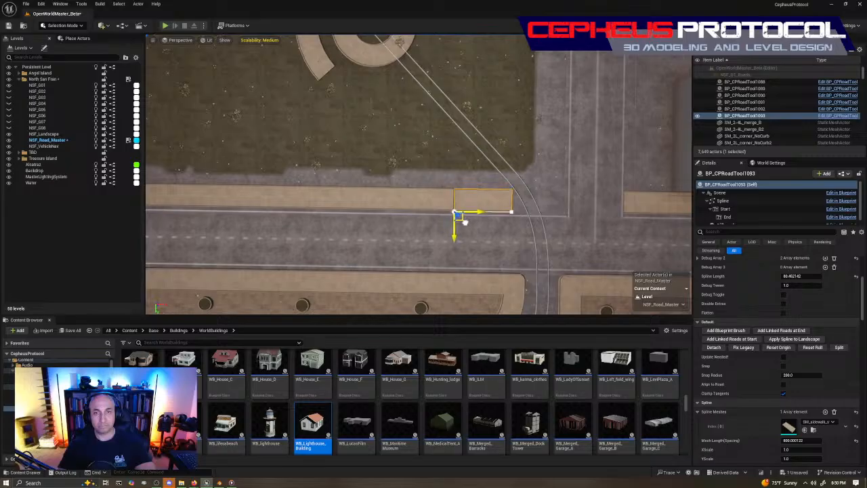
Step: Duplicate the rounded sidewalk corner from across the road and rotate the copy on the short segment at the lawn's roadside sidewalk end
{"action": "mouse_move", "coordinate": [464, 222]}
{"action": "right_mouse_down"}
{"action": "mouse_move", "coordinate": [493, 221]}
{"action": "mouse_move", "coordinate": [433, 212]}
{"action": "mouse_move", "coordinate": [474, 218]}
{"action": "mouse_move", "coordinate": [461, 224]}
{"action": "right_mouse_up"}
{"action": "left_click", "coordinate": [347, 221]}
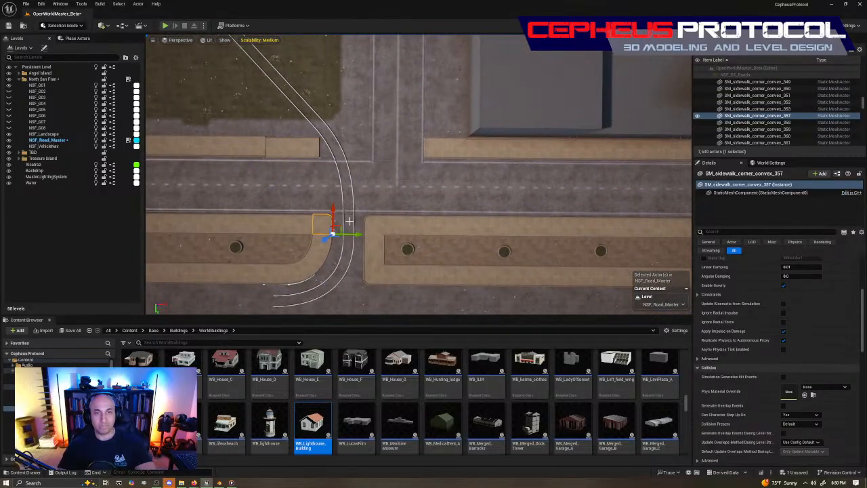
{"action": "left_click_drag", "start_coordinate": [340, 229], "coordinate": [306, 145], "text": "alt"}
{"action": "right_click_drag", "start_coordinate": [305, 146], "coordinate": [382, 191]}
{"action": "key", "text": "e"}
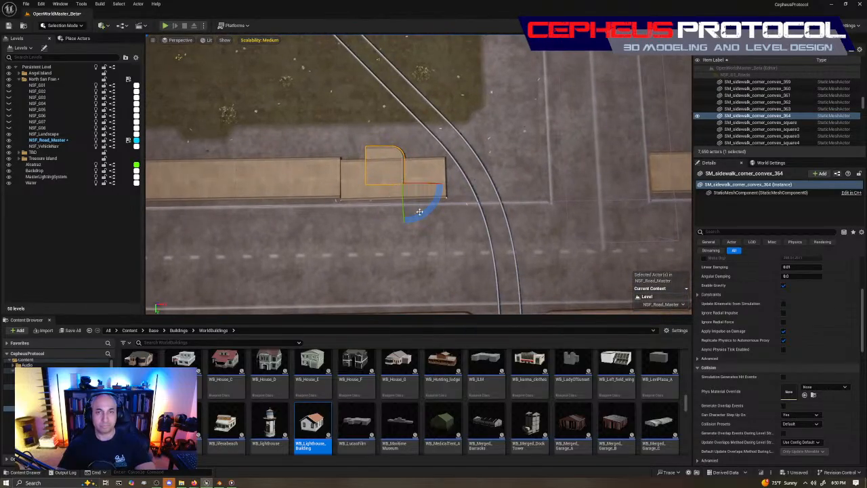
{"action": "left_click_drag", "start_coordinate": [420, 212], "coordinate": [363, 203]}
{"action": "key", "text": "w"}
{"action": "right_click_drag", "start_coordinate": [363, 203], "coordinate": [359, 163]}
{"action": "left_click", "coordinate": [340, 227]}
{"action": "right_click_drag", "start_coordinate": [429, 249], "coordinate": [387, 200]}
{"action": "left_click", "coordinate": [386, 201]}
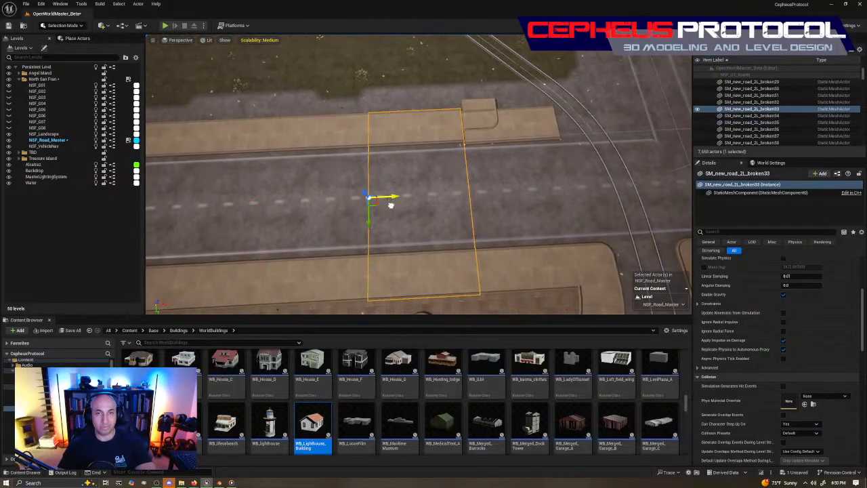
{"action": "left_click_drag", "start_coordinate": [391, 205], "coordinate": [390, 206]}
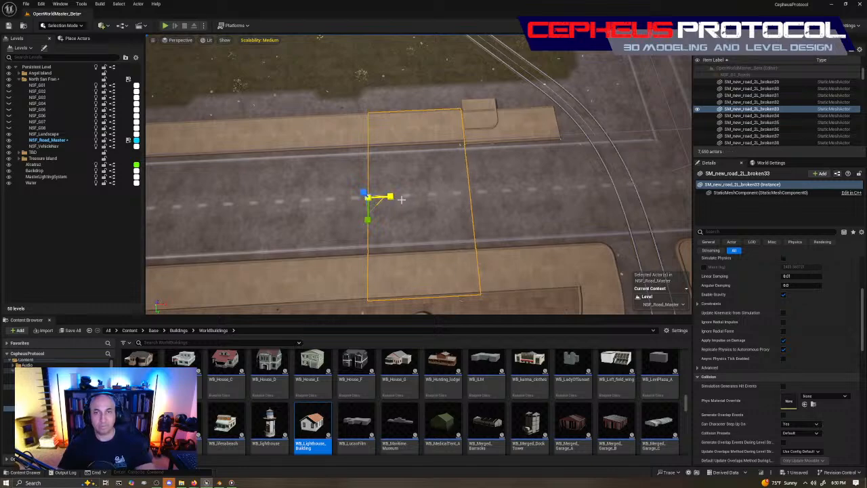
{"action": "key", "text": "Escape"}
Step: Fine-tune the short roadside sidewalk segment's rotation and shift it sideways to line up flush with the adjoining lawn sidewalk
{"action": "left_click", "coordinate": [501, 126]}
{"action": "right_click_drag", "start_coordinate": [501, 127], "coordinate": [630, 186]}
{"action": "key", "text": "w"}
{"action": "right_click_drag", "start_coordinate": [553, 182], "coordinate": [586, 203]}
{"action": "key", "text": "w"}
{"action": "key", "text": "e"}
{"action": "left_click_drag", "start_coordinate": [452, 202], "coordinate": [461, 204]}
{"action": "key", "text": "w"}
{"action": "left_click_drag", "start_coordinate": [478, 153], "coordinate": [478, 156]}
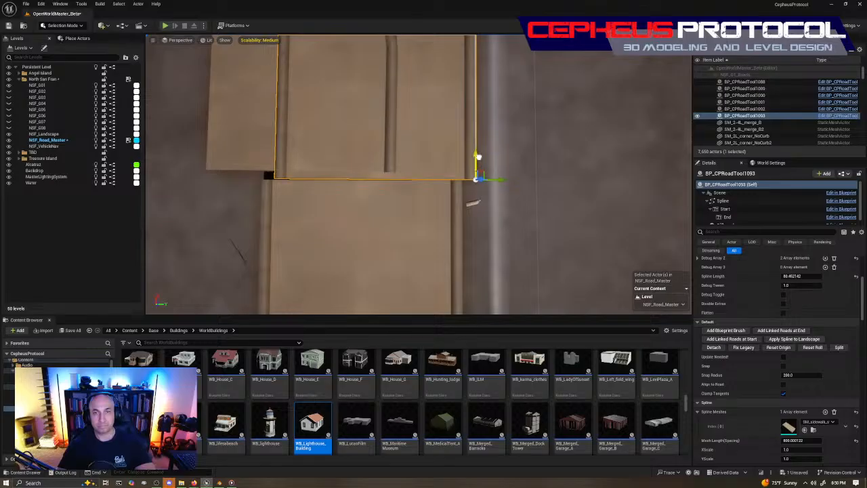
{"action": "left_click_drag", "start_coordinate": [507, 186], "coordinate": [487, 192]}
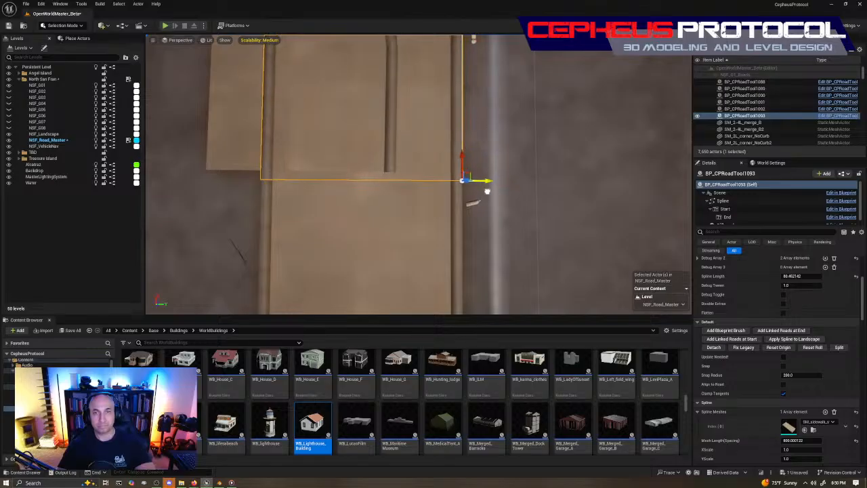
{"action": "left_click", "coordinate": [371, 147]}
{"action": "right_click_drag", "start_coordinate": [371, 147], "coordinate": [254, 147]}
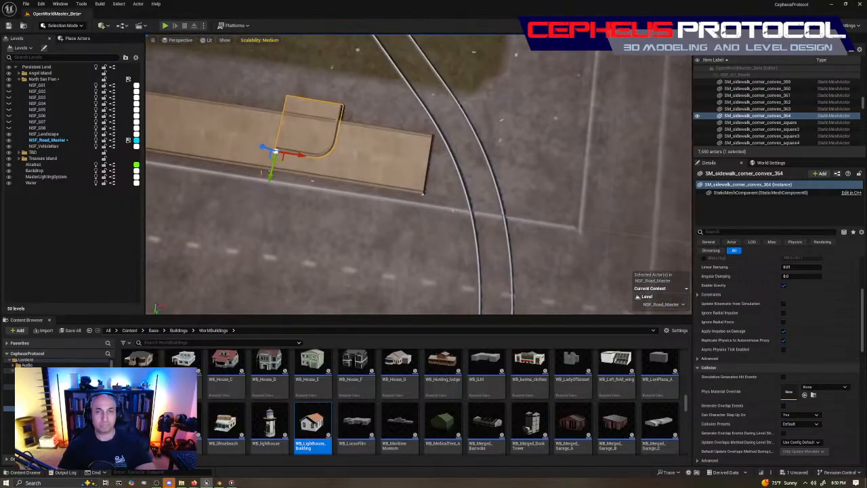
{"action": "left_click", "coordinate": [410, 156]}
{"action": "right_click_drag", "start_coordinate": [500, 181], "coordinate": [515, 181]}
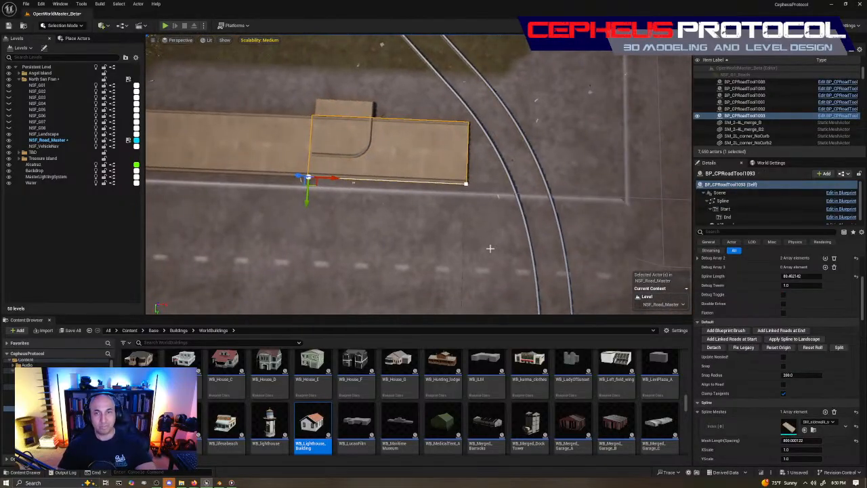
{"action": "left_click", "coordinate": [336, 285]}
{"action": "left_click_drag", "start_coordinate": [326, 265], "coordinate": [330, 265]}
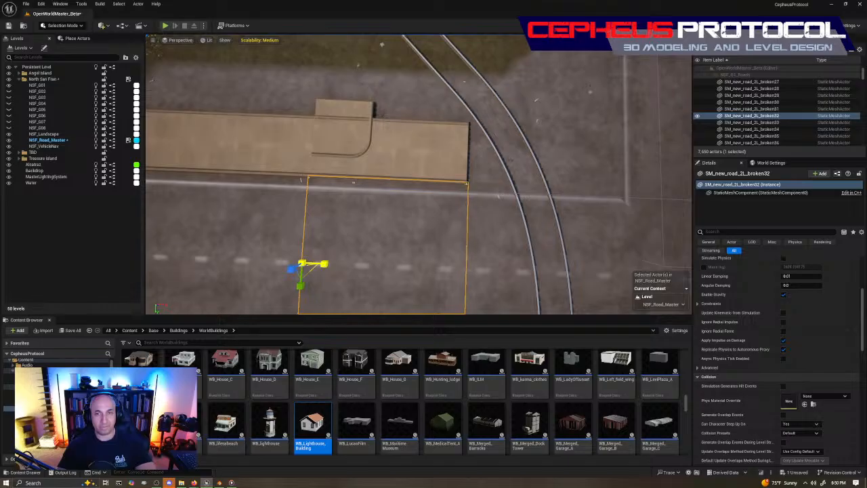
{"action": "key", "text": "w"}
Step: Move the short sidewalk segment away from the roadside sidewalk and over to the side street beyond the track
{"action": "left_click", "coordinate": [431, 162]}
{"action": "key", "text": "s"}
{"action": "right_click_drag", "start_coordinate": [511, 205], "coordinate": [518, 201]}
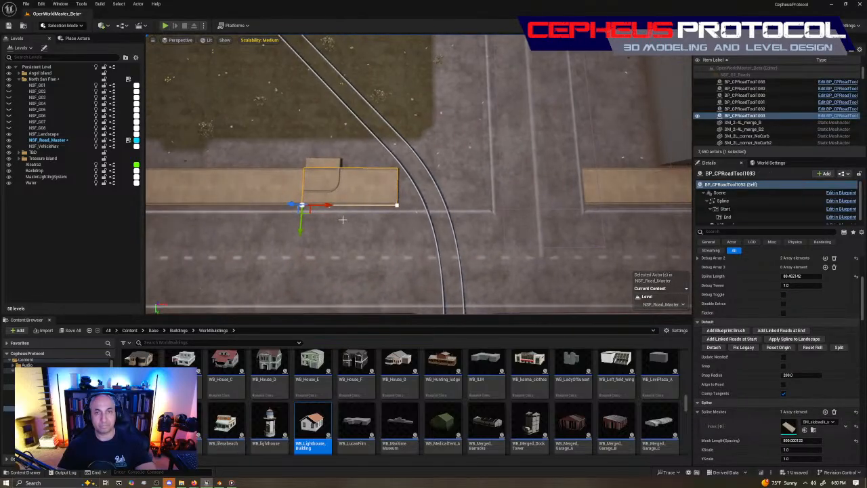
{"action": "left_click_drag", "start_coordinate": [309, 212], "coordinate": [473, 141]}
Step: Move the rounded sidewalk corner onto the open end of the lawn's roadside sidewalk, with its curve facing the track
{"action": "left_click", "coordinate": [328, 178]}
{"action": "key", "text": "w"}
{"action": "right_click_drag", "start_coordinate": [379, 182], "coordinate": [379, 183]}
{"action": "key", "text": "w"}
{"action": "key", "text": "a"}
{"action": "left_click_drag", "start_coordinate": [383, 204], "coordinate": [386, 233]}
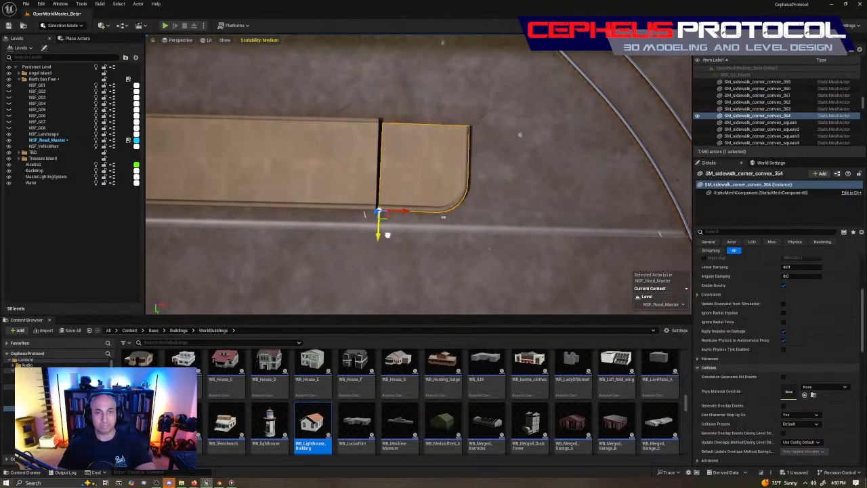
Step: Fine-tune the rounded corner's placement so it joins the end of the roadside sidewalk flush, and deselect it
{"action": "key", "text": "e"}
{"action": "left_click_drag", "start_coordinate": [412, 195], "coordinate": [400, 212]}
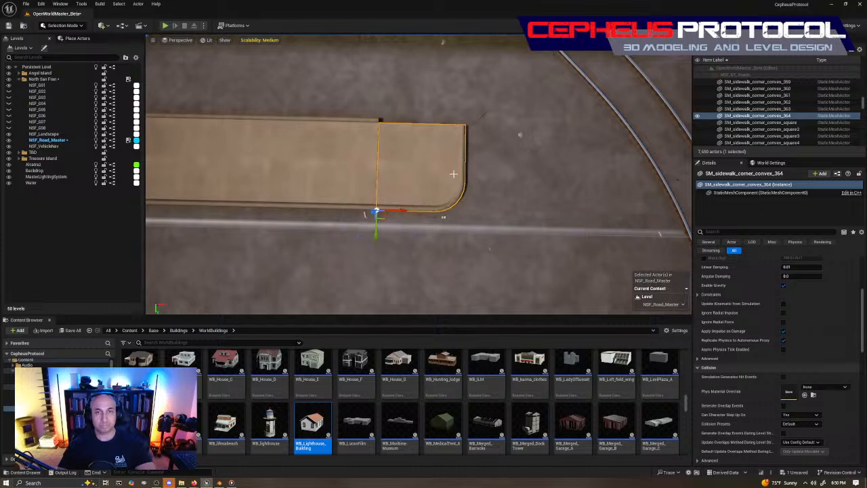
{"action": "scroll", "coordinate": [400, 214], "scroll_direction": "down", "scroll_amount": 6}
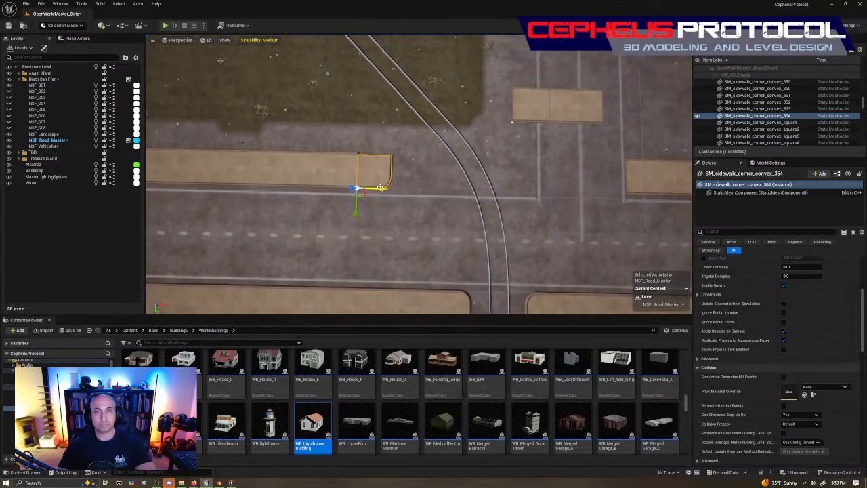
{"action": "right_click_drag", "start_coordinate": [412, 171], "coordinate": [508, 174]}
{"action": "key", "text": "w"}
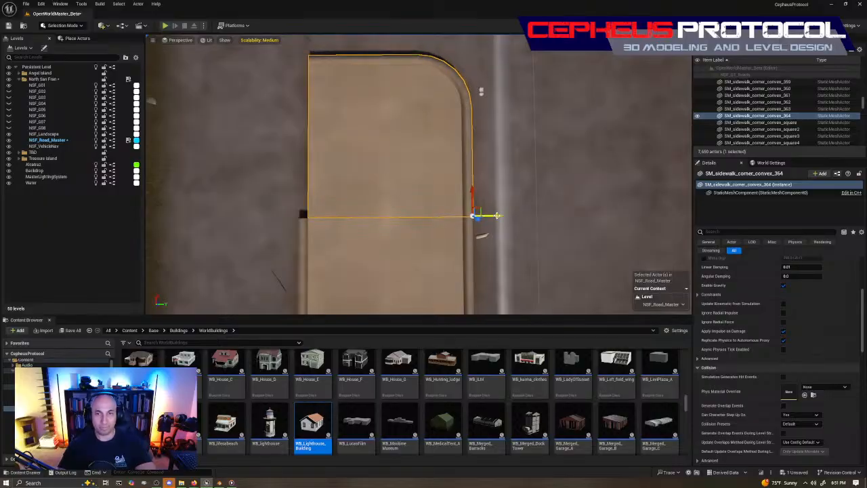
{"action": "key", "text": "Escape"}
{"action": "scroll", "coordinate": [529, 157], "scroll_direction": "down", "scroll_amount": 10}
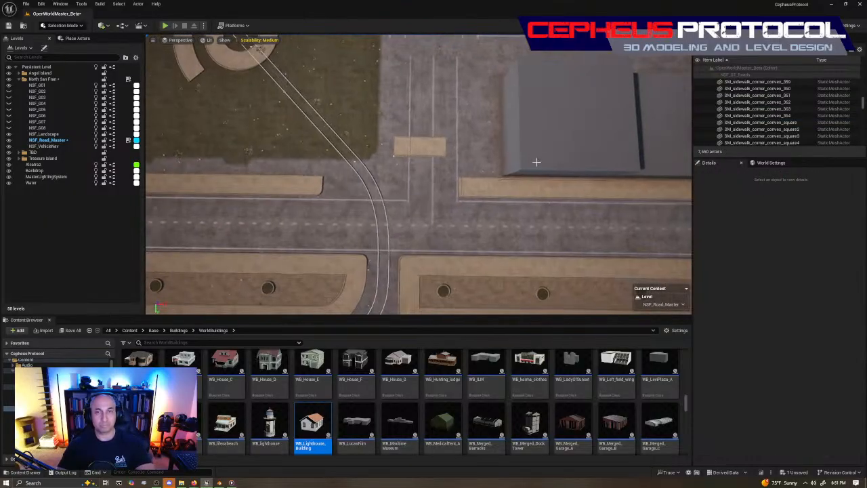
Step: Duplicate the roadside rounded corner, rotate the copy, and place it over the short sidewalk segment on the side street
{"action": "left_click", "coordinate": [319, 191]}
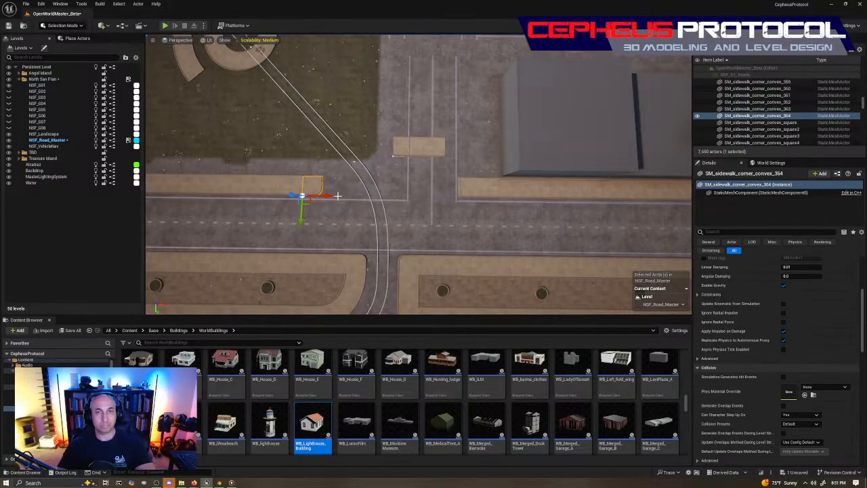
{"action": "left_click_drag", "start_coordinate": [332, 197], "coordinate": [431, 199], "text": "alt"}
{"action": "key", "text": "e"}
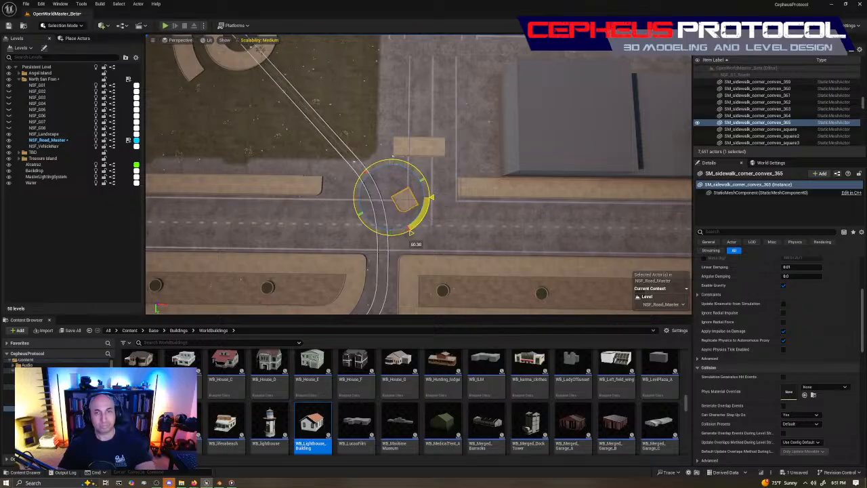
{"action": "left_click_drag", "start_coordinate": [395, 236], "coordinate": [392, 172]}
{"action": "key", "text": "w"}
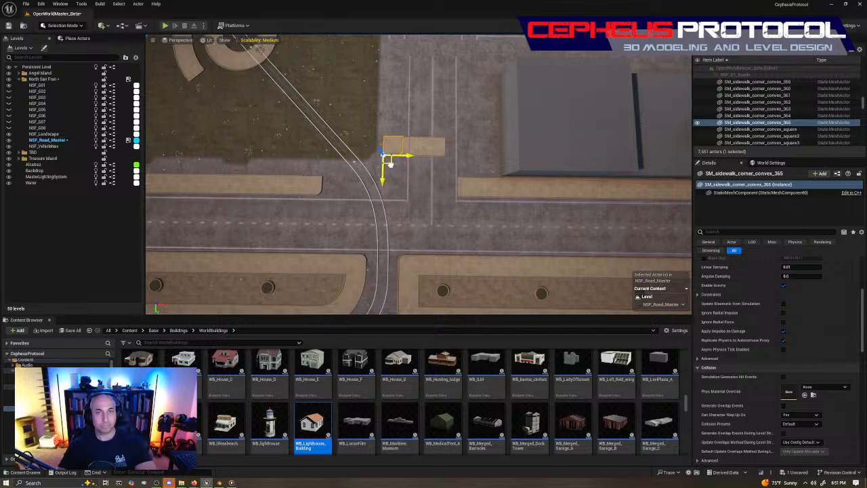
{"action": "right_click_drag", "start_coordinate": [462, 159], "coordinate": [298, 163]}
{"action": "key", "text": "w"}
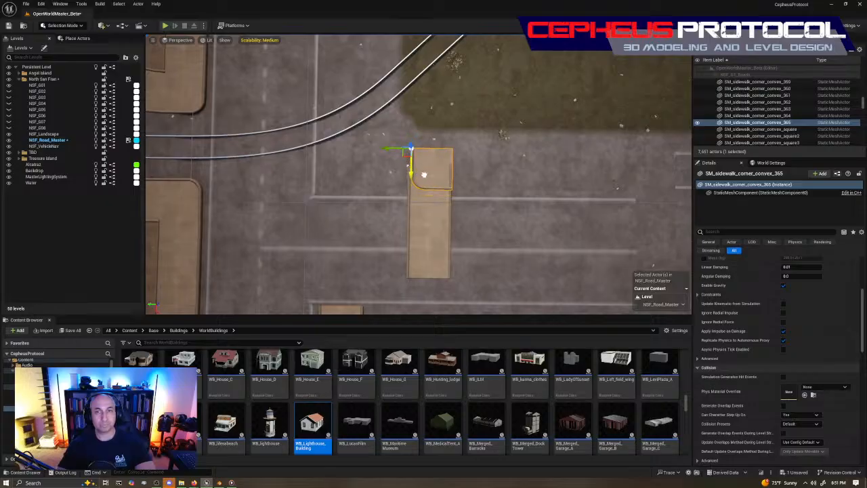
Step: Rotate the short sidewalk segment about 90° and fit it against the straight edge of the side-street rounded corner
{"action": "left_click", "coordinate": [433, 214]}
{"action": "left_click_drag", "start_coordinate": [423, 196], "coordinate": [457, 212]}
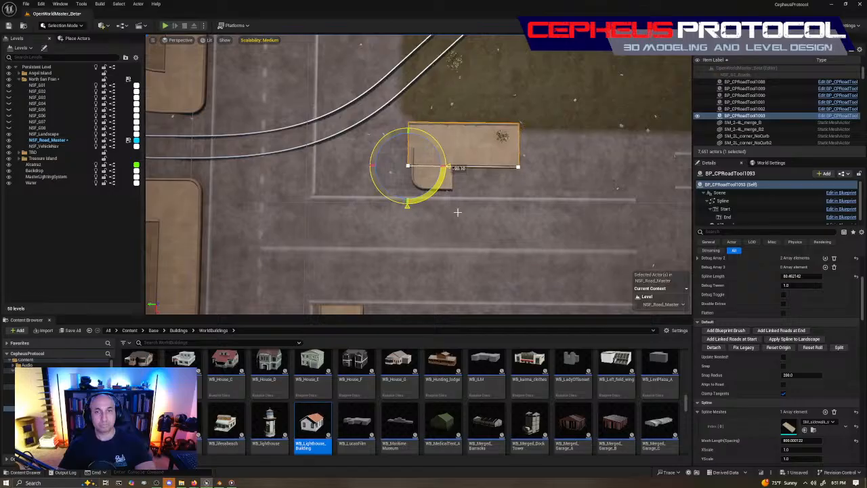
{"action": "left_click_drag", "start_coordinate": [415, 173], "coordinate": [458, 199]}
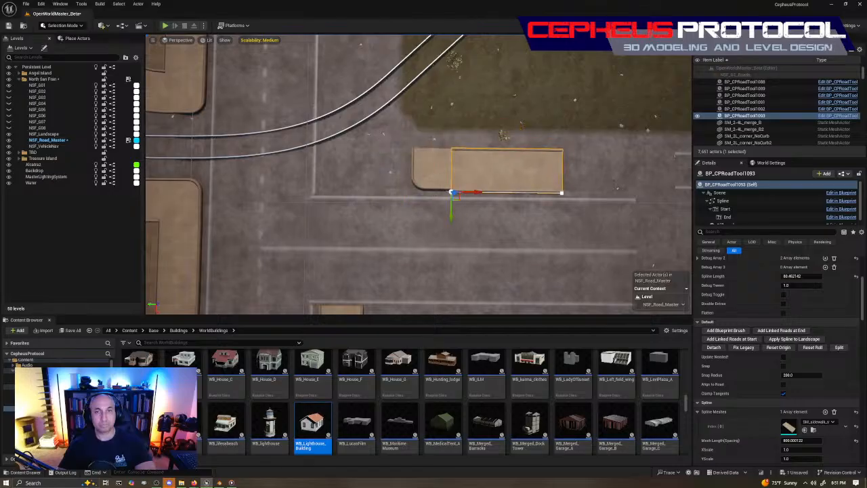
{"action": "right_click_drag", "start_coordinate": [459, 199], "coordinate": [570, 293]}
{"action": "left_click_drag", "start_coordinate": [457, 151], "coordinate": [452, 163]}
{"action": "right_click_drag", "start_coordinate": [436, 129], "coordinate": [434, 128]}
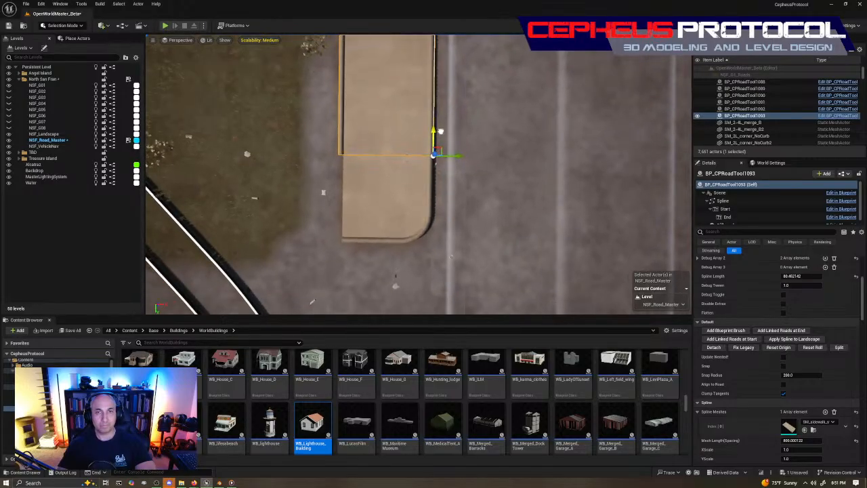
Step: Extend the side-street sidewalk along the lawn by moving its spline end point to the lawn's far corner
{"action": "left_click", "coordinate": [356, 183]}
{"action": "right_click_drag", "start_coordinate": [356, 183], "coordinate": [315, 177]}
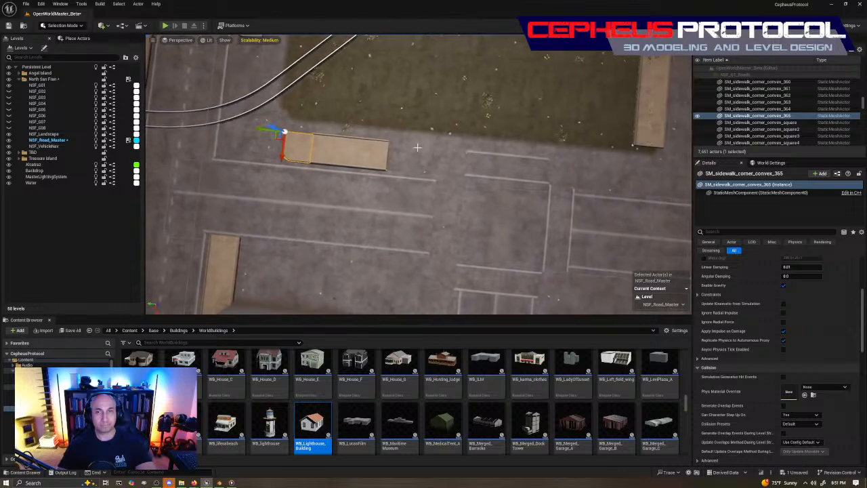
{"action": "left_click", "coordinate": [374, 154]}
{"action": "left_click", "coordinate": [385, 172]}
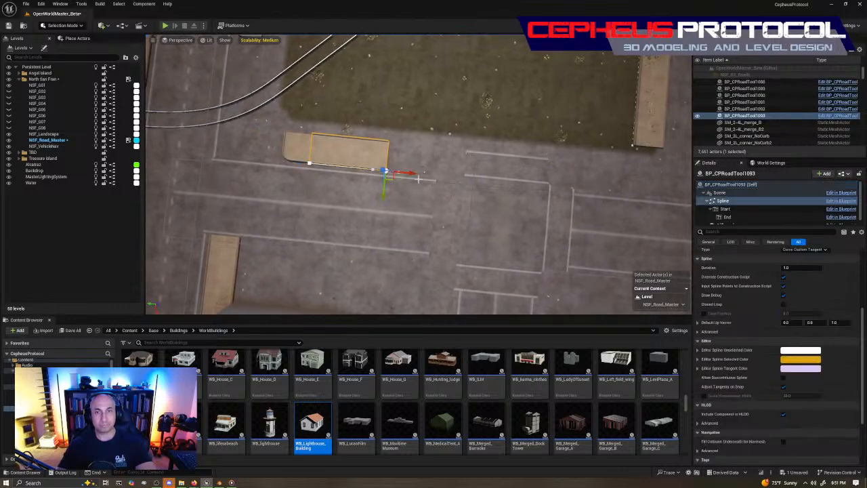
{"action": "left_click_drag", "start_coordinate": [409, 173], "coordinate": [651, 182]}
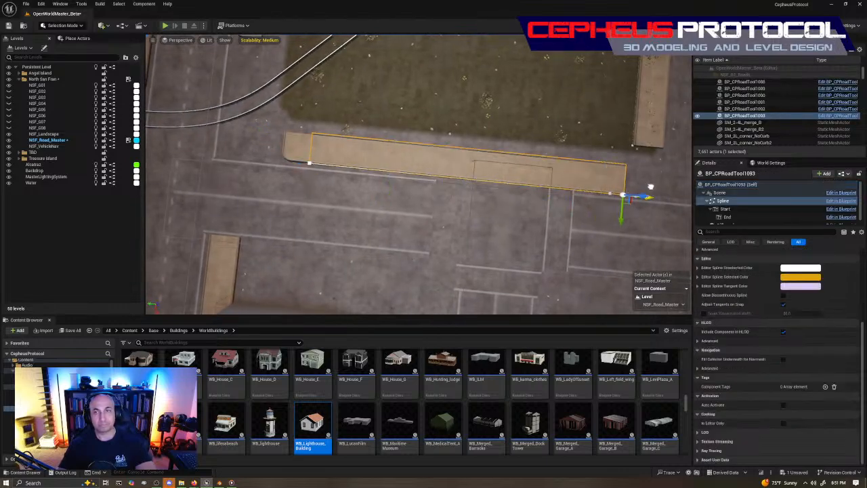
{"action": "left_click", "coordinate": [297, 145]}
Step: Duplicate the roadside rounded corner and place the copy near the far end of the side-street sidewalk
{"action": "right_click_drag", "start_coordinate": [298, 145], "coordinate": [273, 242]}
{"action": "right_click_drag", "start_coordinate": [376, 216], "coordinate": [397, 215]}
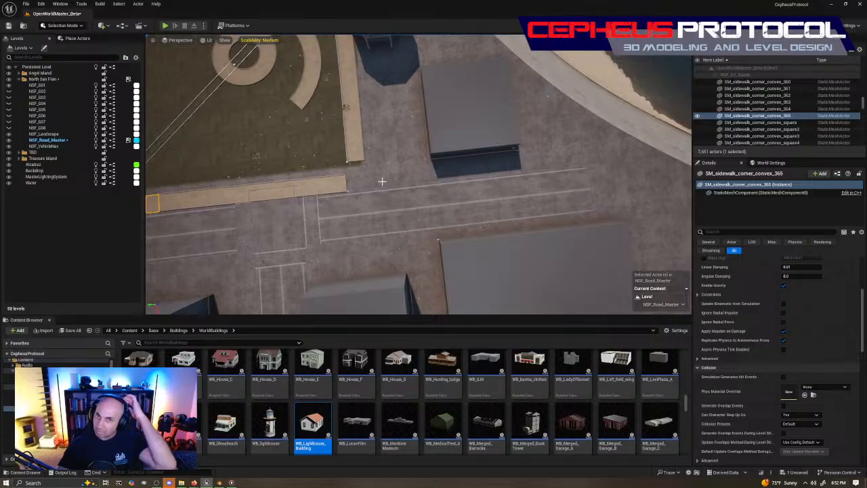
{"action": "right_click_drag", "start_coordinate": [463, 157], "coordinate": [406, 163]}
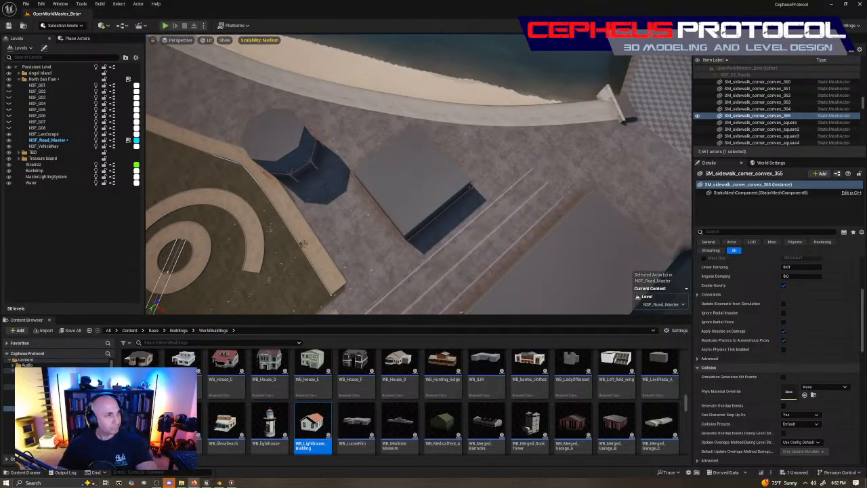
{"action": "right_click_drag", "start_coordinate": [495, 142], "coordinate": [474, 159]}
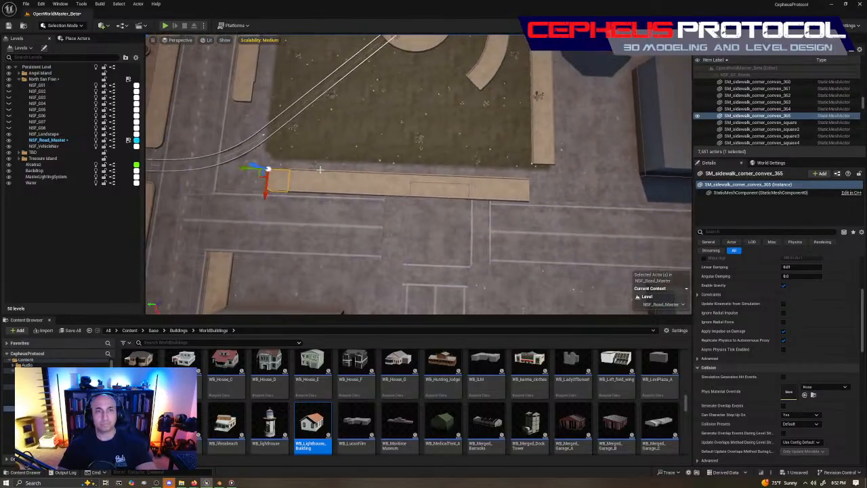
{"action": "left_click", "coordinate": [245, 99]}
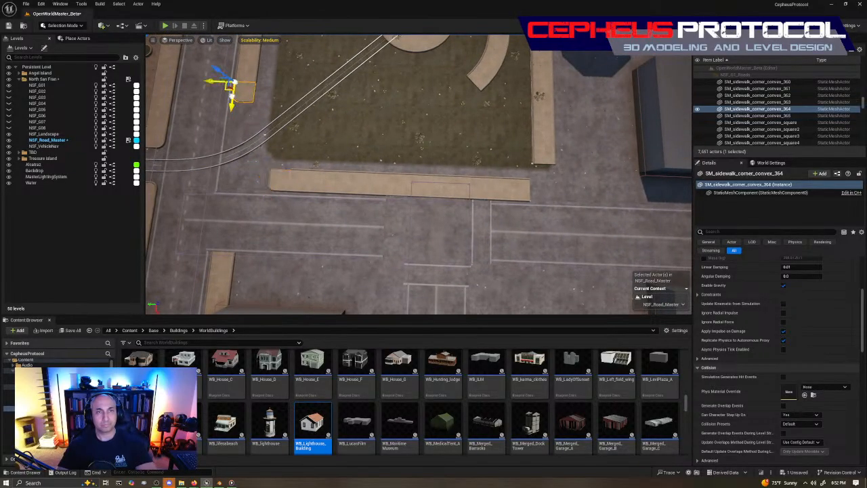
{"action": "left_click_drag", "start_coordinate": [230, 87], "coordinate": [541, 201], "text": "alt"}
Step: Rotate the copied rounded corner and align it flush with the end of the lawn sidewalk that passes the octagonal building
{"action": "right_click_drag", "start_coordinate": [541, 202], "coordinate": [568, 198]}
{"action": "key", "text": "e"}
{"action": "left_click_drag", "start_coordinate": [438, 229], "coordinate": [405, 217]}
{"action": "right_click_drag", "start_coordinate": [561, 210], "coordinate": [589, 210]}
{"action": "left_click_drag", "start_coordinate": [513, 229], "coordinate": [481, 258]}
{"action": "right_click_drag", "start_coordinate": [434, 204], "coordinate": [556, 183]}
{"action": "mouse_move", "coordinate": [390, 79]}
{"action": "right_mouse_down"}
{"action": "mouse_move", "coordinate": [386, 95]}
{"action": "mouse_move", "coordinate": [389, 80]}
{"action": "right_mouse_up"}
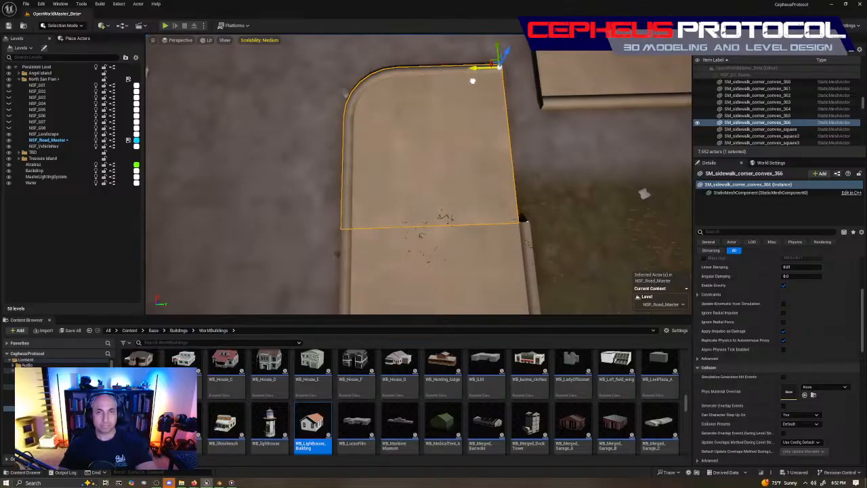
{"action": "key", "text": "Escape"}
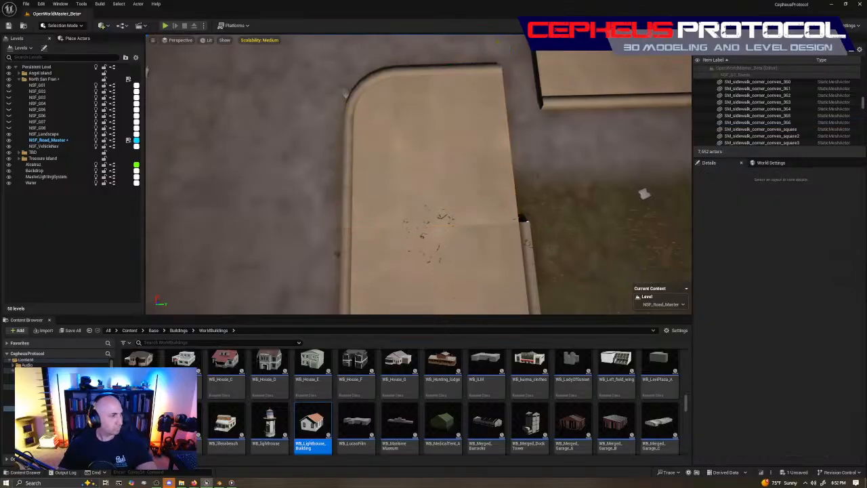
Step: Move the side-street sidewalk's spline end point forward to close the gap to the rounded corner
{"action": "right_click_drag", "start_coordinate": [406, 40], "coordinate": [190, 40]}
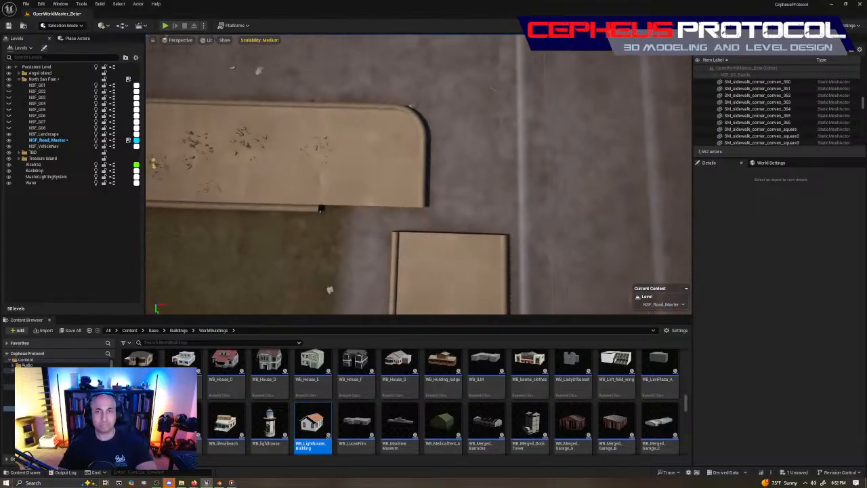
{"action": "left_click", "coordinate": [366, 149]}
{"action": "left_click", "coordinate": [455, 237]}
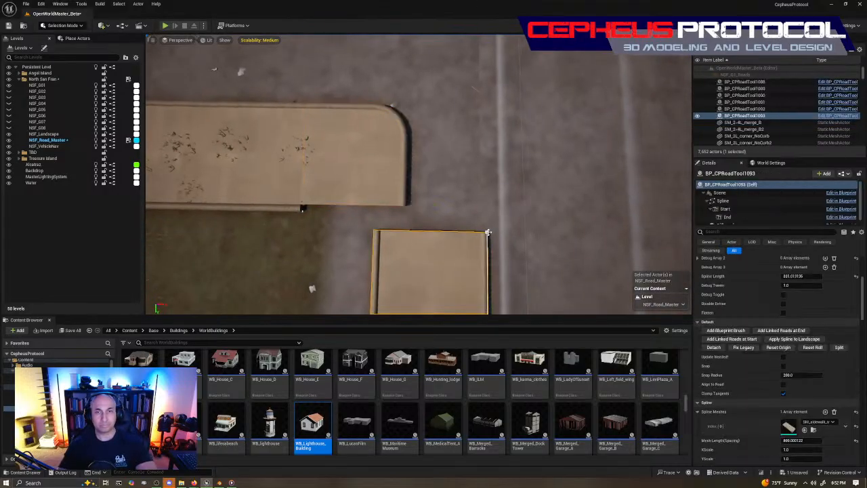
{"action": "left_click", "coordinate": [488, 233]}
{"action": "left_click_drag", "start_coordinate": [487, 209], "coordinate": [489, 184]}
{"action": "key", "text": "s"}
{"action": "right_click_drag", "start_coordinate": [583, 157], "coordinate": [421, 142]}
{"action": "key", "text": "w"}
{"action": "key", "text": "s"}
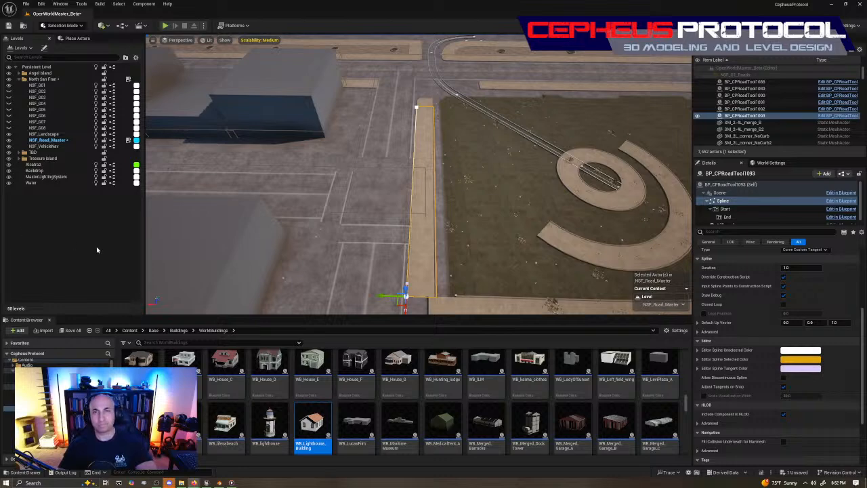
{"action": "right_click_drag", "start_coordinate": [419, 147], "coordinate": [282, 171]}
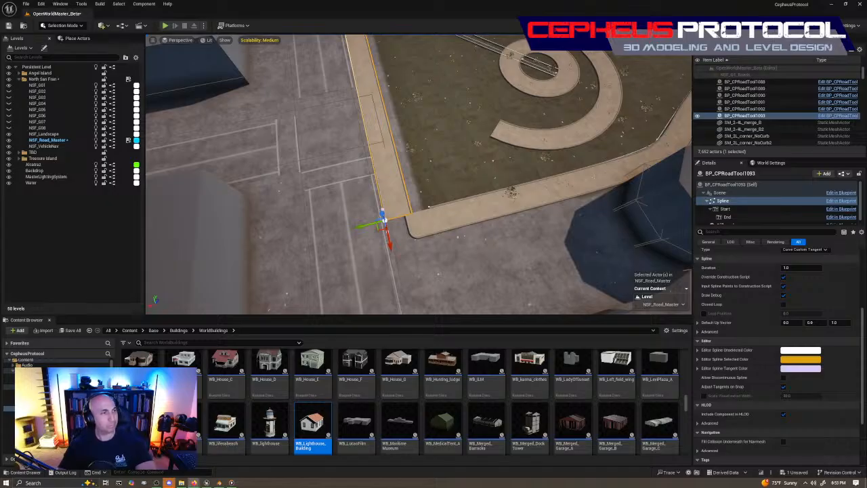
Step: Undo the last end-point change on the side-street sidewalk and move the whole sidewalk inward to the lawn's edge
{"action": "right_click_drag", "start_coordinate": [419, 174], "coordinate": [532, 150]}
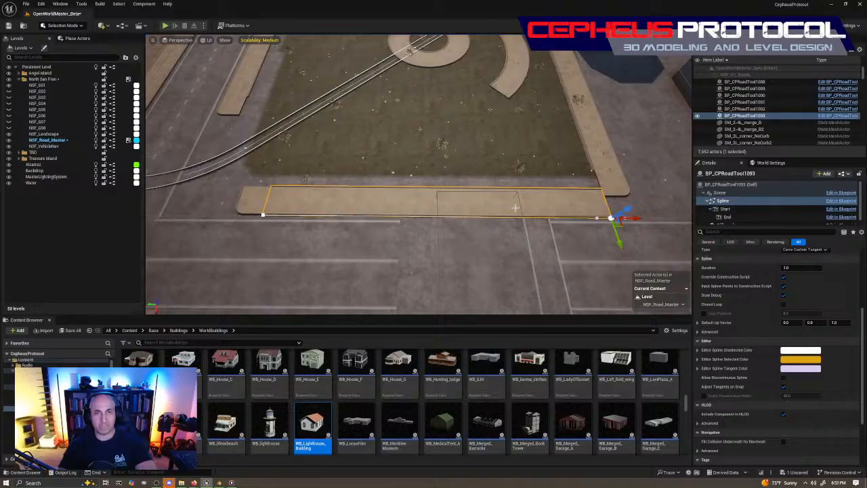
{"action": "right_click_drag", "start_coordinate": [532, 177], "coordinate": [544, 192]}
{"action": "right_click_drag", "start_coordinate": [396, 186], "coordinate": [420, 193]}
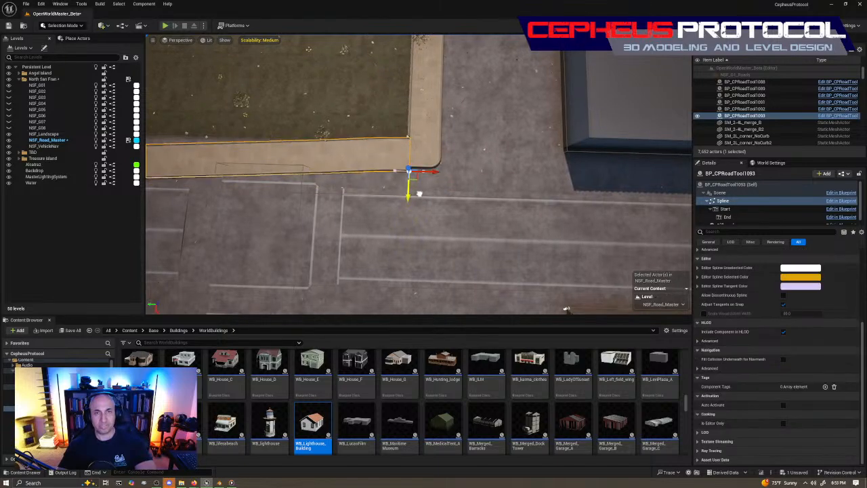
{"action": "key", "text": "ctrl+z"}
{"action": "left_click", "coordinate": [429, 132]}
{"action": "left_click", "coordinate": [377, 172]}
{"action": "right_click_drag", "start_coordinate": [377, 172], "coordinate": [356, 180]}
{"action": "left_click_drag", "start_coordinate": [295, 203], "coordinate": [305, 171]}
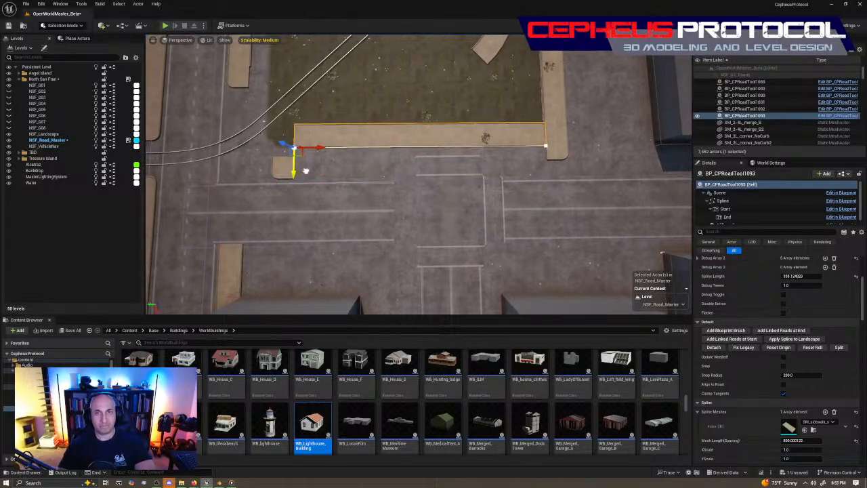
Step: Rotate the road junction piece beside the lawn a quarter turn so its stem meets the road running between the buildings
{"action": "left_click", "coordinate": [465, 226]}
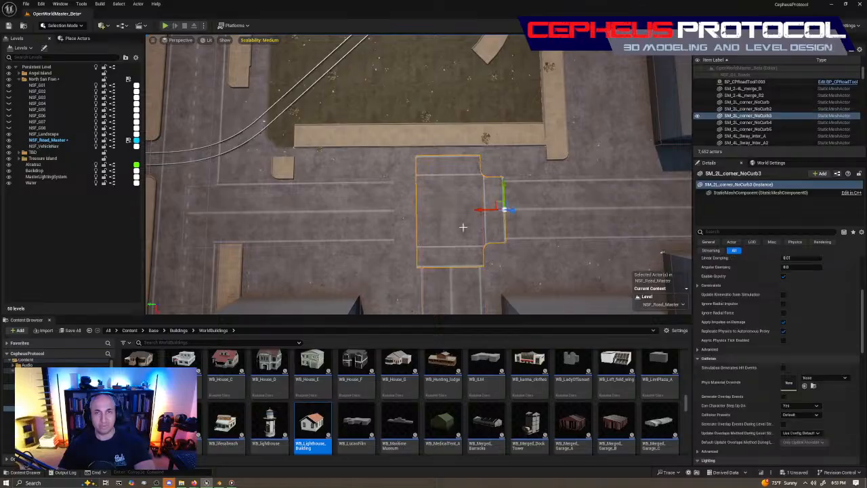
{"action": "key", "text": "f"}
{"action": "key", "text": "w"}
{"action": "mouse_move", "coordinate": [495, 224]}
{"action": "right_mouse_down"}
{"action": "mouse_move", "coordinate": [447, 218]}
{"action": "mouse_move", "coordinate": [495, 224]}
{"action": "right_mouse_up"}
{"action": "key", "text": "e"}
{"action": "left_click_drag", "start_coordinate": [428, 188], "coordinate": [395, 272]}
{"action": "key", "text": "ctrl+z"}
{"action": "key", "text": "w"}
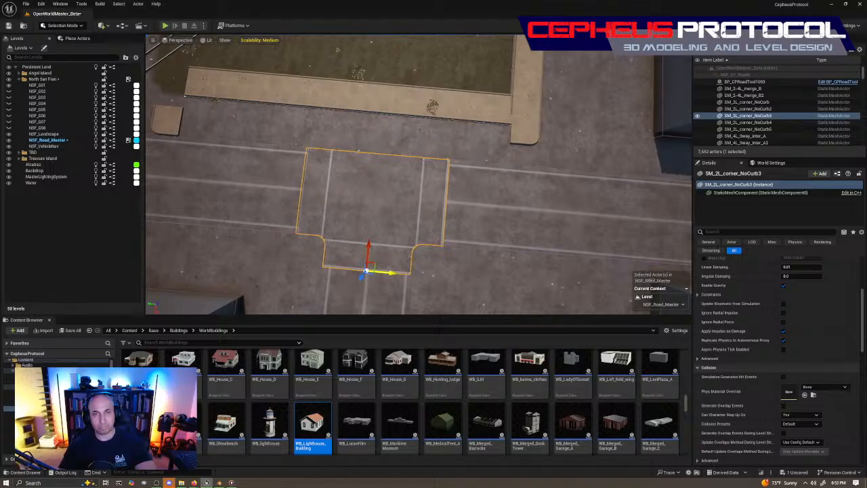
{"action": "key", "text": "Escape"}
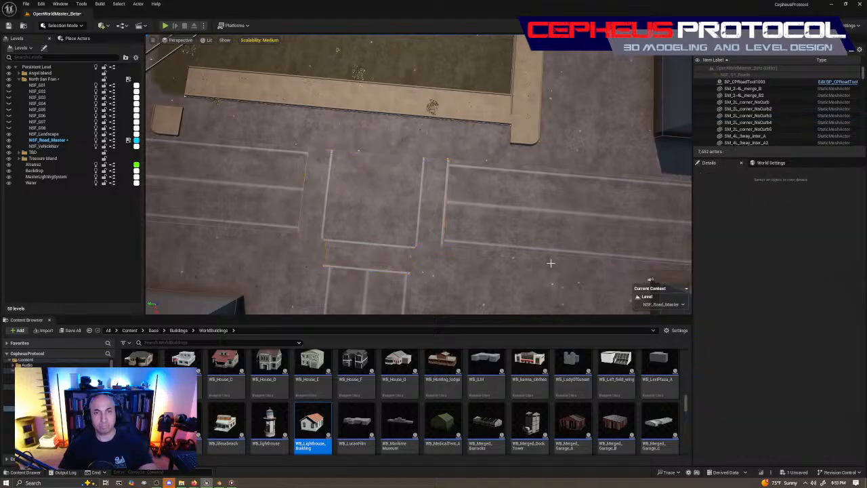
Step: Nudge the rotated junction piece sideways to line it up with the lane markings of the adjoining roads
{"action": "left_click", "coordinate": [423, 253]}
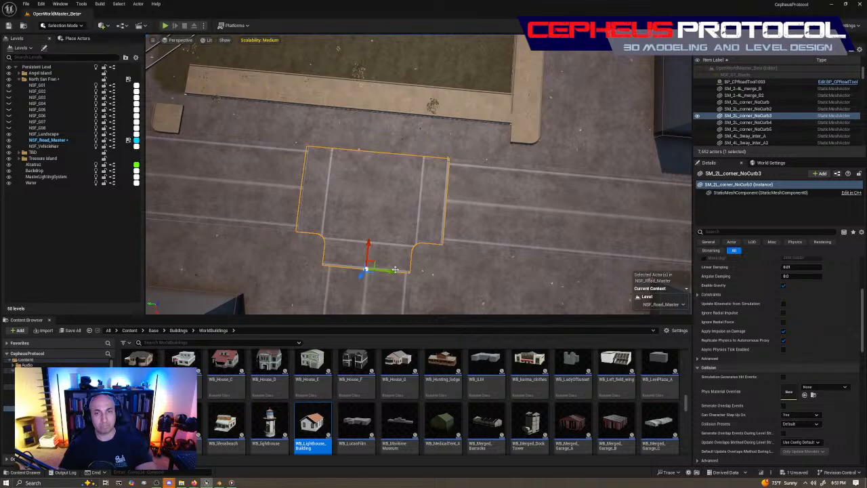
{"action": "left_click_drag", "start_coordinate": [392, 273], "coordinate": [394, 281]}
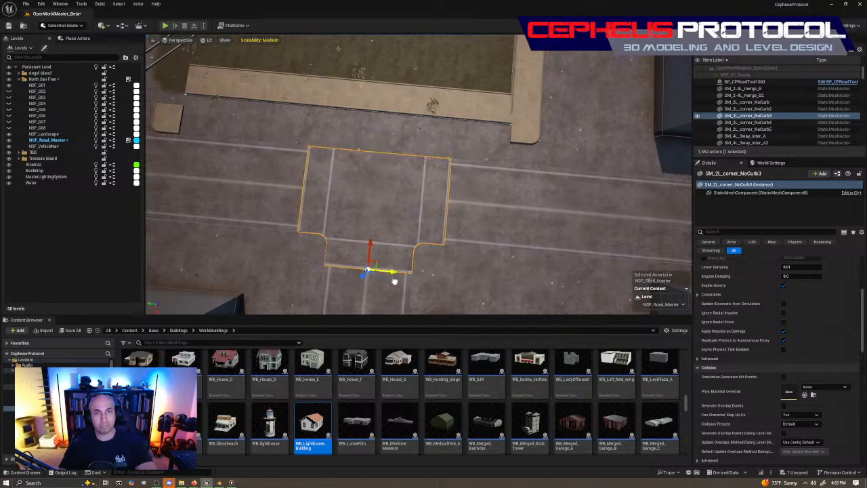
{"action": "key", "text": "Escape"}
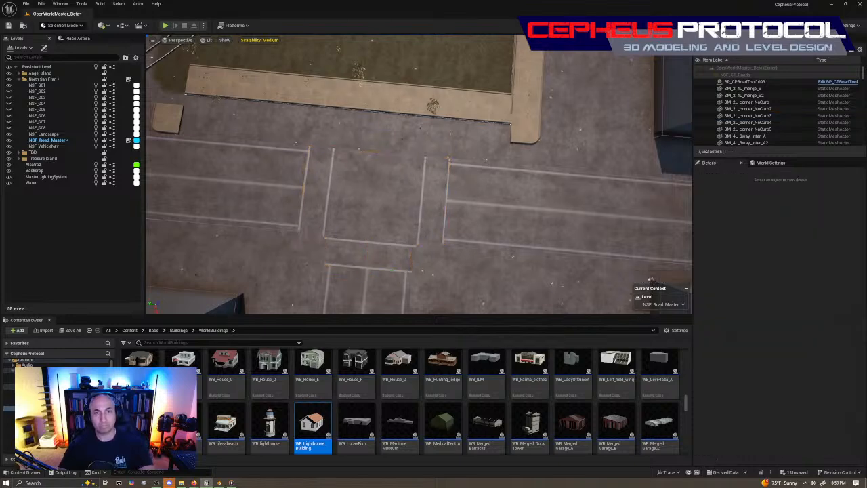
Step: Move the side-street sidewalk outward from the lawn until its end lines up with the rounded corner near the trolley track
{"action": "right_click_drag", "start_coordinate": [474, 249], "coordinate": [456, 233]}
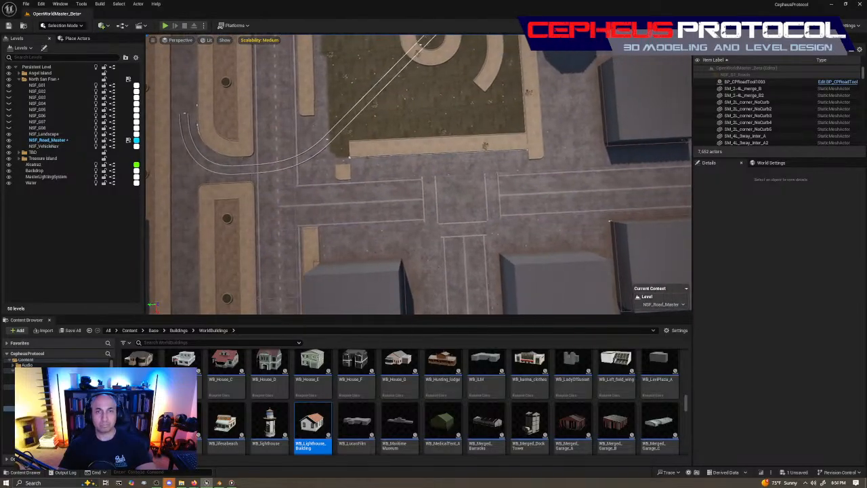
{"action": "left_click", "coordinate": [364, 146]}
{"action": "right_click_drag", "start_coordinate": [364, 145], "coordinate": [307, 166]}
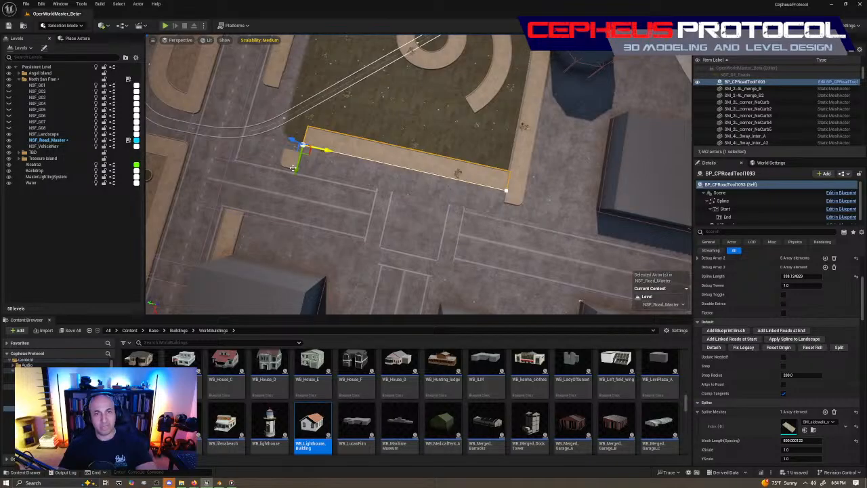
{"action": "mouse_move", "coordinate": [370, 161]}
{"action": "right_mouse_down"}
{"action": "mouse_move", "coordinate": [420, 160]}
{"action": "mouse_move", "coordinate": [370, 162]}
{"action": "right_mouse_up"}
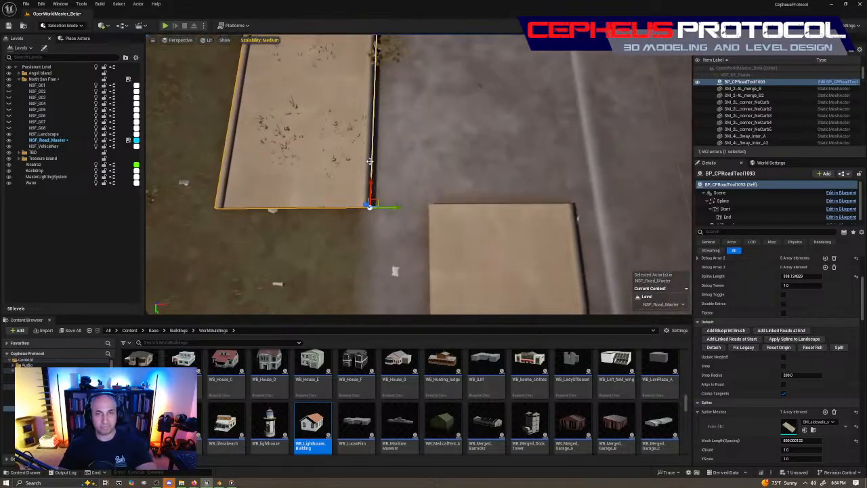
{"action": "left_click_drag", "start_coordinate": [400, 205], "coordinate": [609, 278]}
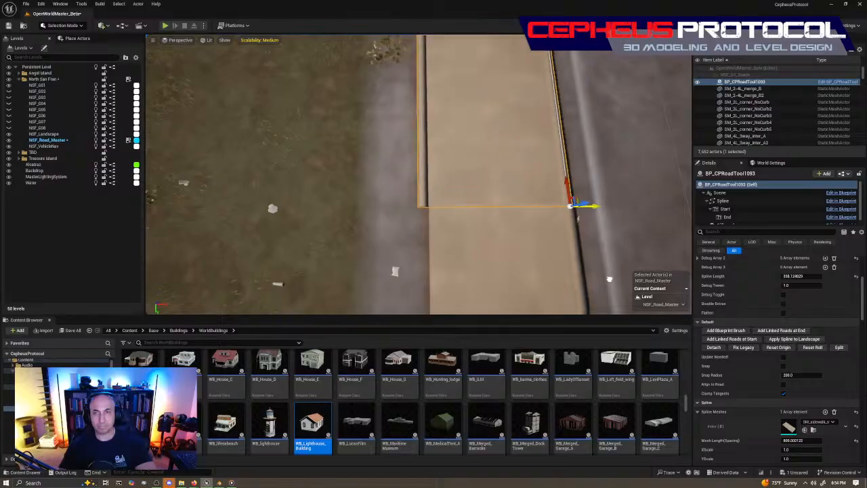
{"action": "key", "text": "Escape"}
Step: Move the rounded corner at the far end of the side-street sidewalk outward to line up with that sidewalk
{"action": "right_click_drag", "start_coordinate": [619, 244], "coordinate": [600, 204]}
{"action": "left_click", "coordinate": [432, 218]}
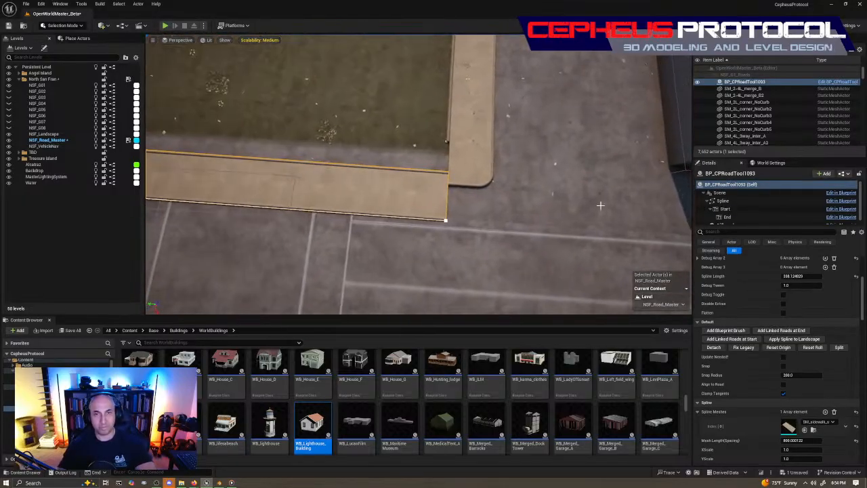
{"action": "right_click_drag", "start_coordinate": [498, 189], "coordinate": [593, 161]}
{"action": "left_click", "coordinate": [464, 172]}
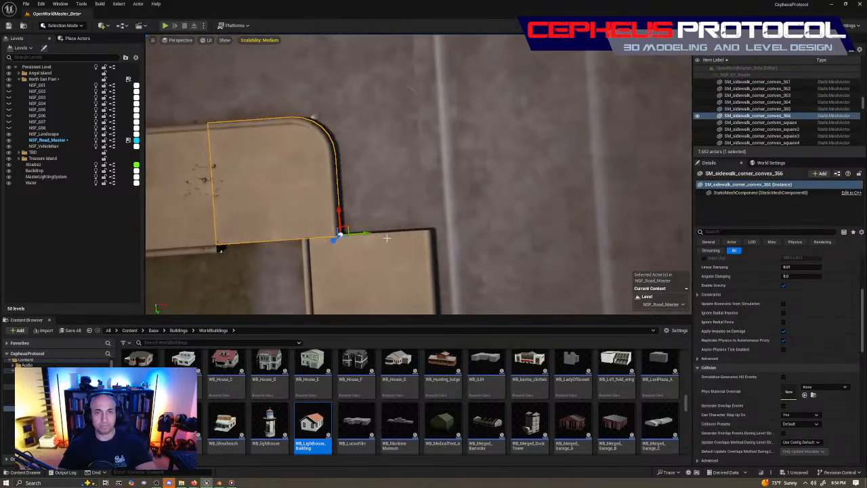
{"action": "left_click_drag", "start_coordinate": [367, 234], "coordinate": [460, 265]}
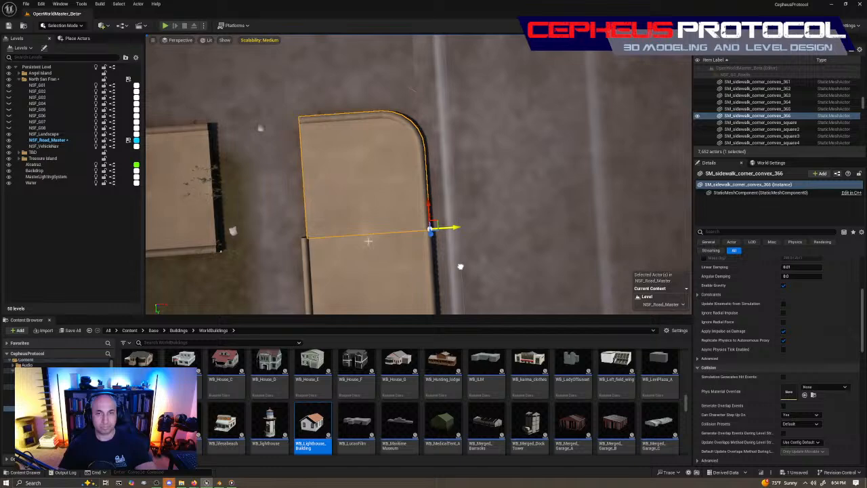
Step: Extend the adjoining lawn sidewalk by moving its spline end point to meet the repositioned rounded corner
{"action": "left_click", "coordinate": [193, 203]}
{"action": "right_click_drag", "start_coordinate": [193, 203], "coordinate": [181, 207]}
{"action": "left_click", "coordinate": [309, 224]}
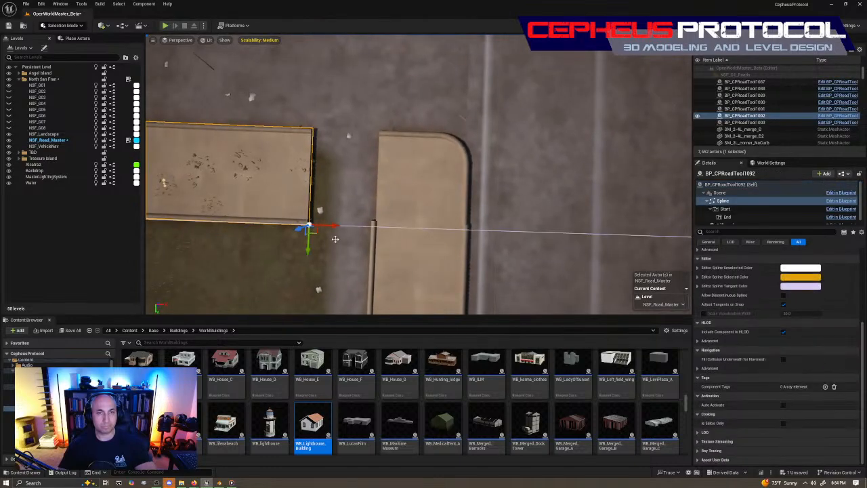
{"action": "left_click_drag", "start_coordinate": [336, 224], "coordinate": [405, 259]}
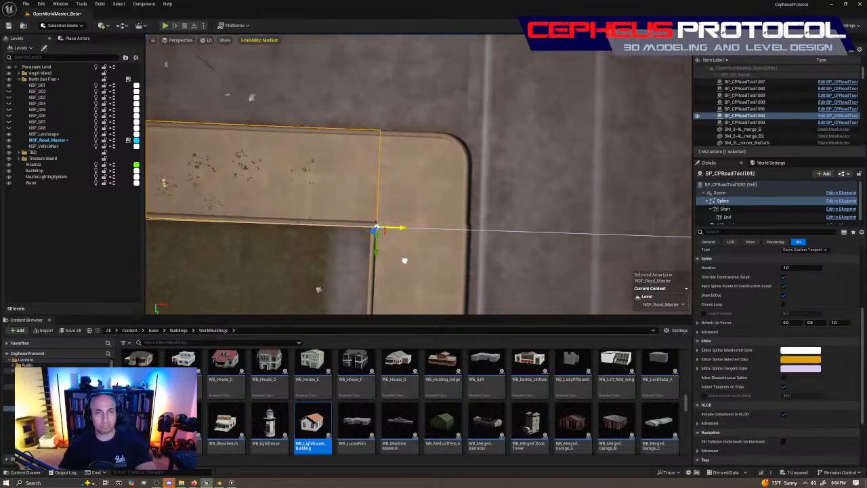
Step: Nudge the side-street sidewalk's spline end point so its outer curb sits flush with the rounded corner
{"action": "right_click_drag", "start_coordinate": [405, 260], "coordinate": [322, 258]}
{"action": "key", "text": "w"}
{"action": "key", "text": "d"}
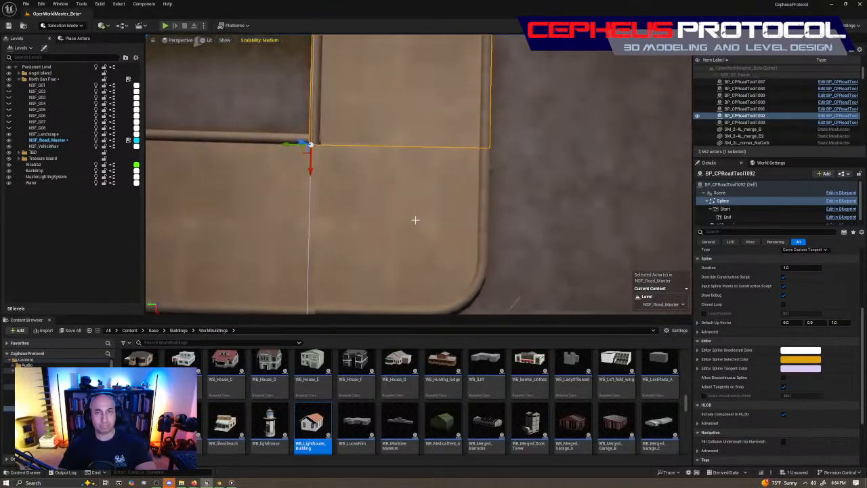
{"action": "left_click", "coordinate": [412, 220]}
{"action": "key", "text": "Escape"}
{"action": "key", "text": "s"}
{"action": "right_click_drag", "start_coordinate": [598, 195], "coordinate": [599, 194]}
{"action": "key", "text": "w"}
{"action": "left_click", "coordinate": [358, 260]}
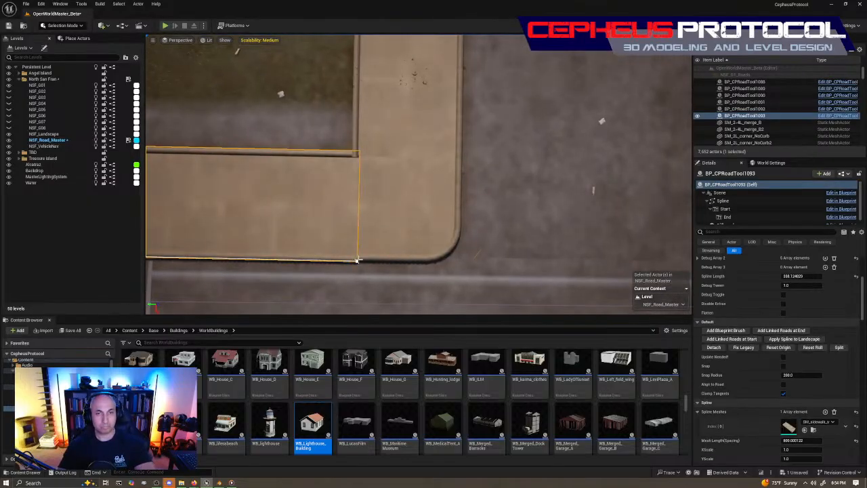
{"action": "left_click", "coordinate": [357, 260]}
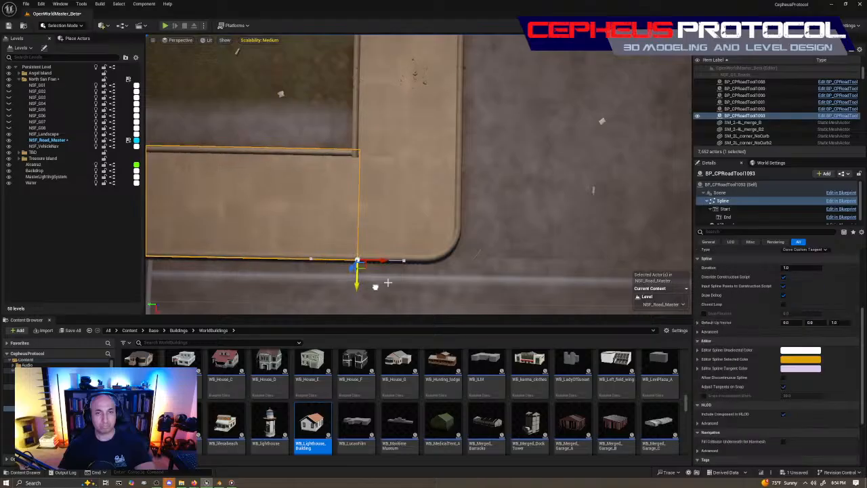
{"action": "key", "text": "Escape"}
Step: Slide the side-street sidewalk lengthwise away from the trolley track and move the track-side rounded corner against its end
{"action": "right_click_drag", "start_coordinate": [404, 154], "coordinate": [402, 179]}
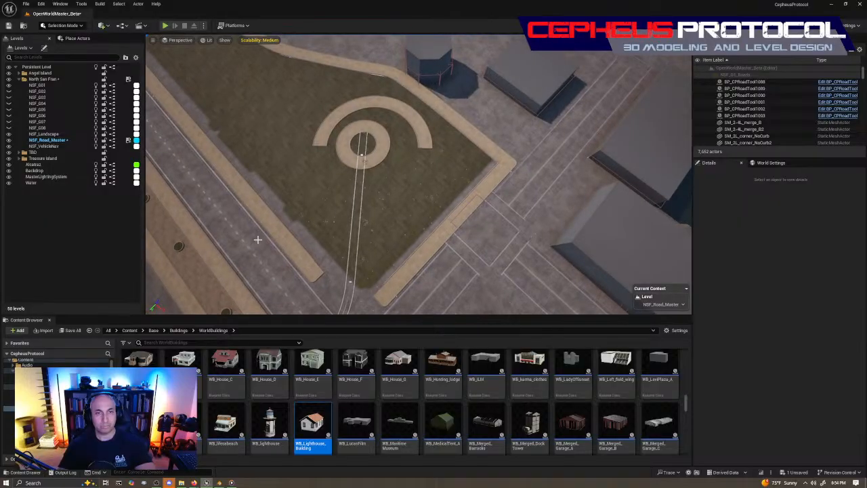
{"action": "left_click", "coordinate": [258, 240]}
{"action": "left_click", "coordinate": [424, 258]}
{"action": "right_click_drag", "start_coordinate": [451, 265], "coordinate": [452, 265]}
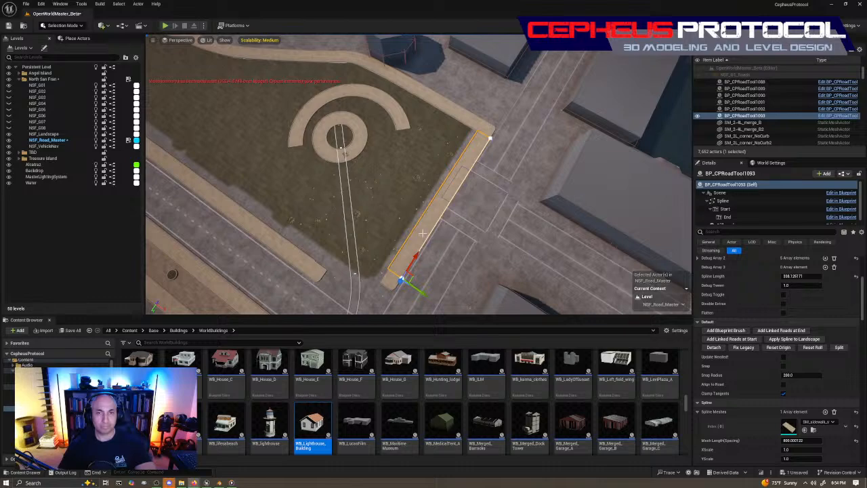
{"action": "right_click_drag", "start_coordinate": [422, 233], "coordinate": [445, 215]}
{"action": "key", "text": "w"}
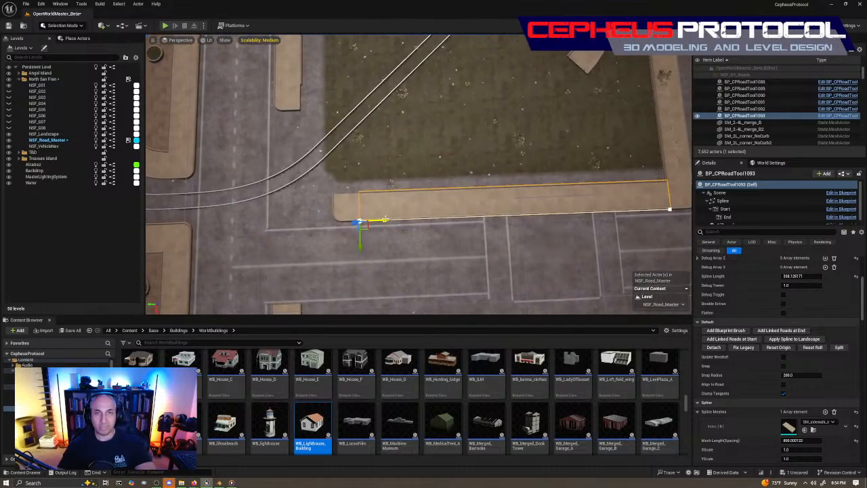
{"action": "left_click_drag", "start_coordinate": [385, 219], "coordinate": [408, 222]}
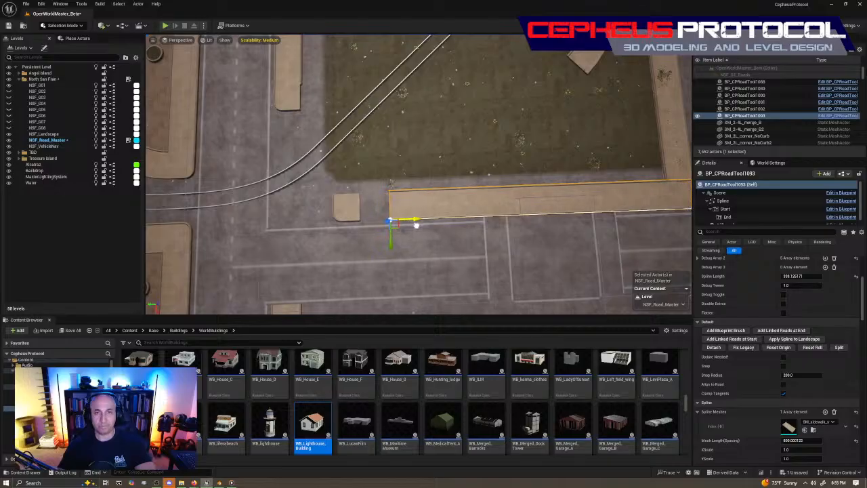
{"action": "left_click", "coordinate": [356, 205]}
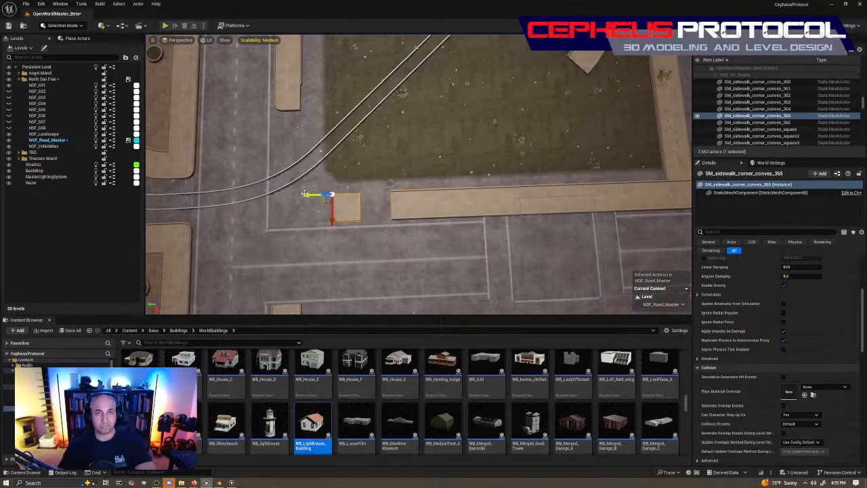
{"action": "left_click_drag", "start_coordinate": [305, 195], "coordinate": [337, 209]}
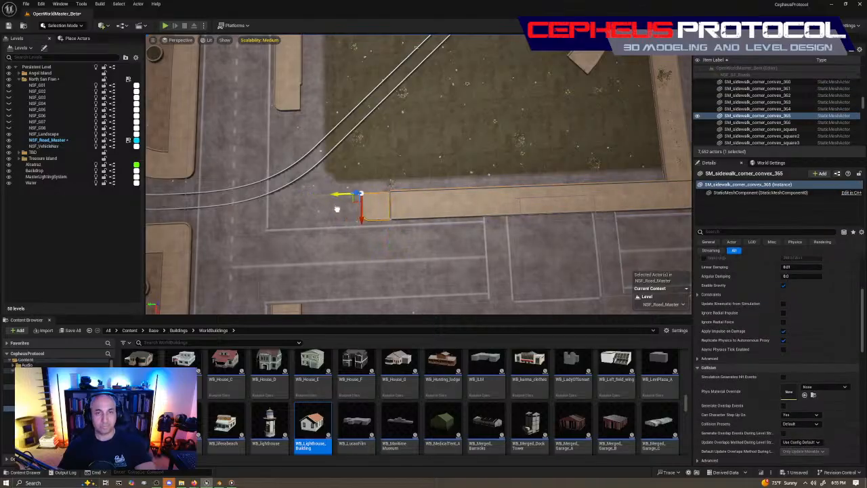
Step: Duplicate the short rail segment in the lawn's circular plaza and place the copy at the lawn's corner beside the trolley track
{"action": "left_click", "coordinate": [389, 93]}
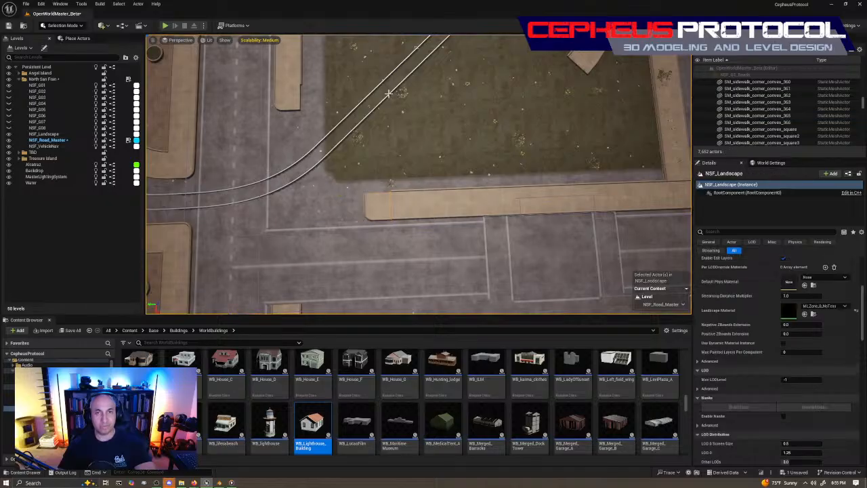
{"action": "left_click", "coordinate": [389, 93]}
{"action": "right_click_drag", "start_coordinate": [388, 93], "coordinate": [400, 103]}
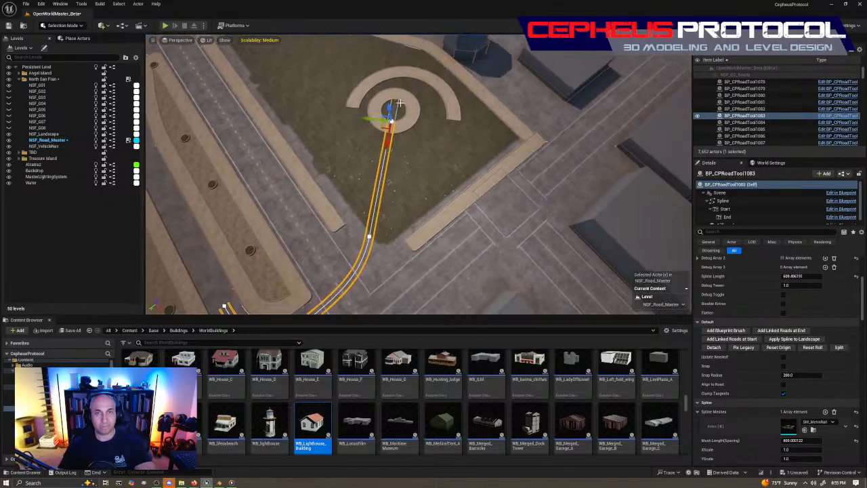
{"action": "left_click", "coordinate": [393, 106]}
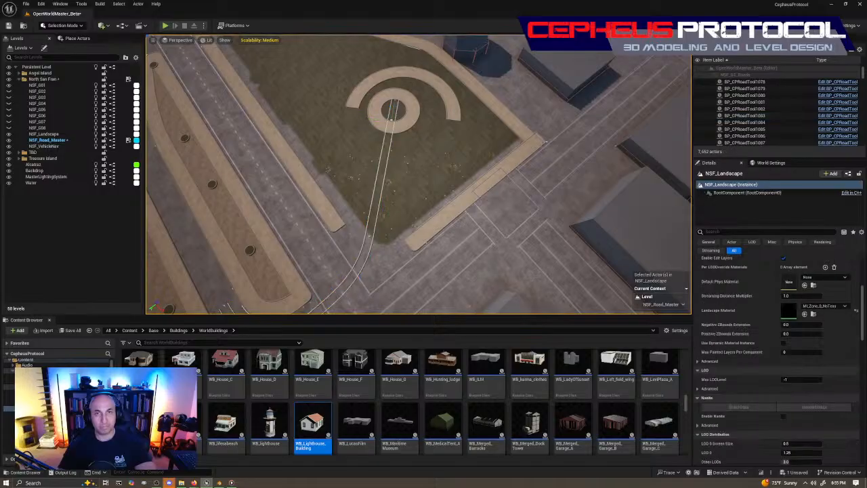
{"action": "left_click", "coordinate": [394, 115]}
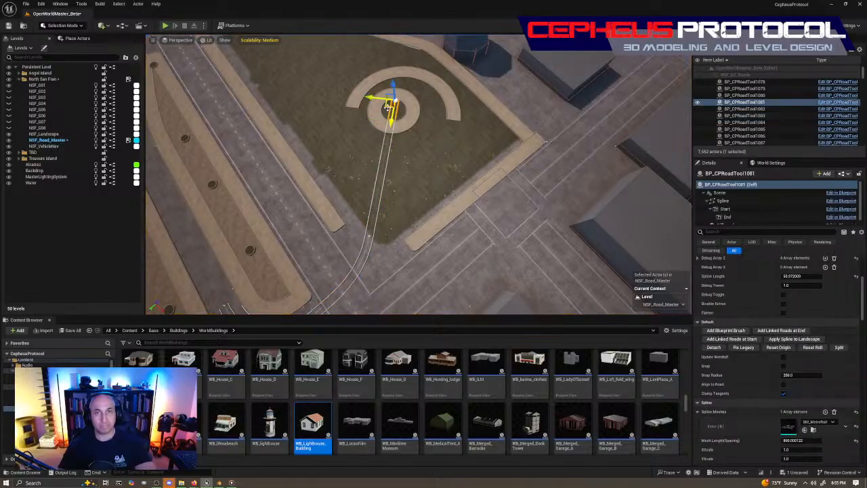
{"action": "left_click_drag", "start_coordinate": [388, 110], "coordinate": [392, 228], "text": "alt"}
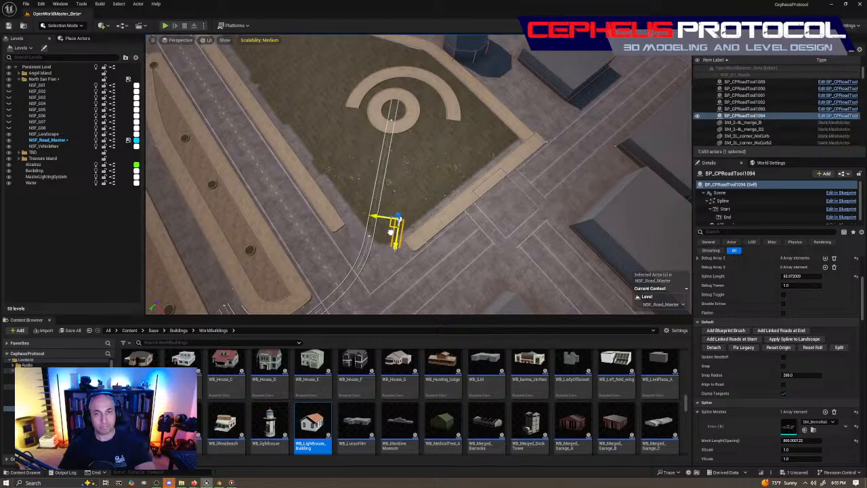
Step: Rotate the copied rail segment half a turn so it points back into the lawn
{"action": "key", "text": "e"}
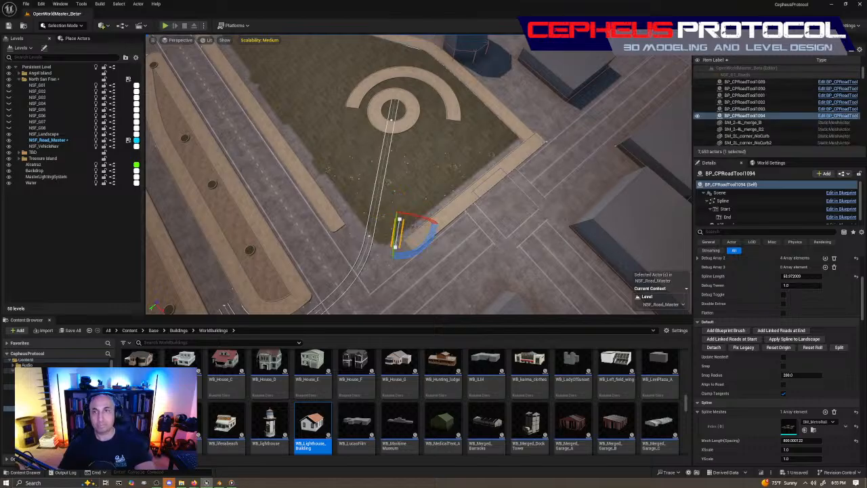
{"action": "left_click_drag", "start_coordinate": [420, 253], "coordinate": [451, 213]}
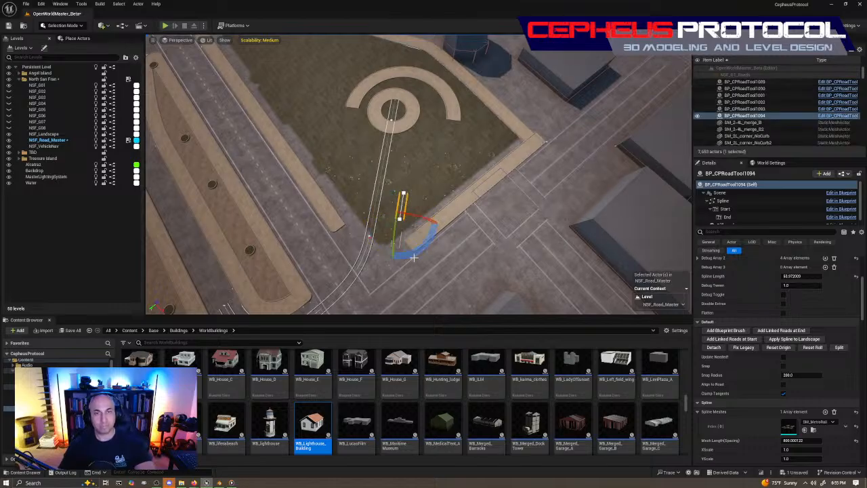
{"action": "key", "text": "w"}
{"action": "mouse_move", "coordinate": [403, 210]}
{"action": "right_mouse_down"}
{"action": "mouse_move", "coordinate": [451, 208]}
{"action": "mouse_move", "coordinate": [417, 210]}
{"action": "right_mouse_up"}
{"action": "key", "text": "w"}
{"action": "key", "text": "s"}
{"action": "key", "text": "s"}
{"action": "key", "text": "w"}
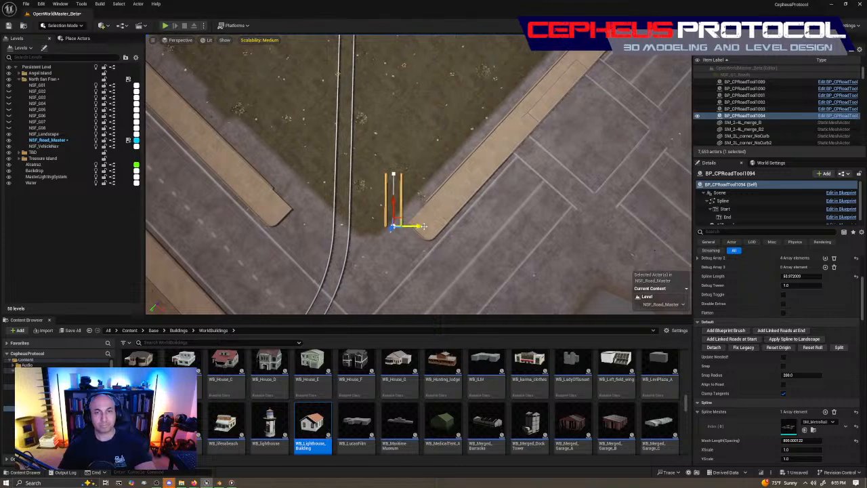
Step: Nudge the copied rail segment at the lawn's corner sideways, slightly closer to the trolley track
{"action": "left_click_drag", "start_coordinate": [418, 226], "coordinate": [414, 229]}
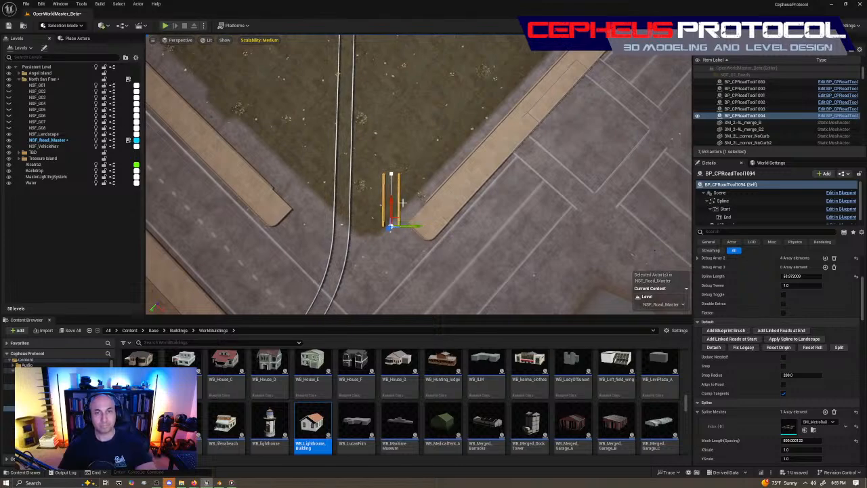
{"action": "left_click", "coordinate": [350, 182]}
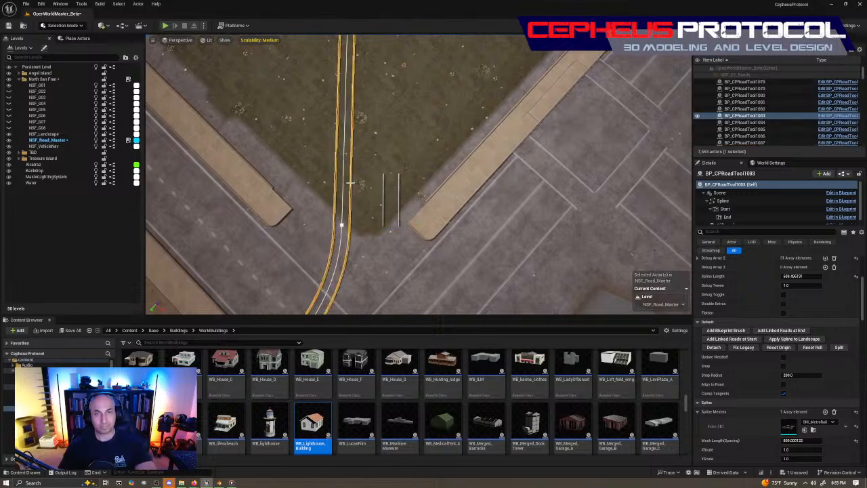
{"action": "left_click", "coordinate": [383, 208]}
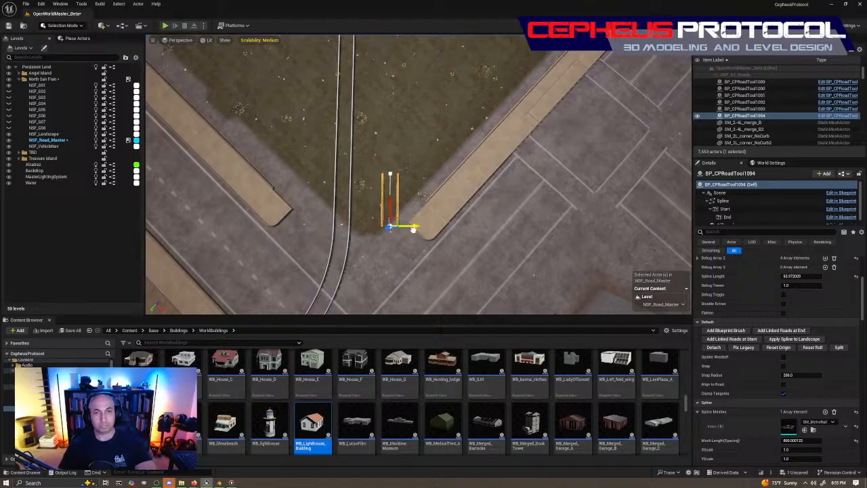
Step: Slide the track-side rounded corner back along the side-street sidewalk, away from the trolley track
{"action": "left_click", "coordinate": [433, 223]}
{"action": "right_click_drag", "start_coordinate": [433, 223], "coordinate": [282, 223]}
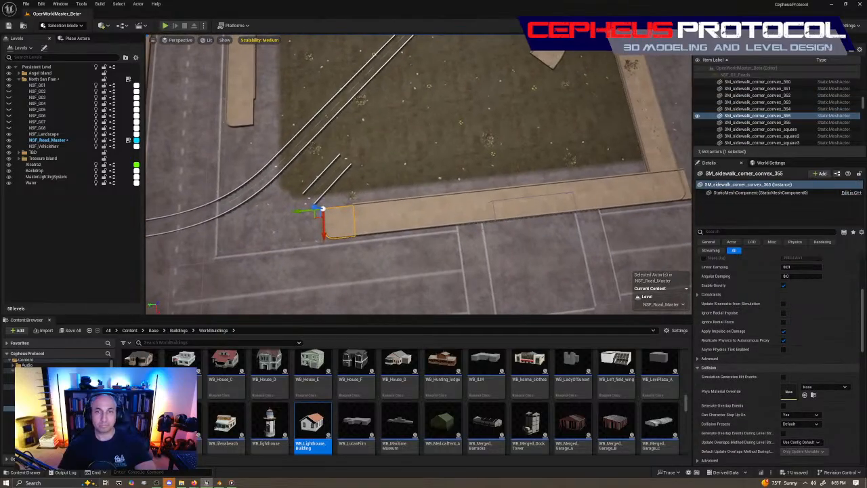
{"action": "left_click_drag", "start_coordinate": [293, 213], "coordinate": [328, 244]}
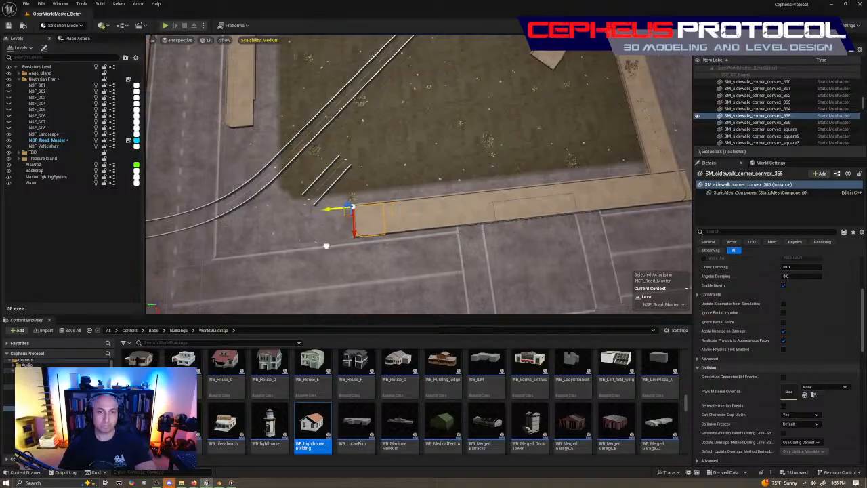
Step: Shift the side-street sidewalk lengthwise so its near end meets the inner edge of the repositioned rounded corner
{"action": "left_click", "coordinate": [432, 214]}
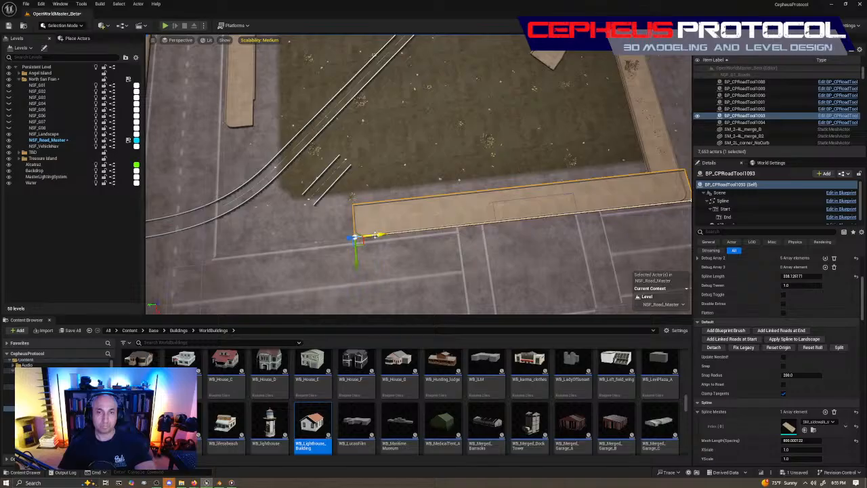
{"action": "right_click_drag", "start_coordinate": [409, 245], "coordinate": [412, 272]}
{"action": "key", "text": "w"}
{"action": "key", "text": "s"}
{"action": "key", "text": "d"}
{"action": "key", "text": "w"}
{"action": "key", "text": "w"}
{"action": "left_click_drag", "start_coordinate": [373, 220], "coordinate": [353, 237]}
{"action": "left_click", "coordinate": [298, 196]}
{"action": "key", "text": "s"}
{"action": "right_click_drag", "start_coordinate": [298, 196], "coordinate": [406, 235]}
{"action": "left_click", "coordinate": [466, 173]}
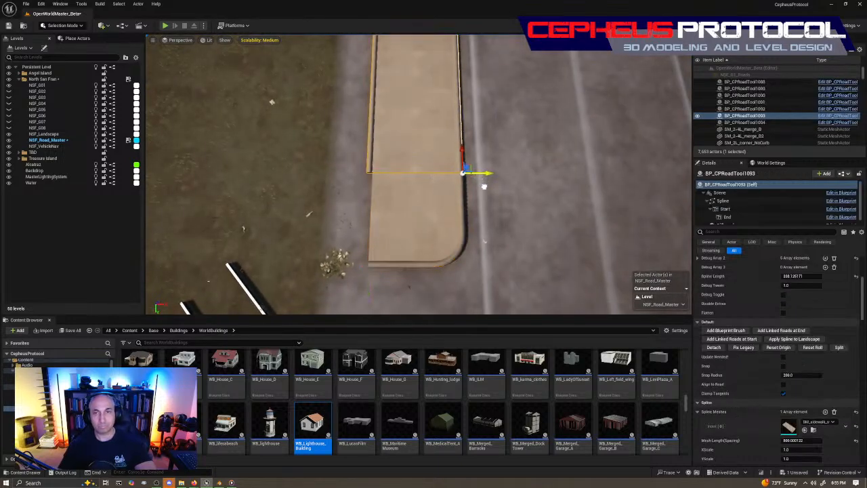
{"action": "key", "text": "w"}
Step: Pull the side-street sidewalk's far spline end point back until it closes against the rounded corner at the other end
{"action": "right_click_drag", "start_coordinate": [483, 185], "coordinate": [298, 206]}
{"action": "key", "text": "Escape"}
{"action": "key", "text": "s"}
{"action": "key", "text": "d"}
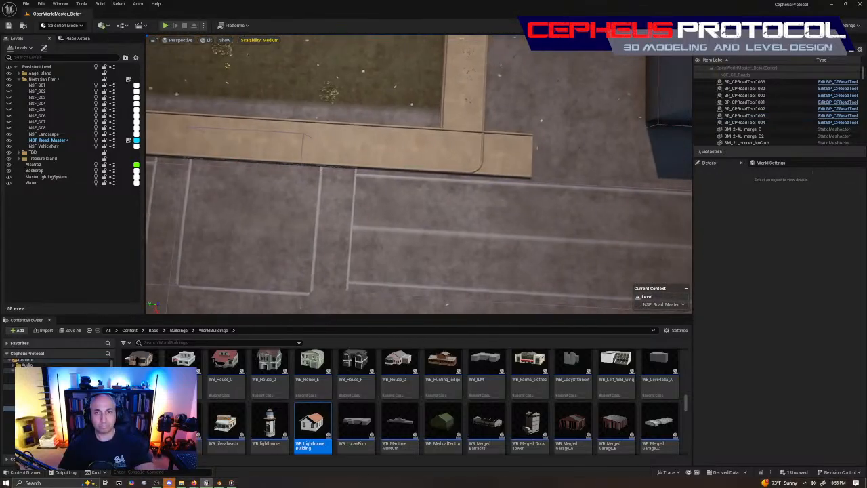
{"action": "left_click", "coordinate": [512, 170]}
{"action": "left_click", "coordinate": [520, 178]}
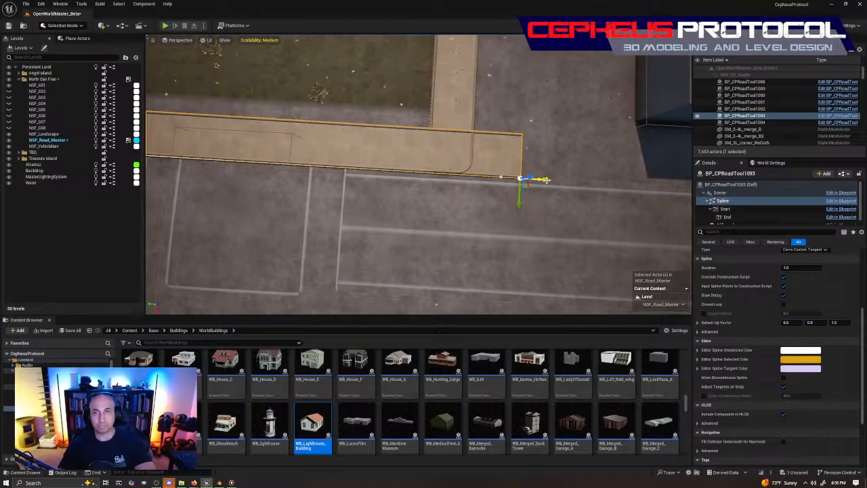
{"action": "left_click_drag", "start_coordinate": [545, 179], "coordinate": [451, 176]}
{"action": "right_click_drag", "start_coordinate": [501, 163], "coordinate": [354, 191]}
{"action": "key", "text": "w"}
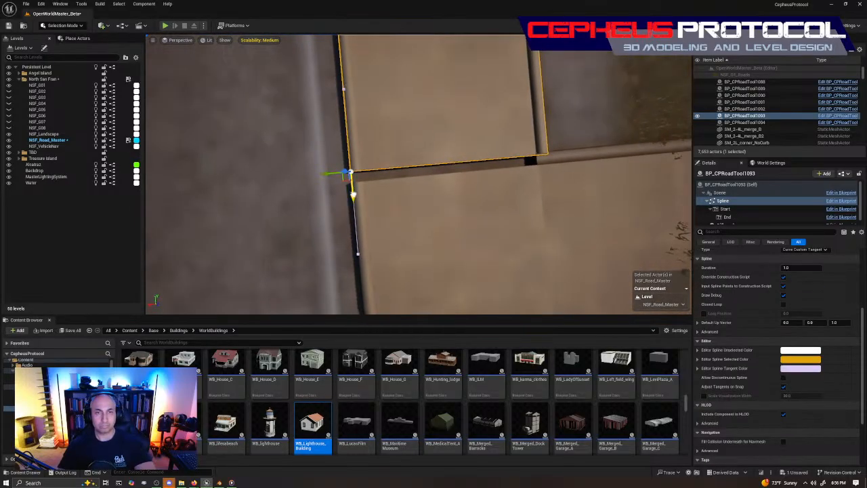
{"action": "left_click_drag", "start_coordinate": [353, 195], "coordinate": [356, 207]}
{"action": "key", "text": "Escape"}
{"action": "right_click_drag", "start_coordinate": [430, 178], "coordinate": [472, 122]}
{"action": "key", "text": "s"}
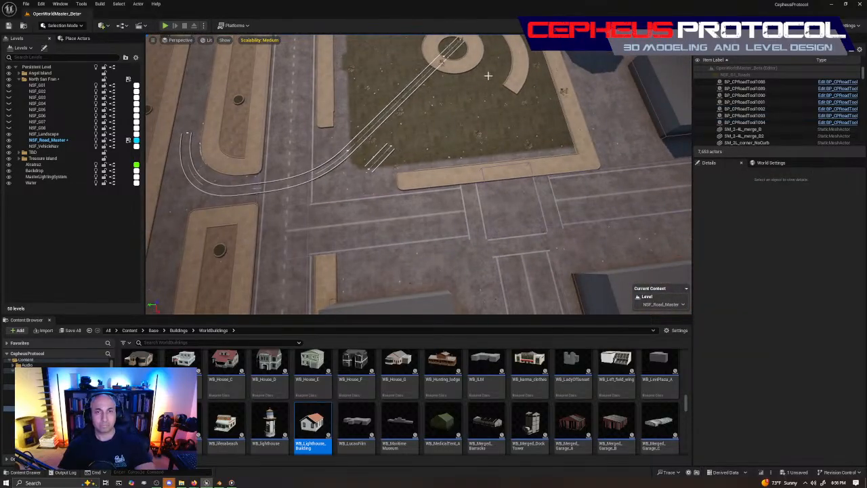
Step: Duplicate the side-street sidewalk, rotate the copy to run into the lawn, and align its start with the track-side rounded corner
{"action": "left_click", "coordinate": [453, 166]}
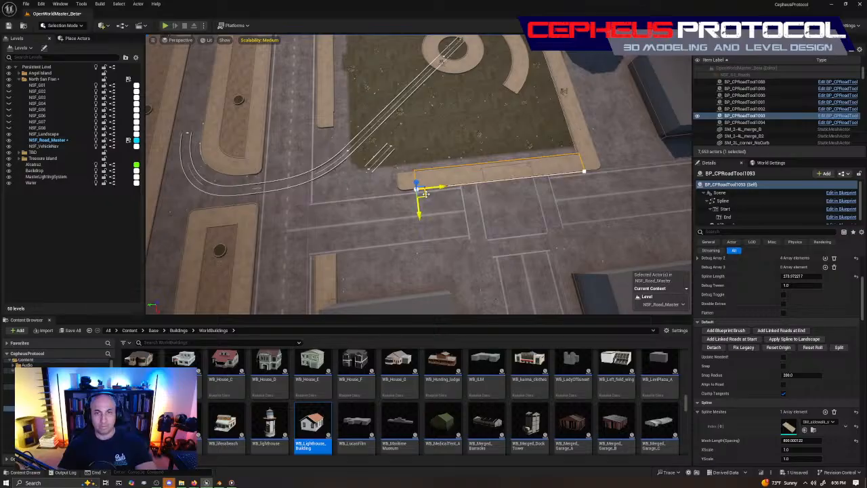
{"action": "left_click_drag", "start_coordinate": [426, 194], "coordinate": [403, 163], "text": "alt"}
{"action": "right_click_drag", "start_coordinate": [403, 163], "coordinate": [402, 187]}
{"action": "key", "text": "w"}
{"action": "key", "text": "e"}
{"action": "right_click_drag", "start_coordinate": [377, 215], "coordinate": [412, 219]}
{"action": "left_click_drag", "start_coordinate": [396, 211], "coordinate": [436, 170]}
{"action": "key", "text": "w"}
{"action": "left_click_drag", "start_coordinate": [372, 180], "coordinate": [442, 235]}
{"action": "mouse_move", "coordinate": [441, 236]}
{"action": "right_mouse_down"}
{"action": "mouse_move", "coordinate": [411, 245]}
{"action": "mouse_move", "coordinate": [438, 240]}
{"action": "right_mouse_up"}
{"action": "key", "text": "w"}
{"action": "left_click_drag", "start_coordinate": [479, 225], "coordinate": [473, 227]}
{"action": "left_click", "coordinate": [541, 173]}
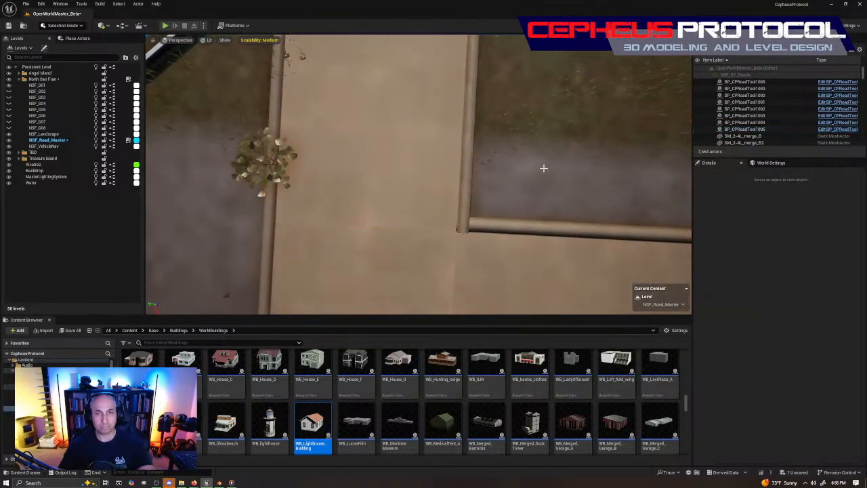
Step: Move and rotate the copied sidewalk's far spline end point so it reaches the open end of the plaza's curved path
{"action": "key", "text": "s"}
{"action": "right_click_drag", "start_coordinate": [544, 169], "coordinate": [474, 171]}
{"action": "left_click", "coordinate": [504, 50]}
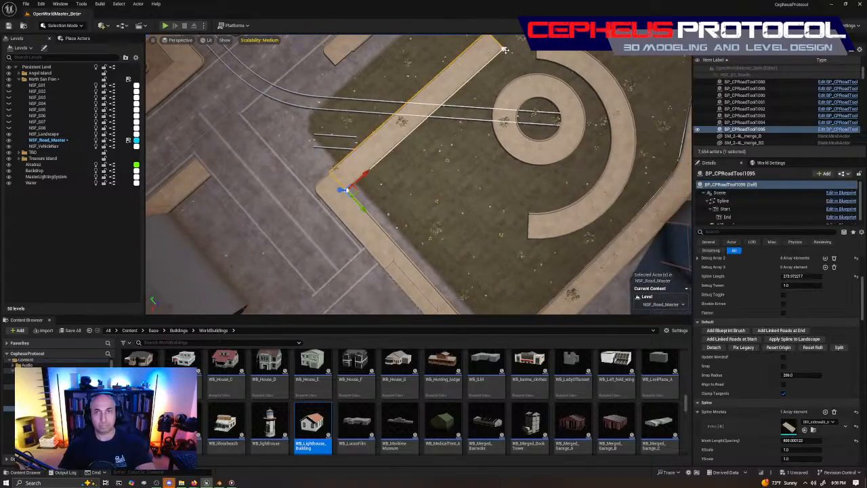
{"action": "left_click", "coordinate": [504, 49]}
{"action": "left_click_drag", "start_coordinate": [516, 49], "coordinate": [516, 206]}
{"action": "right_click_drag", "start_coordinate": [516, 206], "coordinate": [591, 206]}
{"action": "key", "text": "w"}
{"action": "key", "text": "s"}
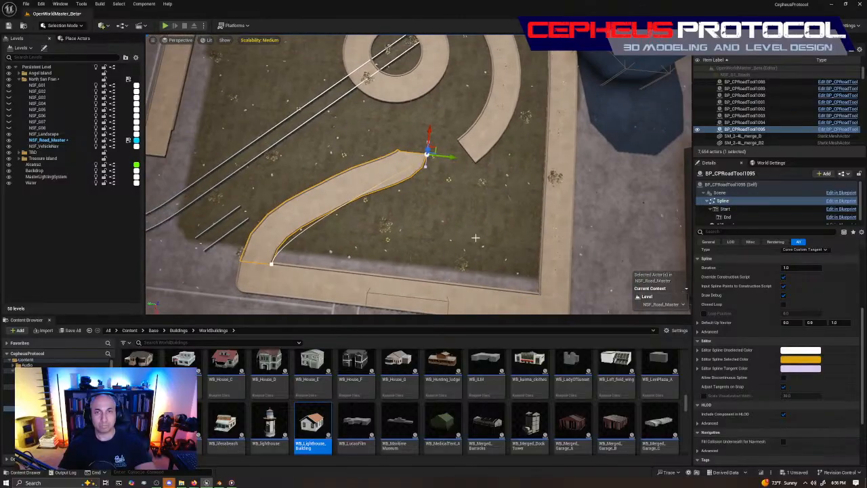
{"action": "key", "text": "e"}
{"action": "left_click_drag", "start_coordinate": [416, 197], "coordinate": [376, 183]}
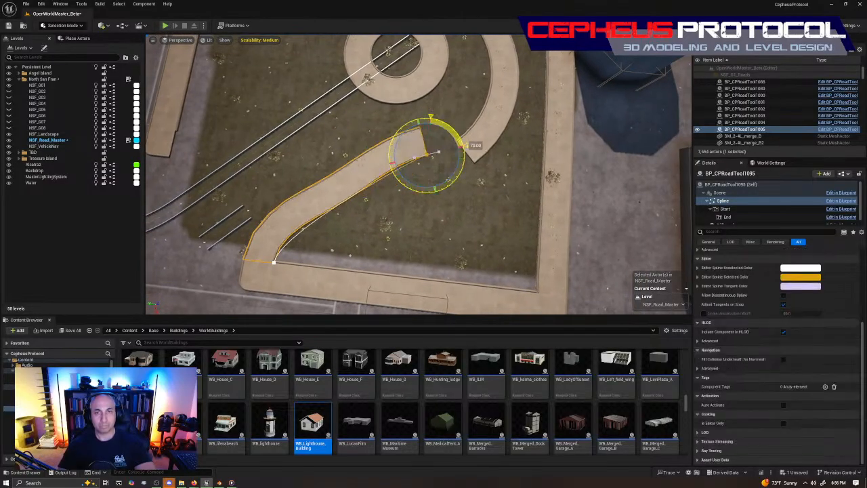
{"action": "key", "text": "w"}
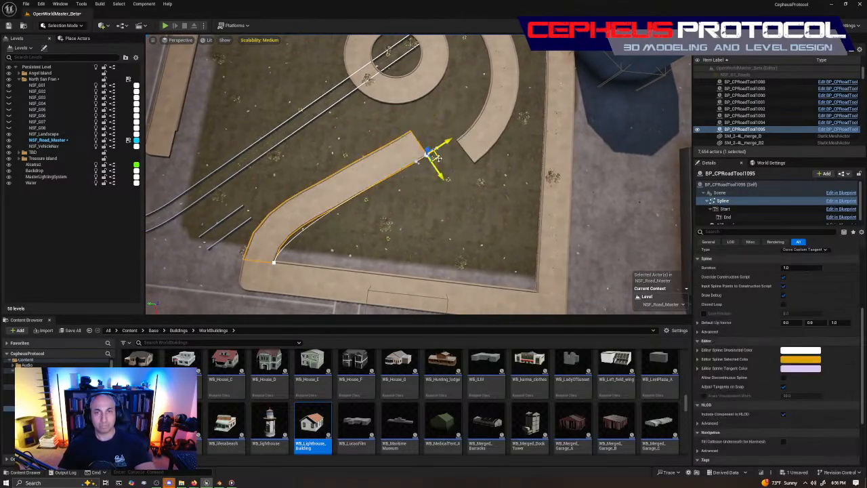
{"action": "left_click_drag", "start_coordinate": [442, 164], "coordinate": [479, 158]}
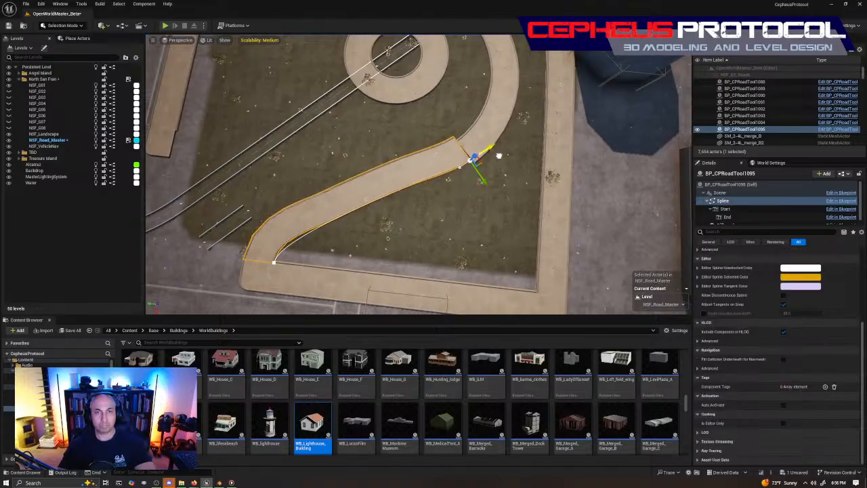
Step: Fine-tune the rotation and position of the lawn path's end point so it joins flush with the curved plaza path
{"action": "right_click_drag", "start_coordinate": [498, 156], "coordinate": [373, 163]}
{"action": "key", "text": "w"}
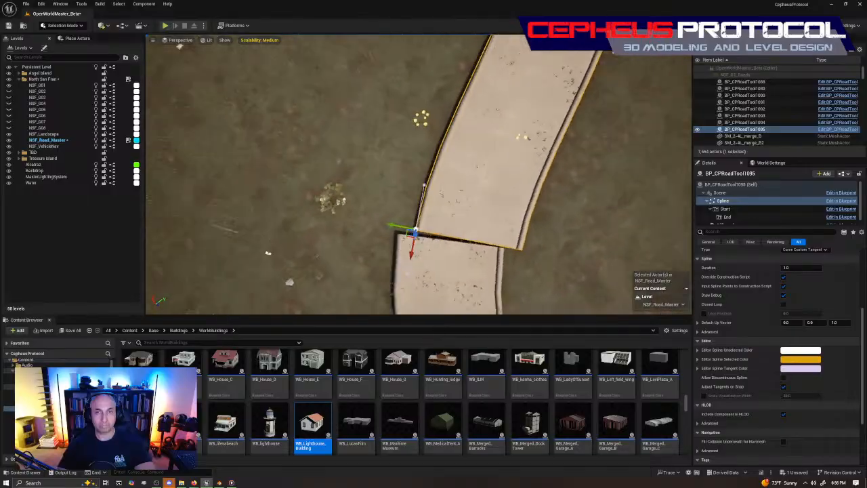
{"action": "right_click_drag", "start_coordinate": [576, 68], "coordinate": [635, 61]}
{"action": "key", "text": "w"}
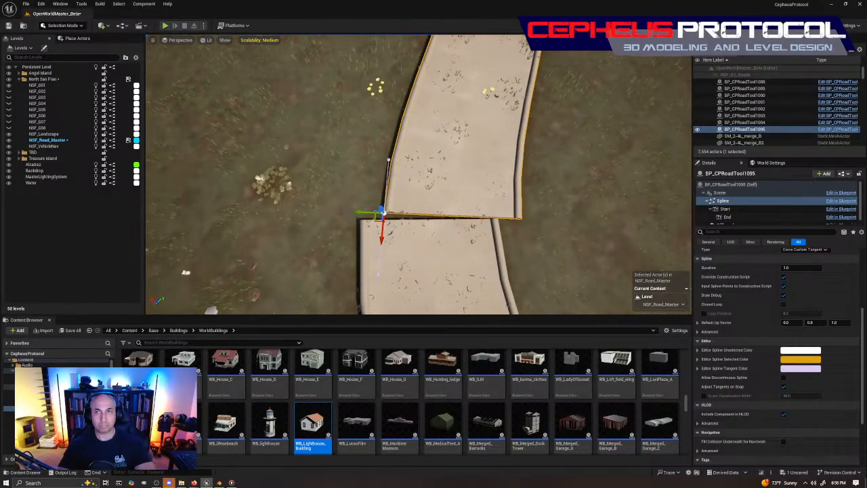
{"action": "left_click_drag", "start_coordinate": [408, 238], "coordinate": [405, 242]}
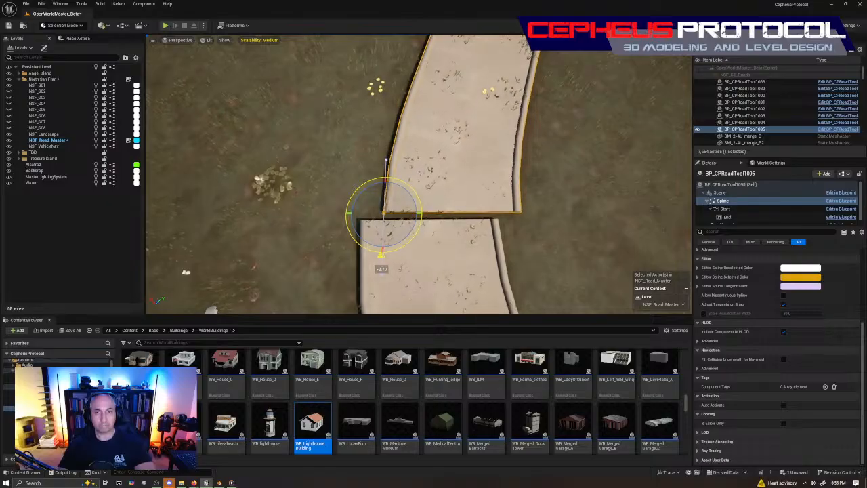
{"action": "key", "text": "w"}
{"action": "left_click_drag", "start_coordinate": [362, 213], "coordinate": [336, 244]}
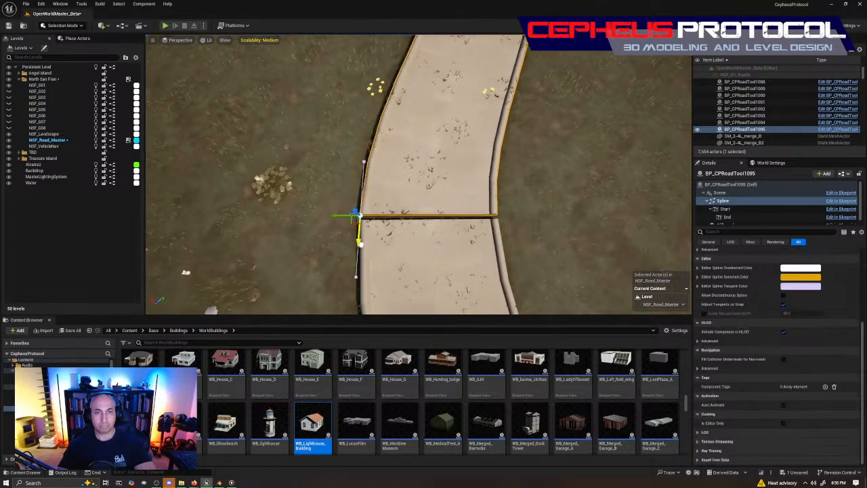
{"action": "left_click_drag", "start_coordinate": [366, 250], "coordinate": [368, 251]}
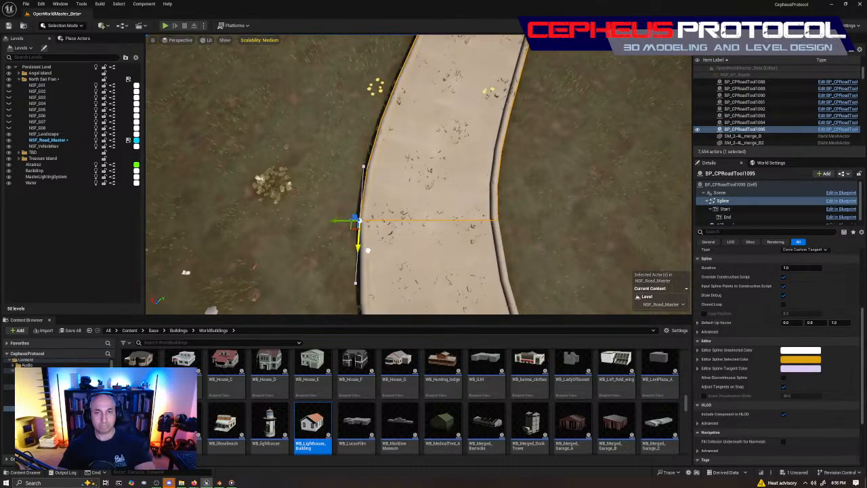
{"action": "left_click_drag", "start_coordinate": [335, 221], "coordinate": [334, 233]}
{"action": "key", "text": "Escape"}
{"action": "scroll", "coordinate": [376, 246], "scroll_direction": "down", "scroll_amount": 10}
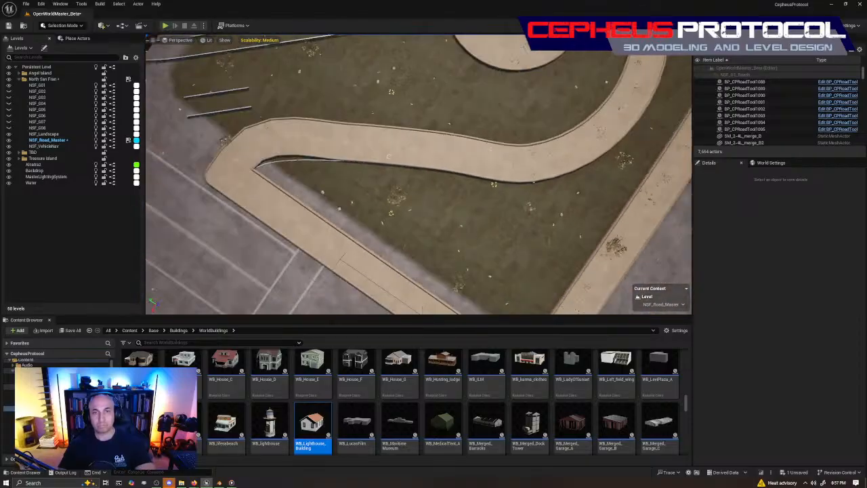
Step: Extend the spline tangents at both ends of the lawn path to form a smooth S-curve
{"action": "left_click", "coordinate": [440, 212]}
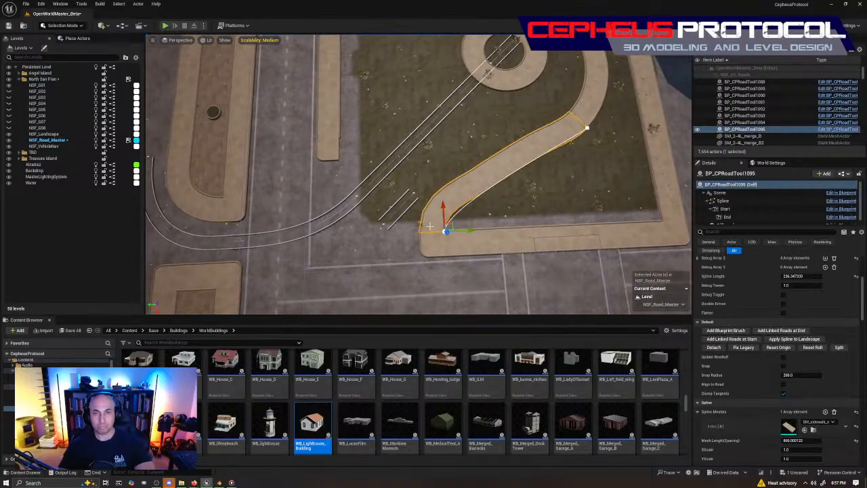
{"action": "left_click", "coordinate": [450, 217]}
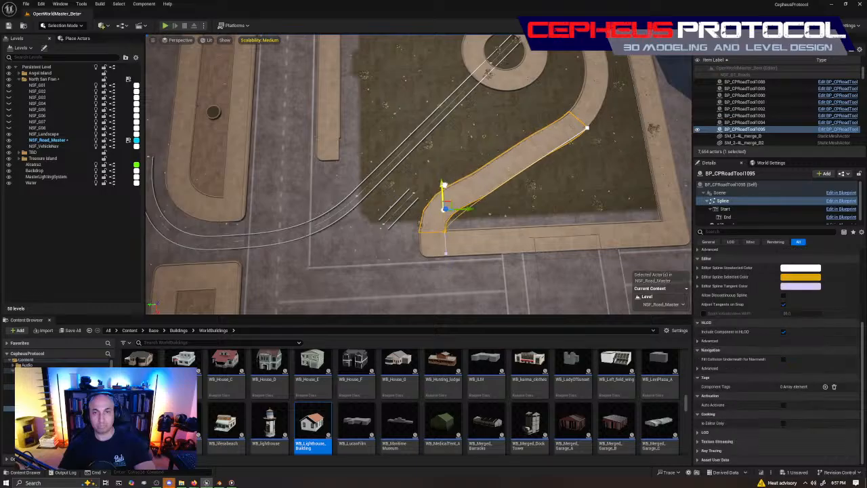
{"action": "left_click_drag", "start_coordinate": [440, 169], "coordinate": [456, 145]}
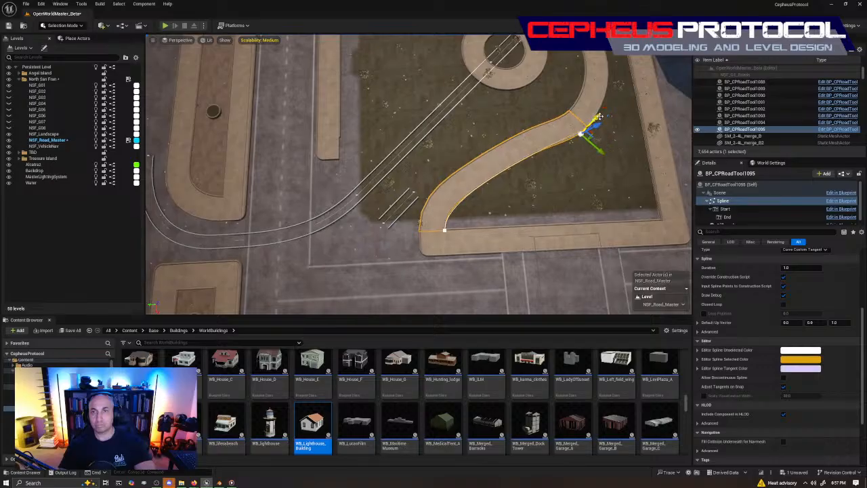
{"action": "left_click_drag", "start_coordinate": [599, 117], "coordinate": [501, 220]}
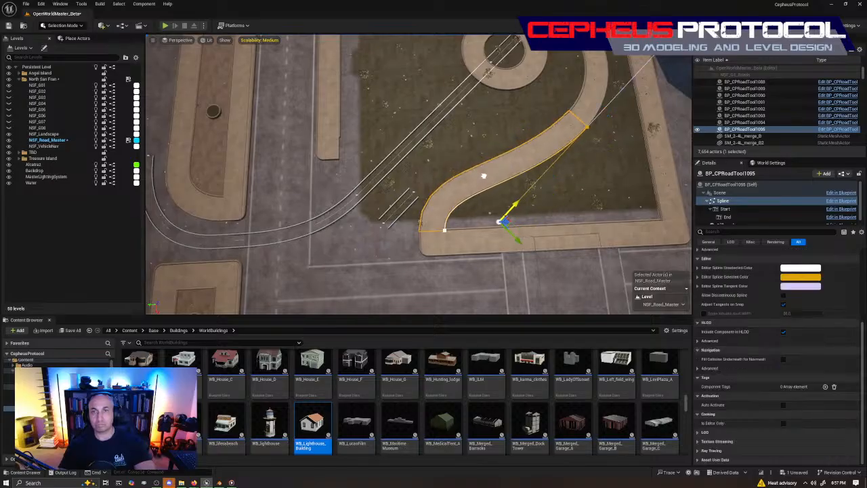
{"action": "left_click_drag", "start_coordinate": [482, 177], "coordinate": [494, 168]}
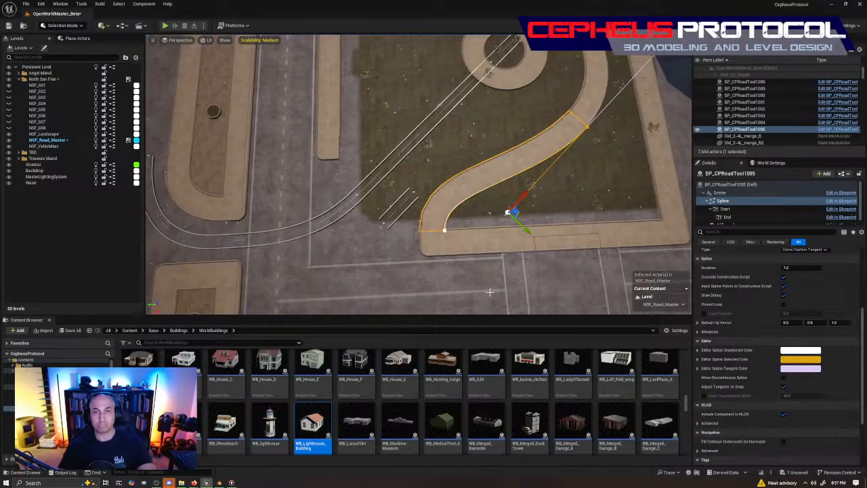
{"action": "key", "text": "Escape"}
Step: Examine the S-curved lawn path and its junctions with the plaza arc and sidewalk corner from several angles
{"action": "key", "text": "w"}
{"action": "right_click_drag", "start_coordinate": [500, 262], "coordinate": [484, 189]}
{"action": "key", "text": "s"}
{"action": "key", "text": "s"}
{"action": "left_click", "coordinate": [480, 192]}
{"action": "left_click", "coordinate": [479, 197]}
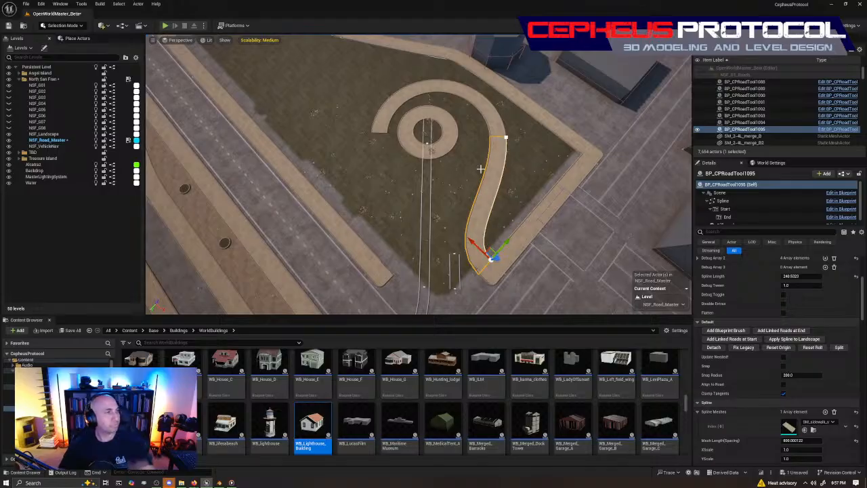
{"action": "mouse_move", "coordinate": [474, 203]}
{"action": "right_mouse_down"}
{"action": "mouse_move", "coordinate": [502, 195]}
{"action": "mouse_move", "coordinate": [479, 203]}
{"action": "mouse_move", "coordinate": [481, 227]}
{"action": "mouse_move", "coordinate": [481, 200]}
{"action": "right_mouse_up"}
{"action": "key", "text": "d"}
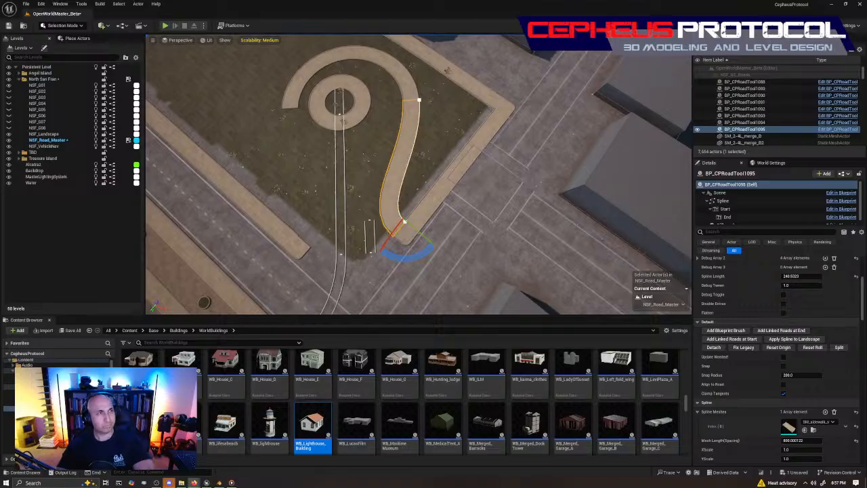
{"action": "mouse_move", "coordinate": [418, 190]}
{"action": "right_mouse_down"}
{"action": "mouse_move", "coordinate": [365, 183]}
{"action": "mouse_move", "coordinate": [403, 173]}
{"action": "mouse_move", "coordinate": [420, 190]}
{"action": "right_mouse_up"}
{"action": "key", "text": "w"}
{"action": "right_click_drag", "start_coordinate": [496, 243], "coordinate": [407, 210]}
{"action": "key", "text": "w"}
{"action": "key", "text": "s"}
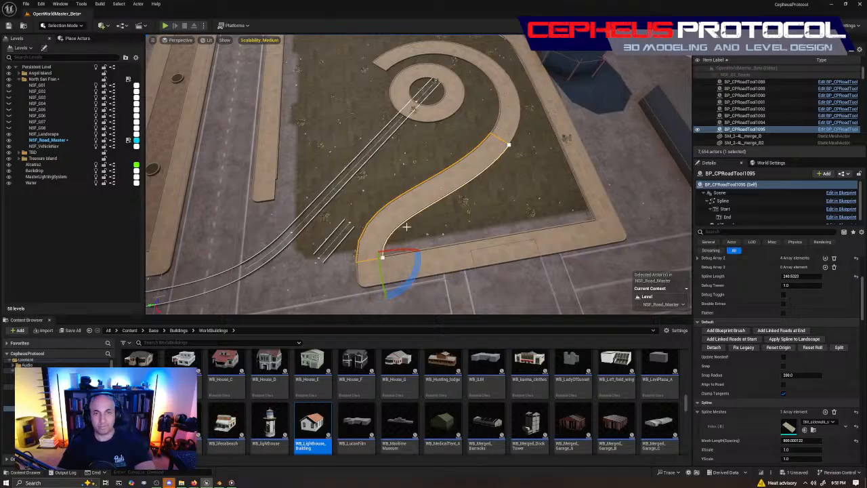
Step: Rotate the S-curved lawn path as a whole away from the plaza arc, swinging it across the side-street sidewalk
{"action": "key", "text": "w"}
{"action": "mouse_move", "coordinate": [413, 203]}
{"action": "right_mouse_down"}
{"action": "mouse_move", "coordinate": [382, 215]}
{"action": "mouse_move", "coordinate": [401, 204]}
{"action": "right_mouse_up"}
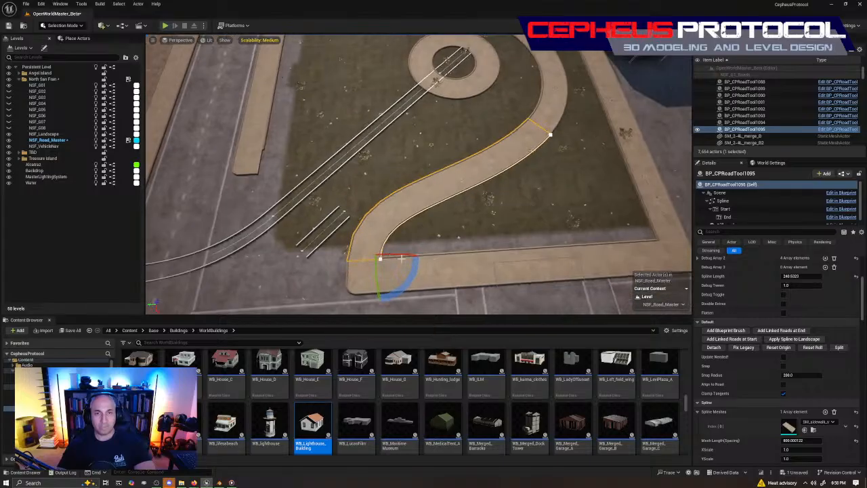
{"action": "key", "text": "w"}
{"action": "key", "text": "e"}
{"action": "left_click_drag", "start_coordinate": [411, 269], "coordinate": [469, 246]}
{"action": "key", "text": "w"}
Step: Duplicate the rounded corner piece at the end of the side-street sidewalk, rotating the copy to round the lawn side
{"action": "left_click", "coordinate": [370, 270]}
{"action": "right_click_drag", "start_coordinate": [370, 271], "coordinate": [483, 186]}
{"action": "key", "text": "e"}
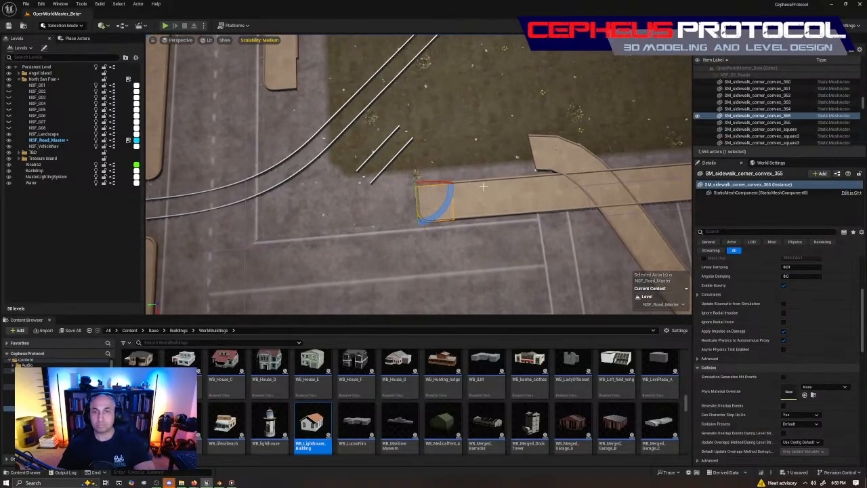
{"action": "left_click_drag", "start_coordinate": [453, 205], "coordinate": [434, 209], "text": "alt"}
{"action": "key", "text": "w"}
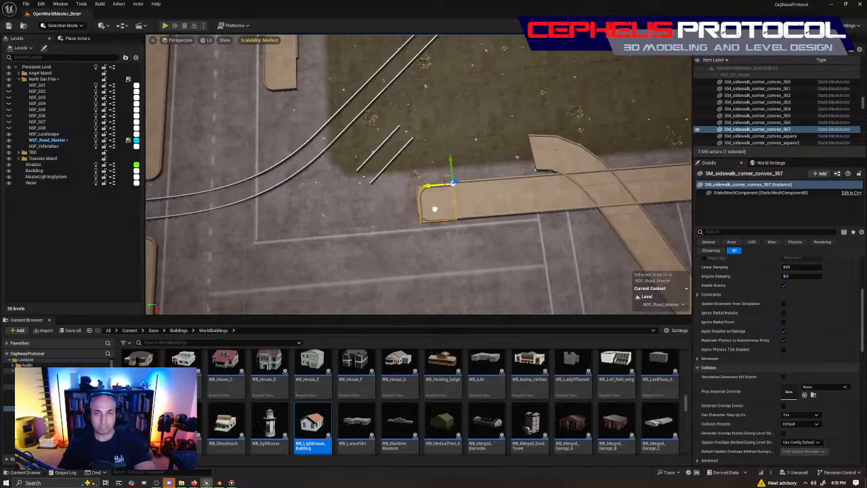
Step: Move the copied corner piece against the lawn-side edge of the original corner and align their outer curbs flush
{"action": "right_click_drag", "start_coordinate": [433, 211], "coordinate": [587, 203]}
{"action": "key", "text": "w"}
{"action": "left_click_drag", "start_coordinate": [380, 124], "coordinate": [275, 171]}
{"action": "right_click_drag", "start_coordinate": [322, 148], "coordinate": [169, 150]}
{"action": "key", "text": "s"}
{"action": "left_click", "coordinate": [417, 215]}
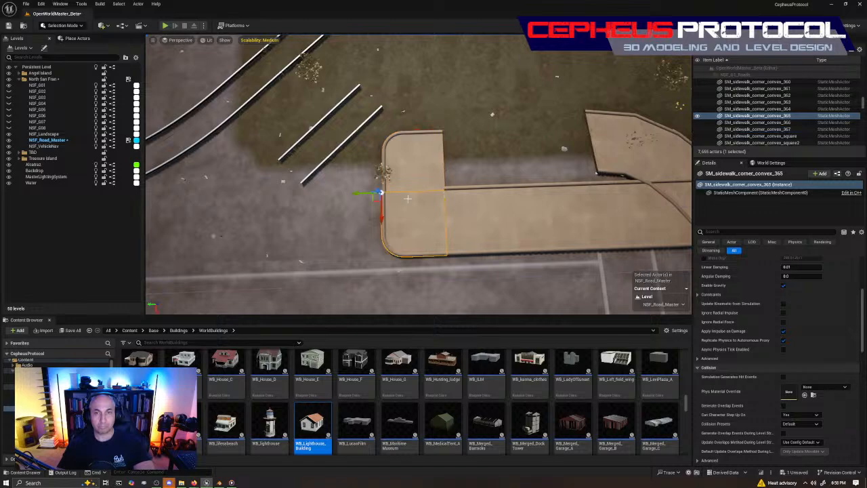
{"action": "key", "text": "w"}
{"action": "right_click_drag", "start_coordinate": [416, 215], "coordinate": [435, 199]}
{"action": "left_click", "coordinate": [434, 160]}
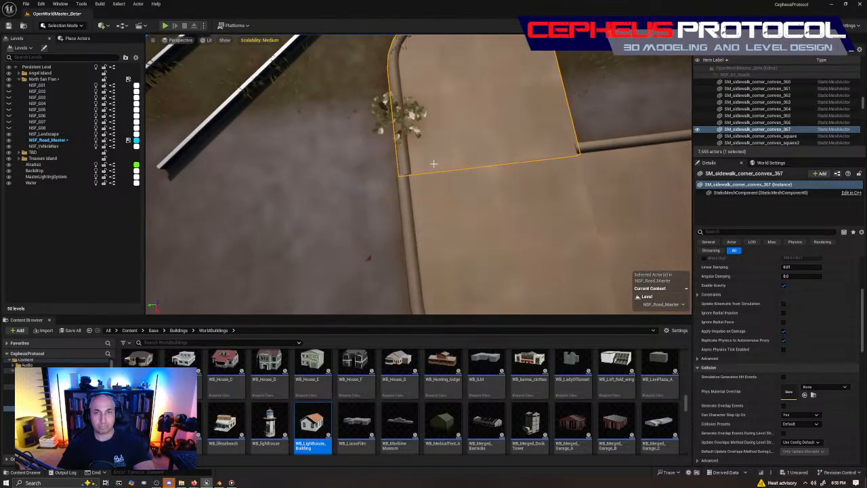
{"action": "right_click_drag", "start_coordinate": [435, 162], "coordinate": [490, 112]}
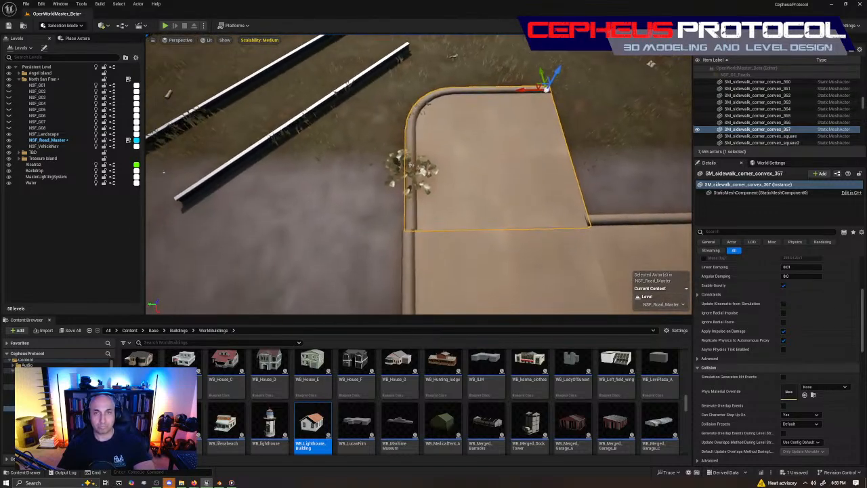
{"action": "left_click_drag", "start_coordinate": [518, 92], "coordinate": [518, 102]}
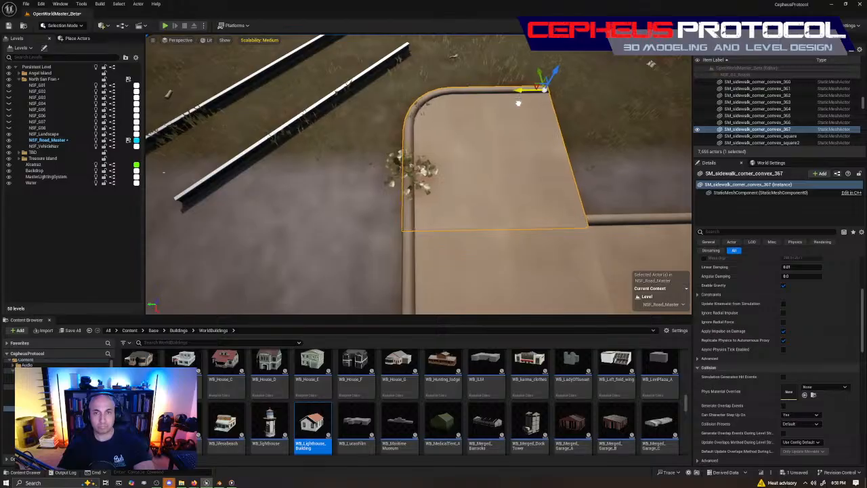
Step: Select both corner pieces with the side-street sidewalk spline and shift them together along the sidewalk, away from the trolley rails
{"action": "left_click", "coordinate": [533, 248], "text": "ctrl"}
{"action": "key", "text": "s"}
{"action": "right_click_drag", "start_coordinate": [533, 247], "coordinate": [535, 281]}
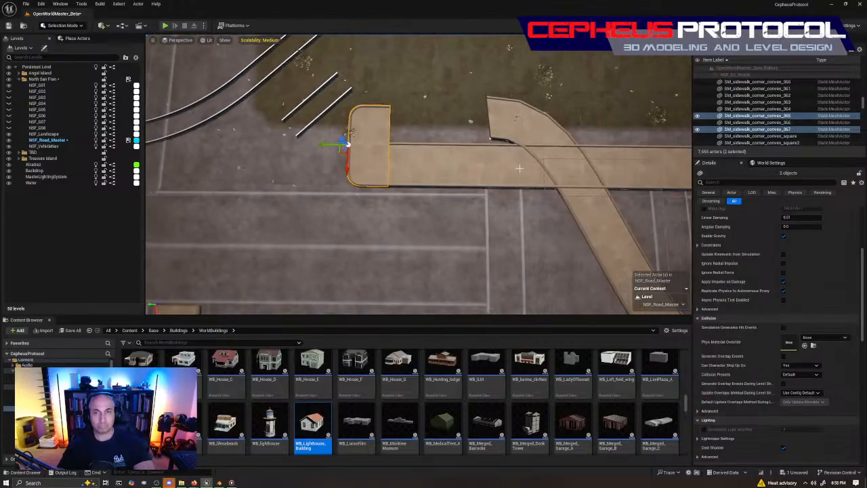
{"action": "left_click", "coordinate": [369, 170], "text": "ctrl"}
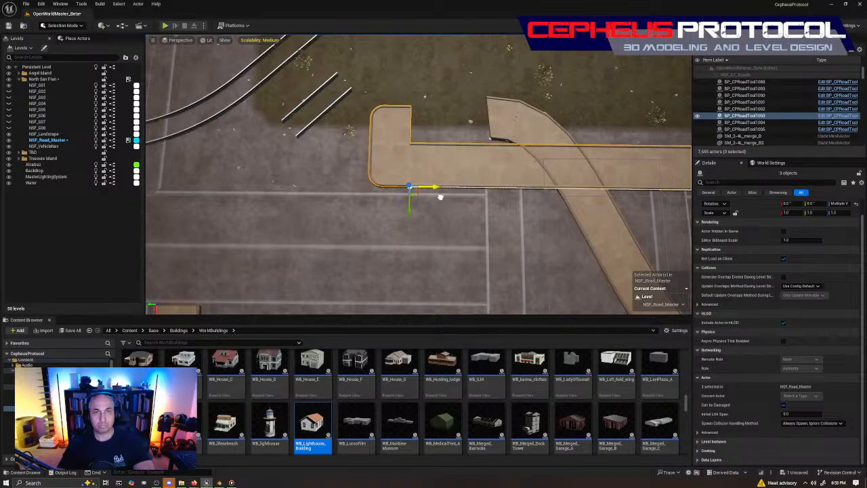
{"action": "left_click_drag", "start_coordinate": [443, 199], "coordinate": [445, 198]}
Step: Examine the double-rounded sidewalk end in relation to the lawn, plaza arc and trolley rails from above
{"action": "right_click_drag", "start_coordinate": [436, 172], "coordinate": [487, 146]}
{"action": "key", "text": "s"}
{"action": "right_click_drag", "start_coordinate": [422, 169], "coordinate": [462, 150]}
{"action": "key", "text": "s"}
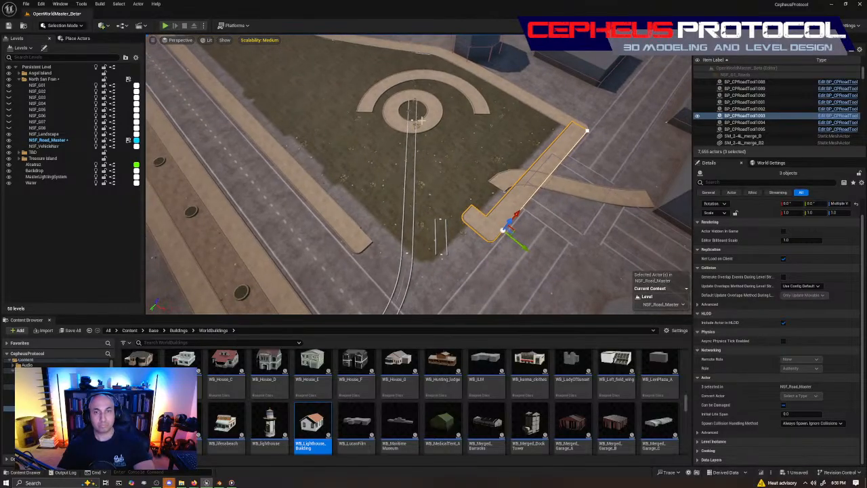
{"action": "key", "text": "s"}
{"action": "right_click_drag", "start_coordinate": [417, 113], "coordinate": [417, 229]}
{"action": "key", "text": "w"}
{"action": "key", "text": "d"}
{"action": "key", "text": "a"}
{"action": "key", "text": "w"}
Step: Move the S-curved lawn path so its start point sits on the seam between the side-street sidewalk's two corner pieces
{"action": "left_click", "coordinate": [508, 184]}
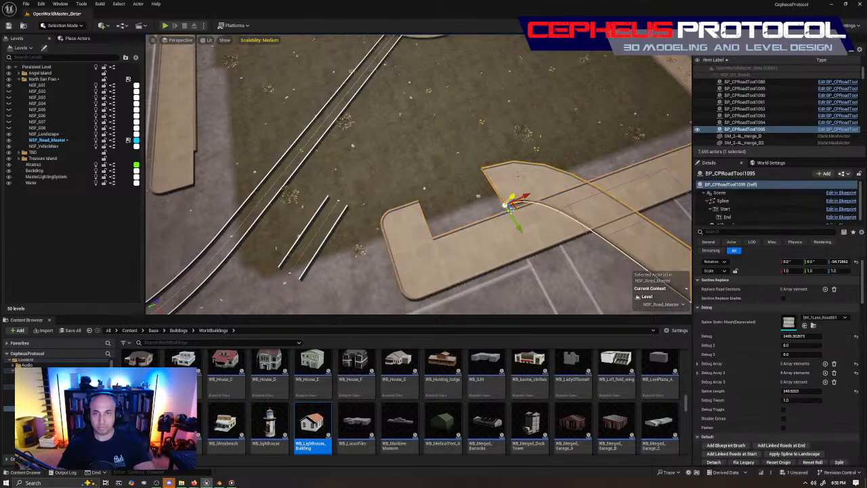
{"action": "key", "text": "a"}
{"action": "right_click_drag", "start_coordinate": [416, 168], "coordinate": [489, 173]}
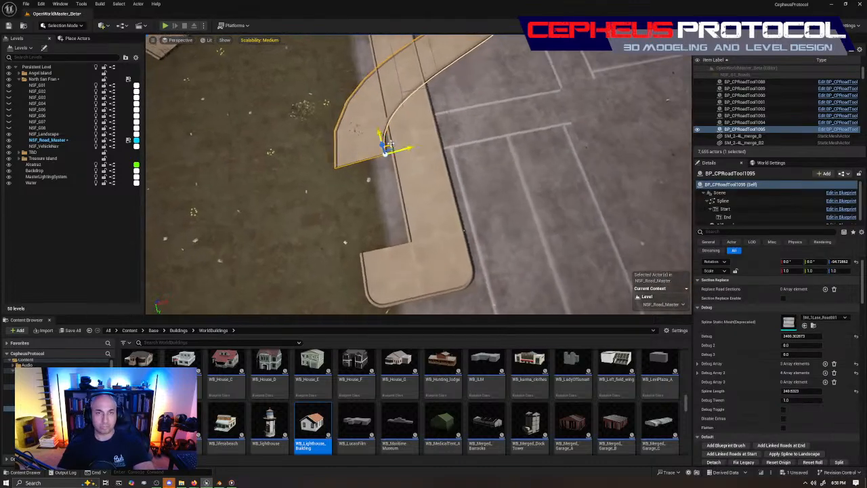
{"action": "left_click_drag", "start_coordinate": [390, 144], "coordinate": [414, 229]}
{"action": "key", "text": "w"}
{"action": "right_click_drag", "start_coordinate": [413, 229], "coordinate": [437, 240]}
Step: Rotate the lawn path by 10 degrees and align its start flush with the corner piece's edge
{"action": "key", "text": "e"}
{"action": "left_click_drag", "start_coordinate": [433, 184], "coordinate": [441, 182]}
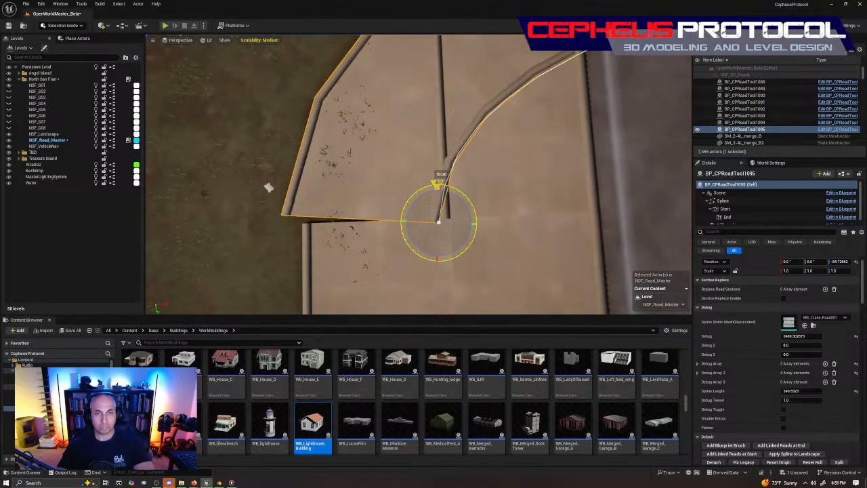
{"action": "left_click", "coordinate": [268, 187]}
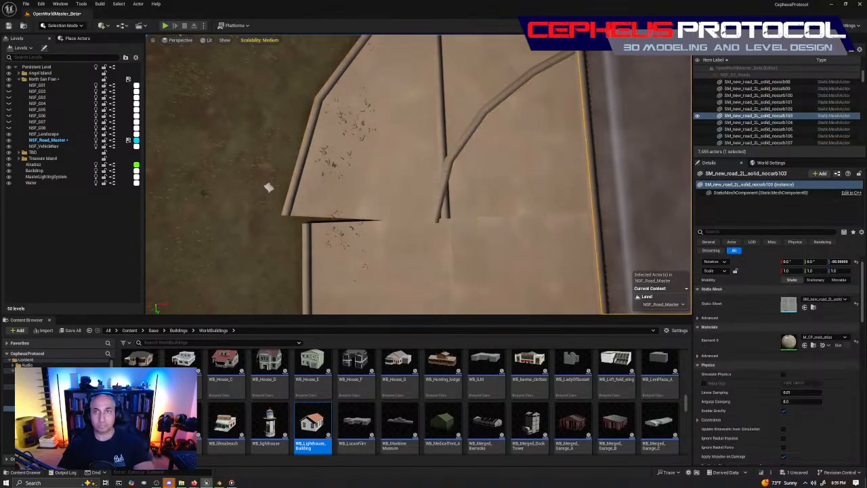
{"action": "left_click", "coordinate": [395, 224]}
{"action": "left_click_drag", "start_coordinate": [410, 195], "coordinate": [487, 231]}
Step: Move the lawn path's far spline point from the parking area onto the lawn and rotate it about 87 degrees toward the plaza arc
{"action": "key", "text": "s"}
{"action": "right_click_drag", "start_coordinate": [602, 157], "coordinate": [594, 110]}
{"action": "left_click", "coordinate": [521, 127]}
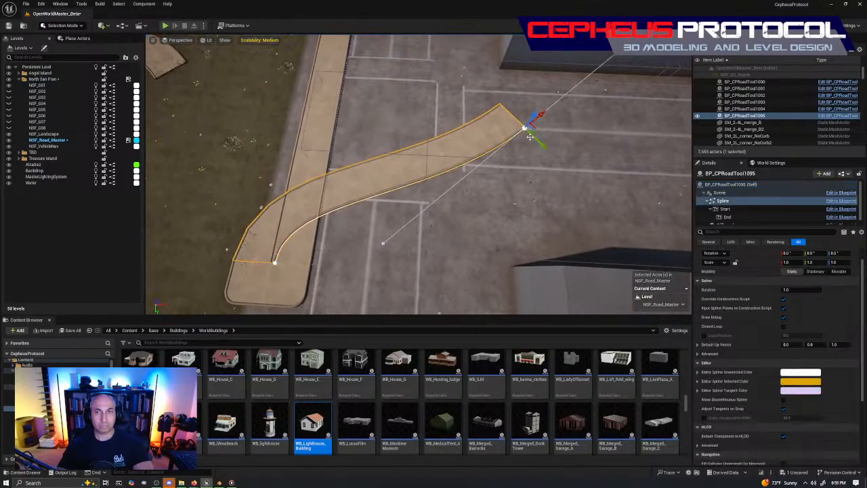
{"action": "left_click_drag", "start_coordinate": [538, 128], "coordinate": [282, 100]}
{"action": "right_click_drag", "start_coordinate": [282, 101], "coordinate": [283, 203]}
{"action": "key", "text": "w"}
{"action": "key", "text": "s"}
{"action": "key", "text": "e"}
{"action": "left_click_drag", "start_coordinate": [443, 200], "coordinate": [458, 134]}
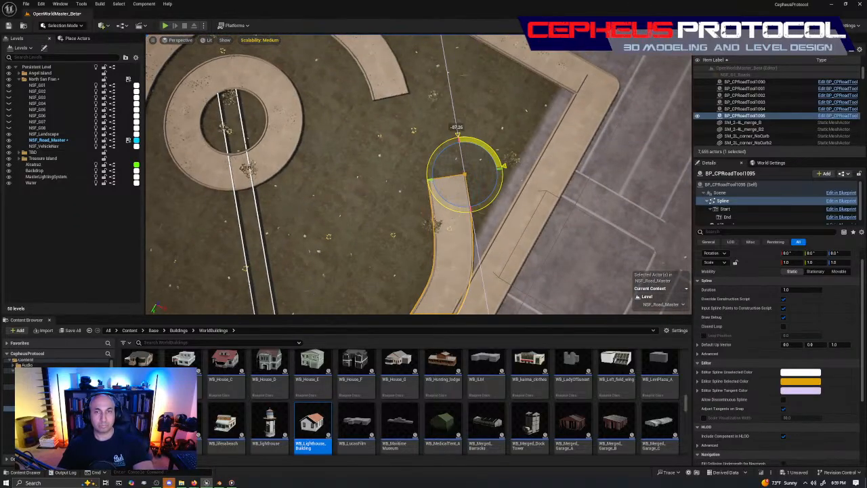
Step: Bring the lawn path's end point to the near end of the plaza arc and rotate it to match the arc's direction
{"action": "key", "text": "w"}
{"action": "left_click_drag", "start_coordinate": [471, 165], "coordinate": [412, 91]}
{"action": "right_click_drag", "start_coordinate": [411, 91], "coordinate": [256, 103]}
{"action": "key", "text": "w"}
{"action": "key", "text": "e"}
{"action": "left_click_drag", "start_coordinate": [426, 180], "coordinate": [438, 214]}
{"action": "key", "text": "w"}
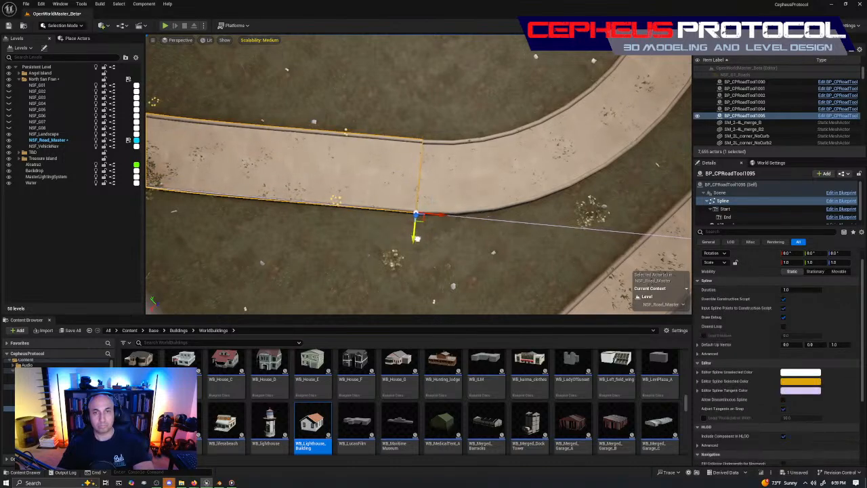
Step: Nudge the lawn path's end point sideways and lengthwise until its curbs meet the plaza arc flush
{"action": "left_click_drag", "start_coordinate": [417, 239], "coordinate": [418, 239]}
{"action": "right_click_drag", "start_coordinate": [413, 237], "coordinate": [289, 219]}
{"action": "scroll", "coordinate": [289, 220], "scroll_direction": "up", "scroll_amount": 6}
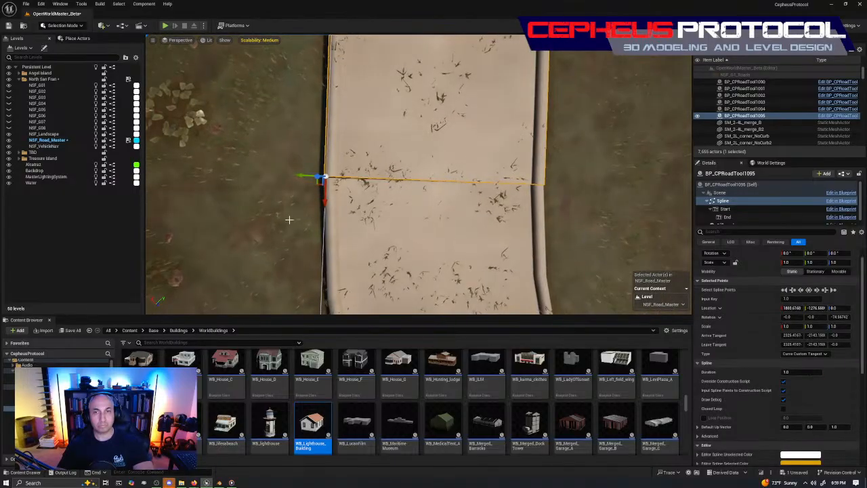
{"action": "left_click_drag", "start_coordinate": [304, 175], "coordinate": [302, 174]}
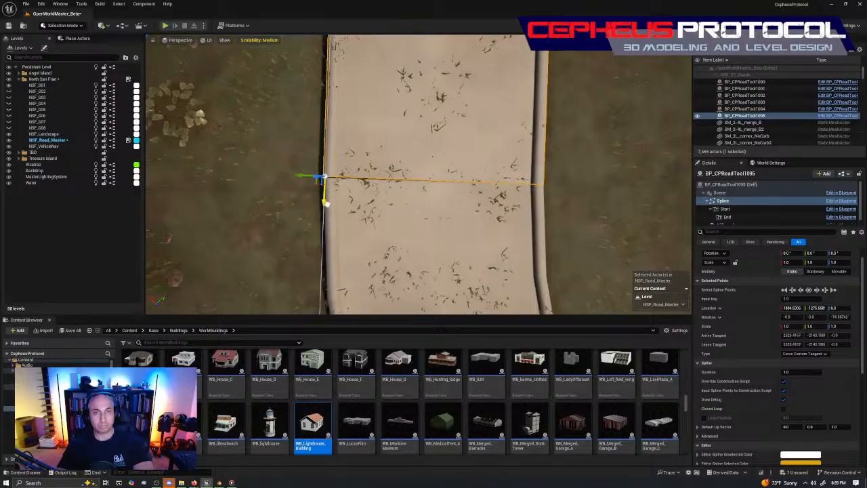
{"action": "left_click_drag", "start_coordinate": [326, 204], "coordinate": [326, 205]}
{"action": "key", "text": "Escape"}
Step: Duplicate the lawn path to the sidewalk corner across the rails and align its start with the corner's outer curb
{"action": "scroll", "coordinate": [380, 196], "scroll_direction": "down", "scroll_amount": 6}
{"action": "right_click_drag", "start_coordinate": [379, 196], "coordinate": [486, 234]}
{"action": "left_click", "coordinate": [486, 234]}
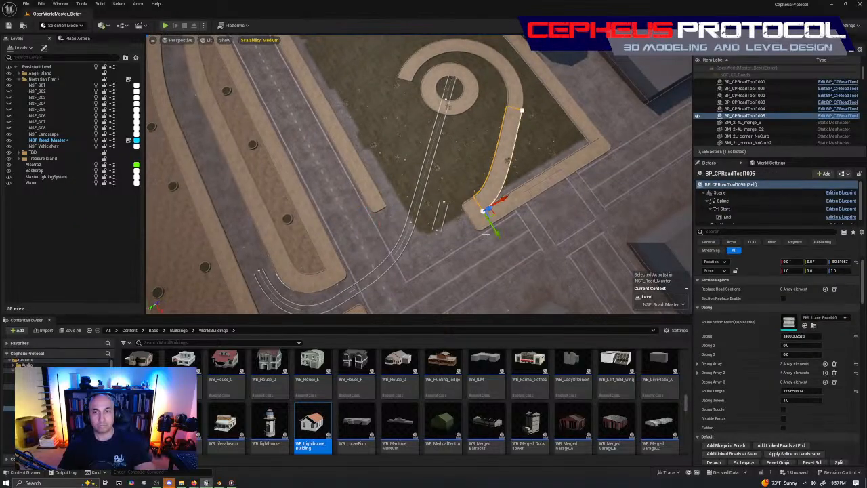
{"action": "left_click_drag", "start_coordinate": [490, 211], "coordinate": [389, 207], "text": "alt"}
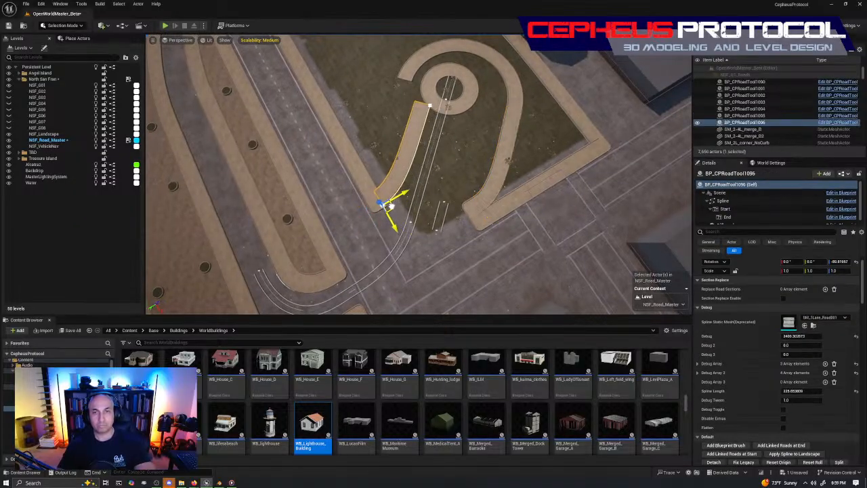
{"action": "mouse_move", "coordinate": [399, 236]}
{"action": "right_mouse_down"}
{"action": "mouse_move", "coordinate": [418, 216]}
{"action": "mouse_move", "coordinate": [418, 228]}
{"action": "mouse_move", "coordinate": [390, 232]}
{"action": "right_mouse_up"}
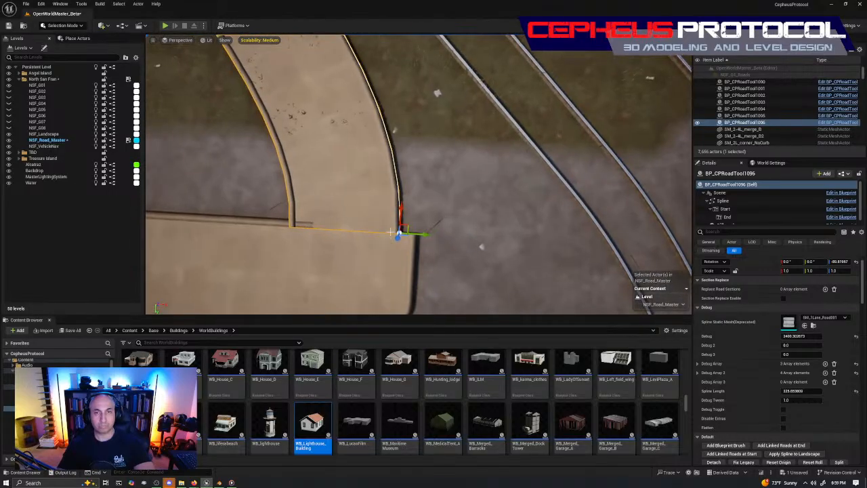
{"action": "left_click_drag", "start_coordinate": [424, 235], "coordinate": [440, 249]}
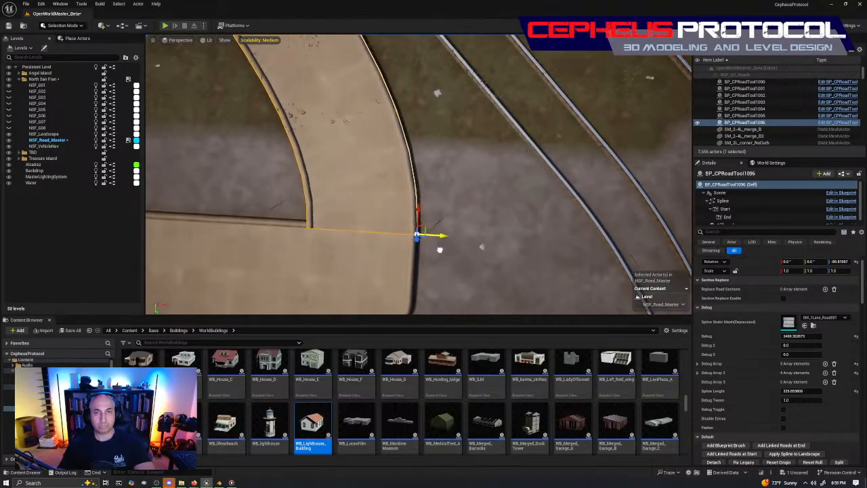
Step: Move the duplicated lawn path's end point from the circular plaza ring to the open end of the plaza arc
{"action": "right_click_drag", "start_coordinate": [473, 203], "coordinate": [478, 189]}
{"action": "left_click", "coordinate": [479, 189]}
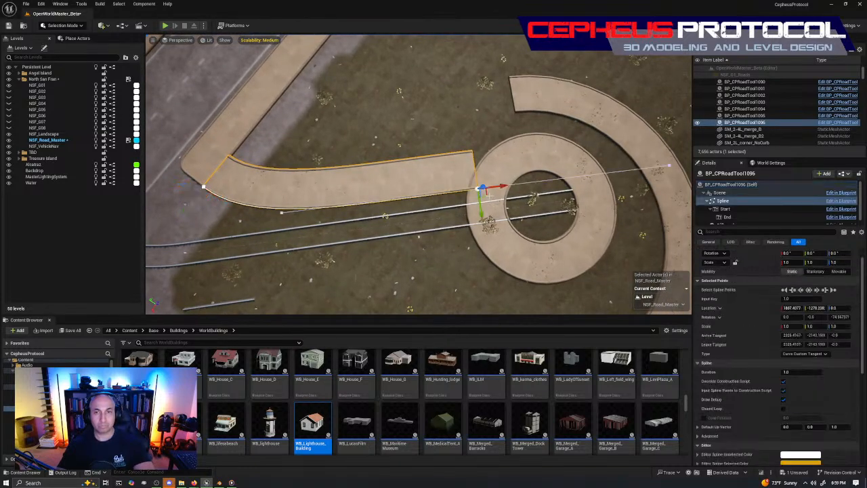
{"action": "left_click_drag", "start_coordinate": [481, 190], "coordinate": [518, 112]}
Step: Rotate the duplicated path's end point slightly and shift it to close the gap with the plaza arc
{"action": "right_click_drag", "start_coordinate": [476, 146], "coordinate": [504, 147]}
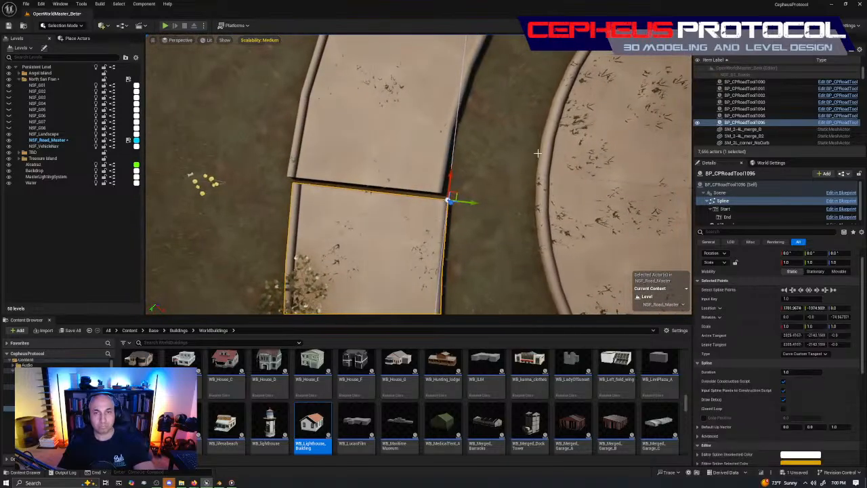
{"action": "key", "text": "e"}
{"action": "left_click_drag", "start_coordinate": [430, 163], "coordinate": [435, 164]}
{"action": "key", "text": "w"}
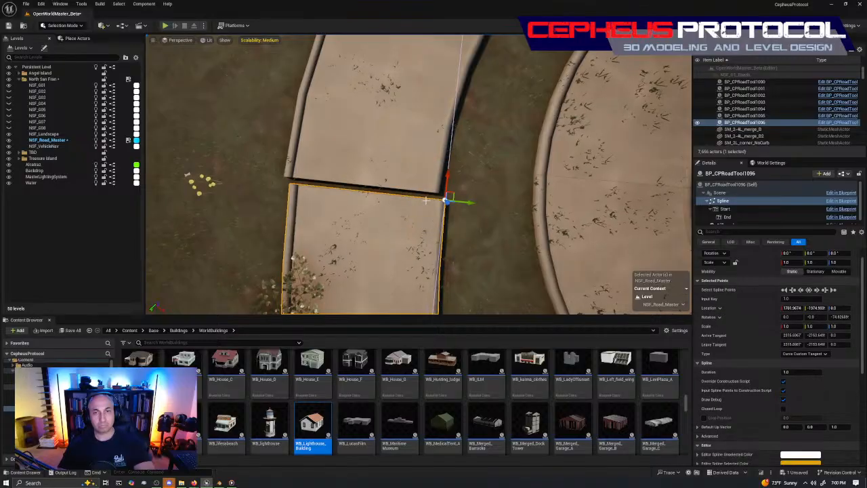
{"action": "mouse_move", "coordinate": [469, 201]}
{"action": "left_mouse_down"}
{"action": "mouse_move", "coordinate": [458, 205]}
{"action": "mouse_move", "coordinate": [443, 177]}
{"action": "mouse_move", "coordinate": [460, 174]}
{"action": "mouse_move", "coordinate": [463, 196]}
{"action": "left_mouse_up"}
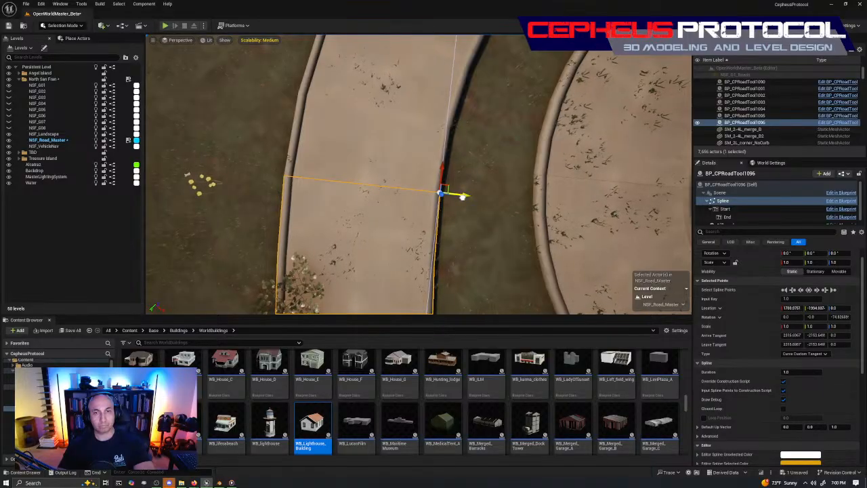
Step: Lengthen the start-point tangent of the duplicated lawn path slightly to smooth its bend at the sidewalk corner
{"action": "left_click", "coordinate": [504, 175]}
{"action": "key", "text": "s"}
{"action": "mouse_move", "coordinate": [525, 167]}
{"action": "right_mouse_down"}
{"action": "mouse_move", "coordinate": [589, 166]}
{"action": "mouse_move", "coordinate": [495, 167]}
{"action": "mouse_move", "coordinate": [569, 175]}
{"action": "mouse_move", "coordinate": [521, 173]}
{"action": "right_mouse_up"}
{"action": "key", "text": "w"}
{"action": "key", "text": "s"}
{"action": "key", "text": "w"}
{"action": "left_click", "coordinate": [509, 193]}
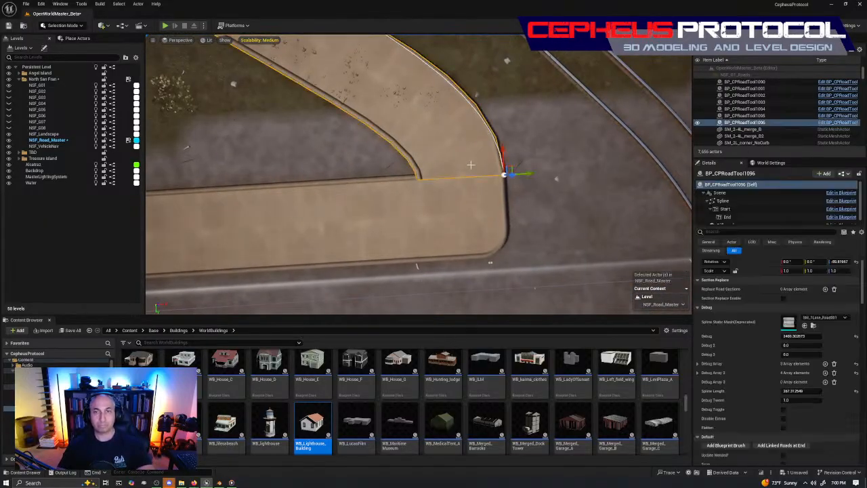
{"action": "left_click", "coordinate": [506, 175]}
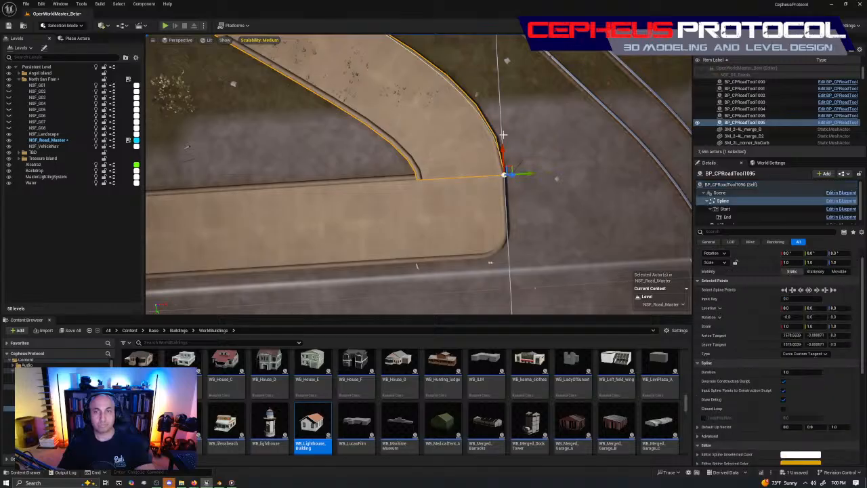
{"action": "key", "text": "s"}
{"action": "right_click_drag", "start_coordinate": [505, 176], "coordinate": [468, 157]}
{"action": "key", "text": "w"}
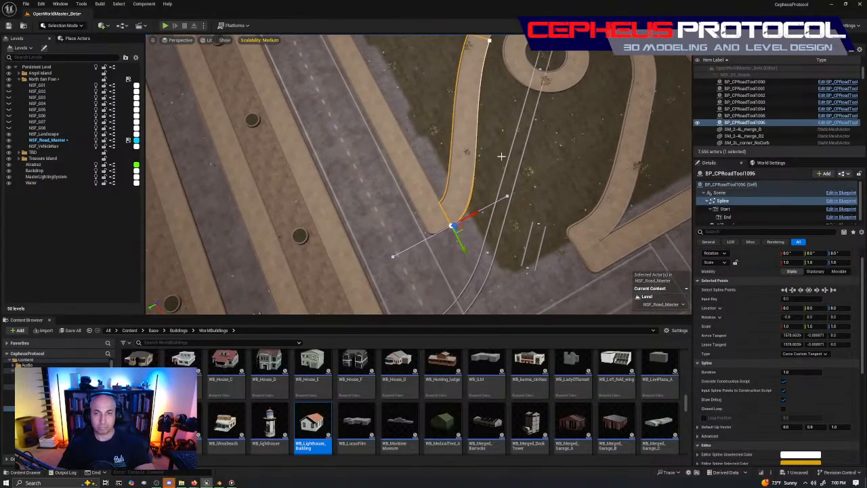
{"action": "mouse_move", "coordinate": [530, 186]}
{"action": "left_mouse_down"}
{"action": "mouse_move", "coordinate": [556, 182]}
{"action": "mouse_move", "coordinate": [535, 194]}
{"action": "left_mouse_up"}
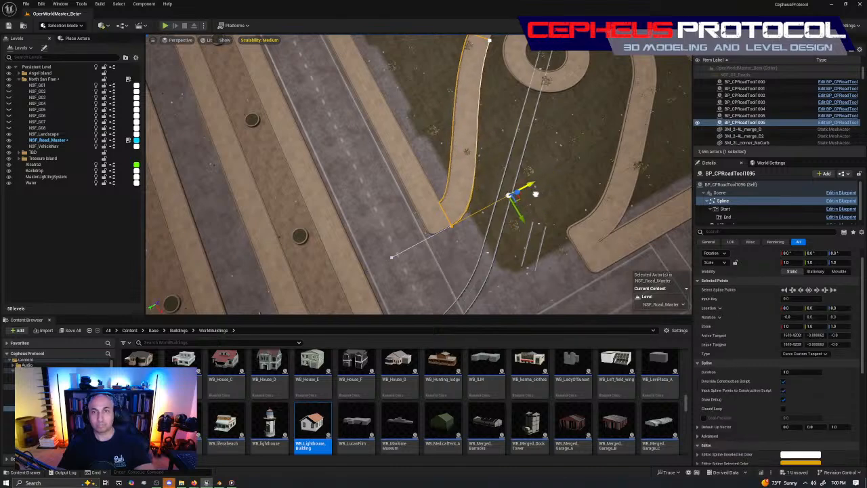
Step: Compare the two curved lawn paths and their junctions with the plaza arc and sidewalk corners from several angles
{"action": "key", "text": "s"}
{"action": "right_click_drag", "start_coordinate": [535, 195], "coordinate": [487, 224]}
{"action": "key", "text": "w"}
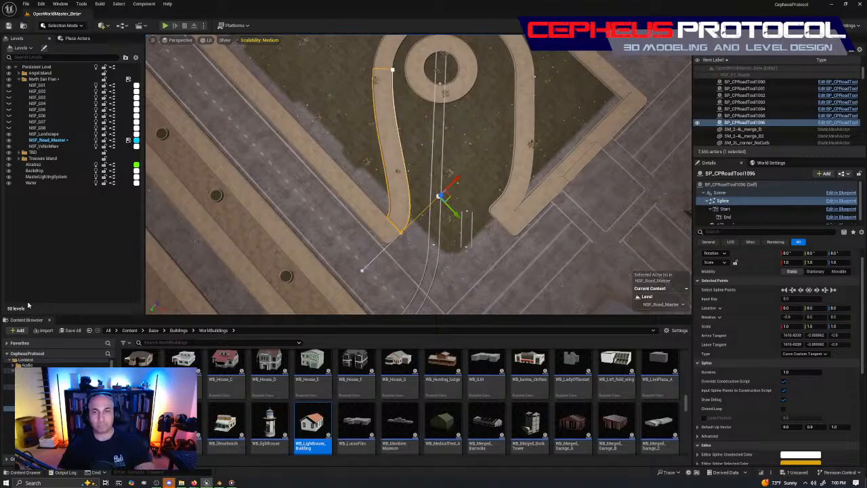
{"action": "right_click_drag", "start_coordinate": [350, 232], "coordinate": [324, 232]}
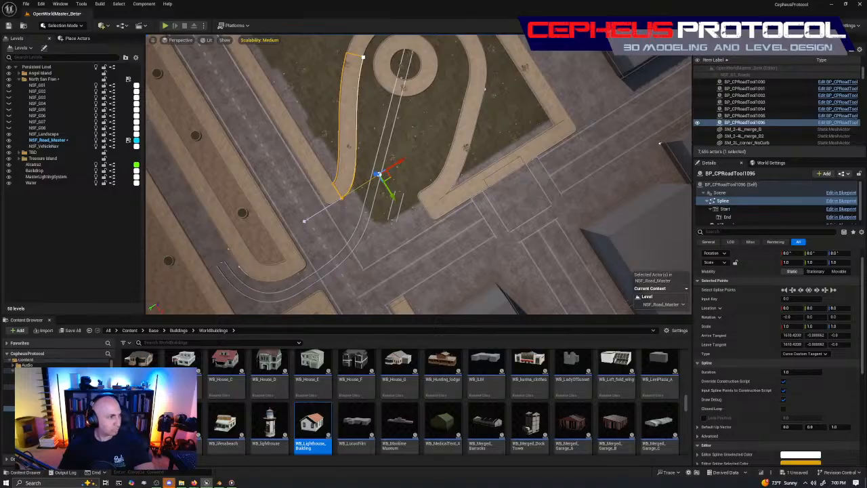
{"action": "mouse_move", "coordinate": [460, 209]}
{"action": "right_mouse_down"}
{"action": "mouse_move", "coordinate": [457, 200]}
{"action": "mouse_move", "coordinate": [460, 209]}
{"action": "right_mouse_up"}
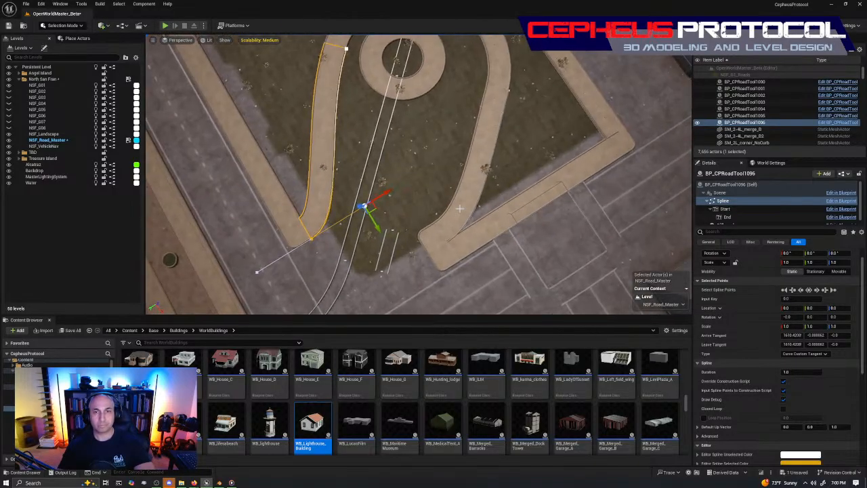
{"action": "left_click", "coordinate": [440, 260]}
{"action": "left_click", "coordinate": [467, 210]}
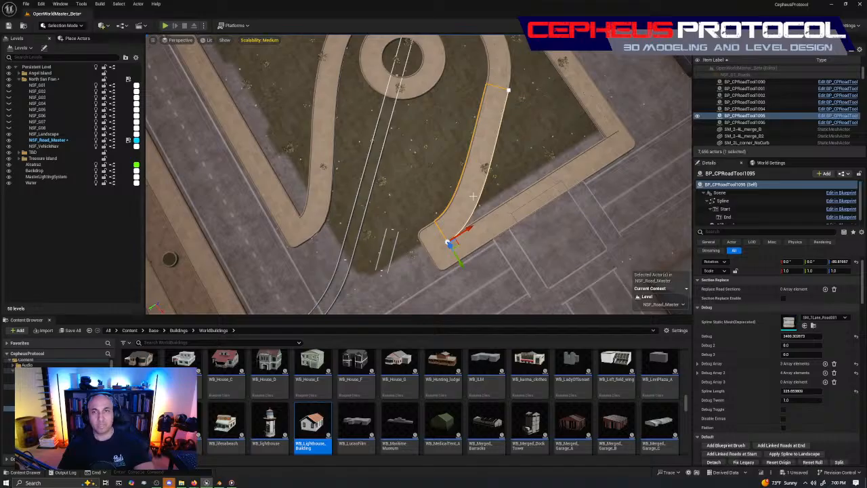
{"action": "right_click_drag", "start_coordinate": [496, 172], "coordinate": [535, 184]}
{"action": "left_click", "coordinate": [536, 178]}
{"action": "left_click", "coordinate": [452, 213]}
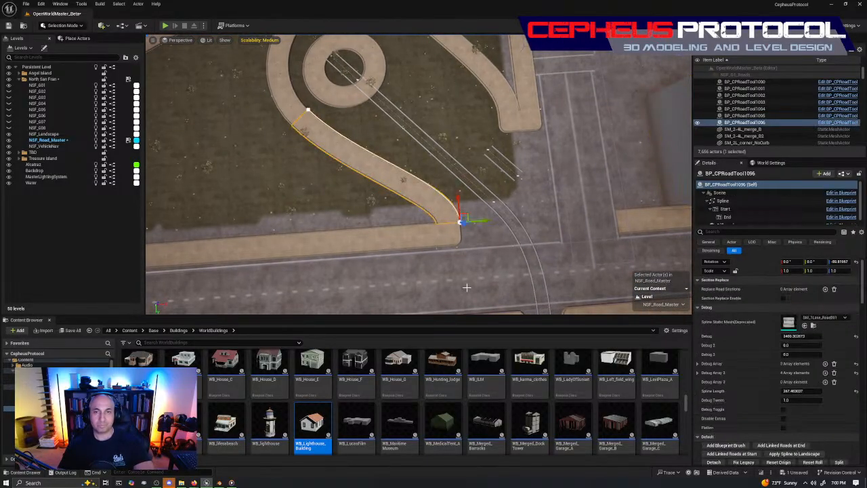
Step: Duplicate the rounded sidewalk corner beside the street, rotated 90 degrees, and place the copy next to the original at the lawn path's mouth
{"action": "right_click_drag", "start_coordinate": [494, 192], "coordinate": [451, 210]}
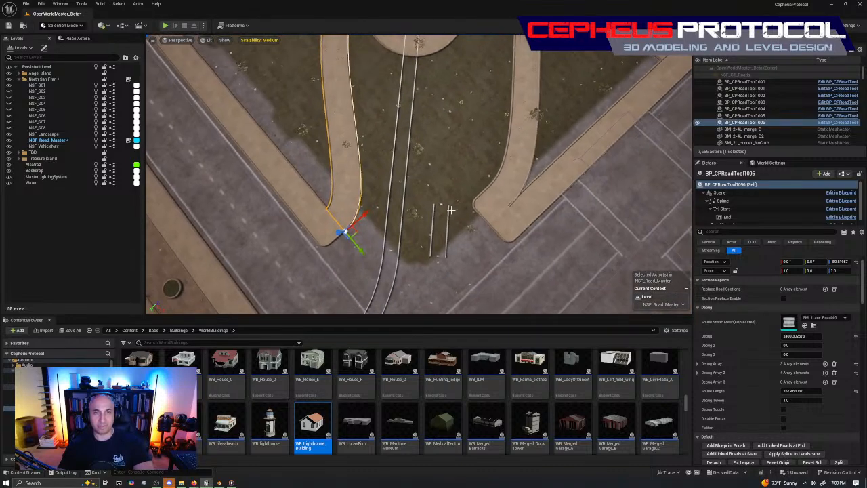
{"action": "left_click", "coordinate": [499, 215]}
{"action": "left_click", "coordinate": [335, 232]}
{"action": "key", "text": "e"}
{"action": "right_click_drag", "start_coordinate": [360, 239], "coordinate": [321, 232]}
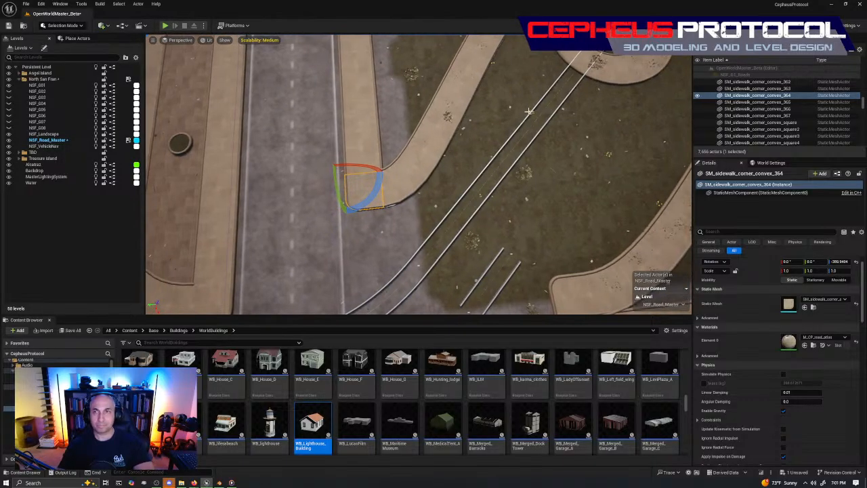
{"action": "left_click_drag", "start_coordinate": [366, 197], "coordinate": [384, 174], "text": "alt"}
{"action": "key", "text": "w"}
{"action": "right_click_drag", "start_coordinate": [384, 174], "coordinate": [335, 173]}
{"action": "left_click_drag", "start_coordinate": [333, 178], "coordinate": [445, 251]}
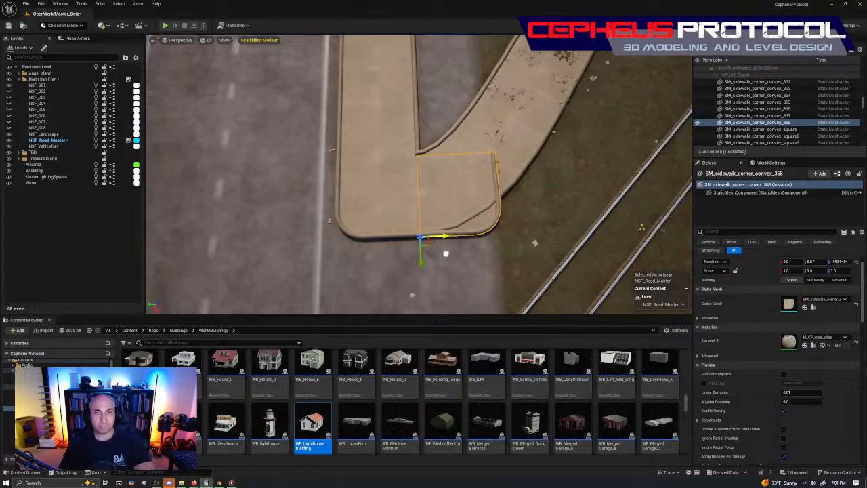
Step: Align the duplicated rounded corner flush with the original so both pieces form one continuous sidewalk end
{"action": "left_click", "coordinate": [509, 154]}
{"action": "left_click_drag", "start_coordinate": [429, 245], "coordinate": [506, 172]}
{"action": "left_click", "coordinate": [462, 203]}
{"action": "key", "text": "w"}
{"action": "right_click_drag", "start_coordinate": [462, 203], "coordinate": [419, 215]}
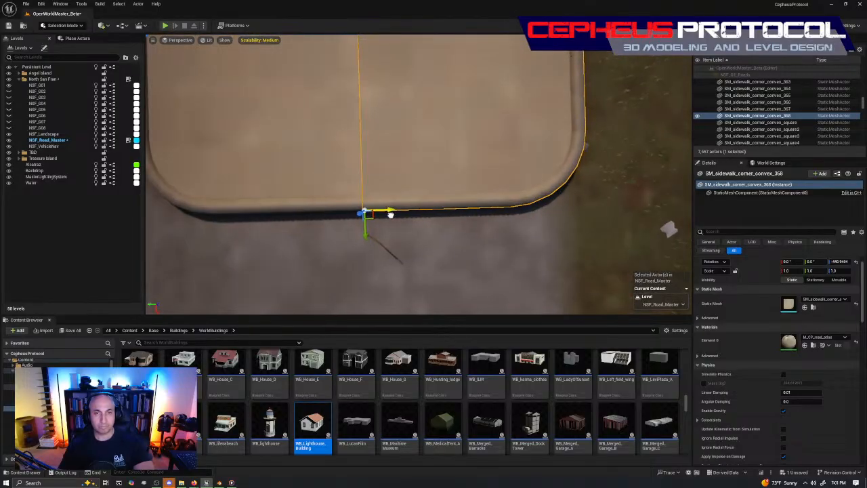
{"action": "left_click", "coordinate": [462, 223]}
{"action": "left_click", "coordinate": [410, 200]}
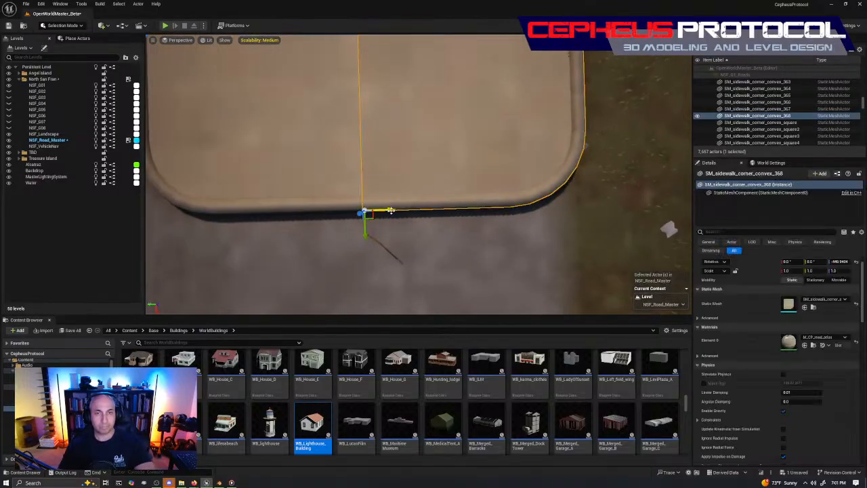
{"action": "key", "text": "f"}
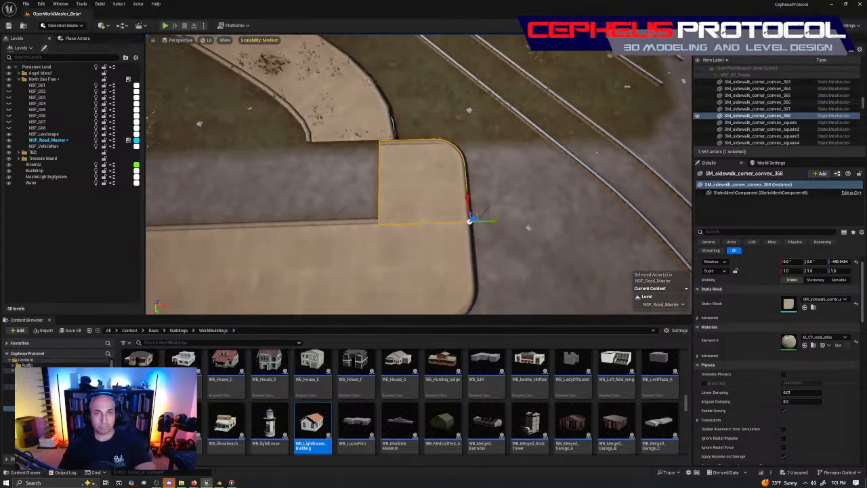
Step: Rotate the duplicated lawn path by -90 degrees and move its start onto the edge of the new rounded corner
{"action": "left_click", "coordinate": [376, 120]}
{"action": "right_click_drag", "start_coordinate": [376, 120], "coordinate": [277, 132]}
{"action": "key", "text": "e"}
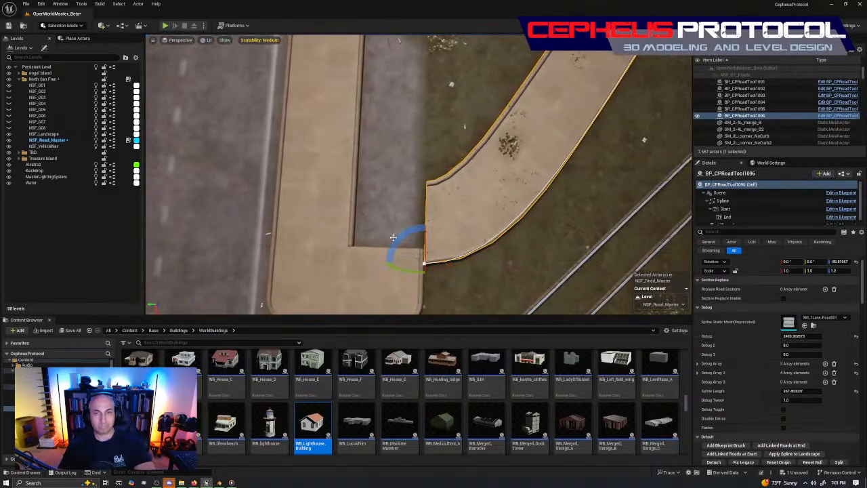
{"action": "left_click_drag", "start_coordinate": [393, 237], "coordinate": [366, 272]}
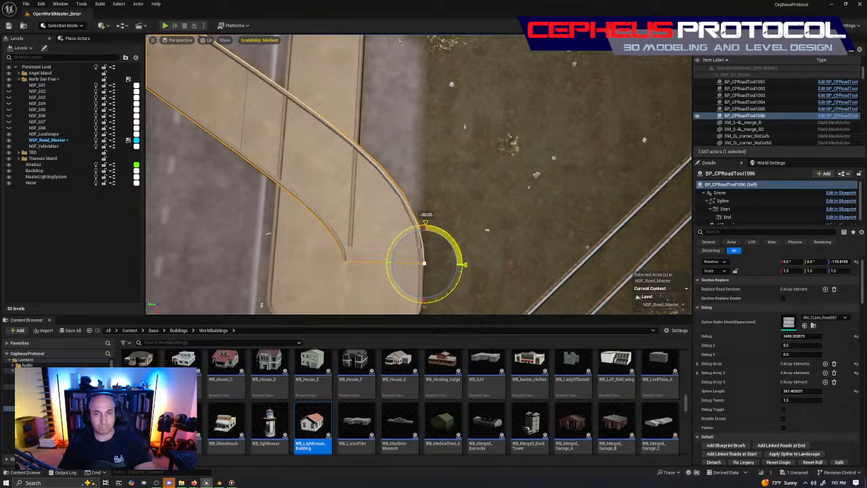
{"action": "key", "text": "w"}
{"action": "left_click_drag", "start_coordinate": [432, 240], "coordinate": [434, 223]}
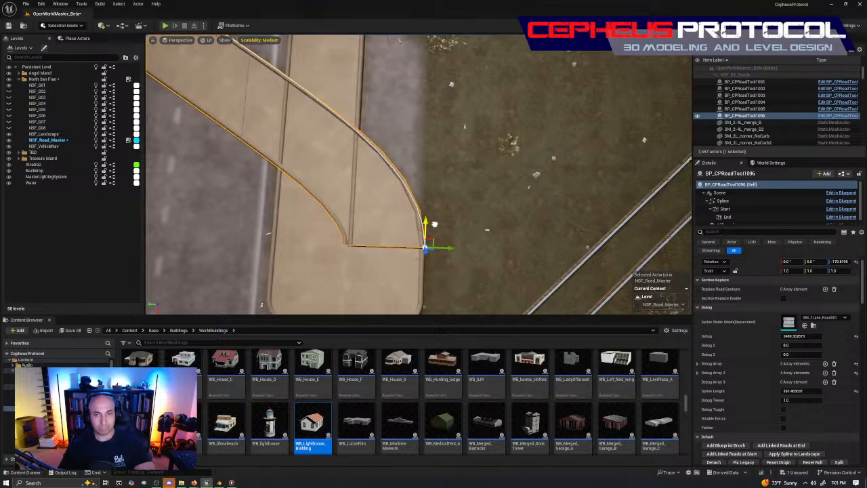
{"action": "key", "text": "Escape"}
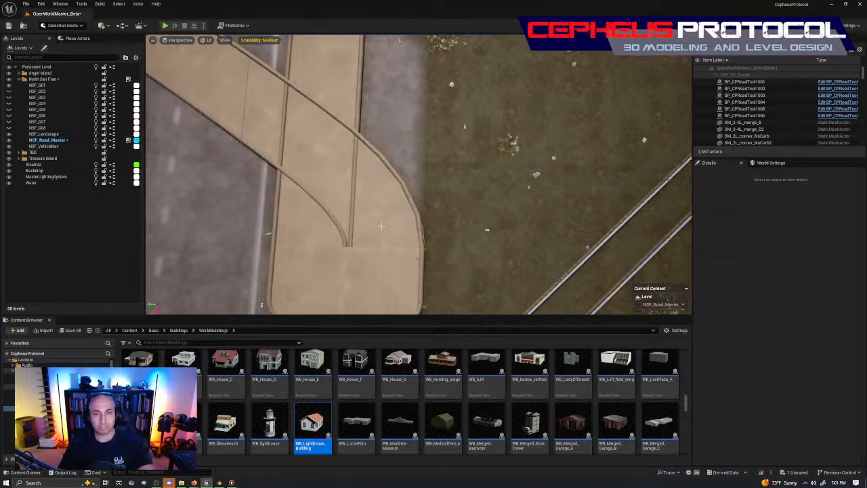
Step: Move the rotated lawn path's end point from across the street back toward the plaza arc and turn it
{"action": "left_click", "coordinate": [381, 225]}
{"action": "scroll", "coordinate": [381, 225], "scroll_direction": "down", "scroll_amount": 6}
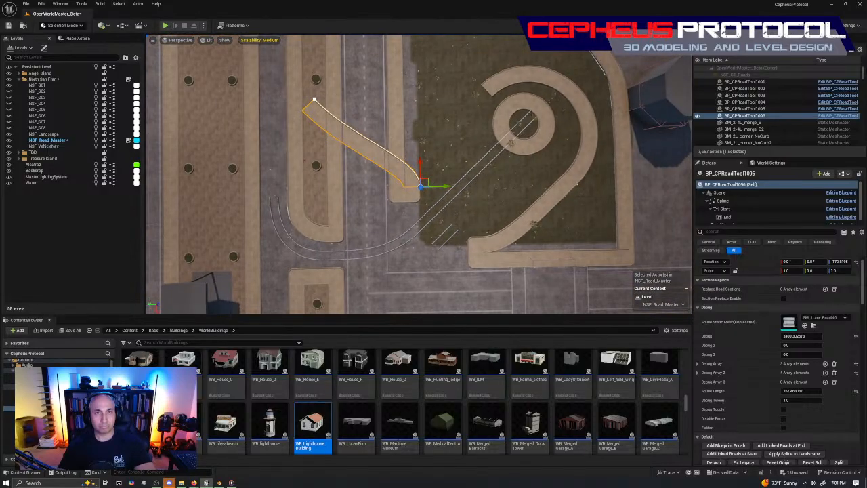
{"action": "left_click", "coordinate": [314, 100]}
{"action": "left_click_drag", "start_coordinate": [313, 89], "coordinate": [457, 102]}
{"action": "key", "text": "e"}
{"action": "left_click_drag", "start_coordinate": [476, 145], "coordinate": [491, 106]}
{"action": "key", "text": "w"}
Step: Rotate and shift the lawn path's end point so it meets the open end of the plaza arc flush
{"action": "right_click_drag", "start_coordinate": [481, 122], "coordinate": [563, 126]}
{"action": "key", "text": "w"}
{"action": "key", "text": "s"}
{"action": "mouse_move", "coordinate": [417, 143]}
{"action": "right_mouse_down"}
{"action": "mouse_move", "coordinate": [440, 139]}
{"action": "mouse_move", "coordinate": [418, 143]}
{"action": "right_mouse_up"}
{"action": "key", "text": "w"}
{"action": "key", "text": "e"}
{"action": "left_click_drag", "start_coordinate": [425, 198], "coordinate": [418, 100]}
{"action": "key", "text": "w"}
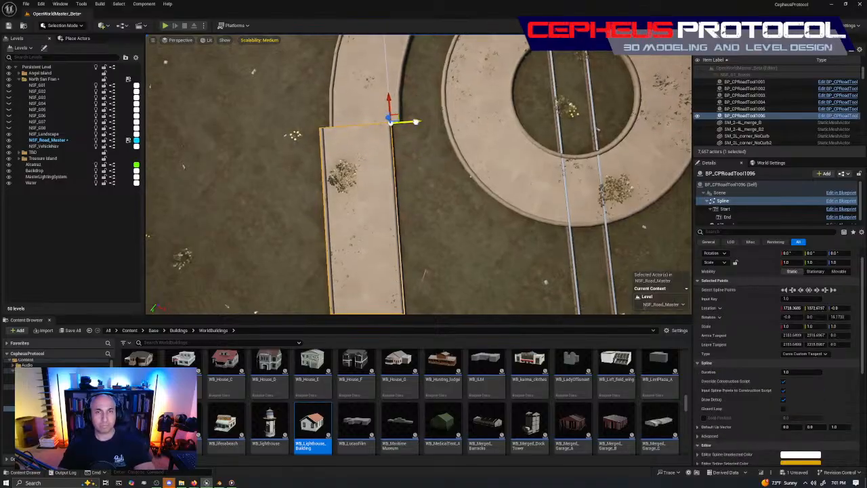
{"action": "left_click_drag", "start_coordinate": [416, 122], "coordinate": [423, 127]}
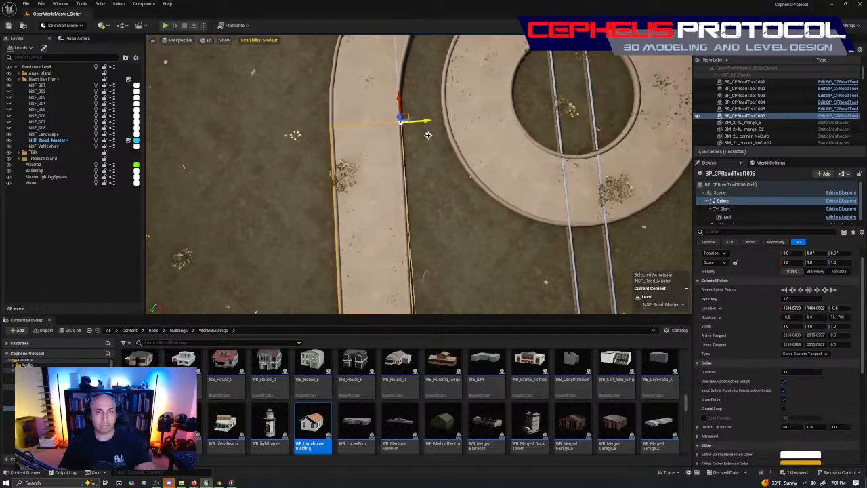
Step: Save the level with the path loop joined around the circular plaza
{"action": "key", "text": "Escape"}
{"action": "key", "text": "s"}
{"action": "right_click_drag", "start_coordinate": [494, 183], "coordinate": [494, 166]}
{"action": "right_click_drag", "start_coordinate": [420, 134], "coordinate": [456, 139]}
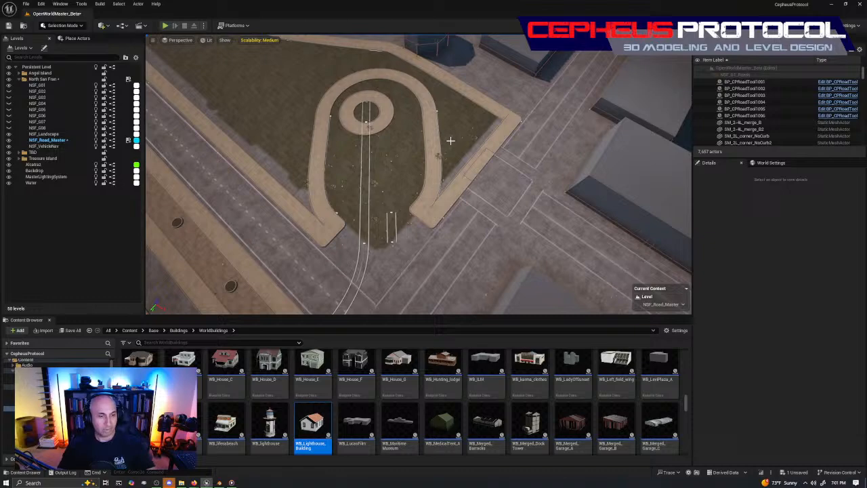
{"action": "key", "text": "ctrl+s"}
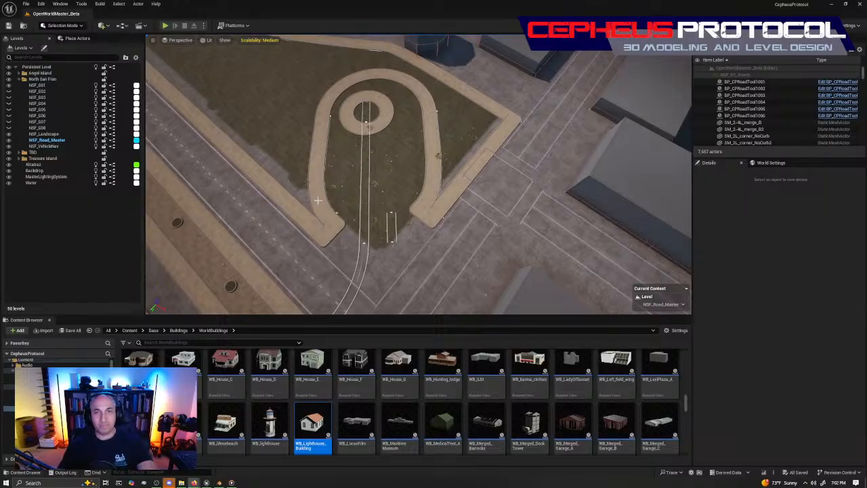
Step: Compare the plaza and lawn layout with the trolley turnaround in the Google Earth reference
{"action": "mouse_move", "coordinate": [526, 176]}
{"action": "right_mouse_down"}
{"action": "mouse_move", "coordinate": [576, 177]}
{"action": "mouse_move", "coordinate": [525, 176]}
{"action": "right_mouse_up"}
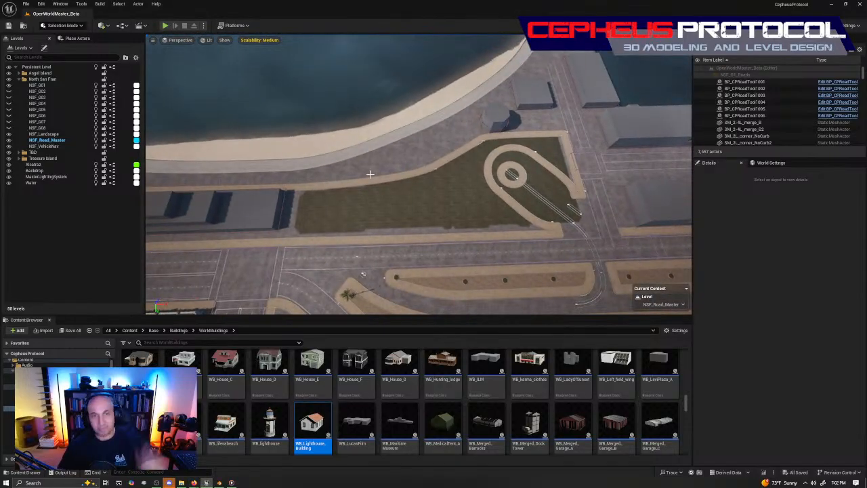
{"action": "right_click_drag", "start_coordinate": [430, 131], "coordinate": [552, 156]}
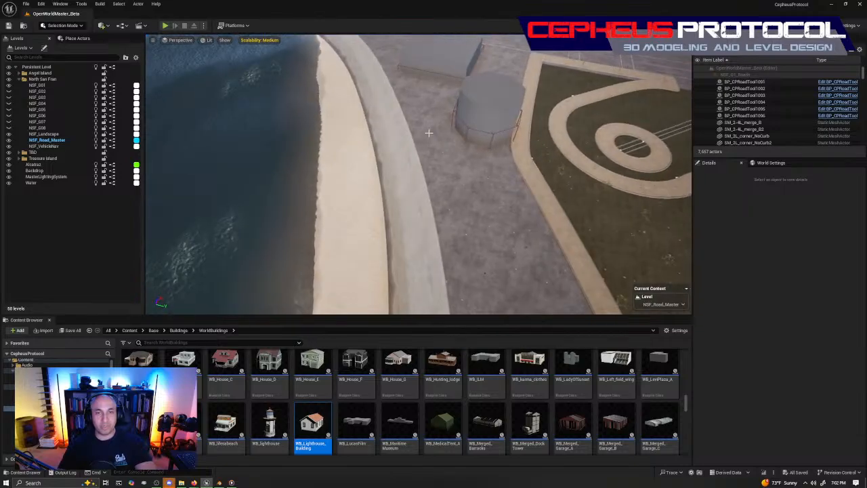
{"action": "right_click_drag", "start_coordinate": [433, 174], "coordinate": [565, 221]}
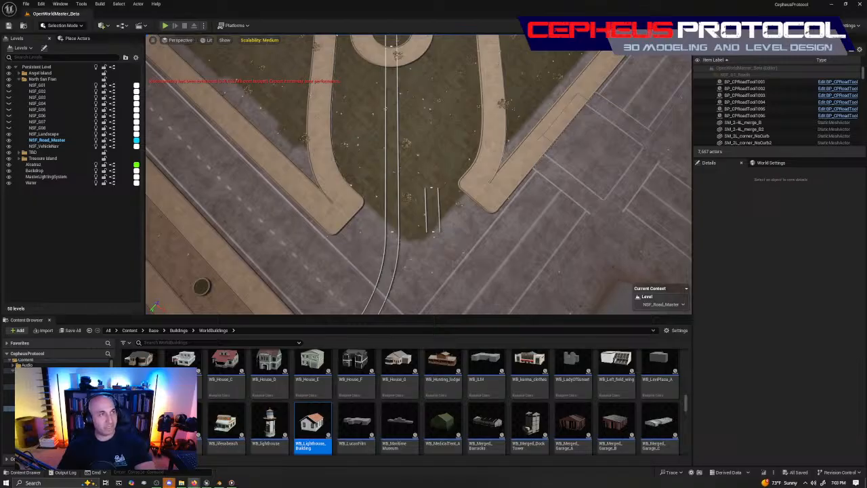
{"action": "left_click_drag", "start_coordinate": [0, 64], "coordinate": [615, 39]}
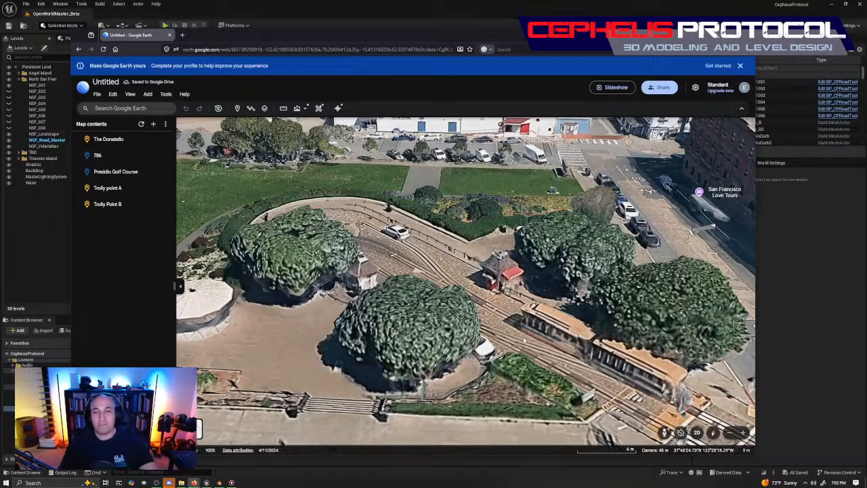
{"action": "left_click_drag", "start_coordinate": [623, 36], "coordinate": [0, 102]}
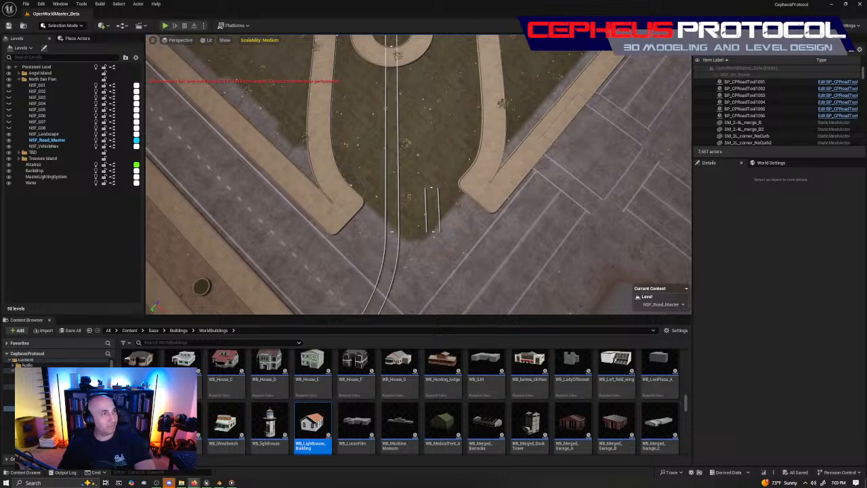
Step: Examine the plaza loop, the surrounding sidewalks and the neighbouring waterfront buildings from several angles
{"action": "key", "text": "s"}
{"action": "right_click_drag", "start_coordinate": [388, 107], "coordinate": [403, 117]}
{"action": "key", "text": "w"}
{"action": "key", "text": "s"}
{"action": "key", "text": "s"}
{"action": "key", "text": "w"}
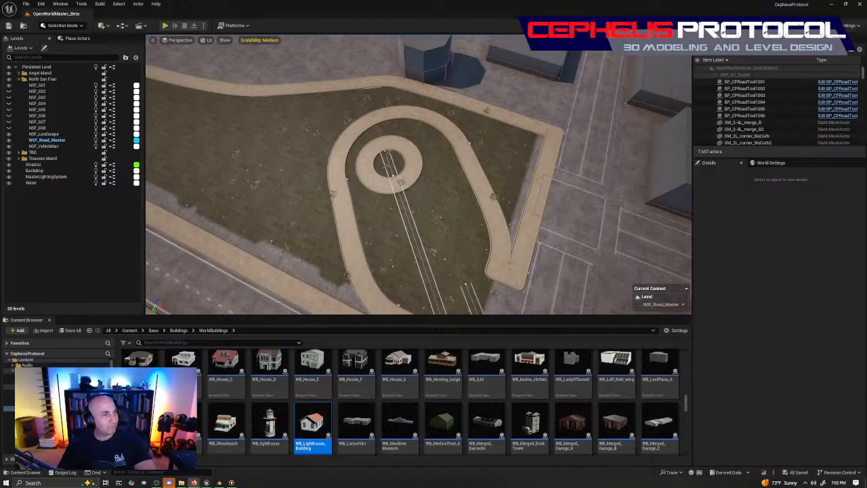
{"action": "right_click_drag", "start_coordinate": [415, 181], "coordinate": [461, 169]}
{"action": "key", "text": "w"}
{"action": "key", "text": "s"}
{"action": "mouse_move", "coordinate": [378, 176]}
{"action": "right_mouse_down"}
{"action": "mouse_move", "coordinate": [387, 181]}
{"action": "mouse_move", "coordinate": [378, 176]}
{"action": "right_mouse_up"}
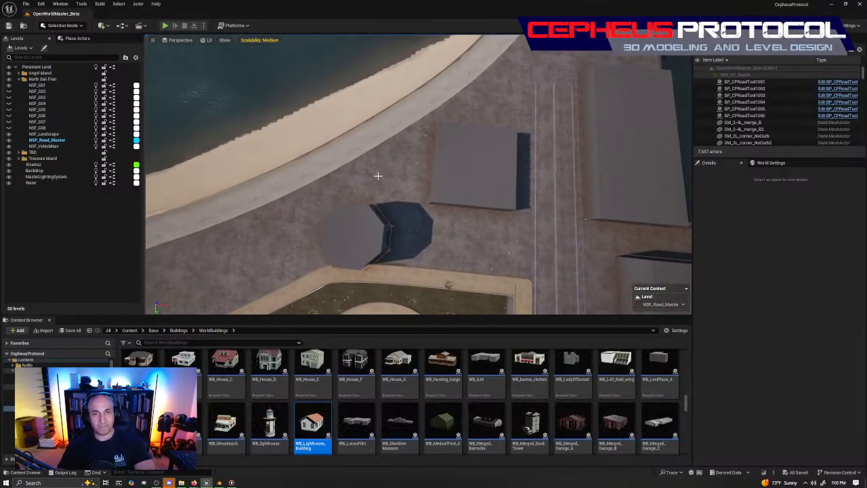
Step: Pull the overlapping sidewalk spline's end point back to the inner edge of the rounded corner at the lawn's outer corner
{"action": "left_click", "coordinate": [524, 283]}
{"action": "right_click_drag", "start_coordinate": [525, 282], "coordinate": [393, 283]}
{"action": "key", "text": "w"}
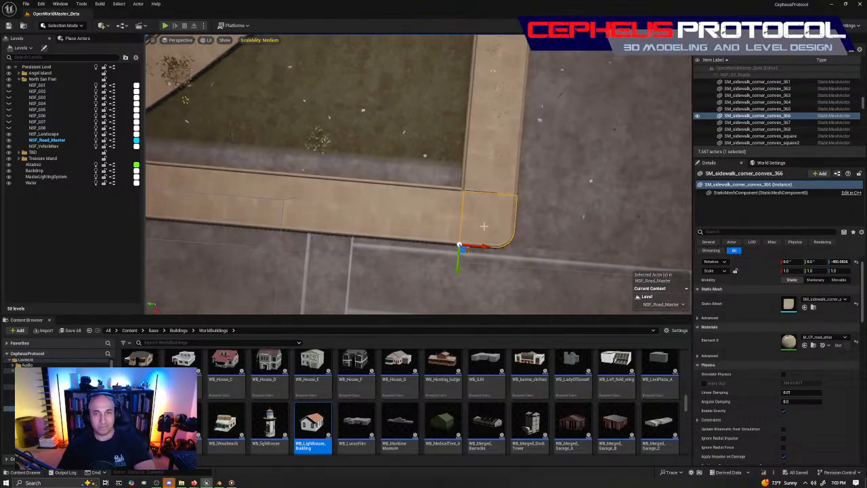
{"action": "left_click", "coordinate": [484, 227]}
{"action": "left_click", "coordinate": [492, 248]}
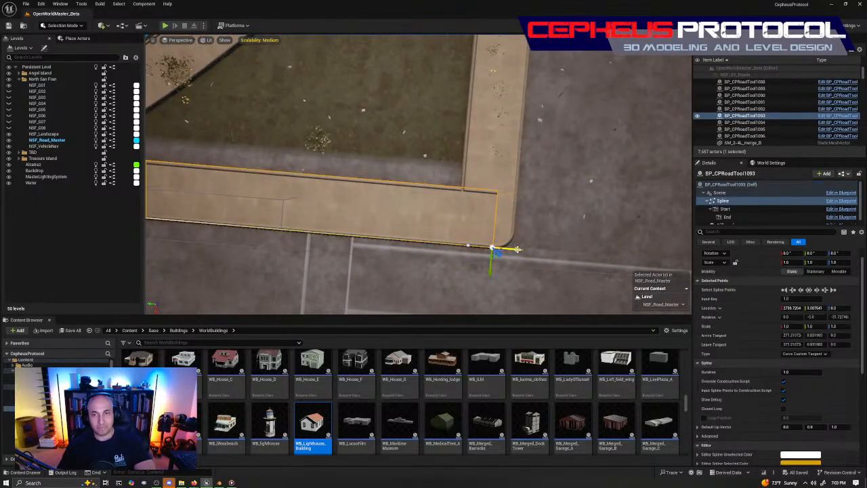
{"action": "left_click_drag", "start_coordinate": [516, 250], "coordinate": [492, 260]}
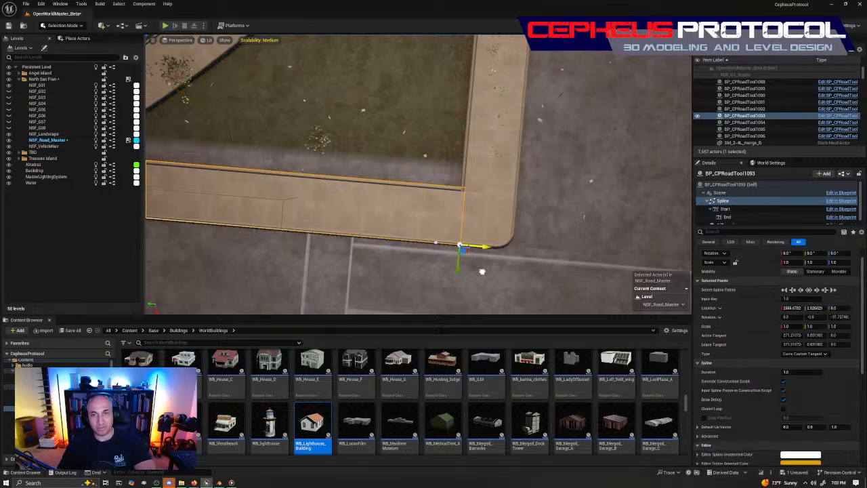
Step: Duplicate that rounded corner to the neighbouring building's street corner and rotate the copy 90 degrees
{"action": "scroll", "coordinate": [521, 175], "scroll_direction": "down", "scroll_amount": 3}
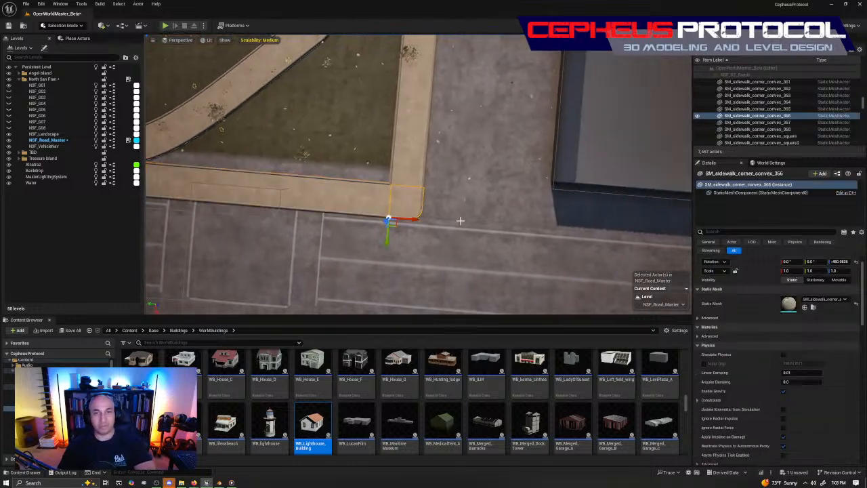
{"action": "left_click", "coordinate": [414, 216]}
{"action": "left_click", "coordinate": [571, 215]}
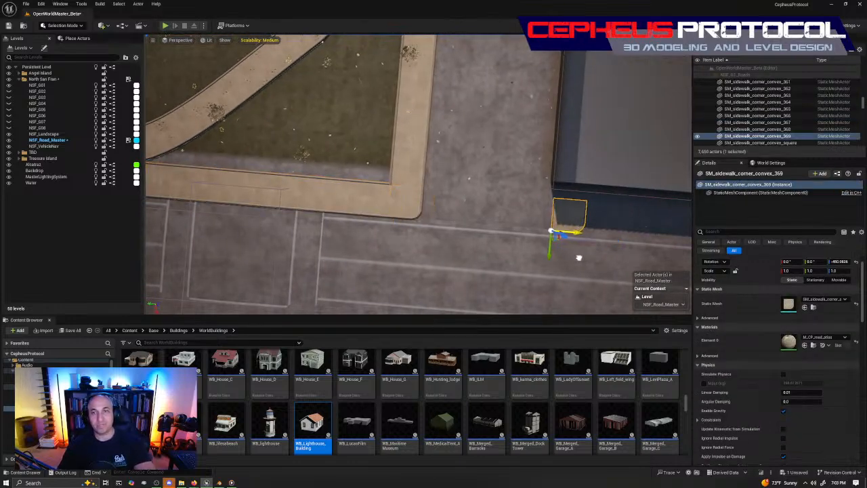
{"action": "key", "text": "f"}
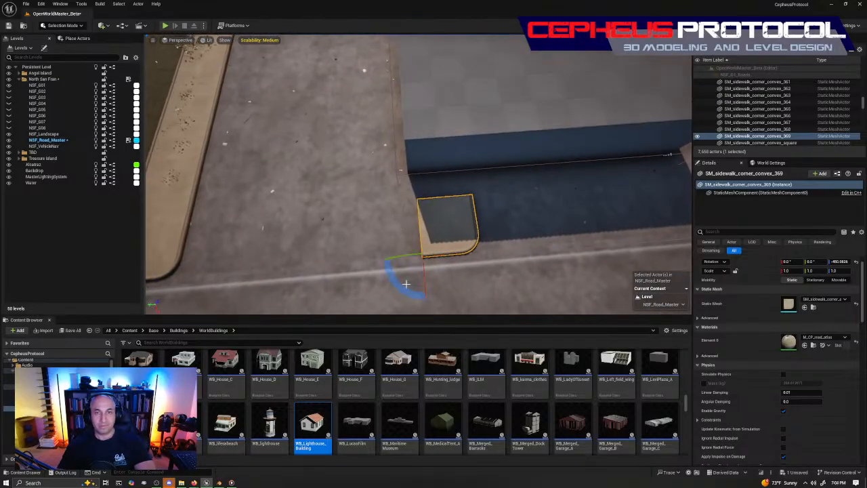
{"action": "left_click_drag", "start_coordinate": [406, 283], "coordinate": [425, 219]}
{"action": "key", "text": "w"}
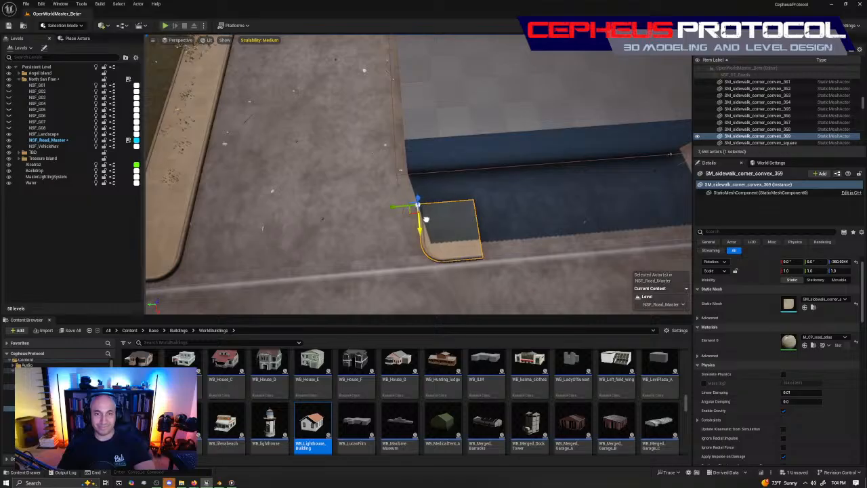
Step: Shift the duplicated rounded corner slightly along the street to line it up with the building's corner
{"action": "right_click_drag", "start_coordinate": [406, 200], "coordinate": [347, 163]}
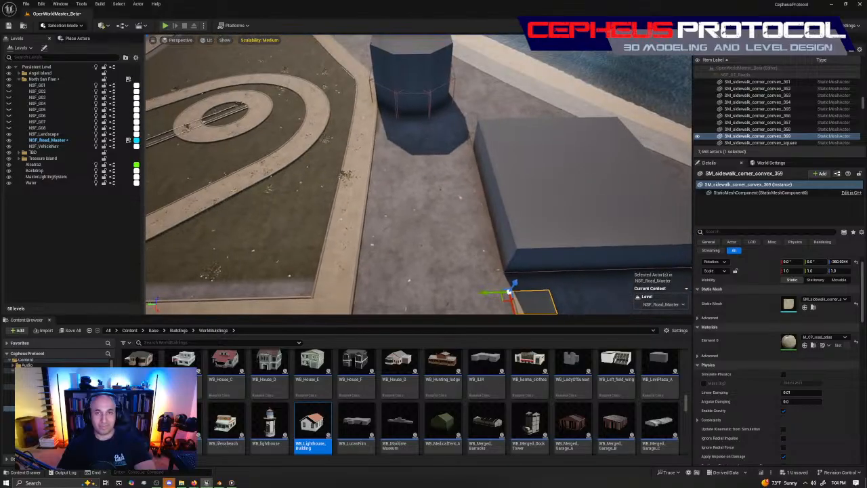
{"action": "mouse_move", "coordinate": [470, 141]}
{"action": "right_mouse_down"}
{"action": "mouse_move", "coordinate": [469, 151]}
{"action": "mouse_move", "coordinate": [470, 141]}
{"action": "right_mouse_up"}
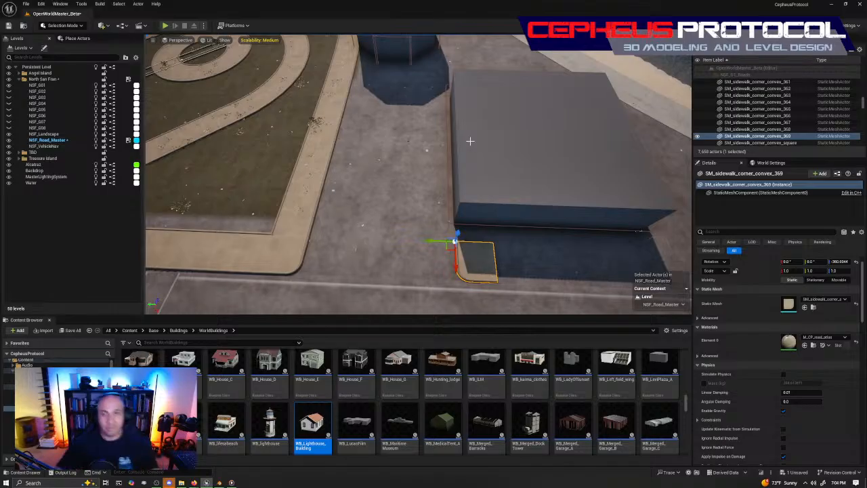
{"action": "right_click_drag", "start_coordinate": [399, 99], "coordinate": [392, 116]}
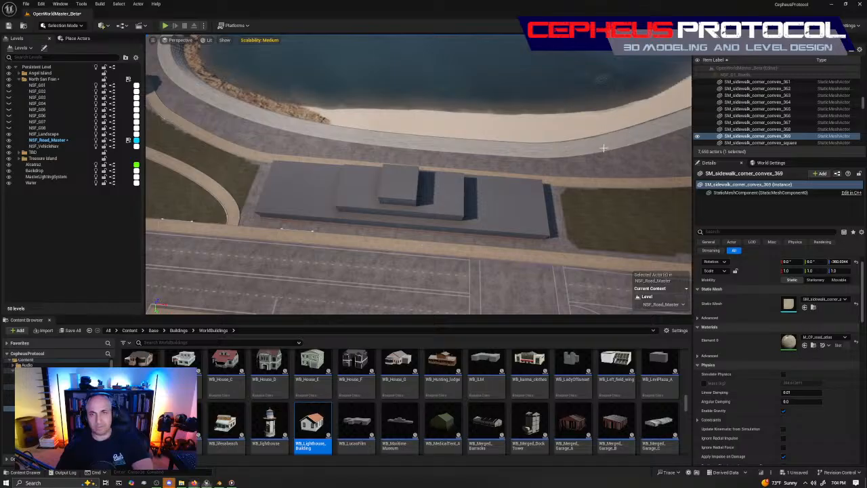
{"action": "right_click_drag", "start_coordinate": [602, 148], "coordinate": [510, 146]}
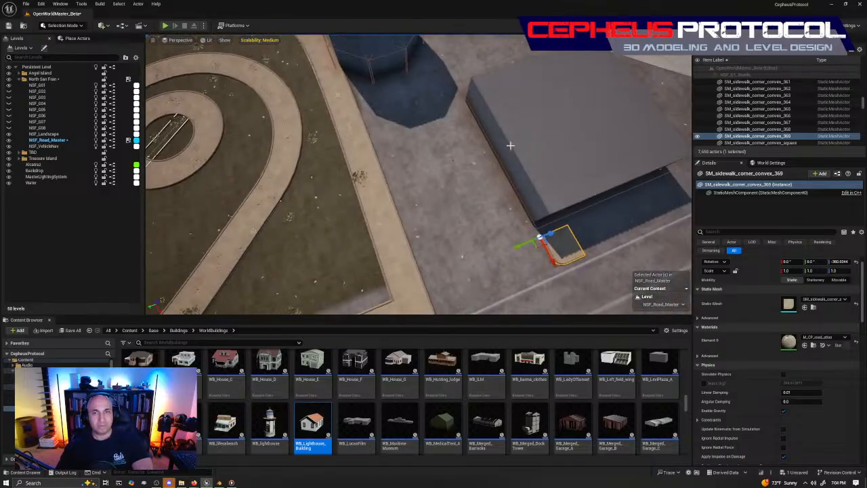
{"action": "right_click_drag", "start_coordinate": [456, 217], "coordinate": [434, 208]}
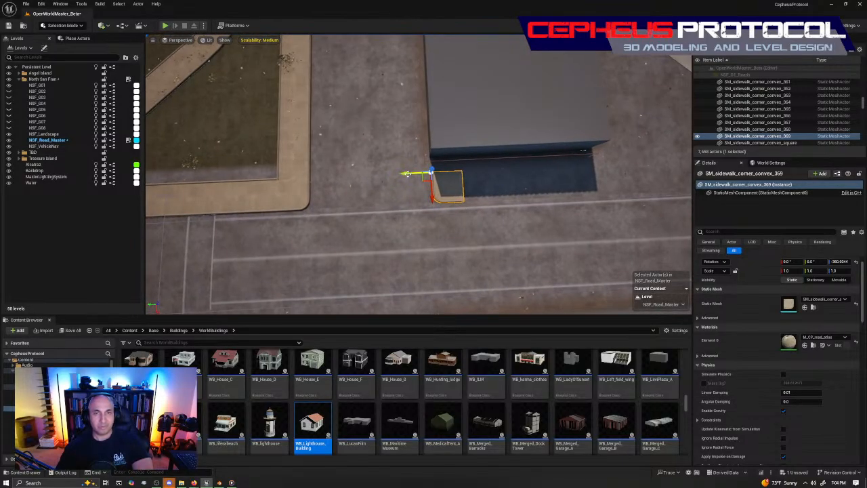
{"action": "left_click_drag", "start_coordinate": [406, 174], "coordinate": [412, 197]}
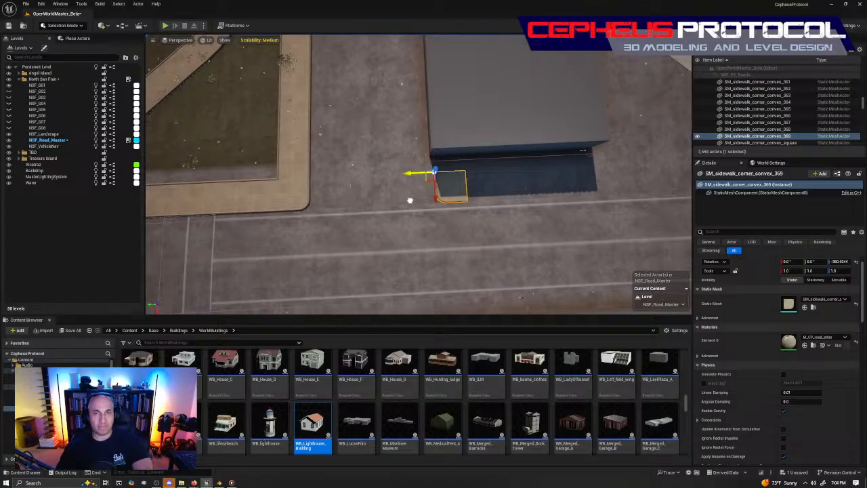
Step: Duplicate the short sidewalk spline along the lawn's street edge and place the copy near the octagonal waterfront building
{"action": "right_click_drag", "start_coordinate": [407, 51], "coordinate": [325, 59]}
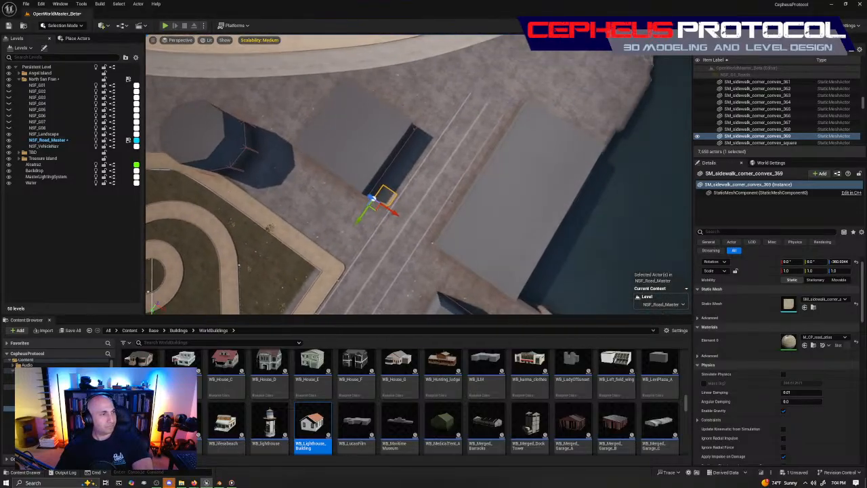
{"action": "left_click", "coordinate": [257, 211]}
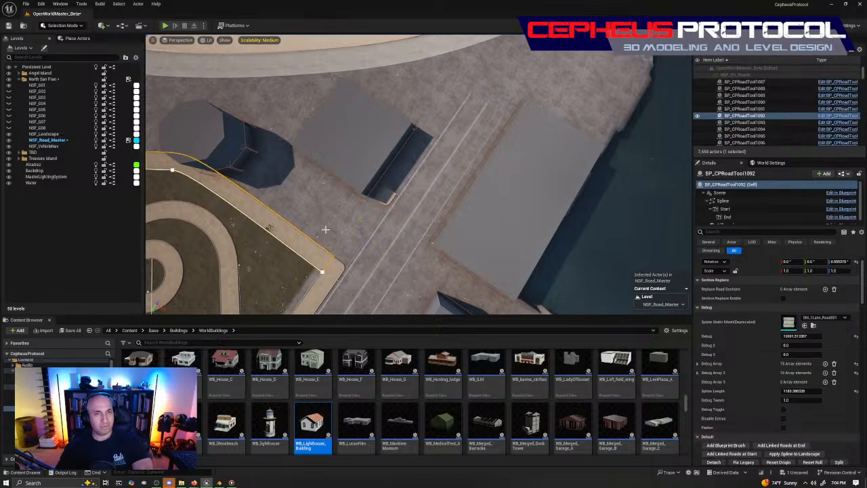
{"action": "right_click_drag", "start_coordinate": [411, 214], "coordinate": [516, 214]}
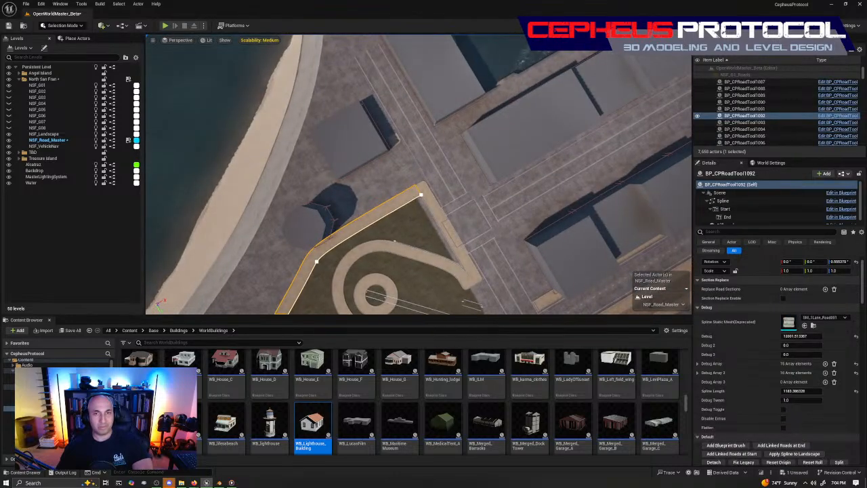
{"action": "left_click", "coordinate": [467, 244]}
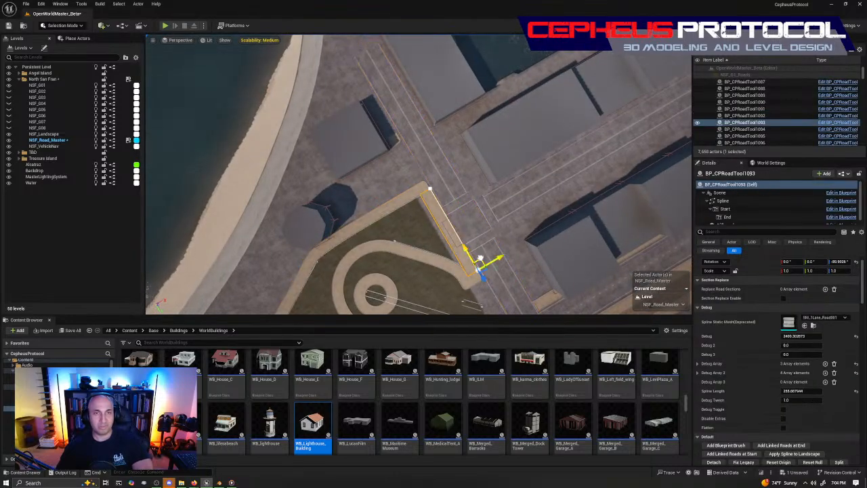
{"action": "left_click_drag", "start_coordinate": [481, 259], "coordinate": [310, 179], "text": "alt"}
{"action": "right_click_drag", "start_coordinate": [310, 178], "coordinate": [488, 196]}
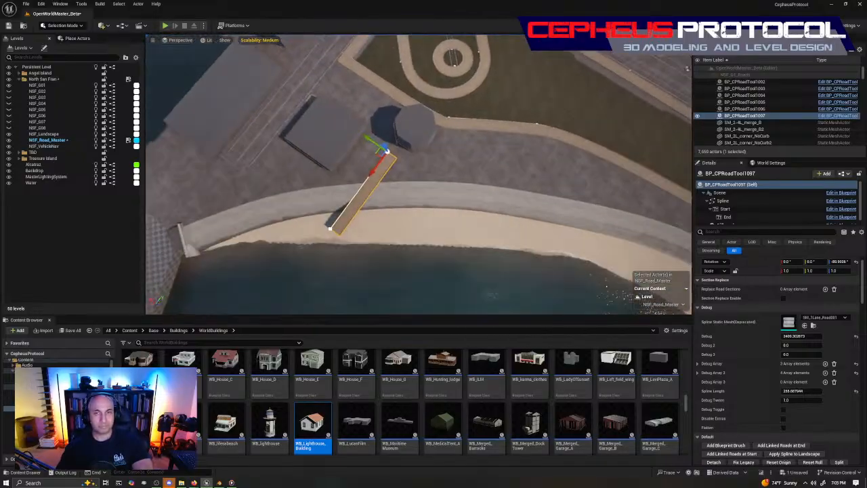
Step: Rotate the sidewalk copy to about 52.7 degrees and move it to span between the waterfront promenade and the lawn's sidewalk
{"action": "right_click_drag", "start_coordinate": [385, 198], "coordinate": [342, 195]}
{"action": "key", "text": "e"}
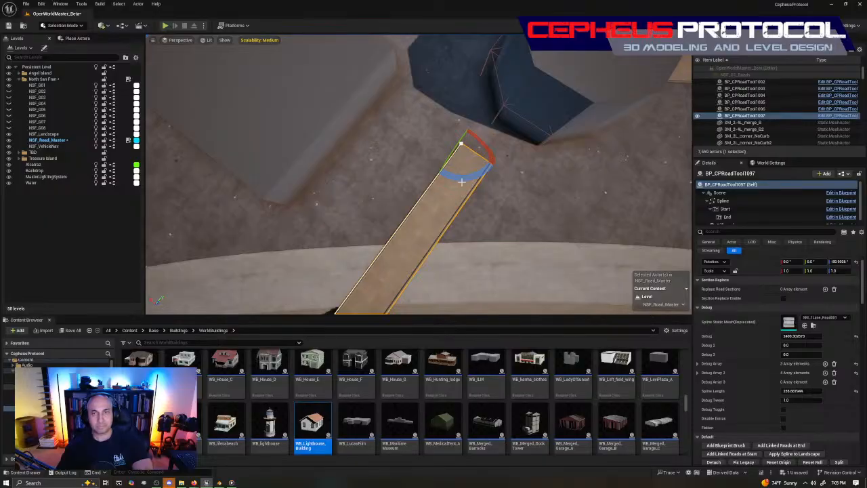
{"action": "left_click_drag", "start_coordinate": [461, 181], "coordinate": [471, 166]}
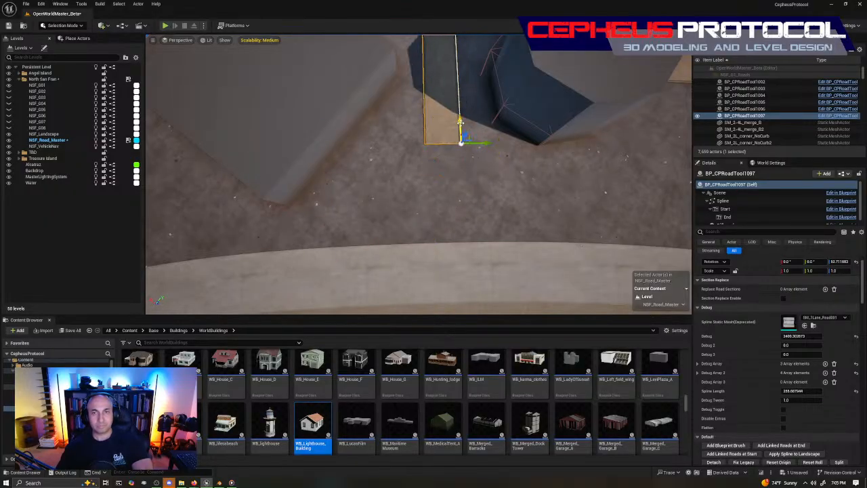
{"action": "left_click_drag", "start_coordinate": [459, 123], "coordinate": [474, 194]}
{"action": "right_click_drag", "start_coordinate": [470, 203], "coordinate": [407, 210]}
{"action": "mouse_move", "coordinate": [530, 253]}
{"action": "right_mouse_down"}
{"action": "mouse_move", "coordinate": [379, 252]}
{"action": "mouse_move", "coordinate": [529, 253]}
{"action": "right_mouse_up"}
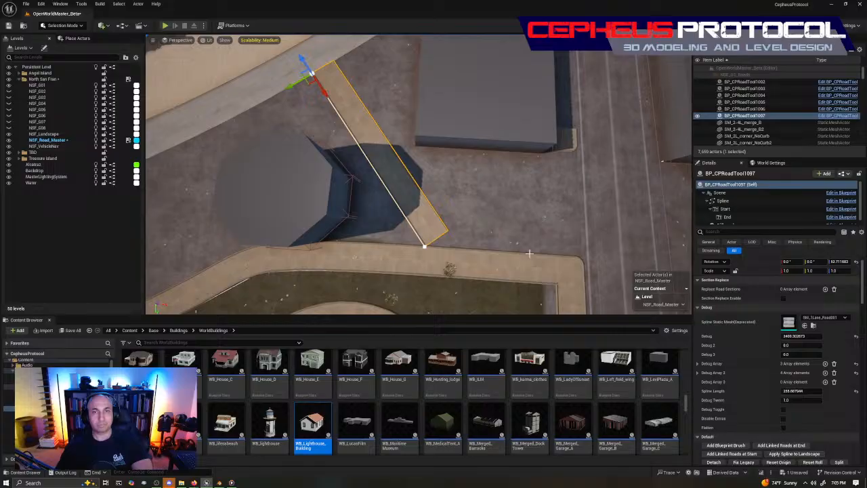
Step: Bend the connecting sidewalk around the octagonal building by rotating and shifting its lawn-side end point and lengthening the promenade-side tangent
{"action": "left_click", "coordinate": [425, 246]}
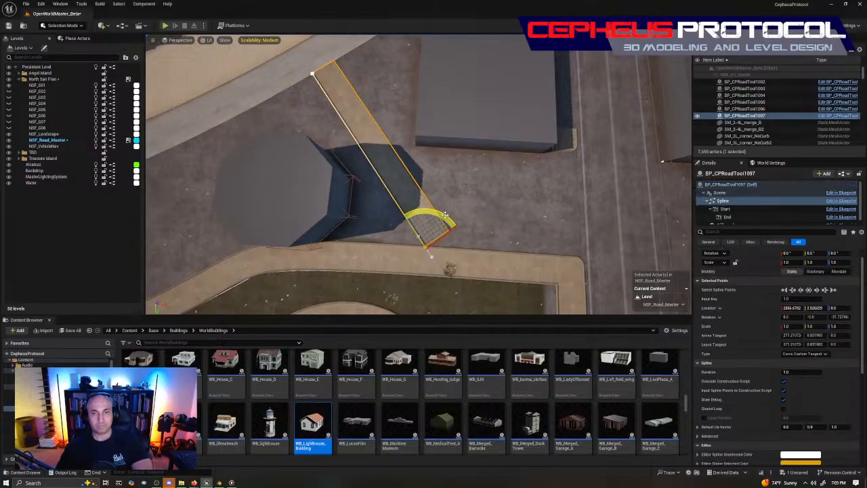
{"action": "left_click_drag", "start_coordinate": [434, 225], "coordinate": [416, 149]}
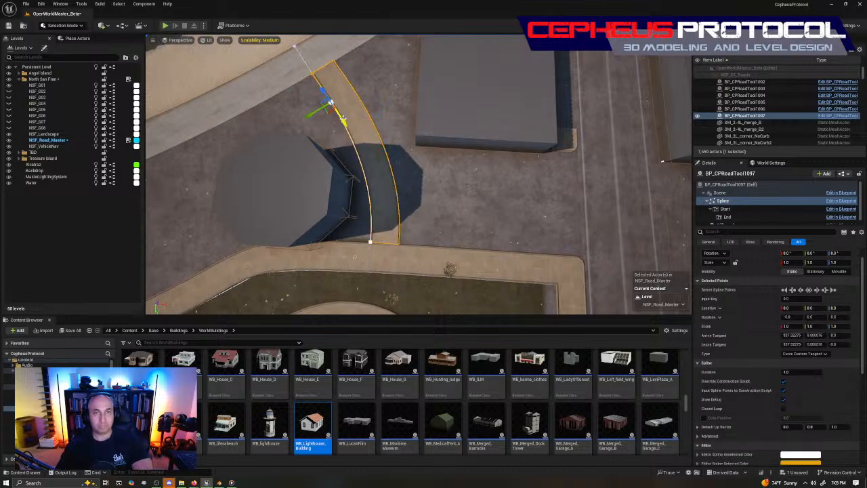
{"action": "left_click_drag", "start_coordinate": [343, 119], "coordinate": [381, 133]}
{"action": "mouse_move", "coordinate": [405, 225]}
{"action": "right_mouse_down"}
{"action": "mouse_move", "coordinate": [383, 239]}
{"action": "mouse_move", "coordinate": [405, 234]}
{"action": "mouse_move", "coordinate": [396, 225]}
{"action": "right_mouse_up"}
Step: Nudge the curved connector's lawn-side end point until it sits flush against the outer edge of the lawn's sidewalk
{"action": "key", "text": "w"}
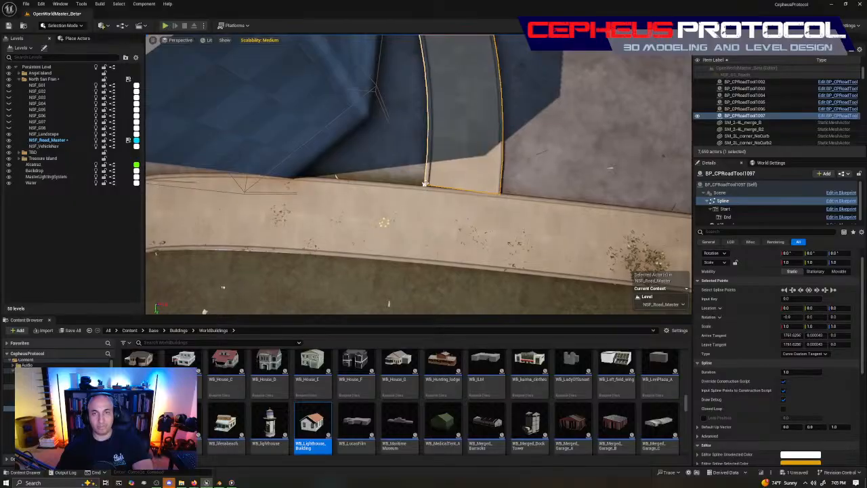
{"action": "mouse_move", "coordinate": [411, 212]}
{"action": "left_mouse_down"}
{"action": "mouse_move", "coordinate": [418, 228]}
{"action": "mouse_move", "coordinate": [425, 215]}
{"action": "left_mouse_up"}
{"action": "key", "text": "w"}
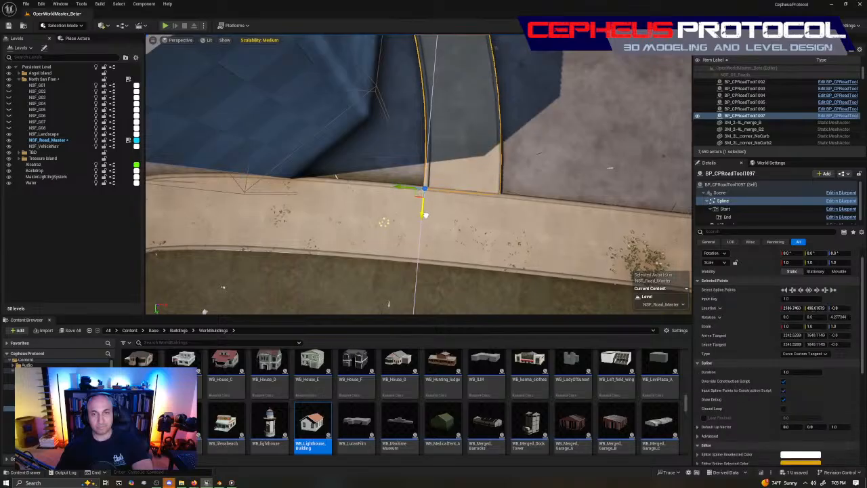
{"action": "scroll", "coordinate": [425, 215], "scroll_direction": "down", "scroll_amount": 8}
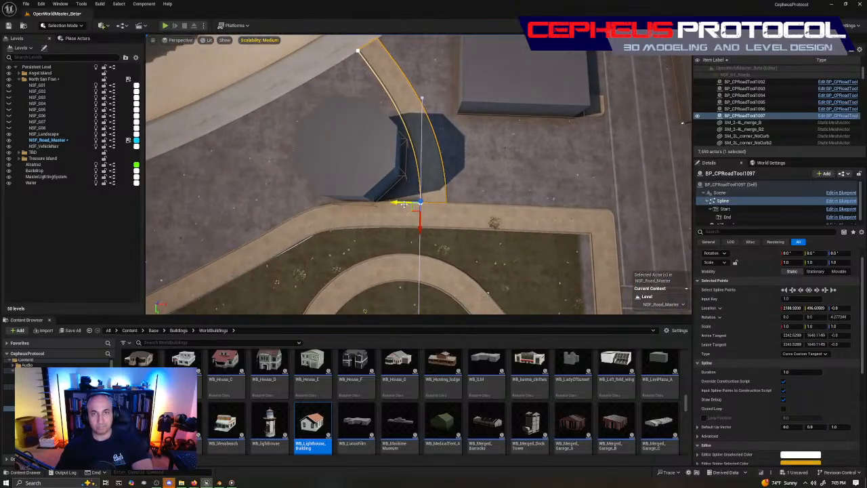
{"action": "left_click_drag", "start_coordinate": [401, 204], "coordinate": [408, 206]}
{"action": "key", "text": "s"}
{"action": "right_click_drag", "start_coordinate": [409, 207], "coordinate": [332, 206]}
{"action": "key", "text": "Escape"}
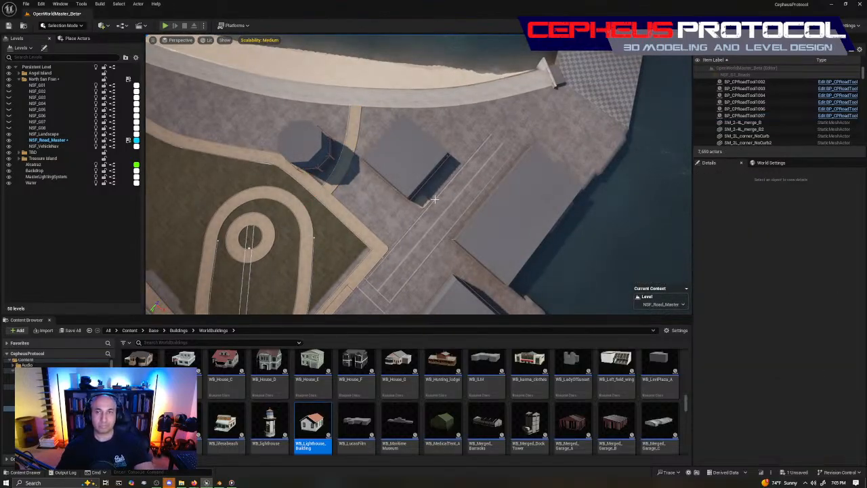
Step: Duplicate the curved connector to the neighbouring building's street side and rotate the copy about 140 degrees
{"action": "right_click_drag", "start_coordinate": [435, 199], "coordinate": [362, 196]}
{"action": "key", "text": "w"}
{"action": "left_click", "coordinate": [529, 57]}
{"action": "right_click_drag", "start_coordinate": [557, 153], "coordinate": [572, 150]}
{"action": "key", "text": "s"}
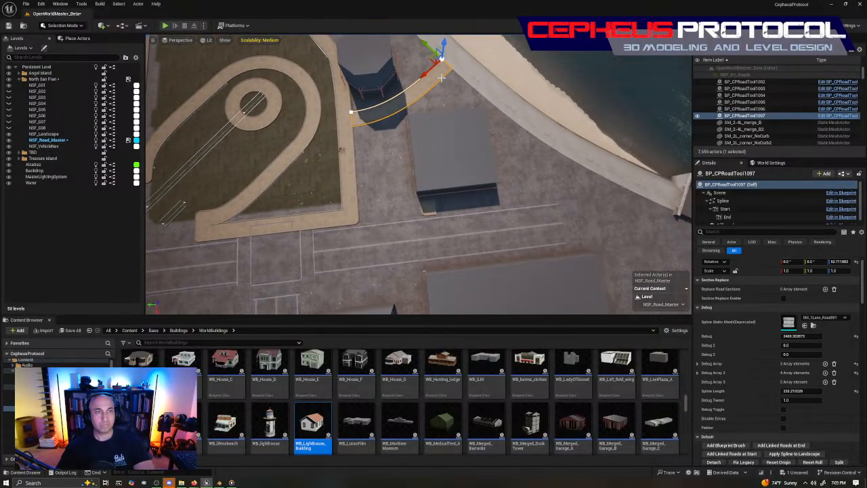
{"action": "left_click_drag", "start_coordinate": [428, 58], "coordinate": [486, 213], "text": "alt"}
{"action": "key", "text": "e"}
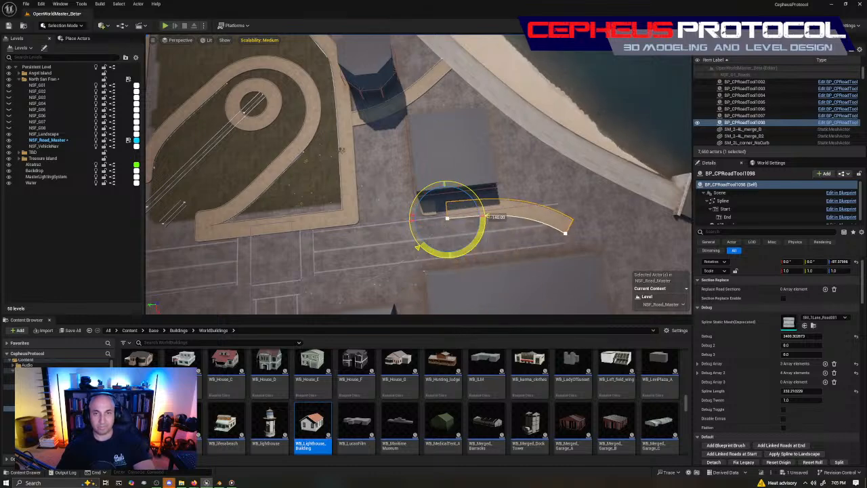
{"action": "key", "text": "w"}
{"action": "key", "text": "w"}
Step: Fine-tune the copy's rotation and move its start flush with the rounded corner at the building's street corner
{"action": "right_click_drag", "start_coordinate": [486, 212], "coordinate": [644, 262]}
{"action": "key", "text": "e"}
{"action": "left_click_drag", "start_coordinate": [423, 151], "coordinate": [427, 153]}
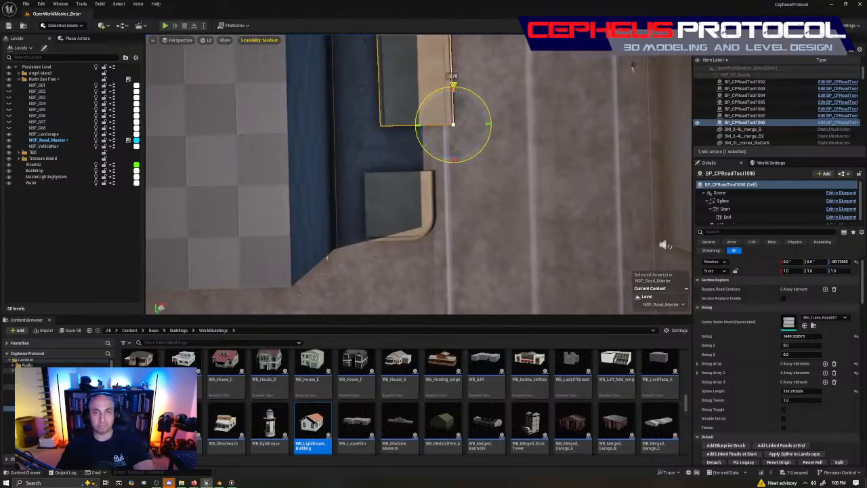
{"action": "key", "text": "w"}
{"action": "left_click_drag", "start_coordinate": [454, 103], "coordinate": [464, 140]}
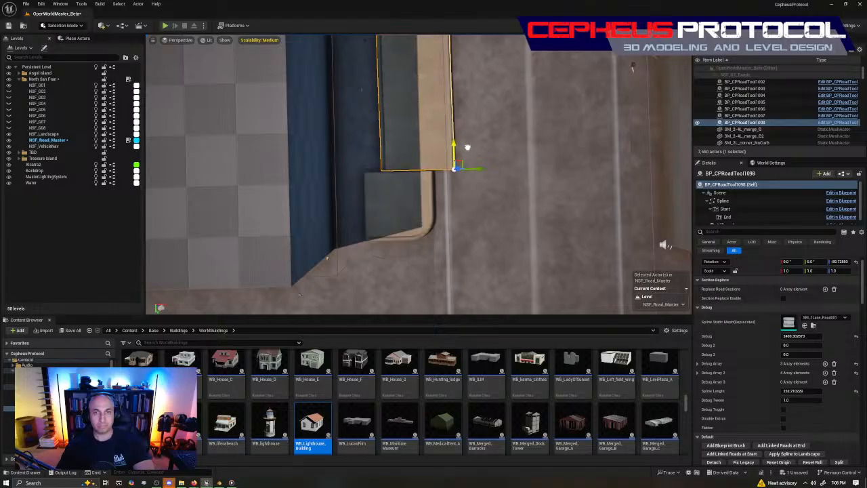
{"action": "left_click_drag", "start_coordinate": [479, 170], "coordinate": [454, 172]}
{"action": "scroll", "coordinate": [454, 172], "scroll_direction": "up", "scroll_amount": 2}
{"action": "scroll", "coordinate": [474, 166], "scroll_direction": "up", "scroll_amount": 2}
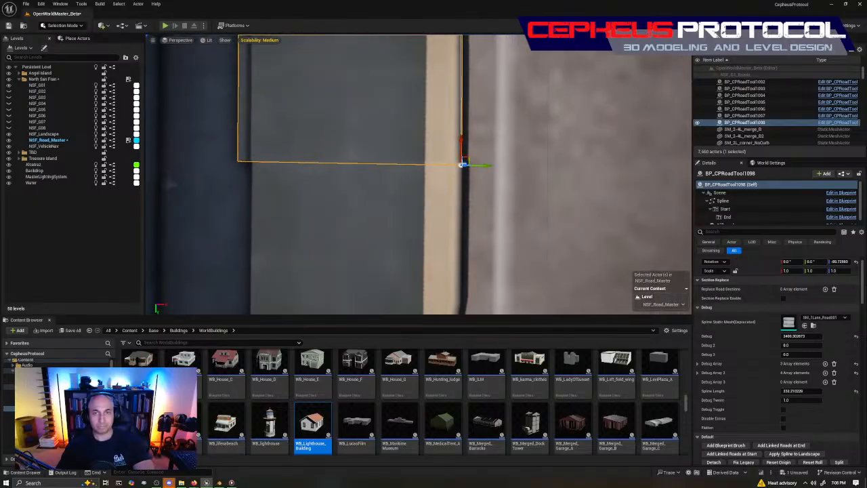
{"action": "scroll", "coordinate": [484, 166], "scroll_direction": "down", "scroll_amount": 5}
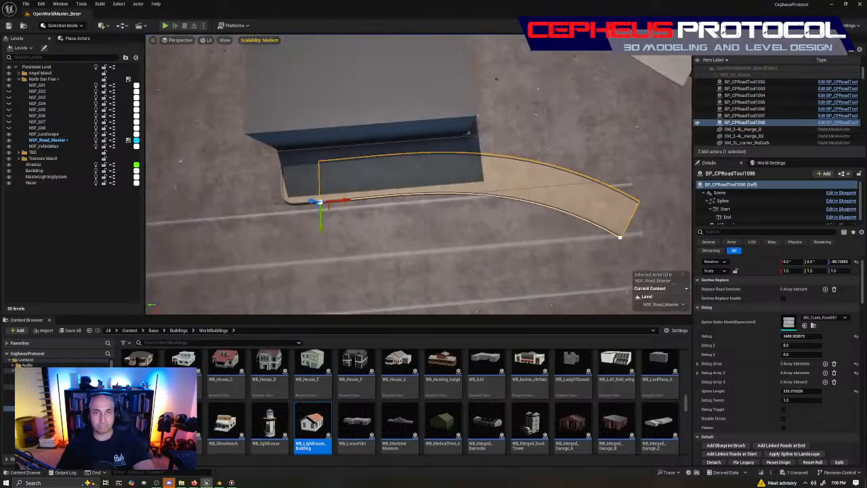
Step: Straighten the copied sidewalk along the street by moving and rotating its far end point in line with the road edge
{"action": "left_click", "coordinate": [567, 241]}
{"action": "right_click_drag", "start_coordinate": [592, 221], "coordinate": [414, 244]}
{"action": "left_click_drag", "start_coordinate": [393, 233], "coordinate": [410, 214]}
{"action": "key", "text": "e"}
{"action": "key", "text": "w"}
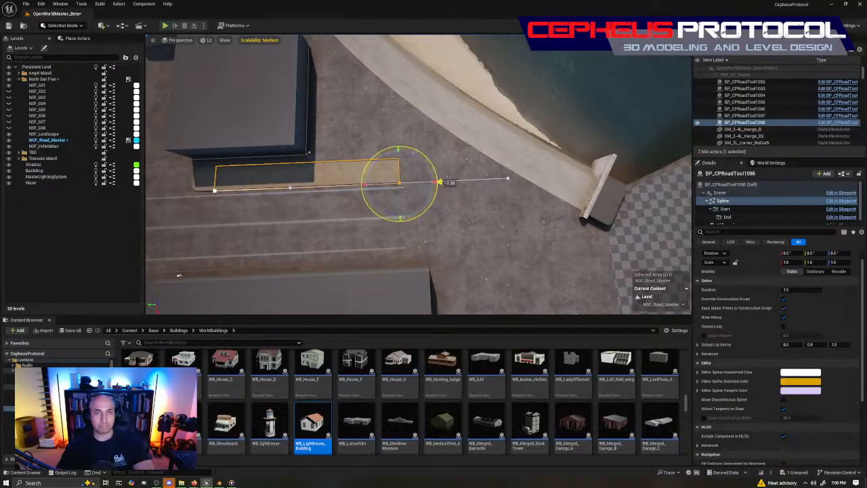
{"action": "key", "text": "w"}
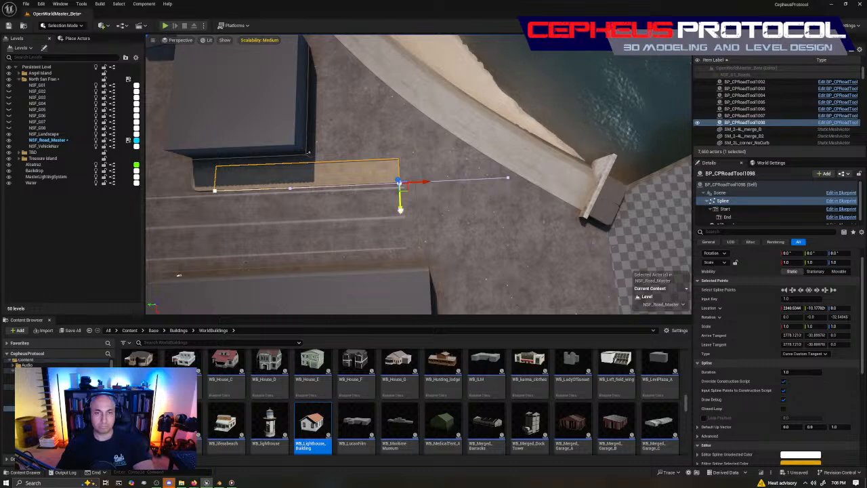
{"action": "left_click_drag", "start_coordinate": [400, 210], "coordinate": [400, 207]}
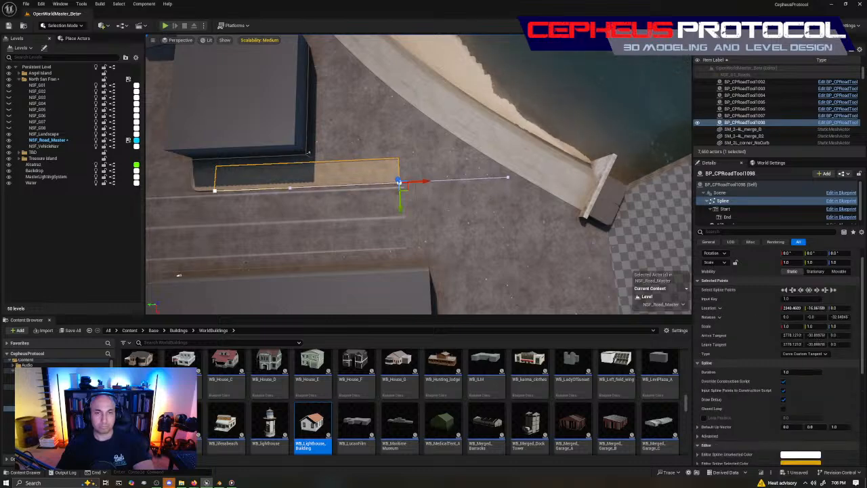
{"action": "mouse_move", "coordinate": [400, 208]}
{"action": "right_mouse_down"}
{"action": "mouse_move", "coordinate": [433, 205]}
{"action": "mouse_move", "coordinate": [399, 201]}
{"action": "right_mouse_up"}
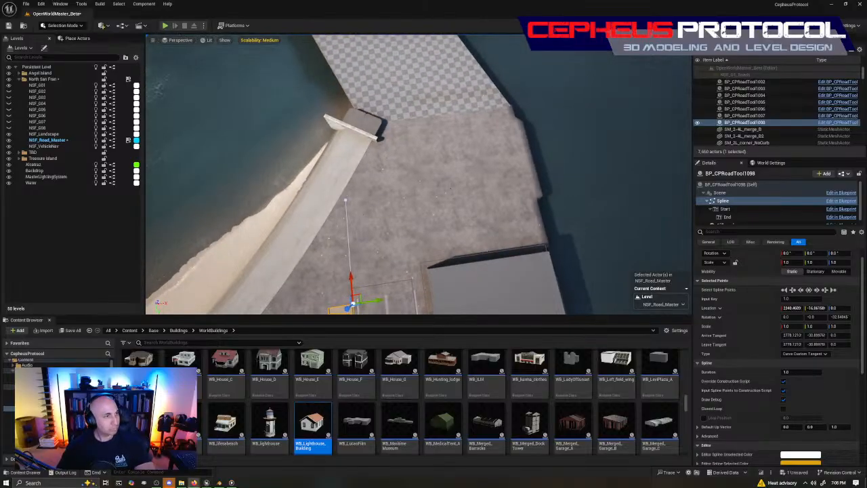
Step: Extend the street sidewalk with a new spline point at the waterfront promenade and rotate that end to meet the promenade's edge
{"action": "right_click_drag", "start_coordinate": [489, 134], "coordinate": [389, 147]}
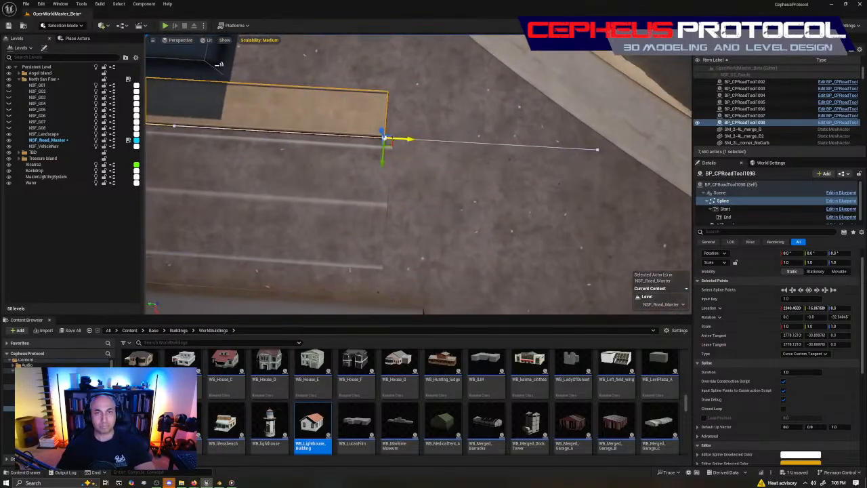
{"action": "left_click_drag", "start_coordinate": [384, 139], "coordinate": [514, 110]}
{"action": "right_click_drag", "start_coordinate": [514, 110], "coordinate": [489, 124]}
{"action": "key", "text": "e"}
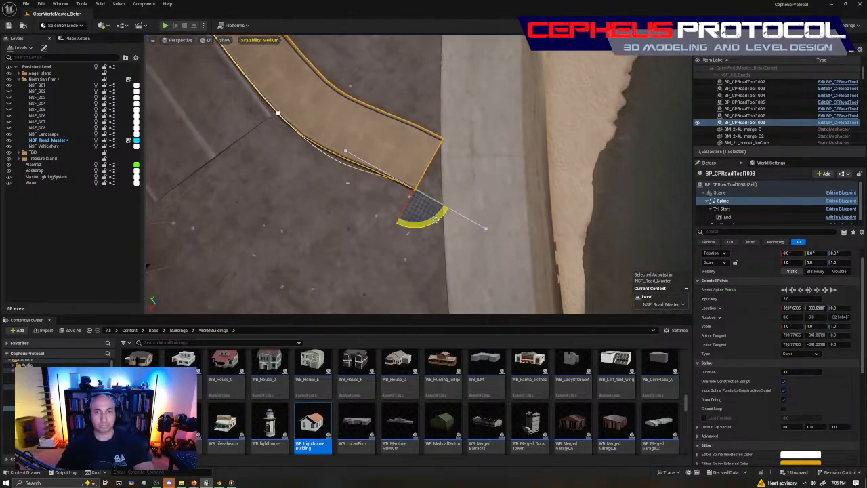
{"action": "left_click_drag", "start_coordinate": [435, 219], "coordinate": [473, 188]}
{"action": "key", "text": "w"}
{"action": "mouse_move", "coordinate": [396, 228]}
{"action": "right_mouse_down"}
{"action": "mouse_move", "coordinate": [461, 228]}
{"action": "mouse_move", "coordinate": [396, 228]}
{"action": "right_mouse_up"}
Step: Rotate the sidewalk's middle spline point to keep the street section straight before it curves to the promenade
{"action": "left_click", "coordinate": [400, 217]}
{"action": "key", "text": "e"}
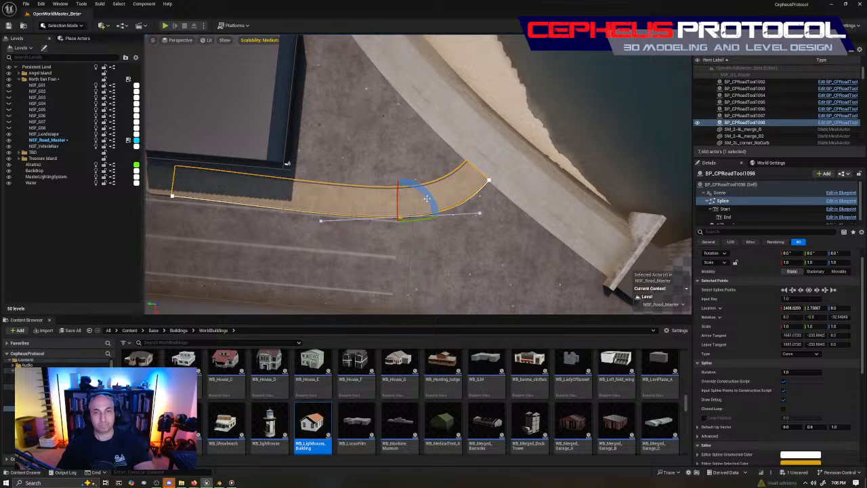
{"action": "left_click_drag", "start_coordinate": [436, 216], "coordinate": [439, 219]}
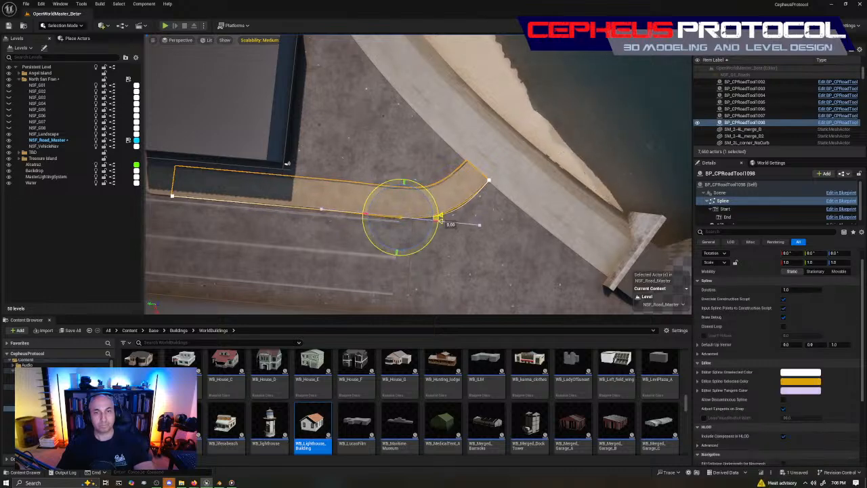
{"action": "left_click_drag", "start_coordinate": [439, 219], "coordinate": [439, 220]}
{"action": "key", "text": "w"}
{"action": "right_click_drag", "start_coordinate": [433, 211], "coordinate": [450, 207]}
Step: Duplicate the curved connector beside the octagonal building and place the copy across the road between the lawn and the planted median
{"action": "left_click", "coordinate": [386, 149]}
{"action": "right_click_drag", "start_coordinate": [386, 149], "coordinate": [433, 144]}
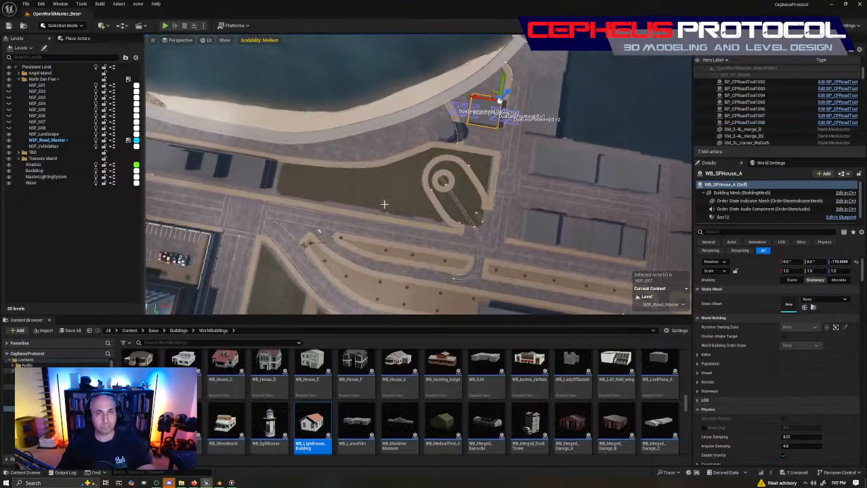
{"action": "left_click", "coordinate": [426, 147]}
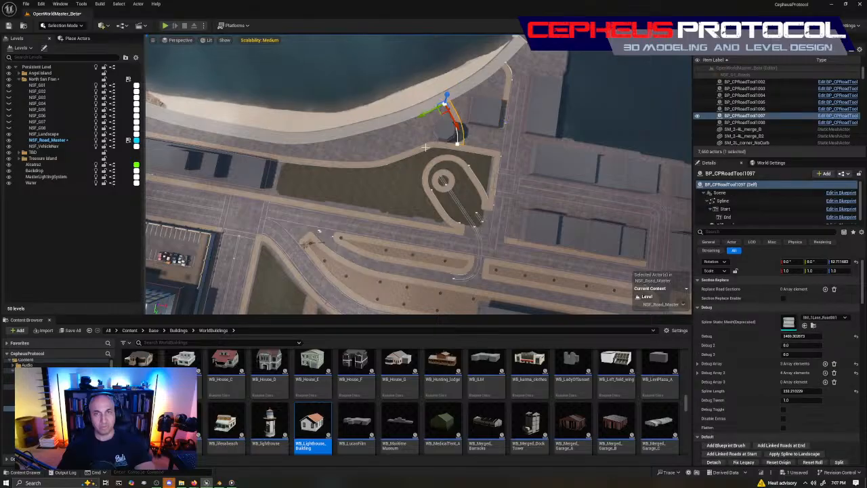
{"action": "left_click_drag", "start_coordinate": [442, 111], "coordinate": [310, 210], "text": "alt"}
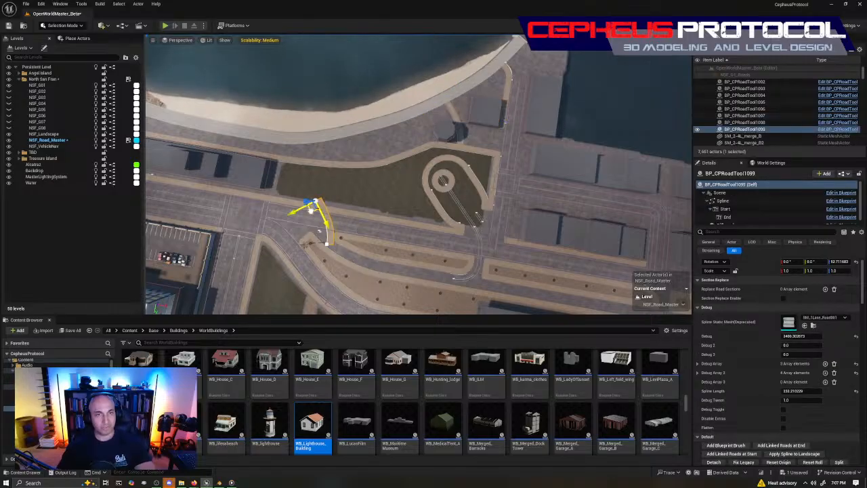
{"action": "right_click_drag", "start_coordinate": [155, 212], "coordinate": [174, 214]}
{"action": "right_click_drag", "start_coordinate": [410, 194], "coordinate": [410, 194]}
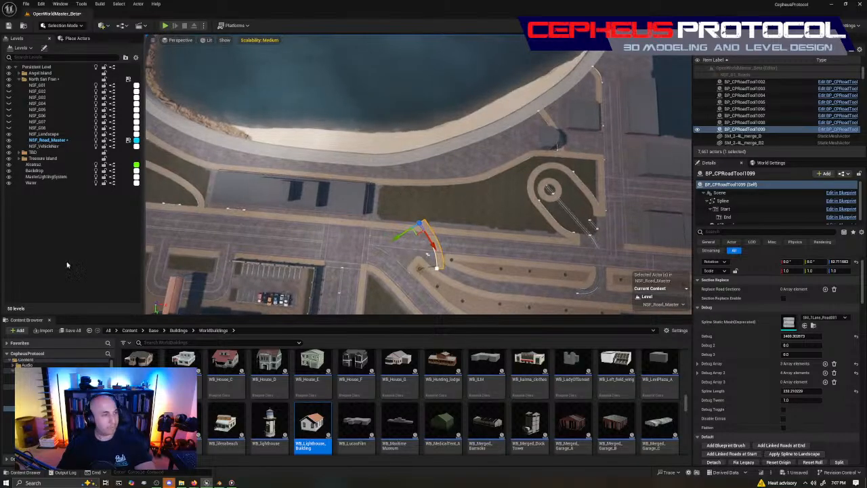
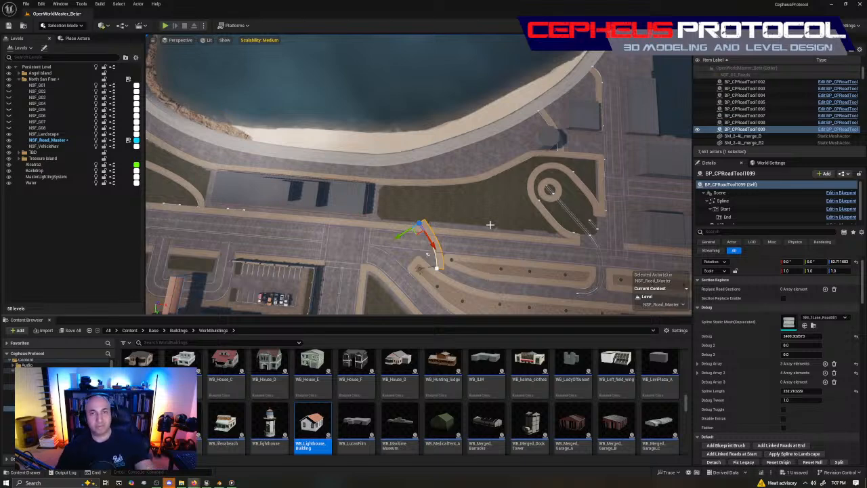
{"action": "right_click_drag", "start_coordinate": [550, 213], "coordinate": [531, 214]}
{"action": "right_click_drag", "start_coordinate": [623, 235], "coordinate": [603, 210]}
{"action": "right_click_drag", "start_coordinate": [594, 240], "coordinate": [486, 271]}
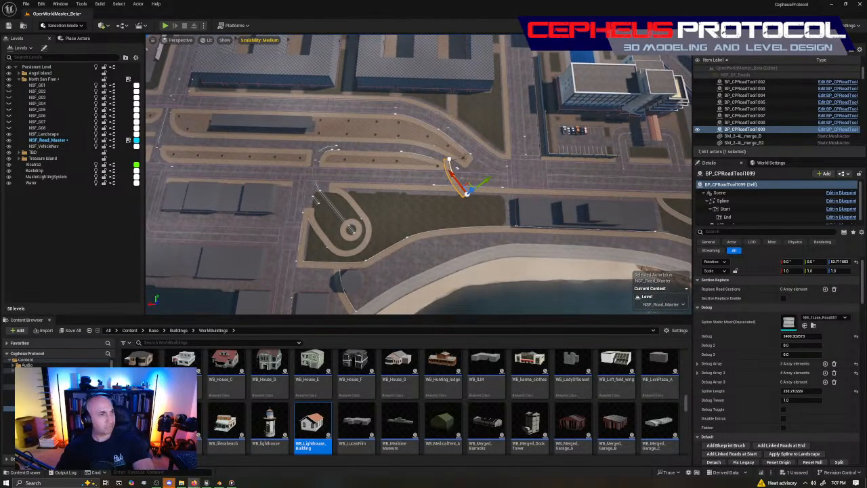
{"action": "right_click_drag", "start_coordinate": [567, 215], "coordinate": [337, 160]}
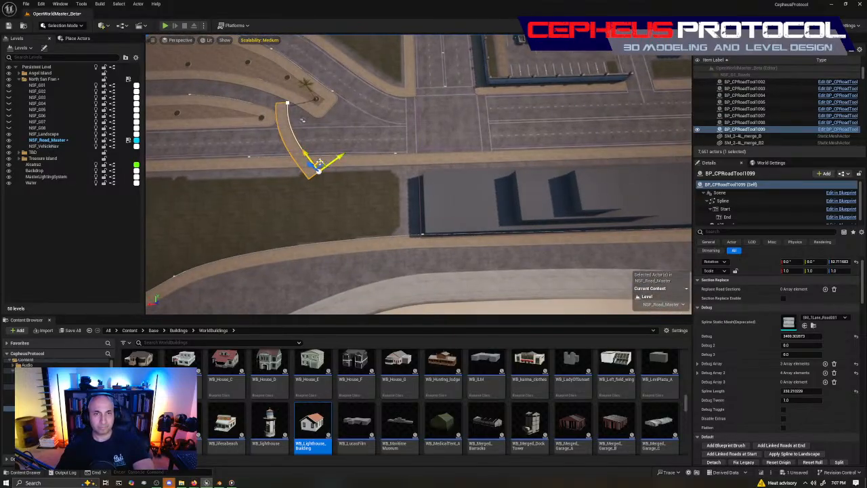
Step: Move the copied curved connector to the waterfront promenade between the grey building and the lawn, and rotate it to run toward the street
{"action": "left_click_drag", "start_coordinate": [318, 162], "coordinate": [381, 208]}
{"action": "mouse_move", "coordinate": [408, 264]}
{"action": "right_mouse_down"}
{"action": "mouse_move", "coordinate": [365, 285]}
{"action": "mouse_move", "coordinate": [420, 254]}
{"action": "mouse_move", "coordinate": [410, 270]}
{"action": "mouse_move", "coordinate": [408, 263]}
{"action": "right_mouse_up"}
{"action": "key", "text": "e"}
{"action": "left_click_drag", "start_coordinate": [405, 166], "coordinate": [493, 227]}
{"action": "key", "text": "w"}
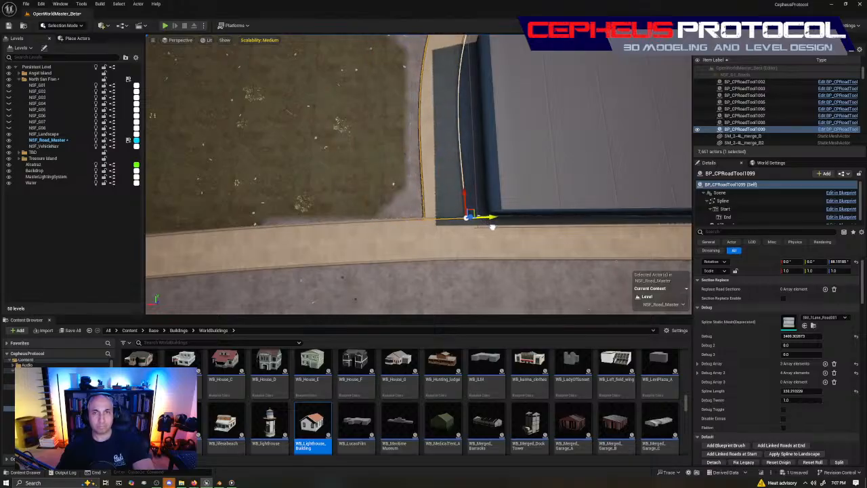
Step: Fine-tune the connector's rotation so its starting edge lies flush with the promenade's edge
{"action": "key", "text": "w"}
{"action": "right_click_drag", "start_coordinate": [489, 221], "coordinate": [470, 183]}
{"action": "key", "text": "e"}
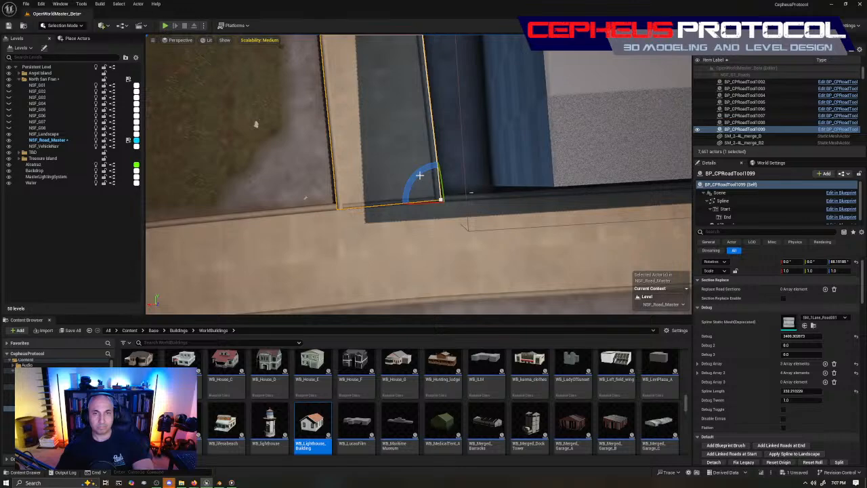
{"action": "left_click_drag", "start_coordinate": [420, 176], "coordinate": [421, 193]}
{"action": "key", "text": "e"}
{"action": "mouse_move", "coordinate": [421, 192]}
{"action": "right_mouse_down"}
{"action": "mouse_move", "coordinate": [379, 189]}
{"action": "mouse_move", "coordinate": [421, 192]}
{"action": "right_mouse_up"}
{"action": "key", "text": "s"}
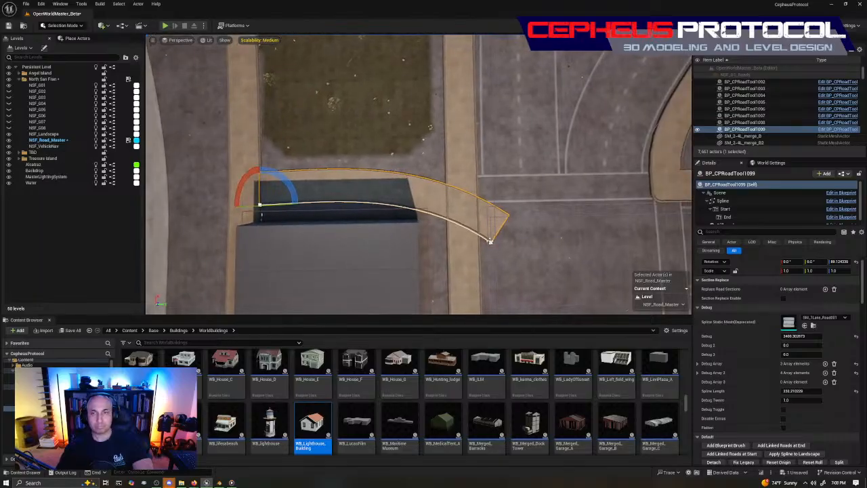
Step: Rotate the connector's far spline point and move it back to the street sidewalk's edge beside the lawn
{"action": "left_click", "coordinate": [491, 241]}
{"action": "right_click_drag", "start_coordinate": [526, 270], "coordinate": [404, 213]}
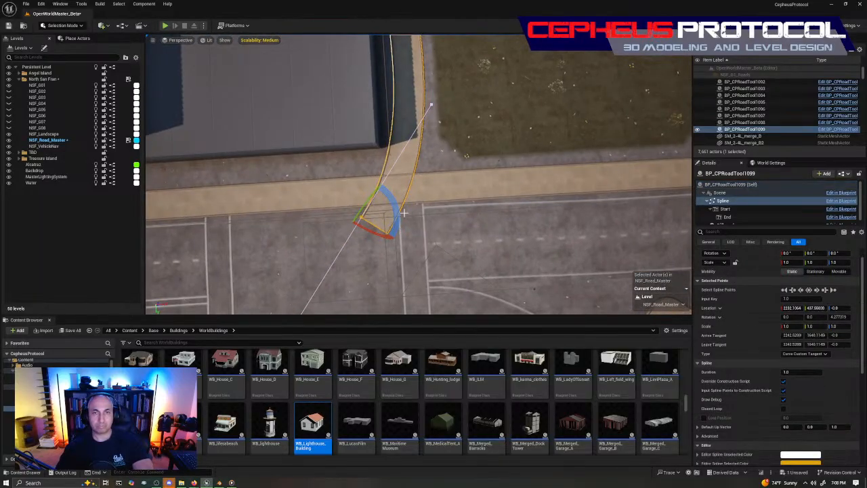
{"action": "left_click_drag", "start_coordinate": [403, 212], "coordinate": [365, 259]}
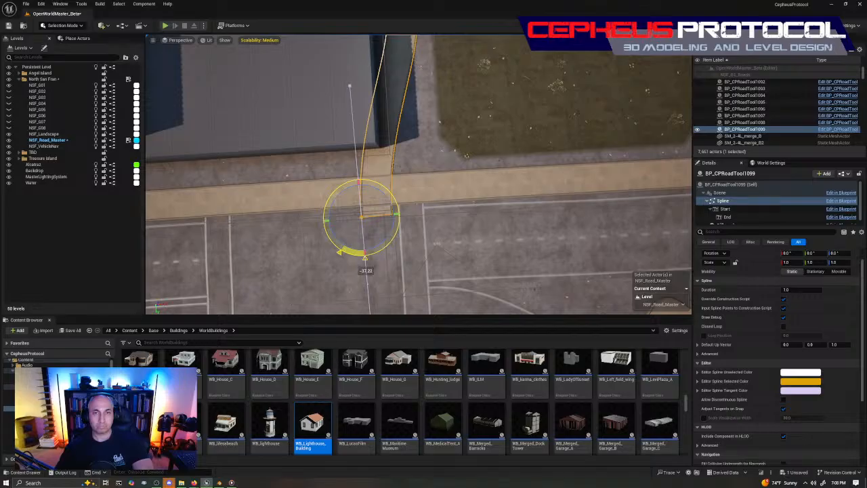
{"action": "key", "text": "w"}
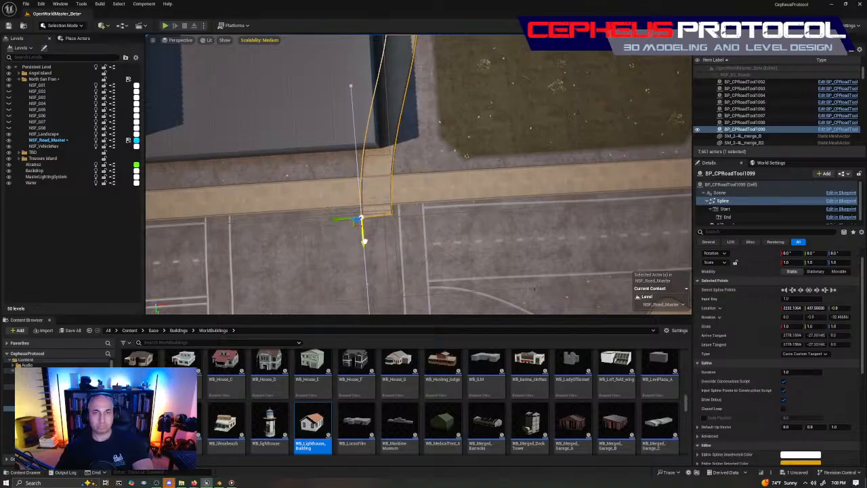
{"action": "left_click_drag", "start_coordinate": [363, 242], "coordinate": [375, 201]}
{"action": "left_click_drag", "start_coordinate": [334, 181], "coordinate": [378, 192]}
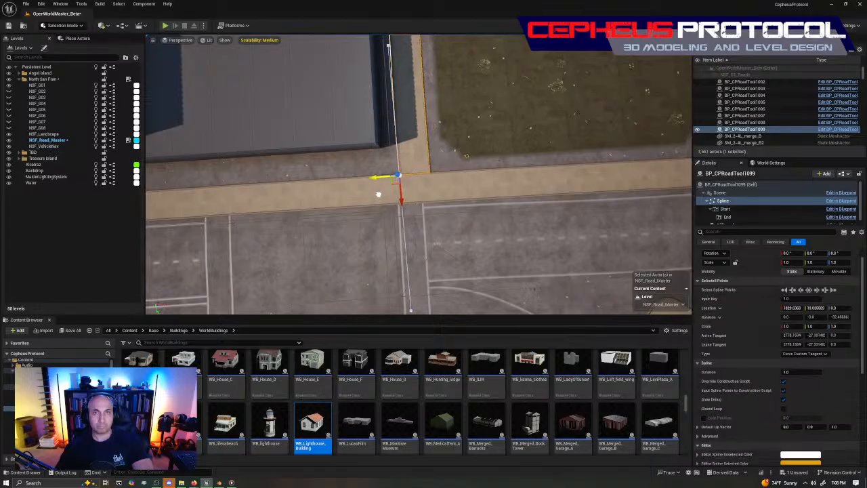
Step: Rotate the connector's far end slightly so its edge is parallel to the street sidewalk
{"action": "key", "text": "w"}
{"action": "mouse_move", "coordinate": [377, 193]}
{"action": "right_mouse_down"}
{"action": "mouse_move", "coordinate": [393, 185]}
{"action": "mouse_move", "coordinate": [377, 197]}
{"action": "right_mouse_up"}
{"action": "key", "text": "e"}
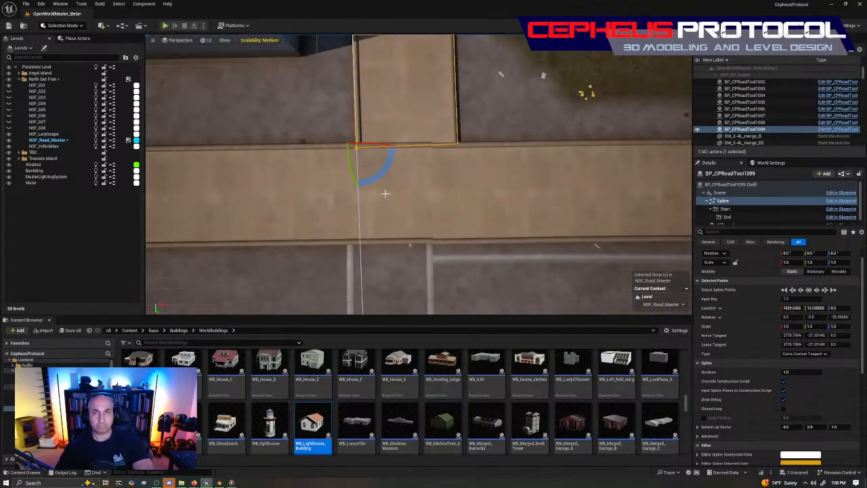
{"action": "left_click_drag", "start_coordinate": [385, 173], "coordinate": [381, 176]}
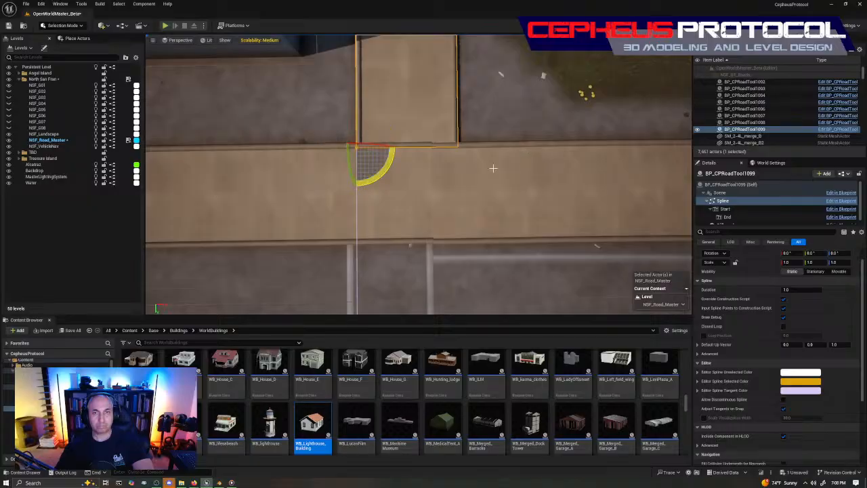
{"action": "key", "text": "w"}
{"action": "key", "text": "s"}
{"action": "right_click_drag", "start_coordinate": [461, 143], "coordinate": [392, 131]}
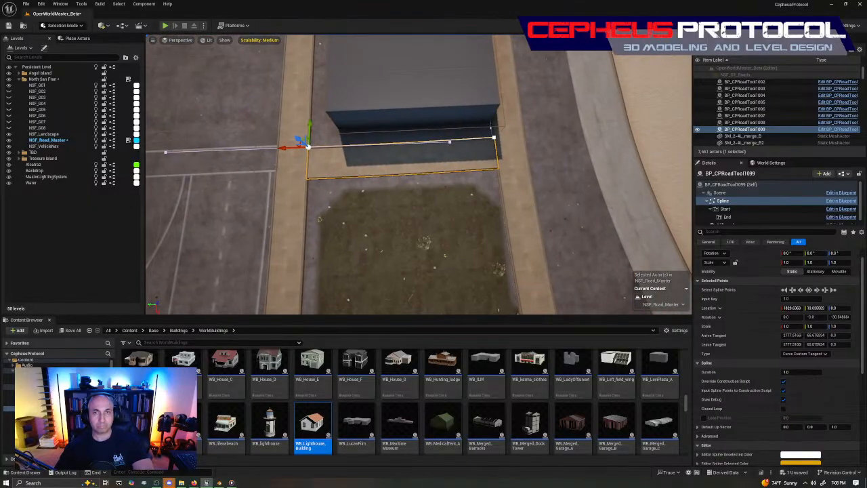
Step: Shorten the tangent at the connector's street end, adjust the promenade-end tangent, and nudge the street end point to straighten the path
{"action": "left_click", "coordinate": [449, 142]}
{"action": "left_click_drag", "start_coordinate": [447, 142], "coordinate": [350, 141]}
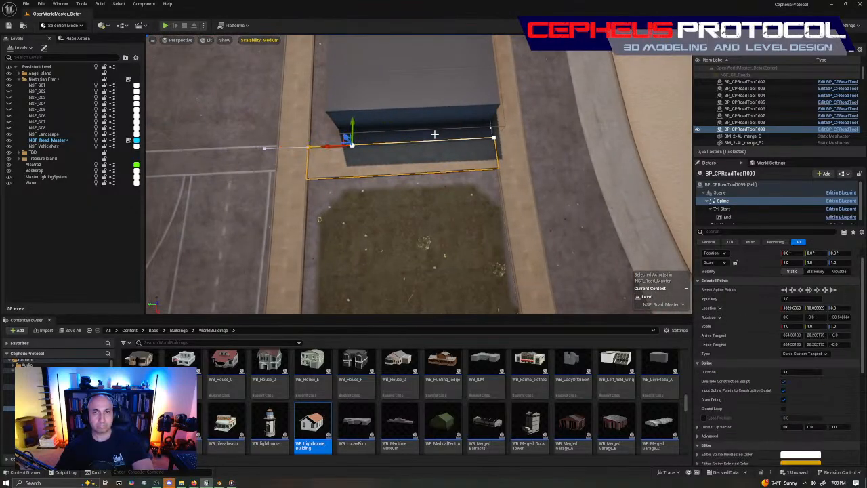
{"action": "left_click", "coordinate": [493, 138]}
{"action": "left_click", "coordinate": [408, 145]}
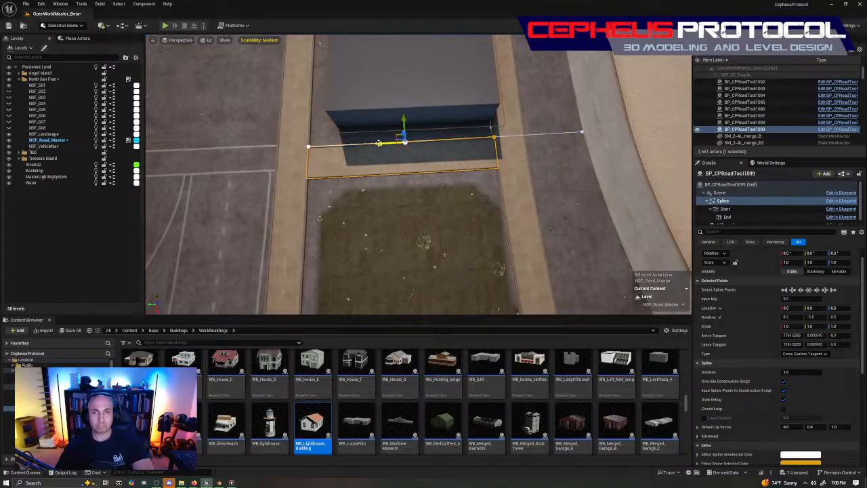
{"action": "left_click", "coordinate": [309, 147]}
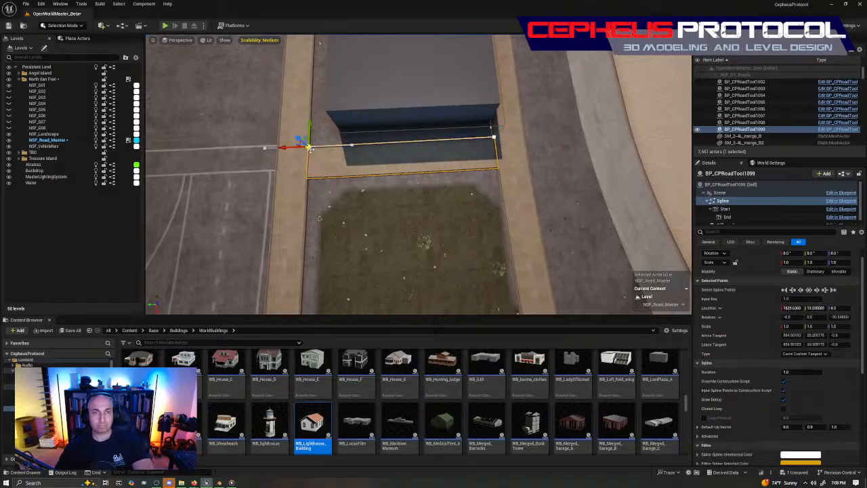
{"action": "mouse_move", "coordinate": [338, 200]}
{"action": "right_mouse_down"}
{"action": "mouse_move", "coordinate": [407, 204]}
{"action": "mouse_move", "coordinate": [434, 186]}
{"action": "mouse_move", "coordinate": [447, 190]}
{"action": "mouse_move", "coordinate": [338, 201]}
{"action": "right_mouse_up"}
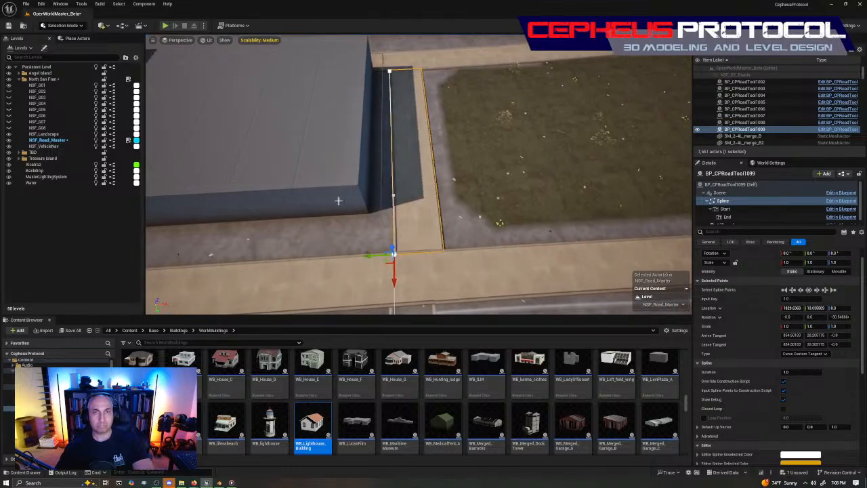
{"action": "left_click_drag", "start_coordinate": [367, 254], "coordinate": [363, 259]}
{"action": "right_click_drag", "start_coordinate": [498, 196], "coordinate": [396, 201]}
{"action": "key", "text": "Escape"}
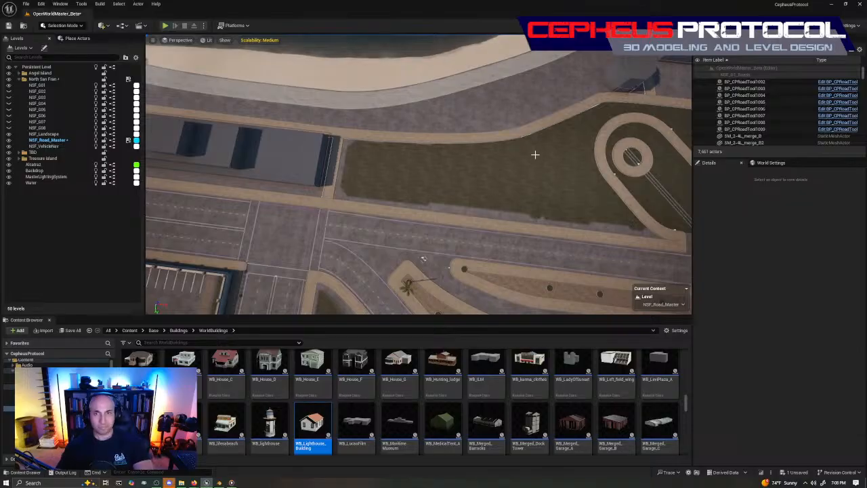
Step: Duplicate the straight path beside the grey building to the middle of the lawn and rotate the copy toward the street
{"action": "right_click_drag", "start_coordinate": [530, 168], "coordinate": [470, 176]}
{"action": "left_click", "coordinate": [293, 191]}
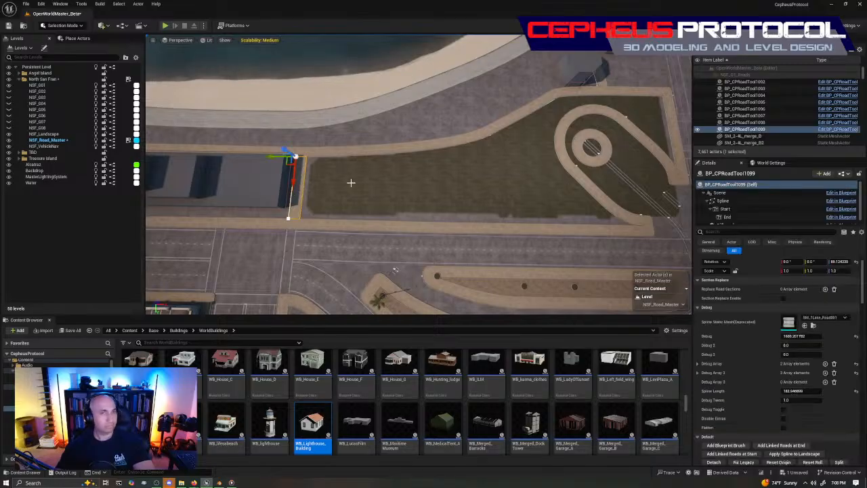
{"action": "left_click_drag", "start_coordinate": [272, 157], "coordinate": [412, 177], "text": "alt"}
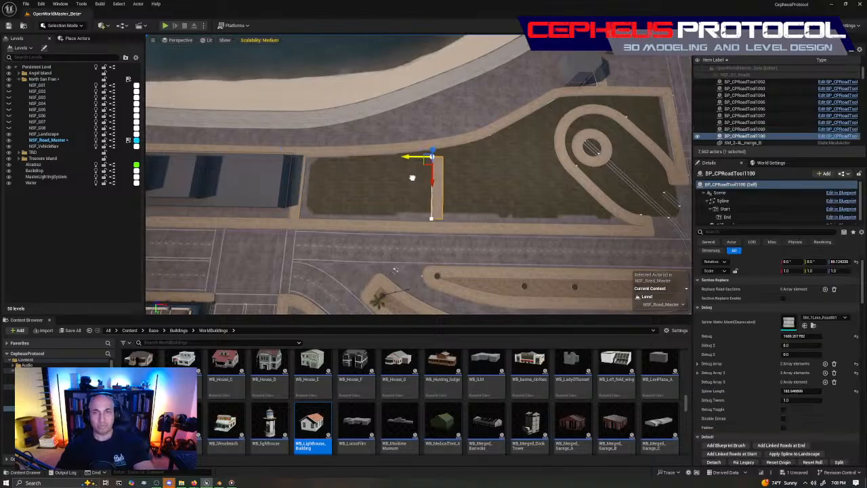
{"action": "key", "text": "w"}
{"action": "mouse_move", "coordinate": [406, 203]}
{"action": "right_mouse_down"}
{"action": "mouse_move", "coordinate": [392, 210]}
{"action": "mouse_move", "coordinate": [402, 211]}
{"action": "right_mouse_up"}
{"action": "key", "text": "e"}
{"action": "left_click_drag", "start_coordinate": [423, 196], "coordinate": [410, 187]}
{"action": "key", "text": "w"}
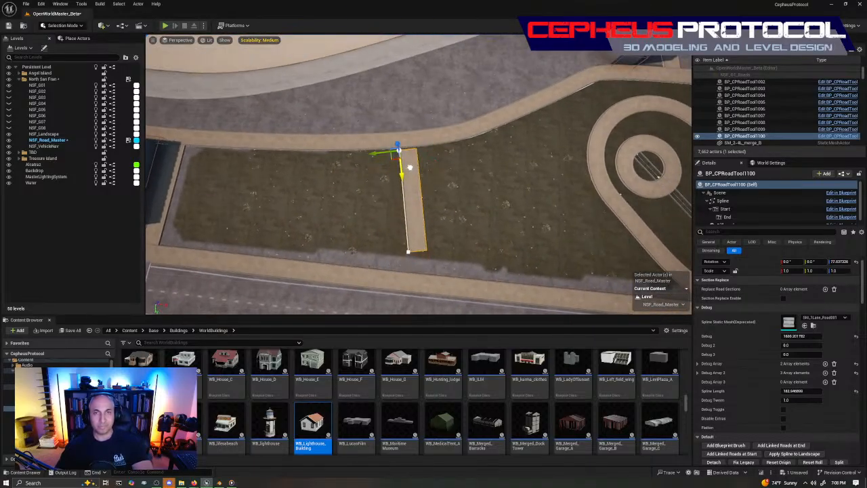
Step: Shift and rotate the copied lawn path so its starting edge sits flush against the curved promenade
{"action": "right_click_drag", "start_coordinate": [407, 174], "coordinate": [337, 168]}
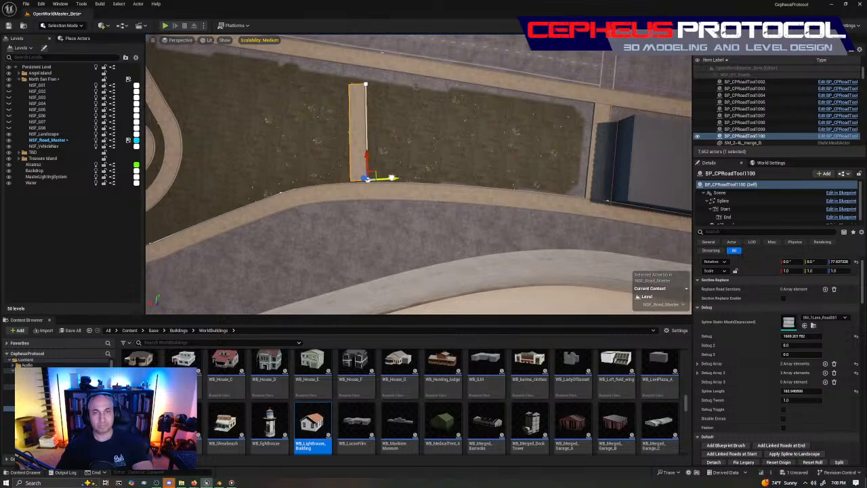
{"action": "right_click_drag", "start_coordinate": [422, 205], "coordinate": [417, 205]}
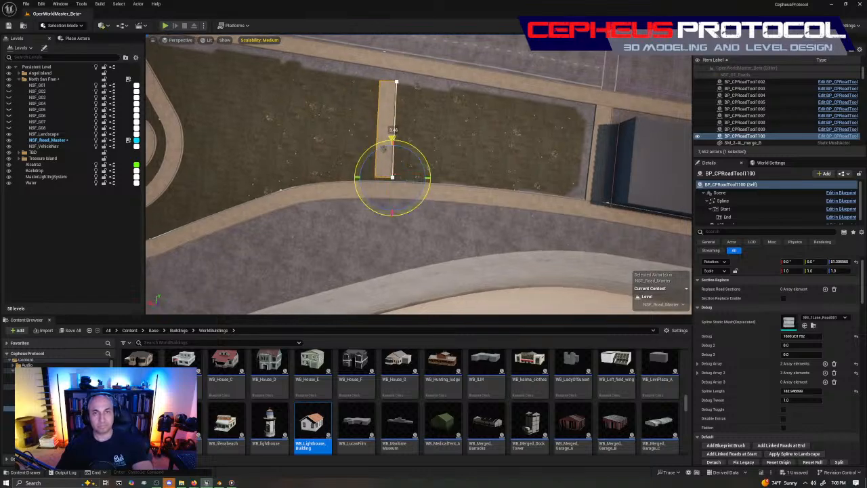
{"action": "left_click_drag", "start_coordinate": [407, 198], "coordinate": [407, 198]}
{"action": "key", "text": "w"}
{"action": "right_click_drag", "start_coordinate": [407, 197], "coordinate": [406, 198]}
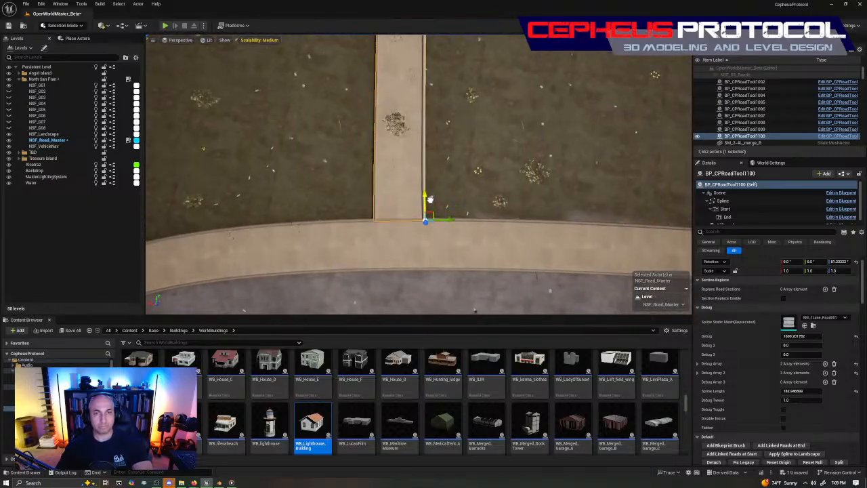
{"action": "right_click_drag", "start_coordinate": [430, 200], "coordinate": [345, 205]}
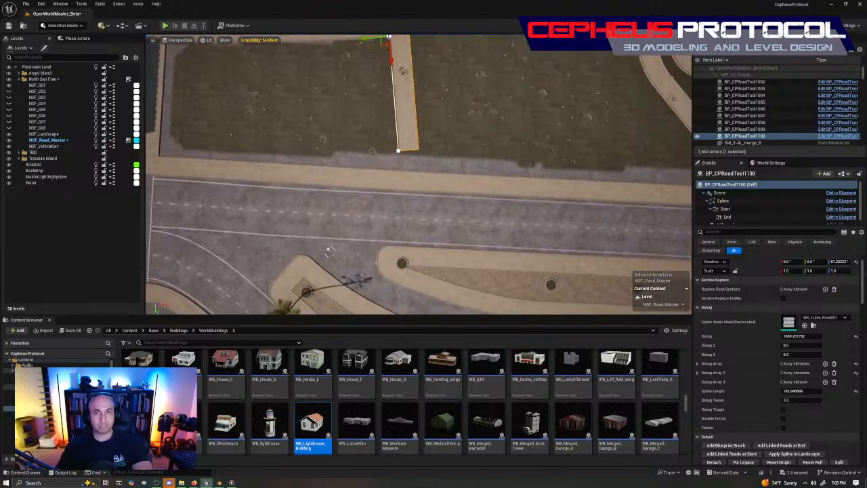
Step: Extend the lawn path's far spline point to the street sidewalk and rotate it to match the sidewalk's edge
{"action": "mouse_move", "coordinate": [405, 151]}
{"action": "right_mouse_down"}
{"action": "mouse_move", "coordinate": [393, 152]}
{"action": "mouse_move", "coordinate": [411, 150]}
{"action": "right_mouse_up"}
{"action": "left_click", "coordinate": [397, 149]}
{"action": "key", "text": "e"}
{"action": "left_click_drag", "start_coordinate": [407, 206], "coordinate": [390, 247]}
{"action": "key", "text": "w"}
{"action": "right_click_drag", "start_coordinate": [391, 246], "coordinate": [288, 244]}
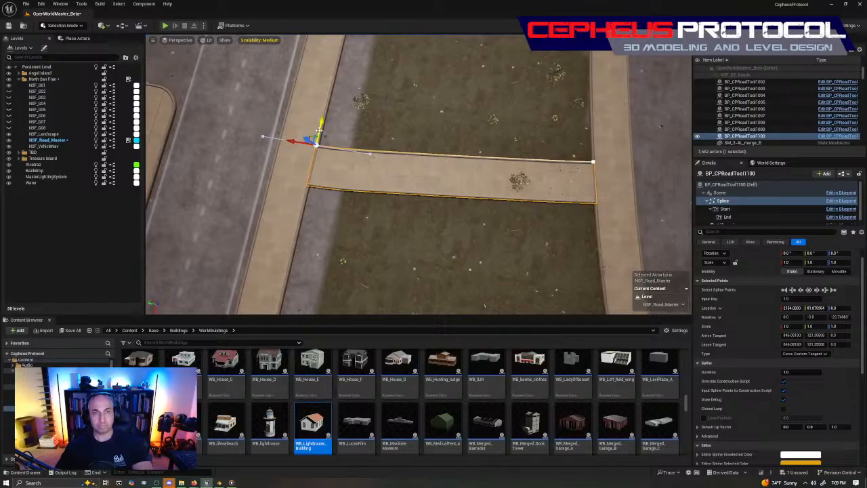
Step: Slide the lawn path's street end point along the sidewalk and rotate it slightly to straighten the path
{"action": "left_click_drag", "start_coordinate": [319, 130], "coordinate": [321, 122]}
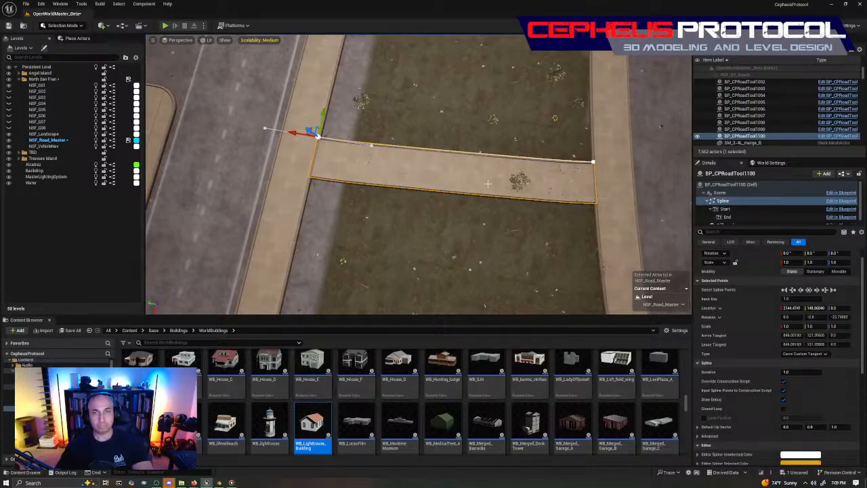
{"action": "key", "text": "e"}
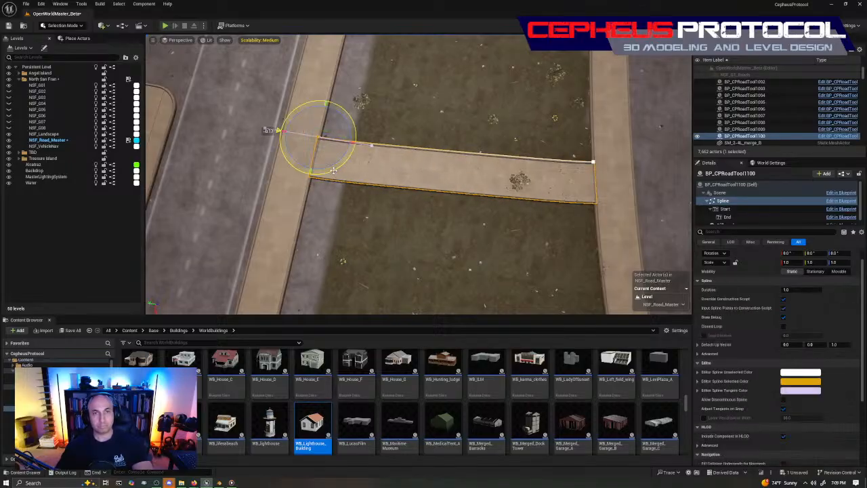
{"action": "left_click_drag", "start_coordinate": [333, 170], "coordinate": [329, 174]}
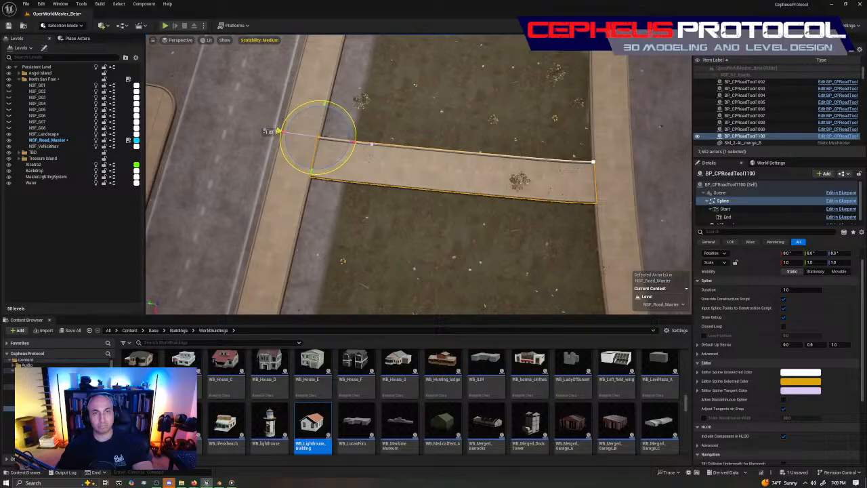
{"action": "key", "text": "w"}
Step: Lengthen the spline tangent at the lawn path's promenade end to smooth its curve
{"action": "left_click", "coordinate": [593, 162]}
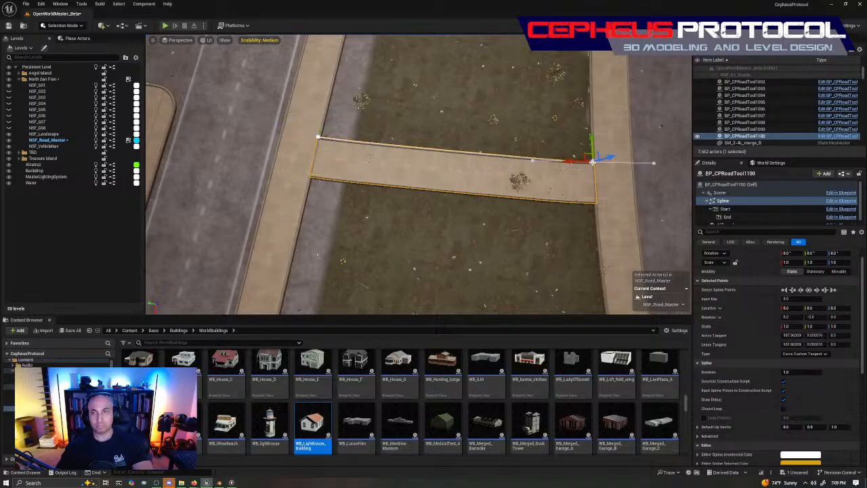
{"action": "left_click", "coordinate": [533, 160]}
{"action": "left_click_drag", "start_coordinate": [505, 161], "coordinate": [434, 160]}
{"action": "left_click", "coordinate": [593, 162]}
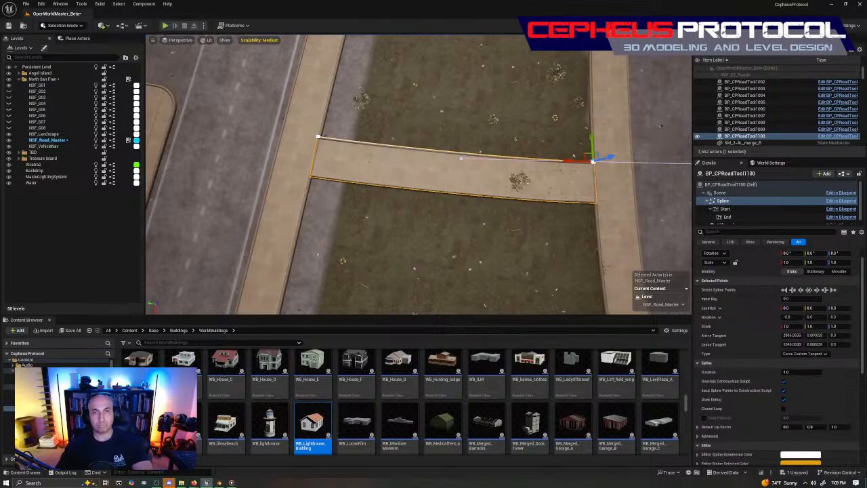
{"action": "right_click_drag", "start_coordinate": [405, 268], "coordinate": [508, 227]}
Step: Select the tangent handle of the spline point at the lawn path's street end
{"action": "left_click", "coordinate": [416, 243]}
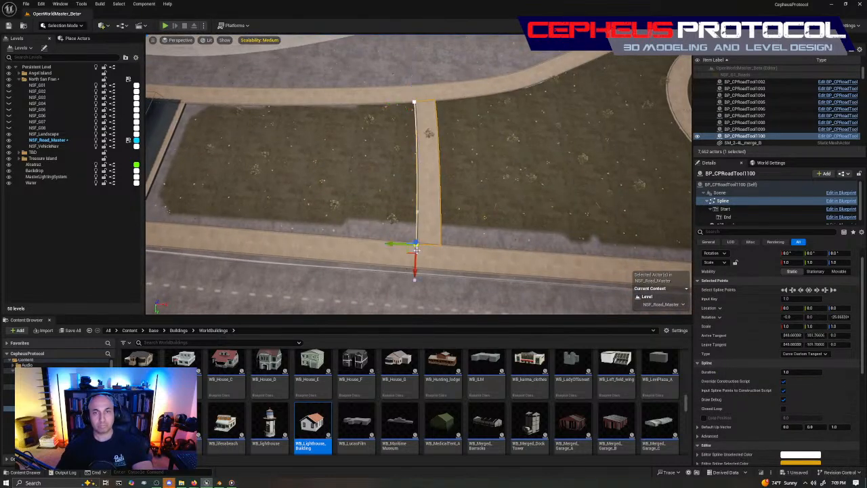
{"action": "left_click", "coordinate": [415, 237]}
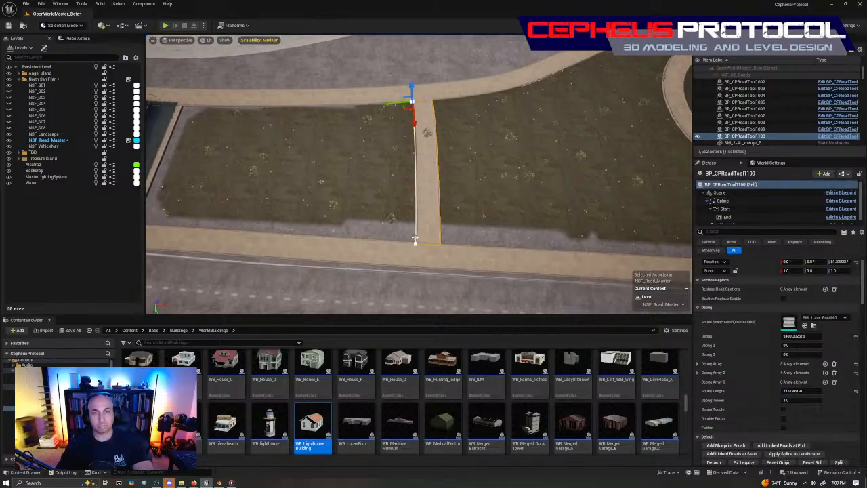
{"action": "left_click", "coordinate": [415, 242]}
{"action": "left_click", "coordinate": [417, 213]}
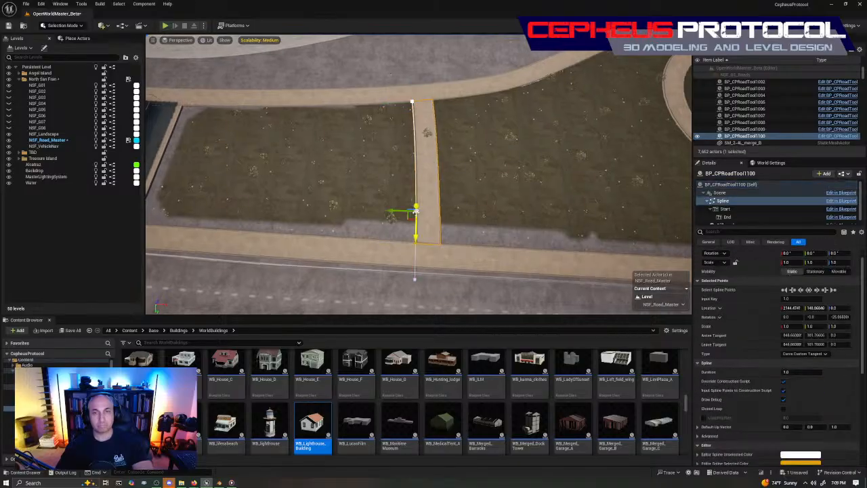
Step: Rotate the street-side end point of the path crossing the lawn, lengthen its tangent for a smoother curve, and deselect the path
{"action": "left_click", "coordinate": [416, 214]}
{"action": "mouse_move", "coordinate": [416, 214]}
{"action": "right_mouse_down"}
{"action": "mouse_move", "coordinate": [282, 213]}
{"action": "mouse_move", "coordinate": [410, 216]}
{"action": "right_mouse_up"}
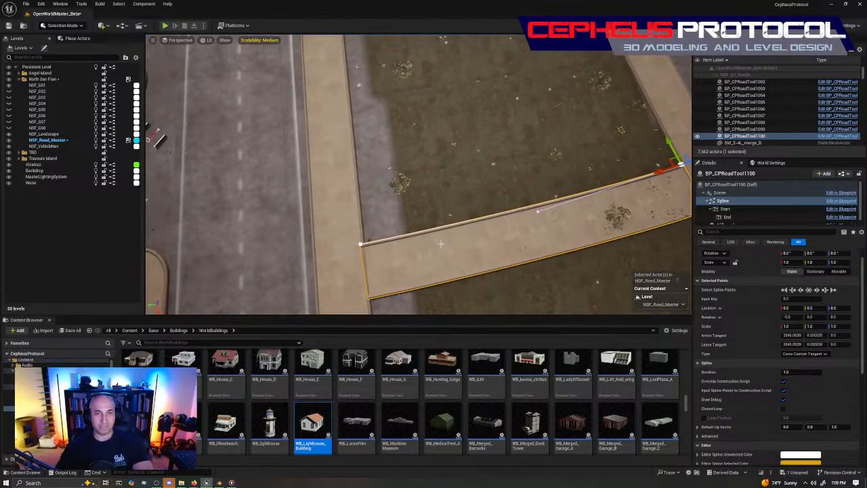
{"action": "left_click", "coordinate": [360, 246]}
{"action": "key", "text": "e"}
{"action": "left_click_drag", "start_coordinate": [390, 270], "coordinate": [387, 274]}
{"action": "left_click_drag", "start_coordinate": [428, 234], "coordinate": [525, 235]}
{"action": "key", "text": "w"}
{"action": "left_click", "coordinate": [429, 235]}
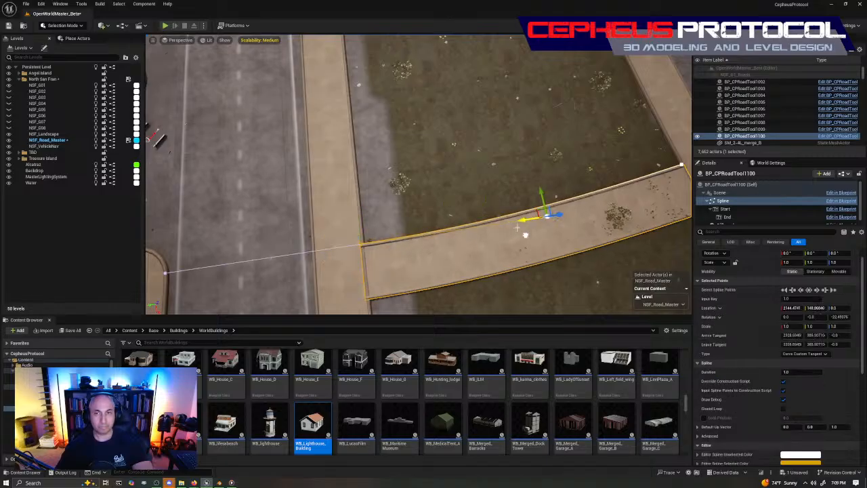
{"action": "right_click_drag", "start_coordinate": [525, 235], "coordinate": [387, 258]}
{"action": "key", "text": "Escape"}
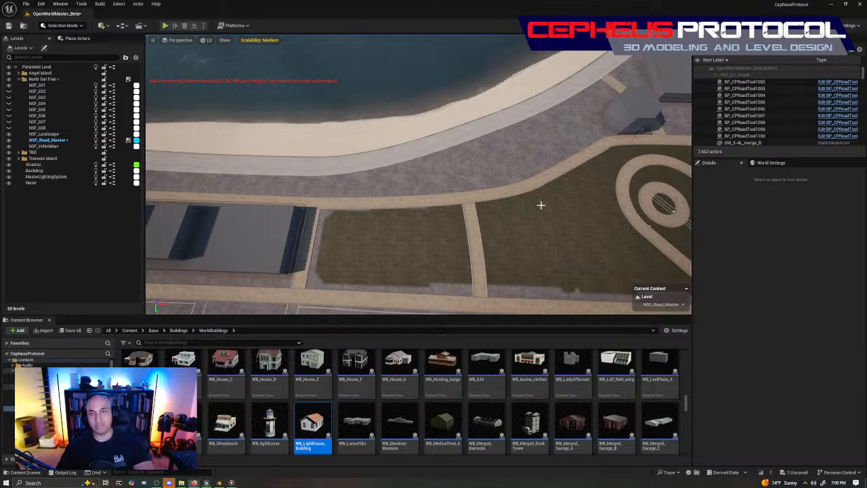
Step: Duplicate the short path beside the long building and place the copy on the plaza between the park path and promenade
{"action": "mouse_move", "coordinate": [540, 205]}
{"action": "right_mouse_down"}
{"action": "mouse_move", "coordinate": [504, 207]}
{"action": "mouse_move", "coordinate": [545, 206]}
{"action": "mouse_move", "coordinate": [538, 201]}
{"action": "right_mouse_up"}
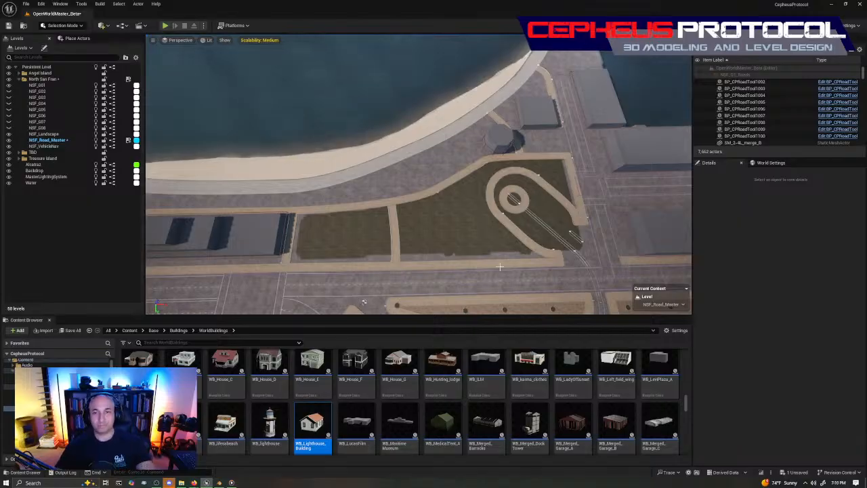
{"action": "mouse_move", "coordinate": [499, 256]}
{"action": "right_mouse_down"}
{"action": "mouse_move", "coordinate": [475, 258]}
{"action": "mouse_move", "coordinate": [501, 261]}
{"action": "right_mouse_up"}
{"action": "right_click_drag", "start_coordinate": [510, 217], "coordinate": [509, 240]}
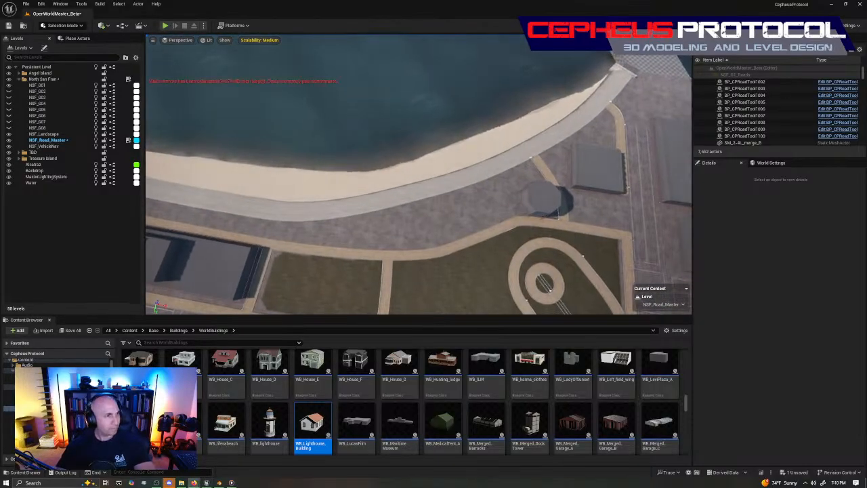
{"action": "right_click_drag", "start_coordinate": [412, 209], "coordinate": [395, 192]}
{"action": "left_click", "coordinate": [401, 191]}
{"action": "right_click_drag", "start_coordinate": [554, 226], "coordinate": [548, 224]}
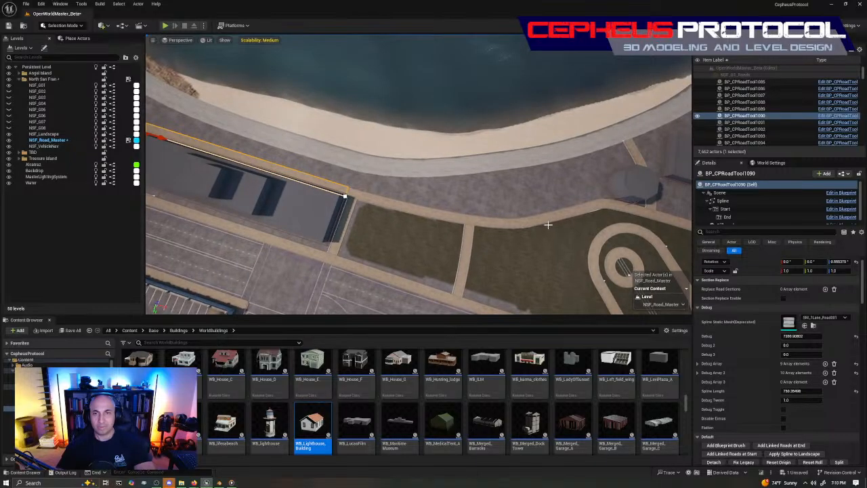
{"action": "left_click", "coordinate": [346, 226]}
{"action": "right_click_drag", "start_coordinate": [346, 226], "coordinate": [352, 225]}
{"action": "right_click_drag", "start_coordinate": [294, 249], "coordinate": [299, 249]}
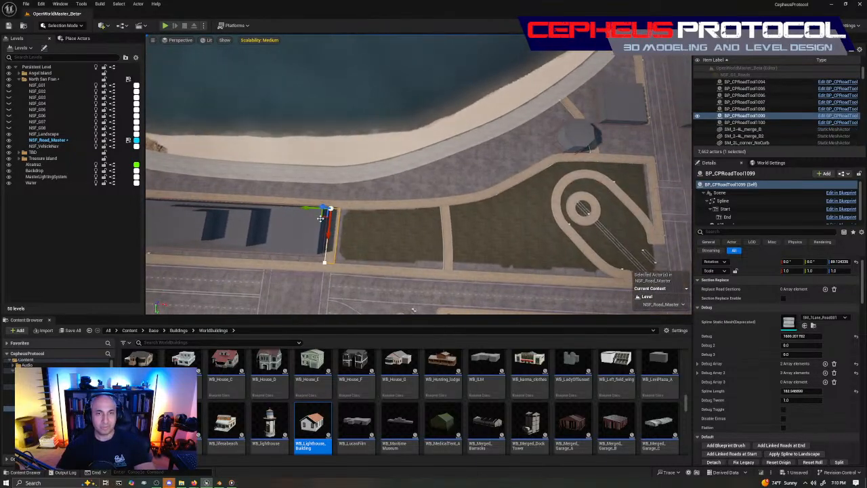
{"action": "left_click_drag", "start_coordinate": [321, 218], "coordinate": [438, 195], "text": "alt"}
Step: Rotate the copied path to about -98° and move its start against the curved park path, opposite the lawn path
{"action": "right_click_drag", "start_coordinate": [387, 213], "coordinate": [375, 245]}
{"action": "key", "text": "e"}
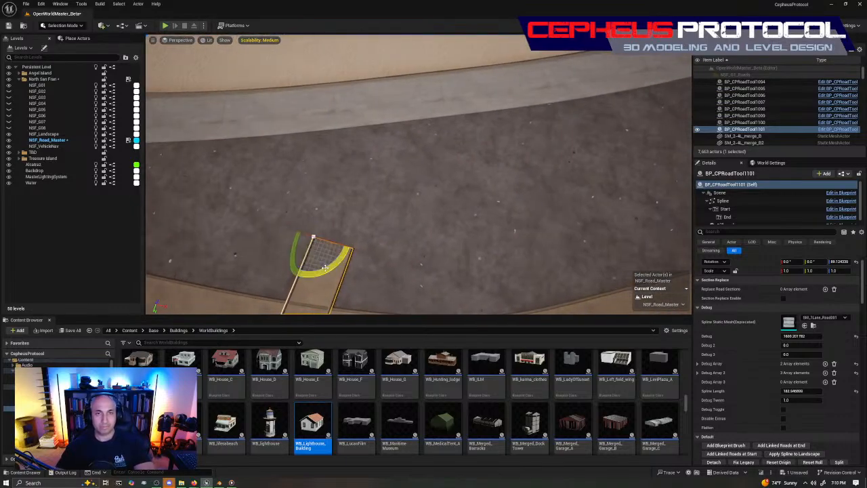
{"action": "left_click_drag", "start_coordinate": [354, 231], "coordinate": [319, 198]}
{"action": "right_click_drag", "start_coordinate": [319, 199], "coordinate": [352, 214]}
{"action": "right_click_drag", "start_coordinate": [421, 208], "coordinate": [408, 210]}
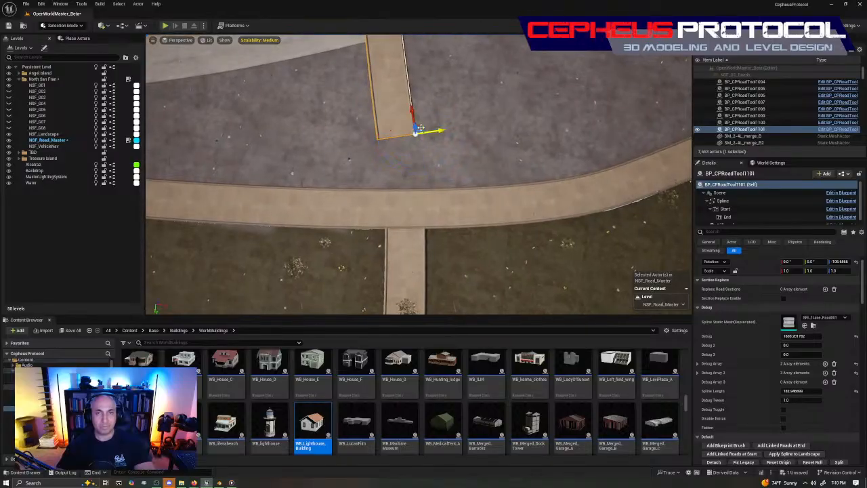
{"action": "left_click_drag", "start_coordinate": [421, 126], "coordinate": [429, 175]}
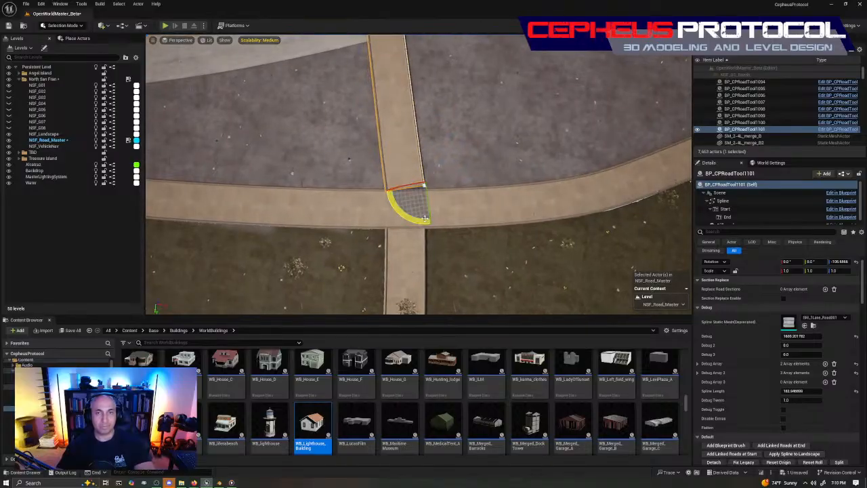
{"action": "key", "text": "w"}
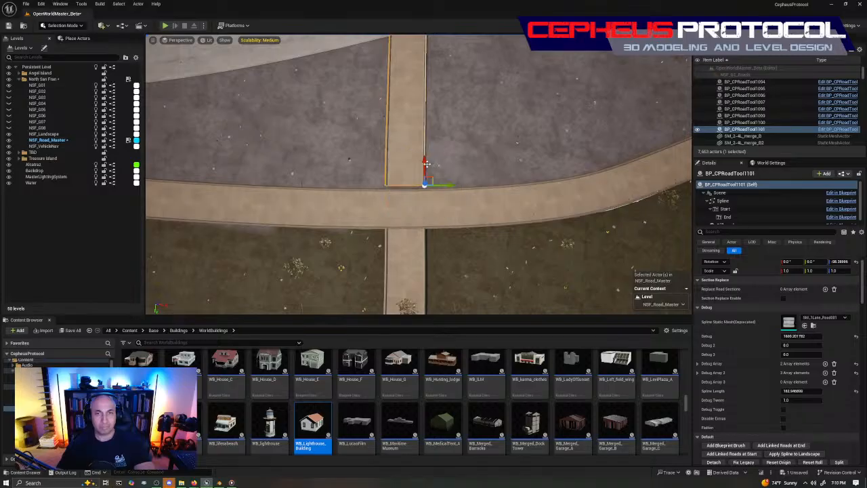
Step: Pull the copied path's far end point back to the promenade edge, rotate it square to the promenade, and shift it along the edge
{"action": "right_click_drag", "start_coordinate": [427, 173], "coordinate": [384, 195]}
{"action": "left_click", "coordinate": [406, 191]}
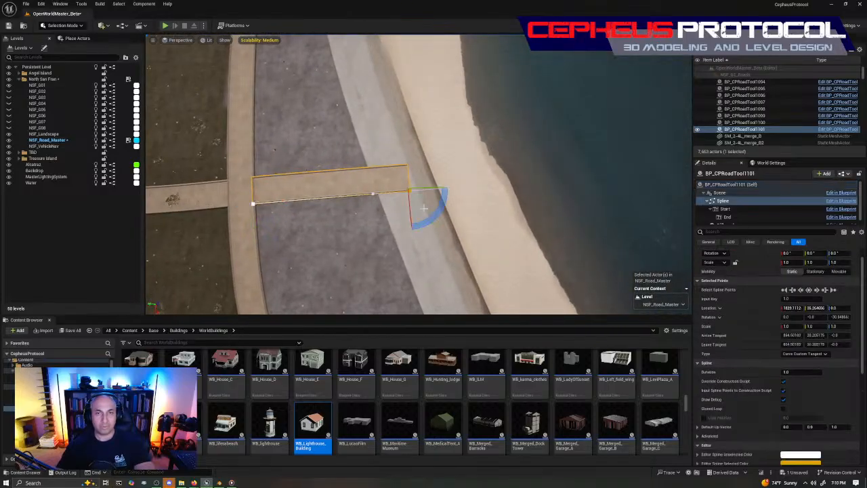
{"action": "left_click_drag", "start_coordinate": [432, 214], "coordinate": [385, 191]}
{"action": "key", "text": "w"}
{"action": "right_click_drag", "start_coordinate": [385, 191], "coordinate": [261, 193]}
{"action": "key", "text": "e"}
{"action": "left_click", "coordinate": [386, 195]}
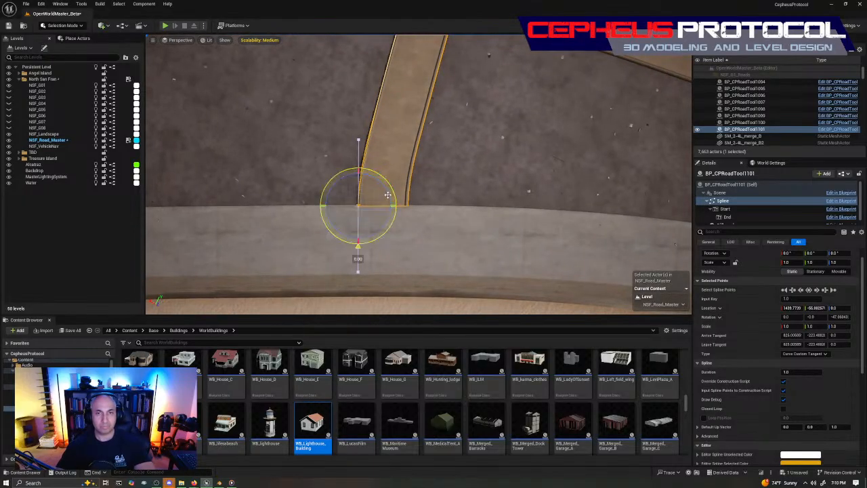
{"action": "key", "text": "w"}
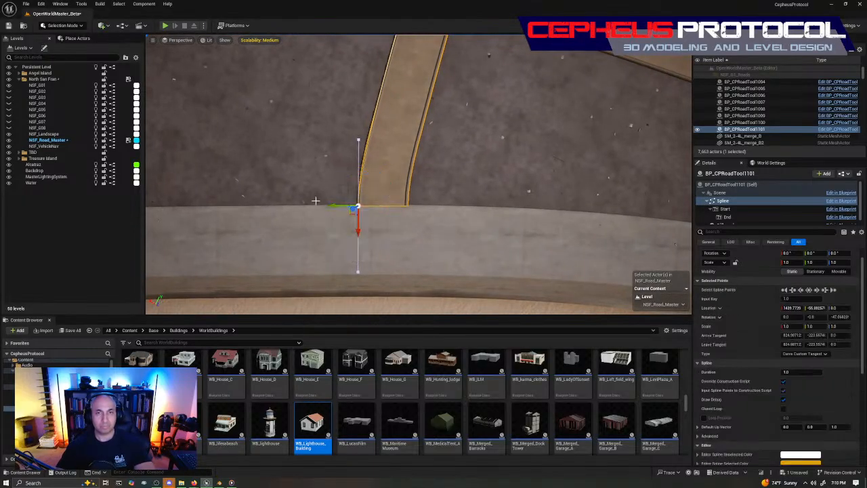
{"action": "left_click_drag", "start_coordinate": [327, 203], "coordinate": [363, 210]}
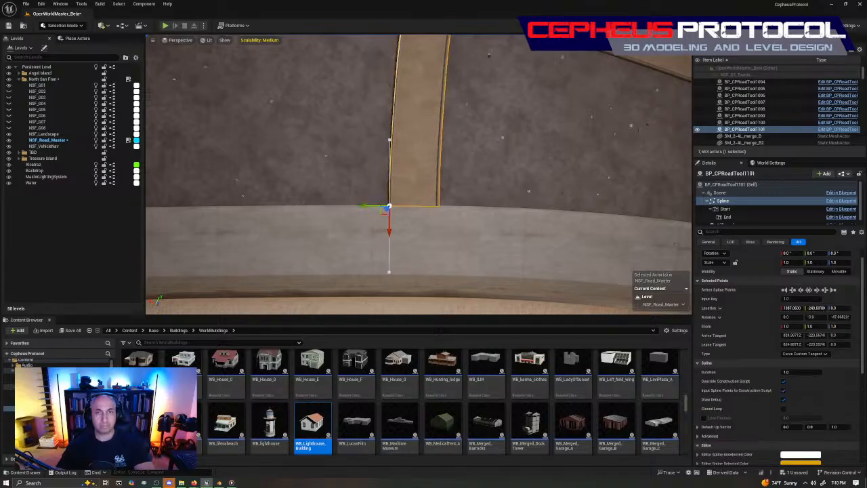
Step: Lengthen the tangent at the copied path's start point beside the curved park path
{"action": "right_click_drag", "start_coordinate": [459, 187], "coordinate": [575, 186]}
{"action": "left_click", "coordinate": [458, 188]}
{"action": "left_click", "coordinate": [453, 174]}
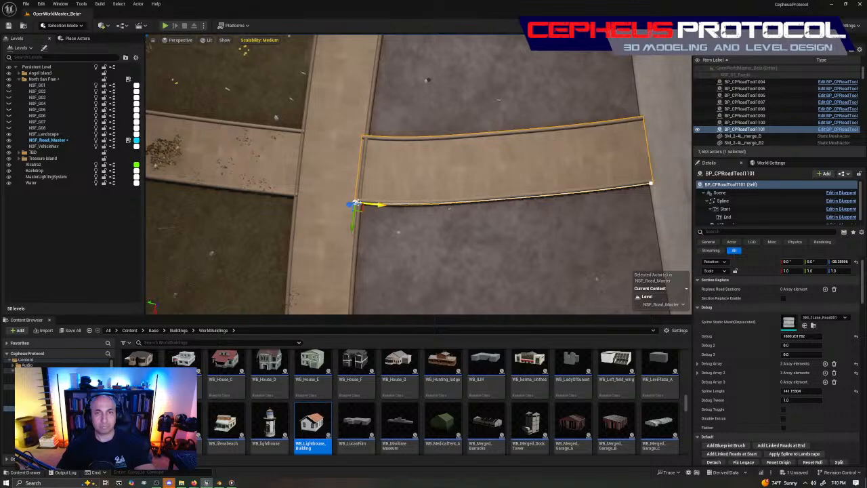
{"action": "left_click", "coordinate": [354, 203]}
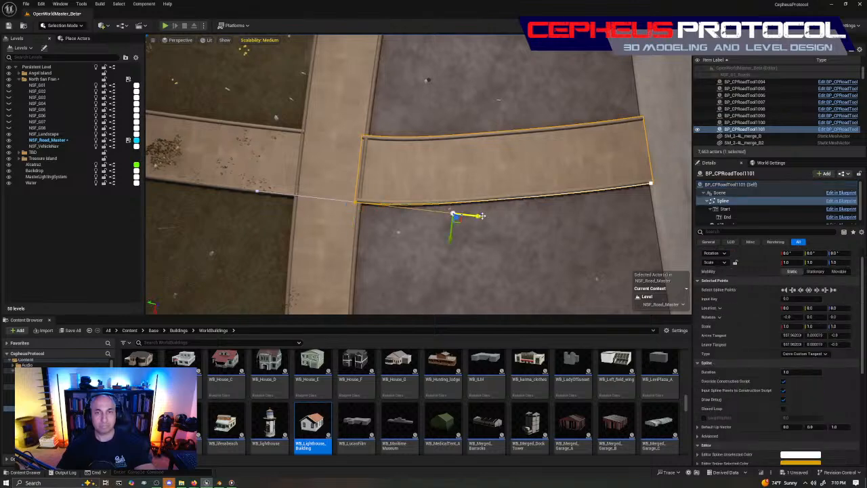
{"action": "left_click_drag", "start_coordinate": [480, 215], "coordinate": [545, 226]}
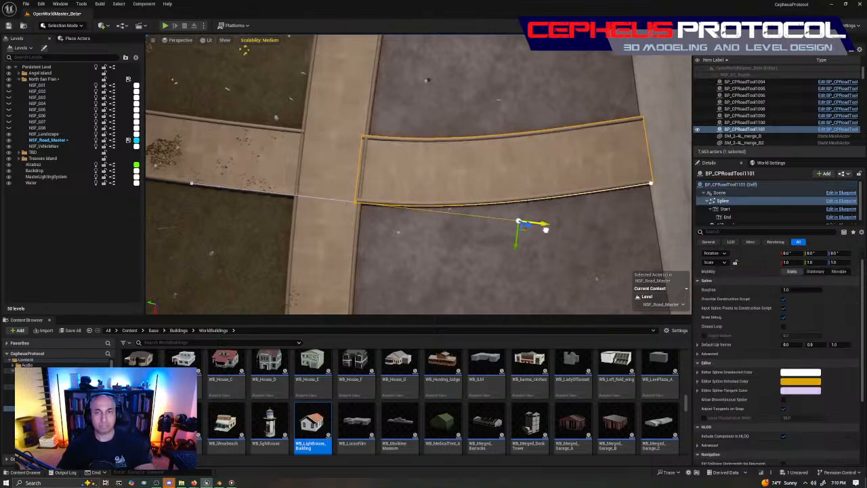
Step: Shift the copied path's promenade end point slightly along the promenade edge and deselect the path
{"action": "left_click", "coordinate": [651, 184]}
{"action": "right_click_drag", "start_coordinate": [638, 221], "coordinate": [602, 220]}
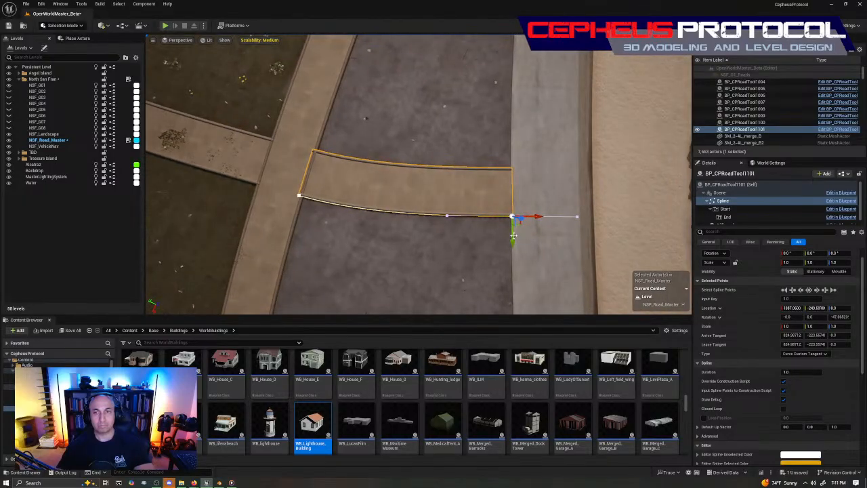
{"action": "left_click_drag", "start_coordinate": [512, 235], "coordinate": [512, 247]}
{"action": "right_click_drag", "start_coordinate": [550, 185], "coordinate": [684, 184]}
{"action": "key", "text": "s"}
{"action": "key", "text": "Escape"}
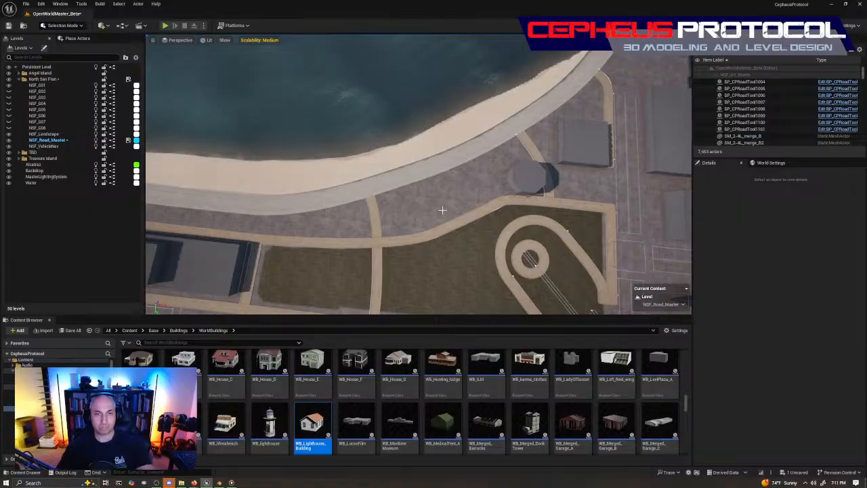
Step: Examine the park paths, plaza and beach promenade from both sides for where another connecting path is needed
{"action": "key", "text": "s"}
{"action": "right_click_drag", "start_coordinate": [443, 210], "coordinate": [406, 210]}
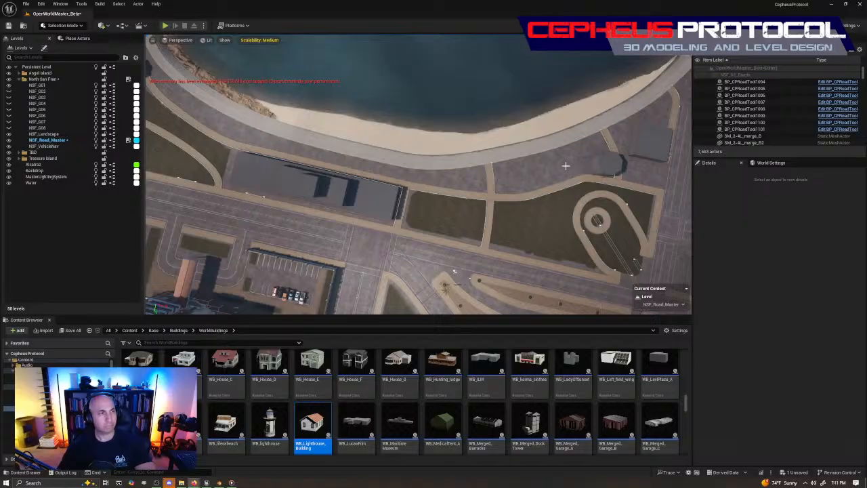
{"action": "key", "text": "w"}
{"action": "right_click_drag", "start_coordinate": [529, 173], "coordinate": [307, 173]}
{"action": "key", "text": "s"}
{"action": "key", "text": "a"}
{"action": "key", "text": "s"}
{"action": "key", "text": "w"}
{"action": "key", "text": "s"}
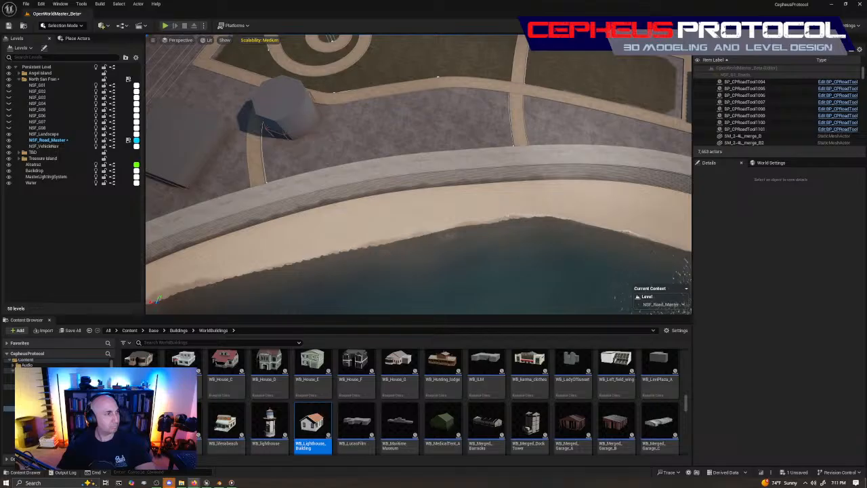
Step: Duplicate the new plaza connector path and place the copy beside the round building
{"action": "left_click", "coordinate": [516, 113]}
{"action": "key", "text": "f"}
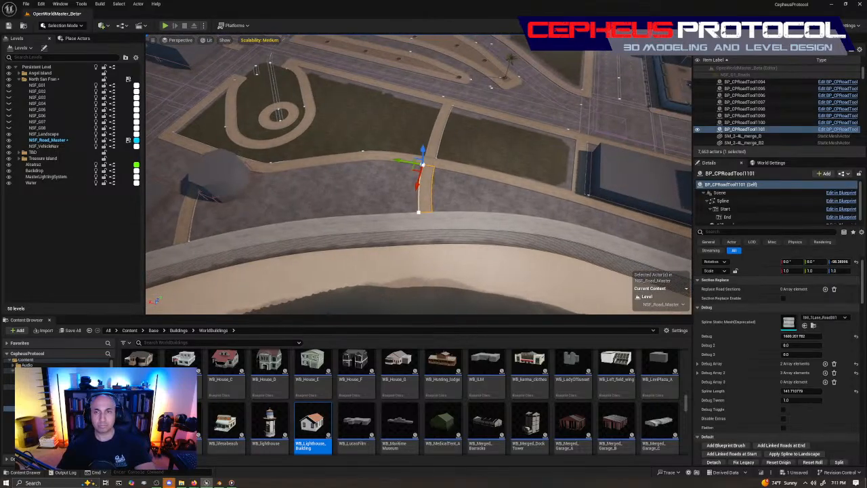
{"action": "right_click_drag", "start_coordinate": [487, 169], "coordinate": [487, 170]}
{"action": "key", "text": "a"}
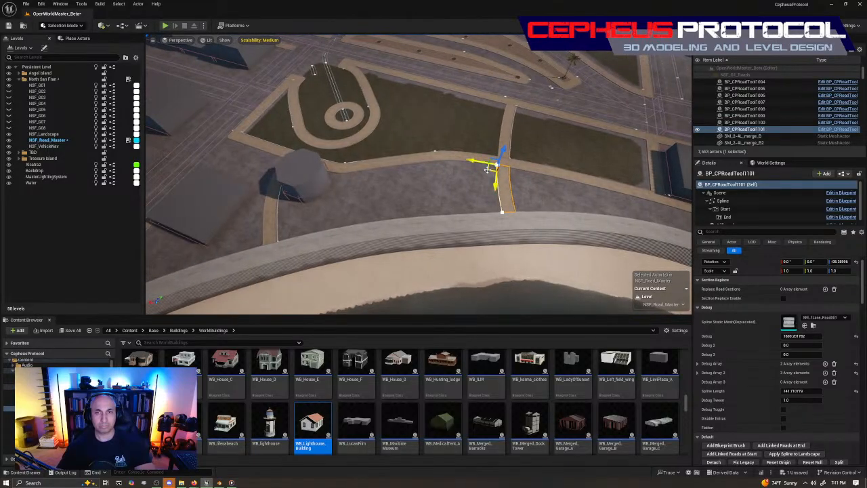
{"action": "left_click_drag", "start_coordinate": [487, 169], "coordinate": [325, 182], "text": "alt"}
{"action": "key", "text": "w"}
Step: Rotate the second connector to about -118° and move its start against the curved park path beside the round building
{"action": "right_click_drag", "start_coordinate": [325, 182], "coordinate": [424, 164]}
{"action": "key", "text": "e"}
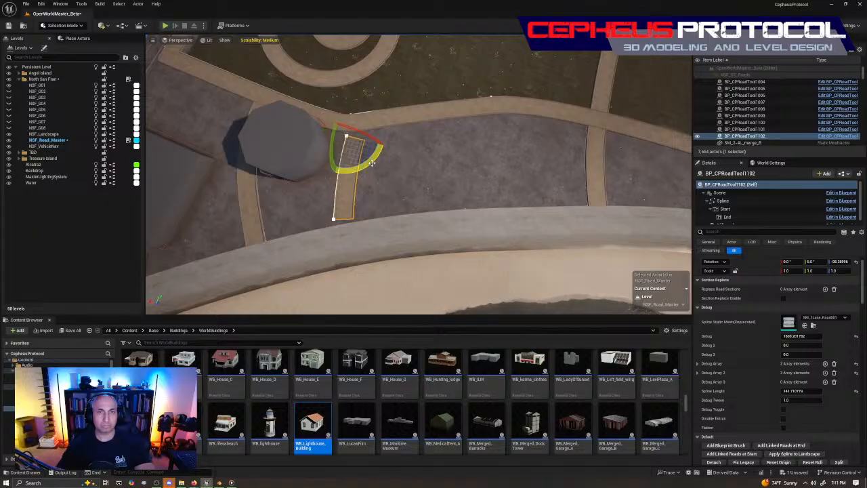
{"action": "left_click_drag", "start_coordinate": [372, 163], "coordinate": [345, 182]}
{"action": "right_click_drag", "start_coordinate": [345, 182], "coordinate": [359, 135]}
{"action": "key", "text": "w"}
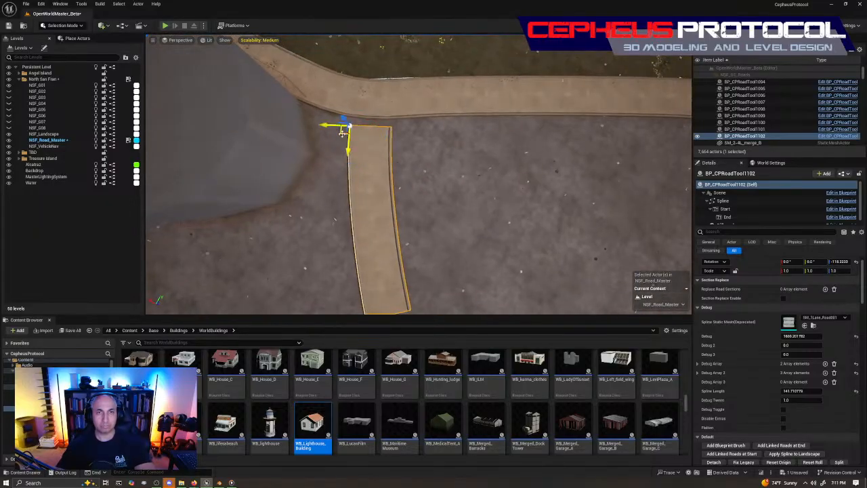
{"action": "left_click_drag", "start_coordinate": [343, 133], "coordinate": [383, 127]}
Step: Move the curved park path's spline point near the round building slightly toward the lawn and fine-tune its rotation
{"action": "left_click", "coordinate": [410, 105]}
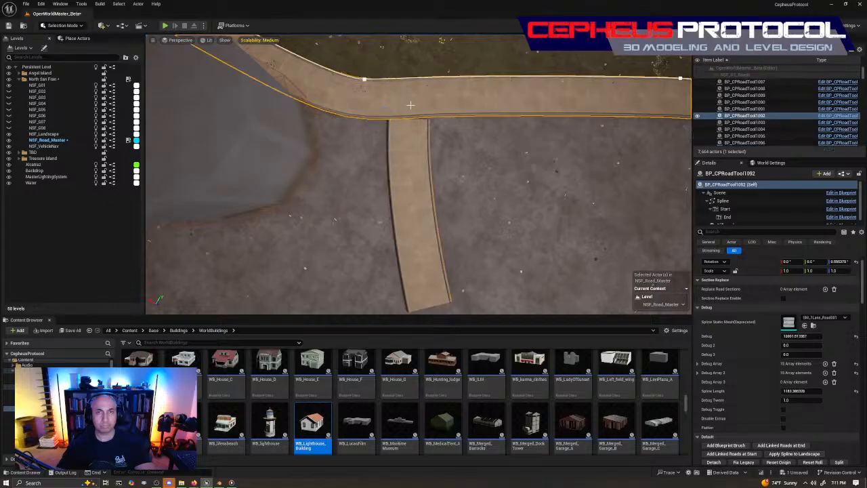
{"action": "left_click", "coordinate": [361, 78]}
{"action": "key", "text": "e"}
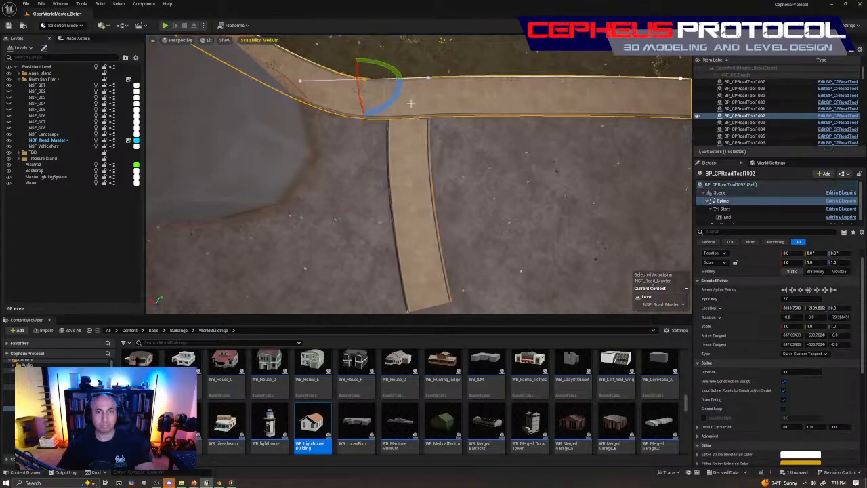
{"action": "left_click_drag", "start_coordinate": [391, 103], "coordinate": [391, 103]}
{"action": "key", "text": "w"}
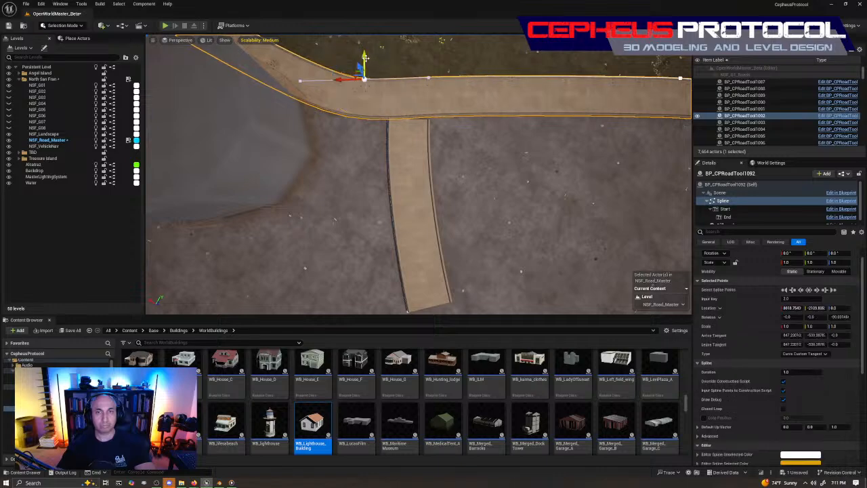
{"action": "left_click_drag", "start_coordinate": [365, 58], "coordinate": [373, 51]}
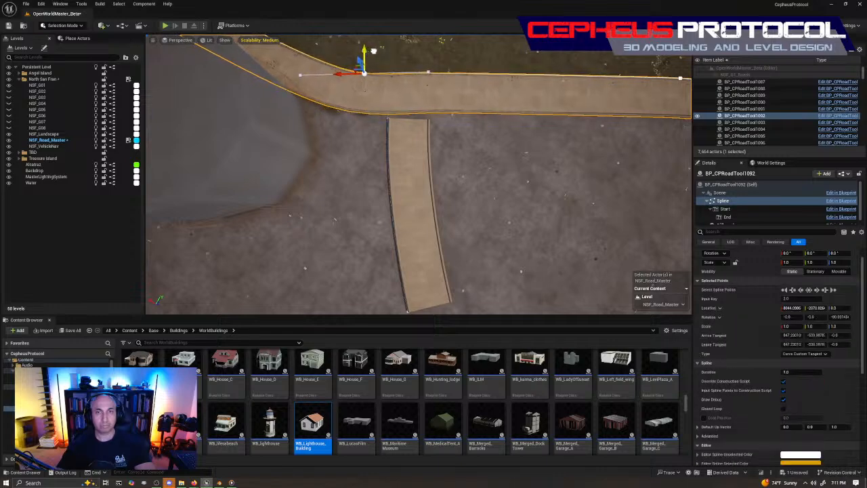
{"action": "key", "text": "e"}
{"action": "left_click_drag", "start_coordinate": [390, 98], "coordinate": [389, 100]}
{"action": "key", "text": "w"}
Step: Try shortening the tangent at the curved park path's spline point between the two connectors, and undo the change
{"action": "left_click", "coordinate": [415, 131]}
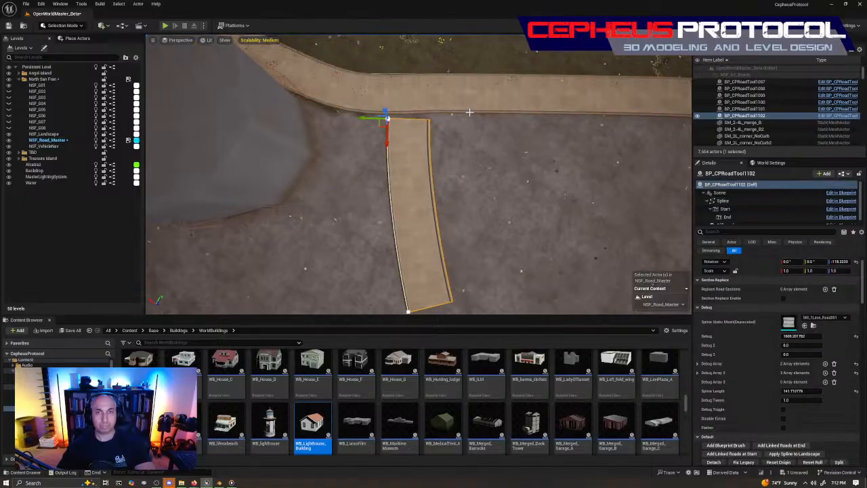
{"action": "left_click", "coordinate": [473, 98]}
{"action": "mouse_move", "coordinate": [474, 98]}
{"action": "right_mouse_down"}
{"action": "mouse_move", "coordinate": [419, 101]}
{"action": "mouse_move", "coordinate": [476, 100]}
{"action": "right_mouse_up"}
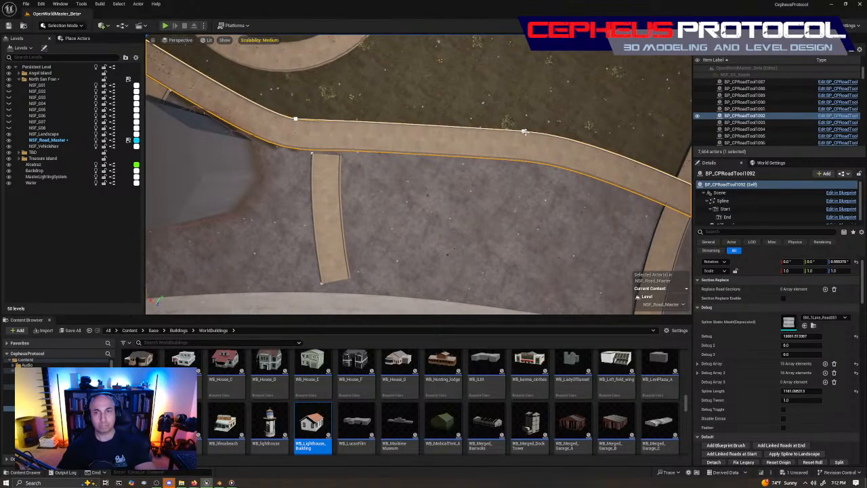
{"action": "left_click", "coordinate": [524, 132]}
{"action": "left_click", "coordinate": [525, 127]}
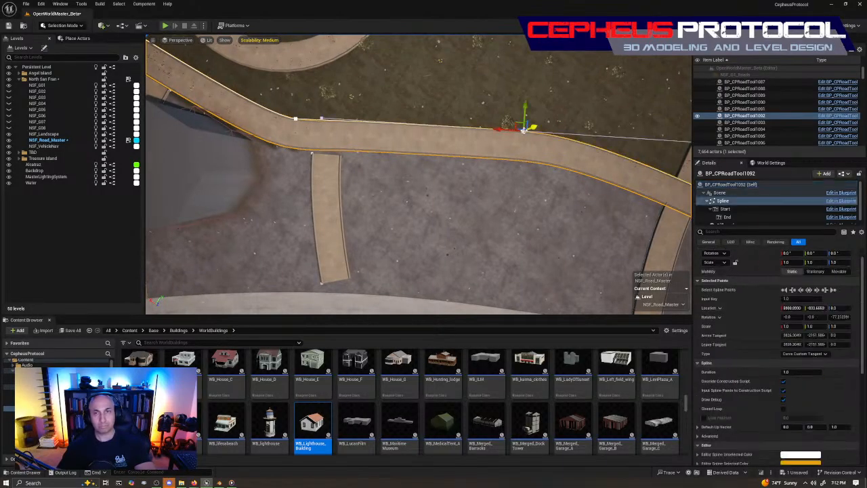
{"action": "left_click", "coordinate": [321, 118]}
{"action": "left_click_drag", "start_coordinate": [304, 116], "coordinate": [398, 138]}
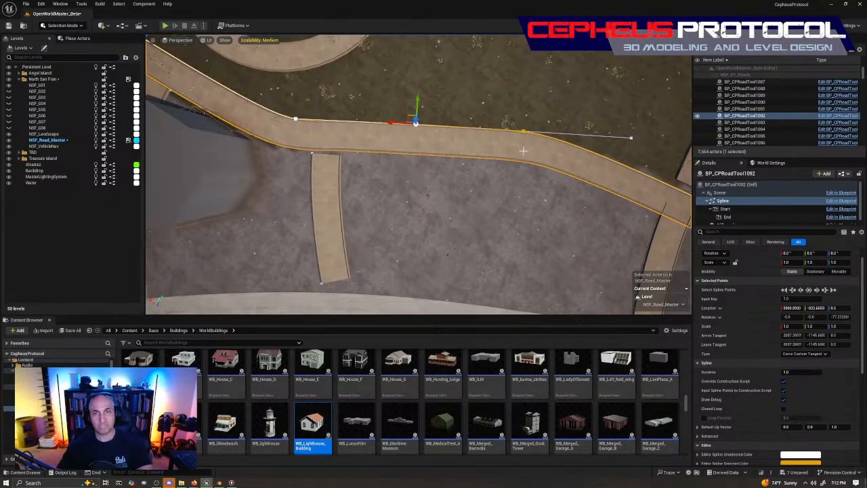
{"action": "key", "text": "ctrl+z"}
Step: Shorten the tangent at the curved park path's spline point between the two plaza connectors
{"action": "left_click", "coordinate": [522, 129]}
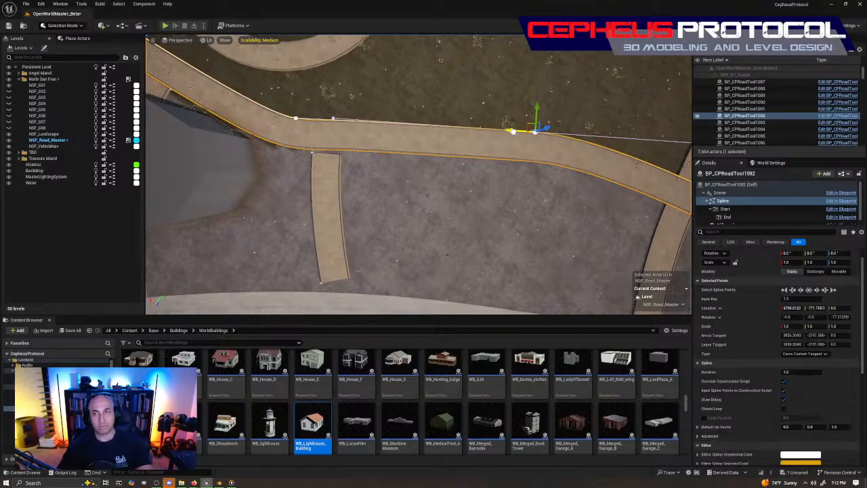
{"action": "key", "text": "ctrl+z"}
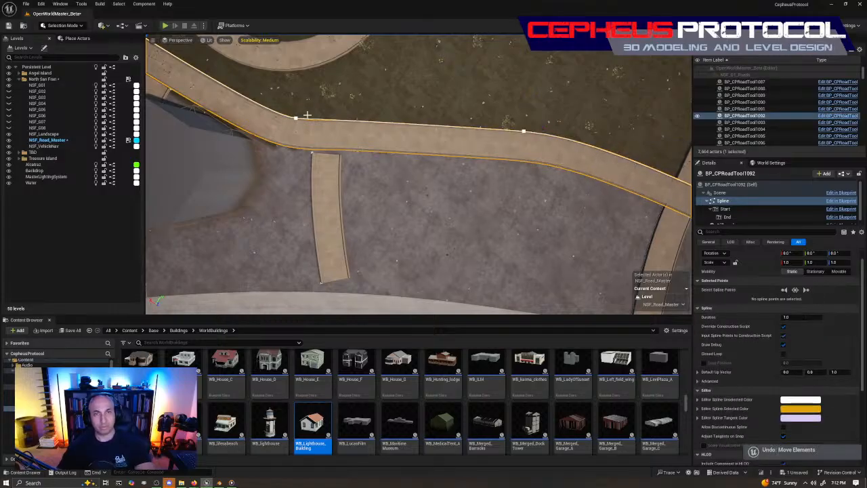
{"action": "left_click", "coordinate": [521, 128]}
{"action": "left_click", "coordinate": [321, 115]}
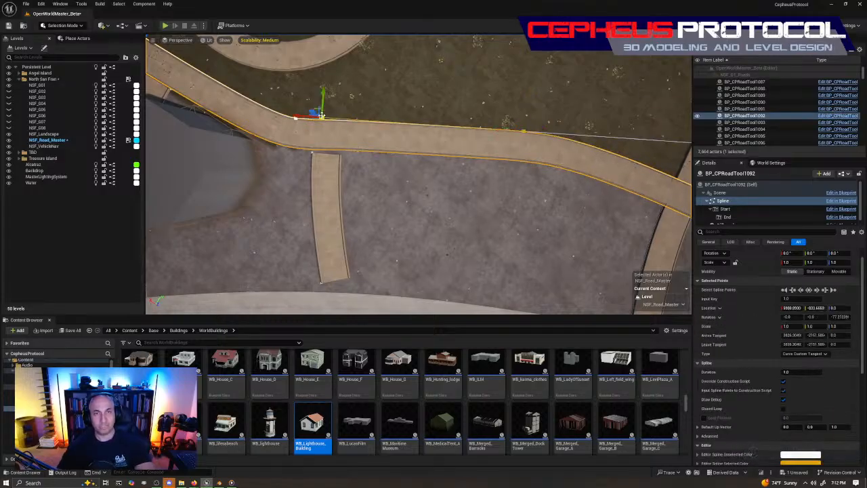
{"action": "left_click_drag", "start_coordinate": [312, 153], "coordinate": [413, 157]}
{"action": "right_click_drag", "start_coordinate": [414, 157], "coordinate": [461, 122]}
Step: Move the plaza connector opposite the lawn path back until its start meets the curved park path's edge
{"action": "left_click", "coordinate": [394, 200]}
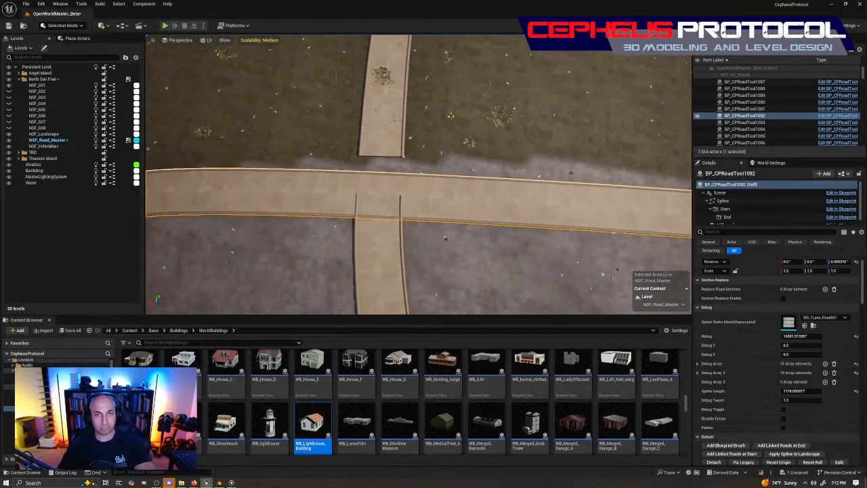
{"action": "left_click", "coordinate": [383, 239]}
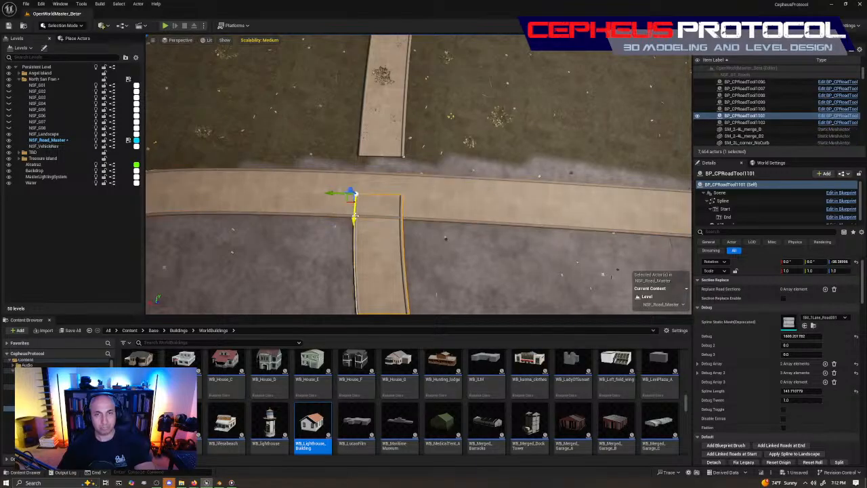
{"action": "left_click_drag", "start_coordinate": [355, 216], "coordinate": [353, 239]}
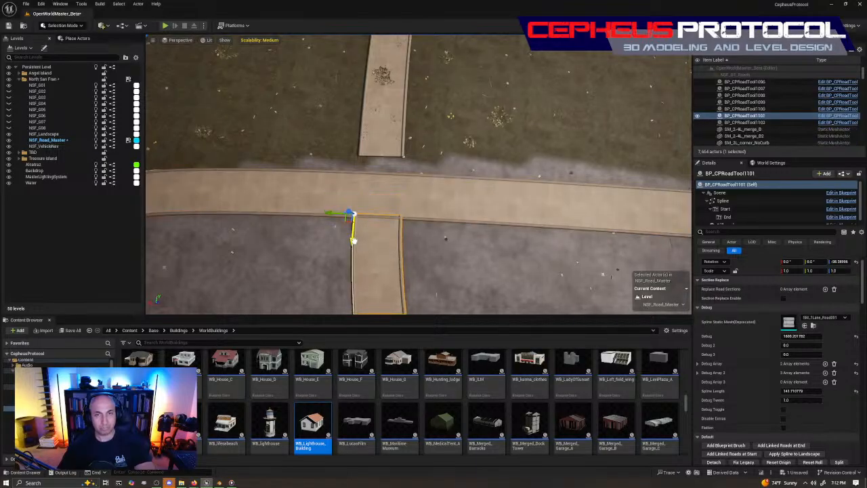
Step: Move the lawn path's start against the curved park path's edge and rotate the path to about 82.4°
{"action": "left_click", "coordinate": [404, 153]}
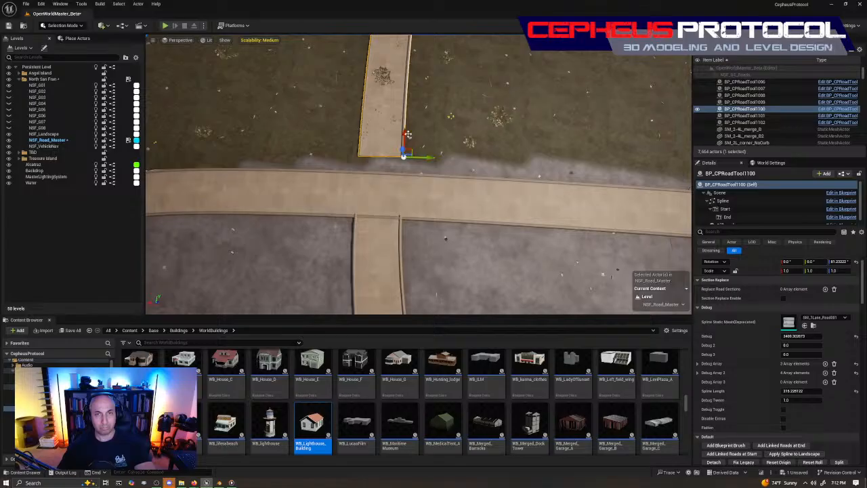
{"action": "left_click_drag", "start_coordinate": [405, 134], "coordinate": [402, 149]}
{"action": "mouse_move", "coordinate": [402, 155]}
{"action": "right_mouse_down"}
{"action": "mouse_move", "coordinate": [391, 146]}
{"action": "mouse_move", "coordinate": [401, 150]}
{"action": "right_mouse_up"}
{"action": "key", "text": "w"}
{"action": "key", "text": "s"}
{"action": "key", "text": "e"}
{"action": "left_click_drag", "start_coordinate": [402, 229], "coordinate": [430, 241]}
{"action": "key", "text": "w"}
{"action": "right_click_drag", "start_coordinate": [430, 241], "coordinate": [267, 240]}
Step: Nudge the plaza connector flush with the curved park path, then rotate its promenade-side end point and pull that point back
{"action": "left_click", "coordinate": [381, 180]}
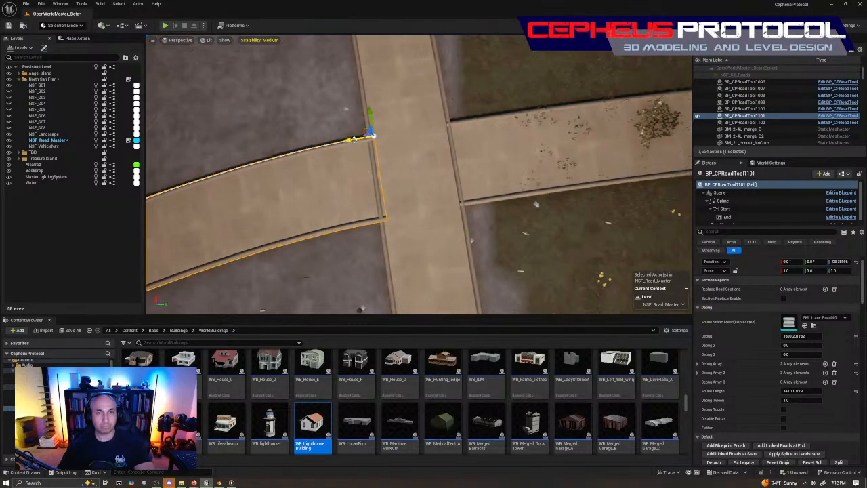
{"action": "left_click_drag", "start_coordinate": [353, 139], "coordinate": [352, 140]}
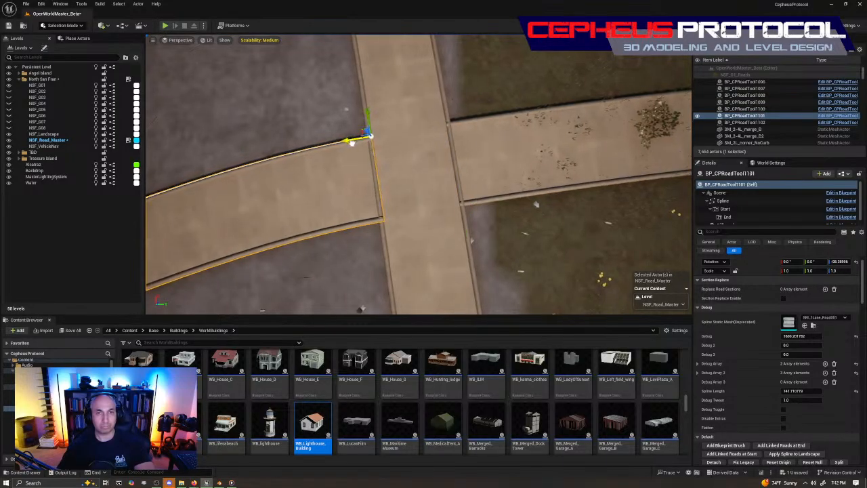
{"action": "right_click_drag", "start_coordinate": [382, 135], "coordinate": [338, 134]}
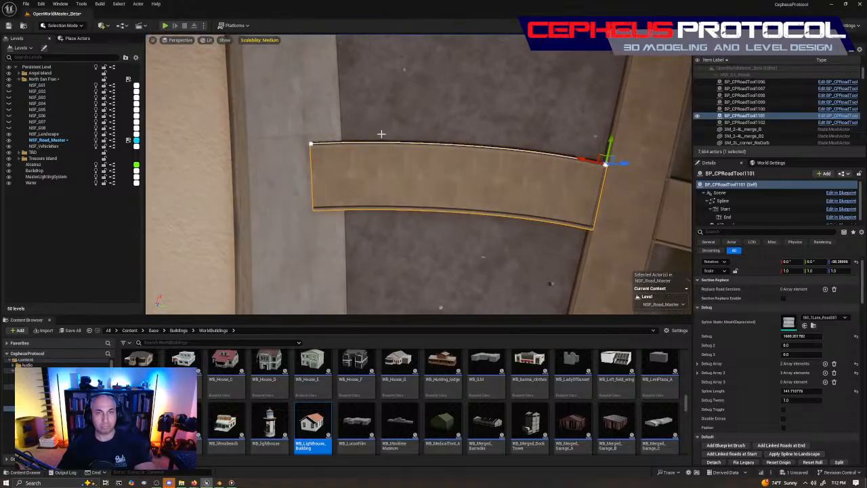
{"action": "left_click", "coordinate": [311, 143]}
{"action": "key", "text": "e"}
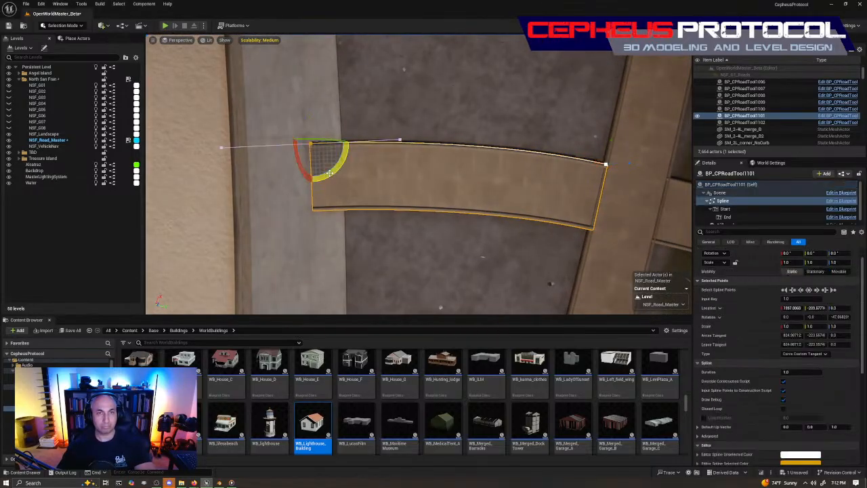
{"action": "mouse_move", "coordinate": [329, 173]}
{"action": "left_mouse_down"}
{"action": "mouse_move", "coordinate": [322, 177]}
{"action": "mouse_move", "coordinate": [314, 158]}
{"action": "mouse_move", "coordinate": [322, 162]}
{"action": "left_mouse_up"}
{"action": "key", "text": "w"}
{"action": "right_click_drag", "start_coordinate": [323, 162], "coordinate": [472, 141]}
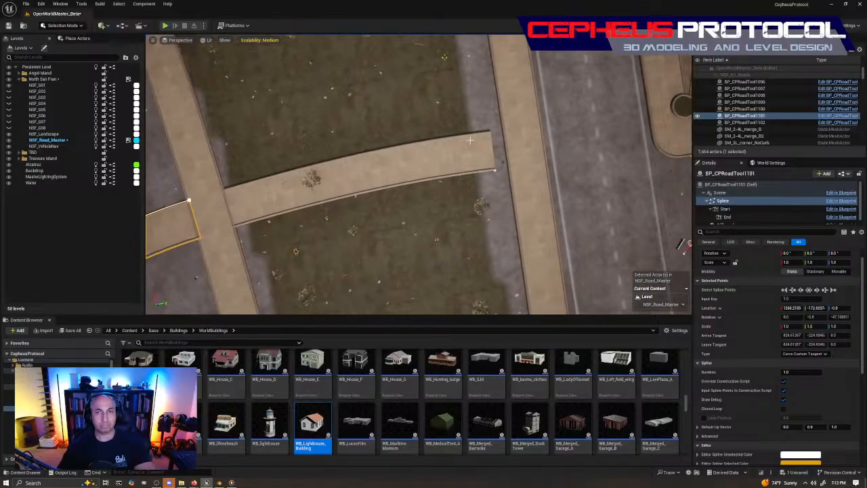
Step: Rotate the lawn path's far end point and move it to the edge of the roadside walkway
{"action": "left_click", "coordinate": [475, 146]}
{"action": "left_click", "coordinate": [495, 170]}
{"action": "left_click", "coordinate": [494, 170]}
{"action": "right_click_drag", "start_coordinate": [495, 170], "coordinate": [541, 193]}
{"action": "key", "text": "e"}
{"action": "left_click_drag", "start_coordinate": [431, 234], "coordinate": [453, 232]}
{"action": "key", "text": "w"}
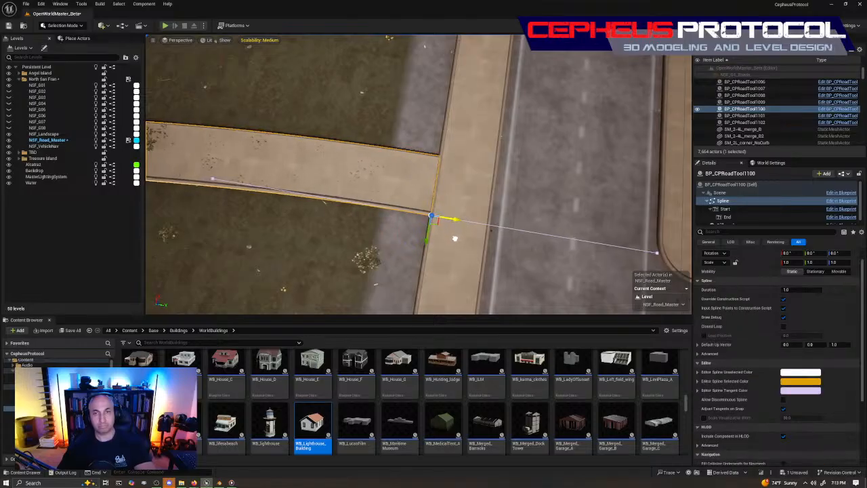
{"action": "key", "text": "Escape"}
Step: Inspect the layout of the footpaths across the lawn, plaza and beach promenade from above
{"action": "key", "text": "s"}
{"action": "right_click_drag", "start_coordinate": [501, 215], "coordinate": [596, 215]}
{"action": "key", "text": "d"}
{"action": "key", "text": "w"}
{"action": "right_click_drag", "start_coordinate": [532, 194], "coordinate": [532, 193]}
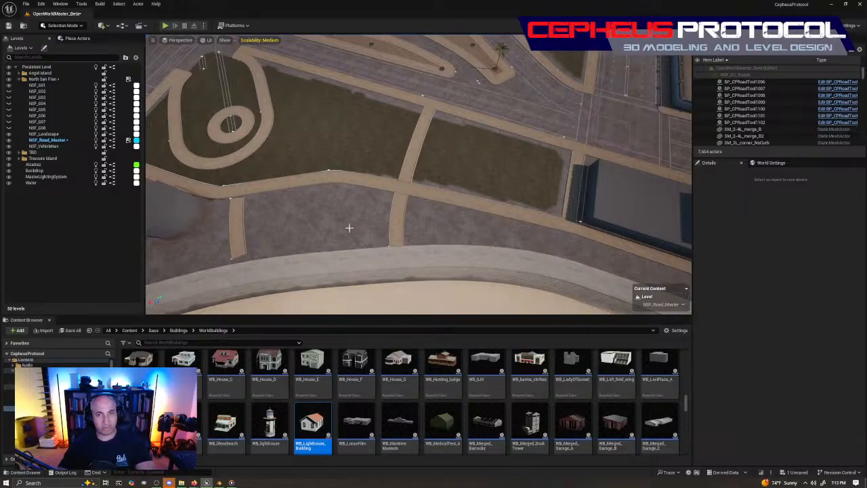
{"action": "right_click_drag", "start_coordinate": [451, 230], "coordinate": [450, 229]}
{"action": "key", "text": "w"}
{"action": "key", "text": "s"}
{"action": "key", "text": "w"}
Step: Lengthen the tangent at the curved park path's start point beside the large rectangular building
{"action": "left_click", "coordinate": [393, 180]}
{"action": "right_click_drag", "start_coordinate": [393, 179], "coordinate": [393, 179]}
{"action": "key", "text": "s"}
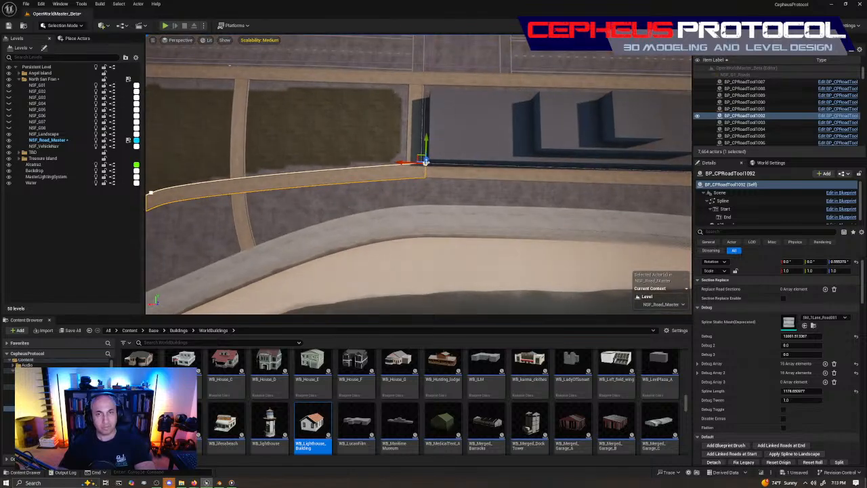
{"action": "left_click", "coordinate": [425, 161]}
{"action": "left_click", "coordinate": [404, 163]}
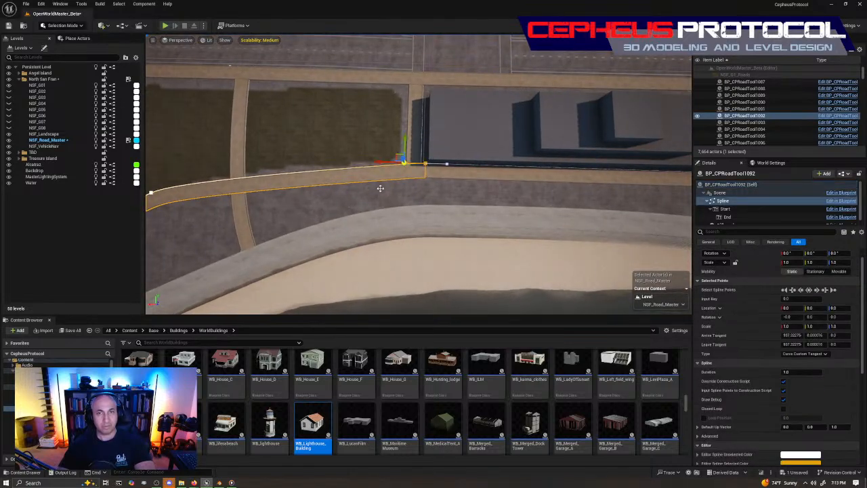
{"action": "right_click_drag", "start_coordinate": [380, 160], "coordinate": [380, 160]}
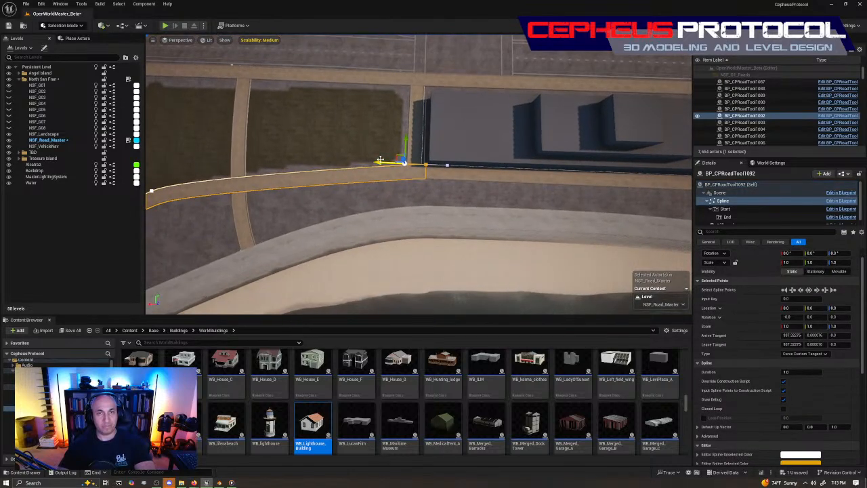
{"action": "left_click_drag", "start_coordinate": [380, 164], "coordinate": [237, 159]}
{"action": "right_click_drag", "start_coordinate": [278, 155], "coordinate": [279, 156]}
Step: Lengthen the tangent at the curved park path's spline point between the two connectors and shift the point toward the lawn path
{"action": "left_click", "coordinate": [251, 120]}
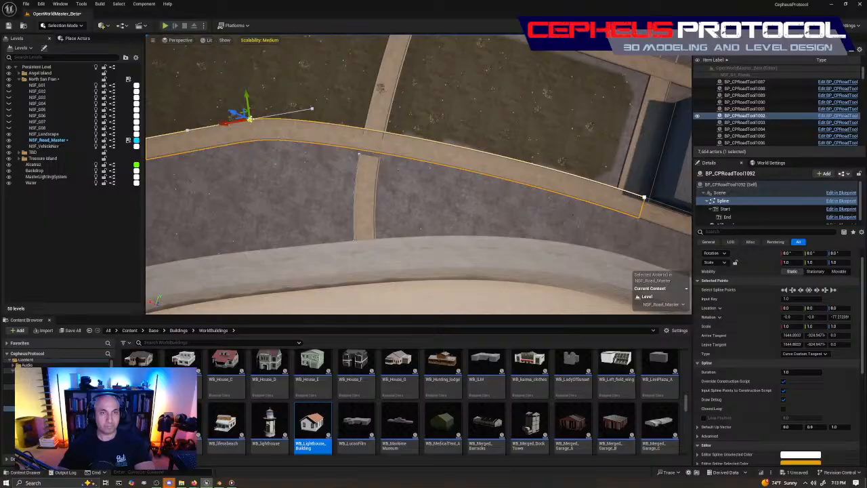
{"action": "left_click", "coordinate": [313, 110]}
{"action": "right_click_drag", "start_coordinate": [318, 113], "coordinate": [317, 113]}
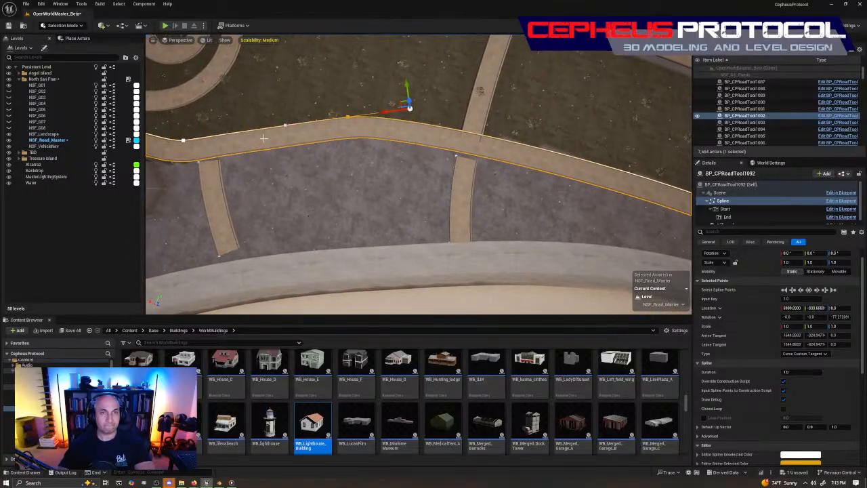
{"action": "left_click", "coordinate": [184, 139]}
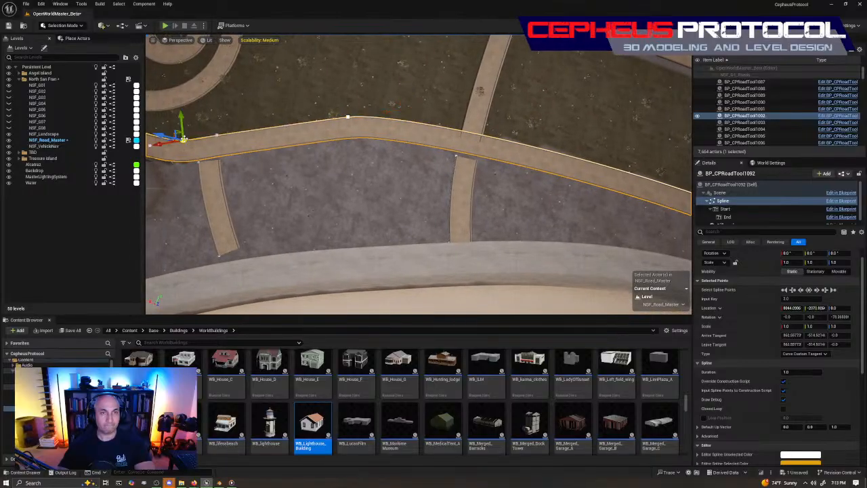
{"action": "left_click", "coordinate": [347, 117]}
{"action": "left_click", "coordinate": [409, 107]}
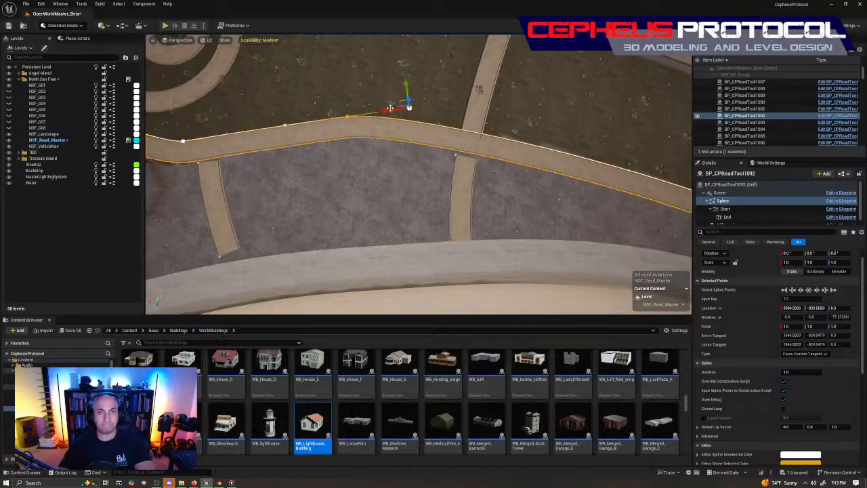
{"action": "left_click_drag", "start_coordinate": [409, 107], "coordinate": [386, 123]}
{"action": "right_click_drag", "start_coordinate": [387, 140], "coordinate": [405, 140]}
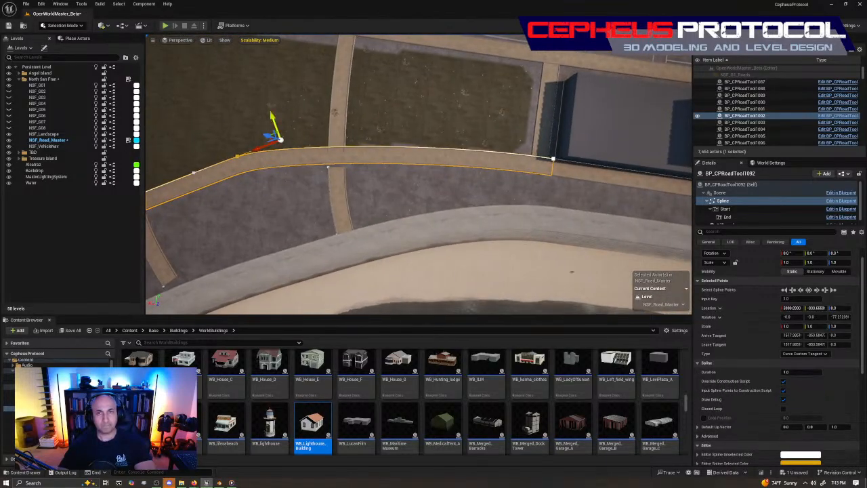
{"action": "right_click_drag", "start_coordinate": [278, 130], "coordinate": [276, 131]}
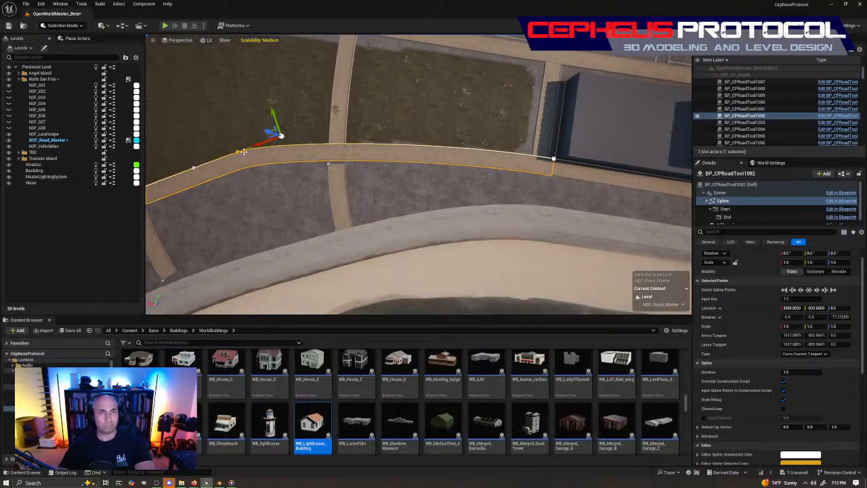
{"action": "left_click_drag", "start_coordinate": [260, 146], "coordinate": [286, 141]}
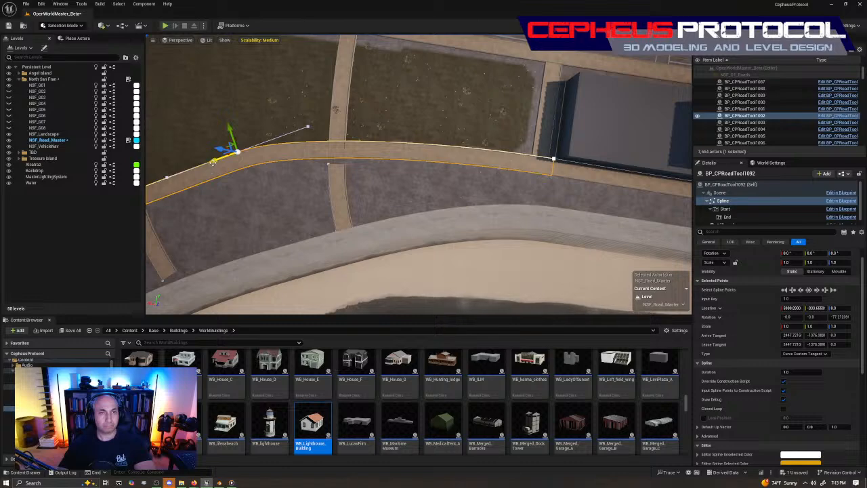
{"action": "left_click_drag", "start_coordinate": [212, 162], "coordinate": [250, 170]}
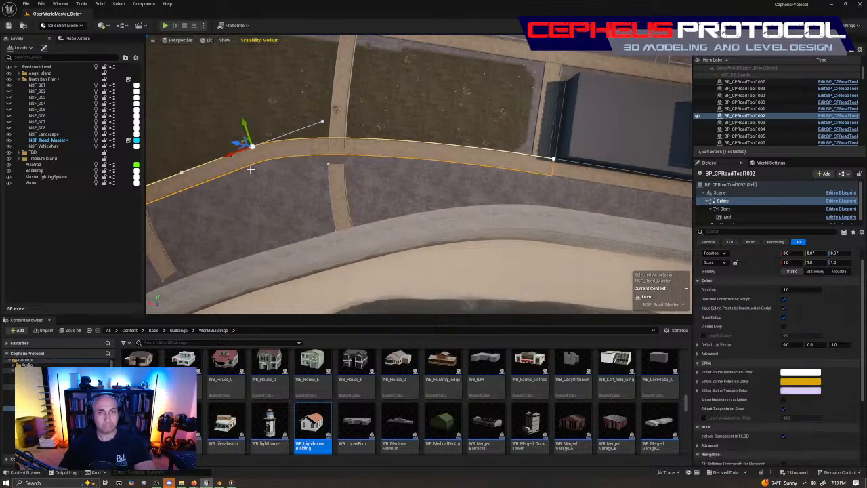
Step: Realign the lawn path's start with the edge of the reshaped curved park path
{"action": "left_click", "coordinate": [344, 117]}
{"action": "key", "text": "f"}
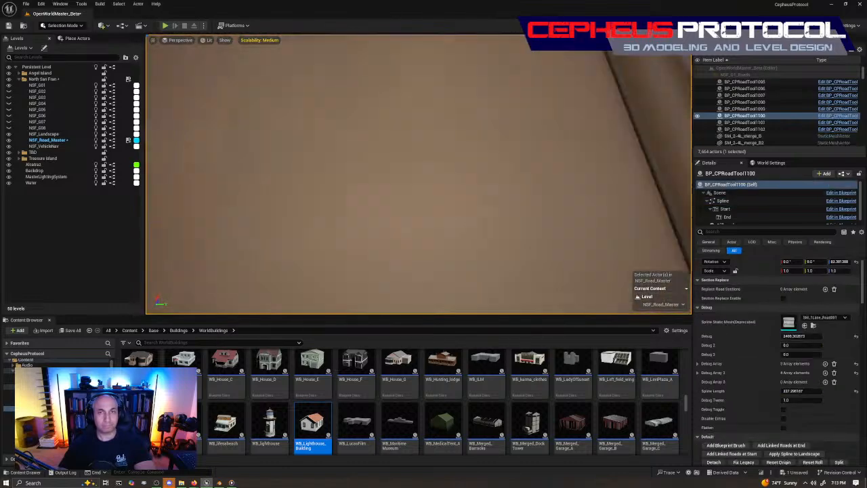
{"action": "left_click_drag", "start_coordinate": [228, 251], "coordinate": [337, 251]}
{"action": "scroll", "coordinate": [364, 278], "scroll_direction": "down", "scroll_amount": 5}
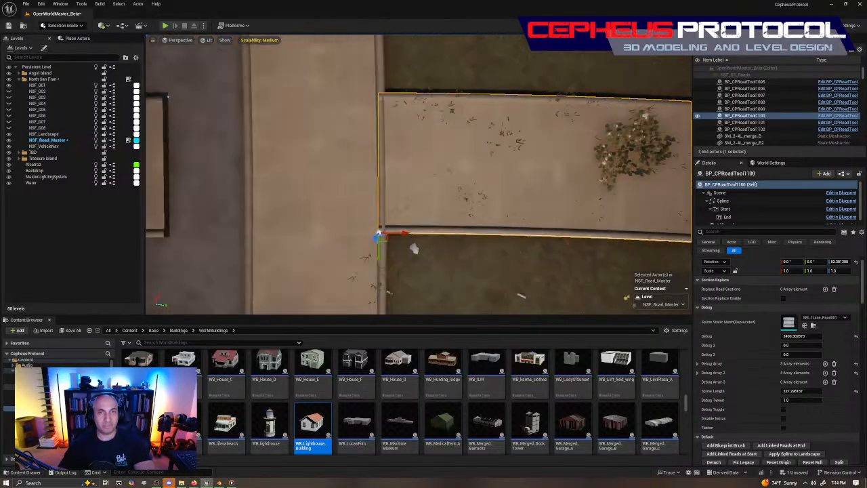
Step: Move the plaza connector back against the curved park path, then rotate and extend its end point to the beach promenade's edge
{"action": "left_click", "coordinate": [397, 138]}
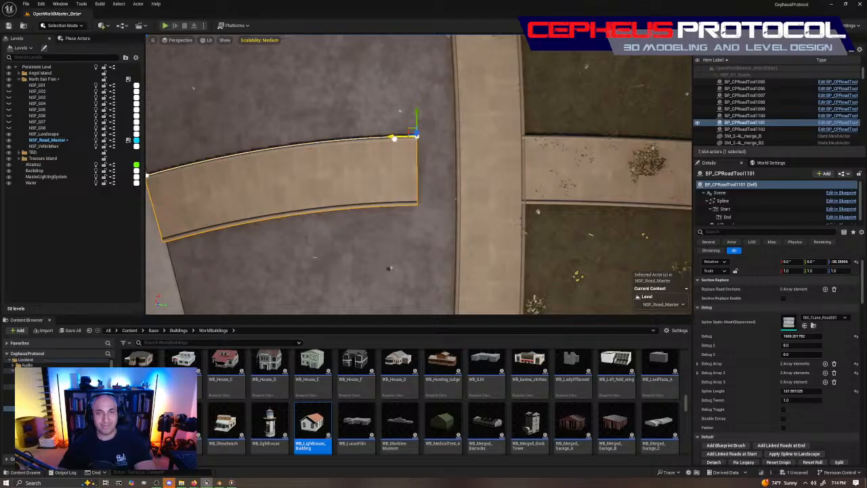
{"action": "left_click_drag", "start_coordinate": [394, 138], "coordinate": [435, 169]}
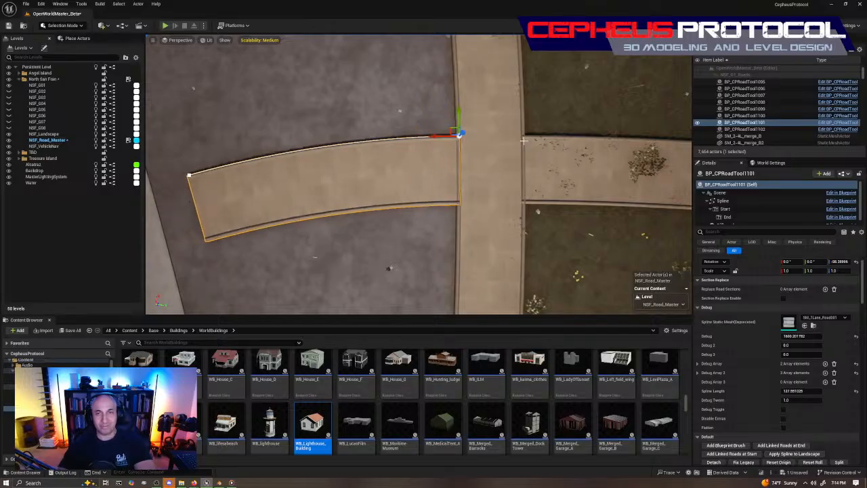
{"action": "right_click_drag", "start_coordinate": [523, 141], "coordinate": [500, 141]}
{"action": "key", "text": "a"}
{"action": "left_click", "coordinate": [365, 165]}
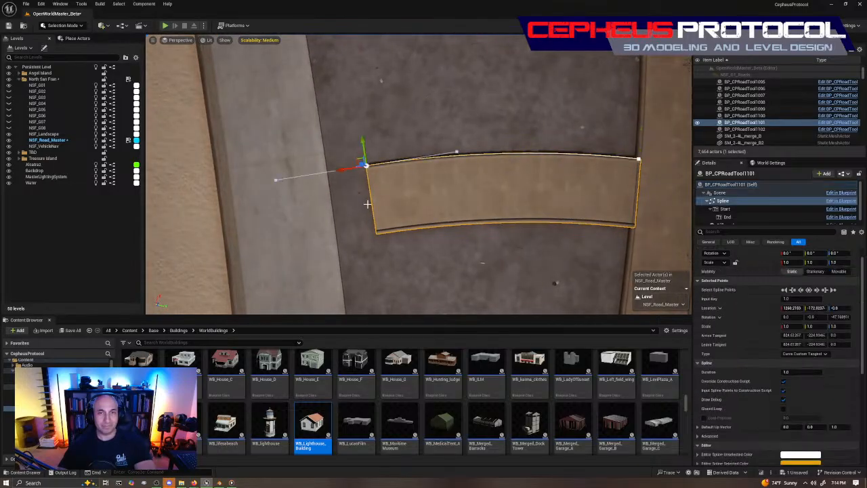
{"action": "left_click_drag", "start_coordinate": [384, 199], "coordinate": [378, 201]}
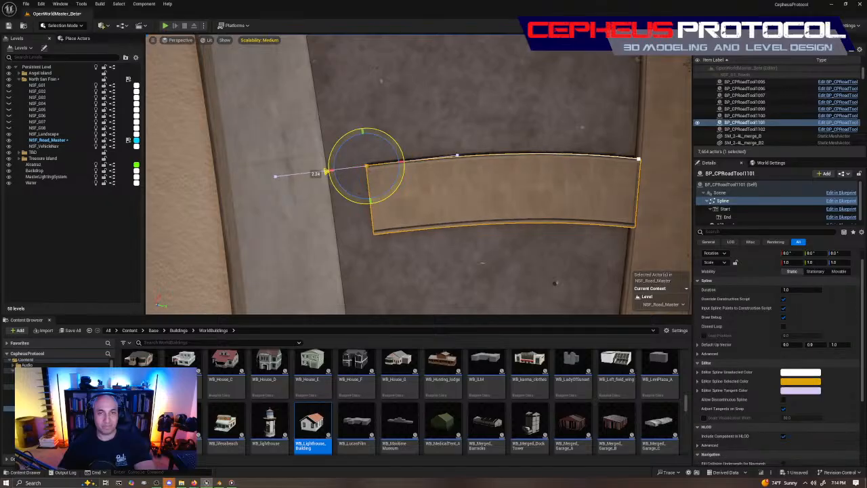
{"action": "left_click_drag", "start_coordinate": [326, 172], "coordinate": [348, 204]}
{"action": "key", "text": "e"}
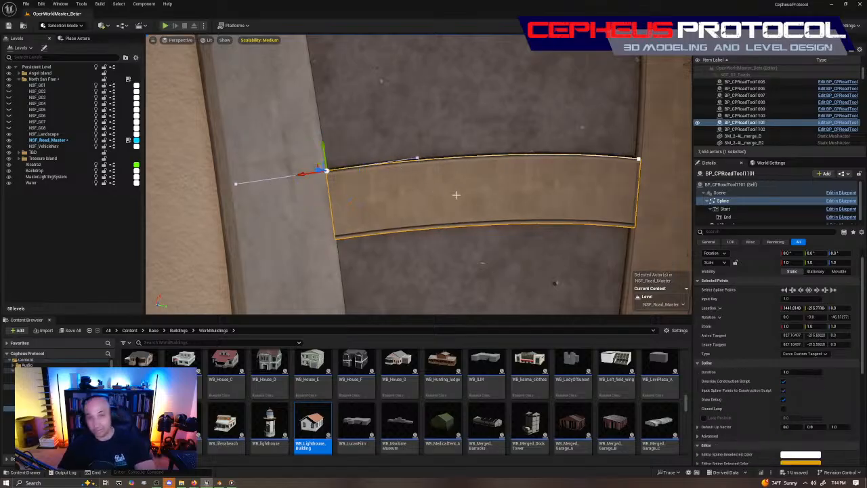
Step: Pull the lawn path's far end point back to the near edge of the roadside walkway
{"action": "key", "text": "s"}
{"action": "key", "text": "d"}
{"action": "right_click_drag", "start_coordinate": [456, 194], "coordinate": [455, 229]}
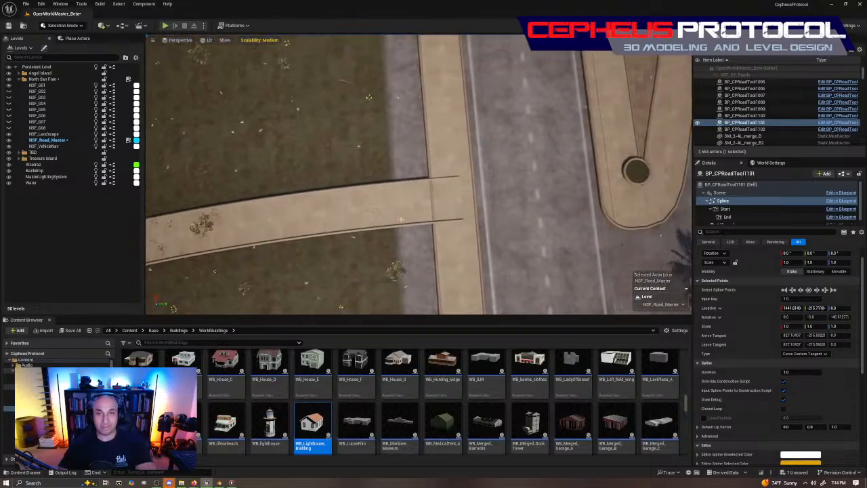
{"action": "left_click", "coordinate": [455, 229]}
{"action": "left_click", "coordinate": [461, 220]}
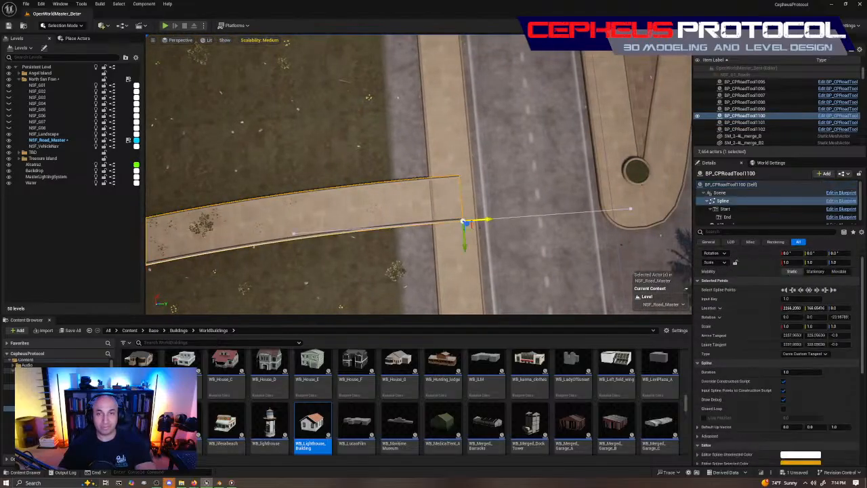
{"action": "left_click_drag", "start_coordinate": [482, 220], "coordinate": [454, 235]}
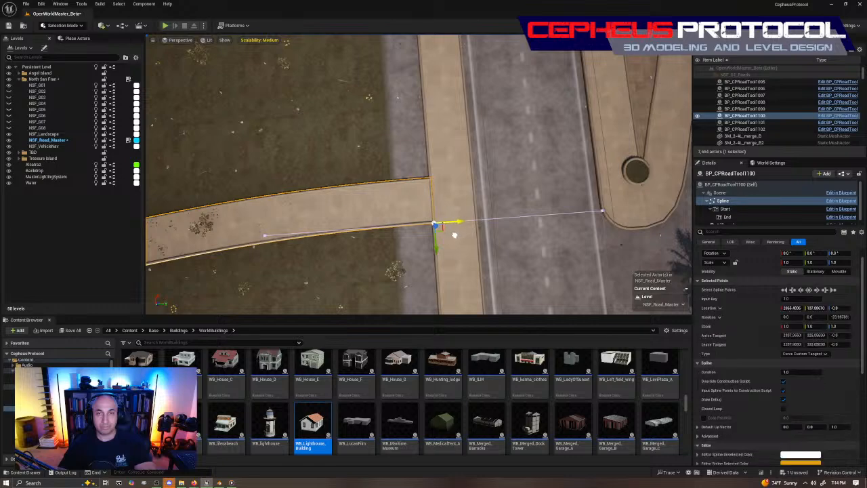
Step: Shorten the tangent at the lawn path's end point beside the roadside walkway
{"action": "key", "text": "s"}
{"action": "key", "text": "a"}
{"action": "right_click_drag", "start_coordinate": [598, 213], "coordinate": [595, 214]}
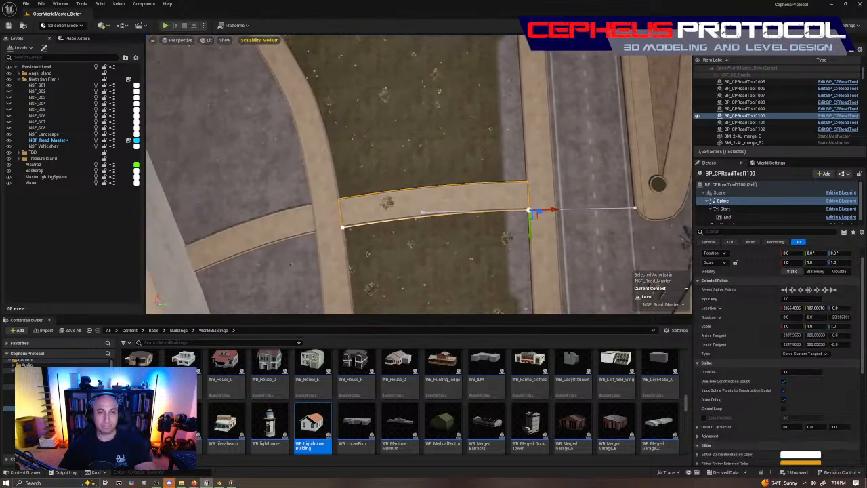
{"action": "left_click", "coordinate": [343, 229]}
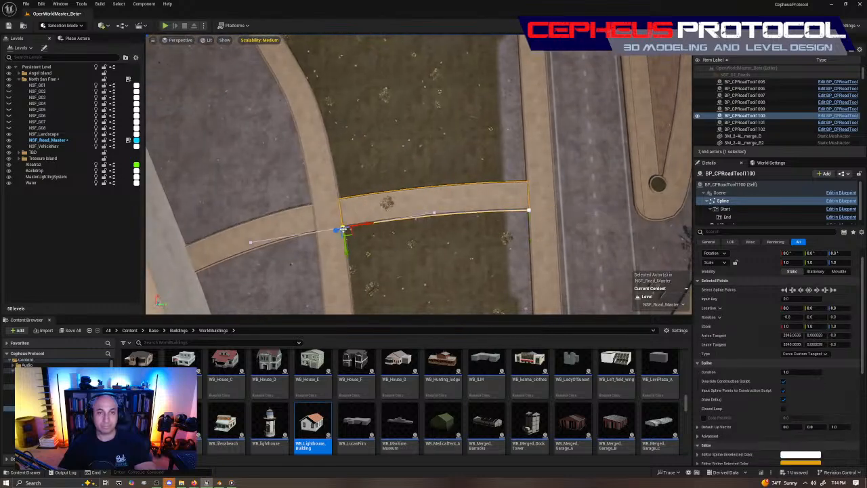
{"action": "left_click", "coordinate": [529, 210]}
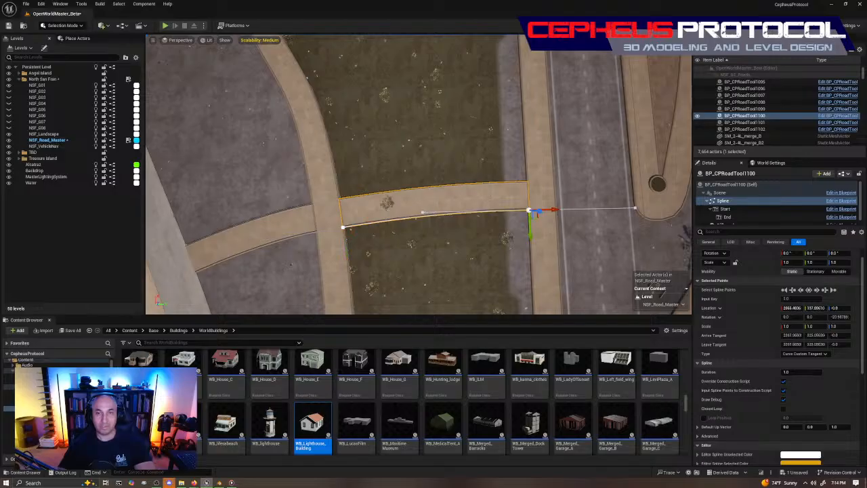
{"action": "left_click", "coordinate": [448, 213]}
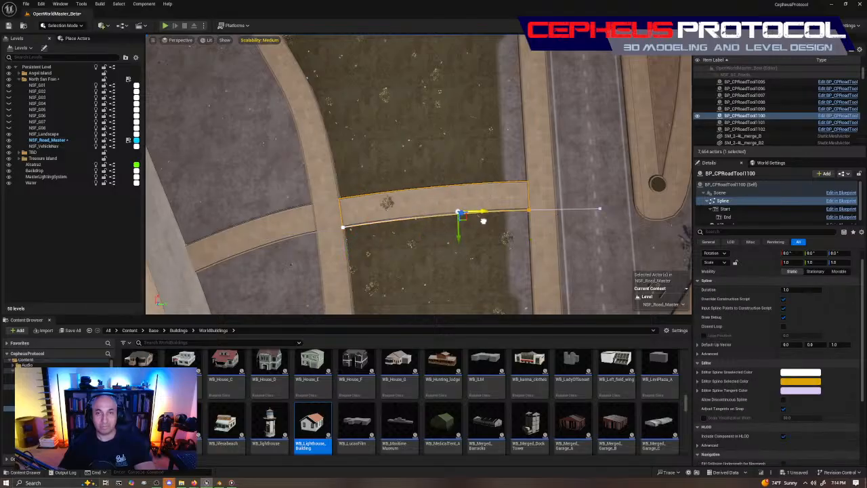
{"action": "left_click_drag", "start_coordinate": [483, 220], "coordinate": [486, 222]}
Step: Rotate the plaza connector slightly and move it to meet the edge of the curved park path
{"action": "right_click_drag", "start_coordinate": [338, 223], "coordinate": [471, 224]}
{"action": "left_click", "coordinate": [332, 198]}
{"action": "key", "text": "w"}
{"action": "right_click_drag", "start_coordinate": [364, 241], "coordinate": [244, 242]}
{"action": "key", "text": "e"}
{"action": "mouse_move", "coordinate": [410, 226]}
{"action": "left_mouse_down"}
{"action": "mouse_move", "coordinate": [401, 216]}
{"action": "mouse_move", "coordinate": [414, 221]}
{"action": "left_mouse_up"}
{"action": "key", "text": "w"}
{"action": "left_click_drag", "start_coordinate": [407, 189], "coordinate": [414, 200]}
Step: Rotate the plaza connector's end point and shift it to meet the beach promenade's edge, then deselect the connector
{"action": "right_click_drag", "start_coordinate": [415, 201], "coordinate": [546, 196]}
{"action": "left_click", "coordinate": [358, 216]}
{"action": "left_click", "coordinate": [358, 216]}
{"action": "key", "text": "e"}
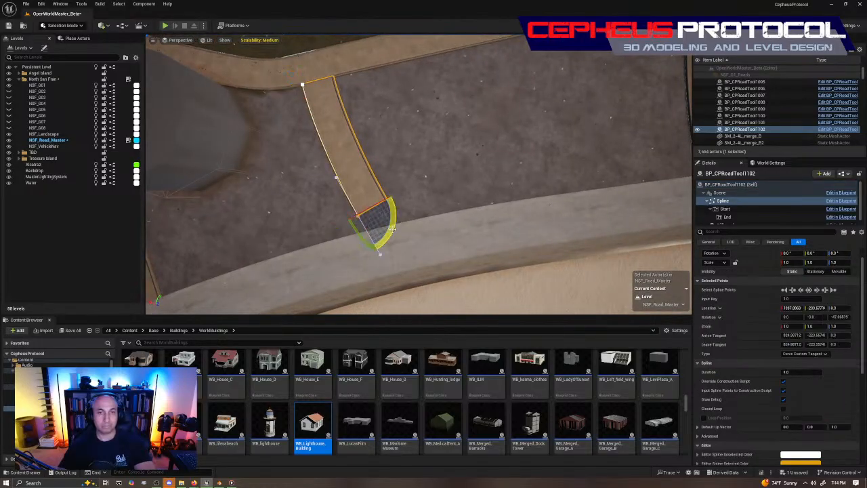
{"action": "left_click_drag", "start_coordinate": [381, 245], "coordinate": [372, 217]}
{"action": "key", "text": "w"}
{"action": "key", "text": "e"}
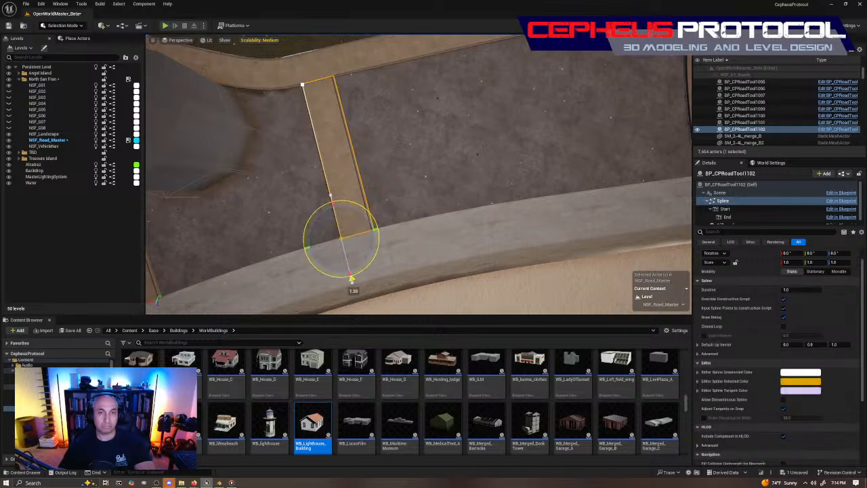
{"action": "key", "text": "w"}
{"action": "key", "text": "Escape"}
Step: Move the WB_AquaticParkWatchtower building away from the curved park path toward the beach promenade
{"action": "key", "text": "s"}
{"action": "right_click_drag", "start_coordinate": [461, 188], "coordinate": [463, 183]}
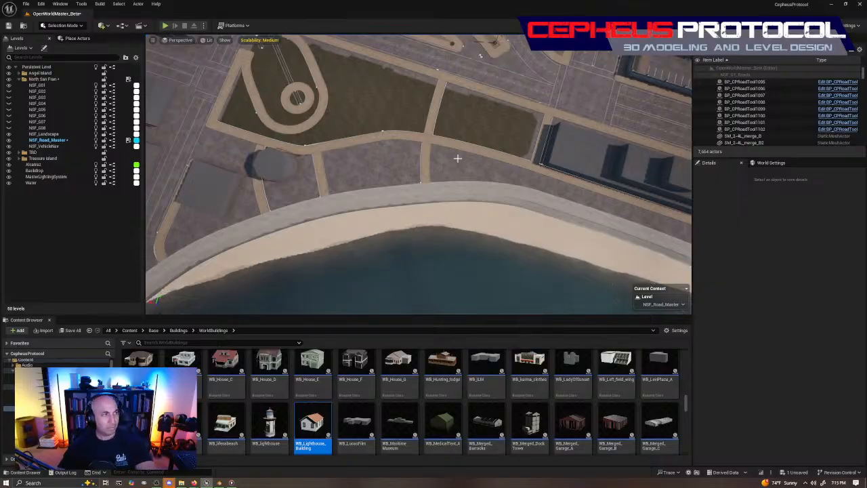
{"action": "right_click_drag", "start_coordinate": [509, 169], "coordinate": [444, 183]}
{"action": "key", "text": "s"}
{"action": "key", "text": "w"}
{"action": "key", "text": "d"}
{"action": "key", "text": "a"}
{"action": "key", "text": "w"}
{"action": "key", "text": "w"}
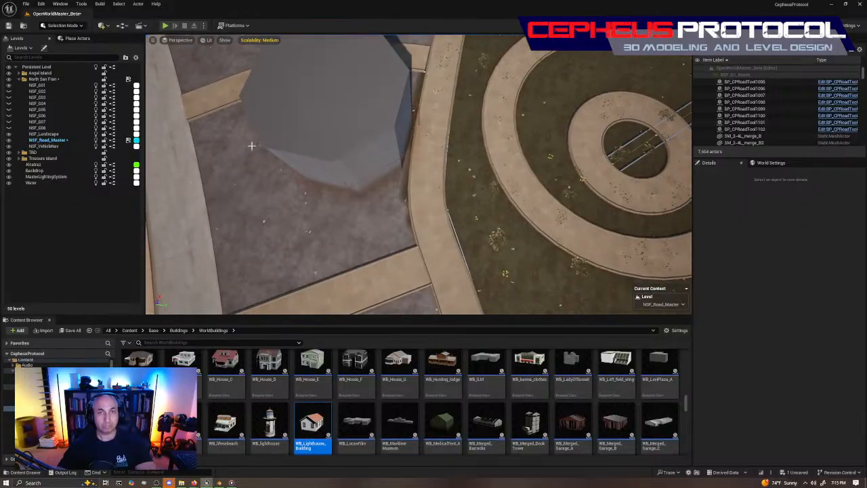
{"action": "left_click", "coordinate": [350, 154]}
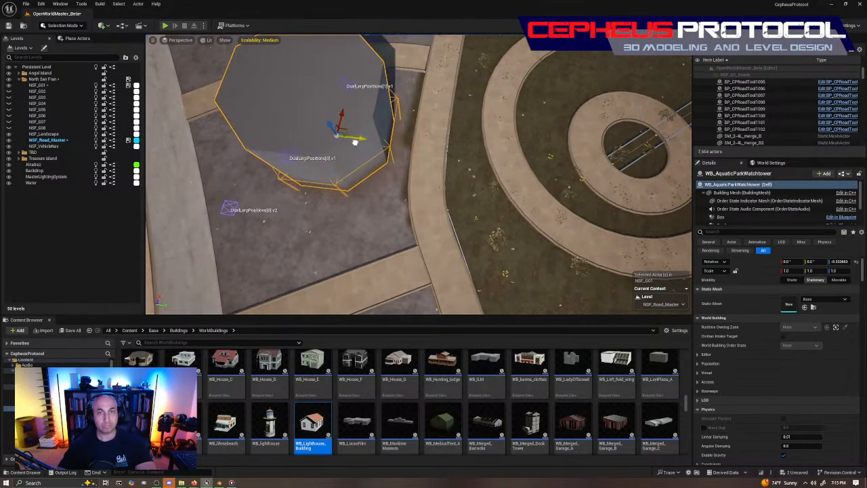
{"action": "key", "text": "a"}
{"action": "right_click_drag", "start_coordinate": [357, 151], "coordinate": [422, 155]}
{"action": "key", "text": "s"}
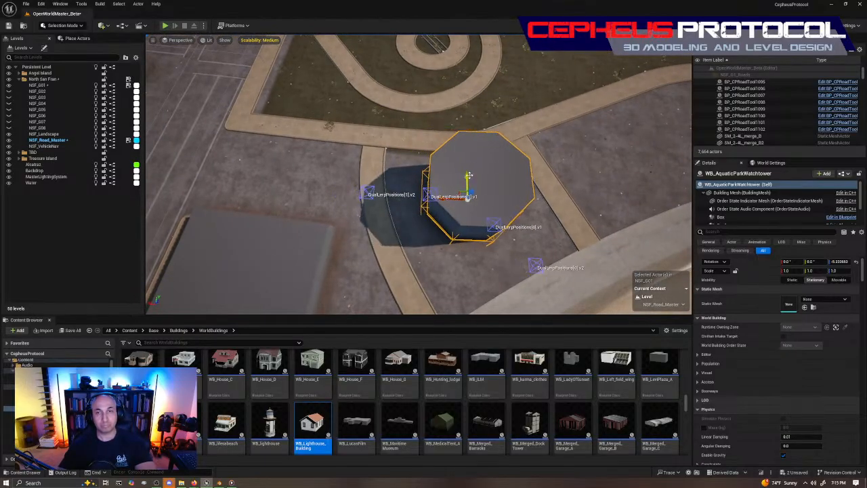
{"action": "right_click_drag", "start_coordinate": [468, 191], "coordinate": [406, 184]}
{"action": "key", "text": "s"}
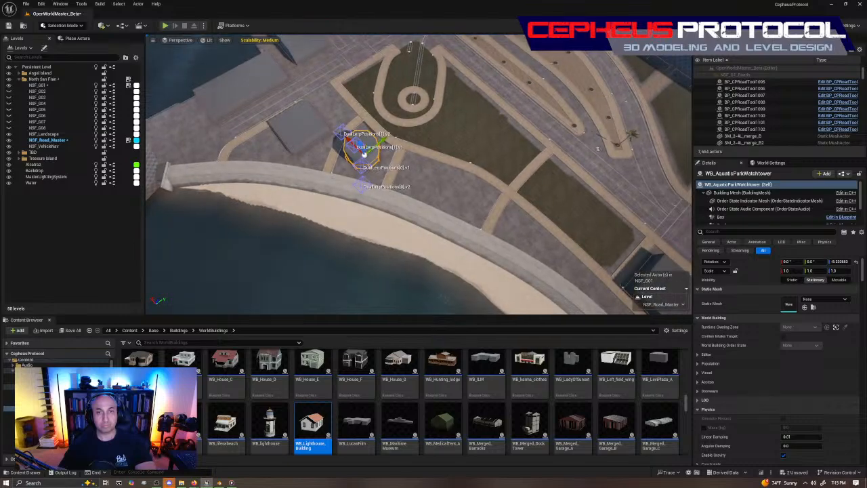
Step: Undo the accidental move of the path beside the Maritime Museum and duplicate that path toward the beach promenade
{"action": "left_click", "coordinate": [598, 172]}
{"action": "right_click_drag", "start_coordinate": [598, 172], "coordinate": [653, 174]}
{"action": "key", "text": "s"}
{"action": "key", "text": "w"}
{"action": "key", "text": "s"}
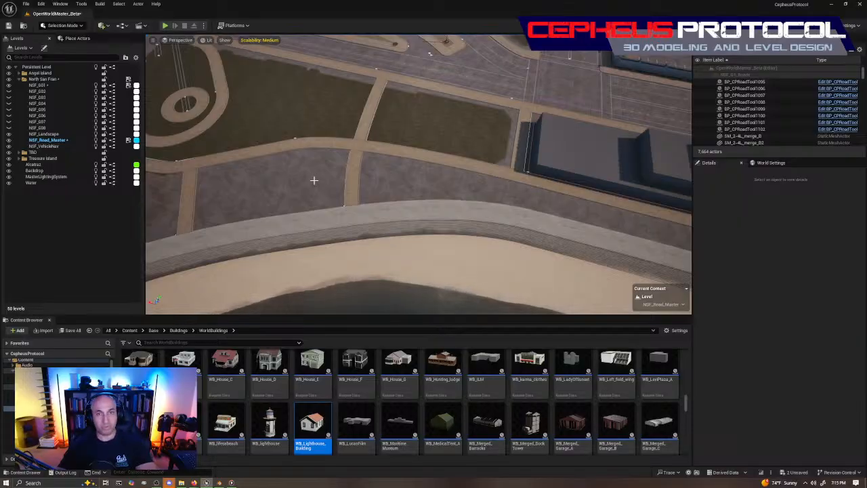
{"action": "key", "text": "s"}
{"action": "right_click_drag", "start_coordinate": [314, 180], "coordinate": [372, 237]}
{"action": "key", "text": "w"}
{"action": "key", "text": "w"}
{"action": "left_click", "coordinate": [368, 189]}
{"action": "key", "text": "s"}
{"action": "key", "text": "w"}
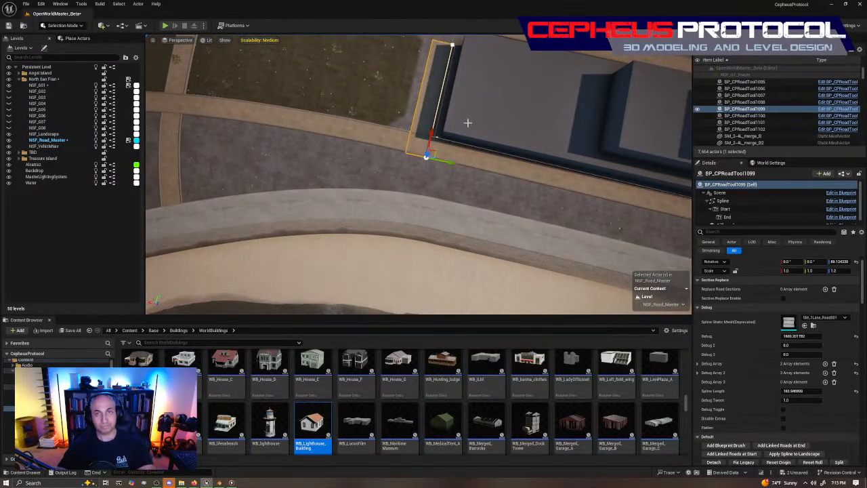
{"action": "key", "text": "ctrl+z"}
{"action": "left_click_drag", "start_coordinate": [434, 116], "coordinate": [431, 163], "text": "alt"}
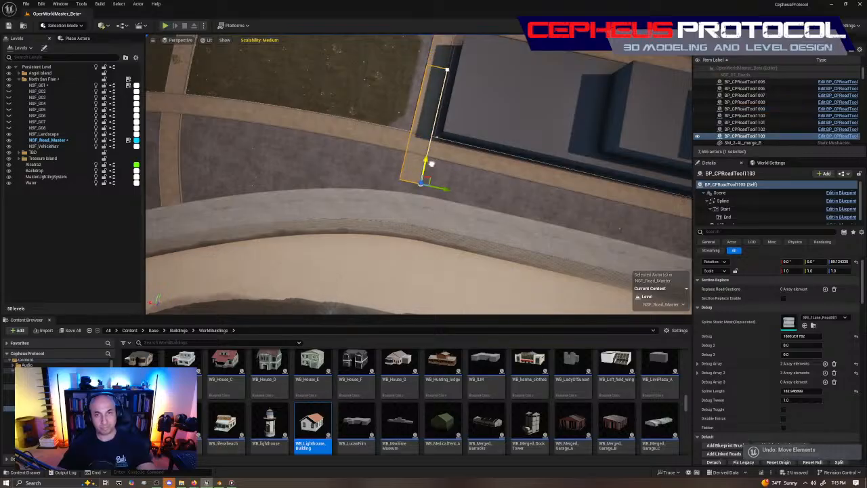
Step: Rotate the duplicated path slightly and align its start with the beach promenade's edge
{"action": "key", "text": "w"}
{"action": "mouse_move", "coordinate": [430, 176]}
{"action": "right_mouse_down"}
{"action": "mouse_move", "coordinate": [432, 193]}
{"action": "mouse_move", "coordinate": [434, 183]}
{"action": "right_mouse_up"}
{"action": "key", "text": "e"}
{"action": "left_click_drag", "start_coordinate": [399, 172], "coordinate": [404, 175]}
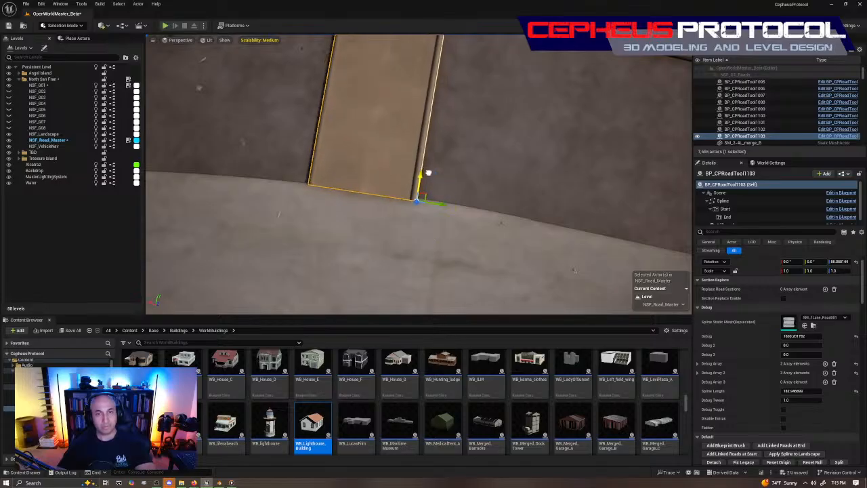
Step: Pull the duplicated path's far end point back to the park path running past the museum
{"action": "key", "text": "s"}
{"action": "right_click_drag", "start_coordinate": [428, 173], "coordinate": [404, 185]}
{"action": "key", "text": "a"}
{"action": "key", "text": "s"}
{"action": "key", "text": "w"}
{"action": "key", "text": "a"}
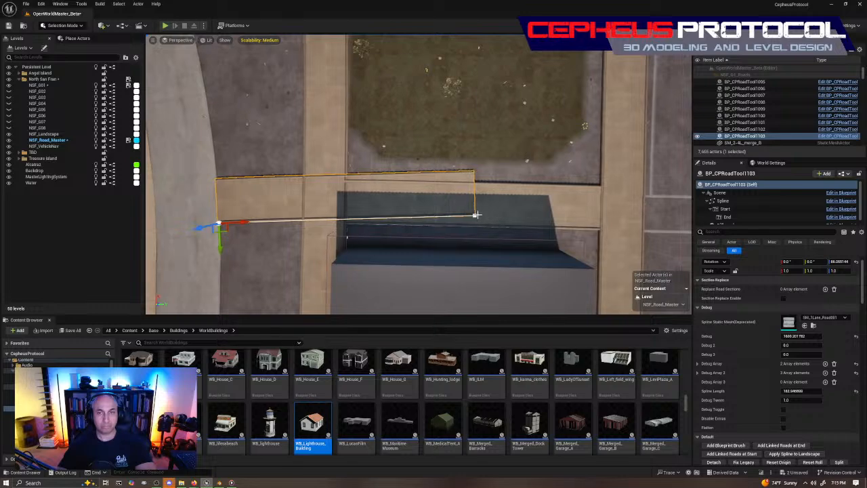
{"action": "left_click", "coordinate": [476, 215]}
{"action": "left_click_drag", "start_coordinate": [495, 215], "coordinate": [489, 215]}
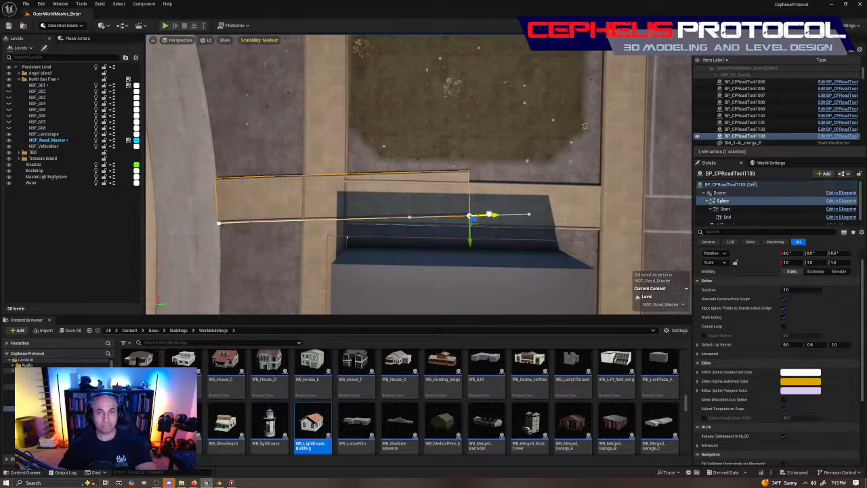
{"action": "left_click_drag", "start_coordinate": [342, 210], "coordinate": [330, 207]}
{"action": "right_click_drag", "start_coordinate": [330, 208], "coordinate": [440, 233]}
{"action": "mouse_move", "coordinate": [380, 179]}
{"action": "right_mouse_down"}
{"action": "mouse_move", "coordinate": [378, 186]}
{"action": "mouse_move", "coordinate": [380, 178]}
{"action": "right_mouse_up"}
Step: Rotate the duplicated path's far end point and move it to sit against the park path's edge
{"action": "key", "text": "e"}
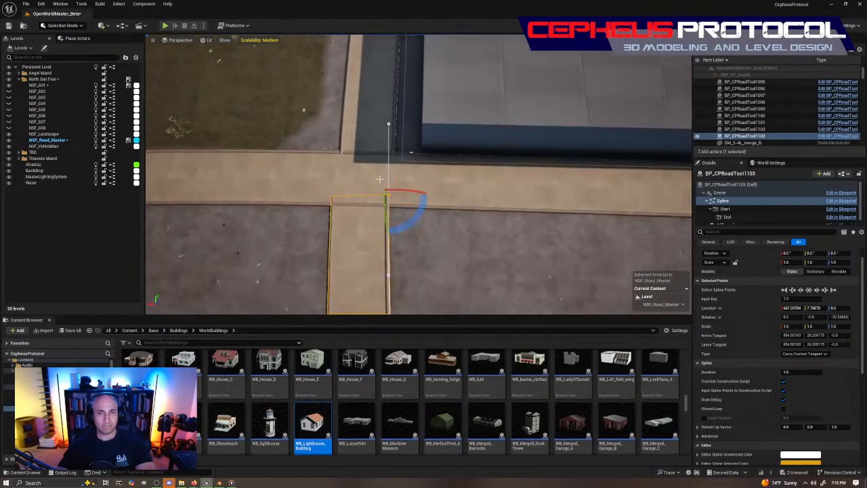
{"action": "left_click_drag", "start_coordinate": [413, 218], "coordinate": [408, 223]}
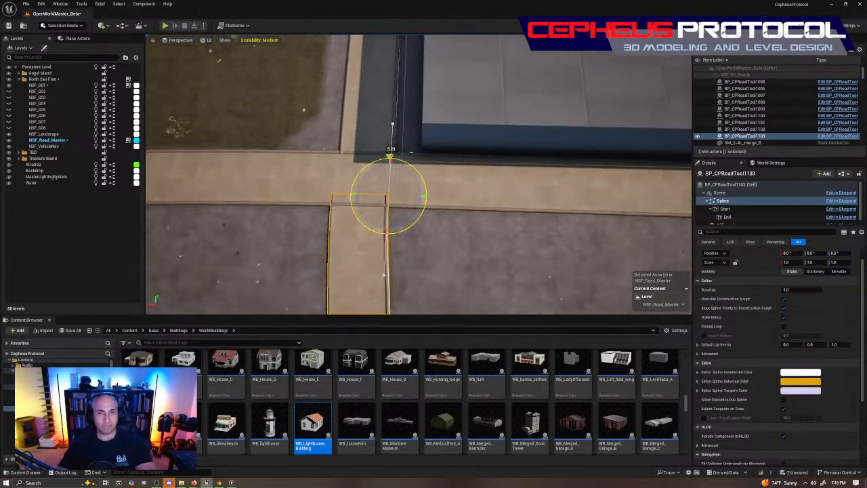
{"action": "key", "text": "w"}
{"action": "left_click_drag", "start_coordinate": [391, 171], "coordinate": [411, 204]}
{"action": "scroll", "coordinate": [410, 204], "scroll_direction": "down", "scroll_amount": 8}
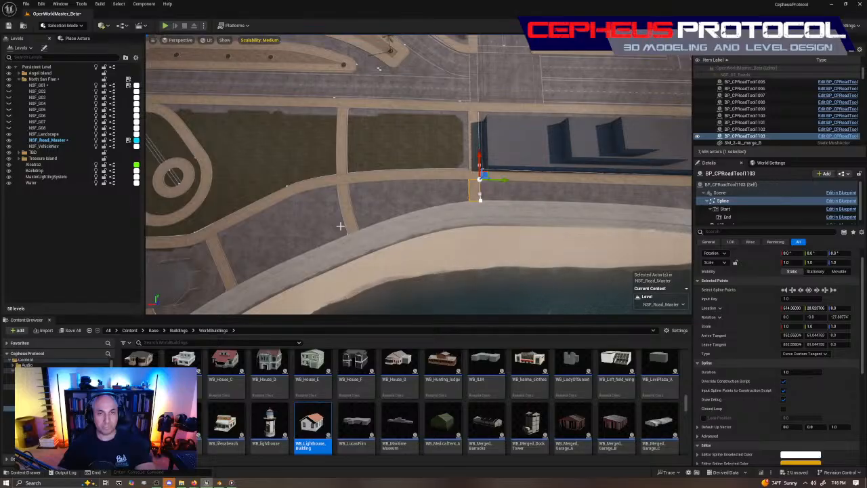
Step: Search the project's whole Content folder for "bleechers"
{"action": "left_click", "coordinate": [522, 136]}
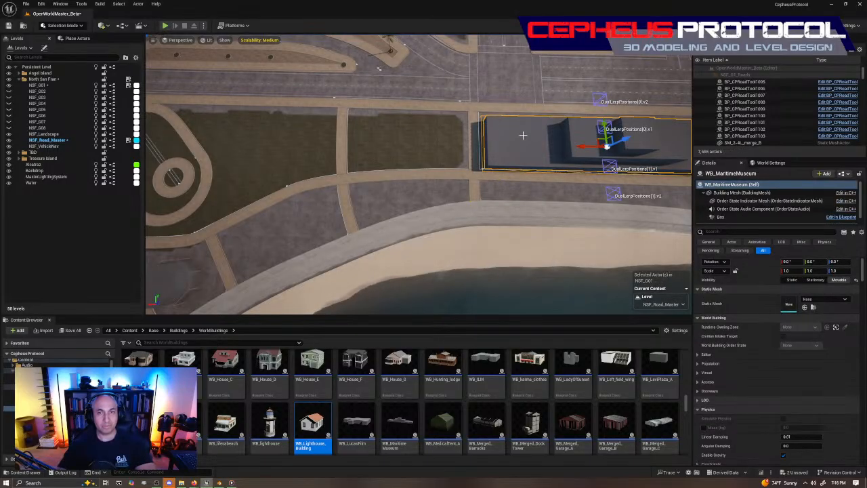
{"action": "right_click_drag", "start_coordinate": [522, 136], "coordinate": [542, 82]}
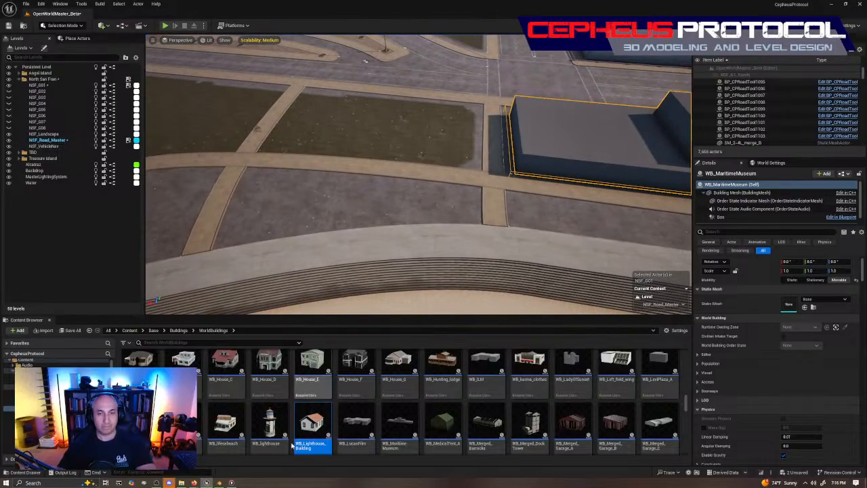
{"action": "scroll", "coordinate": [312, 424], "scroll_direction": "up", "scroll_amount": 1}
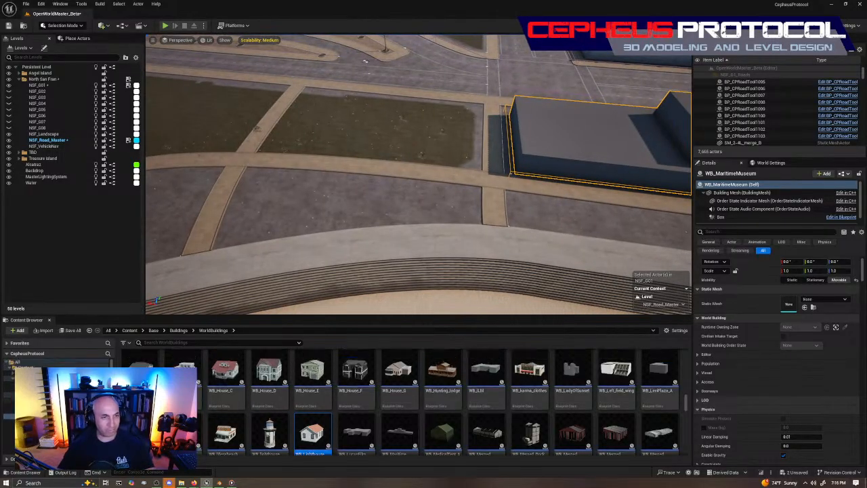
{"action": "left_click", "coordinate": [41, 383]}
{"action": "left_click", "coordinate": [40, 373]}
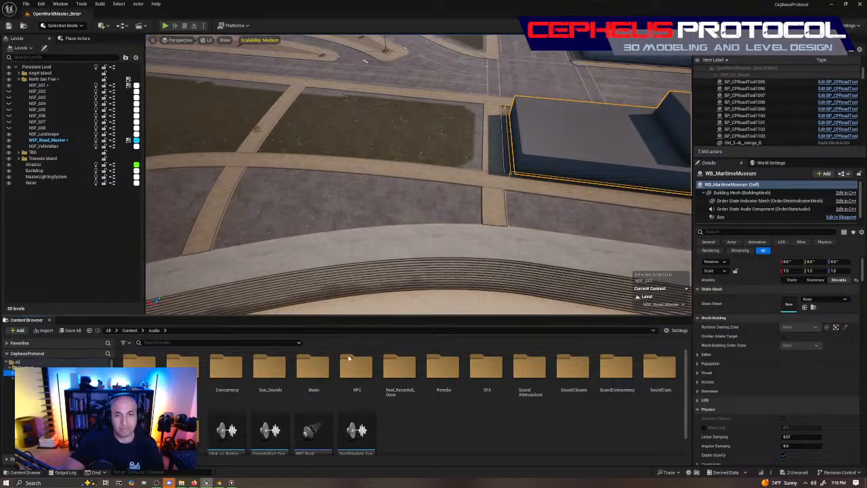
{"action": "mouse_move", "coordinate": [447, 161]}
{"action": "right_mouse_down"}
{"action": "mouse_move", "coordinate": [420, 175]}
{"action": "mouse_move", "coordinate": [438, 162]}
{"action": "right_mouse_up"}
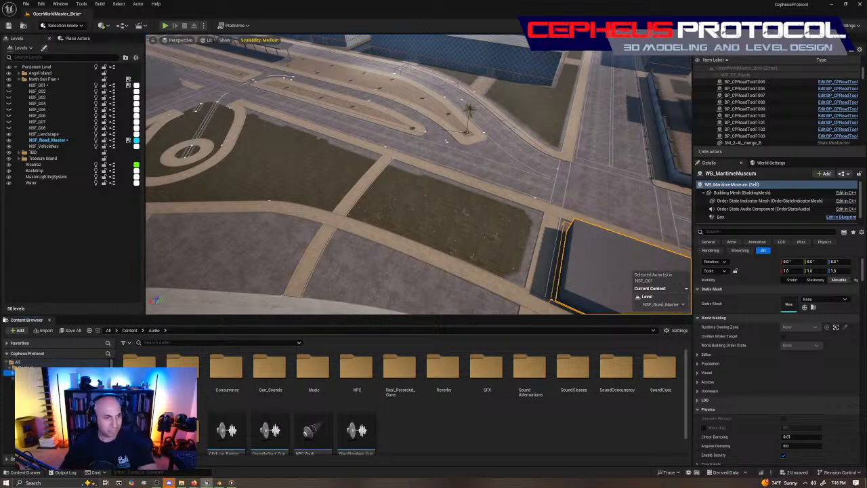
{"action": "left_click", "coordinate": [129, 331]}
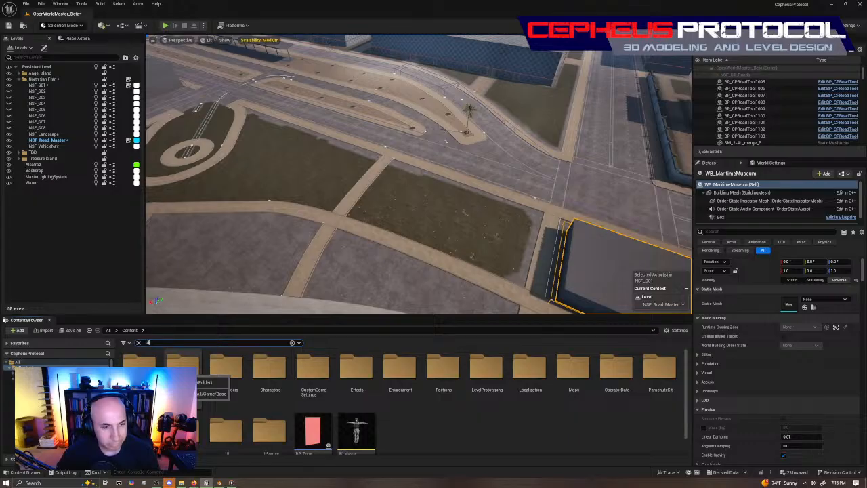
{"action": "type", "text": "bleechers"}
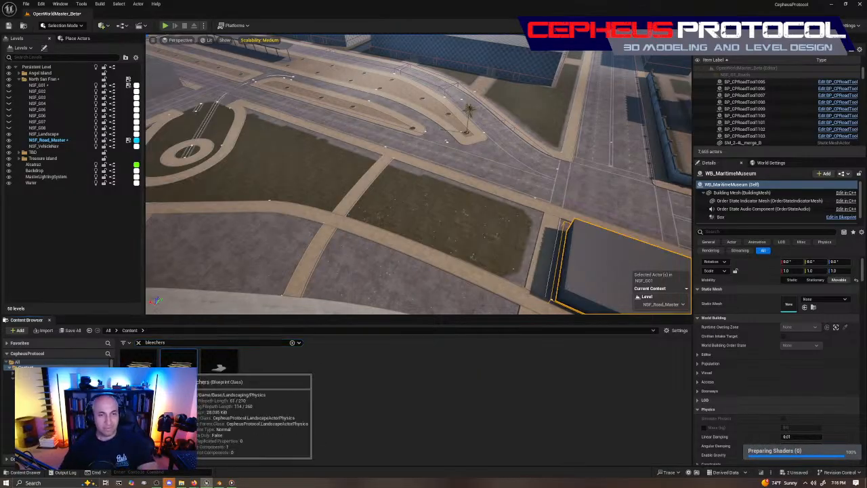
Step: Place a Bleechers actor on the plaza between the two beach connectors near the museum
{"action": "left_click_drag", "start_coordinate": [176, 369], "coordinate": [413, 279]}
{"action": "key", "text": "w"}
{"action": "right_click_drag", "start_coordinate": [473, 257], "coordinate": [502, 303]}
{"action": "left_click_drag", "start_coordinate": [212, 349], "coordinate": [385, 124]}
{"action": "scroll", "coordinate": [401, 154], "scroll_direction": "down", "scroll_amount": 5}
{"action": "right_click_drag", "start_coordinate": [434, 200], "coordinate": [458, 201]}
Step: Rotate the bleachers to about 177° around the vertical axis and move them beside the new museum connector
{"action": "key", "text": "e"}
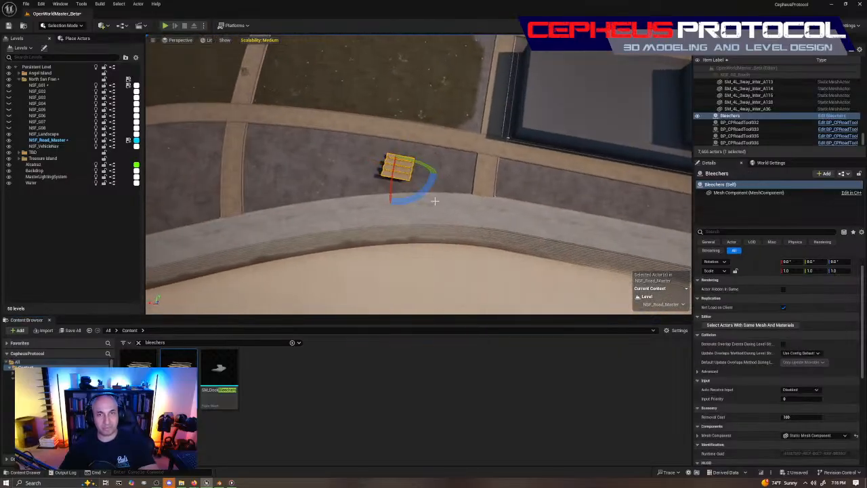
{"action": "left_click_drag", "start_coordinate": [426, 195], "coordinate": [388, 229]}
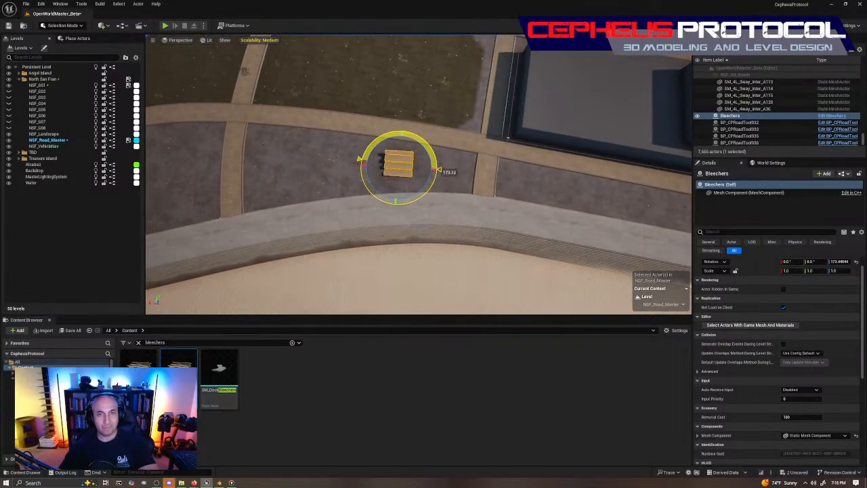
{"action": "key", "text": "w"}
{"action": "left_click_drag", "start_coordinate": [407, 178], "coordinate": [453, 174]}
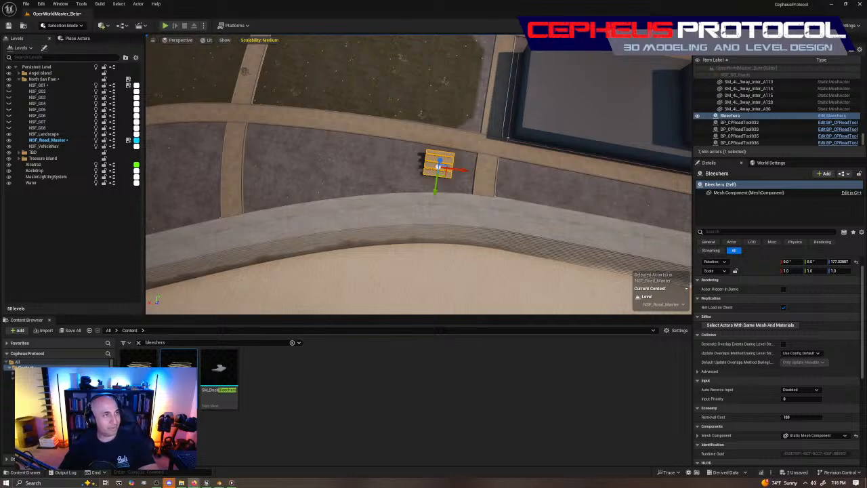
Step: Switch to Google Earth and examine the Aquatic Park Bleachers, Maritime Garden and museum waterfront from several angles
{"action": "left_click_drag", "start_coordinate": [0, 71], "coordinate": [491, 49]}
{"action": "middle_click_drag", "start_coordinate": [447, 239], "coordinate": [423, 343]}
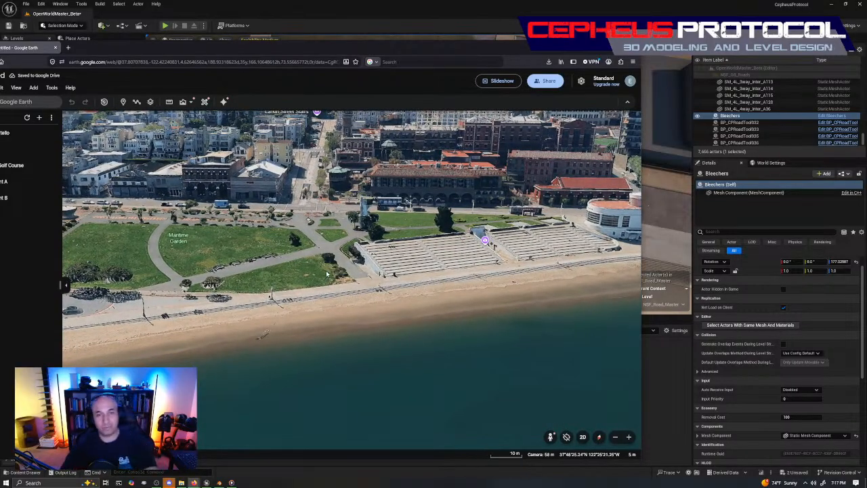
{"action": "middle_click_drag", "start_coordinate": [304, 340], "coordinate": [286, 351]}
{"action": "scroll", "coordinate": [285, 351], "scroll_direction": "down", "scroll_amount": 5}
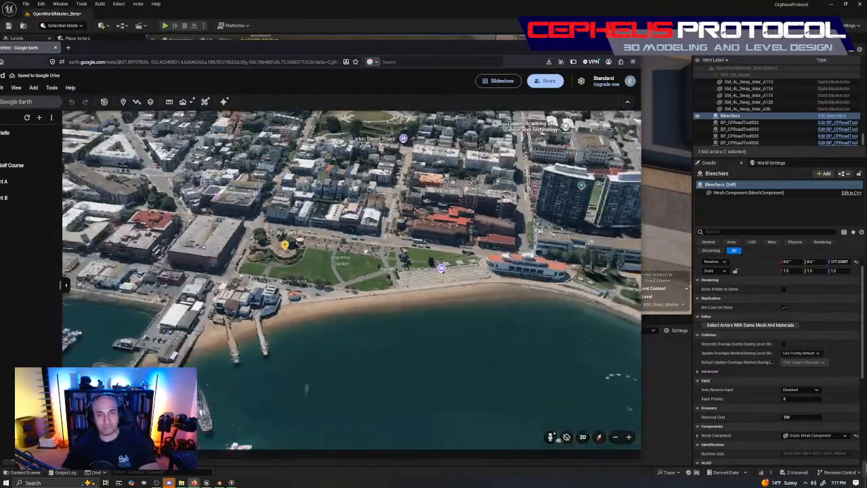
{"action": "left_click_drag", "start_coordinate": [399, 219], "coordinate": [390, 288]}
{"action": "middle_click_drag", "start_coordinate": [402, 309], "coordinate": [396, 261]}
{"action": "left_click_drag", "start_coordinate": [393, 250], "coordinate": [400, 362]}
{"action": "middle_click_drag", "start_coordinate": [400, 363], "coordinate": [405, 417]}
{"action": "left_click_drag", "start_coordinate": [405, 416], "coordinate": [366, 312]}
{"action": "middle_click_drag", "start_coordinate": [366, 312], "coordinate": [418, 378]}
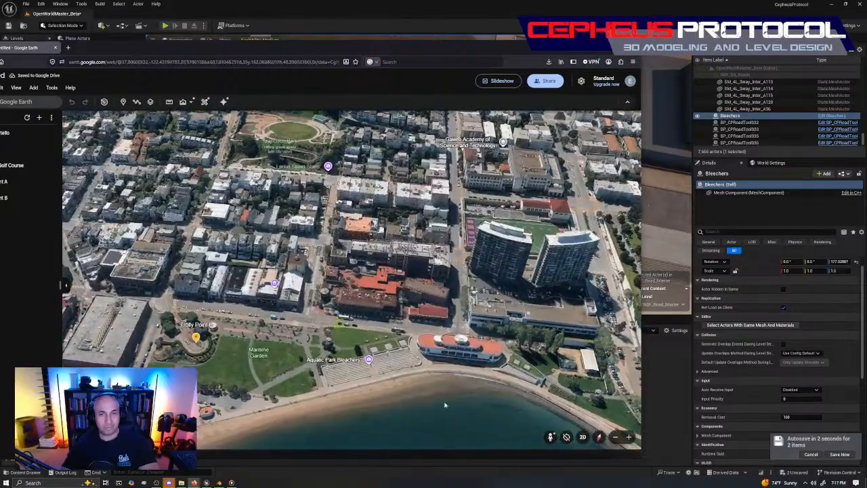
{"action": "left_click_drag", "start_coordinate": [443, 402], "coordinate": [372, 355]}
{"action": "middle_click_drag", "start_coordinate": [373, 356], "coordinate": [326, 393]}
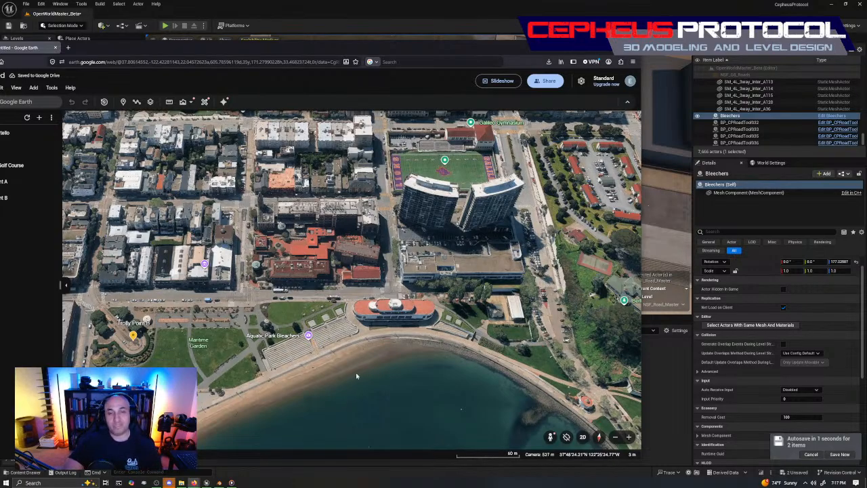
{"action": "scroll", "coordinate": [359, 381], "scroll_direction": "up", "scroll_amount": 5}
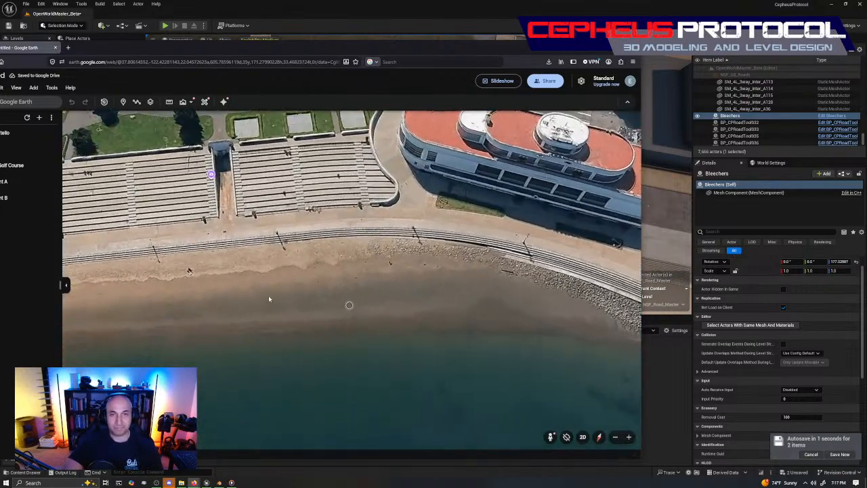
Step: Examine the Aquatic Park bleacher terraces, their central stairway and the surrounding lawns up close and from a distance
{"action": "left_click_drag", "start_coordinate": [269, 299], "coordinate": [443, 371]}
{"action": "middle_click_drag", "start_coordinate": [443, 370], "coordinate": [369, 325]}
{"action": "scroll", "coordinate": [350, 348], "scroll_direction": "up", "scroll_amount": 2}
{"action": "scroll", "coordinate": [363, 358], "scroll_direction": "up", "scroll_amount": 3}
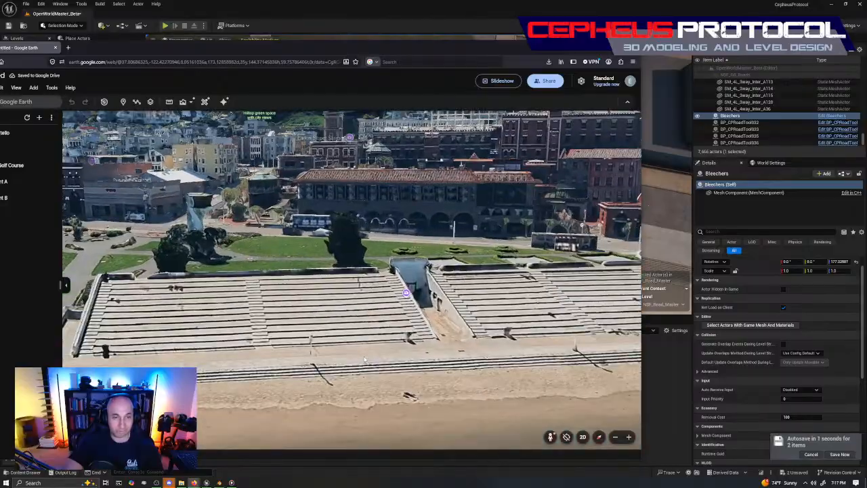
{"action": "scroll", "coordinate": [365, 359], "scroll_direction": "down", "scroll_amount": 4}
{"action": "scroll", "coordinate": [364, 359], "scroll_direction": "down", "scroll_amount": 3}
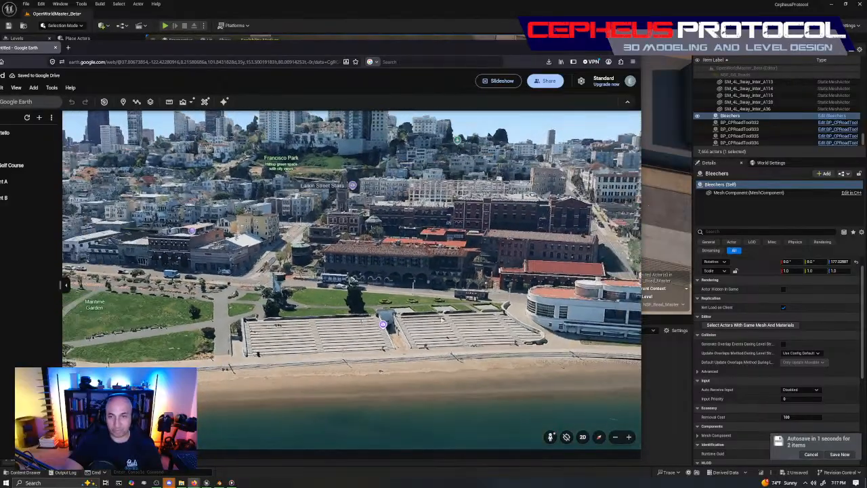
{"action": "middle_click_drag", "start_coordinate": [366, 359], "coordinate": [413, 413]}
{"action": "left_click_drag", "start_coordinate": [589, 405], "coordinate": [308, 288]}
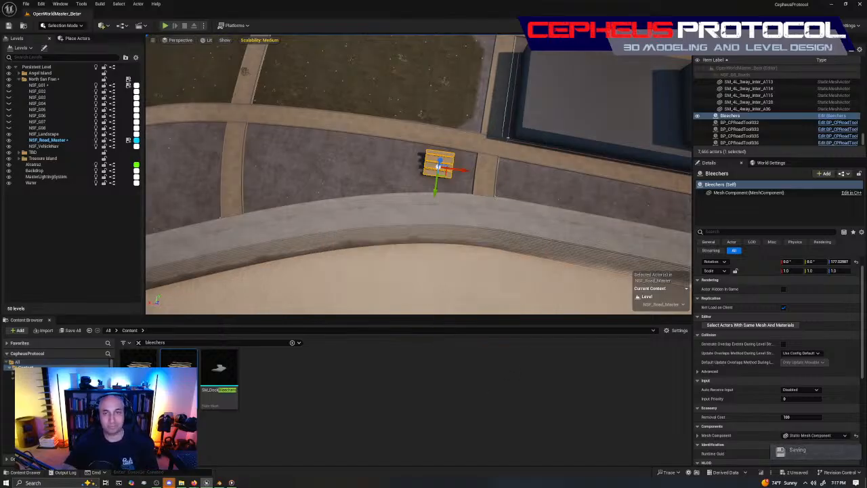
Step: Switch back to Unreal Editor and delete the Bleechers actor beside the museum's promenade connector
{"action": "right_click_drag", "start_coordinate": [446, 169], "coordinate": [539, 170]}
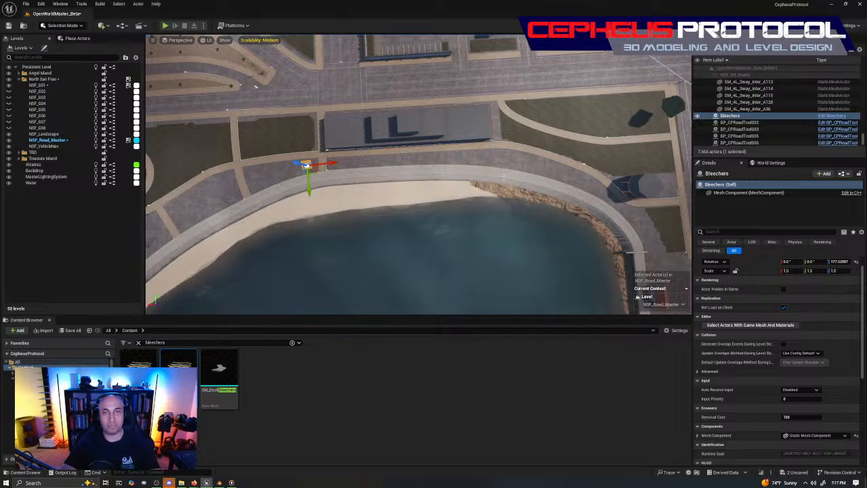
{"action": "right_click_drag", "start_coordinate": [452, 245], "coordinate": [504, 220]}
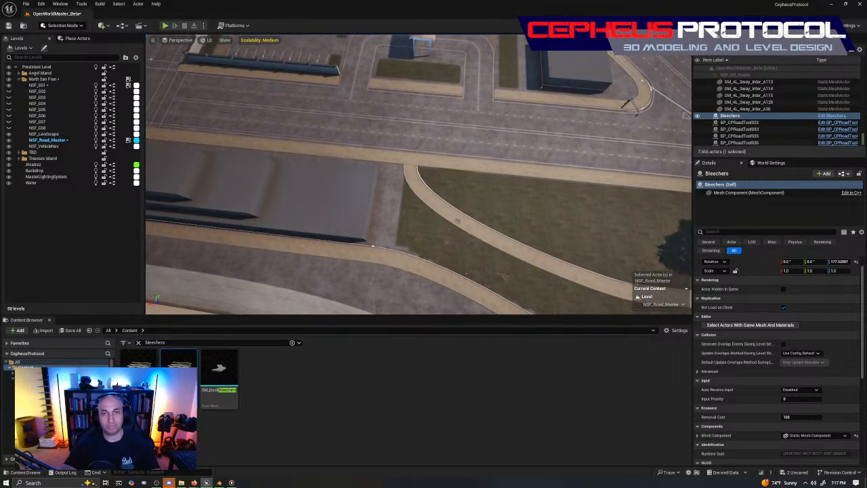
{"action": "right_click_drag", "start_coordinate": [447, 196], "coordinate": [407, 237]}
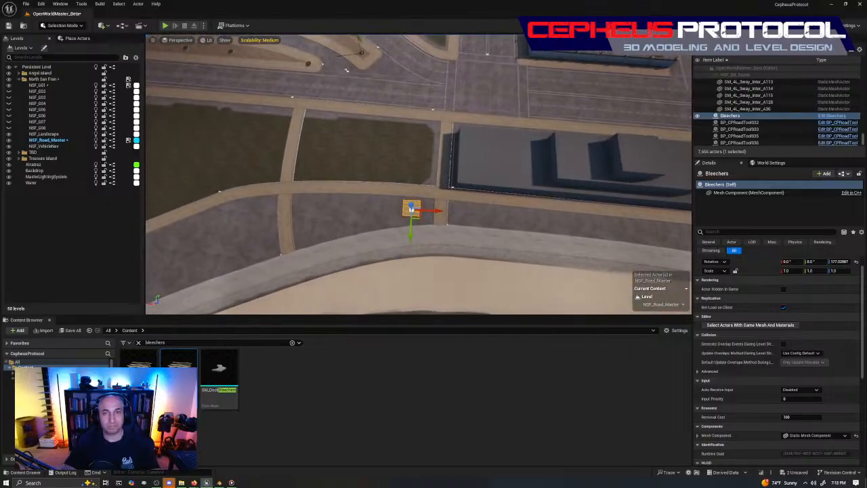
{"action": "scroll", "coordinate": [421, 217], "scroll_direction": "up", "scroll_amount": 5}
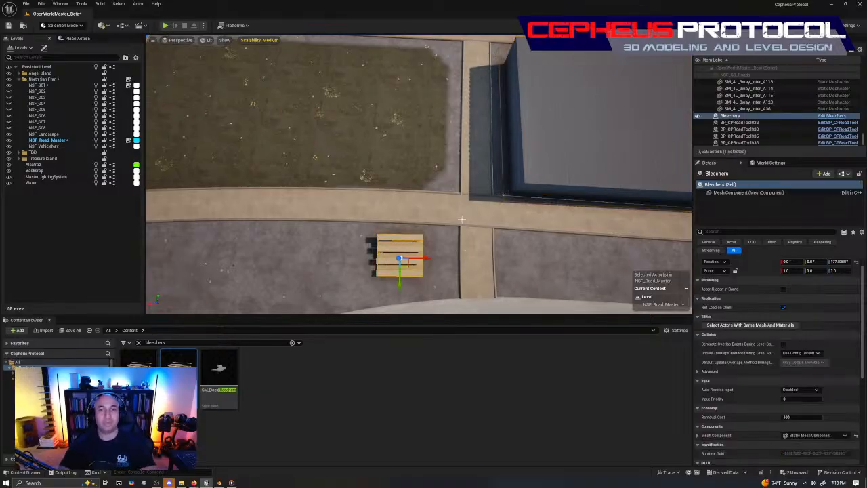
{"action": "key", "text": "Delete"}
Step: Duplicate the short promenade connector beside the museum and place the copy on the plaza past the museum's opposite end
{"action": "right_click_drag", "start_coordinate": [529, 292], "coordinate": [521, 271]}
{"action": "left_click", "coordinate": [347, 163]}
{"action": "right_click_drag", "start_coordinate": [346, 164], "coordinate": [365, 112]}
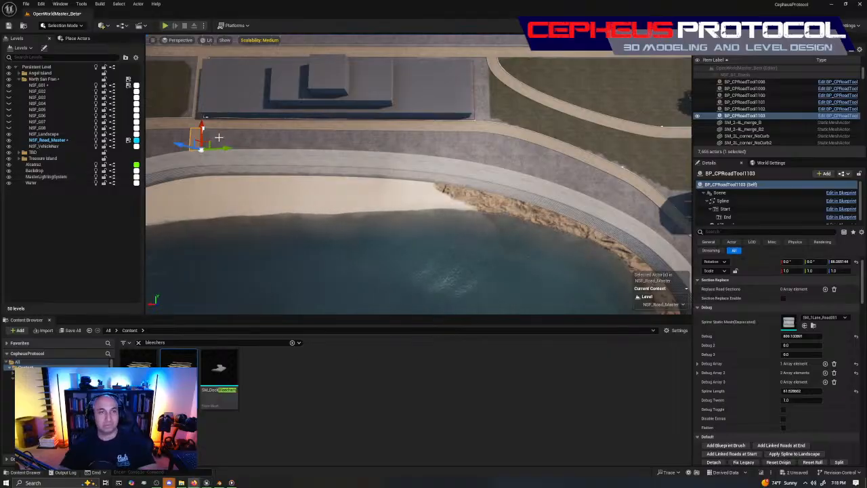
{"action": "left_click_drag", "start_coordinate": [208, 141], "coordinate": [467, 155]}
{"action": "key", "text": "ctrl+z"}
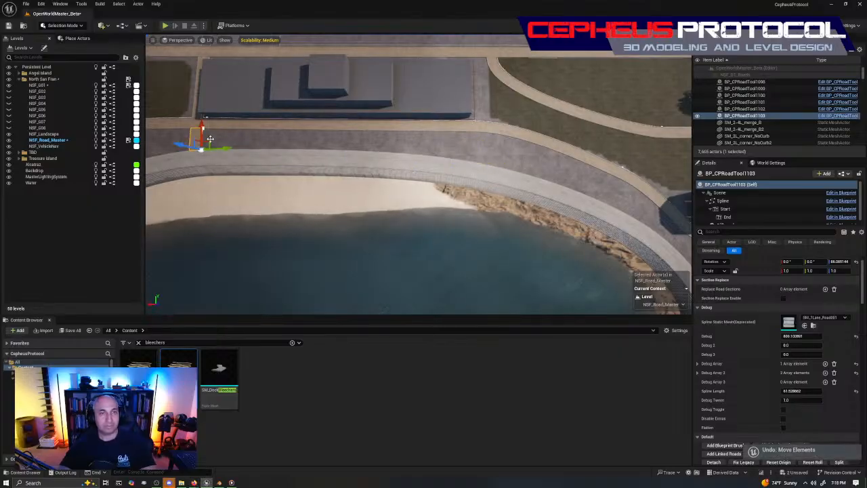
{"action": "left_click_drag", "start_coordinate": [209, 141], "coordinate": [515, 146], "text": "alt"}
{"action": "right_click_drag", "start_coordinate": [514, 146], "coordinate": [531, 148]}
{"action": "right_click_drag", "start_coordinate": [497, 210], "coordinate": [497, 232]}
Step: Rotate the copied connector square to the curved promenade and move its start onto the promenade's inland edge
{"action": "key", "text": "e"}
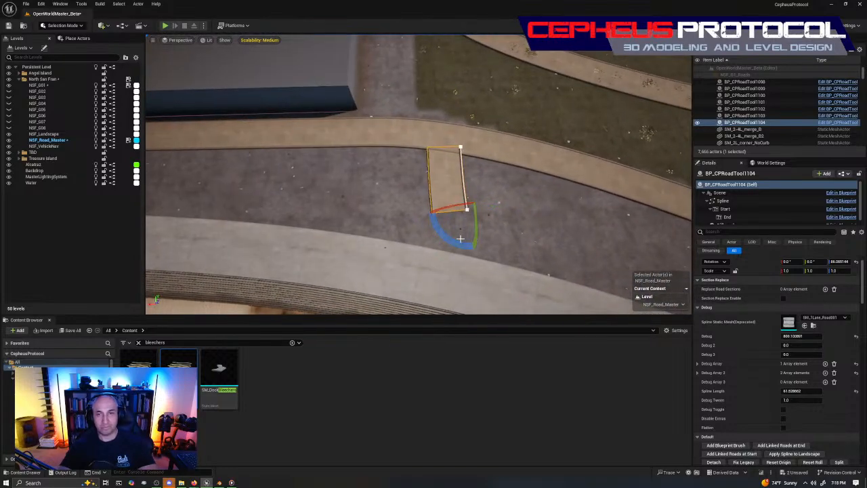
{"action": "left_click_drag", "start_coordinate": [459, 238], "coordinate": [460, 231]}
{"action": "key", "text": "w"}
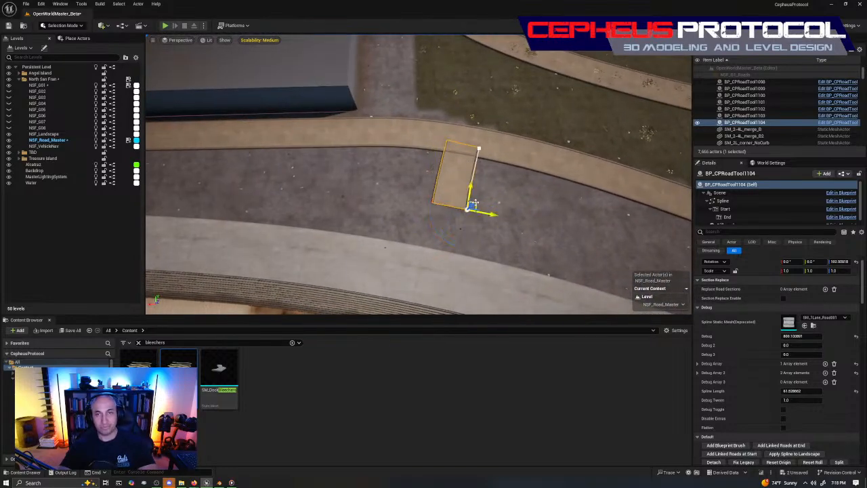
{"action": "left_click_drag", "start_coordinate": [474, 203], "coordinate": [400, 239]}
{"action": "key", "text": "e"}
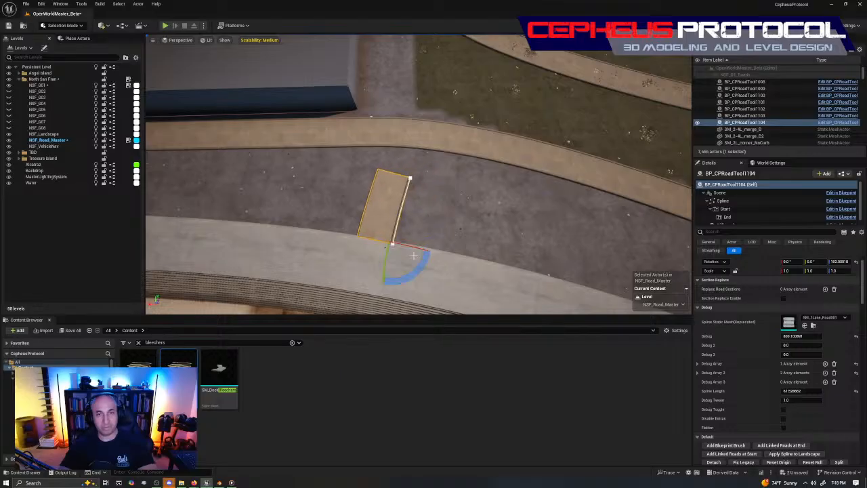
{"action": "left_click_drag", "start_coordinate": [411, 268], "coordinate": [409, 269]}
{"action": "key", "text": "w"}
Step: Turn the new connector's end spline point and move it to meet the edge of the inland footpath
{"action": "mouse_move", "coordinate": [428, 199]}
{"action": "right_mouse_down"}
{"action": "mouse_move", "coordinate": [433, 162]}
{"action": "mouse_move", "coordinate": [428, 199]}
{"action": "right_mouse_up"}
{"action": "left_click", "coordinate": [430, 195]}
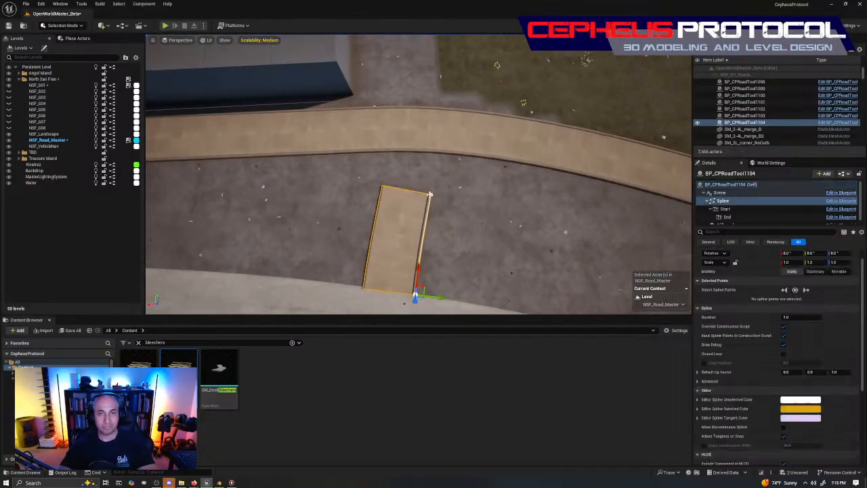
{"action": "key", "text": "e"}
{"action": "left_click_drag", "start_coordinate": [405, 219], "coordinate": [398, 211]}
{"action": "key", "text": "w"}
{"action": "left_click_drag", "start_coordinate": [430, 169], "coordinate": [429, 154]}
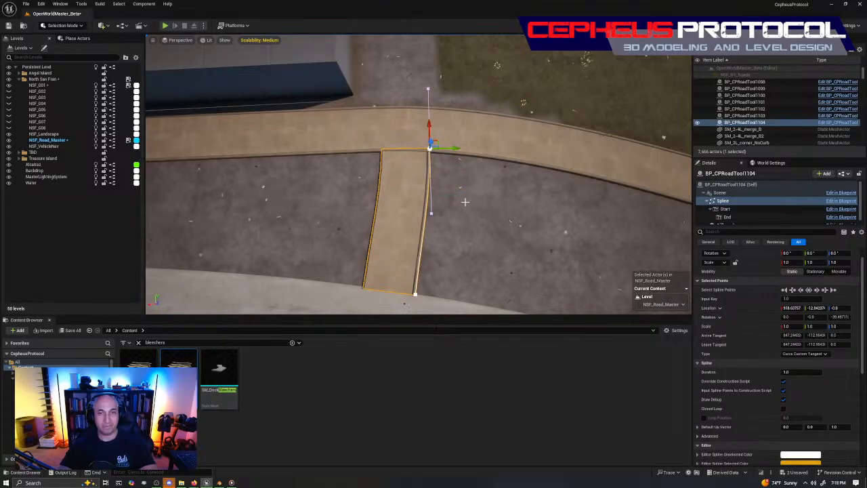
{"action": "left_click_drag", "start_coordinate": [453, 148], "coordinate": [450, 148]}
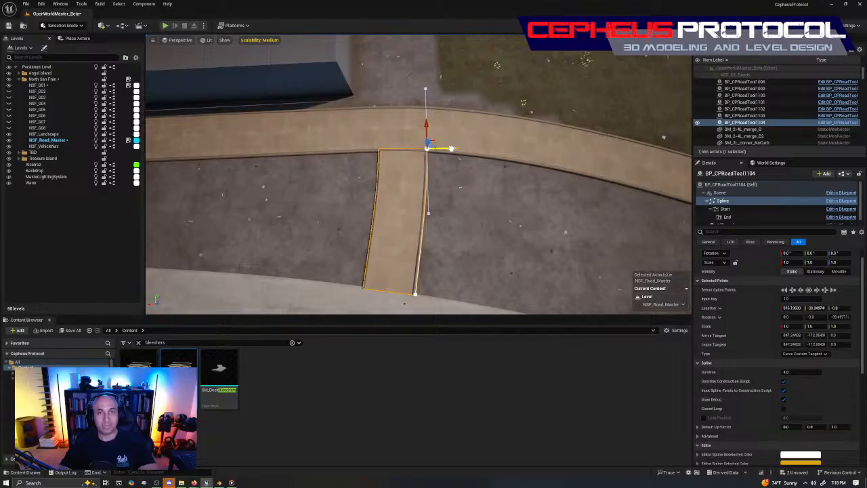
{"action": "key", "text": "Escape"}
Step: Duplicate the new connector across the inland footpath and align the copy's start with that path's edge beside the museum
{"action": "left_click", "coordinate": [410, 237]}
{"action": "right_click_drag", "start_coordinate": [411, 237], "coordinate": [454, 232]}
{"action": "left_click_drag", "start_coordinate": [439, 236], "coordinate": [449, 73], "text": "alt"}
{"action": "mouse_move", "coordinate": [449, 73]}
{"action": "right_mouse_down"}
{"action": "mouse_move", "coordinate": [449, 51]}
{"action": "mouse_move", "coordinate": [449, 73]}
{"action": "right_mouse_up"}
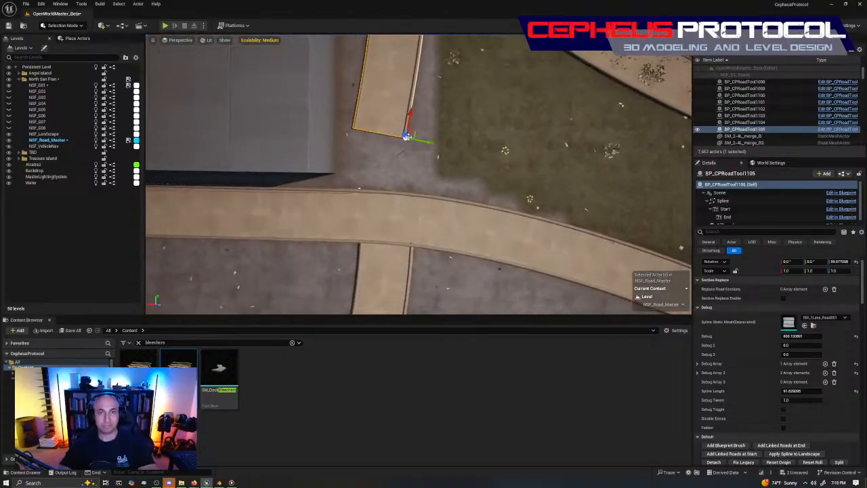
{"action": "left_click_drag", "start_coordinate": [410, 134], "coordinate": [421, 158]}
{"action": "right_click_drag", "start_coordinate": [420, 193], "coordinate": [328, 196]}
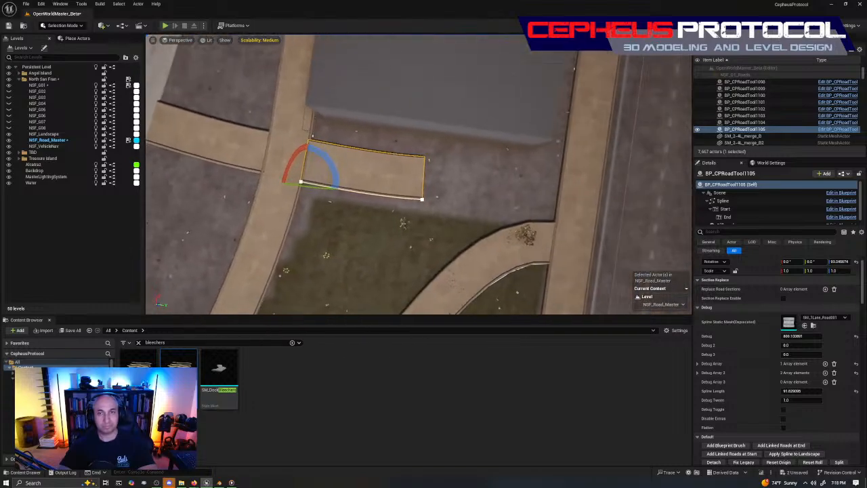
Step: Extend the copy's end spline point to the roadside footpath and turn it so the path runs straight along the museum
{"action": "left_click", "coordinate": [417, 198]}
{"action": "left_click", "coordinate": [417, 198]}
{"action": "right_click_drag", "start_coordinate": [418, 197], "coordinate": [436, 196]}
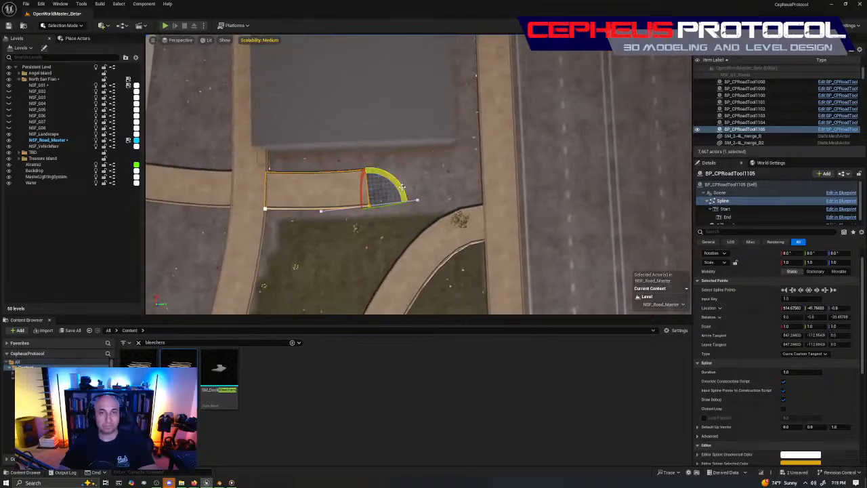
{"action": "left_click_drag", "start_coordinate": [403, 187], "coordinate": [493, 223]}
{"action": "key", "text": "w"}
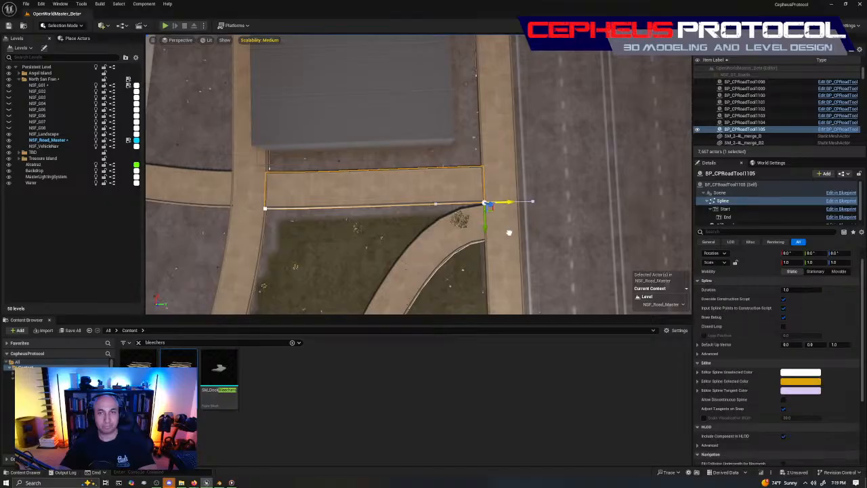
{"action": "left_click_drag", "start_coordinate": [485, 229], "coordinate": [487, 229]}
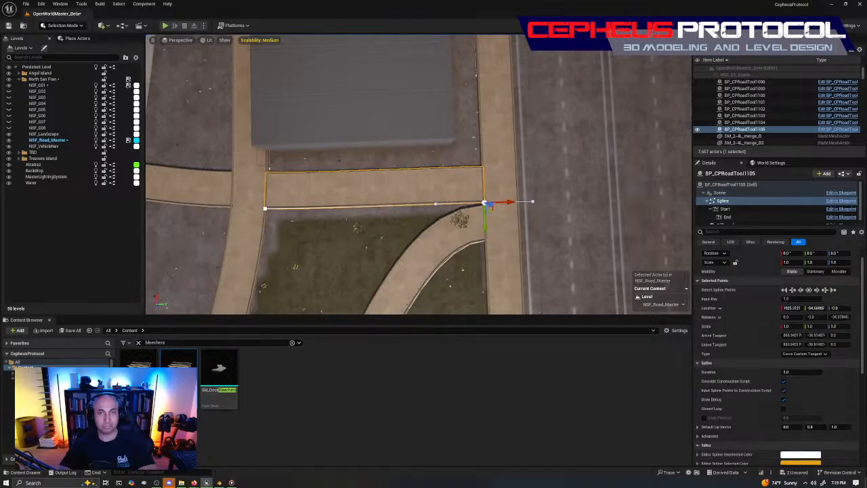
Step: Survey the paths around the Maritime Museum, then compare them with the smaller terrace and stairway beyond the museum in Google Earth
{"action": "left_click", "coordinate": [413, 129]}
{"action": "right_click_drag", "start_coordinate": [413, 129], "coordinate": [542, 105]}
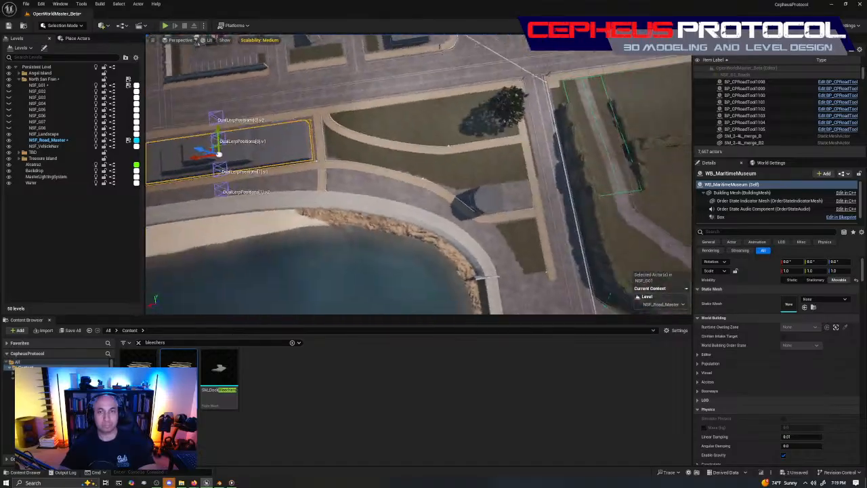
{"action": "right_click_drag", "start_coordinate": [433, 115], "coordinate": [354, 118]}
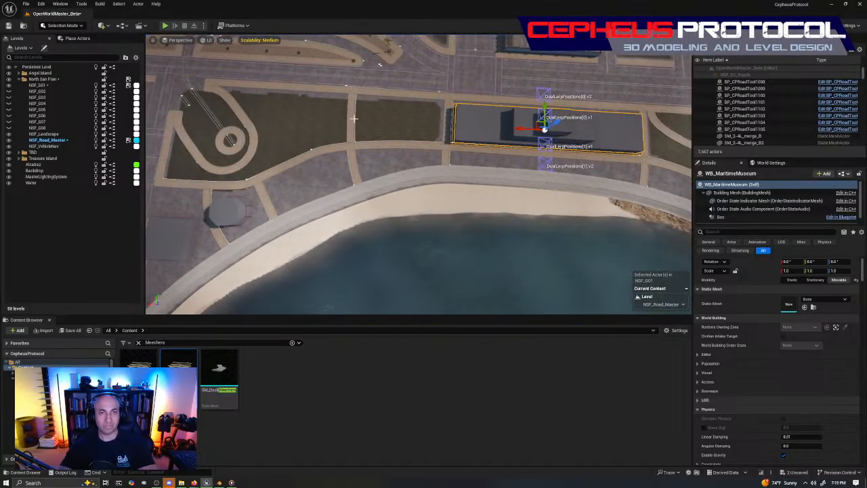
{"action": "right_click_drag", "start_coordinate": [399, 160], "coordinate": [653, 179]}
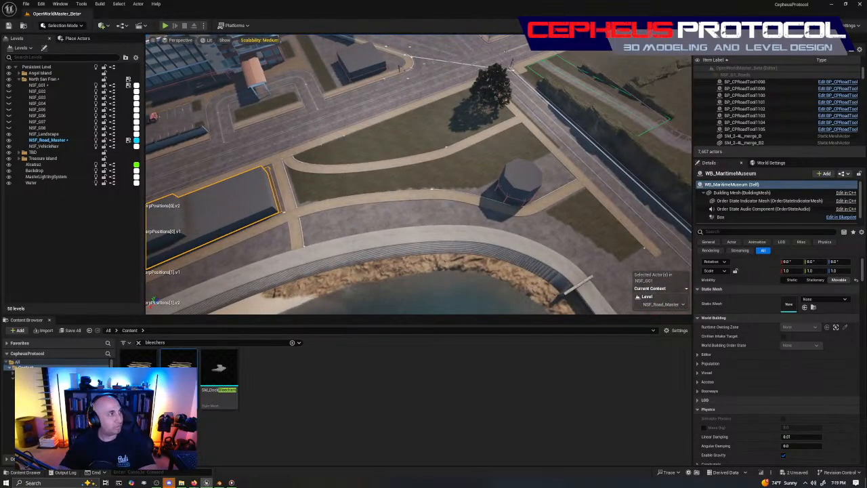
{"action": "mouse_move", "coordinate": [194, 482]}
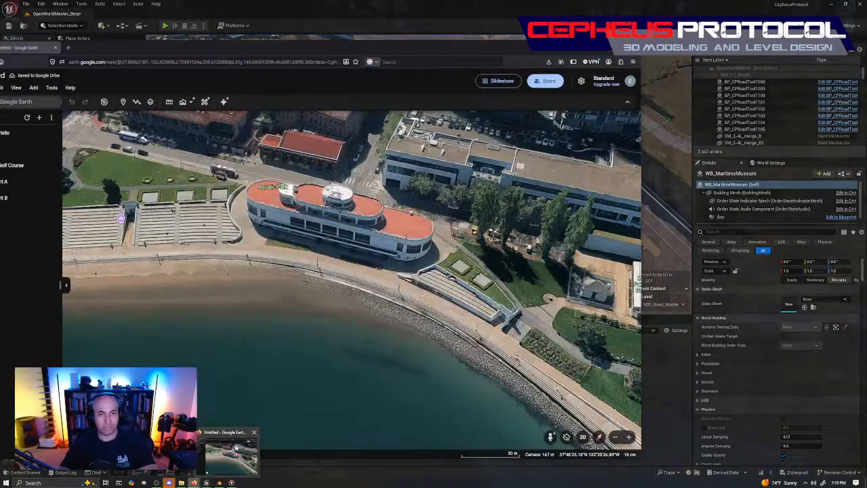
{"action": "left_click", "coordinate": [230, 456]}
{"action": "middle_click_drag", "start_coordinate": [389, 286], "coordinate": [470, 293]}
{"action": "left_click_drag", "start_coordinate": [471, 293], "coordinate": [403, 281]}
{"action": "scroll", "coordinate": [418, 271], "scroll_direction": "up", "scroll_amount": 3}
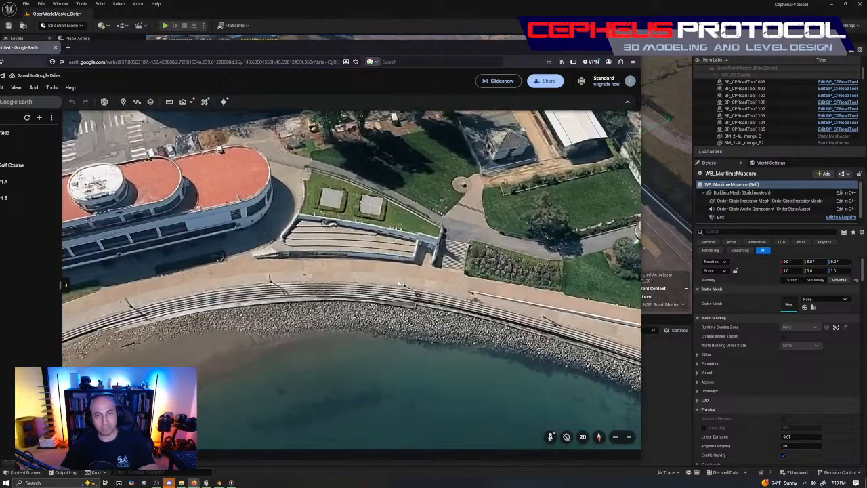
Step: Switch back to Unreal Editor and duplicate the museum-side promenade connector, placing the copy along the promenade near the octagonal building
{"action": "key", "text": "alt+Tab"}
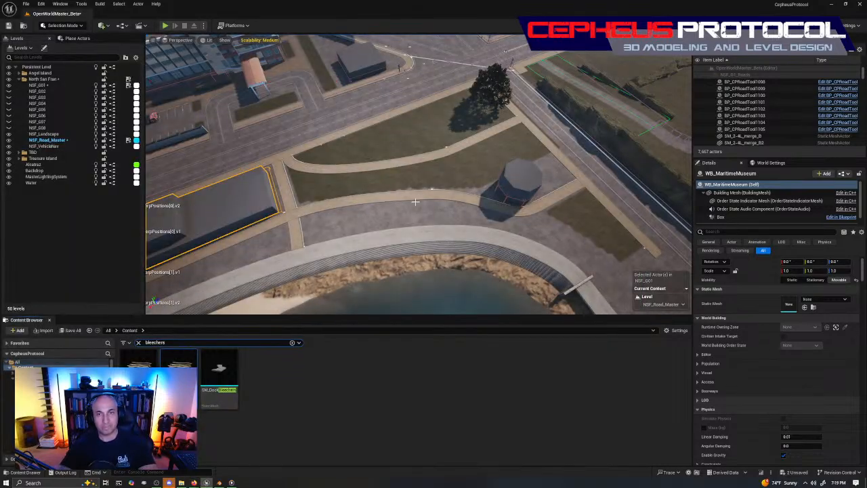
{"action": "right_click_drag", "start_coordinate": [335, 216], "coordinate": [312, 232]}
{"action": "left_click", "coordinate": [356, 193]}
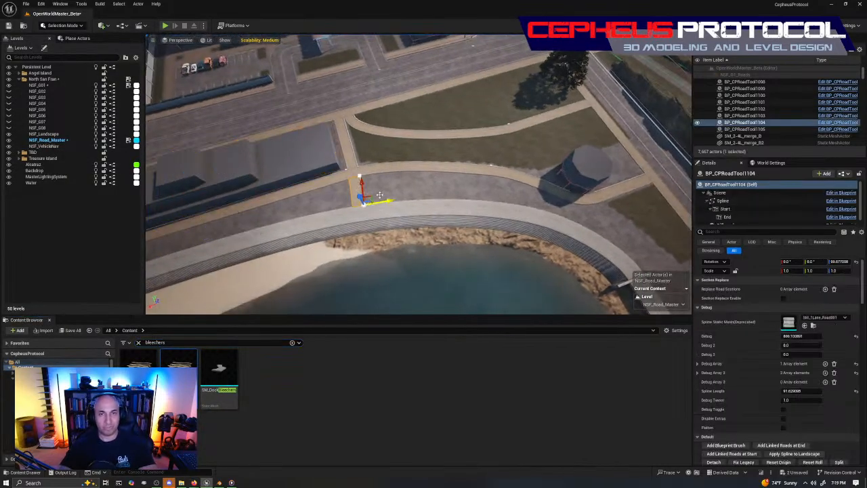
{"action": "left_click_drag", "start_coordinate": [371, 196], "coordinate": [518, 190], "text": "alt"}
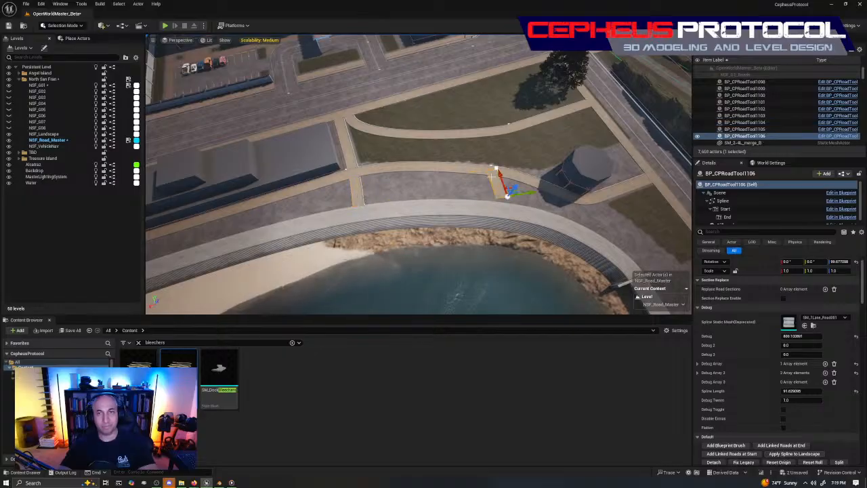
{"action": "right_click_drag", "start_coordinate": [518, 189], "coordinate": [555, 203]}
Step: Rotate the connector copy near the octagonal building to run perpendicular to the curved promenade
{"action": "key", "text": "w"}
{"action": "right_click_drag", "start_coordinate": [463, 215], "coordinate": [463, 191]}
{"action": "key", "text": "e"}
{"action": "left_click_drag", "start_coordinate": [429, 206], "coordinate": [413, 215]}
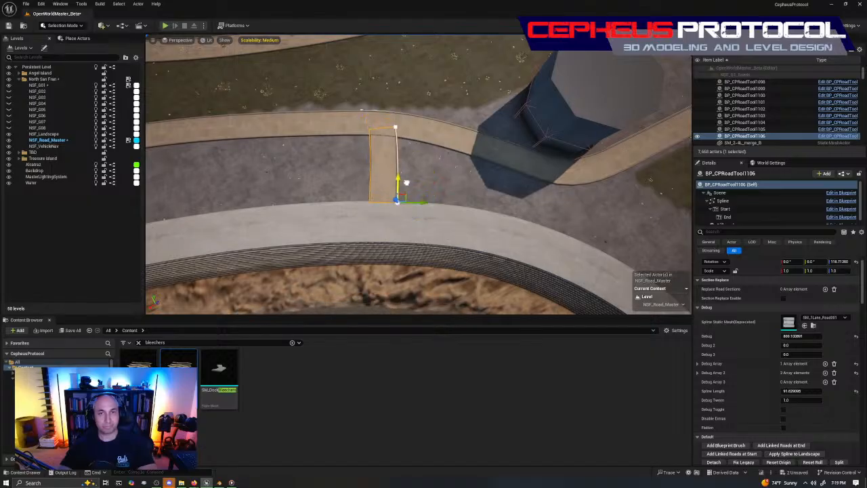
Step: Turn the connector's inland end spline point and pull it back to the near edge of the curved footpath
{"action": "right_click_drag", "start_coordinate": [444, 158], "coordinate": [369, 166]}
{"action": "key", "text": "w"}
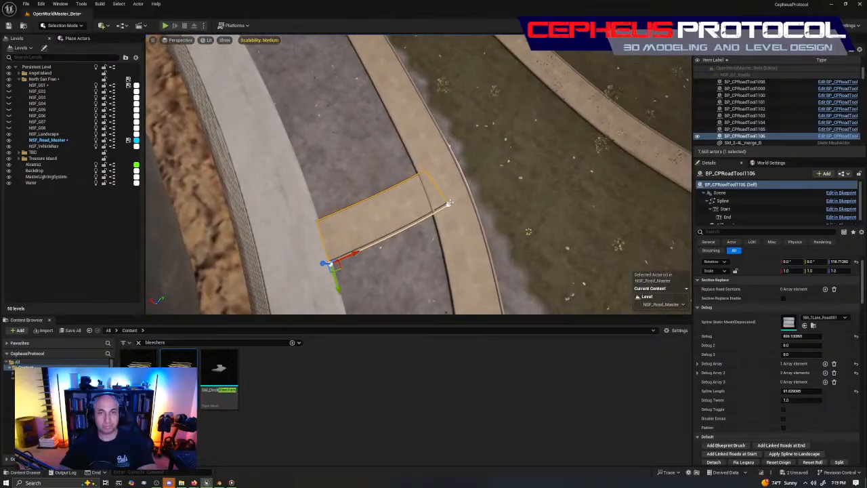
{"action": "left_click", "coordinate": [448, 204]}
{"action": "right_click_drag", "start_coordinate": [478, 212], "coordinate": [435, 211]}
{"action": "key", "text": "e"}
{"action": "left_click_drag", "start_coordinate": [398, 206], "coordinate": [402, 207]}
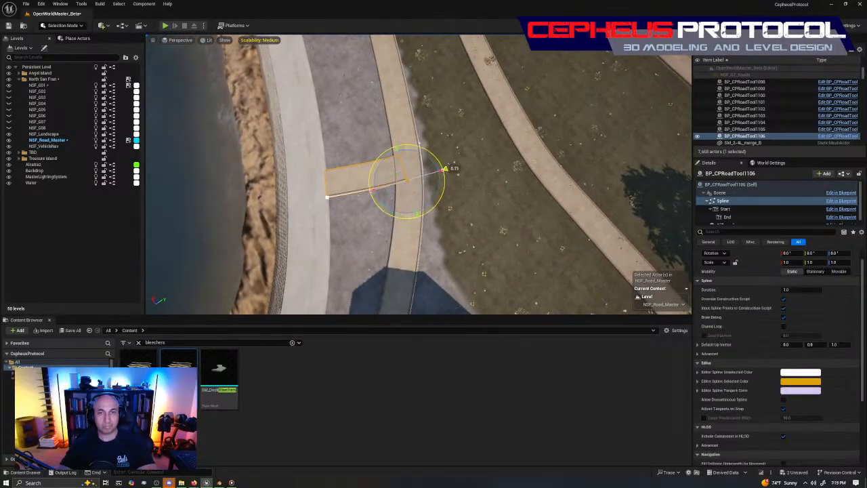
{"action": "key", "text": "w"}
{"action": "left_click_drag", "start_coordinate": [445, 171], "coordinate": [407, 196]}
Step: Fine-tune the end point's rotation and position so the connector's end edge lies flush with the curved footpath
{"action": "right_click_drag", "start_coordinate": [407, 197], "coordinate": [525, 201]}
{"action": "key", "text": "e"}
{"action": "left_click_drag", "start_coordinate": [439, 195], "coordinate": [441, 197]}
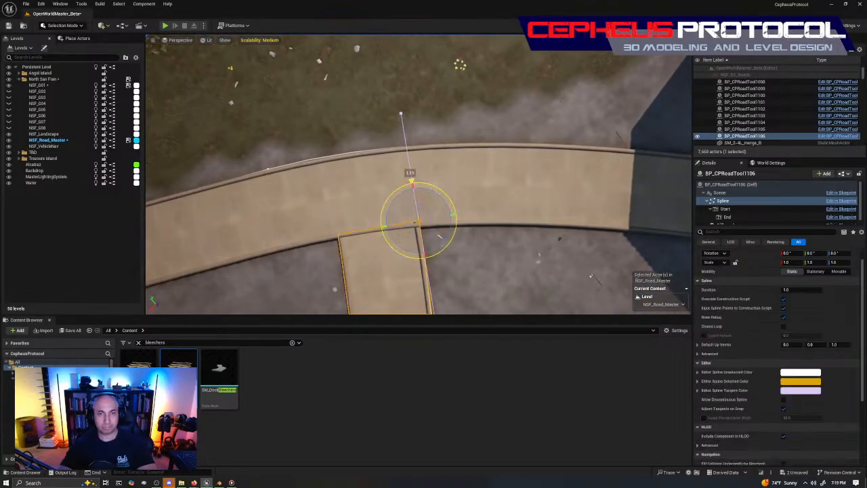
{"action": "left_click_drag", "start_coordinate": [440, 237], "coordinate": [440, 236]}
{"action": "key", "text": "w"}
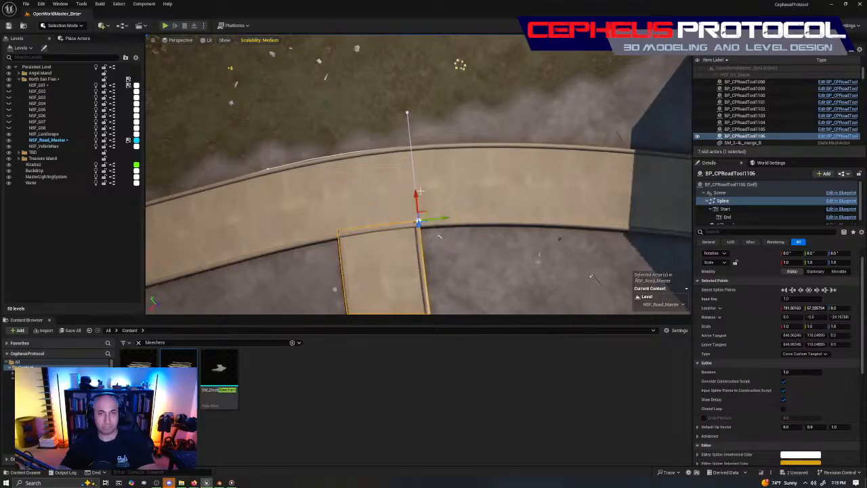
{"action": "left_click_drag", "start_coordinate": [417, 195], "coordinate": [417, 195]}
{"action": "scroll", "coordinate": [491, 193], "scroll_direction": "down", "scroll_amount": 2}
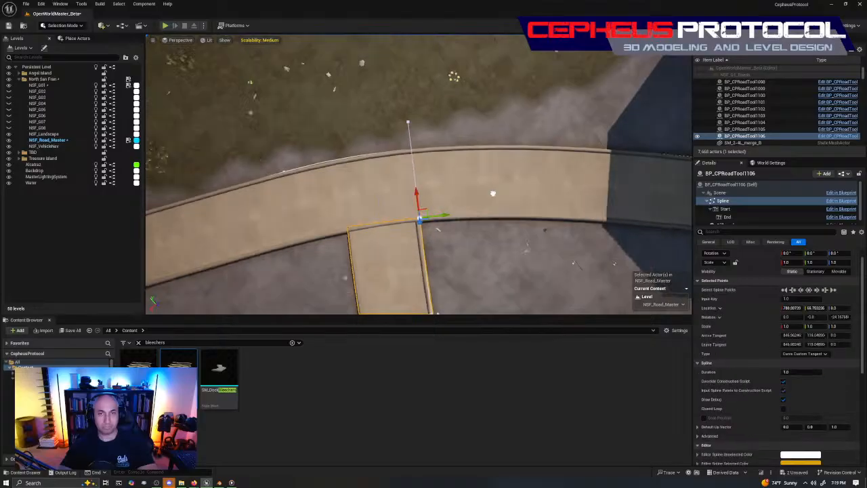
{"action": "right_click_drag", "start_coordinate": [492, 192], "coordinate": [444, 190]}
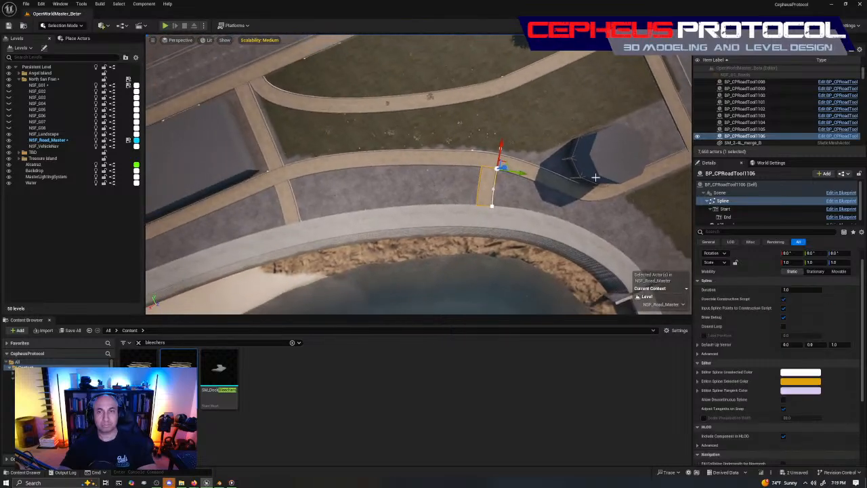
Step: Select the octagonal watchtower building, check the connectors along the curved promenade, and save the modified levels
{"action": "left_click", "coordinate": [575, 170]}
{"action": "right_click_drag", "start_coordinate": [575, 170], "coordinate": [554, 168]}
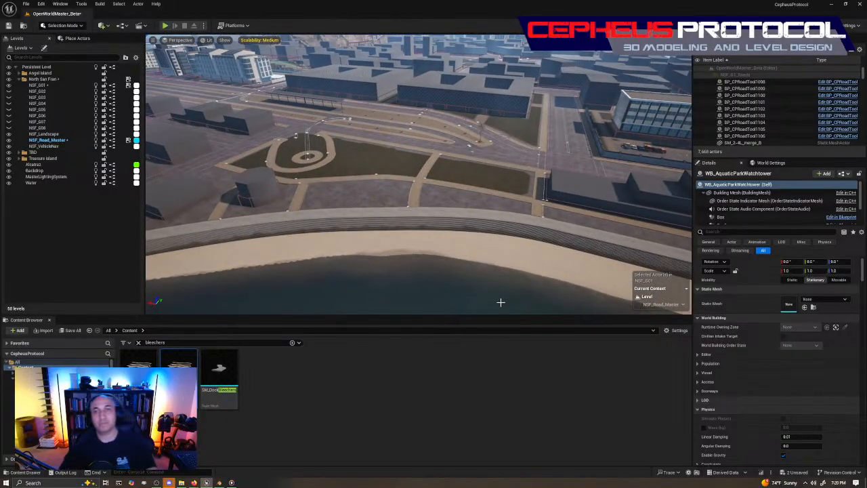
{"action": "right_click_drag", "start_coordinate": [467, 228], "coordinate": [456, 202]}
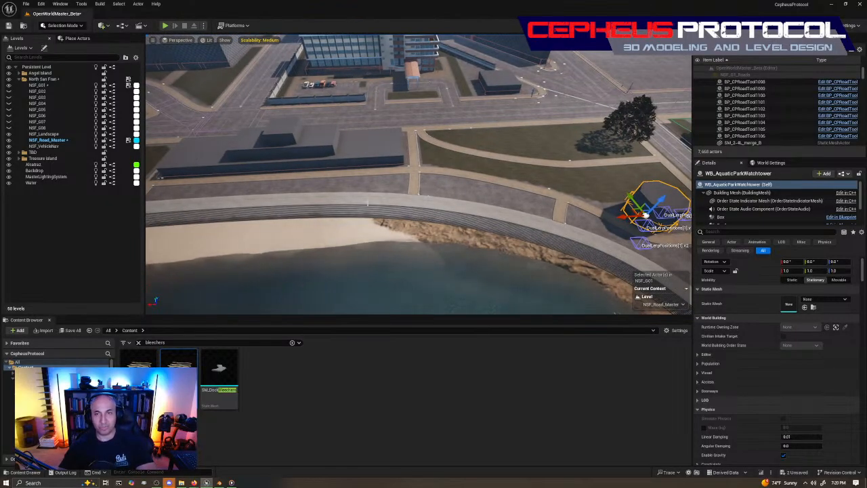
{"action": "right_click_drag", "start_coordinate": [368, 202], "coordinate": [378, 140]}
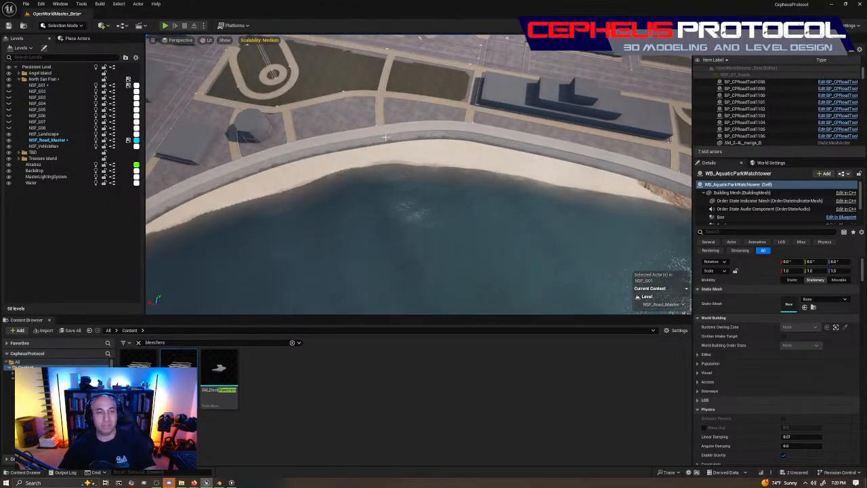
{"action": "key", "text": "ctrl+s"}
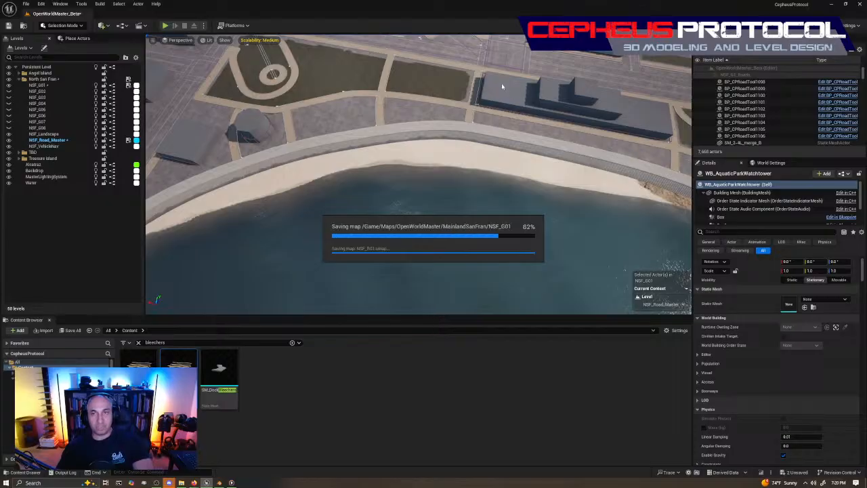
Step: Switch to Google Earth and examine the lawns, footpaths and bocce ball court beside the Maritime Museum
{"action": "right_click_drag", "start_coordinate": [585, 121], "coordinate": [691, 58]}
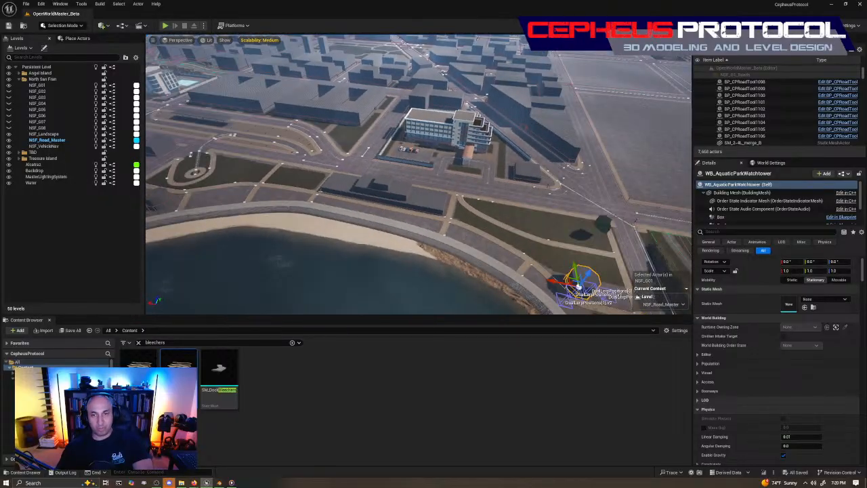
{"action": "right_click_drag", "start_coordinate": [418, 174], "coordinate": [350, 202]}
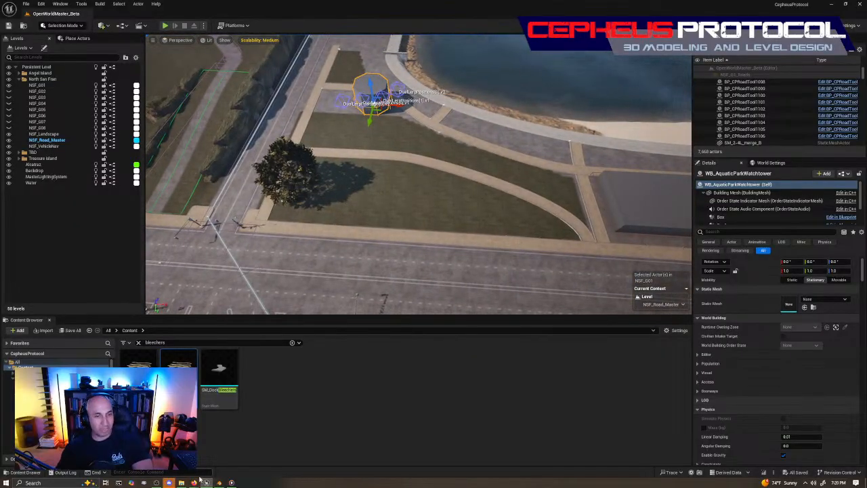
{"action": "mouse_move", "coordinate": [193, 483]}
{"action": "left_click", "coordinate": [226, 466]}
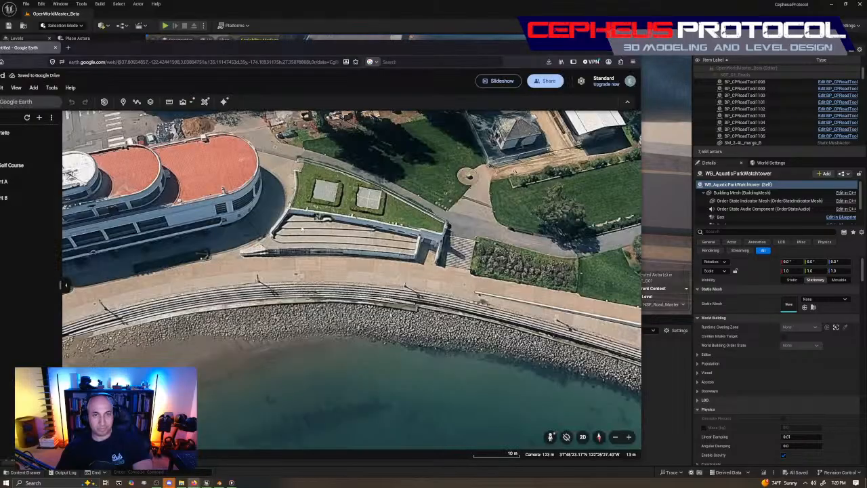
{"action": "middle_click_drag", "start_coordinate": [406, 234], "coordinate": [384, 234]}
{"action": "left_click_drag", "start_coordinate": [524, 153], "coordinate": [416, 269]}
{"action": "mouse_move", "coordinate": [416, 269]}
{"action": "middle_mouse_down"}
{"action": "mouse_move", "coordinate": [472, 189]}
{"action": "mouse_move", "coordinate": [439, 151]}
{"action": "mouse_move", "coordinate": [387, 116]}
{"action": "mouse_move", "coordinate": [350, 116]}
{"action": "mouse_move", "coordinate": [335, 124]}
{"action": "middle_mouse_up"}
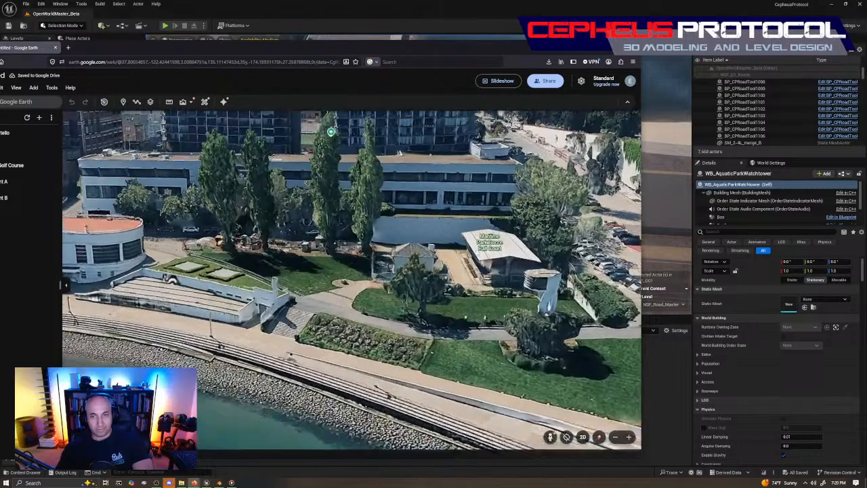
{"action": "scroll", "coordinate": [456, 256], "scroll_direction": "up", "scroll_amount": 5}
{"action": "mouse_move", "coordinate": [457, 269]}
{"action": "middle_mouse_down"}
{"action": "mouse_move", "coordinate": [513, 307]}
{"action": "mouse_move", "coordinate": [532, 255]}
{"action": "mouse_move", "coordinate": [369, 296]}
{"action": "mouse_move", "coordinate": [427, 250]}
{"action": "mouse_move", "coordinate": [414, 271]}
{"action": "middle_mouse_up"}
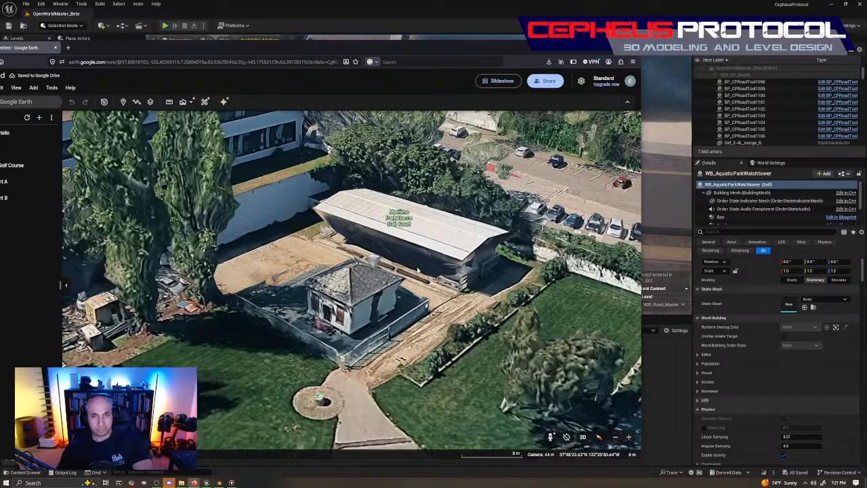
Step: Examine the bocce court and small fenced building from above and their placement relative to the museum and street
{"action": "scroll", "coordinate": [452, 238], "scroll_direction": "down", "scroll_amount": 3}
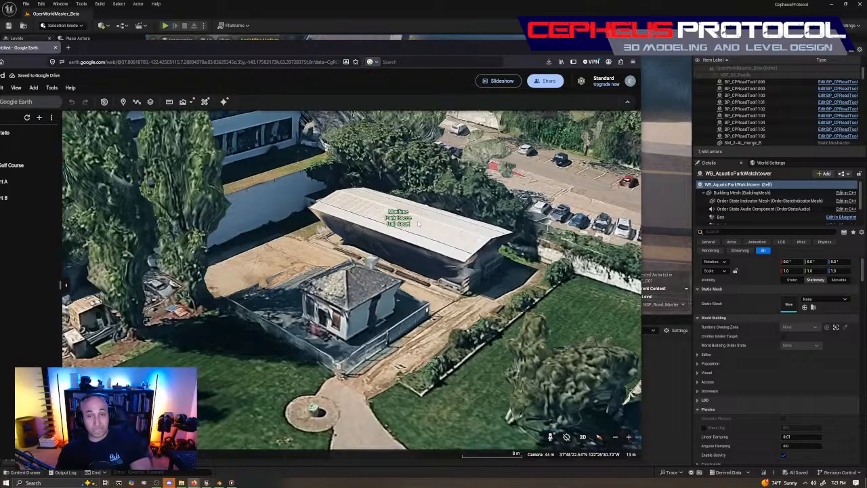
{"action": "scroll", "coordinate": [454, 239], "scroll_direction": "up", "scroll_amount": 5}
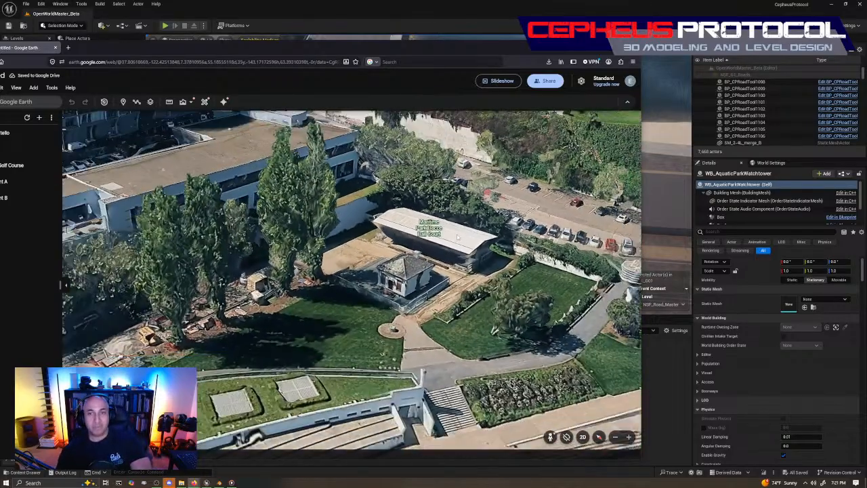
{"action": "middle_click_drag", "start_coordinate": [342, 253], "coordinate": [302, 302]}
{"action": "scroll", "coordinate": [302, 302], "scroll_direction": "down", "scroll_amount": 2}
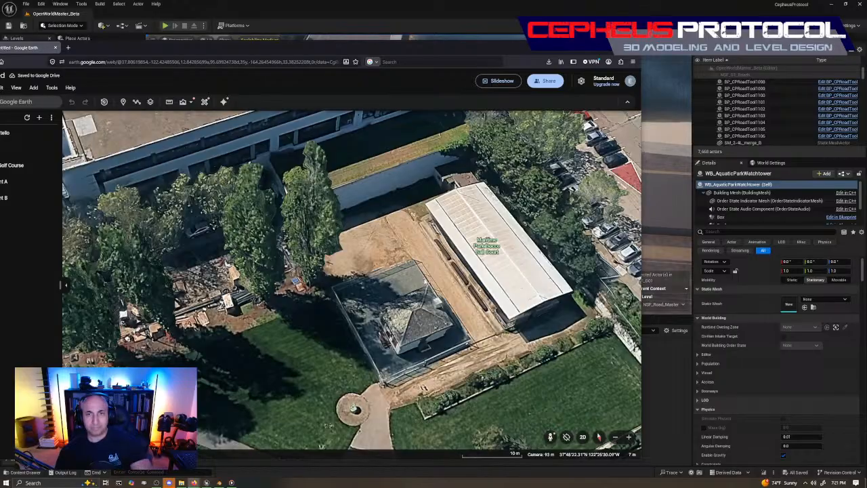
{"action": "middle_click_drag", "start_coordinate": [462, 264], "coordinate": [442, 228]}
{"action": "scroll", "coordinate": [443, 230], "scroll_direction": "down", "scroll_amount": 5}
{"action": "left_click_drag", "start_coordinate": [232, 223], "coordinate": [319, 262]}
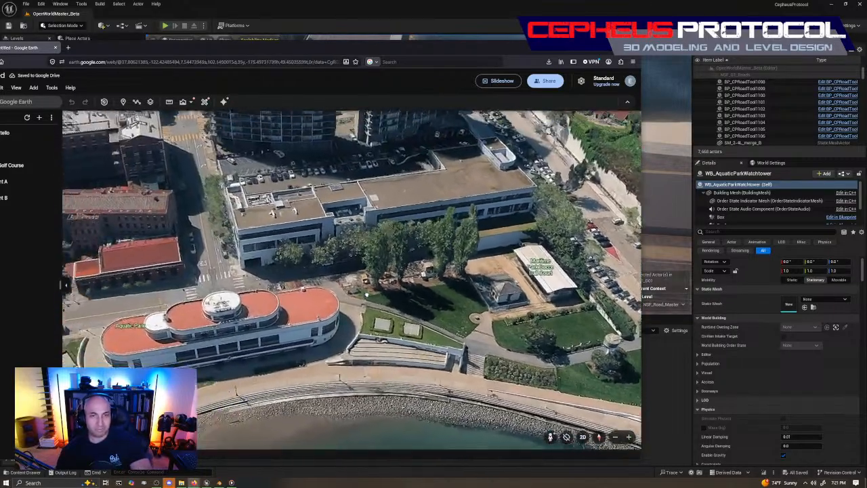
{"action": "middle_click_drag", "start_coordinate": [319, 261], "coordinate": [354, 322]}
Step: Switch back to Unreal Editor and replace the bleechers asset search with a search for basketball
{"action": "left_click", "coordinate": [427, 36]}
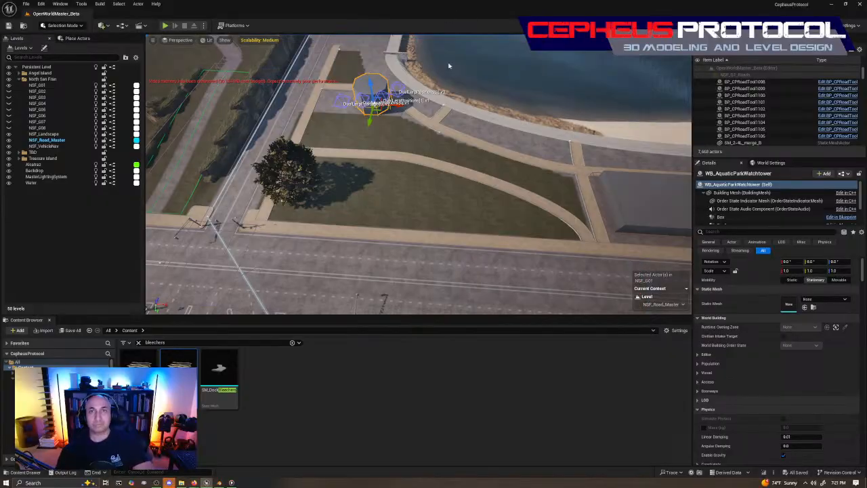
{"action": "key", "text": "s"}
{"action": "right_click_drag", "start_coordinate": [418, 175], "coordinate": [410, 203]}
{"action": "key", "text": "w"}
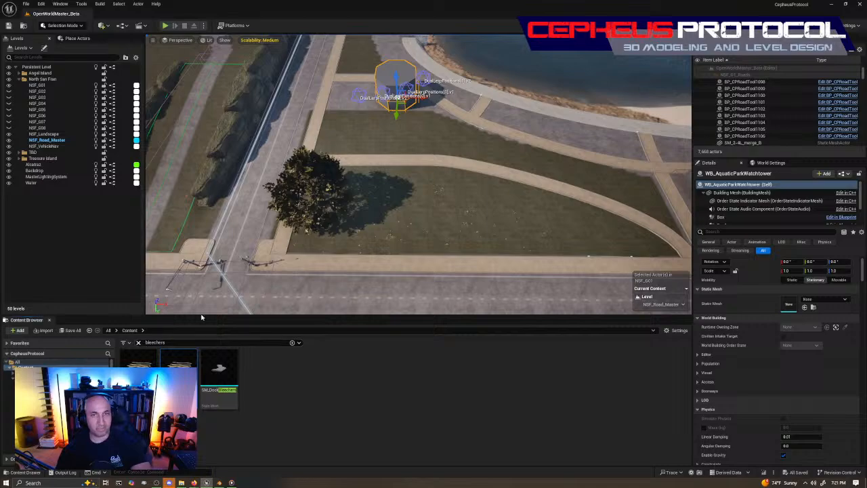
{"action": "left_click", "coordinate": [138, 342]}
{"action": "key", "text": "s"}
{"action": "right_click_drag", "start_coordinate": [285, 237], "coordinate": [355, 232]}
{"action": "key", "text": "w"}
{"action": "key", "text": "s"}
{"action": "key", "text": "a"}
{"action": "mouse_move", "coordinate": [408, 201]}
{"action": "right_mouse_down"}
{"action": "mouse_move", "coordinate": [433, 197]}
{"action": "mouse_move", "coordinate": [380, 178]}
{"action": "mouse_move", "coordinate": [409, 203]}
{"action": "right_mouse_up"}
{"action": "key", "text": "s"}
{"action": "key", "text": "w"}
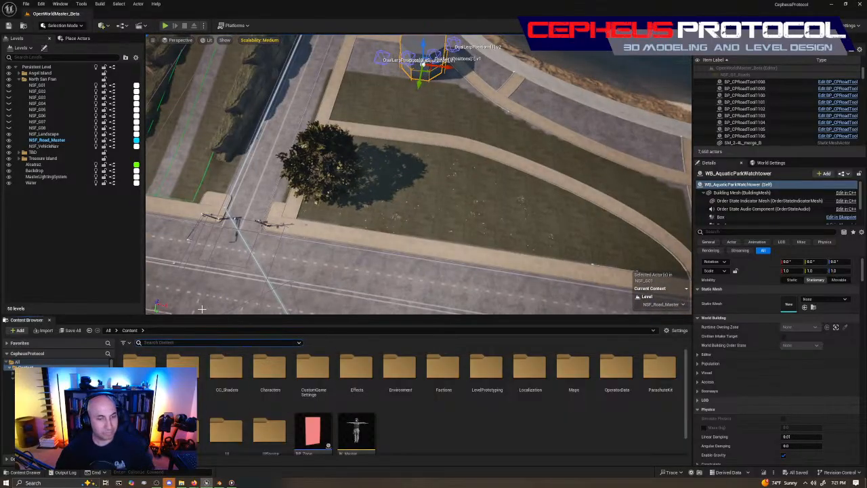
{"action": "type", "text": "basketball"}
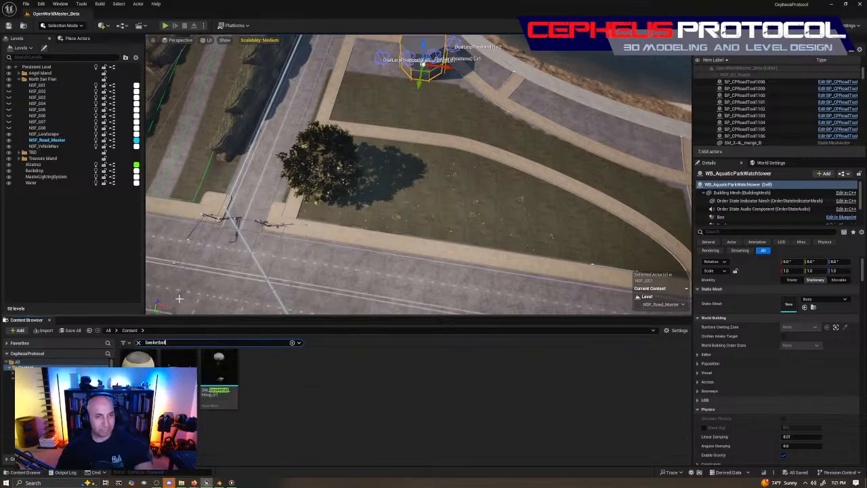
Step: Place the basketball court mesh on the lawn by the large tree and rotate it about -90° around the vertical axis
{"action": "right_click_drag", "start_coordinate": [278, 261], "coordinate": [292, 234]}
{"action": "key", "text": "w"}
{"action": "left_click_drag", "start_coordinate": [182, 360], "coordinate": [364, 191]}
{"action": "right_click_drag", "start_coordinate": [364, 192], "coordinate": [290, 254]}
{"action": "key", "text": "s"}
{"action": "key", "text": "w"}
{"action": "key", "text": "e"}
{"action": "left_click_drag", "start_coordinate": [406, 202], "coordinate": [438, 163]}
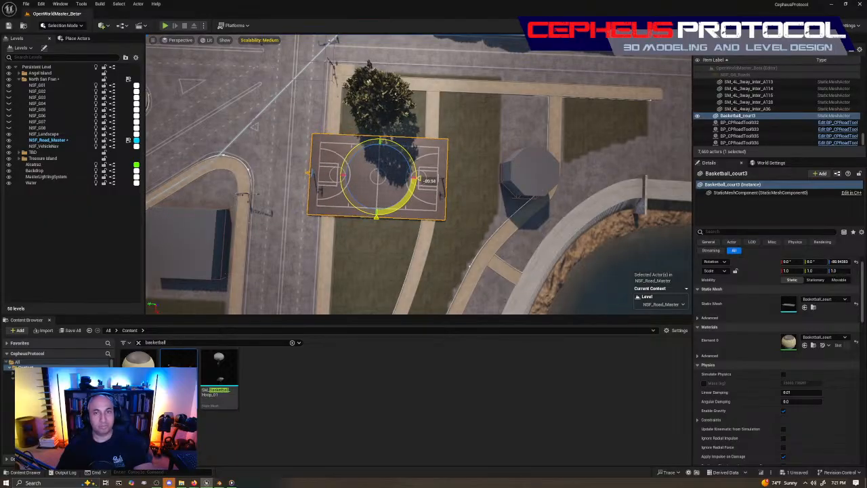
Step: Shift the basketball court toward the street corner, align it with the footpaths, and lower it to ground level
{"action": "left_click_drag", "start_coordinate": [386, 187], "coordinate": [425, 153]}
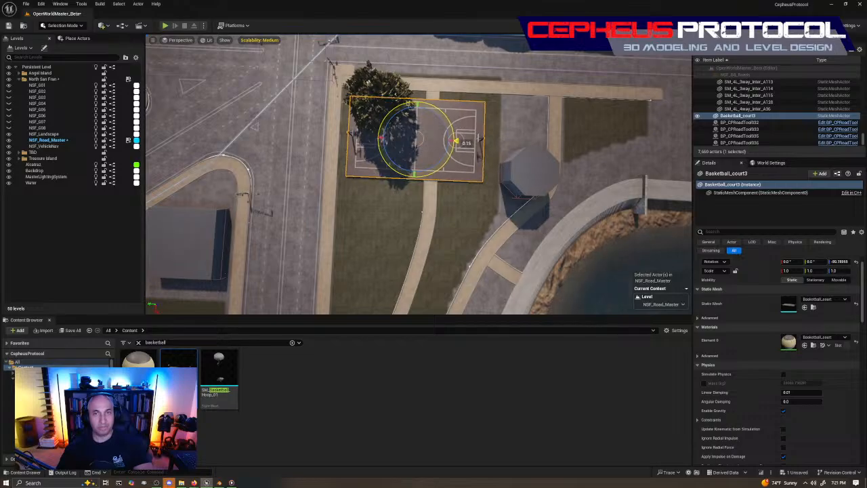
{"action": "key", "text": "w"}
{"action": "right_click_drag", "start_coordinate": [515, 207], "coordinate": [450, 112]}
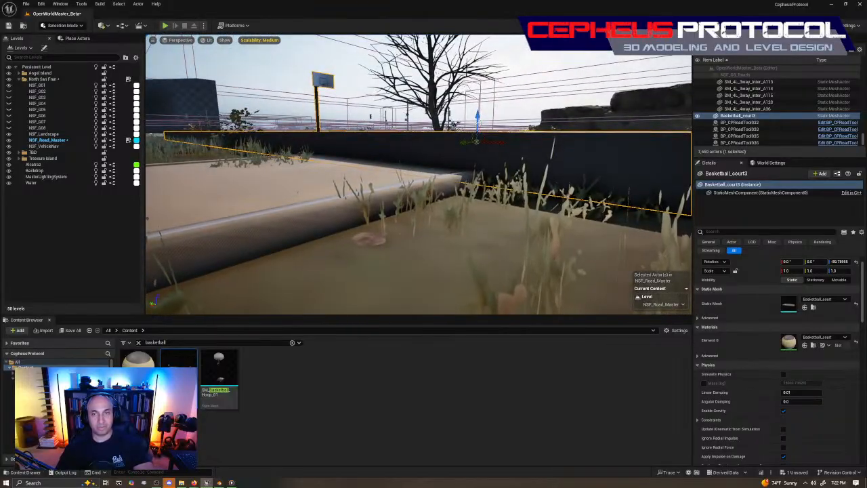
{"action": "left_click_drag", "start_coordinate": [478, 121], "coordinate": [474, 127]}
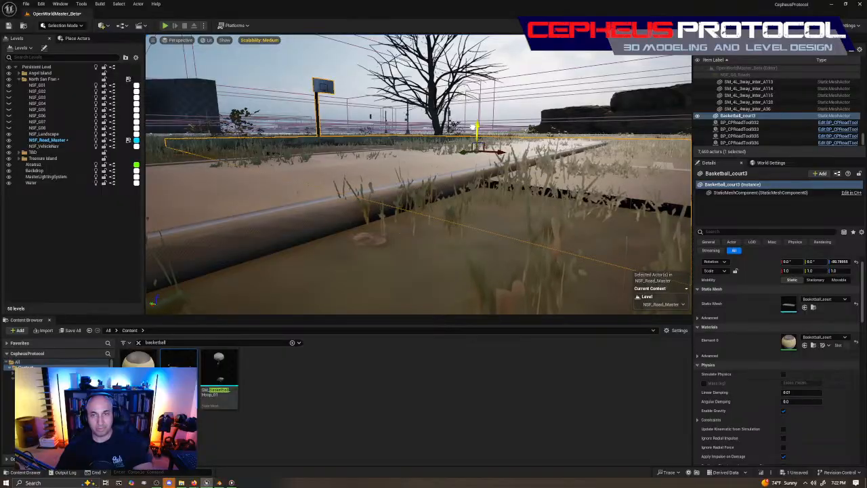
{"action": "right_click_drag", "start_coordinate": [472, 127], "coordinate": [532, 198]}
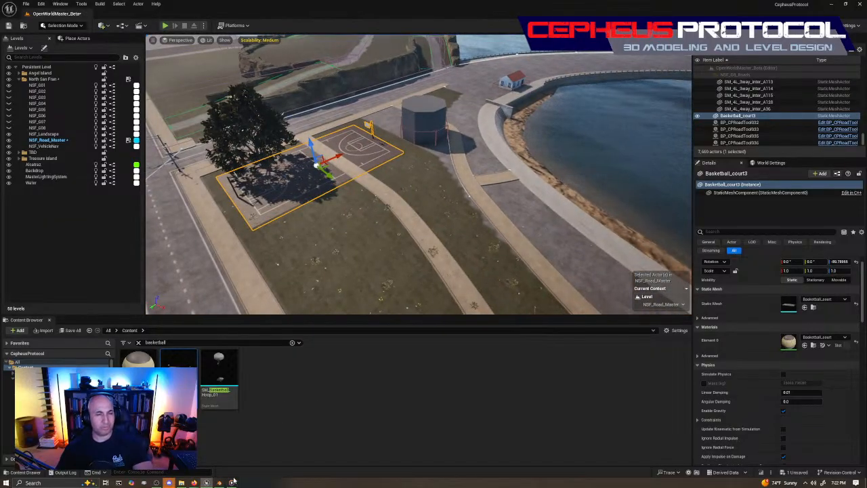
Step: Move the alder tree off the basketball court onto the open lawn beside it
{"action": "mouse_move", "coordinate": [508, 153]}
{"action": "right_mouse_down"}
{"action": "mouse_move", "coordinate": [515, 155]}
{"action": "mouse_move", "coordinate": [501, 157]}
{"action": "right_mouse_up"}
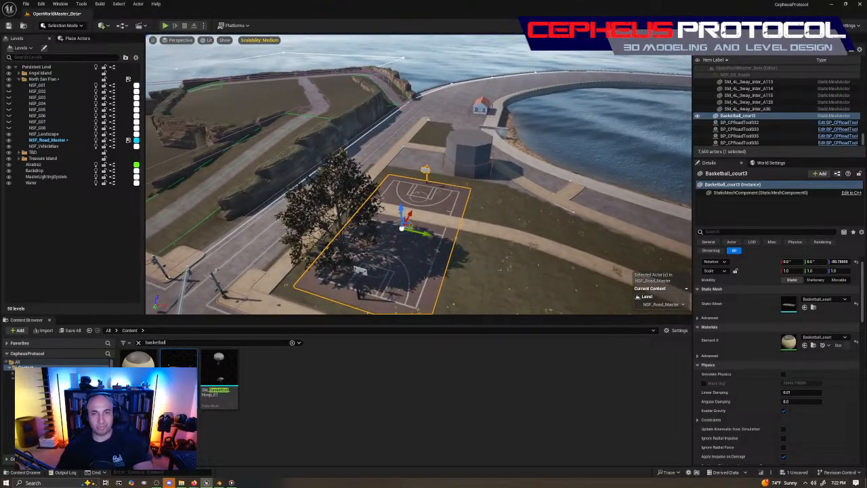
{"action": "mouse_move", "coordinate": [434, 176]}
{"action": "right_mouse_down"}
{"action": "mouse_move", "coordinate": [433, 199]}
{"action": "mouse_move", "coordinate": [365, 203]}
{"action": "mouse_move", "coordinate": [454, 198]}
{"action": "mouse_move", "coordinate": [505, 152]}
{"action": "right_mouse_up"}
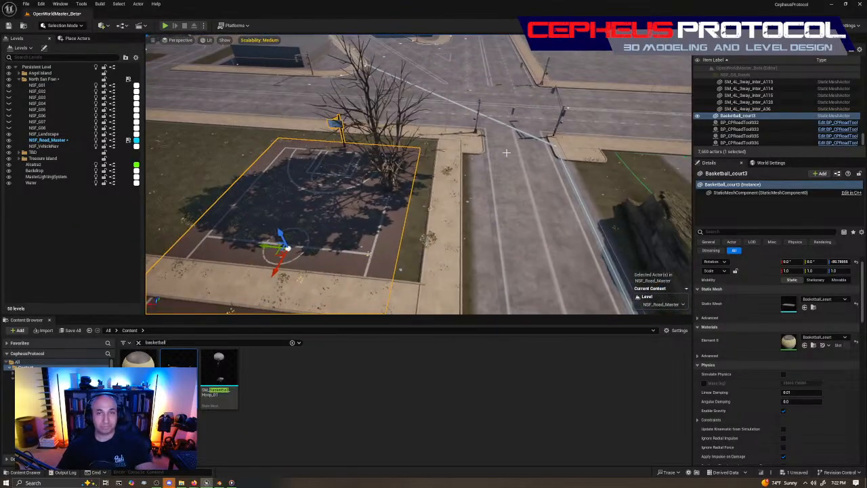
{"action": "left_click", "coordinate": [385, 163]}
{"action": "right_click_drag", "start_coordinate": [384, 163], "coordinate": [344, 263]}
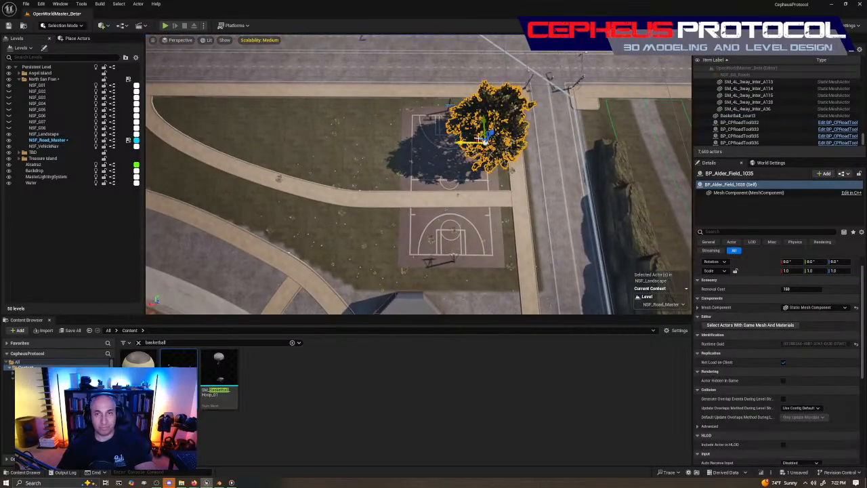
{"action": "left_click_drag", "start_coordinate": [481, 137], "coordinate": [369, 121]}
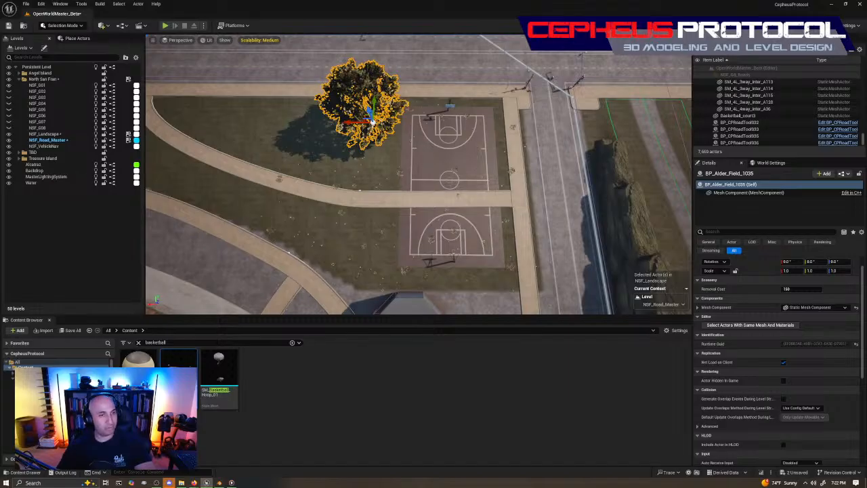
Step: Switch to Google Earth and examine the fenced building, bocce court, and the footpaths linking them to the promenade
{"action": "left_click", "coordinate": [194, 482]}
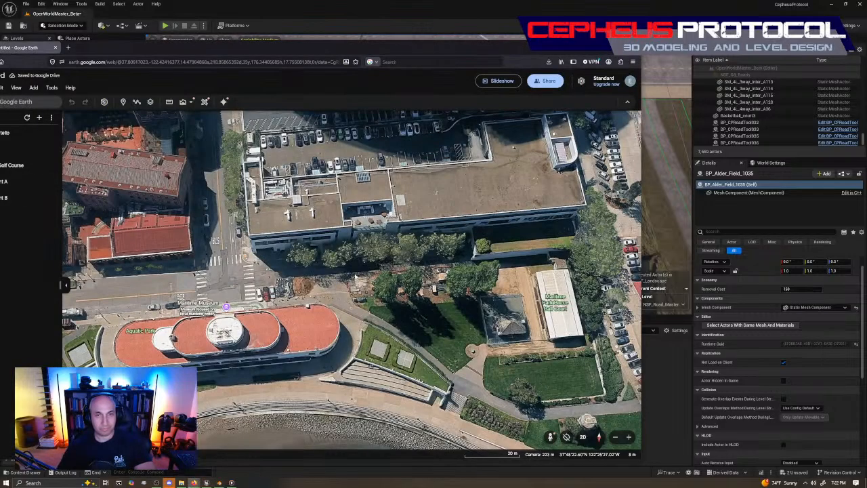
{"action": "middle_click_drag", "start_coordinate": [494, 372], "coordinate": [495, 326]}
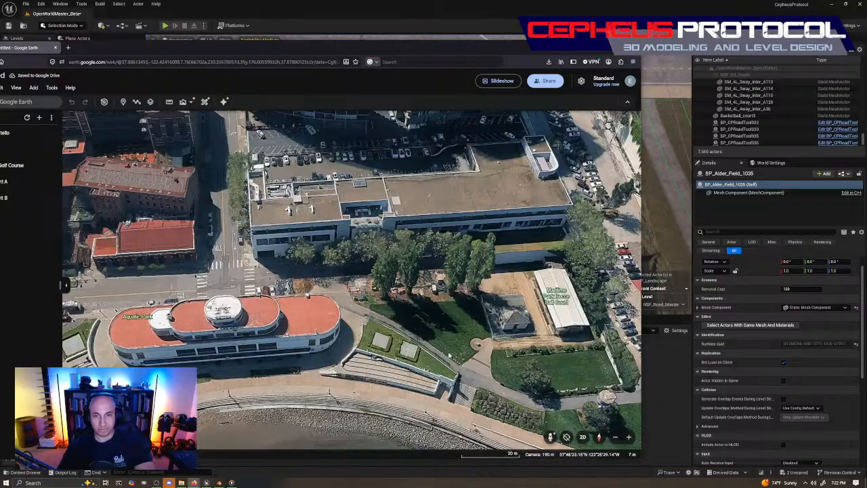
{"action": "scroll", "coordinate": [449, 354], "scroll_direction": "up", "scroll_amount": 5}
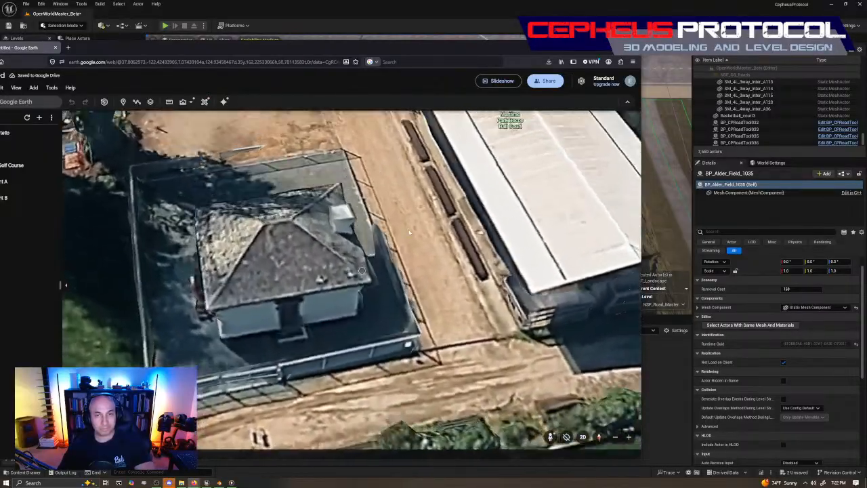
{"action": "middle_click_drag", "start_coordinate": [409, 233], "coordinate": [416, 302]}
{"action": "middle_click_drag", "start_coordinate": [473, 297], "coordinate": [463, 232]}
{"action": "scroll", "coordinate": [464, 231], "scroll_direction": "down", "scroll_amount": 5}
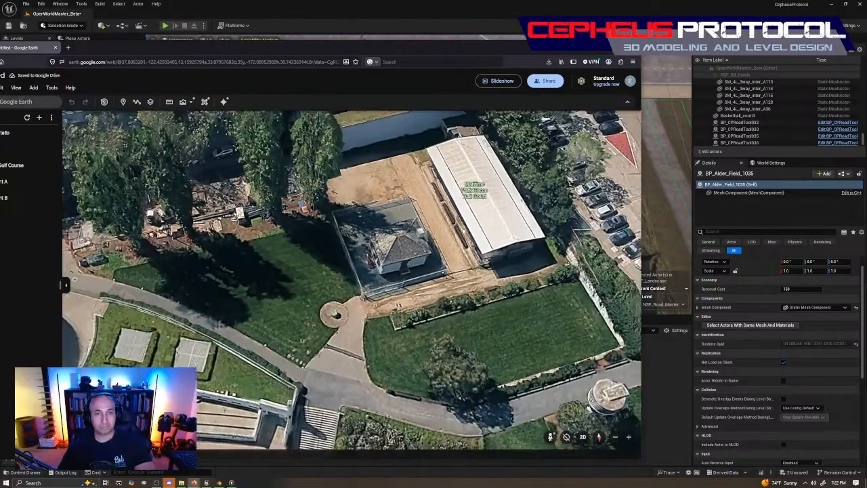
{"action": "middle_click_drag", "start_coordinate": [433, 268], "coordinate": [474, 269]}
{"action": "scroll", "coordinate": [447, 269], "scroll_direction": "down", "scroll_amount": 2}
{"action": "scroll", "coordinate": [444, 265], "scroll_direction": "down", "scroll_amount": 3}
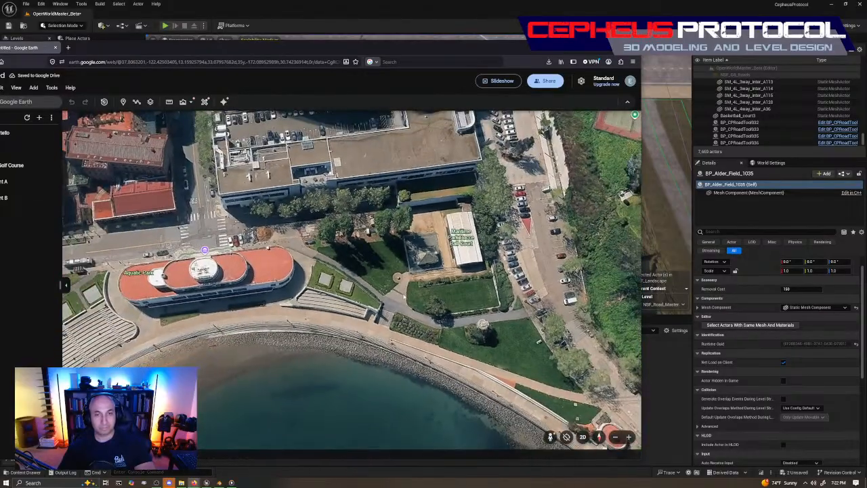
Step: Return to the level editor and move the curved footpath crossing the basketball court sideways, off the court toward the watchtower
{"action": "left_click", "coordinate": [508, 10]}
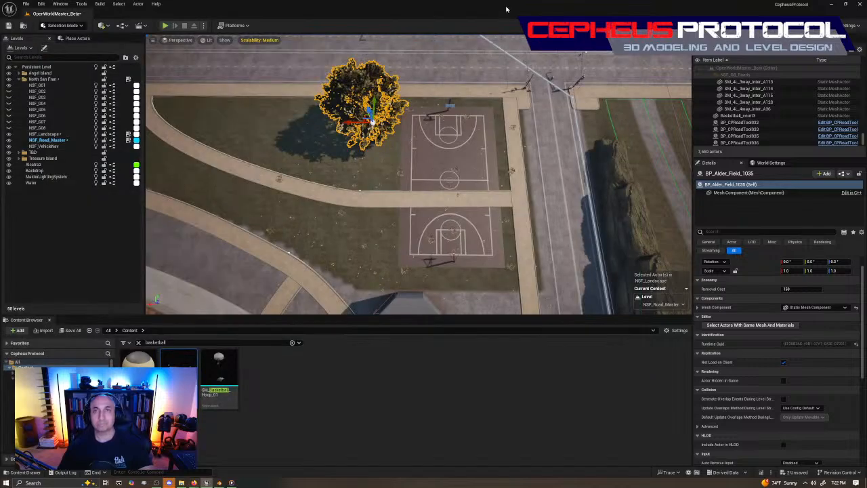
{"action": "right_click_drag", "start_coordinate": [436, 162], "coordinate": [437, 139]}
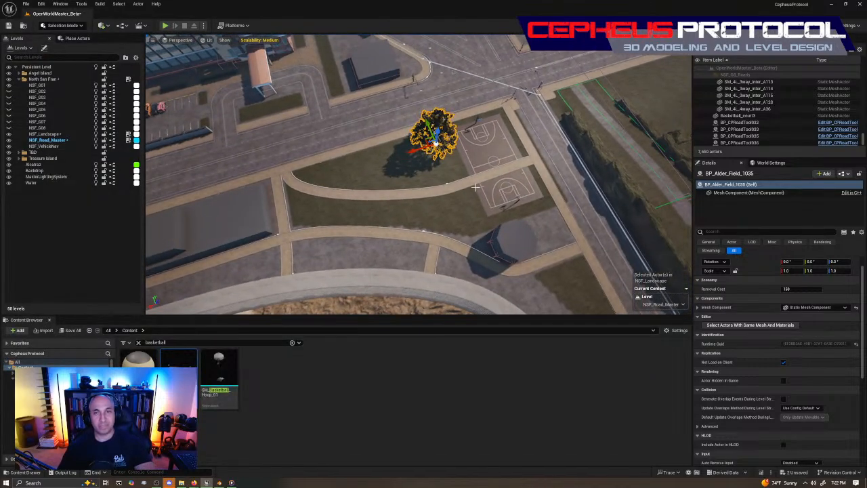
{"action": "left_click", "coordinate": [519, 174]}
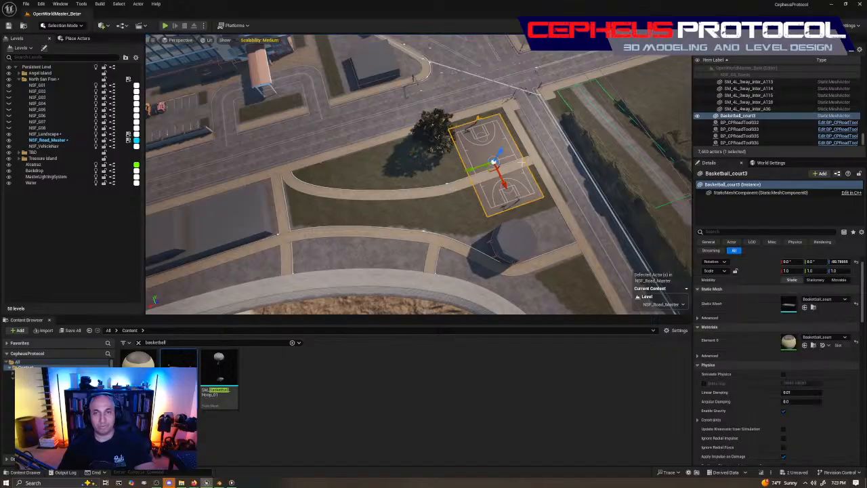
{"action": "left_click", "coordinate": [526, 163]}
{"action": "right_click_drag", "start_coordinate": [520, 225], "coordinate": [504, 237]}
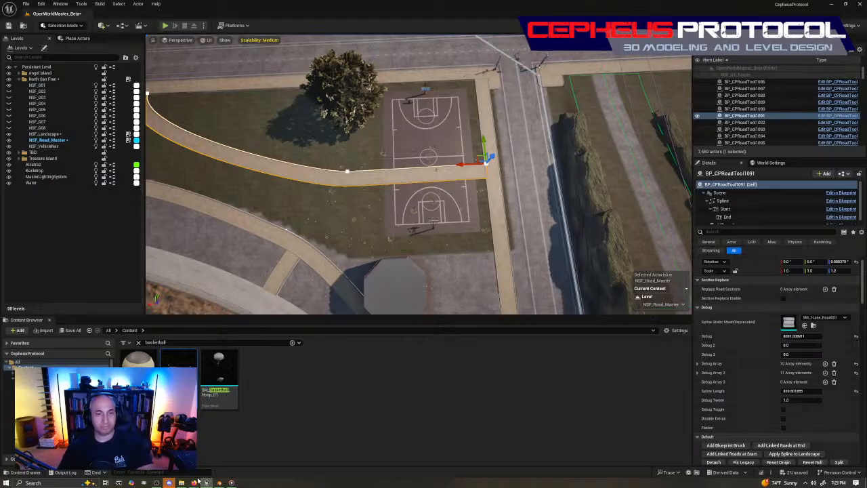
{"action": "mouse_move", "coordinate": [196, 481]}
{"action": "left_click", "coordinate": [247, 430]}
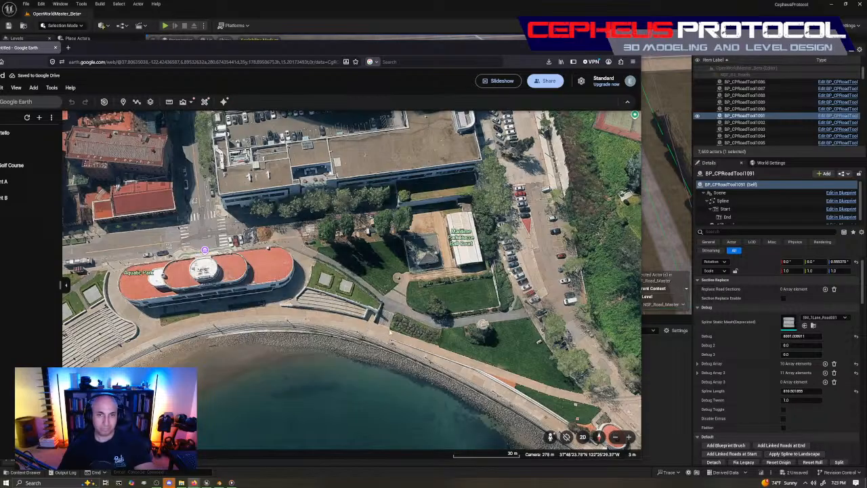
{"action": "key", "text": "alt+Tab"}
{"action": "right_click_drag", "start_coordinate": [447, 248], "coordinate": [454, 245]}
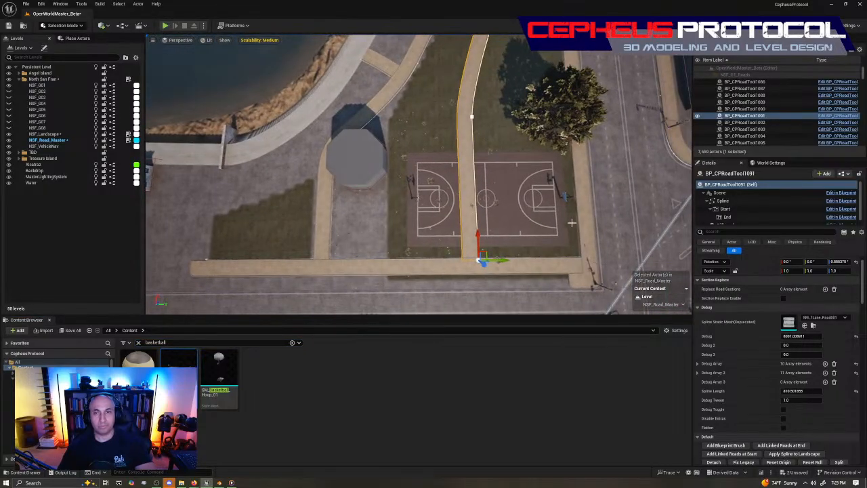
{"action": "left_click_drag", "start_coordinate": [502, 262], "coordinate": [432, 285]}
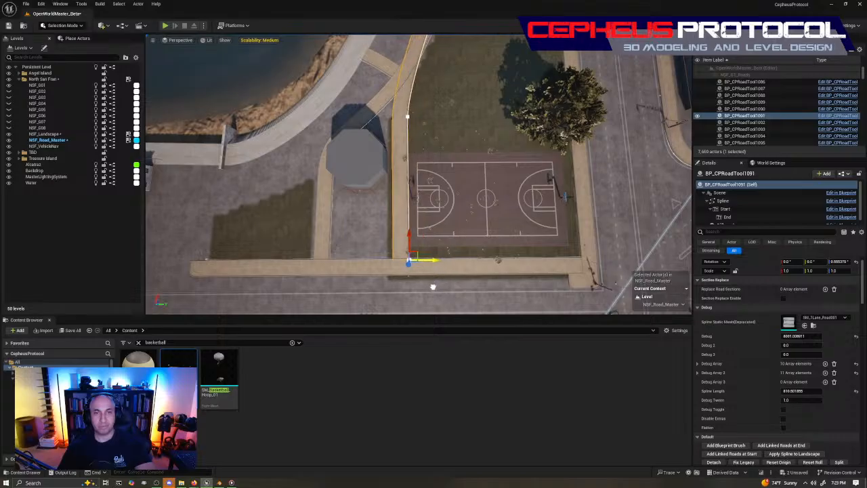
Step: Nudge the basketball court away from the relocated footpath so it fits on the lawn between the surrounding paths
{"action": "left_click", "coordinate": [475, 202]}
{"action": "left_click_drag", "start_coordinate": [464, 197], "coordinate": [472, 214]}
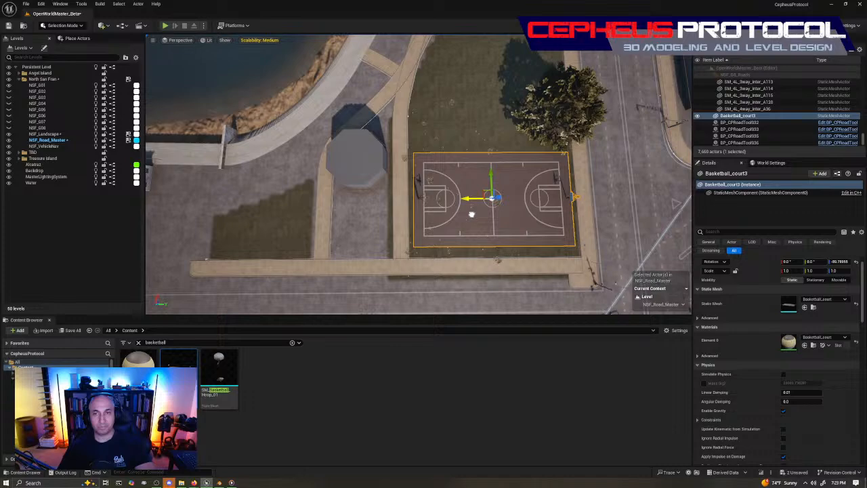
{"action": "left_click_drag", "start_coordinate": [486, 174], "coordinate": [489, 179]}
Step: Move the curved footpath's far end spline point down to the street sidewalk and against the adjoining straight path
{"action": "right_click_drag", "start_coordinate": [489, 178], "coordinate": [344, 177]}
{"action": "key", "text": "d"}
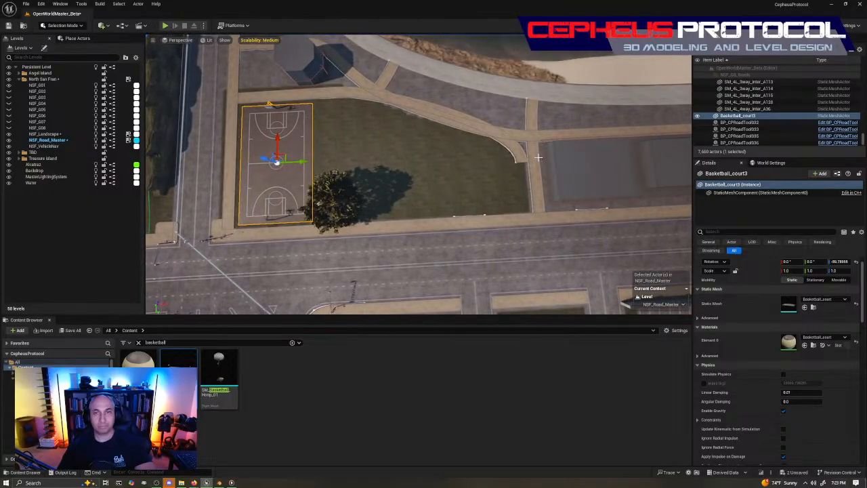
{"action": "left_click", "coordinate": [522, 165]}
{"action": "left_click", "coordinate": [516, 162]}
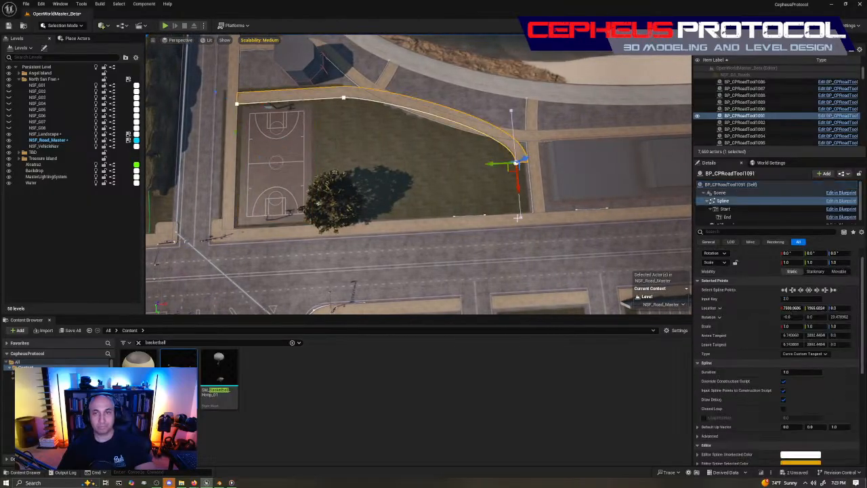
{"action": "left_click_drag", "start_coordinate": [519, 190], "coordinate": [521, 228]}
{"action": "left_click", "coordinate": [520, 230]}
{"action": "key", "text": "f"}
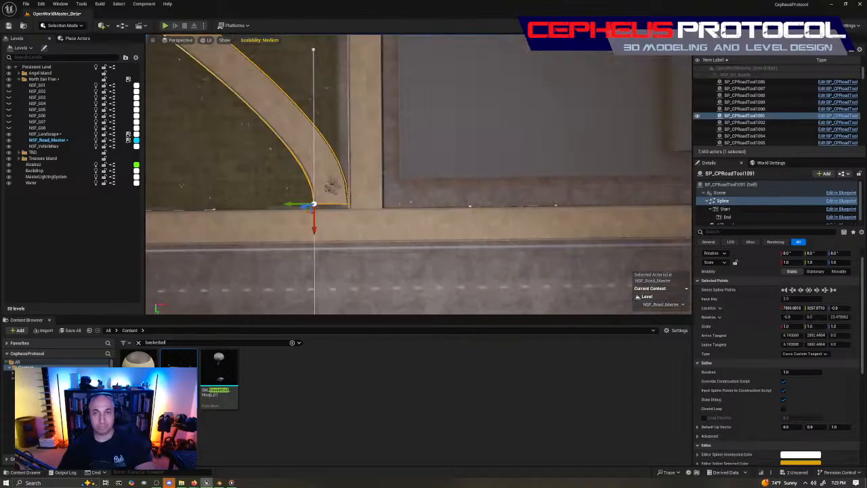
{"action": "scroll", "coordinate": [341, 198], "scroll_direction": "down", "scroll_amount": 8}
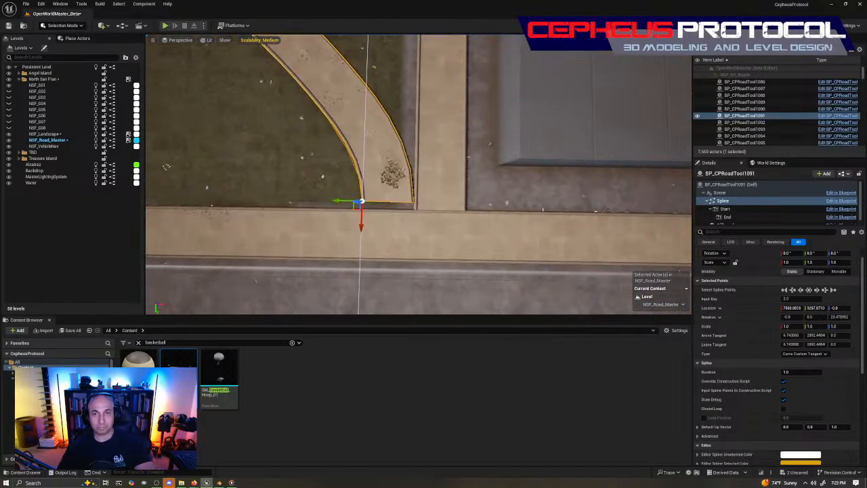
{"action": "left_click_drag", "start_coordinate": [339, 202], "coordinate": [365, 235]}
{"action": "scroll", "coordinate": [370, 232], "scroll_direction": "down", "scroll_amount": 6}
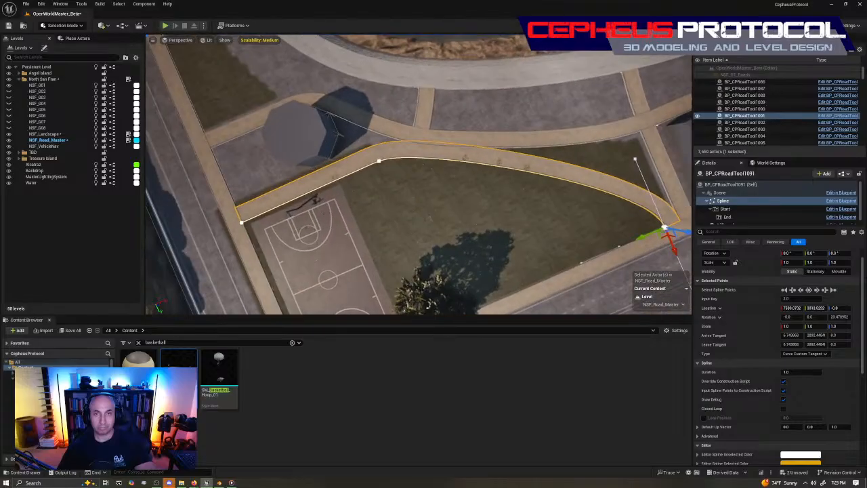
Step: Move the curved footpath's middle spline point along toward the basketball court's corner to reshape the bend near the watchtower
{"action": "left_click", "coordinate": [378, 163]}
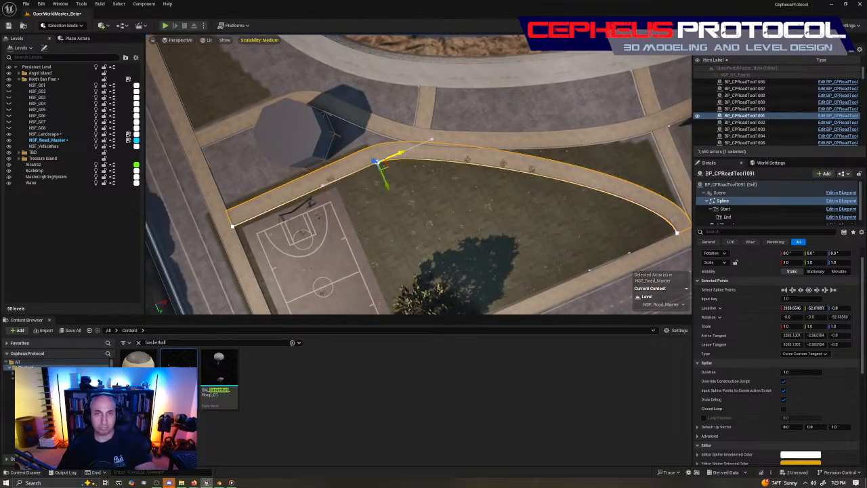
{"action": "left_click_drag", "start_coordinate": [378, 163], "coordinate": [330, 181]}
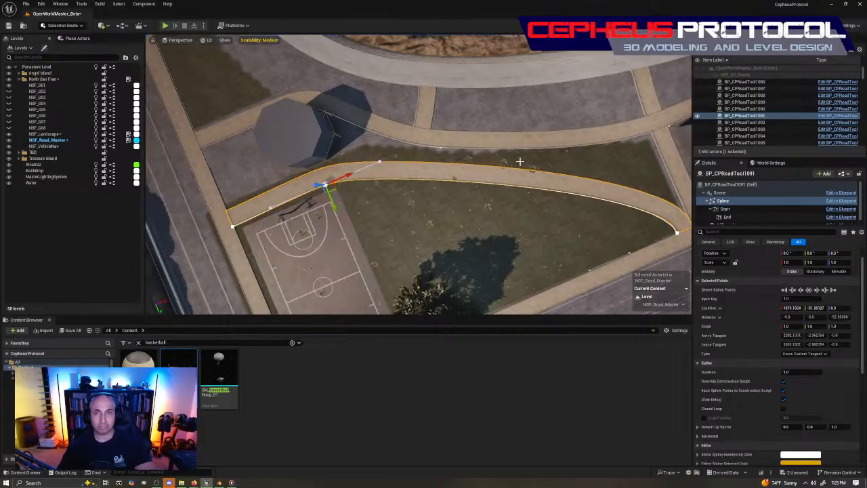
{"action": "right_click_drag", "start_coordinate": [519, 161], "coordinate": [393, 81]}
{"action": "key", "text": "f"}
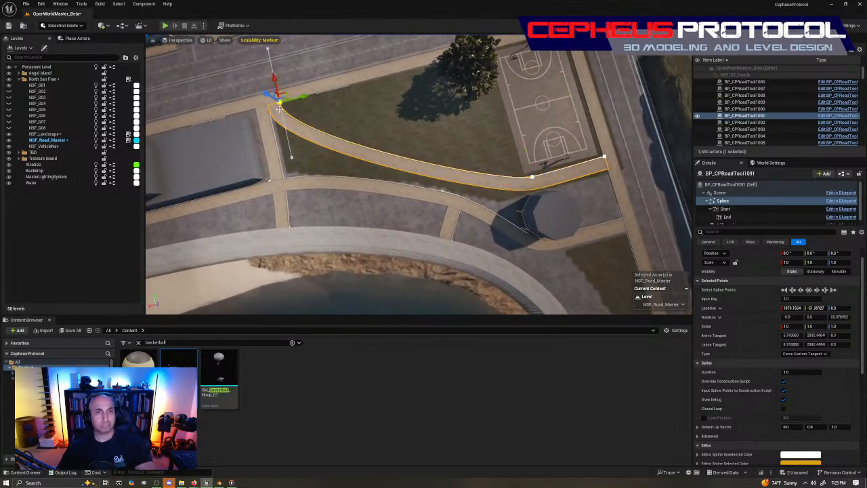
Step: Frame the park watchtower in the level and examine the two hedged square beds beside the museum's terraced seating in Google Earth
{"action": "left_click", "coordinate": [617, 217]}
{"action": "key", "text": "f"}
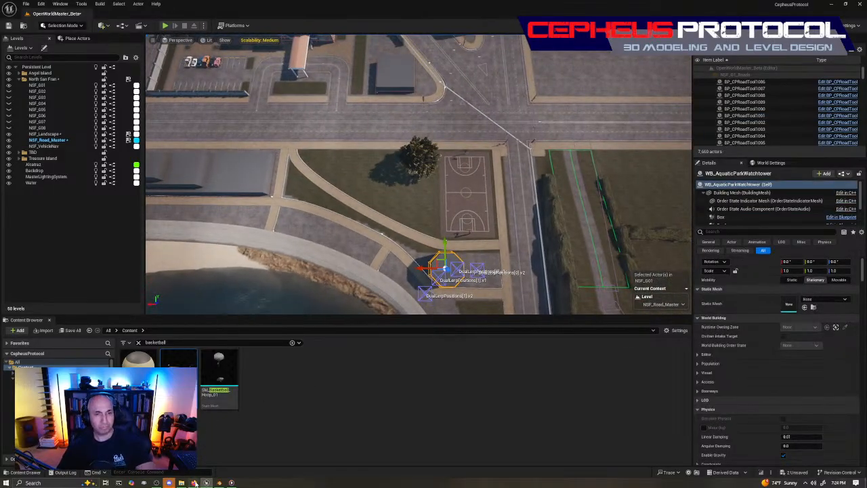
{"action": "left_click", "coordinate": [230, 458]}
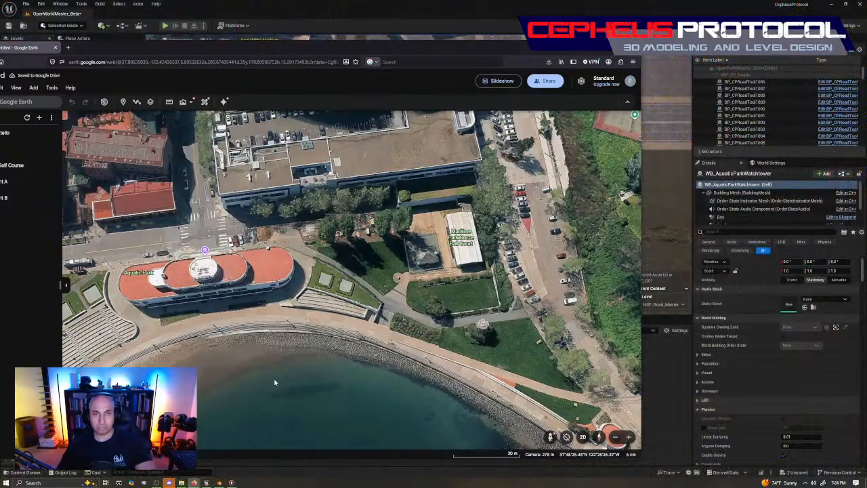
{"action": "scroll", "coordinate": [532, 194], "scroll_direction": "down", "scroll_amount": 3}
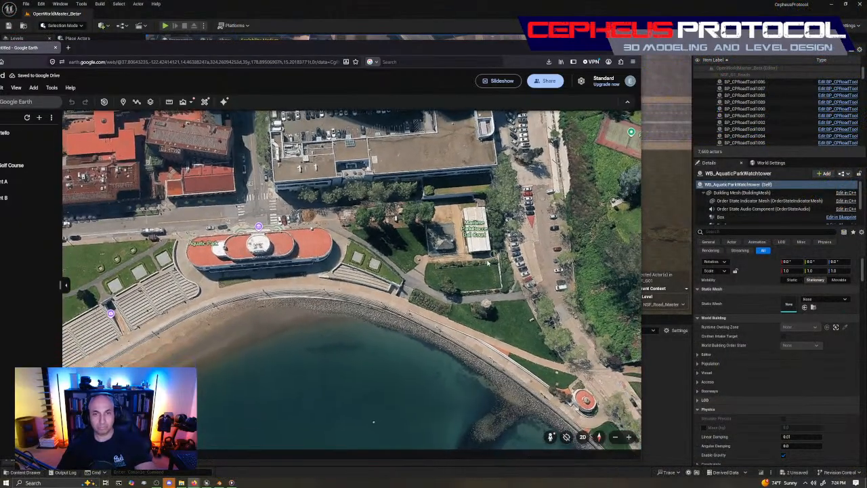
{"action": "left_click", "coordinate": [671, 6]}
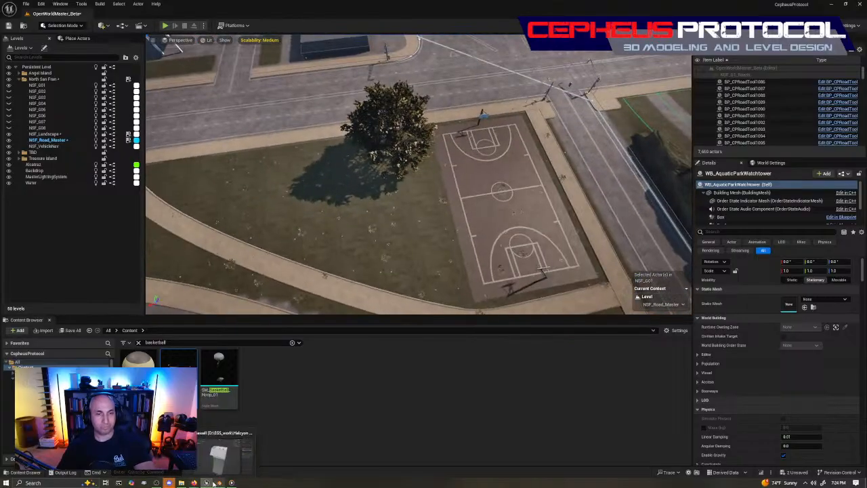
{"action": "left_click", "coordinate": [193, 483]}
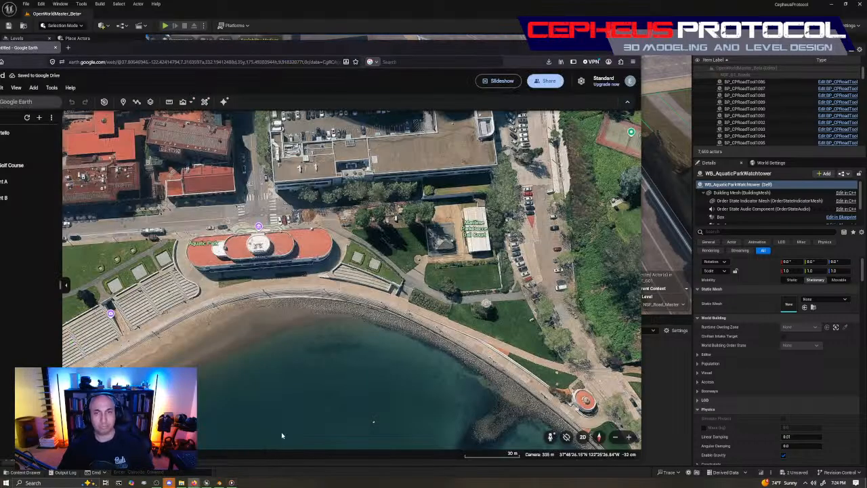
{"action": "scroll", "coordinate": [358, 328], "scroll_direction": "up", "scroll_amount": 10}
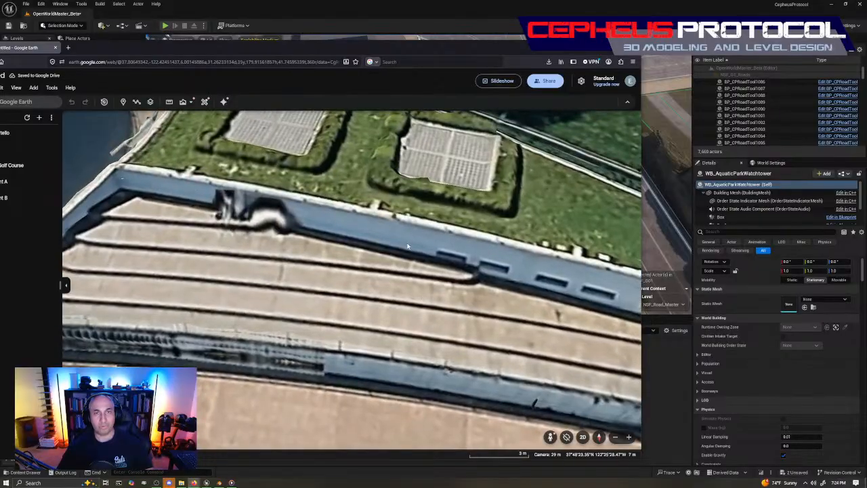
{"action": "left_click_drag", "start_coordinate": [408, 246], "coordinate": [446, 367]}
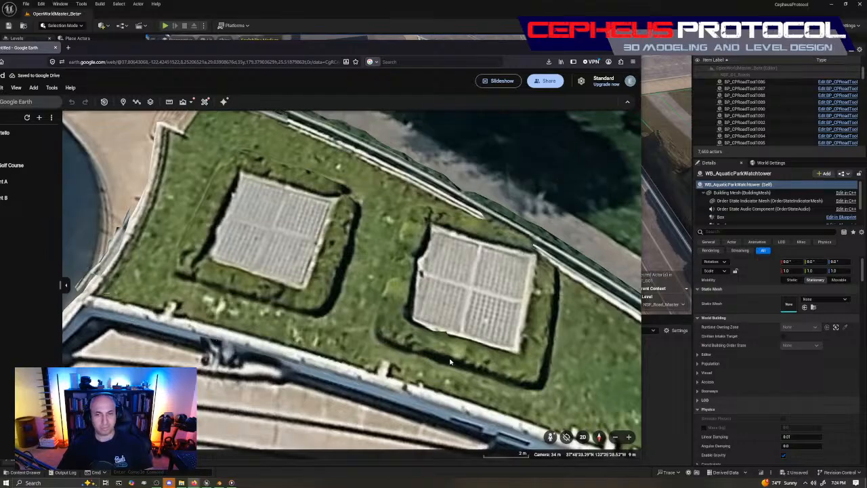
{"action": "scroll", "coordinate": [450, 361], "scroll_direction": "down", "scroll_amount": 5}
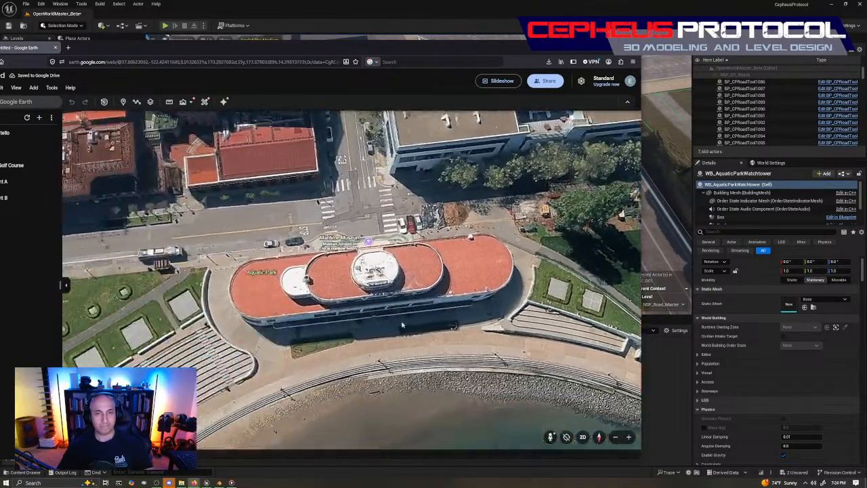
Step: Examine the round and square hedged beds, footpaths and bleachers on the museum's other side, plus the wider waterfront
{"action": "left_click_drag", "start_coordinate": [402, 325], "coordinate": [483, 291]}
{"action": "left_click_drag", "start_coordinate": [397, 309], "coordinate": [482, 300]}
{"action": "scroll", "coordinate": [409, 320], "scroll_direction": "up", "scroll_amount": 5}
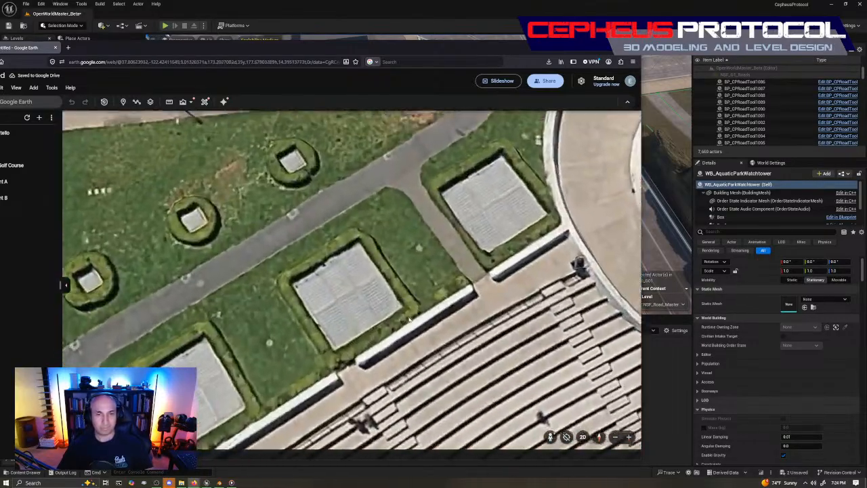
{"action": "scroll", "coordinate": [409, 319], "scroll_direction": "down", "scroll_amount": 4}
{"action": "scroll", "coordinate": [353, 310], "scroll_direction": "up", "scroll_amount": 6}
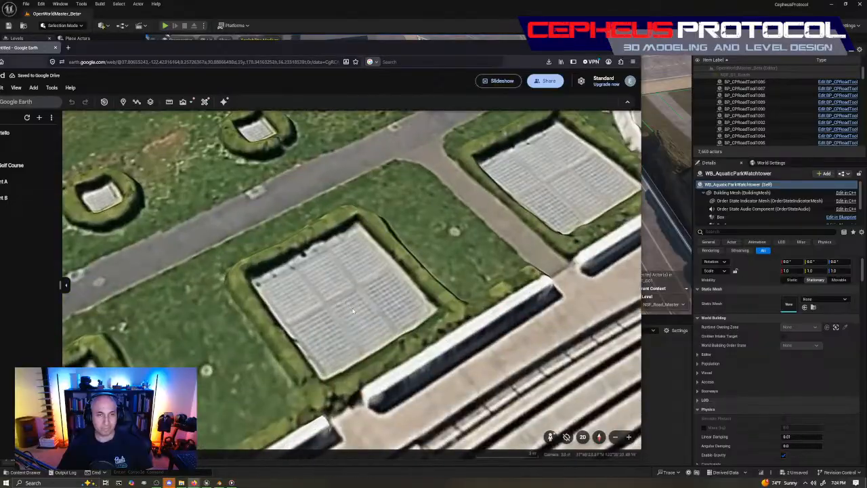
{"action": "middle_click_drag", "start_coordinate": [408, 326], "coordinate": [399, 360]}
{"action": "scroll", "coordinate": [398, 358], "scroll_direction": "down", "scroll_amount": 6}
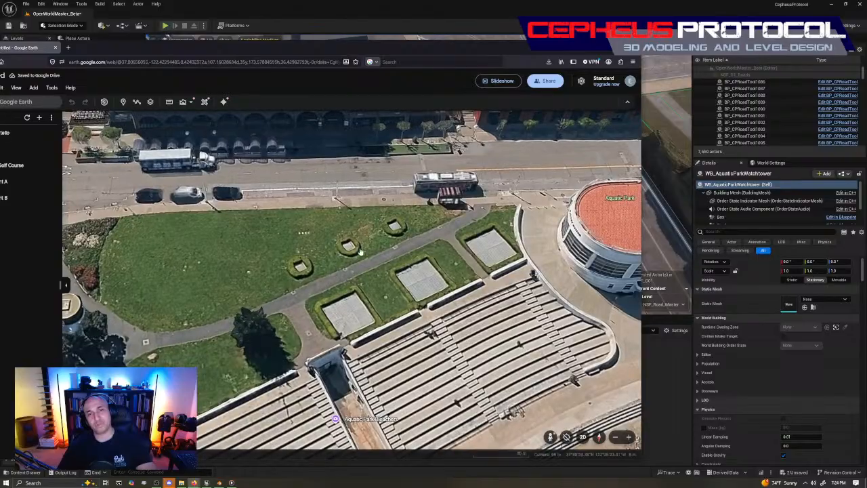
{"action": "scroll", "coordinate": [477, 332], "scroll_direction": "down", "scroll_amount": 5}
{"action": "mouse_move", "coordinate": [477, 334]}
{"action": "middle_mouse_down"}
{"action": "mouse_move", "coordinate": [467, 349]}
{"action": "mouse_move", "coordinate": [383, 402]}
{"action": "mouse_move", "coordinate": [423, 385]}
{"action": "middle_mouse_up"}
{"action": "left_click_drag", "start_coordinate": [567, 364], "coordinate": [363, 337]}
{"action": "scroll", "coordinate": [465, 316], "scroll_direction": "down", "scroll_amount": 2}
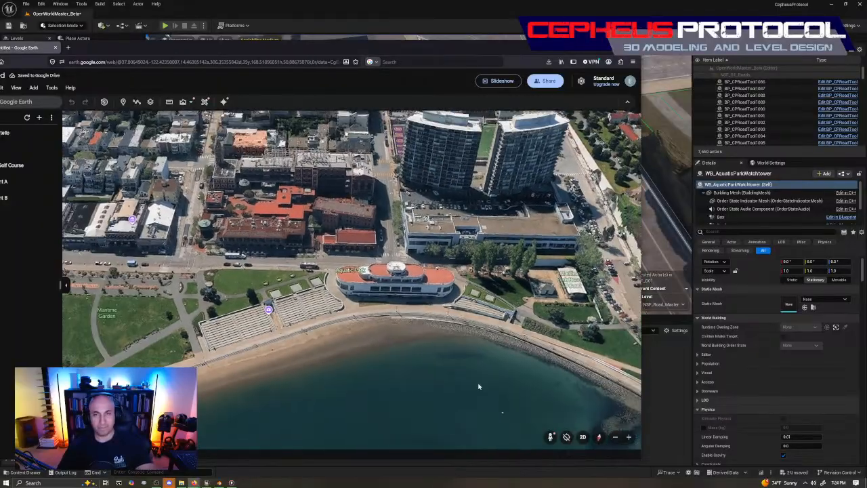
{"action": "middle_click_drag", "start_coordinate": [467, 317], "coordinate": [492, 379]}
{"action": "left_click_drag", "start_coordinate": [525, 320], "coordinate": [398, 305]}
{"action": "key", "text": "alt+Tab"}
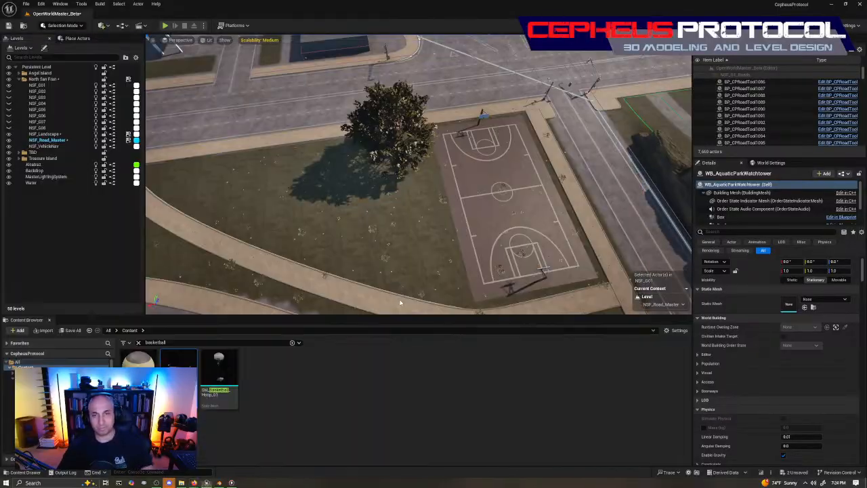
Step: Compare the level's court and watchtower area with the real fenced building, bocce court and lawns in Google Earth
{"action": "right_click_drag", "start_coordinate": [490, 212], "coordinate": [558, 207]}
{"action": "key", "text": "s"}
{"action": "key", "text": "w"}
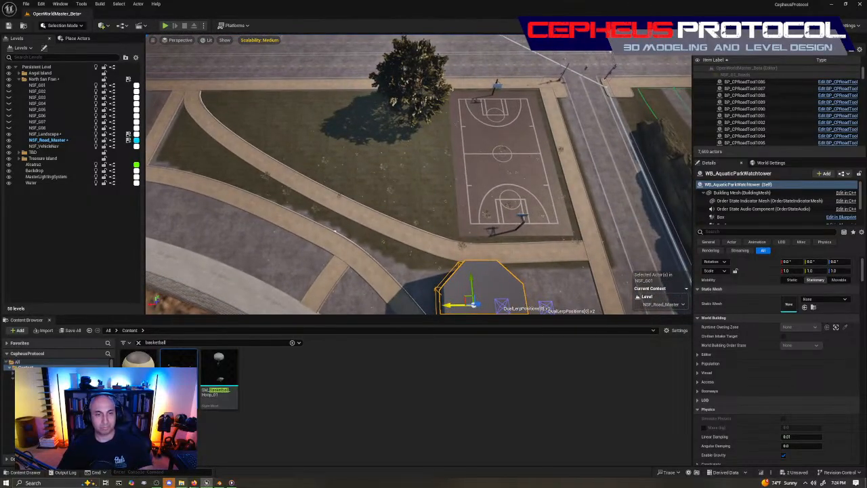
{"action": "mouse_move", "coordinate": [194, 482]}
{"action": "left_click", "coordinate": [225, 427]}
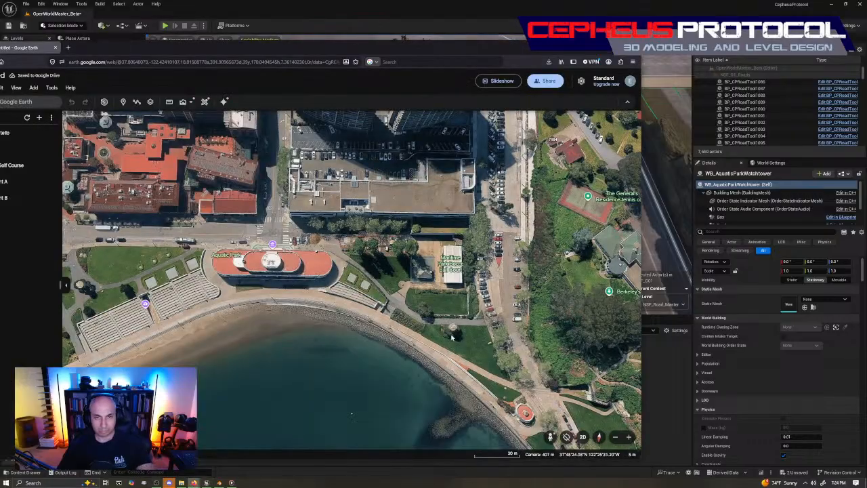
{"action": "scroll", "coordinate": [451, 336], "scroll_direction": "up", "scroll_amount": 10}
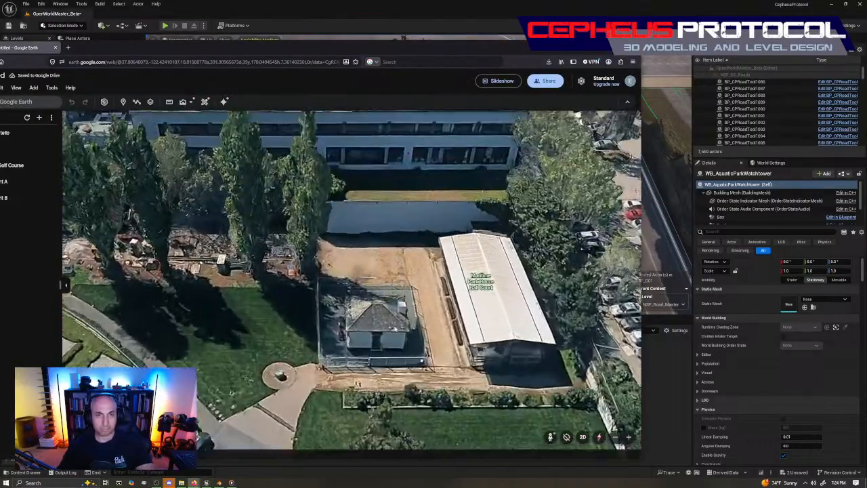
{"action": "middle_click_drag", "start_coordinate": [394, 327], "coordinate": [407, 359]}
{"action": "scroll", "coordinate": [416, 354], "scroll_direction": "down", "scroll_amount": 4}
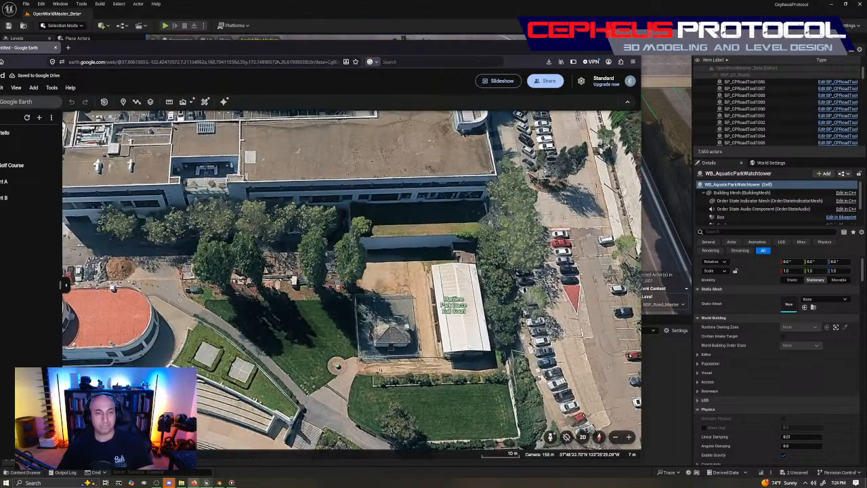
Step: Return to the level editor and locate the selected watchtower's blueprint asset in the WorldBuildings content folder
{"action": "left_click", "coordinate": [207, 482]}
{"action": "right_click_drag", "start_coordinate": [517, 240], "coordinate": [453, 266]}
{"action": "scroll", "coordinate": [454, 266], "scroll_direction": "up", "scroll_amount": 3}
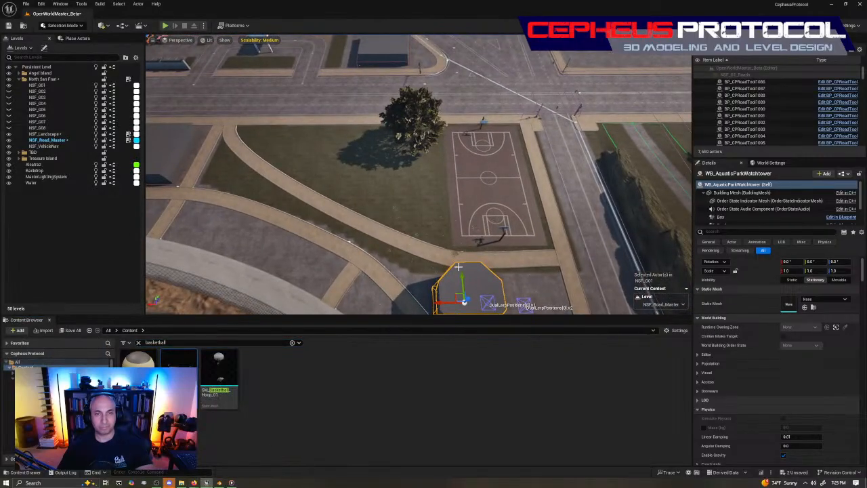
{"action": "right_click", "coordinate": [464, 270]}
{"action": "left_click", "coordinate": [516, 74]}
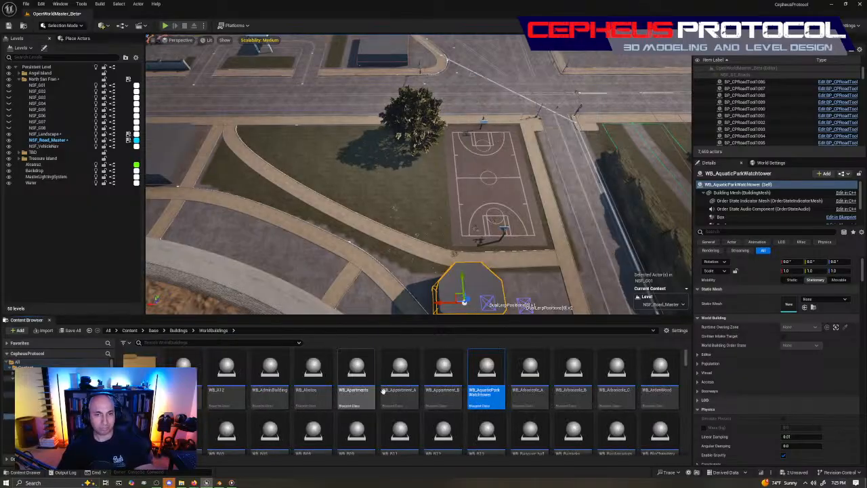
Step: Find the WB_Cabin_Cb log cabin among the world building assets and place it on the lawn beside the basketball court
{"action": "scroll", "coordinate": [467, 404], "scroll_direction": "down", "scroll_amount": 1}
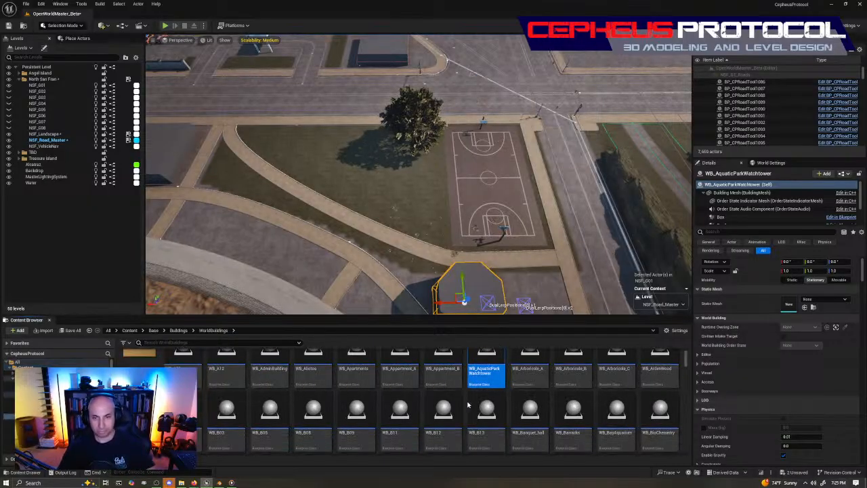
{"action": "scroll", "coordinate": [467, 405], "scroll_direction": "up", "scroll_amount": 1}
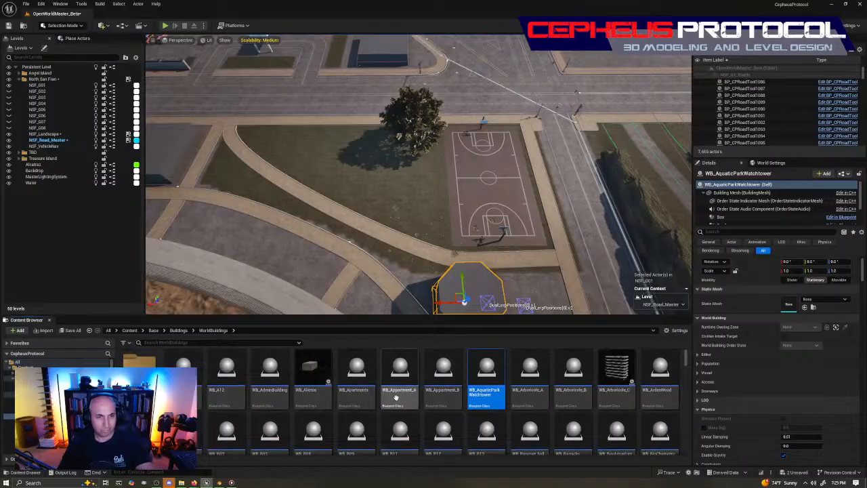
{"action": "scroll", "coordinate": [400, 406], "scroll_direction": "down", "scroll_amount": 2}
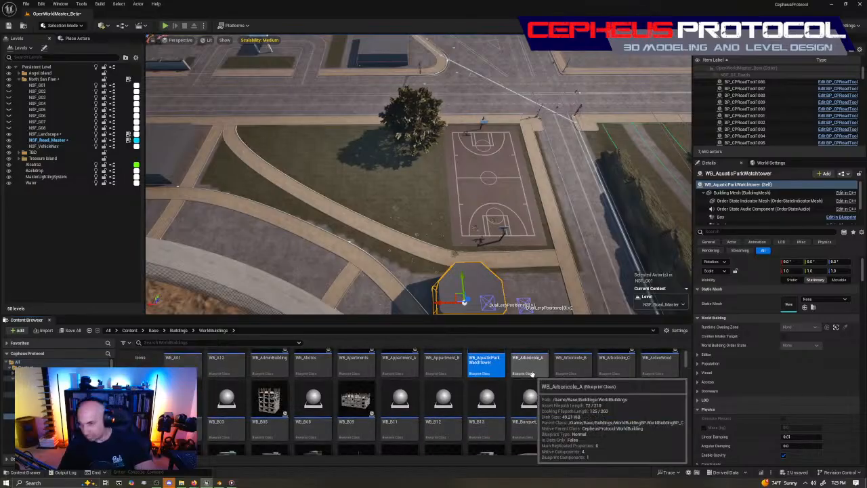
{"action": "scroll", "coordinate": [523, 387], "scroll_direction": "down", "scroll_amount": 2}
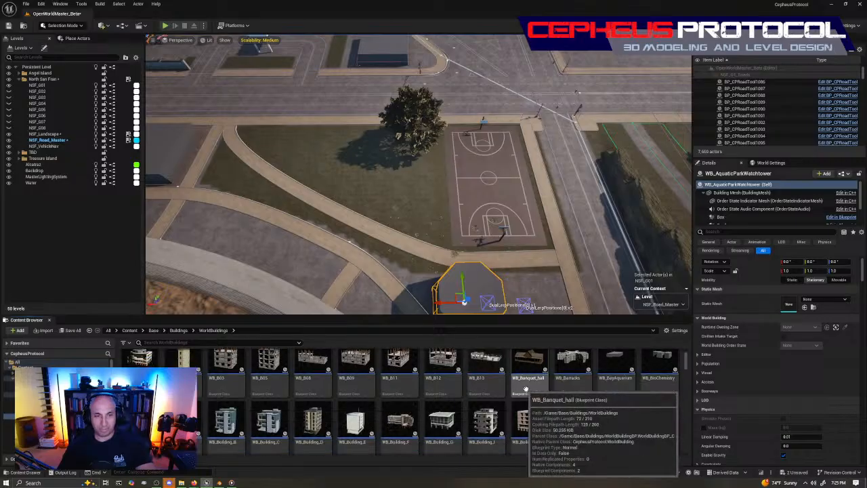
{"action": "scroll", "coordinate": [583, 373], "scroll_direction": "down", "scroll_amount": 2}
{"action": "scroll", "coordinate": [584, 374], "scroll_direction": "down", "scroll_amount": 5}
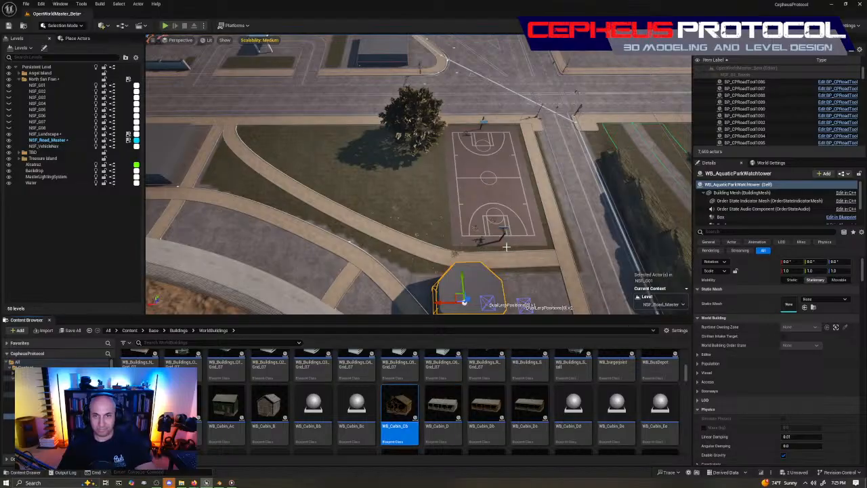
{"action": "right_click_drag", "start_coordinate": [522, 232], "coordinate": [389, 251]}
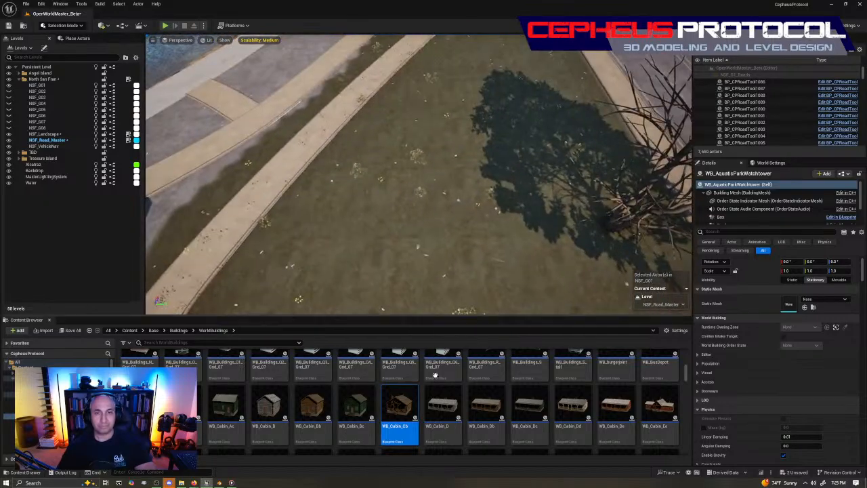
{"action": "left_click_drag", "start_coordinate": [407, 409], "coordinate": [461, 218]}
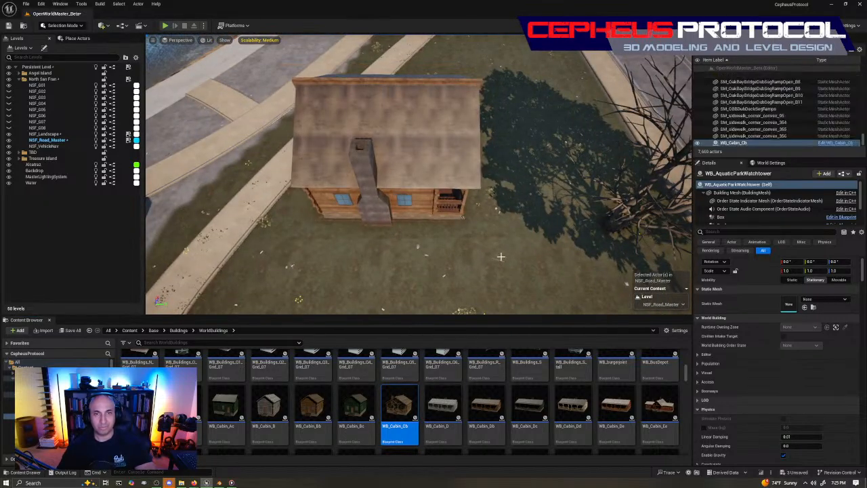
Step: Browse further world building assets and look over the surrounding city blocks before returning to the cabin beside the court
{"action": "right_click_drag", "start_coordinate": [511, 200], "coordinate": [424, 254]}
{"action": "scroll", "coordinate": [560, 419], "scroll_direction": "down", "scroll_amount": 6}
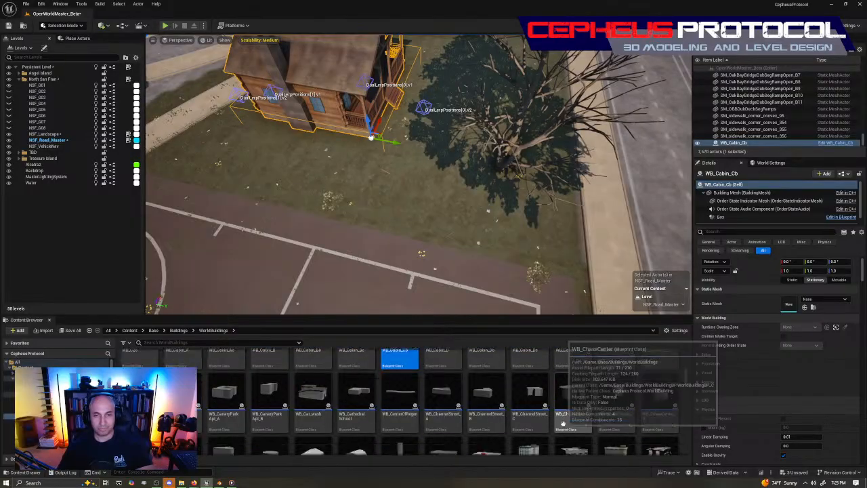
{"action": "scroll", "coordinate": [564, 414], "scroll_direction": "down", "scroll_amount": 5}
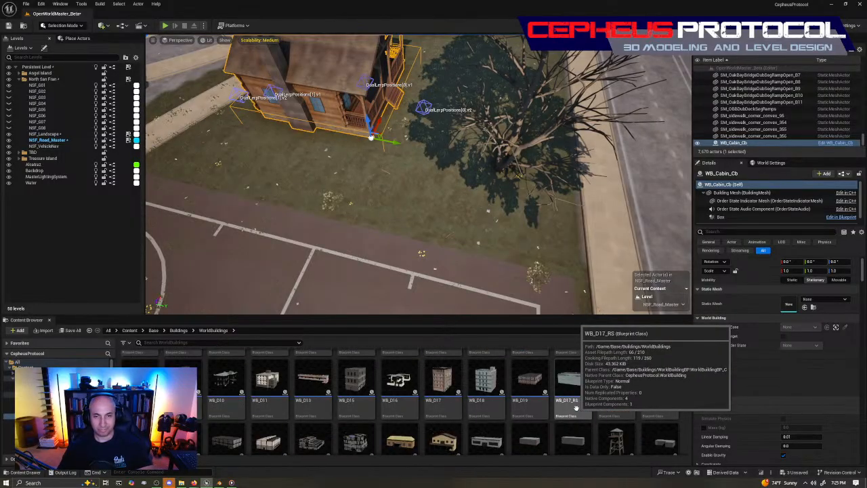
{"action": "scroll", "coordinate": [631, 408], "scroll_direction": "down", "scroll_amount": 3}
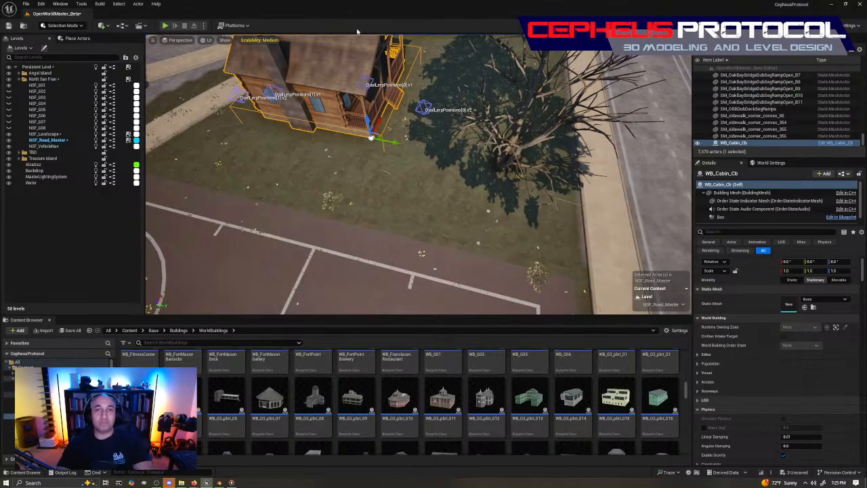
{"action": "key", "text": "s"}
{"action": "right_click_drag", "start_coordinate": [361, 193], "coordinate": [478, 150]}
{"action": "key", "text": "w"}
{"action": "right_click_drag", "start_coordinate": [357, 178], "coordinate": [552, 206]}
{"action": "left_click", "coordinate": [444, 227]}
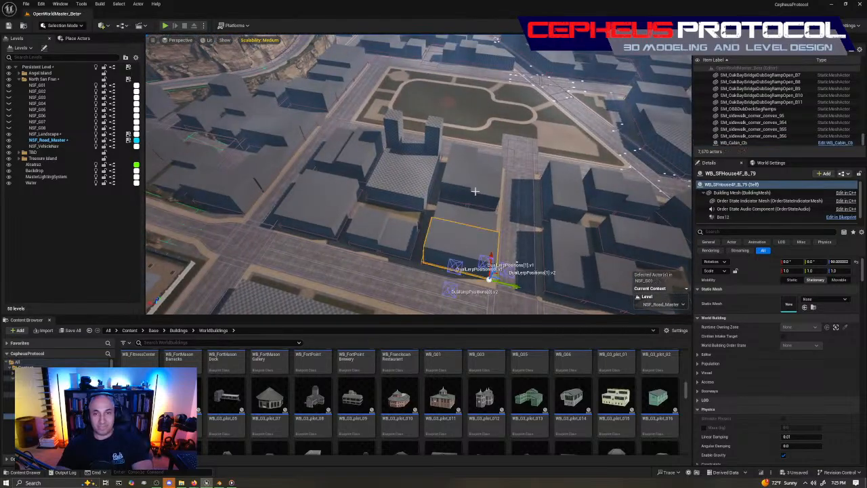
{"action": "key", "text": "s"}
{"action": "right_click_drag", "start_coordinate": [434, 188], "coordinate": [467, 172]}
{"action": "key", "text": "w"}
{"action": "key", "text": "w"}
{"action": "key", "text": "w"}
Step: Try the cabin rotated by roughly a quarter turn and shifted across the lawn, and delete it from the level
{"action": "key", "text": "e"}
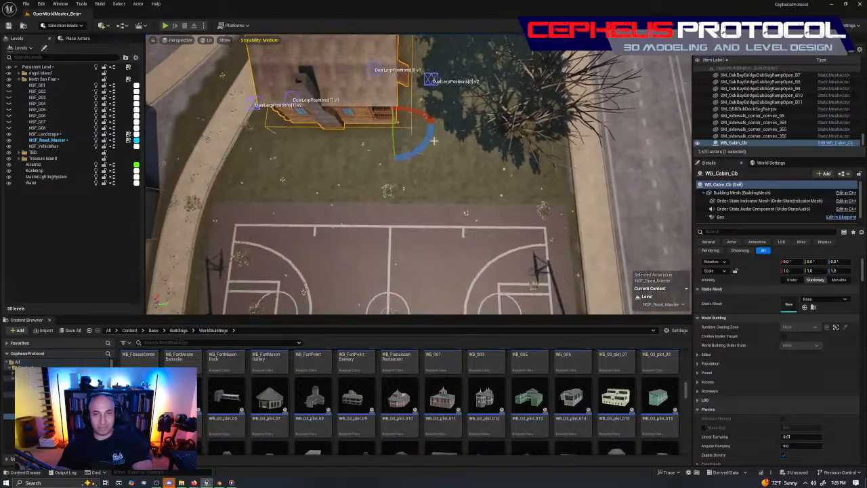
{"action": "left_click_drag", "start_coordinate": [372, 156], "coordinate": [406, 166]}
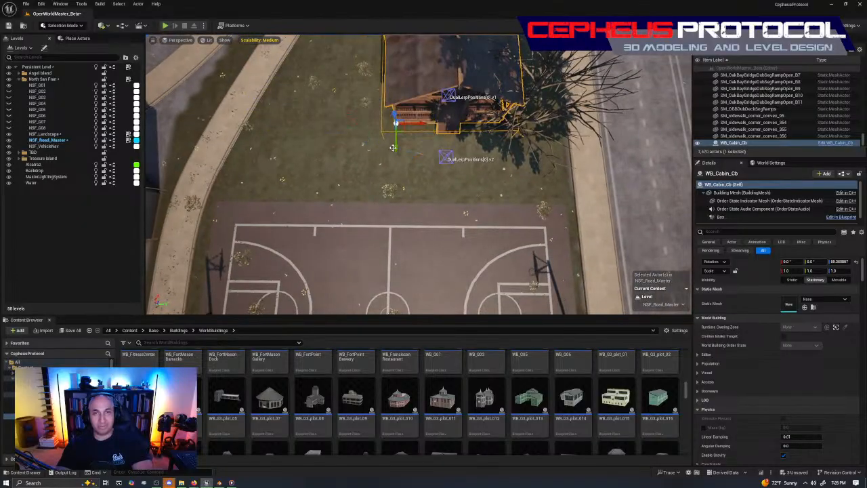
{"action": "left_click_drag", "start_coordinate": [424, 123], "coordinate": [327, 124]}
{"action": "right_click_drag", "start_coordinate": [326, 124], "coordinate": [480, 129]}
{"action": "right_click_drag", "start_coordinate": [395, 103], "coordinate": [444, 102]}
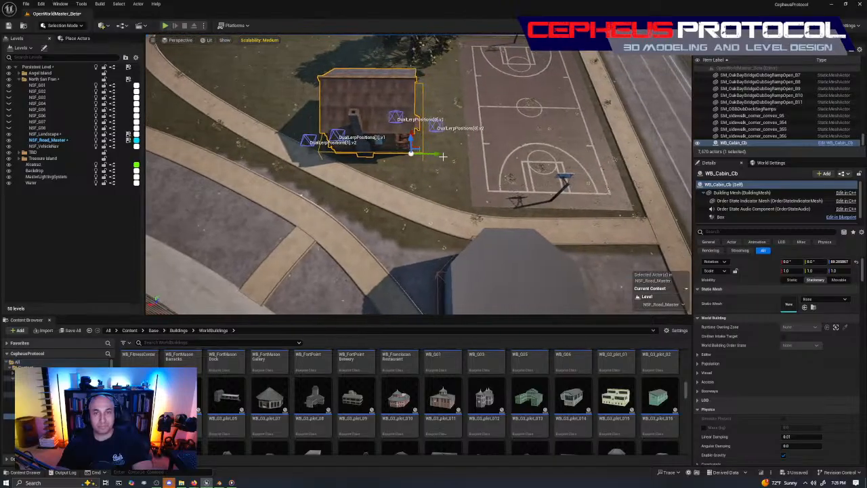
{"action": "left_click_drag", "start_coordinate": [440, 155], "coordinate": [448, 162]}
{"action": "right_click_drag", "start_coordinate": [589, 288], "coordinate": [554, 297]}
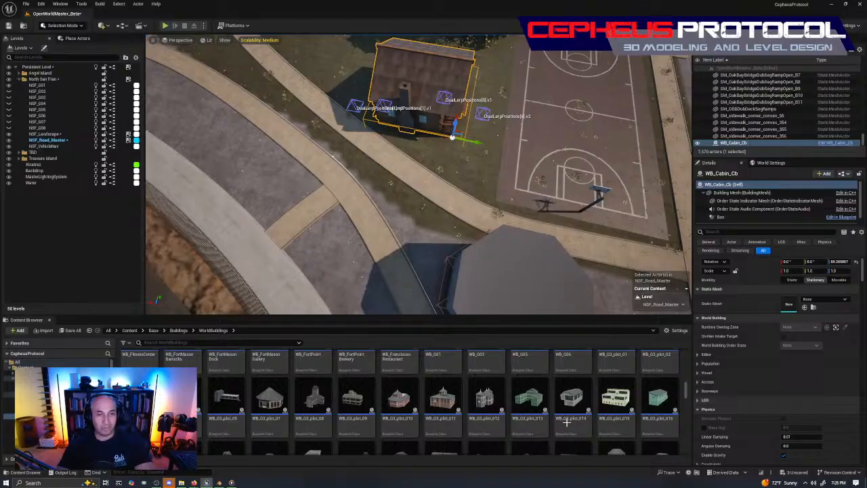
{"action": "key", "text": "Delete"}
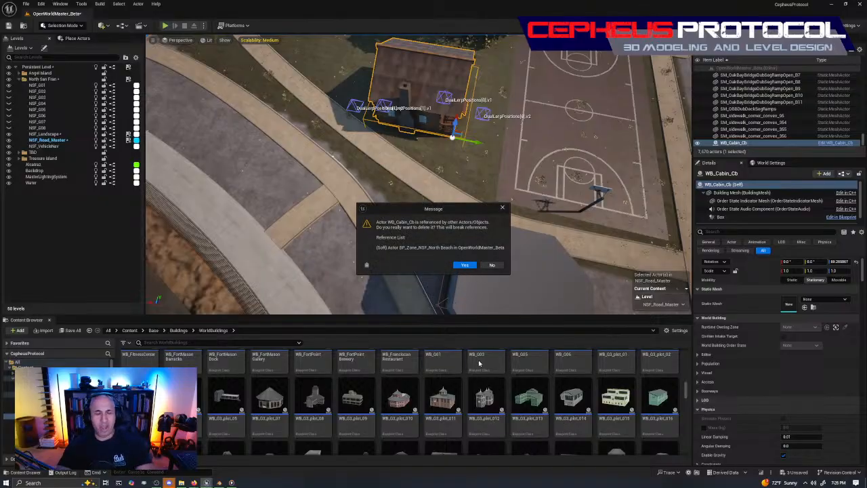
{"action": "left_click", "coordinate": [464, 264]}
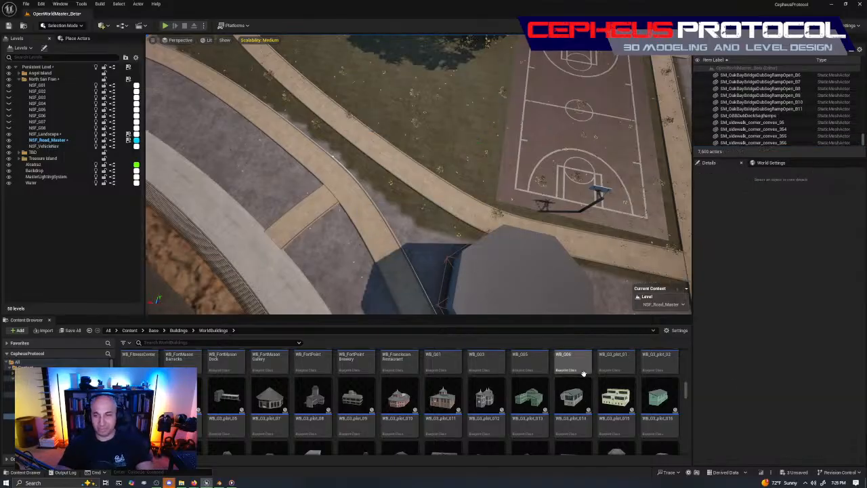
Step: Browse the remaining building assets and try placing WB_Lighthouse_Building on the lawn between the footpath and the tree
{"action": "scroll", "coordinate": [583, 373], "scroll_direction": "down", "scroll_amount": 6}
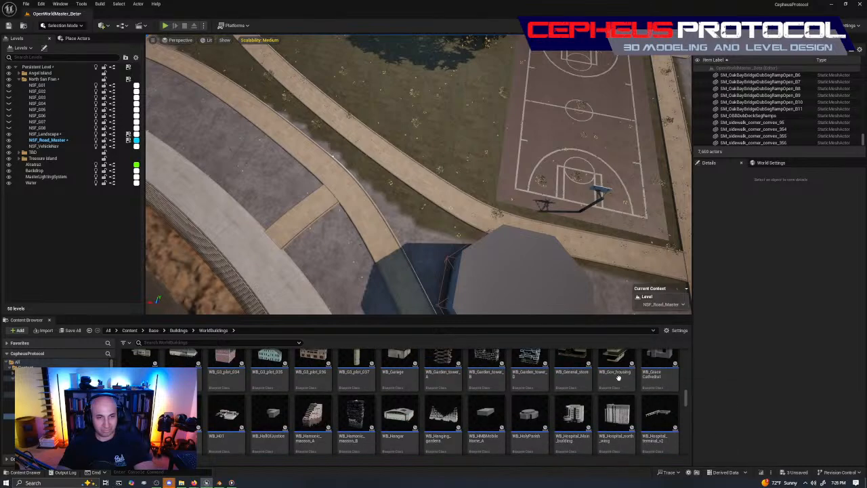
{"action": "scroll", "coordinate": [618, 377], "scroll_direction": "down", "scroll_amount": 1}
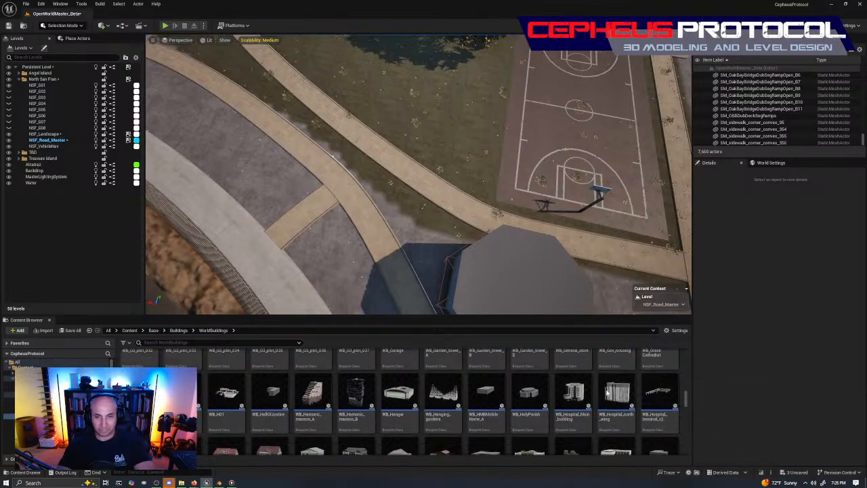
{"action": "scroll", "coordinate": [607, 392], "scroll_direction": "down", "scroll_amount": 3}
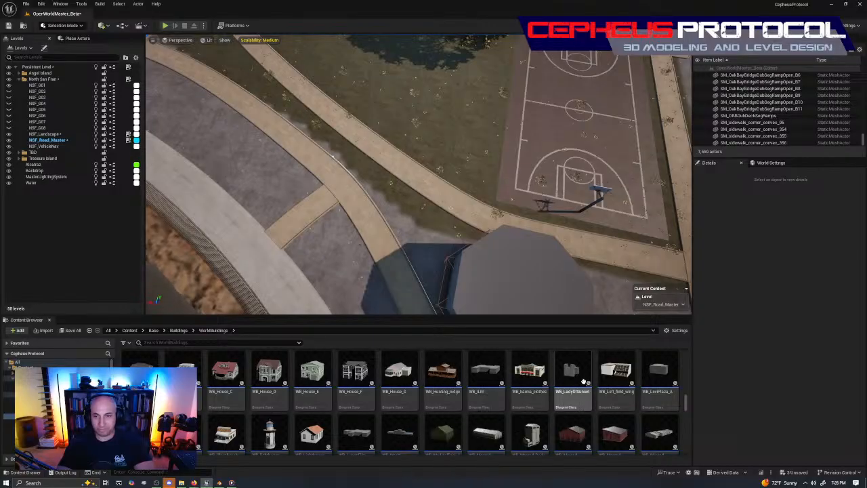
{"action": "scroll", "coordinate": [583, 381], "scroll_direction": "down", "scroll_amount": 1}
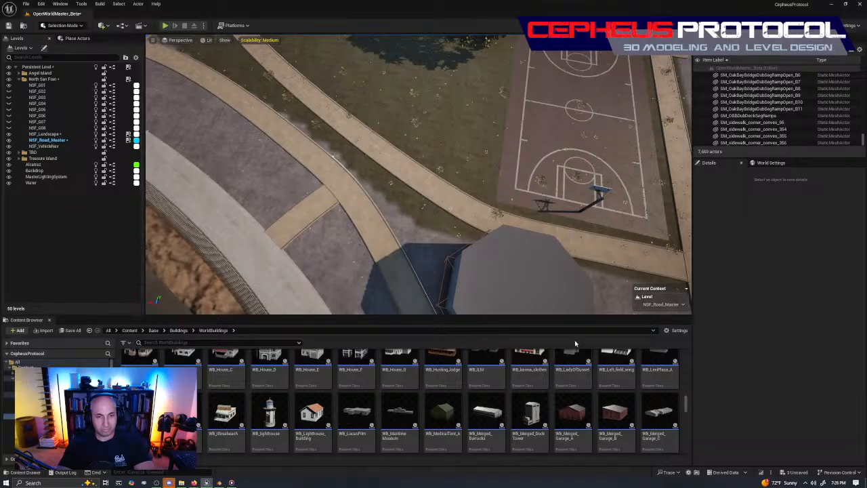
{"action": "left_click", "coordinate": [312, 413]}
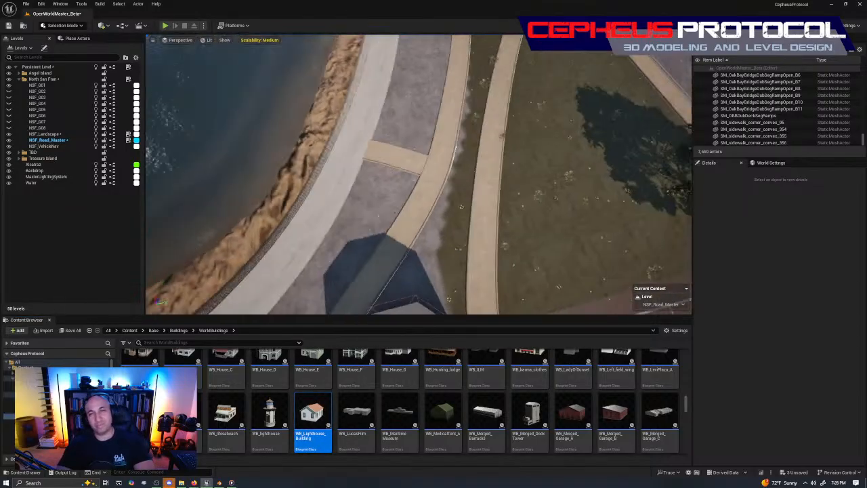
{"action": "right_click_drag", "start_coordinate": [418, 174], "coordinate": [401, 171]}
{"action": "scroll", "coordinate": [610, 399], "scroll_direction": "down", "scroll_amount": 3}
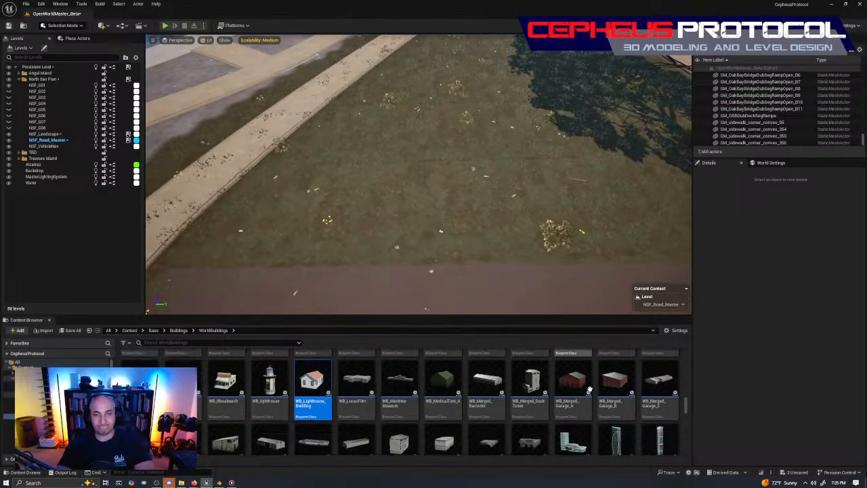
{"action": "scroll", "coordinate": [626, 410], "scroll_direction": "down", "scroll_amount": 3}
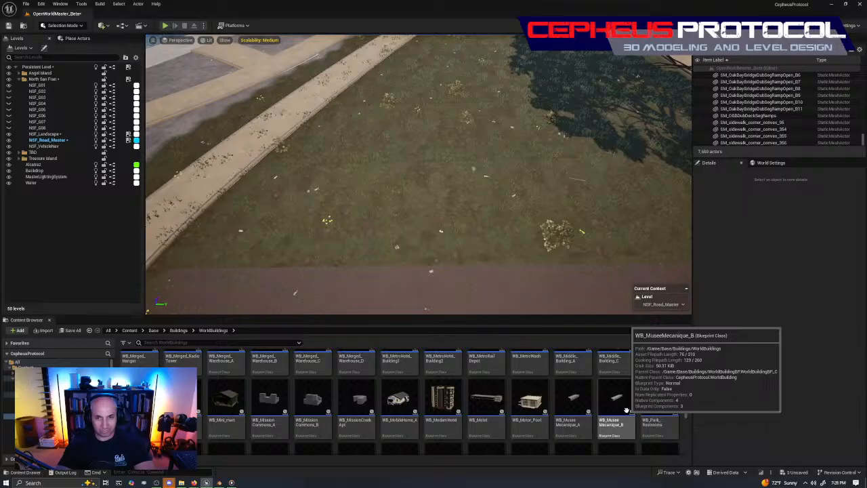
{"action": "scroll", "coordinate": [627, 409], "scroll_direction": "up", "scroll_amount": 5}
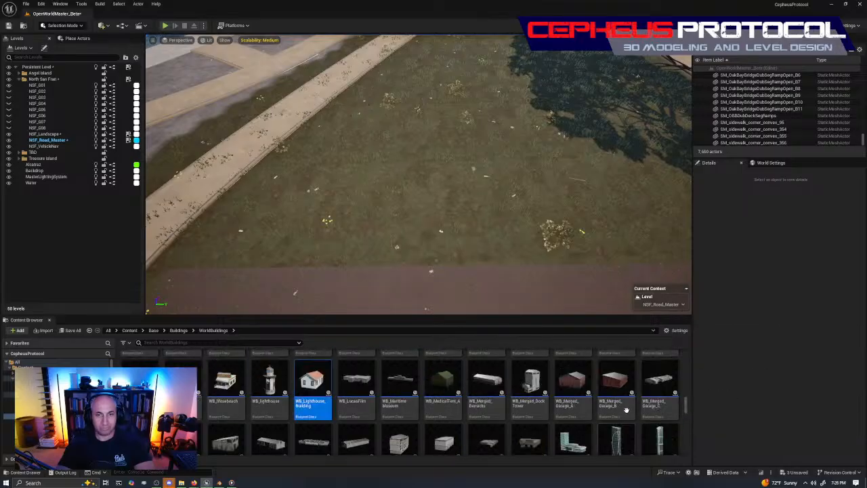
{"action": "key", "text": "s"}
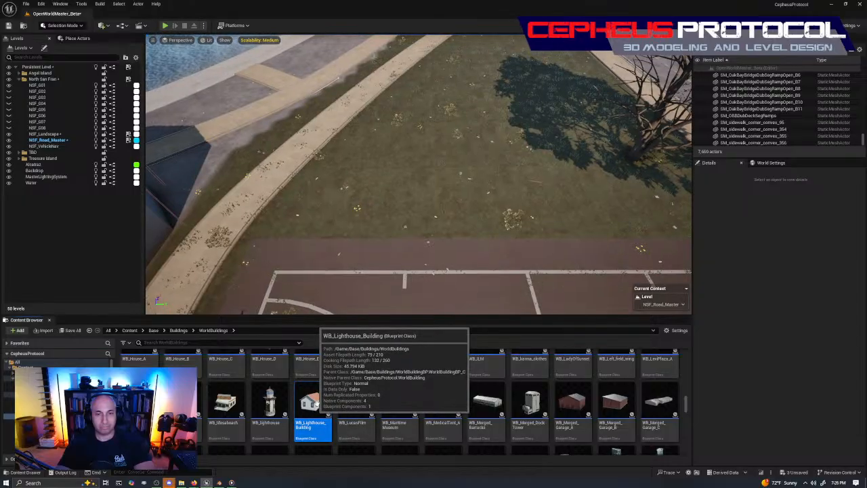
{"action": "left_click_drag", "start_coordinate": [312, 405], "coordinate": [426, 134]}
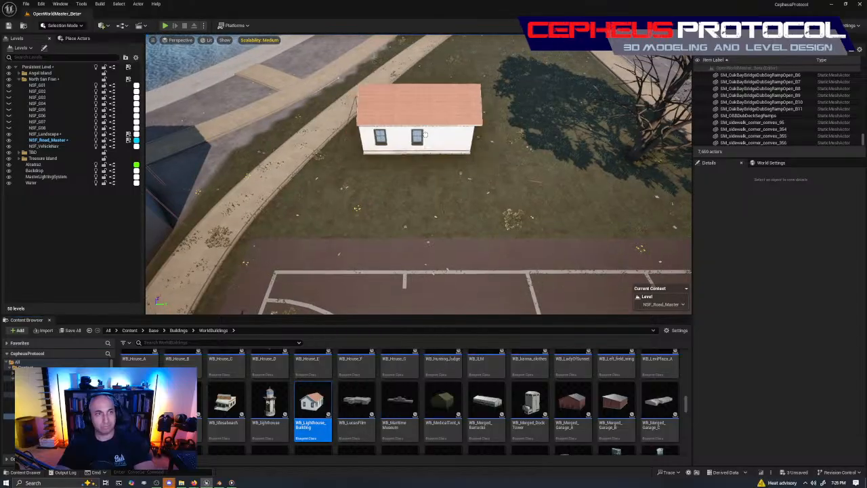
{"action": "key", "text": "Escape"}
Step: Select the basketball court together with the red-roofed waterfront building and move the selected actors to the NSF_G01 level
{"action": "key", "text": "s"}
{"action": "right_click_drag", "start_coordinate": [445, 252], "coordinate": [440, 235]}
{"action": "key", "text": "a"}
{"action": "key", "text": "w"}
{"action": "left_click", "coordinate": [644, 223]}
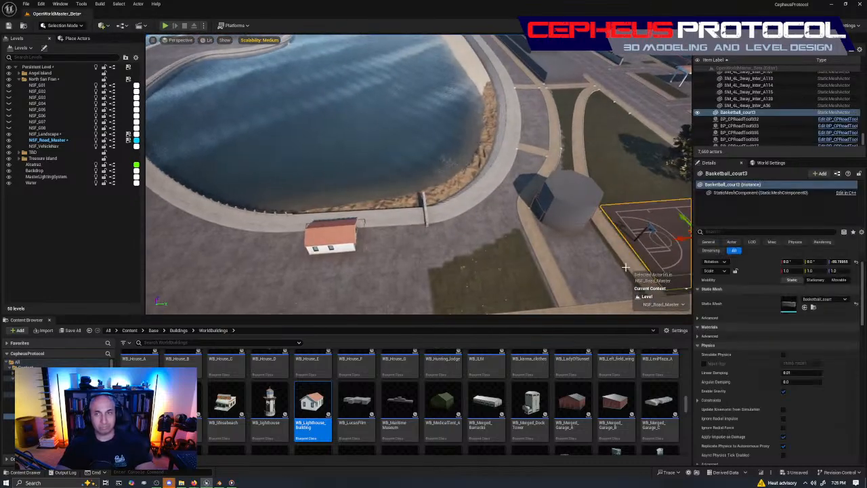
{"action": "right_click_drag", "start_coordinate": [644, 222], "coordinate": [640, 222]}
{"action": "key", "text": "d"}
{"action": "left_click", "coordinate": [228, 231], "text": "ctrl"}
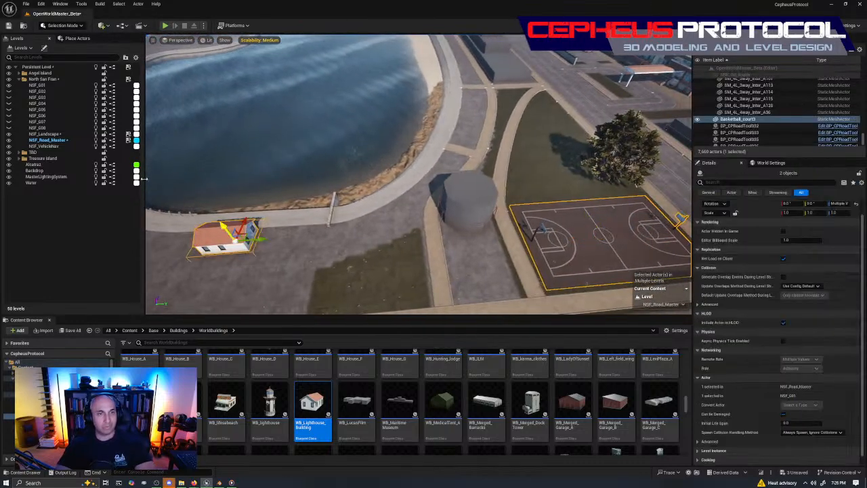
{"action": "right_click", "coordinate": [48, 87]}
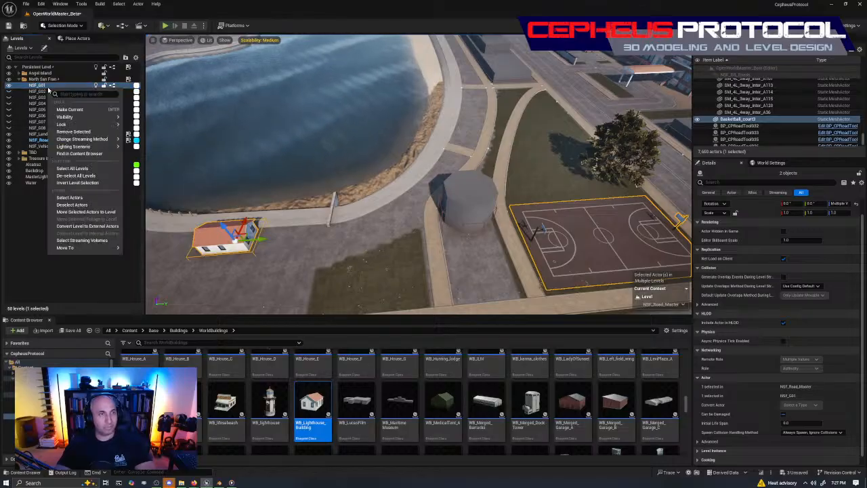
{"action": "left_click", "coordinate": [84, 237]}
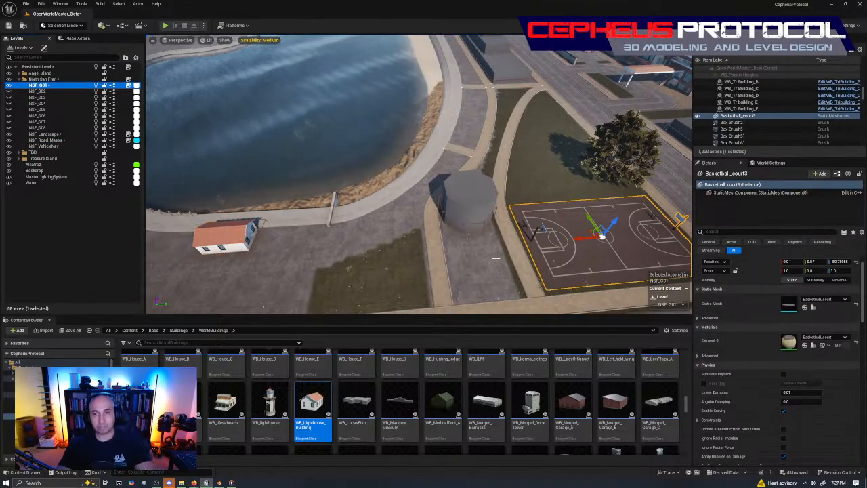
Step: Rotate the basketball court slightly to align it with the surrounding footpaths and nudge it toward the lower footpath
{"action": "right_click_drag", "start_coordinate": [495, 258], "coordinate": [569, 312]}
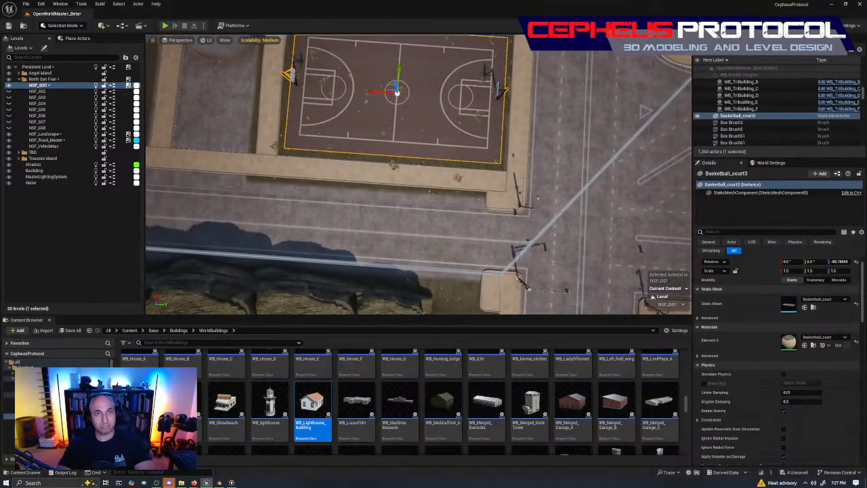
{"action": "scroll", "coordinate": [453, 145], "scroll_direction": "up", "scroll_amount": 3}
{"action": "scroll", "coordinate": [429, 91], "scroll_direction": "down", "scroll_amount": 5}
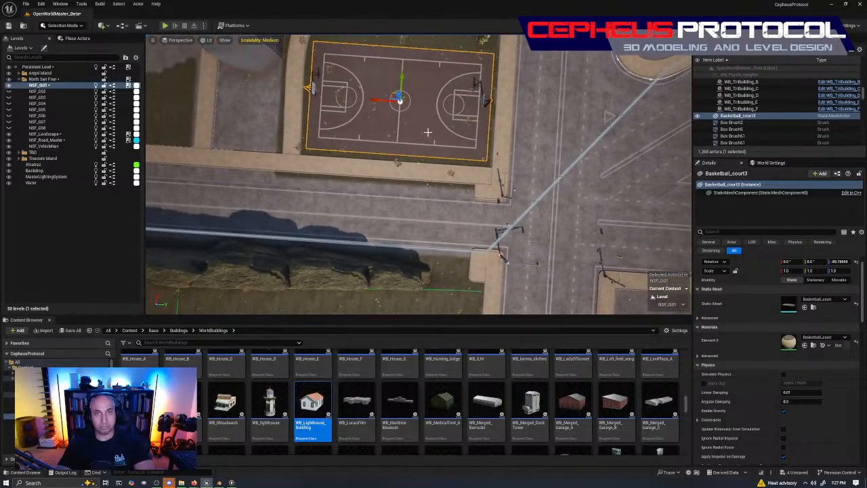
{"action": "left_click_drag", "start_coordinate": [407, 136], "coordinate": [360, 100]}
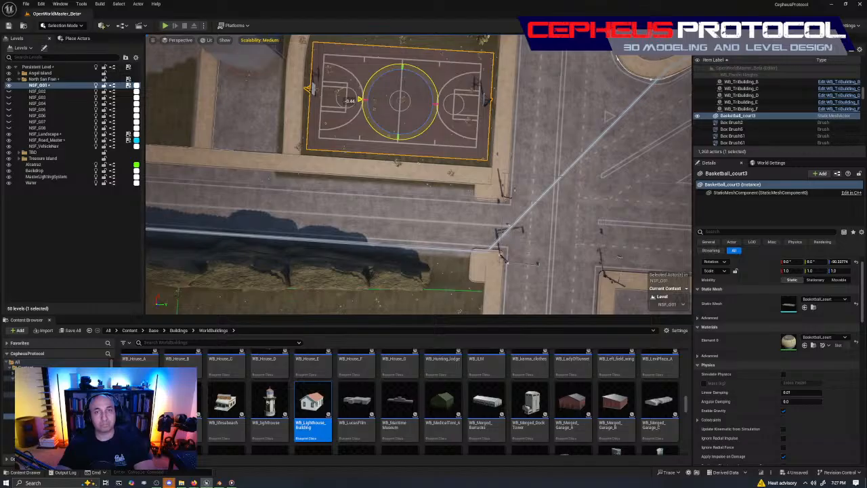
{"action": "left_click_drag", "start_coordinate": [411, 137], "coordinate": [415, 138]}
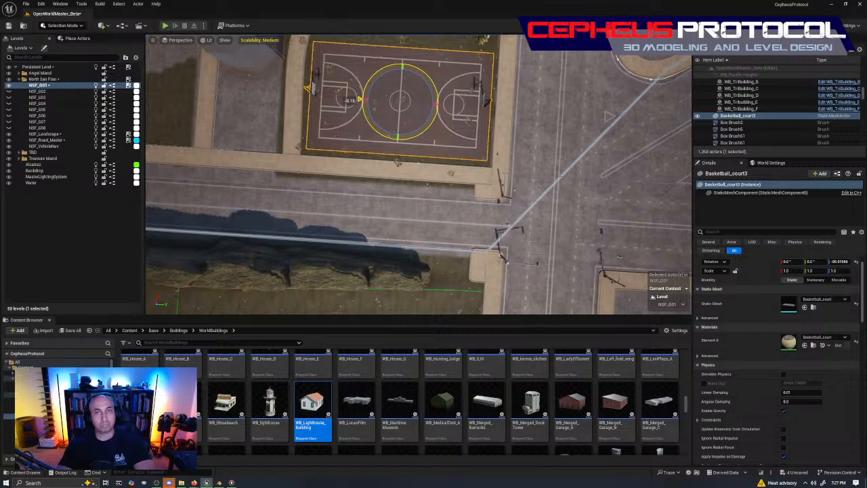
{"action": "key", "text": "w"}
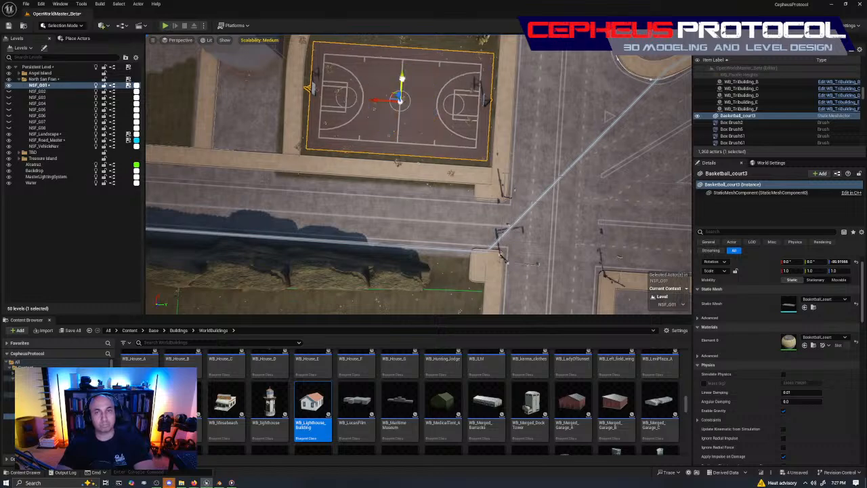
{"action": "left_click_drag", "start_coordinate": [402, 79], "coordinate": [402, 81]}
{"action": "mouse_move", "coordinate": [457, 241]}
{"action": "right_mouse_down"}
{"action": "mouse_move", "coordinate": [444, 234]}
{"action": "mouse_move", "coordinate": [457, 240]}
{"action": "right_mouse_up"}
Step: Duplicate the red-roofed waterfront building onto the lawn between the footpath and the tree, and save the levels
{"action": "left_click", "coordinate": [420, 218]}
{"action": "mouse_move", "coordinate": [363, 203]}
{"action": "right_mouse_down"}
{"action": "mouse_move", "coordinate": [379, 203]}
{"action": "mouse_move", "coordinate": [363, 202]}
{"action": "right_mouse_up"}
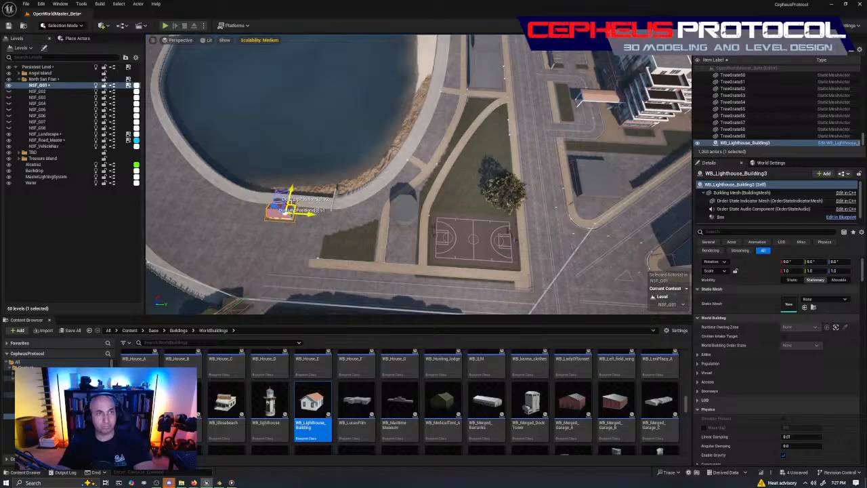
{"action": "left_click_drag", "start_coordinate": [291, 197], "coordinate": [473, 203], "text": "alt"}
{"action": "key", "text": "ctrl+s"}
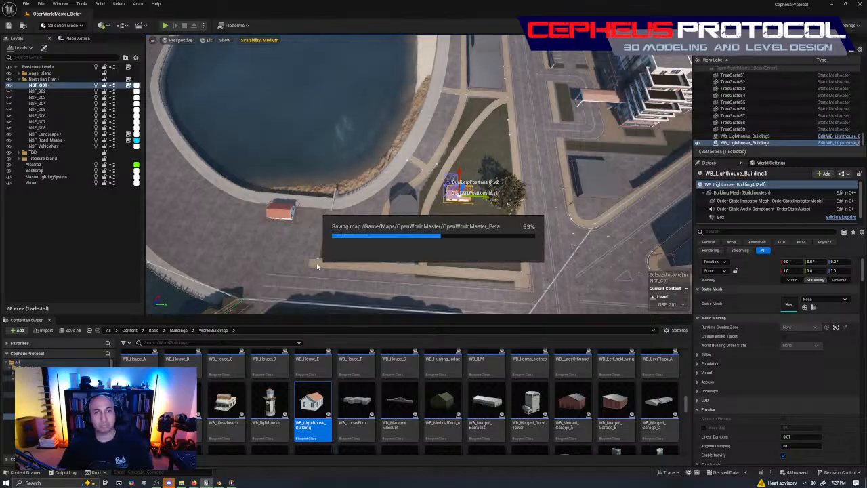
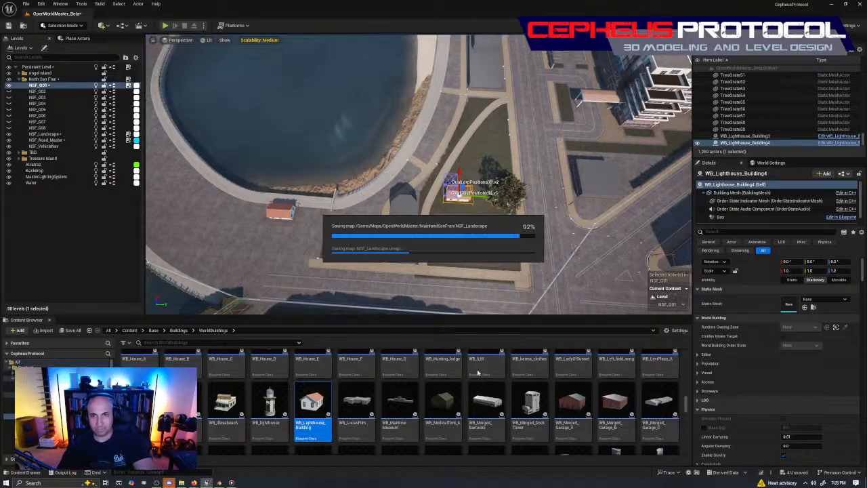
Step: Browse further WorldBuildings assets and examine the copied red-roofed building beside the basketball court up close
{"action": "scroll", "coordinate": [428, 396], "scroll_direction": "down", "scroll_amount": 2}
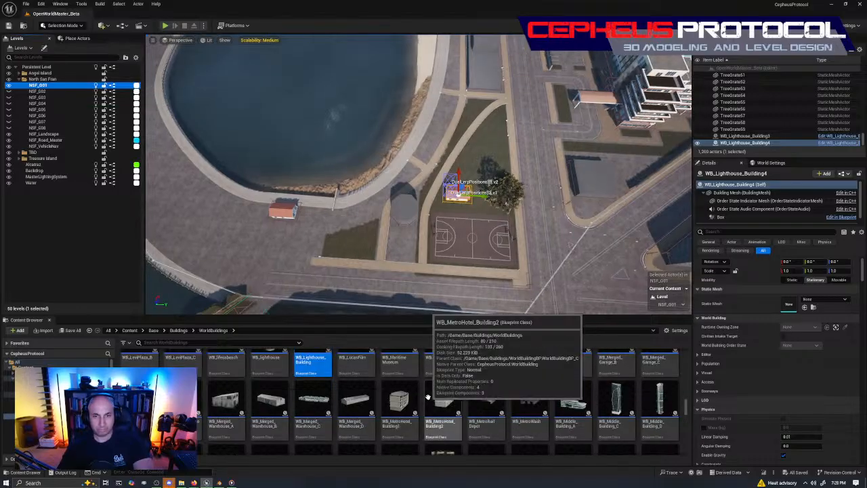
{"action": "scroll", "coordinate": [427, 396], "scroll_direction": "down", "scroll_amount": 2}
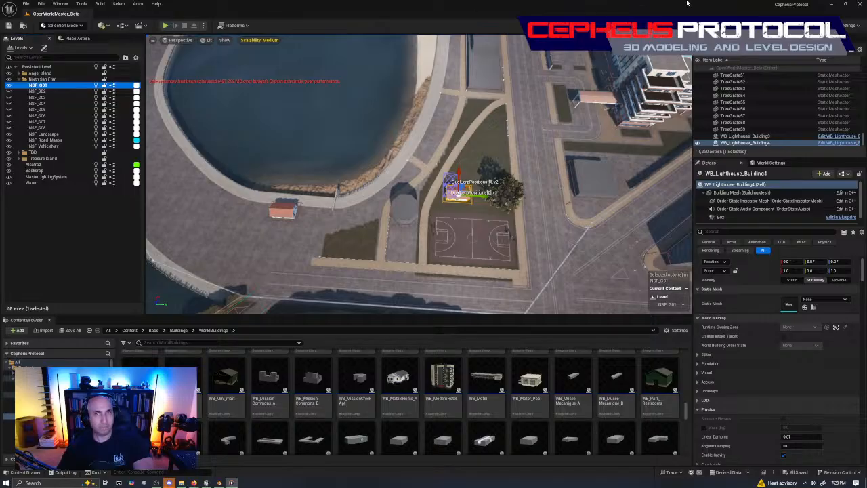
{"action": "left_click", "coordinate": [740, 3]}
{"action": "right_click_drag", "start_coordinate": [433, 183], "coordinate": [277, 203]}
{"action": "key", "text": "w"}
{"action": "key", "text": "d"}
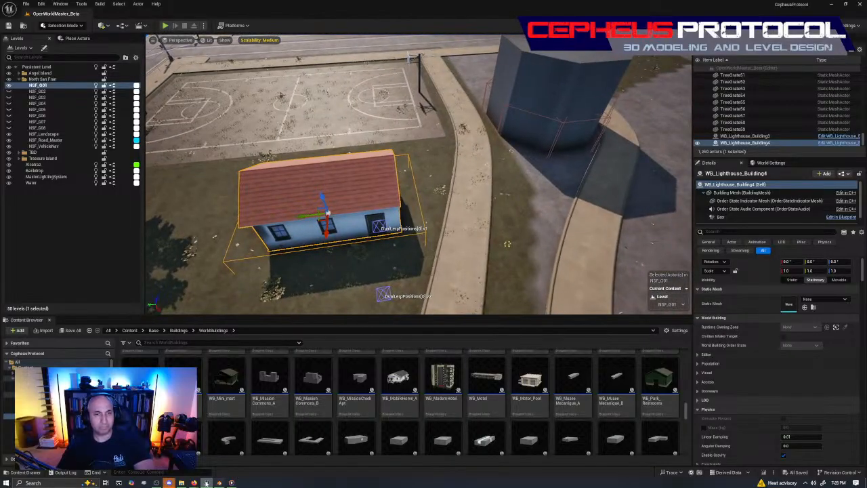
Step: Switch to Google Earth and examine the Maritime Park bocce ball court, the small fenced building and the surrounding lawns
{"action": "mouse_move", "coordinate": [193, 483]}
{"action": "left_click", "coordinate": [237, 465]}
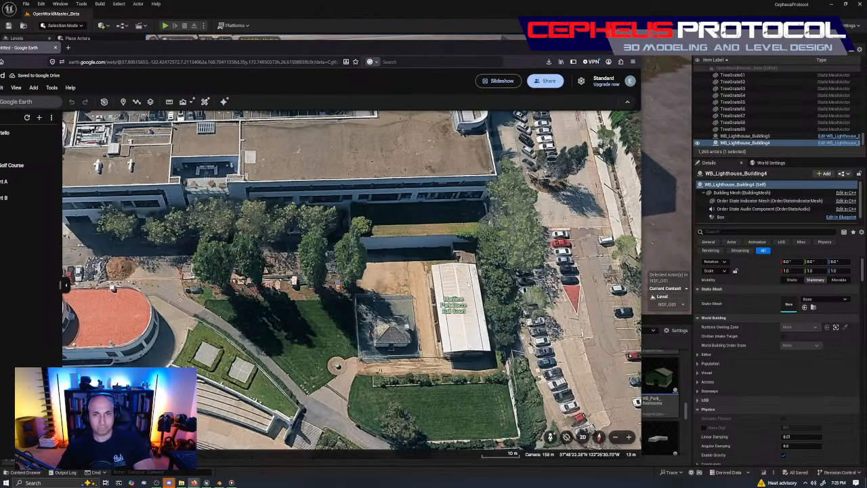
{"action": "middle_click_drag", "start_coordinate": [306, 317], "coordinate": [386, 278]}
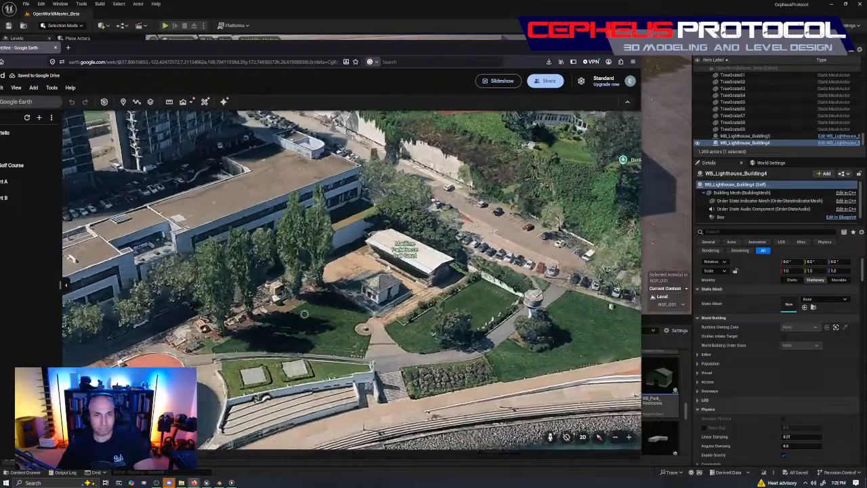
{"action": "scroll", "coordinate": [401, 291], "scroll_direction": "up", "scroll_amount": 3}
{"action": "scroll", "coordinate": [400, 291], "scroll_direction": "up", "scroll_amount": 3}
{"action": "middle_click_drag", "start_coordinate": [444, 271], "coordinate": [7, 308]}
{"action": "middle_click_drag", "start_coordinate": [474, 237], "coordinate": [306, 205]}
{"action": "middle_click_drag", "start_coordinate": [540, 236], "coordinate": [567, 237]}
{"action": "left_click_drag", "start_coordinate": [566, 237], "coordinate": [398, 221]}
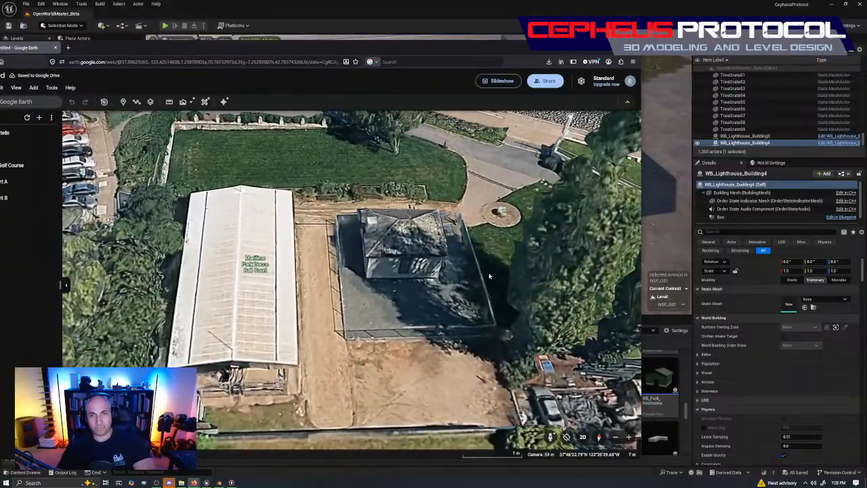
Step: Switch back to Unreal Editor and move the red-roofed lawn building farther away from the basketball court
{"action": "left_click", "coordinate": [393, 2]}
{"action": "right_click_drag", "start_coordinate": [406, 169], "coordinate": [349, 241]}
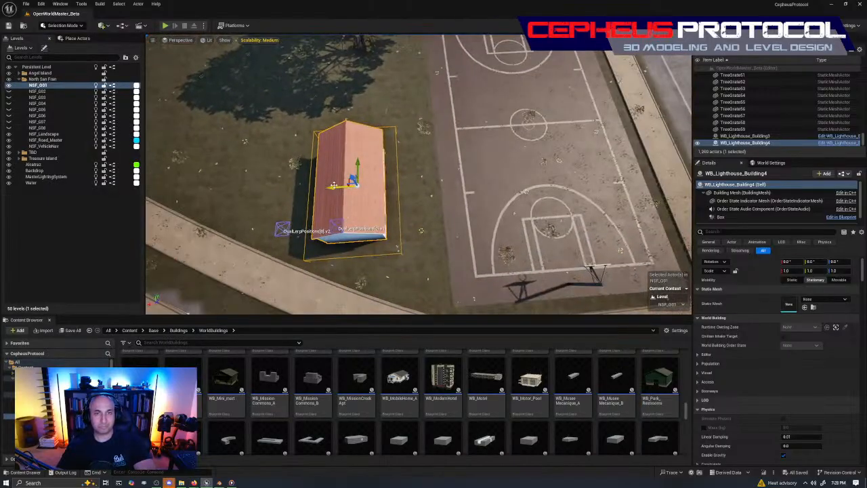
{"action": "left_click_drag", "start_coordinate": [333, 185], "coordinate": [343, 197]}
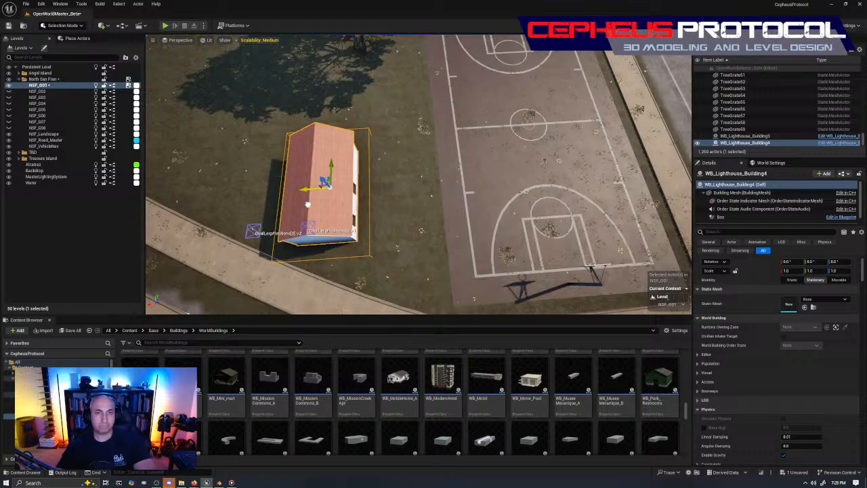
Step: Inspect the waterfront building and browse the WorldBuildings assets for another small park building, picking out WB_Small_Garage
{"action": "right_click_drag", "start_coordinate": [348, 155], "coordinate": [449, 205]}
{"action": "left_click", "coordinate": [517, 216]}
{"action": "left_click", "coordinate": [400, 113]}
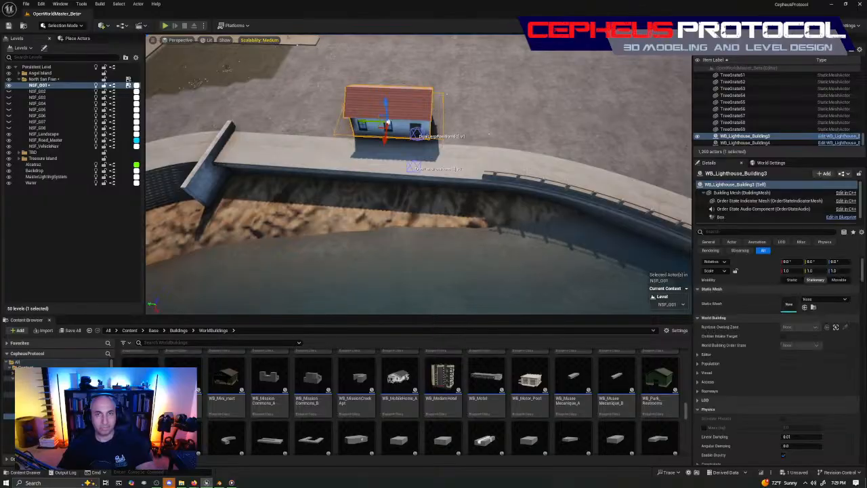
{"action": "right_click_drag", "start_coordinate": [407, 135], "coordinate": [365, 166]}
{"action": "scroll", "coordinate": [528, 369], "scroll_direction": "down", "scroll_amount": 1}
{"action": "scroll", "coordinate": [545, 412], "scroll_direction": "down", "scroll_amount": 3}
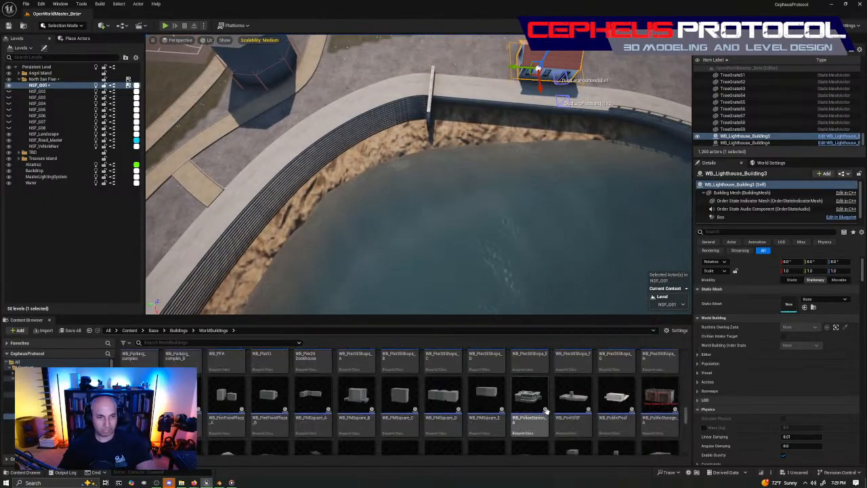
{"action": "scroll", "coordinate": [667, 411], "scroll_direction": "down", "scroll_amount": 4}
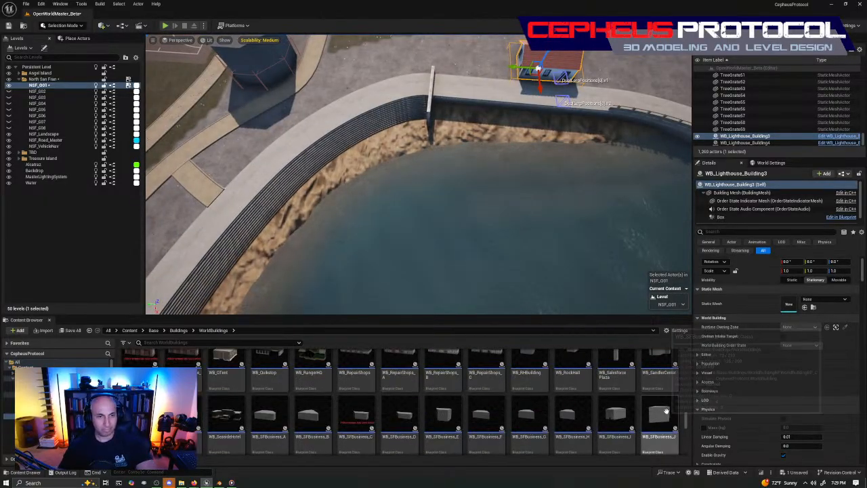
{"action": "scroll", "coordinate": [641, 412], "scroll_direction": "down", "scroll_amount": 4}
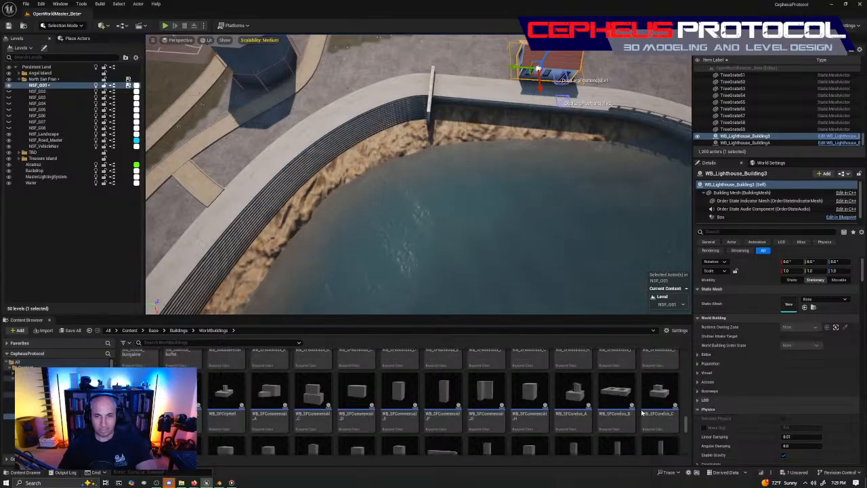
{"action": "scroll", "coordinate": [641, 412], "scroll_direction": "down", "scroll_amount": 4}
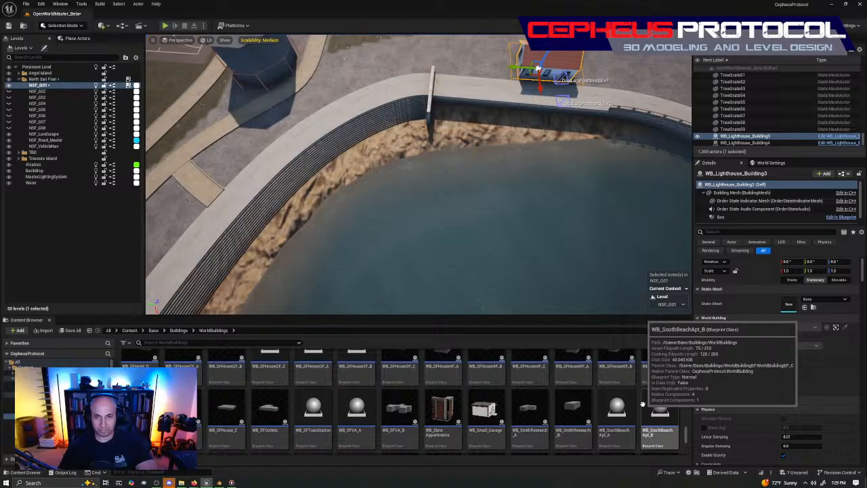
{"action": "scroll", "coordinate": [642, 404], "scroll_direction": "down", "scroll_amount": 2}
{"action": "left_click", "coordinate": [485, 369]}
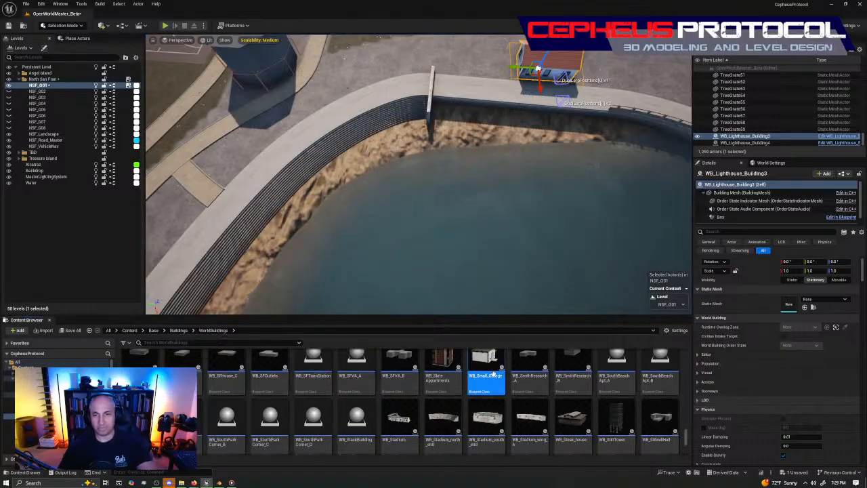
Step: Try WB_Small_Garage on the lawn next to the red-roofed building, and delete it from the level
{"action": "right_click_drag", "start_coordinate": [554, 198], "coordinate": [536, 203]}
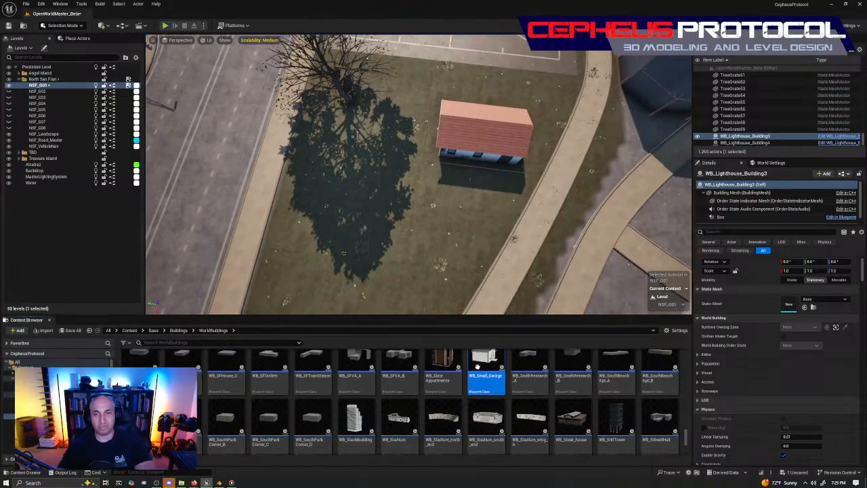
{"action": "left_click_drag", "start_coordinate": [478, 367], "coordinate": [364, 191]}
{"action": "right_click_drag", "start_coordinate": [364, 191], "coordinate": [376, 153]}
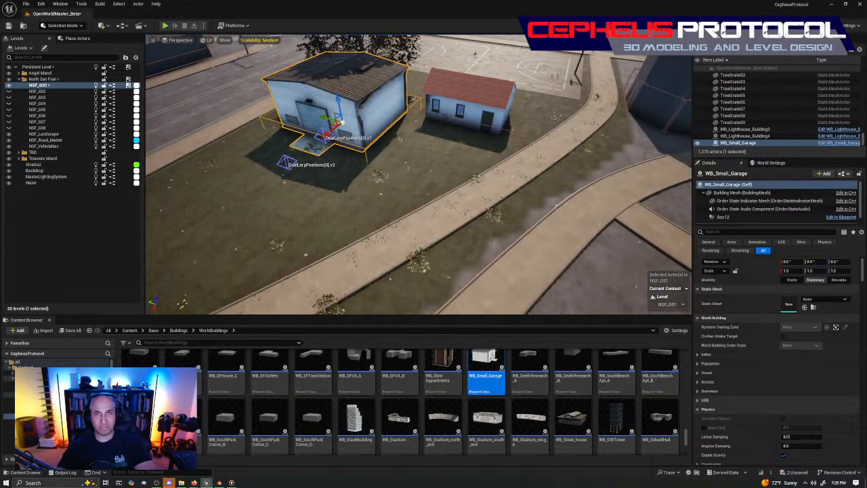
{"action": "left_click", "coordinate": [468, 102]}
{"action": "left_click", "coordinate": [375, 109]}
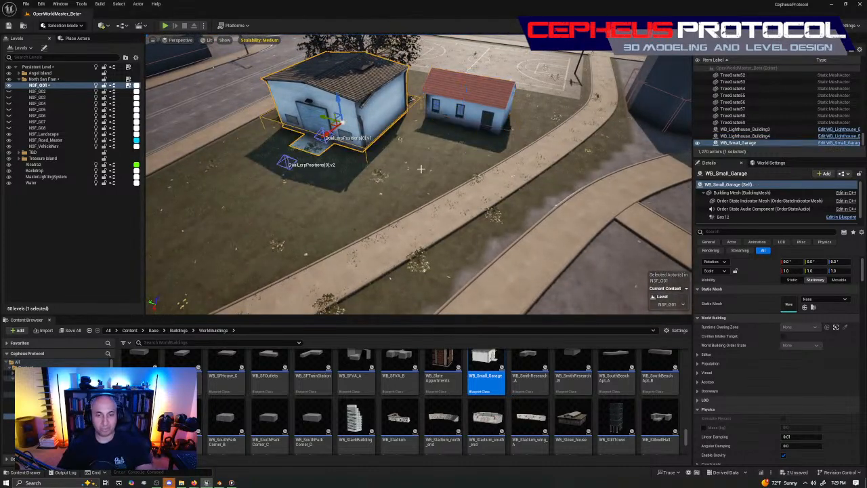
{"action": "key", "text": "Delete"}
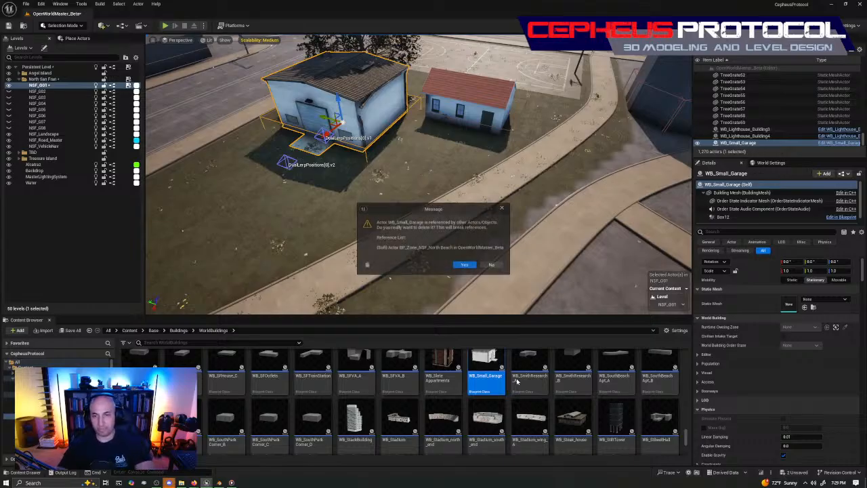
{"action": "left_click", "coordinate": [463, 265]}
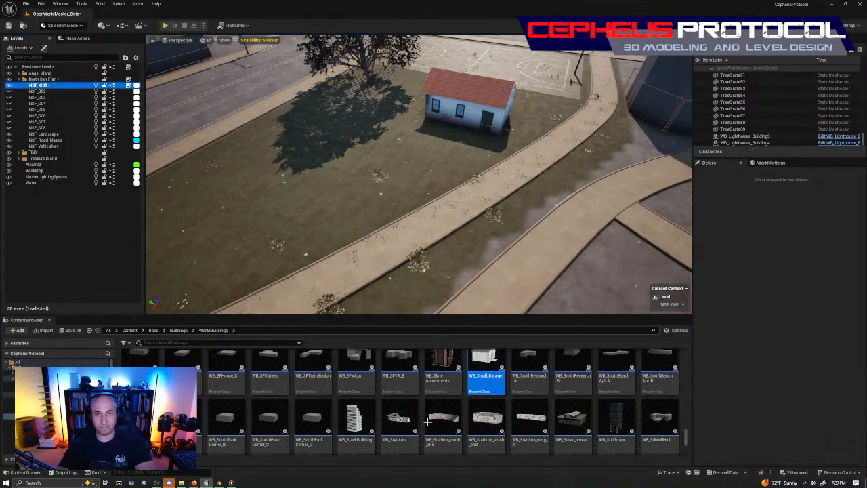
Step: Browse the stadium, tent and surf shop assets further down the WorldBuildings folder
{"action": "scroll", "coordinate": [594, 423], "scroll_direction": "up", "scroll_amount": 1}
{"action": "scroll", "coordinate": [593, 423], "scroll_direction": "down", "scroll_amount": 1}
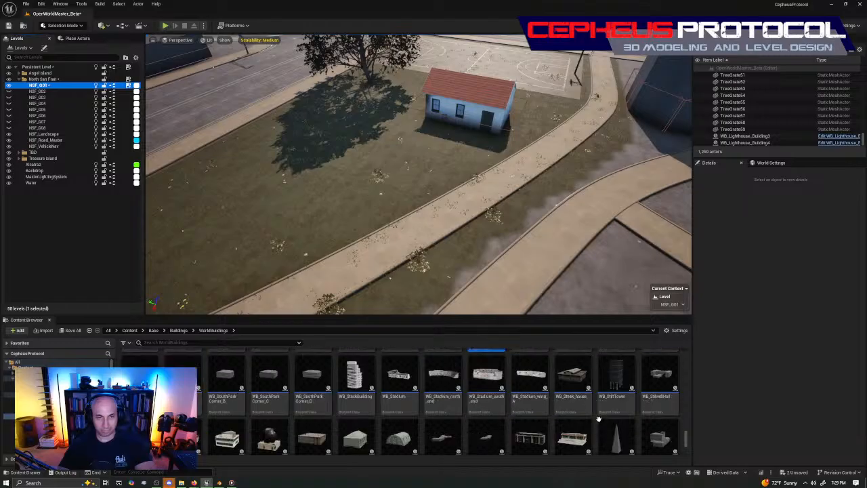
{"action": "scroll", "coordinate": [593, 423], "scroll_direction": "down", "scroll_amount": 1}
Step: Select two yellow parking barriers with their stall markings in the existing parking lot and copy them to the waterfront park
{"action": "key", "text": "s"}
{"action": "right_click_drag", "start_coordinate": [591, 202], "coordinate": [474, 247]}
{"action": "key", "text": "s"}
{"action": "key", "text": "w"}
{"action": "key", "text": "w"}
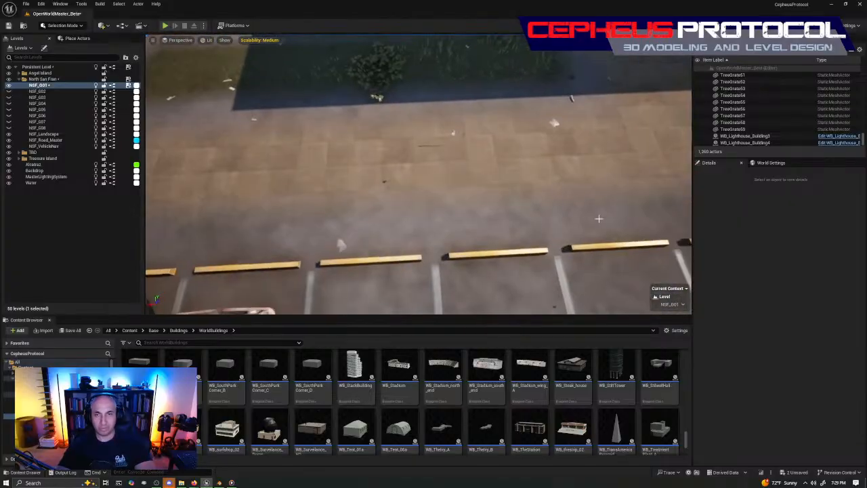
{"action": "left_click", "coordinate": [618, 248]}
{"action": "key", "text": "s"}
{"action": "right_click_drag", "start_coordinate": [618, 247], "coordinate": [634, 257]}
{"action": "key", "text": "s"}
{"action": "key", "text": "s"}
{"action": "right_click_drag", "start_coordinate": [540, 206], "coordinate": [525, 188]}
{"action": "left_click", "coordinate": [373, 229]}
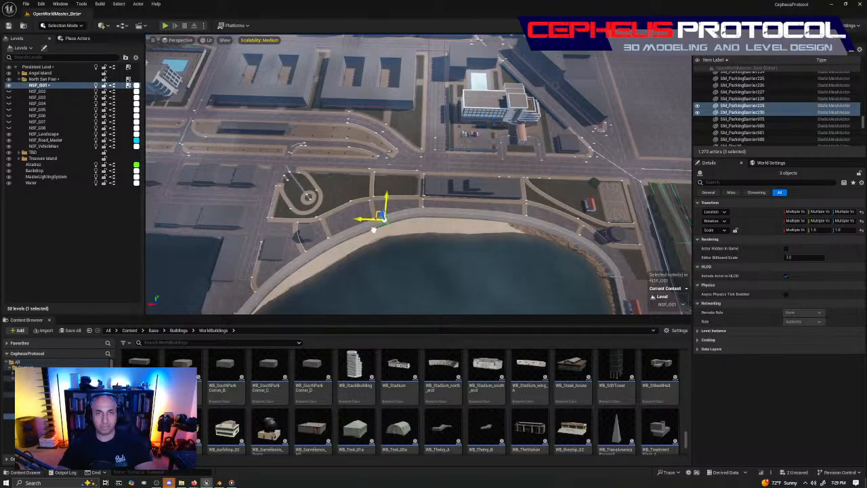
Step: Position the copied parking stalls on the pavement alongside the lawn's footpath corner and lower them toward the ground
{"action": "key", "text": "w"}
{"action": "right_click_drag", "start_coordinate": [265, 261], "coordinate": [213, 335]}
{"action": "right_click_drag", "start_coordinate": [387, 277], "coordinate": [402, 268]}
{"action": "key", "text": "s"}
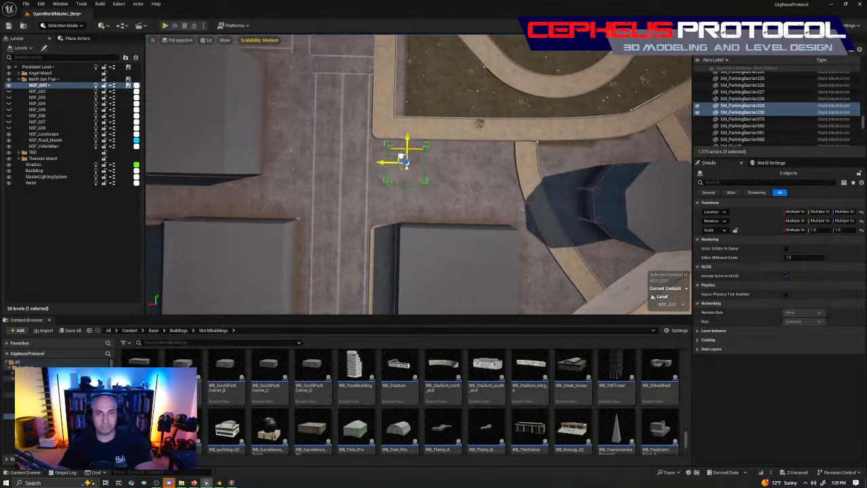
{"action": "key", "text": "w"}
{"action": "right_click_drag", "start_coordinate": [402, 267], "coordinate": [541, 53]}
{"action": "key", "text": "s"}
{"action": "key", "text": "a"}
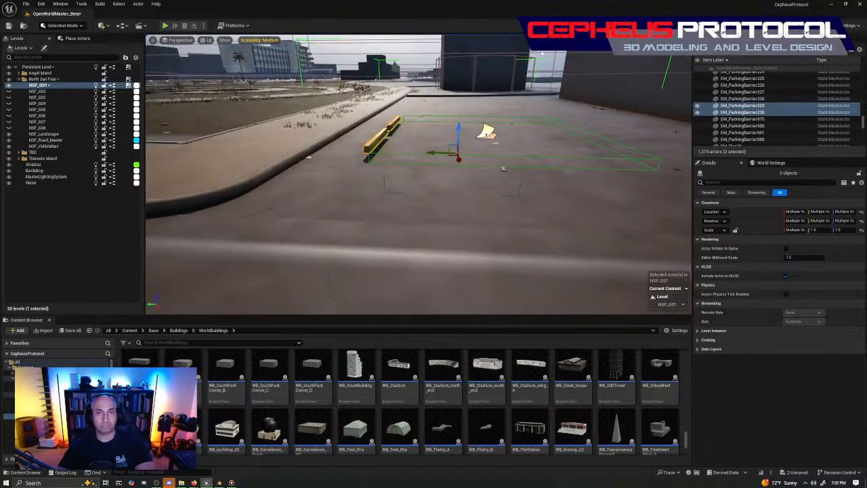
{"action": "left_click_drag", "start_coordinate": [459, 126], "coordinate": [457, 133]}
Step: Slide the parking stalls along the footpath edge until they sit beside the curved footpath
{"action": "key", "text": "w"}
{"action": "right_click_drag", "start_coordinate": [458, 133], "coordinate": [305, 207]}
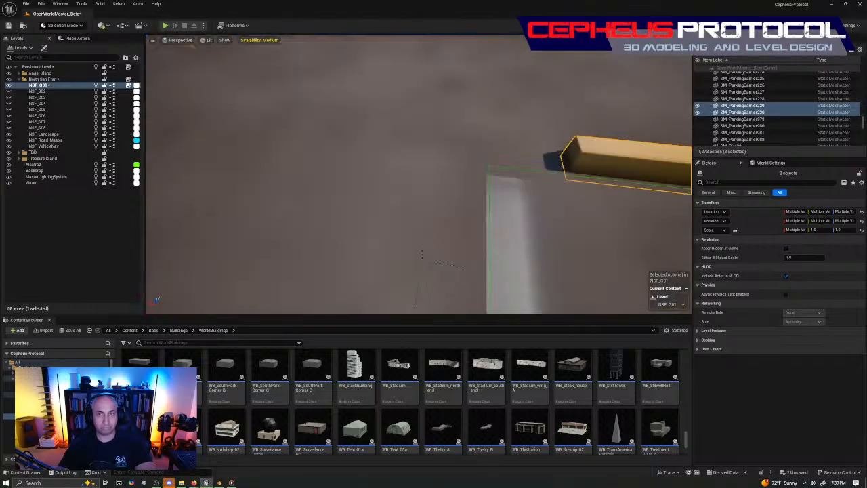
{"action": "key", "text": "s"}
{"action": "right_click_drag", "start_coordinate": [325, 101], "coordinate": [369, 167]}
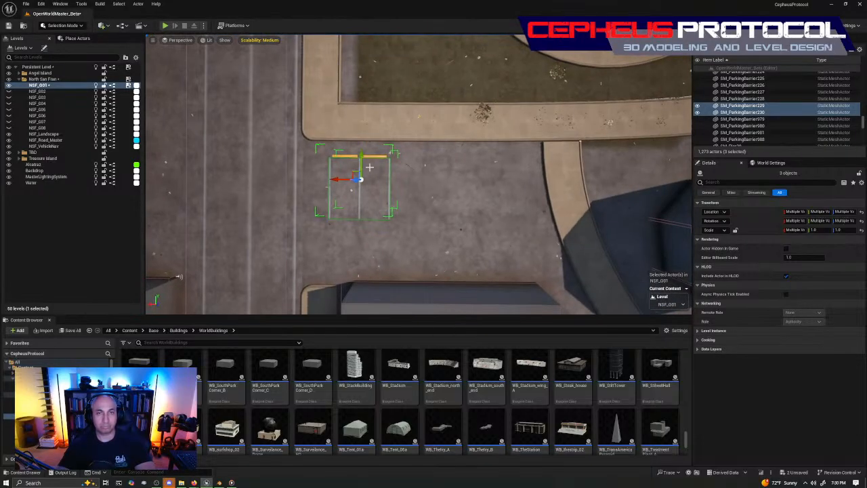
{"action": "left_click_drag", "start_coordinate": [333, 178], "coordinate": [502, 196]}
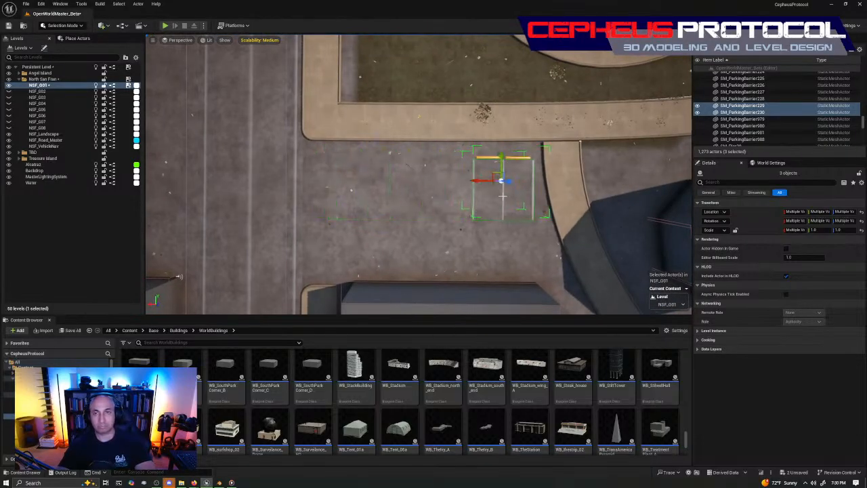
Step: Move the two parking stalls against the lawn's footpath and duplicate them along it to make a row of six stalls
{"action": "left_click_drag", "start_coordinate": [498, 156], "coordinate": [503, 147]}
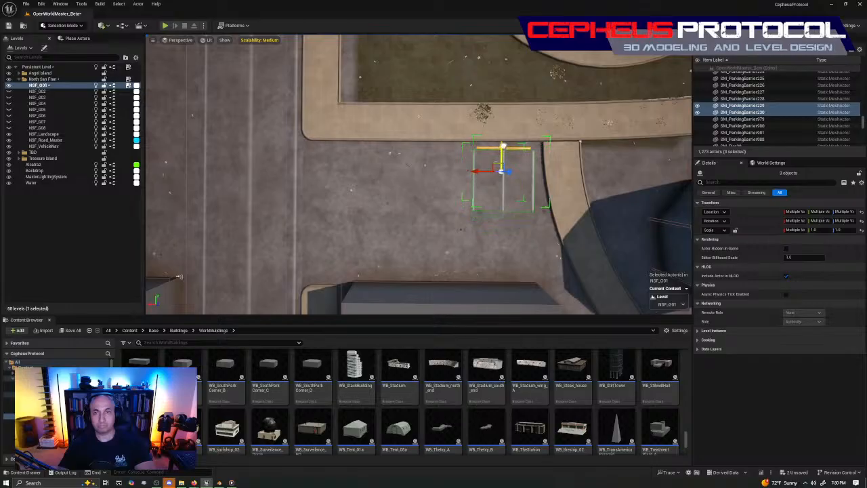
{"action": "key", "text": "e"}
{"action": "left_click_drag", "start_coordinate": [467, 182], "coordinate": [460, 173]}
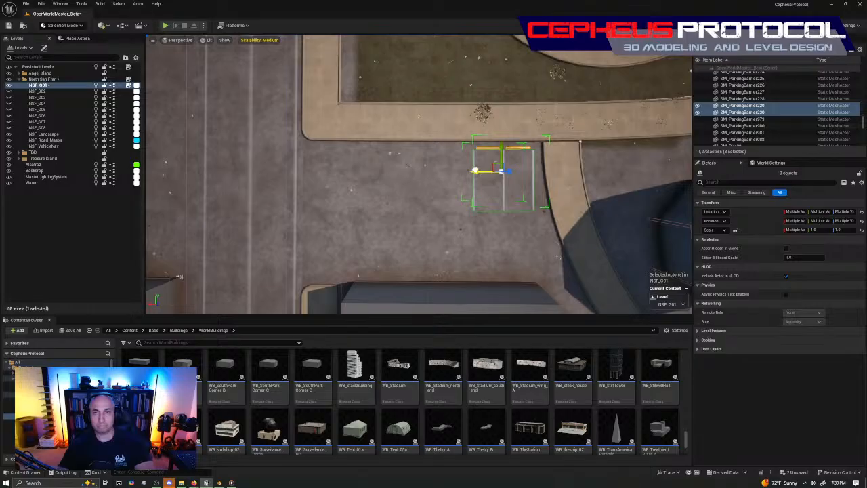
{"action": "left_click_drag", "start_coordinate": [475, 170], "coordinate": [359, 181], "text": "alt"}
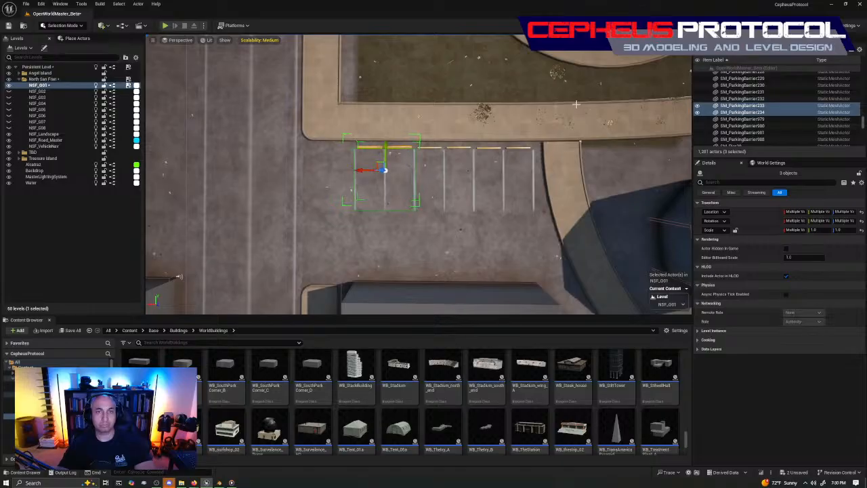
{"action": "right_click_drag", "start_coordinate": [576, 105], "coordinate": [685, 67]}
{"action": "left_click", "coordinate": [536, 157]}
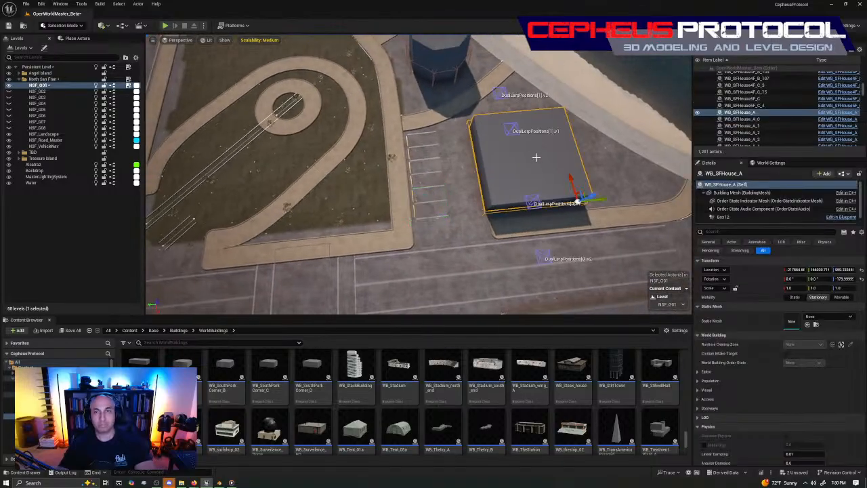
{"action": "right_click_drag", "start_coordinate": [537, 157], "coordinate": [602, 153]}
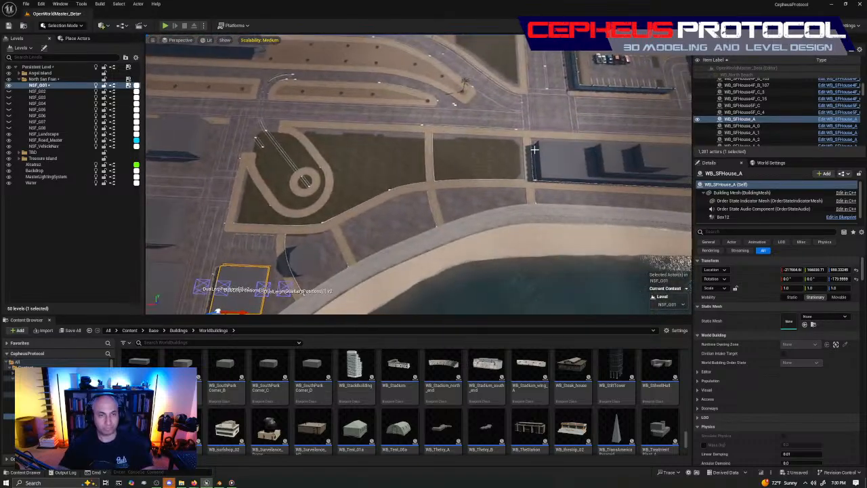
{"action": "right_click_drag", "start_coordinate": [435, 167], "coordinate": [431, 164]}
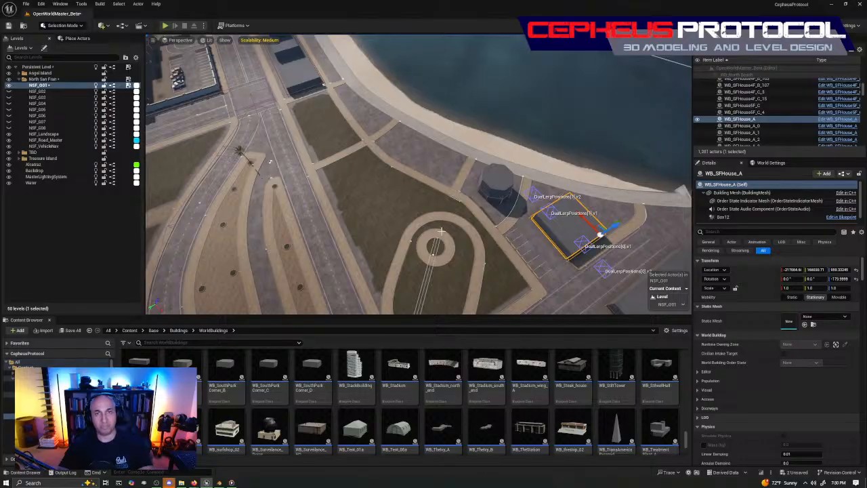
Step: Switch to landscape painting with the Concrete_Plates layer and start covering the grass in the centre of the circular path
{"action": "key", "text": "shift+2"}
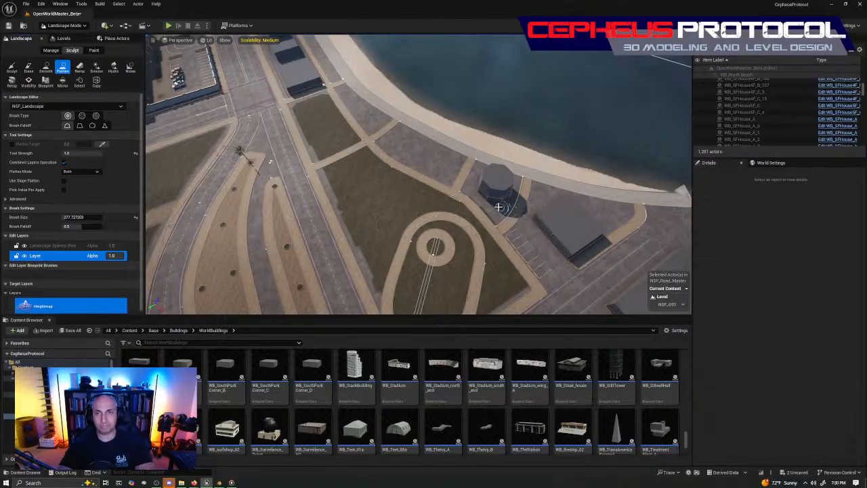
{"action": "right_click_drag", "start_coordinate": [501, 208], "coordinate": [521, 208]}
{"action": "left_click", "coordinate": [93, 50]}
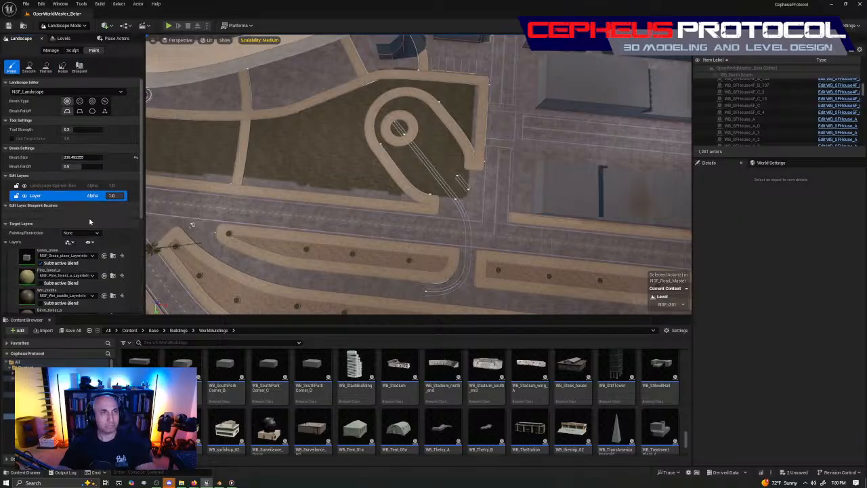
{"action": "scroll", "coordinate": [64, 265], "scroll_direction": "down", "scroll_amount": 5}
{"action": "scroll", "coordinate": [65, 266], "scroll_direction": "down", "scroll_amount": 3}
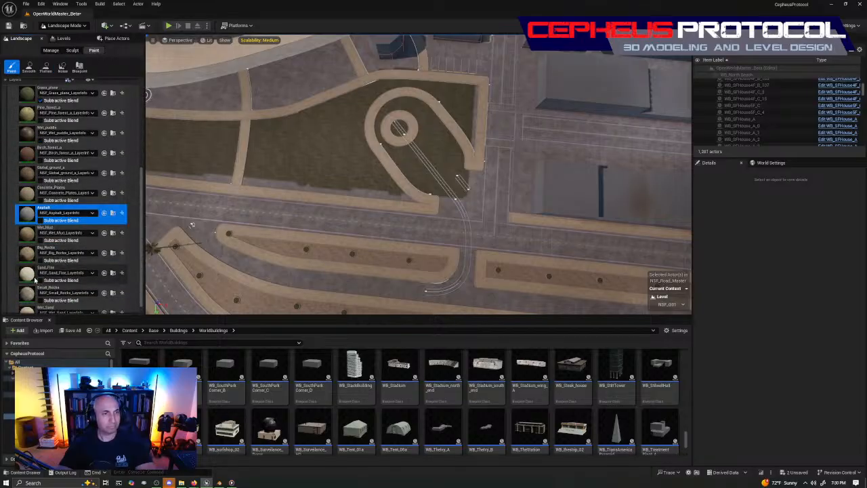
{"action": "left_click", "coordinate": [67, 194]}
{"action": "mouse_move", "coordinate": [360, 176]}
{"action": "right_mouse_down"}
{"action": "mouse_move", "coordinate": [320, 177]}
{"action": "mouse_move", "coordinate": [374, 171]}
{"action": "right_mouse_up"}
{"action": "key", "text": "w"}
{"action": "left_click", "coordinate": [318, 172]}
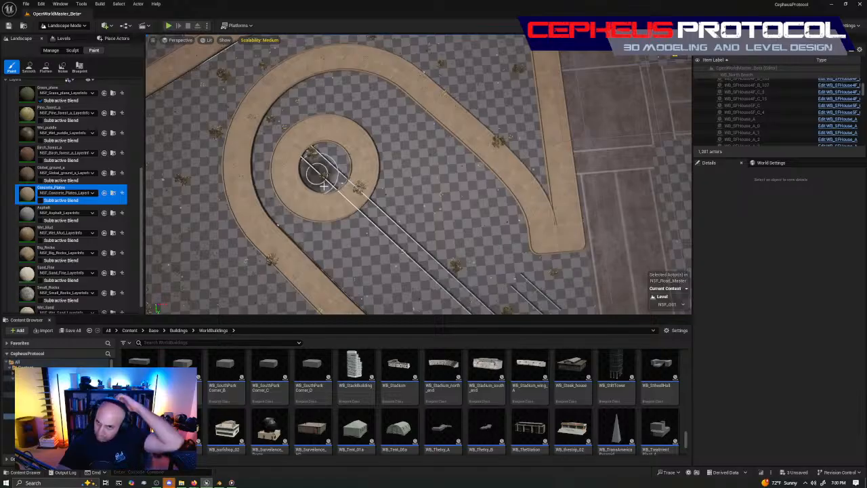
{"action": "left_click", "coordinate": [320, 189]}
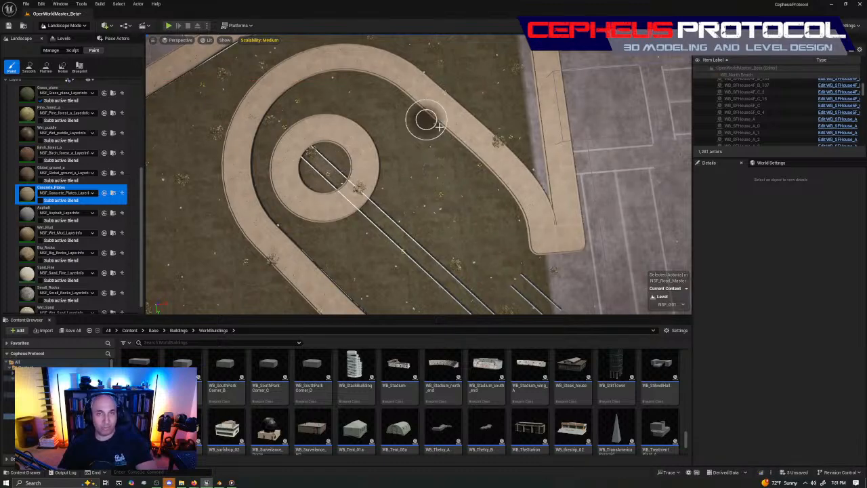
{"action": "mouse_move", "coordinate": [343, 159]}
{"action": "left_mouse_down"}
{"action": "mouse_move", "coordinate": [321, 168]}
{"action": "mouse_move", "coordinate": [318, 156]}
{"action": "mouse_move", "coordinate": [309, 161]}
{"action": "mouse_move", "coordinate": [329, 167]}
{"action": "mouse_move", "coordinate": [317, 175]}
{"action": "mouse_move", "coordinate": [323, 160]}
{"action": "mouse_move", "coordinate": [324, 179]}
{"action": "left_mouse_up"}
Step: Paint the remaining edges inside the circular path's centre with Concrete_Plates around the ends of the rails
{"action": "mouse_move", "coordinate": [509, 122]}
{"action": "right_mouse_down"}
{"action": "mouse_move", "coordinate": [373, 123]}
{"action": "mouse_move", "coordinate": [504, 123]}
{"action": "mouse_move", "coordinate": [495, 124]}
{"action": "right_mouse_up"}
{"action": "key", "text": "s"}
{"action": "key", "text": "w"}
{"action": "key", "text": "a"}
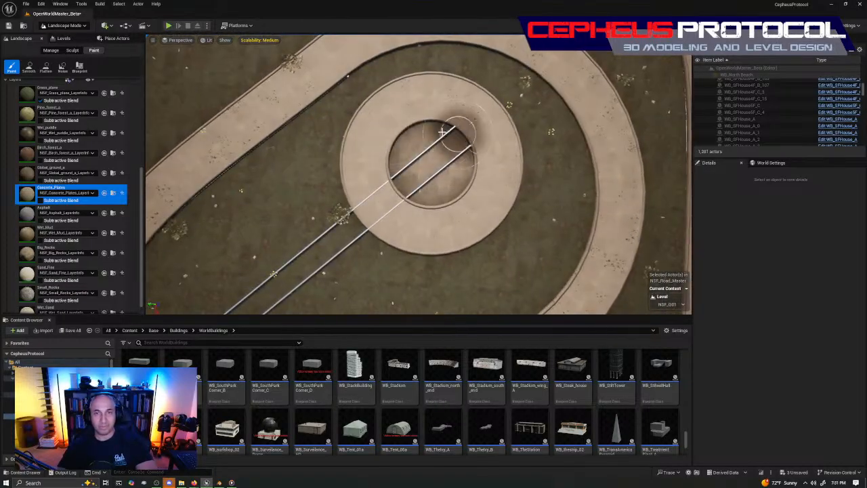
{"action": "mouse_move", "coordinate": [451, 132]}
{"action": "left_mouse_down"}
{"action": "mouse_move", "coordinate": [418, 185]}
{"action": "mouse_move", "coordinate": [400, 172]}
{"action": "mouse_move", "coordinate": [450, 143]}
{"action": "mouse_move", "coordinate": [400, 183]}
{"action": "mouse_move", "coordinate": [461, 149]}
{"action": "mouse_move", "coordinate": [442, 129]}
{"action": "mouse_move", "coordinate": [443, 200]}
{"action": "mouse_move", "coordinate": [476, 185]}
{"action": "mouse_move", "coordinate": [469, 141]}
{"action": "left_mouse_up"}
{"action": "right_click_drag", "start_coordinate": [470, 141], "coordinate": [468, 134]}
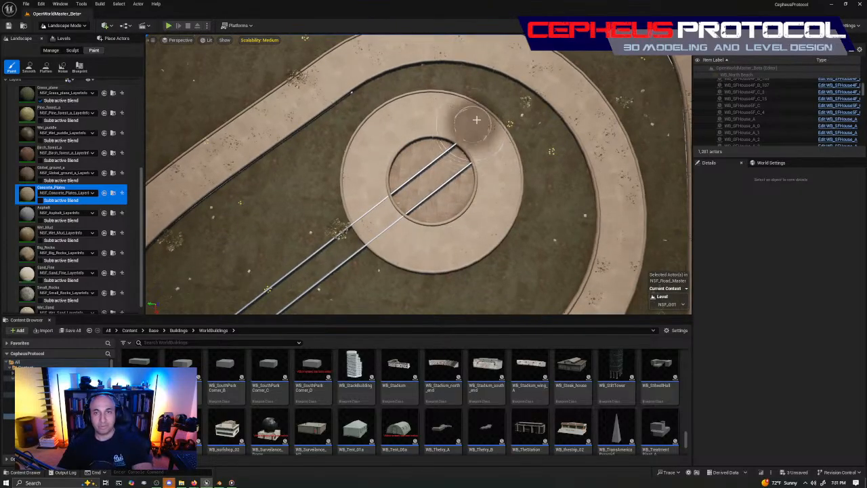
Step: Enlarge the brush and paint Concrete_Plates over the grass between the circular path and the surrounding loop footpath
{"action": "key", "text": "]"}
{"action": "key", "text": "]"}
{"action": "key", "text": "]"}
{"action": "key", "text": "]"}
{"action": "key", "text": "]"}
{"action": "key", "text": "]"}
{"action": "key", "text": "]"}
{"action": "key", "text": "]"}
{"action": "mouse_move", "coordinate": [486, 105]}
{"action": "left_mouse_down"}
{"action": "mouse_move", "coordinate": [463, 98]}
{"action": "mouse_move", "coordinate": [332, 116]}
{"action": "mouse_move", "coordinate": [329, 107]}
{"action": "mouse_move", "coordinate": [535, 112]}
{"action": "mouse_move", "coordinate": [580, 199]}
{"action": "mouse_move", "coordinate": [522, 145]}
{"action": "mouse_move", "coordinate": [555, 194]}
{"action": "mouse_move", "coordinate": [489, 152]}
{"action": "mouse_move", "coordinate": [348, 120]}
{"action": "mouse_move", "coordinate": [260, 182]}
{"action": "mouse_move", "coordinate": [315, 146]}
{"action": "mouse_move", "coordinate": [340, 199]}
{"action": "left_mouse_up"}
{"action": "mouse_move", "coordinate": [340, 199]}
{"action": "right_mouse_down"}
{"action": "mouse_move", "coordinate": [406, 196]}
{"action": "mouse_move", "coordinate": [414, 184]}
{"action": "right_mouse_up"}
{"action": "mouse_move", "coordinate": [467, 115]}
{"action": "left_mouse_down"}
{"action": "mouse_move", "coordinate": [478, 106]}
{"action": "mouse_move", "coordinate": [494, 135]}
{"action": "mouse_move", "coordinate": [491, 122]}
{"action": "mouse_move", "coordinate": [464, 212]}
{"action": "mouse_move", "coordinate": [467, 135]}
{"action": "mouse_move", "coordinate": [429, 190]}
{"action": "mouse_move", "coordinate": [436, 227]}
{"action": "mouse_move", "coordinate": [465, 199]}
{"action": "mouse_move", "coordinate": [437, 186]}
{"action": "mouse_move", "coordinate": [413, 146]}
{"action": "mouse_move", "coordinate": [286, 174]}
{"action": "mouse_move", "coordinate": [271, 191]}
{"action": "mouse_move", "coordinate": [253, 256]}
{"action": "mouse_move", "coordinate": [311, 201]}
{"action": "mouse_move", "coordinate": [380, 182]}
{"action": "mouse_move", "coordinate": [406, 186]}
{"action": "mouse_move", "coordinate": [327, 201]}
{"action": "mouse_move", "coordinate": [345, 200]}
{"action": "mouse_move", "coordinate": [333, 226]}
{"action": "left_mouse_up"}
{"action": "mouse_move", "coordinate": [333, 226]}
{"action": "right_mouse_down"}
{"action": "mouse_move", "coordinate": [420, 223]}
{"action": "mouse_move", "coordinate": [359, 216]}
{"action": "right_mouse_up"}
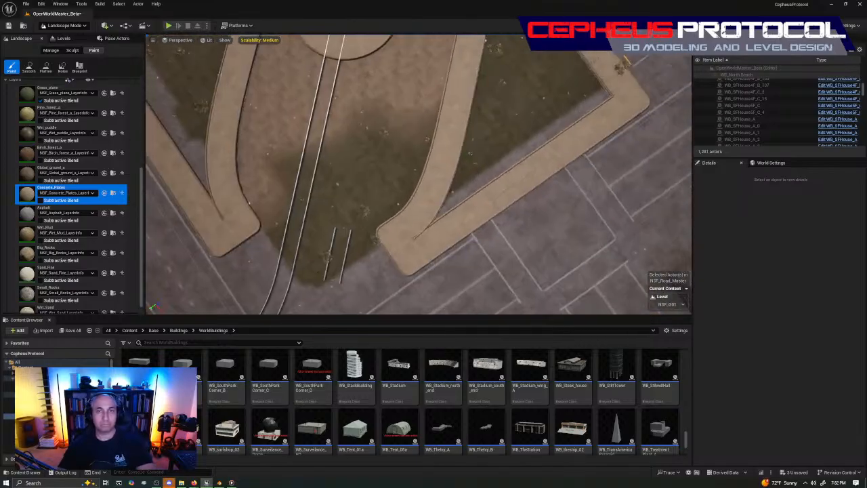
Step: Extend the Concrete_Plates paving toward the loop's open end, raising the tool strength to 1.0 for full coverage
{"action": "mouse_move", "coordinate": [392, 84]}
{"action": "left_mouse_down"}
{"action": "mouse_move", "coordinate": [415, 124]}
{"action": "mouse_move", "coordinate": [392, 181]}
{"action": "mouse_move", "coordinate": [371, 195]}
{"action": "mouse_move", "coordinate": [293, 207]}
{"action": "mouse_move", "coordinate": [251, 190]}
{"action": "mouse_move", "coordinate": [291, 132]}
{"action": "mouse_move", "coordinate": [311, 145]}
{"action": "mouse_move", "coordinate": [383, 147]}
{"action": "mouse_move", "coordinate": [267, 152]}
{"action": "mouse_move", "coordinate": [259, 178]}
{"action": "left_mouse_up"}
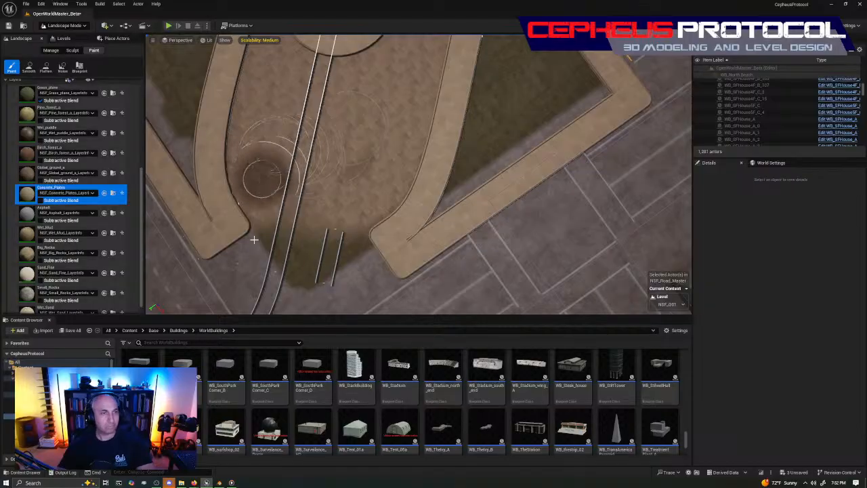
{"action": "scroll", "coordinate": [20, 179], "scroll_direction": "up", "scroll_amount": 10}
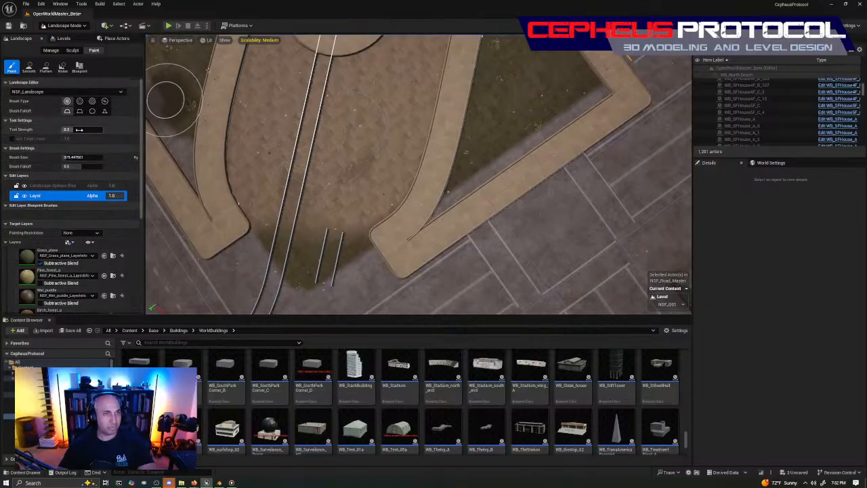
{"action": "mouse_move", "coordinate": [300, 120]}
{"action": "left_mouse_down"}
{"action": "mouse_move", "coordinate": [333, 178]}
{"action": "mouse_move", "coordinate": [274, 180]}
{"action": "mouse_move", "coordinate": [259, 165]}
{"action": "mouse_move", "coordinate": [259, 131]}
{"action": "left_mouse_up"}
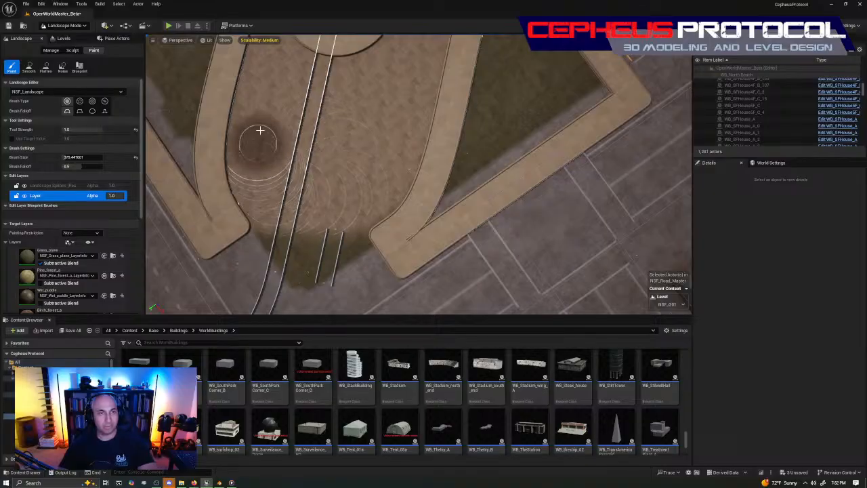
Step: Shrink the brush, cover the remaining grass around the rails at the loop's opening with Concrete_Plates, and save the level
{"action": "mouse_move", "coordinate": [388, 142]}
{"action": "right_mouse_down"}
{"action": "mouse_move", "coordinate": [481, 144]}
{"action": "mouse_move", "coordinate": [407, 136]}
{"action": "mouse_move", "coordinate": [399, 162]}
{"action": "right_mouse_up"}
{"action": "key", "text": "w"}
{"action": "key", "text": "s"}
{"action": "key", "text": "bracketleft"}
{"action": "key", "text": "bracketleft"}
{"action": "key", "text": "bracketleft"}
{"action": "key", "text": "bracketleft"}
{"action": "key", "text": "bracketleft"}
{"action": "key", "text": "bracketleft"}
{"action": "key", "text": "bracketleft"}
{"action": "key", "text": "bracketleft"}
{"action": "key", "text": "bracketleft"}
{"action": "key", "text": "bracketleft"}
{"action": "key", "text": "bracketleft"}
{"action": "key", "text": "bracketleft"}
{"action": "key", "text": "bracketleft"}
{"action": "key", "text": "bracketleft"}
{"action": "key", "text": "bracketleft"}
{"action": "key", "text": "bracketleft"}
{"action": "key", "text": "bracketleft"}
{"action": "key", "text": "bracketleft"}
{"action": "key", "text": "bracketleft"}
{"action": "key", "text": "bracketleft"}
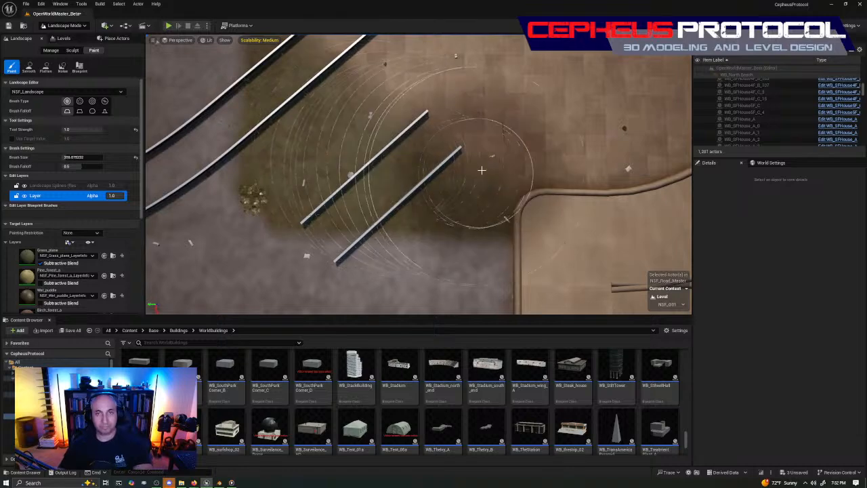
{"action": "mouse_move", "coordinate": [512, 194]}
{"action": "left_mouse_down"}
{"action": "mouse_move", "coordinate": [418, 201]}
{"action": "mouse_move", "coordinate": [524, 201]}
{"action": "mouse_move", "coordinate": [454, 187]}
{"action": "mouse_move", "coordinate": [426, 199]}
{"action": "mouse_move", "coordinate": [256, 199]}
{"action": "mouse_move", "coordinate": [267, 132]}
{"action": "mouse_move", "coordinate": [333, 83]}
{"action": "mouse_move", "coordinate": [336, 134]}
{"action": "mouse_move", "coordinate": [391, 125]}
{"action": "mouse_move", "coordinate": [459, 152]}
{"action": "mouse_move", "coordinate": [448, 166]}
{"action": "left_mouse_up"}
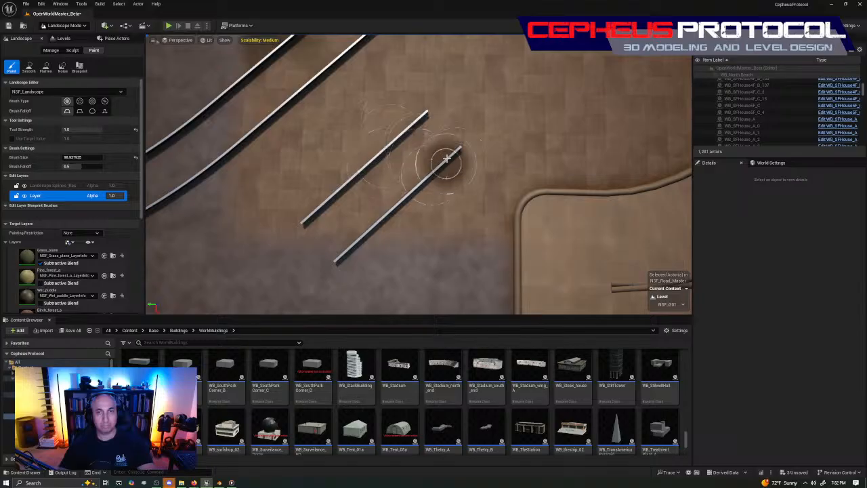
{"action": "mouse_move", "coordinate": [448, 166]}
{"action": "right_mouse_down"}
{"action": "mouse_move", "coordinate": [596, 169]}
{"action": "mouse_move", "coordinate": [420, 178]}
{"action": "right_mouse_up"}
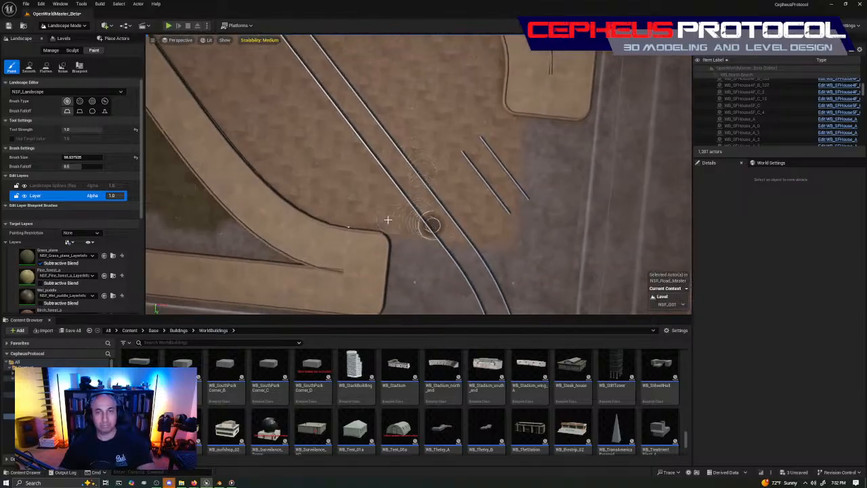
{"action": "right_click_drag", "start_coordinate": [456, 124], "coordinate": [349, 111]}
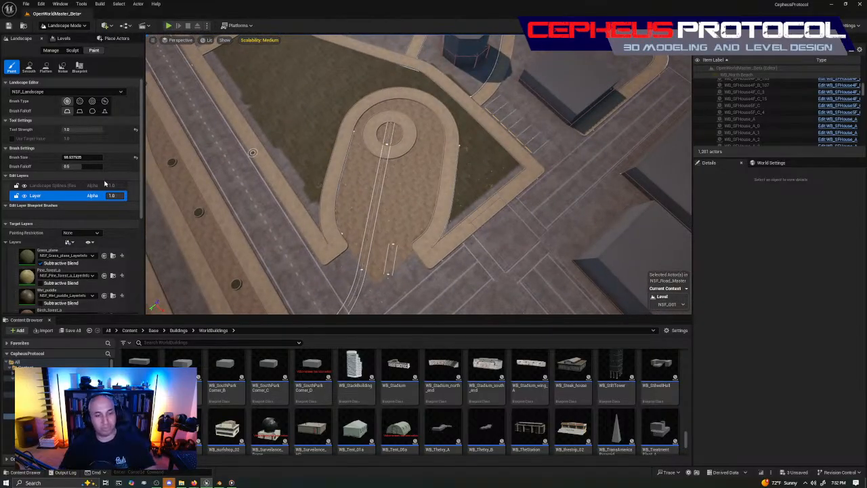
{"action": "key", "text": "ctrl+s"}
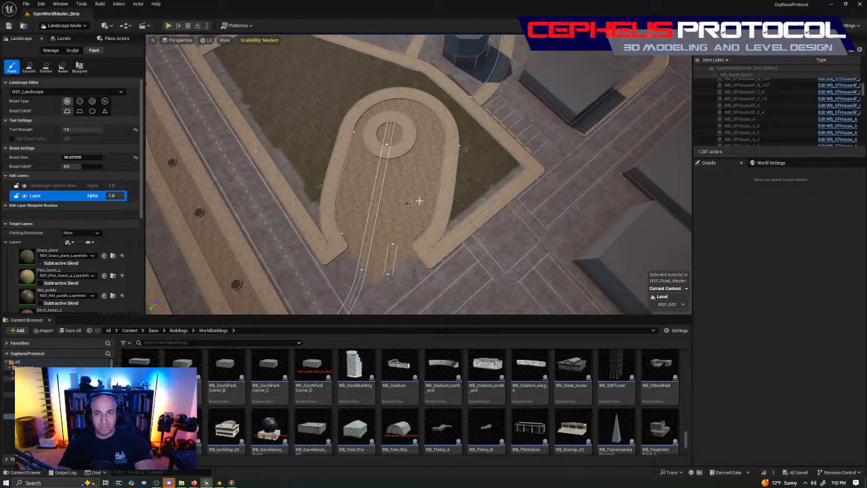
Step: Choose the Global_ground_a layer and start painting dirt in the grass wedge where the loop footpath meets the roadside footpath
{"action": "mouse_move", "coordinate": [419, 201]}
{"action": "right_mouse_down"}
{"action": "mouse_move", "coordinate": [586, 203]}
{"action": "mouse_move", "coordinate": [474, 187]}
{"action": "mouse_move", "coordinate": [284, 186]}
{"action": "mouse_move", "coordinate": [217, 173]}
{"action": "mouse_move", "coordinate": [426, 199]}
{"action": "right_mouse_up"}
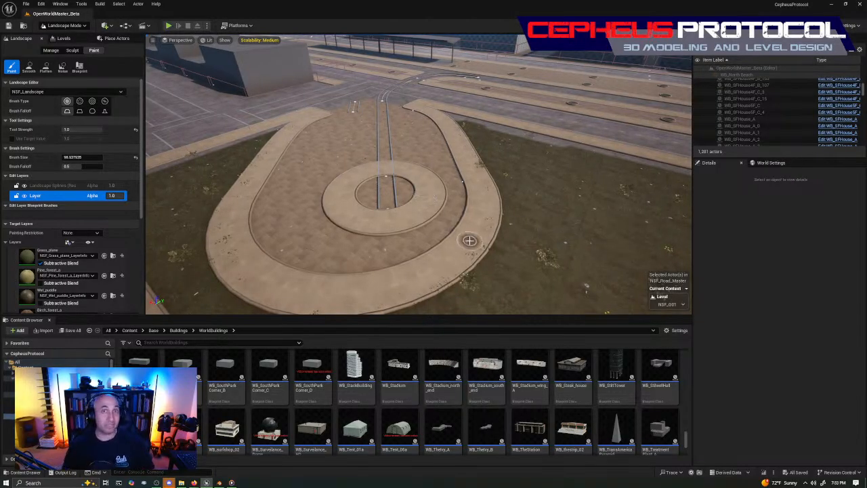
{"action": "mouse_move", "coordinate": [467, 197]}
{"action": "right_mouse_down"}
{"action": "mouse_move", "coordinate": [542, 210]}
{"action": "mouse_move", "coordinate": [521, 271]}
{"action": "mouse_move", "coordinate": [420, 278]}
{"action": "mouse_move", "coordinate": [325, 201]}
{"action": "right_mouse_up"}
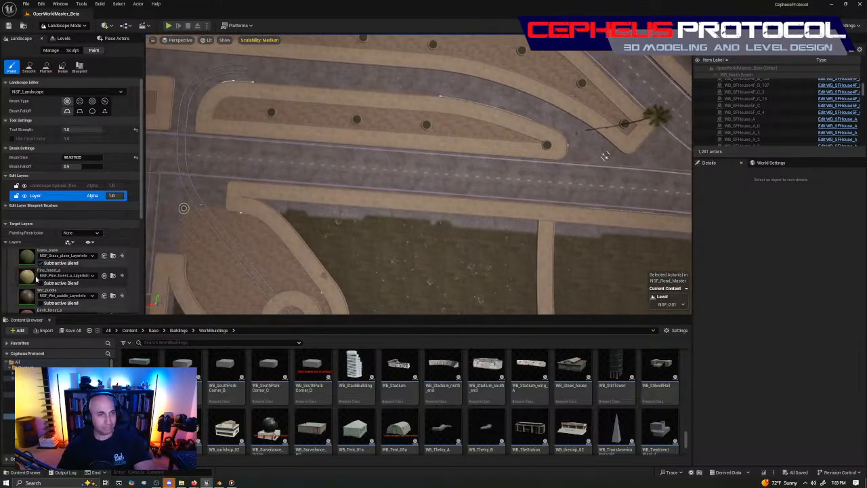
{"action": "scroll", "coordinate": [41, 271], "scroll_direction": "down", "scroll_amount": 2}
{"action": "left_click", "coordinate": [67, 284]}
{"action": "mouse_move", "coordinate": [605, 156]}
{"action": "right_mouse_down"}
{"action": "mouse_move", "coordinate": [549, 159]}
{"action": "mouse_move", "coordinate": [623, 152]}
{"action": "mouse_move", "coordinate": [644, 169]}
{"action": "mouse_move", "coordinate": [603, 166]}
{"action": "right_mouse_up"}
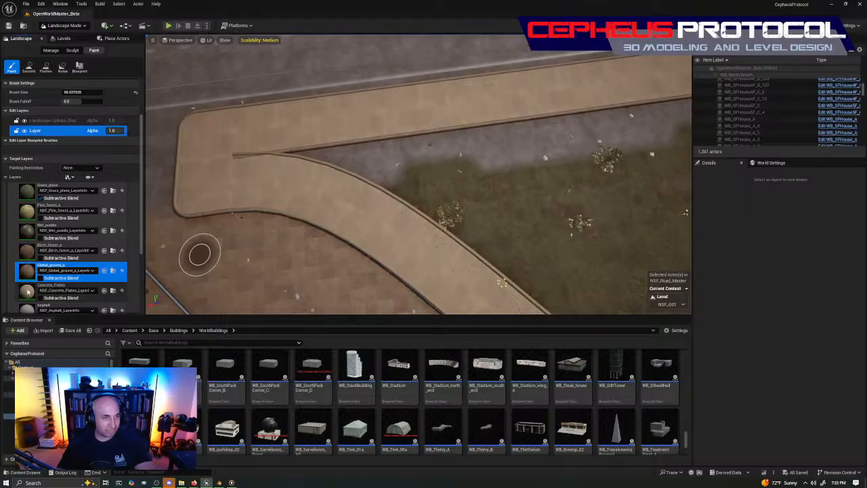
{"action": "mouse_move", "coordinate": [316, 150]}
{"action": "left_mouse_down"}
{"action": "mouse_move", "coordinate": [265, 149]}
{"action": "mouse_move", "coordinate": [274, 148]}
{"action": "left_mouse_up"}
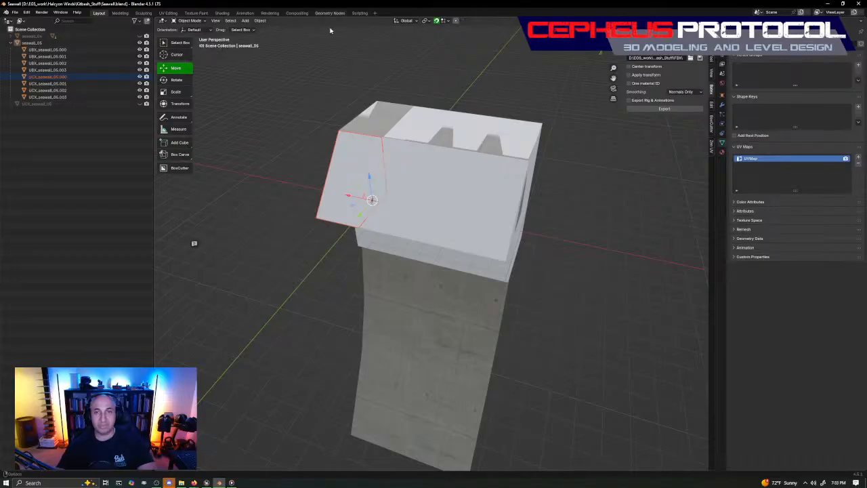
Step: Save the Seawall.blend file in Blender and return to Unreal Editor
{"action": "middle_click_drag", "start_coordinate": [506, 279], "coordinate": [447, 260]}
{"action": "scroll", "coordinate": [446, 254], "scroll_direction": "down", "scroll_amount": 4}
{"action": "key", "text": "ctrl+shift+s"}
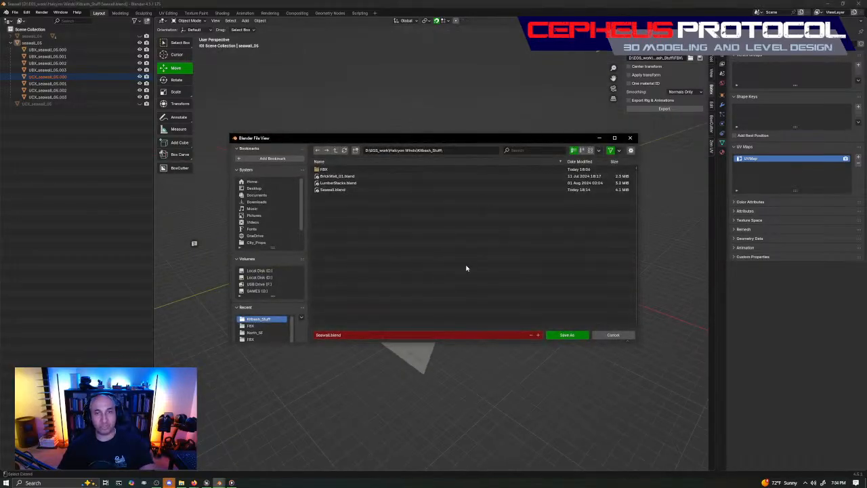
{"action": "left_click", "coordinate": [629, 138]}
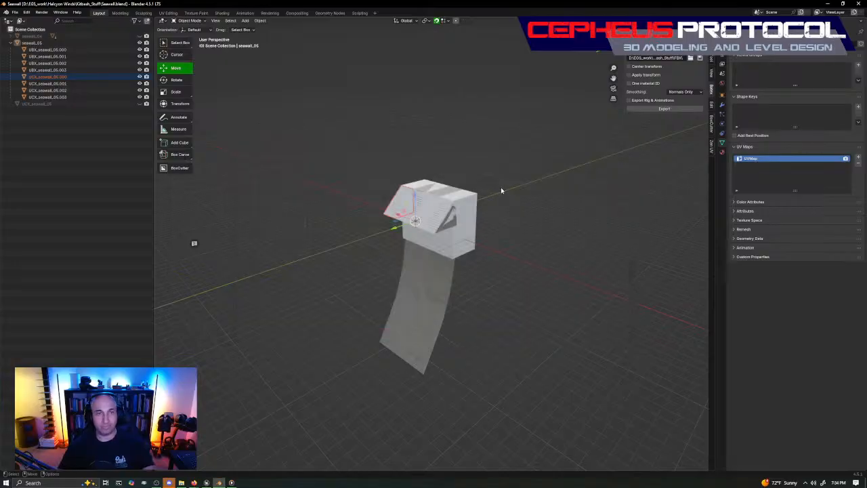
{"action": "key", "text": "ctrl+s"}
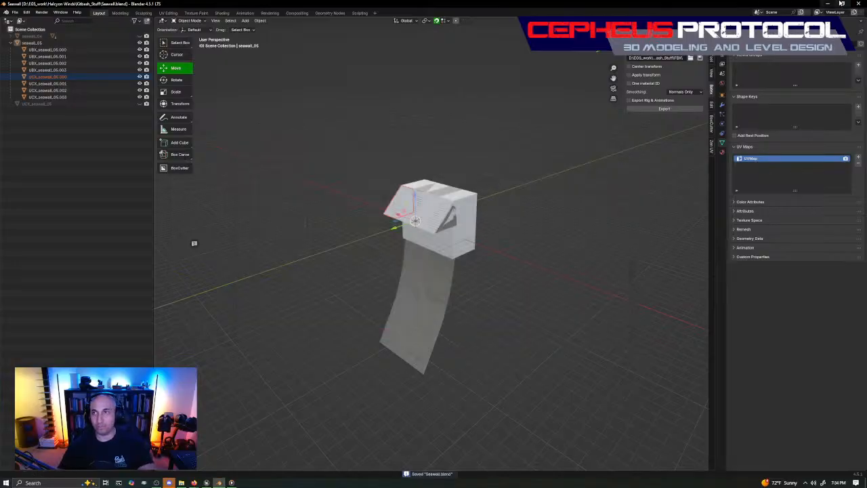
{"action": "key", "text": "alt+Tab"}
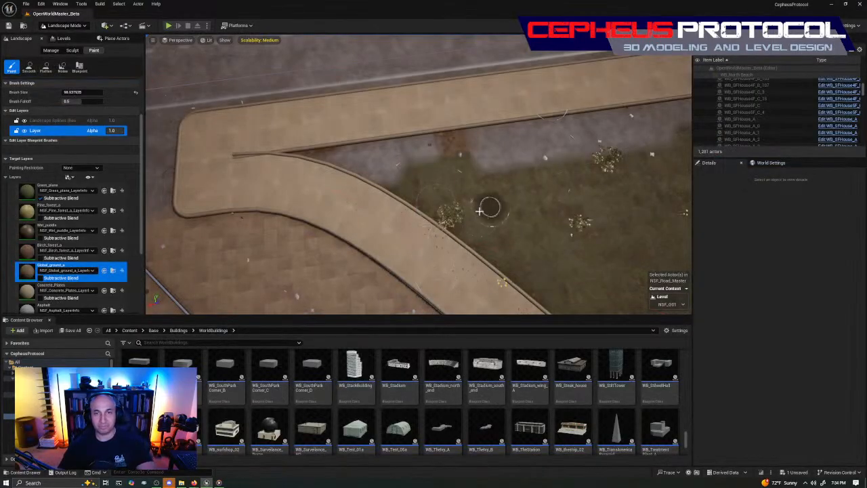
Step: Paint Global_ground_a into the lawn's corner wedge and along the outer edge of the loop footpath's adjoining side
{"action": "mouse_move", "coordinate": [310, 153]}
{"action": "left_mouse_down"}
{"action": "mouse_move", "coordinate": [549, 128]}
{"action": "mouse_move", "coordinate": [382, 142]}
{"action": "mouse_move", "coordinate": [393, 170]}
{"action": "mouse_move", "coordinate": [386, 187]}
{"action": "mouse_move", "coordinate": [447, 230]}
{"action": "mouse_move", "coordinate": [446, 261]}
{"action": "mouse_move", "coordinate": [410, 253]}
{"action": "left_mouse_up"}
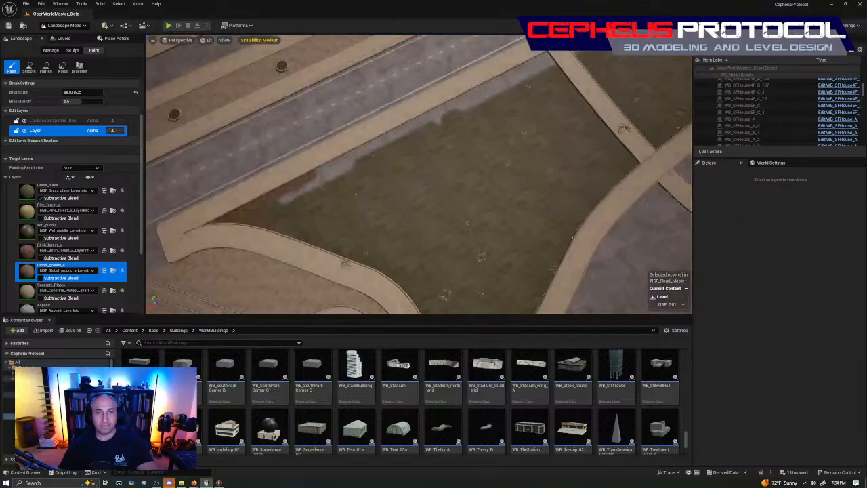
{"action": "mouse_move", "coordinate": [411, 253]}
{"action": "right_mouse_down"}
{"action": "mouse_move", "coordinate": [460, 253]}
{"action": "mouse_move", "coordinate": [410, 253]}
{"action": "right_mouse_up"}
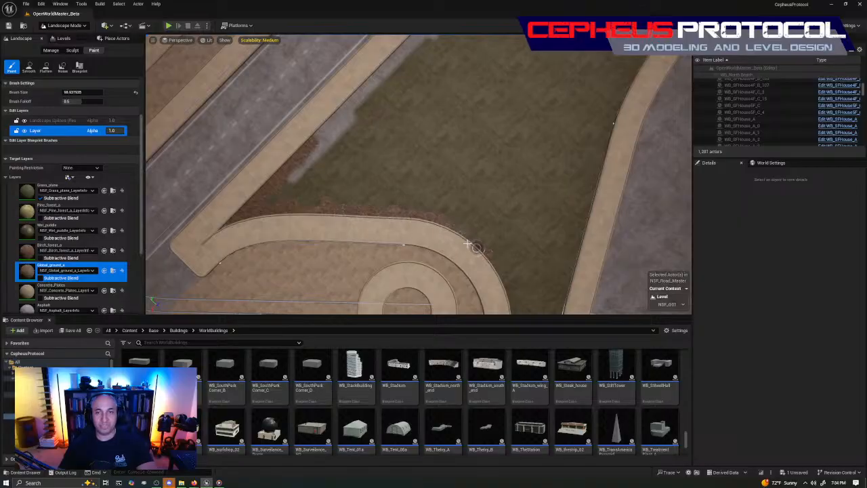
{"action": "right_click_drag", "start_coordinate": [520, 271], "coordinate": [393, 268]}
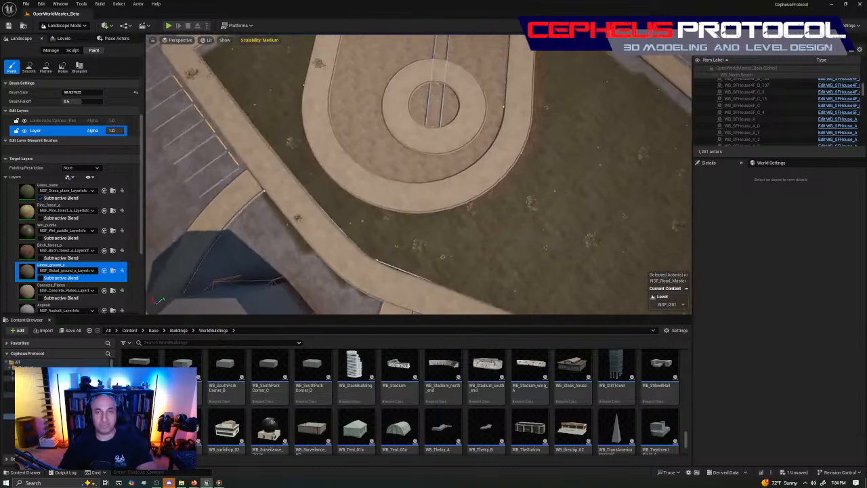
Step: Paint Global_ground_a along the outer grass edge of the loop footpath, around its rounded end and down its far side
{"action": "mouse_move", "coordinate": [481, 191]}
{"action": "left_mouse_down"}
{"action": "mouse_move", "coordinate": [363, 200]}
{"action": "mouse_move", "coordinate": [334, 178]}
{"action": "left_mouse_up"}
{"action": "right_click_drag", "start_coordinate": [333, 151], "coordinate": [381, 116]}
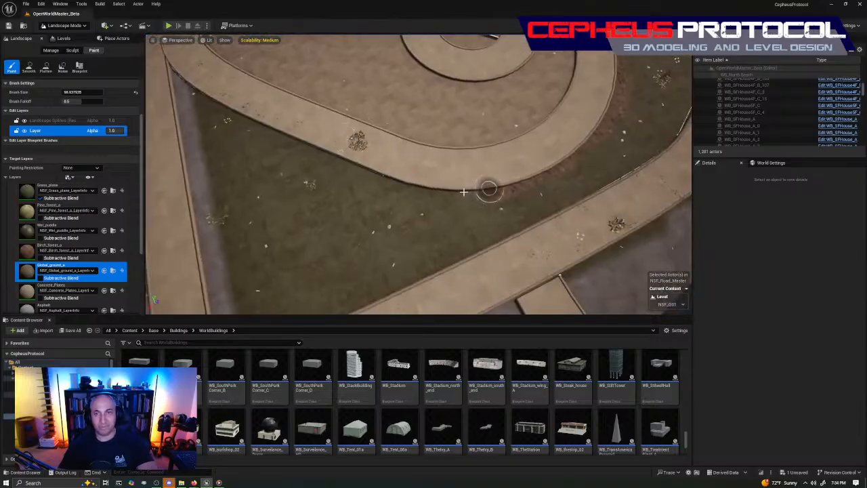
{"action": "mouse_move", "coordinate": [465, 192]}
{"action": "left_mouse_down"}
{"action": "mouse_move", "coordinate": [342, 159]}
{"action": "mouse_move", "coordinate": [398, 181]}
{"action": "mouse_move", "coordinate": [425, 185]}
{"action": "mouse_move", "coordinate": [278, 130]}
{"action": "mouse_move", "coordinate": [263, 140]}
{"action": "left_mouse_up"}
{"action": "right_click_drag", "start_coordinate": [263, 141], "coordinate": [325, 147]}
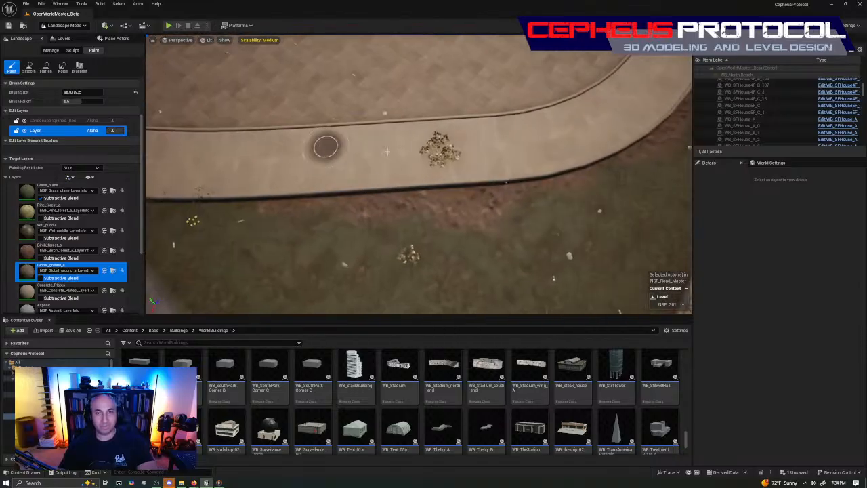
{"action": "mouse_move", "coordinate": [447, 164]}
{"action": "left_mouse_down"}
{"action": "mouse_move", "coordinate": [432, 166]}
{"action": "mouse_move", "coordinate": [509, 202]}
{"action": "left_mouse_up"}
{"action": "right_click_drag", "start_coordinate": [508, 202], "coordinate": [474, 202]}
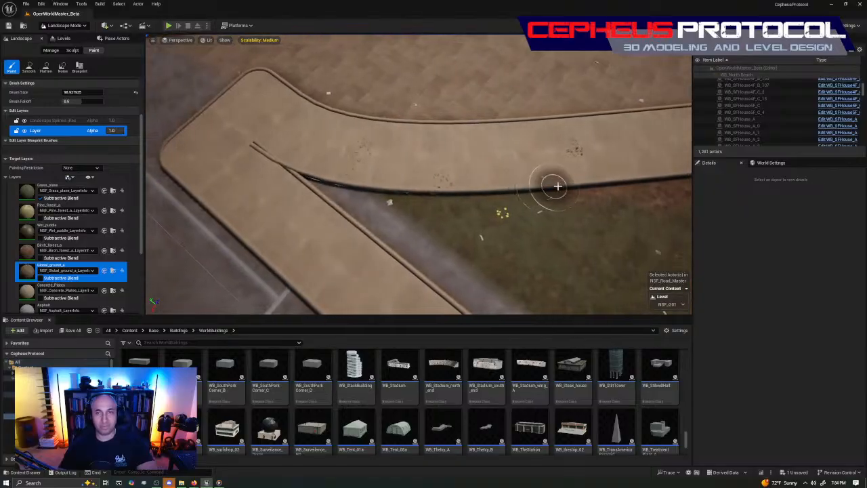
Step: Paint Global_ground_a into the wedge where the loop meets the straight footpath and along that footpath's lawn edge
{"action": "mouse_move", "coordinate": [557, 187]}
{"action": "left_mouse_down"}
{"action": "mouse_move", "coordinate": [409, 190]}
{"action": "mouse_move", "coordinate": [313, 178]}
{"action": "mouse_move", "coordinate": [257, 147]}
{"action": "mouse_move", "coordinate": [367, 221]}
{"action": "mouse_move", "coordinate": [342, 196]}
{"action": "mouse_move", "coordinate": [363, 241]}
{"action": "left_mouse_up"}
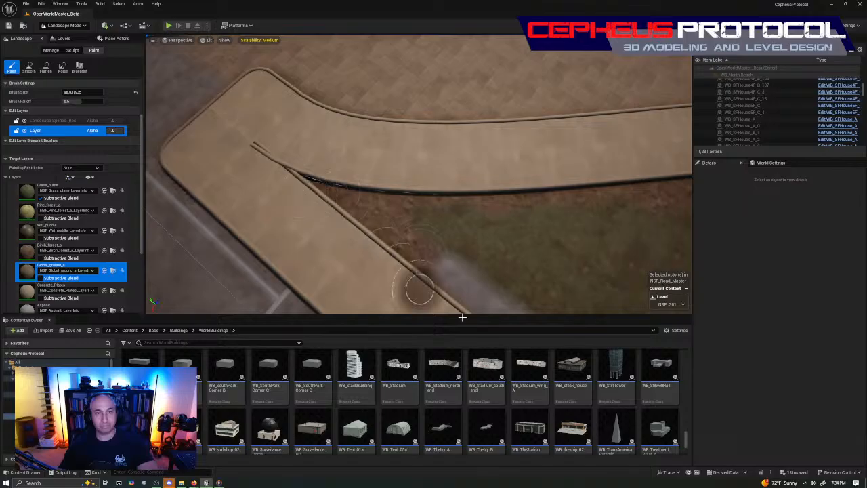
{"action": "right_click_drag", "start_coordinate": [530, 264], "coordinate": [573, 270]}
{"action": "mouse_move", "coordinate": [438, 254]}
{"action": "left_mouse_down"}
{"action": "mouse_move", "coordinate": [399, 237]}
{"action": "mouse_move", "coordinate": [432, 245]}
{"action": "mouse_move", "coordinate": [422, 240]}
{"action": "mouse_move", "coordinate": [542, 234]}
{"action": "mouse_move", "coordinate": [542, 170]}
{"action": "mouse_move", "coordinate": [535, 236]}
{"action": "mouse_move", "coordinate": [480, 242]}
{"action": "left_mouse_up"}
{"action": "mouse_move", "coordinate": [517, 167]}
{"action": "right_mouse_down"}
{"action": "mouse_move", "coordinate": [379, 190]}
{"action": "mouse_move", "coordinate": [334, 209]}
{"action": "right_mouse_up"}
{"action": "left_click_drag", "start_coordinate": [235, 254], "coordinate": [199, 262]}
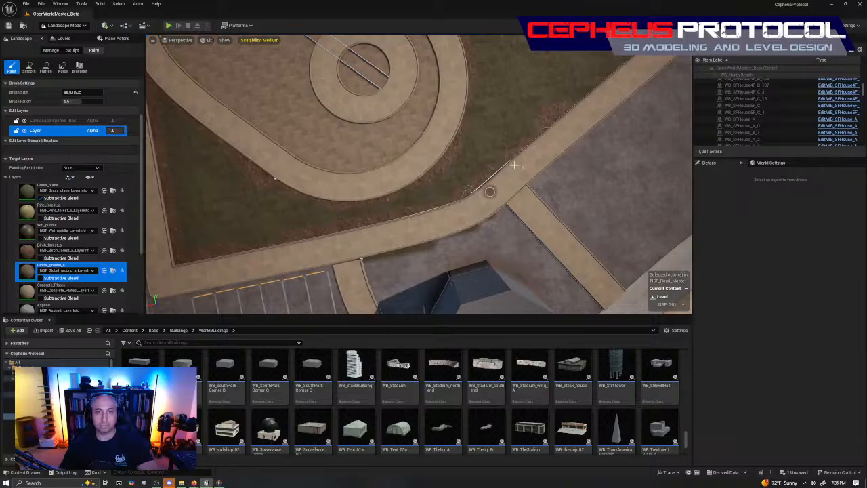
Step: Paint Asphalt over the grass bleeding onto the plaza along the footpath bend near the small building
{"action": "key", "text": "d"}
{"action": "right_click_drag", "start_coordinate": [514, 165], "coordinate": [496, 167]}
{"action": "key", "text": "a"}
{"action": "key", "text": "d"}
{"action": "scroll", "coordinate": [49, 260], "scroll_direction": "down", "scroll_amount": 3}
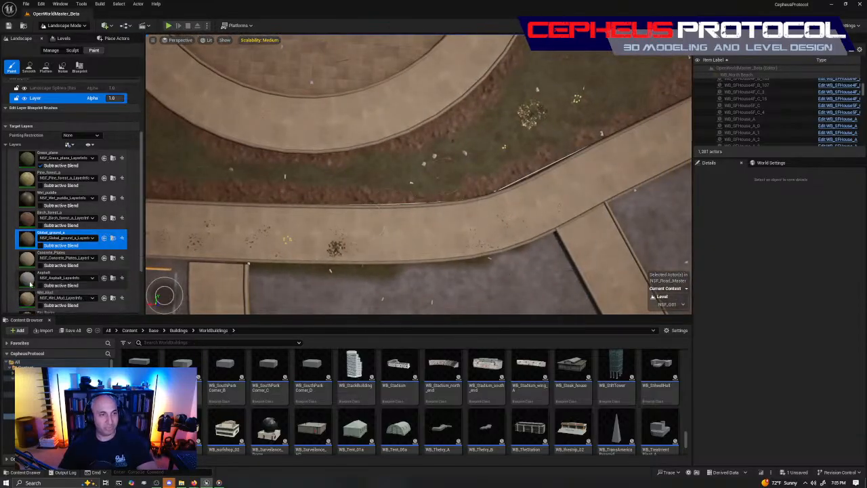
{"action": "left_click", "coordinate": [27, 278]}
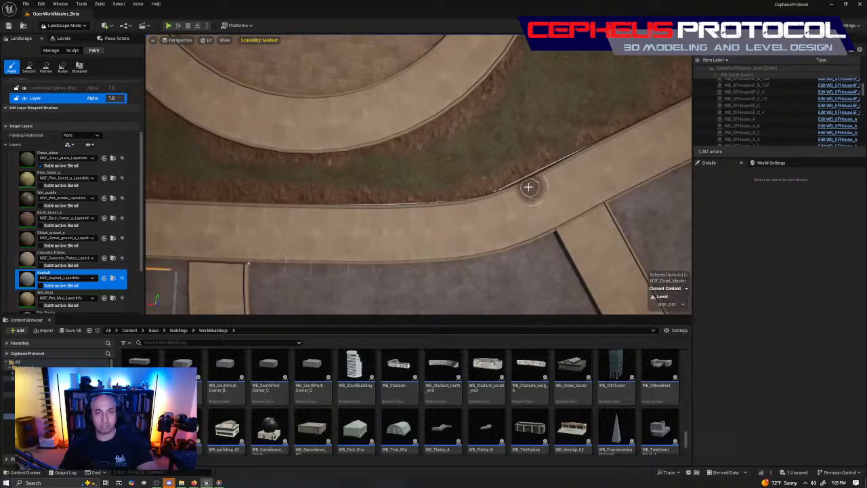
Step: Paint Global_ground_a along the lawn edge of the curved plaza footpath up to the cross path, and start along that path
{"action": "key", "text": "d"}
{"action": "key", "text": "s"}
{"action": "right_click_drag", "start_coordinate": [530, 190], "coordinate": [480, 189]}
{"action": "key", "text": "w"}
{"action": "key", "text": "s"}
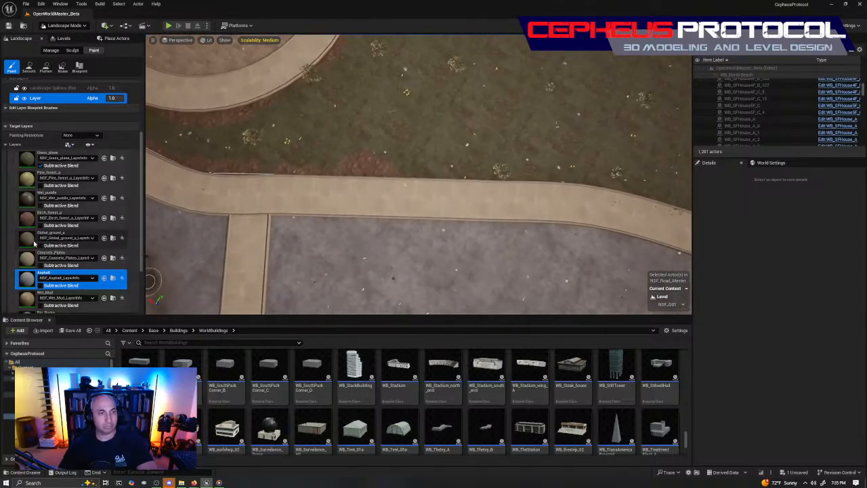
{"action": "left_click", "coordinate": [31, 239]}
{"action": "left_click_drag", "start_coordinate": [374, 169], "coordinate": [583, 185]}
{"action": "key", "text": "s"}
{"action": "mouse_move", "coordinate": [527, 216]}
{"action": "right_mouse_down"}
{"action": "mouse_move", "coordinate": [497, 217]}
{"action": "mouse_move", "coordinate": [542, 217]}
{"action": "right_mouse_up"}
{"action": "key", "text": "d"}
{"action": "key", "text": "w"}
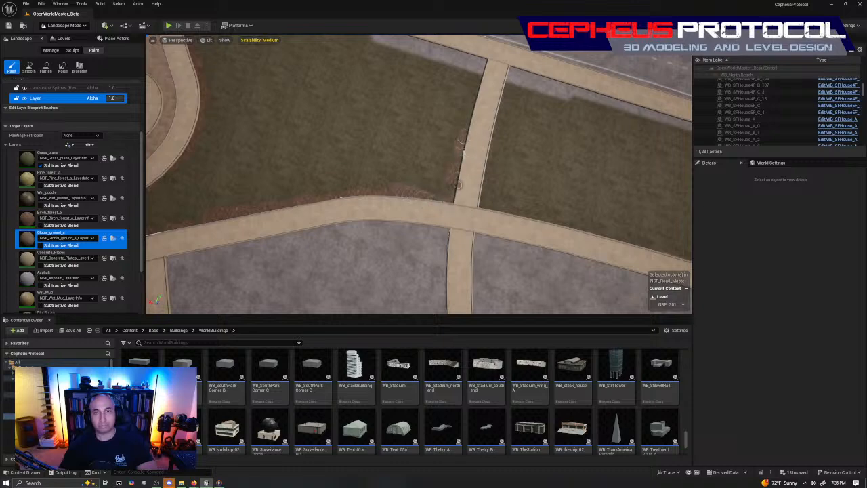
Step: Paint Global_ground_a along both sides of the cross path between the two lawns
{"action": "mouse_move", "coordinate": [525, 145]}
{"action": "right_mouse_down"}
{"action": "mouse_move", "coordinate": [390, 152]}
{"action": "mouse_move", "coordinate": [380, 163]}
{"action": "right_mouse_up"}
{"action": "key", "text": "w"}
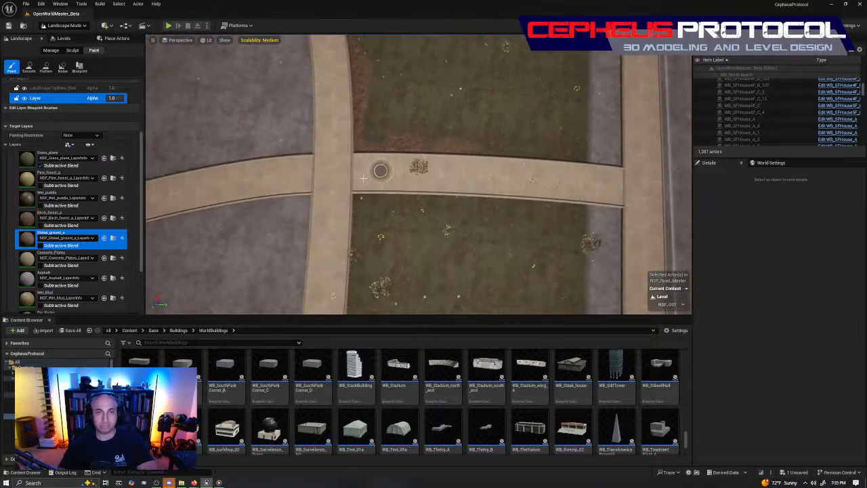
{"action": "mouse_move", "coordinate": [374, 191]}
{"action": "left_mouse_down"}
{"action": "mouse_move", "coordinate": [401, 161]}
{"action": "mouse_move", "coordinate": [371, 192]}
{"action": "mouse_move", "coordinate": [427, 196]}
{"action": "left_mouse_up"}
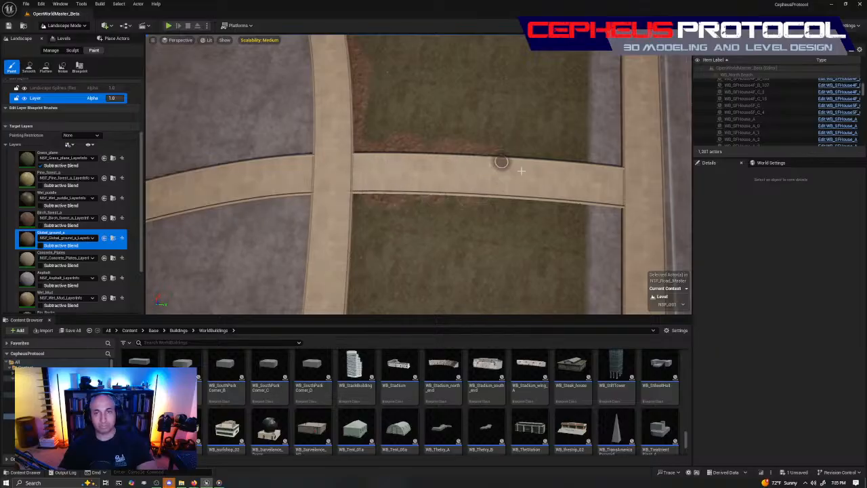
{"action": "mouse_move", "coordinate": [526, 157]}
{"action": "left_mouse_down"}
{"action": "mouse_move", "coordinate": [546, 208]}
{"action": "mouse_move", "coordinate": [551, 195]}
{"action": "mouse_move", "coordinate": [613, 204]}
{"action": "mouse_move", "coordinate": [496, 189]}
{"action": "left_mouse_up"}
Step: Fill the bare strip between the larger lawn and the roadside footpath with Grass_plane
{"action": "right_click_drag", "start_coordinate": [354, 204], "coordinate": [215, 207]}
{"action": "key", "text": "w"}
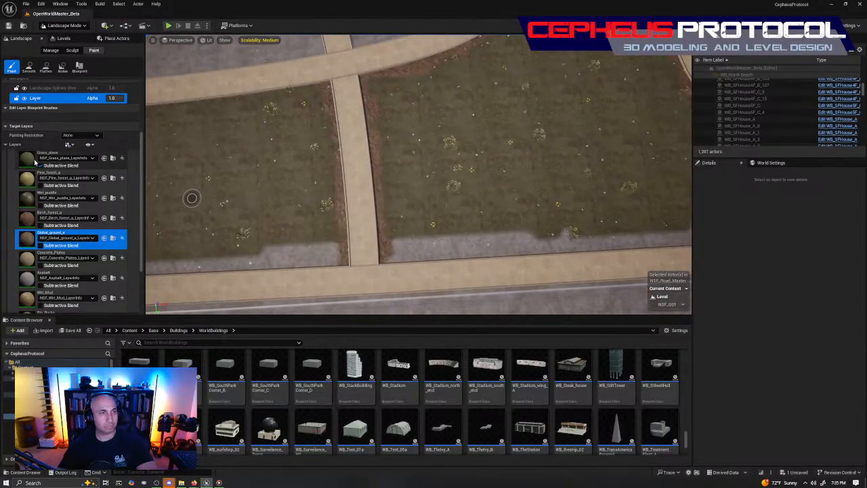
{"action": "left_click", "coordinate": [34, 160]}
{"action": "left_click_drag", "start_coordinate": [412, 244], "coordinate": [390, 244]}
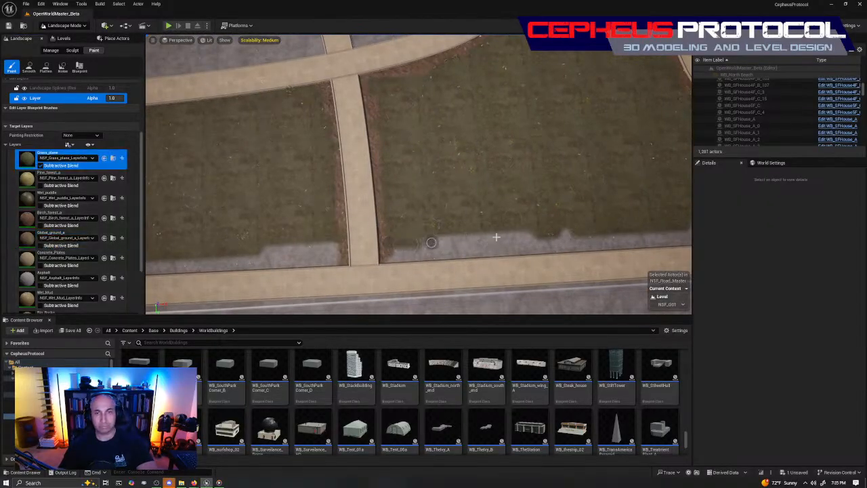
{"action": "mouse_move", "coordinate": [497, 236]}
{"action": "left_mouse_down"}
{"action": "mouse_move", "coordinate": [398, 259]}
{"action": "mouse_move", "coordinate": [538, 240]}
{"action": "mouse_move", "coordinate": [625, 241]}
{"action": "left_mouse_up"}
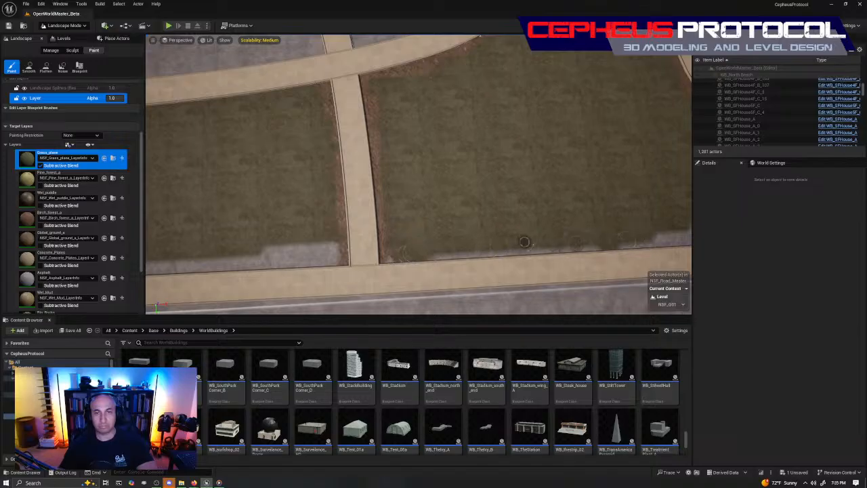
{"action": "key", "text": "d"}
{"action": "mouse_move", "coordinate": [440, 233]}
{"action": "left_mouse_down"}
{"action": "mouse_move", "coordinate": [558, 216]}
{"action": "mouse_move", "coordinate": [423, 235]}
{"action": "left_mouse_up"}
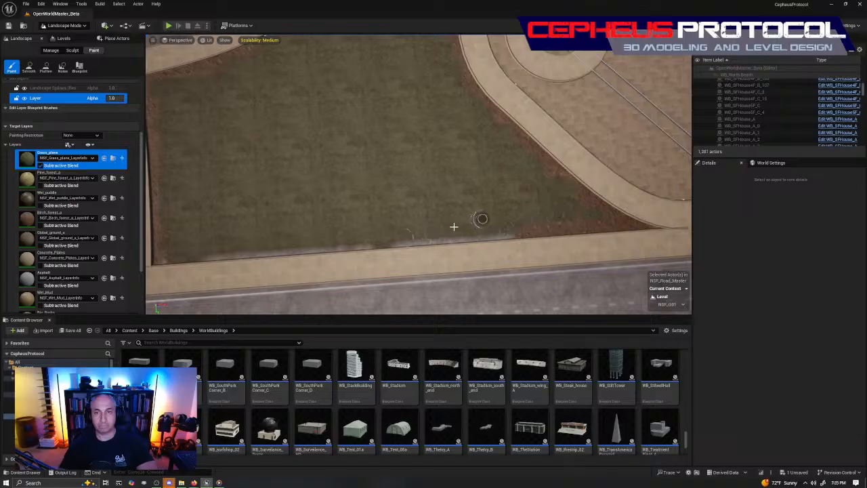
Step: Extend Grass_plane over the bare strips on the smaller lawn's roadside edge and beside the long building
{"action": "key", "text": "a"}
{"action": "left_click_drag", "start_coordinate": [362, 253], "coordinate": [459, 245]}
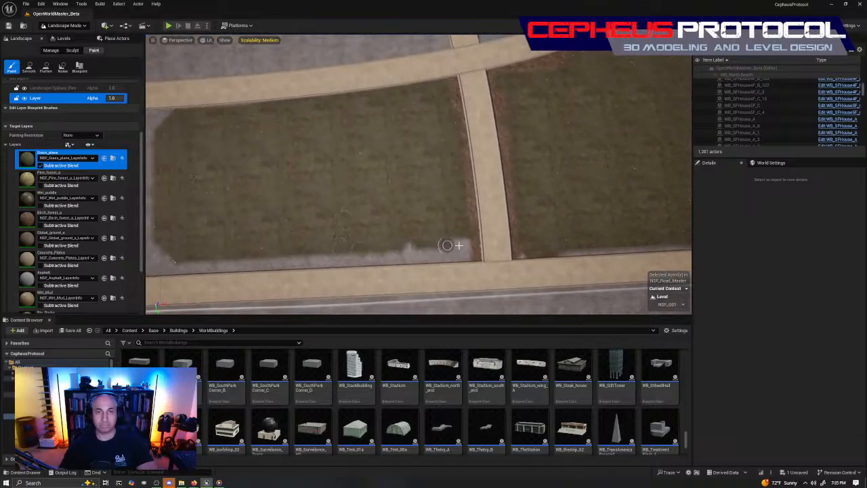
{"action": "left_click_drag", "start_coordinate": [400, 251], "coordinate": [283, 252]}
{"action": "key", "text": "a"}
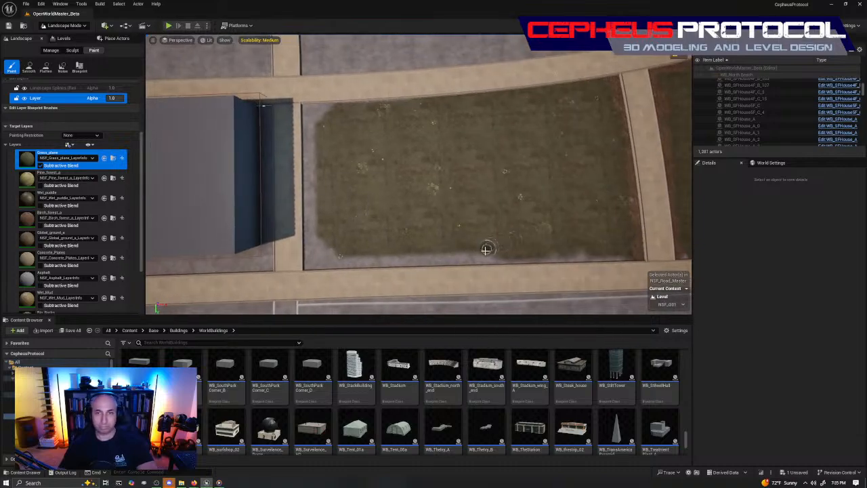
{"action": "mouse_move", "coordinate": [485, 249]}
{"action": "left_mouse_down"}
{"action": "mouse_move", "coordinate": [317, 258]}
{"action": "mouse_move", "coordinate": [315, 224]}
{"action": "left_mouse_up"}
{"action": "mouse_move", "coordinate": [313, 189]}
{"action": "left_mouse_down"}
{"action": "mouse_move", "coordinate": [321, 108]}
{"action": "mouse_move", "coordinate": [321, 149]}
{"action": "left_mouse_up"}
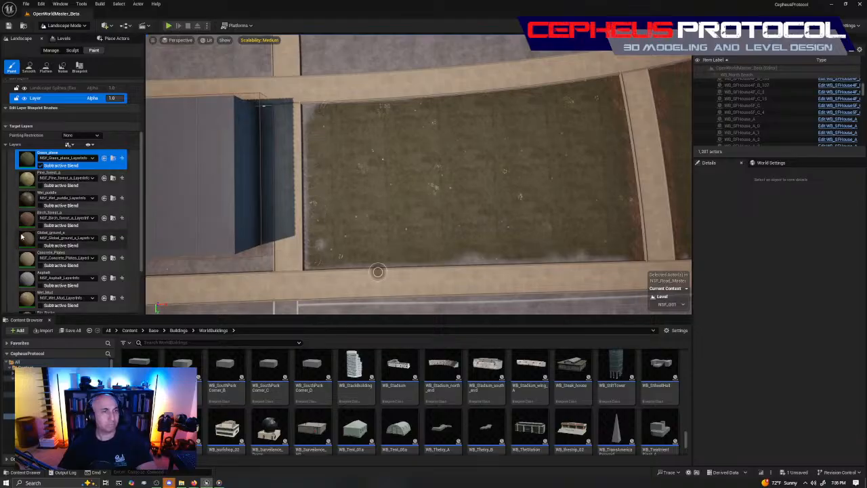
Step: Paint Global_ground_a along the smaller lawn's building-side and roadside edges and the larger lawn's roadside edge
{"action": "left_click", "coordinate": [61, 234]}
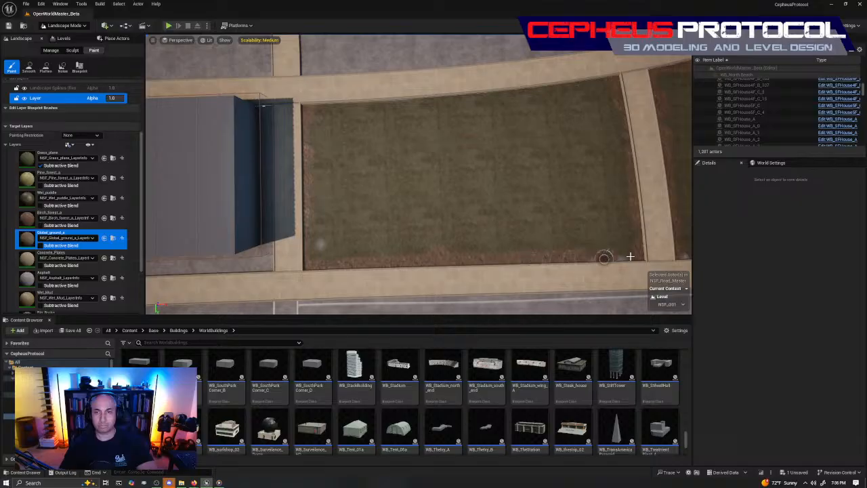
{"action": "right_click_drag", "start_coordinate": [637, 253], "coordinate": [610, 252]}
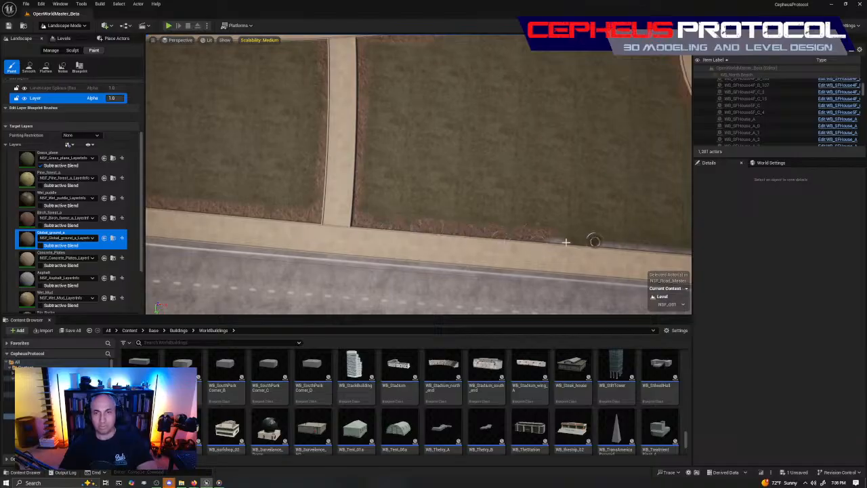
{"action": "left_click_drag", "start_coordinate": [583, 241], "coordinate": [665, 248]}
{"action": "right_click_drag", "start_coordinate": [665, 248], "coordinate": [684, 247]}
{"action": "left_click_drag", "start_coordinate": [282, 263], "coordinate": [401, 250]}
{"action": "mouse_move", "coordinate": [400, 250]}
{"action": "right_mouse_down"}
{"action": "mouse_move", "coordinate": [409, 250]}
{"action": "mouse_move", "coordinate": [390, 249]}
{"action": "mouse_move", "coordinate": [407, 247]}
{"action": "right_mouse_up"}
Step: Paint Global_ground_a along the lawn edges facing the plaza footpath, including the smaller lawn's upper edge
{"action": "mouse_move", "coordinate": [300, 173]}
{"action": "left_mouse_down"}
{"action": "mouse_move", "coordinate": [237, 182]}
{"action": "mouse_move", "coordinate": [370, 176]}
{"action": "left_mouse_up"}
{"action": "right_click_drag", "start_coordinate": [370, 177], "coordinate": [430, 159]}
{"action": "left_click_drag", "start_coordinate": [427, 168], "coordinate": [392, 161]}
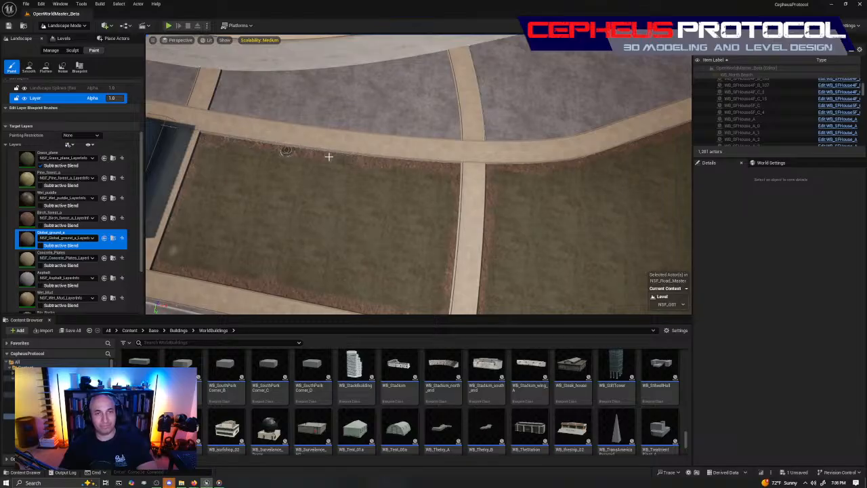
{"action": "right_click_drag", "start_coordinate": [220, 224], "coordinate": [208, 226]}
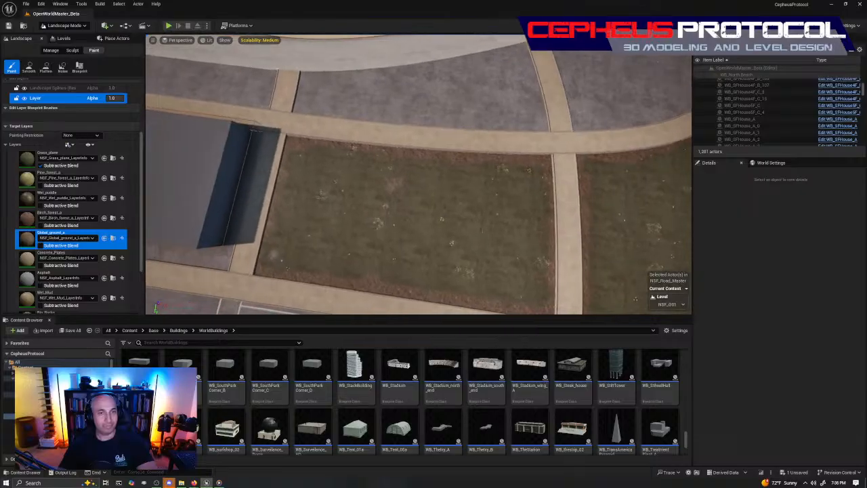
Step: Cover the pale spot in the smaller lawn's corner near the building with Grass_plane, and keep that layer active
{"action": "left_click", "coordinate": [62, 153]}
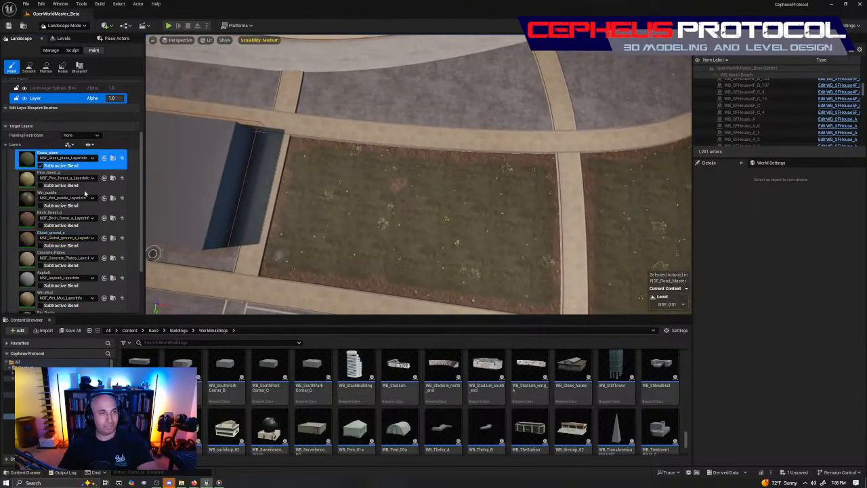
{"action": "left_click", "coordinate": [278, 254]}
{"action": "left_click", "coordinate": [42, 234]}
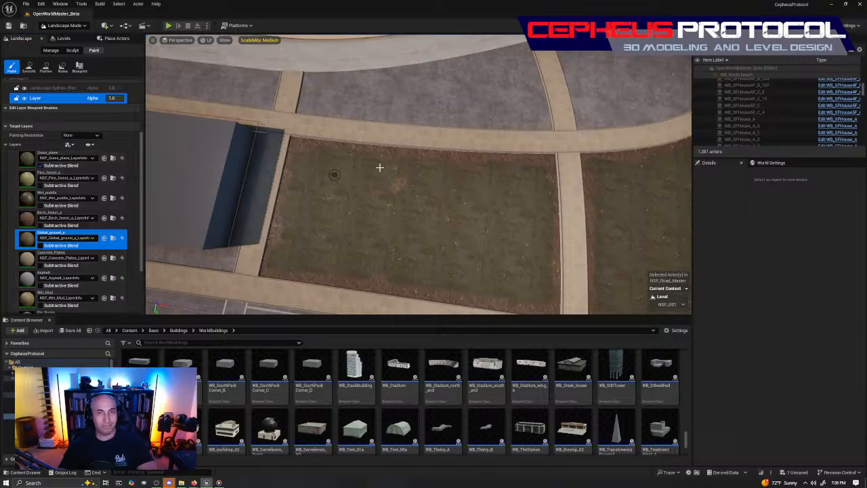
{"action": "left_click", "coordinate": [48, 157]}
{"action": "left_click", "coordinate": [48, 153]}
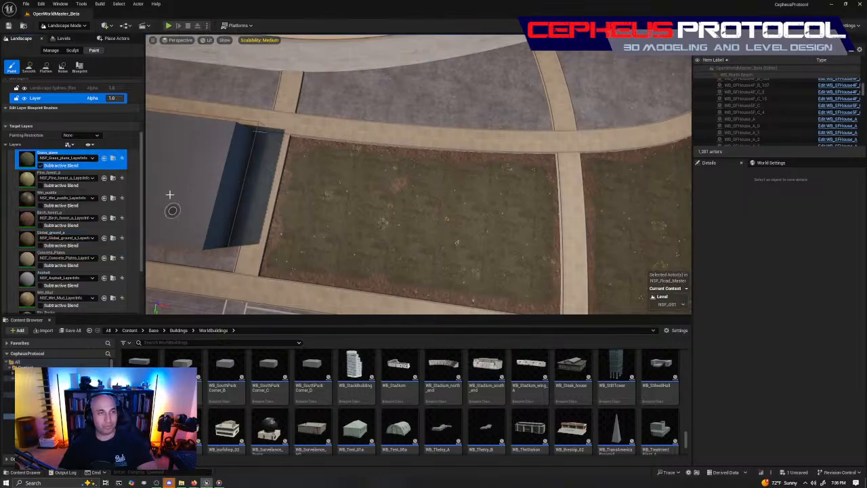
Step: Bring the whole park into view and save the level
{"action": "key", "text": "s"}
{"action": "key", "text": "d"}
{"action": "right_click_drag", "start_coordinate": [444, 207], "coordinate": [415, 208]}
{"action": "key", "text": "a"}
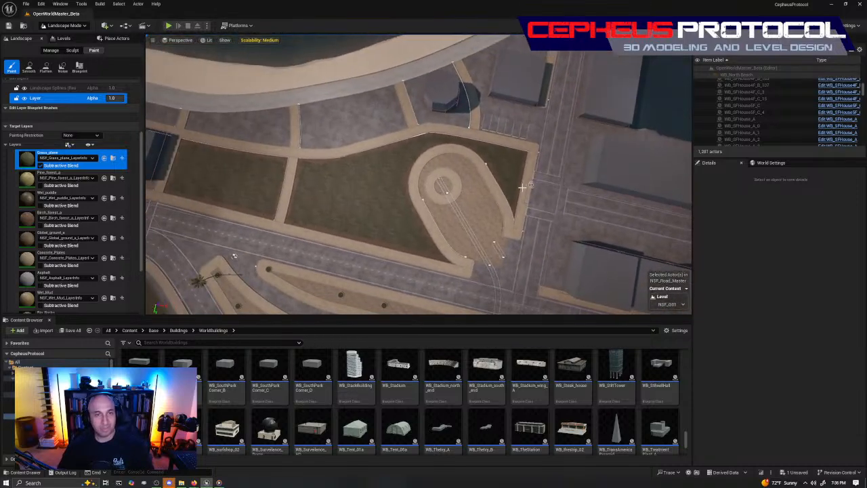
{"action": "key", "text": "ctrl+s"}
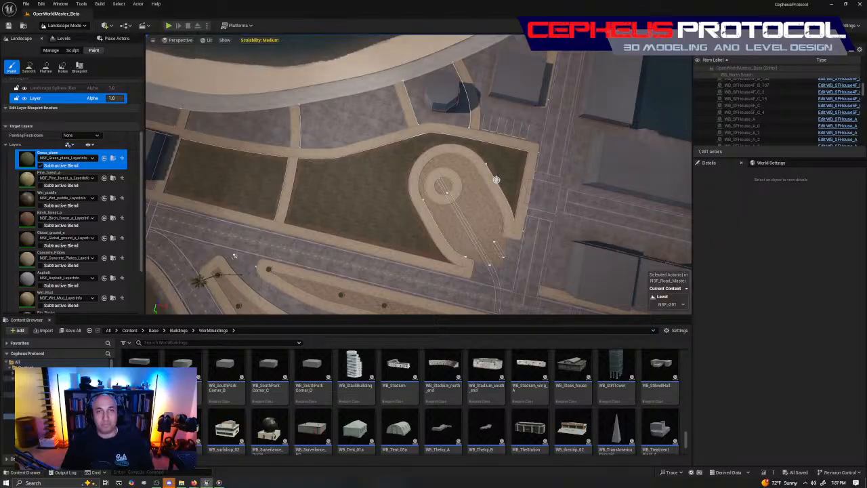
Step: Fly over the city map to examine the finished park, the surrounding waterfront and the districts still without buildings
{"action": "right_click_drag", "start_coordinate": [521, 193], "coordinate": [602, 139]}
{"action": "key", "text": "w"}
{"action": "right_click_drag", "start_coordinate": [420, 176], "coordinate": [556, 162]}
{"action": "key", "text": "w"}
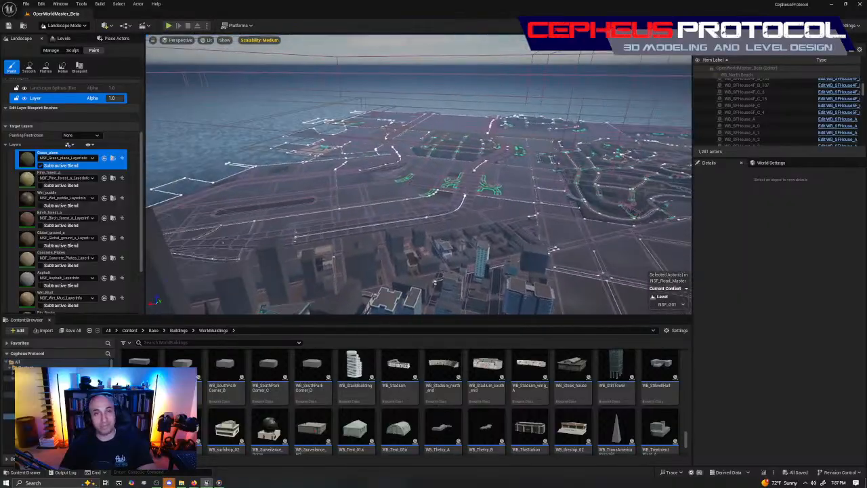
{"action": "right_click_drag", "start_coordinate": [418, 175], "coordinate": [481, 224]}
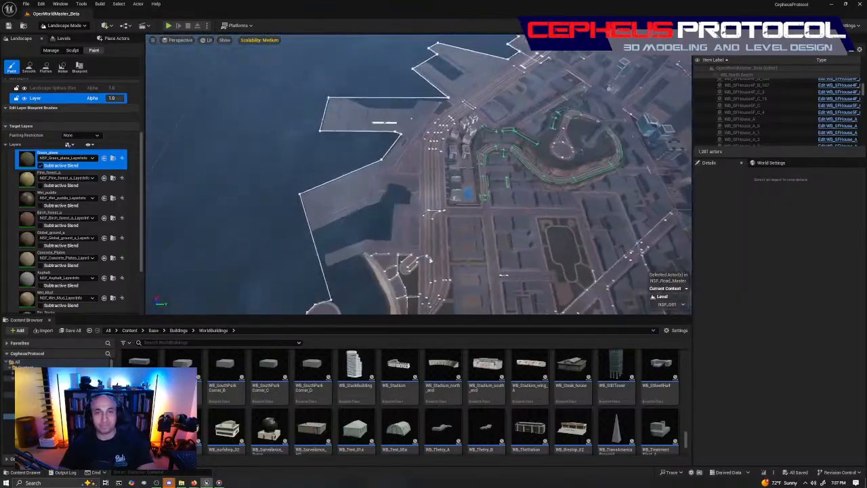
{"action": "right_click_drag", "start_coordinate": [418, 174], "coordinate": [379, 247]}
{"action": "right_click_drag", "start_coordinate": [335, 86], "coordinate": [333, 85]}
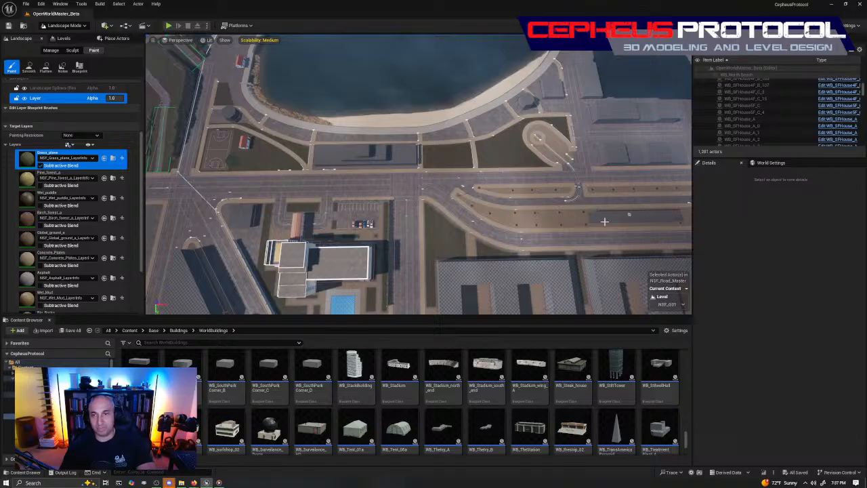
{"action": "right_click_drag", "start_coordinate": [605, 221], "coordinate": [512, 194]}
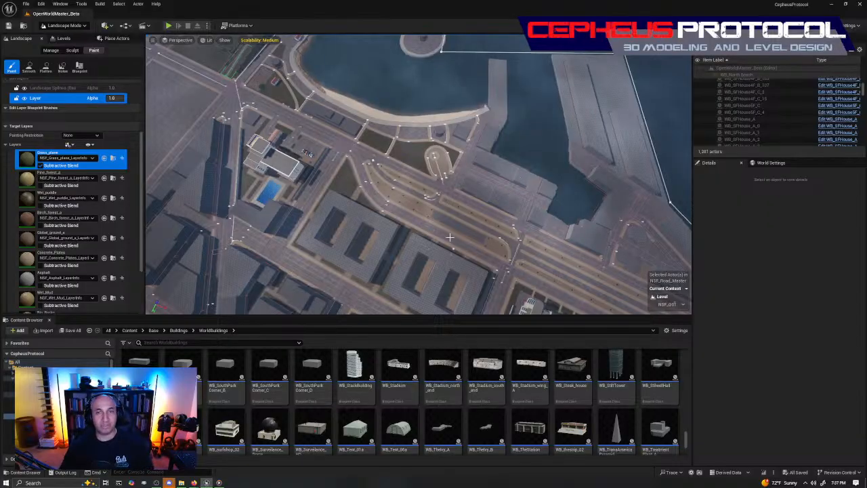
{"action": "right_click_drag", "start_coordinate": [450, 237], "coordinate": [302, 214]}
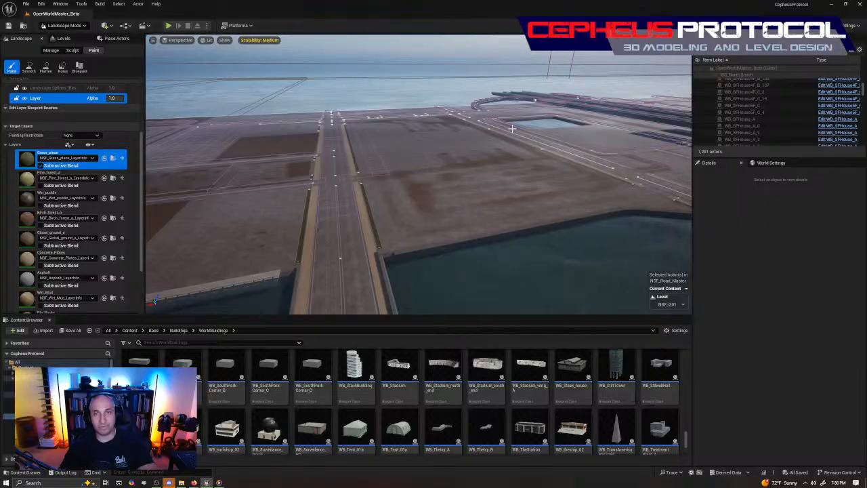
{"action": "right_click_drag", "start_coordinate": [579, 231], "coordinate": [687, 210]}
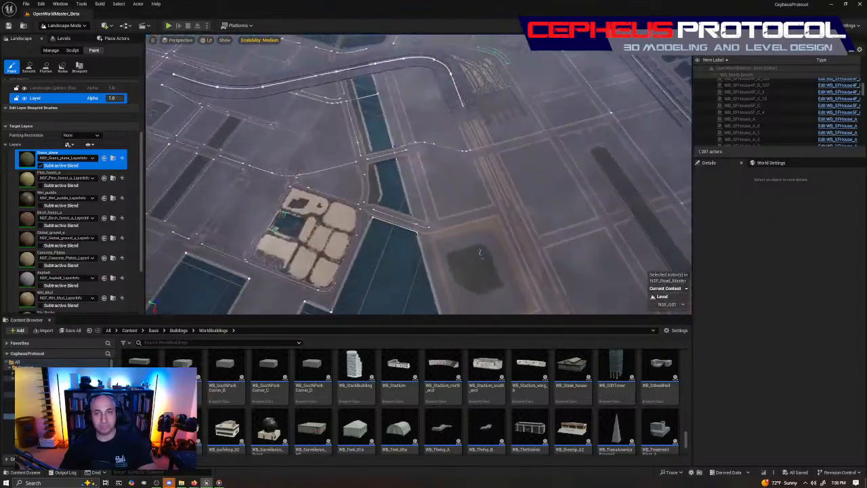
{"action": "right_click_drag", "start_coordinate": [579, 231], "coordinate": [617, 231]}
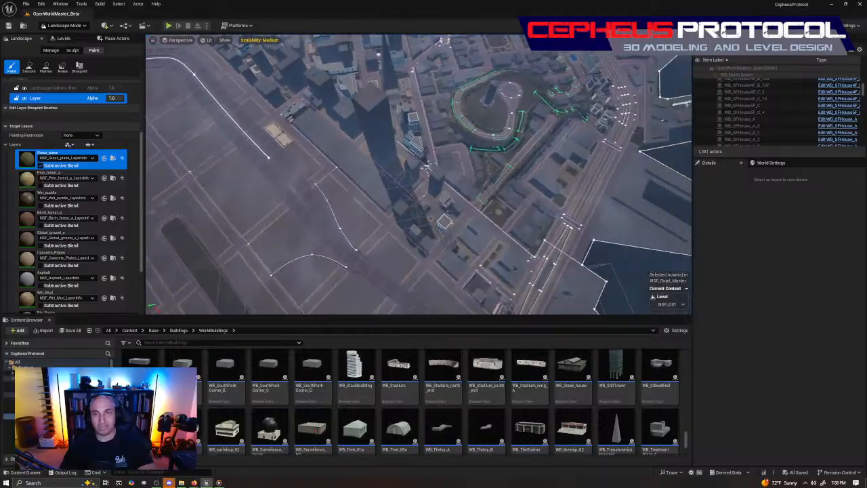
{"action": "right_click_drag", "start_coordinate": [562, 228], "coordinate": [567, 229]}
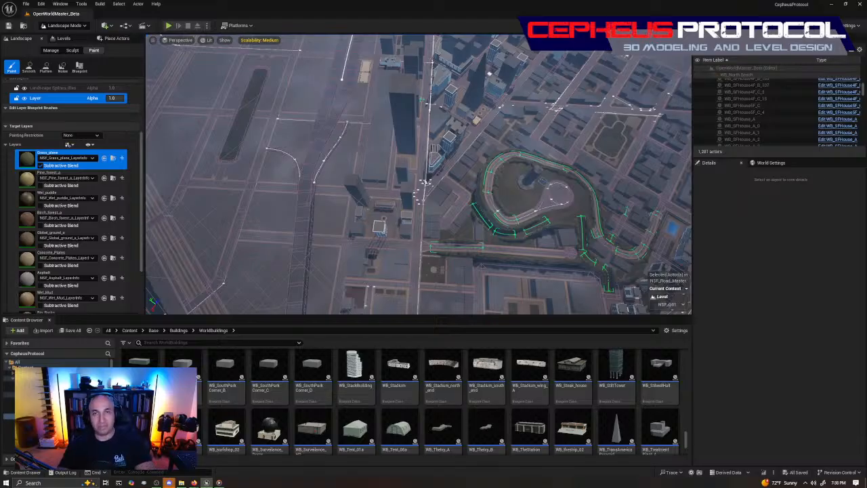
Step: Apply a single Grass_plane dab to the empty block across the road from the waterfront park, and save the level
{"action": "right_click_drag", "start_coordinate": [396, 96], "coordinate": [485, 81]}
{"action": "key", "text": "w"}
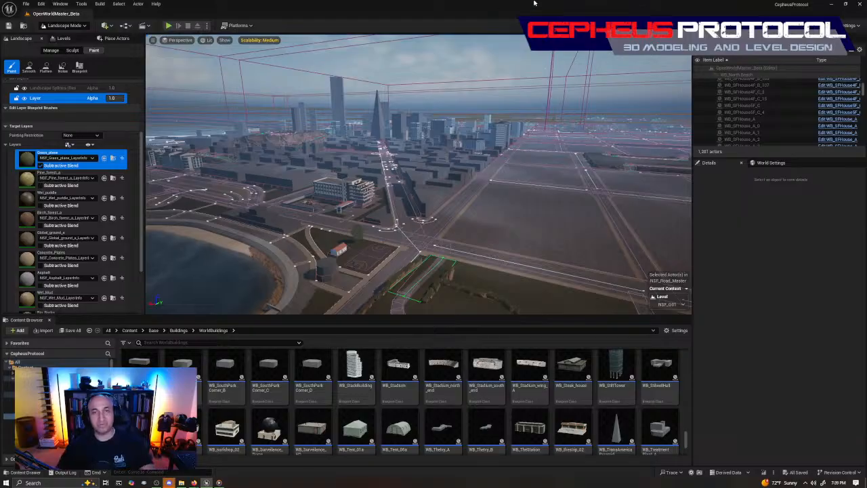
{"action": "left_click", "coordinate": [488, 194]}
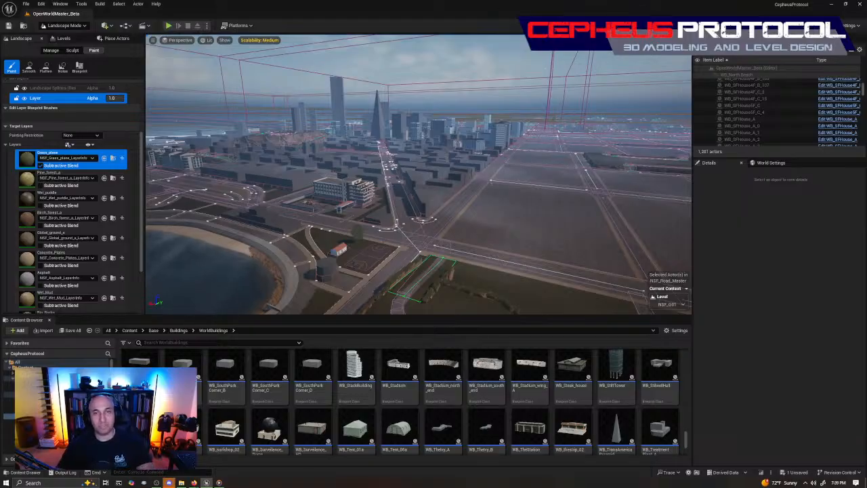
{"action": "right_click_drag", "start_coordinate": [491, 184], "coordinate": [433, 237]}
{"action": "right_click_drag", "start_coordinate": [415, 198], "coordinate": [380, 174]}
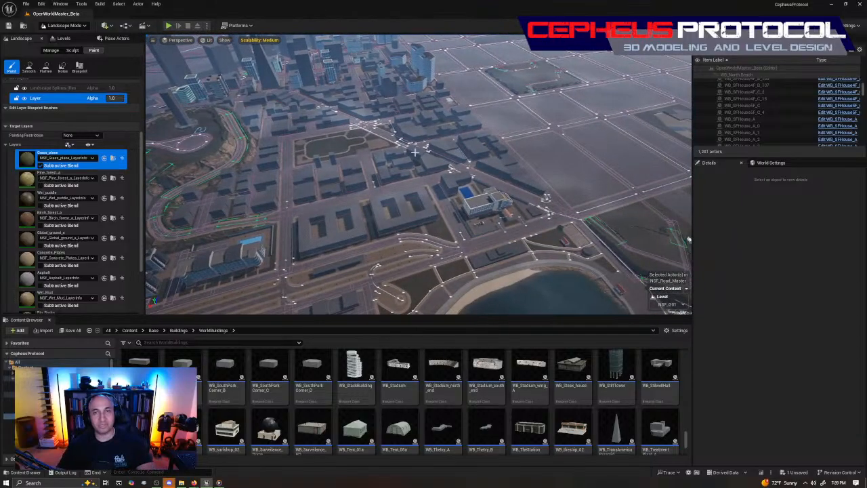
{"action": "key", "text": "ctrl+s"}
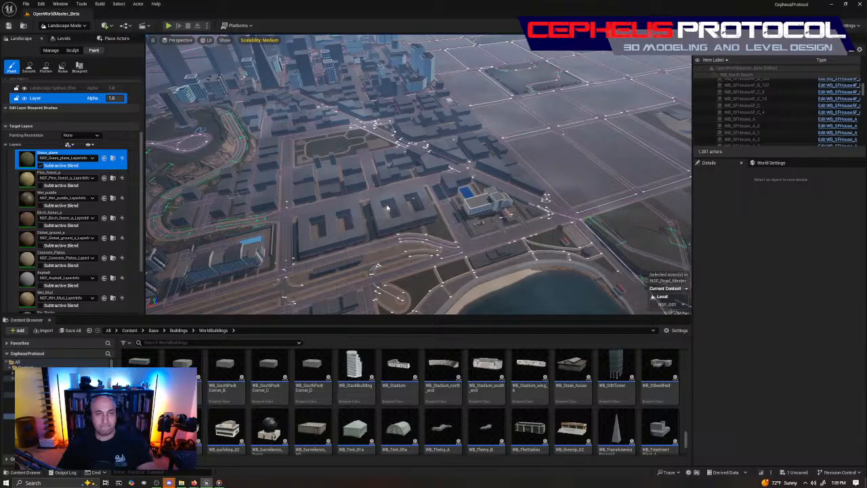
Step: Examine the waterfront road and the blocks behind it, ending on the park beside the beach
{"action": "right_click_drag", "start_coordinate": [418, 174], "coordinate": [390, 177]}
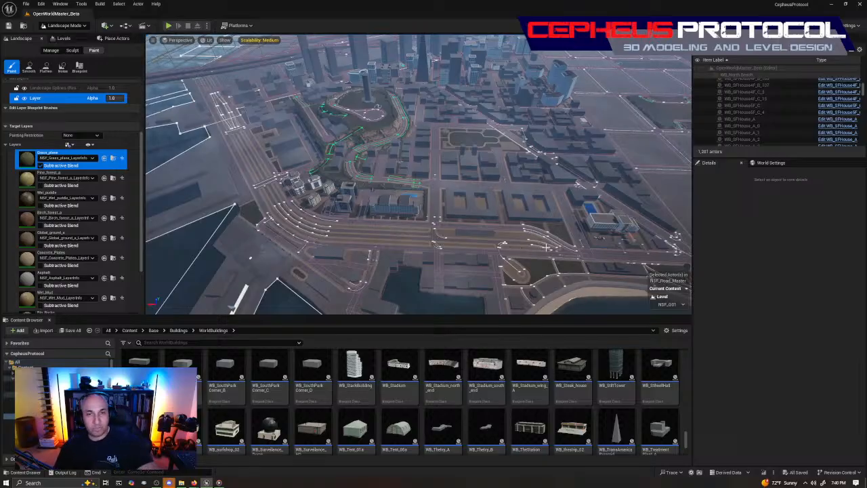
{"action": "key", "text": "w"}
{"action": "mouse_move", "coordinate": [507, 166]}
{"action": "right_mouse_down"}
{"action": "mouse_move", "coordinate": [509, 210]}
{"action": "mouse_move", "coordinate": [535, 198]}
{"action": "mouse_move", "coordinate": [552, 207]}
{"action": "mouse_move", "coordinate": [498, 188]}
{"action": "mouse_move", "coordinate": [499, 177]}
{"action": "right_mouse_up"}
{"action": "key", "text": "s"}
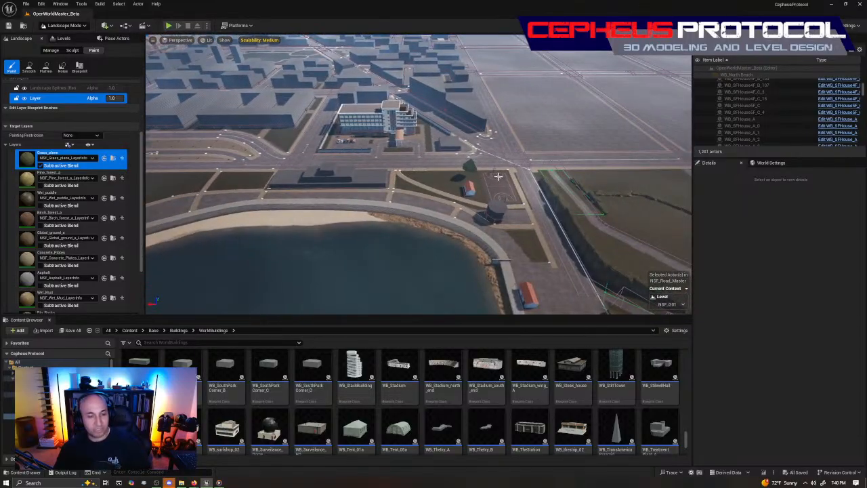